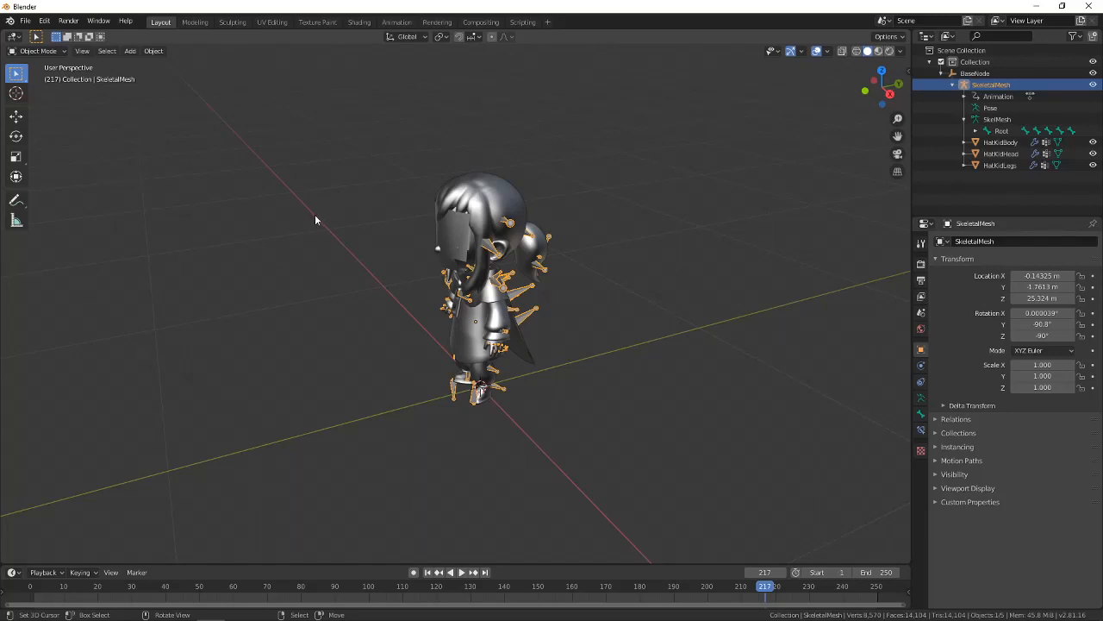
Examine the character model and its armature from several angles in Material Preview and Solid shading.
middle_click_drag(314, 219, 627, 343)
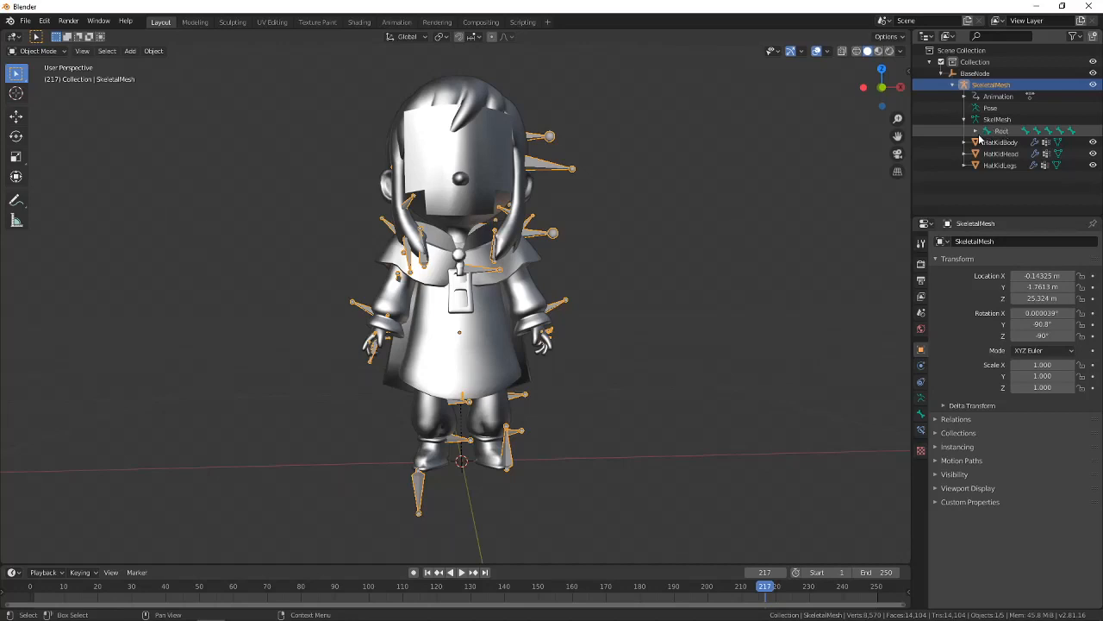
middle_click_drag(630, 201, 594, 238)
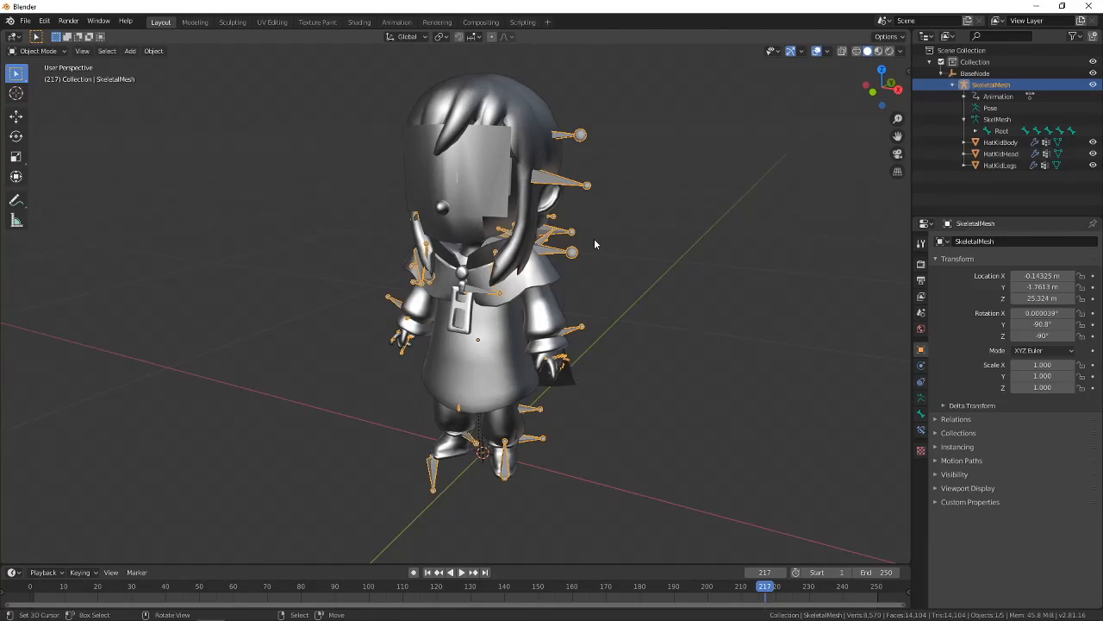
left_click(880, 51)
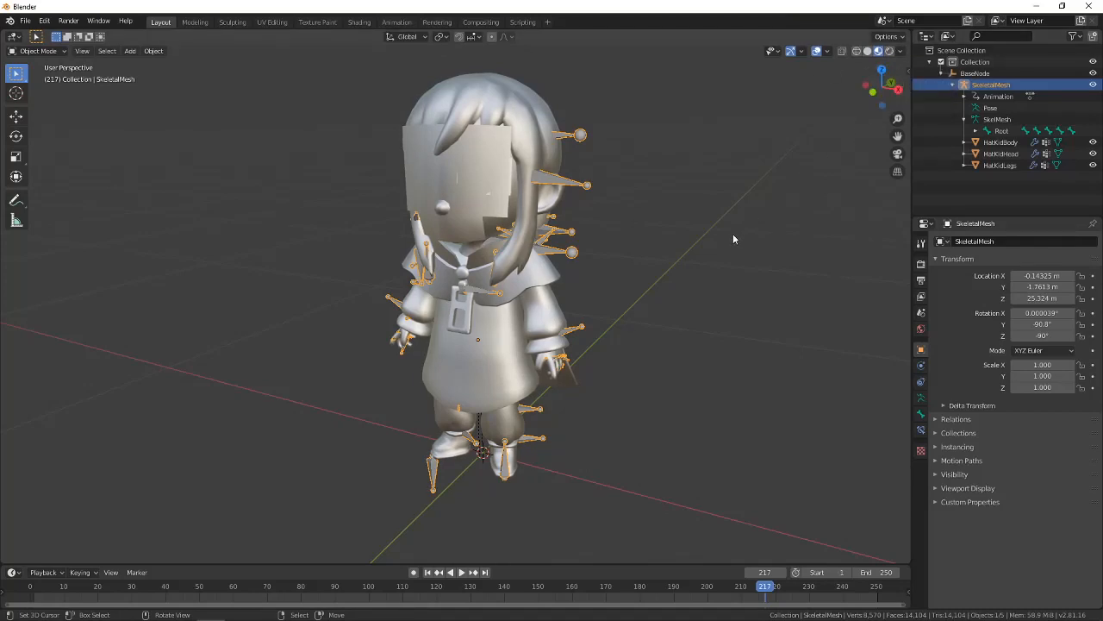
middle_click_drag(732, 233, 746, 233)
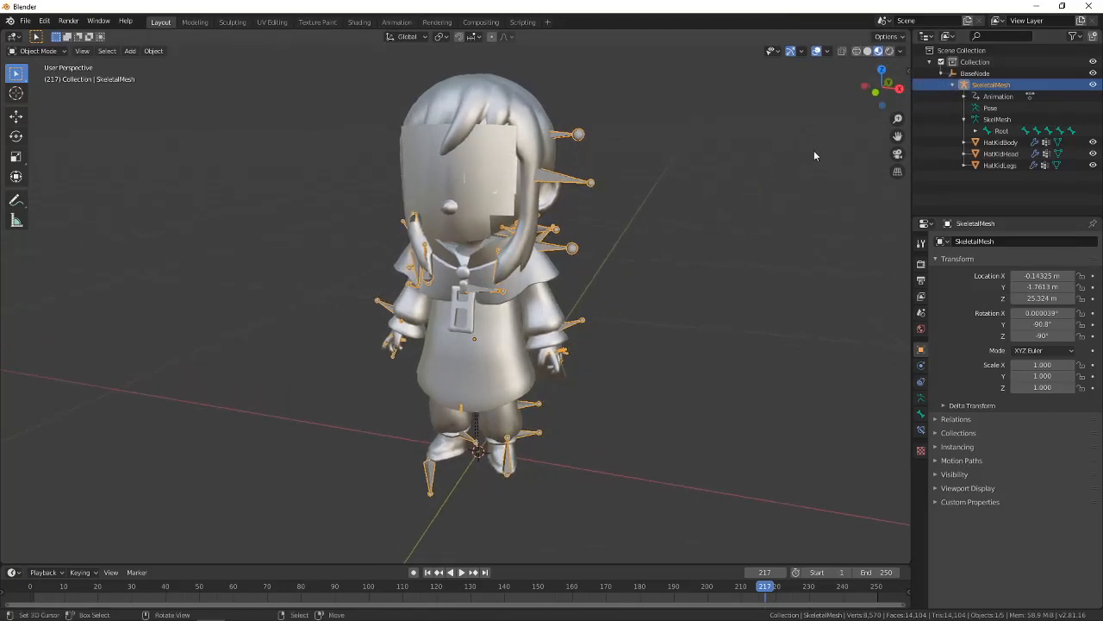
left_click(868, 52)
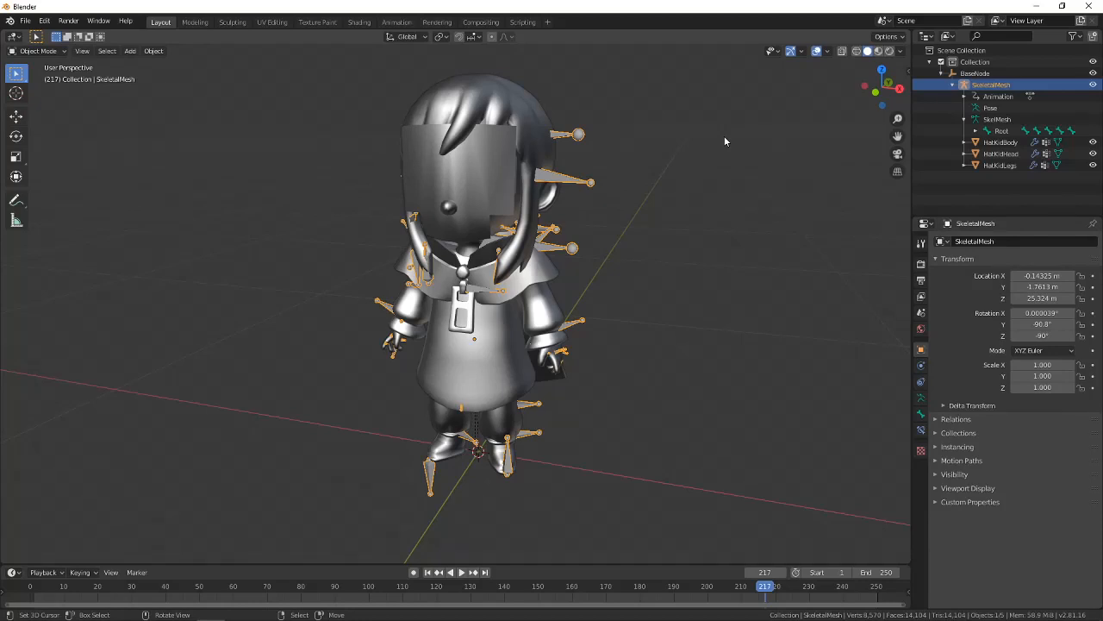
middle_click_drag(724, 141, 711, 153)
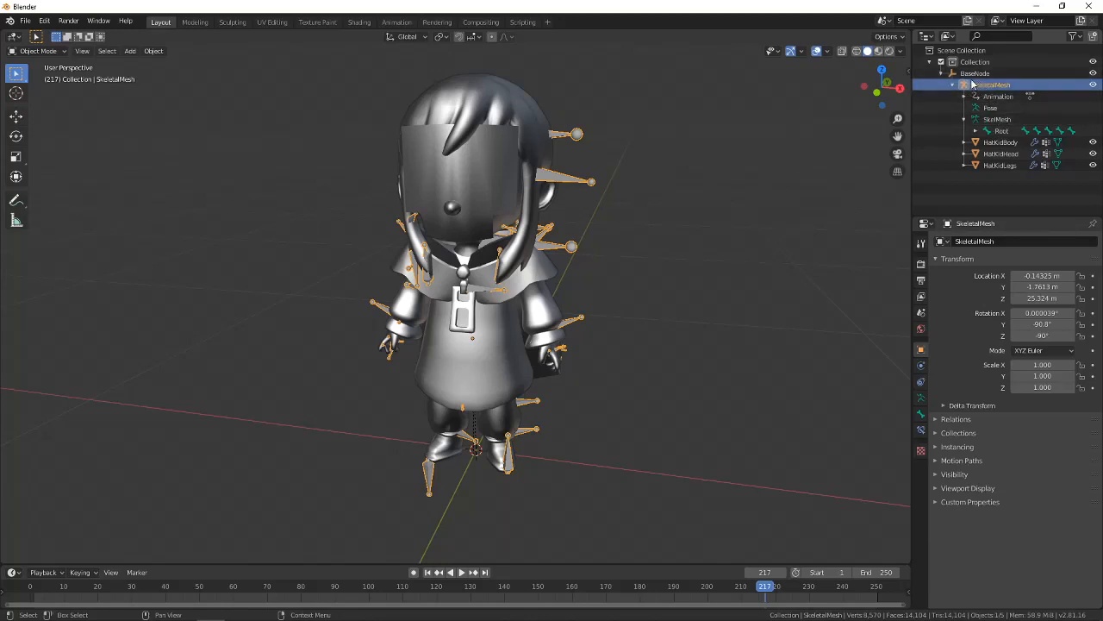
Inspect the SkelMesh armature data in the scene hierarchy and reselect the SkeletalMesh object.
left_click(1003, 119)
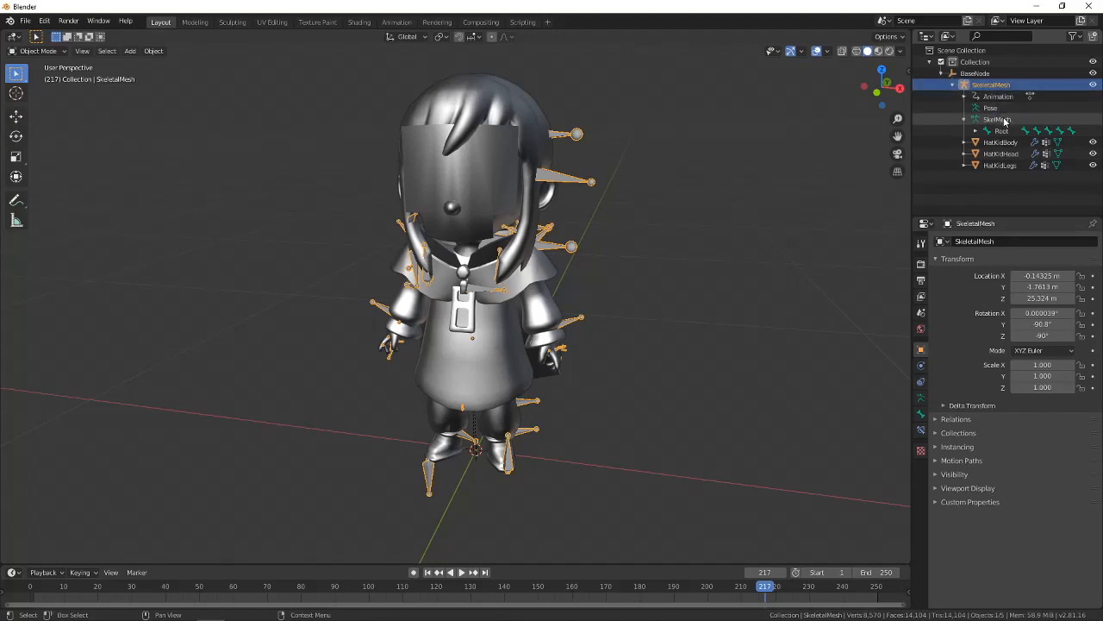
left_click(1004, 120)
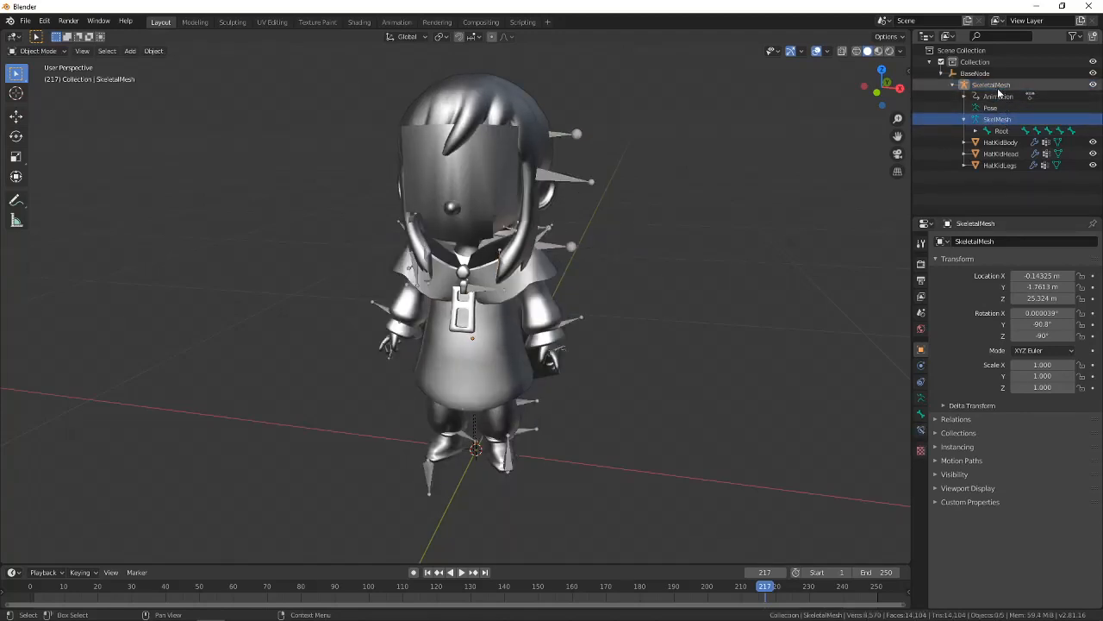
left_click(993, 85)
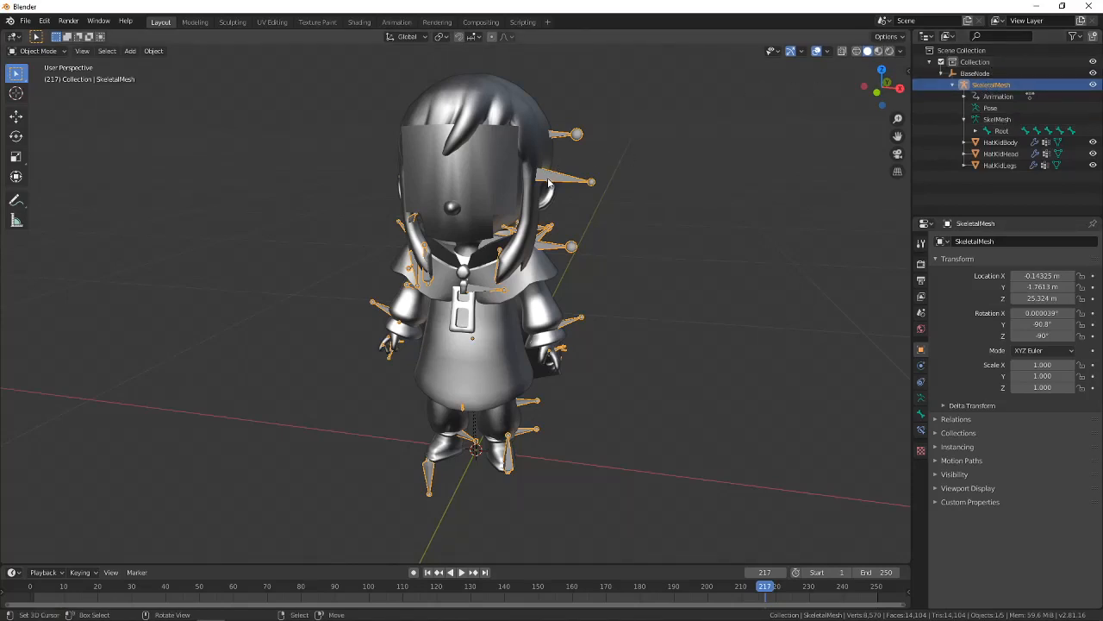
mouse_move(548, 183)
middle_mouse_down()
mouse_move(450, 199)
mouse_move(556, 197)
middle_mouse_up()
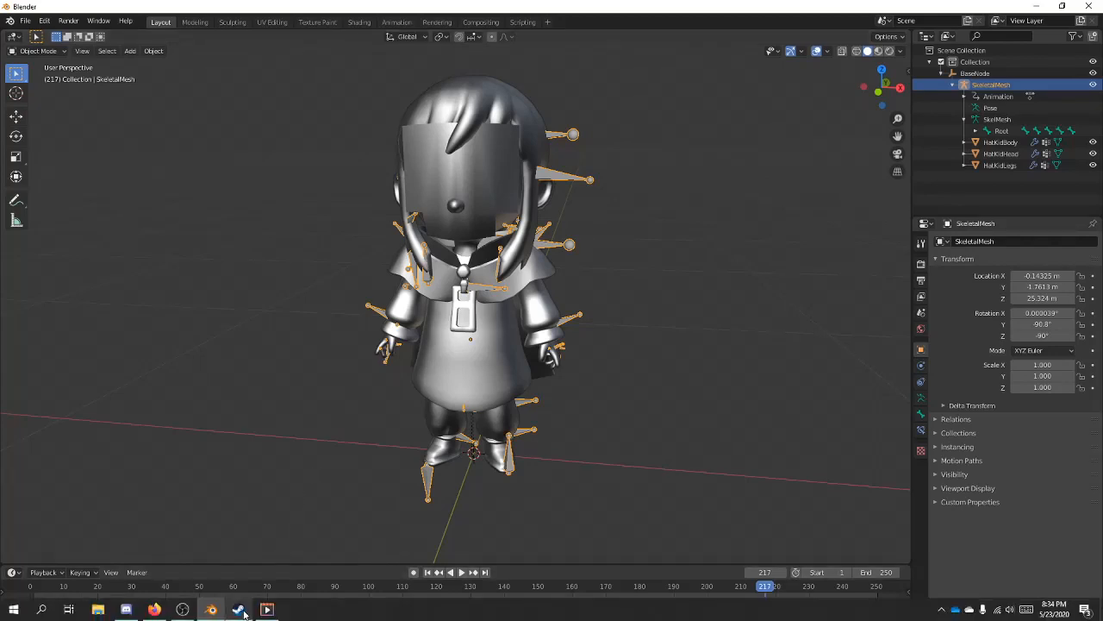
Switch to Movies & TV, play the herewego1 reference clip, rewind it to the start, and return to Blender.
mouse_move(269, 610)
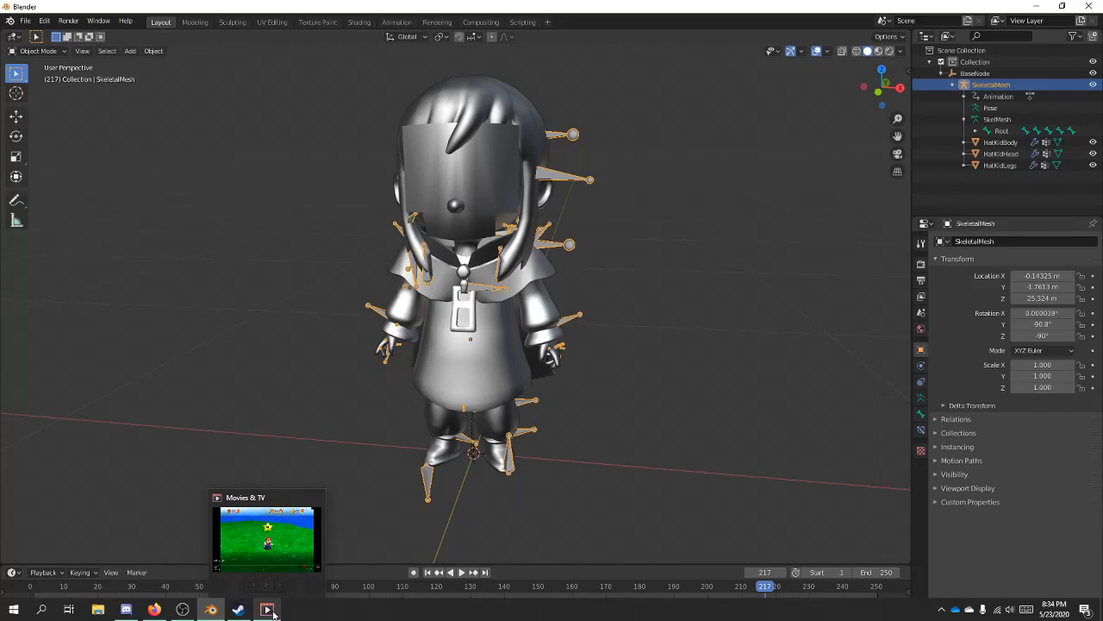
left_click(269, 609)
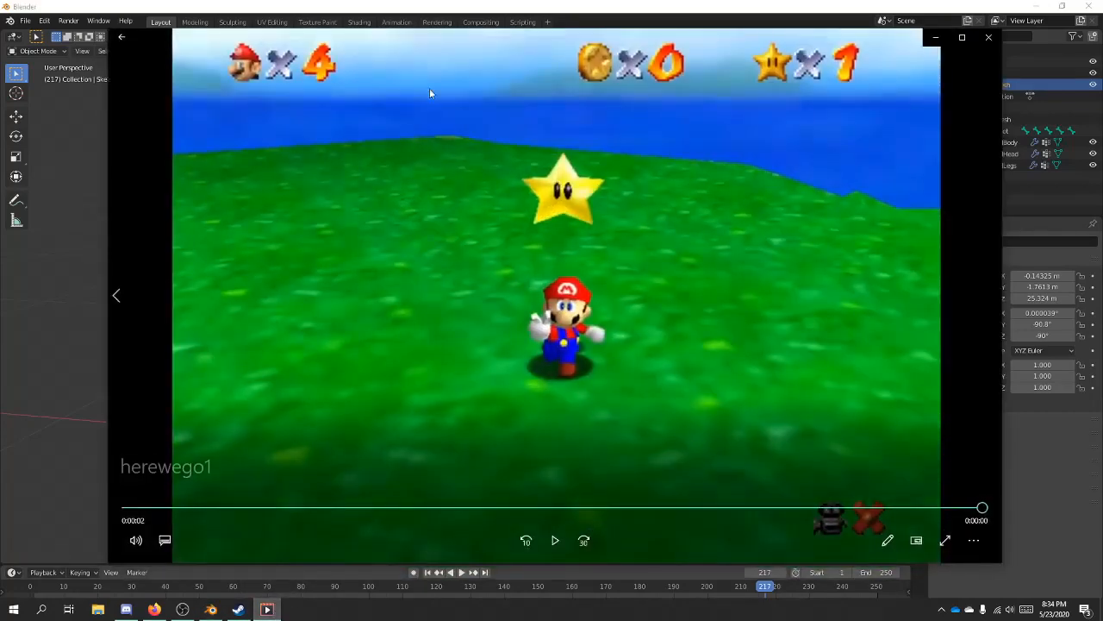
left_click_drag(382, 42, 340, 36)
left_click_drag(234, 507, 91, 509)
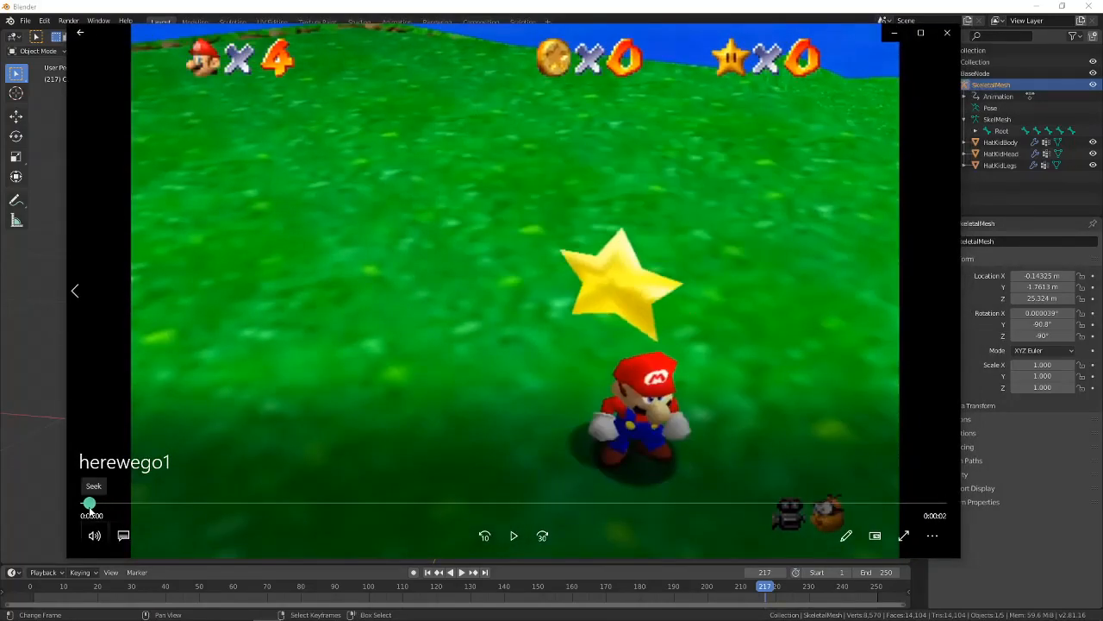
left_click(513, 536)
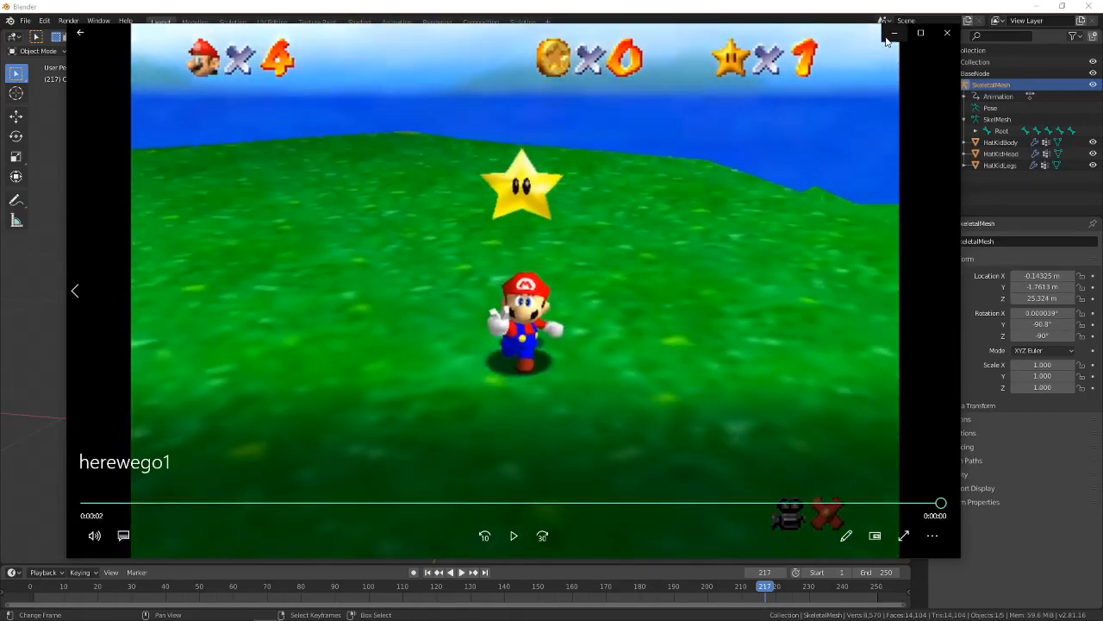
left_click(915, 503)
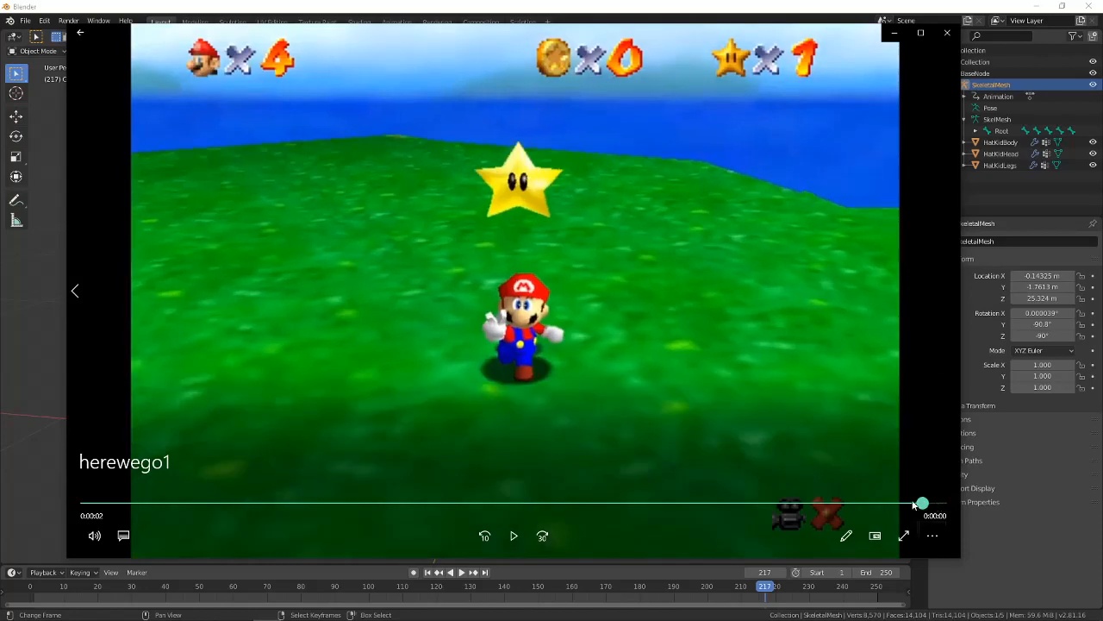
left_click_drag(914, 504, 85, 496)
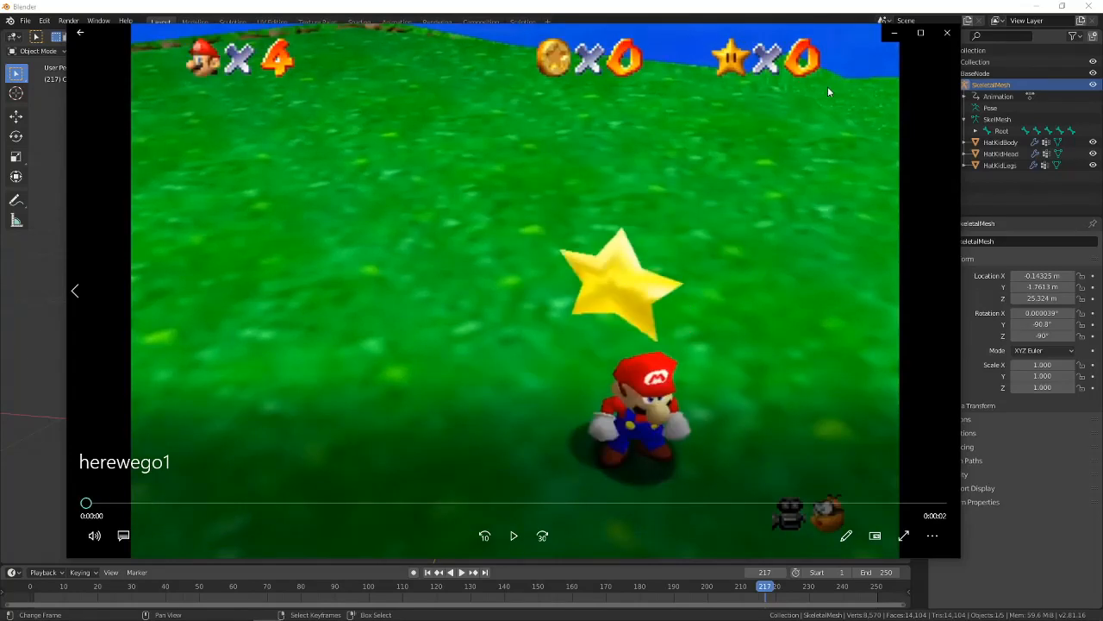
left_click(892, 38)
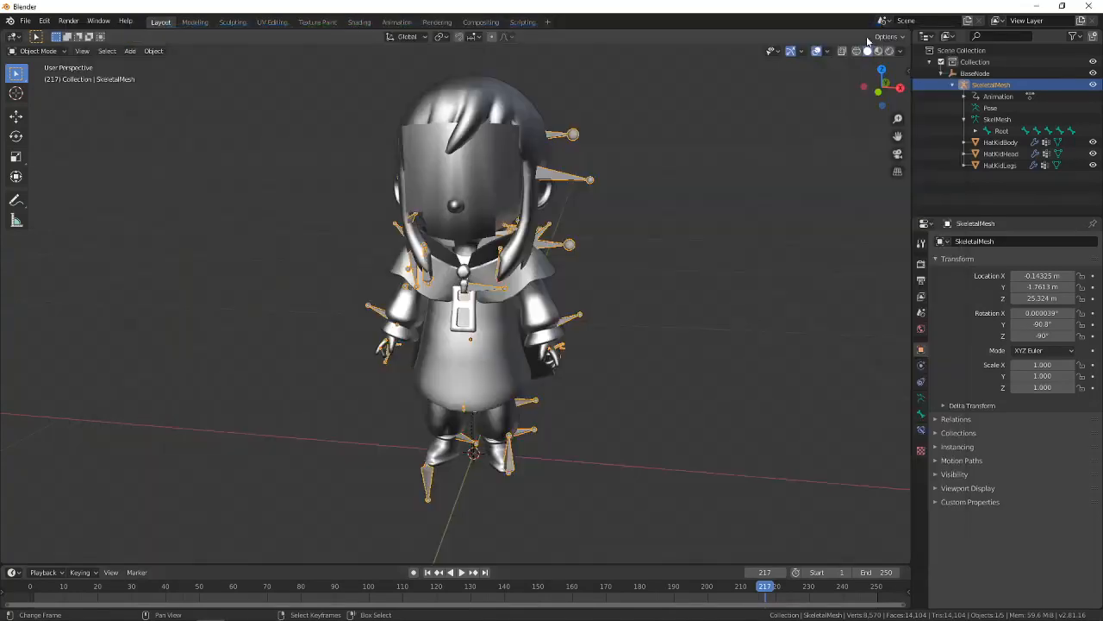
Switch to the Animation workspace and change the empty viewport beside the character to a Graph Editor.
middle_click_drag(589, 279, 634, 300)
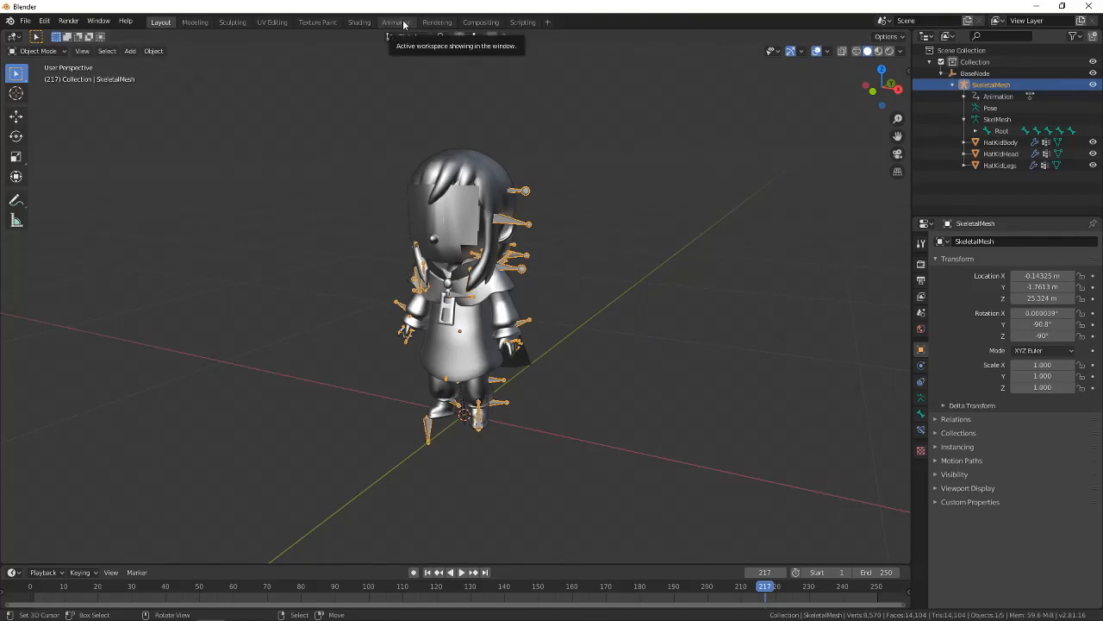
left_click(396, 23)
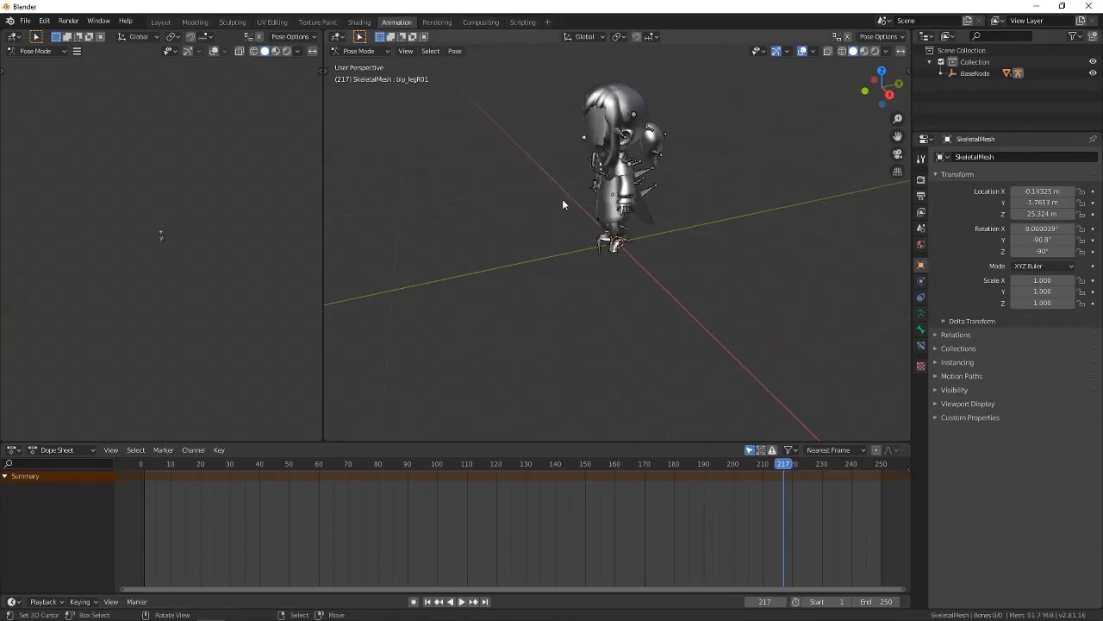
scroll(563, 205, "up", 4)
middle_click_drag(562, 229, 709, 268)
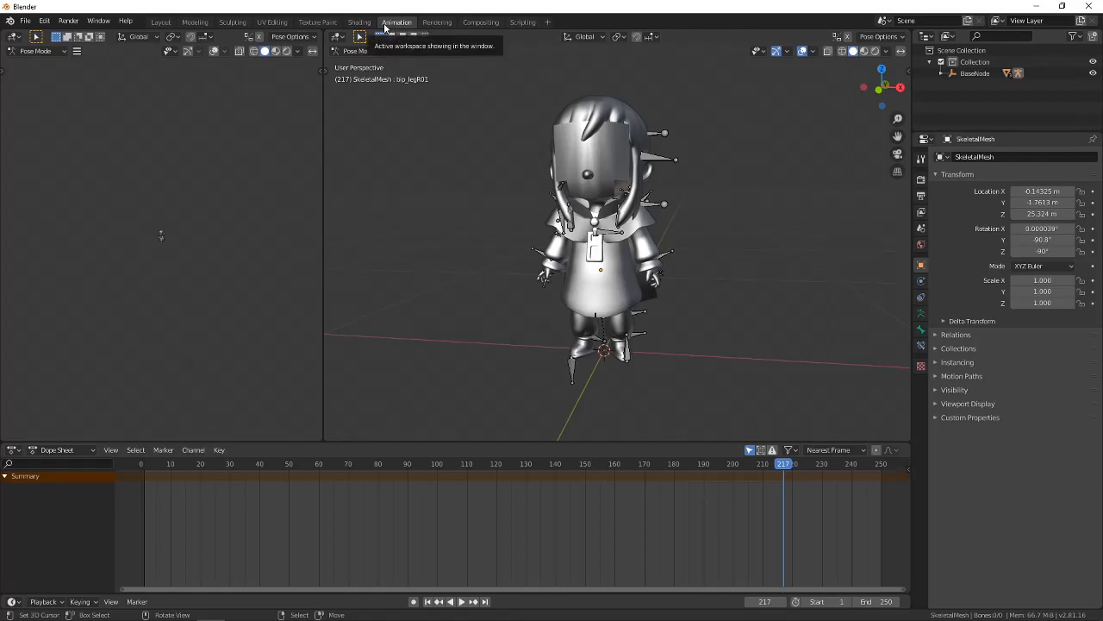
left_click(13, 38)
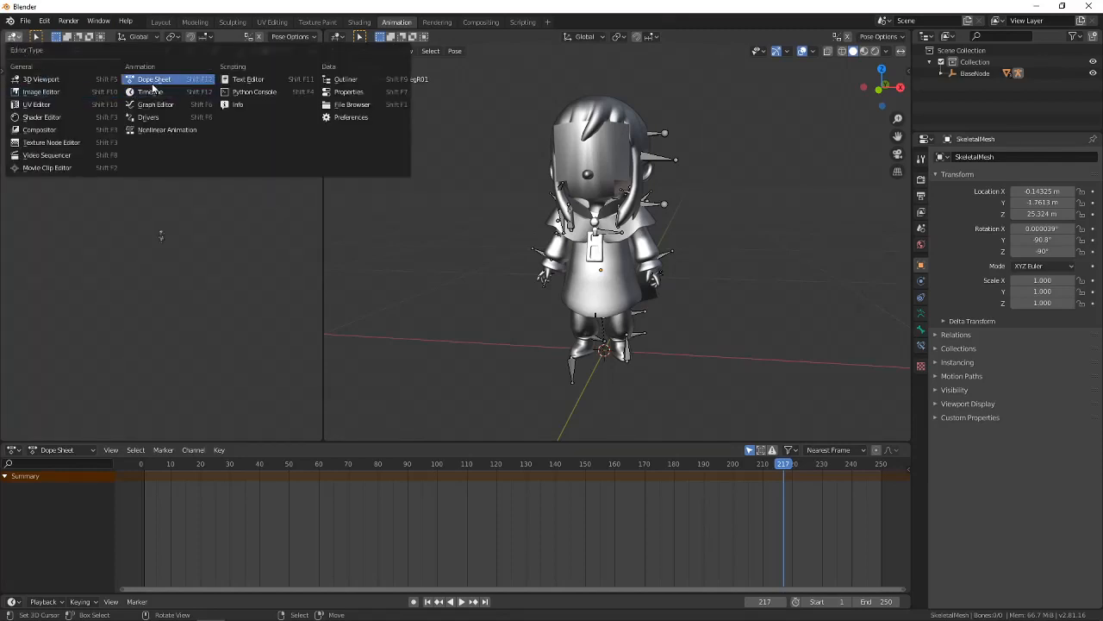
left_click(155, 104)
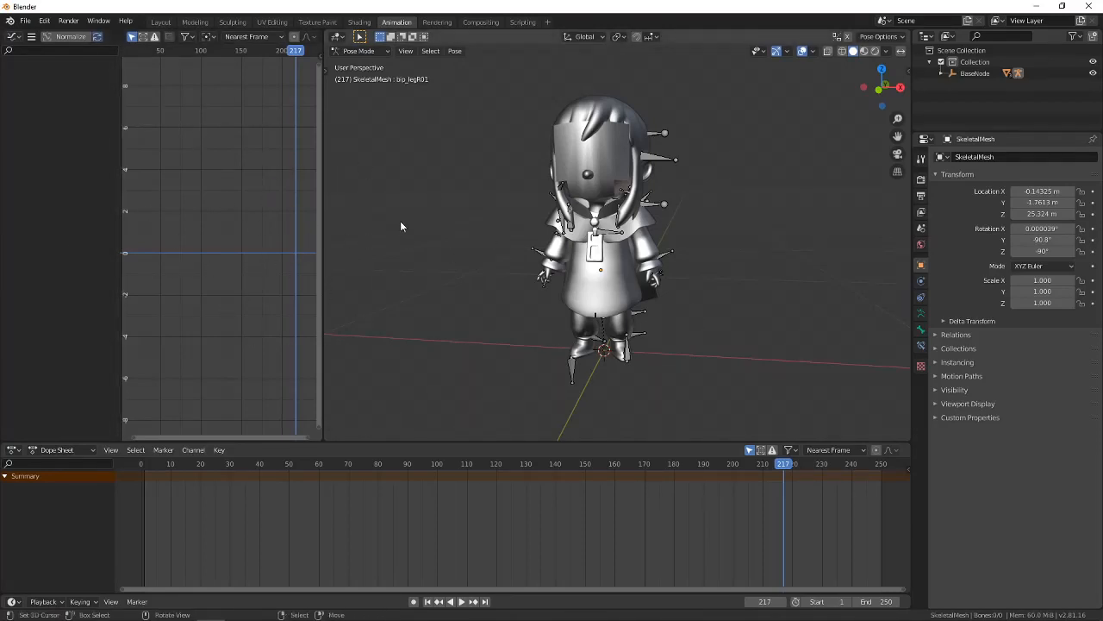
Change the Dope Sheet mode to Action Editor and view the list of existing actions.
middle_click_drag(502, 271, 339, 256)
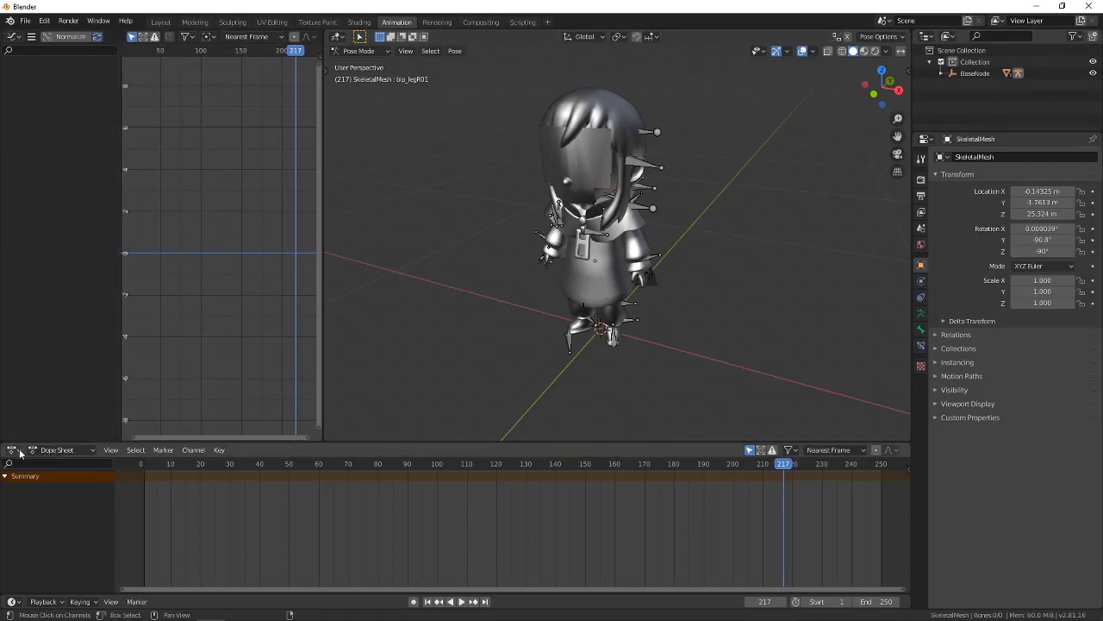
left_click(53, 450)
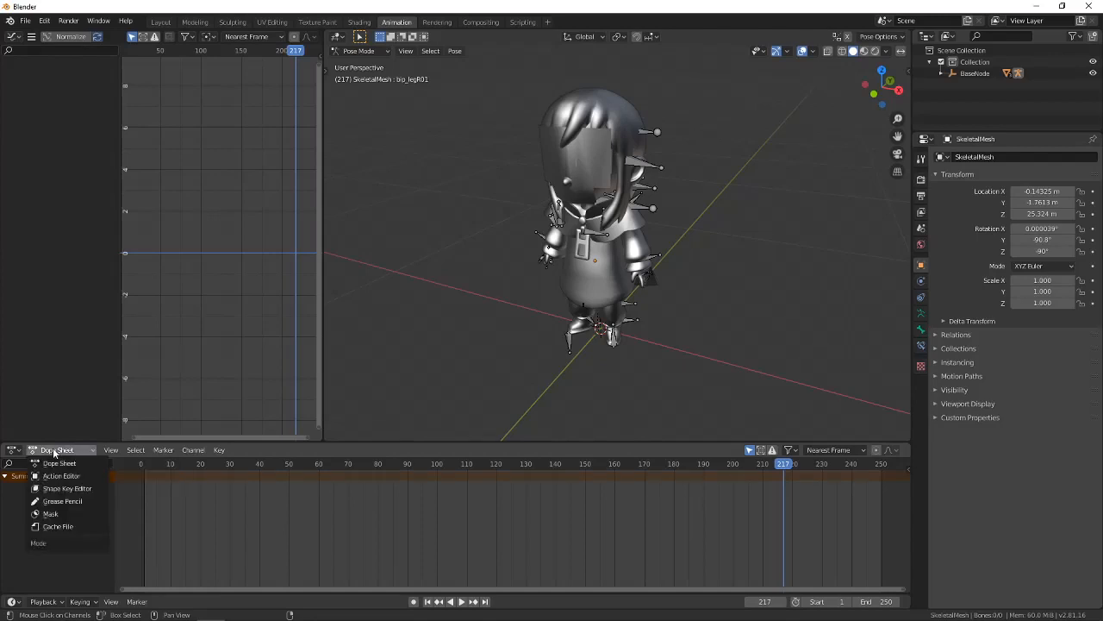
left_click(69, 477)
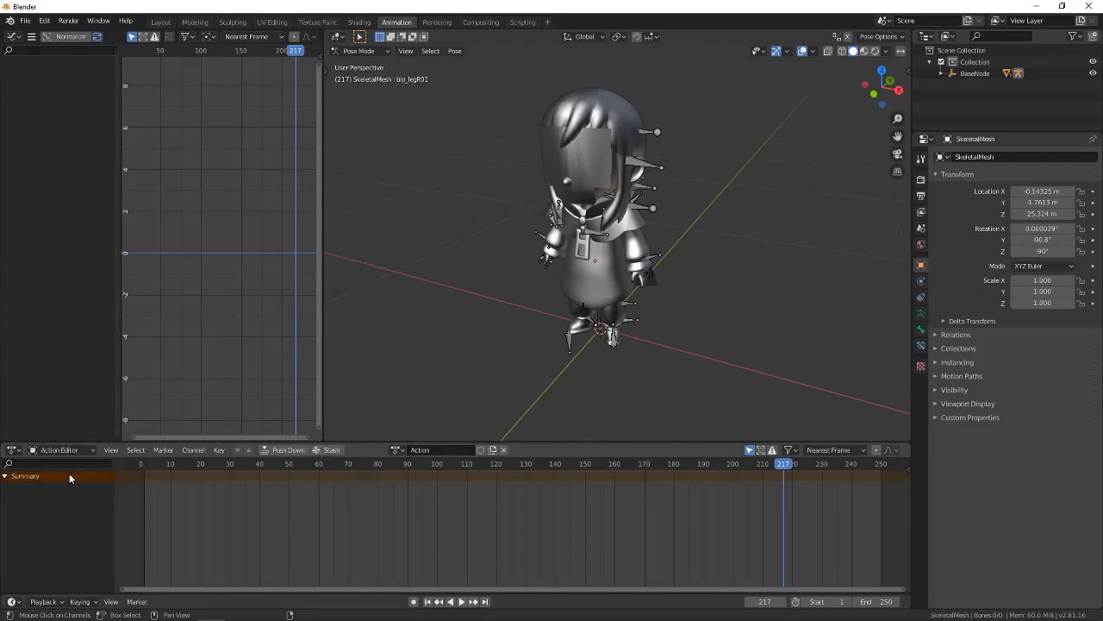
left_click(398, 450)
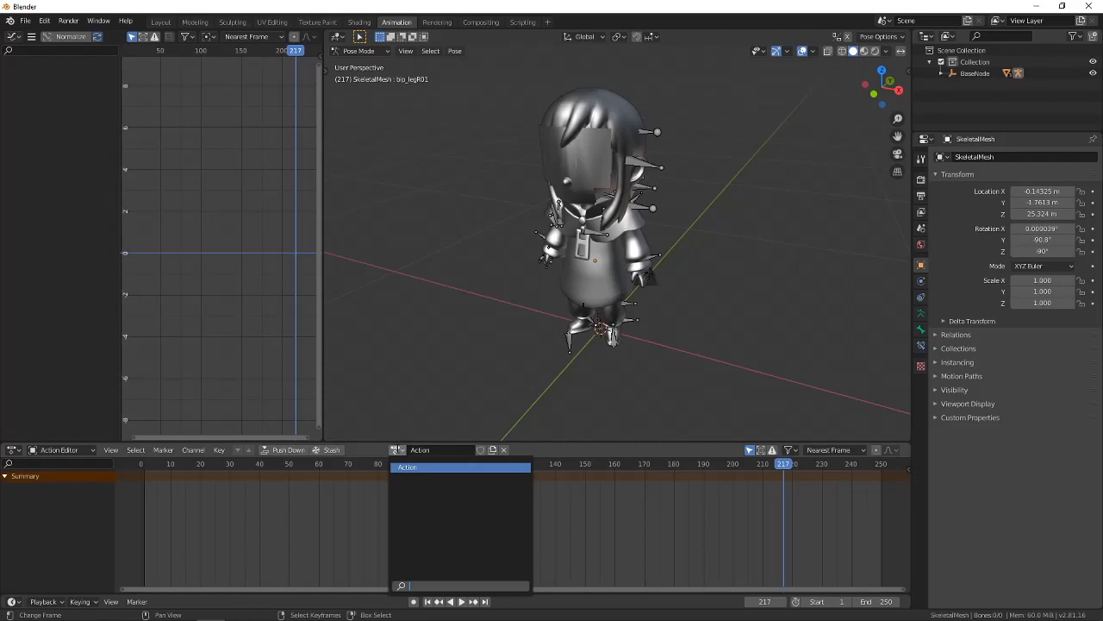
Try clearing all transforms on every bone of the armature, and undo the pose reset.
middle_click_drag(522, 356, 711, 310)
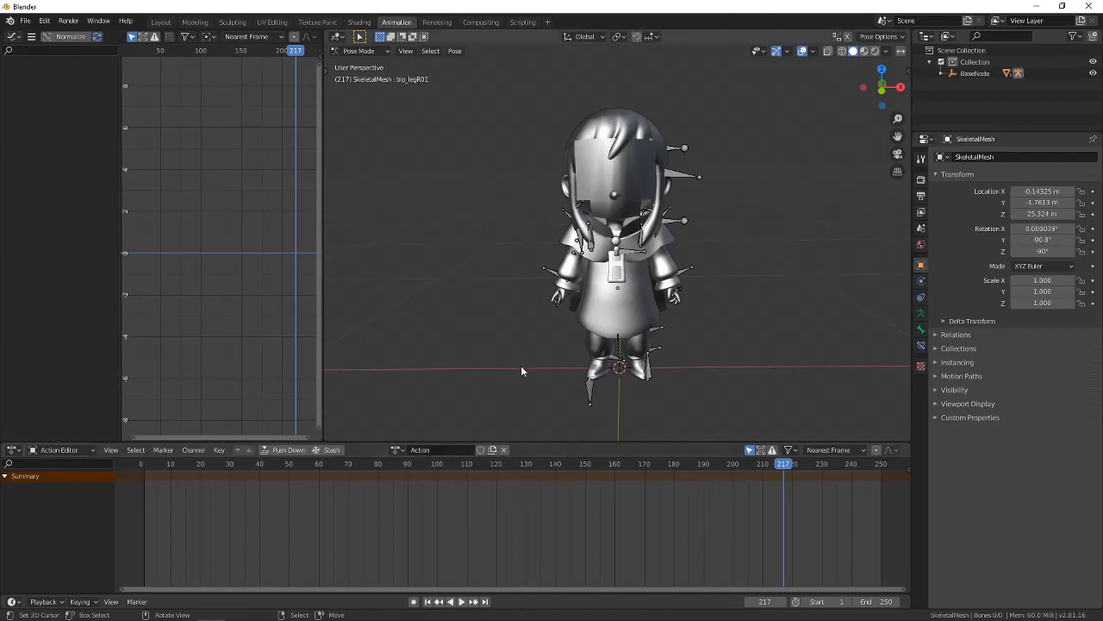
mouse_move(620, 312)
middle_mouse_down()
mouse_move(618, 324)
mouse_move(713, 327)
mouse_move(620, 317)
middle_mouse_up()
key("a")
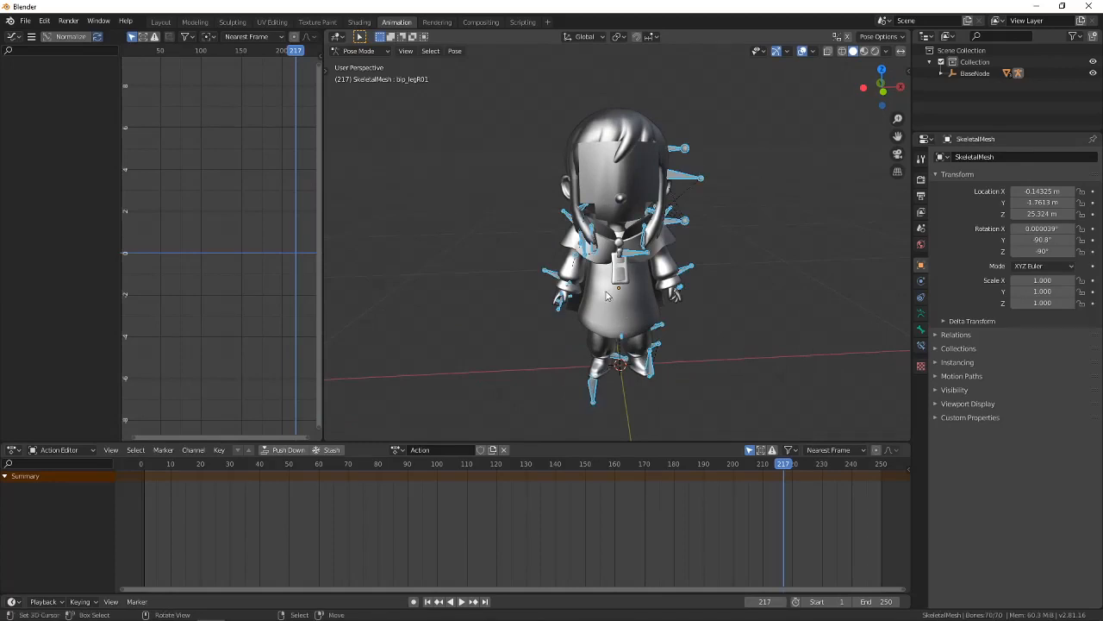
left_click(465, 52)
mouse_move(517, 76)
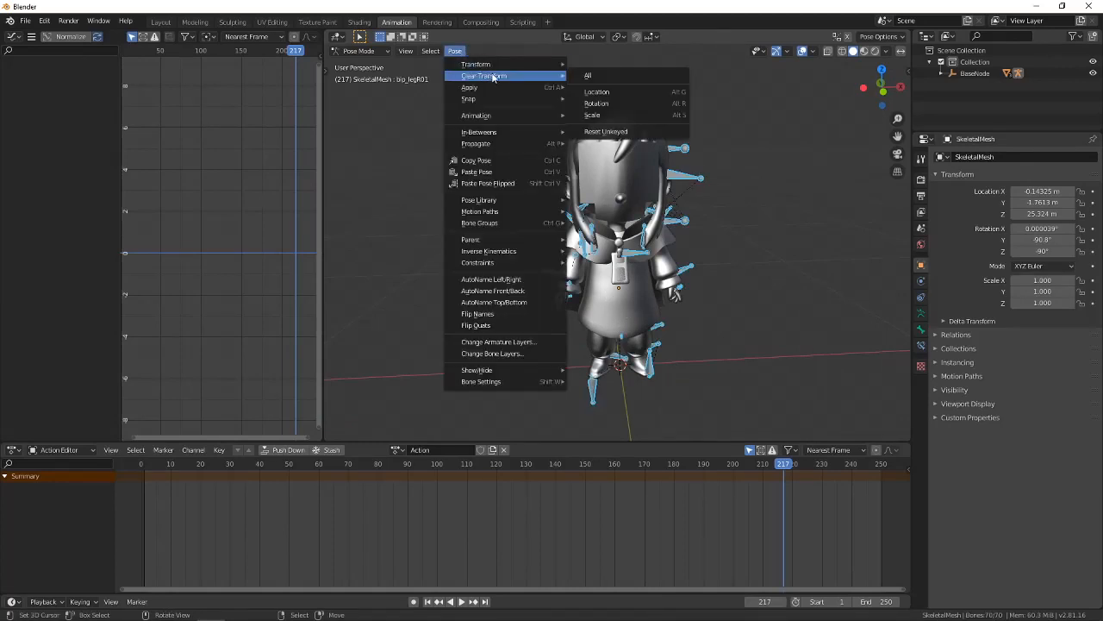
left_click(635, 76)
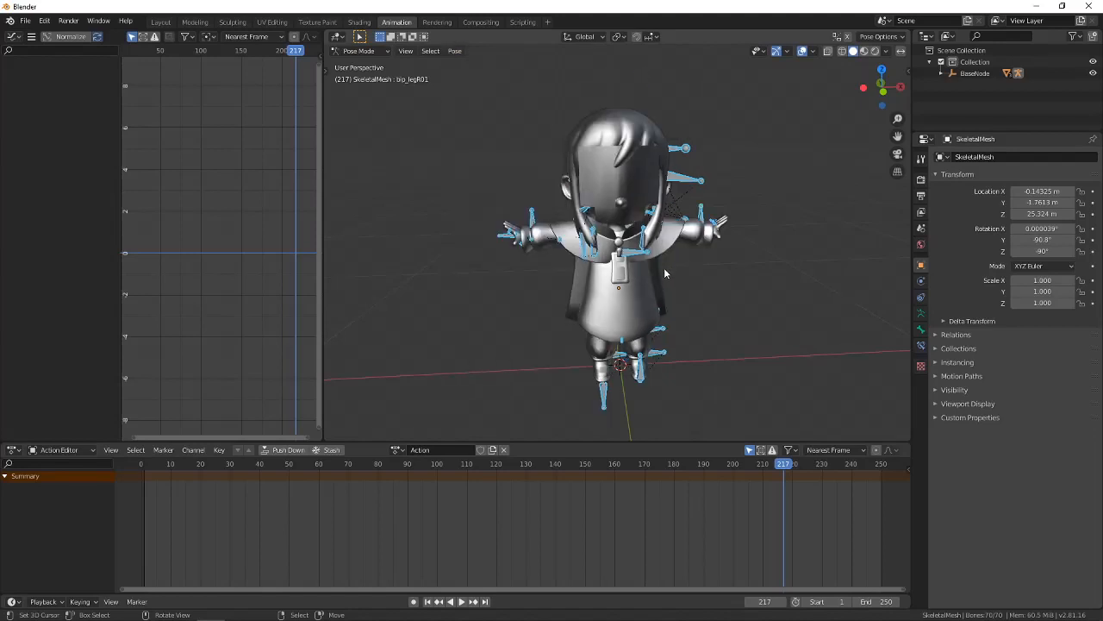
middle_click_drag(665, 273, 623, 234)
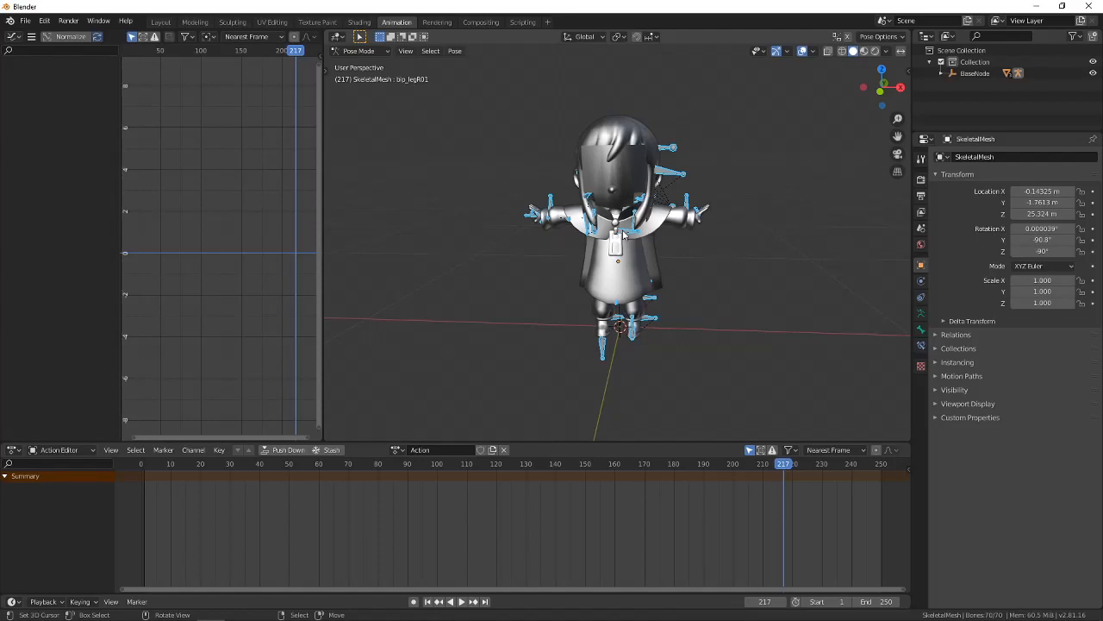
key("ctrl+z")
Rename the armature's current action to StarGet.
middle_click_drag(623, 235, 556, 248)
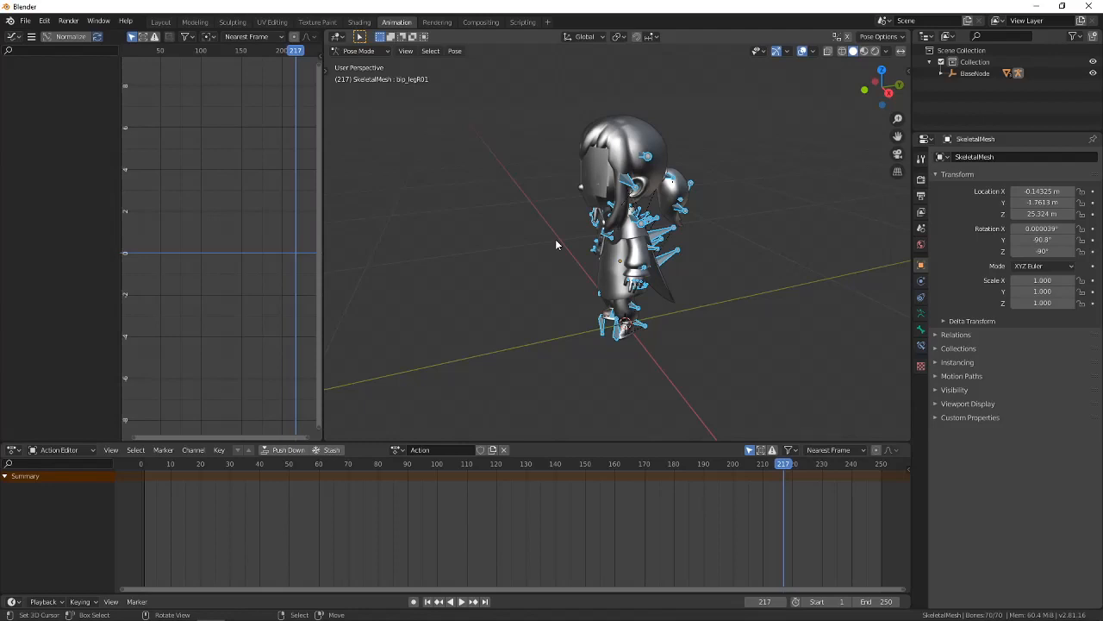
middle_click_drag(556, 245, 557, 273)
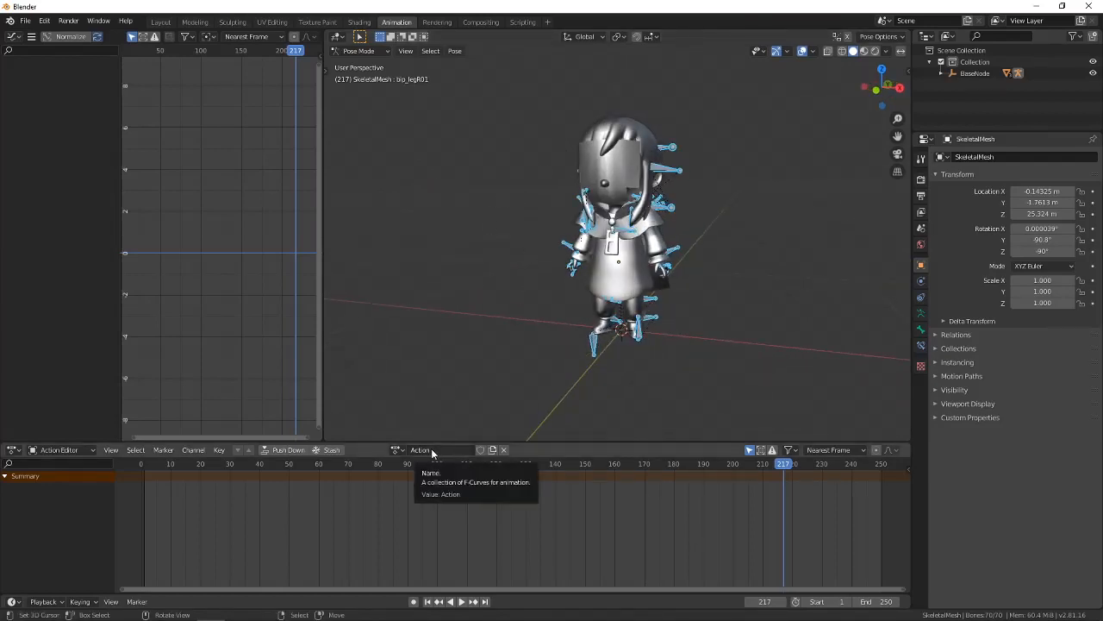
double_click(433, 450)
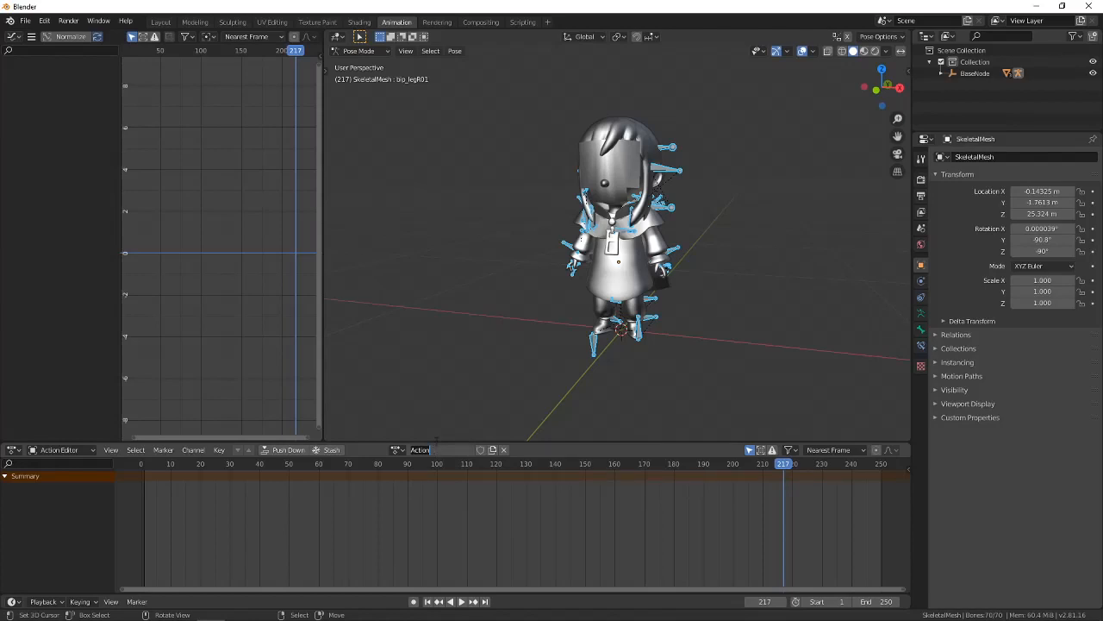
type("StarGet")
key("Return")
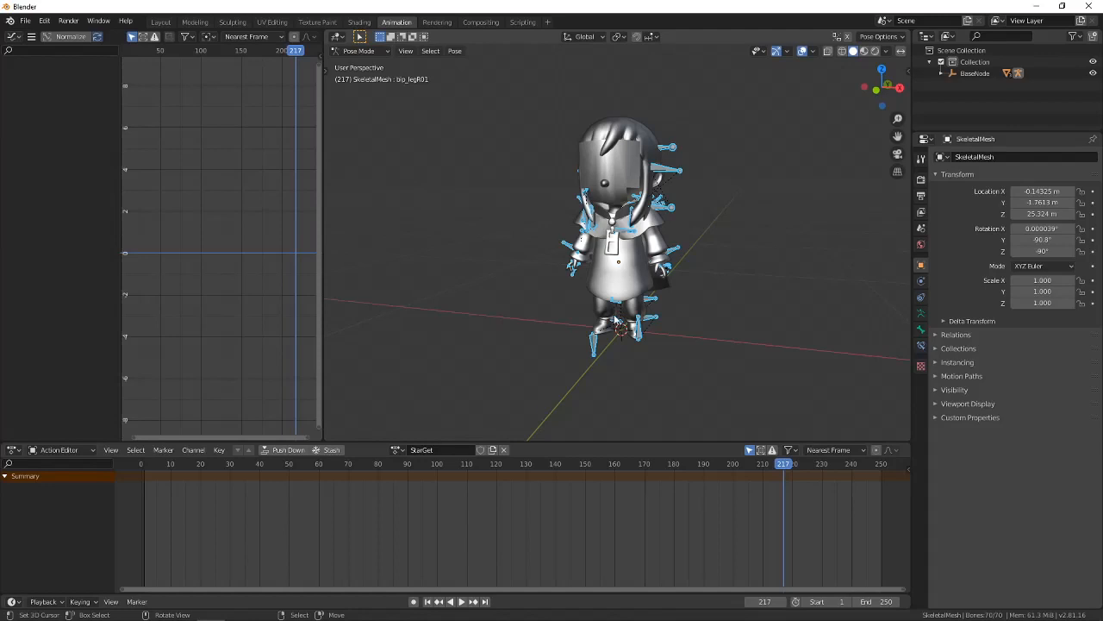
Move the playhead back to the start of the timeline and set the scene's end frame to 100.
middle_click_drag(557, 370, 681, 302)
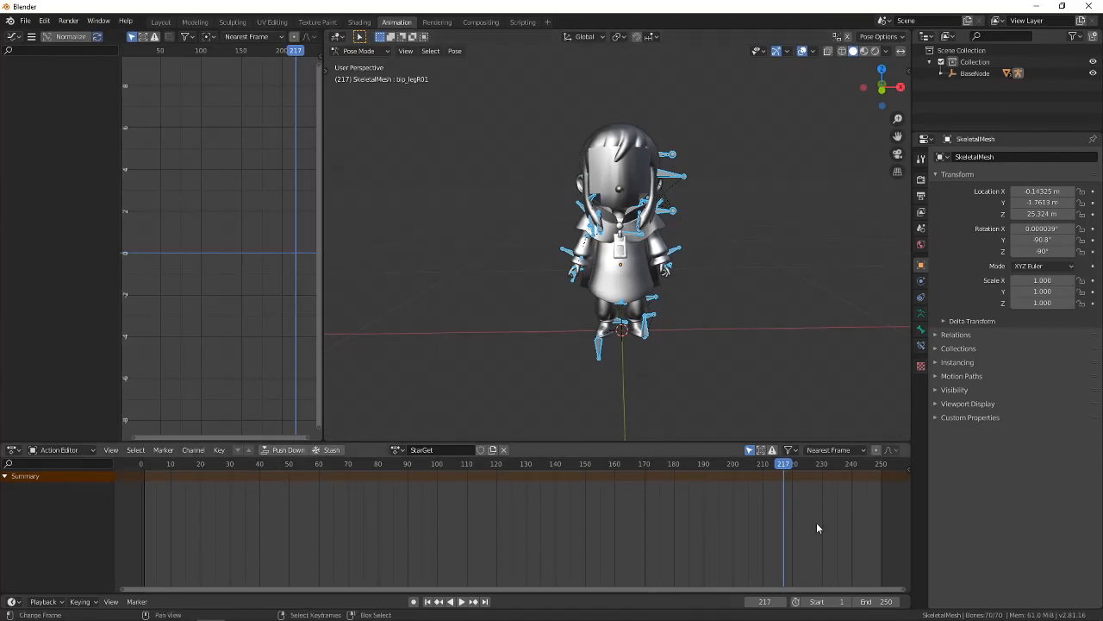
left_click_drag(783, 484, 146, 498)
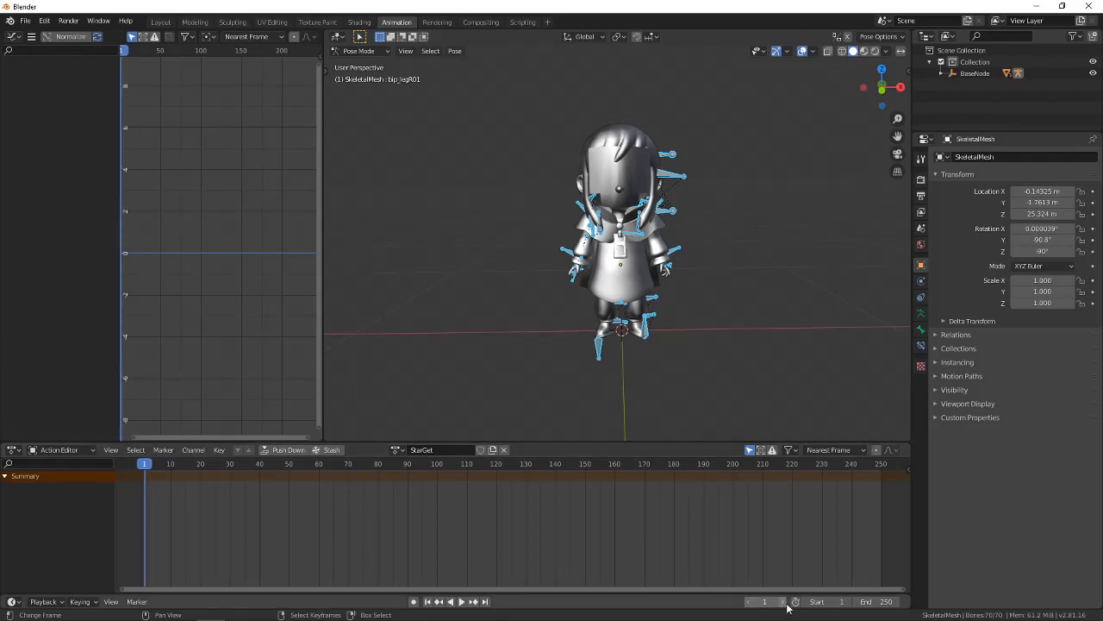
left_click(143, 494)
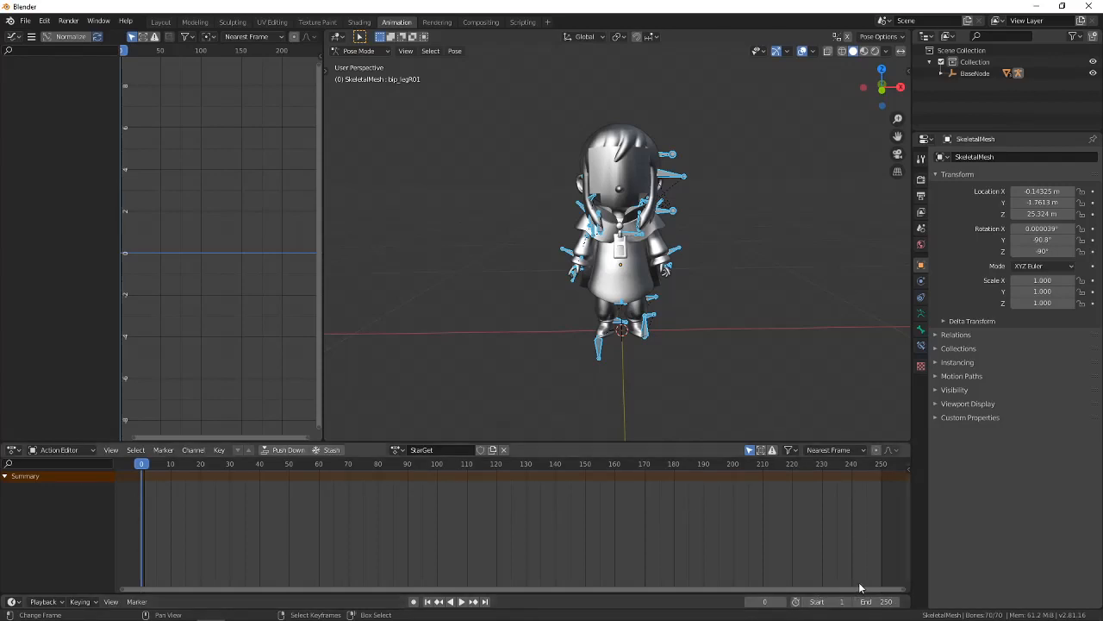
double_click(879, 601)
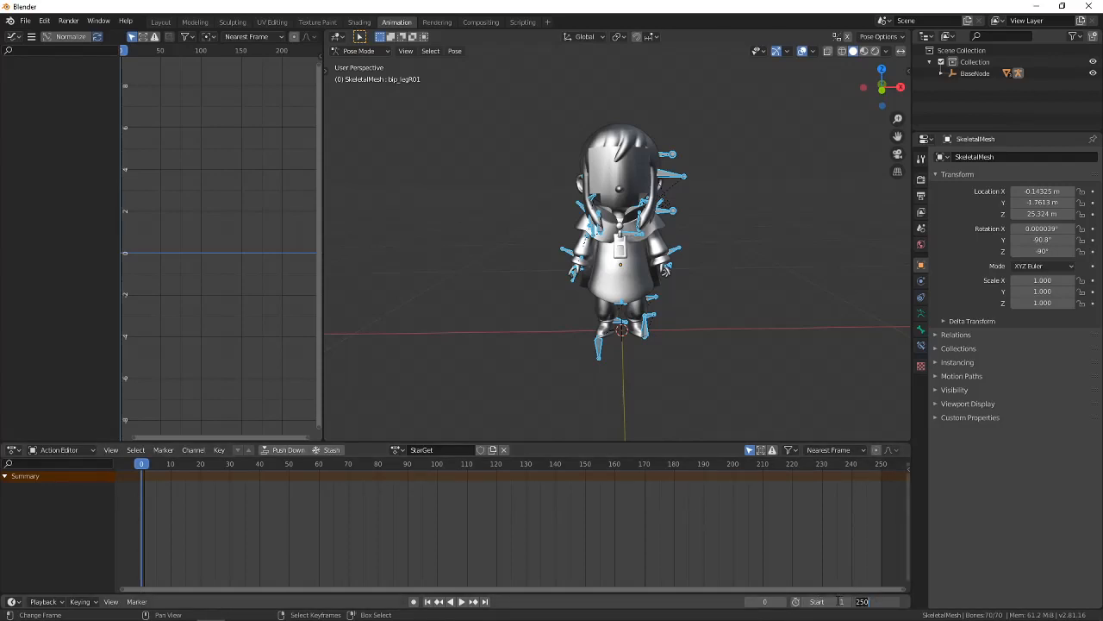
type("100")
key("Return")
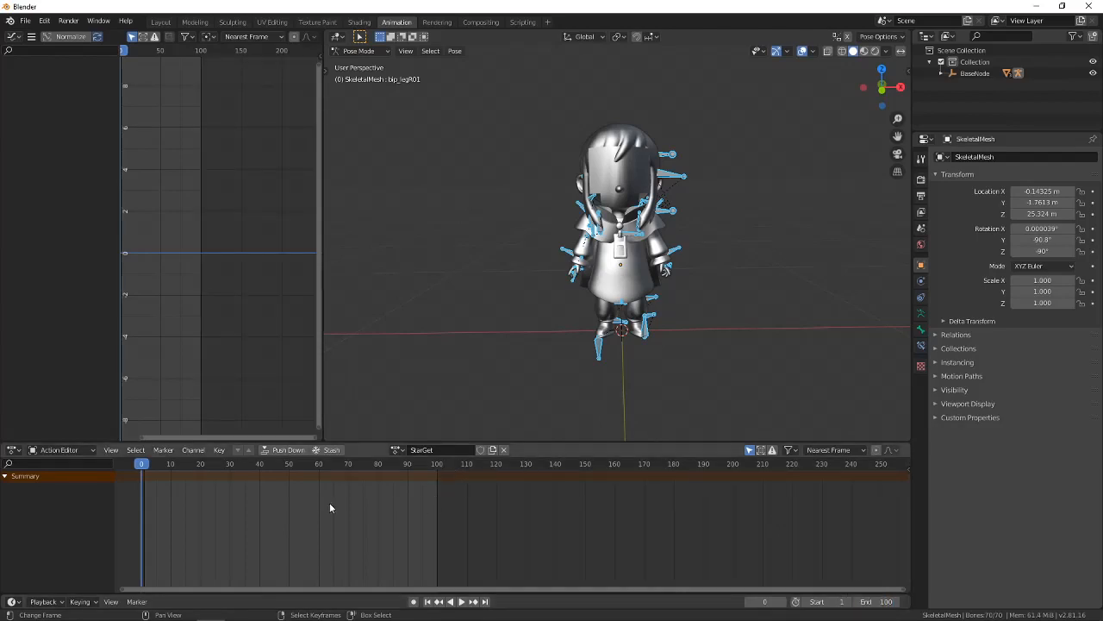
Play and scrub through the timeline's frame range from 1 to 100, and return the playhead to frame 1.
left_click_drag(208, 581, 171, 579)
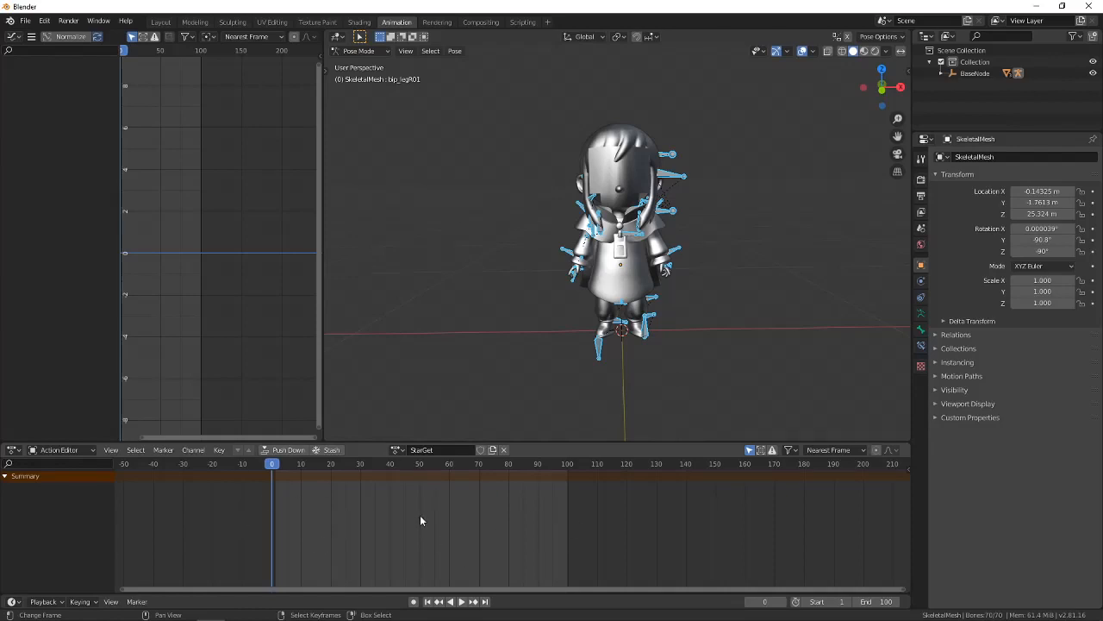
key("space")
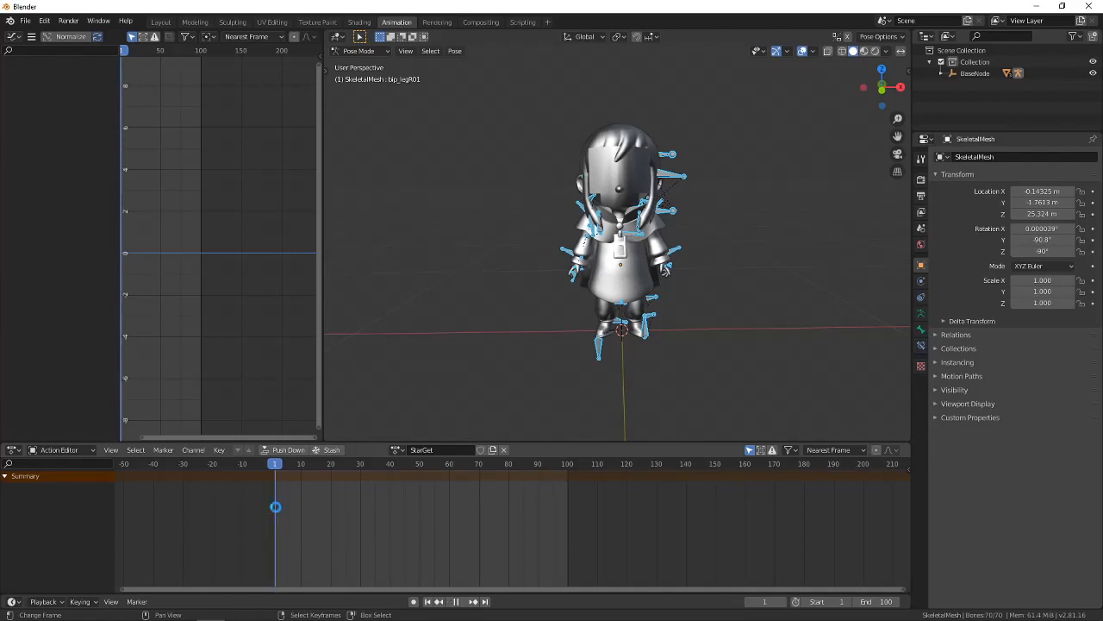
key("space")
left_click_drag(276, 520, 568, 530)
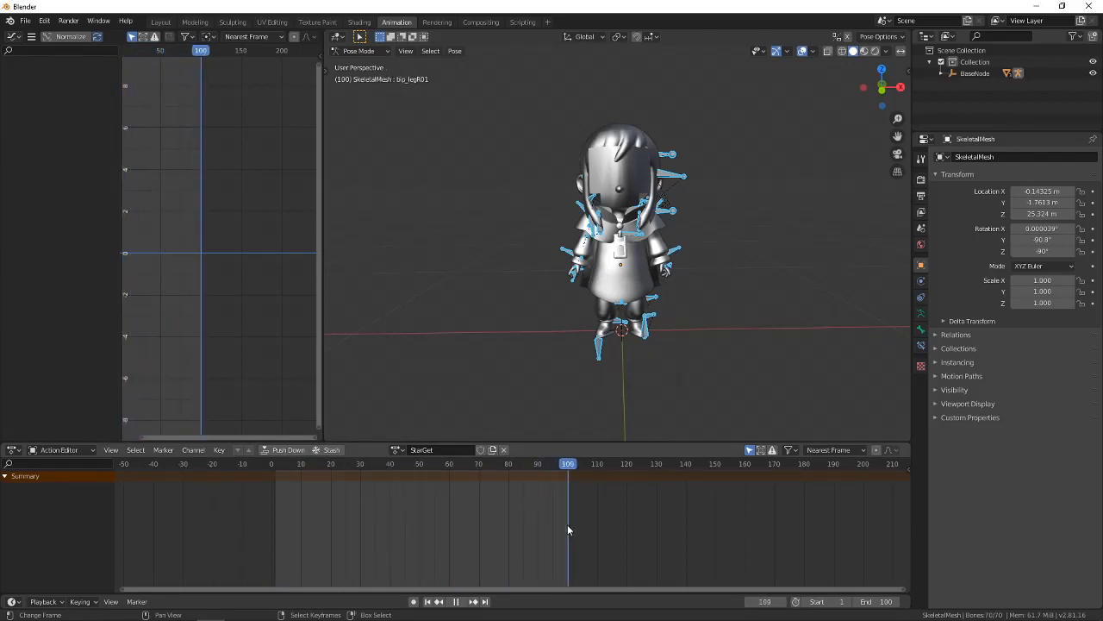
key("Escape")
left_click(275, 501)
key("space")
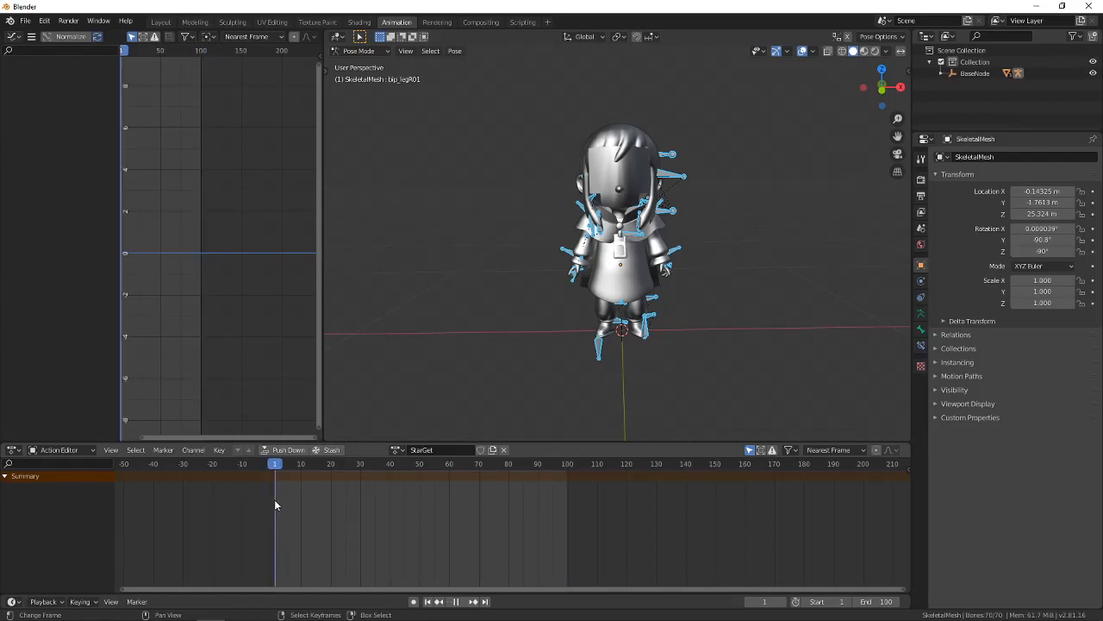
mouse_move(275, 505)
left_mouse_down()
mouse_move(561, 522)
mouse_move(275, 524)
left_mouse_up()
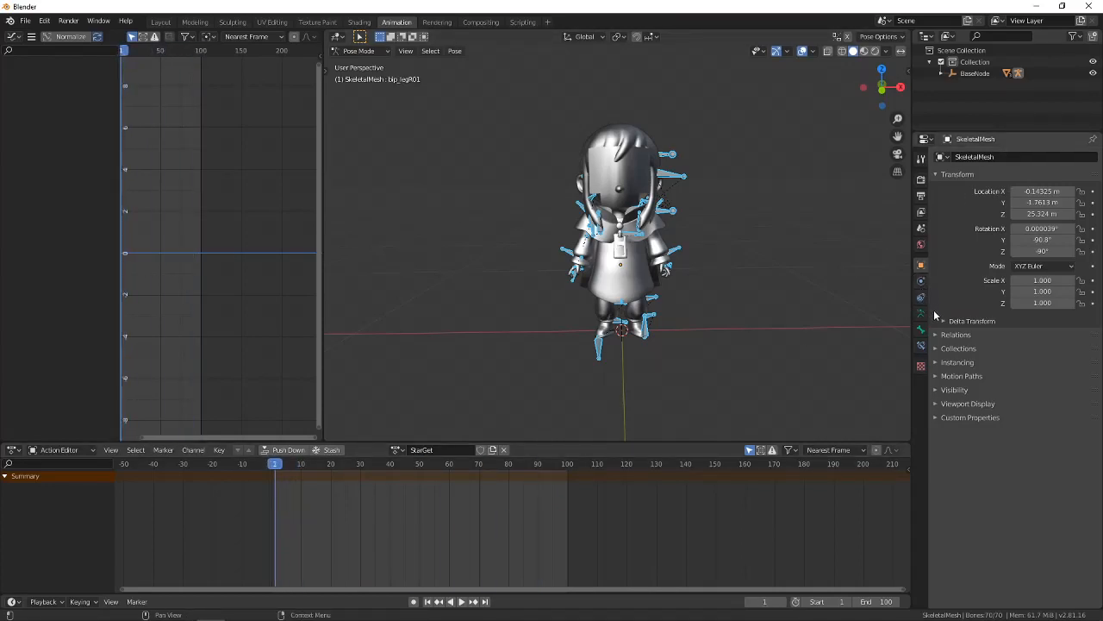
Set the scene's output frame rate to 60 fps.
left_click(922, 160)
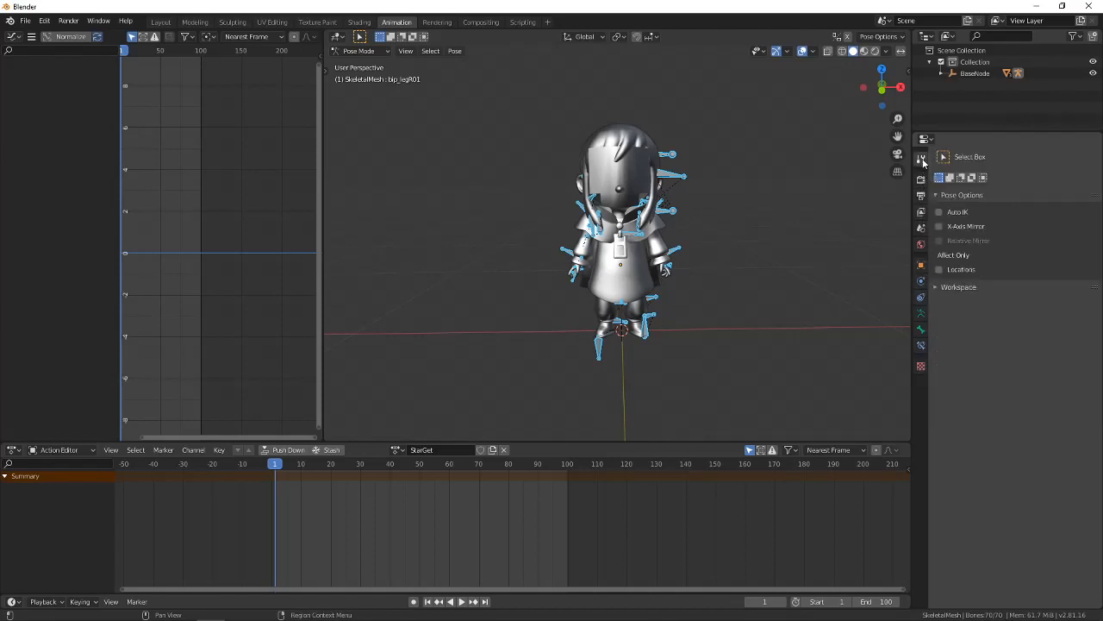
left_click(921, 179)
left_click(920, 196)
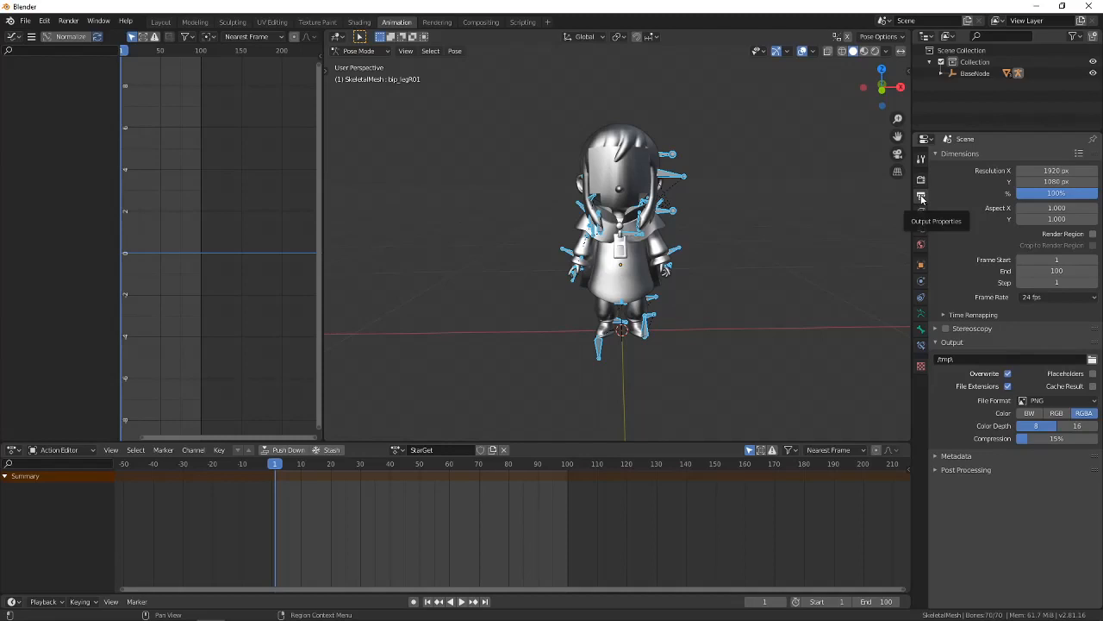
left_click(1045, 297)
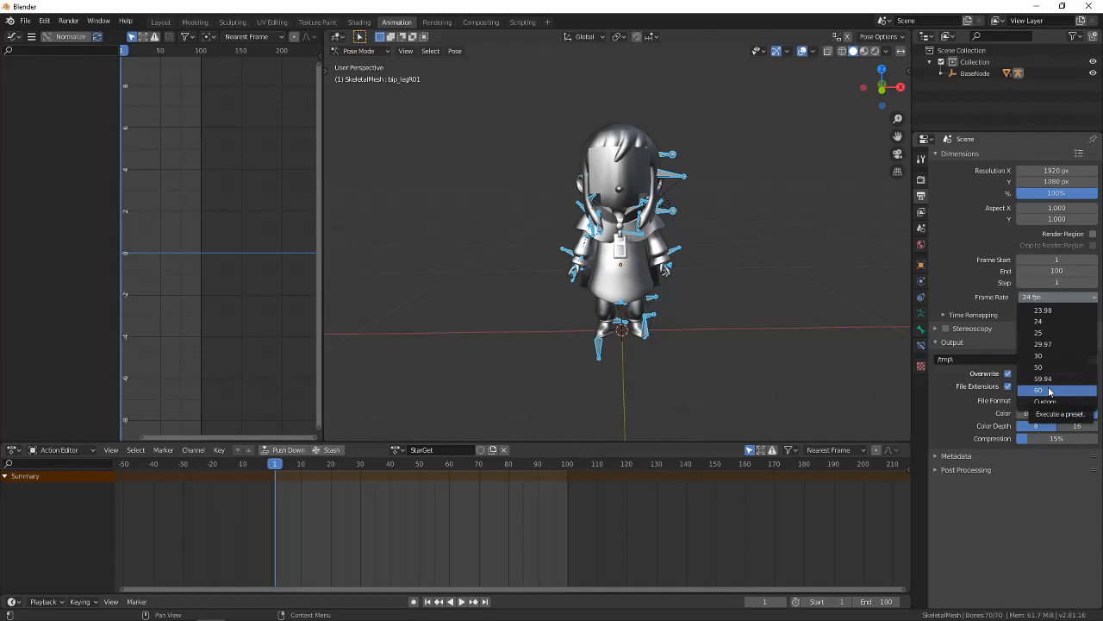
left_click(1048, 392)
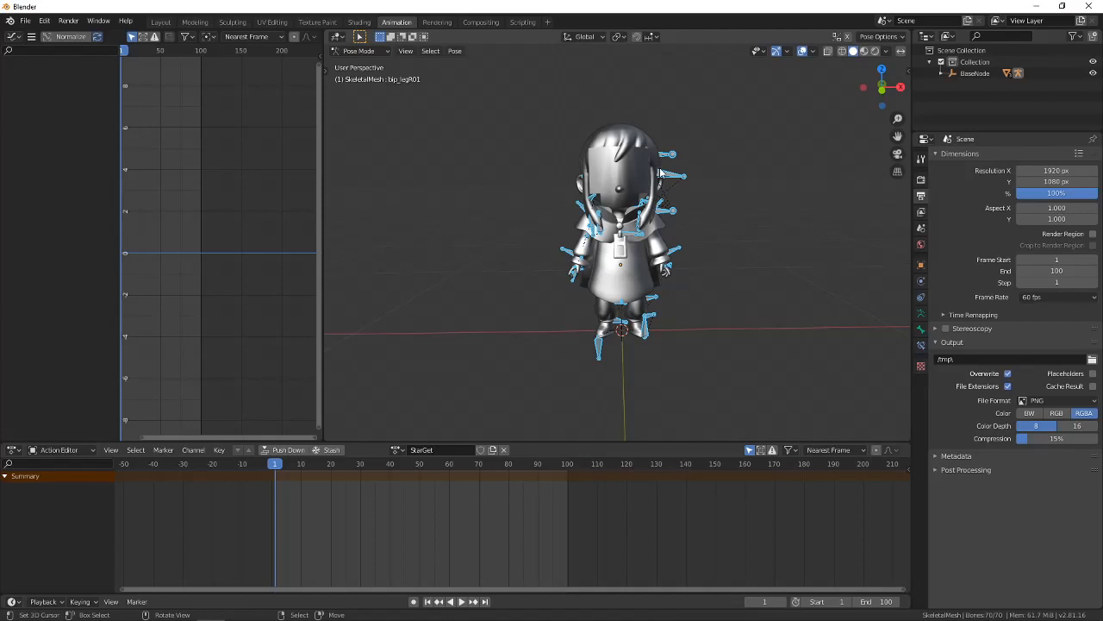
middle_click_drag(638, 243, 570, 254)
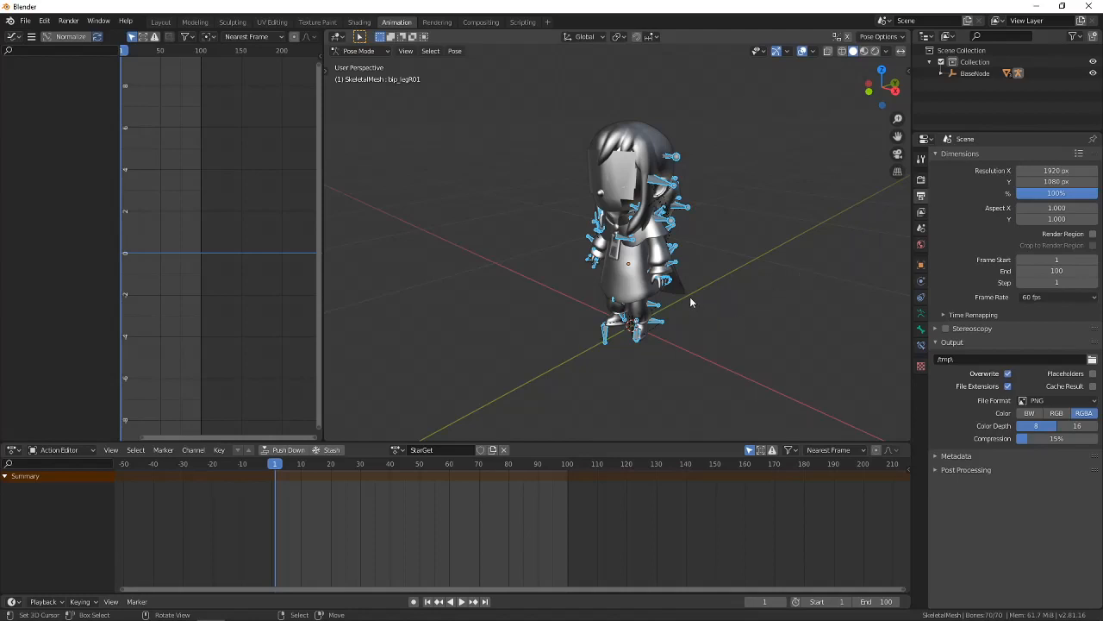
middle_click_drag(689, 301, 713, 299)
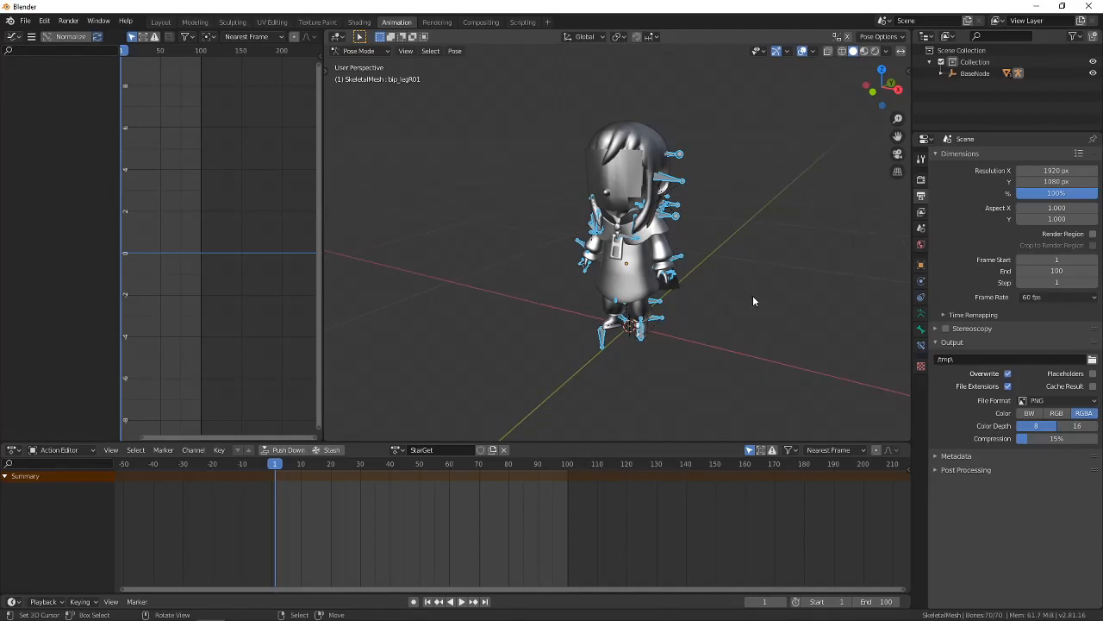
left_click(1051, 296)
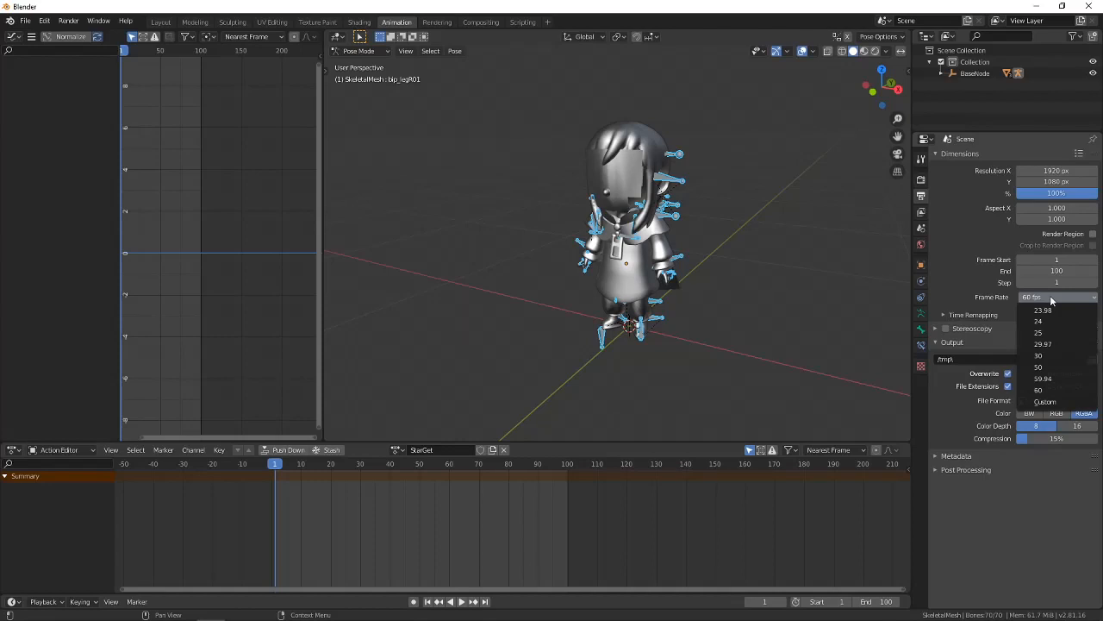
left_click(1051, 300)
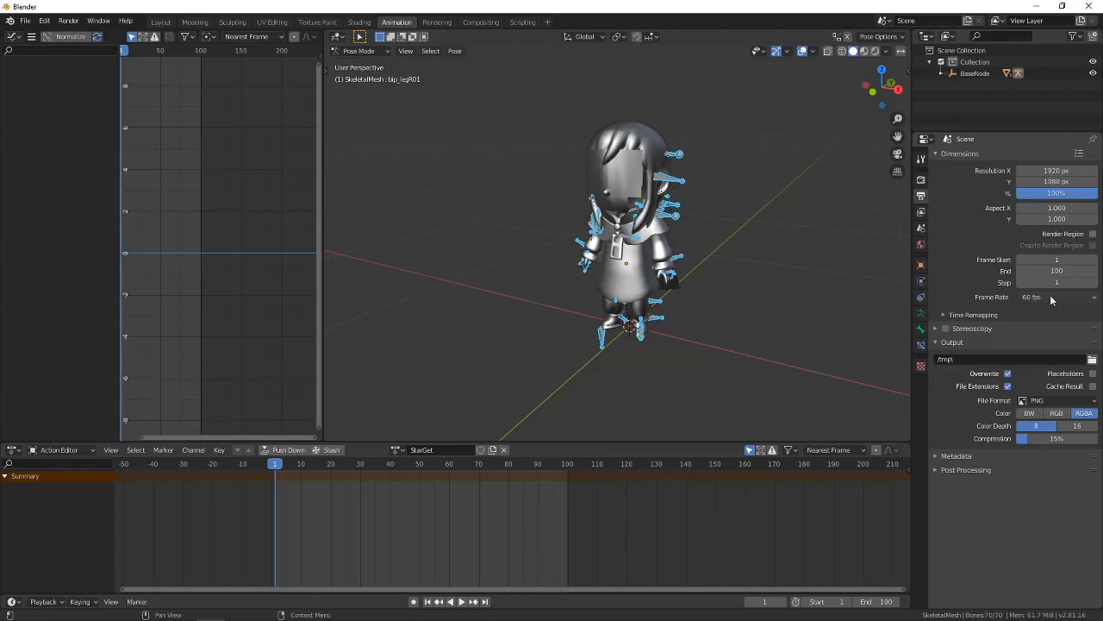
left_click(1050, 297)
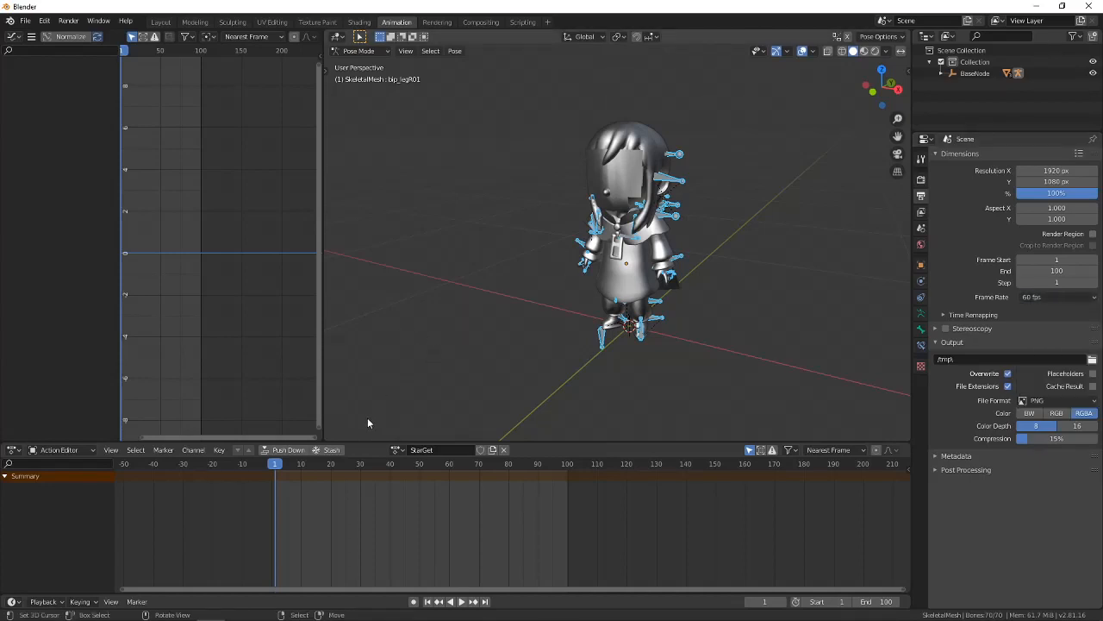
Switch to the herewego1 reference clip, scrub and play through the star-collecting motion, and put the video player away.
mouse_move(298, 609)
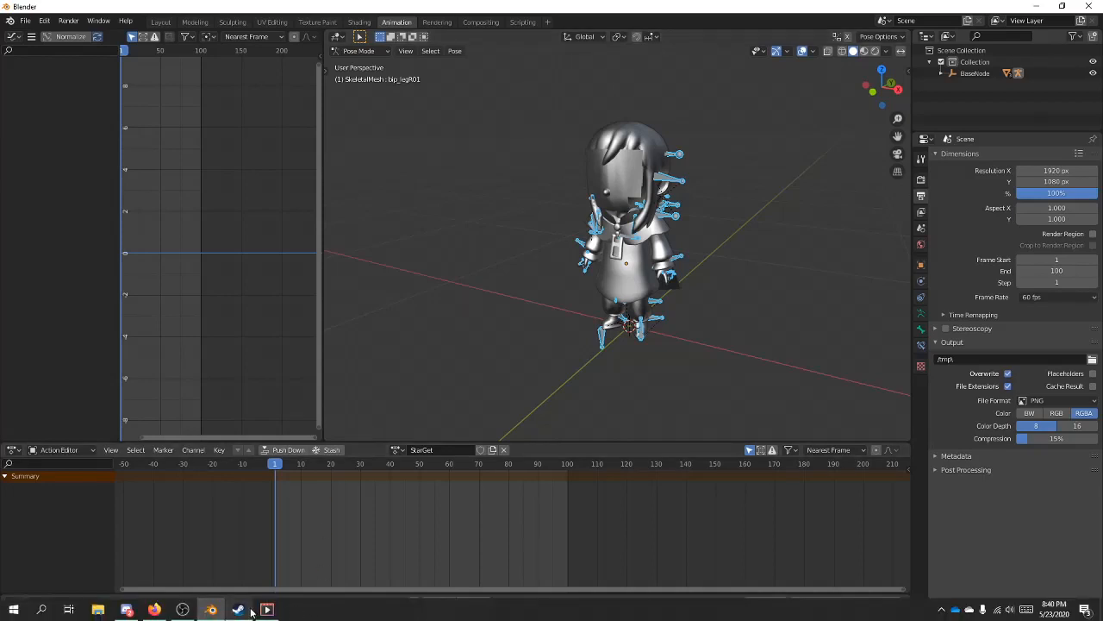
left_click(266, 610)
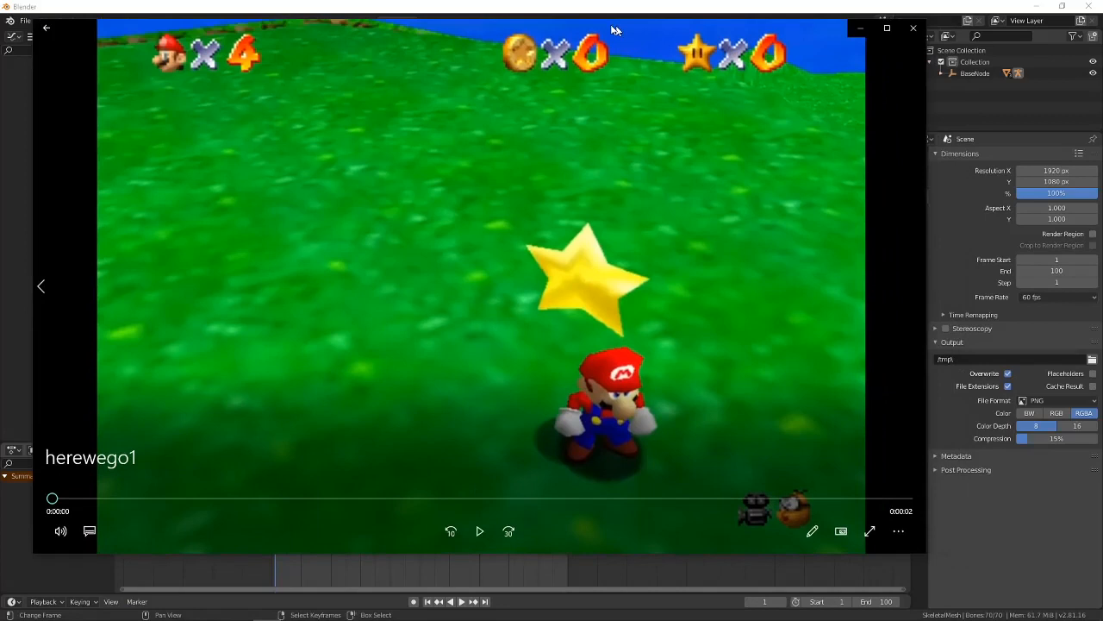
left_click_drag(612, 30, 581, 13)
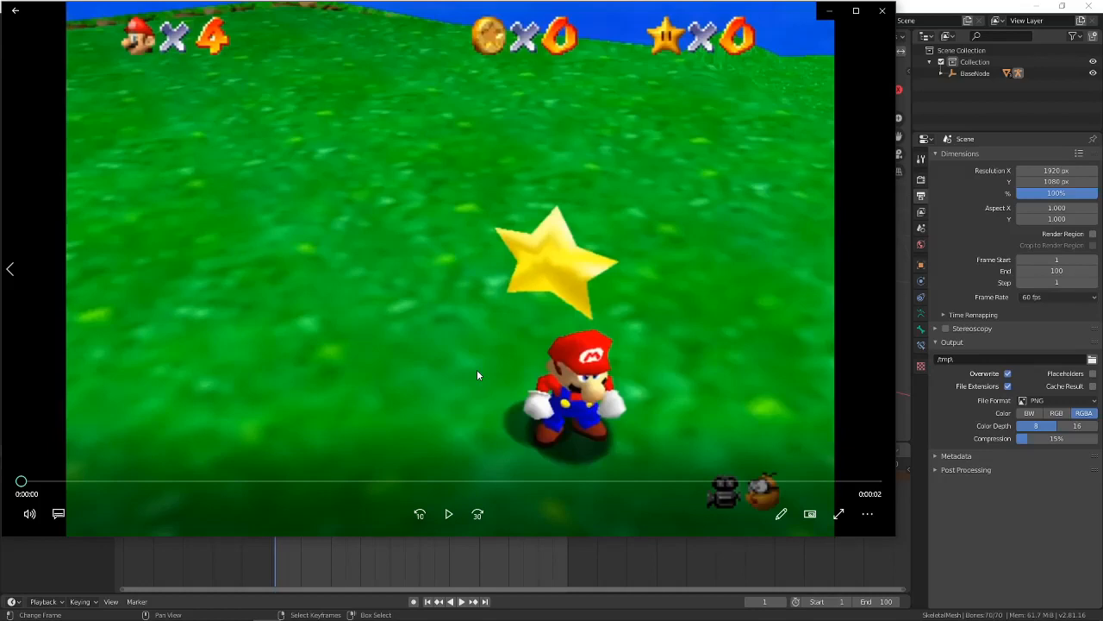
left_click(39, 487)
left_click_drag(54, 487, 201, 484)
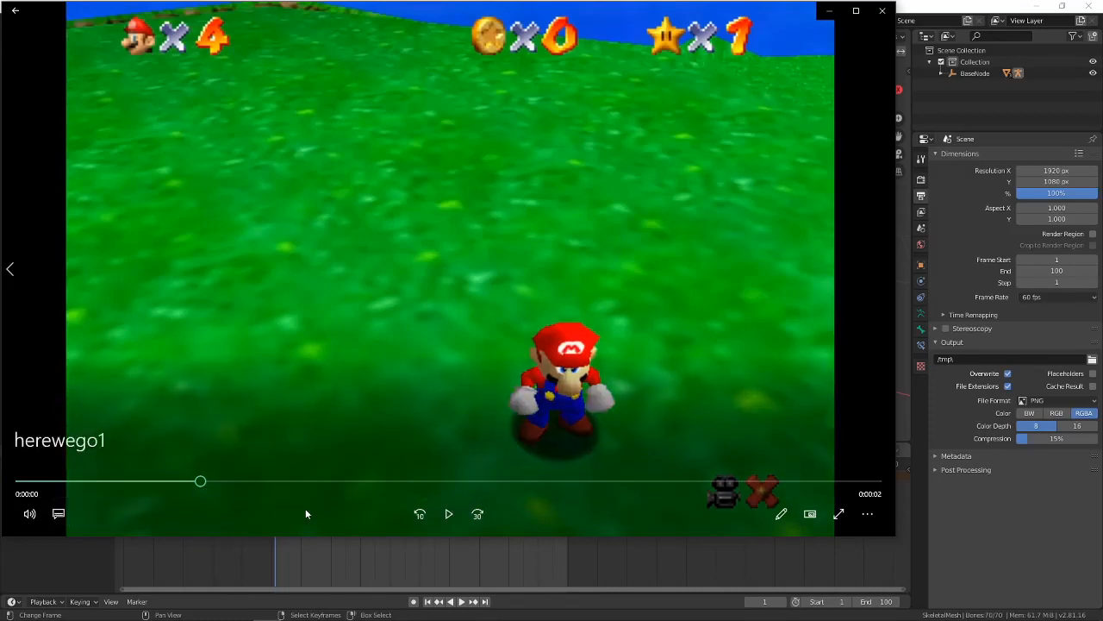
left_click(447, 518)
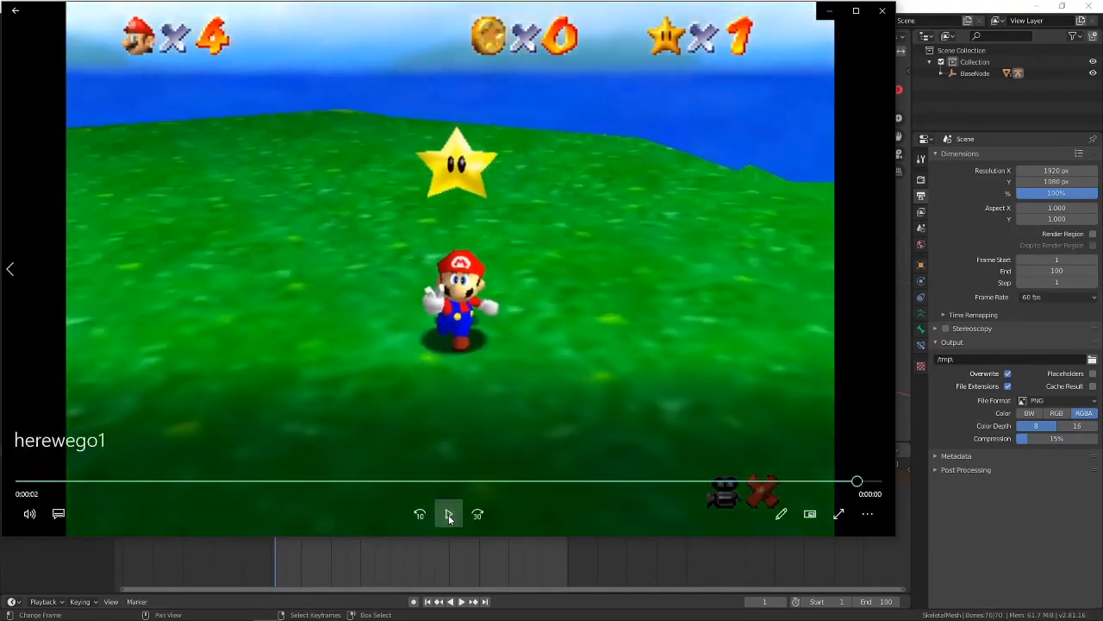
left_click(830, 12)
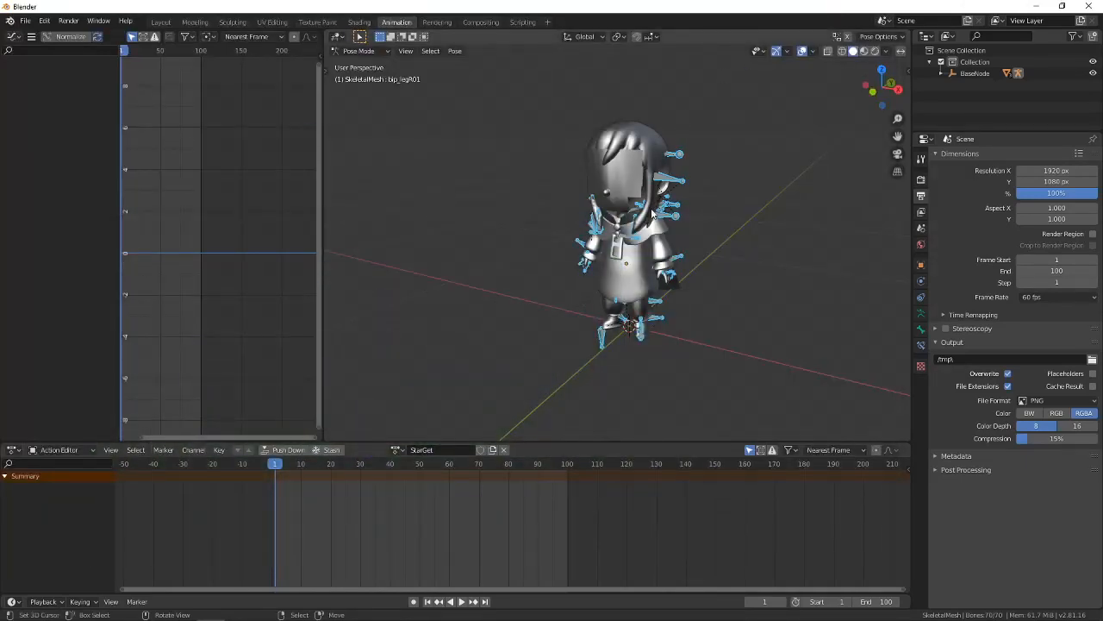
Open a blank workbook in Excel and enlarge columns A to D and rows 1 to 4.
mouse_move(175, 598)
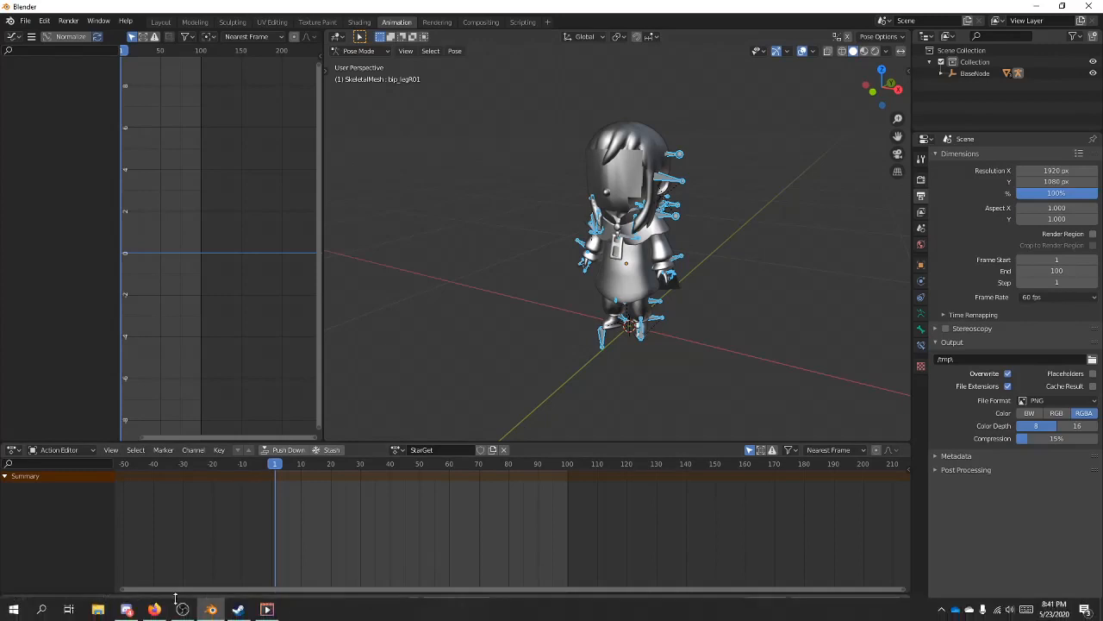
left_click(51, 611)
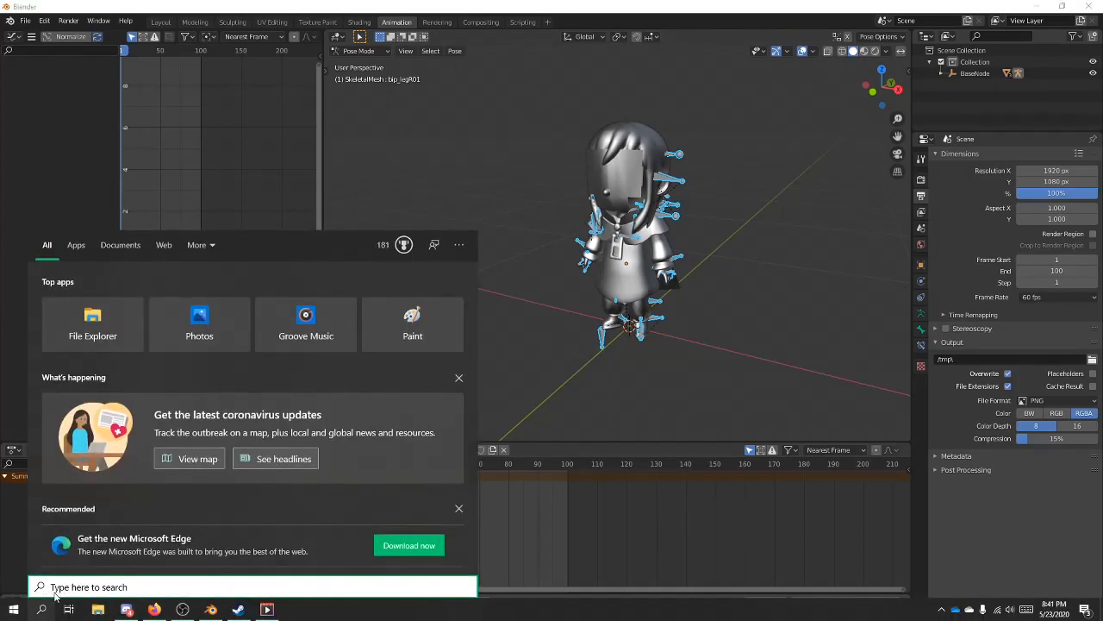
type("excel")
key("Return")
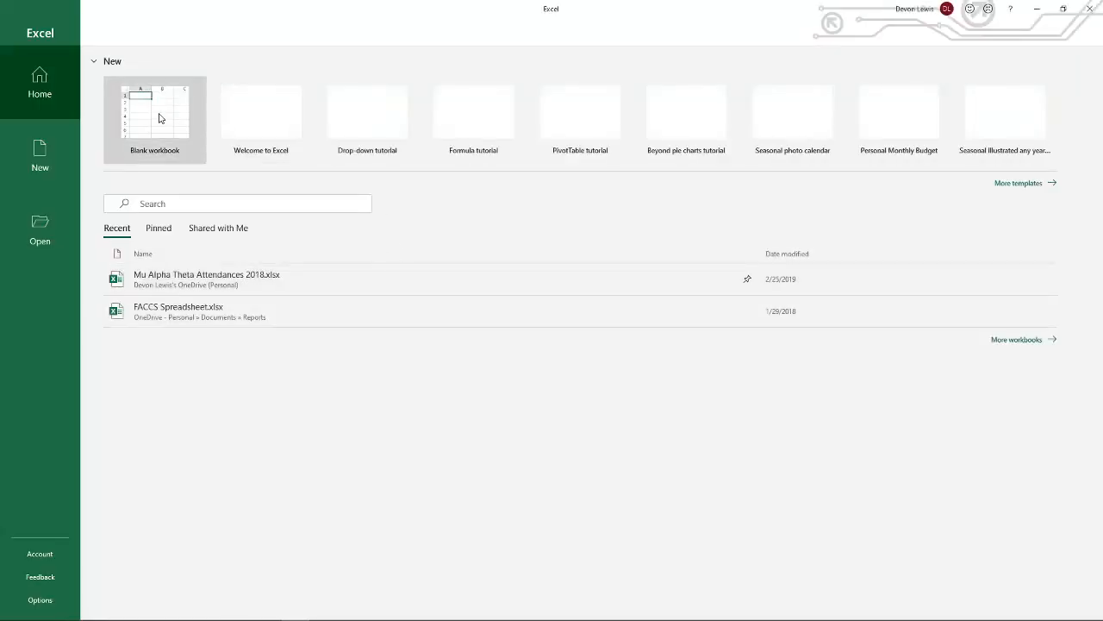
left_click(157, 113)
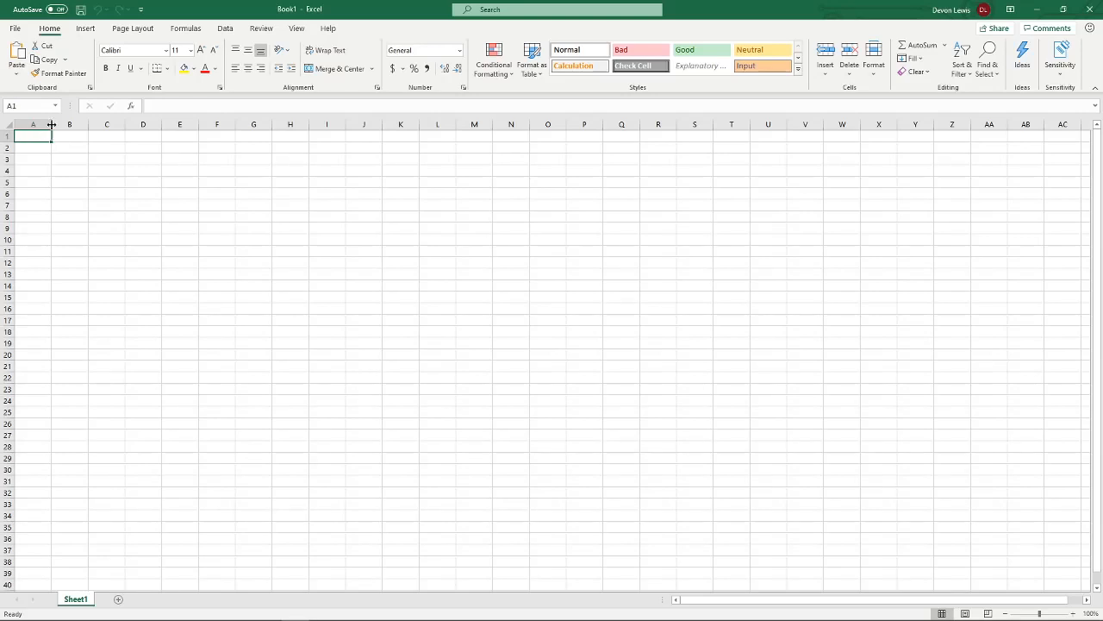
left_click_drag(52, 125, 391, 124)
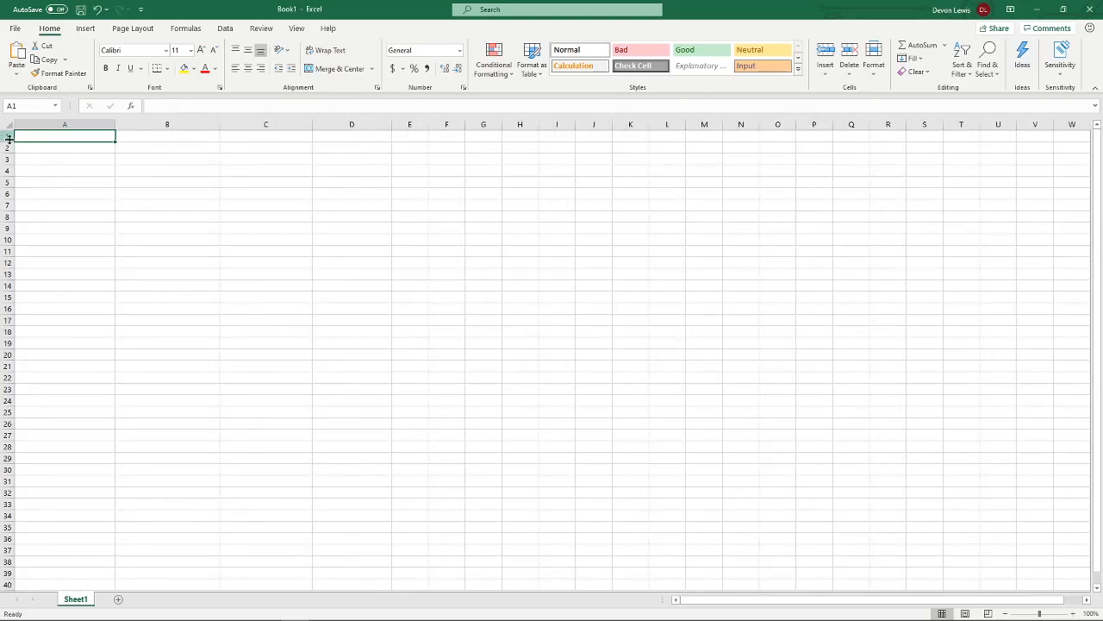
left_click_drag(8, 141, 10, 286)
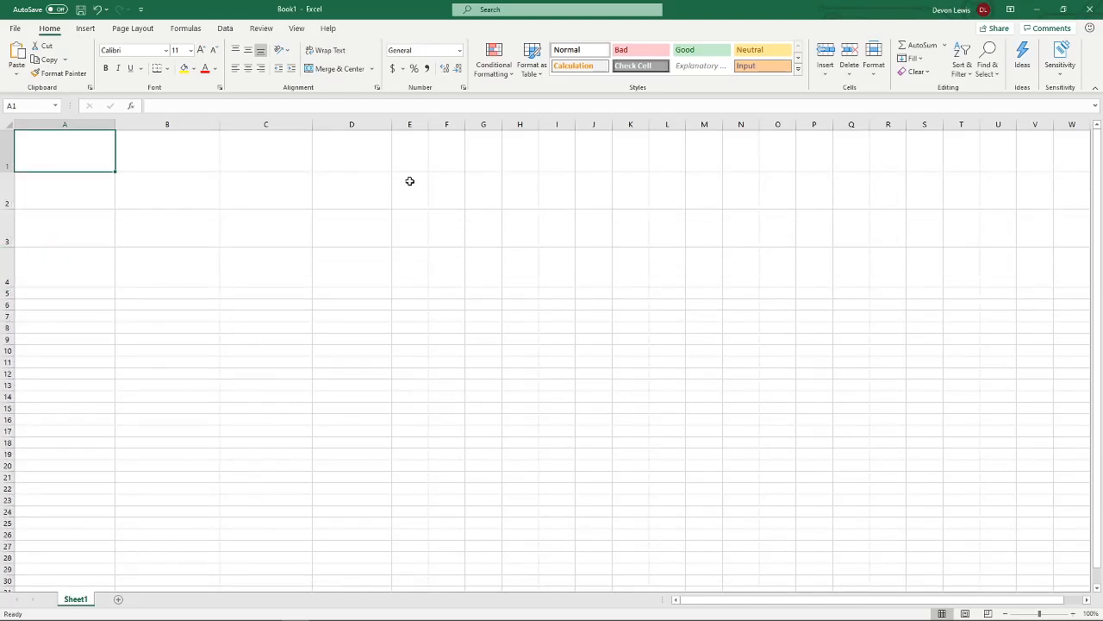
Enter "60 fps" in cell A1 at font size 18 and select the entered text.
double_click(78, 148)
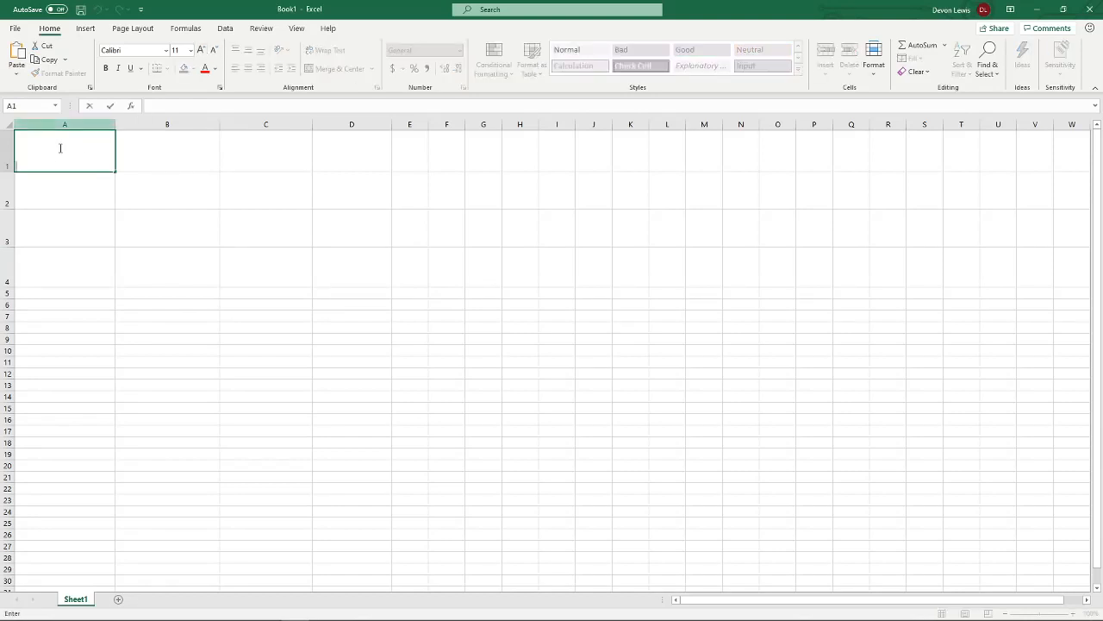
left_click(205, 50)
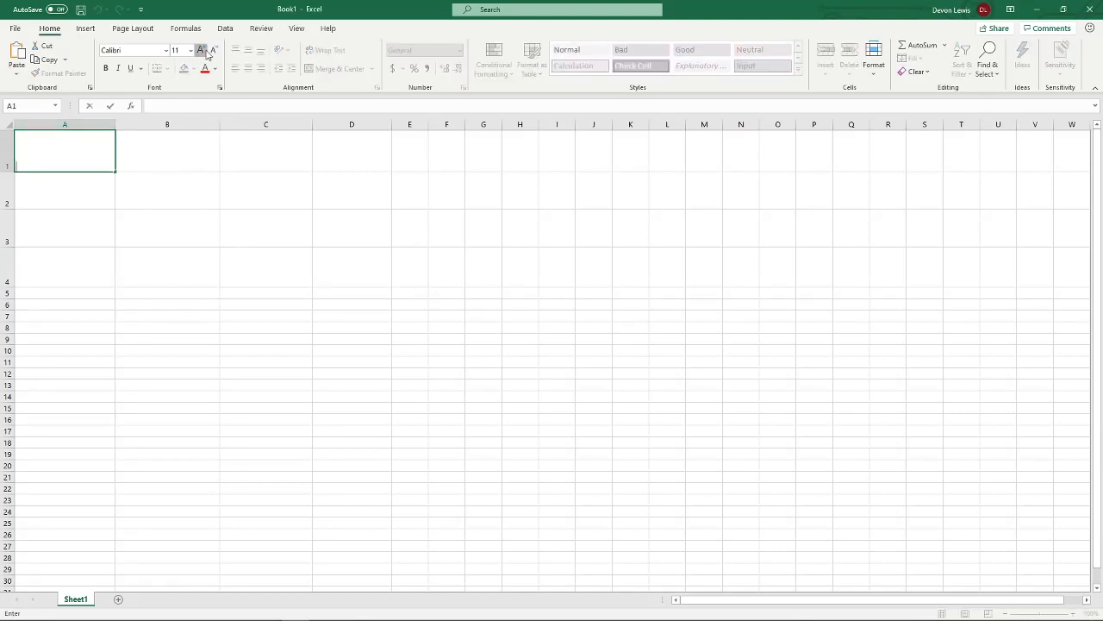
left_click(205, 50)
left_click(204, 50)
left_click(204, 50)
left_click(54, 152)
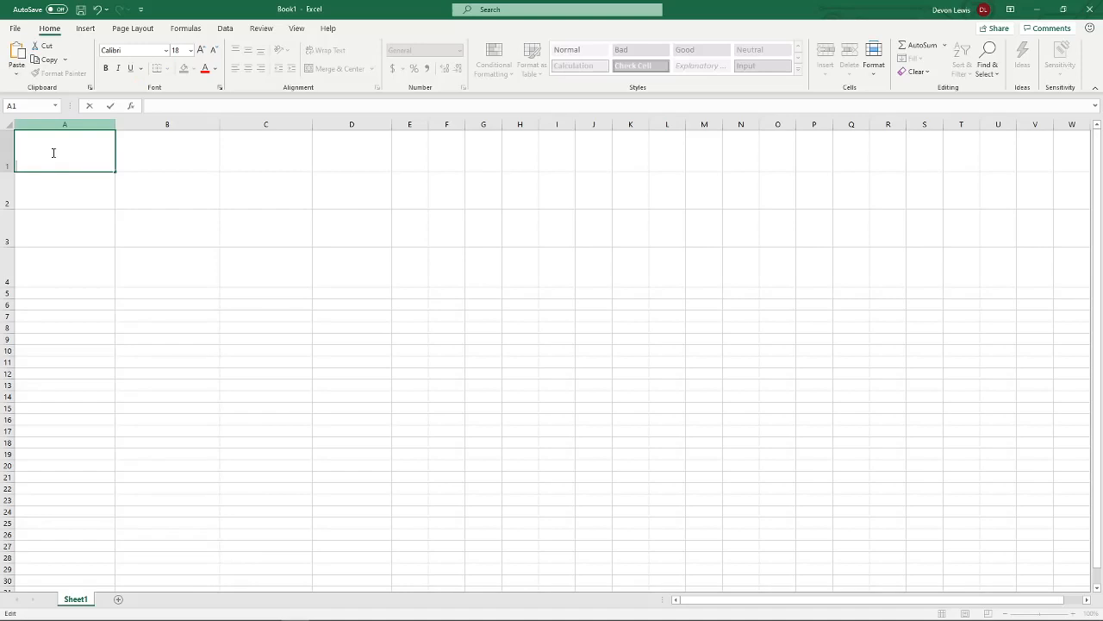
type("60")
left_click_drag(35, 160, 23, 158)
left_click(37, 164)
type("fps")
left_click_drag(52, 157, 15, 162)
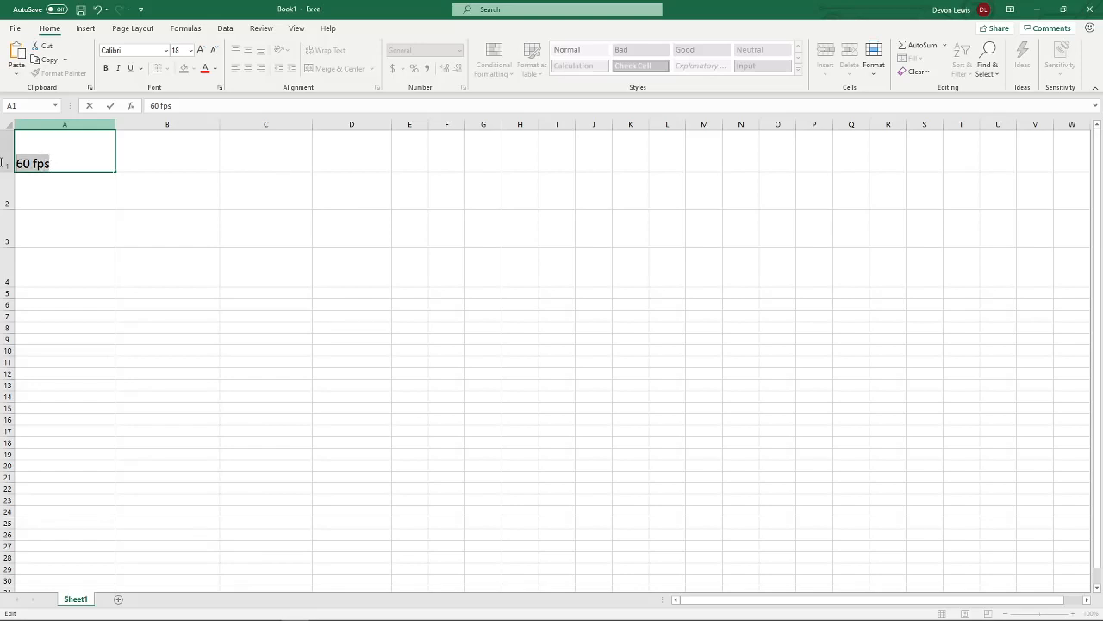
Set the font size of the "60 fps" text in cell A1 to 36.
left_click(202, 50)
left_click(202, 50)
left_click(202, 50)
left_click(201, 50)
left_click(201, 50)
left_click(201, 50)
left_click(201, 50)
left_click(202, 50)
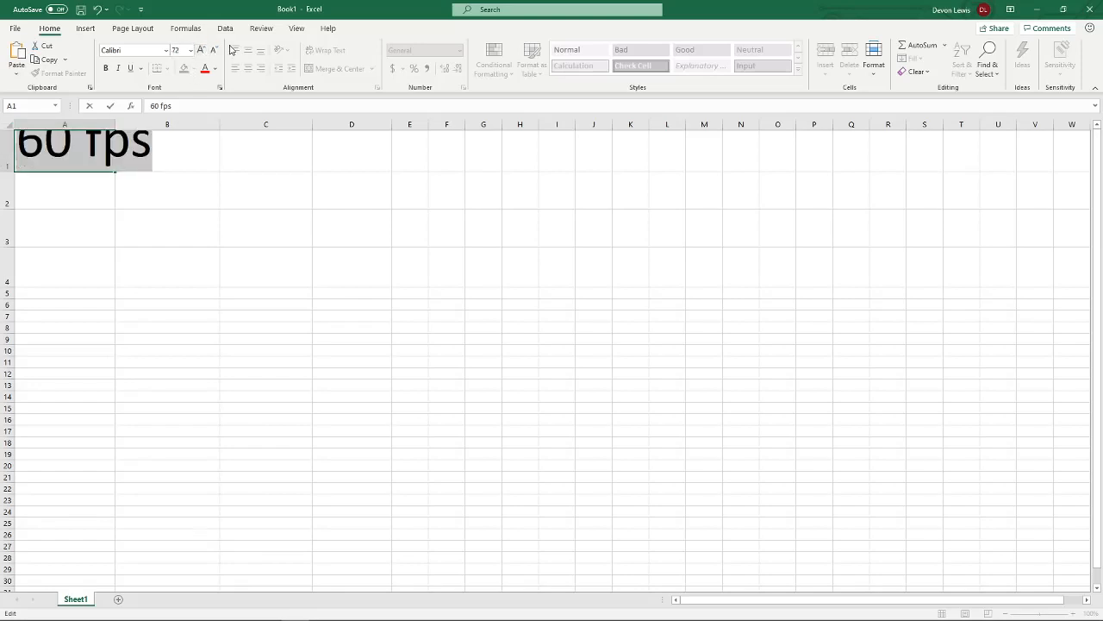
left_click(214, 52)
left_click(214, 51)
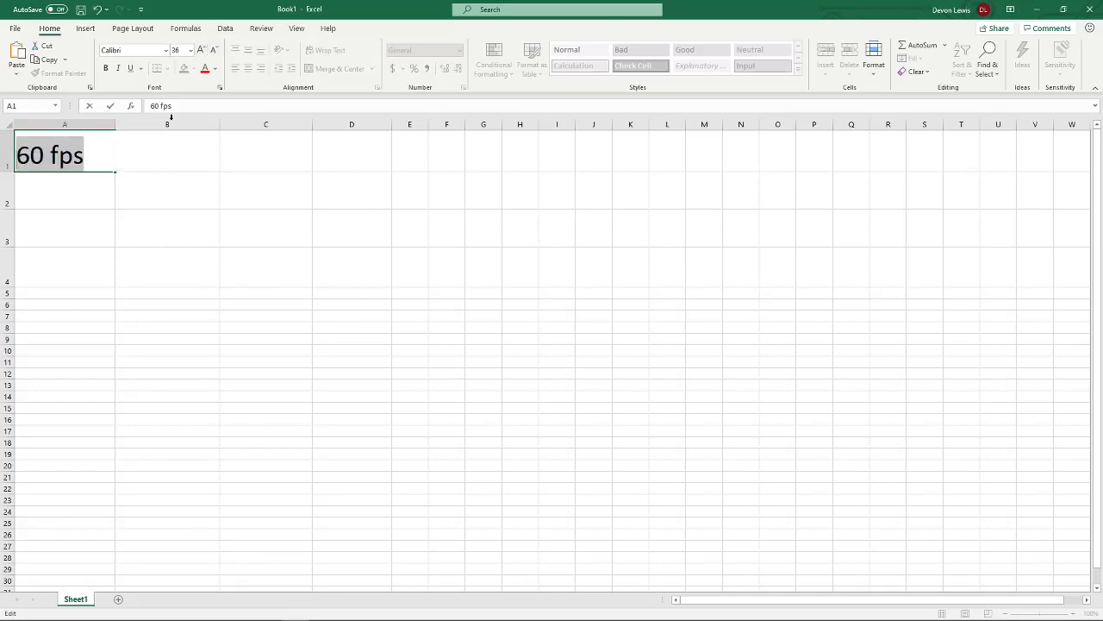
left_click(253, 150)
Enter "1.6 sec" in cell B1 at font size 36.
left_click(178, 151)
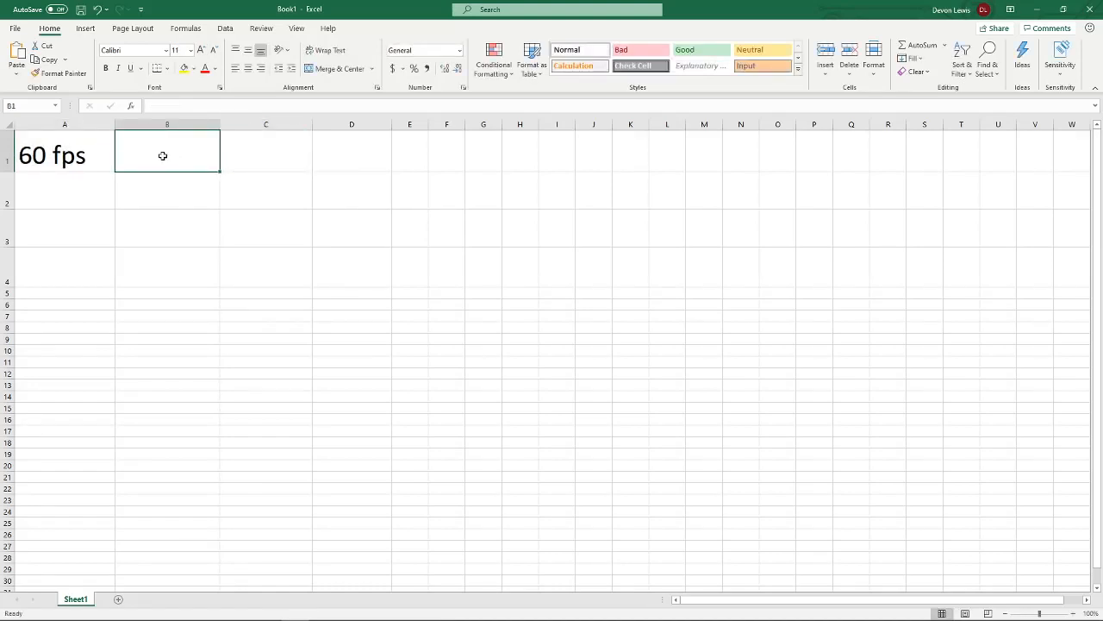
double_click(162, 155)
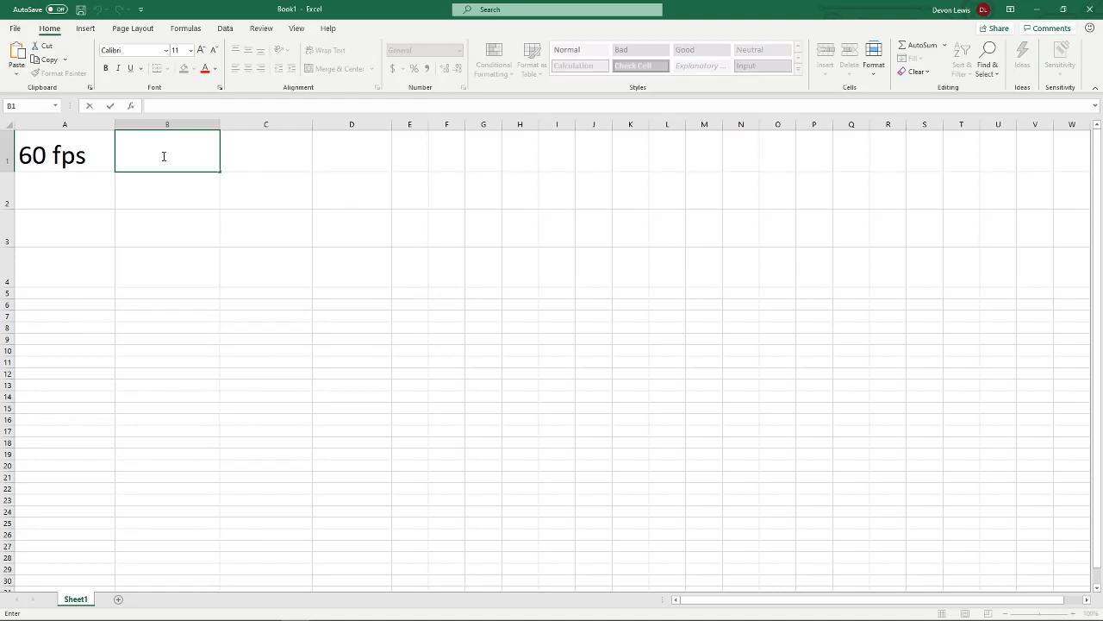
type("1.6 sec")
left_click_drag(144, 160, 116, 161)
left_click(200, 50)
left_click(200, 50)
left_click(200, 50)
left_click(200, 50)
left_click(200, 50)
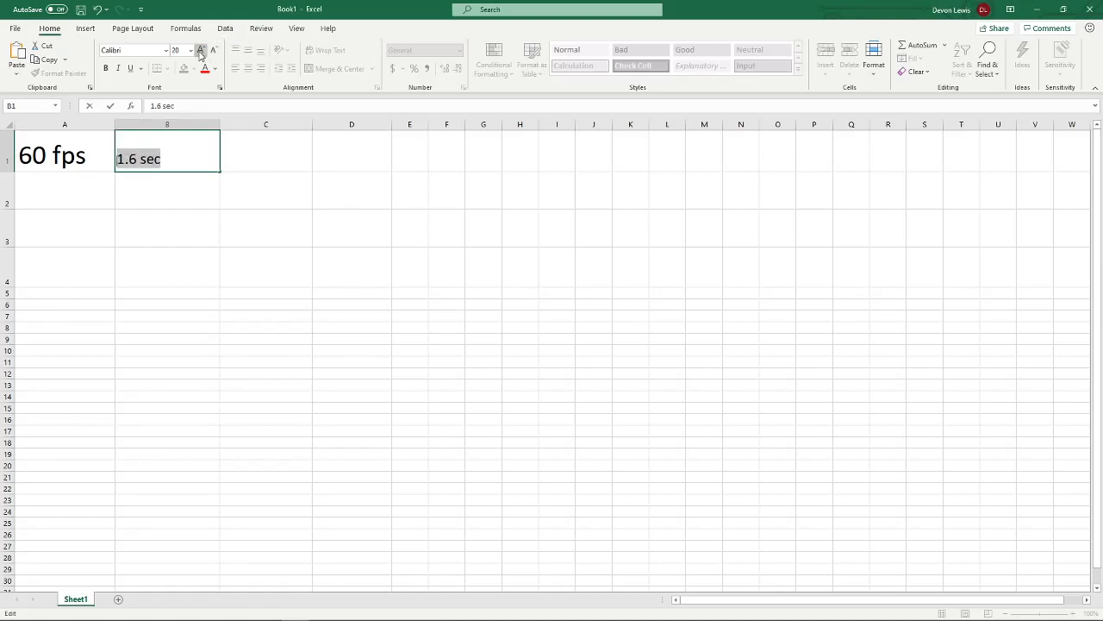
left_click(200, 50)
left_click(200, 50)
left_click(200, 50)
left_click(200, 50)
left_click(200, 50)
left_click(200, 50)
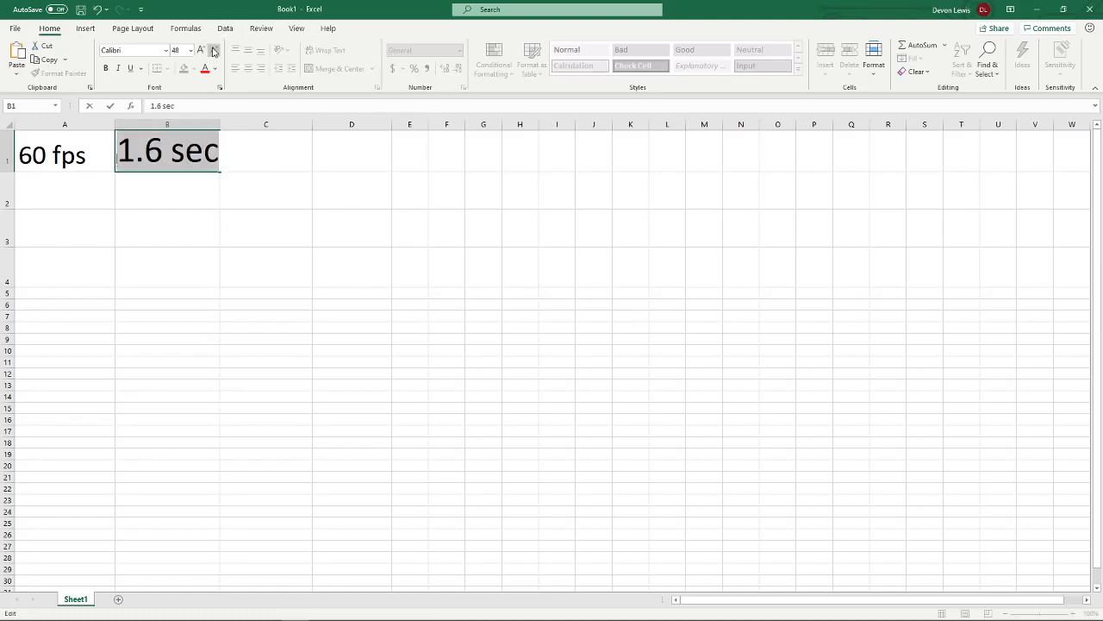
left_click(214, 50)
left_click(214, 50)
left_click(357, 167)
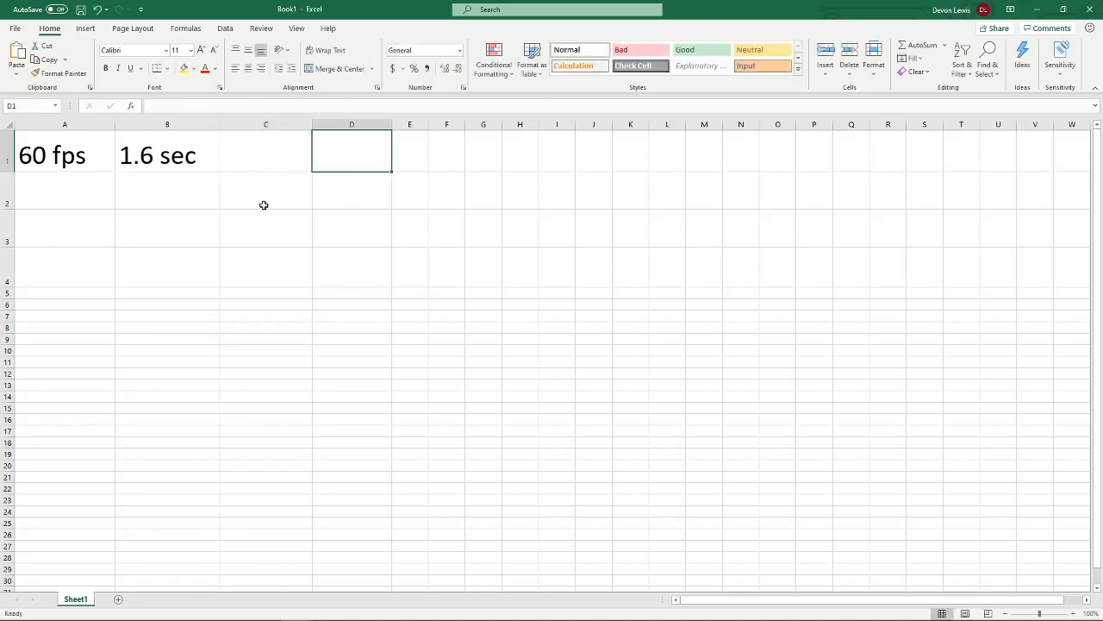
Enter "96 frames" in cell C1 at font size 36.
double_click(245, 156)
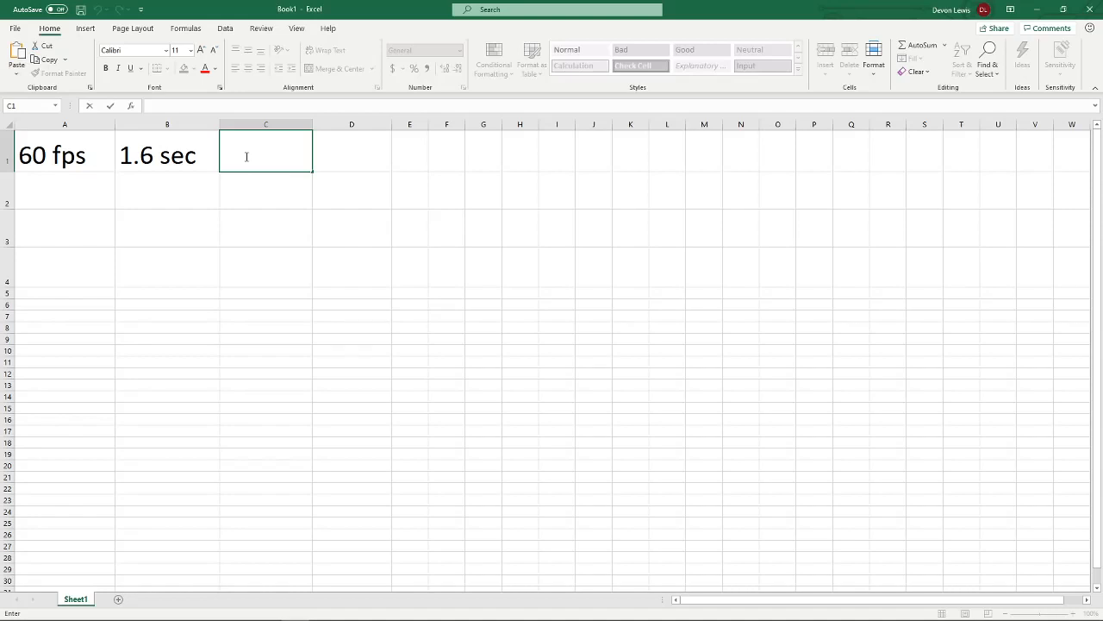
type("96 frames")
left_click_drag(267, 163, 220, 162)
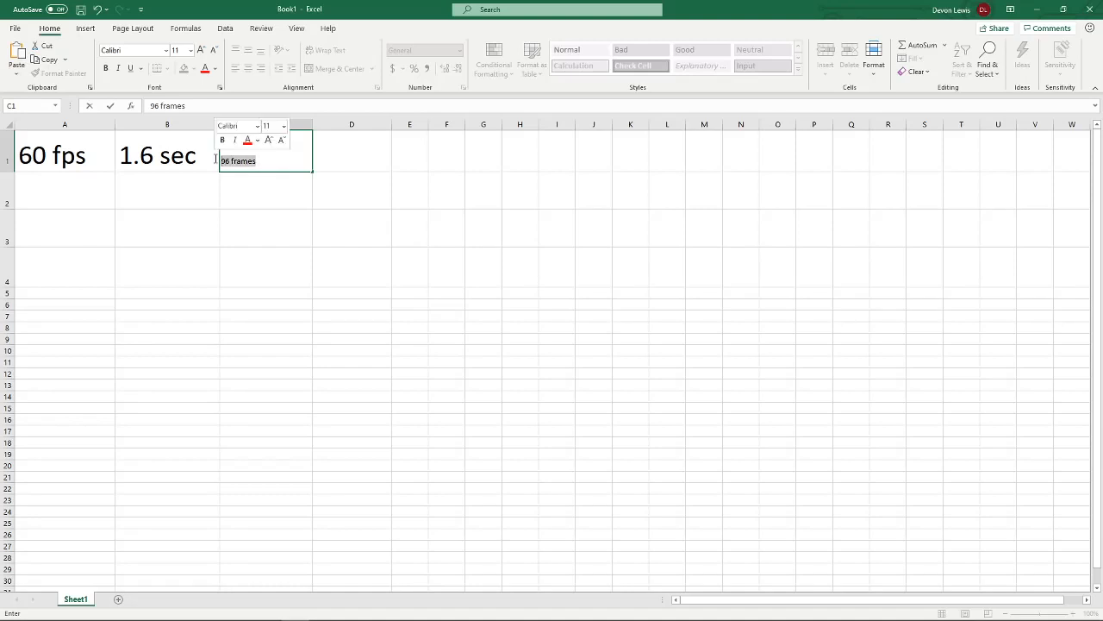
left_click(202, 50)
left_click(202, 50)
left_click(202, 50)
left_click(202, 50)
left_click(202, 50)
left_click(202, 50)
left_click(202, 50)
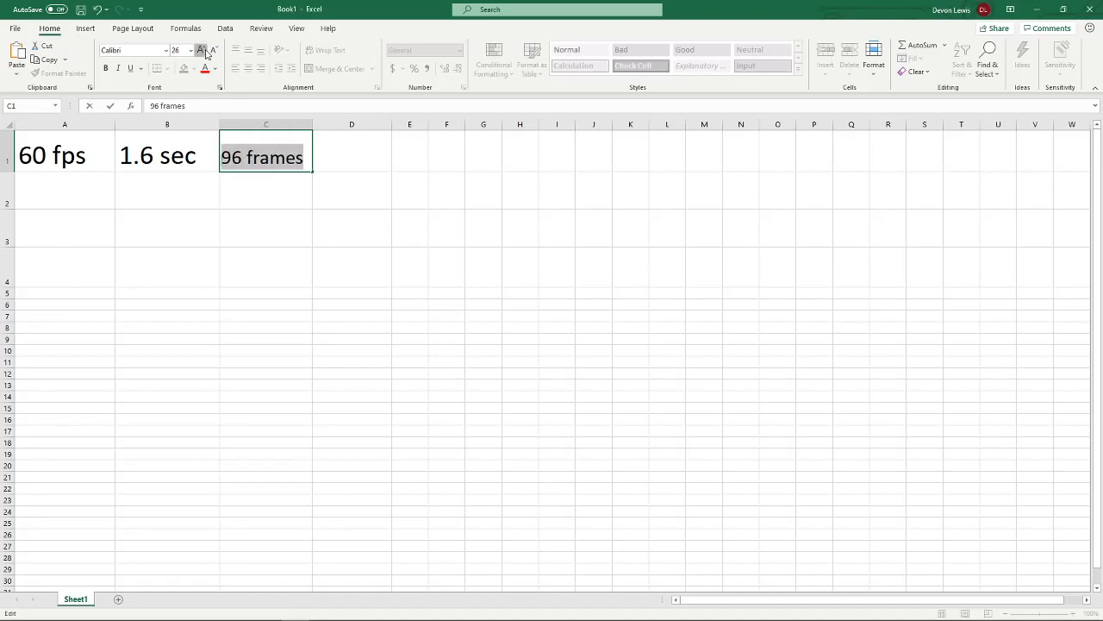
left_click(202, 50)
left_click(202, 50)
left_click(201, 50)
Finish the cell entry and widen column C until the "96 frames" text fits inside it.
left_click(313, 120)
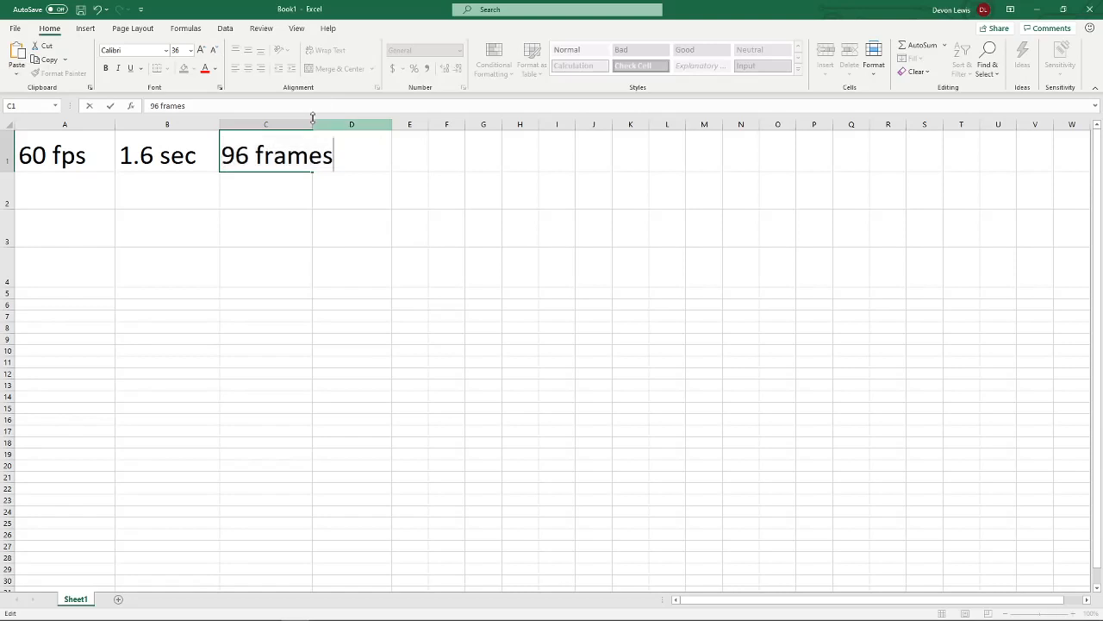
left_click(412, 221)
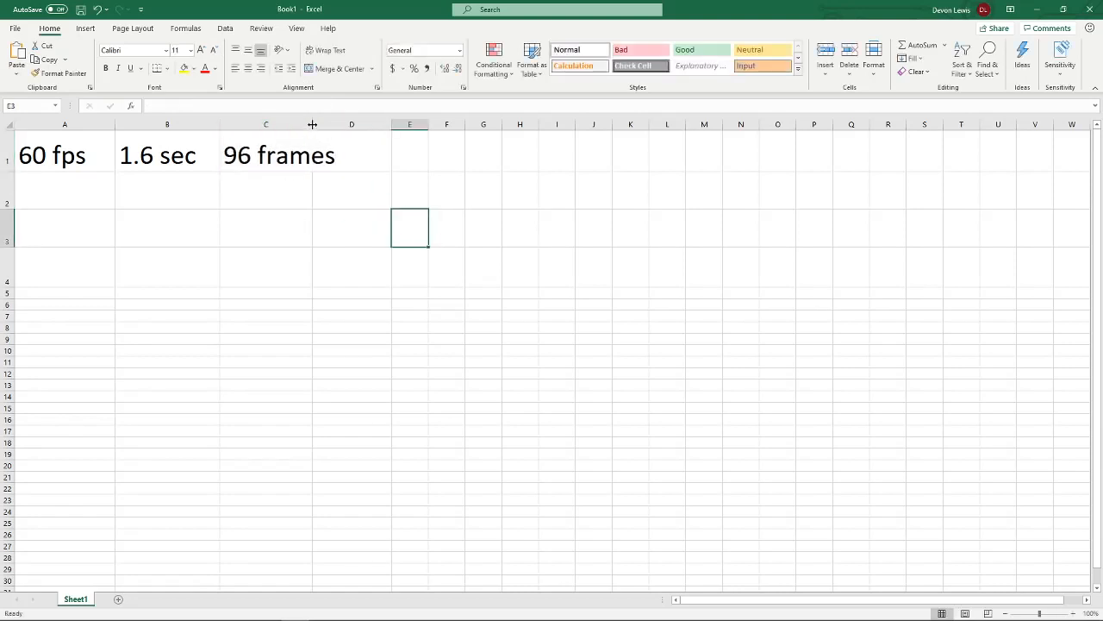
left_click_drag(312, 124, 343, 126)
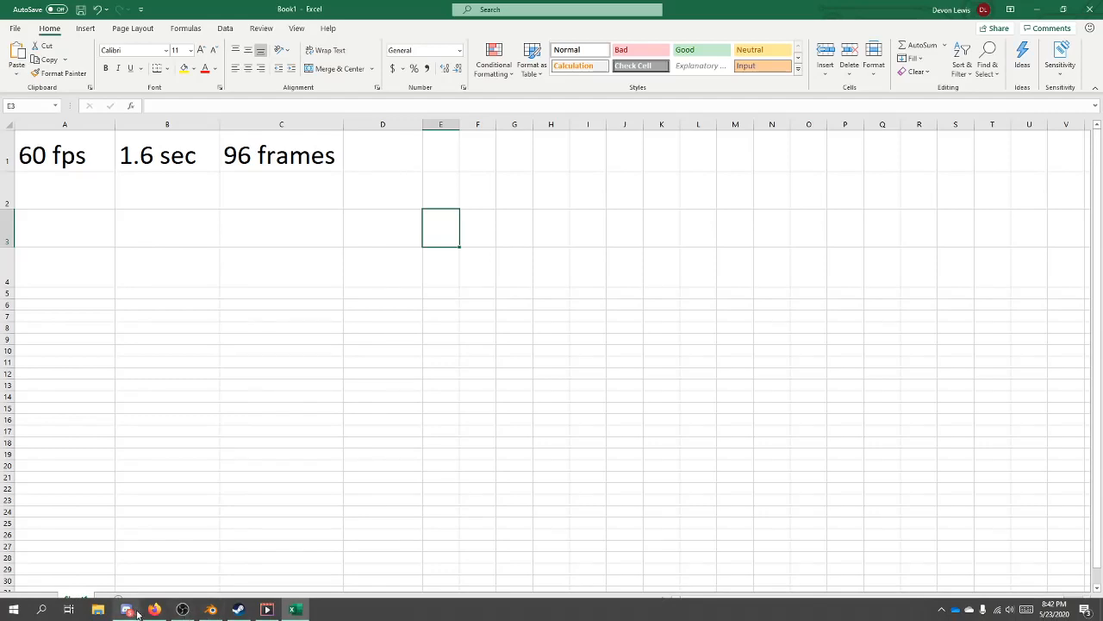
Switch to Blender and set the animation's end frame to 96.
left_click(137, 612)
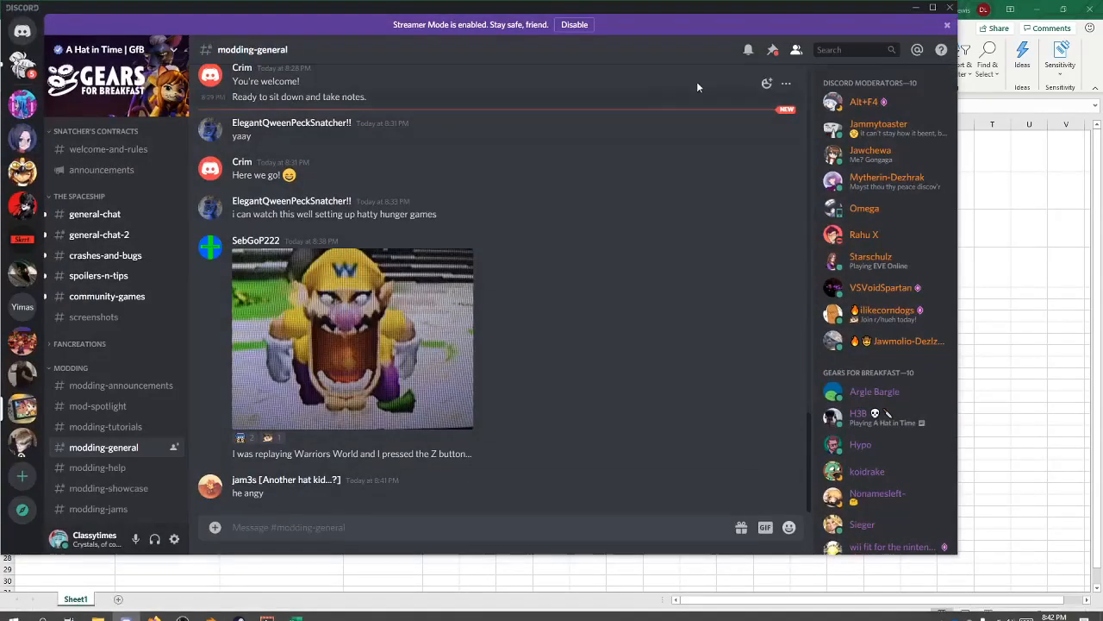
left_click(915, 13)
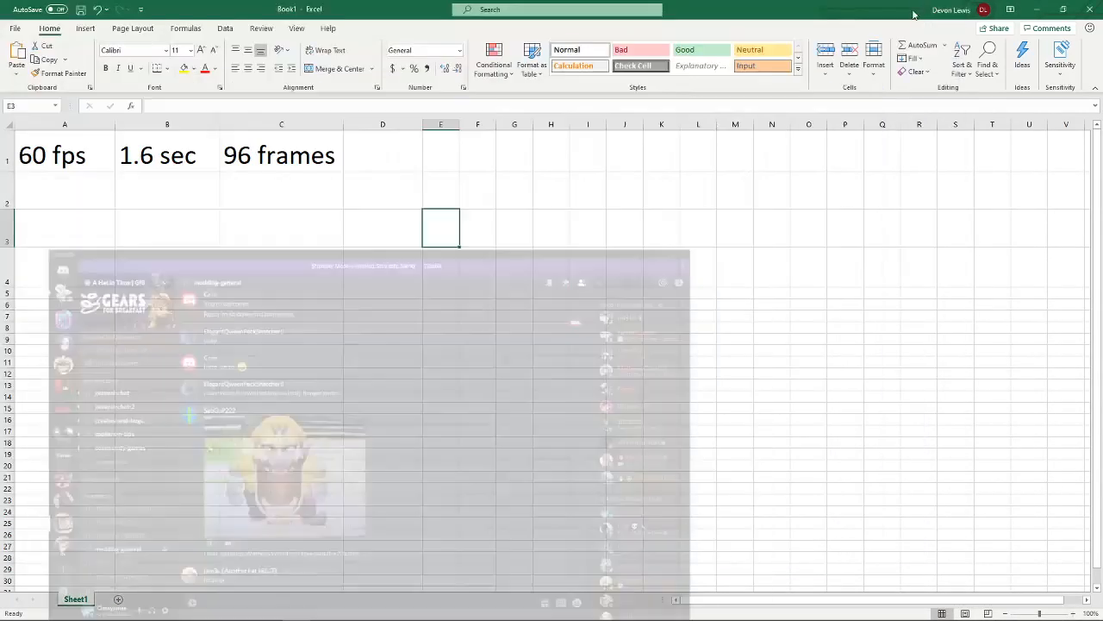
mouse_move(267, 610)
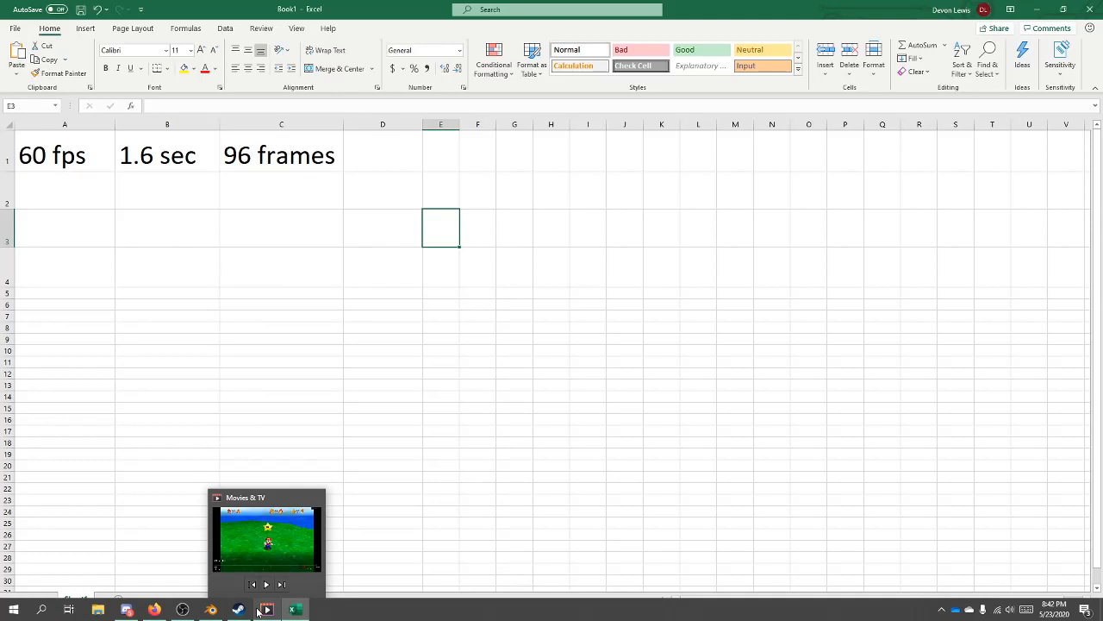
left_click(211, 610)
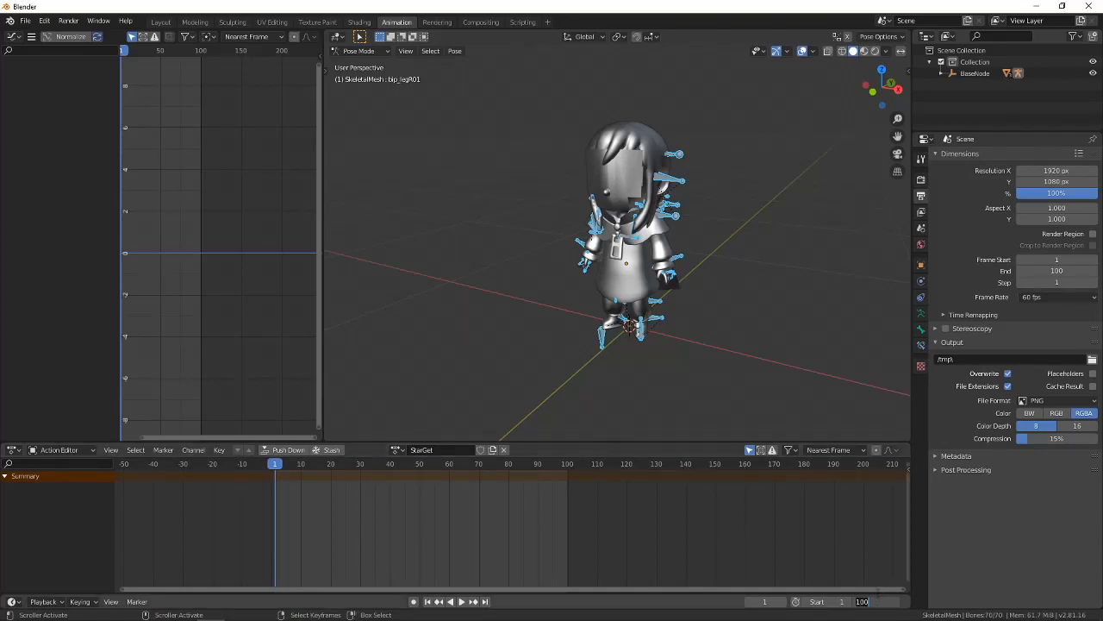
type("96")
key("Return")
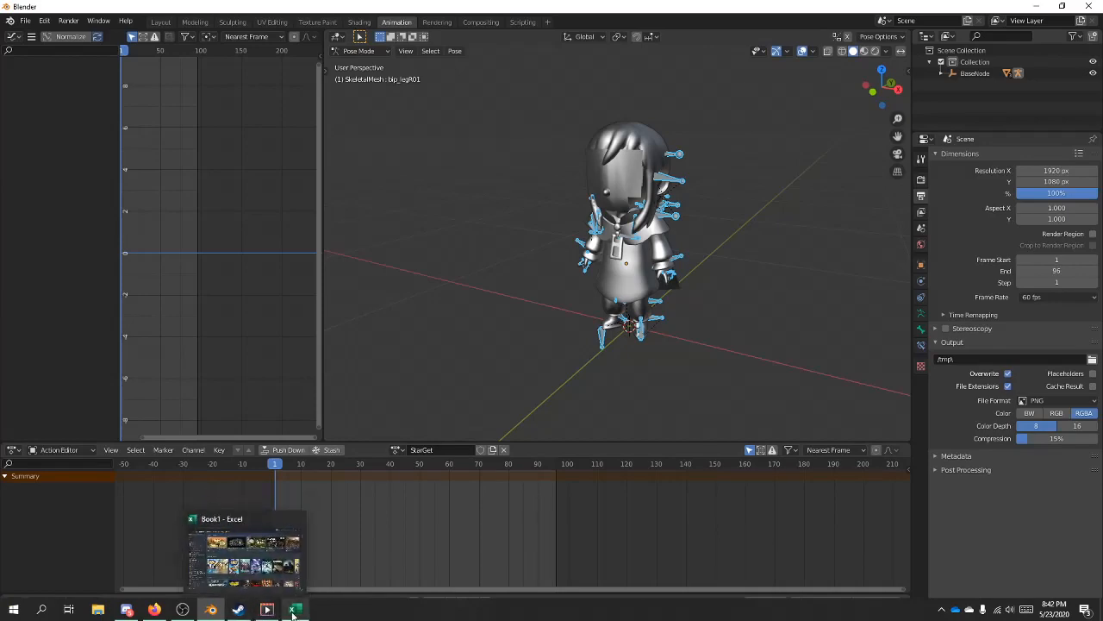
Check the timing figures in Excel, scrub the herewego1 clip back to Mario's standing pose in Movies & TV, and return to Blender.
left_click(293, 609)
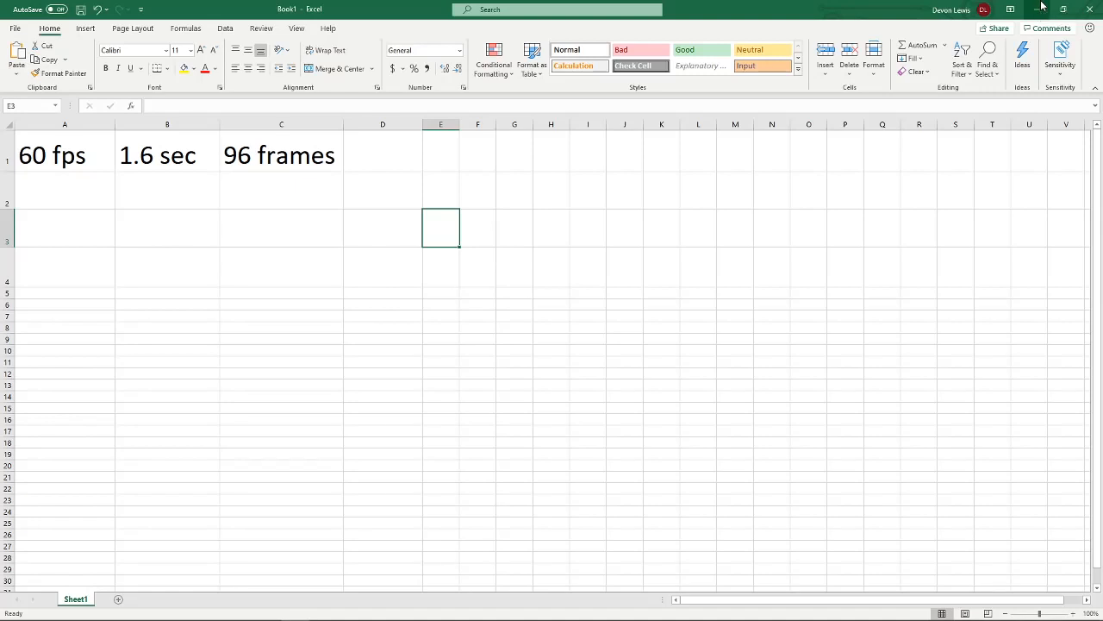
left_click(1038, 8)
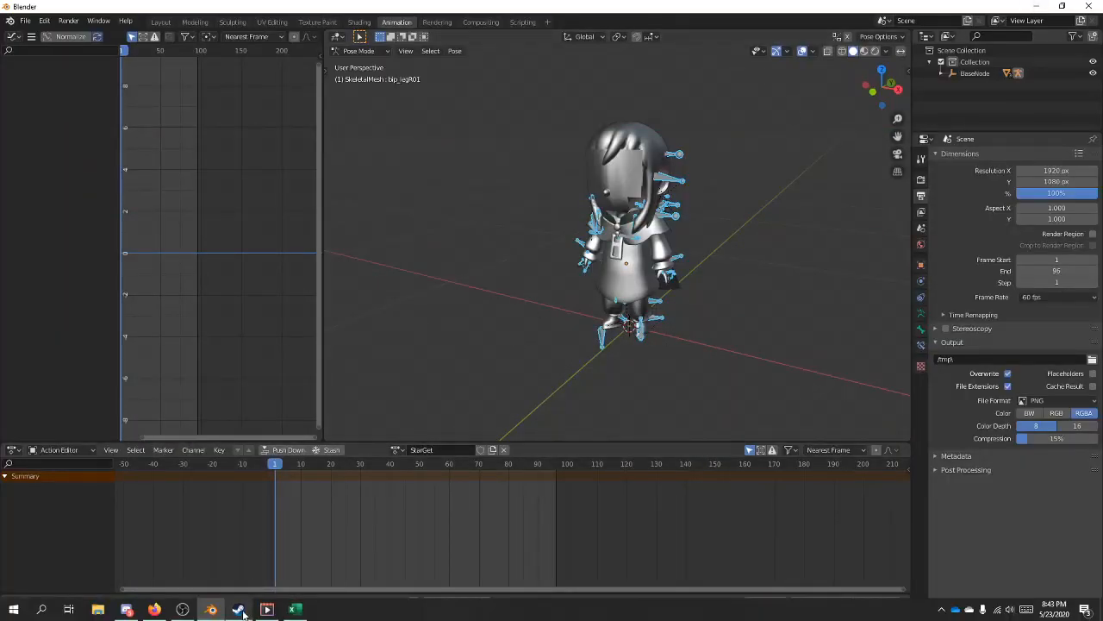
left_click(266, 609)
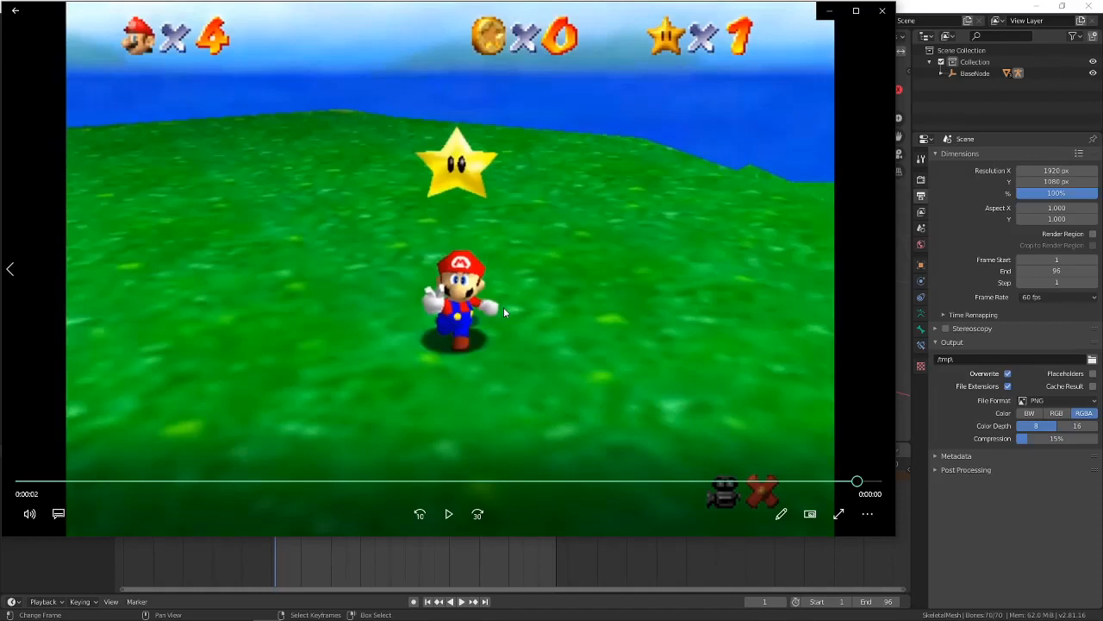
left_click_drag(857, 479, 342, 463)
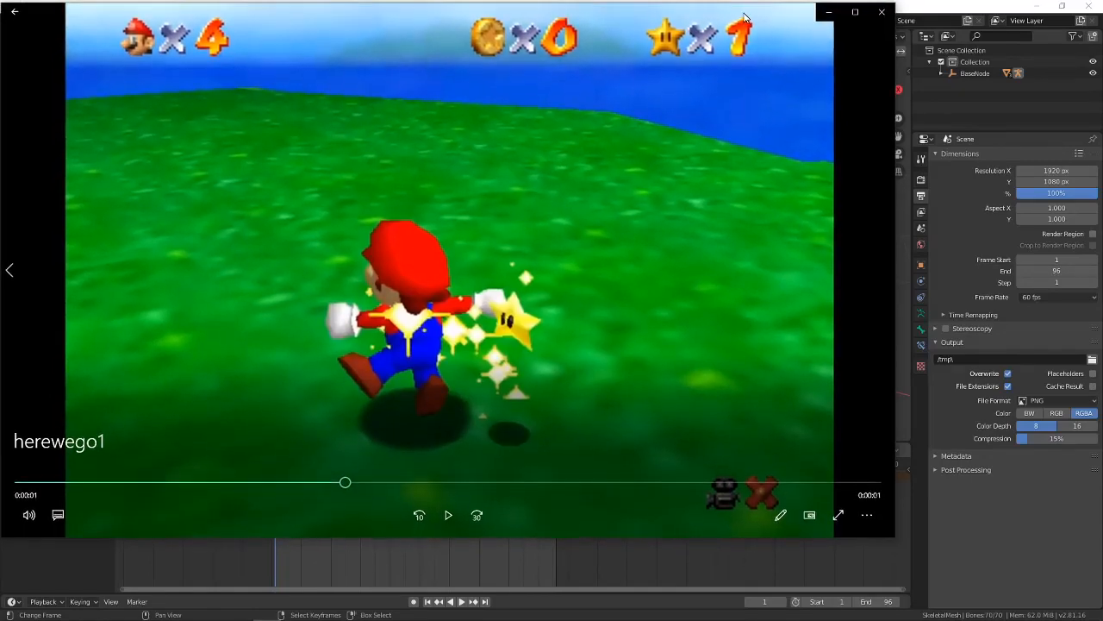
left_click_drag(746, 18, 746, 15)
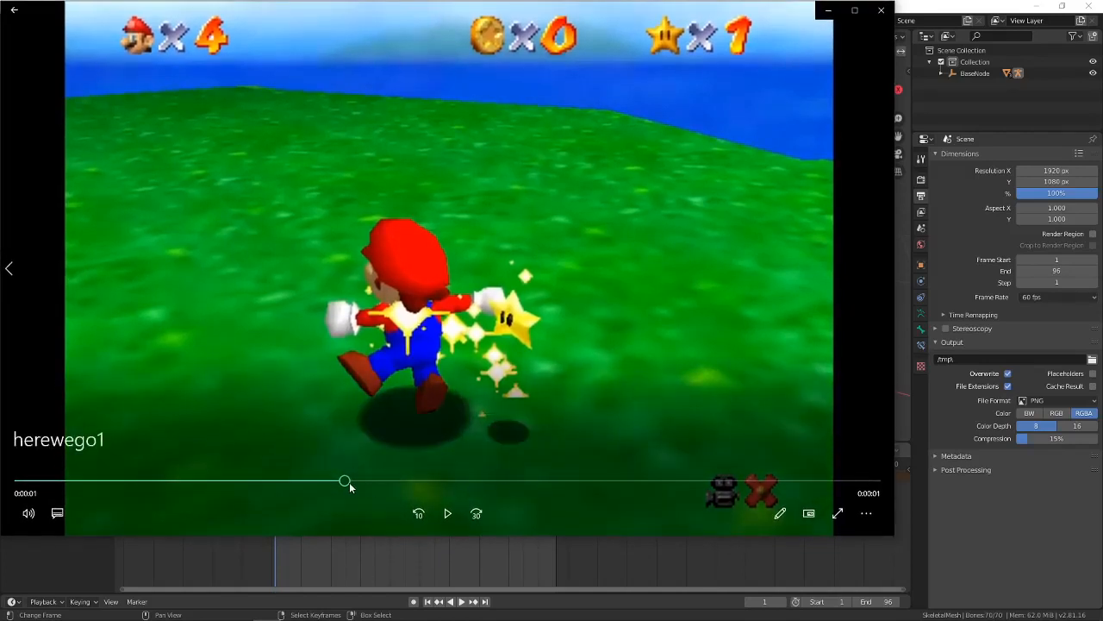
left_click_drag(349, 487, 196, 494)
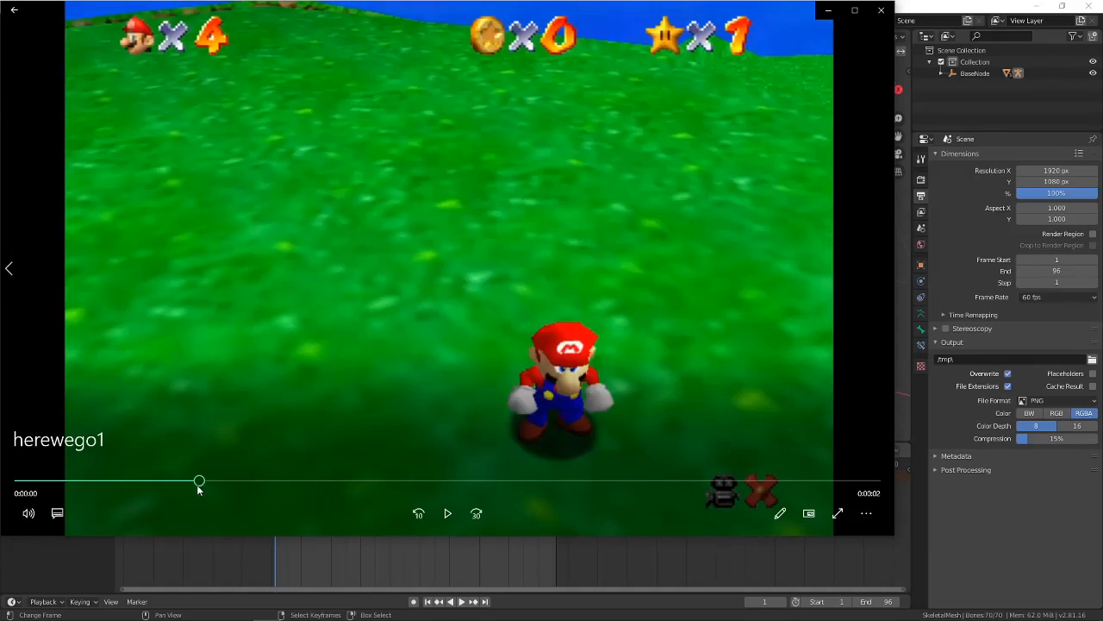
left_click(951, 8)
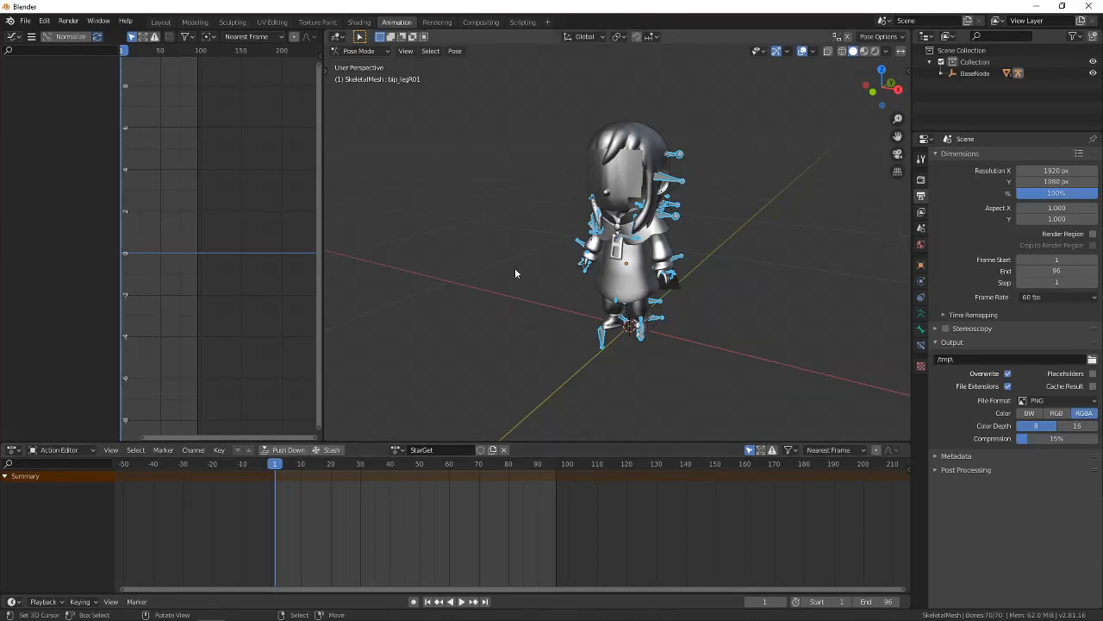
Insert a Whole Character keyframe at frame 1 for Hat Kid's standing pose.
middle_click_drag(514, 274, 651, 257)
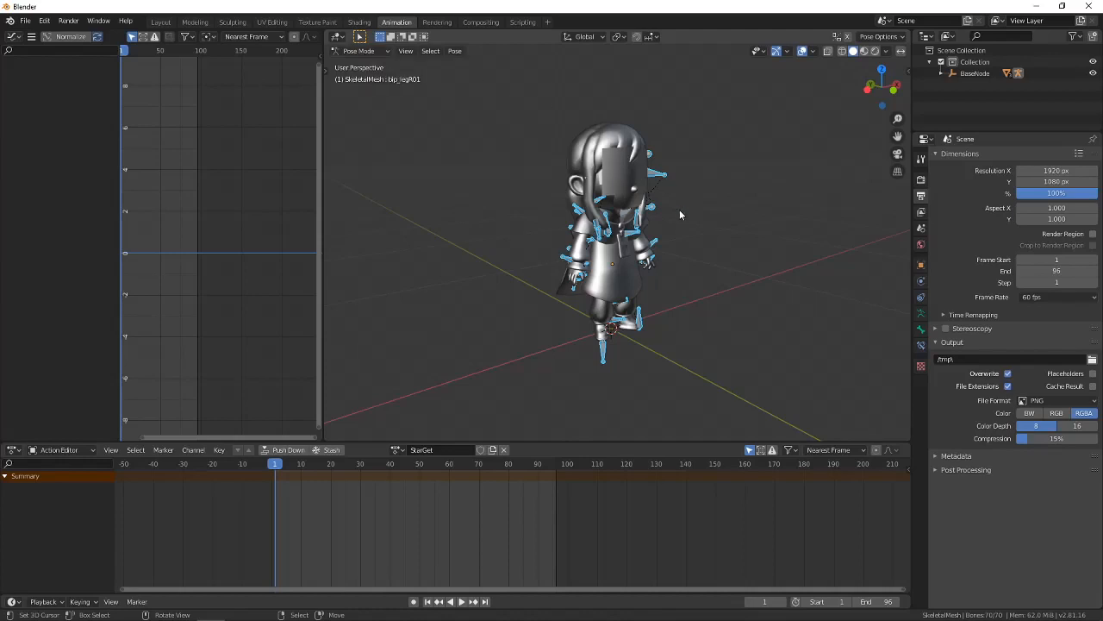
middle_click_drag(679, 209, 680, 276)
key("i")
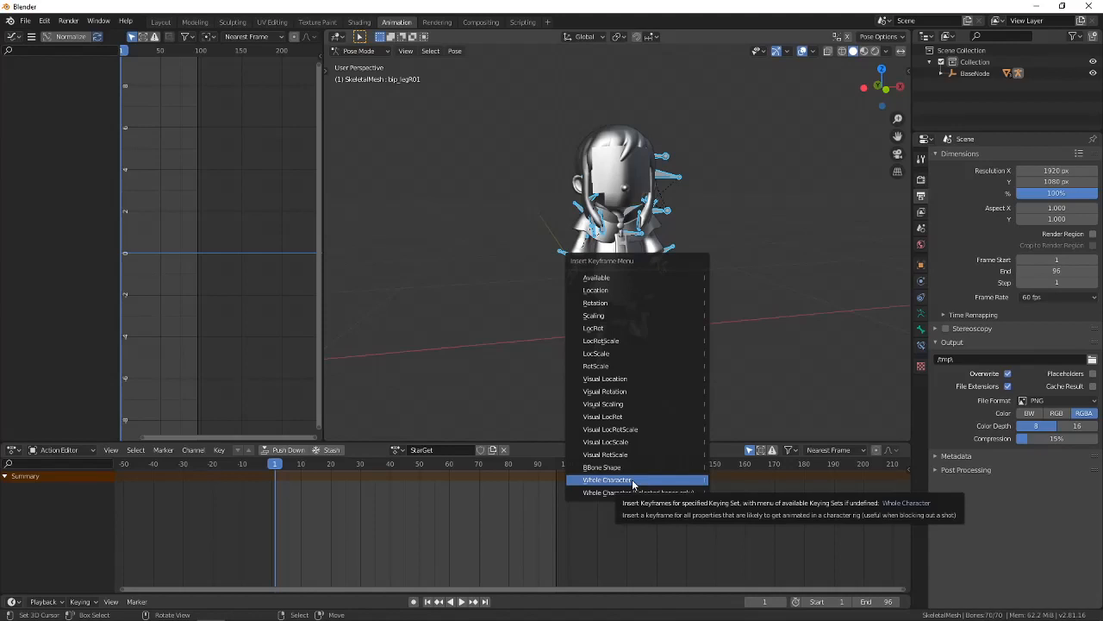
left_click(631, 479)
Play back the StarGet action and examine its keyframes in the graph editor and across the bone channels of the Action Editor.
key("space")
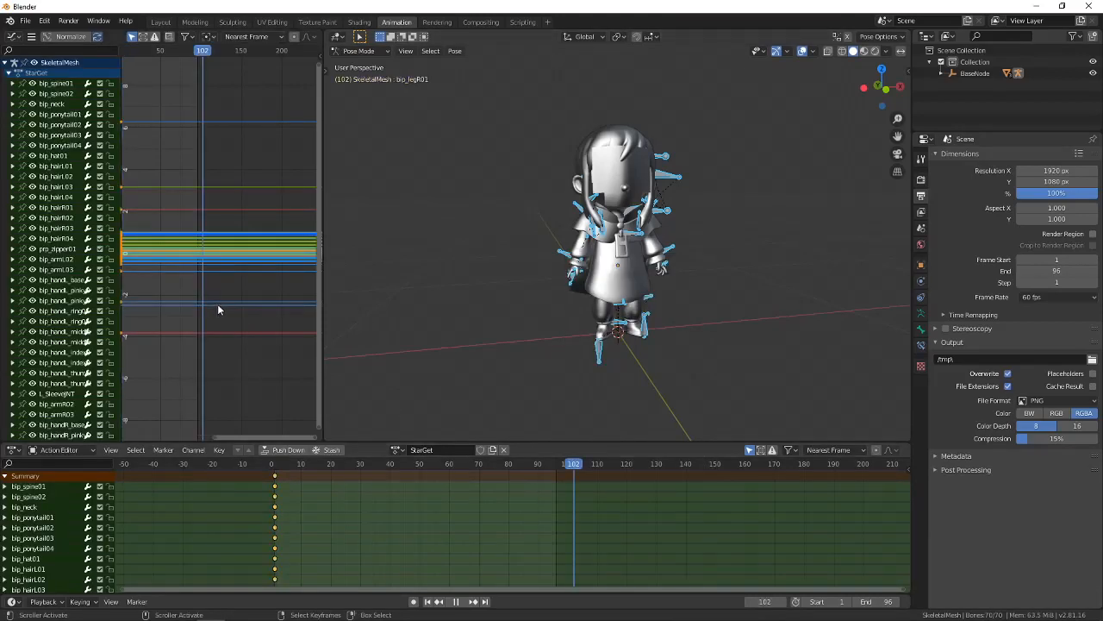
key("Escape")
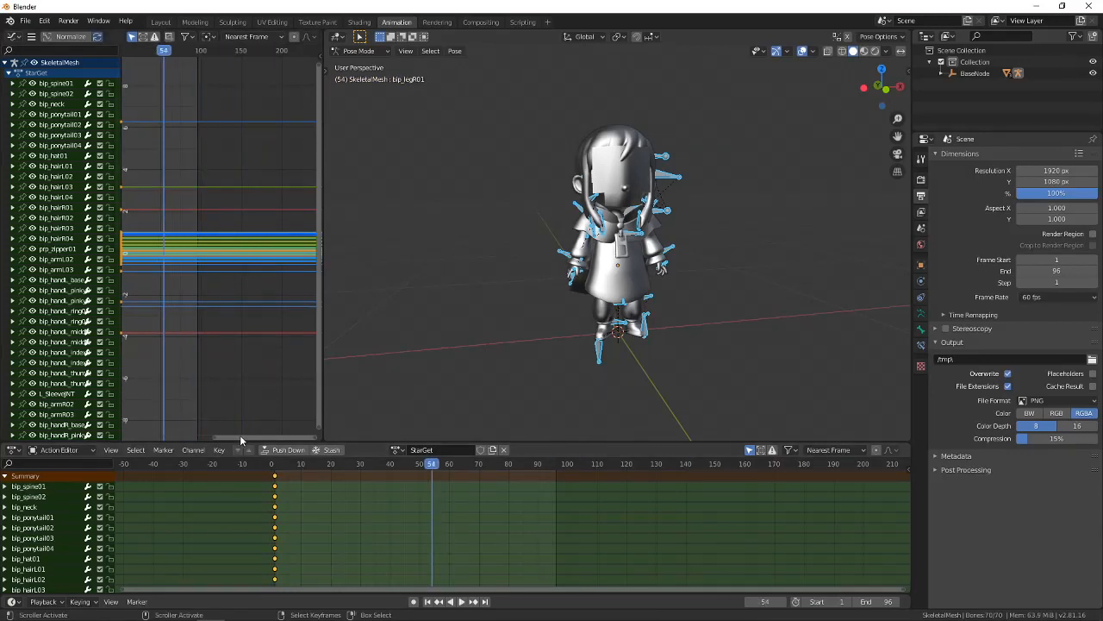
left_click_drag(250, 437, 188, 437)
scroll(199, 401, "up", 3)
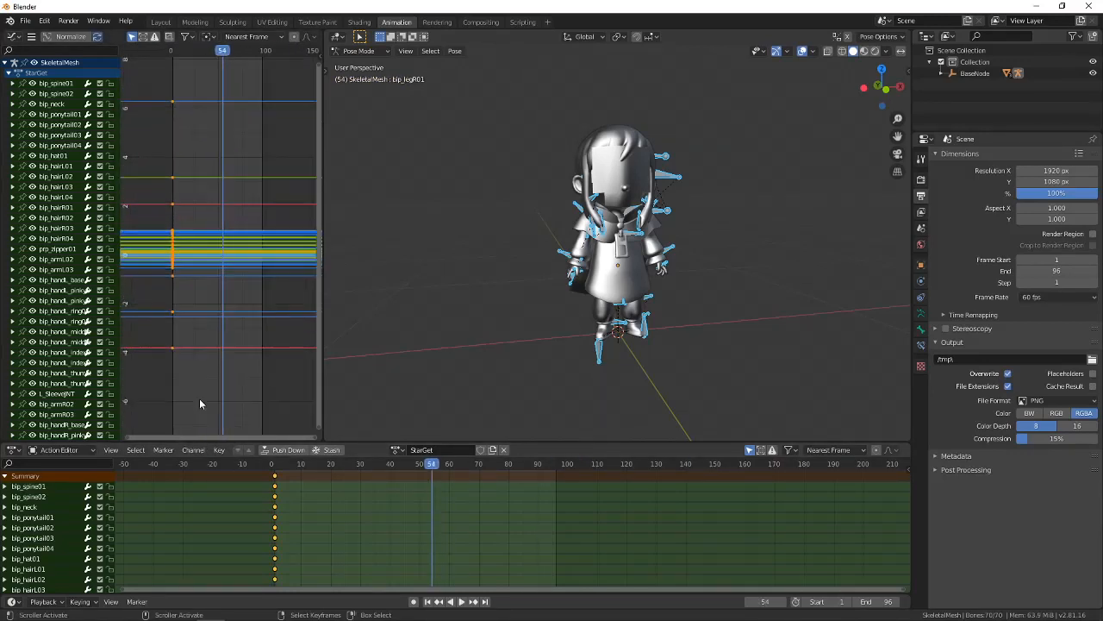
left_click(275, 509)
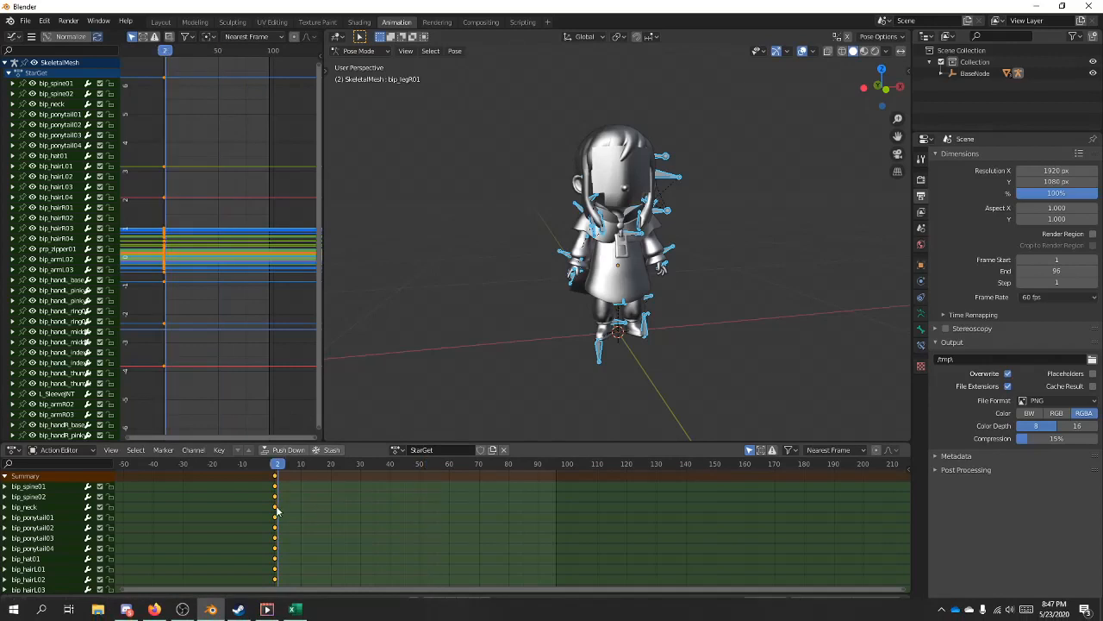
key("space")
key("space")
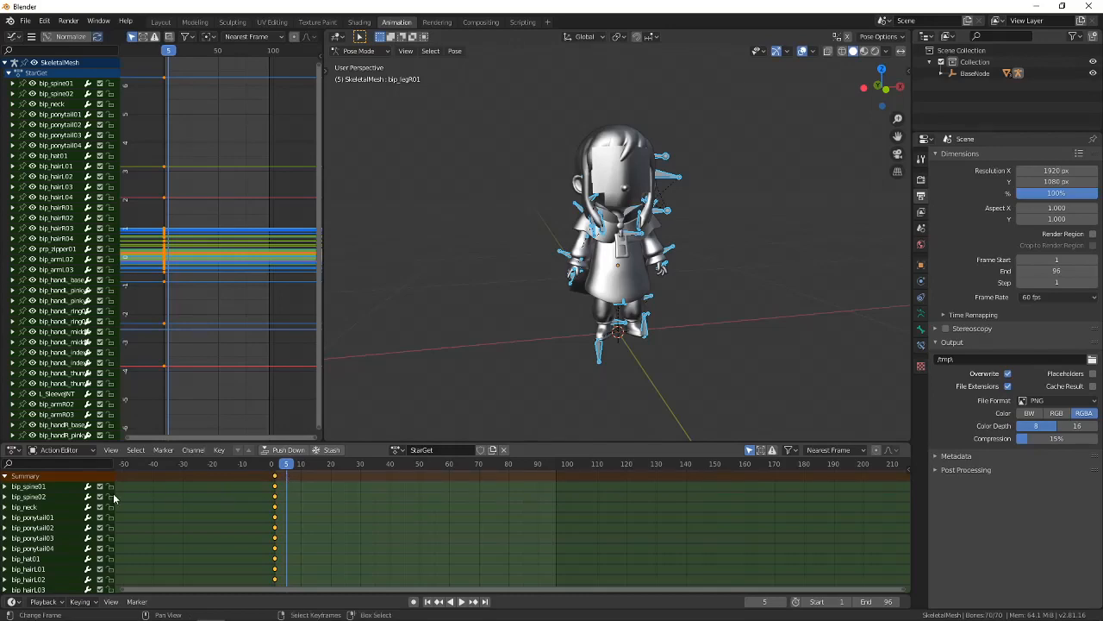
scroll(45, 509, "down", 5)
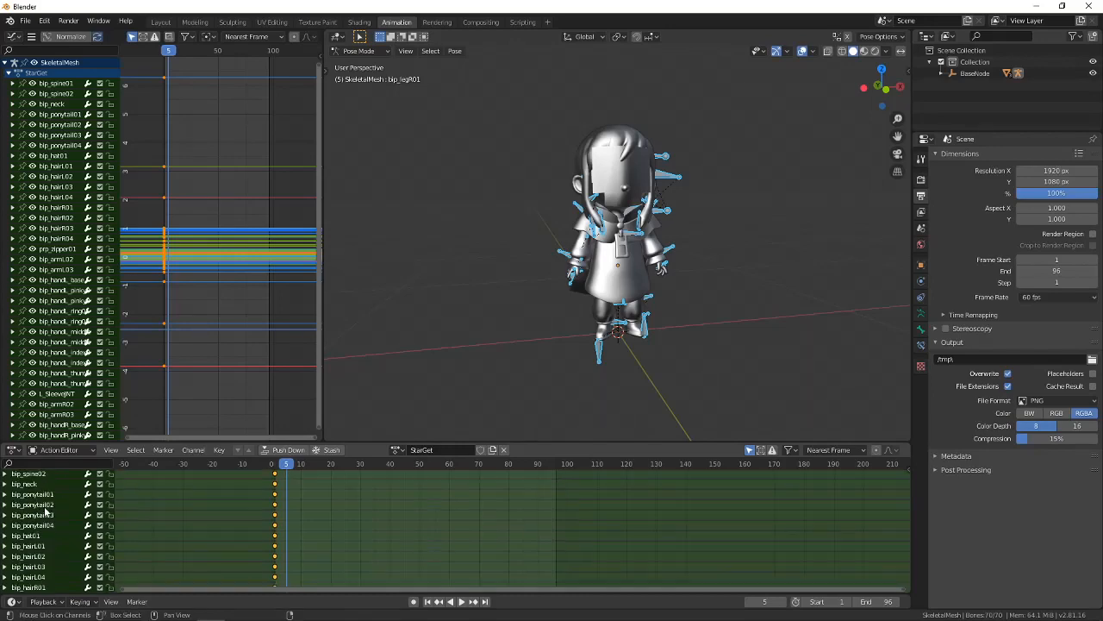
scroll(47, 514, "down", 10)
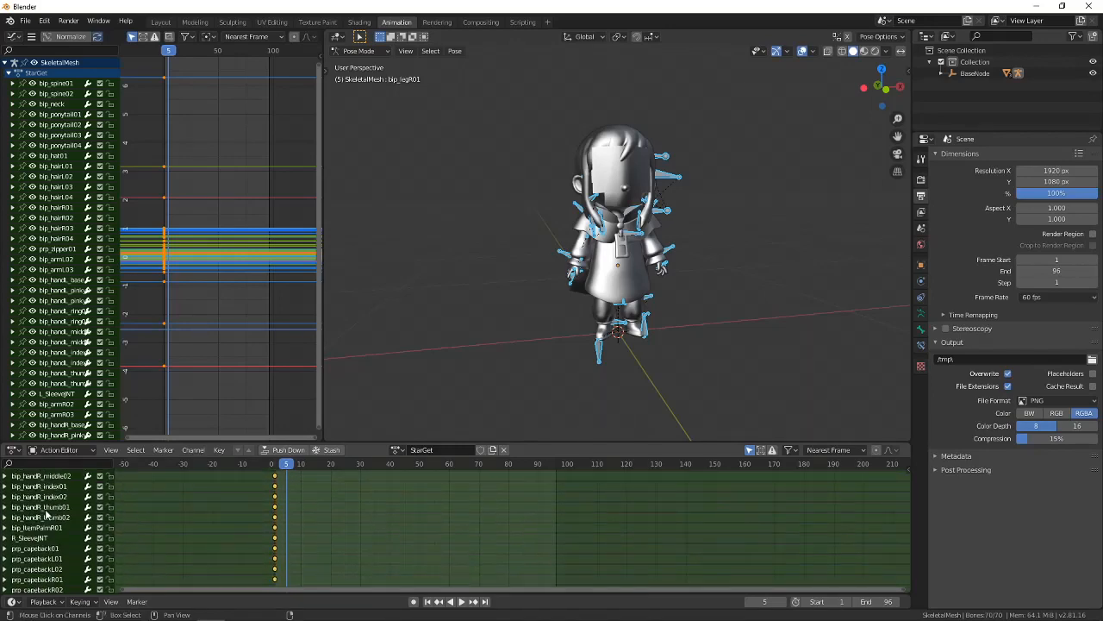
scroll(45, 514, "up", 15)
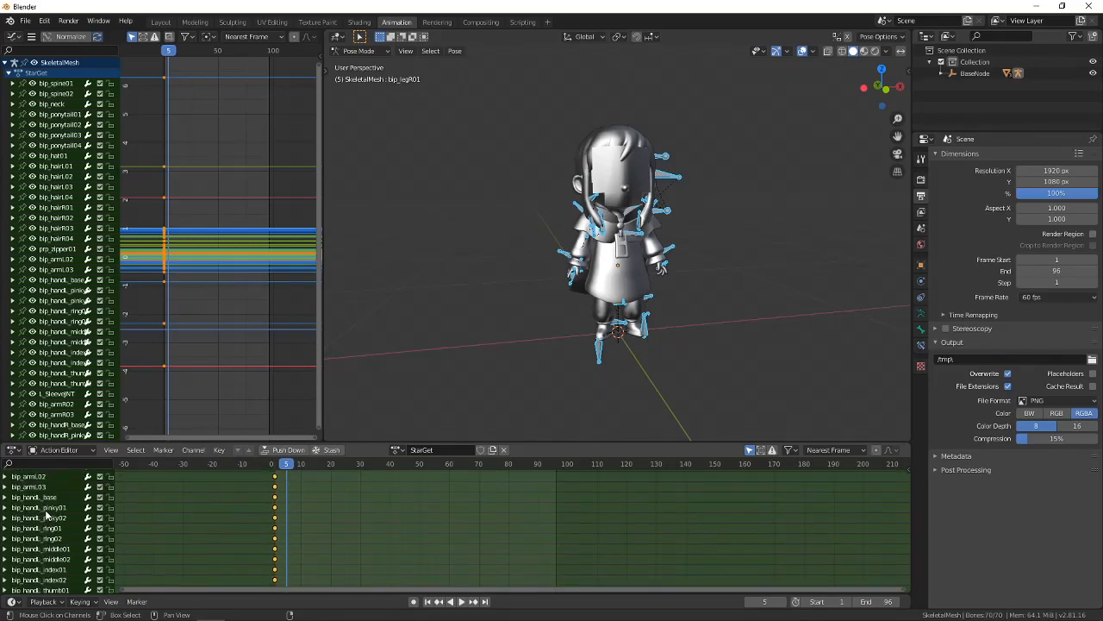
Check the bip_spine02 and Summary keyframes in the Action Editor and return the playhead to frame 1.
left_click(284, 495)
left_click(291, 500)
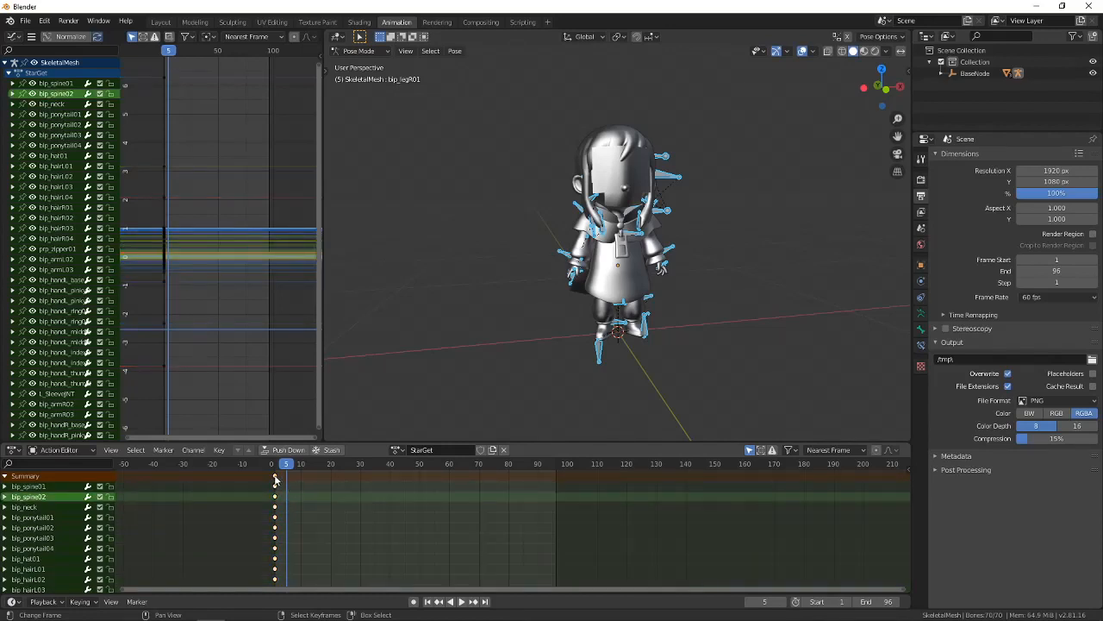
left_click(284, 490)
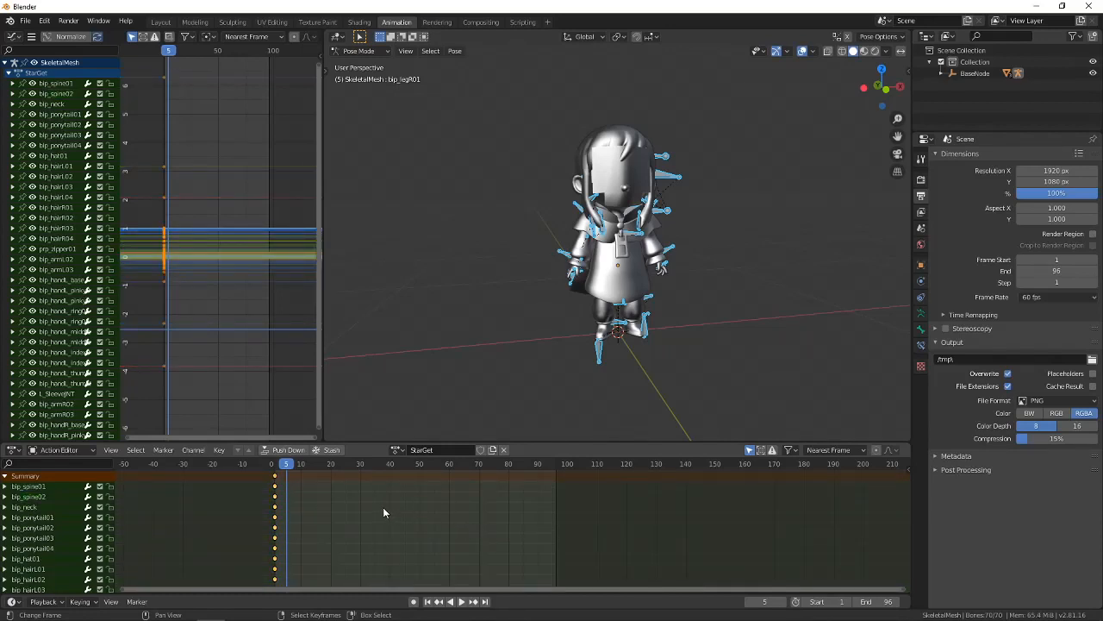
left_click(274, 484)
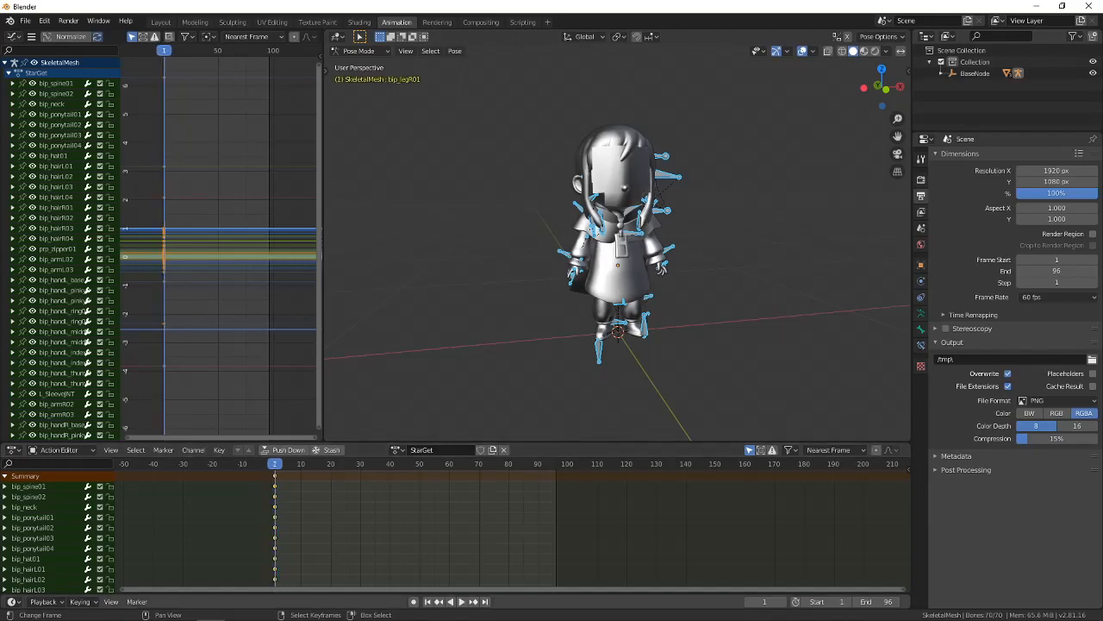
Study Mario's key poses in Movies & TV from the standing pose through the crouch and spin to the peace sign, and return to Blender.
left_click(267, 615)
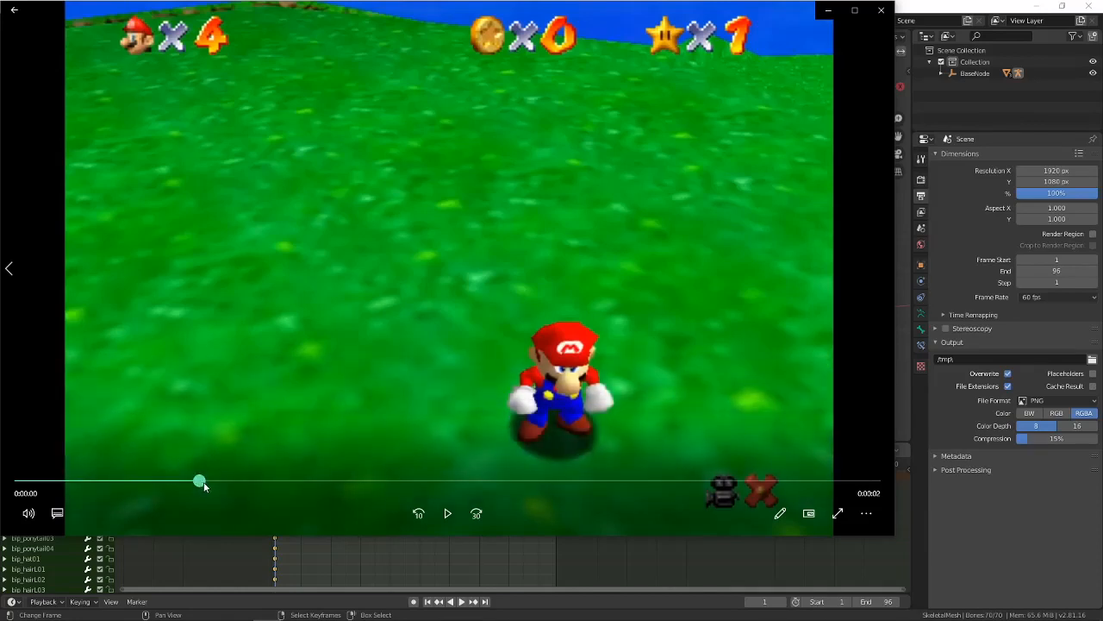
left_click_drag(203, 481, 268, 487)
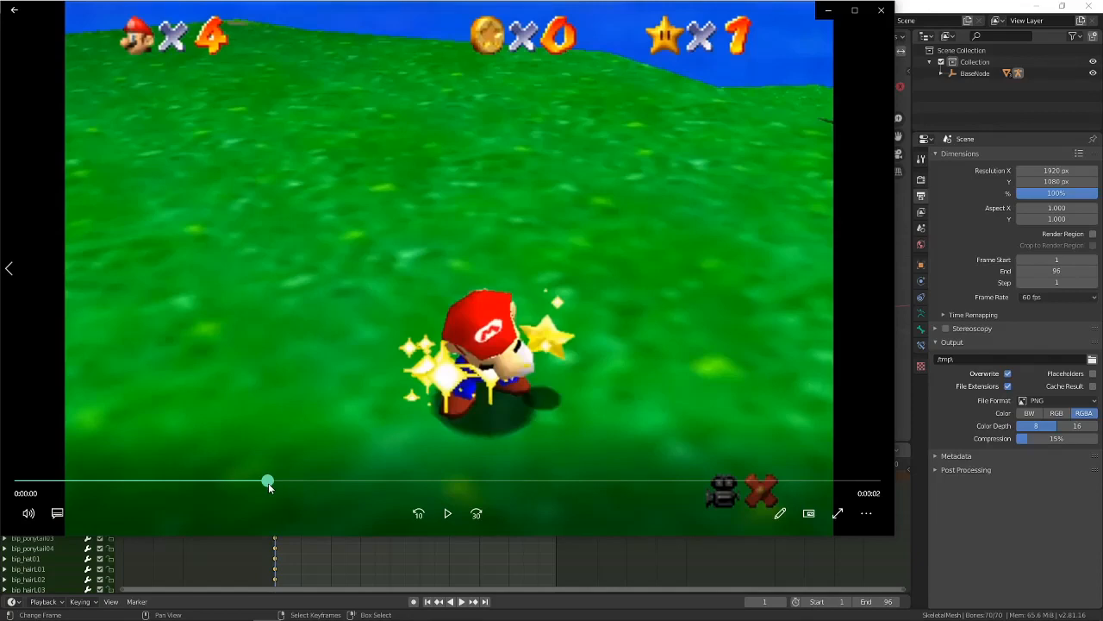
mouse_move(269, 487)
left_mouse_down()
mouse_move(415, 494)
mouse_move(191, 481)
mouse_move(272, 490)
left_mouse_up()
left_click_drag(270, 489, 295, 487)
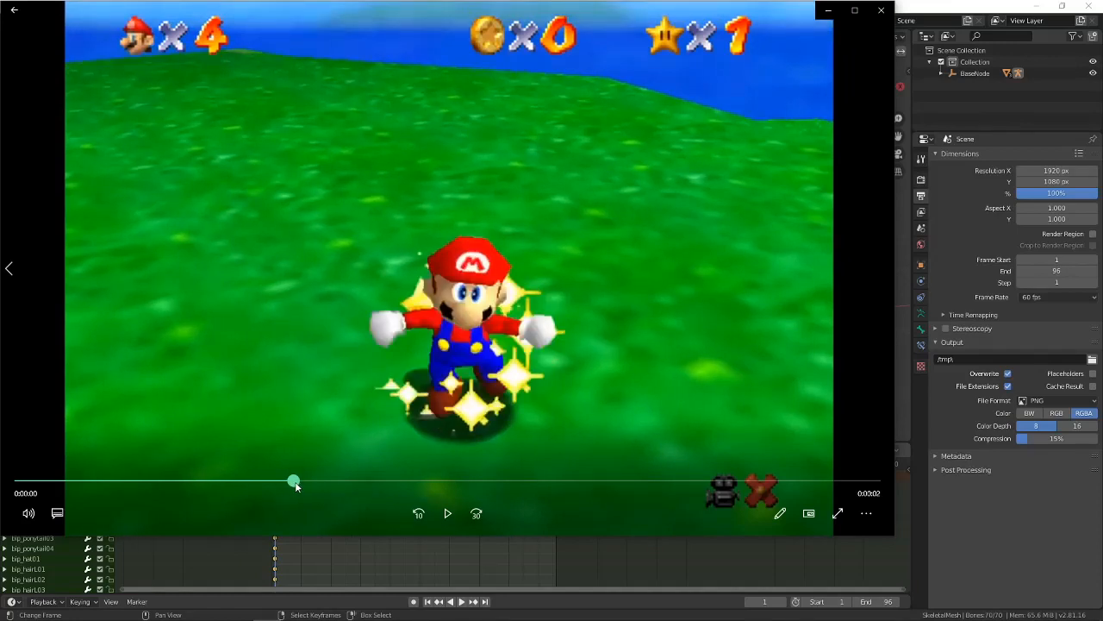
left_click_drag(297, 485, 509, 482)
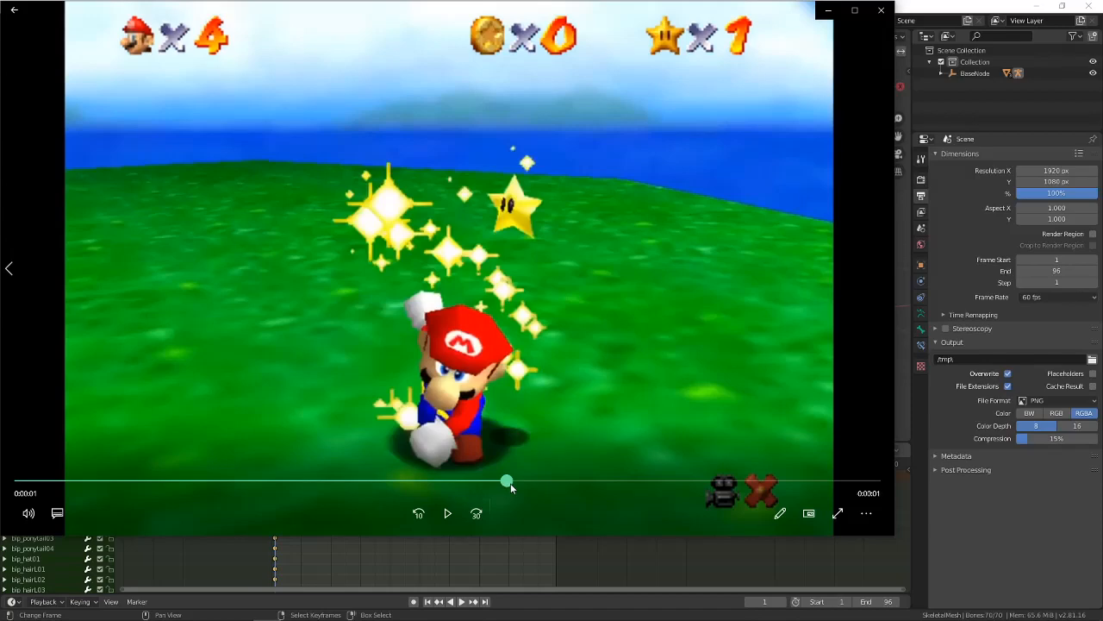
left_click_drag(510, 487, 862, 484)
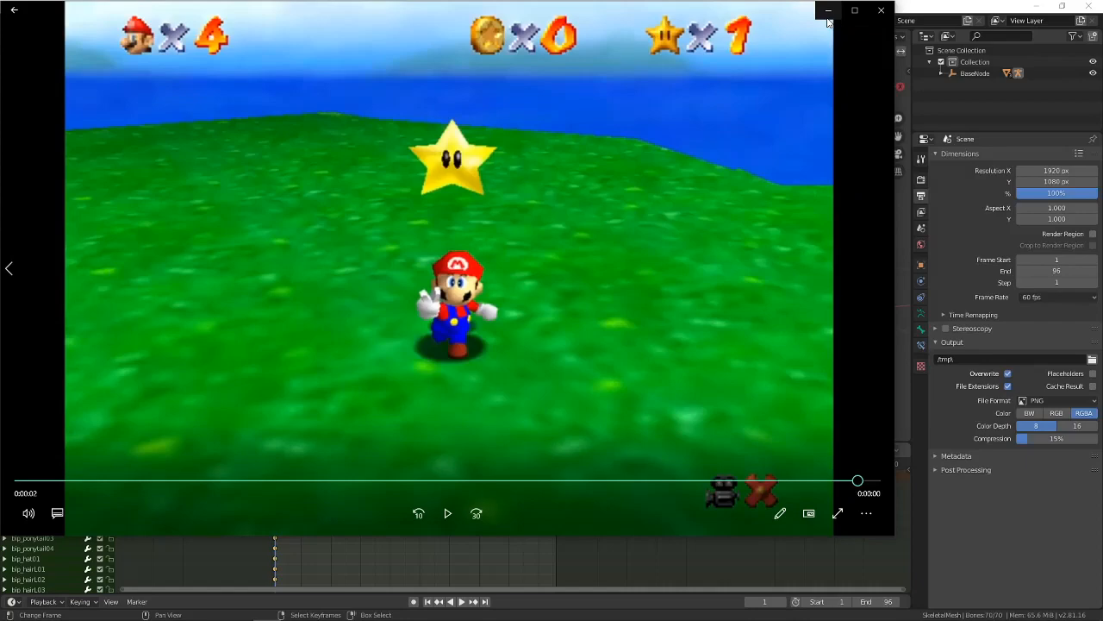
left_click(828, 12)
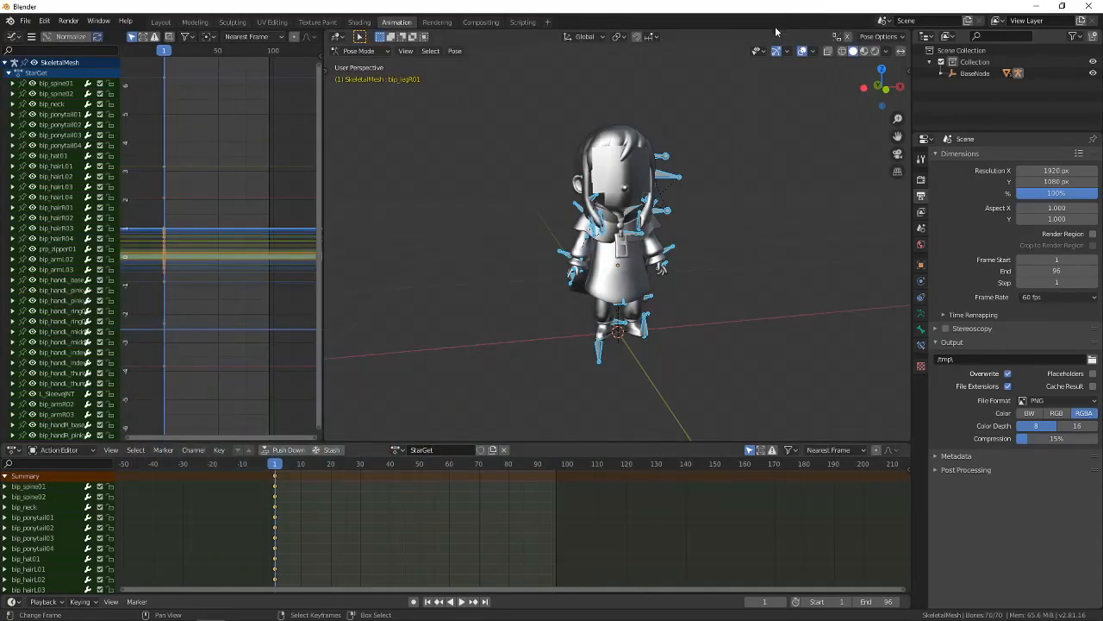
Reopen the herewego1 clip, compare Mario's final peace-sign poses, scrub back to his crouching pose, and return to Blender.
left_click(267, 613)
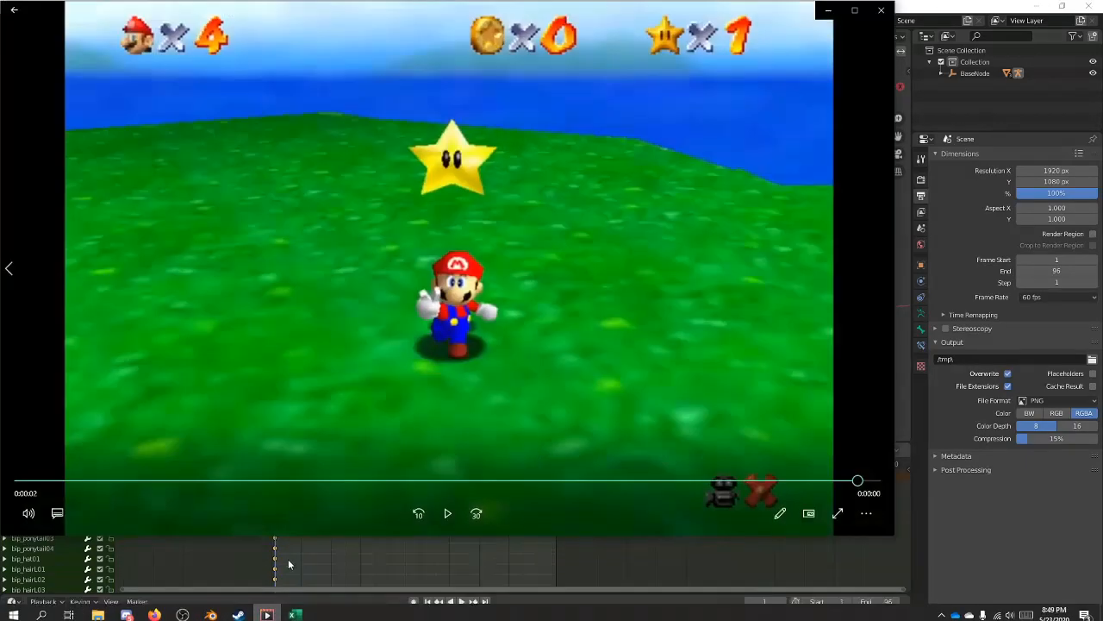
left_click_drag(853, 481, 690, 465)
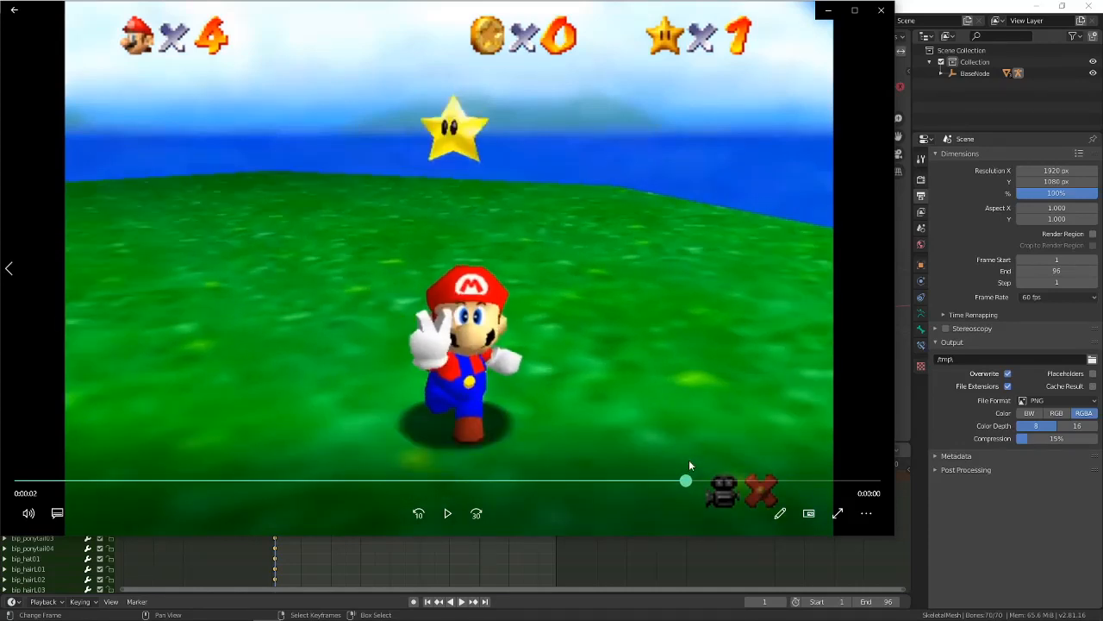
left_click_drag(688, 462, 689, 460)
left_click_drag(688, 483, 819, 487)
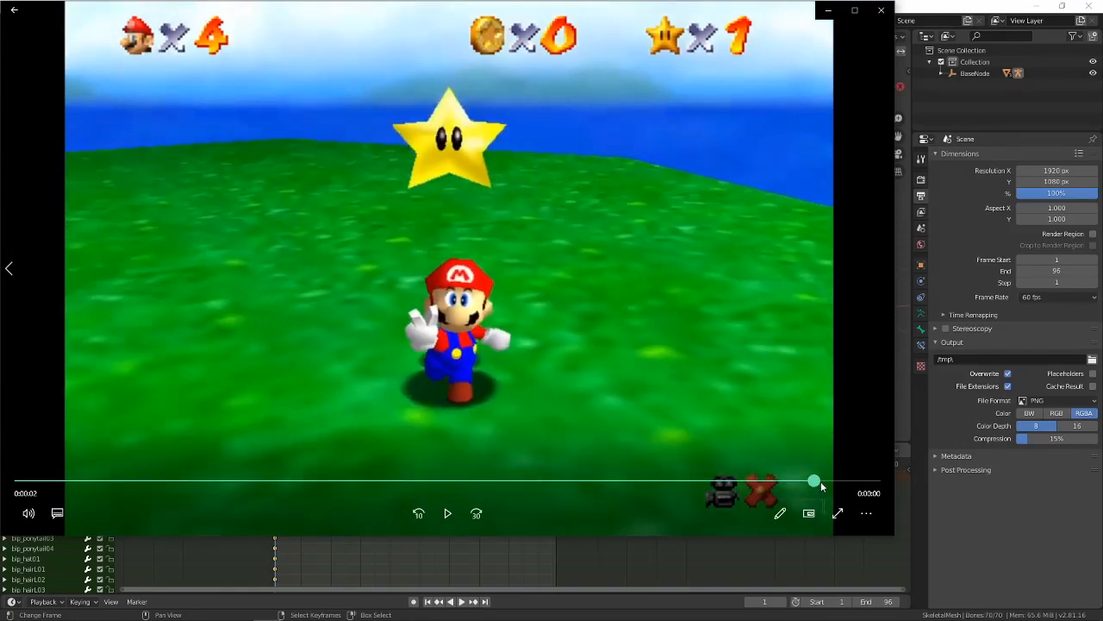
left_click(822, 486)
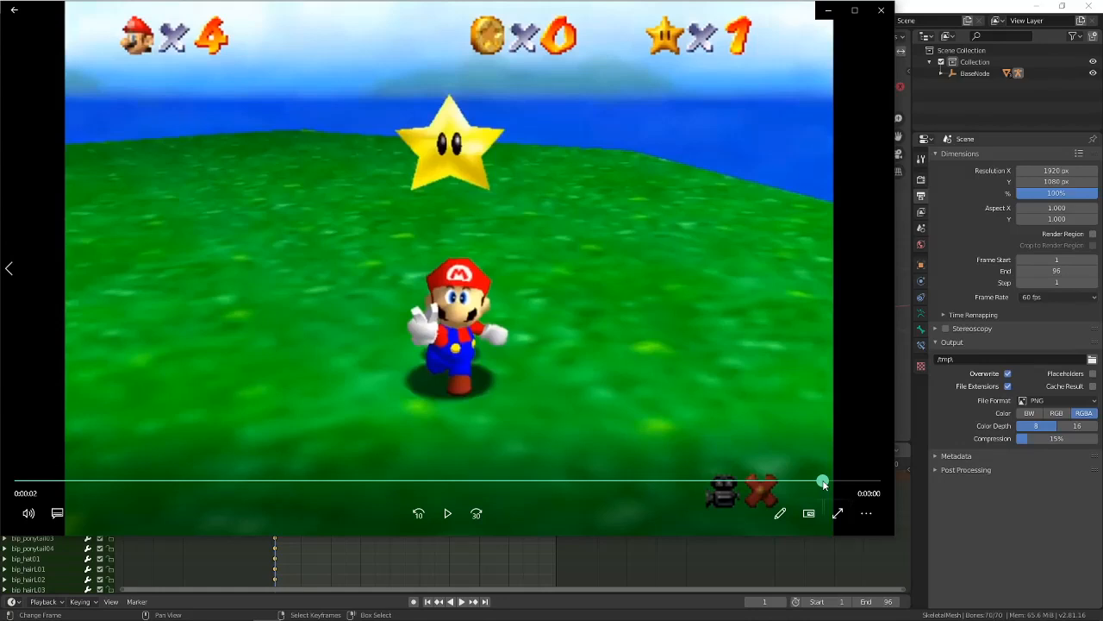
left_click_drag(823, 484, 271, 492)
mouse_move(276, 488)
left_mouse_down()
mouse_move(268, 494)
mouse_move(295, 494)
mouse_move(213, 497)
mouse_move(274, 495)
left_mouse_up()
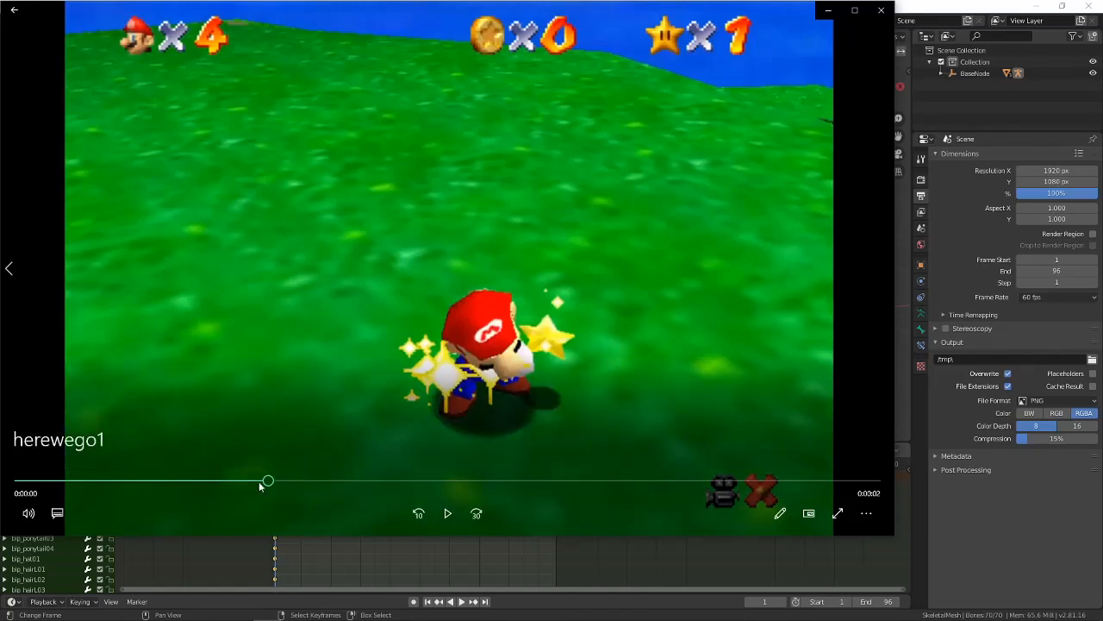
left_click(830, 10)
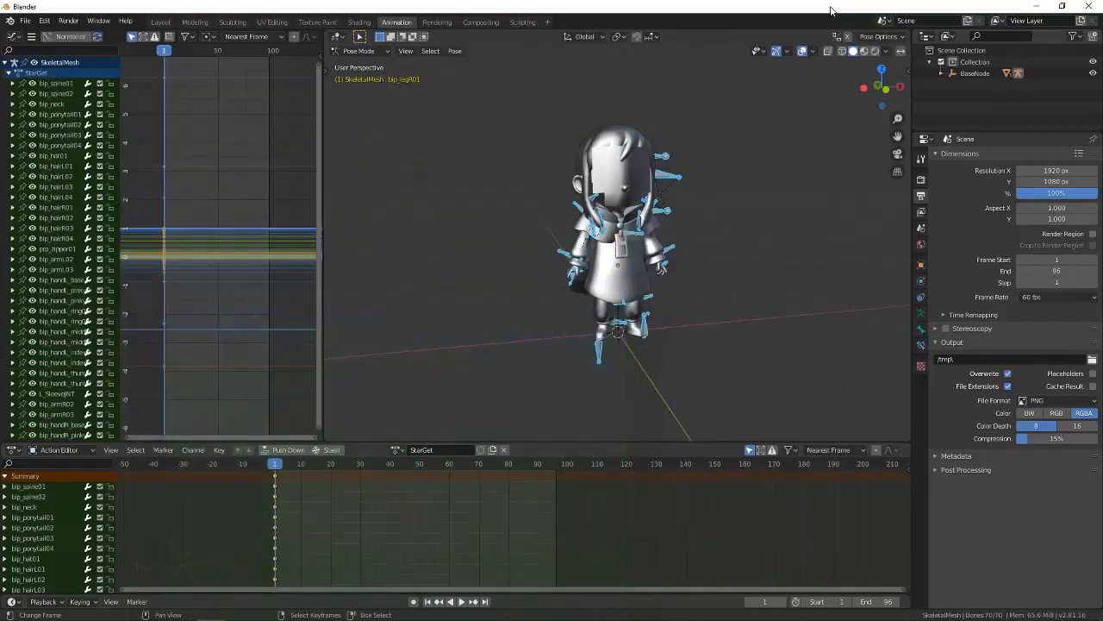
Play the action up to frame 30, check Mario's crouching pose in the reference clip, and return to Blender.
key("space")
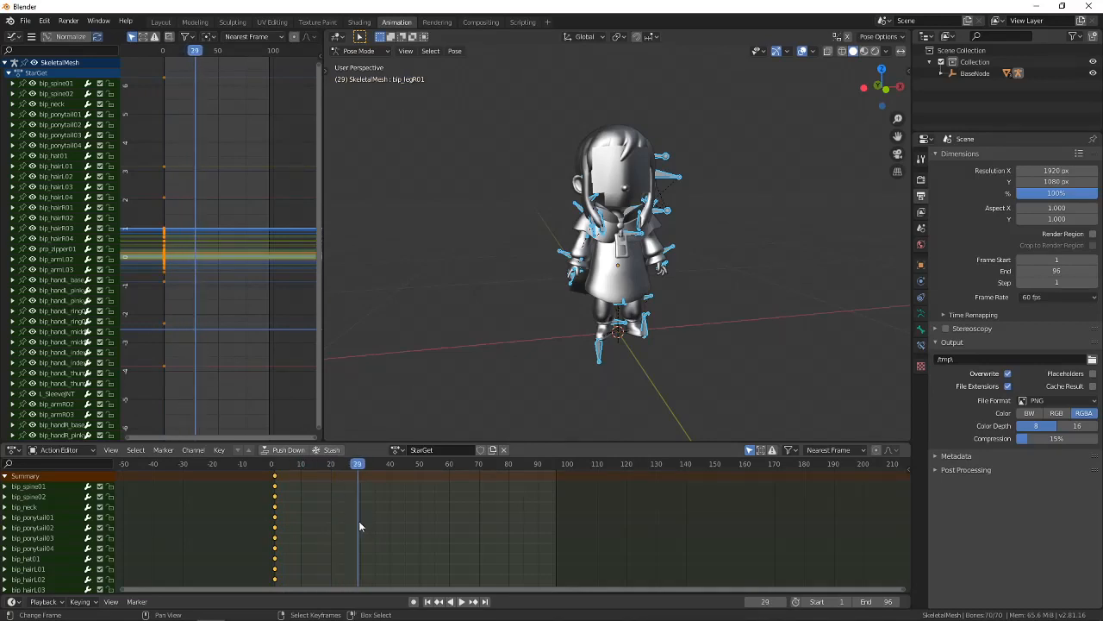
key("space")
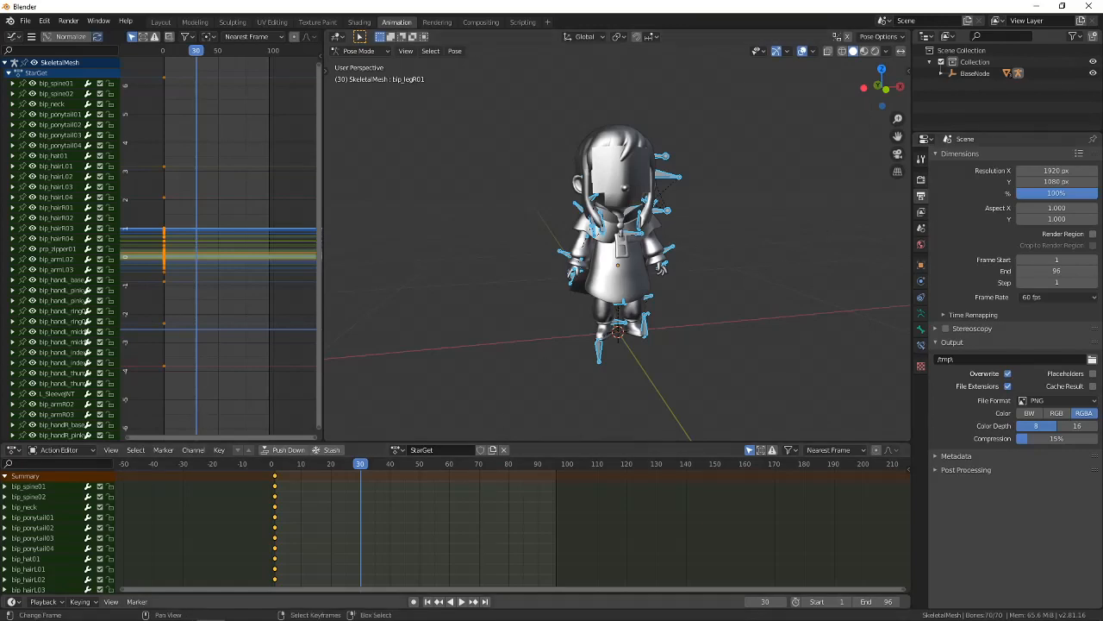
mouse_move(329, 611)
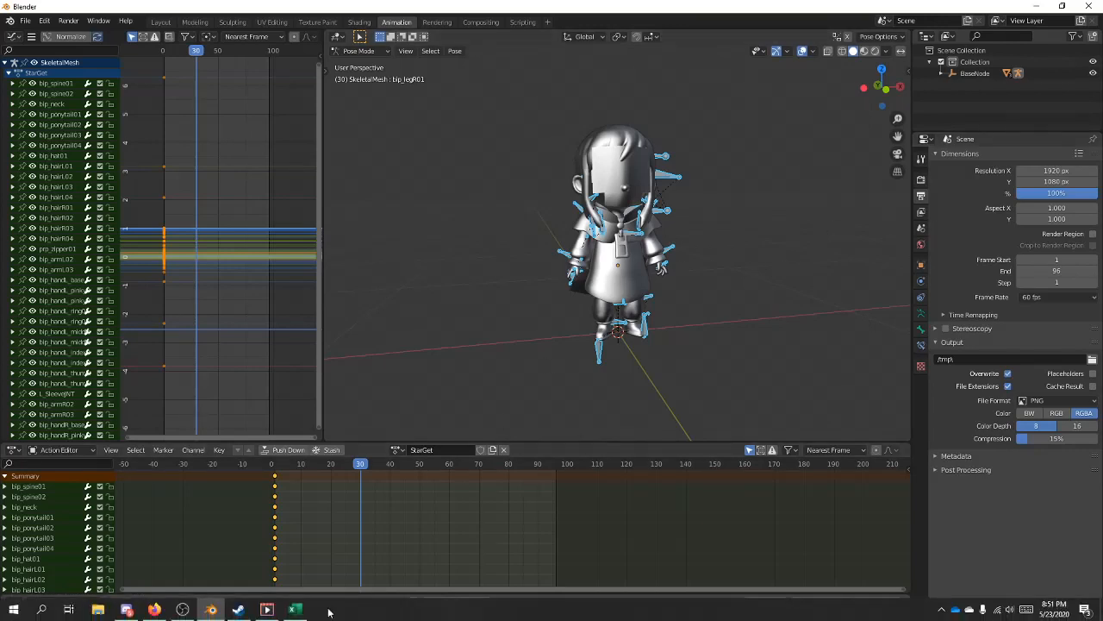
left_click(270, 609)
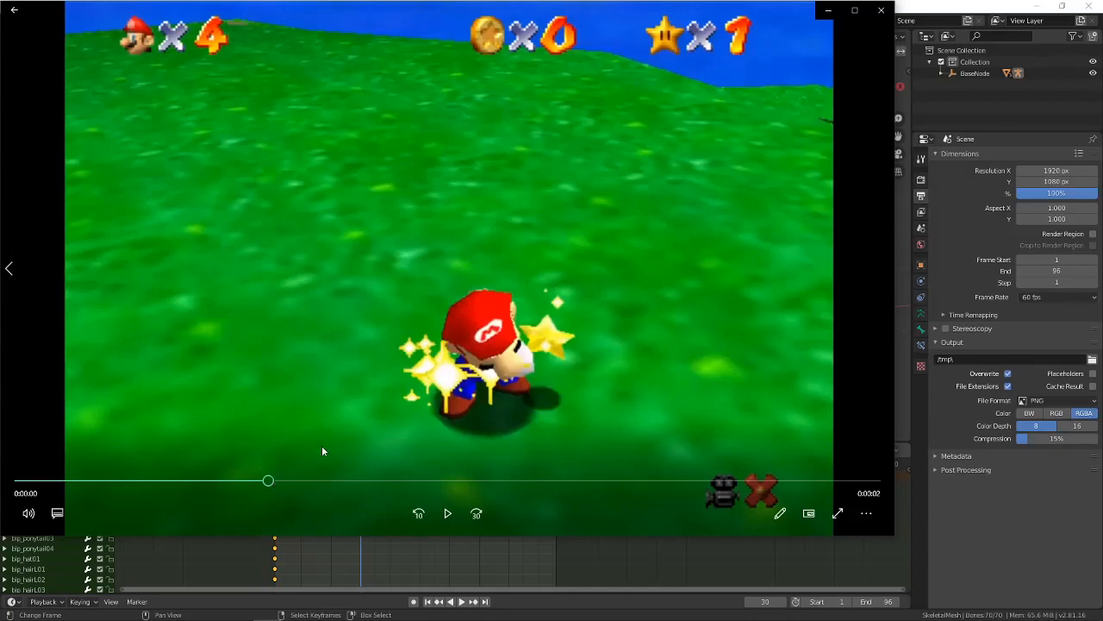
left_click(826, 10)
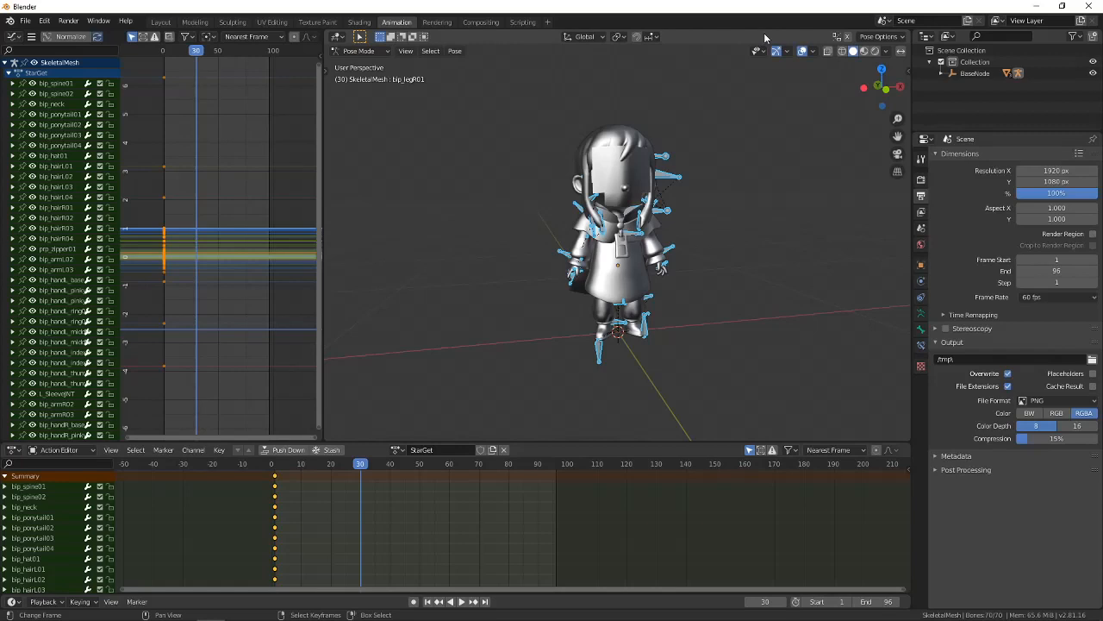
Move the playhead to frame 21 and select the left upper-arm bone bip_armL02 with X-ray enabled.
left_click(334, 463)
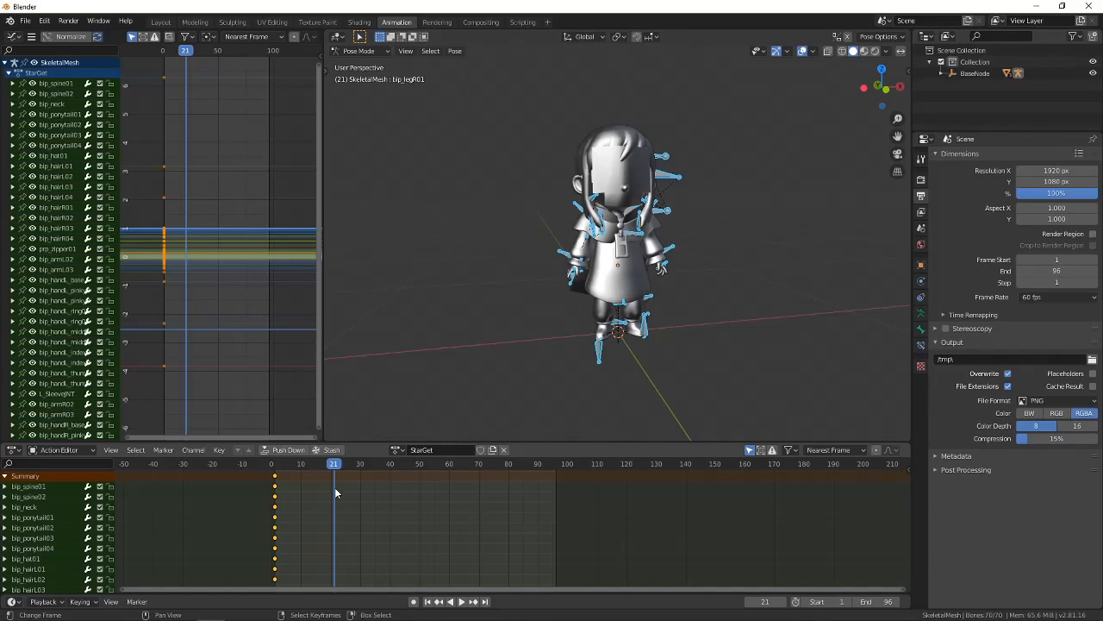
scroll(593, 275, "up", 3)
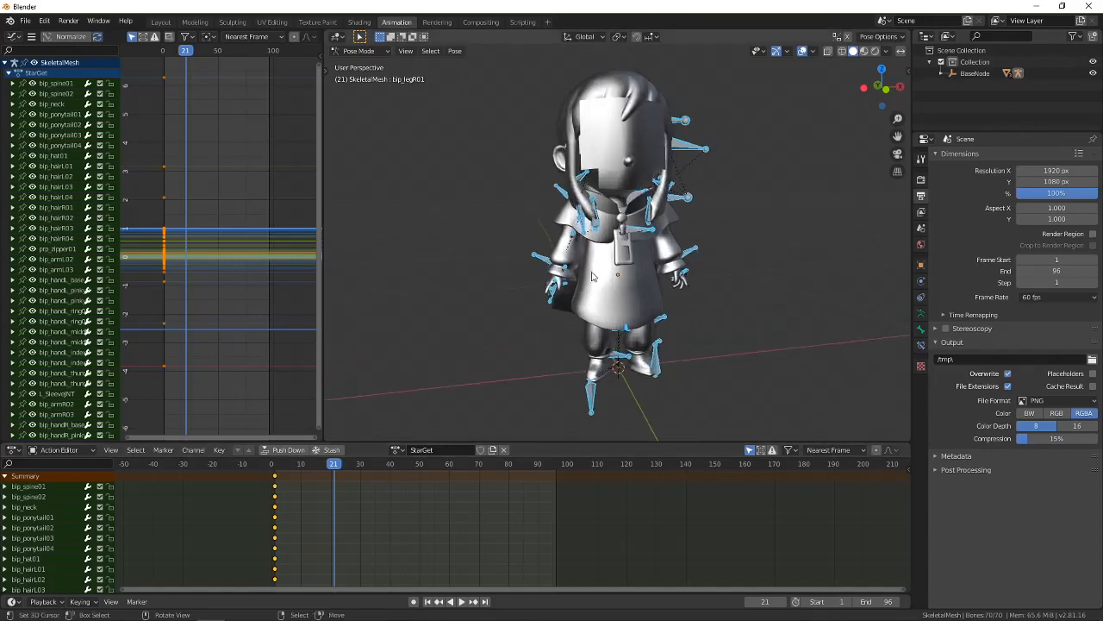
middle_click_drag(794, 223, 715, 211)
scroll(716, 214, "up", 8)
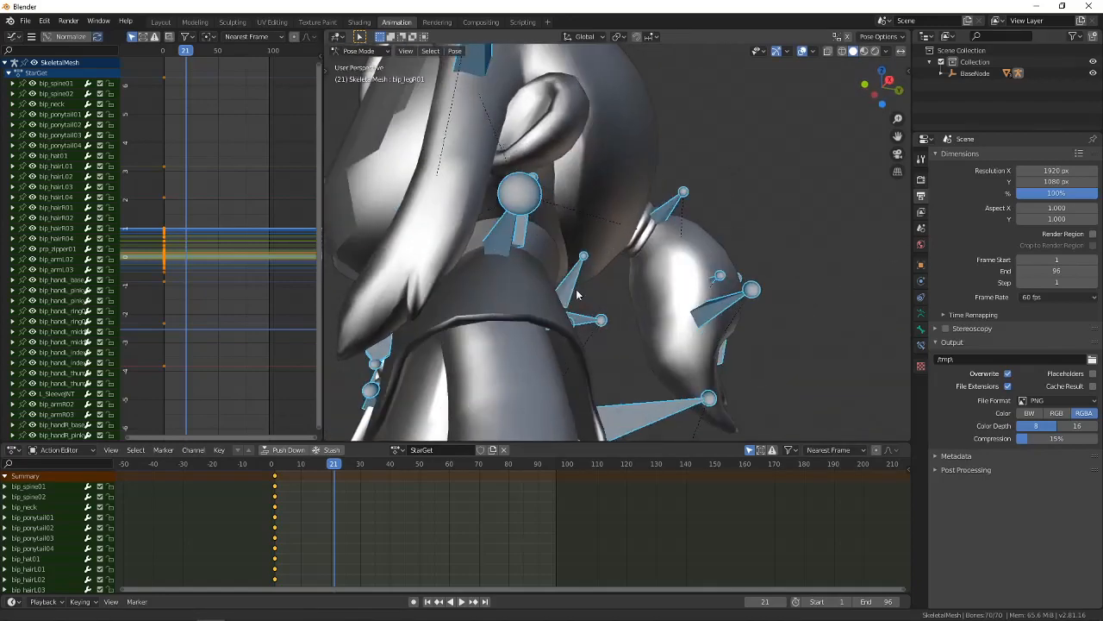
left_click(580, 172)
left_click(828, 52)
middle_click_drag(614, 168, 583, 238)
left_click(591, 222)
Activate the Rotate tool and set the transform orientation to Normal.
left_click(326, 71)
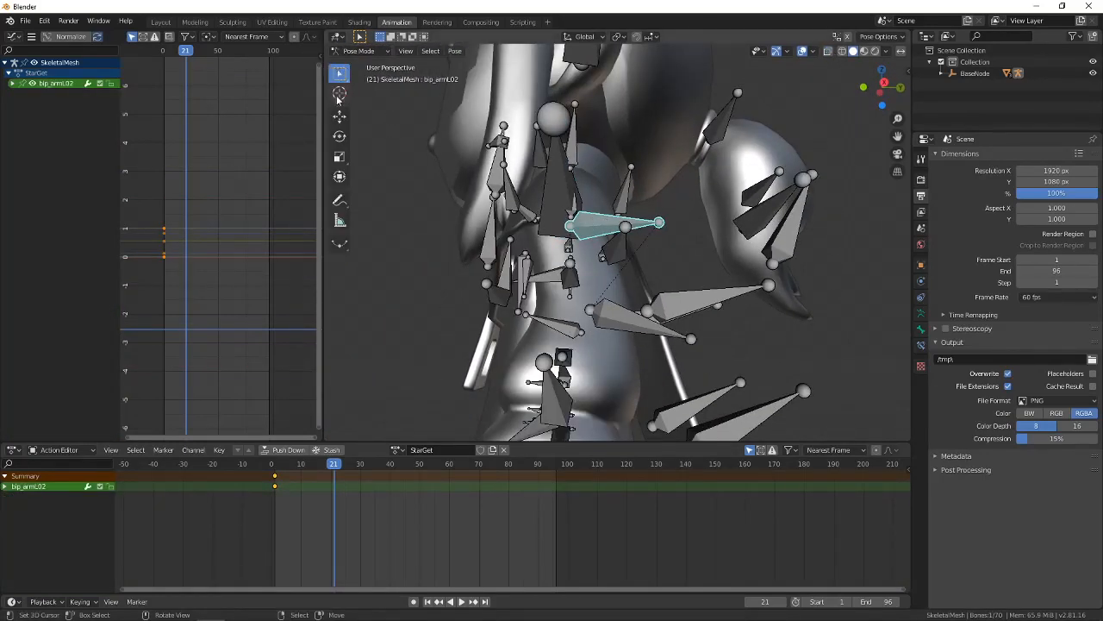
left_click(339, 136)
middle_click_drag(475, 157, 689, 171)
left_click(585, 36)
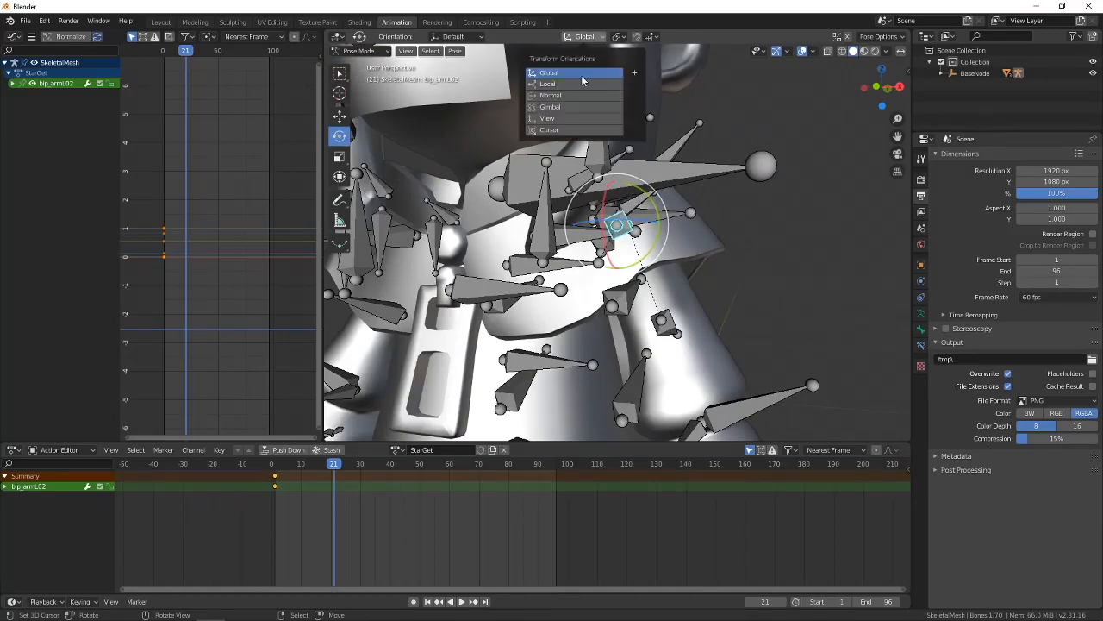
left_click(585, 96)
Try raising the left arm by rotating bip_armL02 at frame 21 with X-ray off, and move to frame 30 without keying it.
left_click_drag(651, 197, 737, 153)
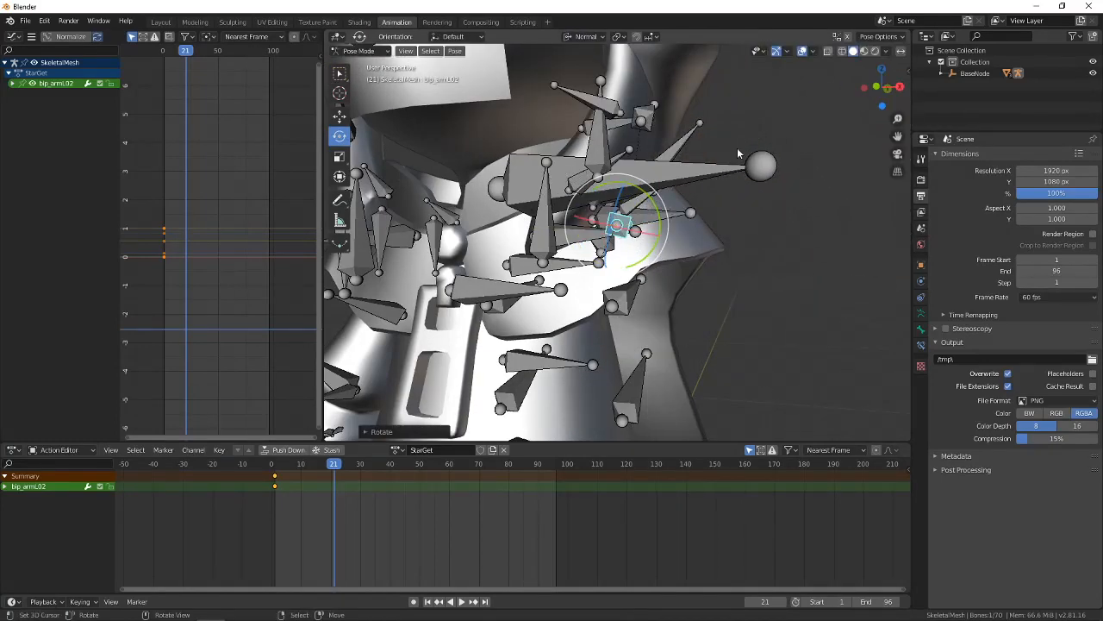
left_click(829, 51)
scroll(707, 221, "down", 8)
middle_click_drag(707, 221, 716, 293)
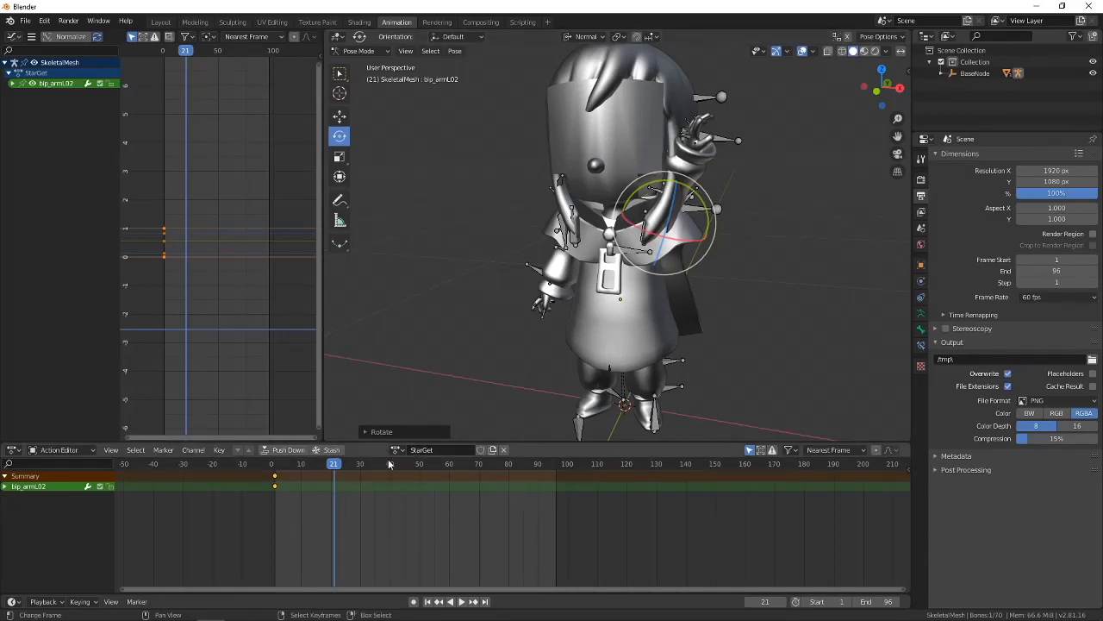
left_click(359, 484)
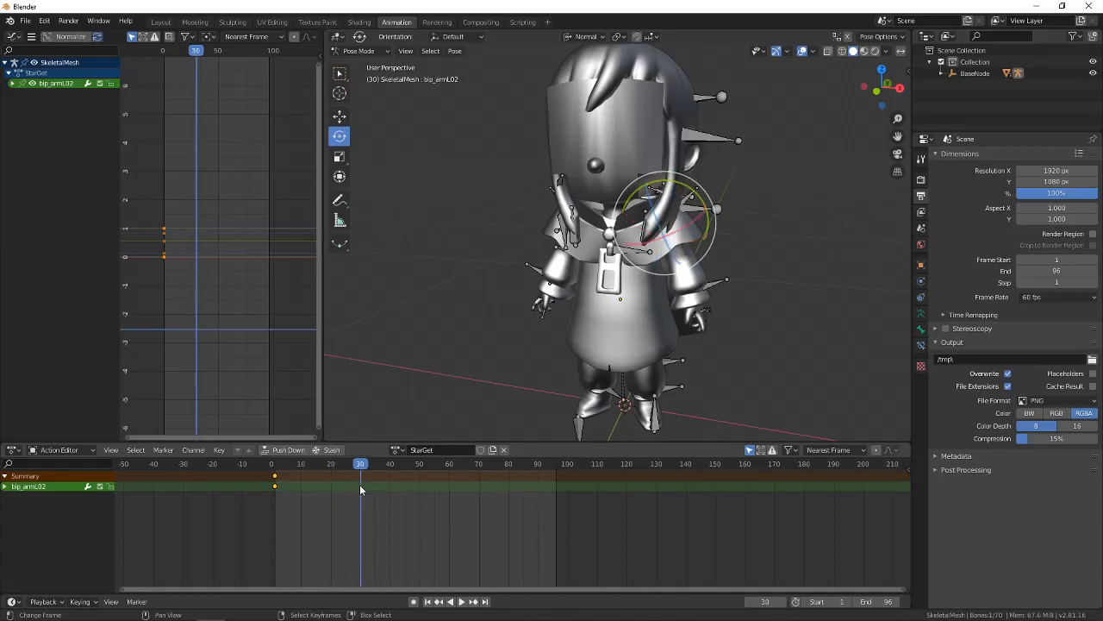
Scrub the StarGet action around frames 1 to 7 and examine the left arm from the side and front.
middle_click_drag(792, 350, 715, 345)
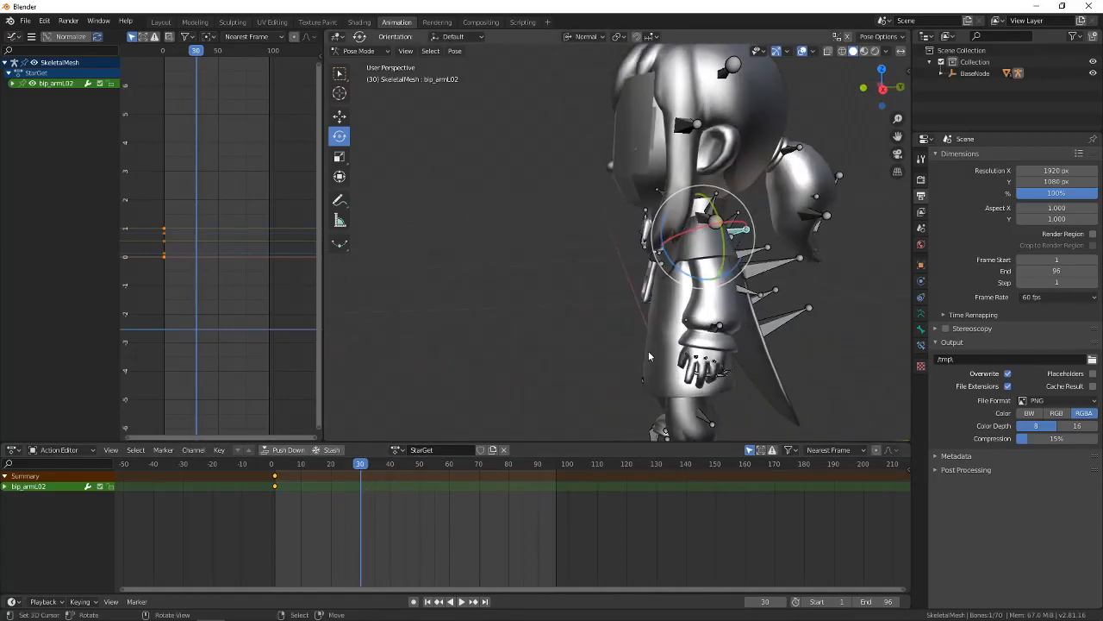
left_click(277, 493)
left_click_drag(276, 493, 235, 500)
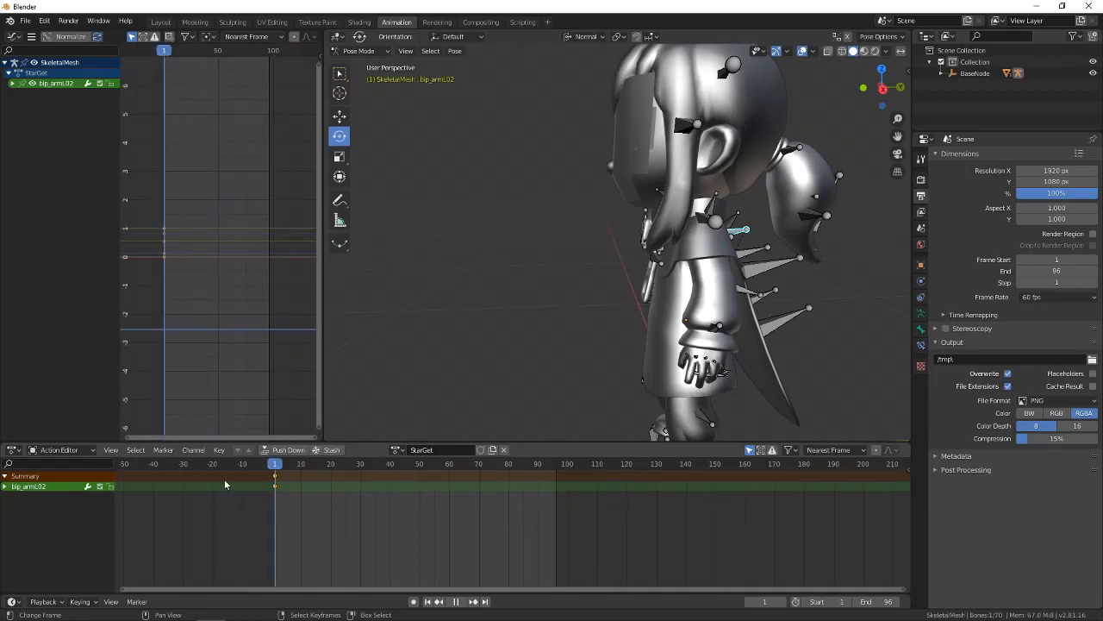
left_click(275, 483)
left_click_drag(276, 480, 292, 475)
middle_click_drag(517, 371, 633, 378)
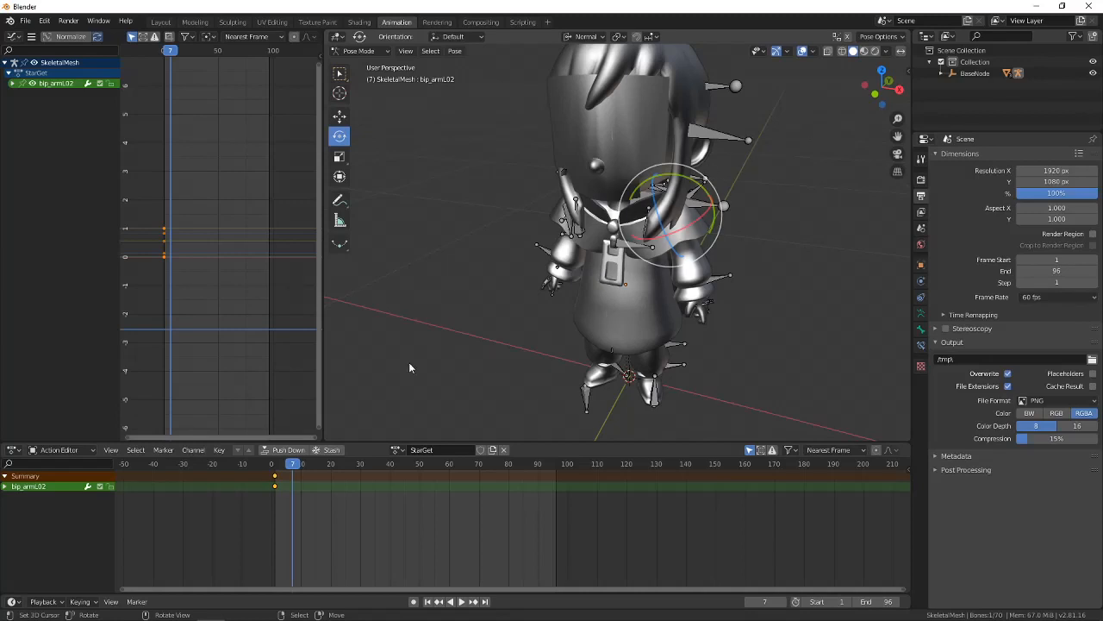
Return to frame 21 and rotate bip_armL02 to swing Hat Kid's left arm out sideways.
key("space")
left_click_drag(335, 483, 334, 483)
left_click_drag(641, 183, 575, 240)
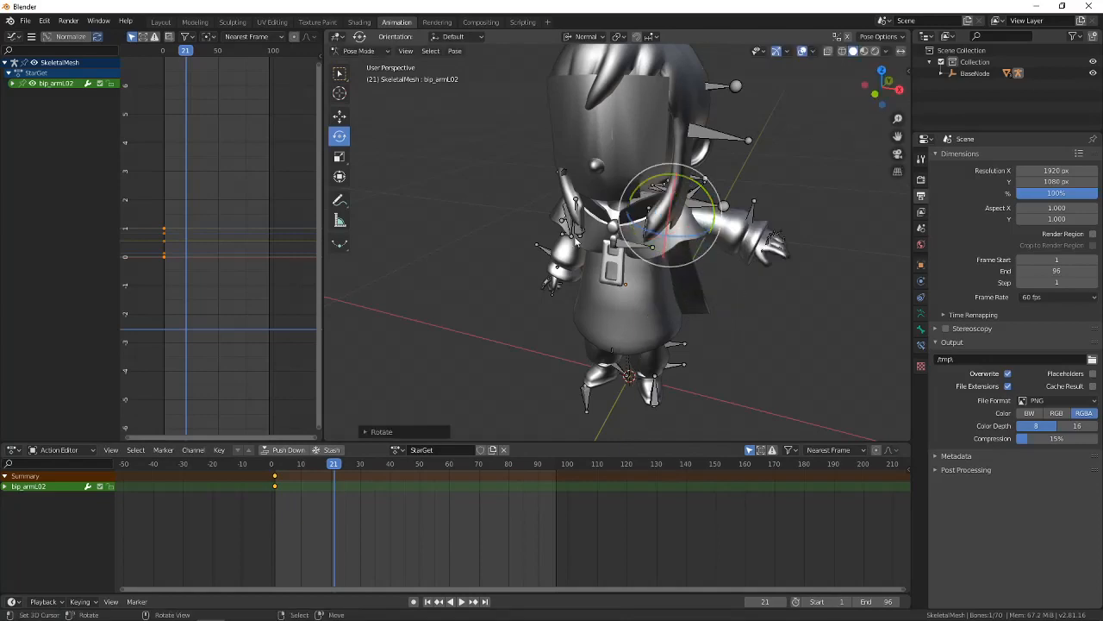
Try rotating the right upper-arm bone bip_armR02 at frame 21, and reselect bip_armL02.
right_click(587, 224)
middle_click_drag(586, 224, 689, 203)
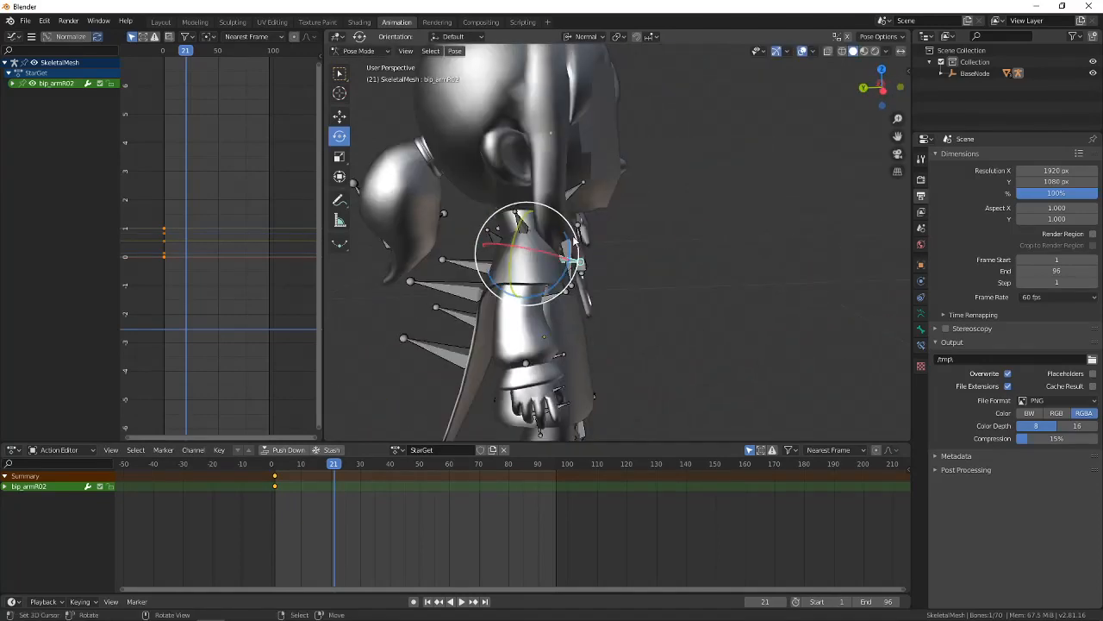
left_click_drag(574, 240, 524, 196)
right_click(524, 196)
middle_click_drag(705, 194, 586, 223)
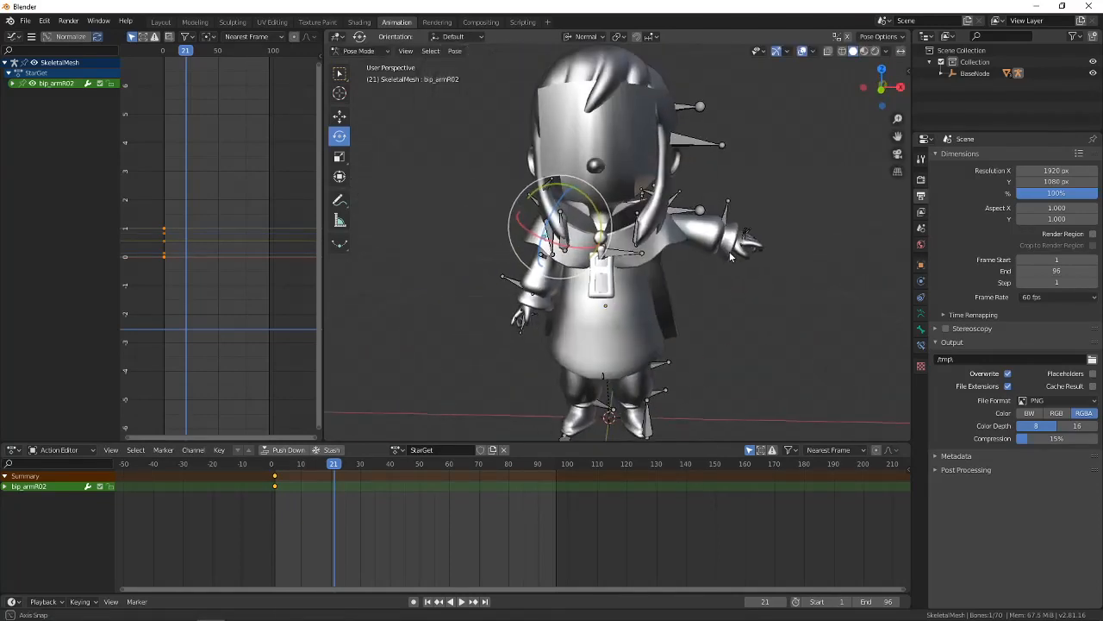
middle_click_drag(734, 246, 659, 267)
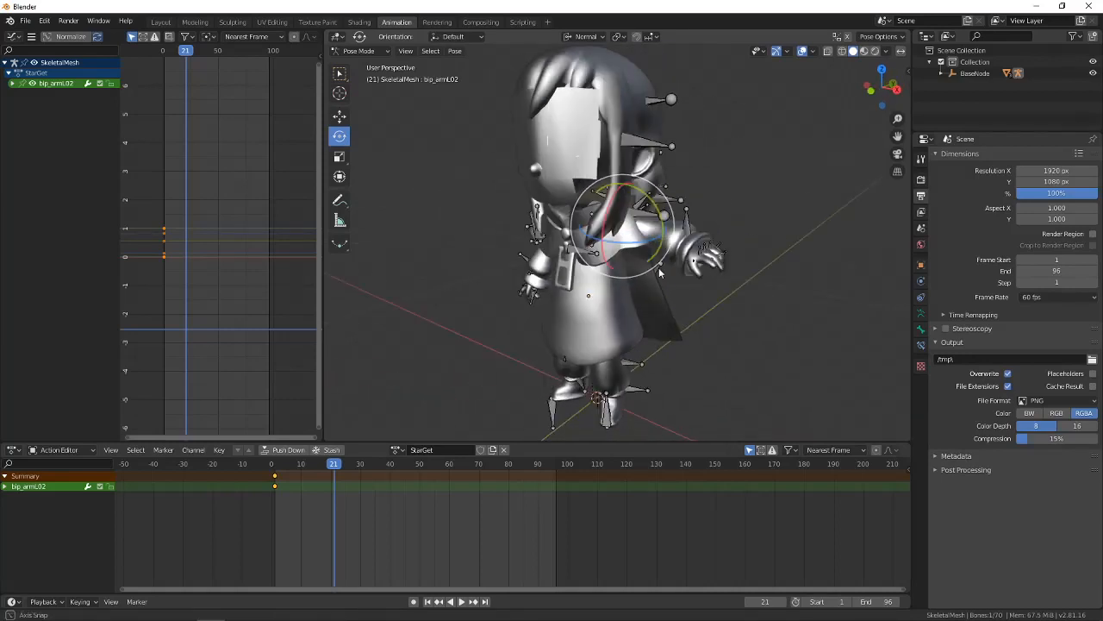
Check the unkeyed left-arm pose at frame 51 and undo the frame change back to frame 21.
left_click(422, 489)
middle_click_drag(761, 314, 640, 330)
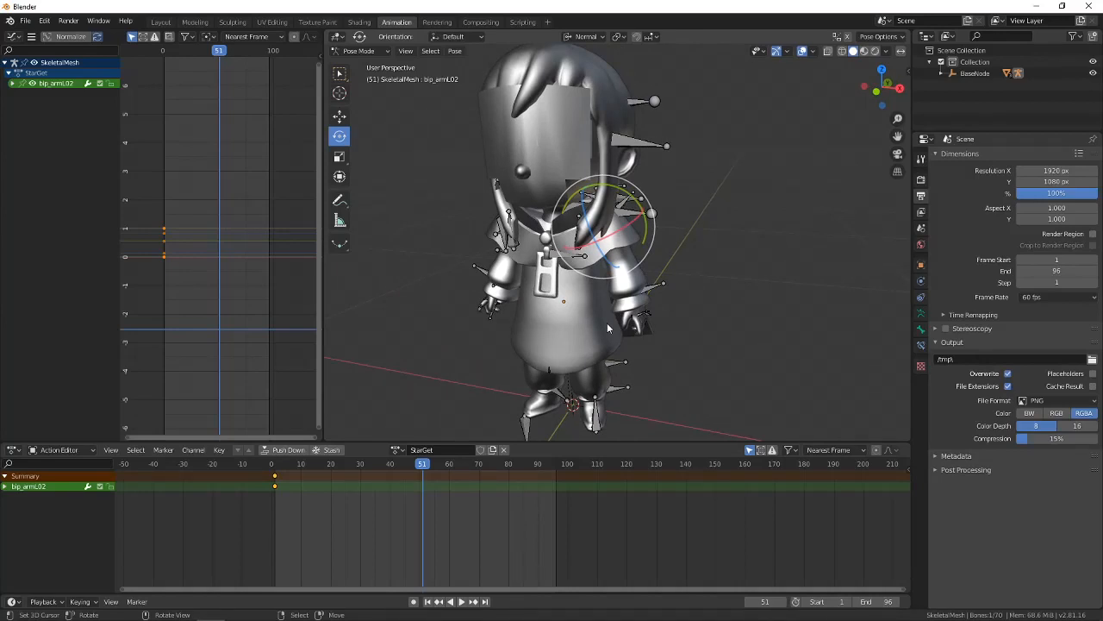
mouse_move(607, 323)
middle_mouse_down()
mouse_move(579, 331)
mouse_move(616, 320)
middle_mouse_up()
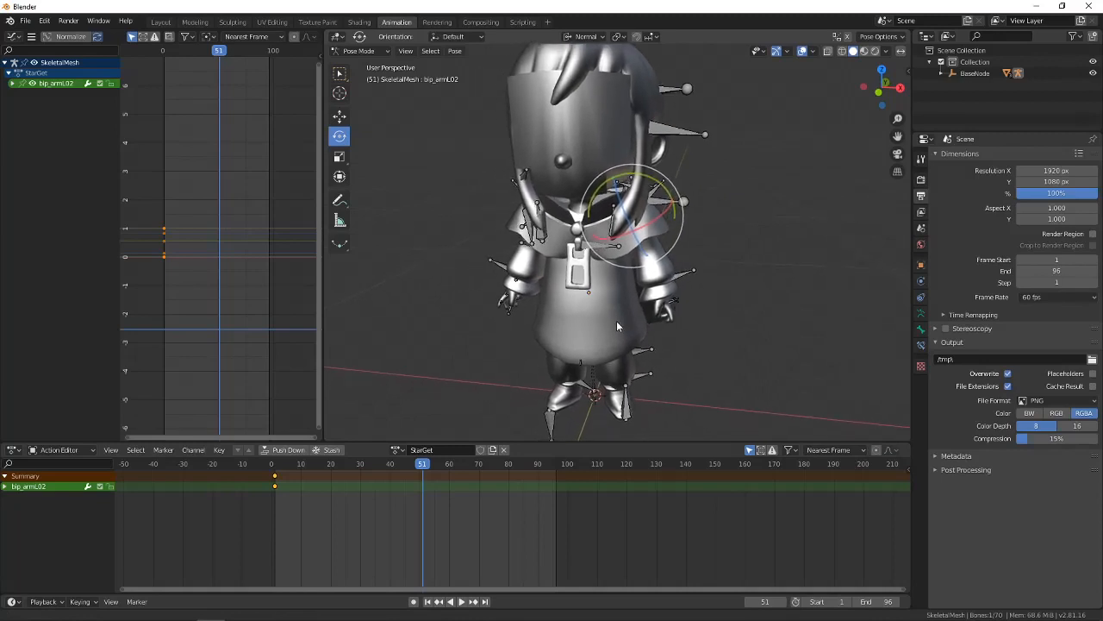
key("ctrl+z")
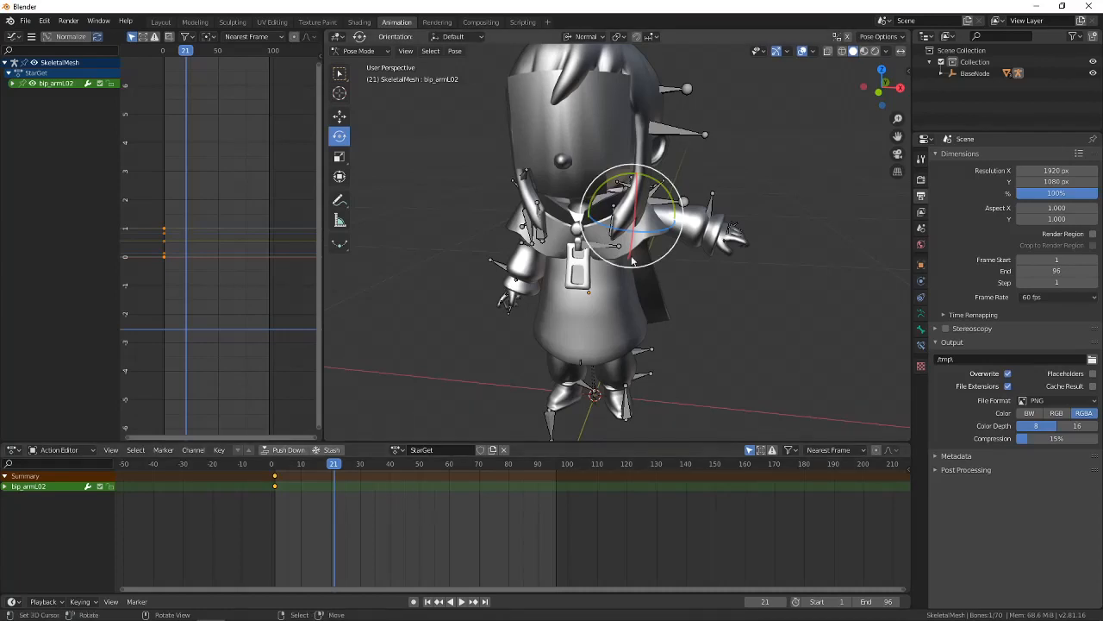
Copy the pose of all bones at frame 21, paste it at frame 50, and return to frame 21 without keying it.
key("a")
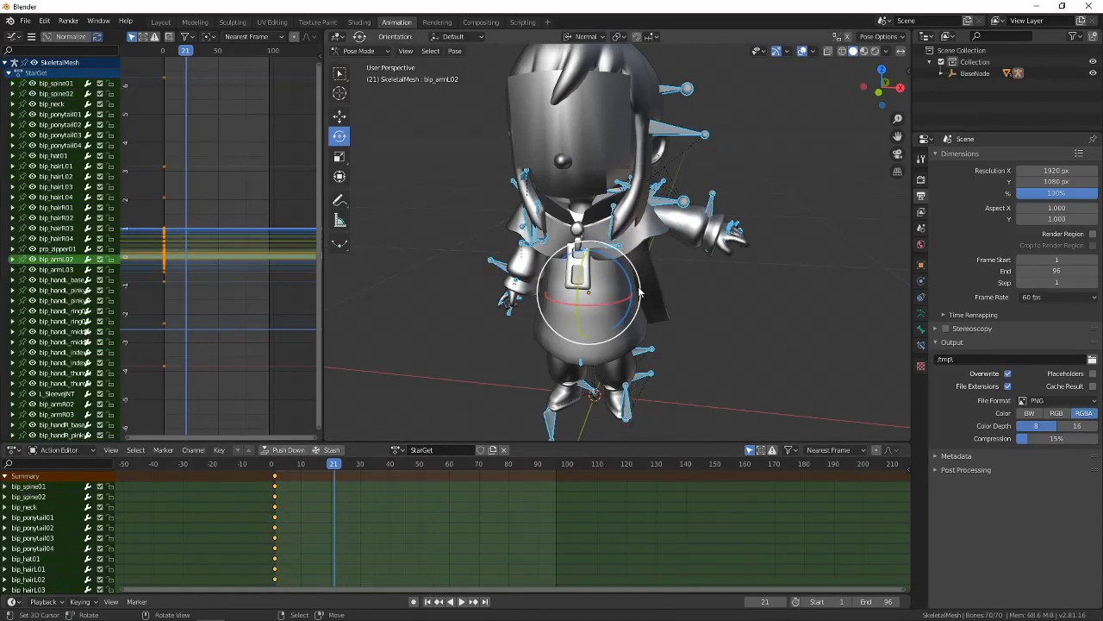
scroll(640, 292, "down", 4)
scroll(640, 292, "up", 3)
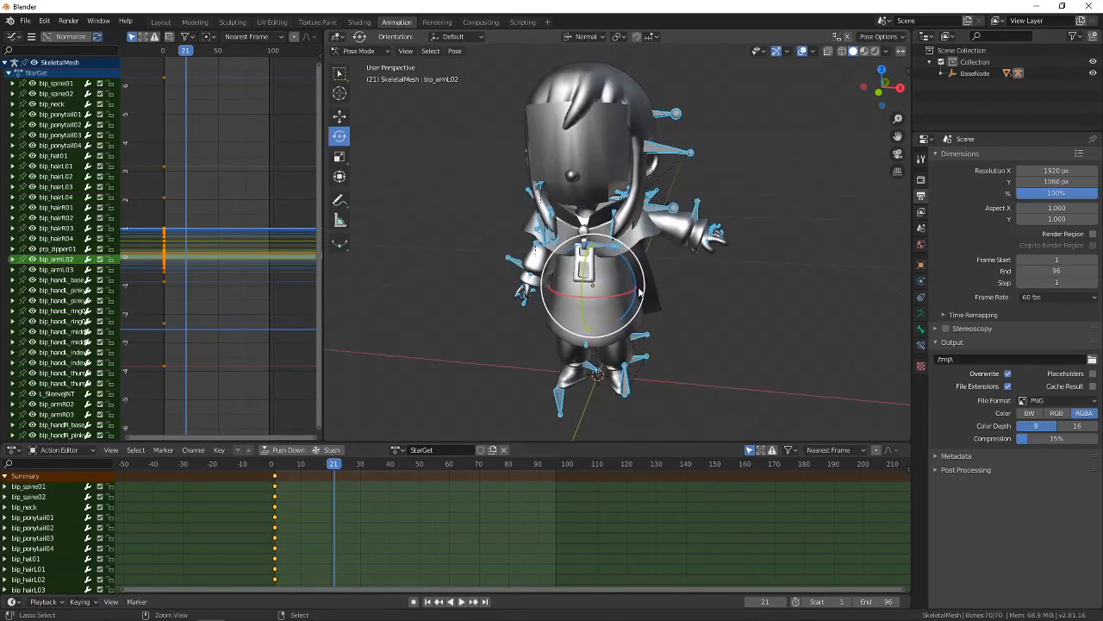
key("ctrl+c")
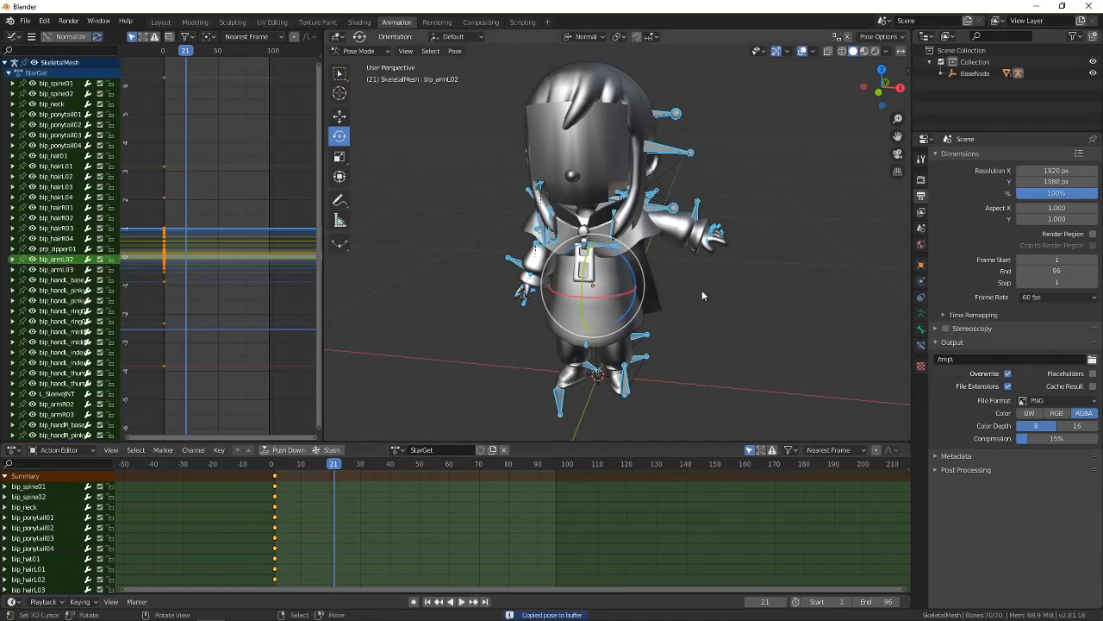
left_click_drag(334, 505, 419, 506)
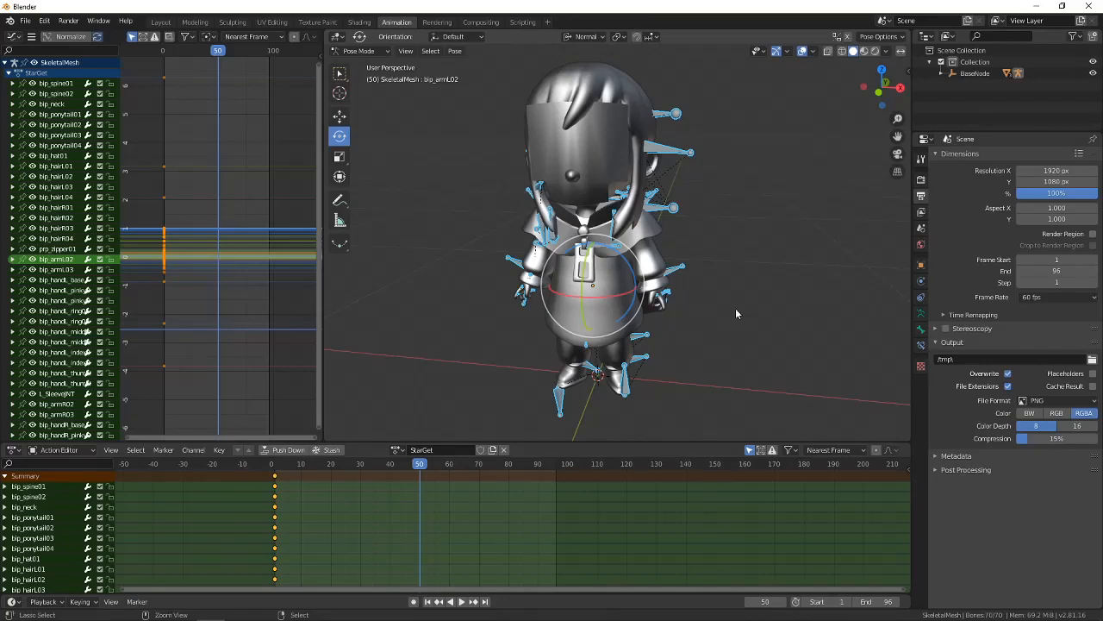
key("ctrl+v")
middle_click_drag(735, 303, 706, 296)
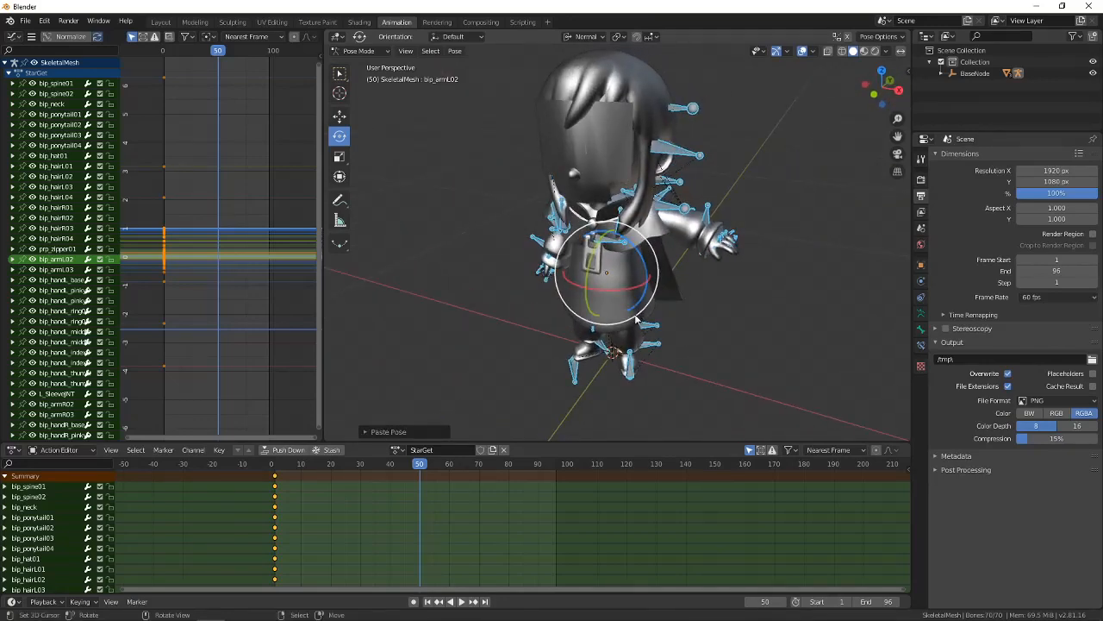
left_click_drag(419, 502, 332, 503)
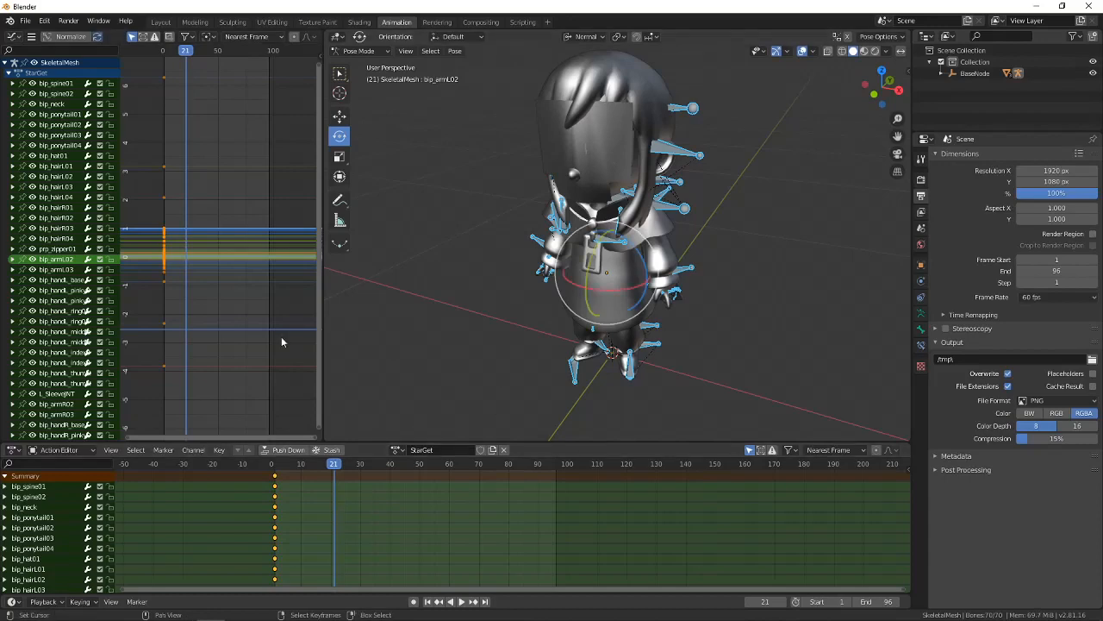
Deselect all bones, activate the Move tool, and try moving the Root bone at frame 21.
left_click(464, 313)
middle_click_drag(465, 314, 707, 243)
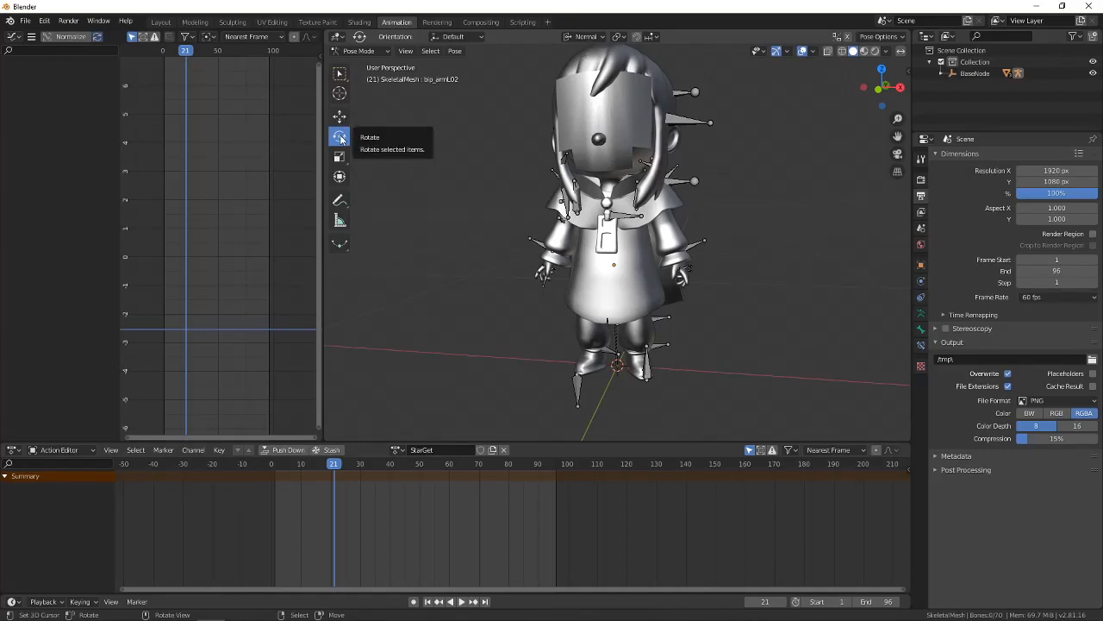
left_click(338, 116)
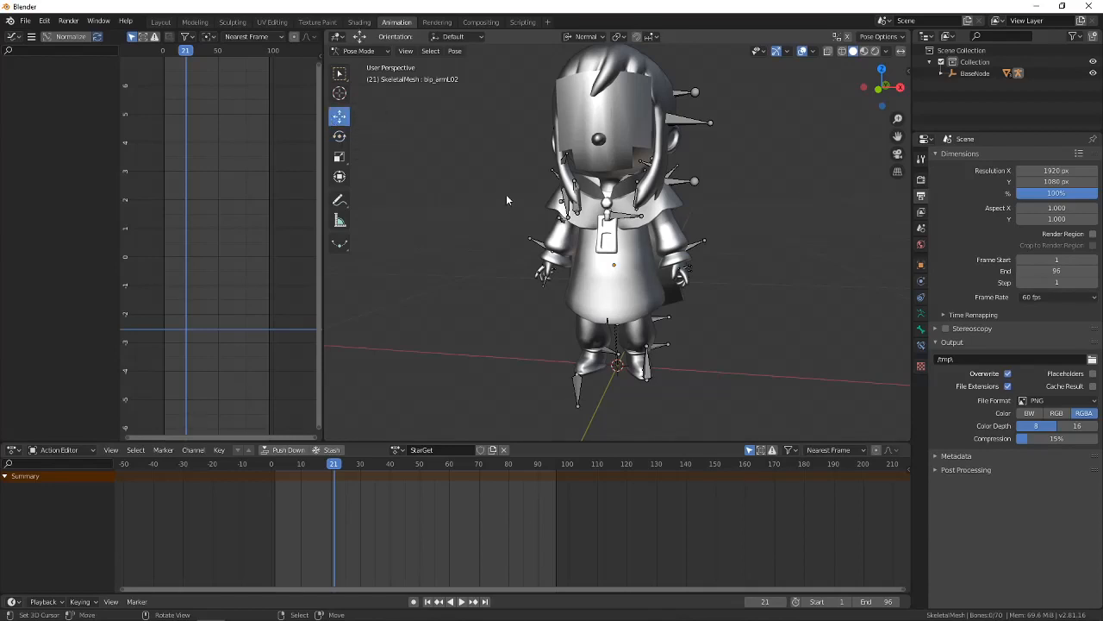
middle_click_drag(506, 194, 535, 197)
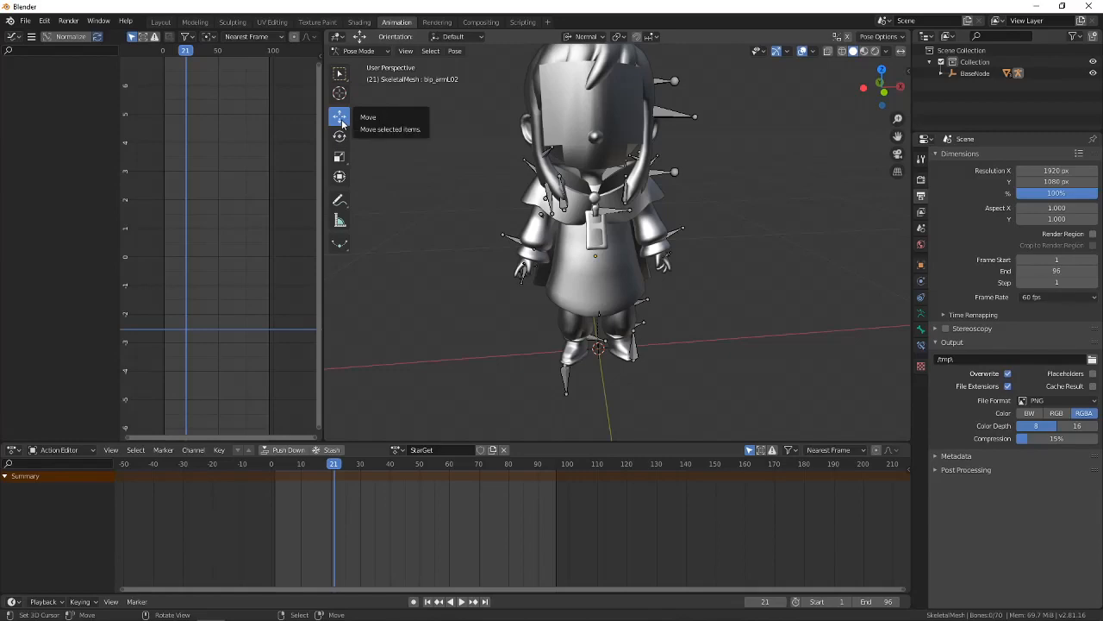
scroll(601, 233, "up", 8)
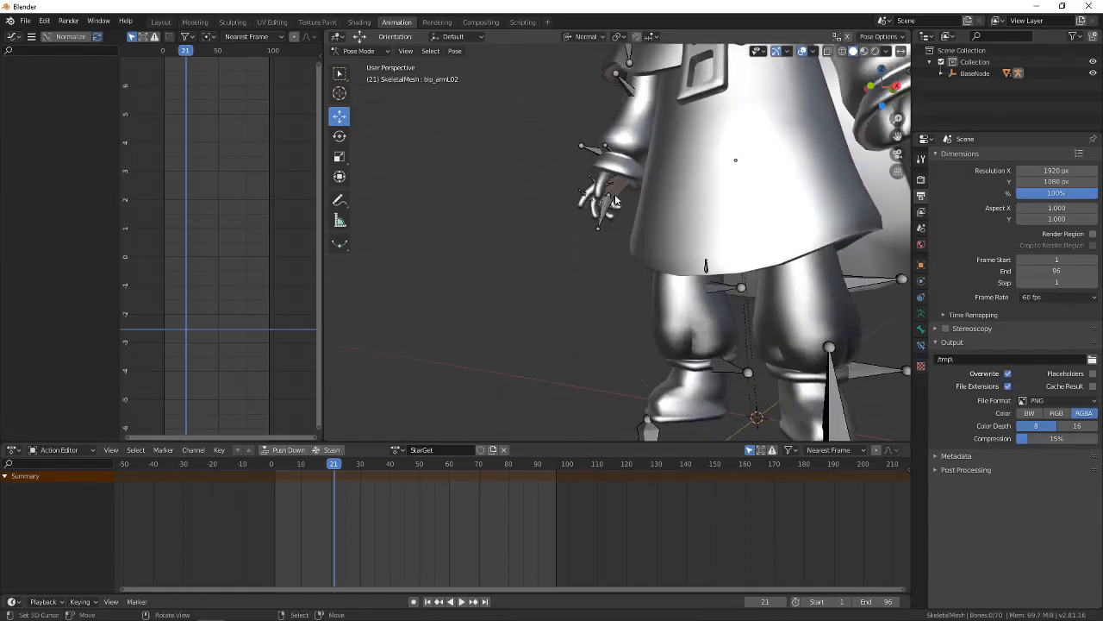
left_click(662, 224)
middle_click_drag(662, 225, 673, 217)
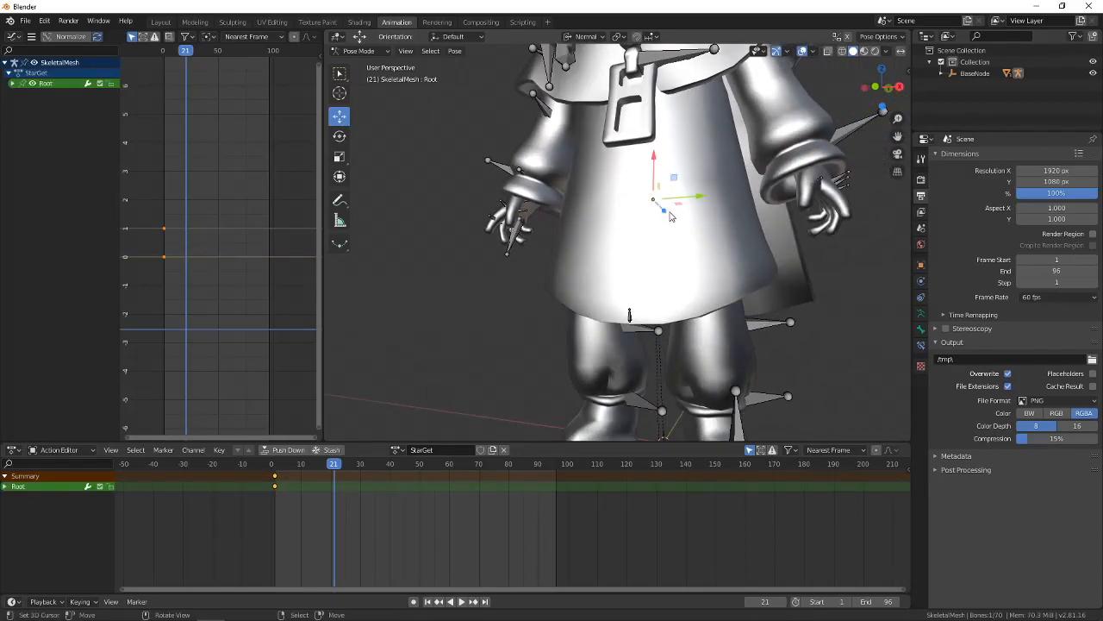
scroll(655, 164, "down", 2)
left_click_drag(647, 179, 642, 217)
right_click(642, 217)
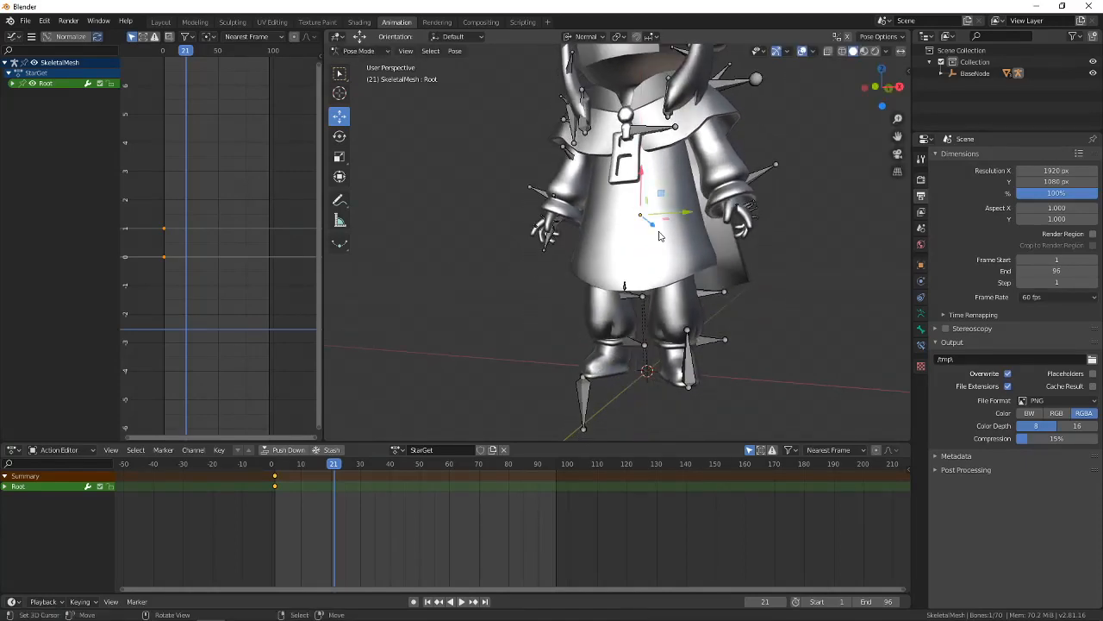
Examine Hat Kid's standing pose and bones at frame 21 from the front, the sides and close up.
middle_click_drag(687, 250, 709, 237)
scroll(703, 254, "down", 3)
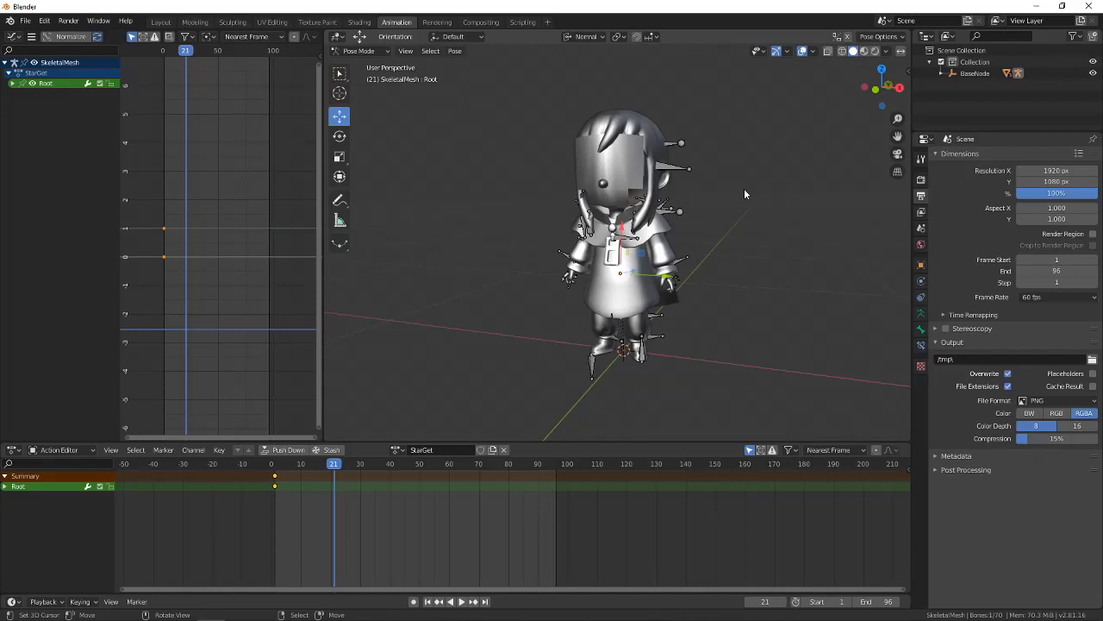
mouse_move(744, 188)
middle_mouse_down()
mouse_move(714, 231)
mouse_move(704, 224)
mouse_move(736, 229)
mouse_move(708, 243)
mouse_move(759, 207)
mouse_move(742, 196)
middle_mouse_up()
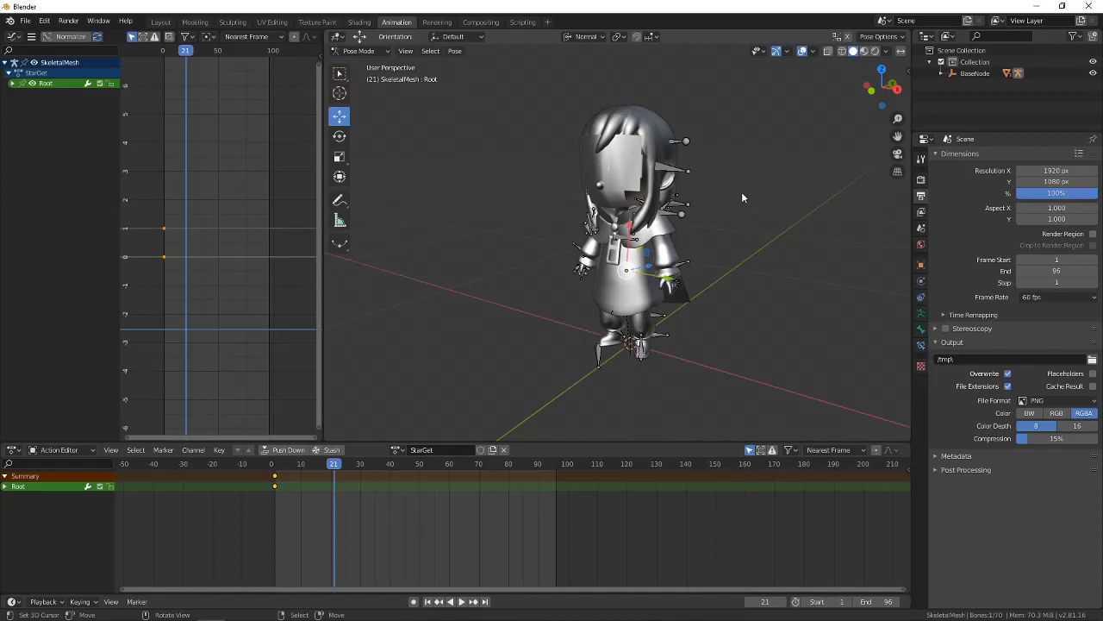
middle_click_drag(741, 191, 729, 252)
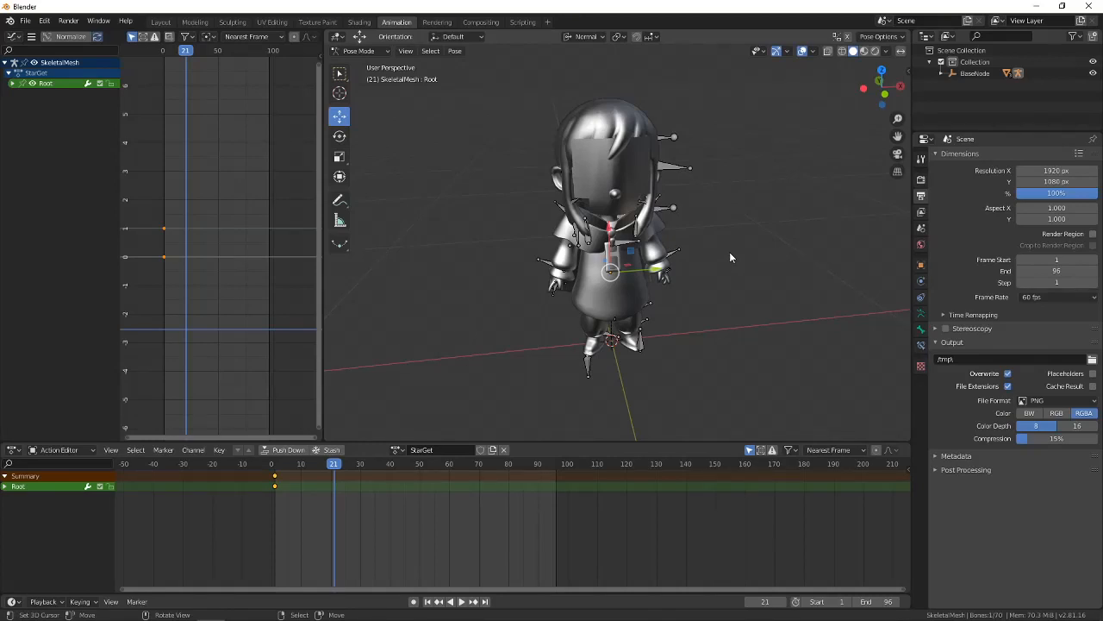
middle_click_drag(729, 252, 858, 110)
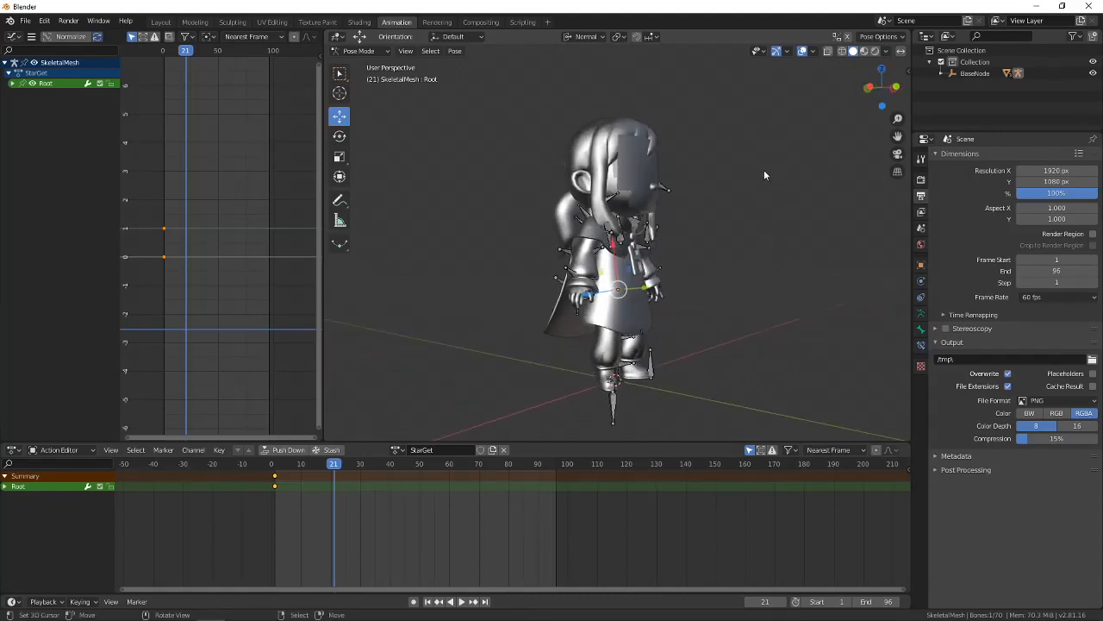
middle_click_drag(763, 172, 834, 67)
scroll(677, 185, "up", 6)
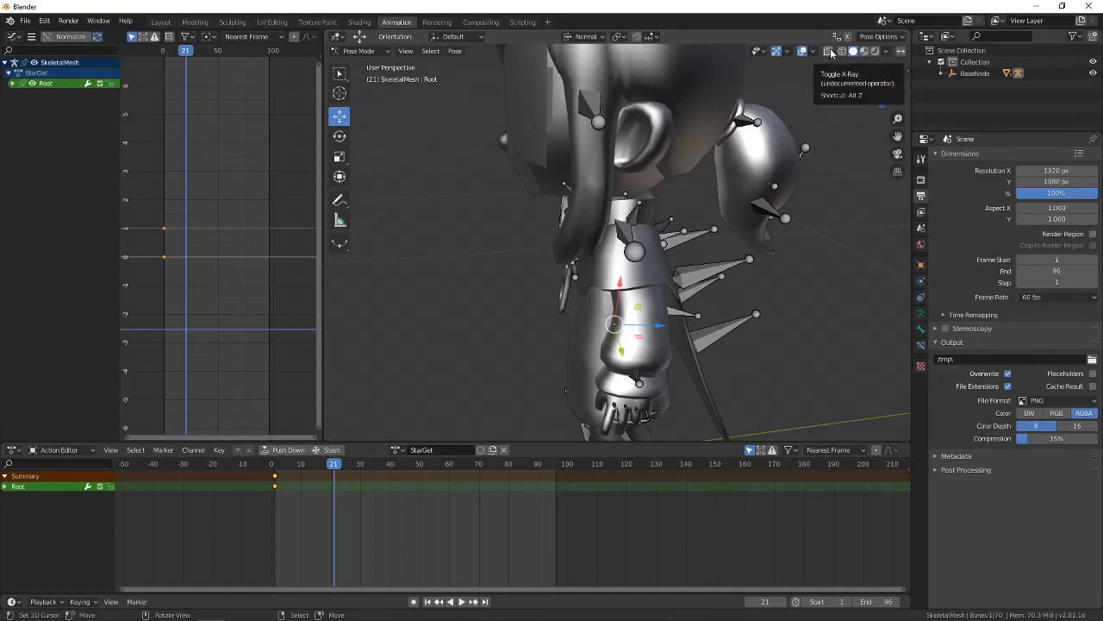
middle_click_drag(832, 54, 746, 218)
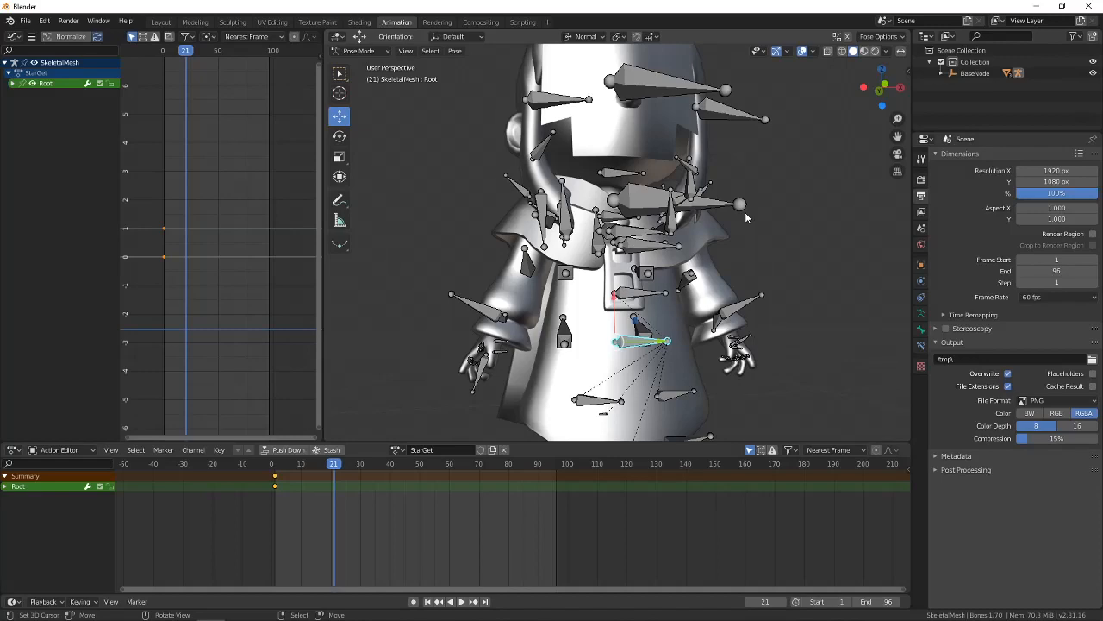
scroll(717, 208, "down", 3)
middle_click_drag(718, 208, 672, 224)
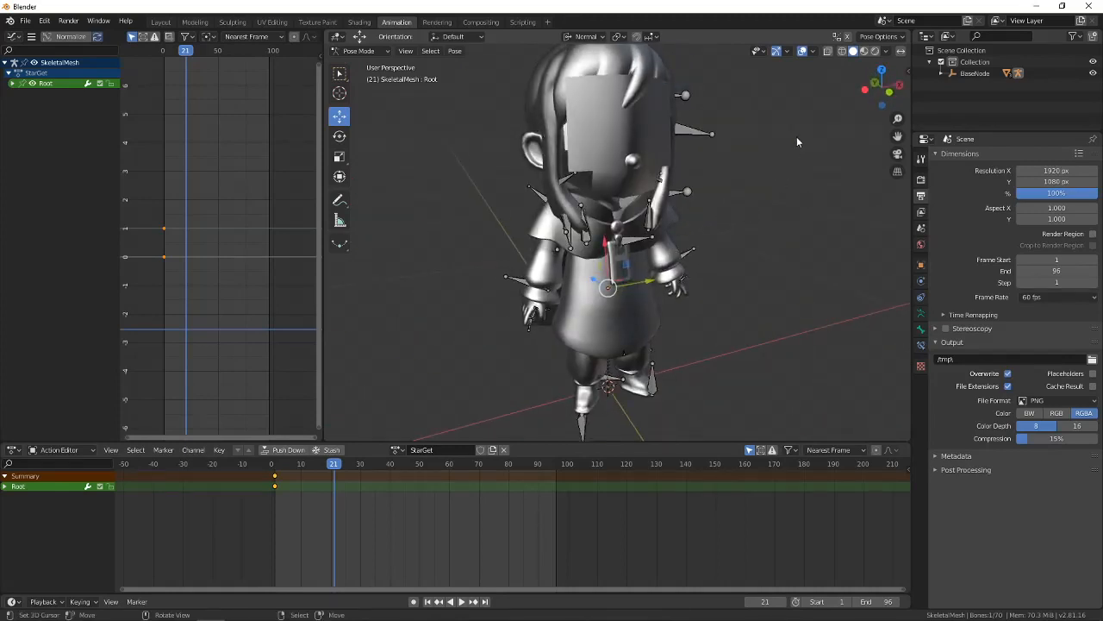
middle_click_drag(797, 138, 766, 149)
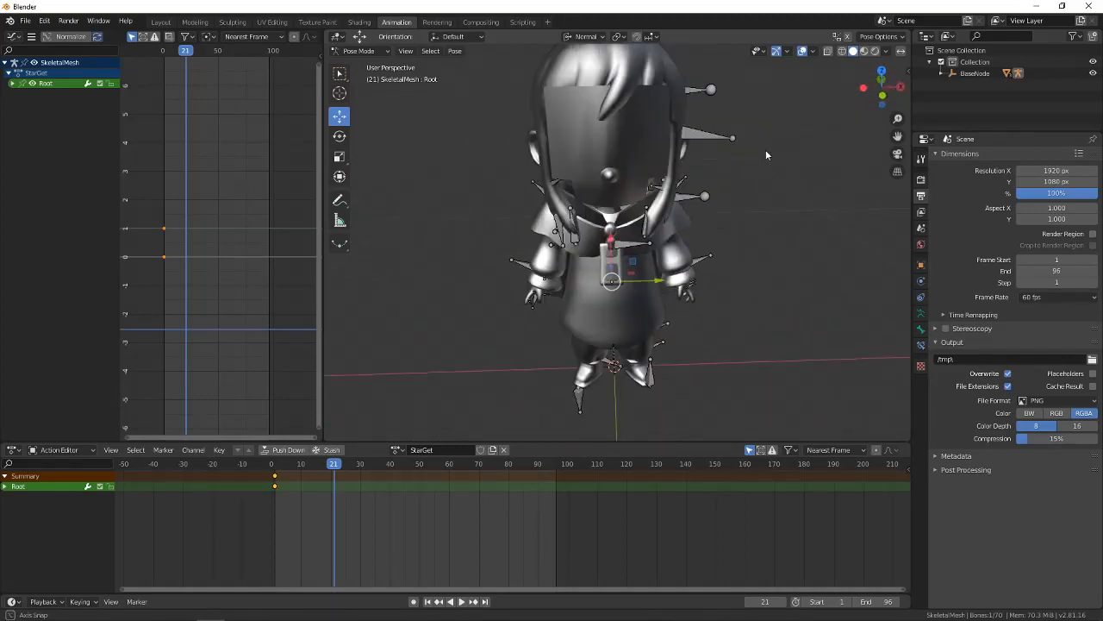
Toggle X-ray on and off to compare how the bones show through the mesh, leaving it off.
left_click(830, 52)
left_click(831, 50)
left_click(831, 50)
left_click(831, 49)
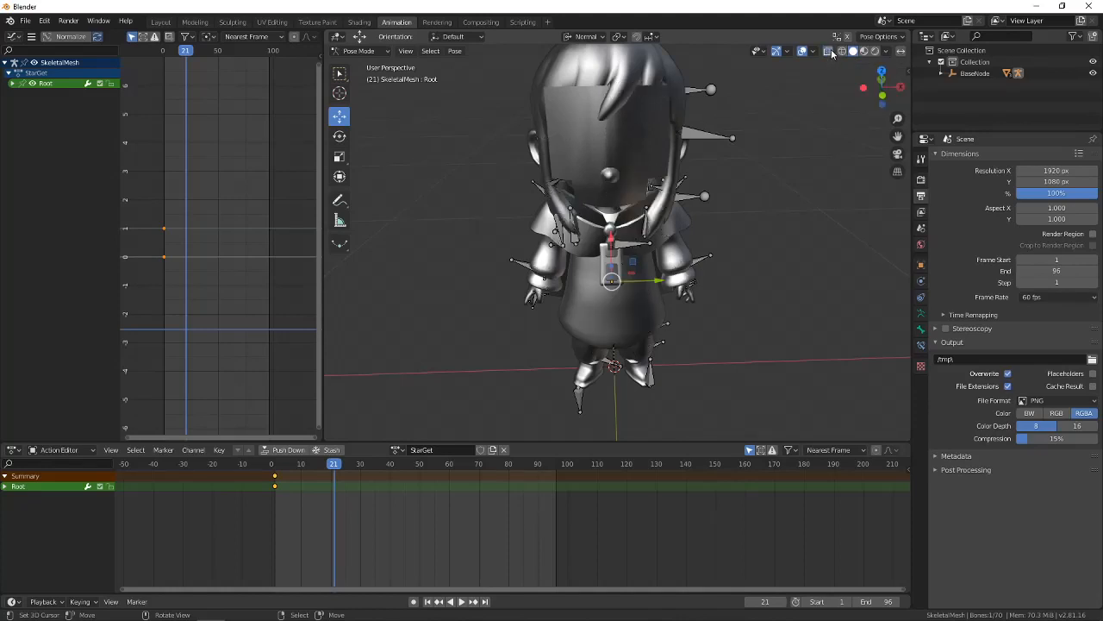
Select bip_neck, check Mario's pose in the herewego1 reference clip, and return to Blender.
middle_click_drag(703, 190, 619, 182)
right_click(686, 199)
middle_click_drag(610, 297, 720, 217)
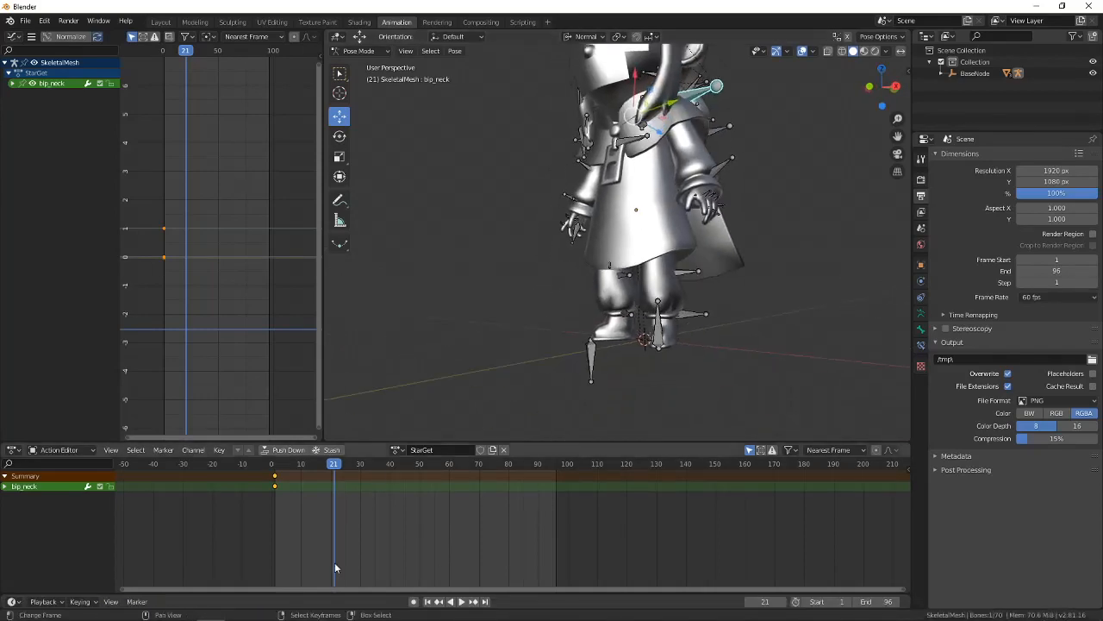
left_click(270, 608)
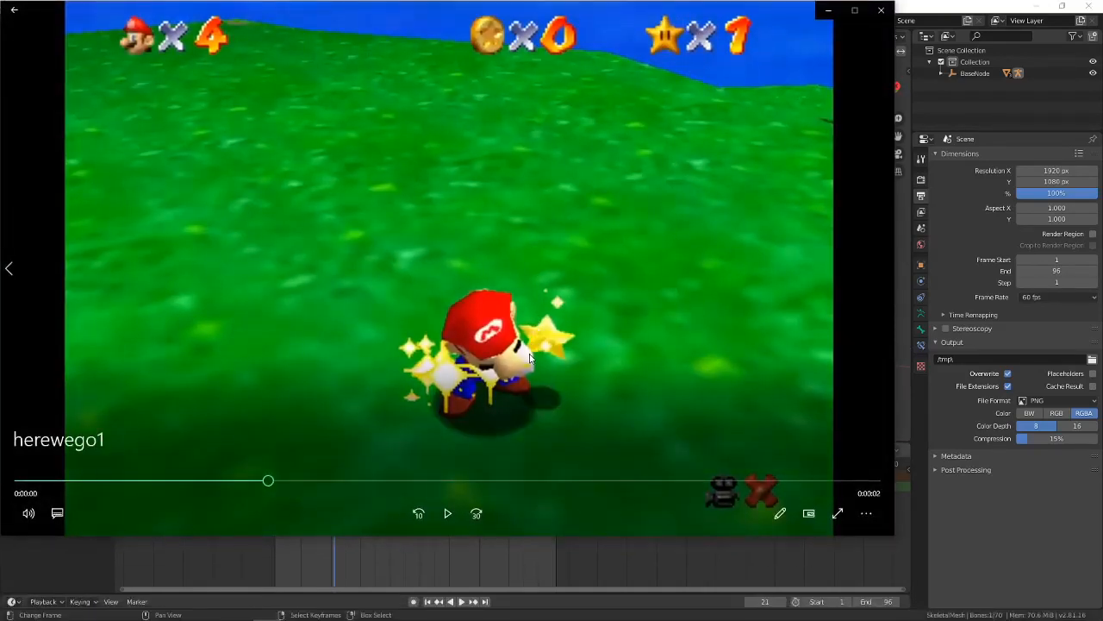
left_click(936, 3)
Select the right upper-leg bone bip_legR01, activate the Rotate tool, and look over the transform orientation options.
middle_click_drag(611, 195, 607, 285)
scroll(671, 238, "up", 1)
middle_click_drag(607, 285, 617, 169, "shift")
scroll(623, 197, "up", 4)
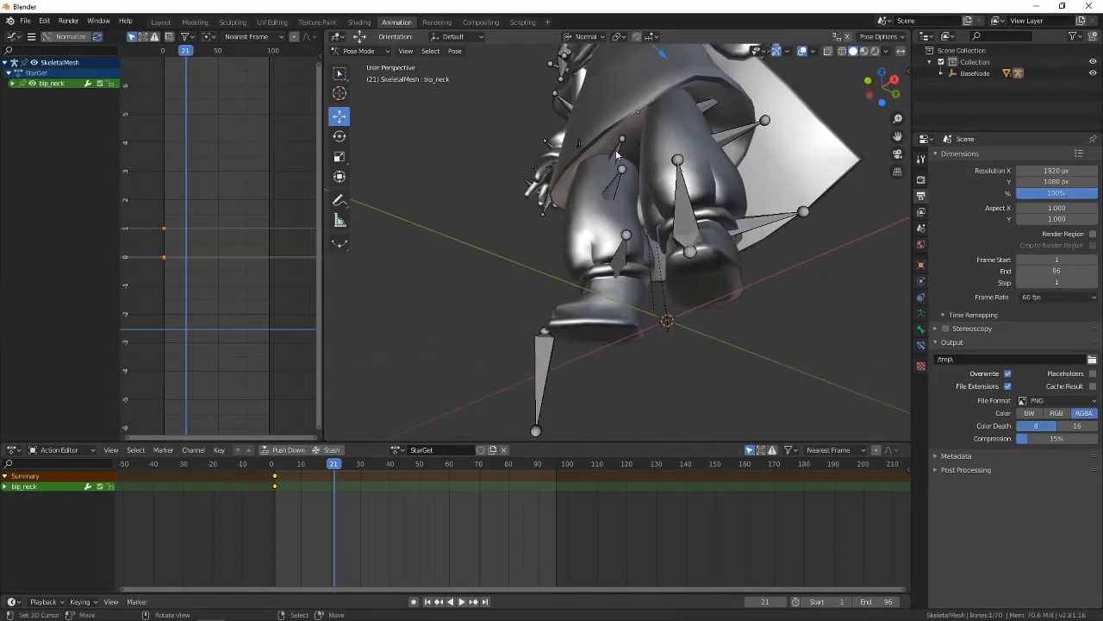
left_click(617, 164)
left_click(339, 135)
middle_click_drag(698, 205, 702, 241)
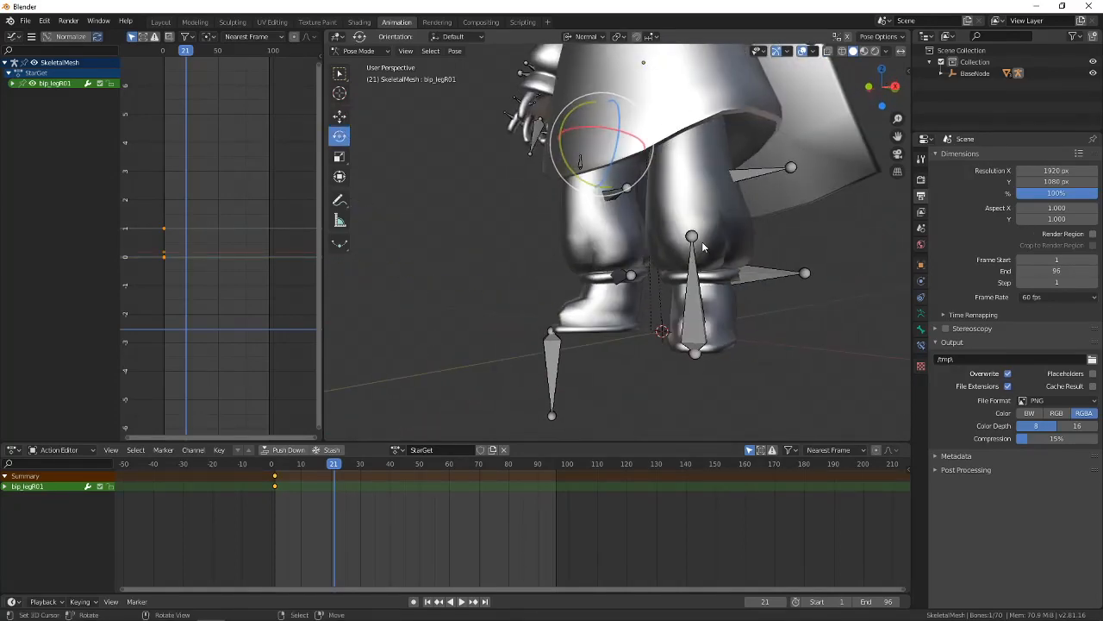
left_click(583, 38)
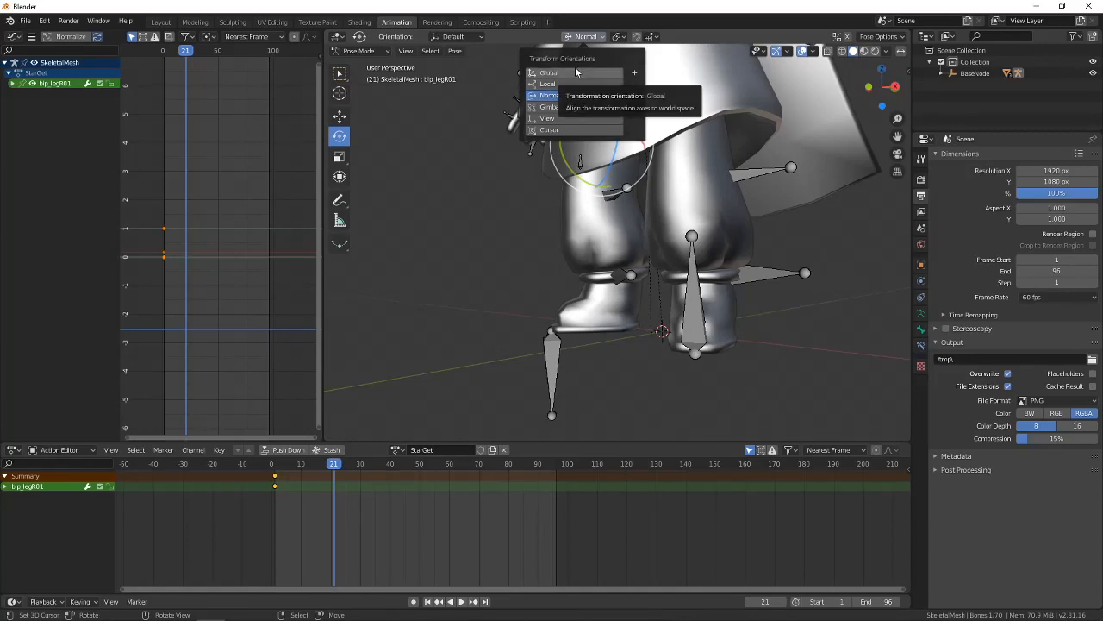
middle_click_drag(703, 146, 693, 213)
Select the lower-spine bone bip_spine01 and try rotating it at frame 21.
left_click(655, 205)
scroll(657, 237, "up", 4)
scroll(692, 113, "down", 12)
left_click(687, 255)
scroll(681, 217, "up", 7)
left_click(730, 189)
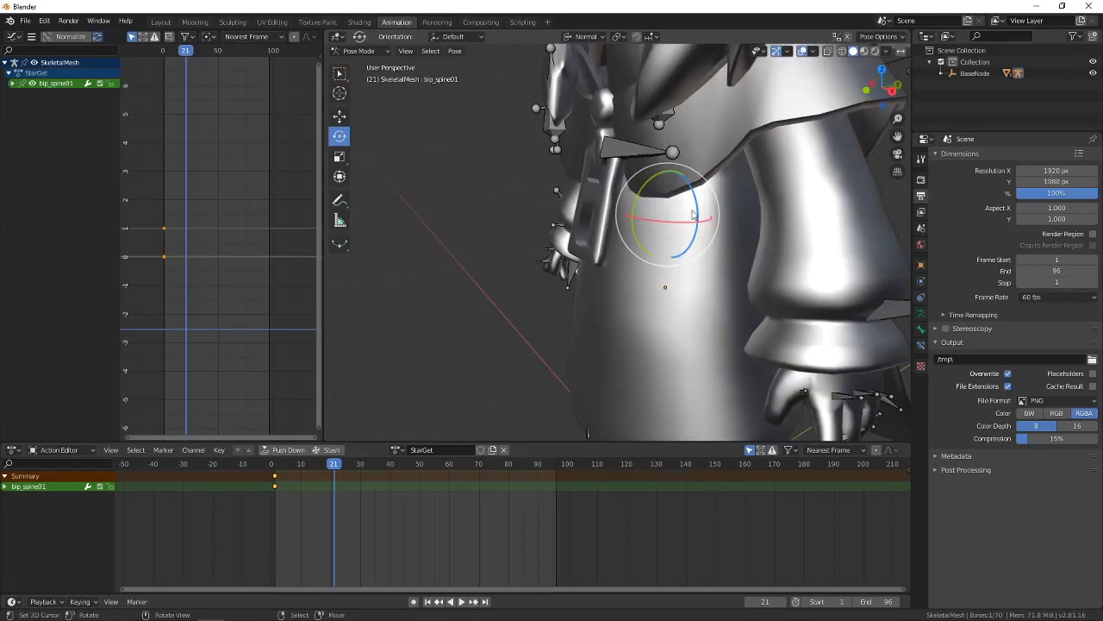
left_click_drag(692, 214, 636, 185)
left_click_drag(584, 224, 604, 164)
Inspect the bones under the dress, selecting bip_legR01 and the Root bone in turn.
middle_click_drag(653, 242, 723, 302)
middle_click_drag(679, 307, 645, 151, "shift")
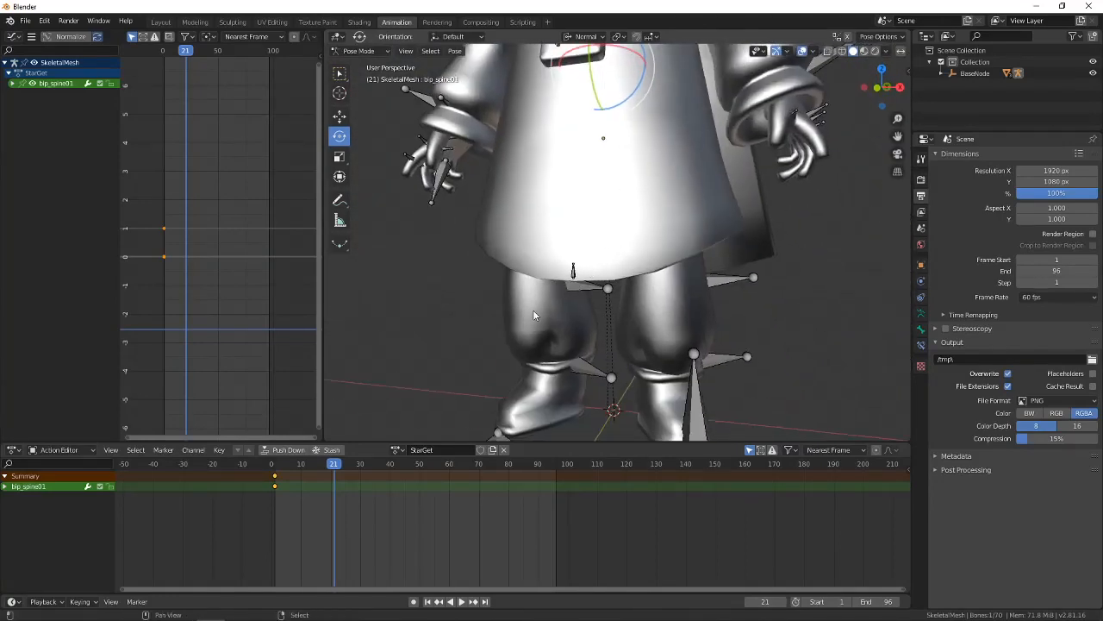
middle_click_drag(532, 309, 628, 213)
left_click(618, 209)
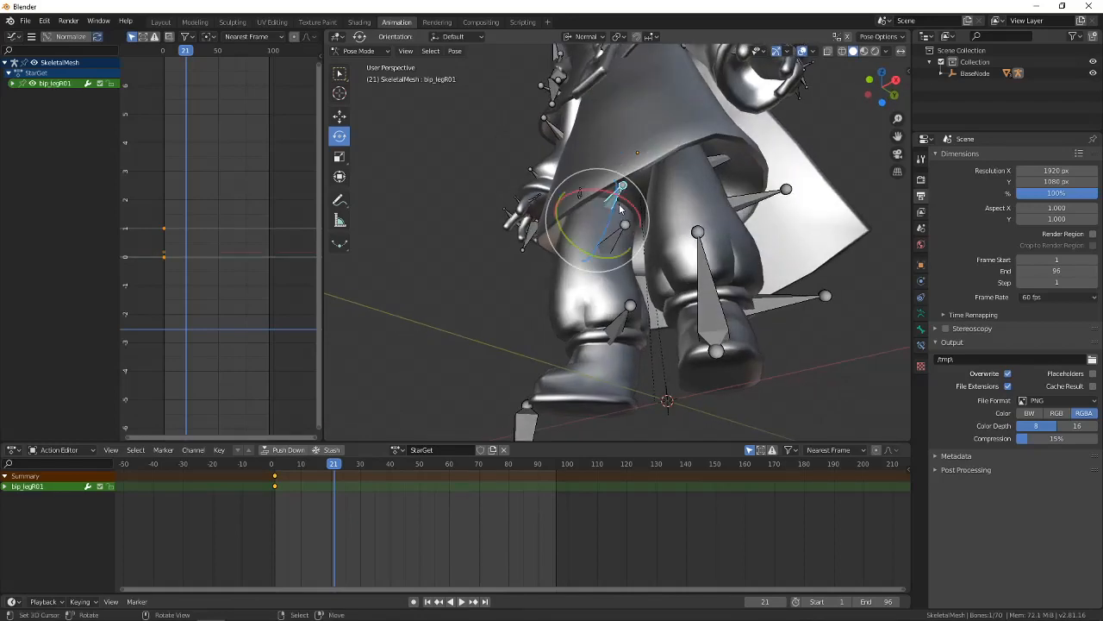
right_click(581, 191)
middle_click_drag(729, 162, 662, 280)
middle_click_drag(692, 219, 657, 216)
scroll(657, 216, "up", 5)
right_click(678, 131)
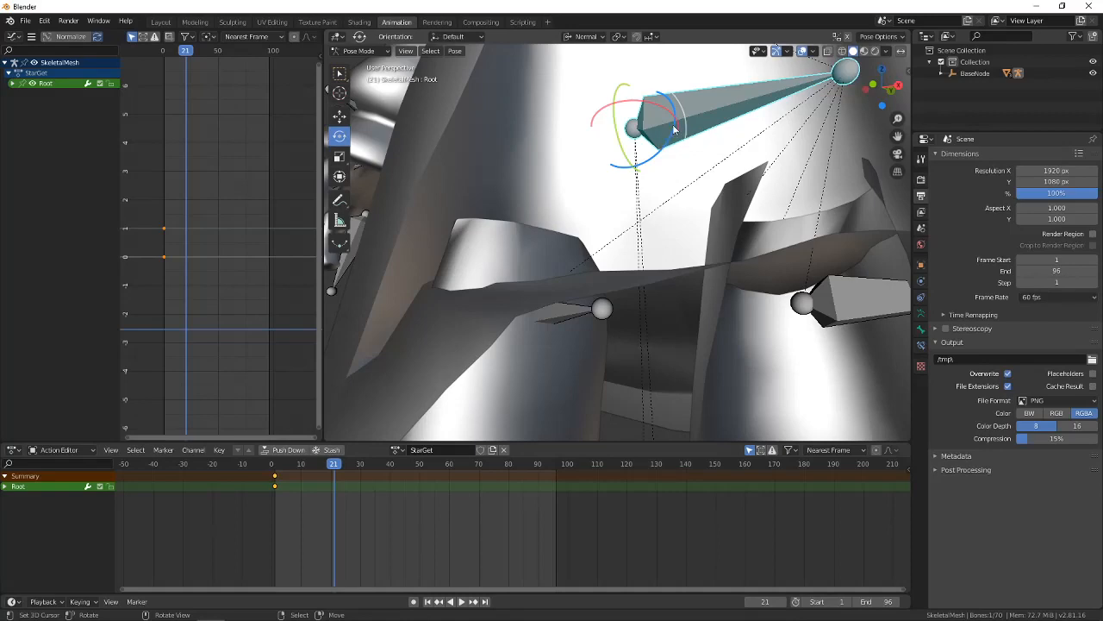
Examine the bones around the dress hem and underneath it, selecting bip_skirtFront01 and the Root bone among others.
scroll(675, 130, "down", 5)
scroll(541, 363, "down", 1)
right_click(559, 352)
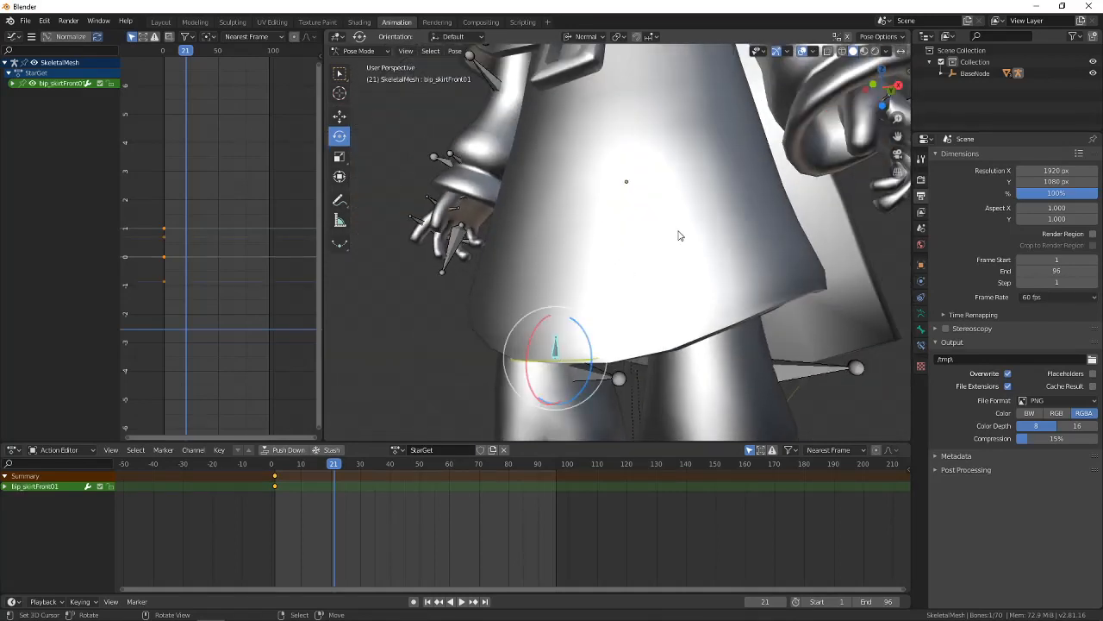
middle_click_drag(678, 235, 643, 216)
scroll(758, 280, "down", 2)
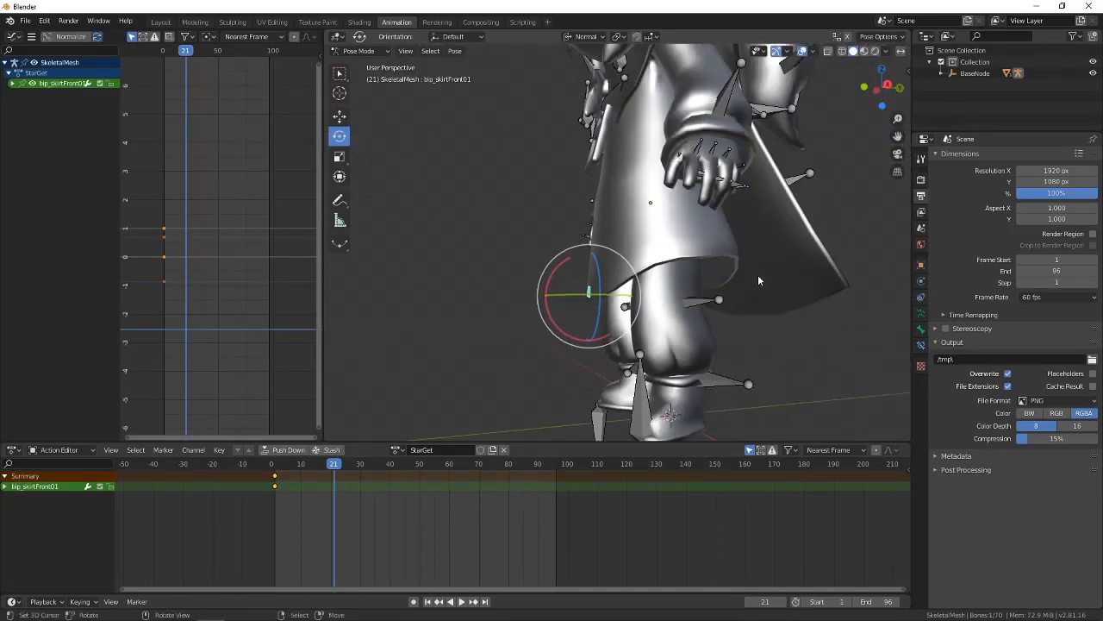
middle_click_drag(759, 281, 620, 284)
right_click(744, 279)
scroll(557, 323, "up", 4)
middle_click_drag(557, 324, 579, 345)
right_click(652, 208)
right_click(611, 194)
right_click(620, 275)
scroll(649, 256, "down", 5)
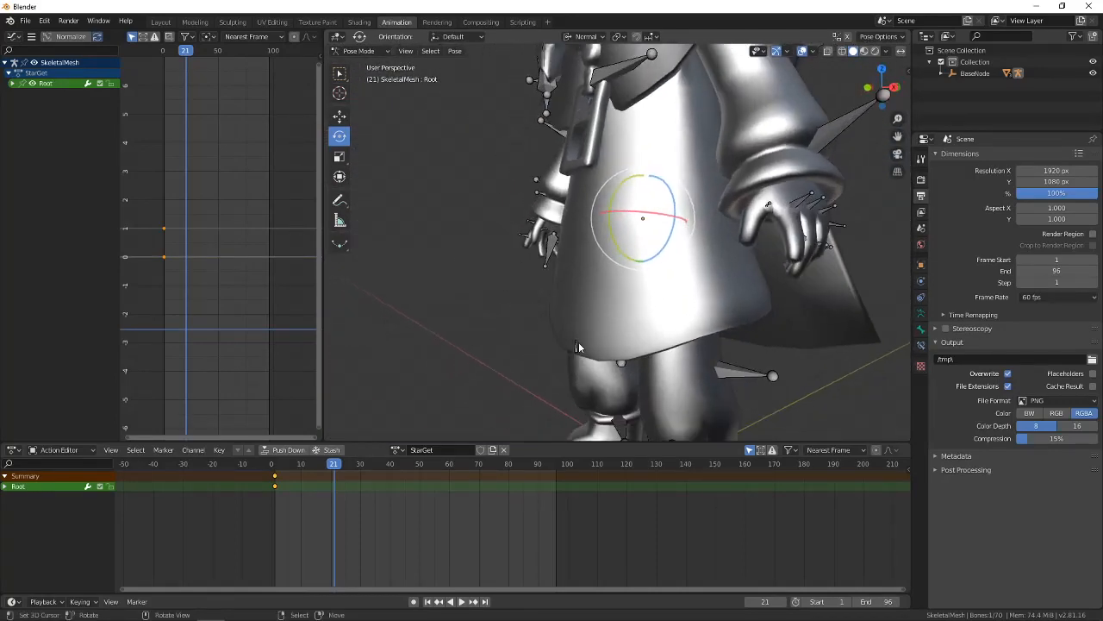
Select the front skirt bone bip_skirtFront01 and try rotating it about its own pivot at frame 21.
right_click(578, 344)
middle_click_drag(643, 313, 607, 322)
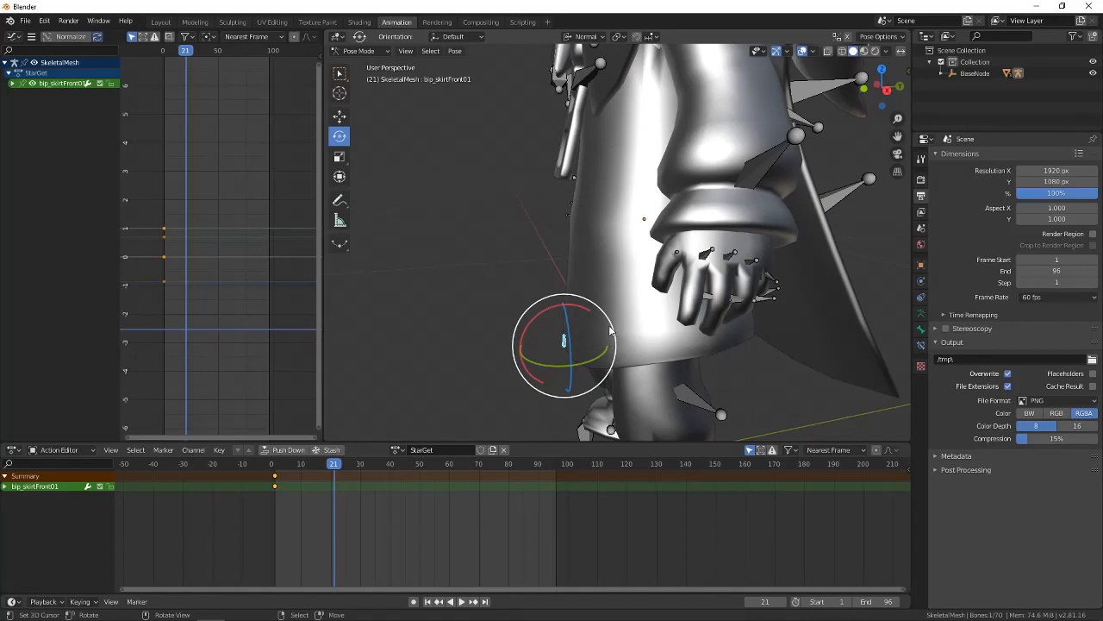
middle_click_drag(675, 296, 697, 274)
middle_click_drag(603, 272, 606, 319)
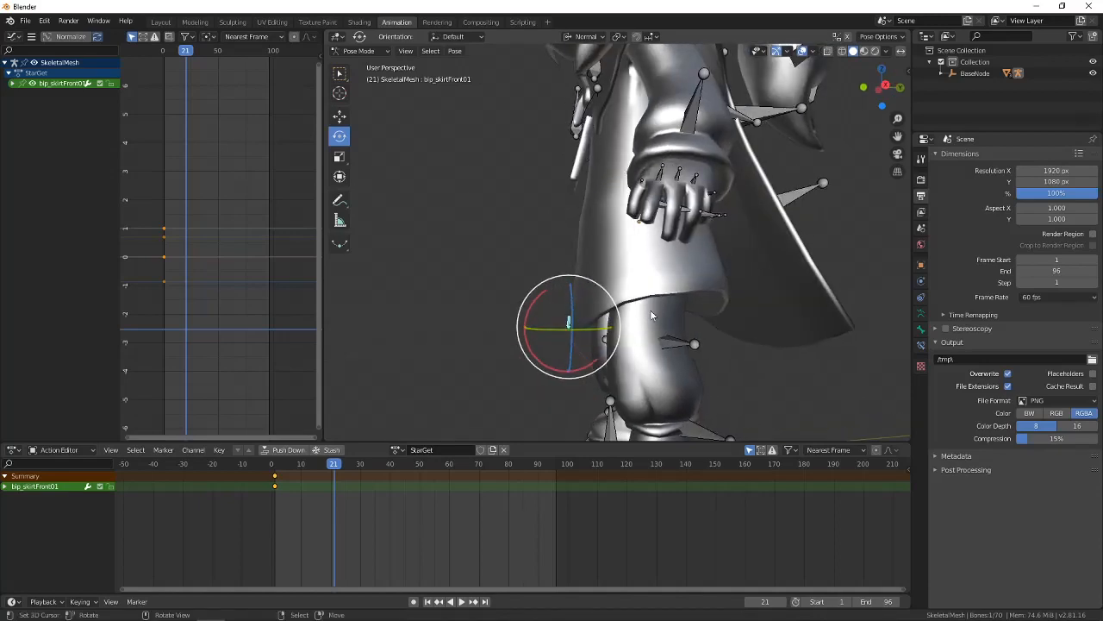
middle_click_drag(674, 304, 652, 273)
middle_click_drag(731, 304, 560, 296)
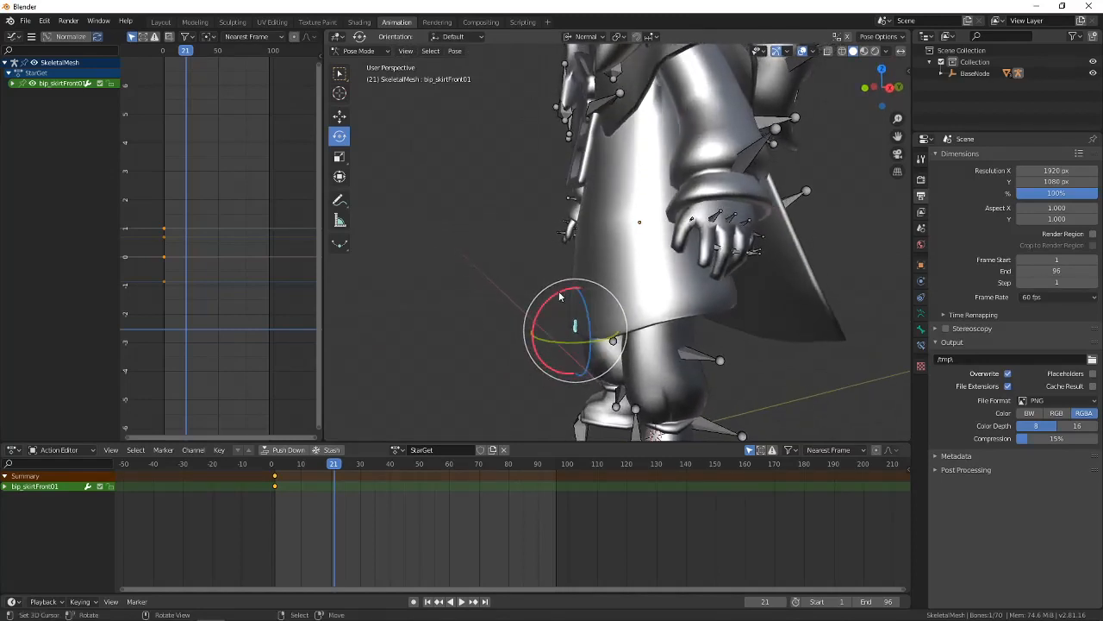
left_click_drag(559, 297, 526, 263)
Select the Root bone under the dress and snap the 3D cursor to it.
middle_click_drag(526, 264, 626, 218)
left_click(601, 199)
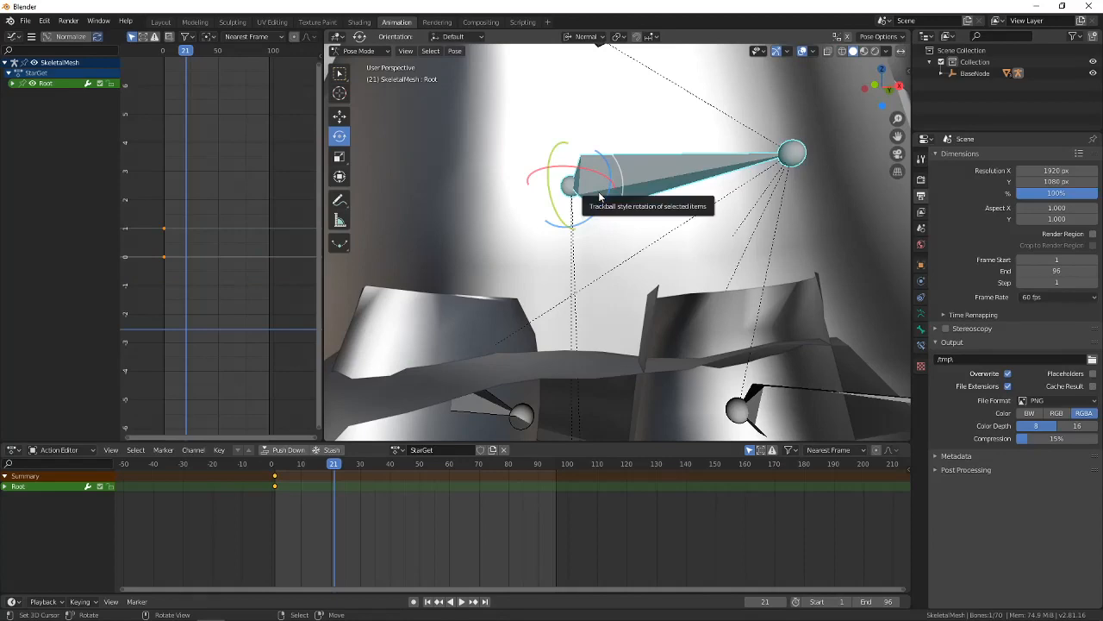
key("shift+s")
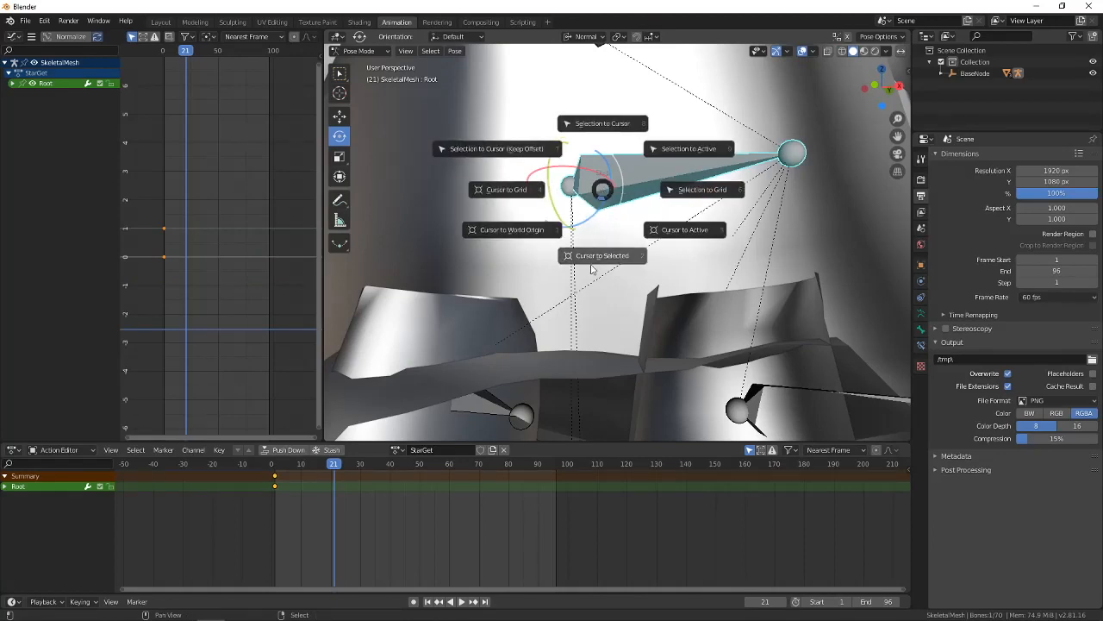
left_click(591, 269)
Select bip_skirtFront01 again and set the transform pivot point to 3D Cursor.
scroll(634, 247, "down", 5)
middle_click_drag(640, 242, 605, 266)
scroll(638, 290, "down", 3)
right_click(585, 308)
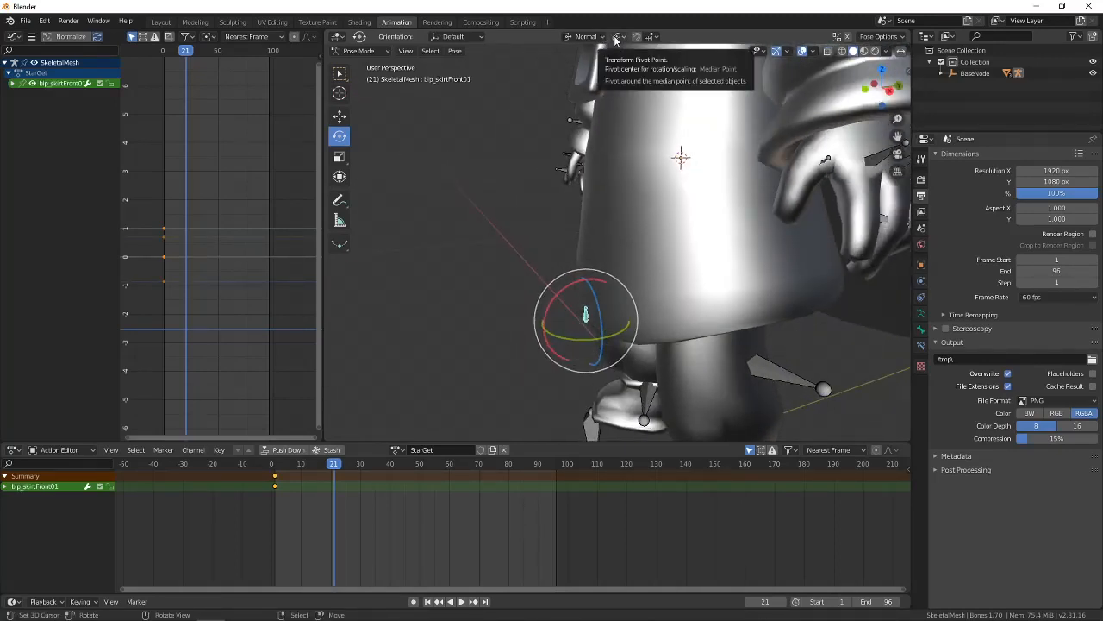
left_click(616, 38)
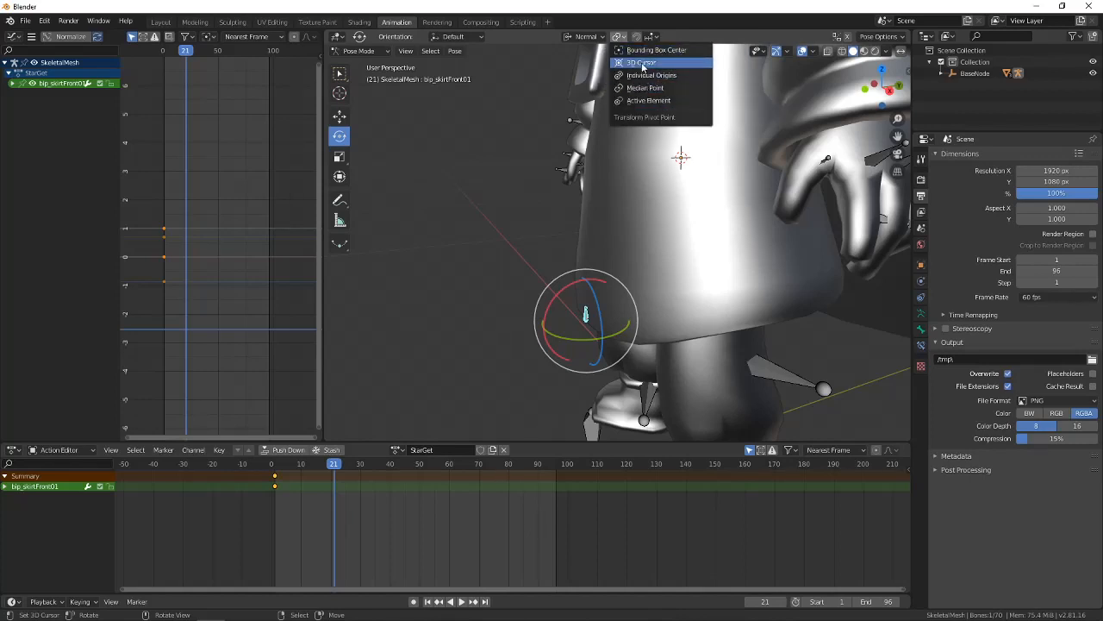
left_click(642, 66)
middle_click_drag(722, 110, 612, 208)
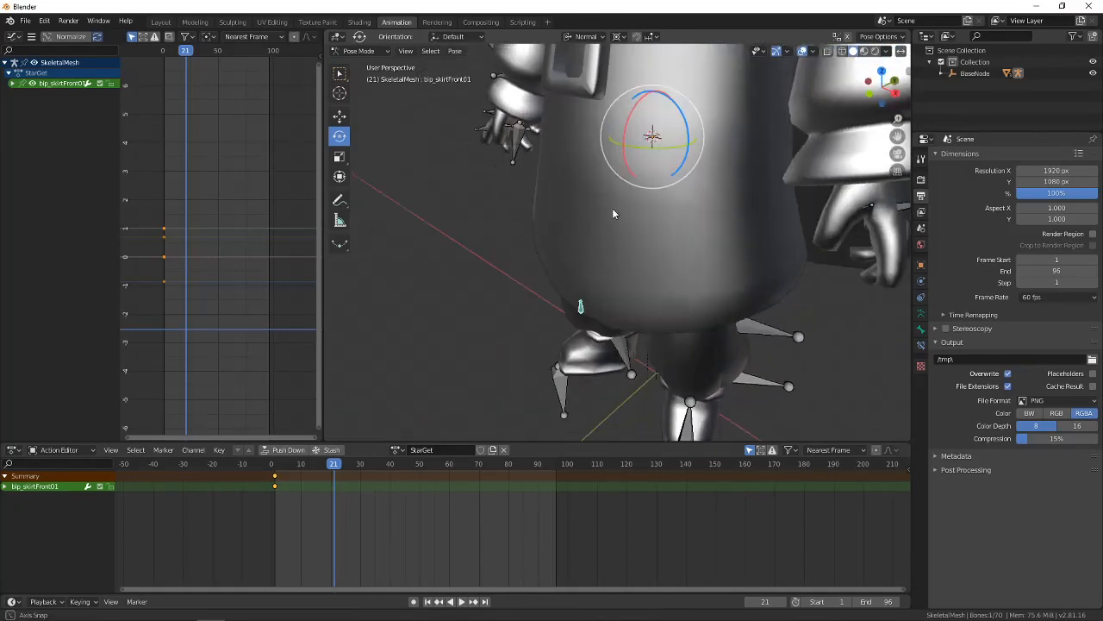
middle_click_drag(661, 156, 647, 175, "shift")
scroll(641, 186, "up", 5)
scroll(596, 293, "up", 1)
scroll(614, 287, "down", 8)
left_click(618, 37)
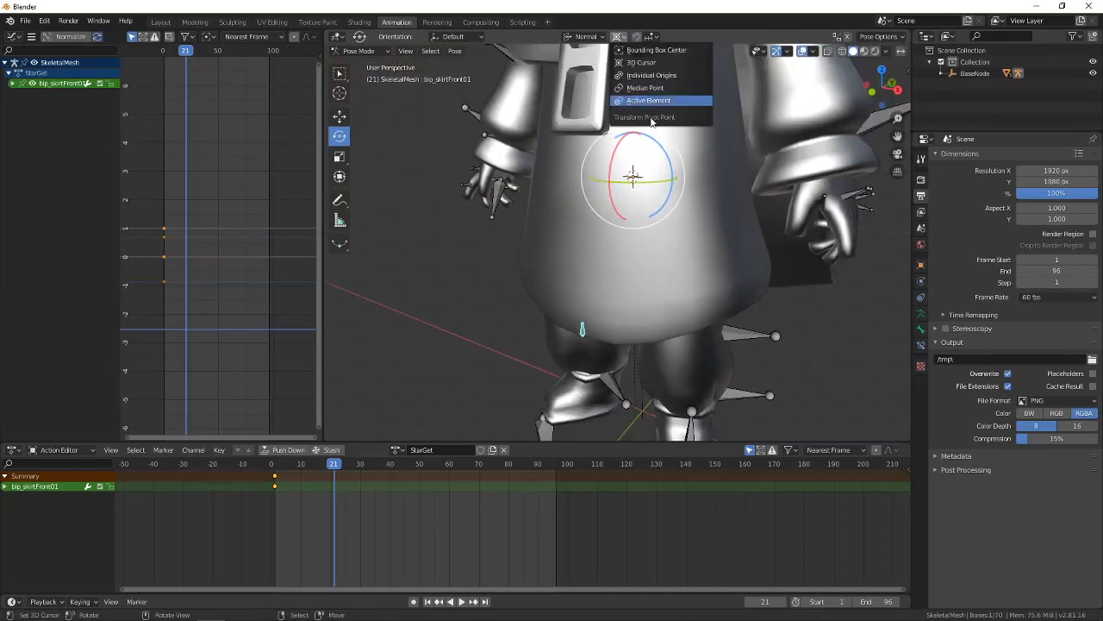
left_click(642, 68)
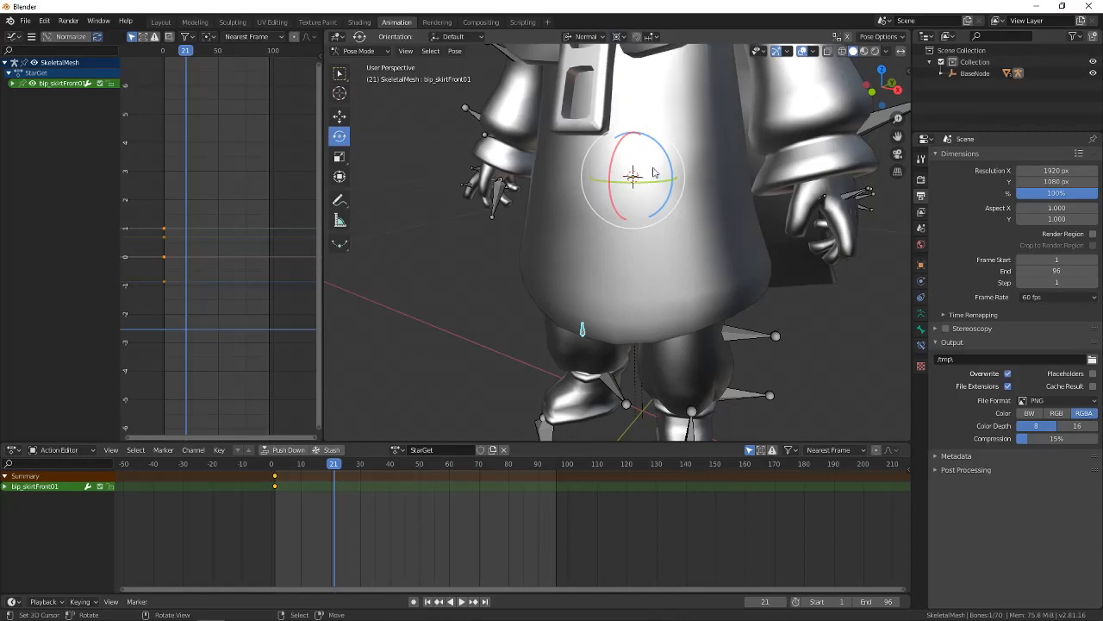
Try swinging bip_skirtFront01 outward around the 3D cursor, and undo the rotation.
scroll(592, 284, "up", 6)
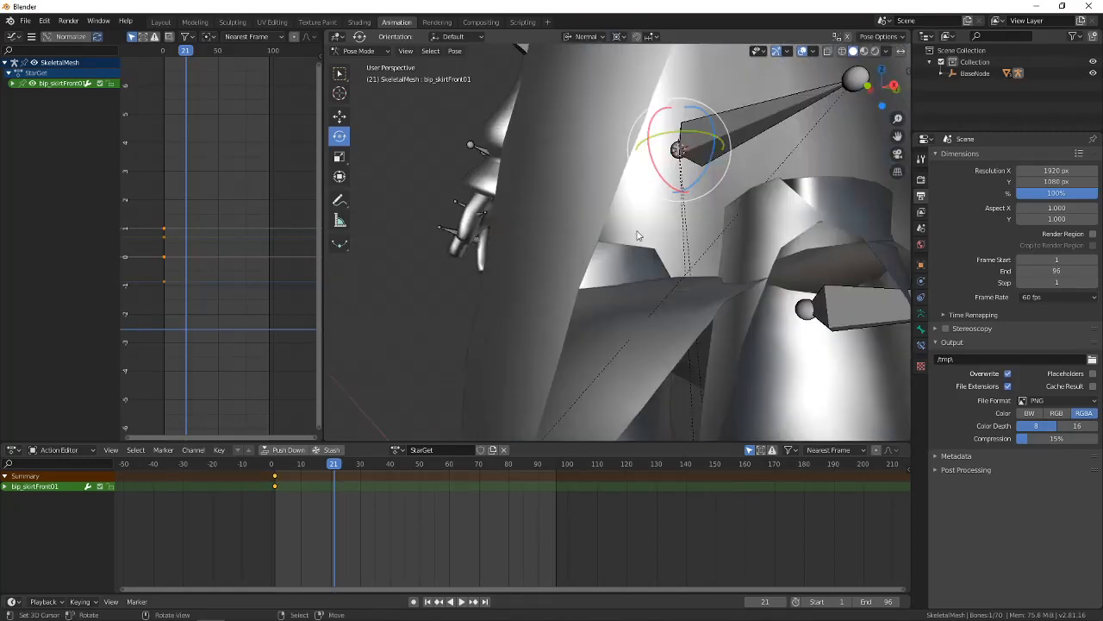
scroll(562, 347, "down", 3)
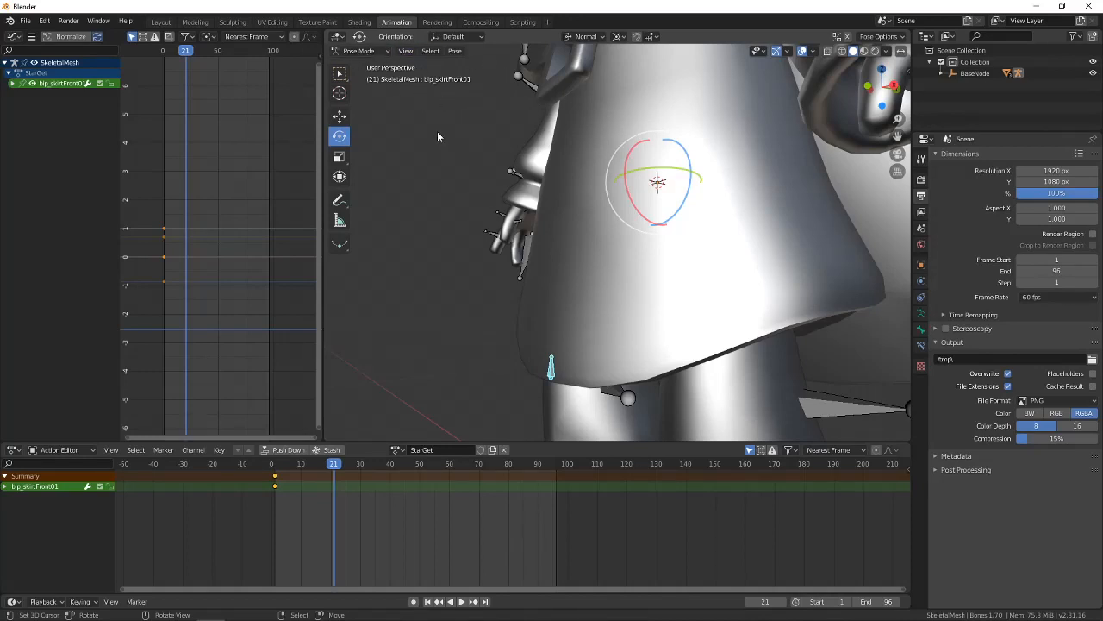
middle_click_drag(437, 136, 500, 313)
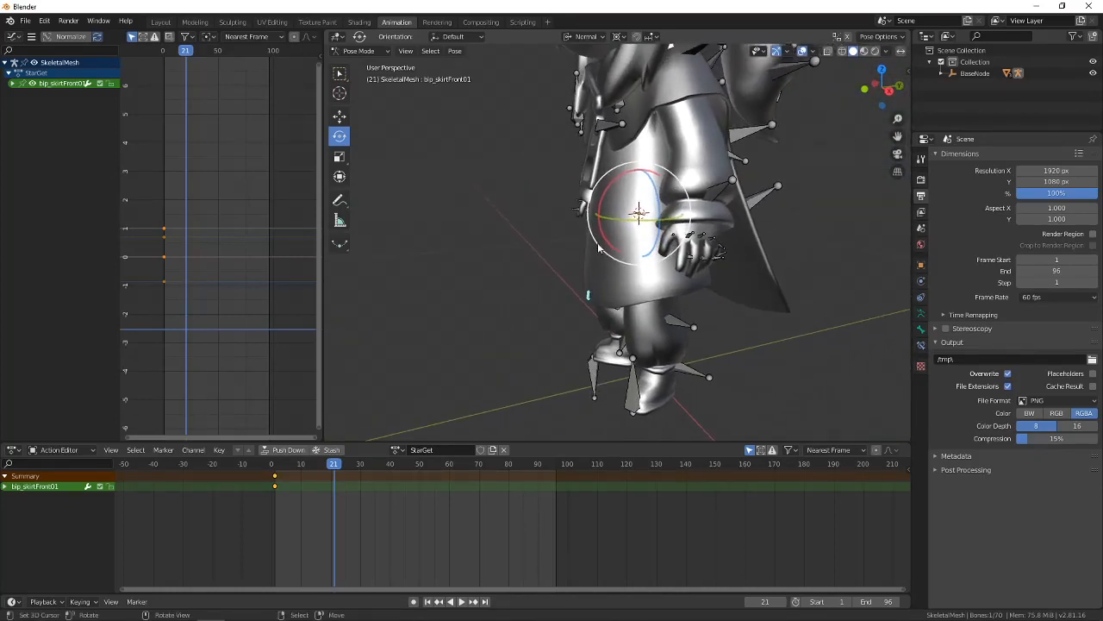
left_click_drag(599, 249, 636, 212)
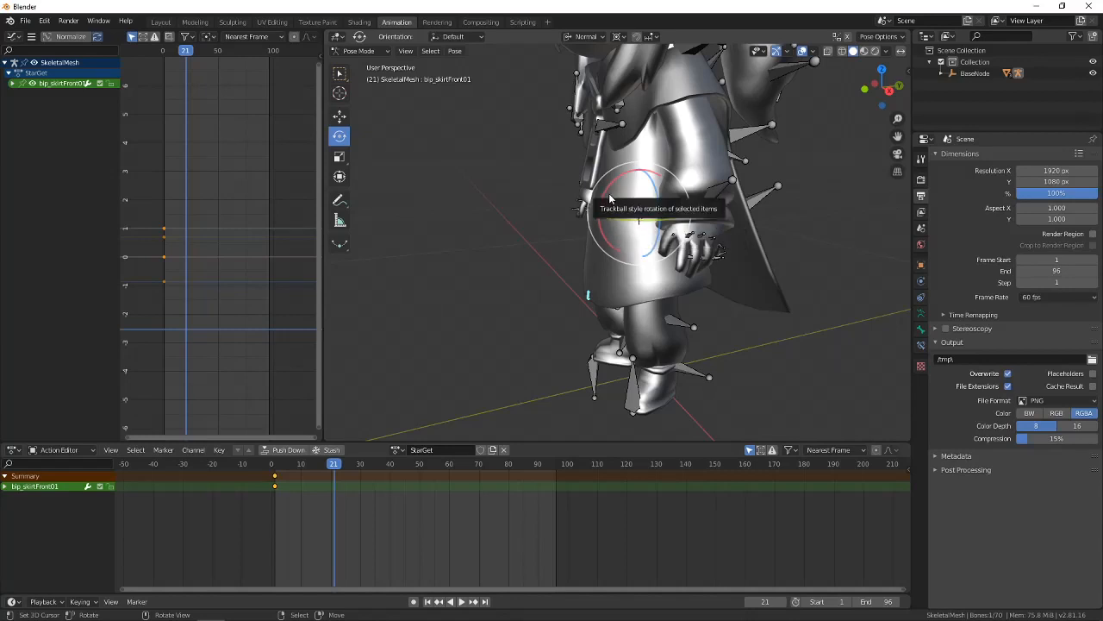
scroll(623, 203, "up", 2)
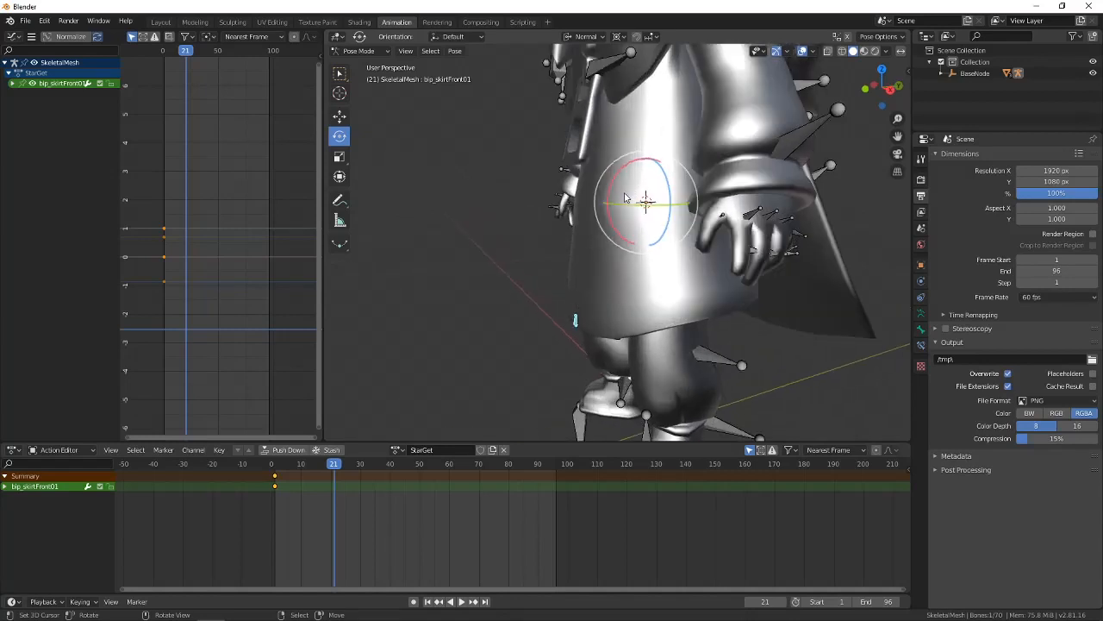
left_click_drag(622, 193, 604, 209)
middle_click_drag(604, 209, 609, 250)
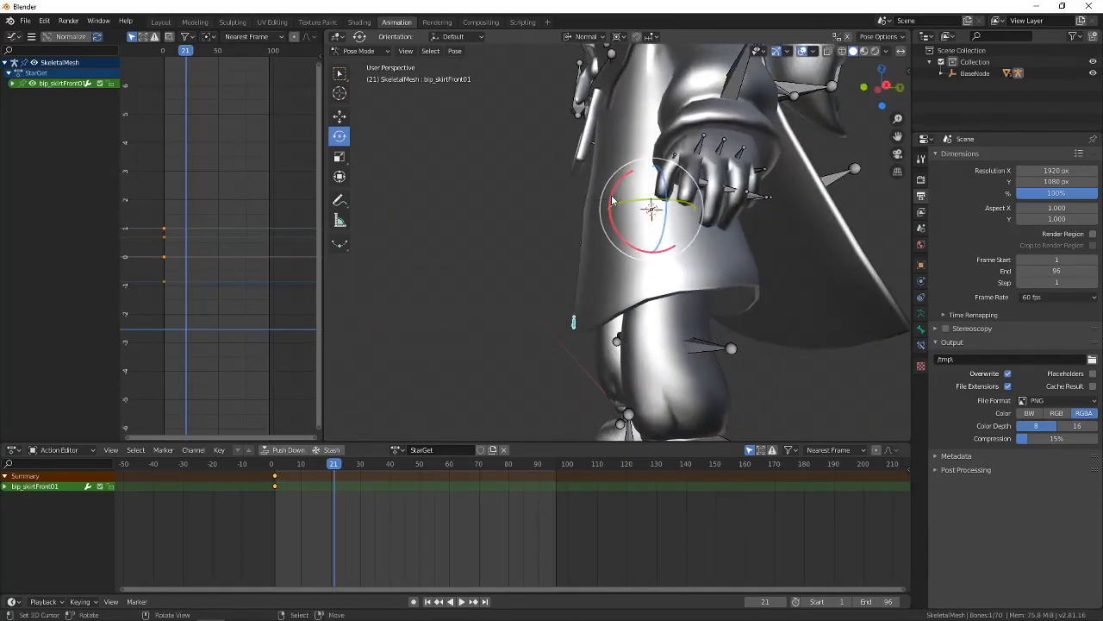
left_click_drag(612, 199, 560, 223)
middle_click_drag(560, 222, 532, 266)
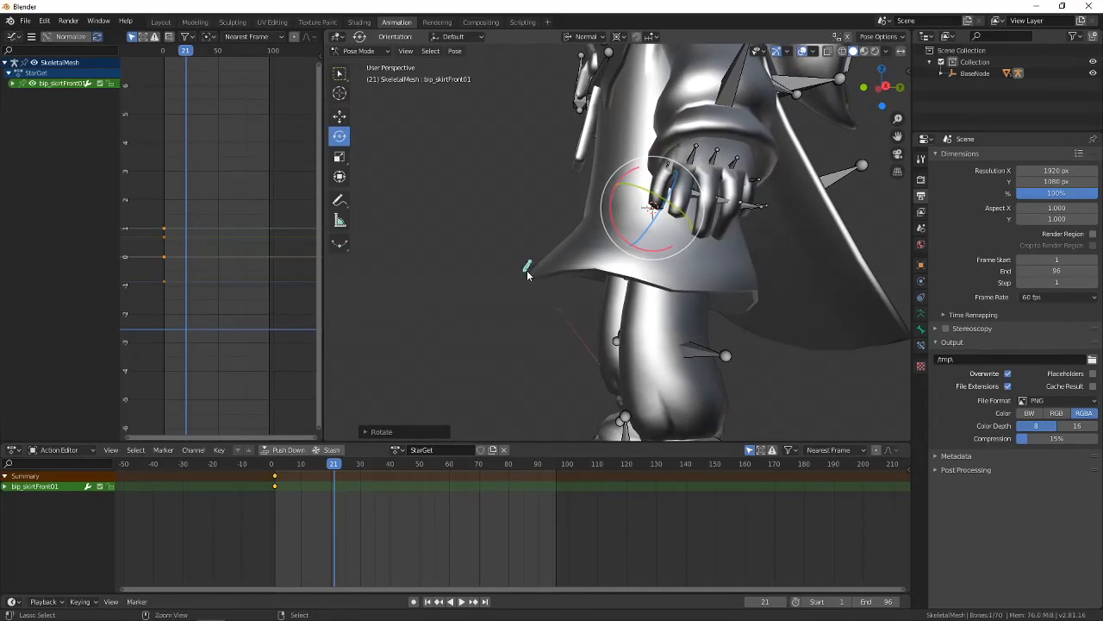
key("ctrl+z")
Try rotating bip_skirtFront01 around the 3D cursor again from the side and front, cancelling each attempt.
mouse_move(617, 191)
left_mouse_down()
mouse_move(623, 152)
mouse_move(634, 183)
mouse_move(648, 184)
mouse_move(634, 166)
mouse_move(613, 212)
left_mouse_up()
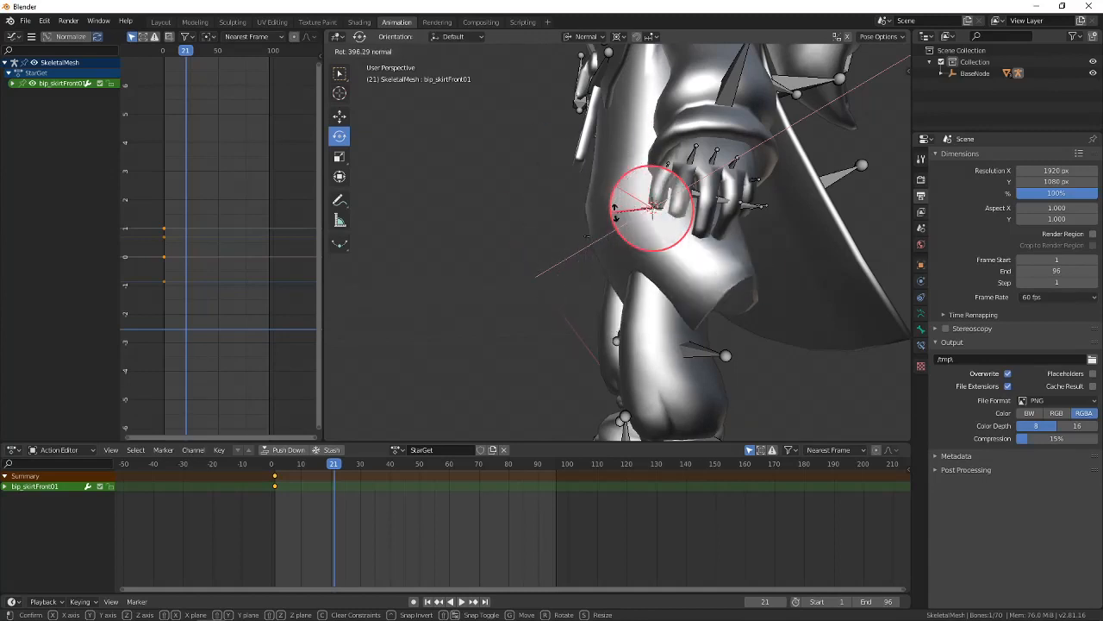
right_click(608, 217)
middle_click_drag(560, 246, 607, 272)
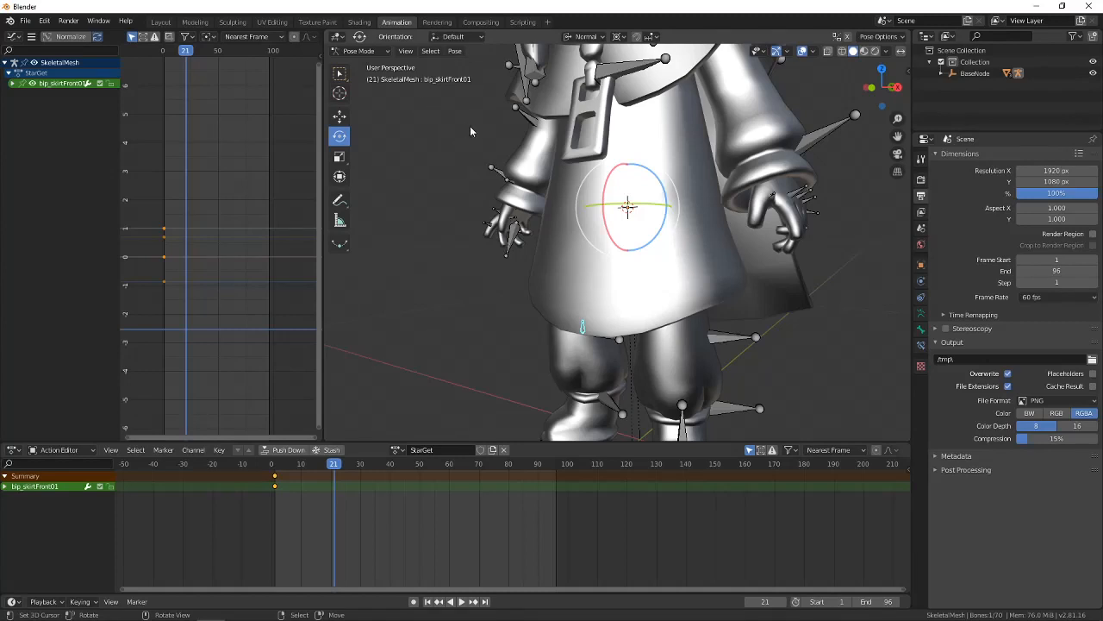
middle_click_drag(470, 126, 566, 240)
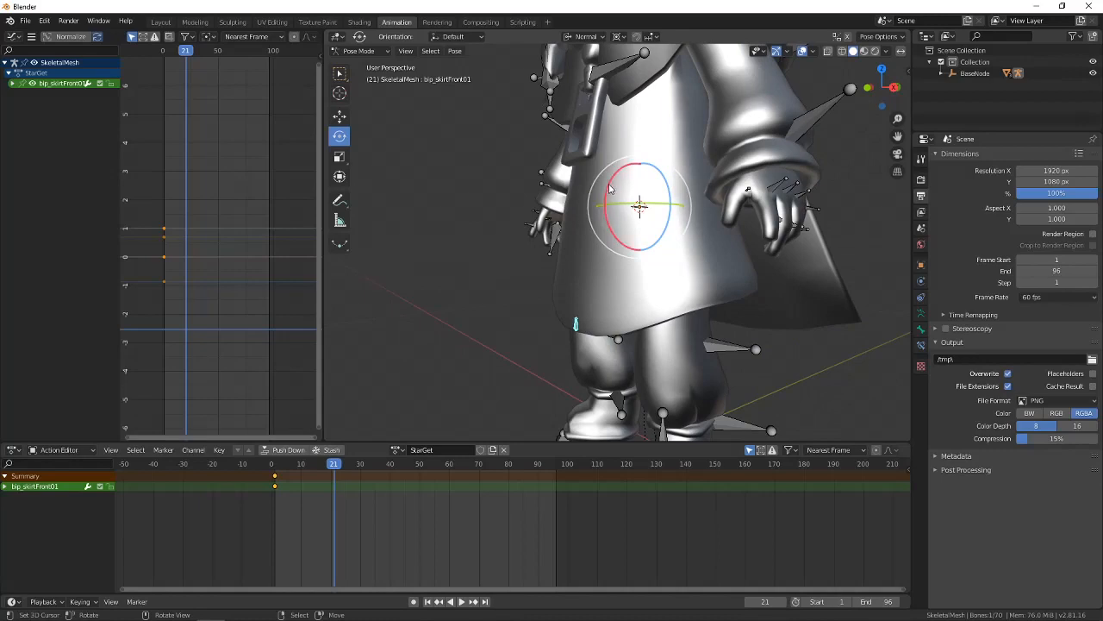
left_click_drag(609, 189, 605, 153)
right_click(605, 153)
Select the lower-spine bone bip_spine01 and set the transform pivot point to Median Point.
middle_click_drag(717, 223, 724, 200)
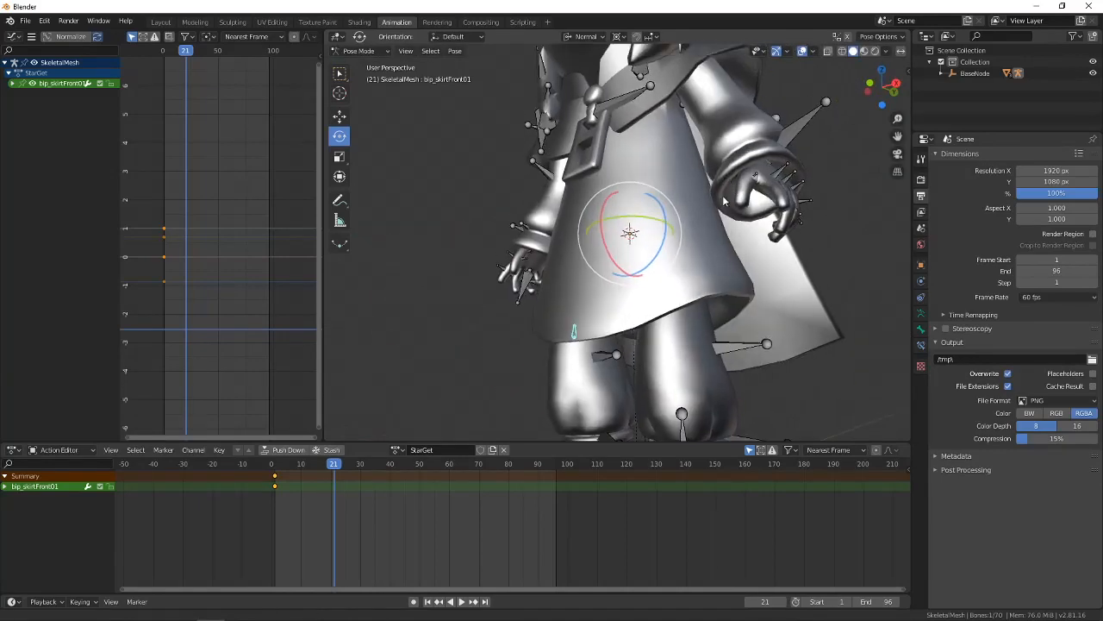
scroll(716, 241, "down", 6)
left_click(670, 272)
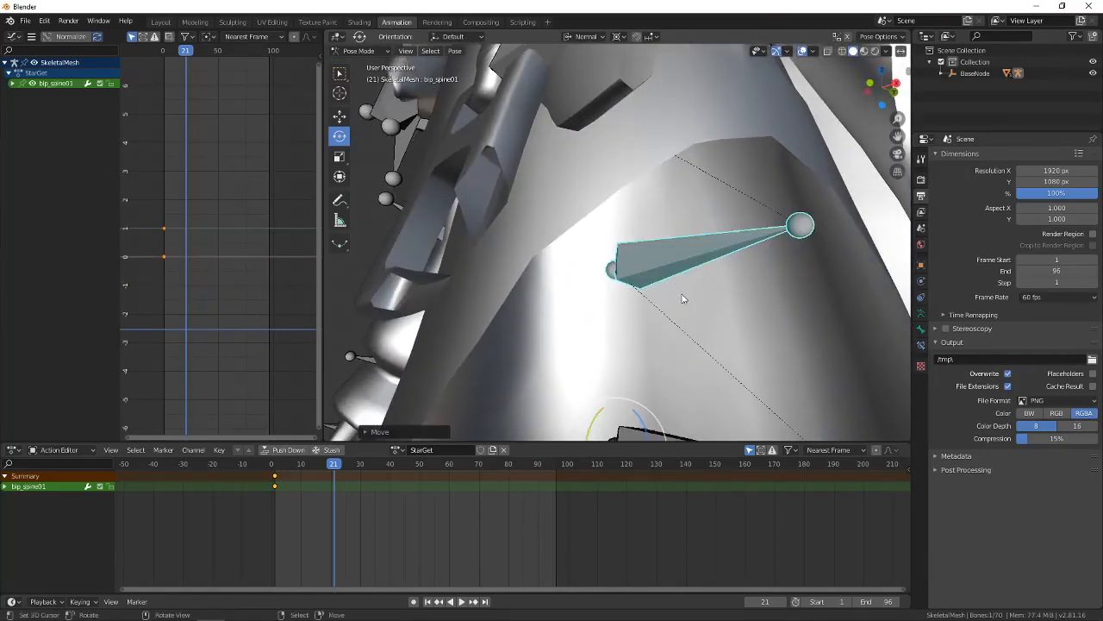
scroll(679, 300, "up", 8)
left_click(628, 37)
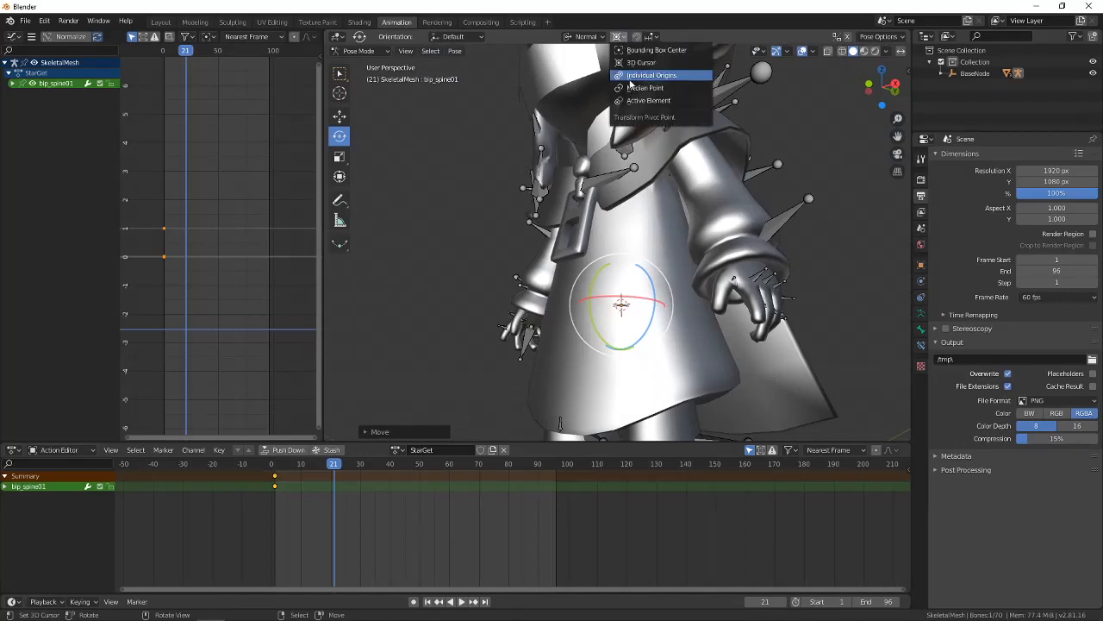
left_click(638, 87)
Try rotating bip_spine01 around its median point and view the bend from the side.
scroll(689, 241, "down", 8)
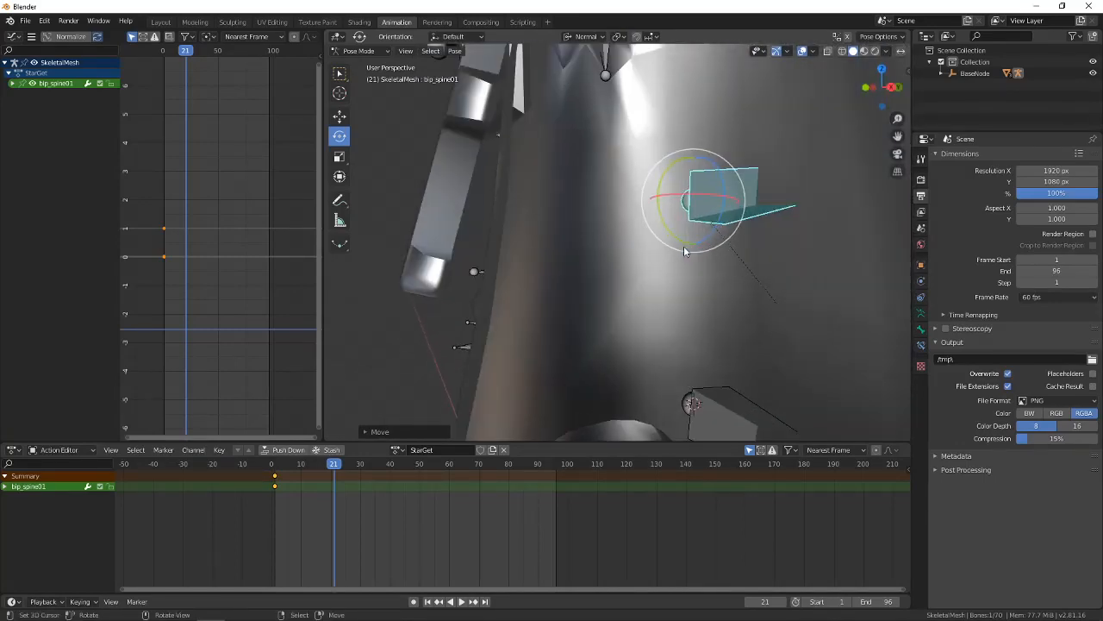
scroll(663, 237, "up", 5)
mouse_move(619, 197)
left_mouse_down()
mouse_move(601, 200)
mouse_move(633, 191)
left_mouse_up()
middle_click_drag(633, 191, 588, 244)
scroll(589, 244, "up", 7)
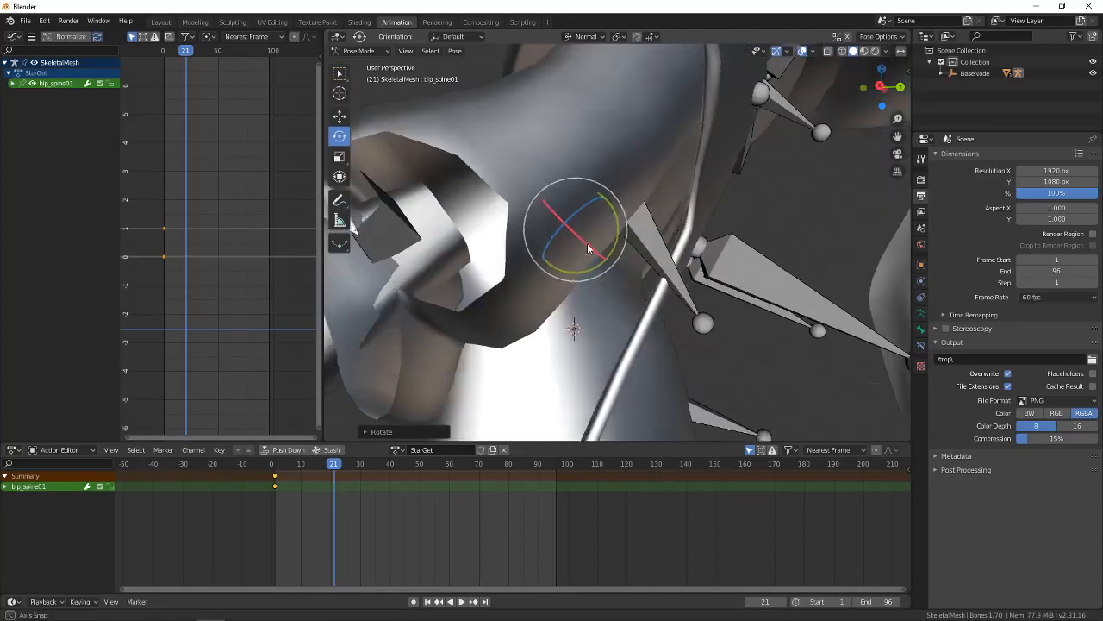
scroll(589, 246, "down", 6)
middle_click_drag(580, 197, 653, 141)
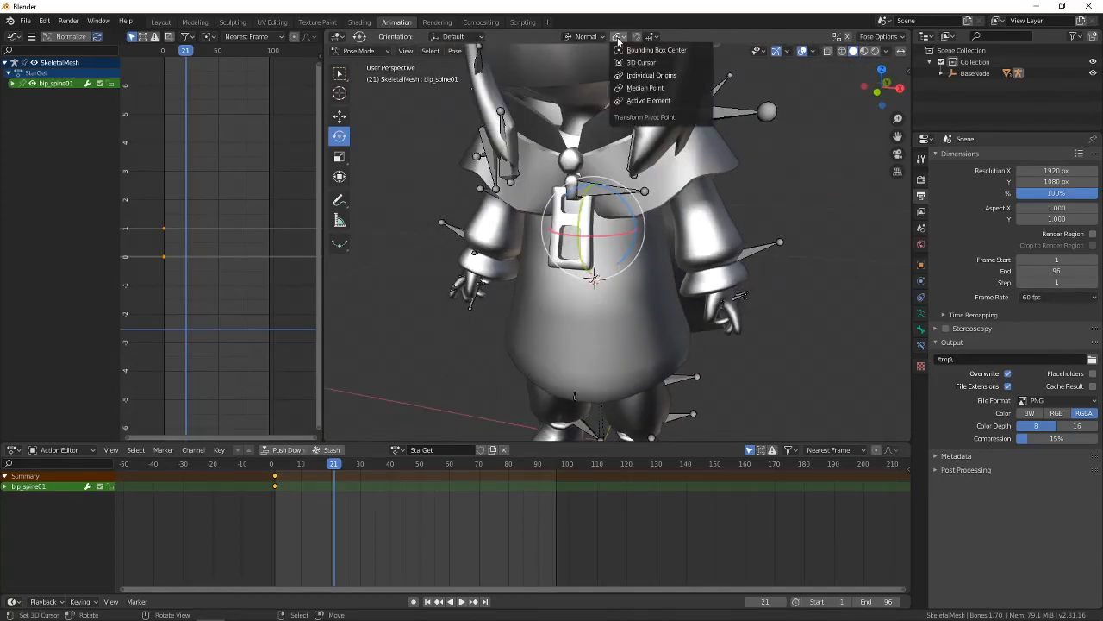
Set the pivot point to 3D Cursor, activate the Move tool, and try moving bip_spine01 along two axes, cancelling each move.
middle_click_drag(642, 225, 600, 308)
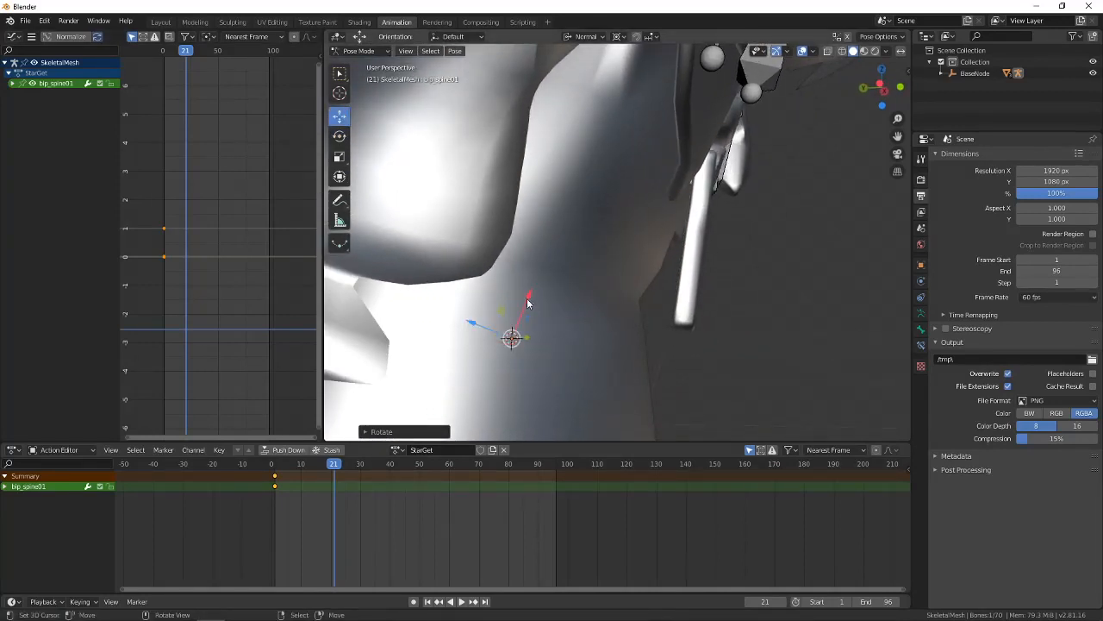
left_click_drag(528, 302, 533, 290)
right_click(533, 291)
left_click_drag(474, 323, 504, 334)
right_click(489, 324)
right_click(508, 324)
middle_click_drag(781, 299, 615, 298)
scroll(599, 277, "down", 4)
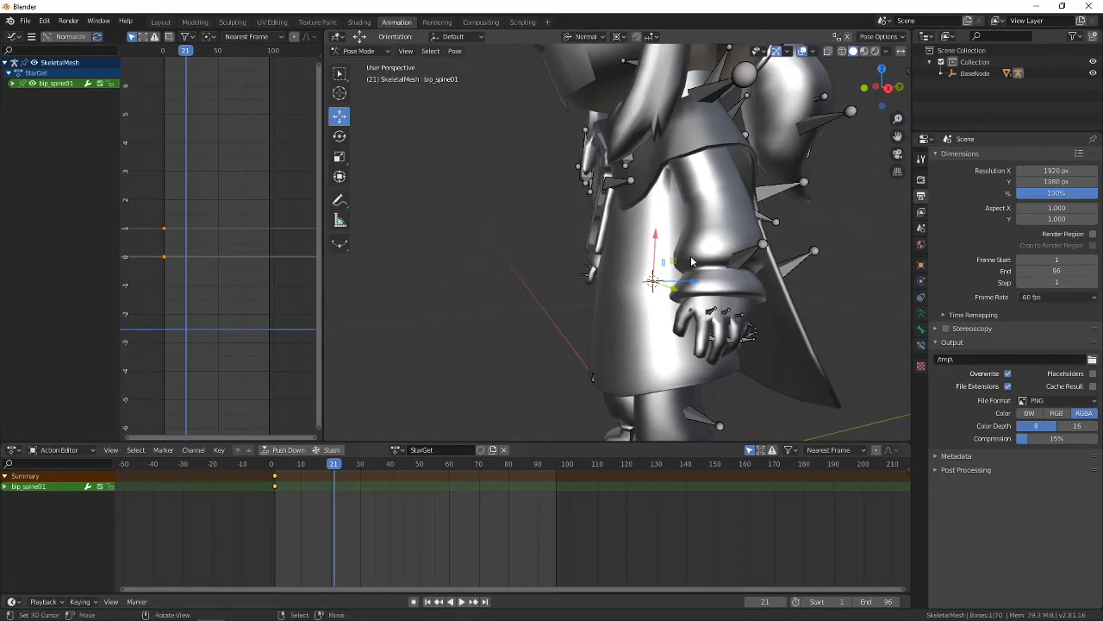
scroll(625, 194, "down", 4)
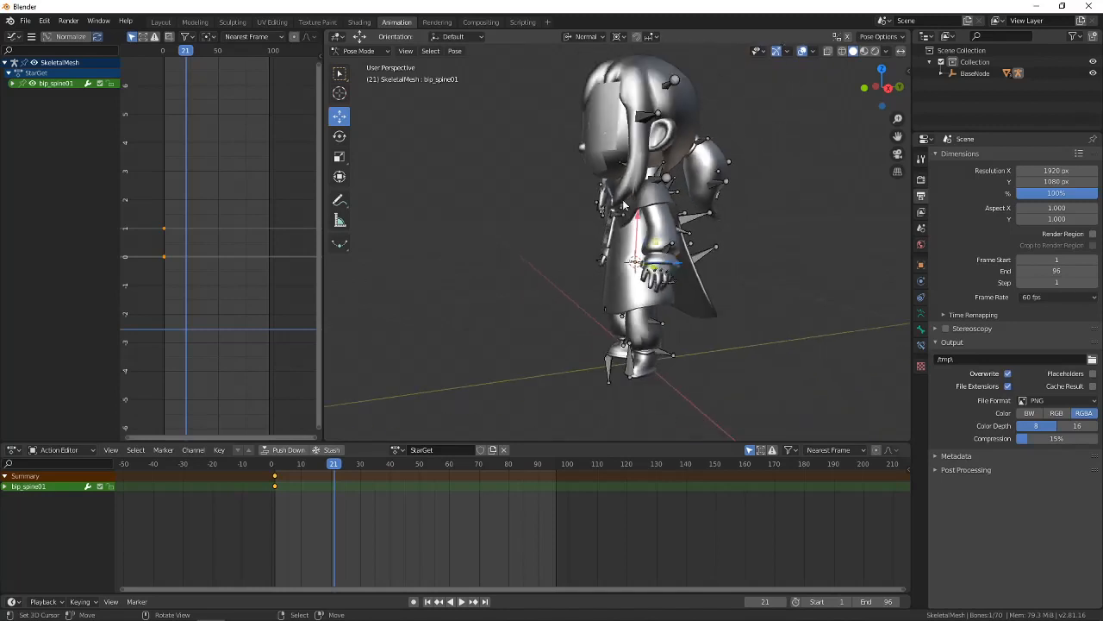
middle_click_drag(625, 194, 654, 216)
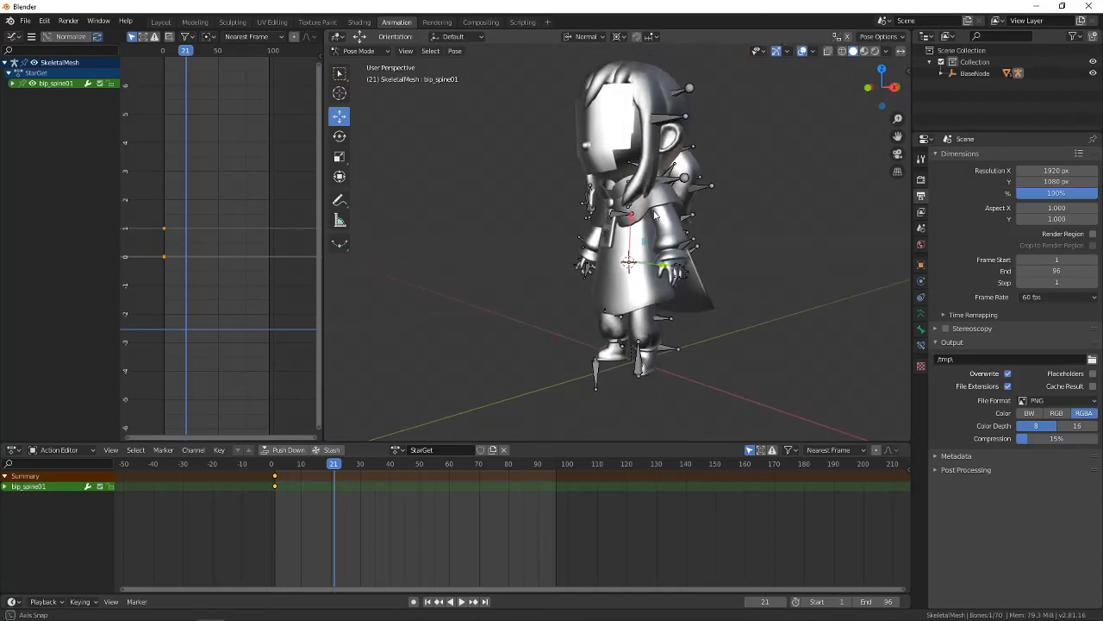
middle_click_drag(655, 216, 688, 220)
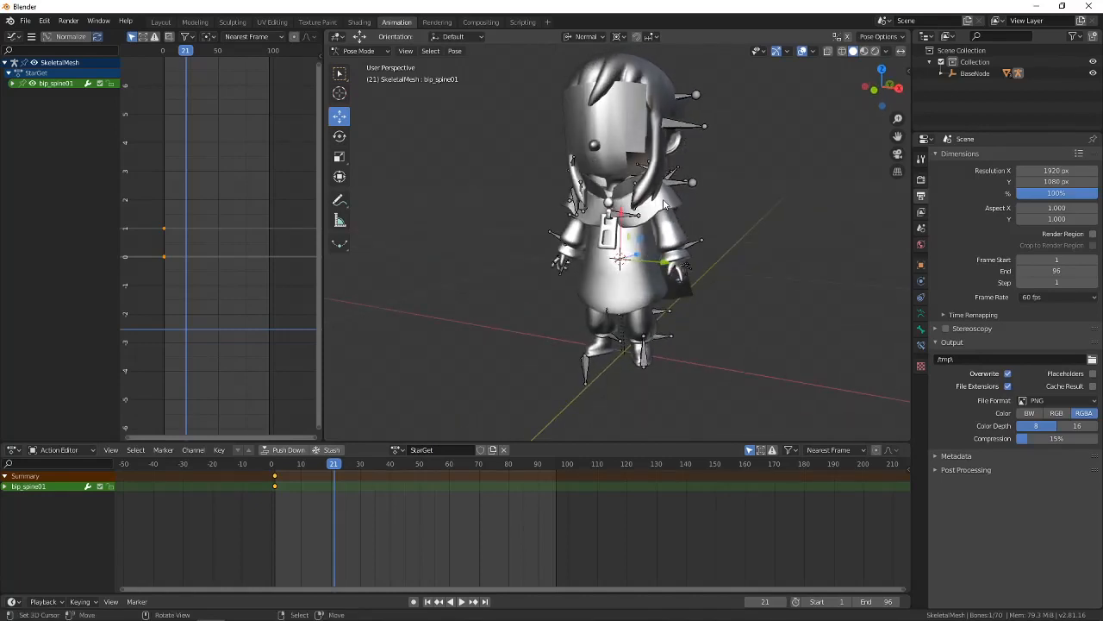
scroll(664, 205, "up", 1)
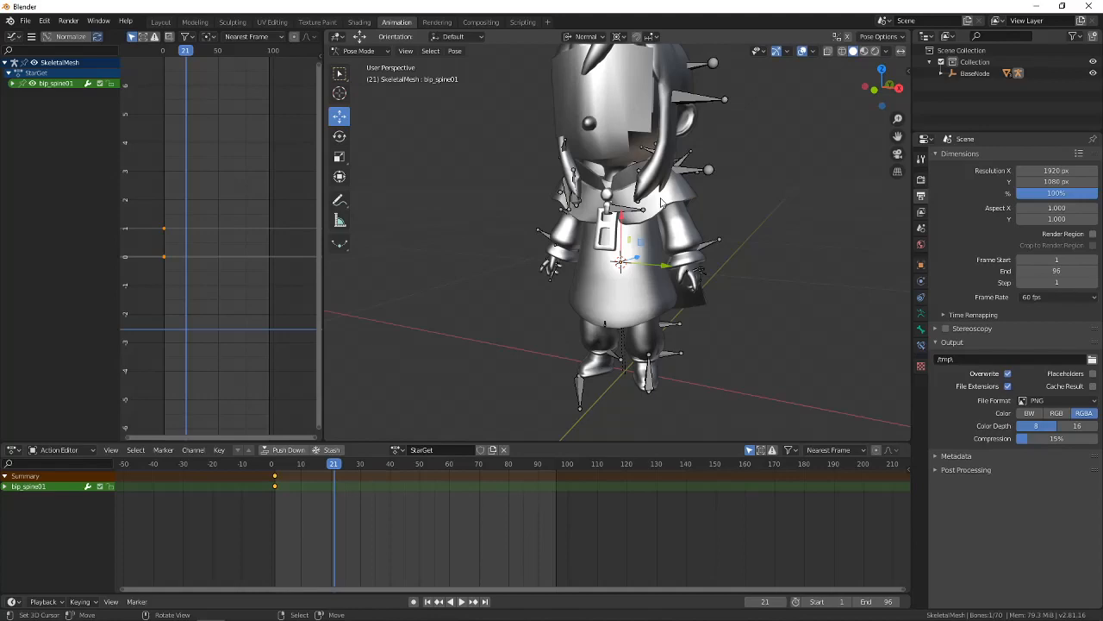
Examine the spine bones bip_spine02 and bip_spine01 up close, selecting each one in turn.
middle_click_drag(661, 201, 589, 193)
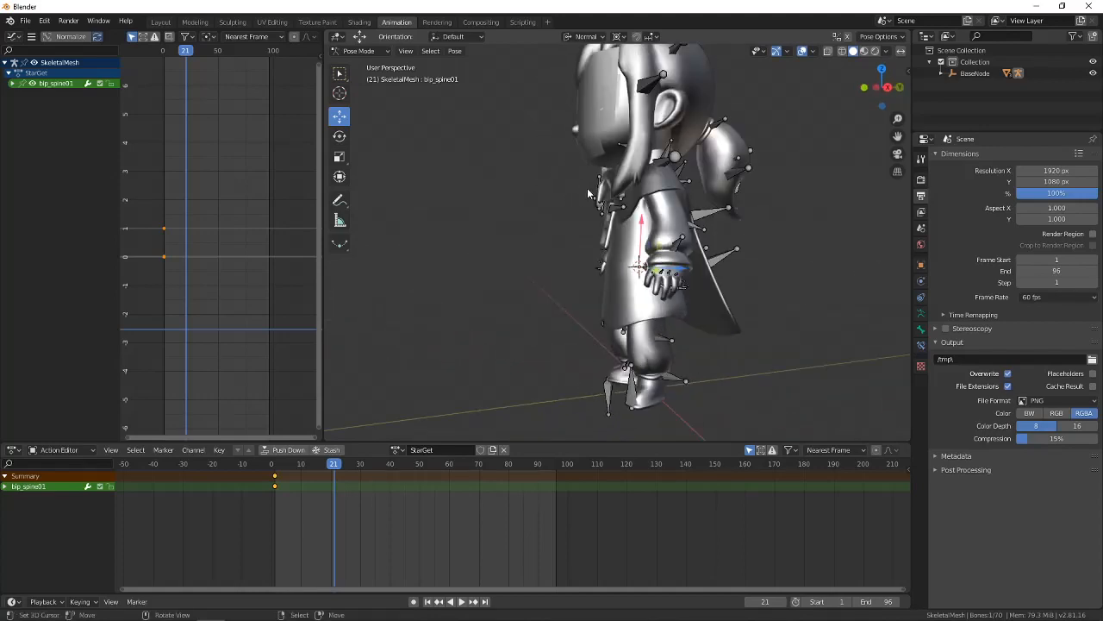
scroll(607, 231, "up", 7)
middle_click_drag(609, 231, 642, 219)
scroll(700, 142, "up", 3)
scroll(709, 143, "down", 2)
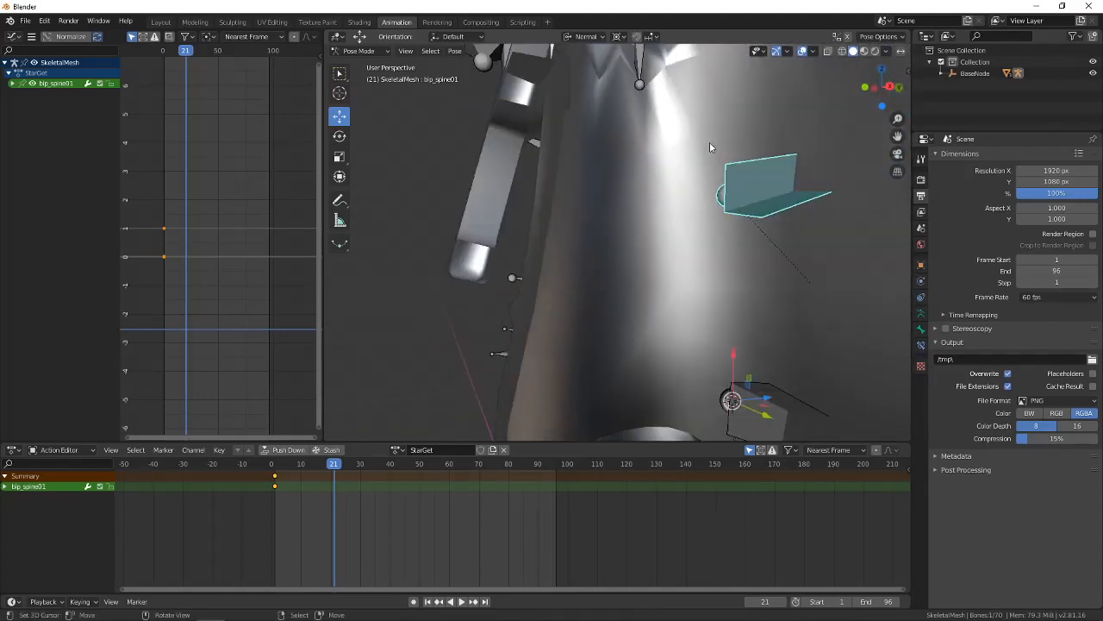
middle_click_drag(711, 145, 659, 184)
right_click(680, 85)
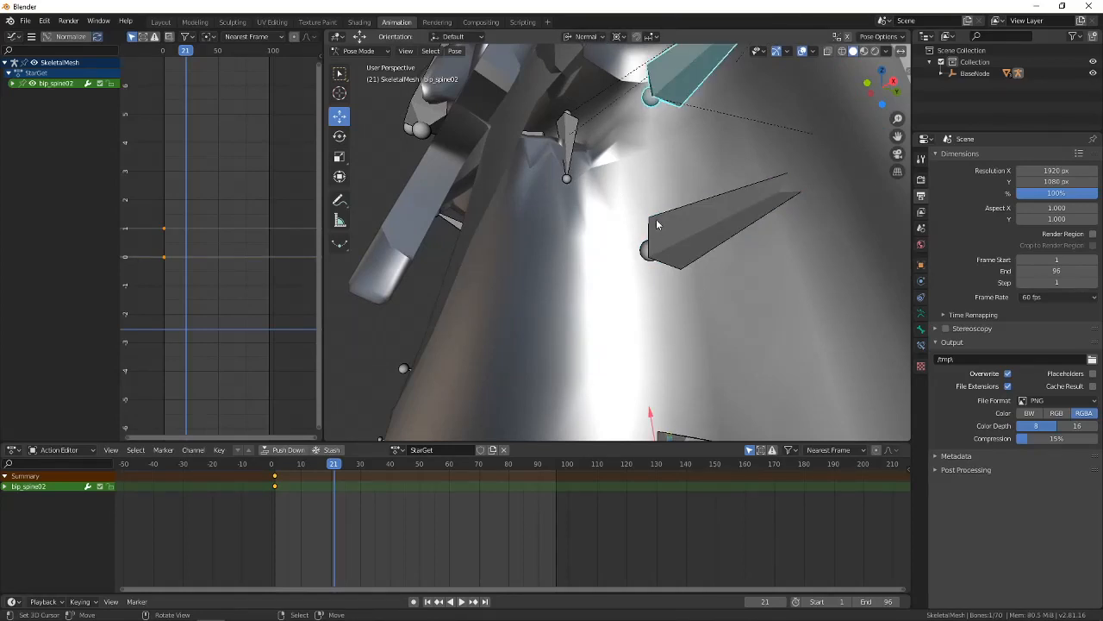
middle_click_drag(668, 295, 602, 255, "shift")
right_click(616, 188)
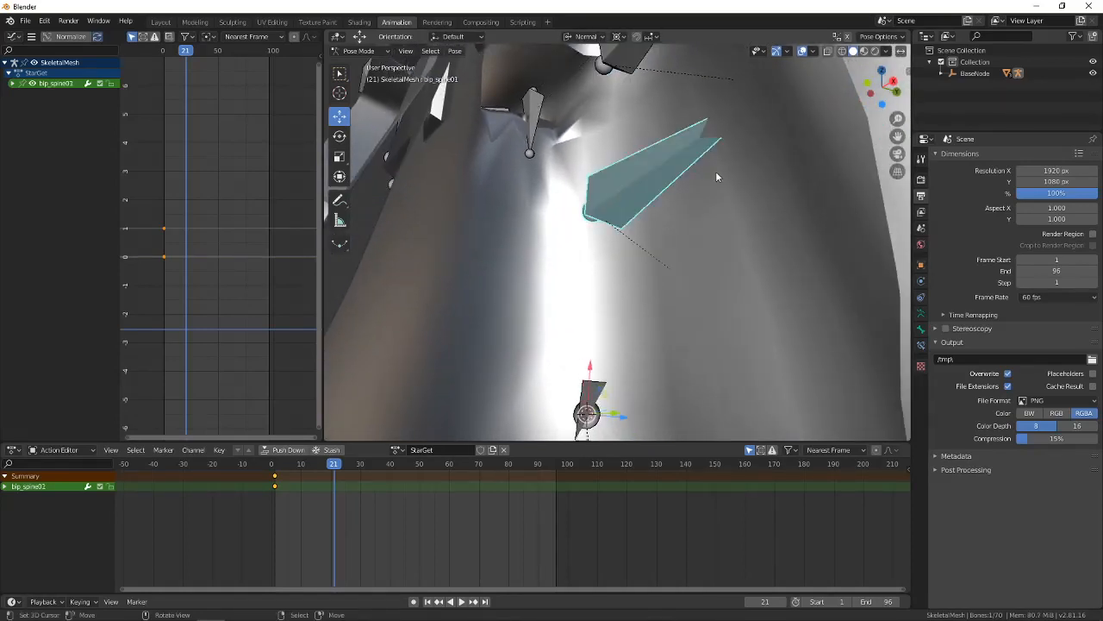
middle_click_drag(715, 177, 651, 116)
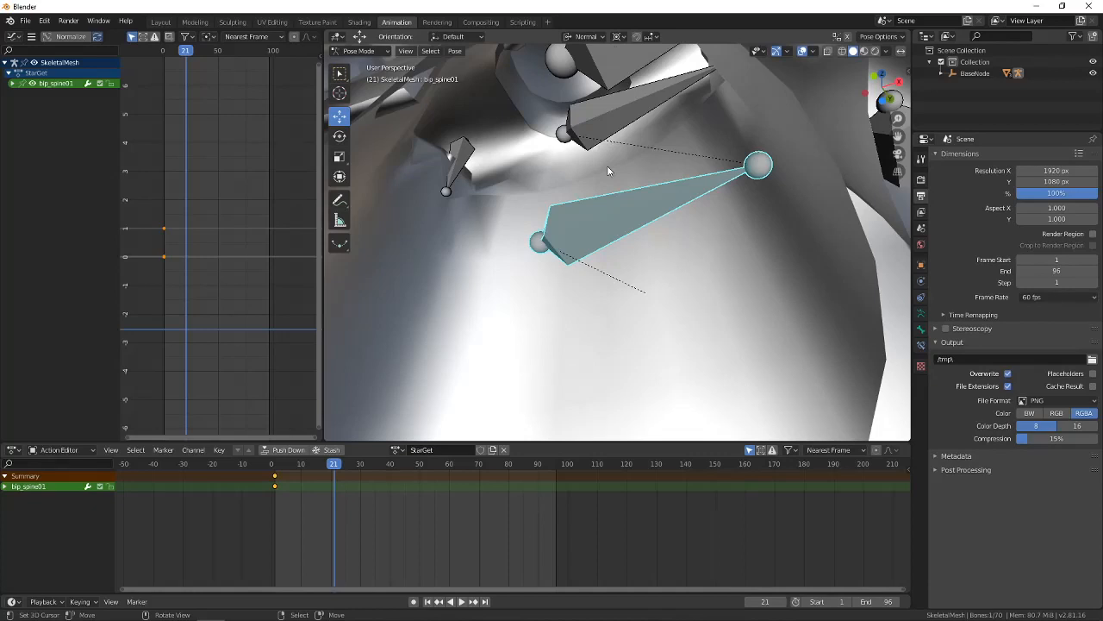
Inspect how the Root bone at the base of the torso connects upward to bip_spine02.
middle_click_drag(606, 156, 586, 298)
left_click(594, 131)
right_click(609, 337)
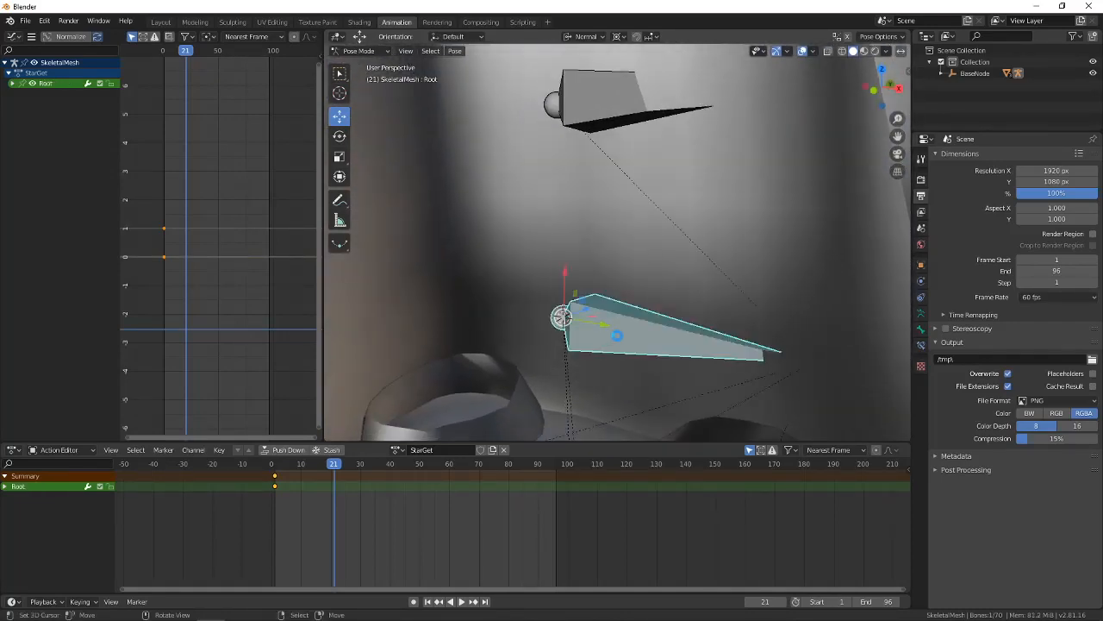
middle_click_drag(615, 337, 617, 278)
left_click(611, 220)
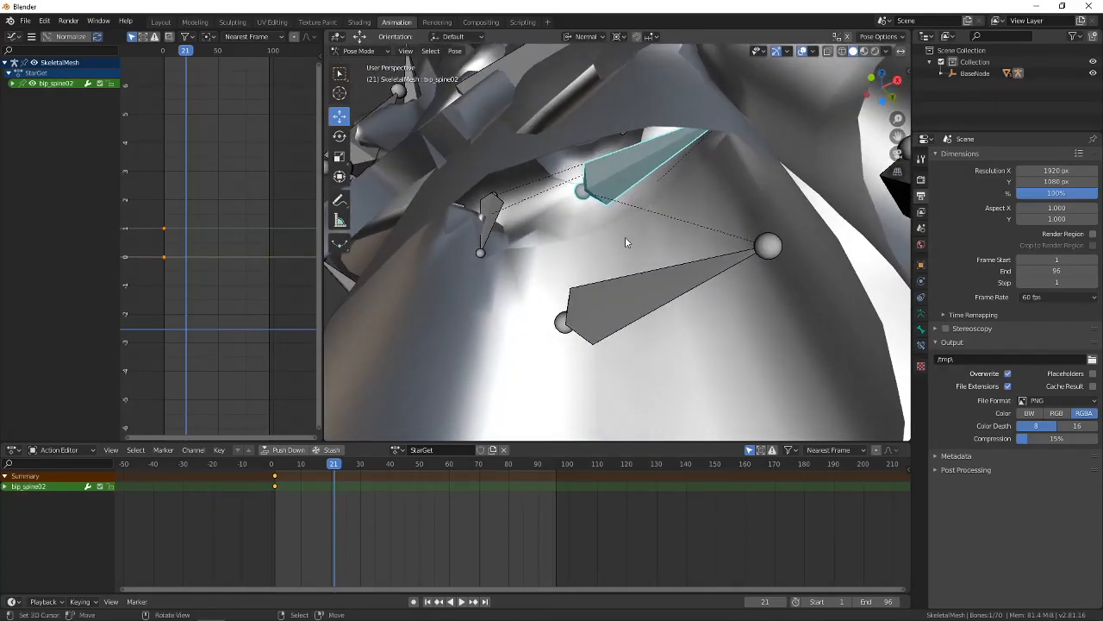
Snap the 3D cursor to the lower-spine bone bip_spine01.
left_click(594, 293)
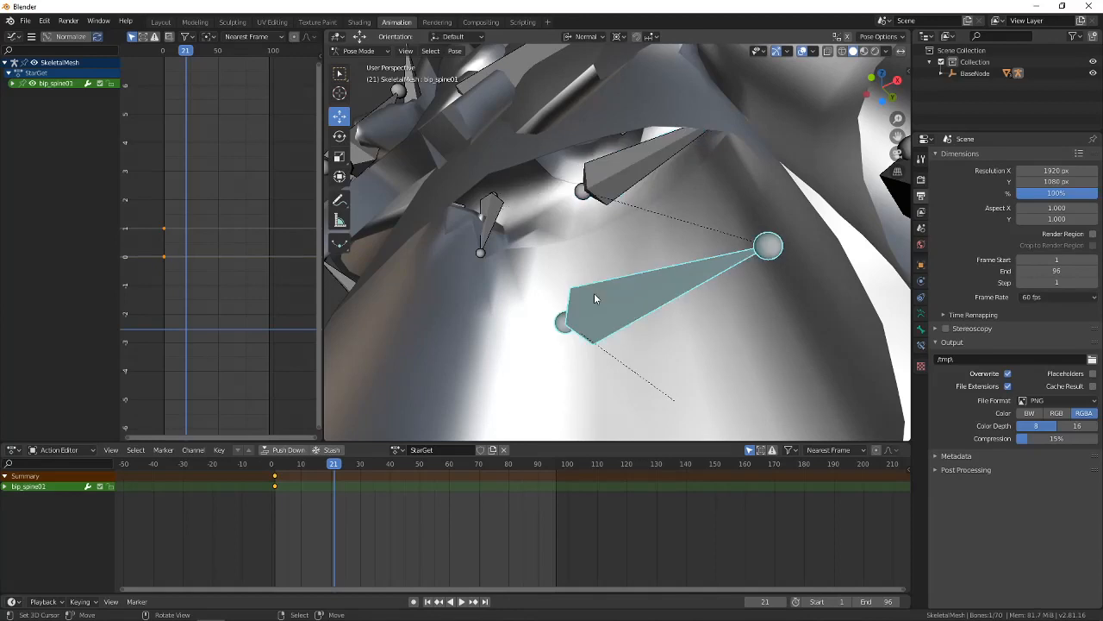
key("shift+s")
left_click(586, 360)
middle_click_drag(583, 362, 620, 207)
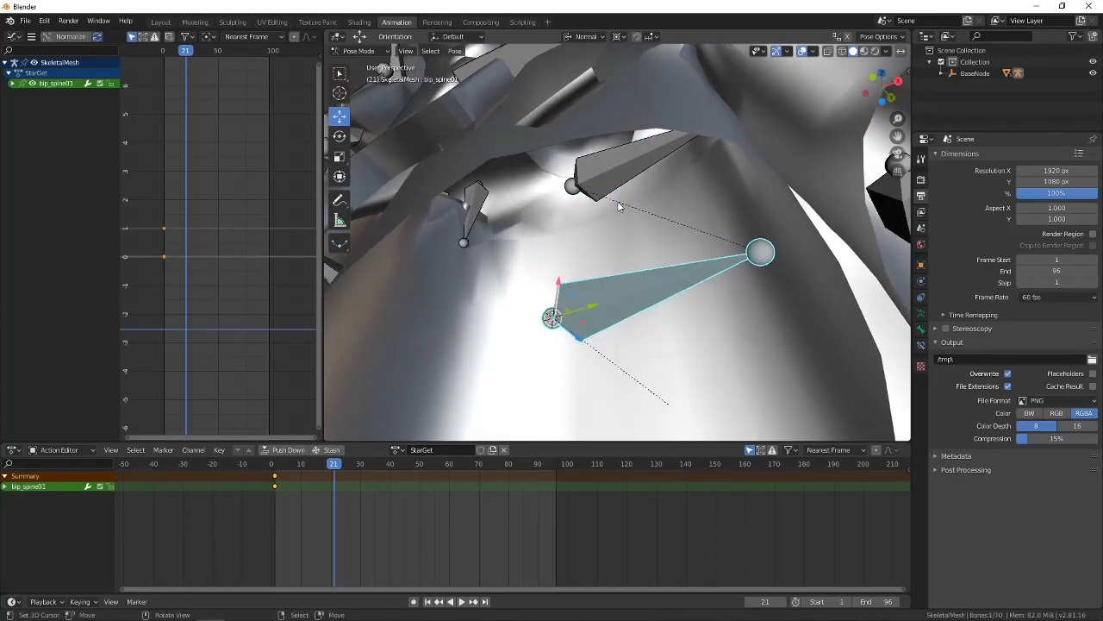
Try rotating the bone bip_spine02 around the 3D cursor, cancelling the attempt.
left_click(617, 187)
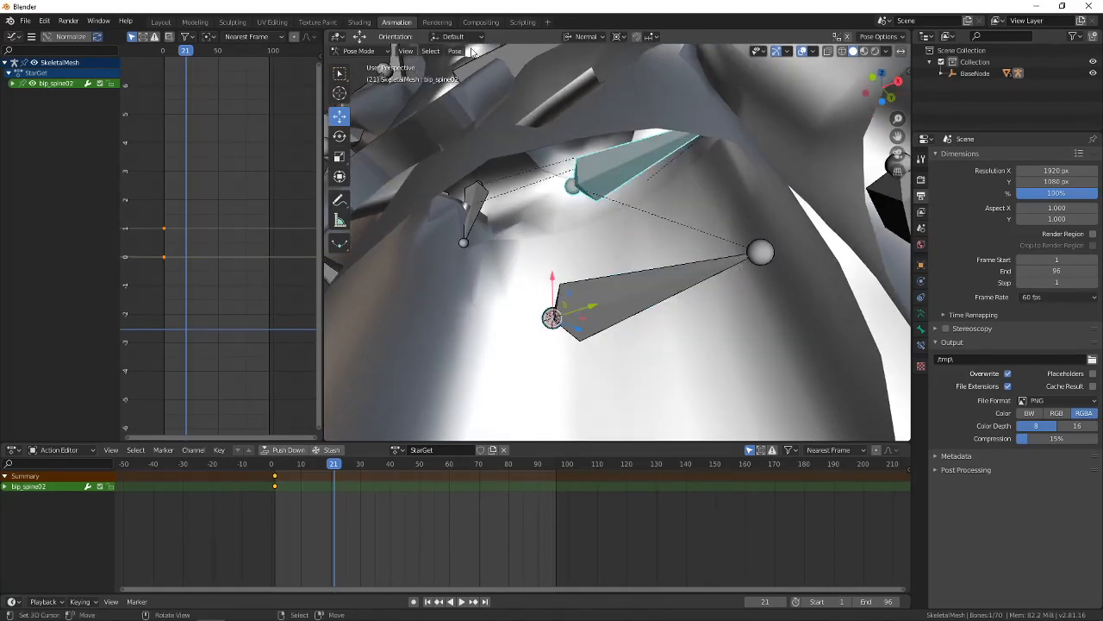
left_click(595, 39)
key("r")
middle_click_drag(592, 95, 603, 259)
key("r")
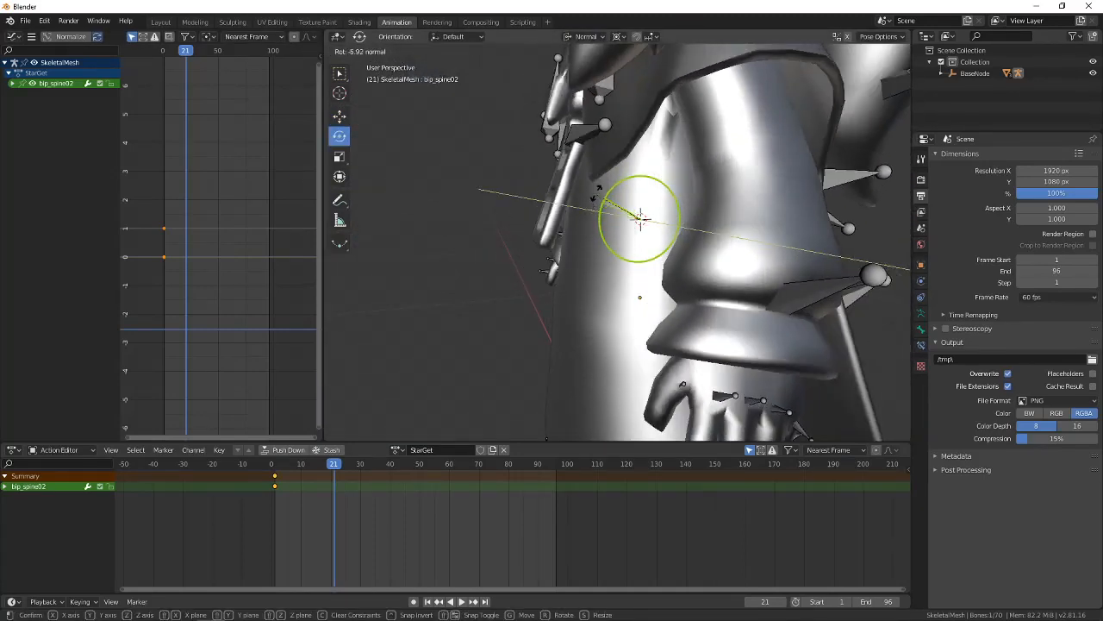
key("Escape")
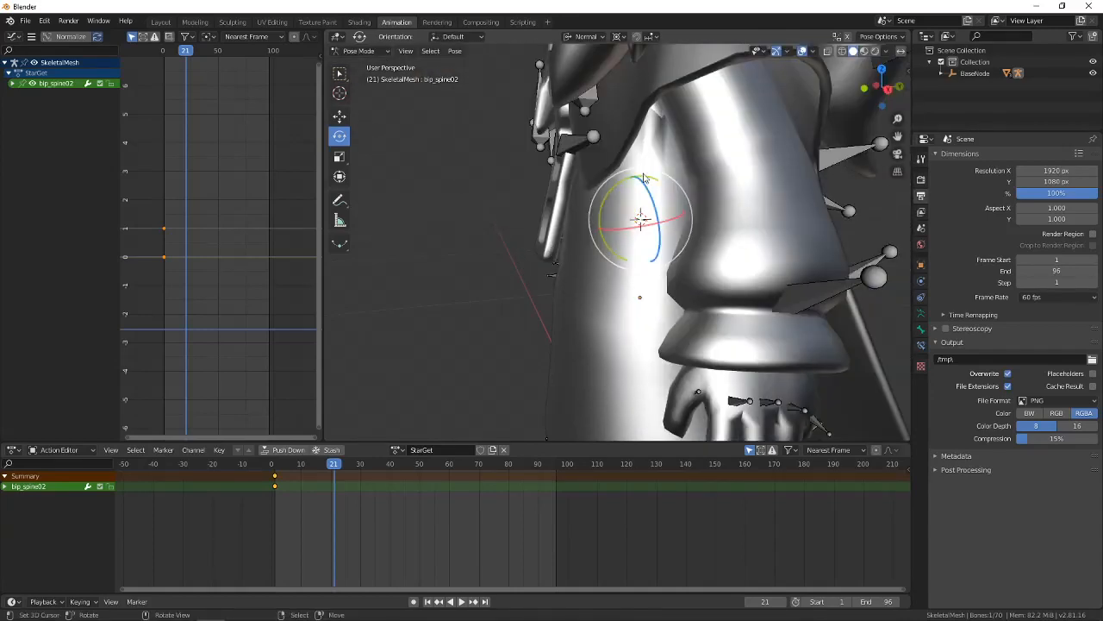
Switch the pivot point from the 3D cursor back to the bone itself and try rotating bip_spine02, cancelling the rotation.
left_click(618, 37)
left_click(630, 101)
key("r")
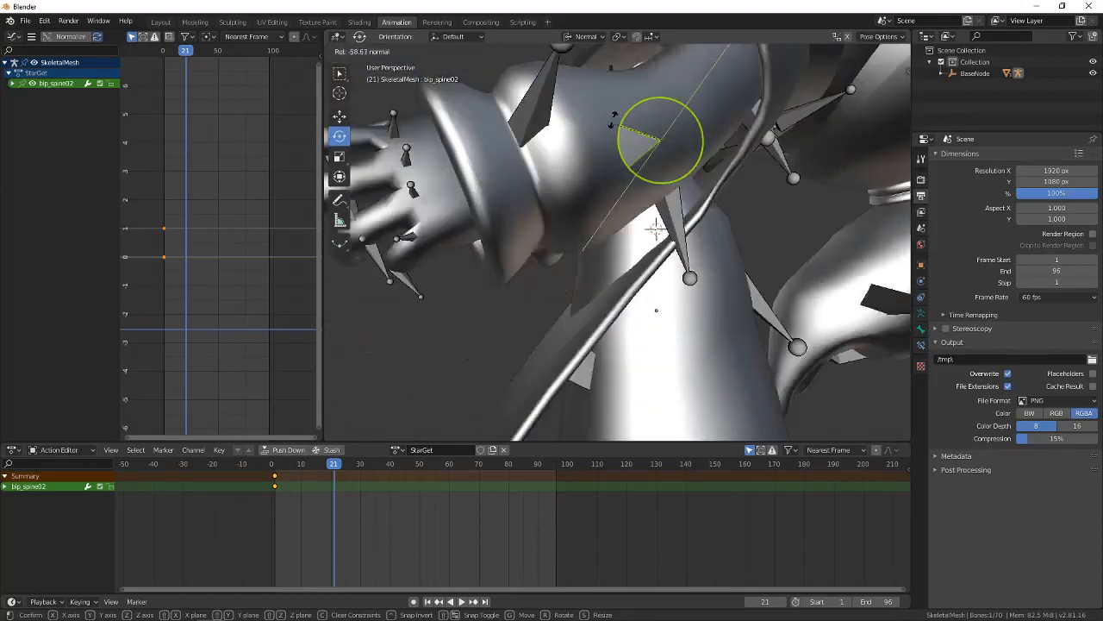
key("Escape")
View the whole character from the front and review the available transform pivot point options.
middle_click_drag(646, 172, 597, 345)
scroll(583, 269, "down", 2)
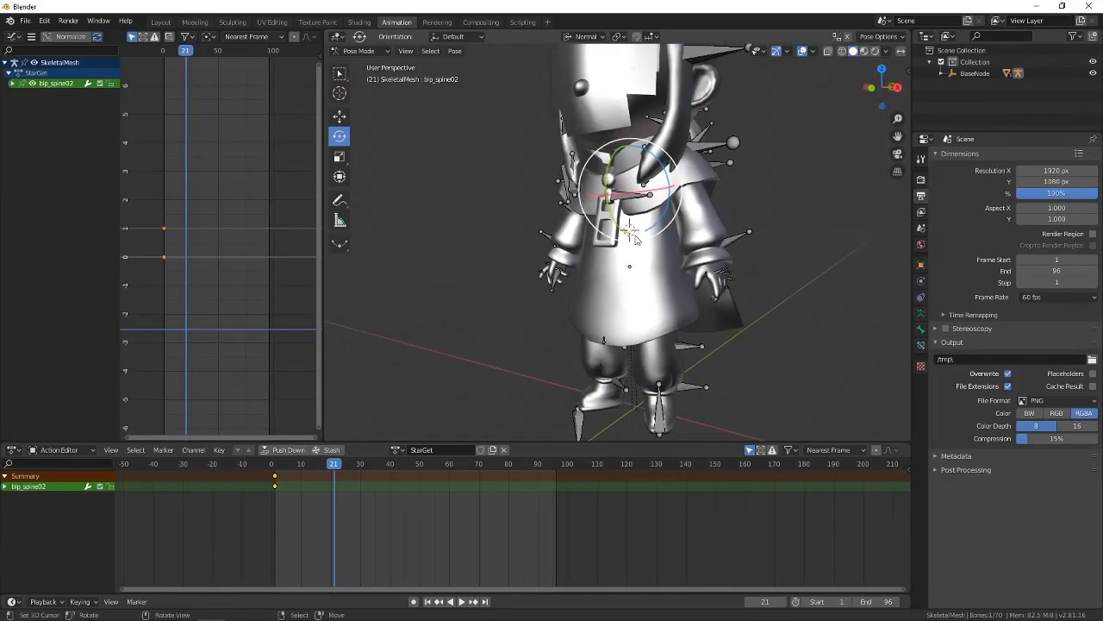
left_click(617, 37)
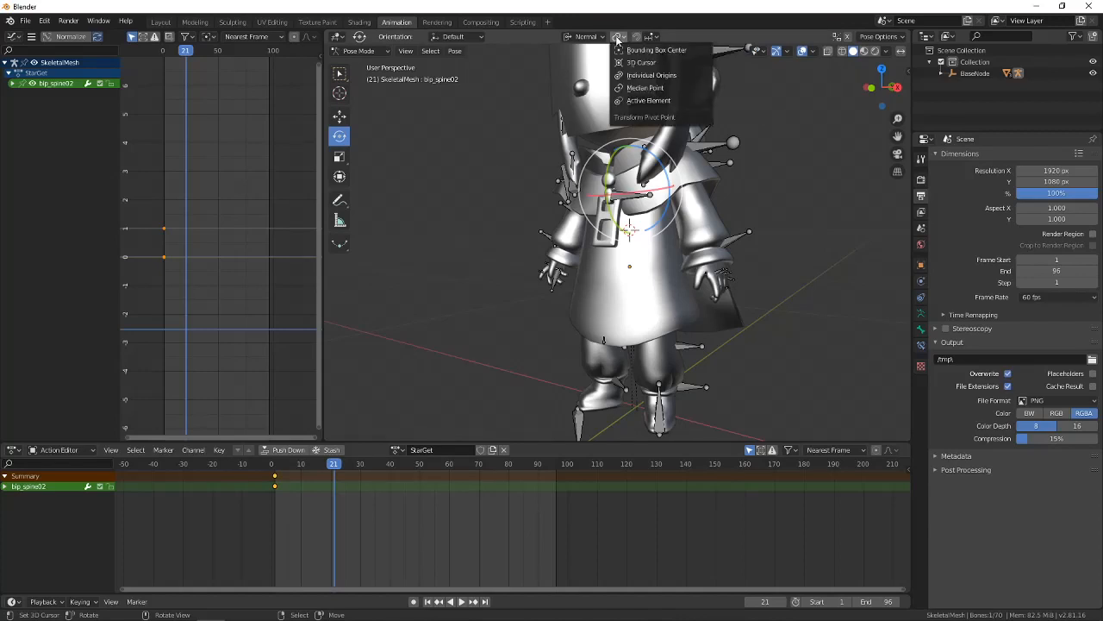
left_click(617, 40)
Compare Hat Kid's legs with Mario's stance in the herewego1 reference clip, returning to Blender.
middle_click_drag(614, 312, 599, 190, "shift")
middle_click_drag(599, 190, 618, 268)
scroll(631, 257, "up", 3)
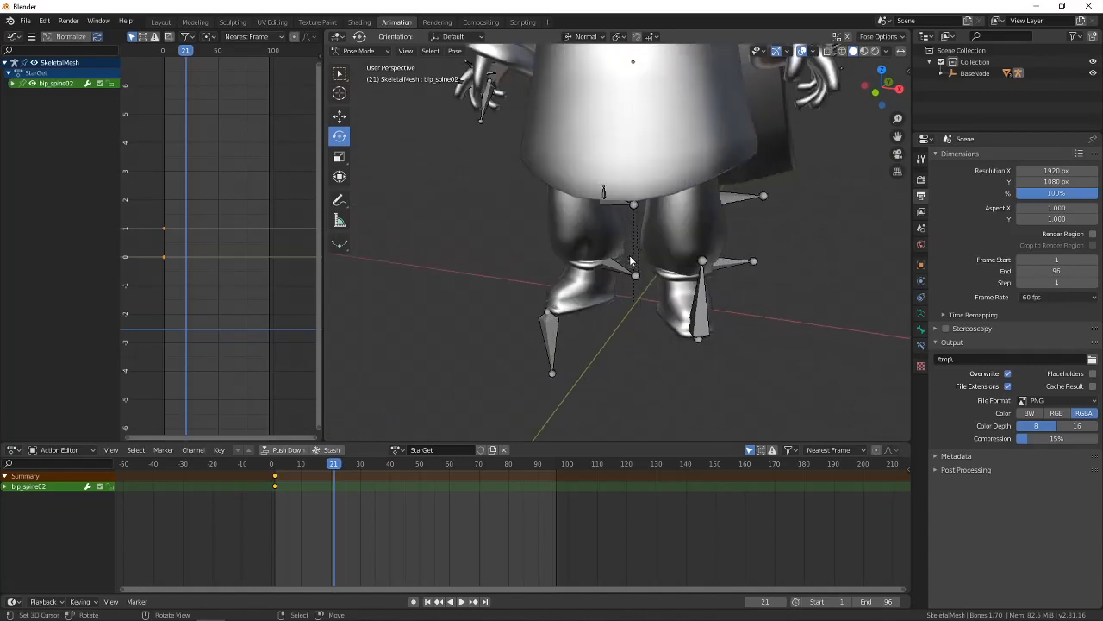
middle_click_drag(511, 408, 508, 420)
left_click(267, 614)
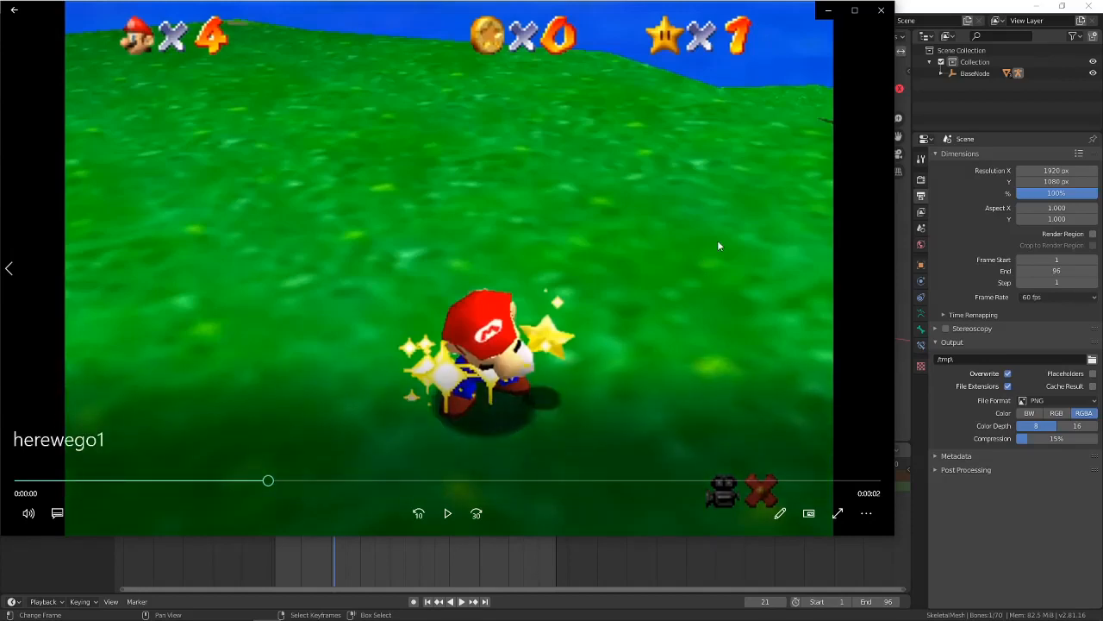
left_click(827, 10)
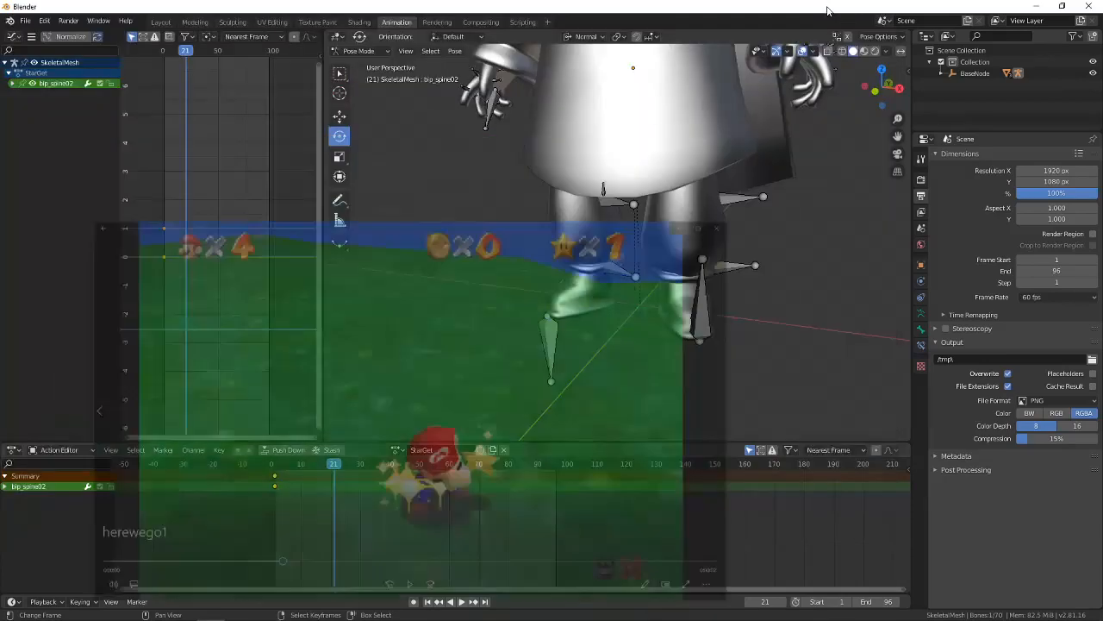
Select the right upper-leg bone bip_legR01 and check Mario's leg pose again in the reference clip.
middle_click_drag(697, 234, 696, 334)
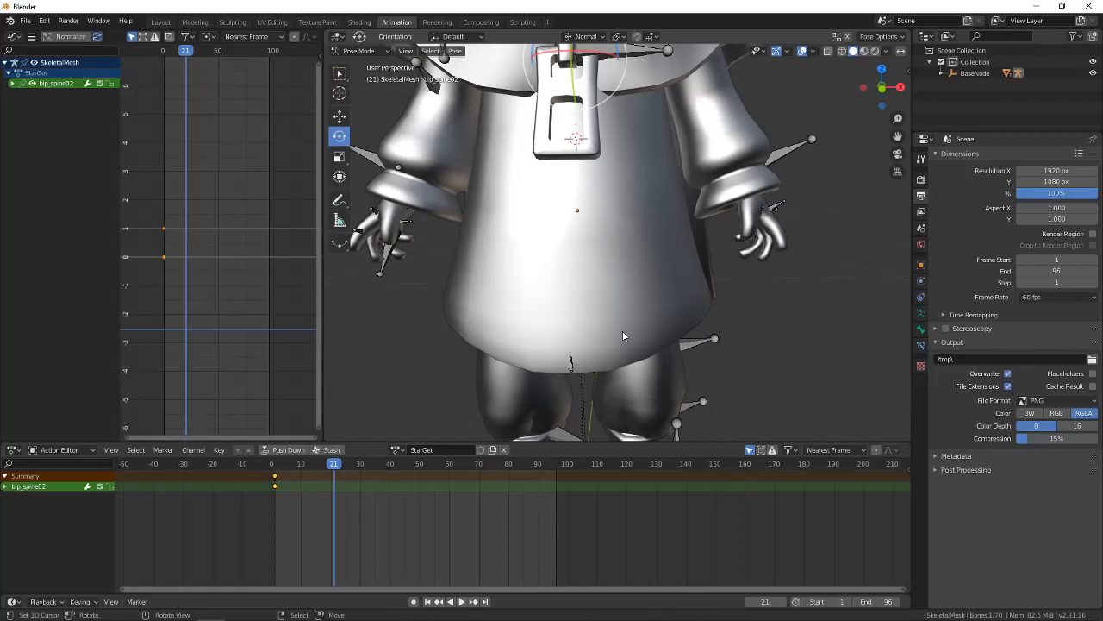
middle_click_drag(622, 332, 671, 285)
middle_click_drag(666, 283, 655, 379)
right_click(600, 207)
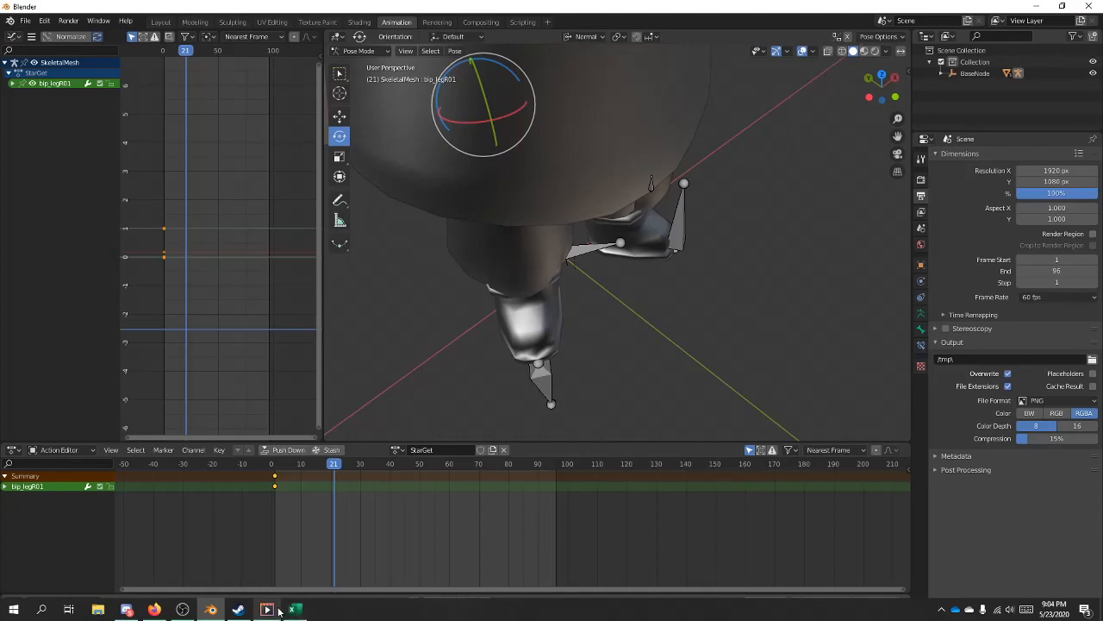
mouse_move(266, 610)
left_click(269, 538)
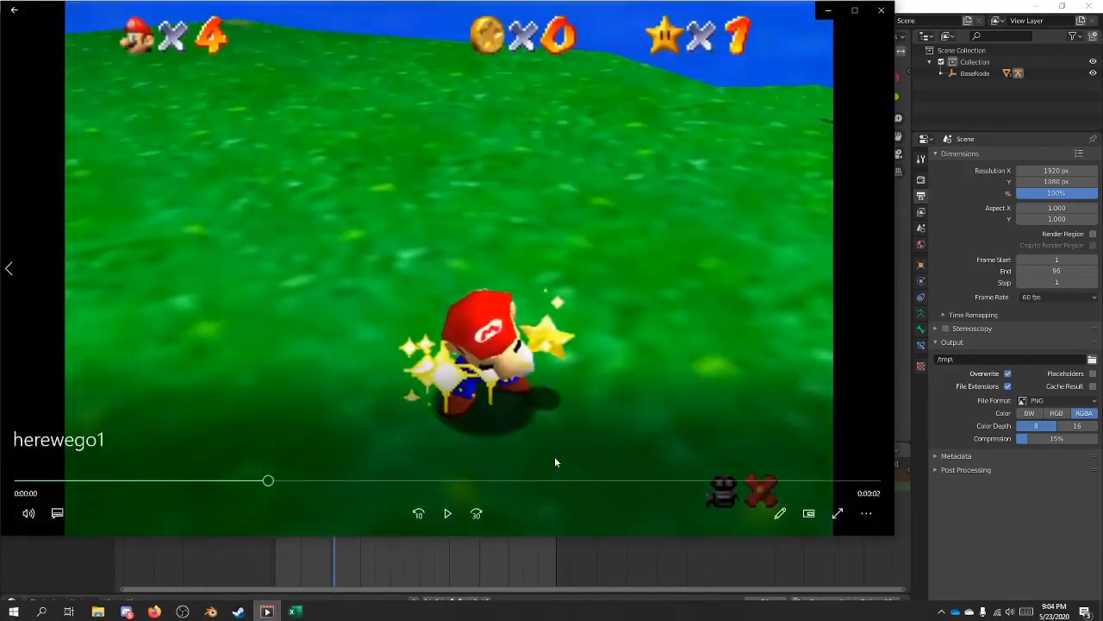
left_click(830, 12)
Try the Global transform orientation on bip_legR01 and return it to Normal.
middle_click_drag(719, 221, 600, 89)
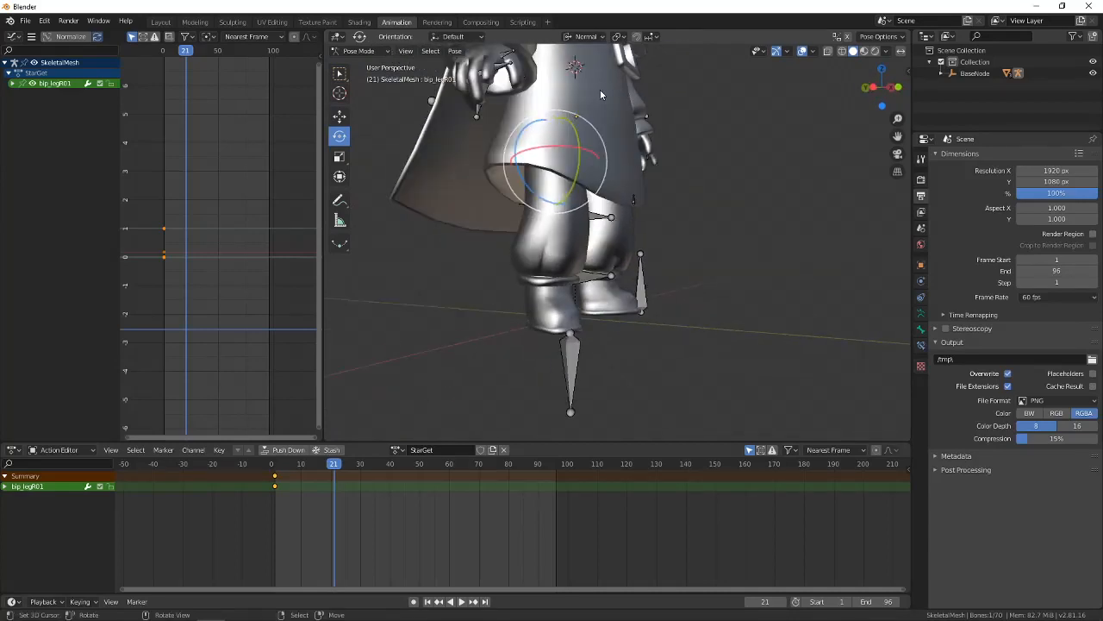
left_click(586, 37)
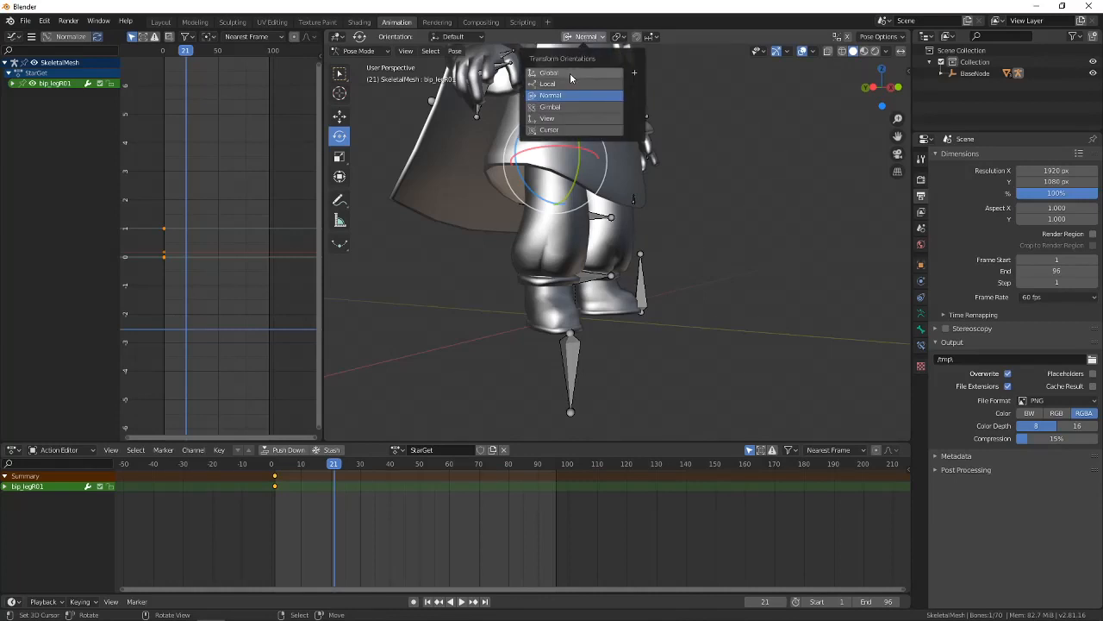
middle_click_drag(603, 129, 683, 236)
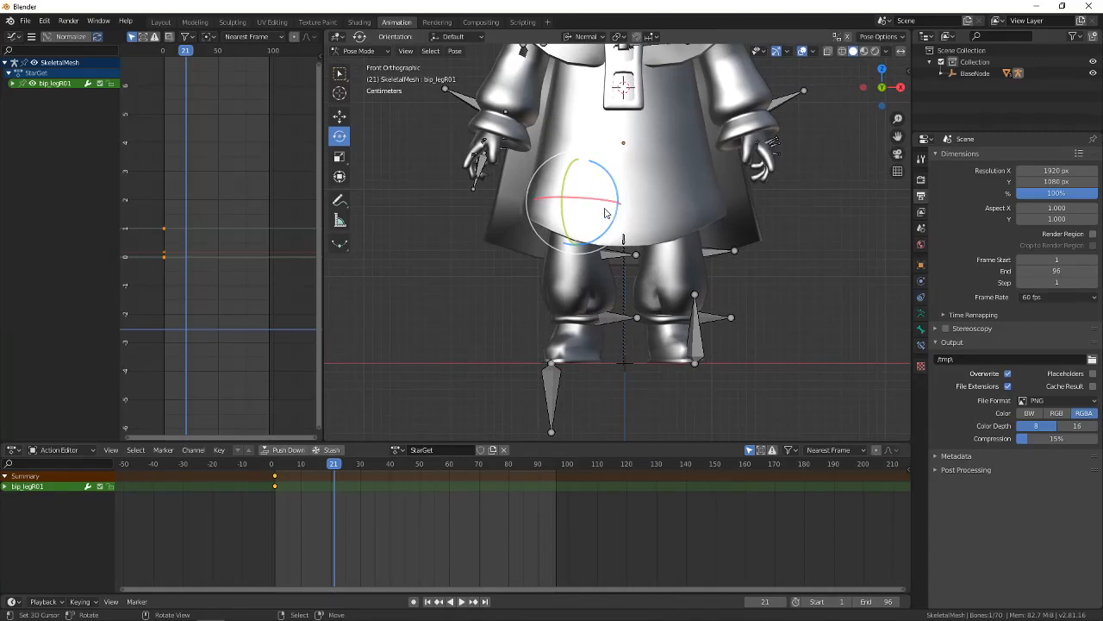
middle_click_drag(638, 283, 640, 306)
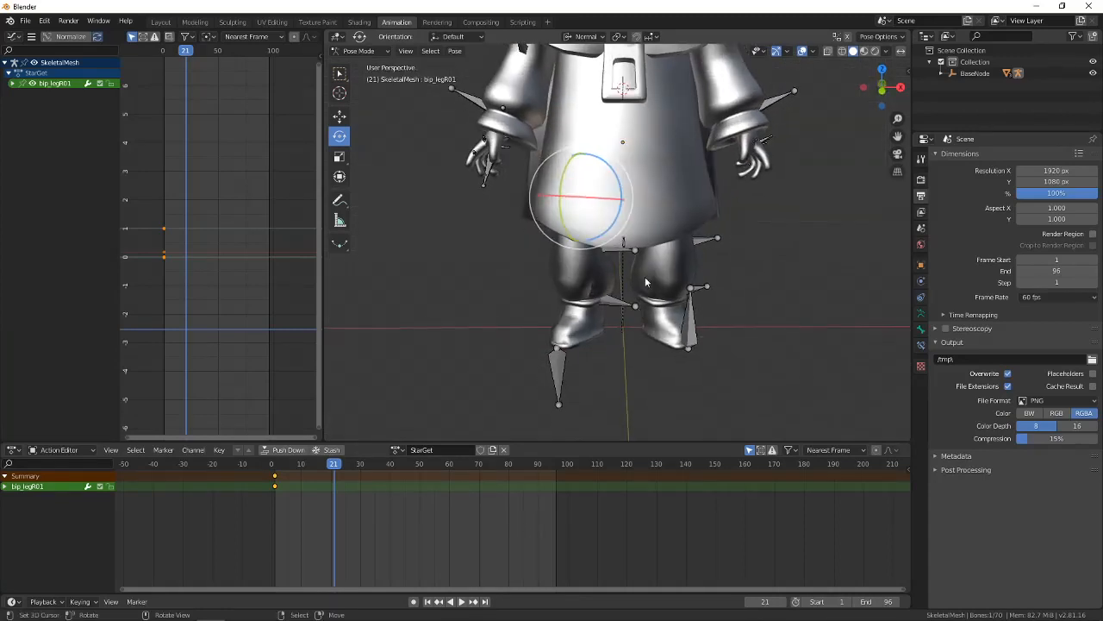
left_click(582, 37)
left_click(562, 71)
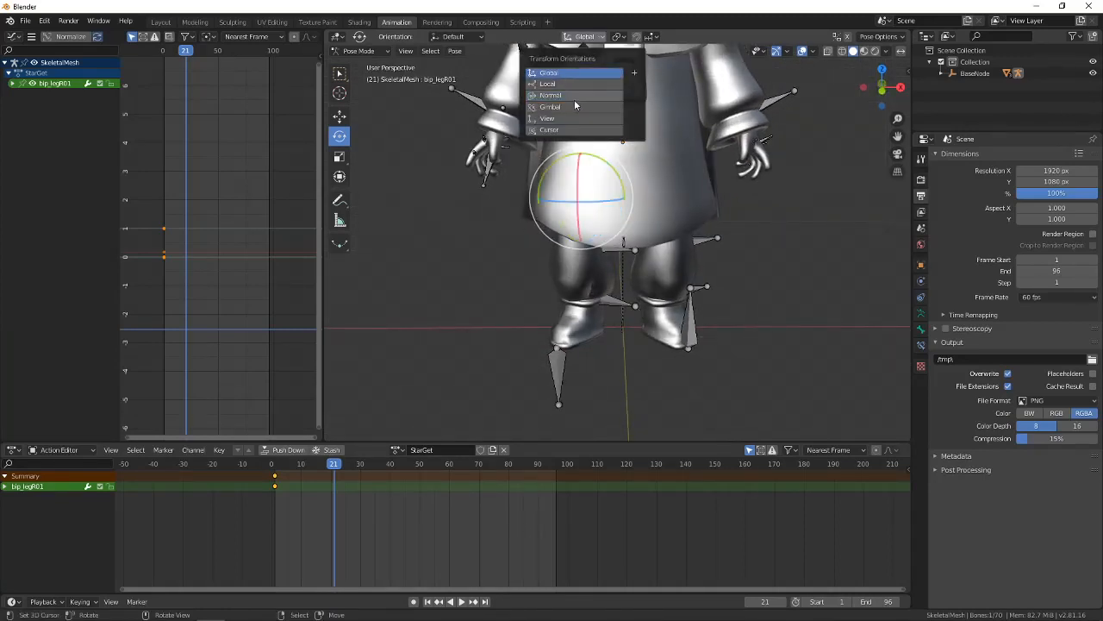
left_click(563, 96)
middle_click_drag(594, 172, 609, 200)
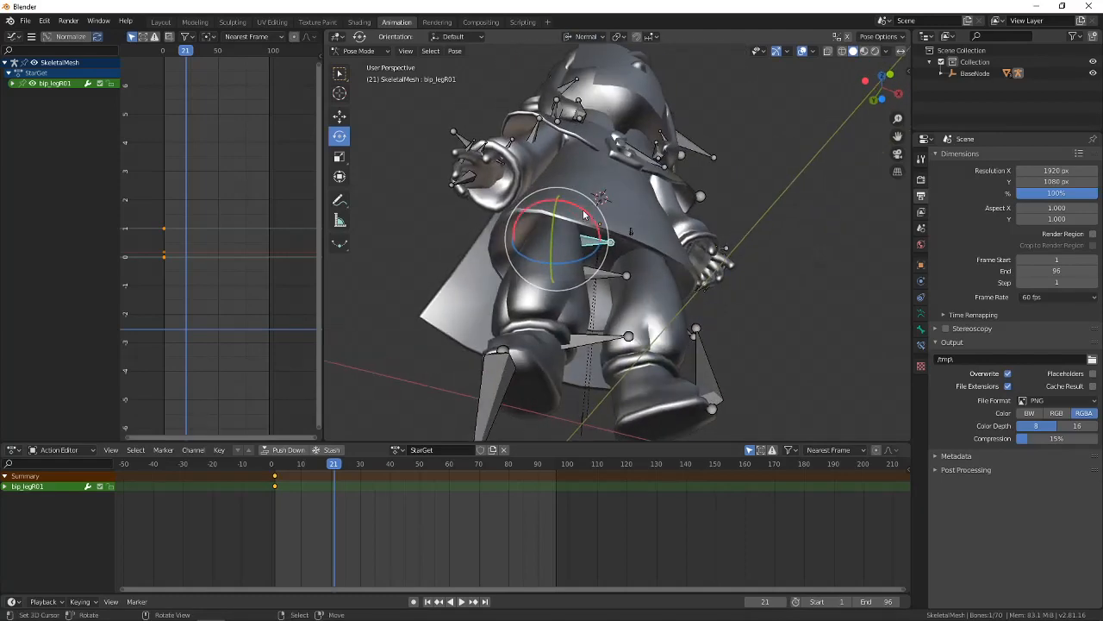
Try rotating bip_legR01 around an axis of the Normal orientation and check the foot's direction from several angles.
left_click_drag(583, 212, 565, 206)
middle_click_drag(561, 212, 512, 298)
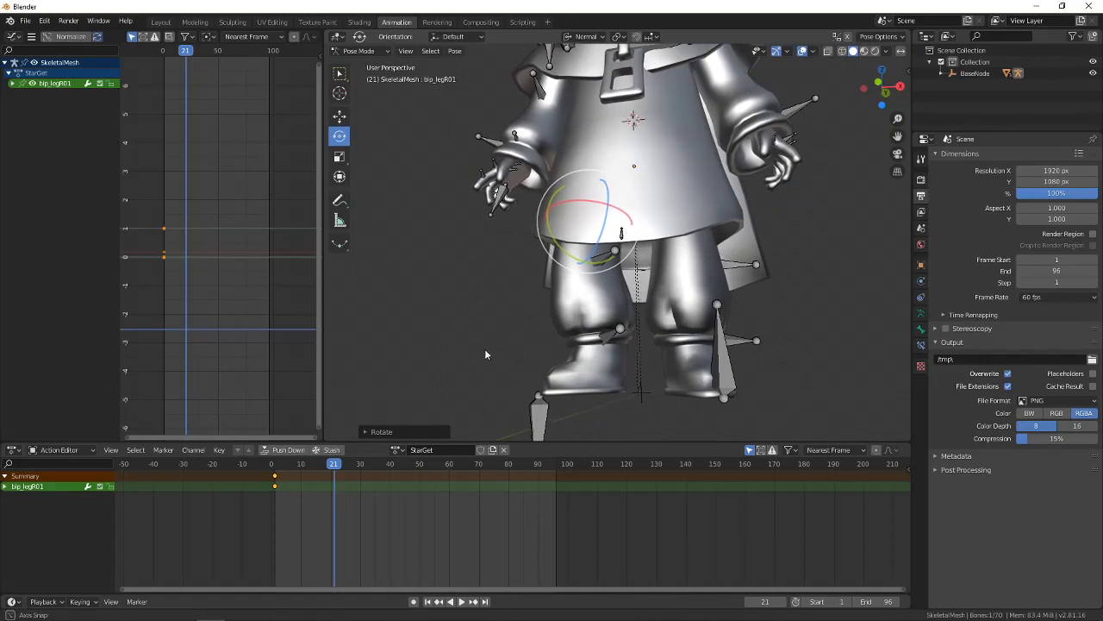
middle_click_drag(485, 351, 638, 320)
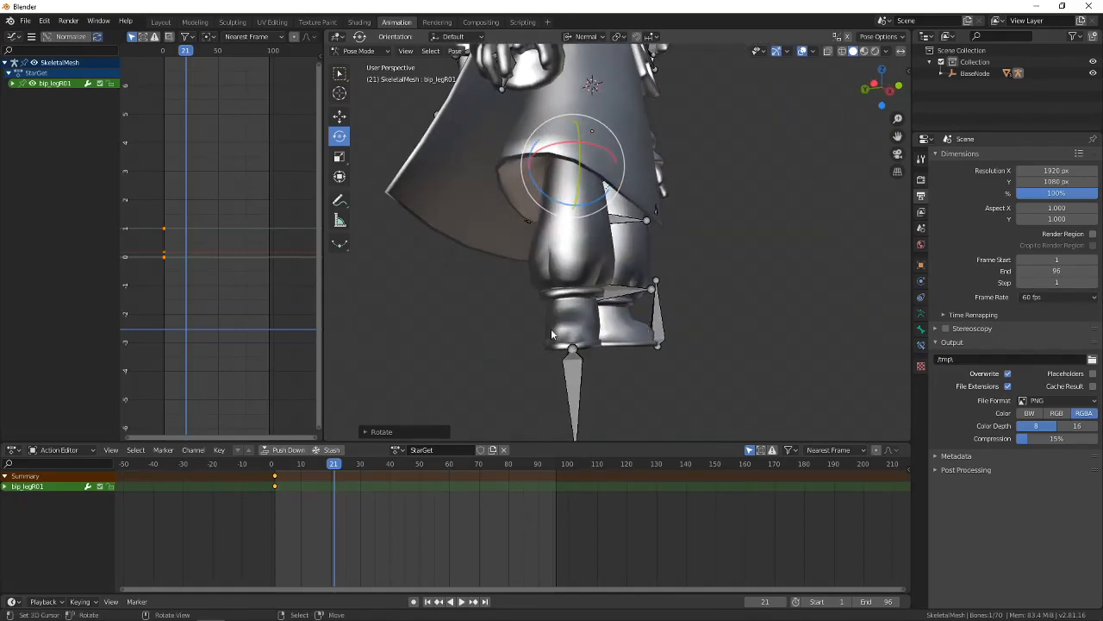
middle_click_drag(551, 328, 642, 258)
Switch the transform orientation to Global and rotate bip_legR01 around the Z axis by -7.5°.
left_click(586, 36)
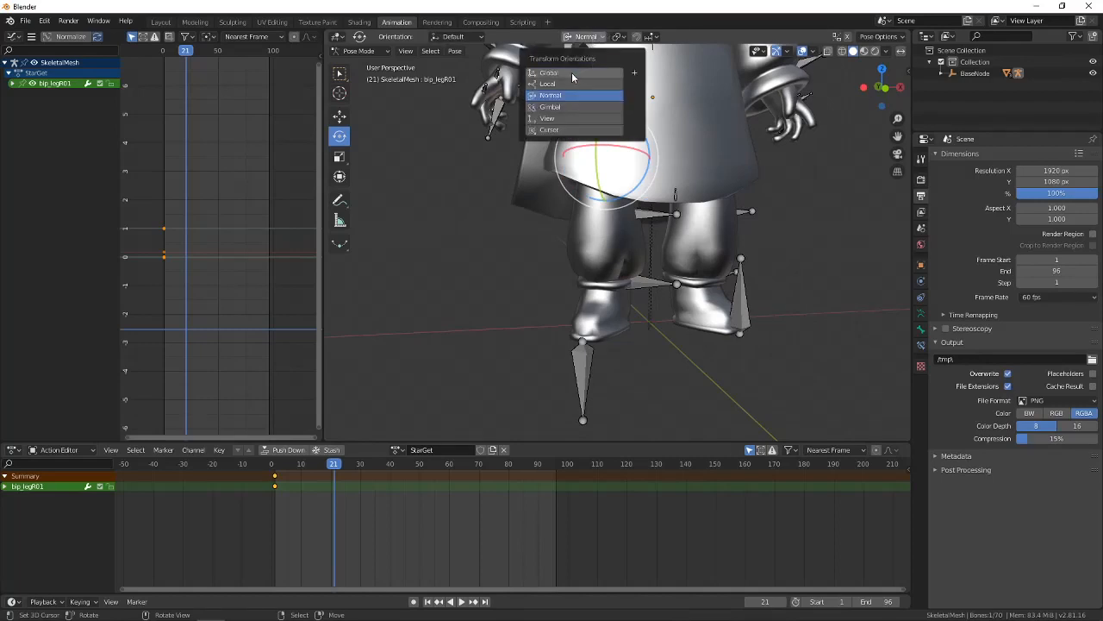
left_click(571, 72)
middle_click_drag(603, 112, 635, 176)
left_click_drag(648, 152, 645, 148)
middle_click_drag(607, 259, 614, 226)
left_click(365, 431)
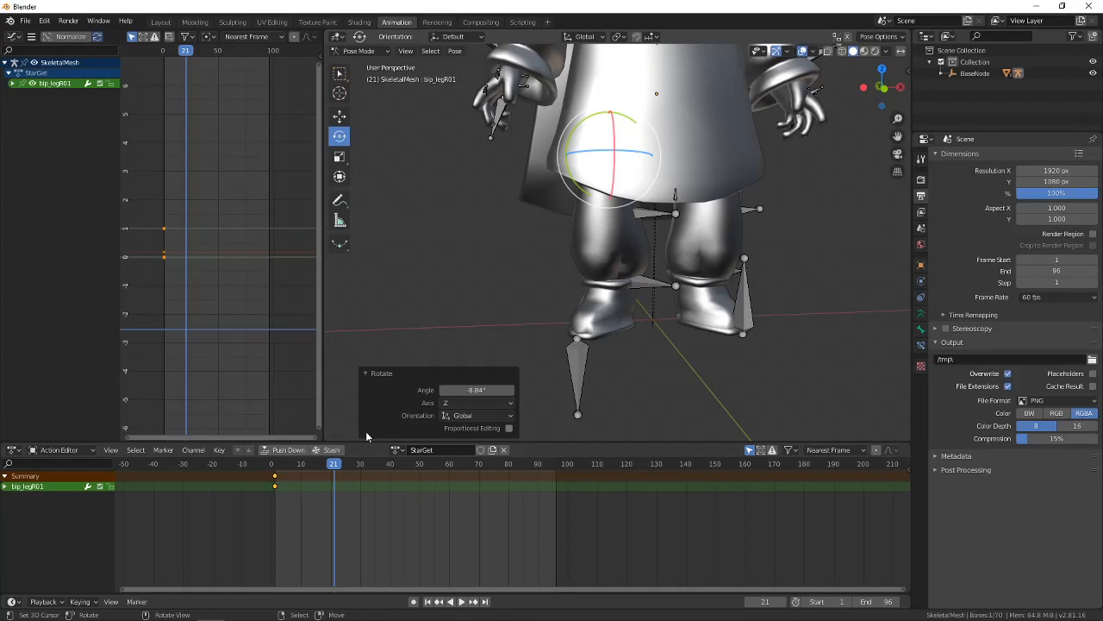
left_click(491, 391)
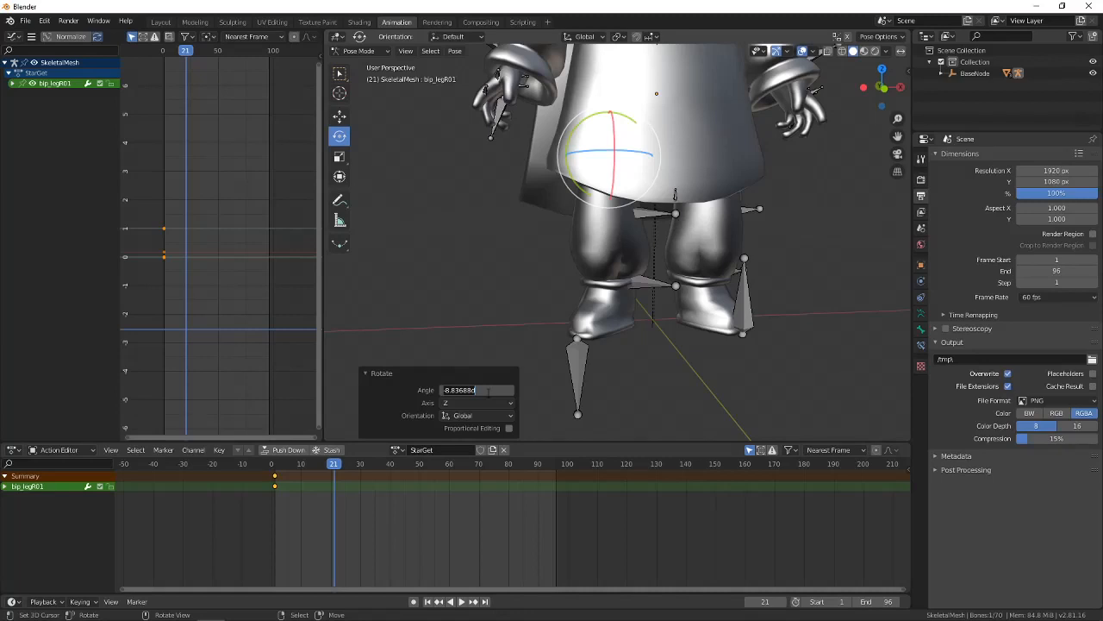
type("-7.5")
key("Return")
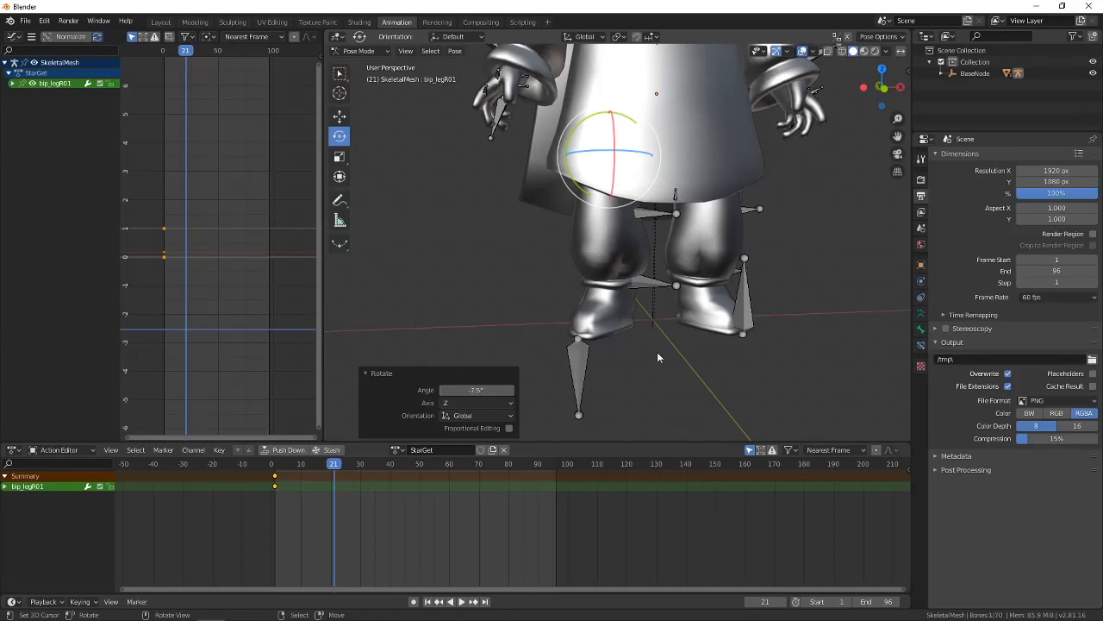
Rotate the left upper-leg bone bip_legL01 around the global Z axis by 7.5°.
middle_click_drag(657, 352, 683, 200)
right_click(643, 165)
left_click_drag(683, 200, 684, 194)
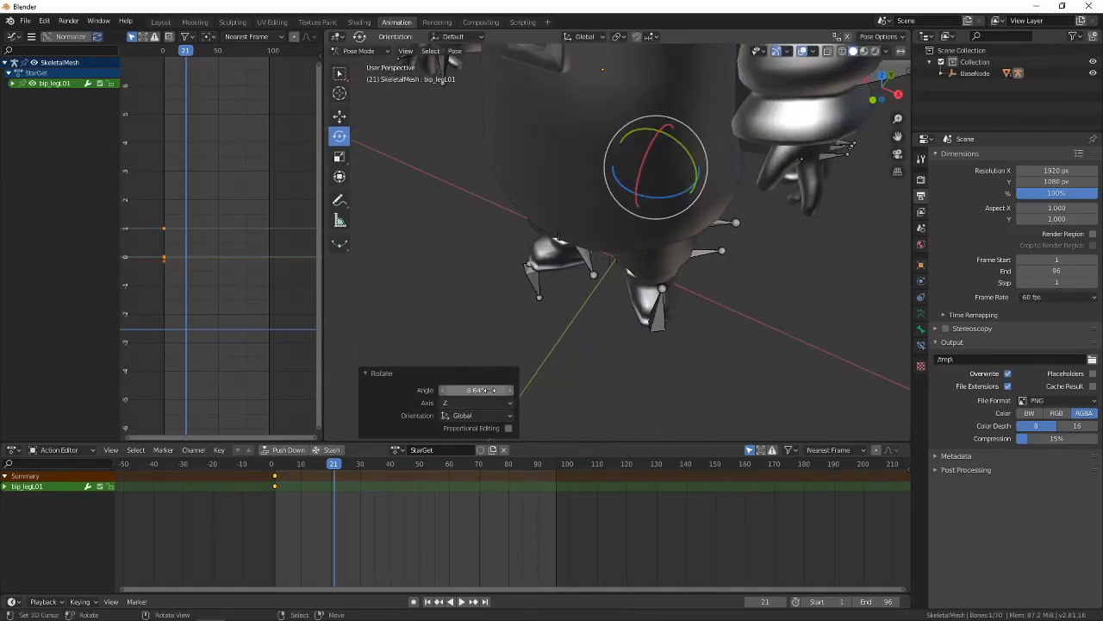
left_click(486, 389)
type("7.5")
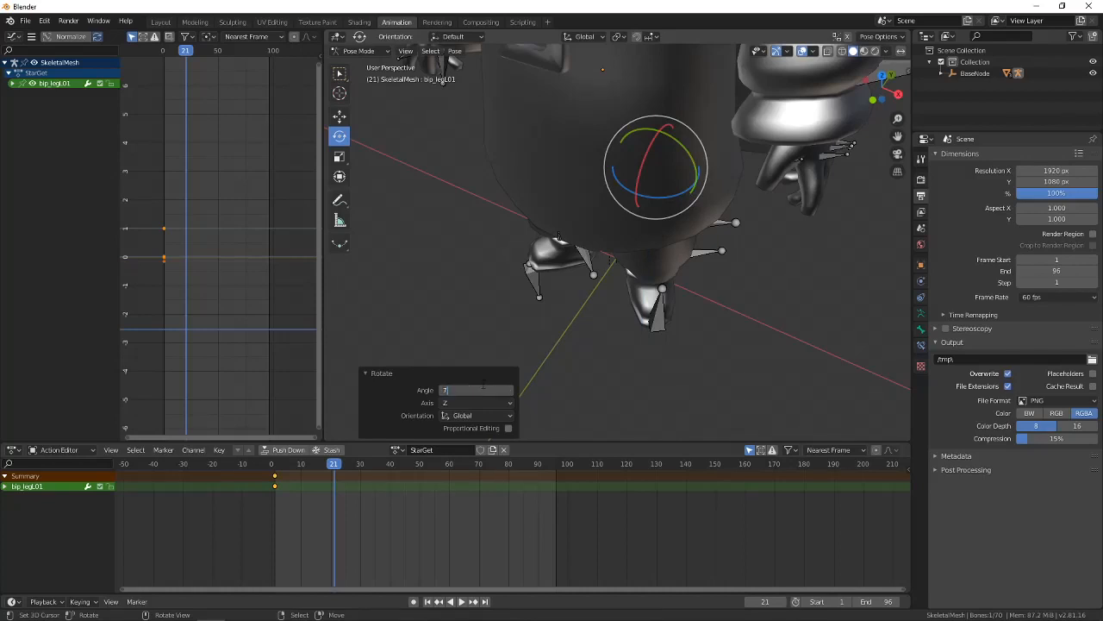
key("Return")
middle_click_drag(621, 360, 609, 307)
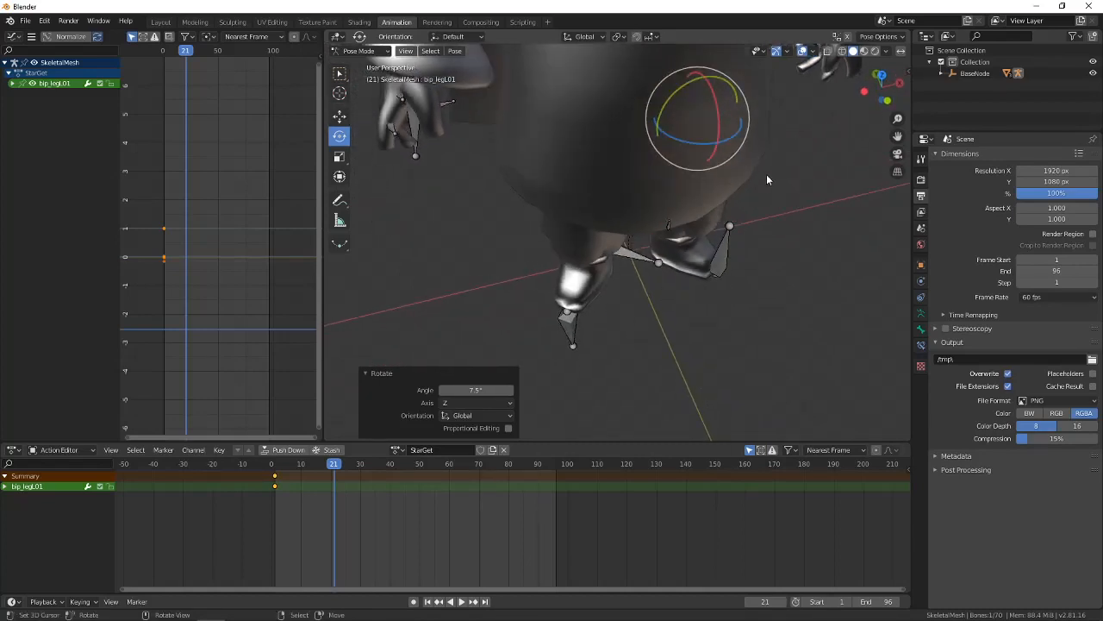
middle_click_drag(768, 179, 717, 284)
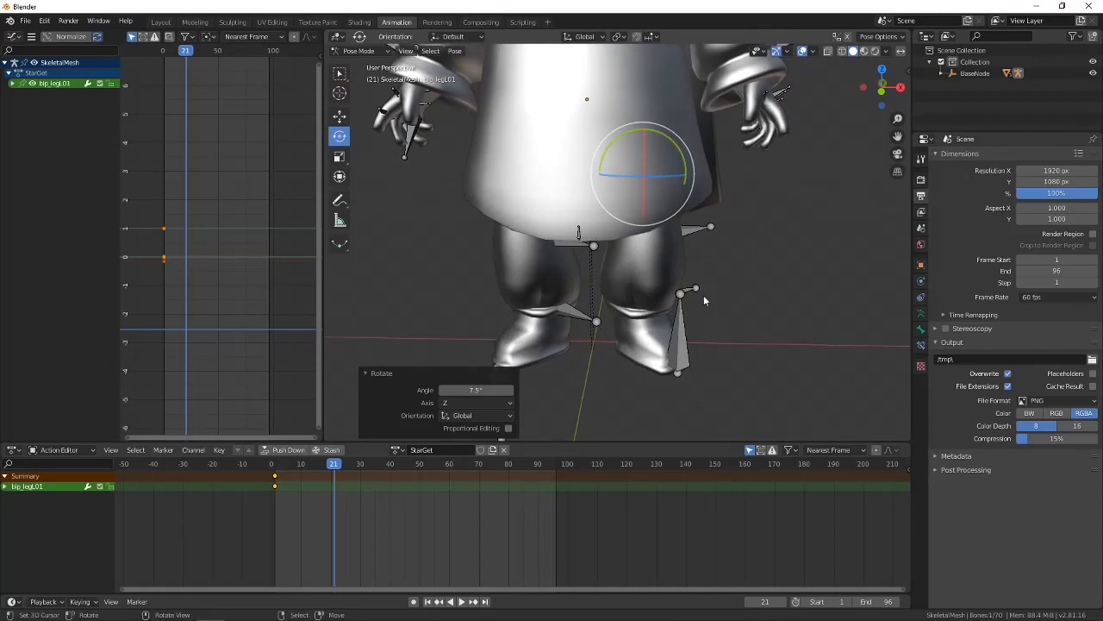
key("r")
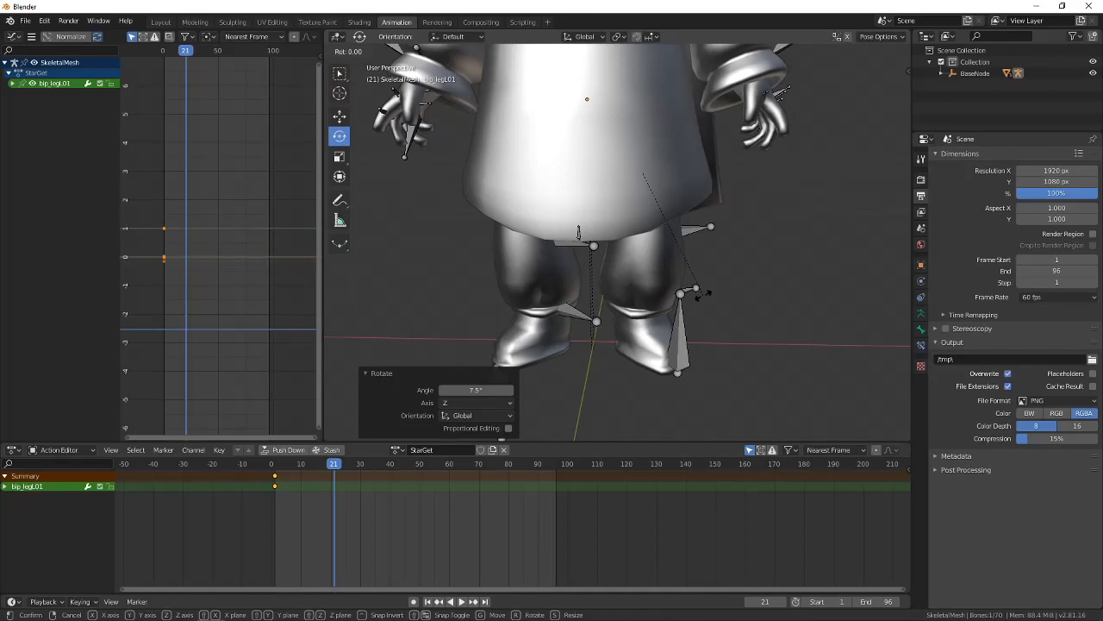
key("z")
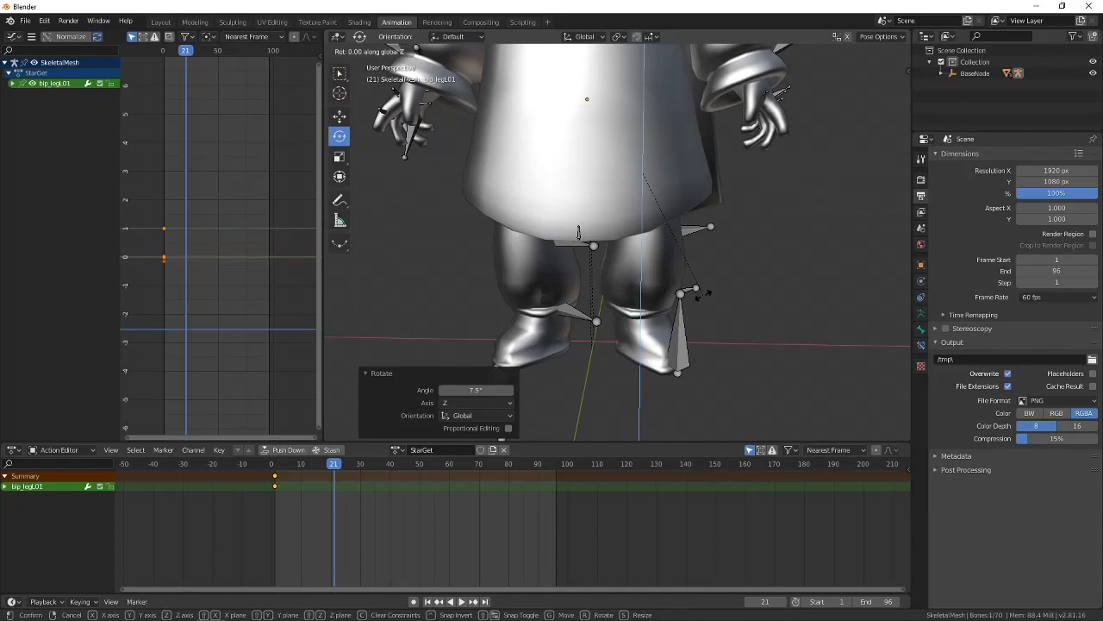
key("x")
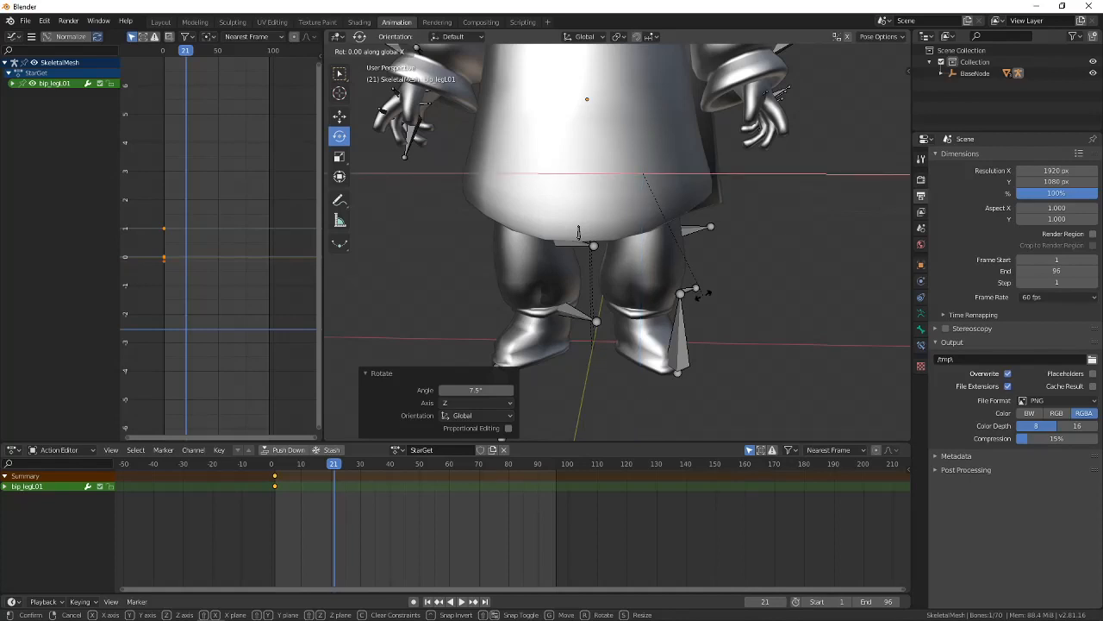
key("y")
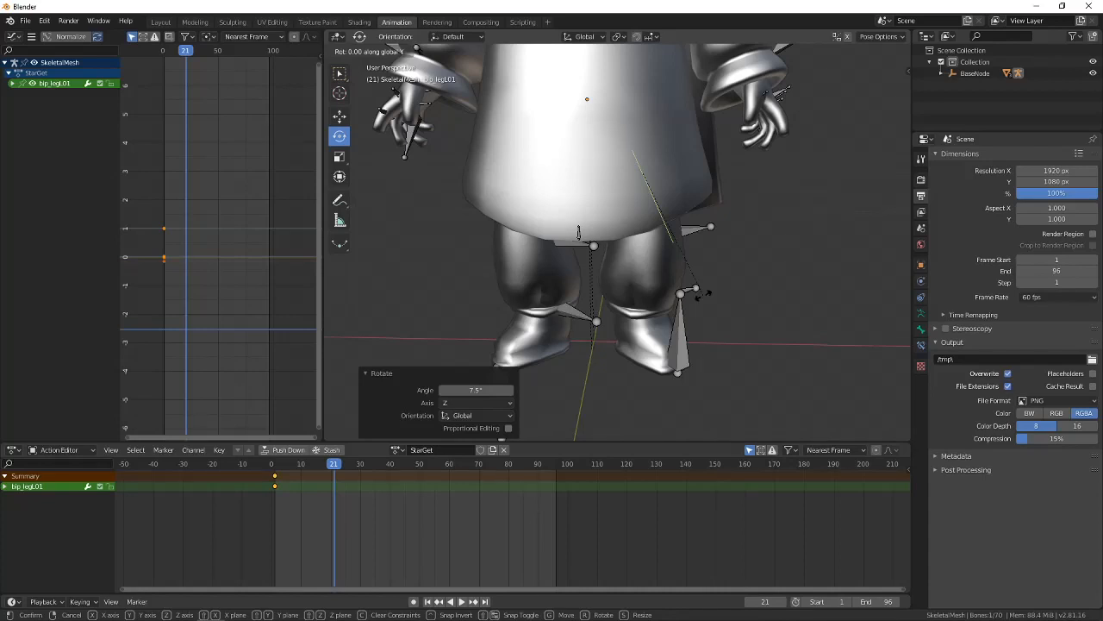
key("x")
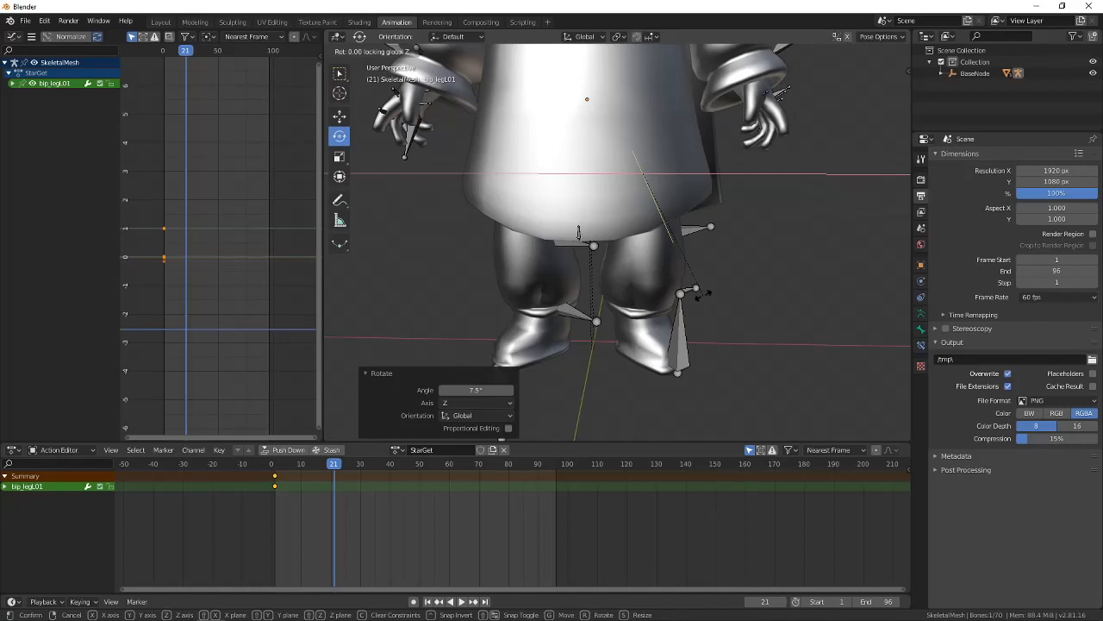
right_click(703, 295)
Rotate bip_legL01 around the global Z axis by a further 5°.
middle_click_drag(747, 260, 692, 330)
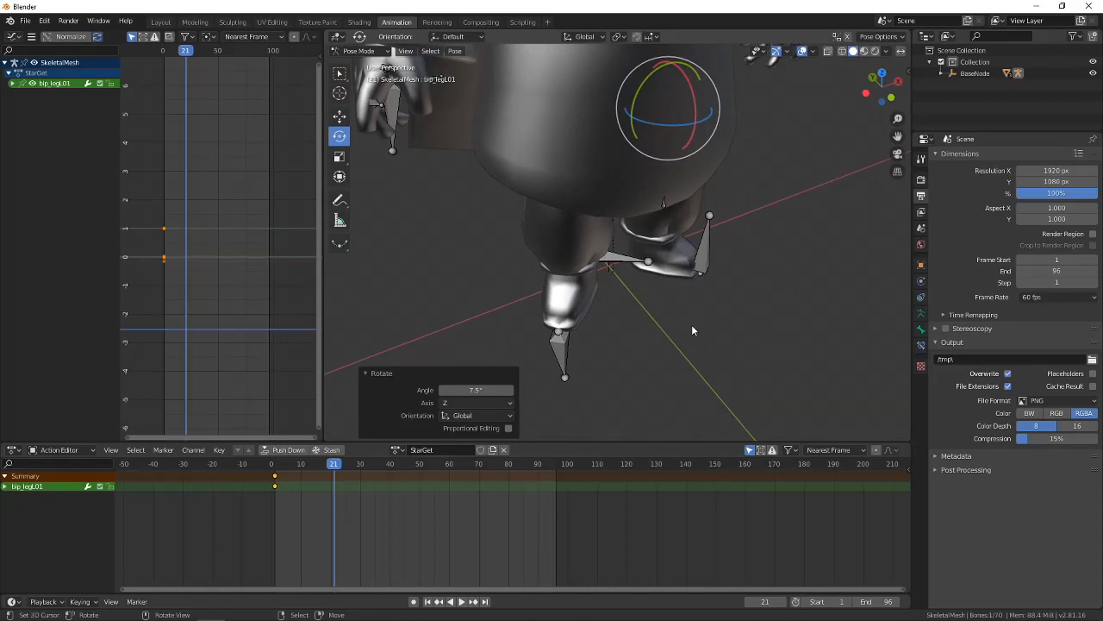
middle_click_drag(692, 330, 648, 322)
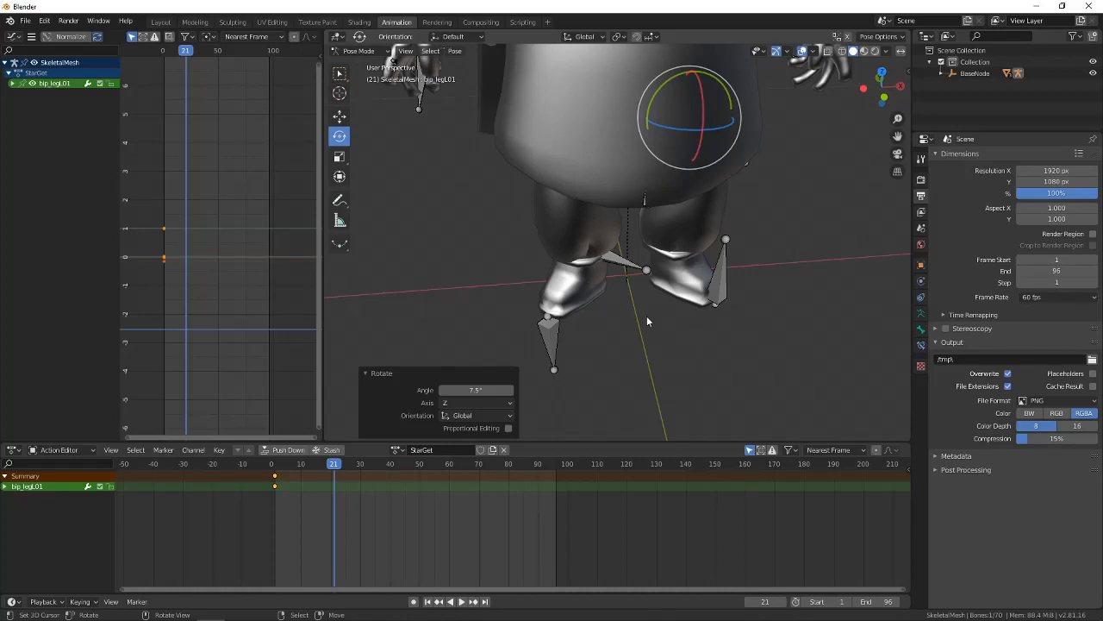
middle_click_drag(648, 321, 636, 293)
middle_click_drag(636, 293, 625, 397, "shift")
scroll(603, 353, "down", 3)
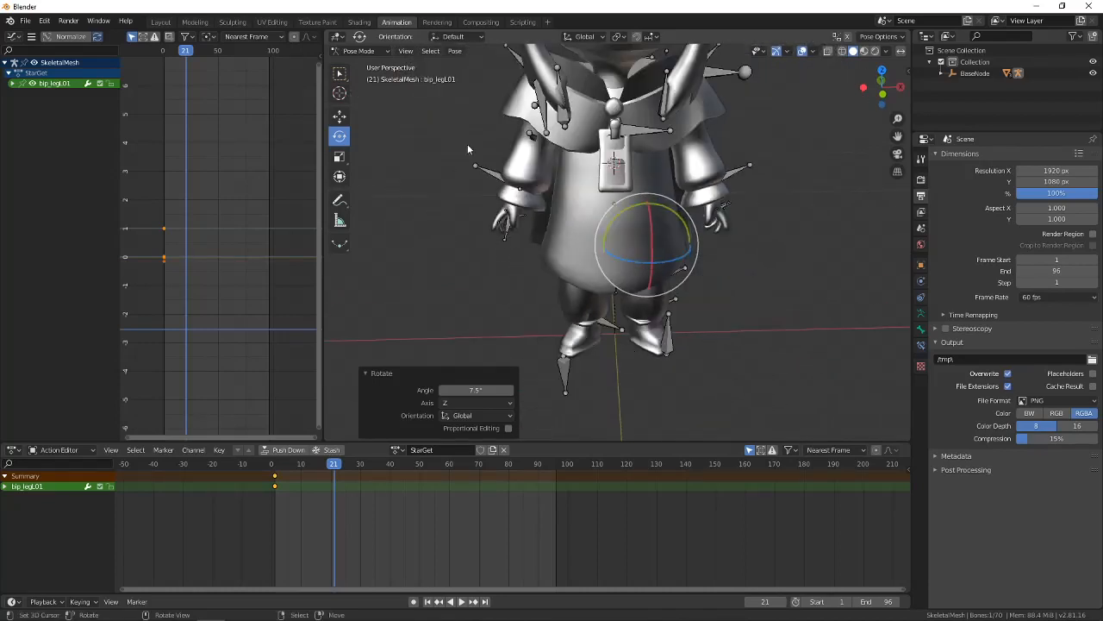
middle_click_drag(731, 177, 681, 270)
scroll(617, 286, "up", 2)
middle_click_drag(680, 271, 644, 291, "shift")
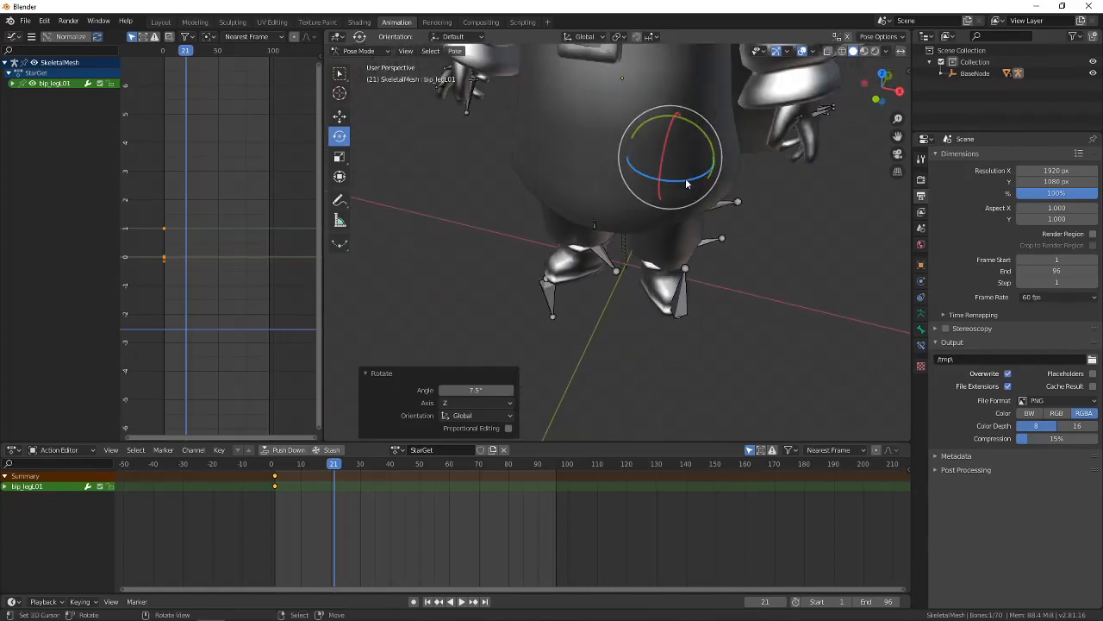
key("r")
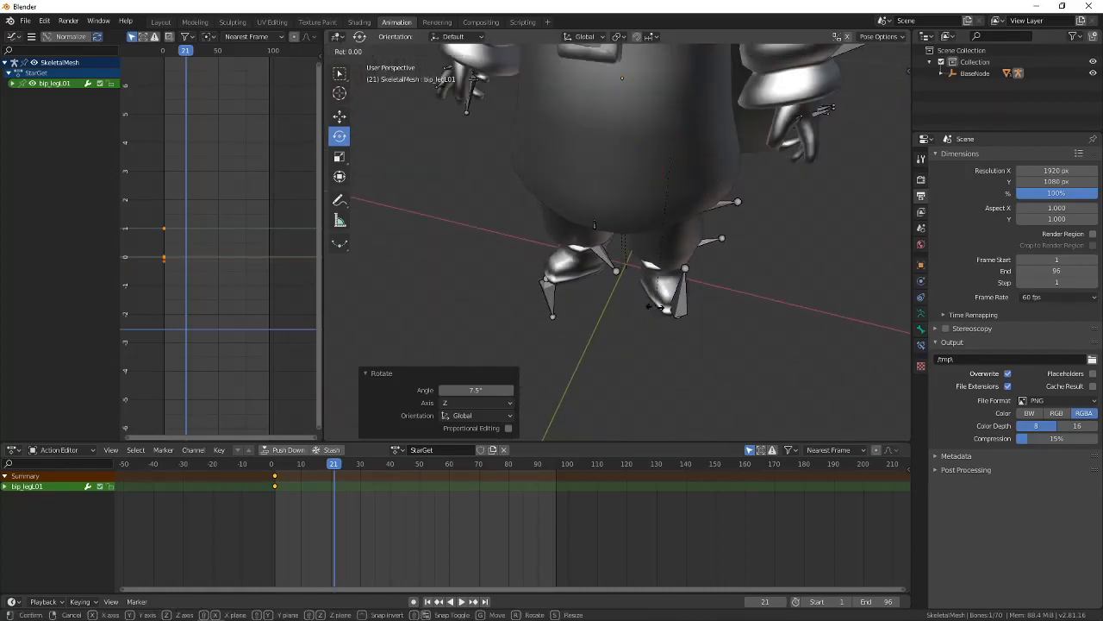
key("5")
key("Return")
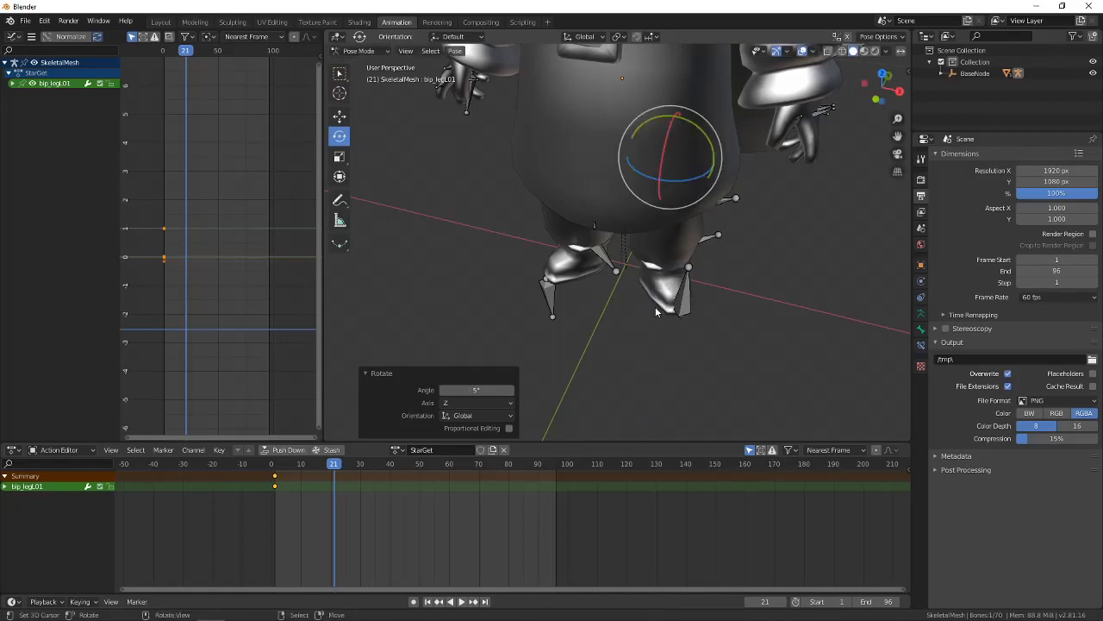
Select the right upper-leg bone bip_legR01 and rotate it around the global Z axis by -5°.
middle_click_drag(648, 297, 568, 313)
left_click(572, 183)
left_click(593, 187)
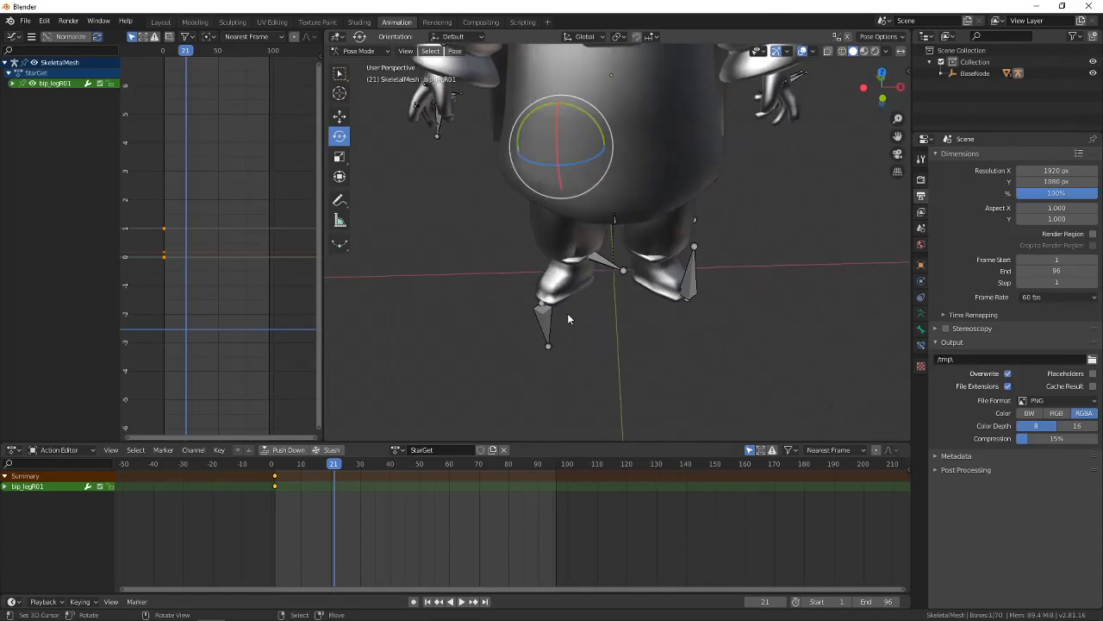
key("r")
key("z")
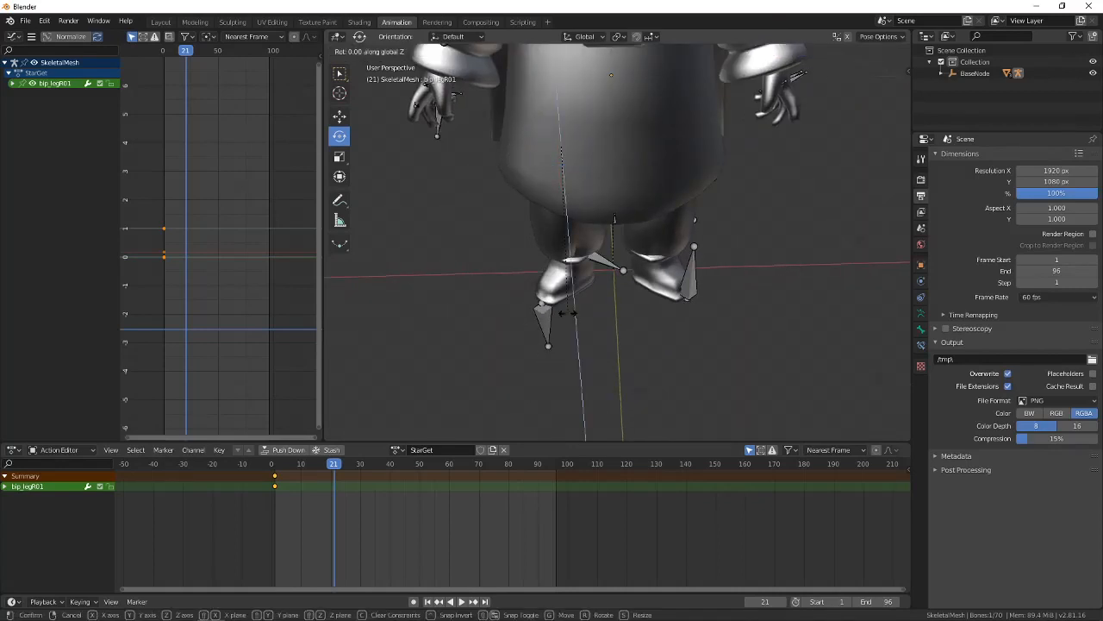
type("-5")
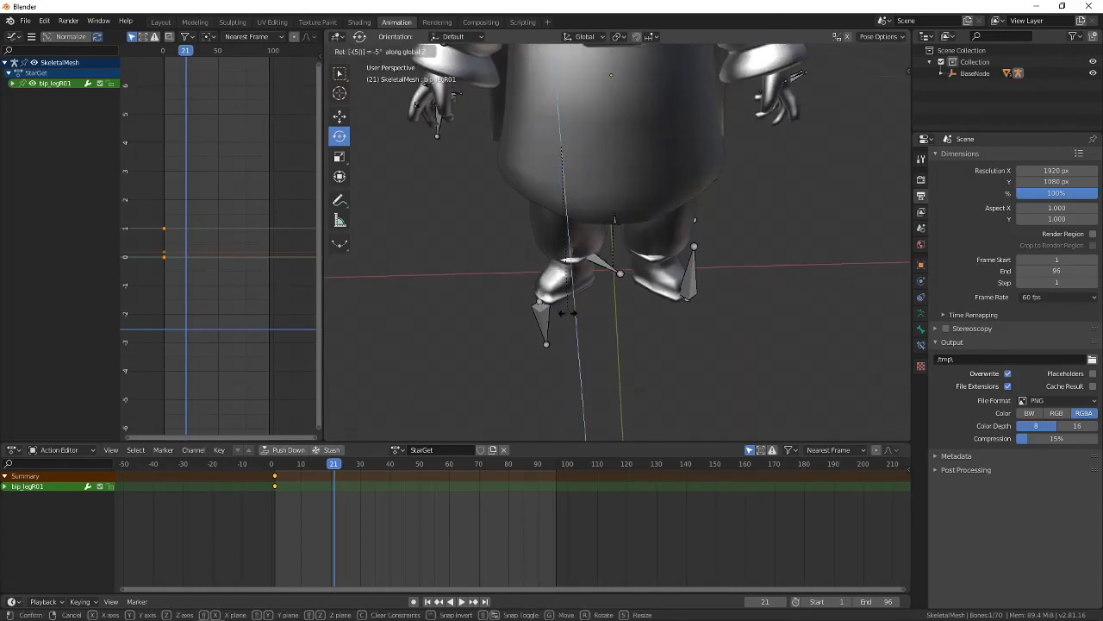
key("Return")
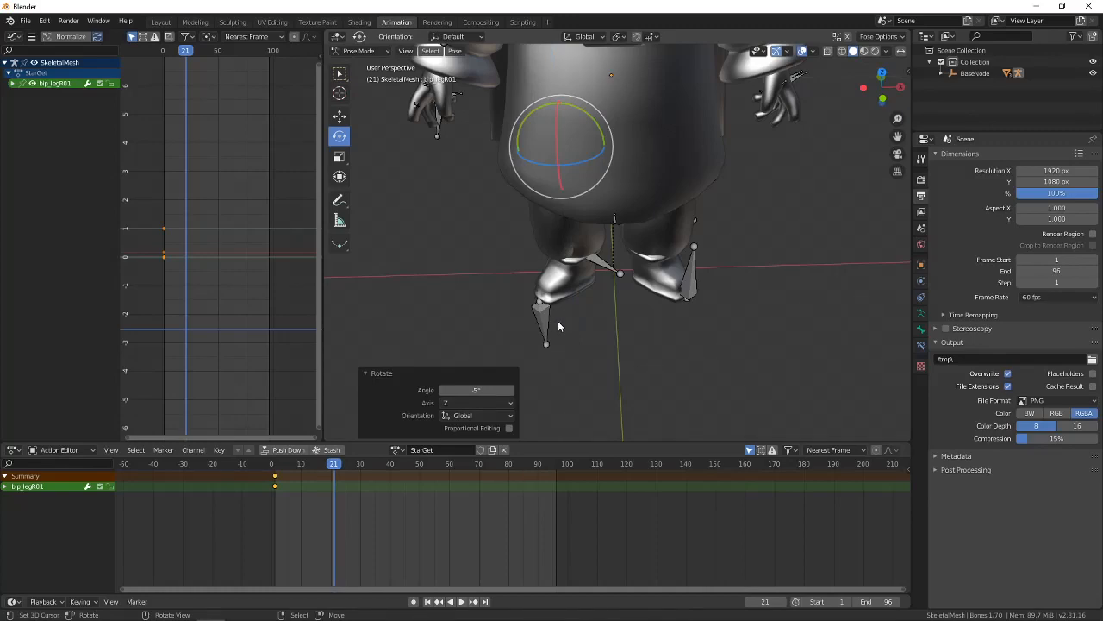
Inspect the legs from the front and compare them with Mario's pose in the herewego1 reference clip.
middle_click_drag(558, 322, 584, 340)
middle_click_drag(593, 279, 567, 298)
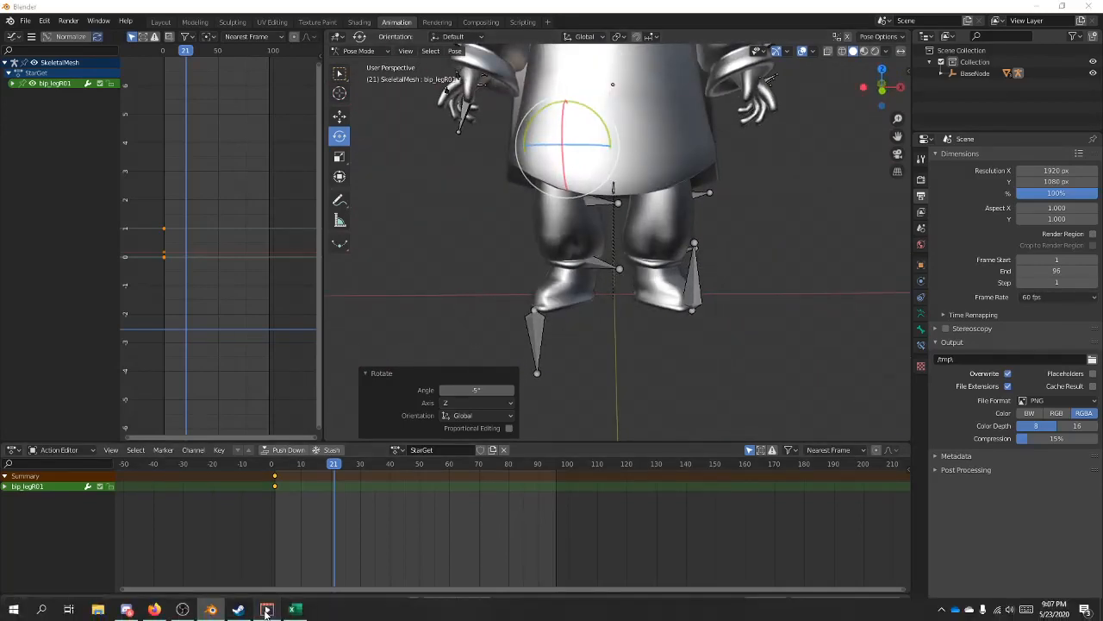
left_click(211, 610)
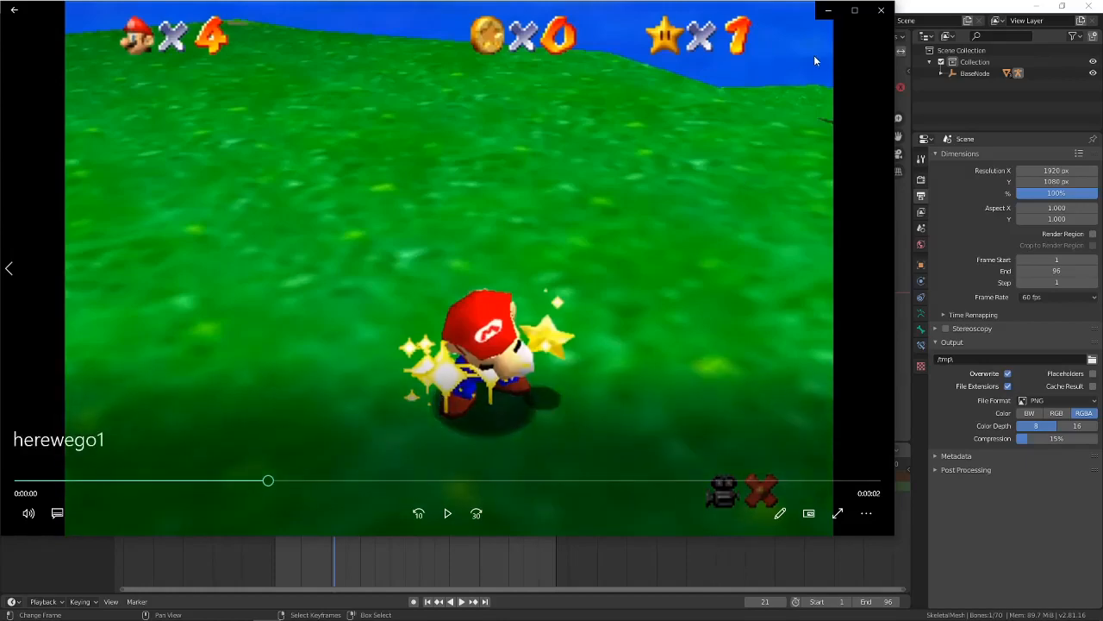
left_click(828, 9)
Switch the transform orientation to Normal, recheck the reference clip, and rotate bip_legR01 around the Y axis by -60°.
middle_click_drag(591, 258, 515, 192)
left_click(585, 36)
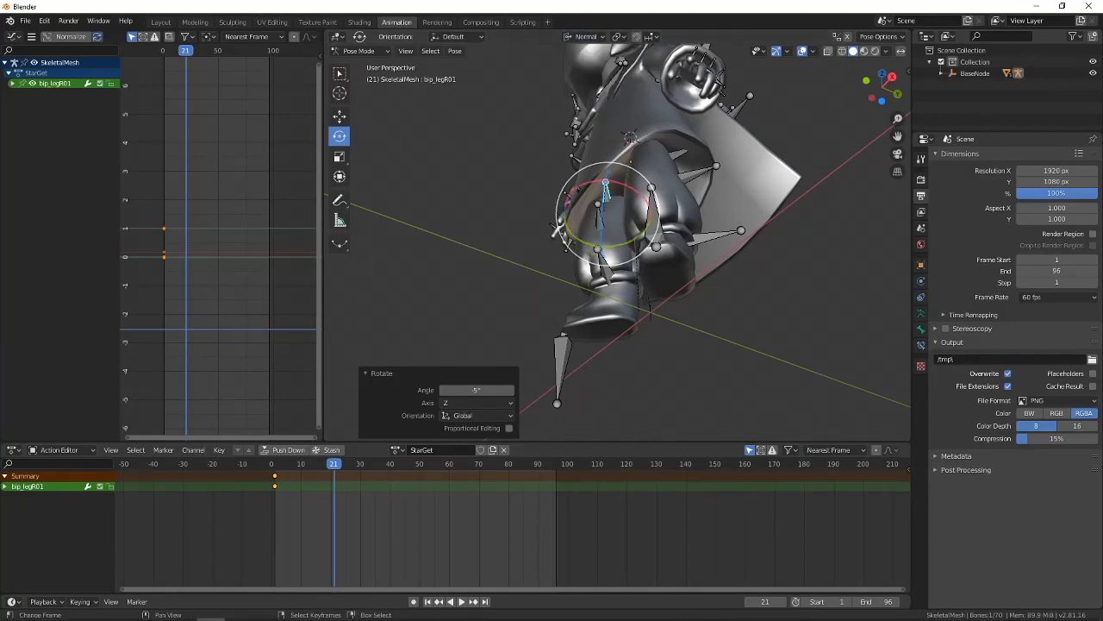
left_click(266, 610)
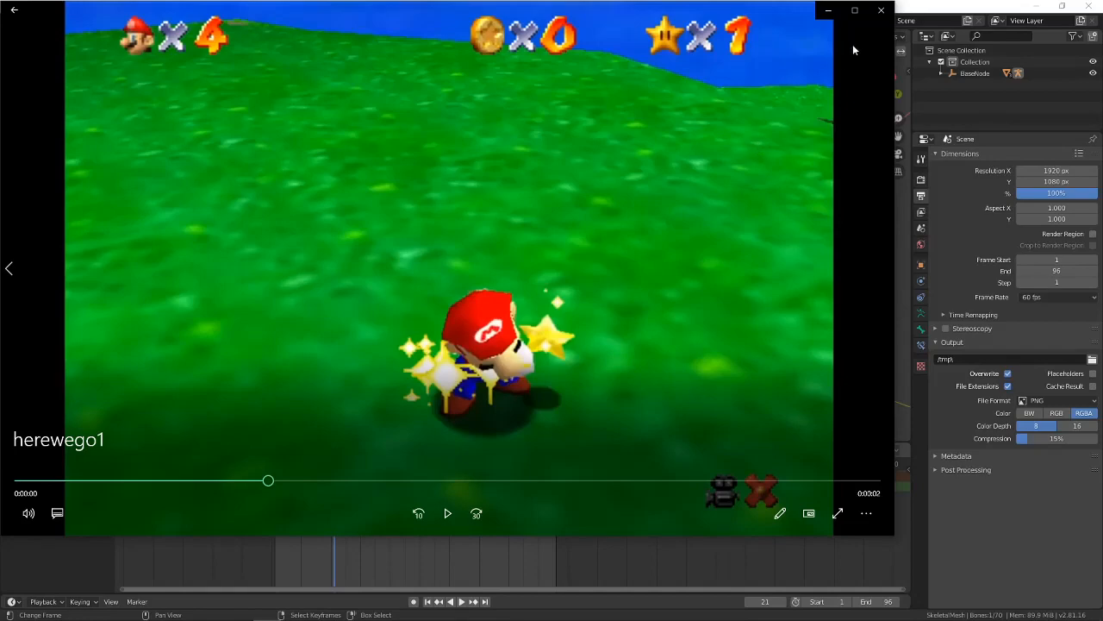
left_click(827, 10)
middle_click_drag(517, 430, 661, 293)
left_click_drag(564, 104, 611, 92)
middle_click_drag(534, 207, 557, 174)
left_click(475, 390)
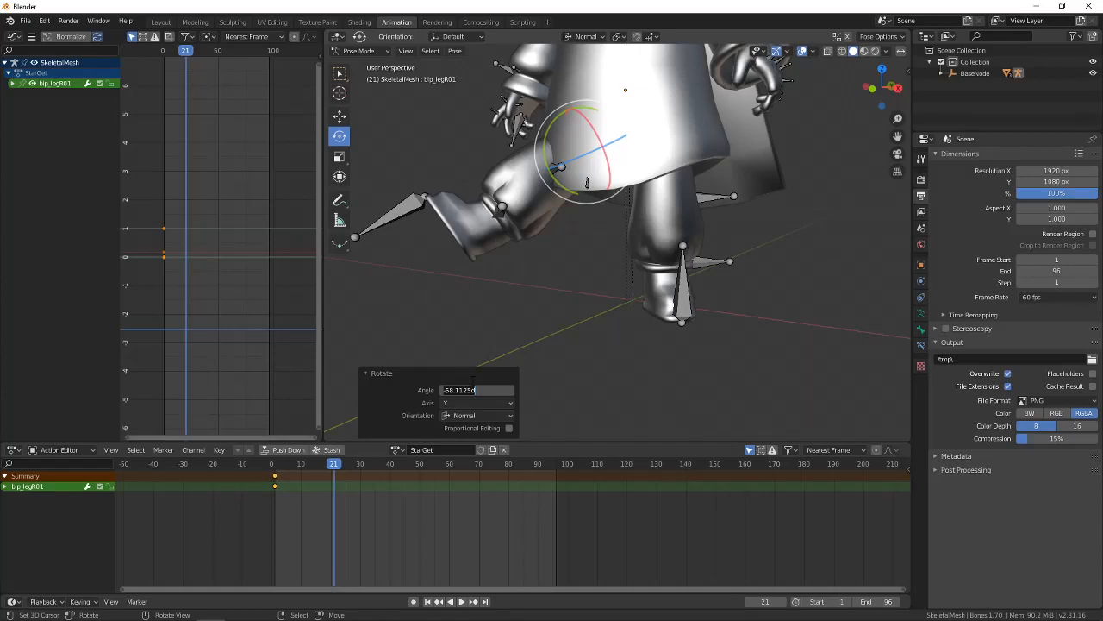
key("ctrl+a")
type("-60")
key("Return")
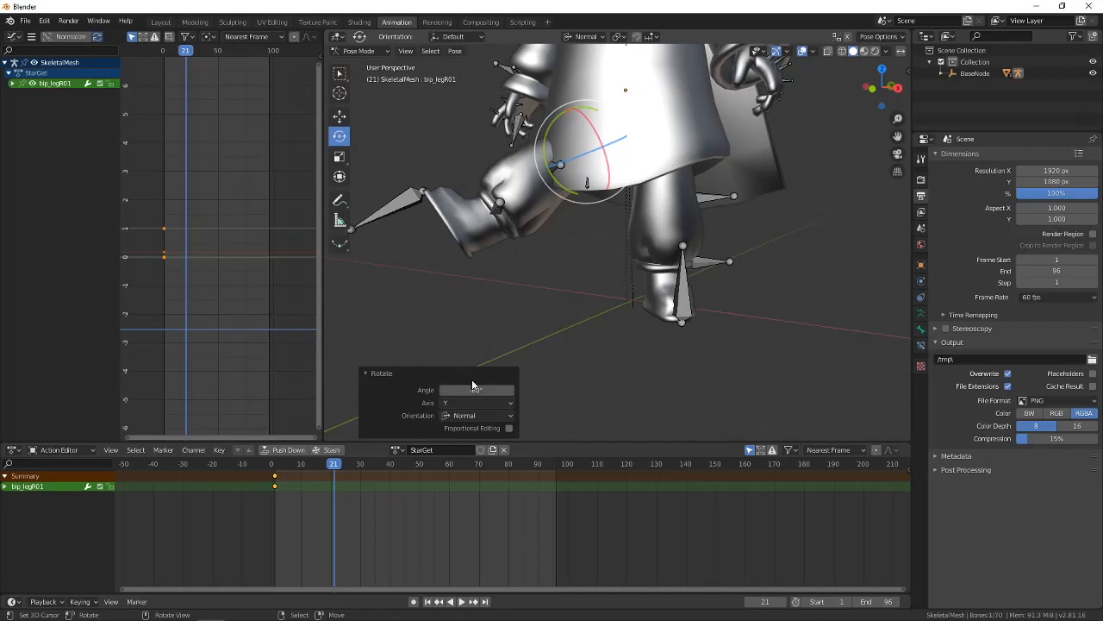
Bend the right knee by rotating the lower-leg bone bip_legR02 around the Normal Y axis by 95°.
left_click(555, 168)
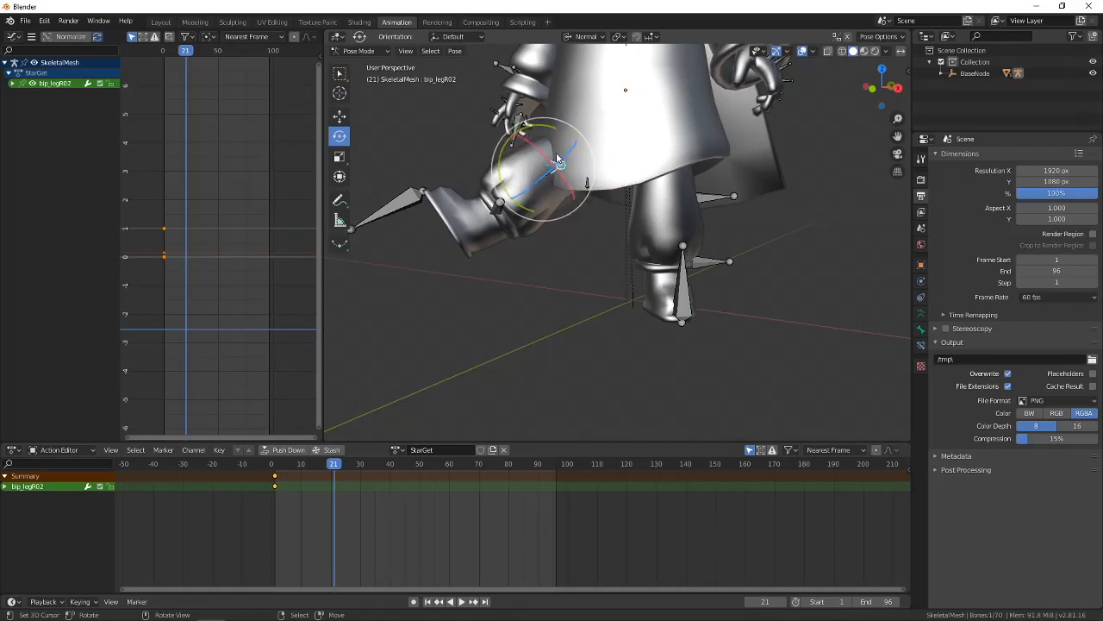
middle_click_drag(510, 151, 637, 223)
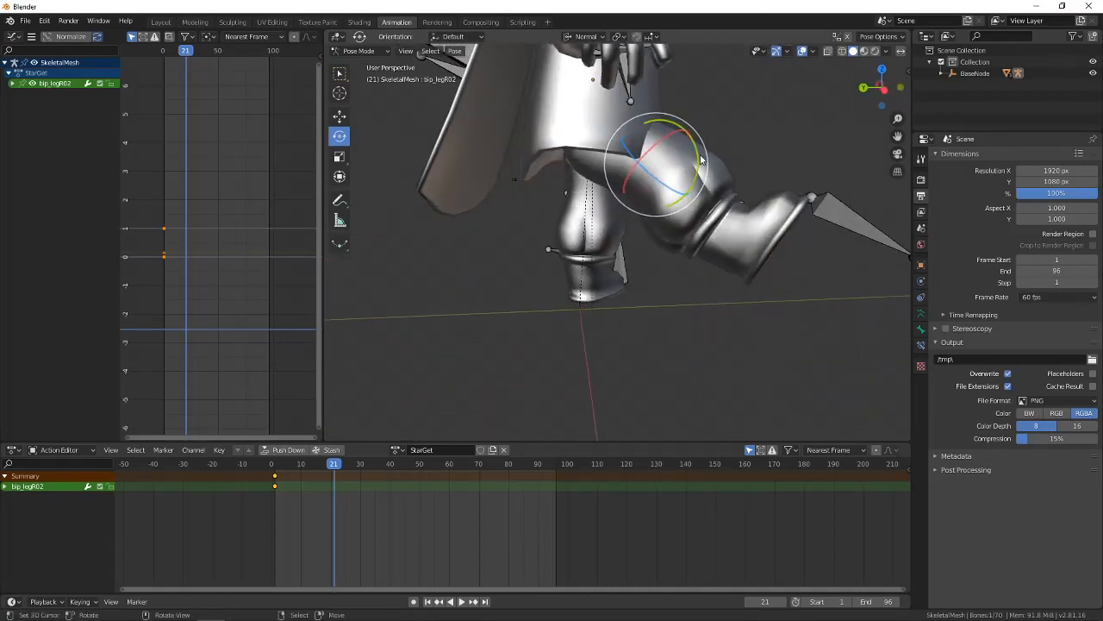
left_click_drag(697, 157, 662, 208)
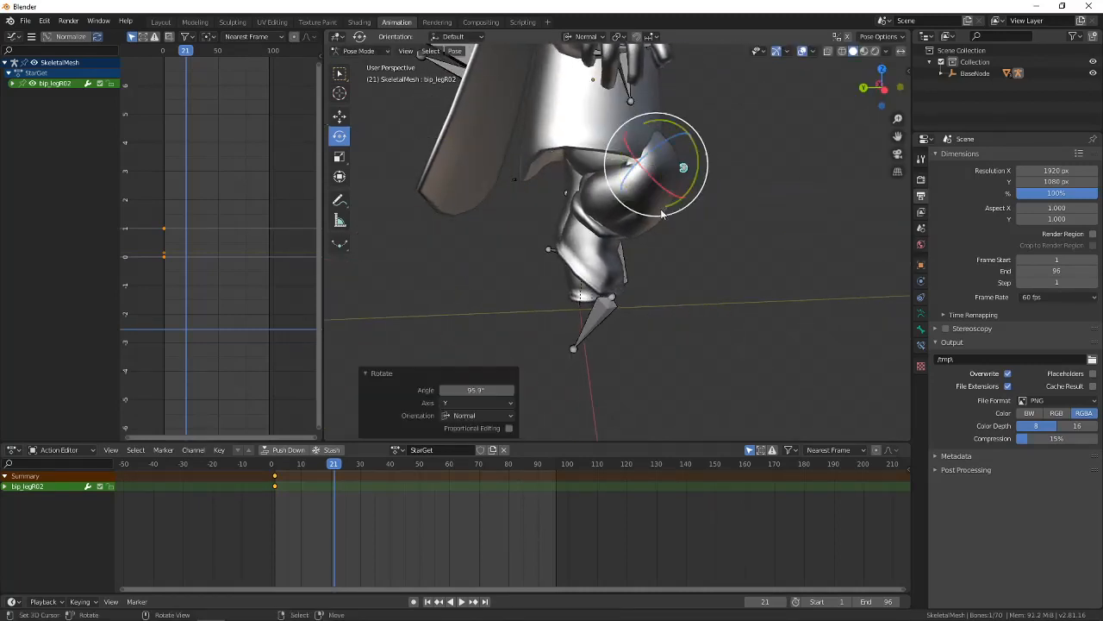
left_click(481, 388)
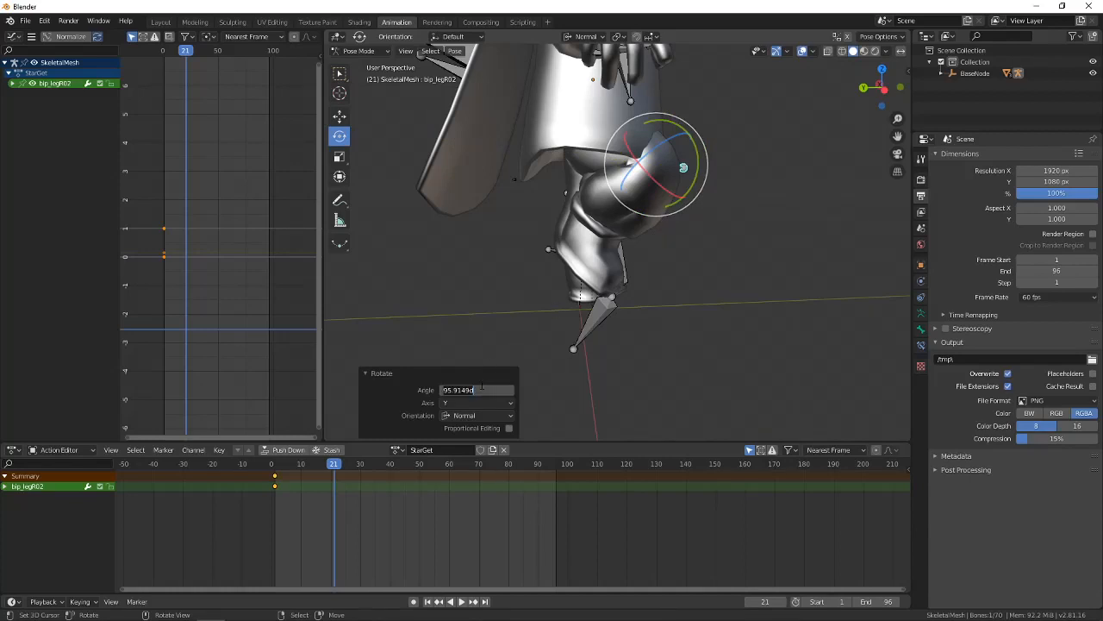
key("BackSpace")
key("BackSpace")
key("BackSpace")
key("BackSpace")
key("BackSpace")
key("BackSpace")
key("Return")
Raise the left thigh by rotating bip_legL01 around the Normal Y axis by -65°.
middle_click_drag(707, 252, 667, 135)
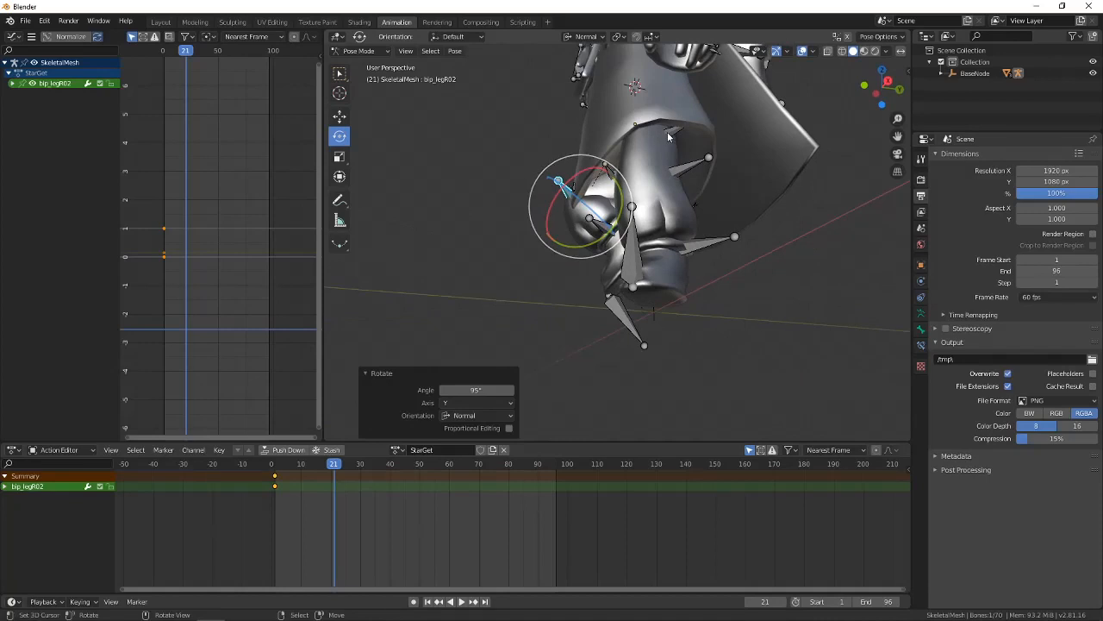
right_click(669, 134)
middle_click_drag(683, 175, 655, 211)
left_click_drag(660, 169, 573, 283)
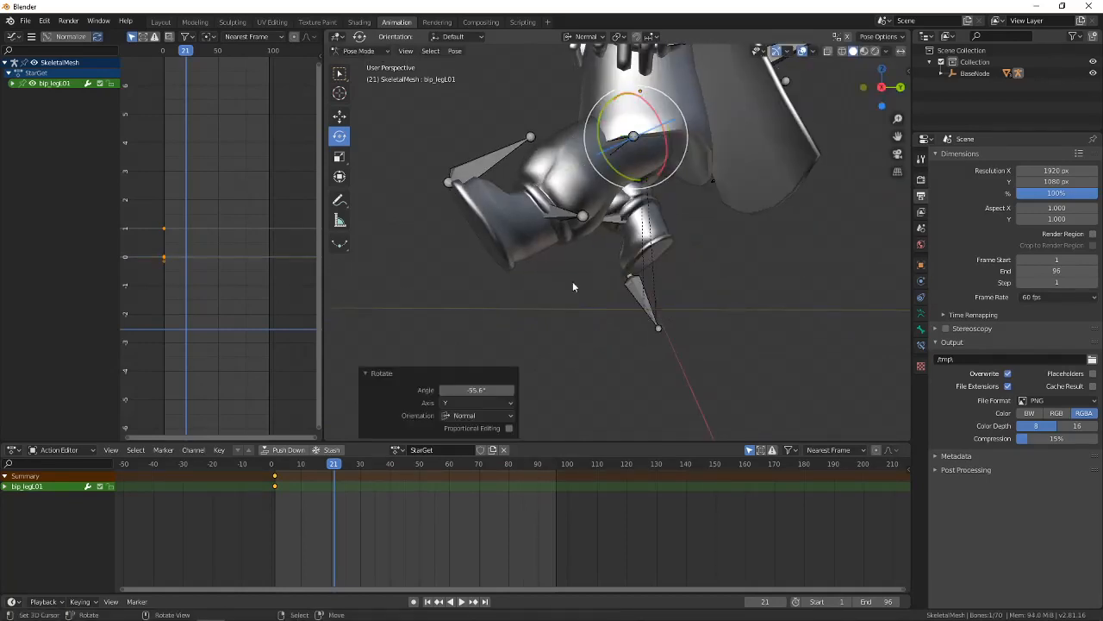
left_click(466, 390)
type("-65")
key("Return")
Bend the left knee by rotating the lower-leg bone bip_legL02 around the Normal Y axis by 95°.
middle_click_drag(705, 437, 577, 226)
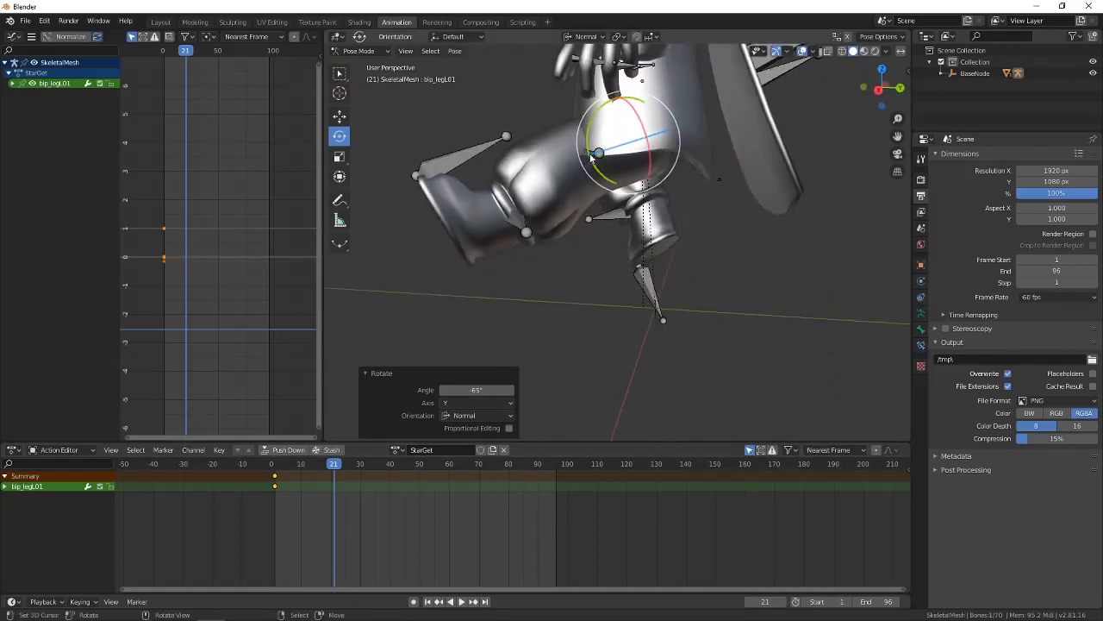
left_click(593, 155)
left_click_drag(533, 144, 561, 201)
left_click(483, 390)
type("95")
key("Return")
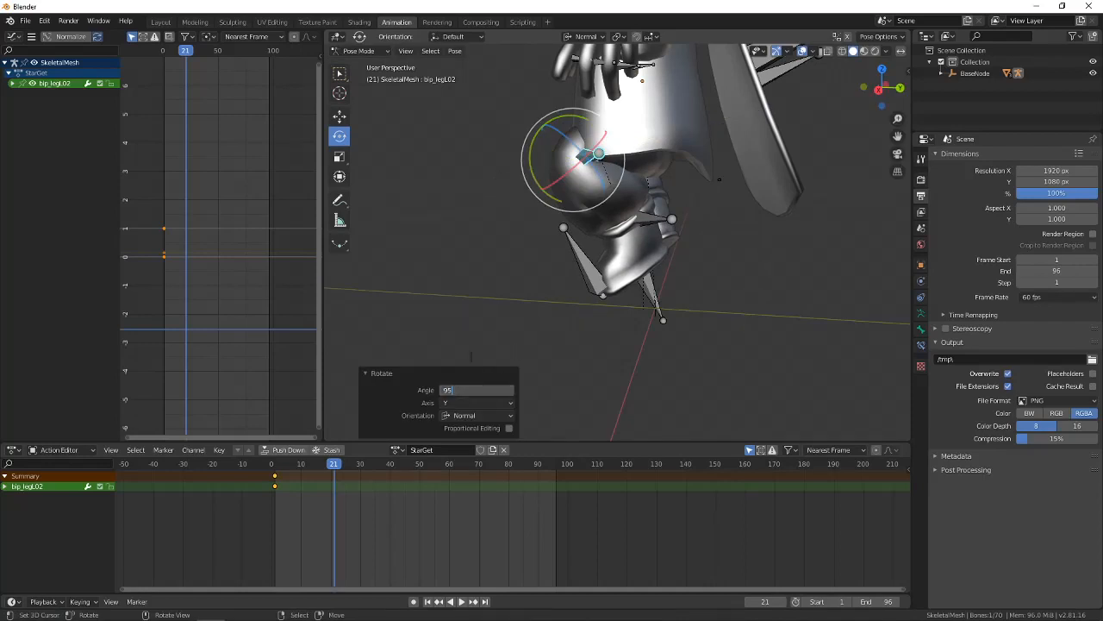
Level the right foot by rotating the foot bone bip_footR01 around the Normal Y axis by about -34°.
middle_click_drag(655, 216, 541, 247)
left_click(599, 216)
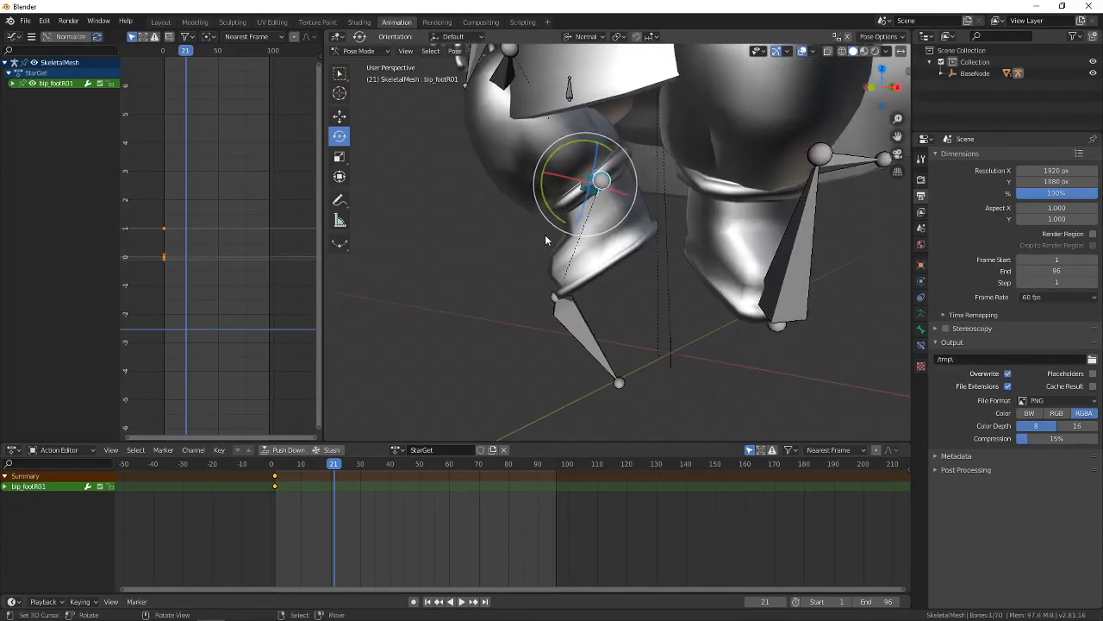
middle_click_drag(524, 240, 696, 235)
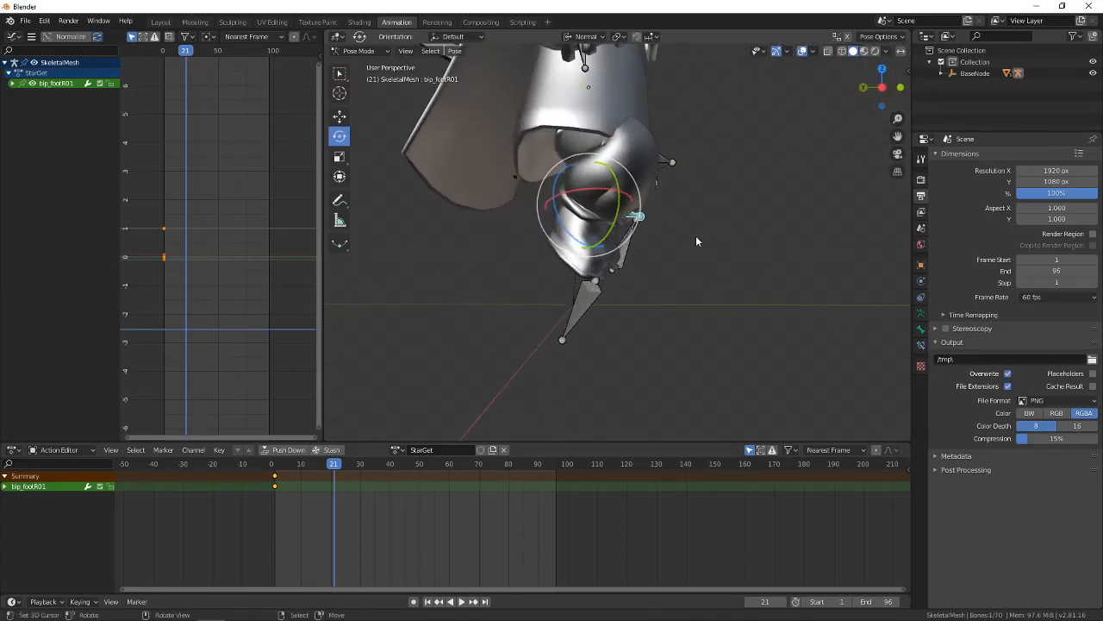
middle_click_drag(695, 235, 573, 152)
key("KP_1")
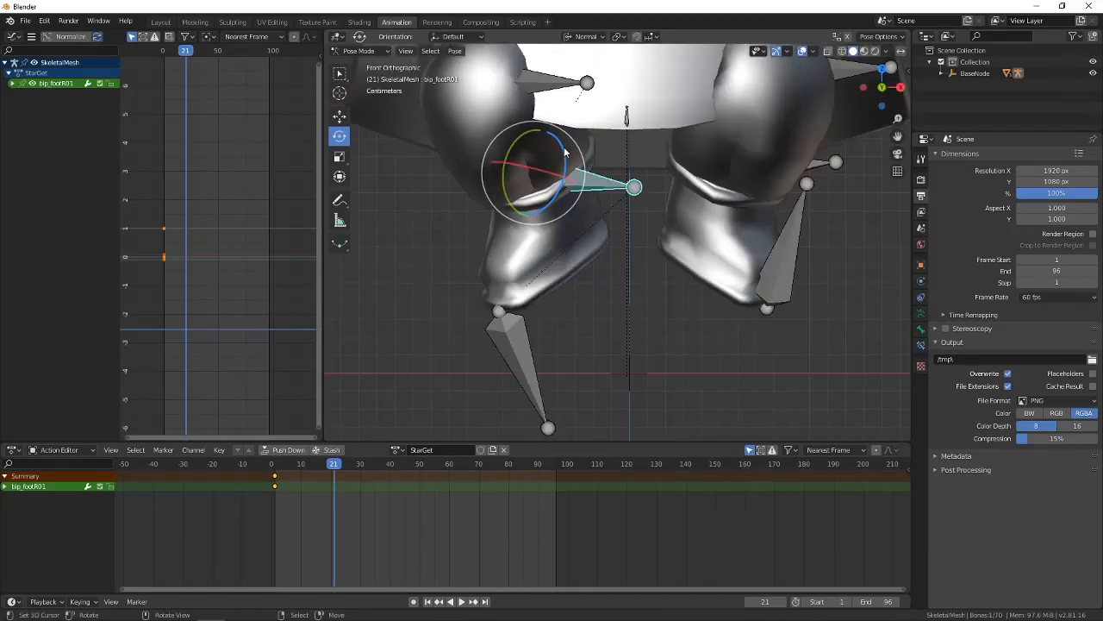
middle_click_drag(606, 151, 729, 190)
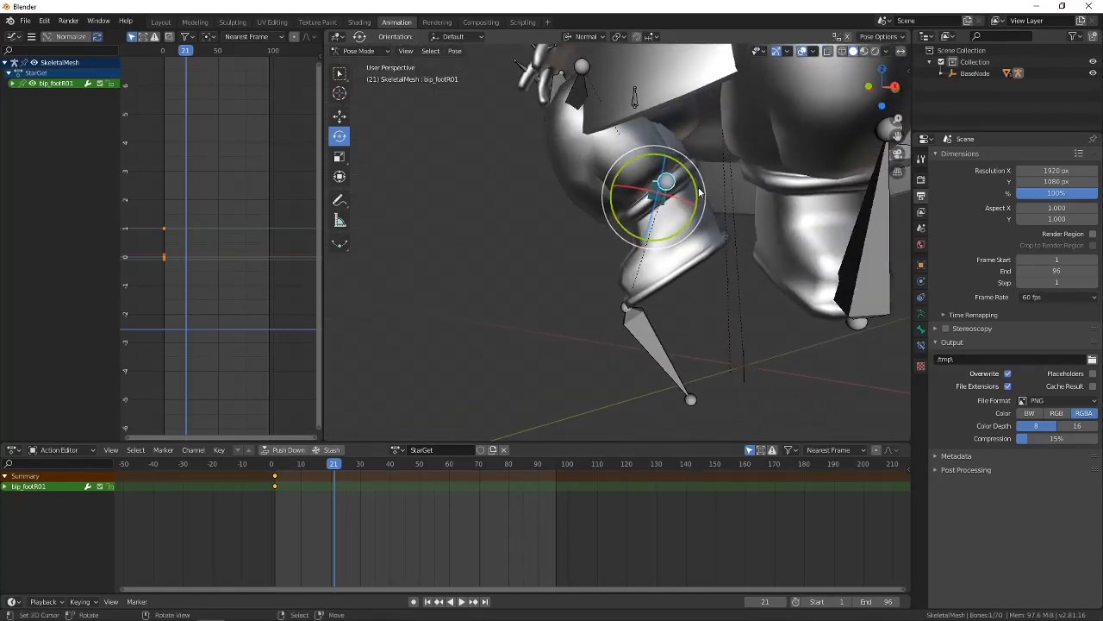
left_click_drag(699, 190, 699, 215)
middle_click_drag(683, 245, 683, 238)
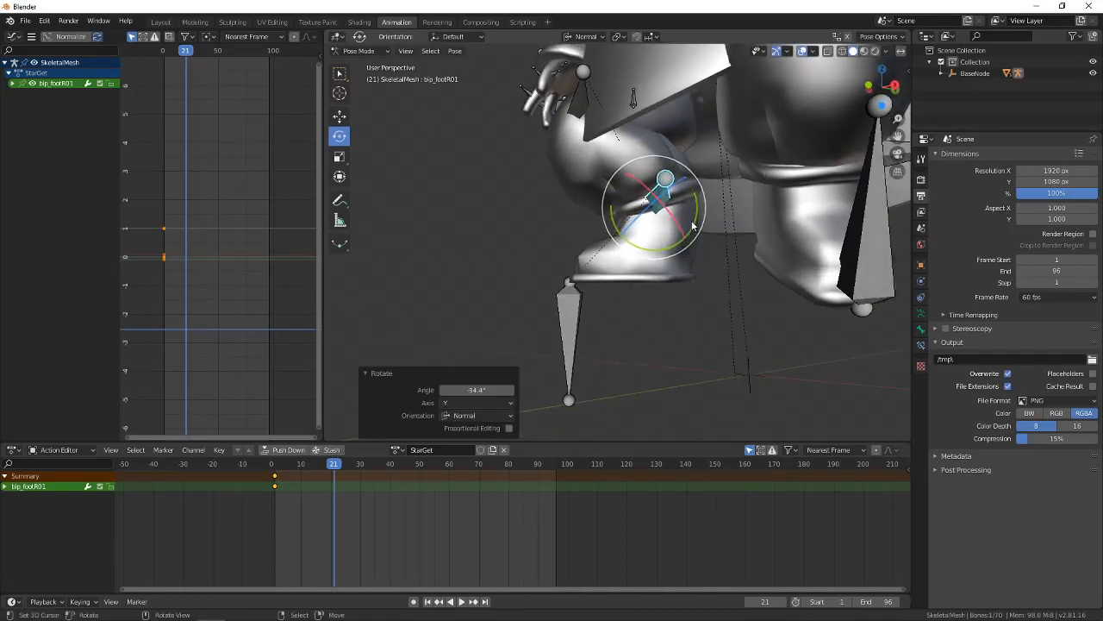
left_click_drag(683, 241, 694, 225)
Angle the right lower-leg bone bip_legR02 by rotating it about -3.6° around Normal X and about 4.1° around Normal Z.
middle_click_drag(722, 247, 677, 181)
left_click(677, 175)
left_click_drag(662, 165, 652, 170)
left_click_drag(757, 196, 756, 198)
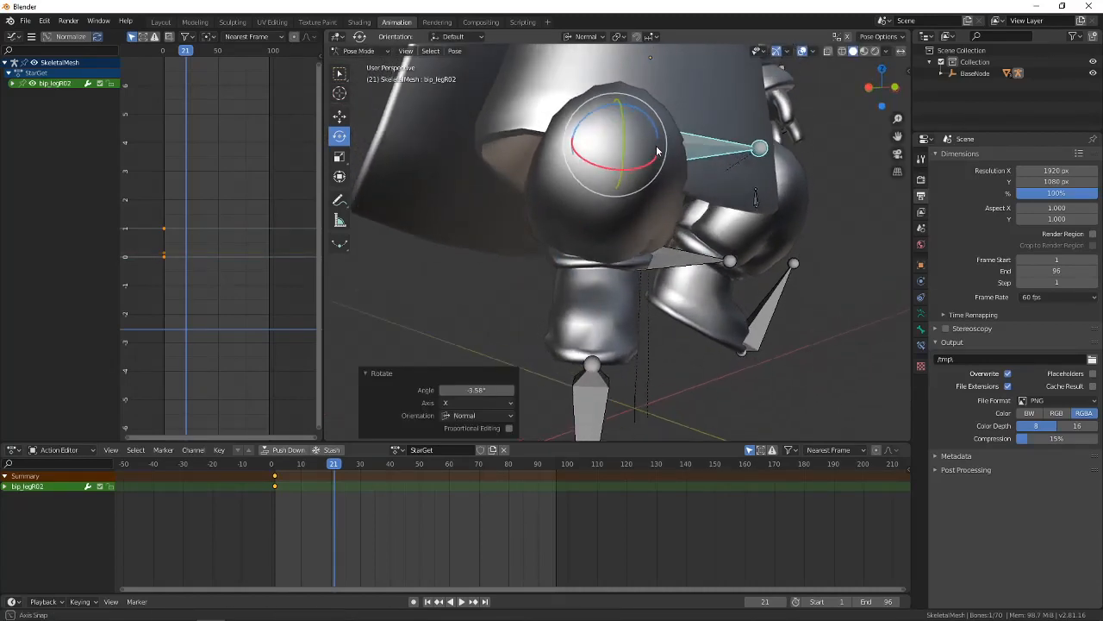
left_click_drag(636, 107, 634, 105)
middle_click_drag(647, 153, 718, 154)
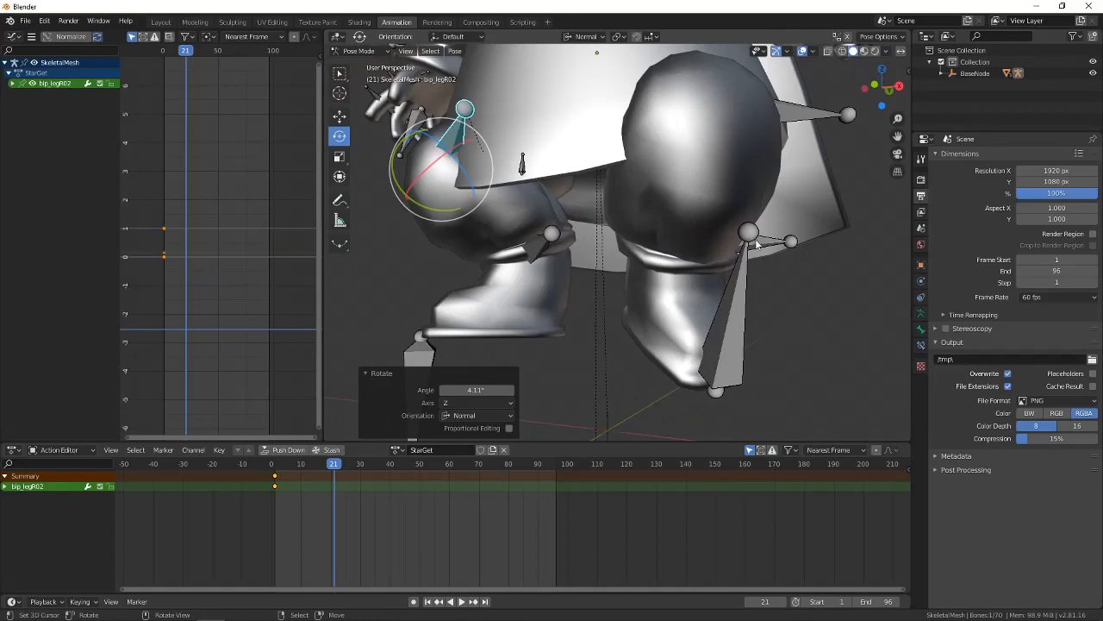
Rotate the left foot bone bip_footL01 until the sole of the boot is parallel to the ground.
middle_click_drag(773, 251, 592, 191)
right_click(638, 231)
middle_click_drag(702, 181, 721, 176)
left_click_drag(689, 223, 669, 228)
middle_click_drag(670, 228, 609, 198)
Turn the left lower leg slightly so its angle mirrors the right leg.
right_click(653, 140)
middle_click_drag(654, 139, 646, 167)
left_click_drag(638, 165, 640, 130)
middle_click_drag(639, 130, 600, 219)
Fine-tune the left foot bone bip_footL01 around the Normal Y axis by about -1.4° and another -0.8°.
left_click(600, 219)
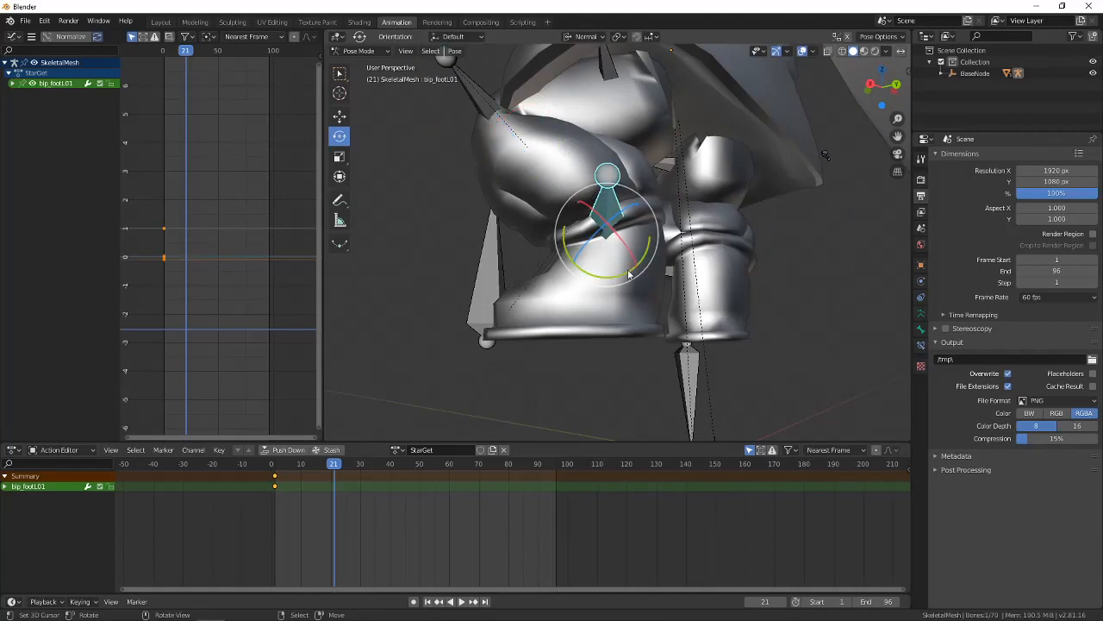
left_click_drag(629, 275, 626, 270)
middle_click_drag(626, 270, 680, 263)
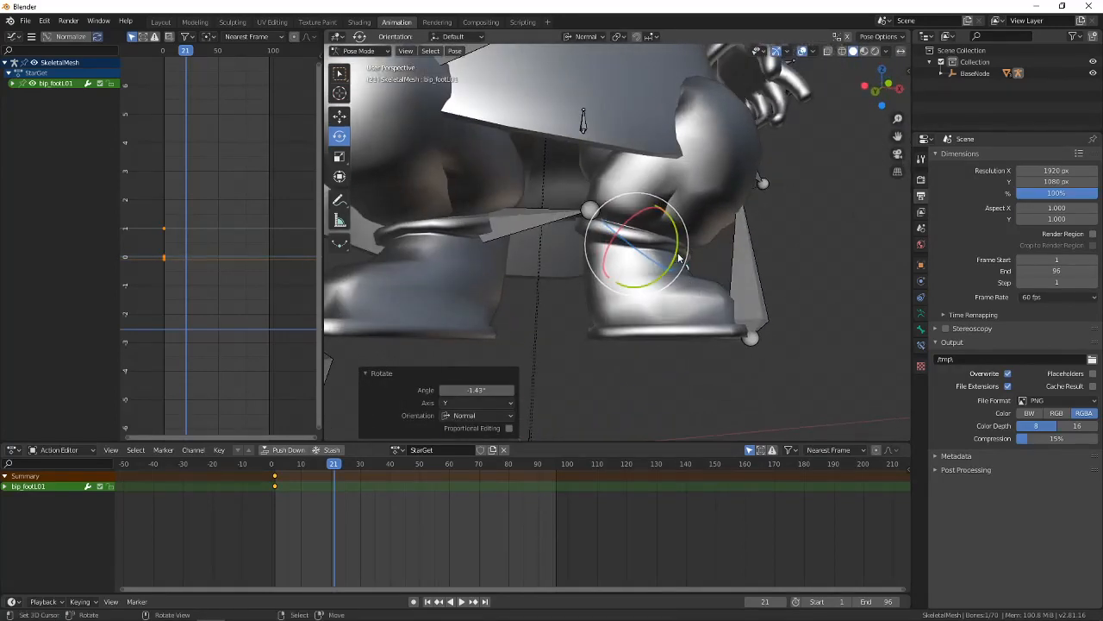
left_click_drag(678, 256, 680, 260)
middle_click_drag(680, 260, 598, 296)
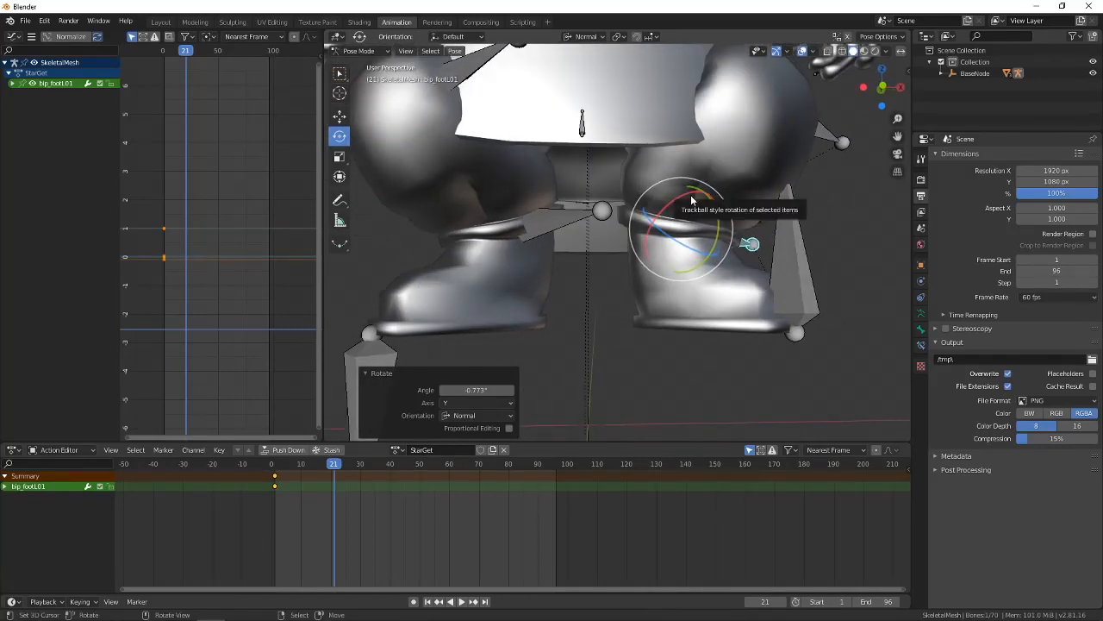
middle_click_drag(691, 200, 617, 208)
Lower the whole body onto the ground line by moving the Root bone about -0.058 m along the Normal X axis.
left_click(673, 211)
scroll(617, 208, "up", 6)
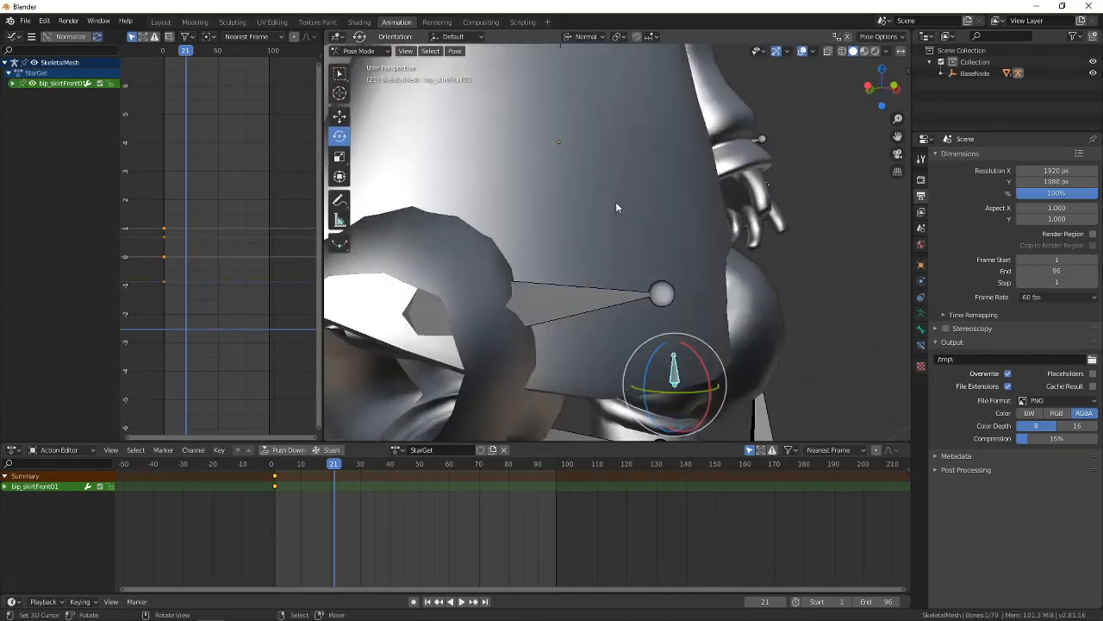
right_click(568, 122)
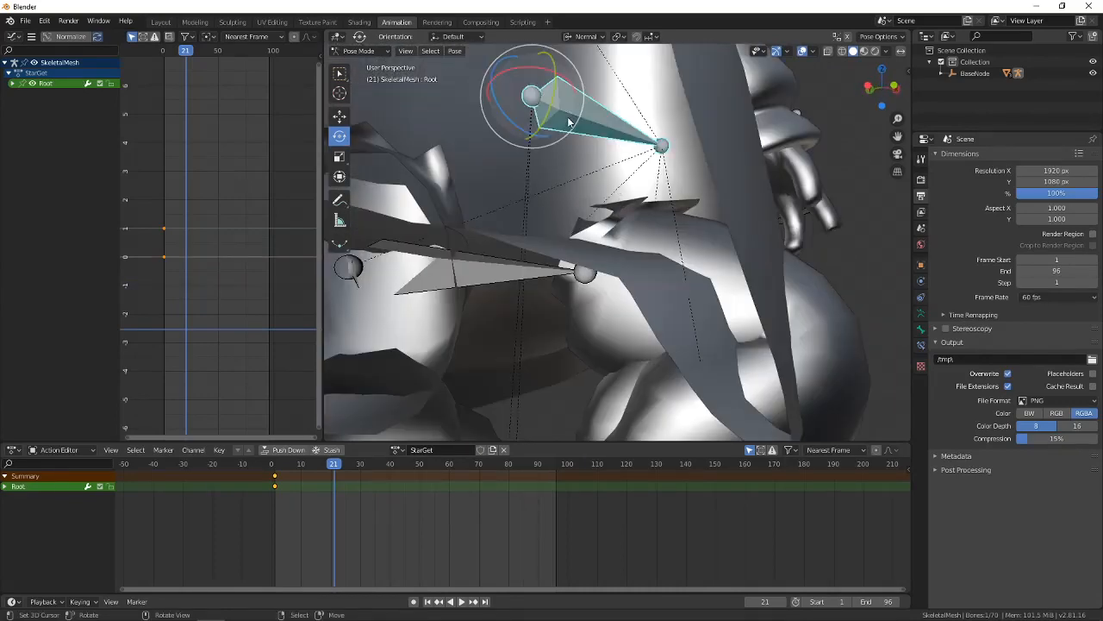
left_click(340, 116)
scroll(614, 217, "down", 6)
key("KP_1")
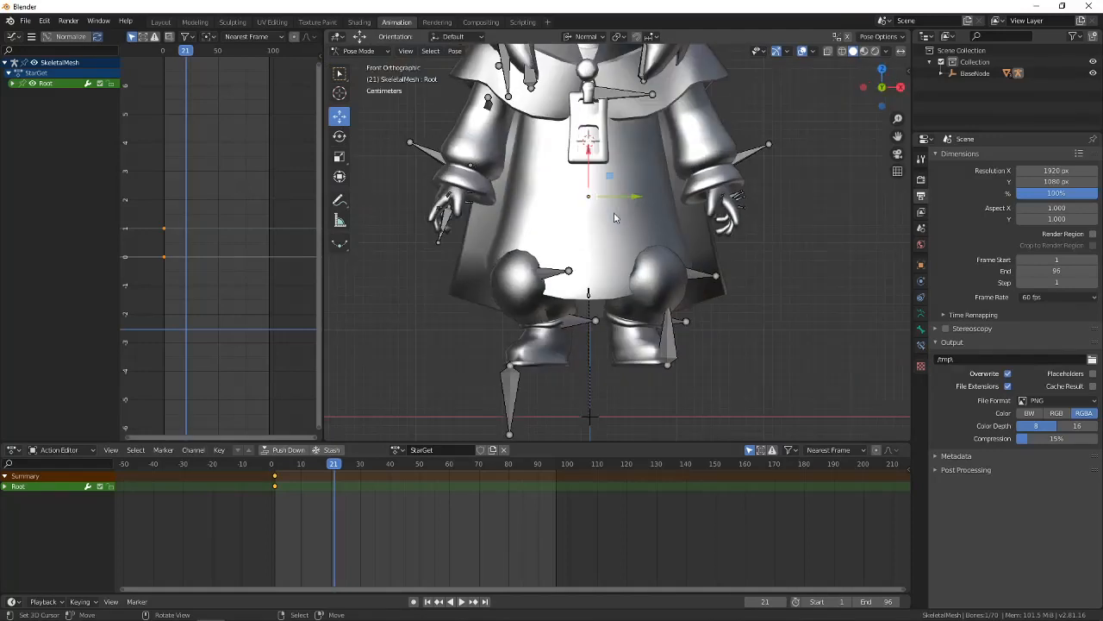
middle_click_drag(610, 269, 624, 202, "shift")
left_click_drag(607, 76, 606, 125)
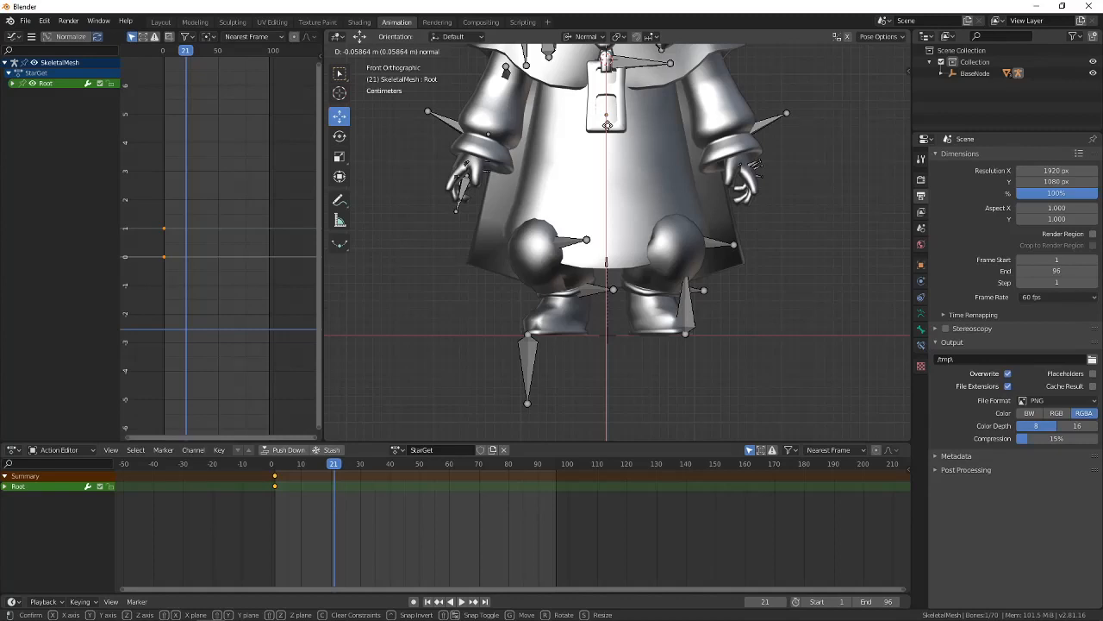
left_click_drag(607, 126, 607, 126)
Examine the crouched pose from the front, right, back, top and bottom views and in orthographic and perspective projection.
middle_click_drag(596, 236, 594, 153)
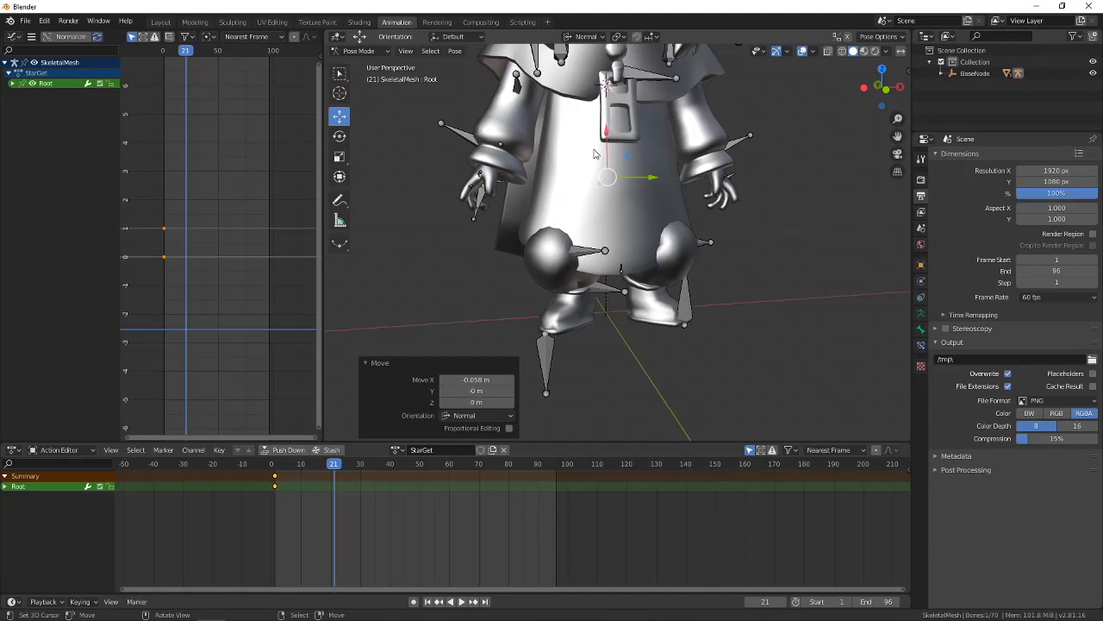
key("KP_1")
scroll(607, 164, "down", 4)
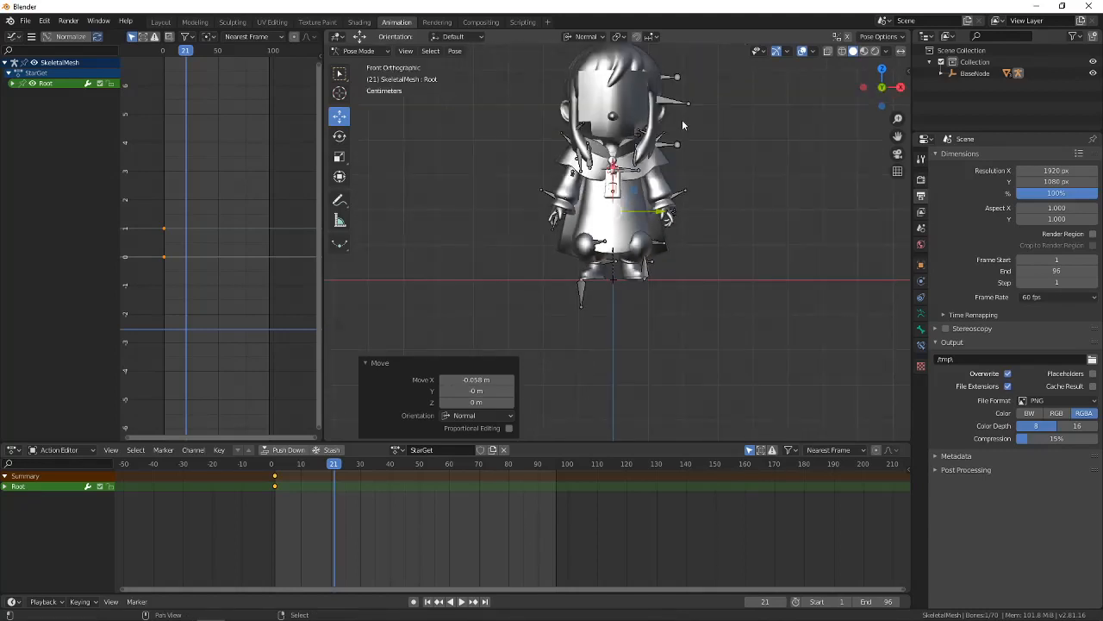
middle_click_drag(677, 204, 634, 163)
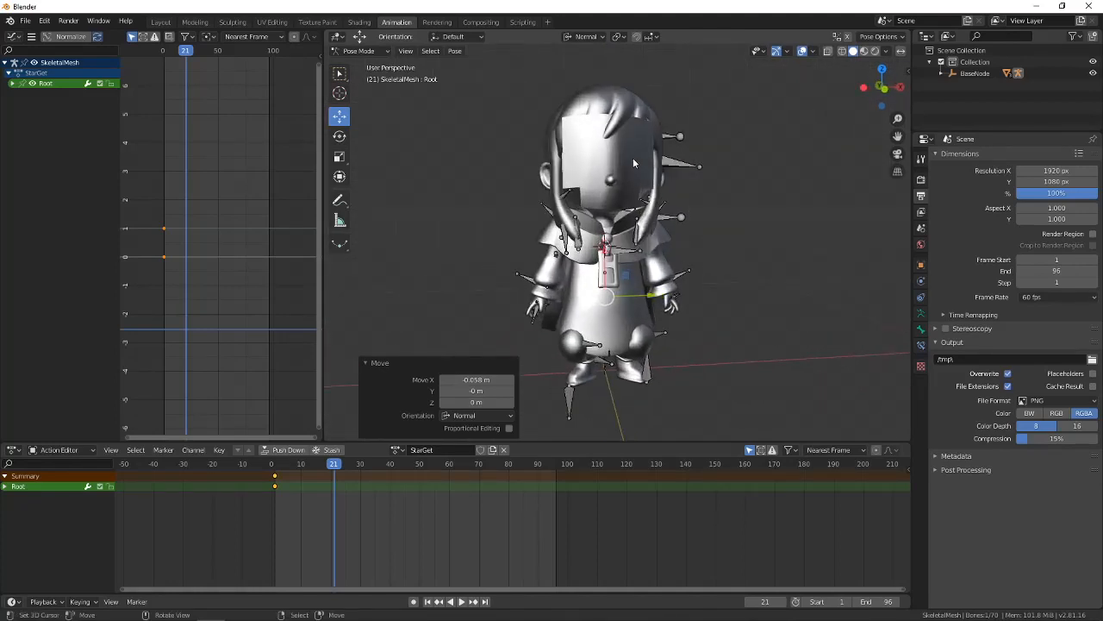
key("KP_1")
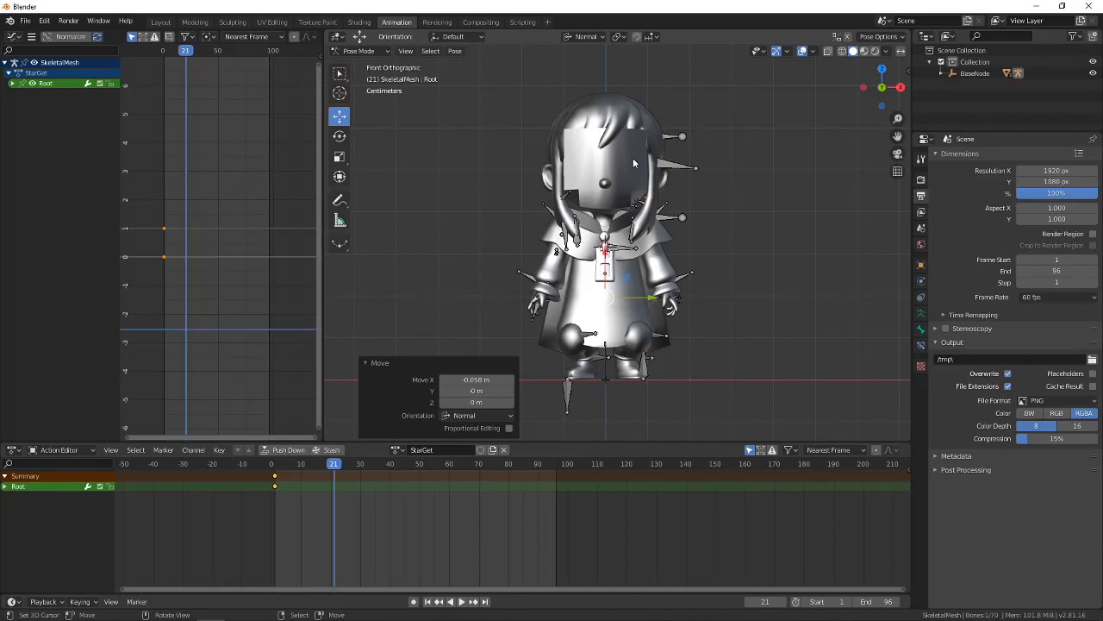
key("KP_3")
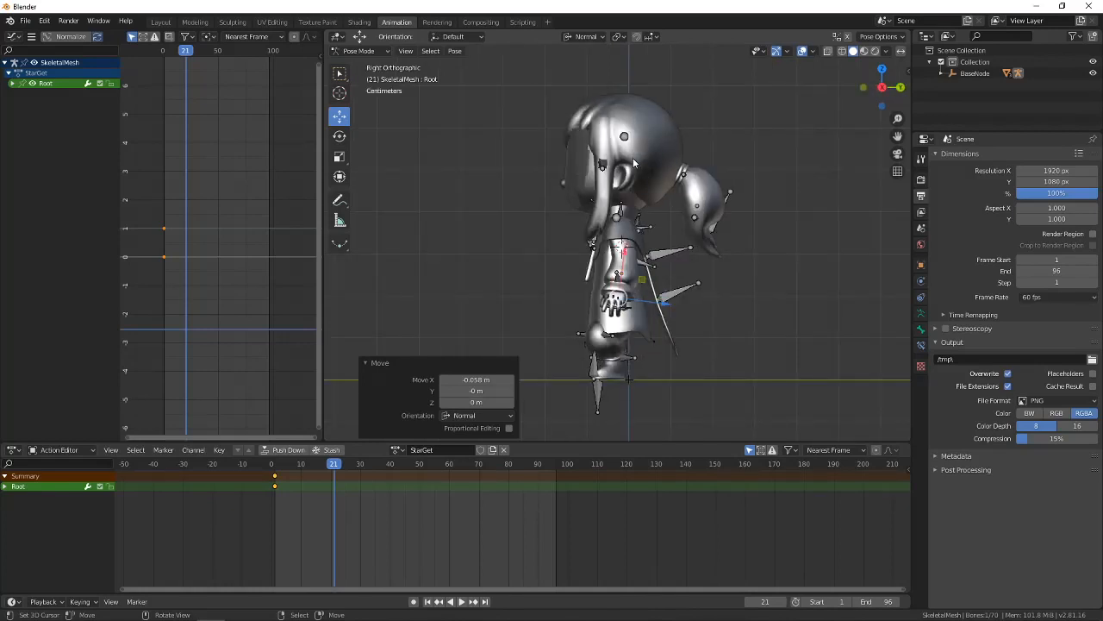
key("KP_7")
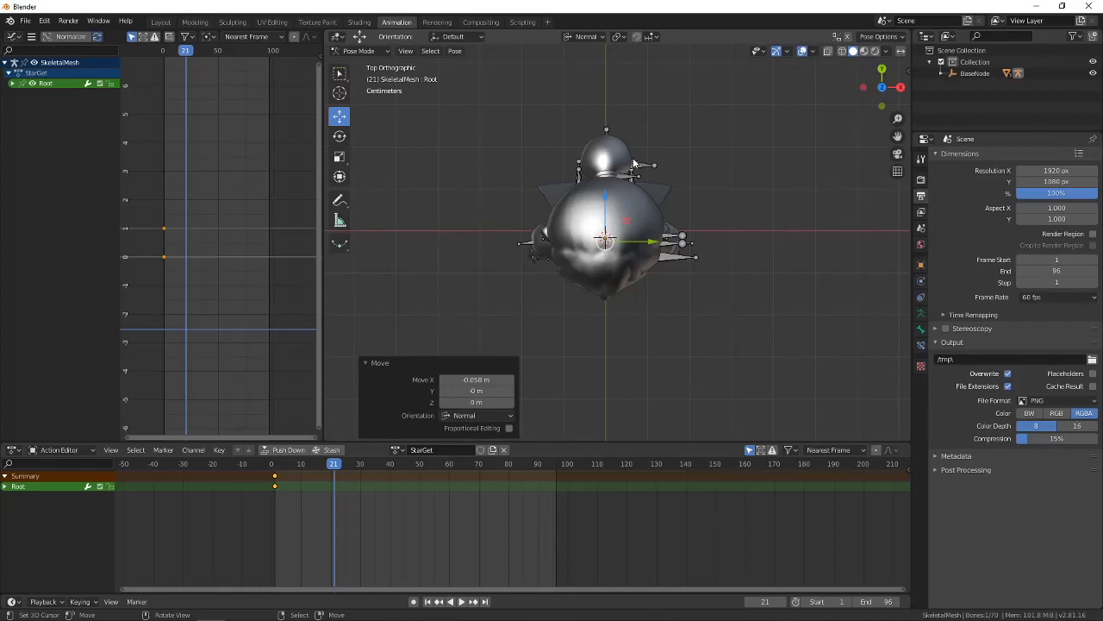
key("KP_1")
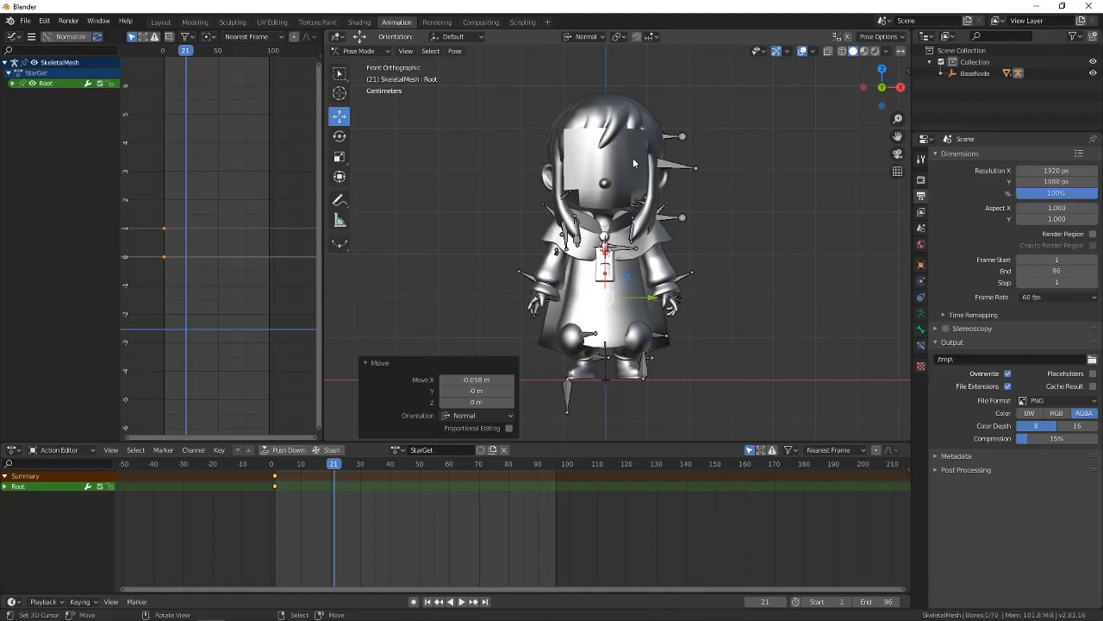
key("ctrl+KP_1")
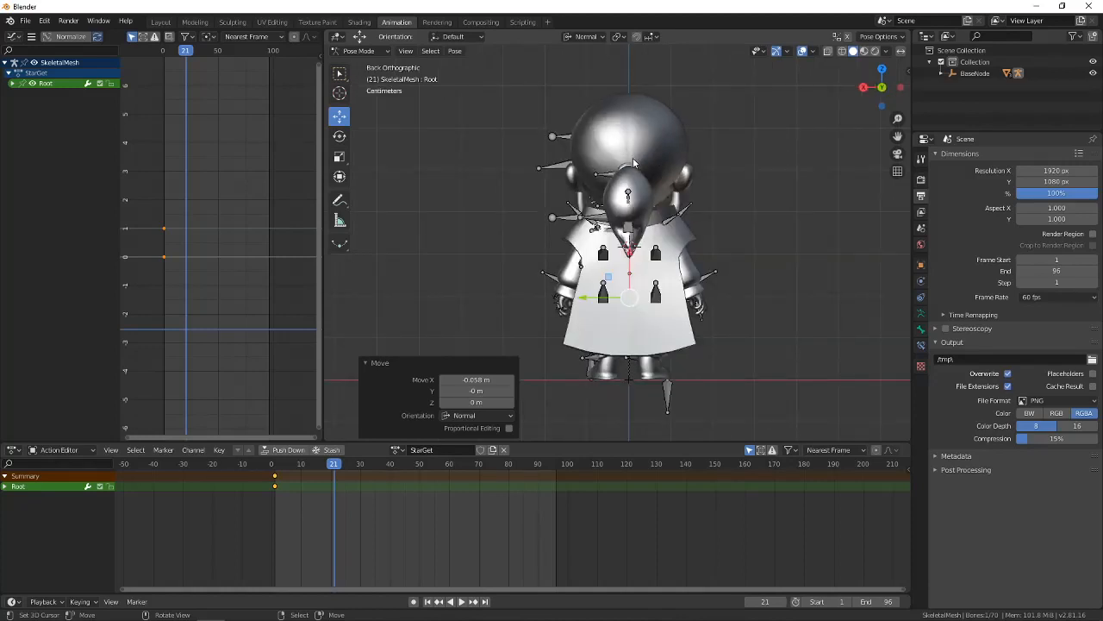
key("KP_3")
key("KP_1")
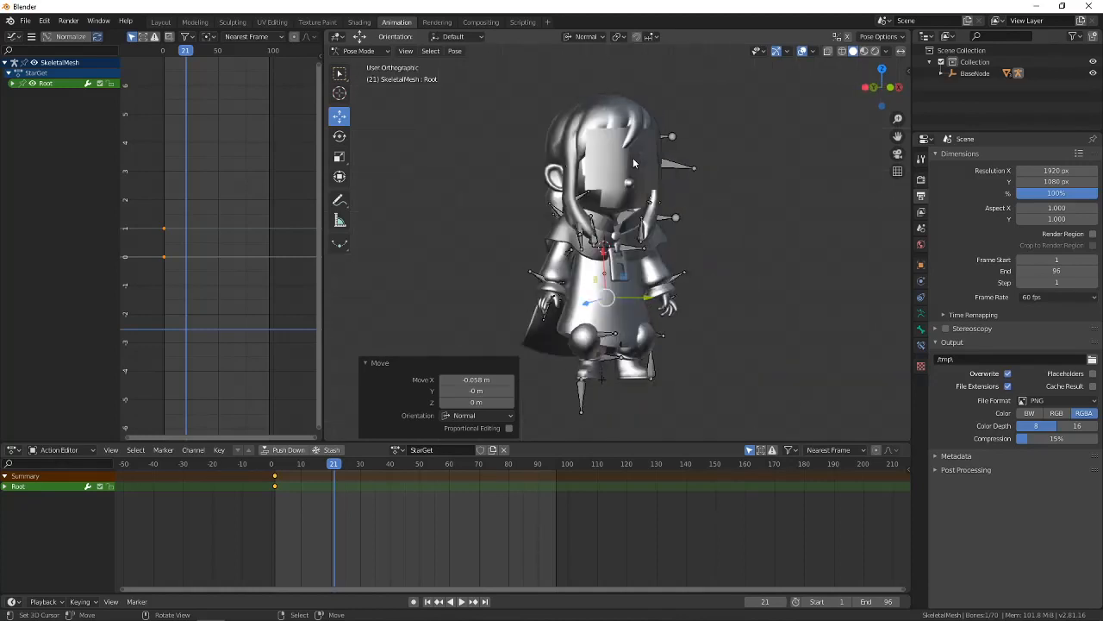
key("KP_8")
key("KP_7")
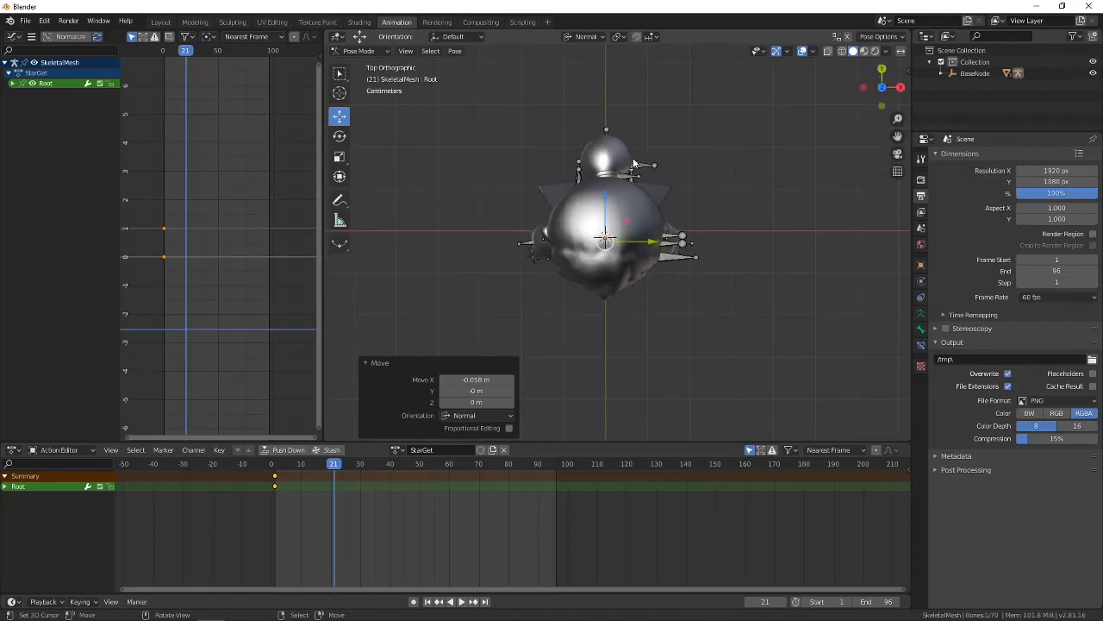
key("KP_1")
key("ctrl+KP_7")
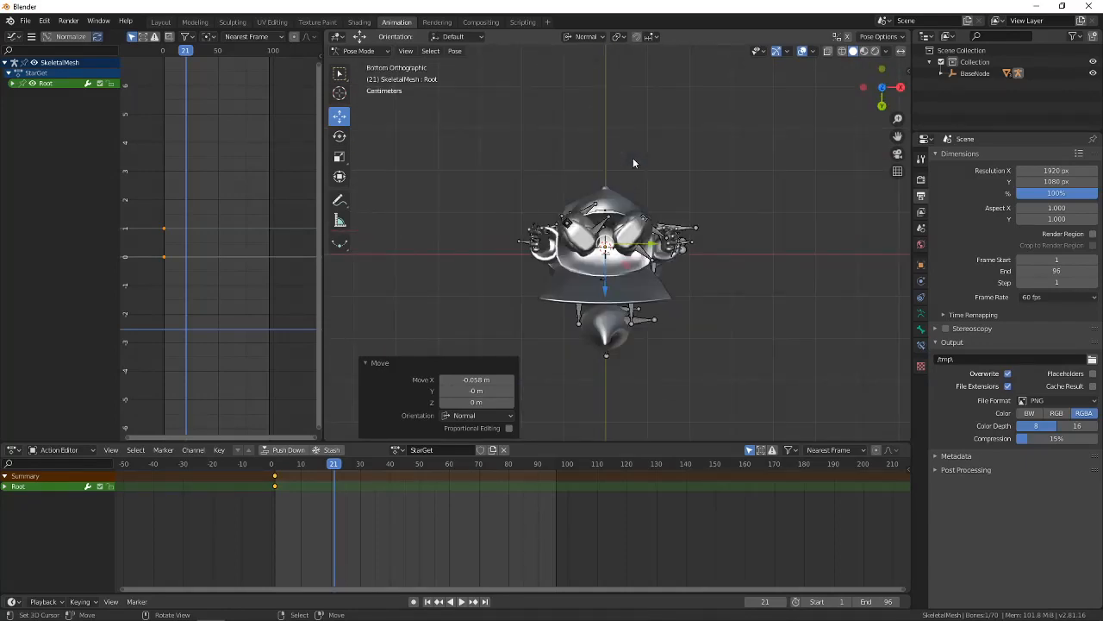
middle_click_drag(677, 175, 625, 304)
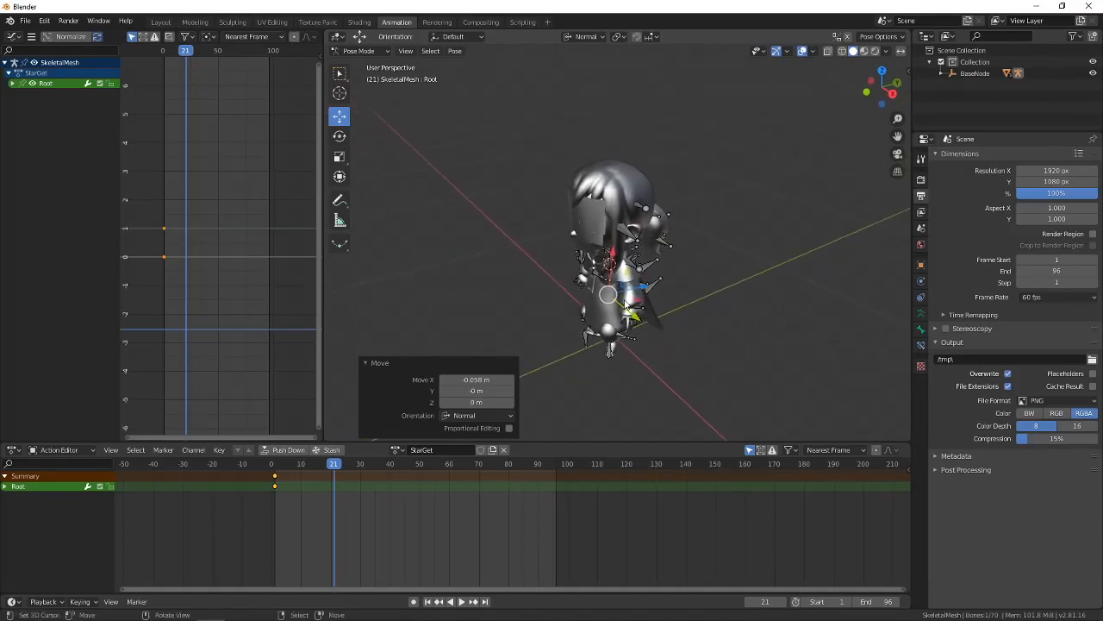
key("KP_5")
left_click(626, 306)
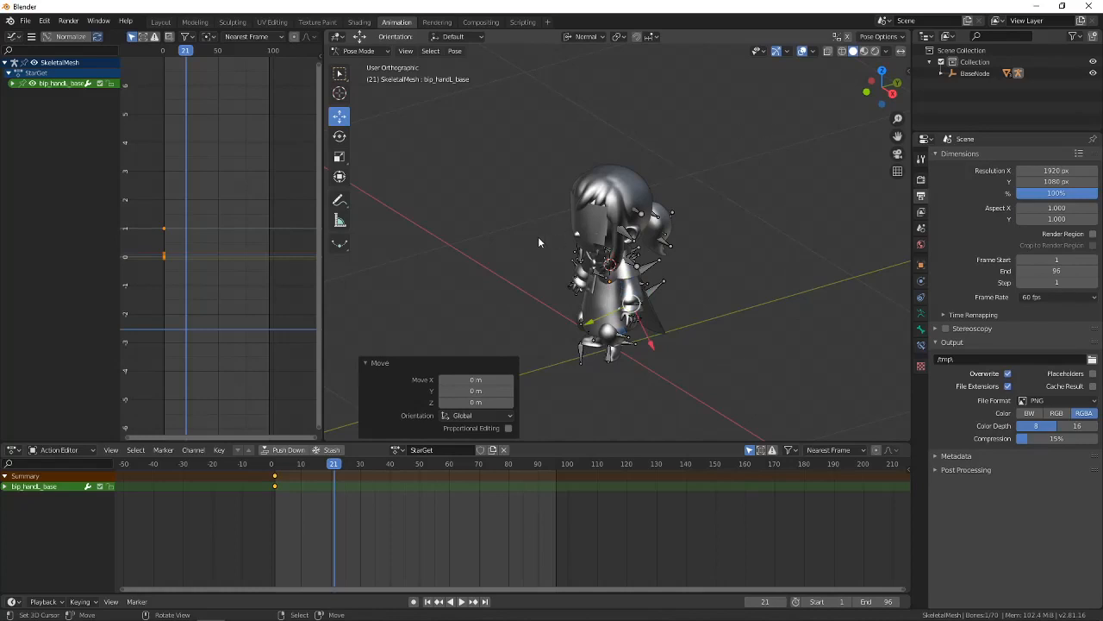
middle_click_drag(538, 237, 693, 188)
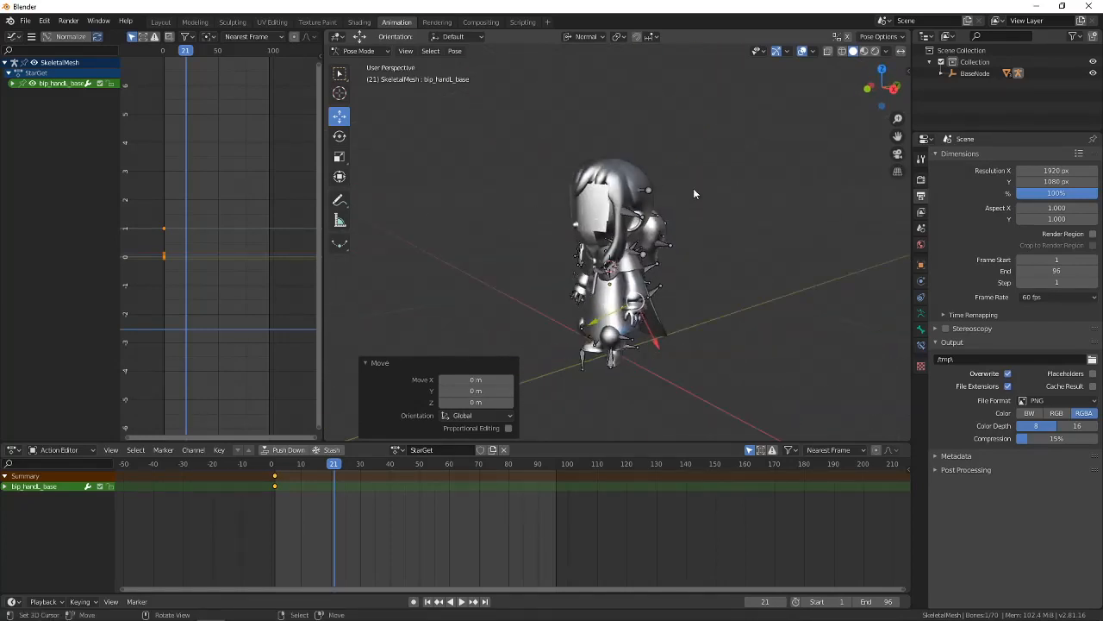
Select the Root bone inside the body and snap the 3D cursor to it.
scroll(693, 188, "up", 10)
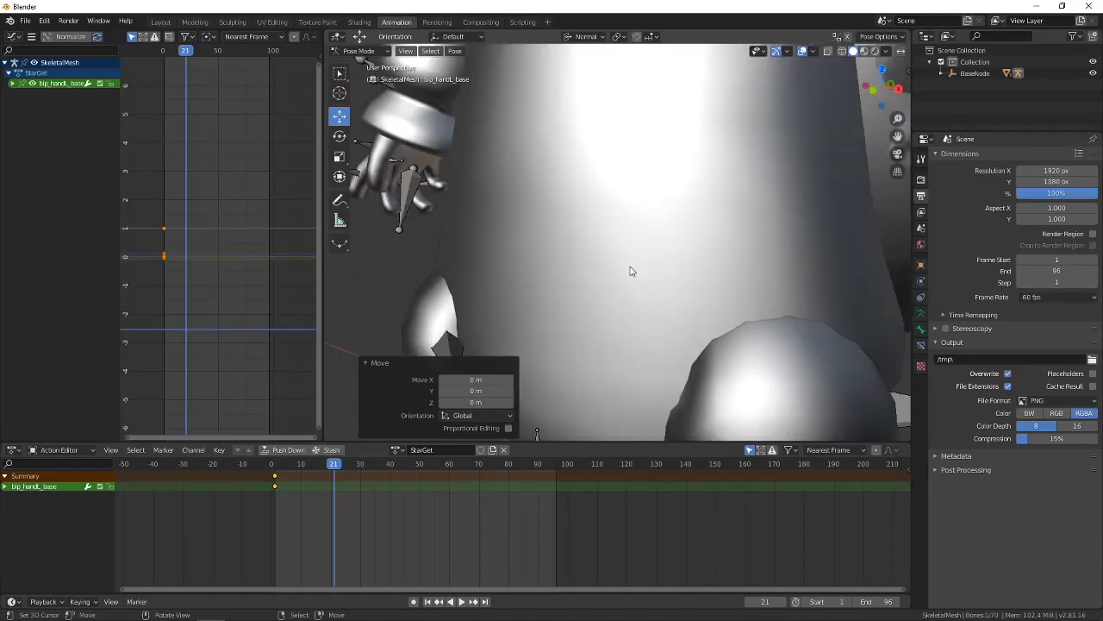
scroll(630, 271, "up", 6)
left_click(677, 108)
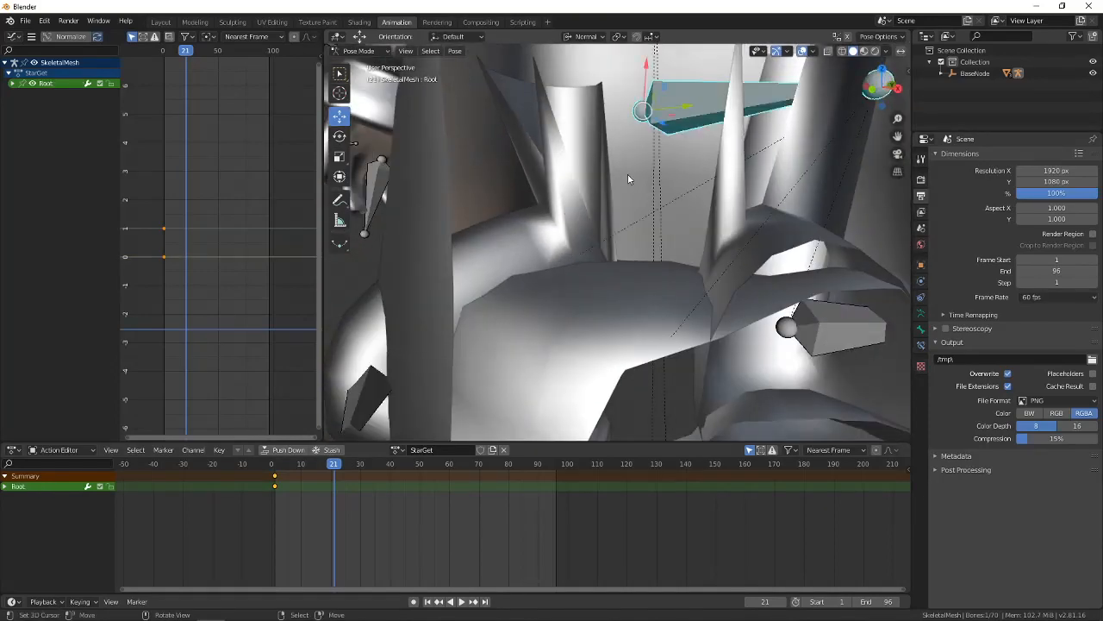
key("shift+s")
left_click(619, 249)
Set the pivot point to 3D Cursor and rotate the front skirt bone bip_skirtFront01 around the Normal X axis by about -16.4°.
scroll(600, 272, "down", 5)
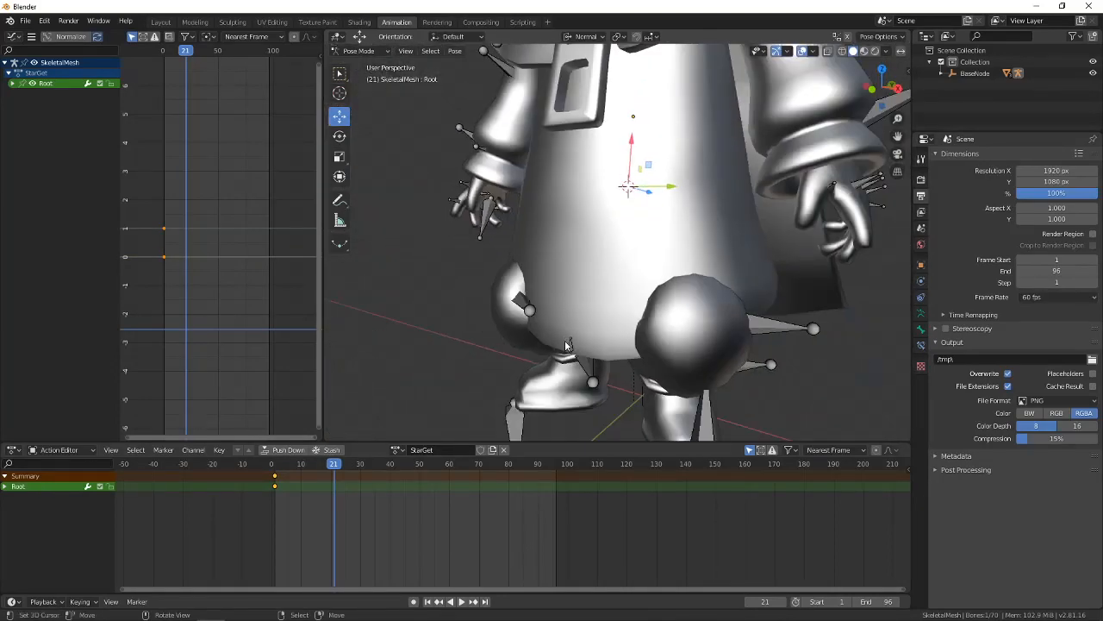
left_click(596, 338)
key("KP_Decimal")
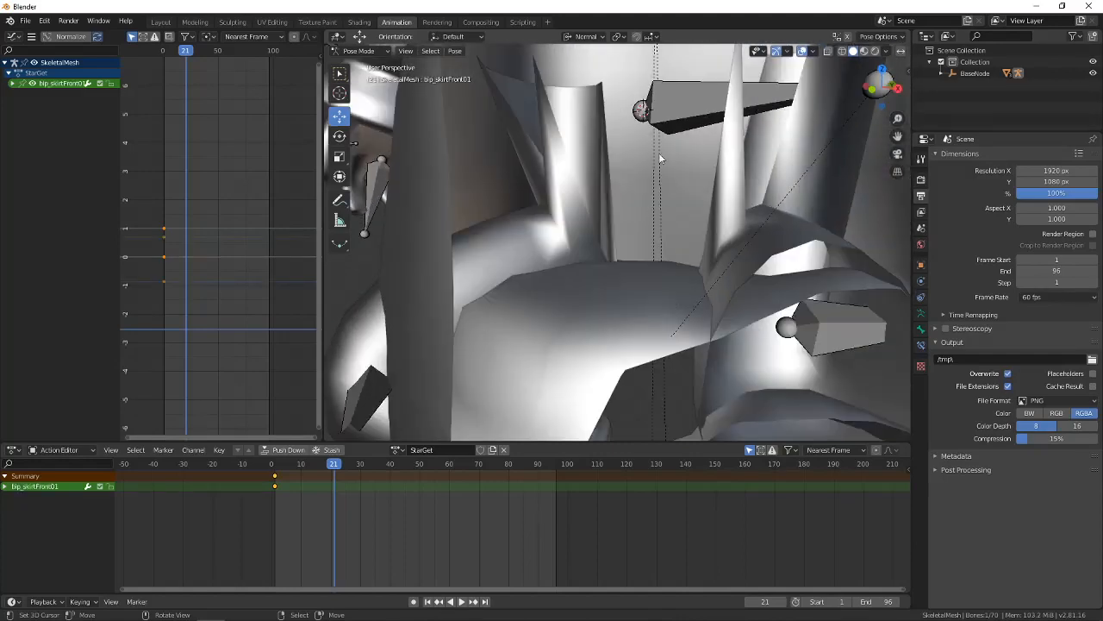
scroll(616, 191, "down", 4)
middle_click_drag(616, 191, 491, 237)
left_click(340, 136)
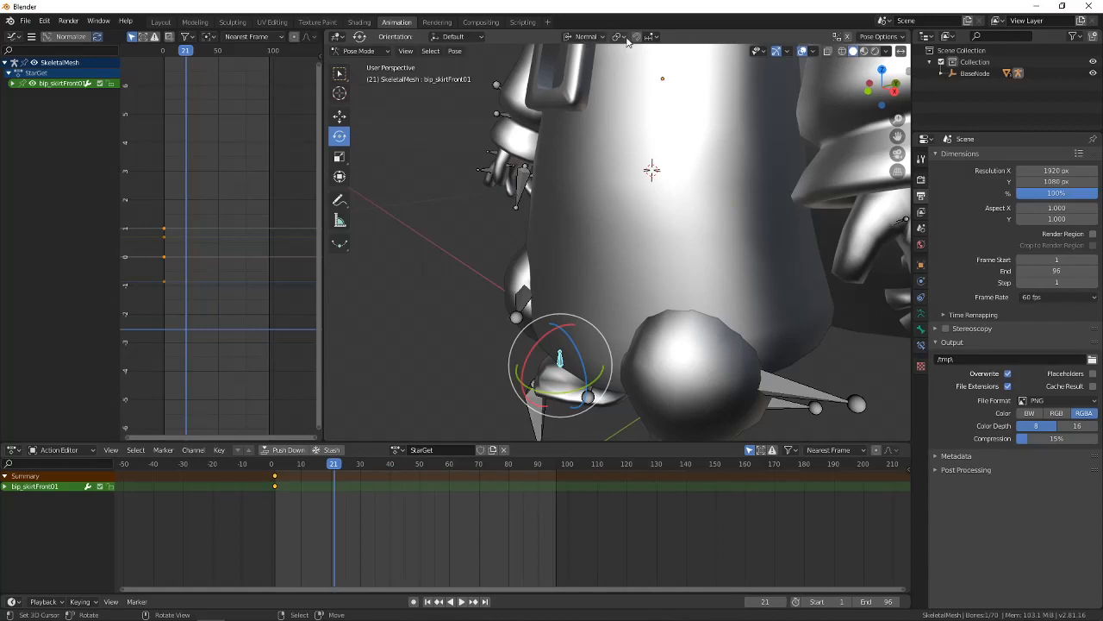
left_click(625, 39)
left_click(663, 63)
middle_click_drag(655, 215, 614, 178)
left_click_drag(614, 179, 615, 170)
middle_click_drag(615, 170, 761, 272)
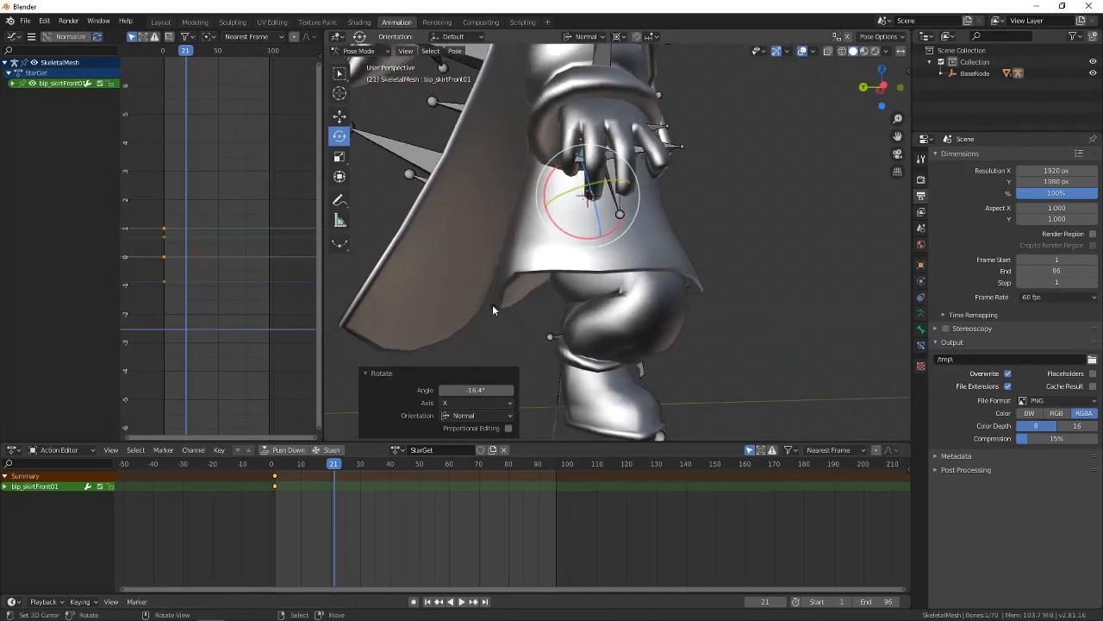
Rotate the back skirt bone bip_skirtBack01 by about 15.5° around the Normal Y axis.
left_click(492, 304)
middle_click_drag(493, 305, 618, 234)
middle_click_drag(684, 216, 680, 248)
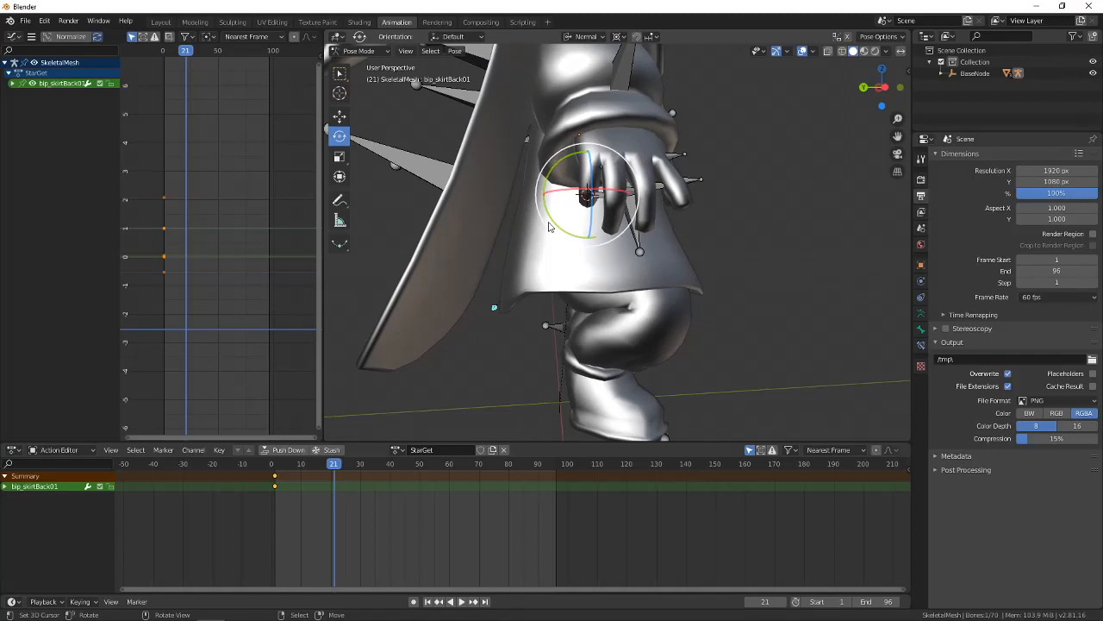
left_click_drag(552, 222, 563, 225)
middle_click_drag(563, 225, 574, 271)
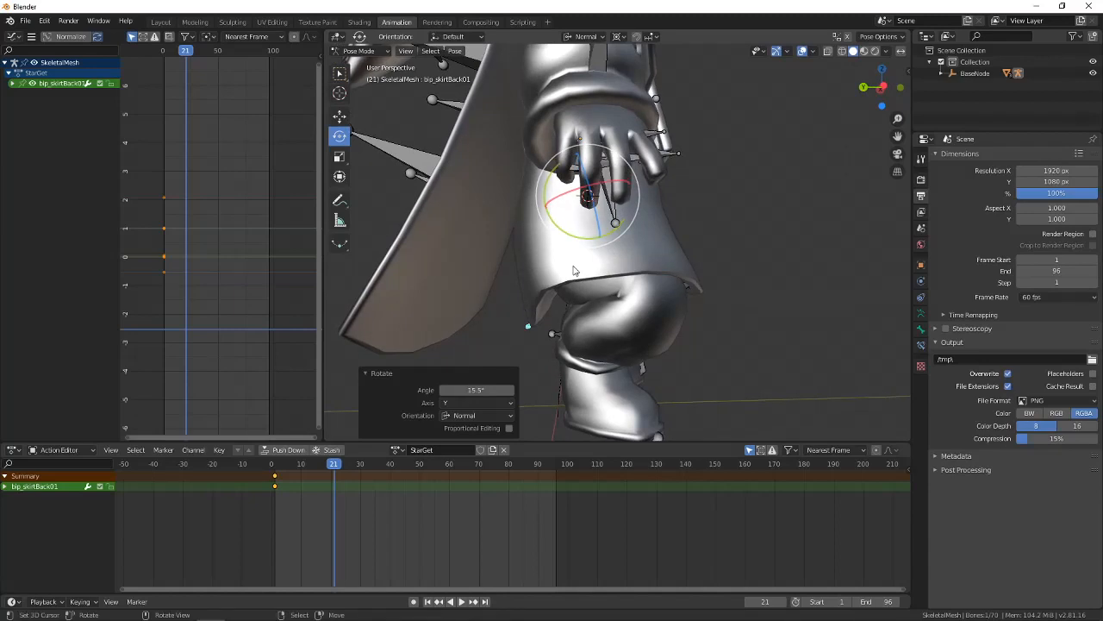
middle_click_drag(675, 217, 707, 246)
middle_click_drag(618, 220, 803, 182)
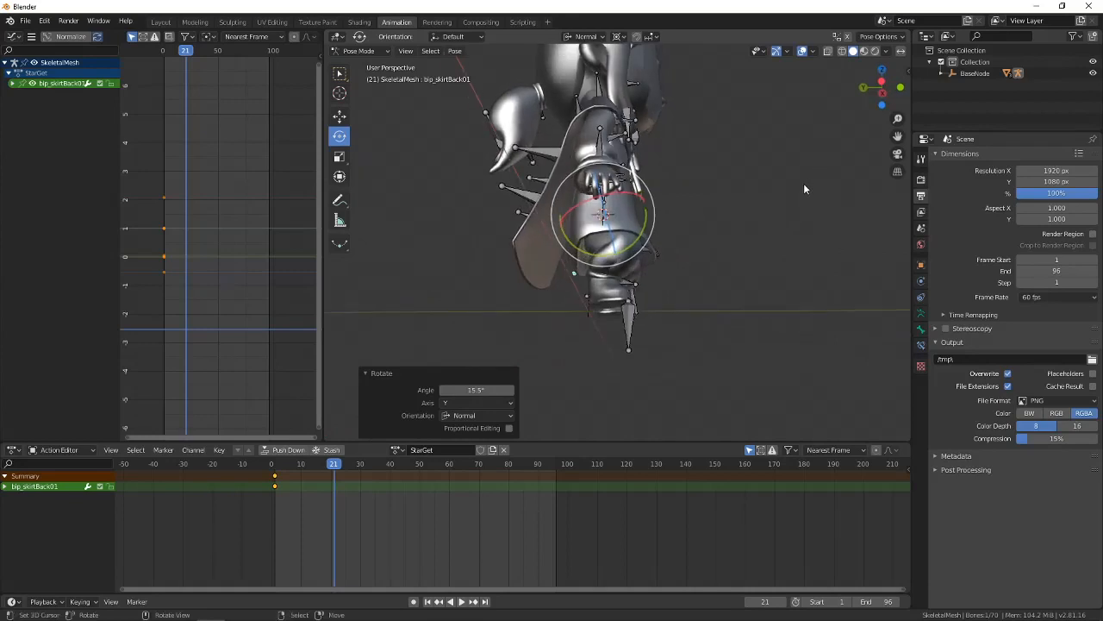
Reselect the front skirt bone bip_skirtFront01 and rotate it by about -2.27° around the Normal X axis.
scroll(788, 211, "up", 6)
middle_click_drag(737, 272, 714, 262)
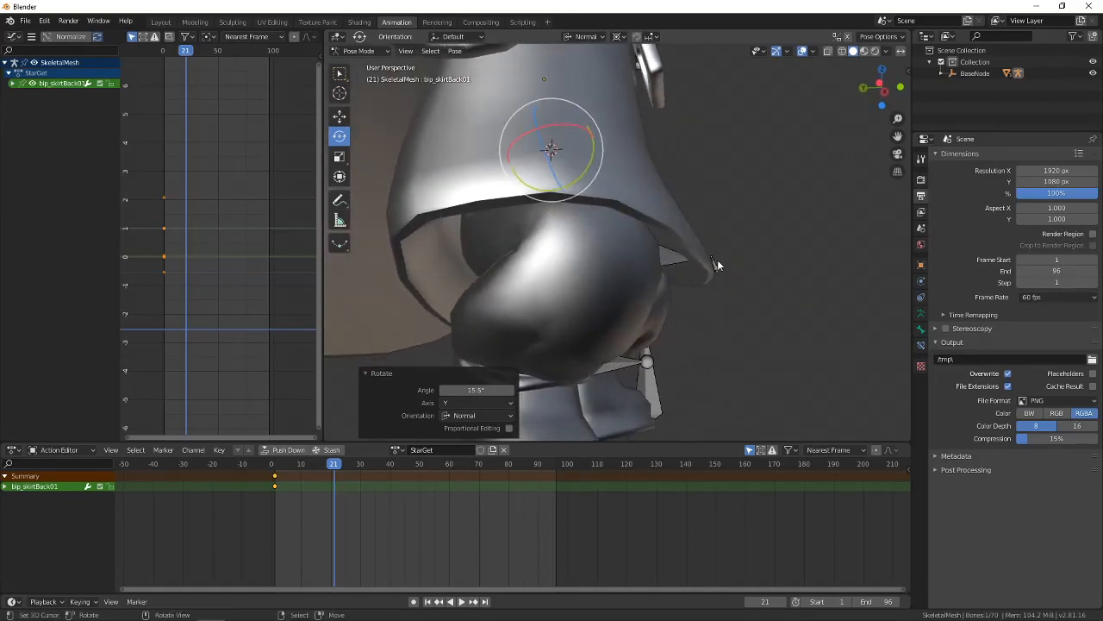
left_click(716, 264)
mouse_move(586, 164)
left_mouse_down()
mouse_move(599, 161)
mouse_move(590, 159)
left_mouse_up()
middle_click_drag(683, 224, 623, 170)
left_click_drag(644, 163, 643, 160)
middle_click_drag(642, 159, 775, 190)
scroll(775, 190, "down", 6)
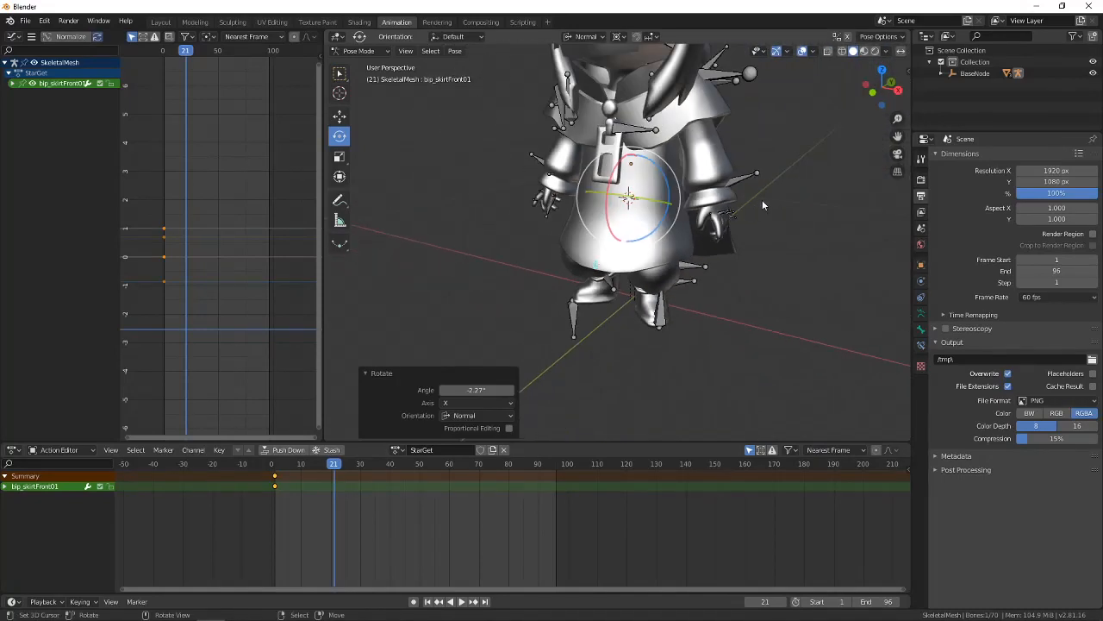
Examine the skirt and bent legs from the front, side and below, both close up and from a distance.
scroll(763, 201, "down", 5)
middle_click_drag(717, 226, 707, 309)
scroll(699, 230, "down", 3)
scroll(700, 226, "up", 5)
scroll(706, 309, "up", 8)
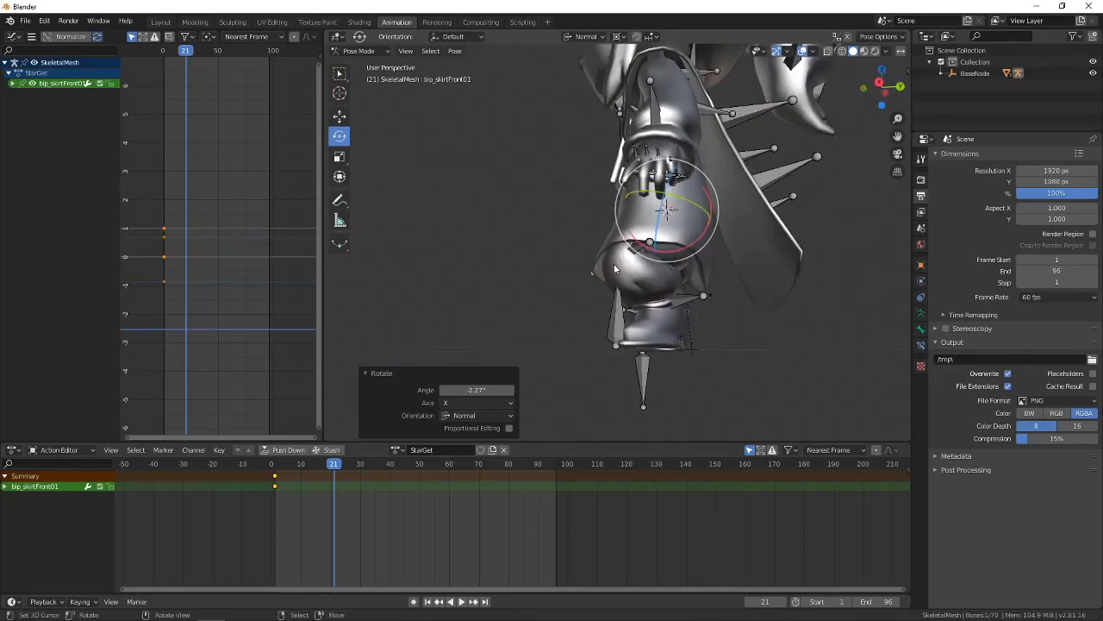
middle_click_drag(614, 263, 655, 250)
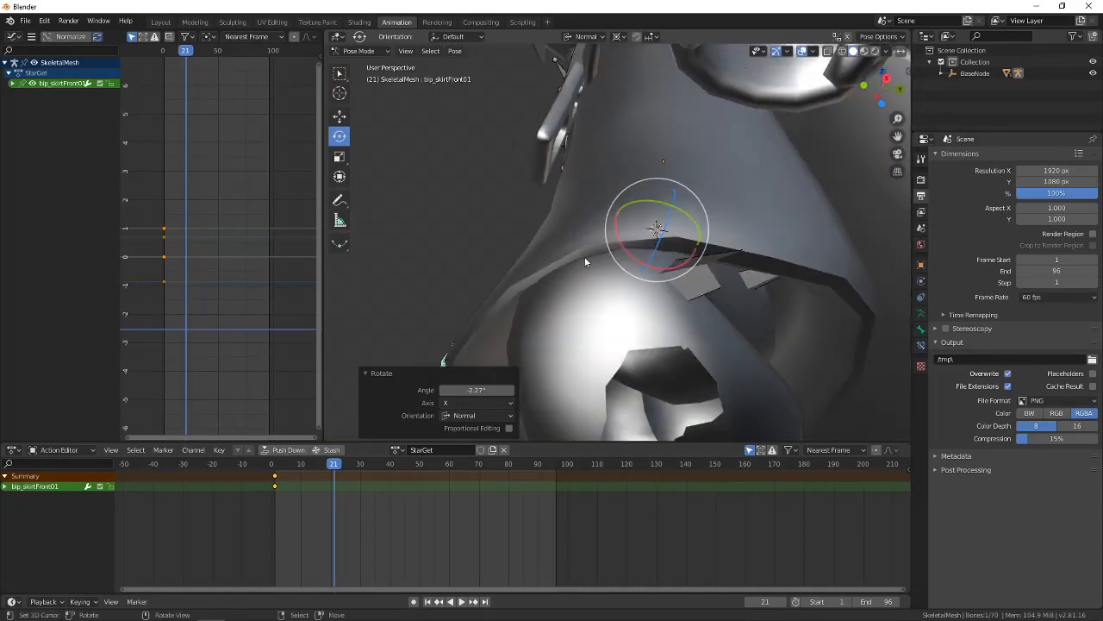
middle_click_drag(585, 258, 633, 291)
scroll(634, 292, "down", 2)
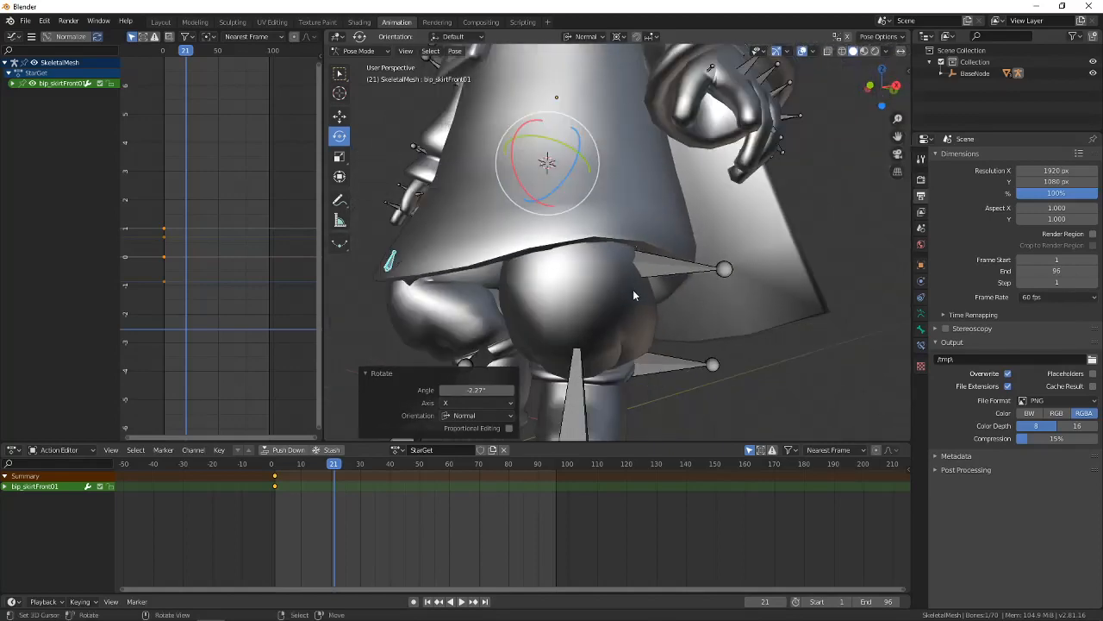
scroll(633, 295, "down", 6)
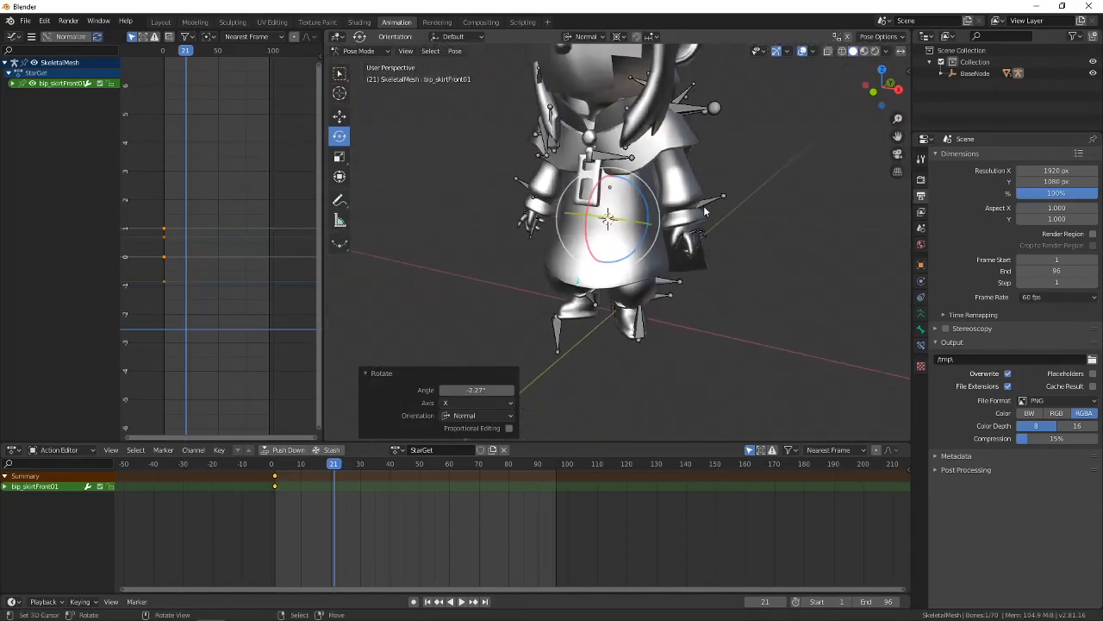
scroll(695, 222, "down", 3)
Check the viewport's focal length and clipping settings.
key("n")
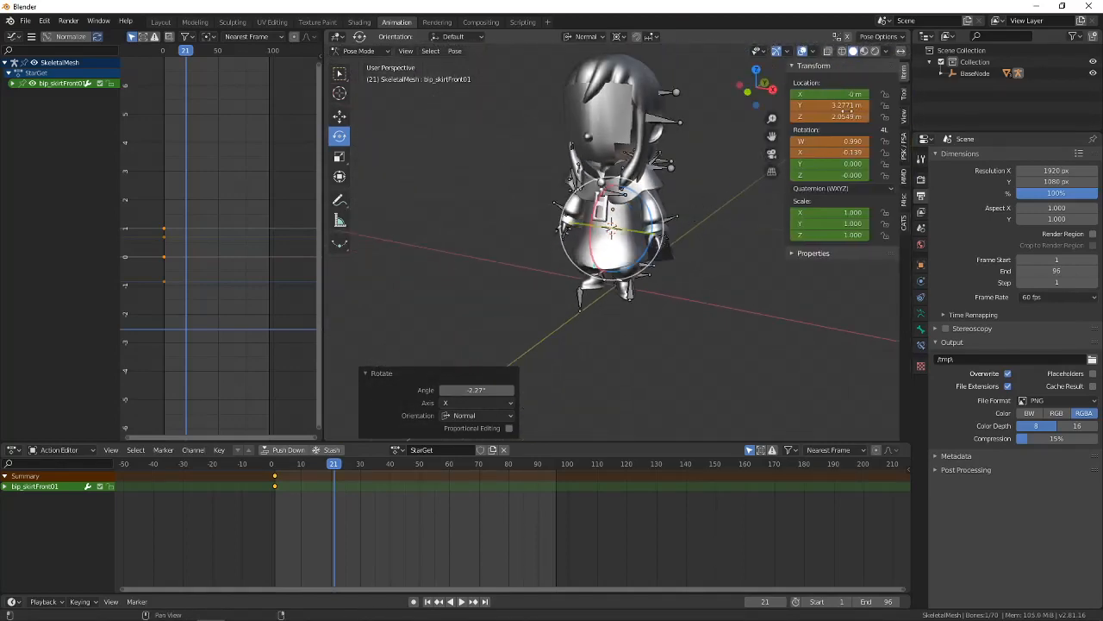
left_click(903, 115)
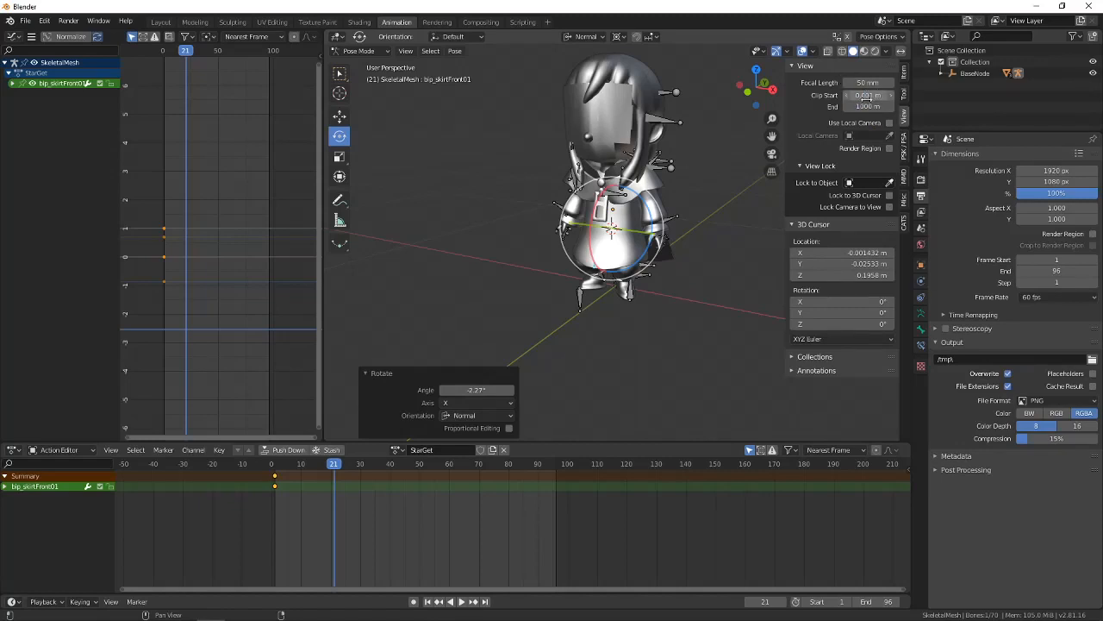
scroll(607, 268, "up", 5)
key("n")
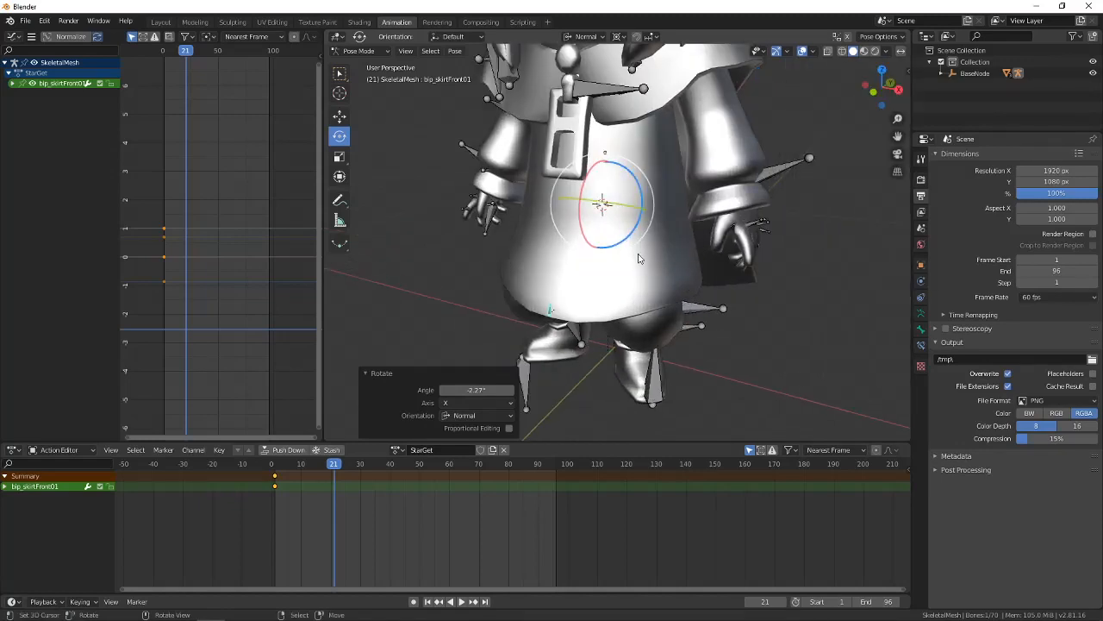
middle_click_drag(614, 190, 612, 250)
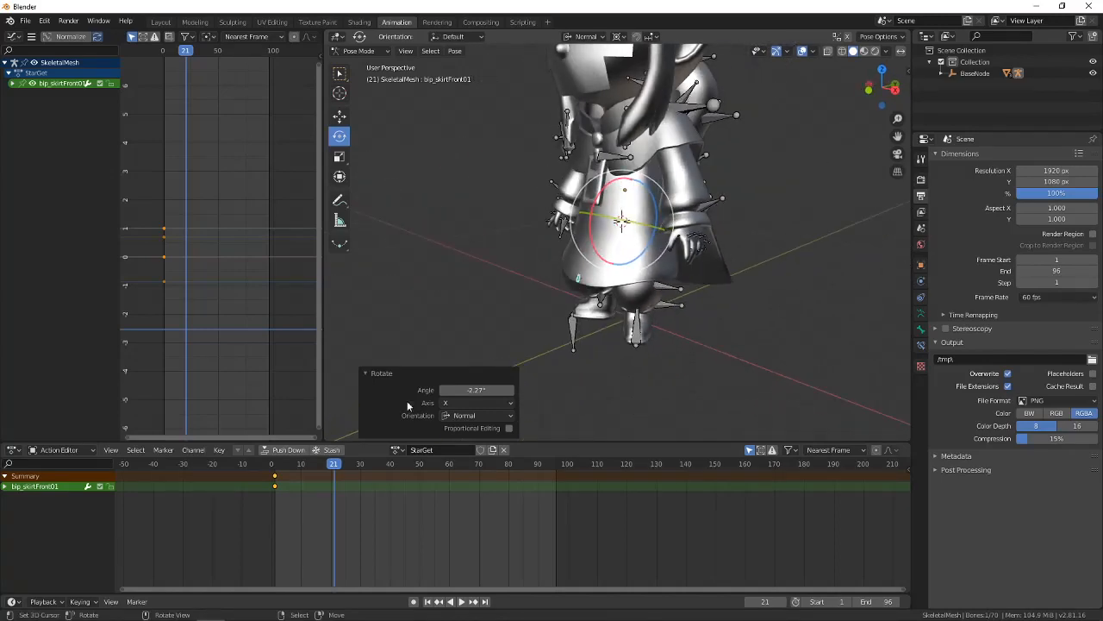
Consult the herewego1 reference clip and rotate the spine bone bip_spine01 by about 7.97° around the Normal Y axis.
left_click(266, 609)
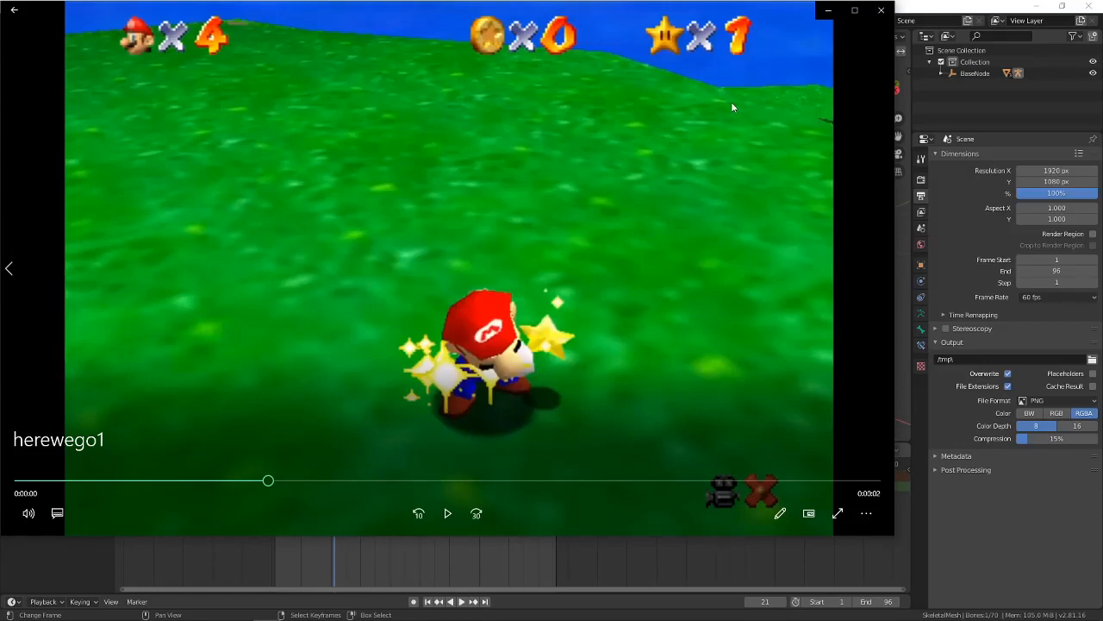
left_click(828, 12)
middle_click_drag(622, 205, 591, 129)
scroll(659, 220, "up", 4)
scroll(688, 212, "up", 4)
scroll(687, 215, "up", 3)
left_click(583, 136)
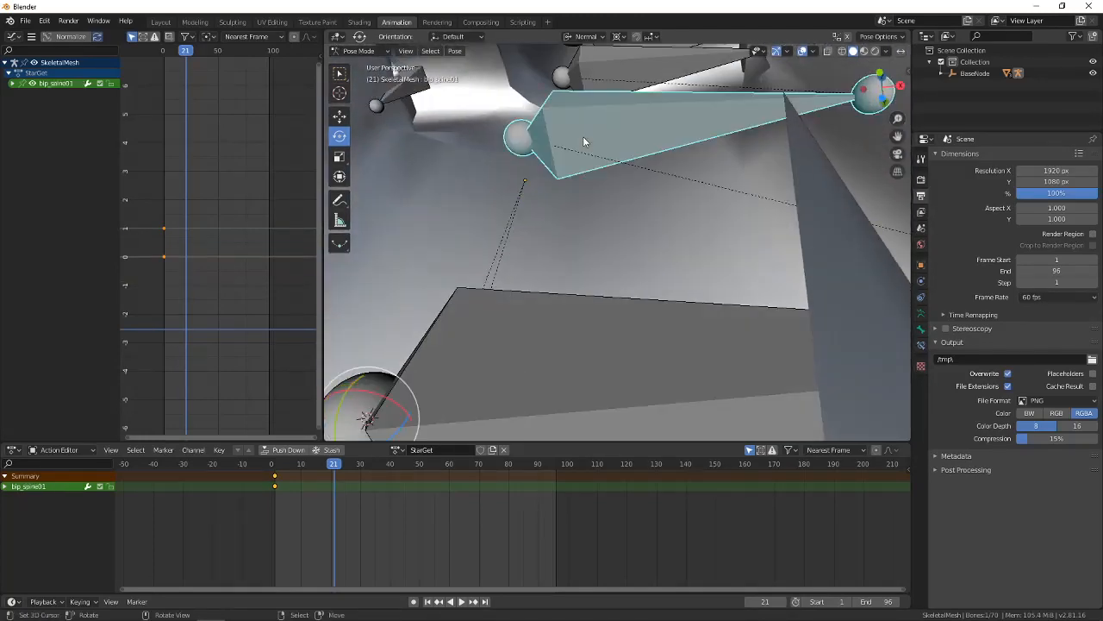
scroll(564, 167, "down", 2)
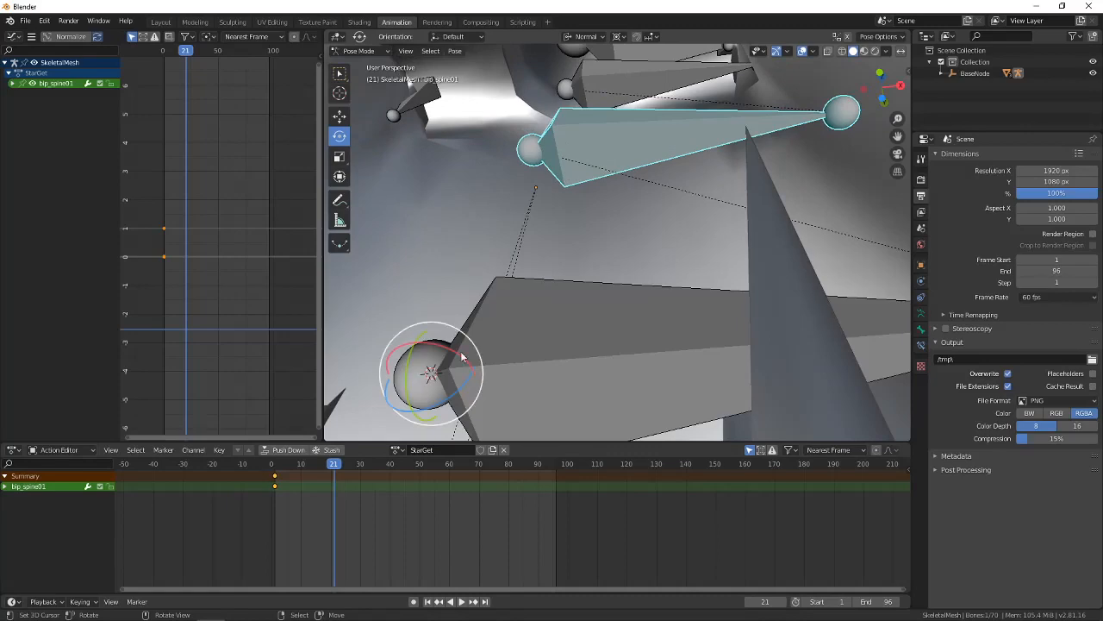
scroll(591, 219, "down", 7)
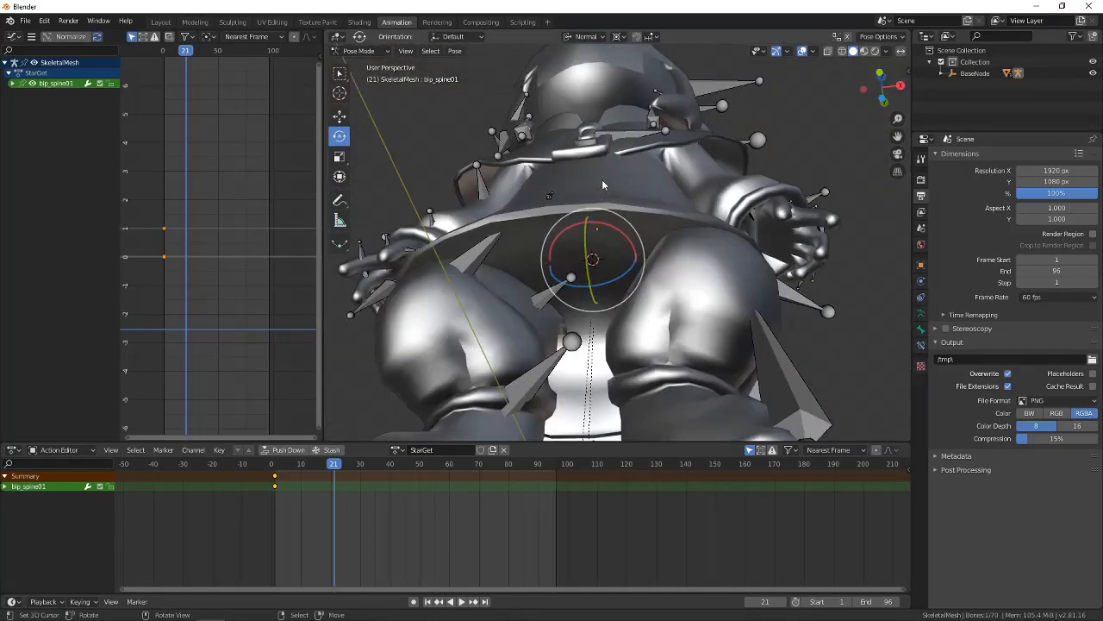
middle_click_drag(603, 180, 593, 220)
left_click_drag(591, 219, 586, 224)
middle_click_drag(586, 224, 480, 520)
Compare with the herewego1 clip again and refine the bend of bip_spine01 with further small rotations.
mouse_move(325, 608)
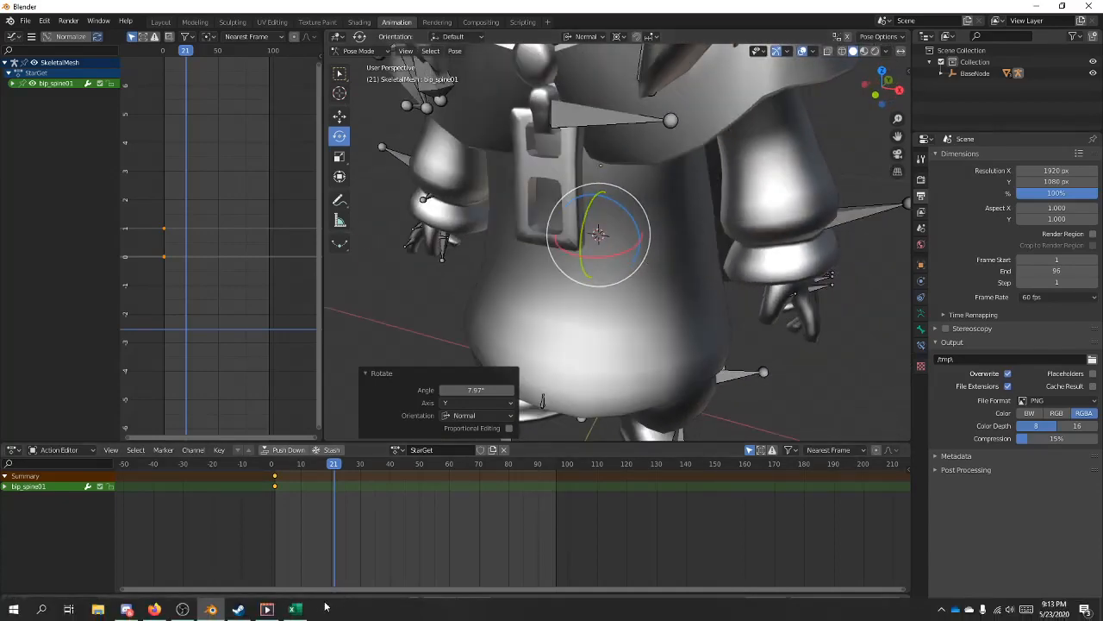
left_click(267, 609)
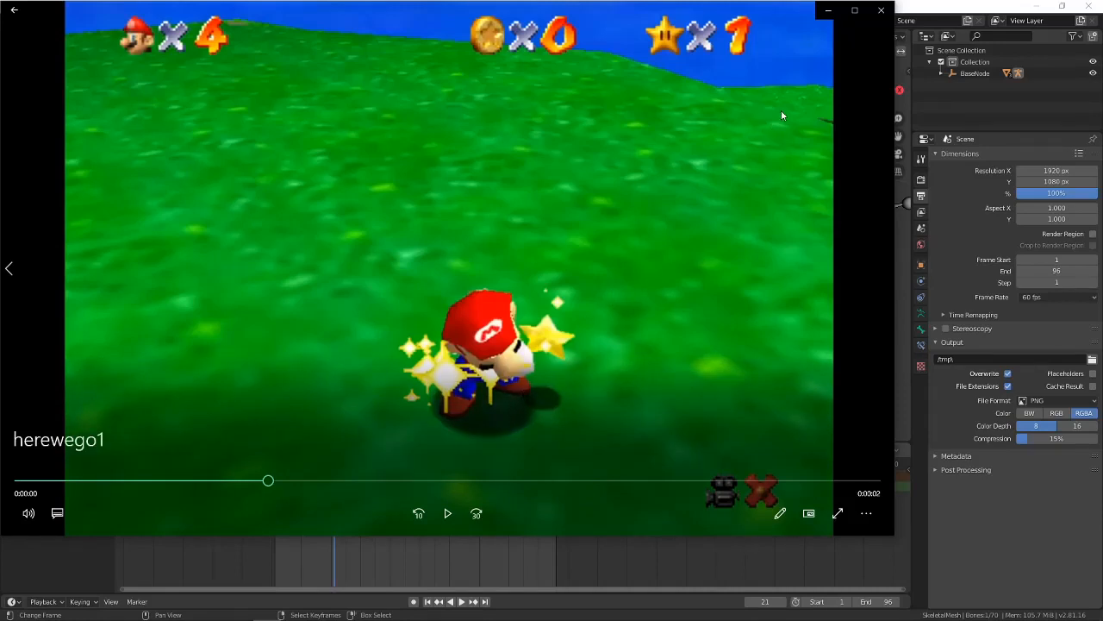
left_click(827, 10)
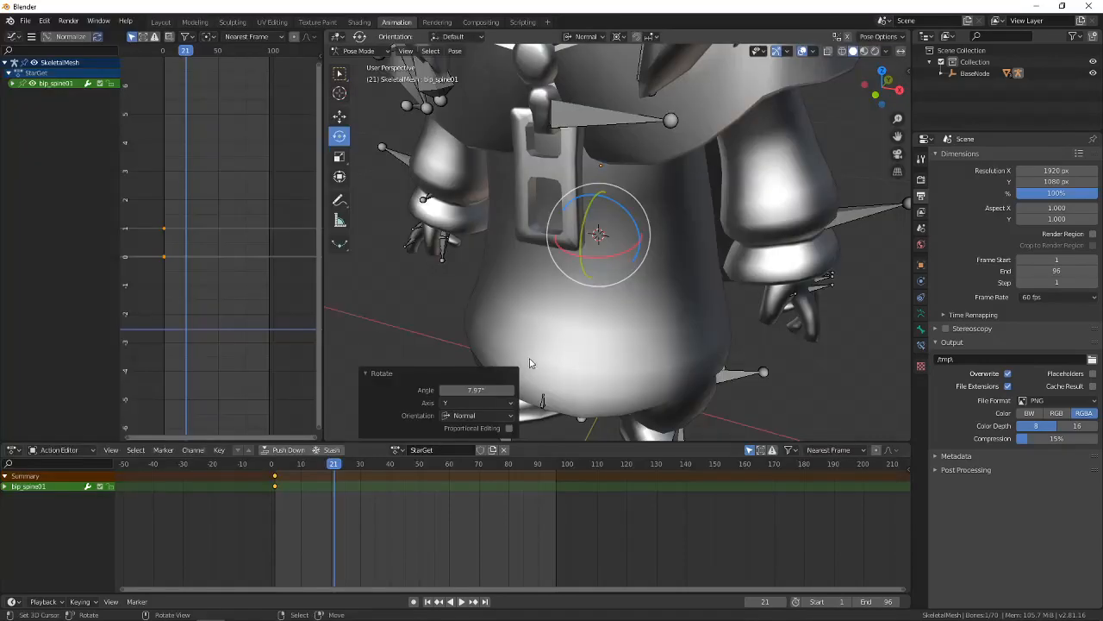
middle_click_drag(653, 291, 592, 241)
left_click_drag(584, 225, 581, 238)
middle_click_drag(588, 237, 653, 256)
left_click_drag(652, 256, 648, 257)
Select the bip_spine01 bone inside the torso and snap the 3D cursor to it.
middle_click_drag(648, 257, 614, 197)
scroll(640, 232, "up", 5)
middle_click_drag(660, 246, 633, 268)
scroll(639, 250, "up", 4)
scroll(633, 268, "up", 3)
left_click(524, 114)
scroll(550, 258, "down", 3)
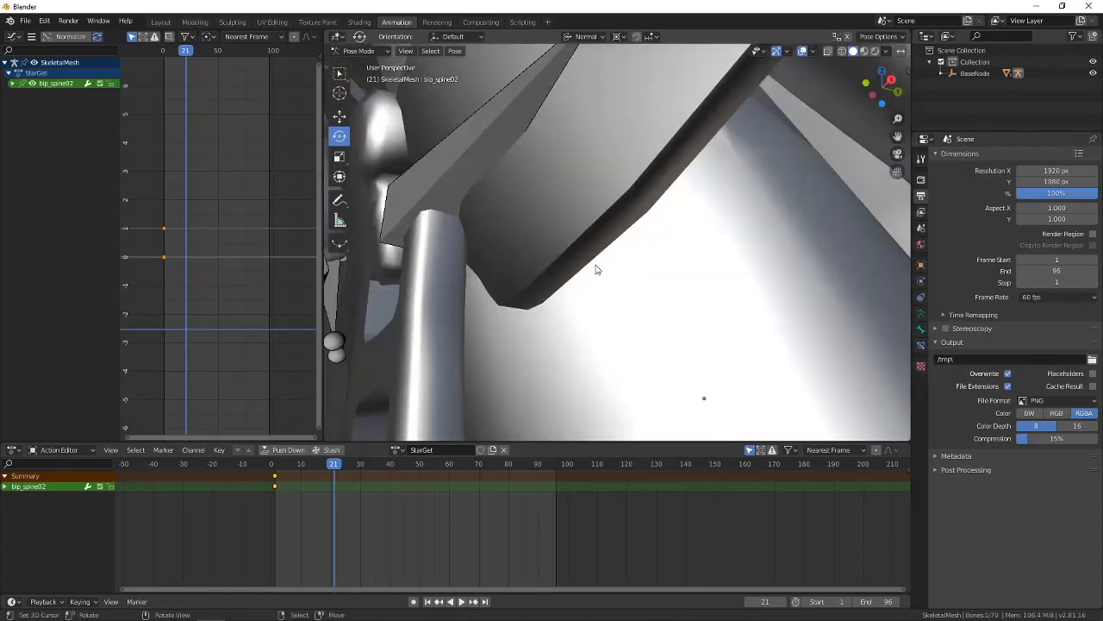
scroll(665, 332, "up", 3)
middle_click_drag(670, 345, 642, 335)
left_click(643, 335)
key("shift+s")
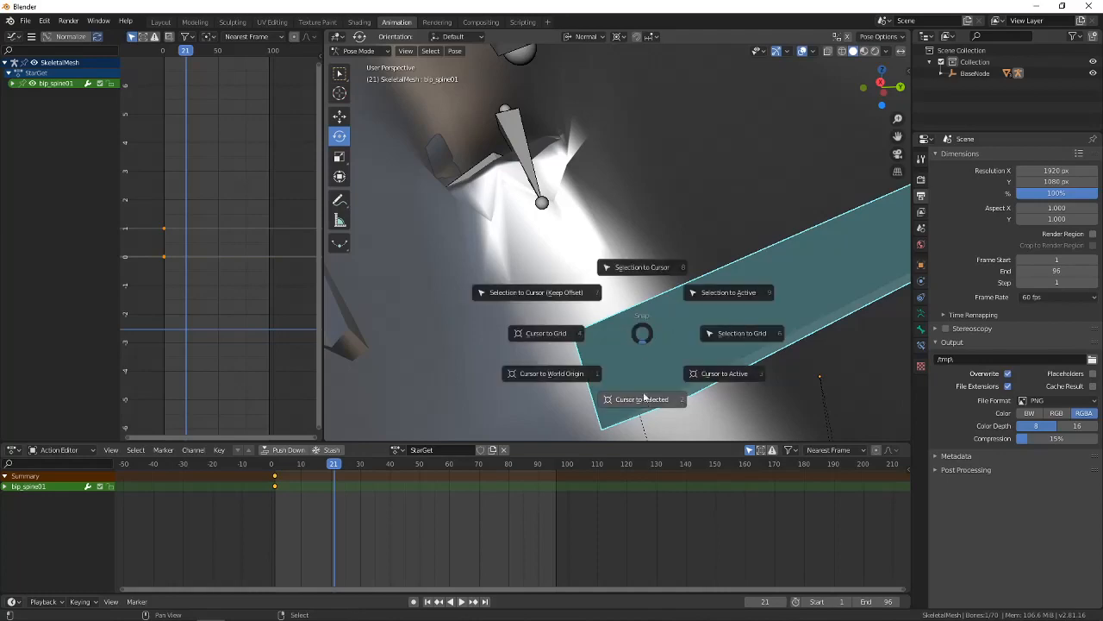
left_click(645, 398)
Rotate the bip_spine02 bone by about 6.84° around the Normal Y axis and 6.59° around the Normal Z axis.
middle_click_drag(561, 213, 597, 259)
right_click(541, 71)
scroll(596, 259, "down", 3)
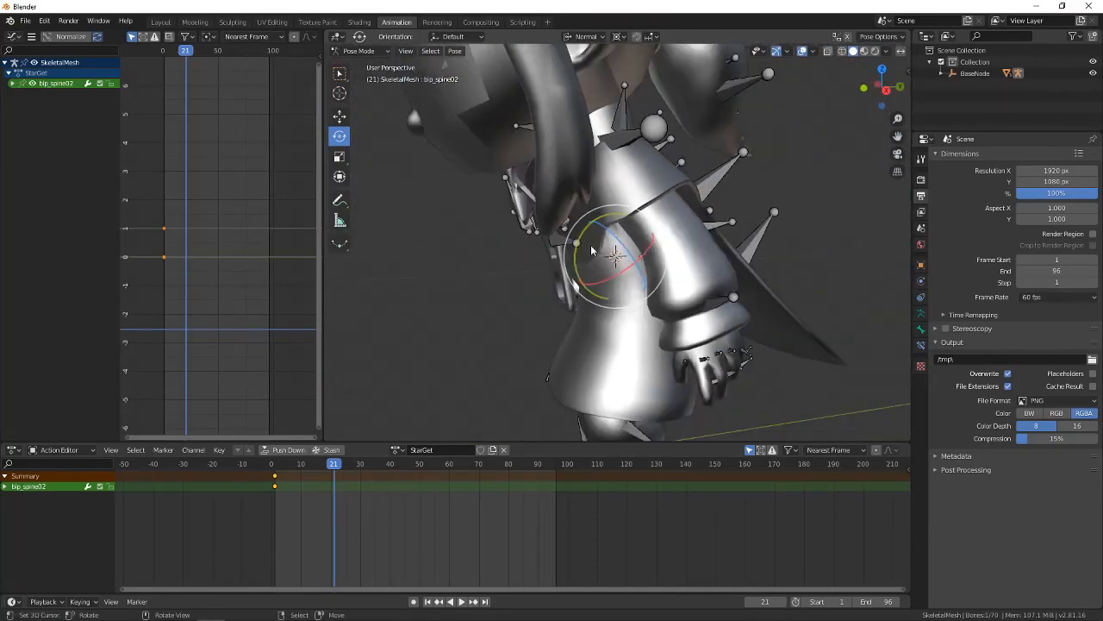
left_click_drag(576, 244, 572, 255)
middle_click_drag(576, 257, 707, 278)
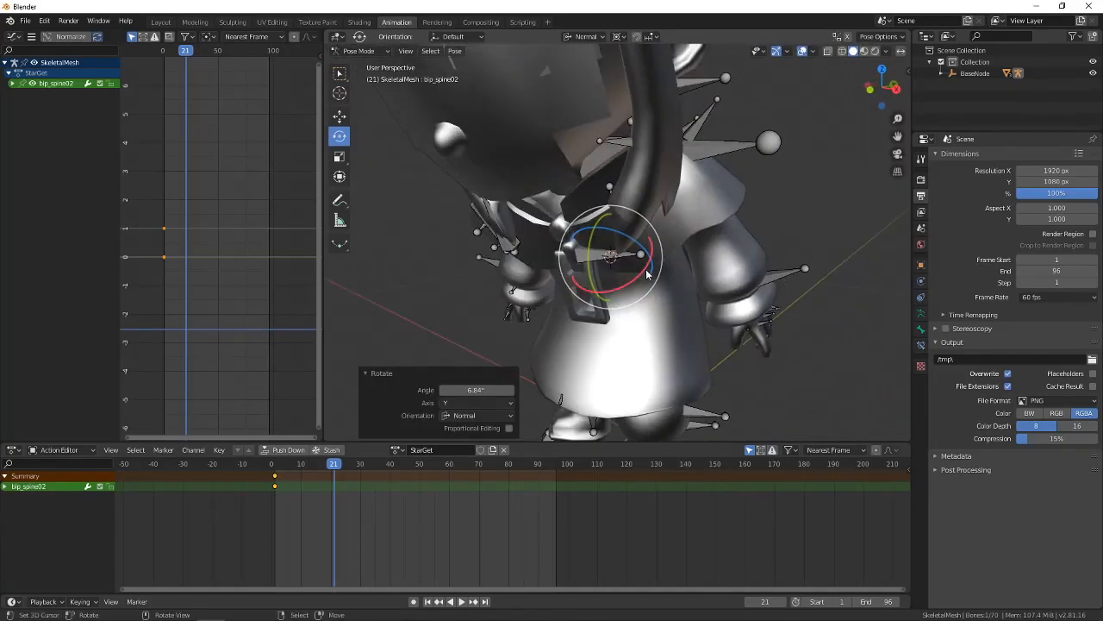
left_click_drag(647, 275, 650, 265)
middle_click_drag(657, 267, 589, 342)
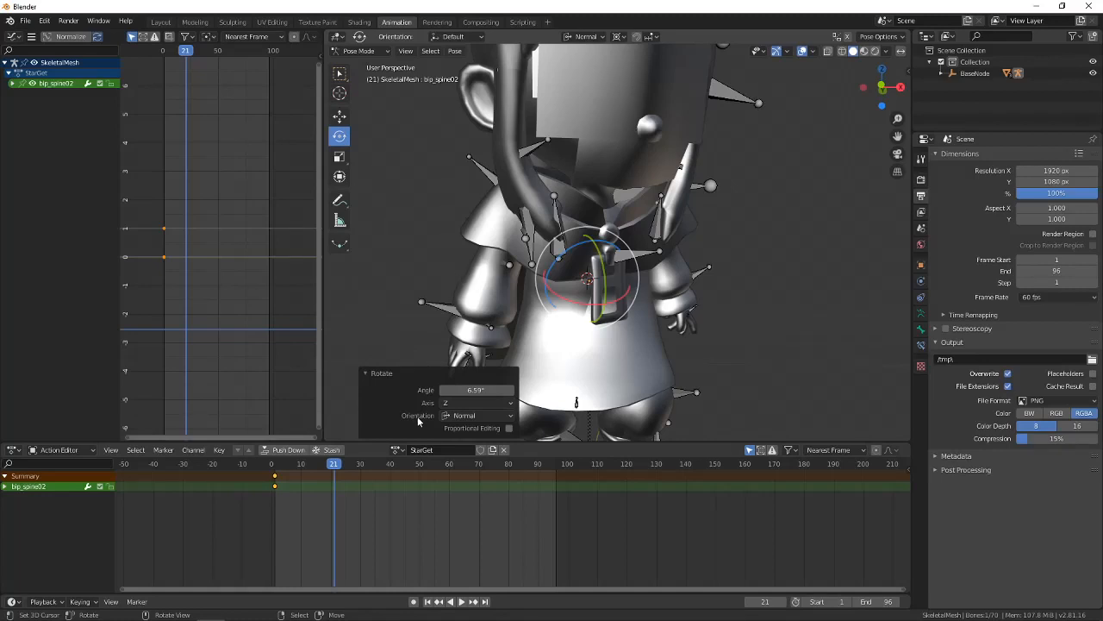
Check the herewego1 reference clip and twist the bip_spine02 bone around the Normal X axis.
mouse_move(306, 611)
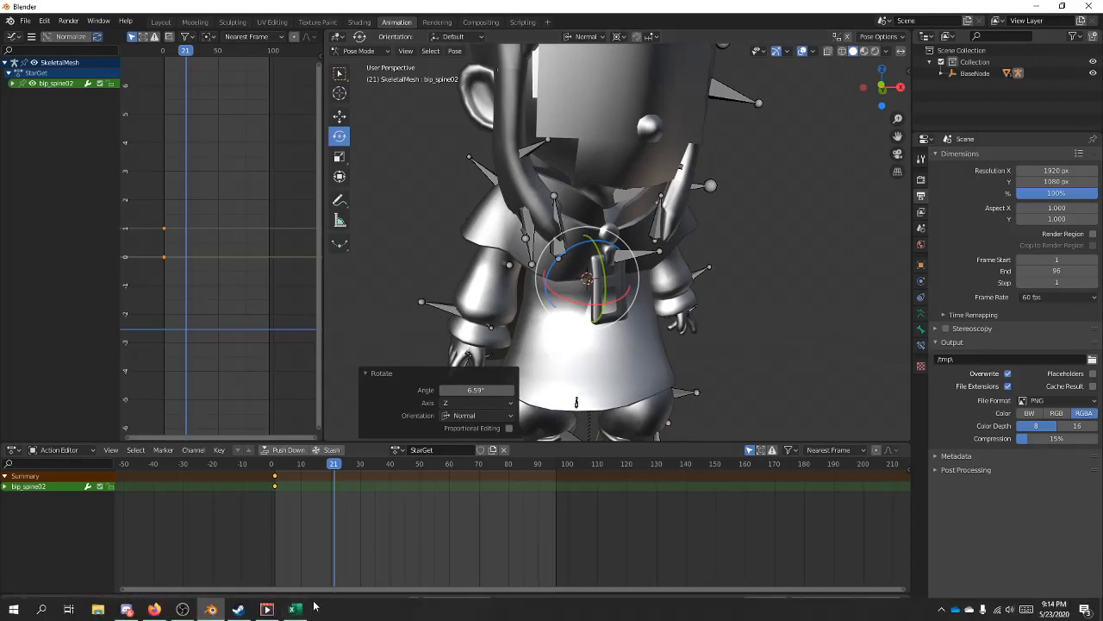
left_click(266, 609)
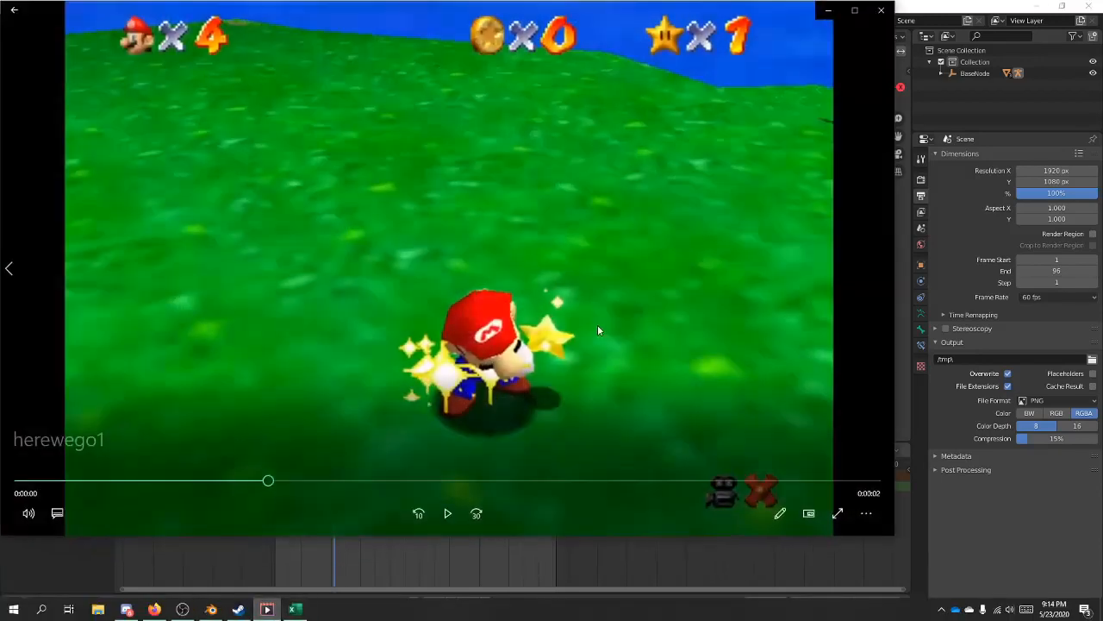
left_click(831, 12)
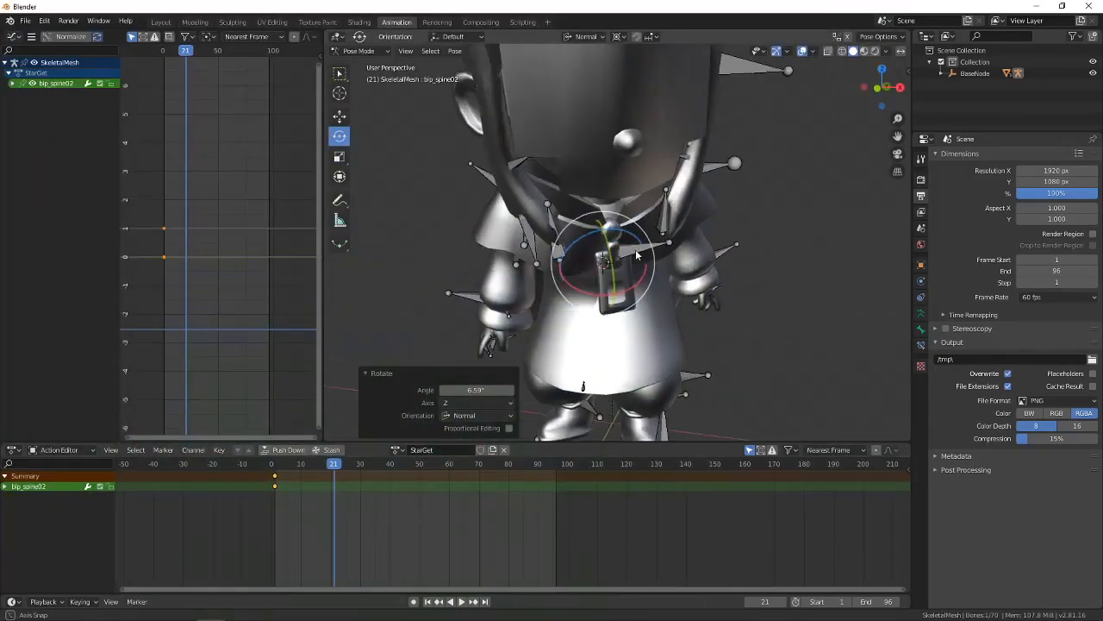
middle_click_drag(635, 249, 682, 269)
left_click_drag(682, 273, 703, 258)
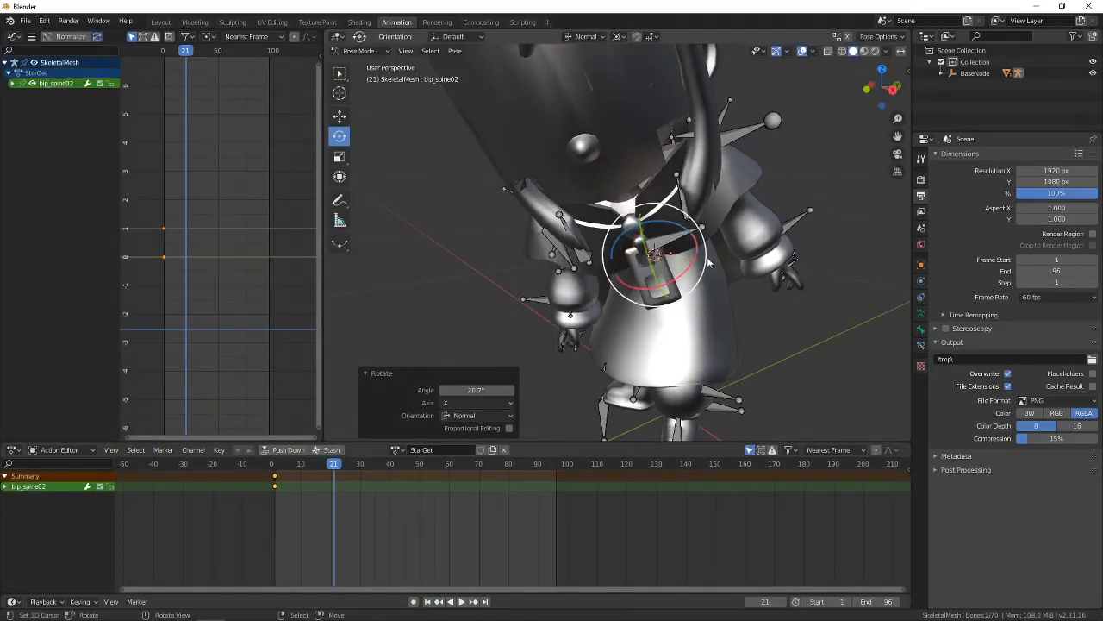
Select the bip_spine01 bone inside the torso and rotate it by about 20.3° around the Normal X axis.
mouse_move(708, 278)
middle_mouse_down()
mouse_move(661, 307)
mouse_move(677, 267)
mouse_move(665, 313)
mouse_move(689, 271)
middle_mouse_up()
scroll(677, 267, "up", 8)
left_click(647, 259)
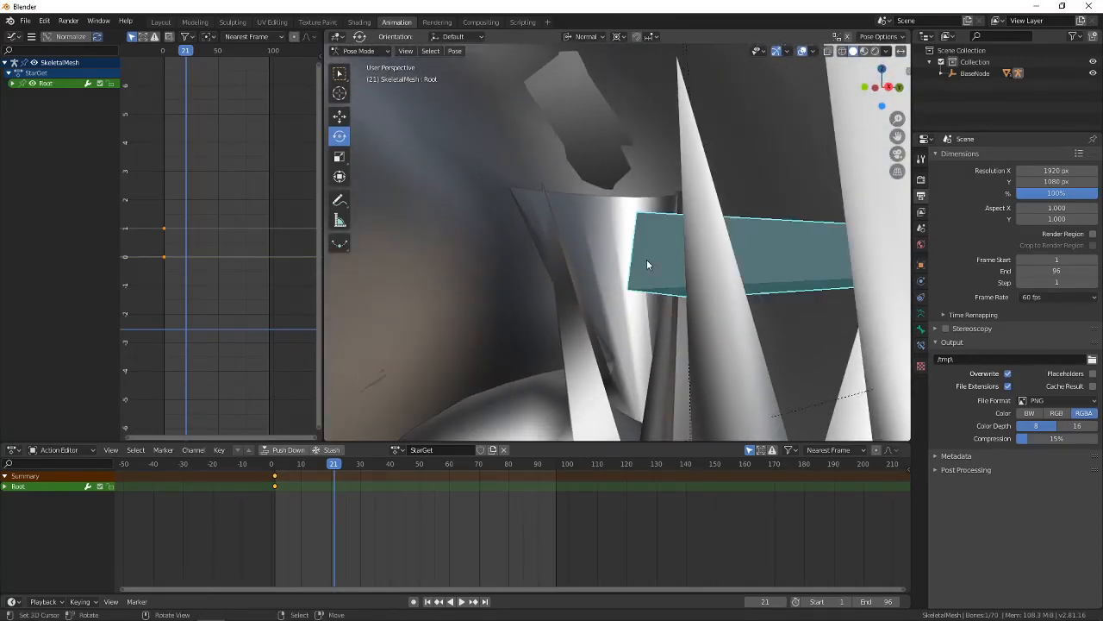
middle_click_drag(655, 338, 699, 256)
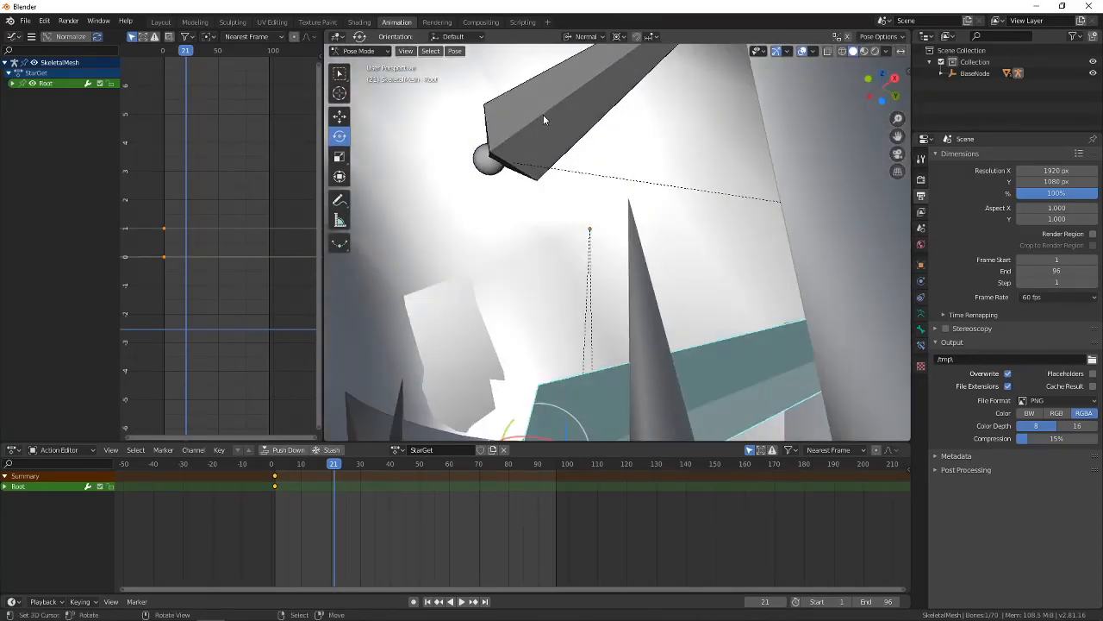
right_click(543, 116)
scroll(600, 141, "down", 8)
middle_click_drag(600, 140, 612, 252)
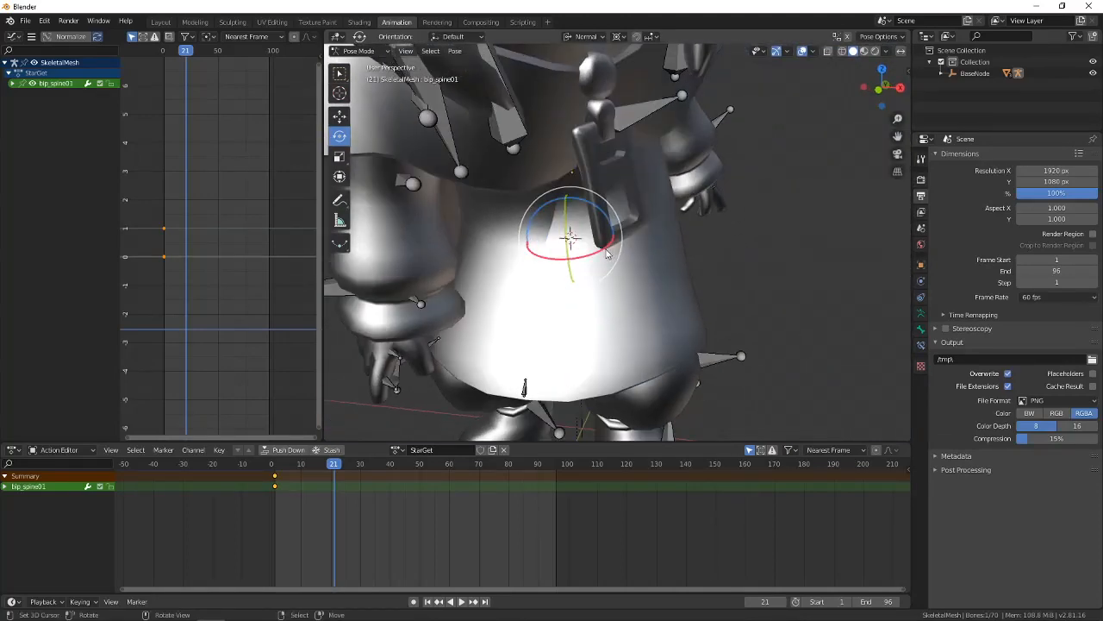
left_click_drag(606, 251, 624, 234)
middle_click_drag(624, 234, 625, 201)
scroll(620, 200, "up", 4)
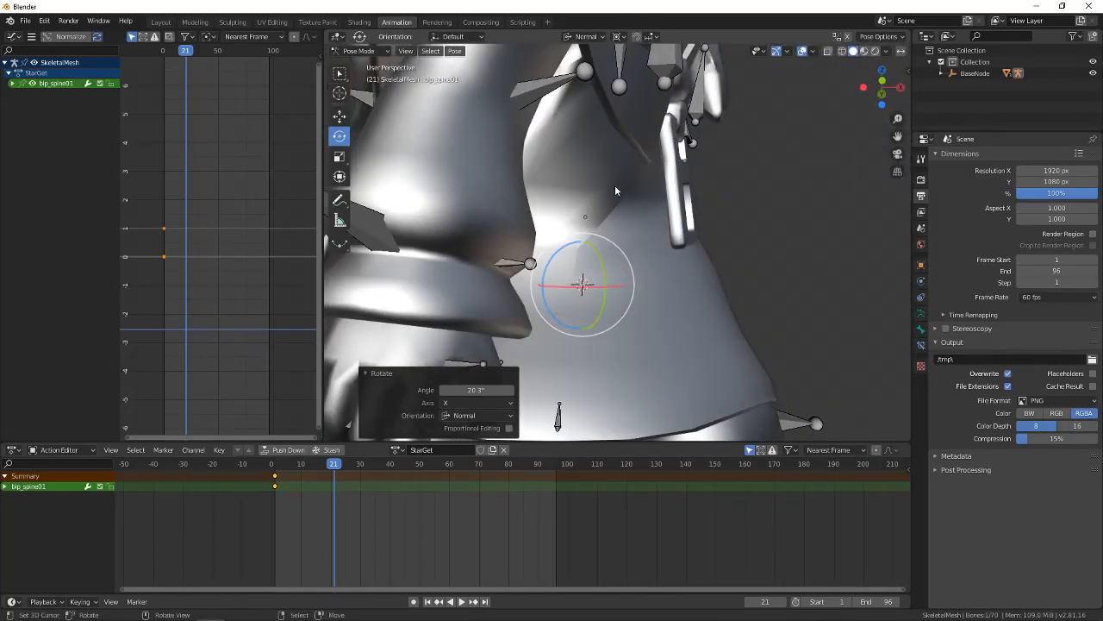
middle_click_drag(614, 190, 614, 224)
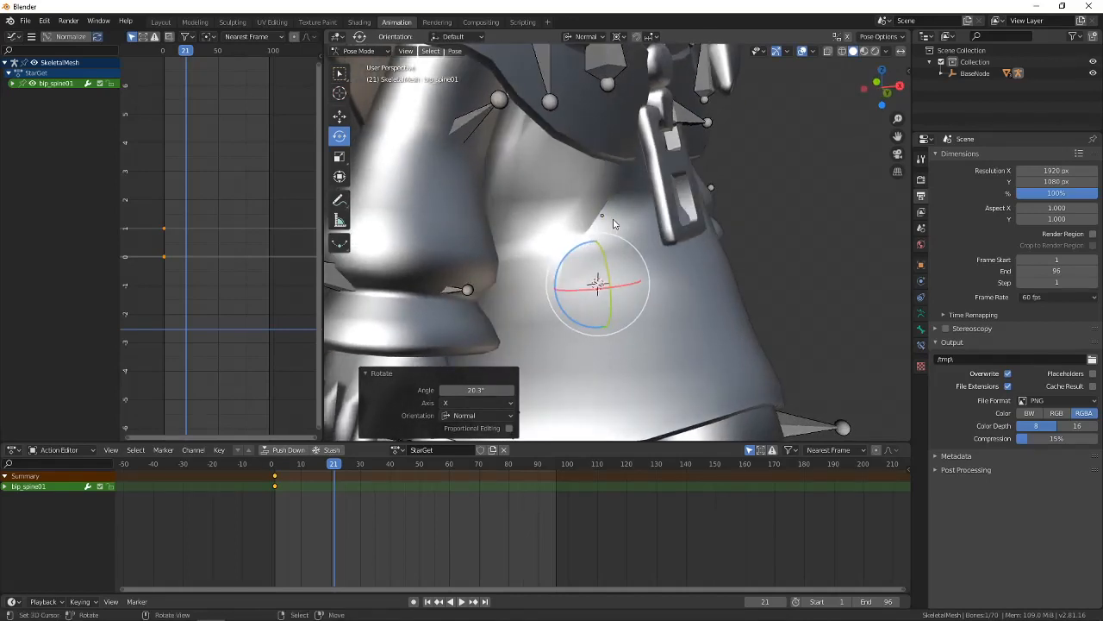
scroll(614, 224, "down", 5)
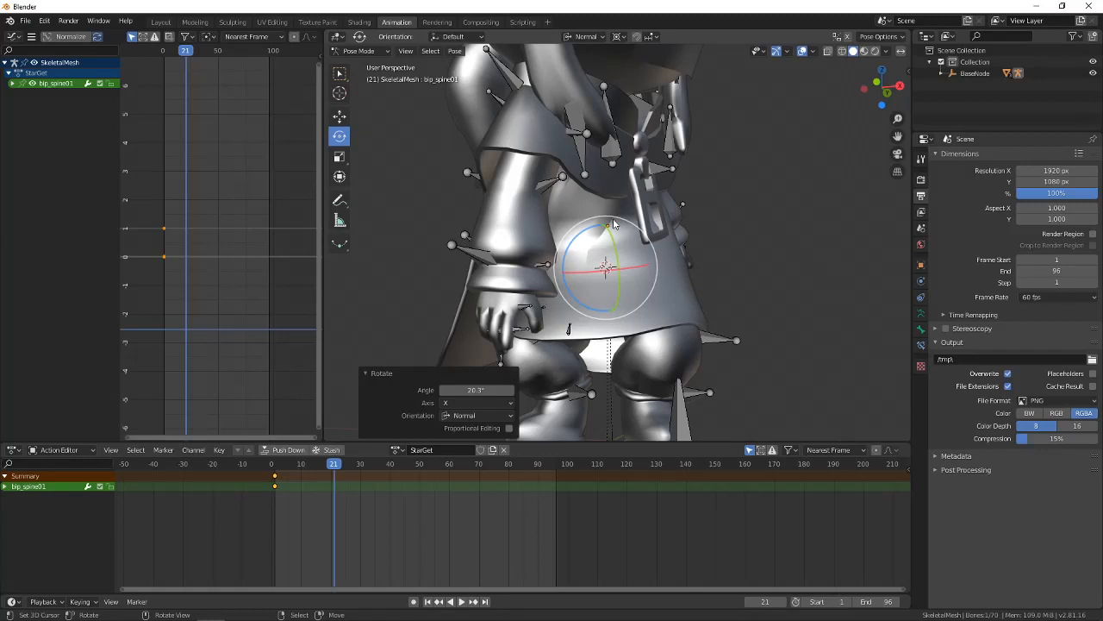
Rotate the bip_spine01 bone about -6.14° around its X axis and compare the pose with the reference video.
middle_click_drag(613, 224, 675, 198)
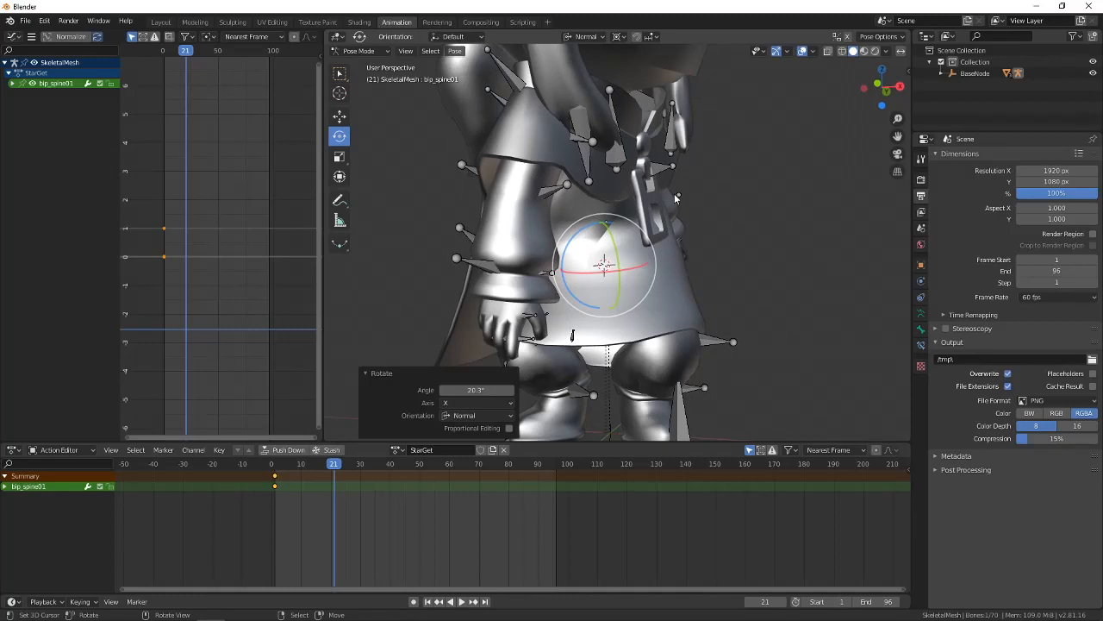
middle_click_drag(667, 261, 675, 284)
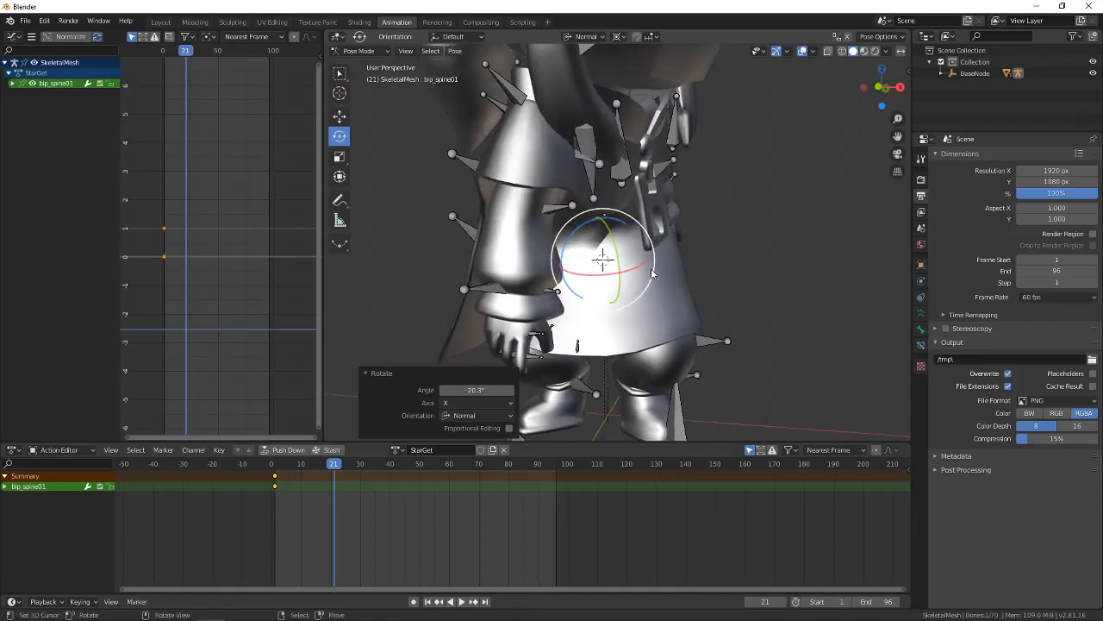
scroll(654, 274, "up", 2)
mouse_move(719, 245)
middle_mouse_down()
mouse_move(677, 209)
mouse_move(649, 234)
mouse_move(726, 236)
middle_mouse_up()
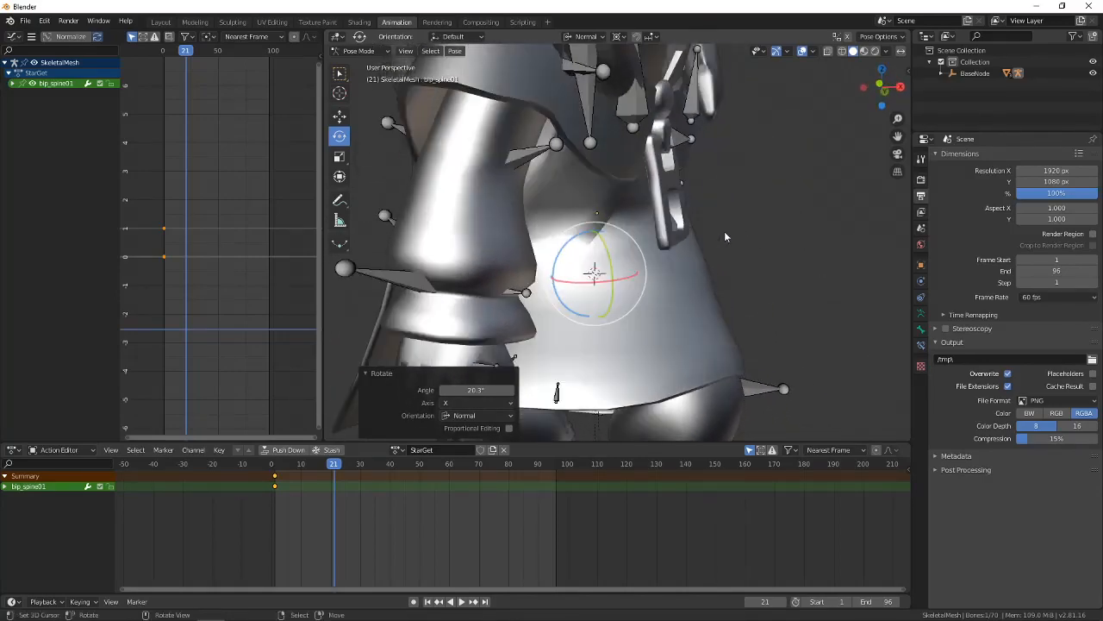
scroll(724, 231, "down", 3)
middle_click_drag(534, 219, 640, 283)
left_click_drag(635, 280, 631, 279)
middle_click_drag(642, 280, 695, 228)
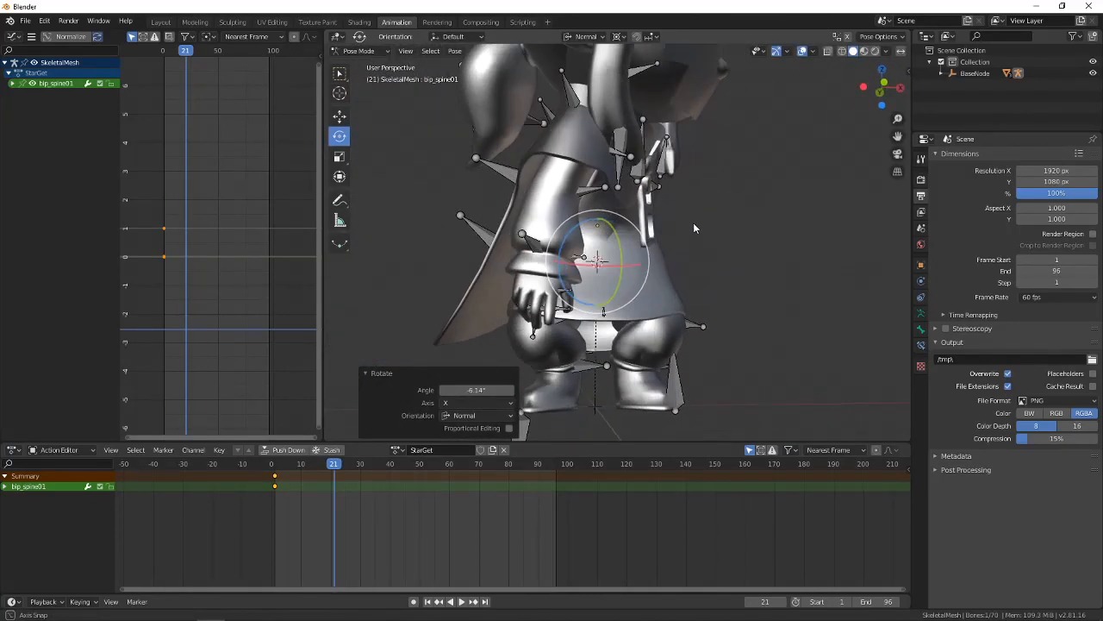
left_click(268, 608)
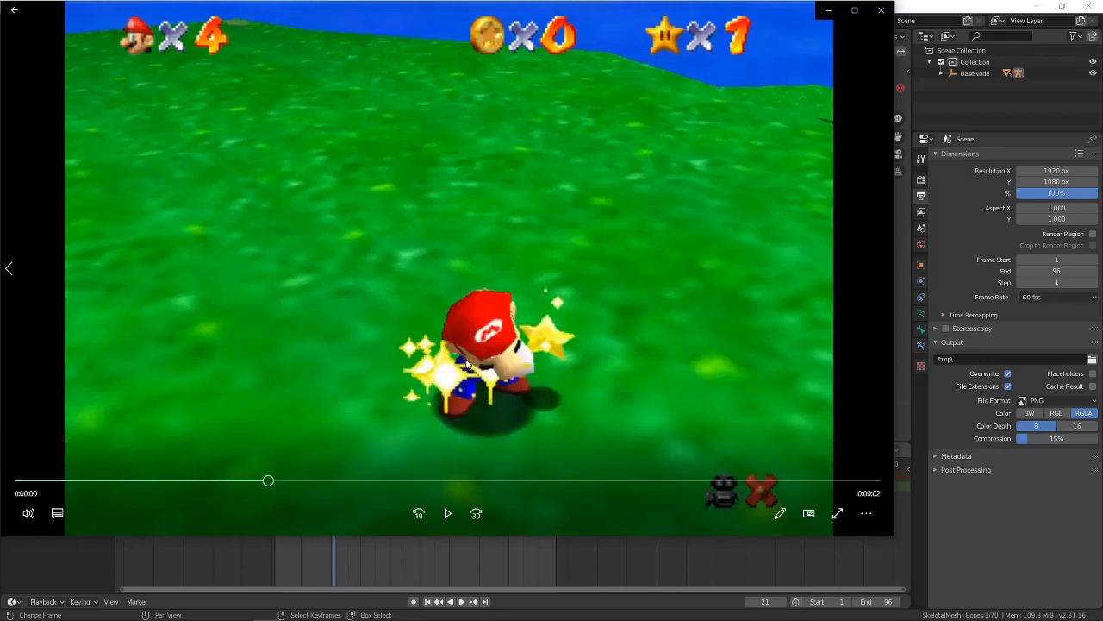
left_click(824, 12)
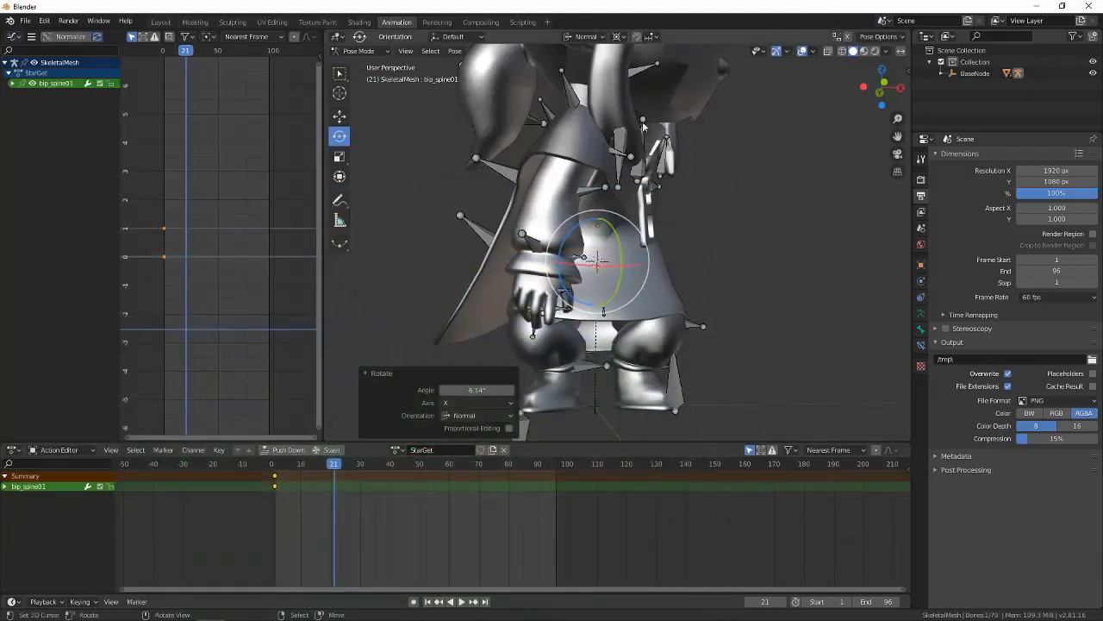
Move the bip_spine02 bone inside the torso about 0.00877 m along its Z axis and check the pose against the reference video.
mouse_move(629, 231)
middle_mouse_down()
mouse_move(558, 215)
mouse_move(423, 274)
mouse_move(426, 204)
mouse_move(421, 220)
mouse_move(520, 254)
mouse_move(744, 213)
mouse_move(604, 195)
mouse_move(611, 239)
middle_mouse_up()
scroll(739, 220, "up", 4)
scroll(612, 239, "up", 6)
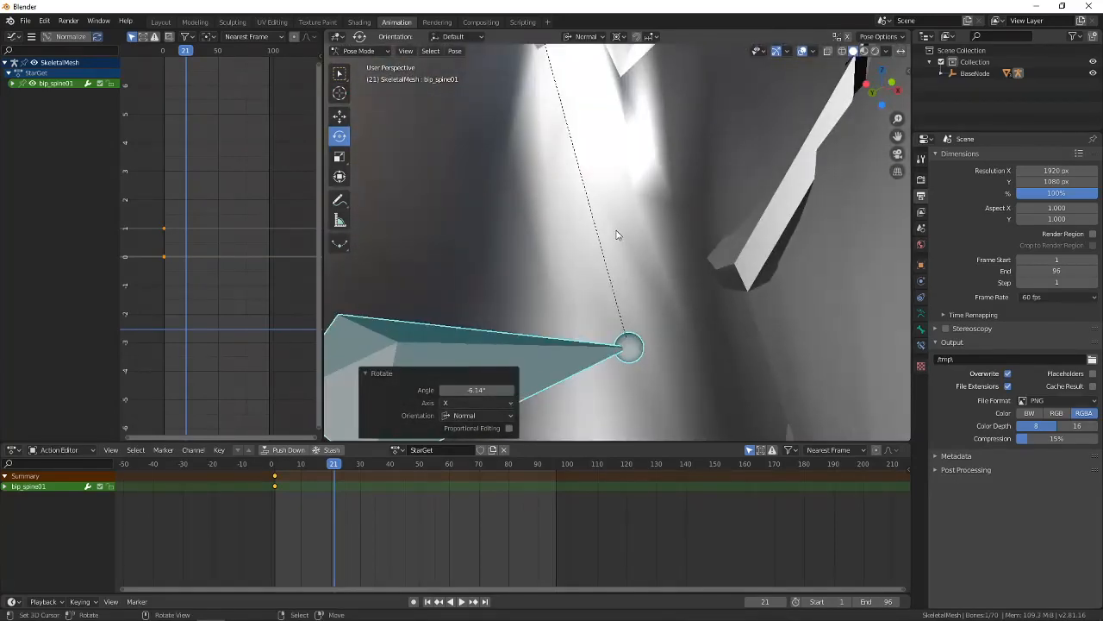
mouse_move(569, 160)
middle_mouse_down()
mouse_move(659, 304)
mouse_move(649, 203)
mouse_move(565, 140)
middle_mouse_up()
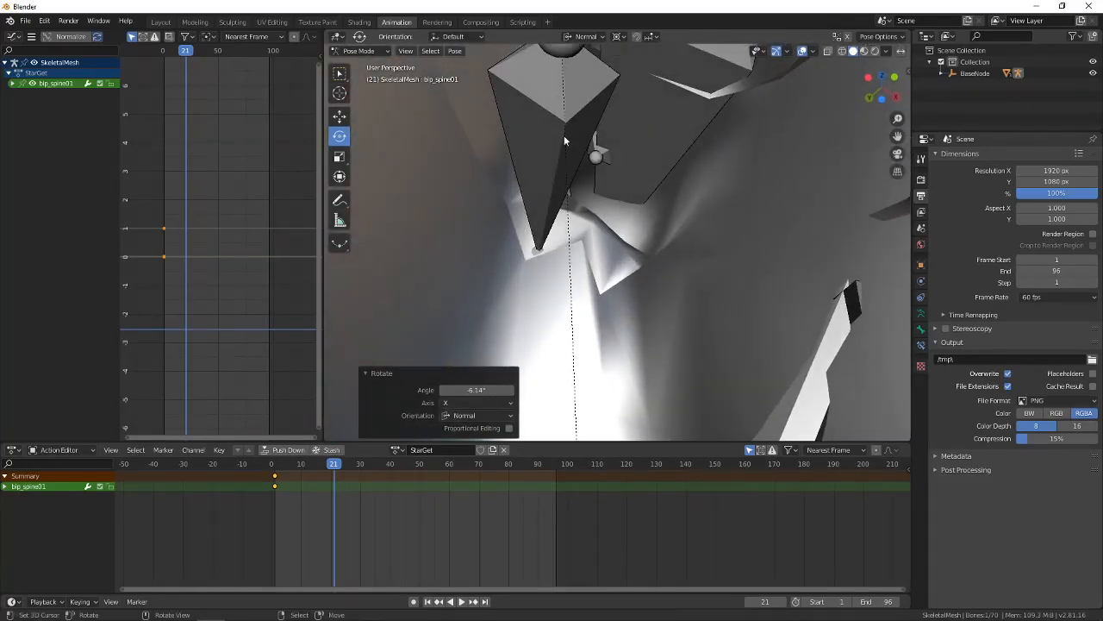
scroll(580, 291, "down", 6)
middle_click_drag(581, 290, 355, 143)
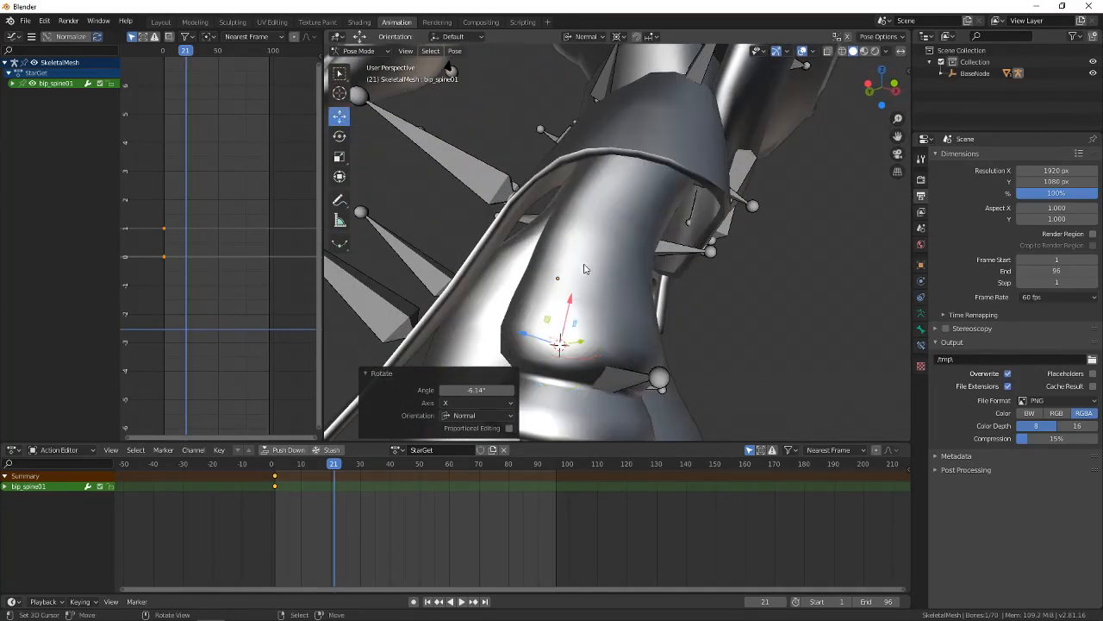
middle_click_drag(584, 269, 535, 331)
middle_click_drag(697, 329, 619, 248)
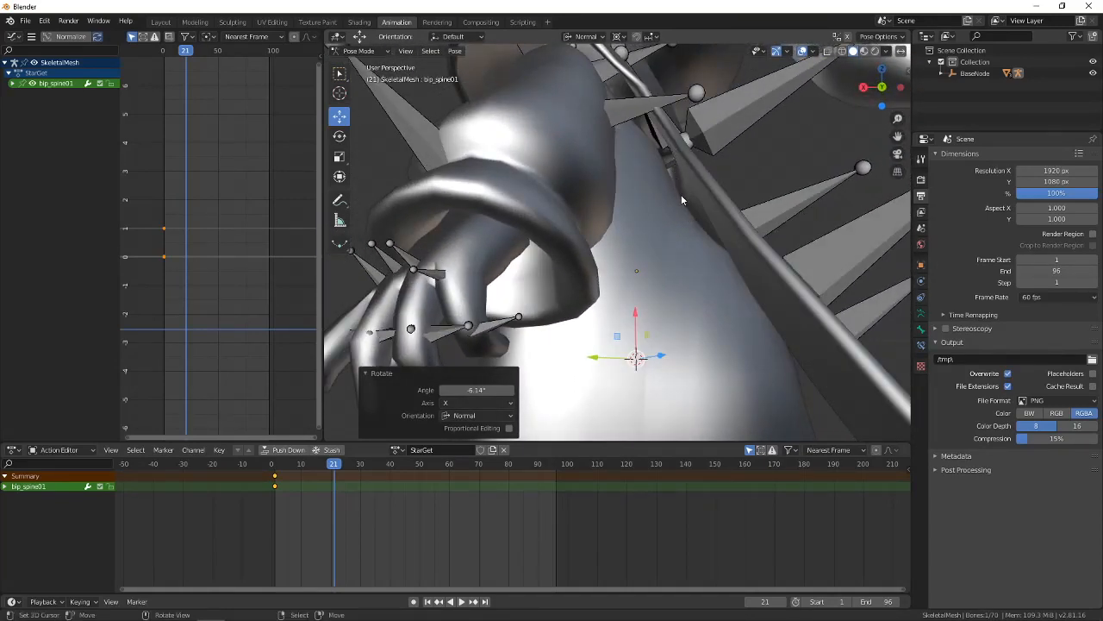
middle_click_drag(749, 271, 658, 373)
left_click_drag(658, 372, 624, 319)
middle_click_drag(624, 316, 708, 248)
scroll(759, 272, "up", 6)
scroll(760, 272, "up", 3)
right_click(520, 70)
scroll(552, 94, "down", 4)
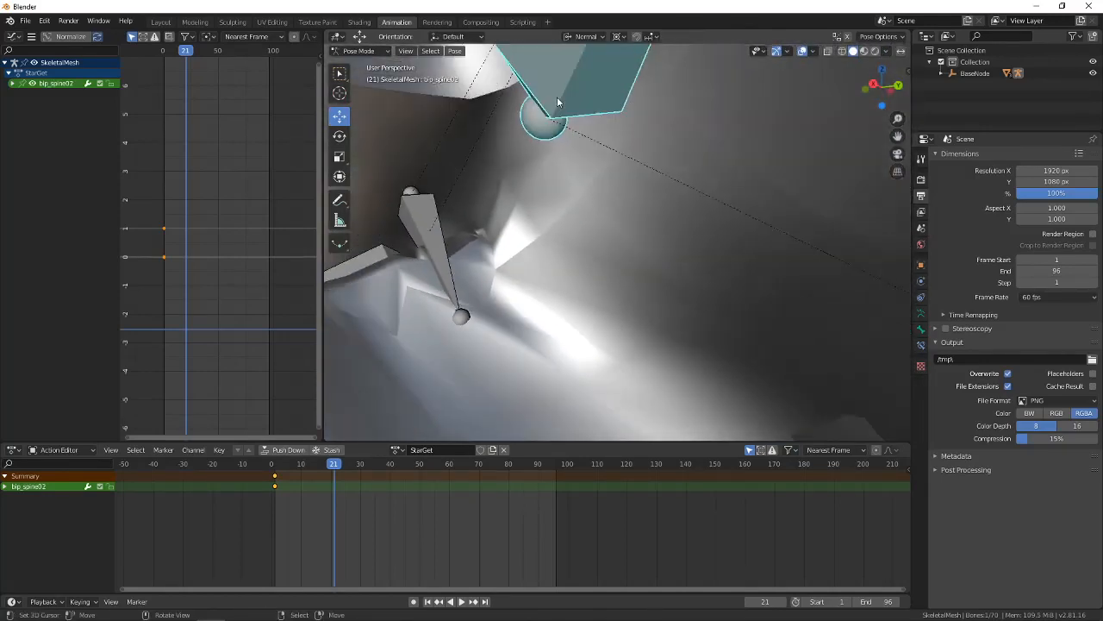
middle_click_drag(557, 96, 642, 181)
scroll(633, 93, "down", 10)
scroll(655, 242, "up", 4)
middle_click_drag(672, 254, 646, 301)
scroll(645, 302, "up", 3)
middle_click_drag(474, 247, 622, 316)
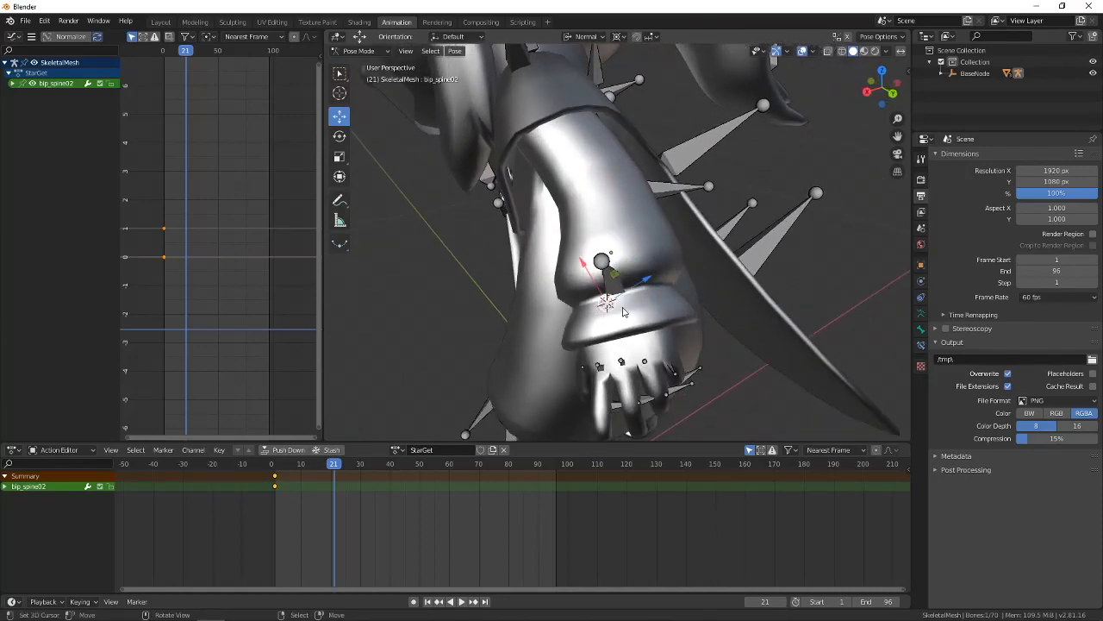
middle_click_drag(633, 244, 609, 204)
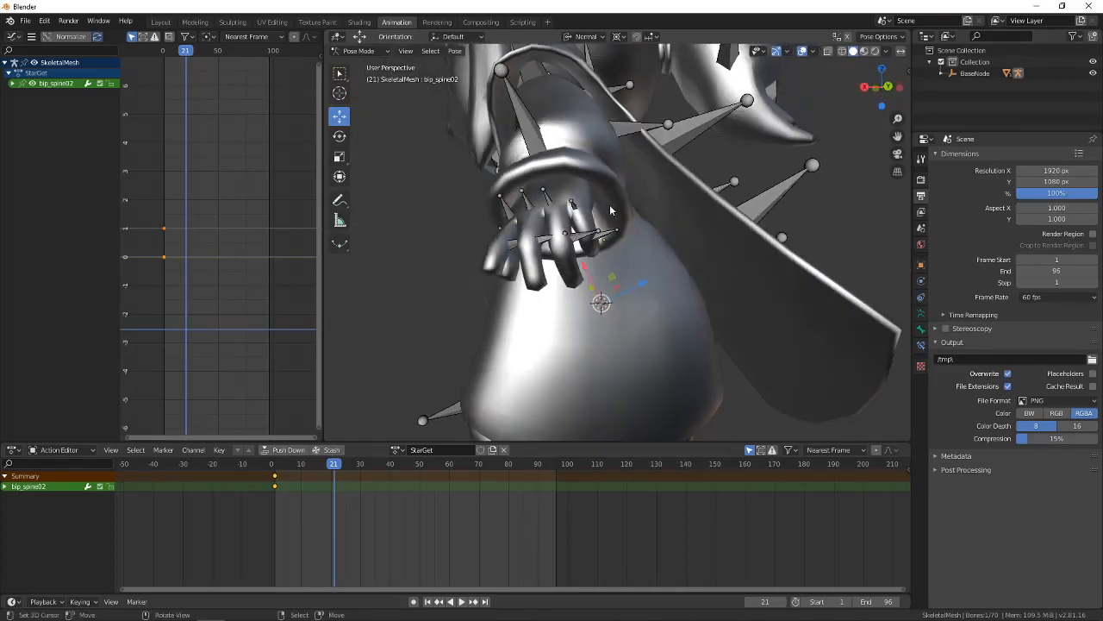
scroll(647, 263, "up", 2)
middle_click_drag(655, 271, 758, 332)
left_click_drag(594, 274, 588, 269)
middle_click_drag(589, 269, 617, 191)
scroll(569, 327, "down", 1)
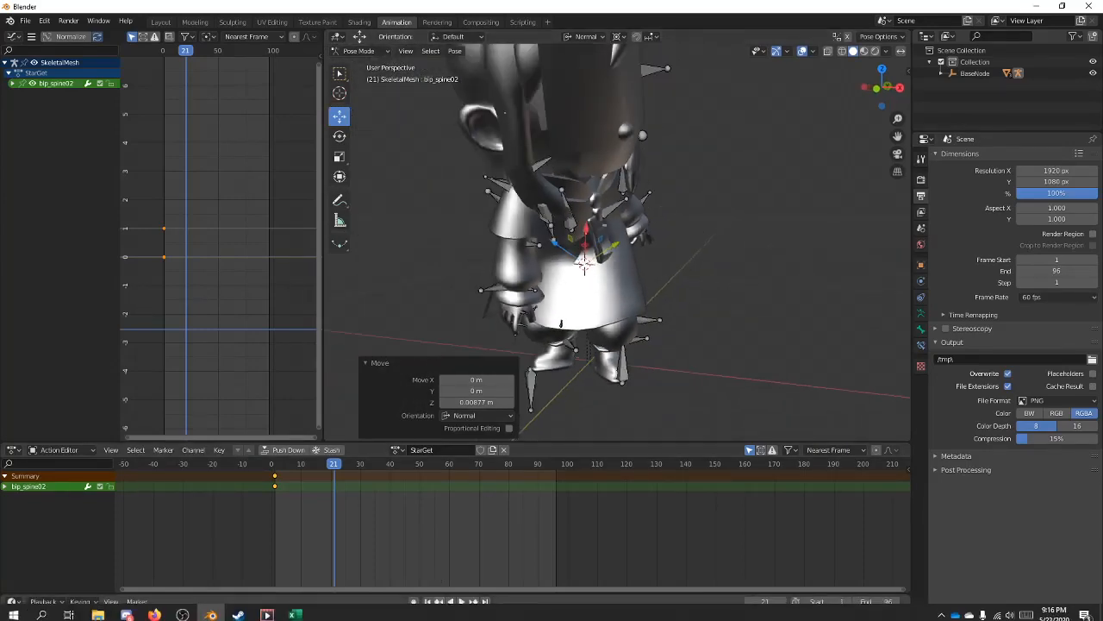
left_click(266, 608)
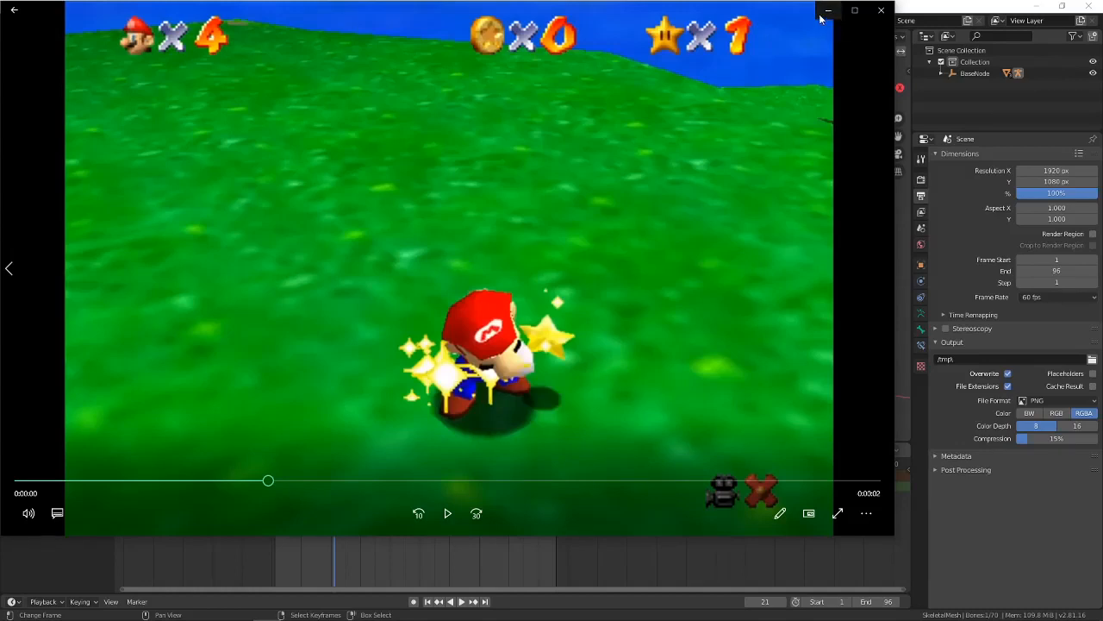
left_click(820, 13)
Switch to the Rotate tool and set the transform pivot point to Median Point.
middle_click_drag(564, 203, 482, 301)
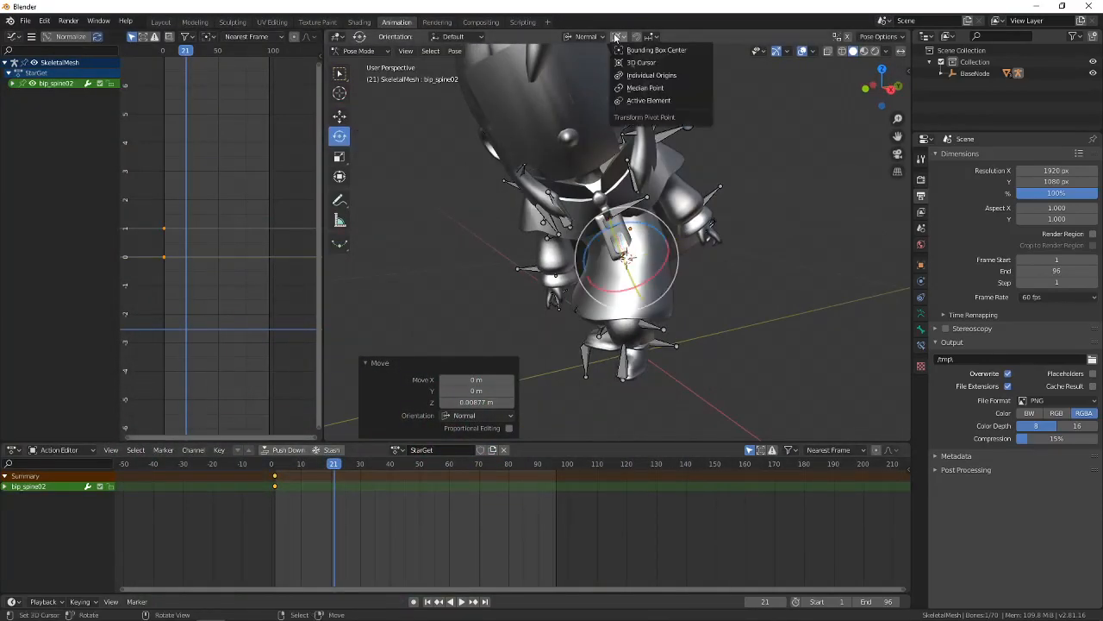
left_click(640, 87)
middle_click_drag(621, 207, 496, 243)
Rotate the bip_armR02 bone about -36° around its Z axis, using the reference video as a guide.
right_click(667, 226)
scroll(659, 201, "down", 4)
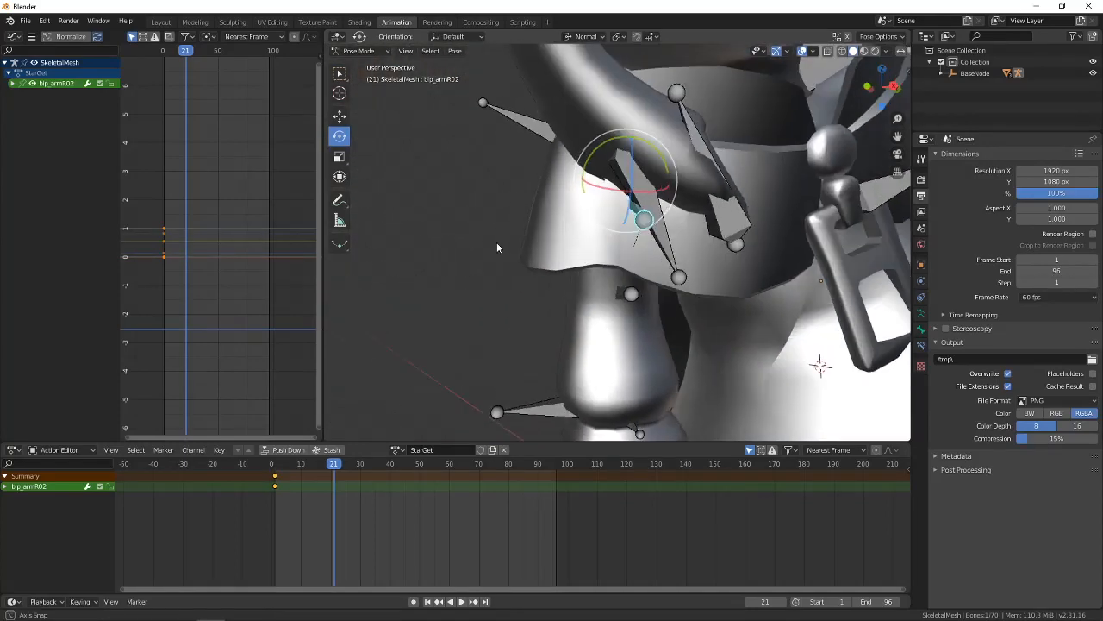
scroll(573, 214, "down", 3)
mouse_move(573, 215)
middle_mouse_down()
mouse_move(720, 273)
mouse_move(670, 219)
mouse_move(567, 221)
middle_mouse_up()
scroll(567, 221, "up", 2)
scroll(567, 222, "down", 4)
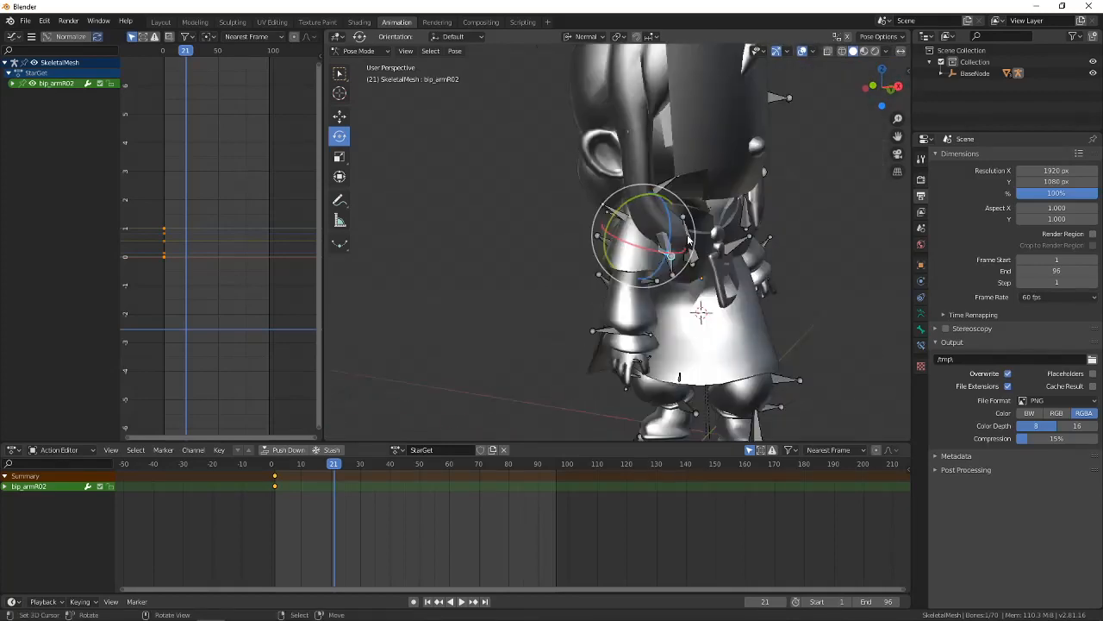
mouse_move(448, 619)
left_click(267, 617)
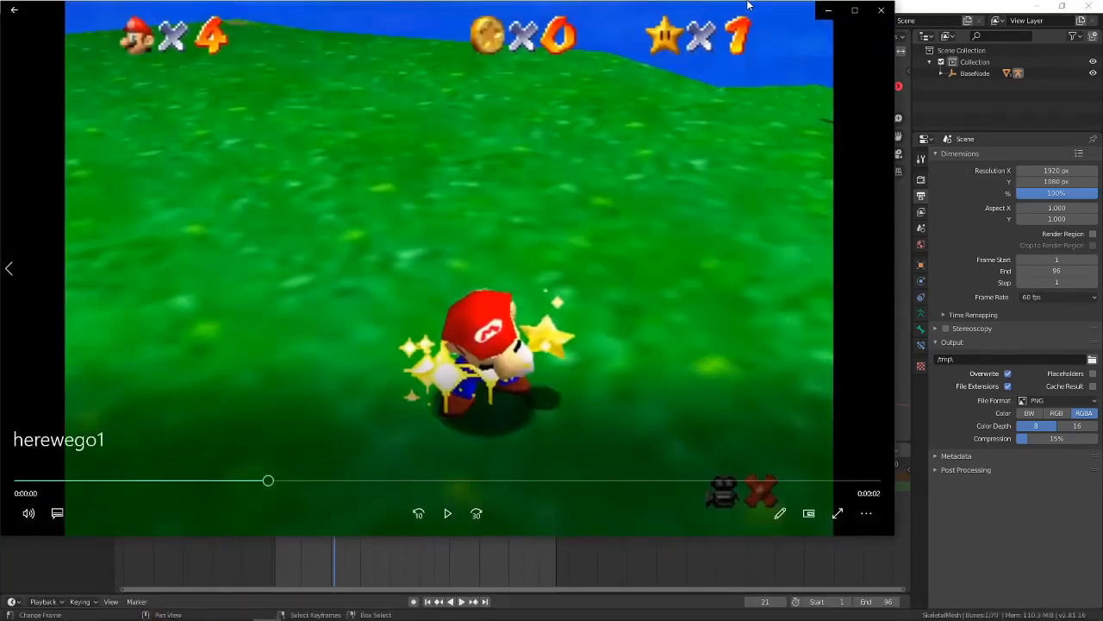
left_click(828, 10)
middle_click_drag(604, 154, 689, 178)
scroll(690, 179, "up", 4)
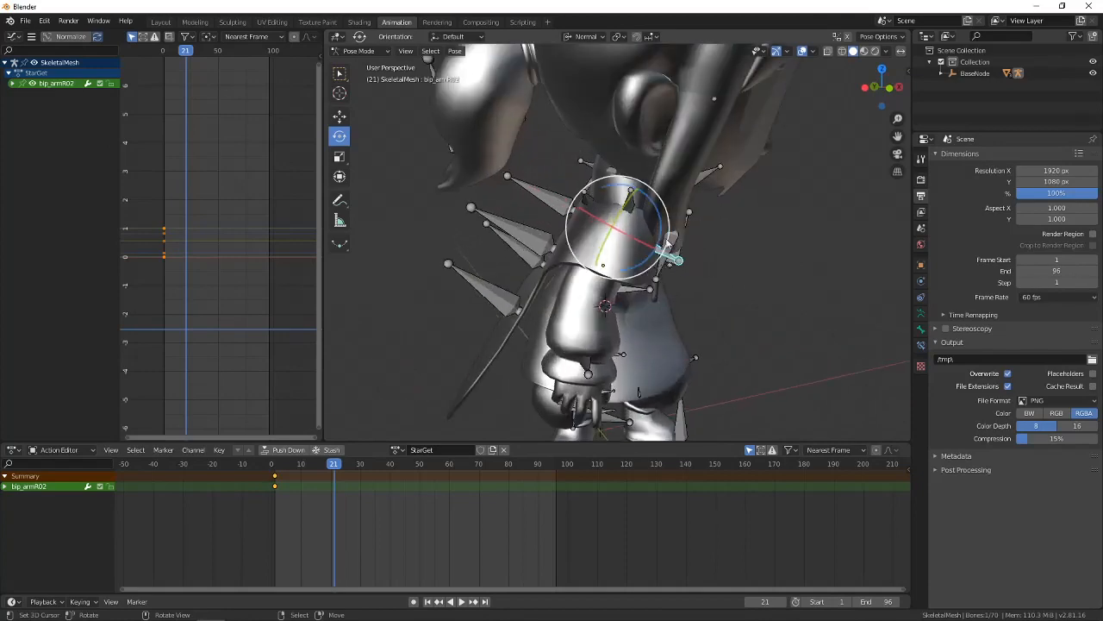
left_click_drag(662, 237, 664, 217)
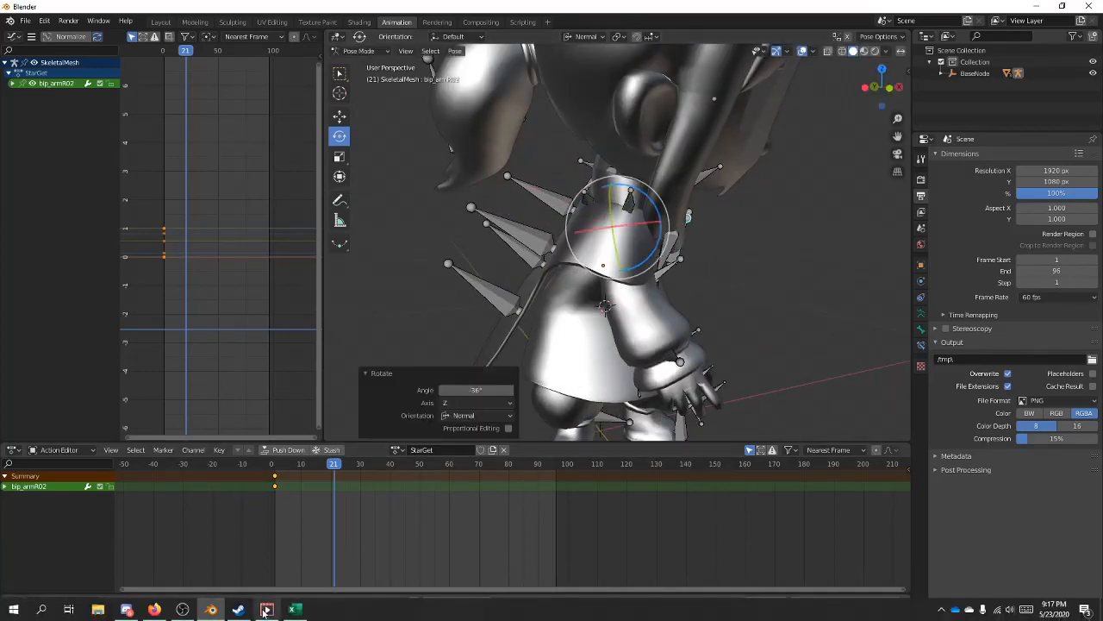
left_click(267, 617)
left_click(820, 7)
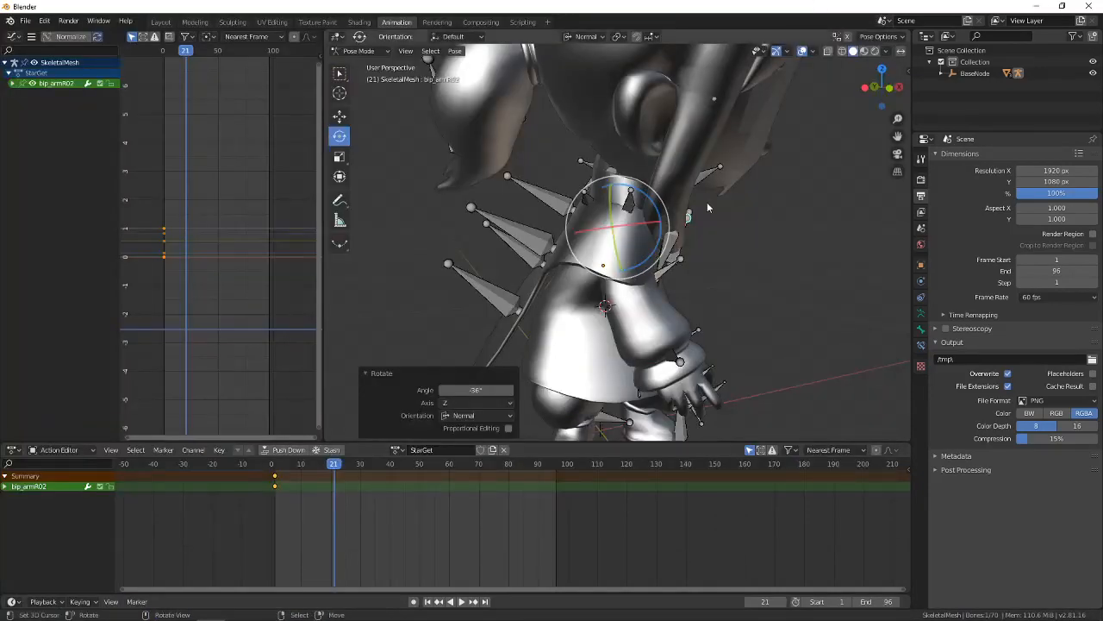
Rotate bip_armR02 about -18.3° around Y and 19.3° around X, and adjust its Z rotation.
middle_click_drag(648, 215, 559, 230)
left_click_drag(642, 193, 654, 191)
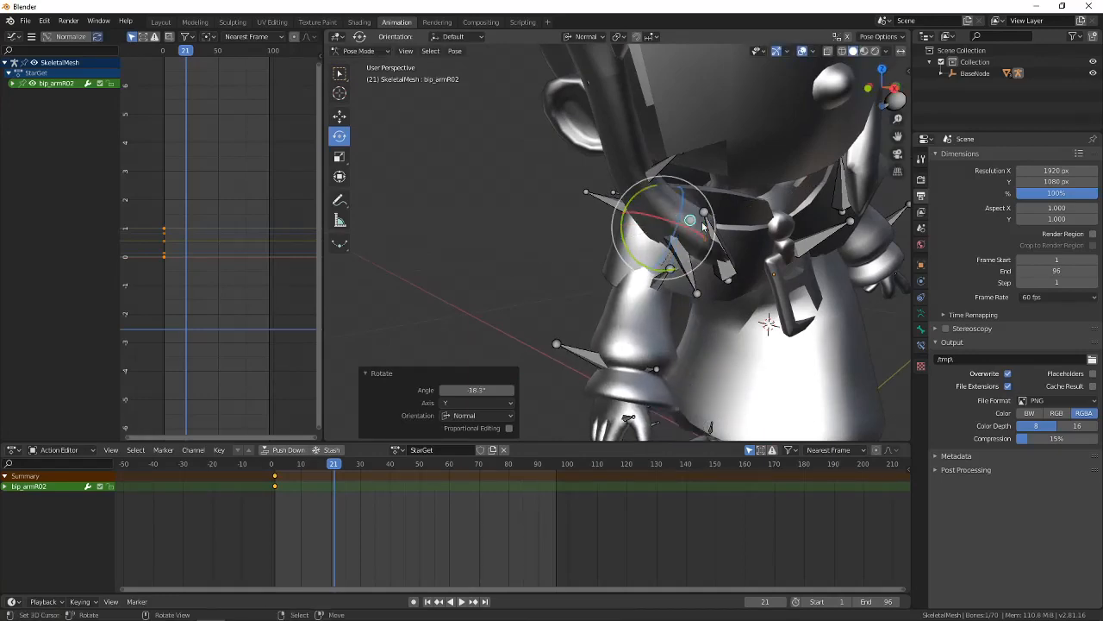
middle_click_drag(637, 213, 687, 210)
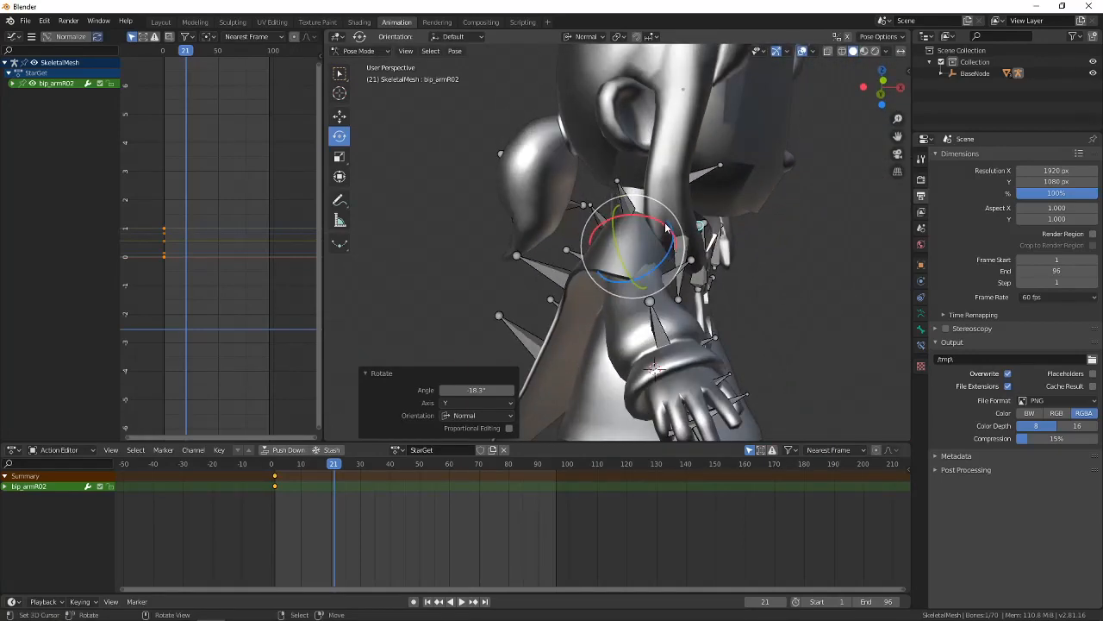
left_click_drag(666, 227, 665, 231)
middle_click_drag(695, 273, 684, 259)
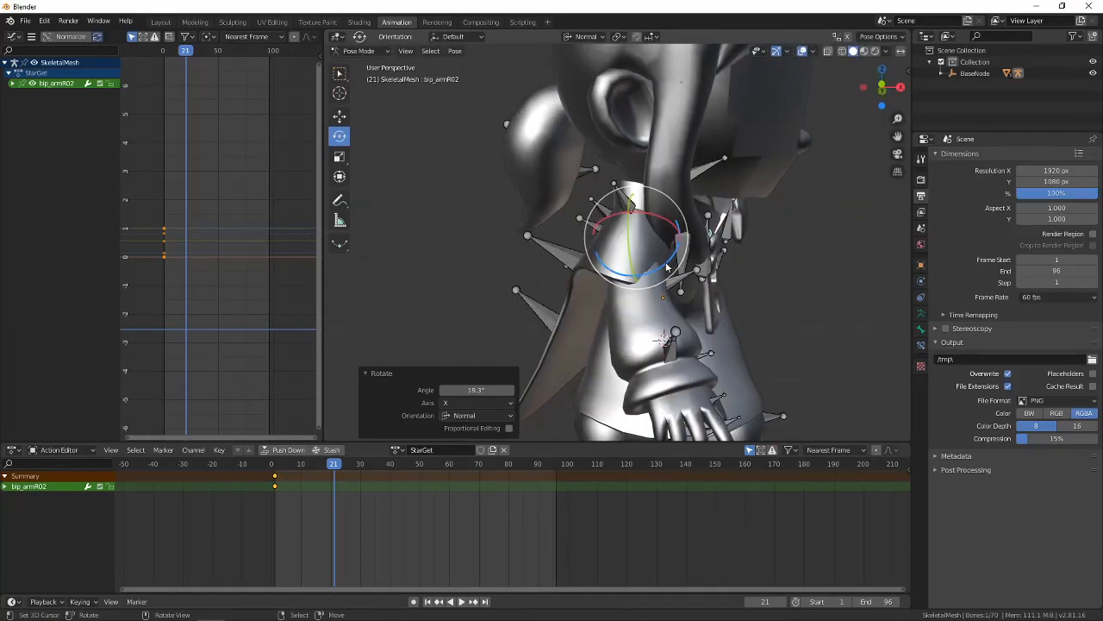
left_click_drag(670, 263, 678, 240)
Select the bip_armR03 bone and try rotating it around its X axis.
middle_click_drag(735, 270, 639, 281)
scroll(645, 288, "up", 3)
right_click(676, 314)
middle_click_drag(558, 272, 567, 273)
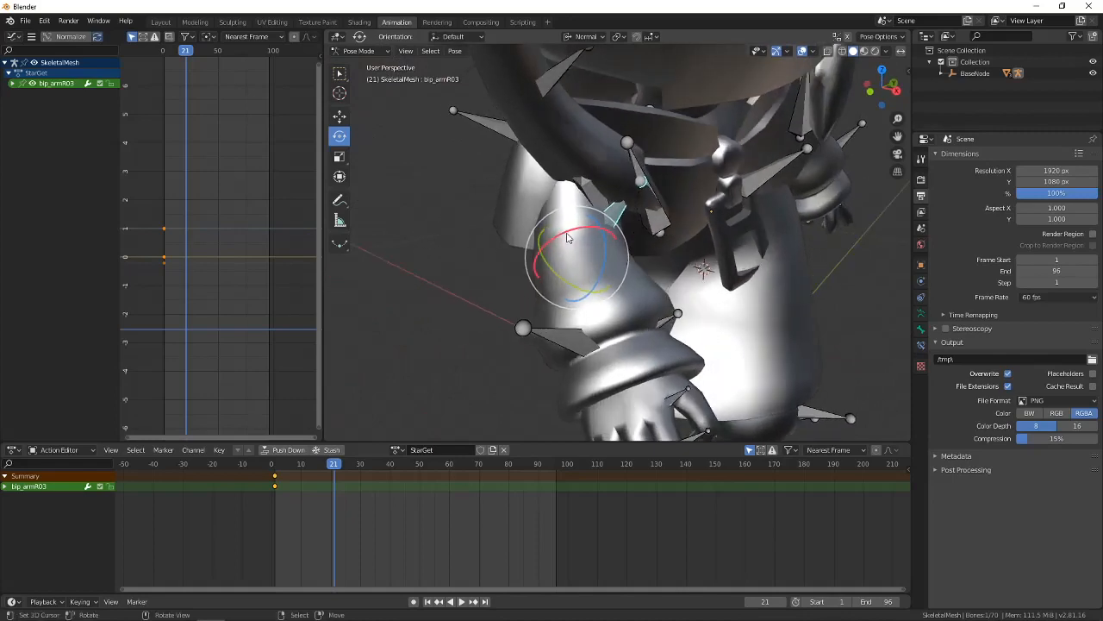
left_click_drag(562, 232, 515, 242)
scroll(514, 242, "down", 3)
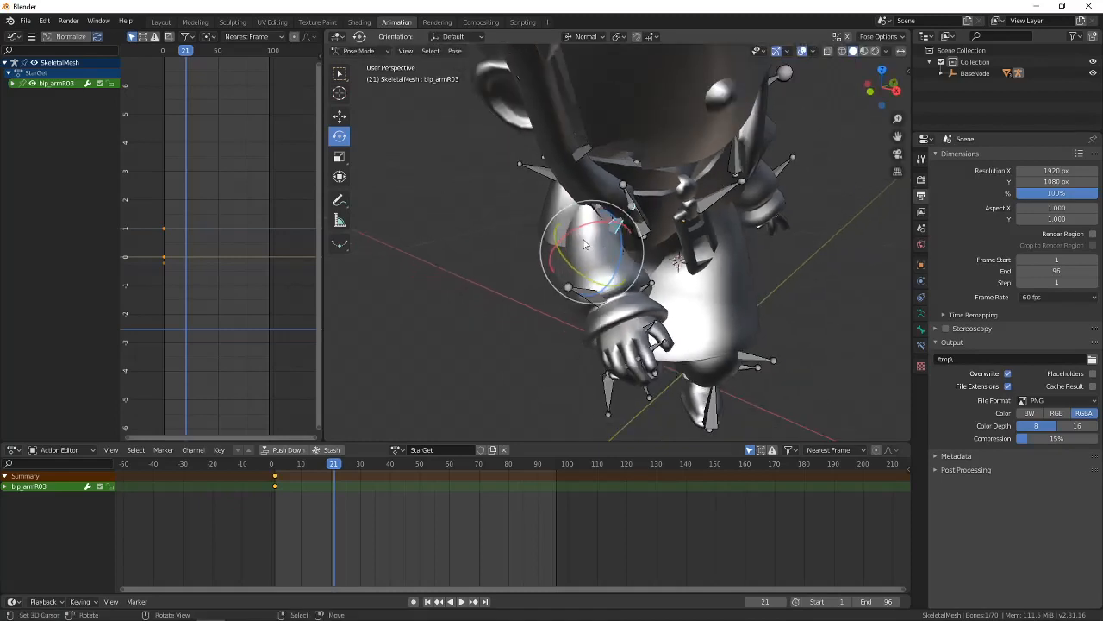
middle_click_drag(515, 243, 595, 194)
middle_click_drag(582, 323, 601, 267)
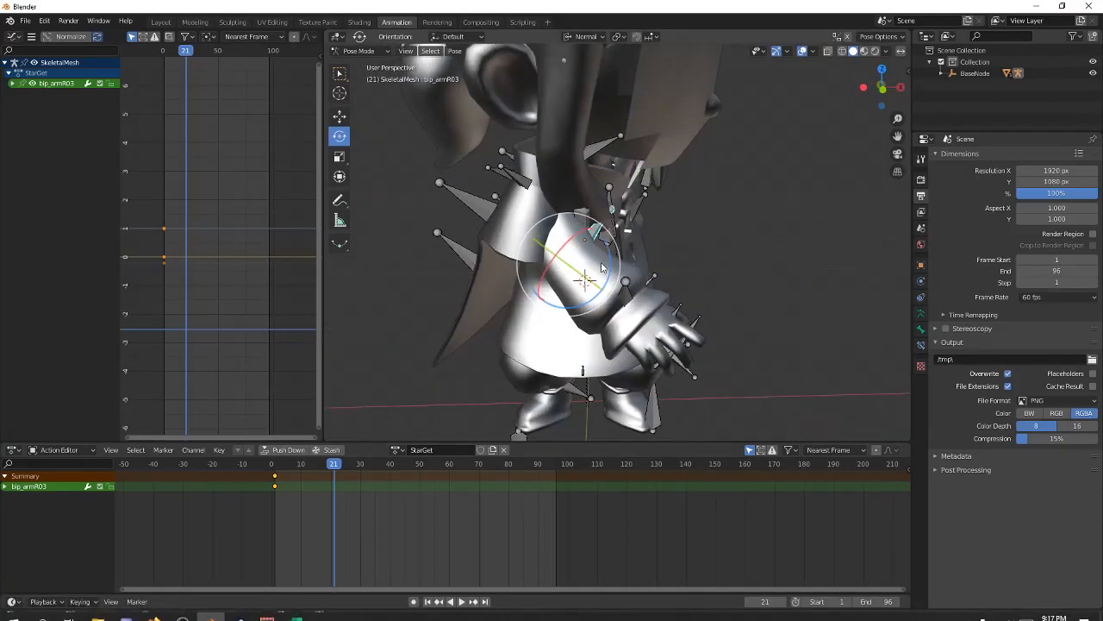
Raise the forearm by rotating bip_armR03 around Z, about 16.8° around X, and about -27.9° more around Z.
left_click_drag(609, 271, 608, 242)
middle_click_drag(608, 241, 570, 241)
left_click_drag(569, 239, 556, 259)
middle_click_drag(556, 258, 579, 281)
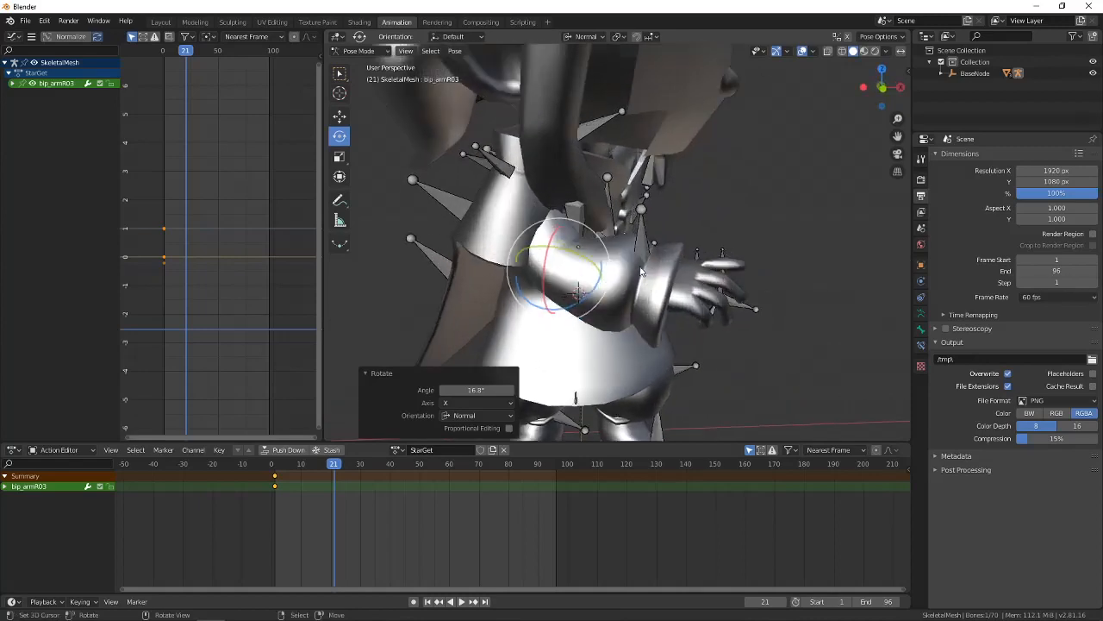
scroll(579, 283, "up", 3)
left_click_drag(579, 283, 579, 257)
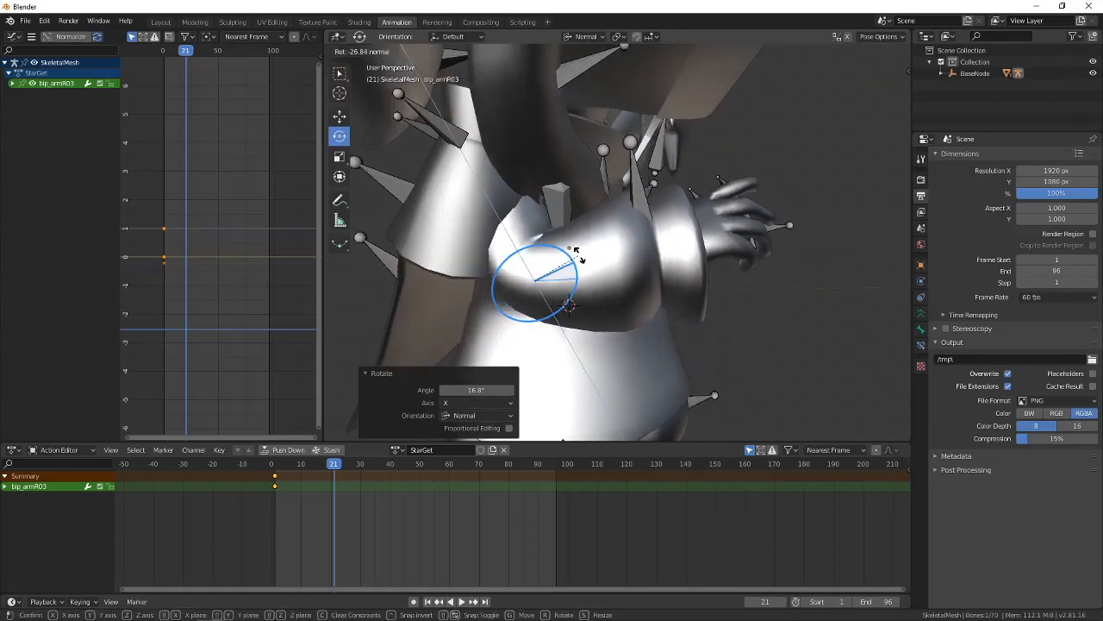
middle_click_drag(580, 257, 621, 603)
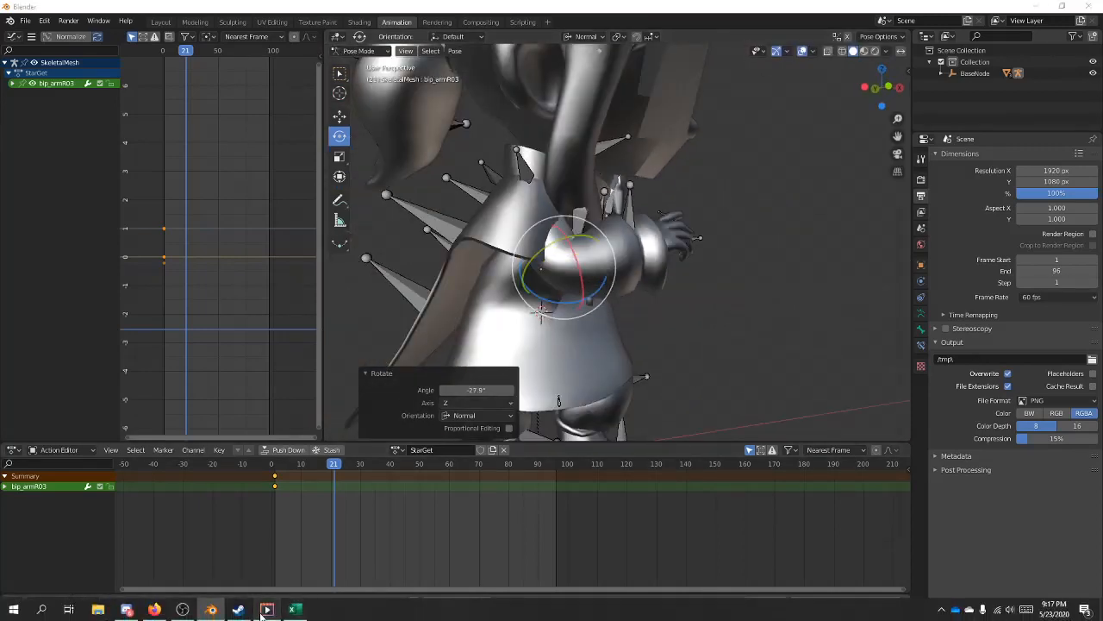
Compare the arm pose in the front view with the reference video frame.
left_click(267, 610)
left_click(880, 9)
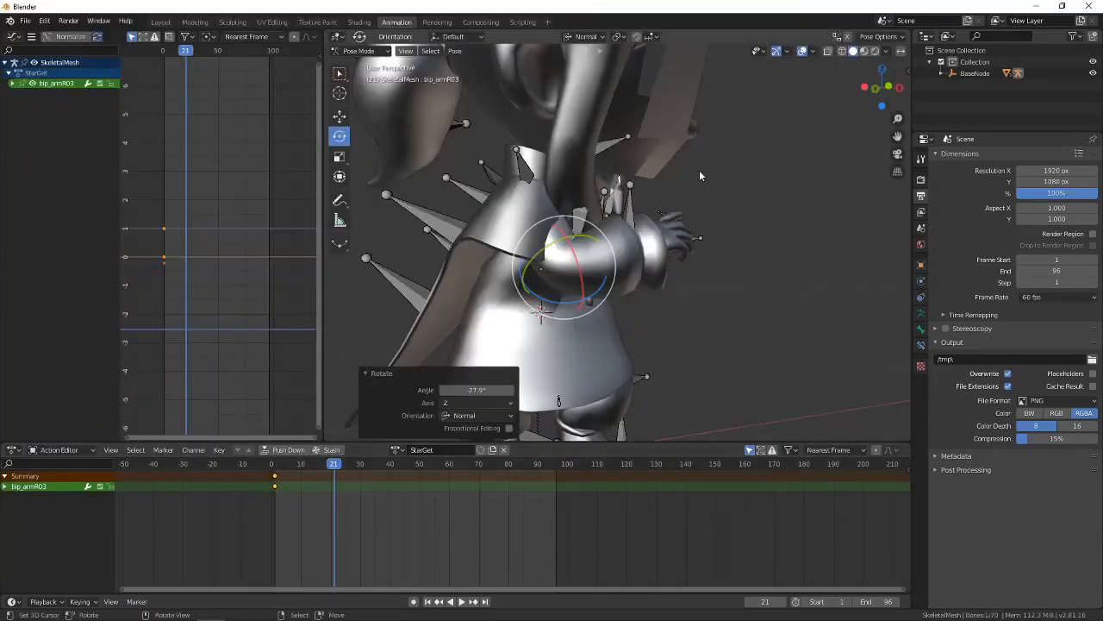
middle_click_drag(699, 170, 668, 210)
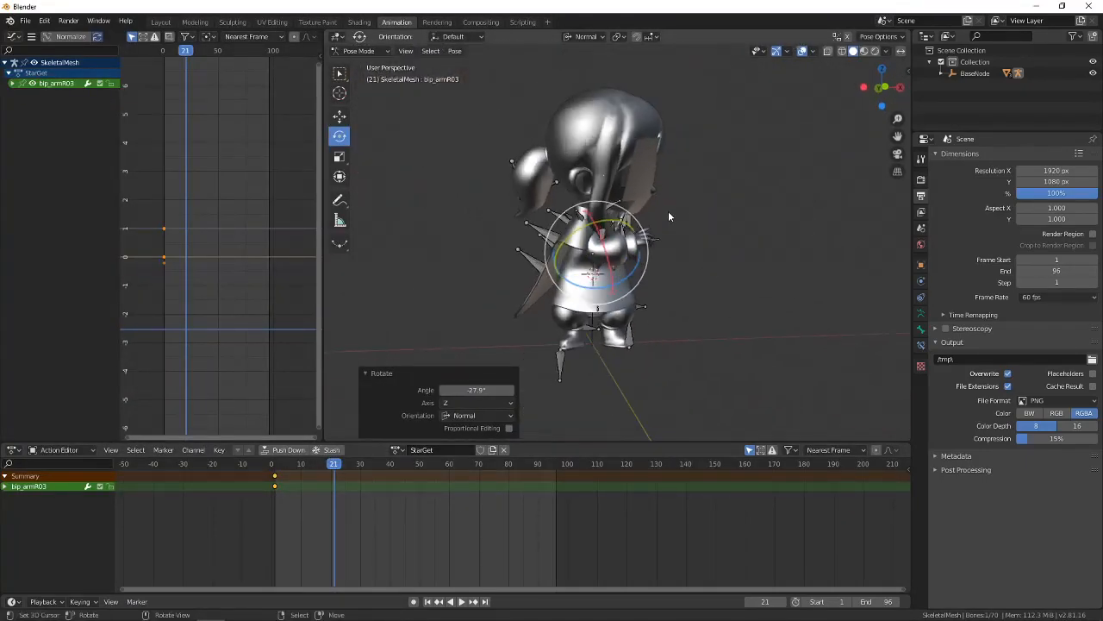
key("KP_1")
left_click(278, 610)
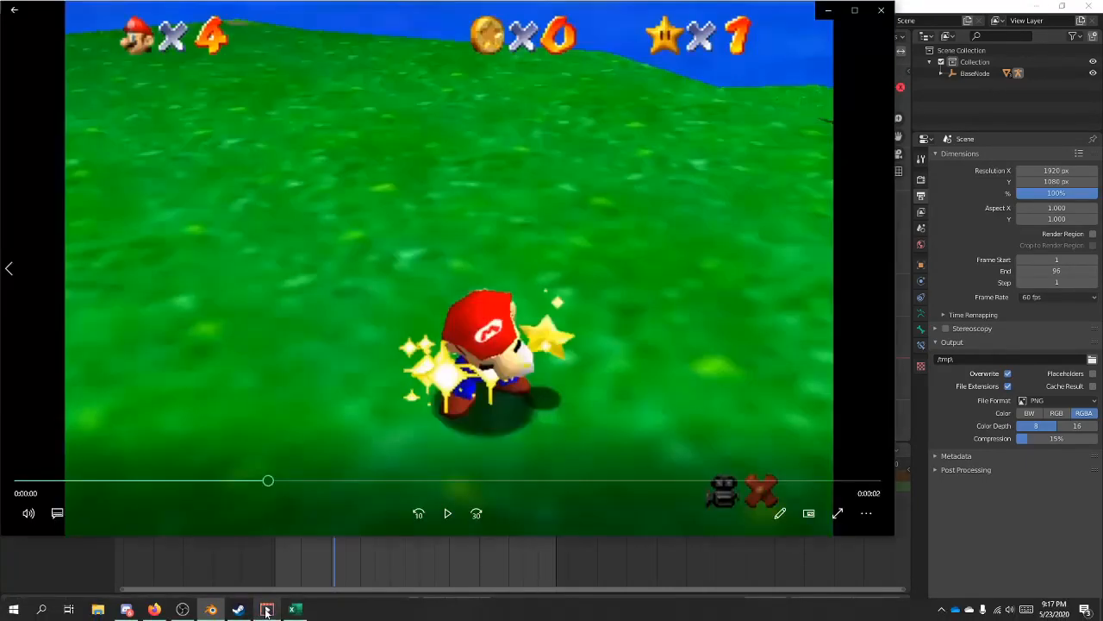
left_click(831, 9)
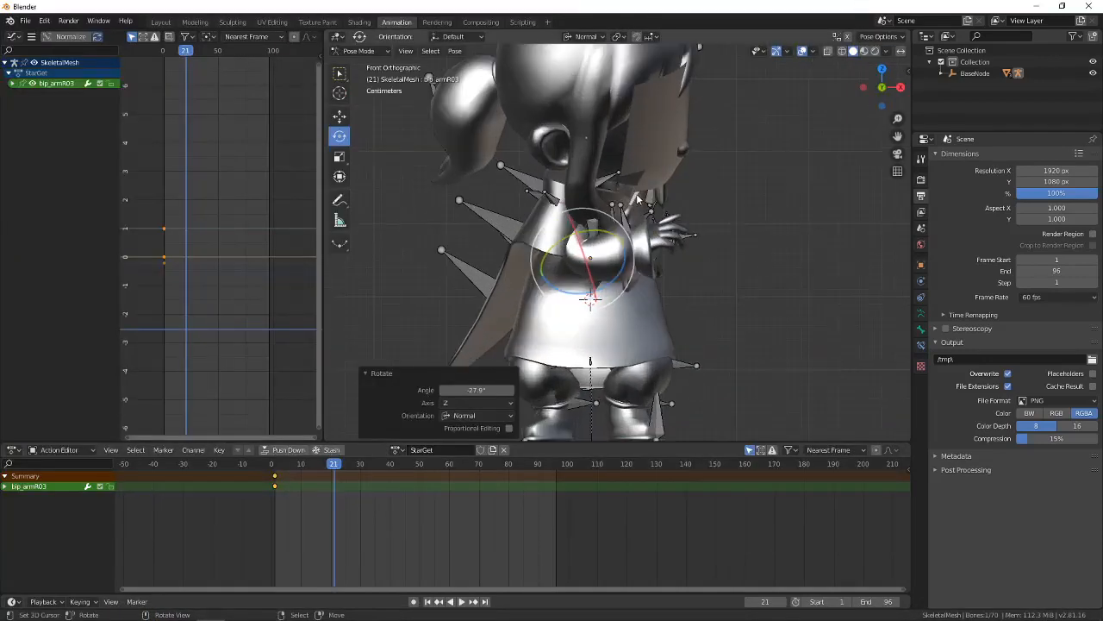
Check the arm against the reference video frame and rotate bip_armR02 slightly around its Z axis.
left_click(266, 609)
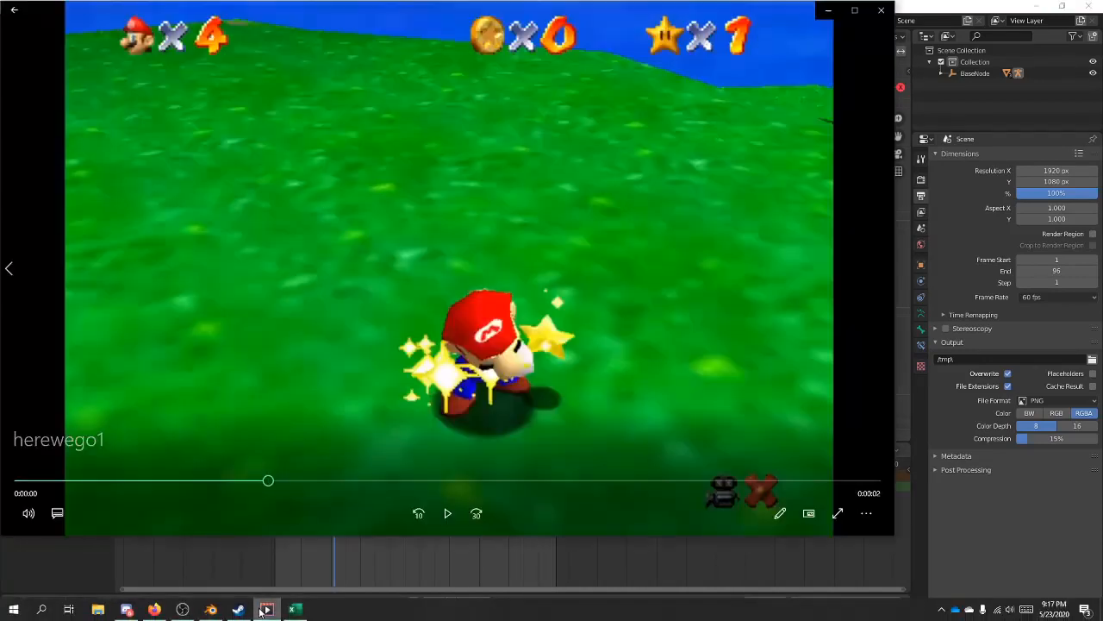
left_click(918, 6)
middle_click_drag(664, 138, 506, 209)
left_click(498, 161)
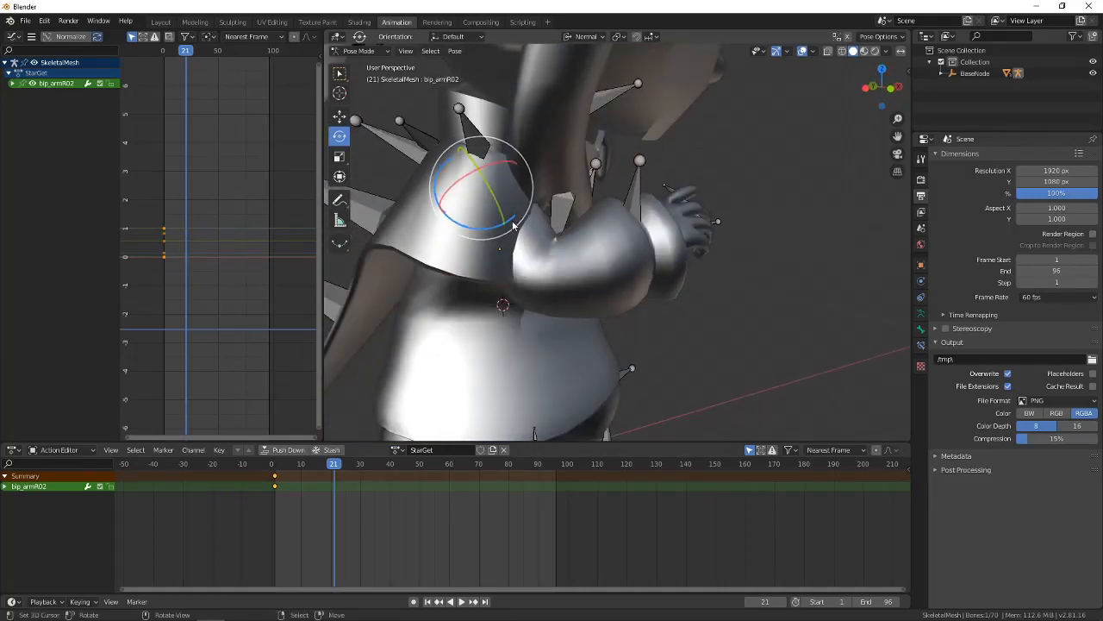
left_click_drag(513, 226, 522, 214)
Rotate the forearm bone bip_armR03 by 8.4° around its Z axis.
middle_click_drag(522, 214, 608, 246)
left_click(583, 237)
left_click(608, 245)
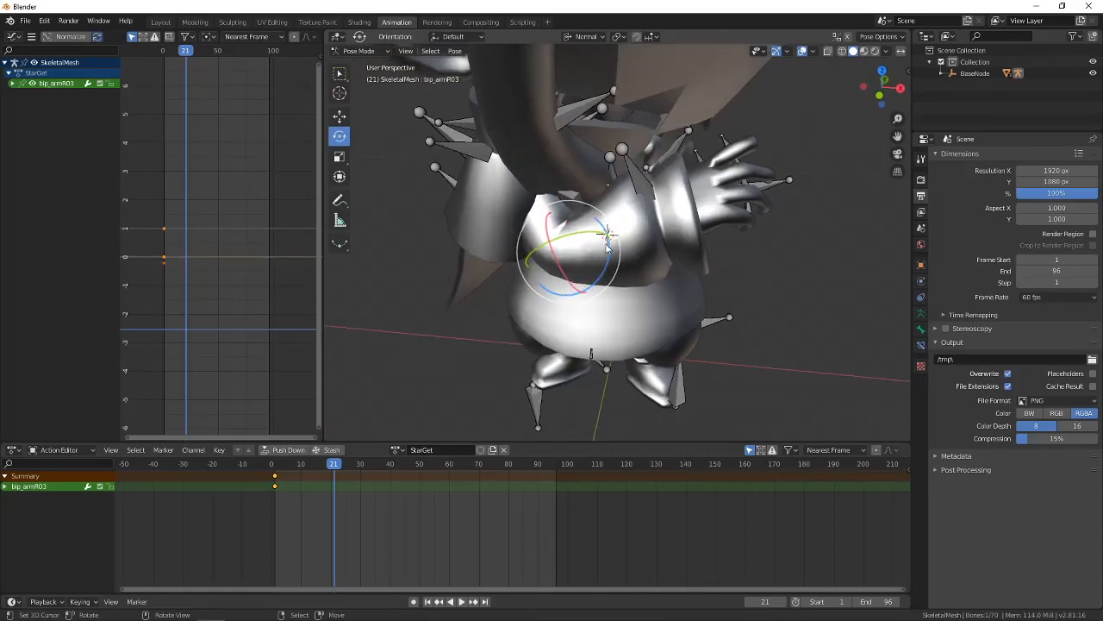
left_click_drag(608, 246, 610, 245)
middle_click_drag(610, 245, 707, 233)
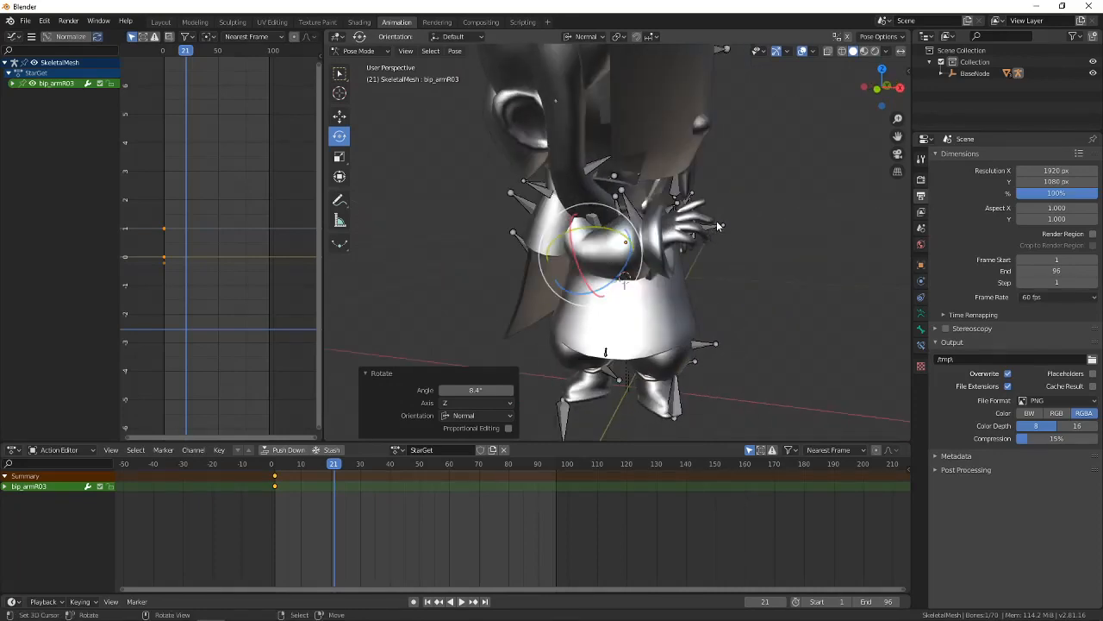
middle_click_drag(586, 269, 660, 235)
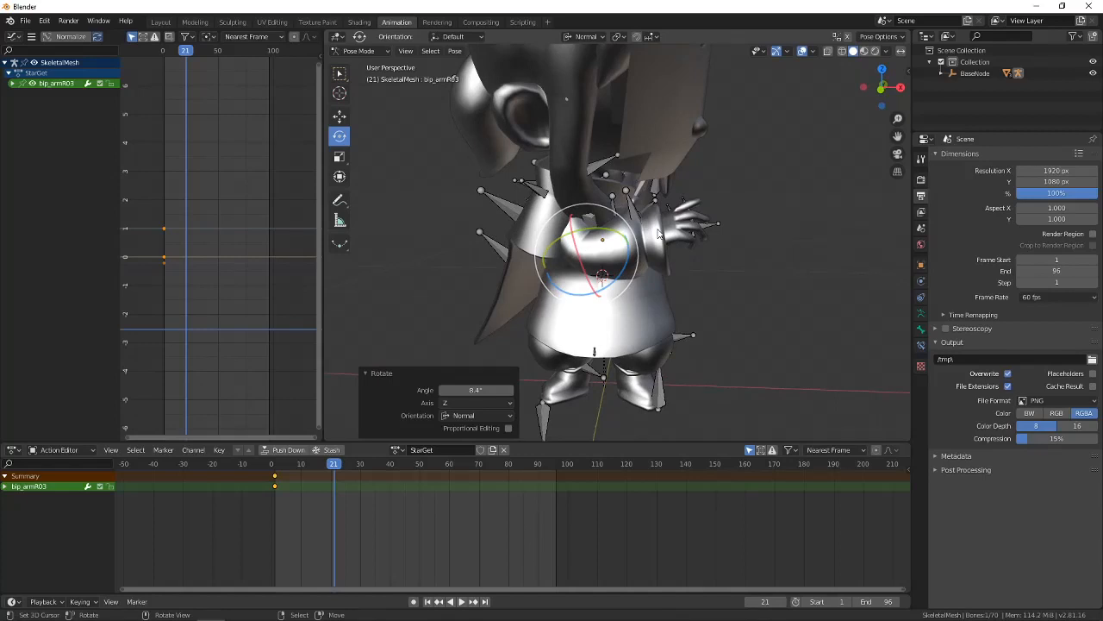
Examine the bent right arm and its bones from several angles, with and without X-ray display.
left_click(600, 253)
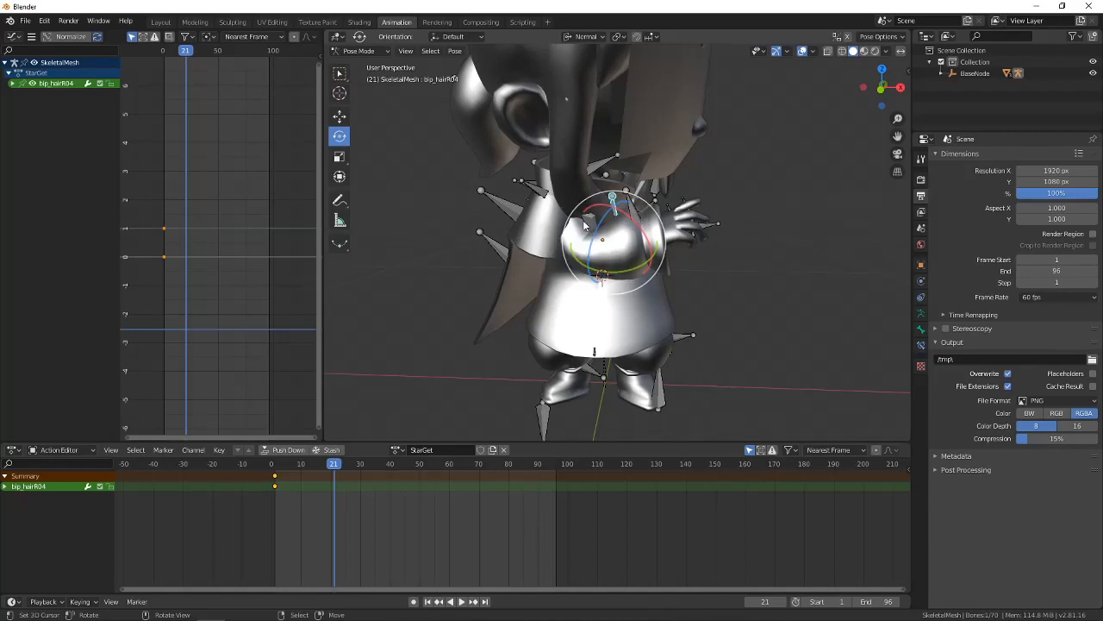
middle_click_drag(585, 226, 611, 211)
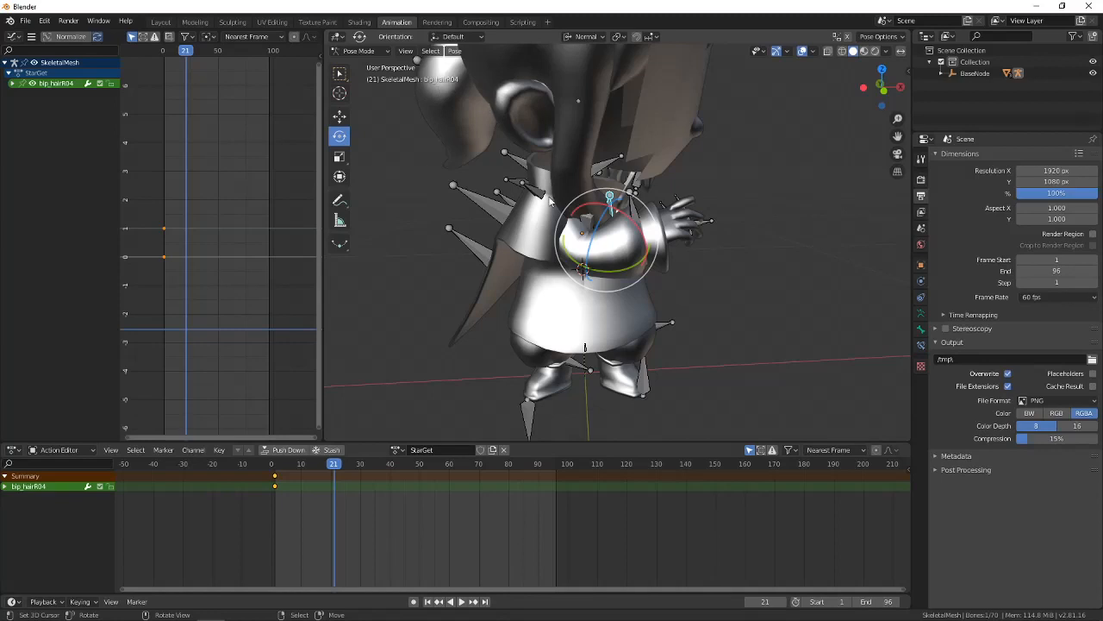
left_click(548, 251)
left_click(528, 226)
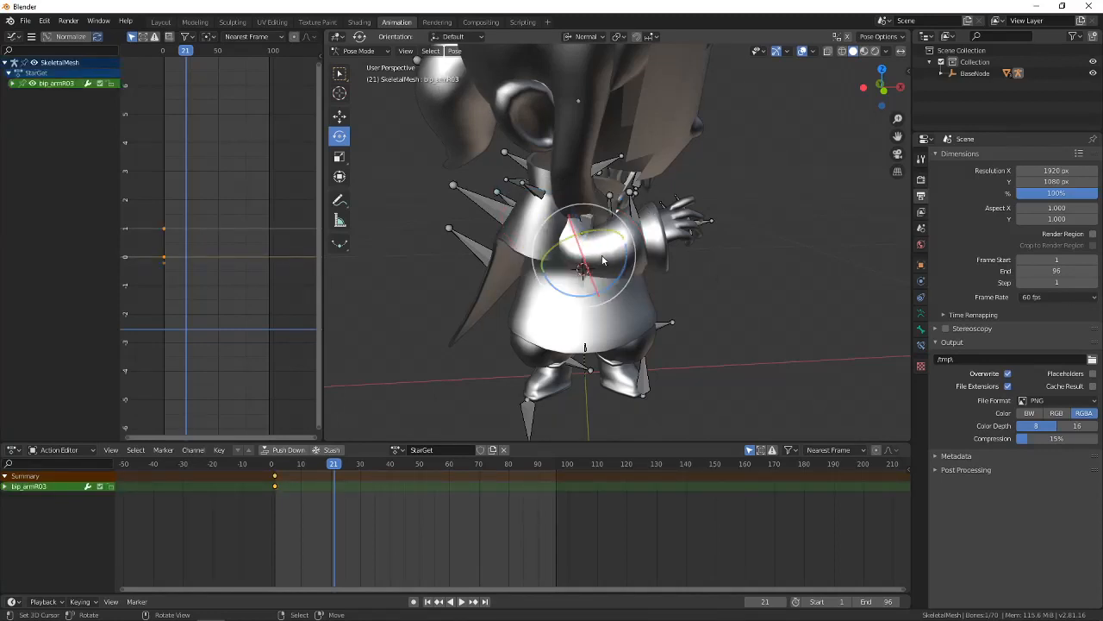
right_click(603, 196)
middle_click_drag(609, 194, 669, 179)
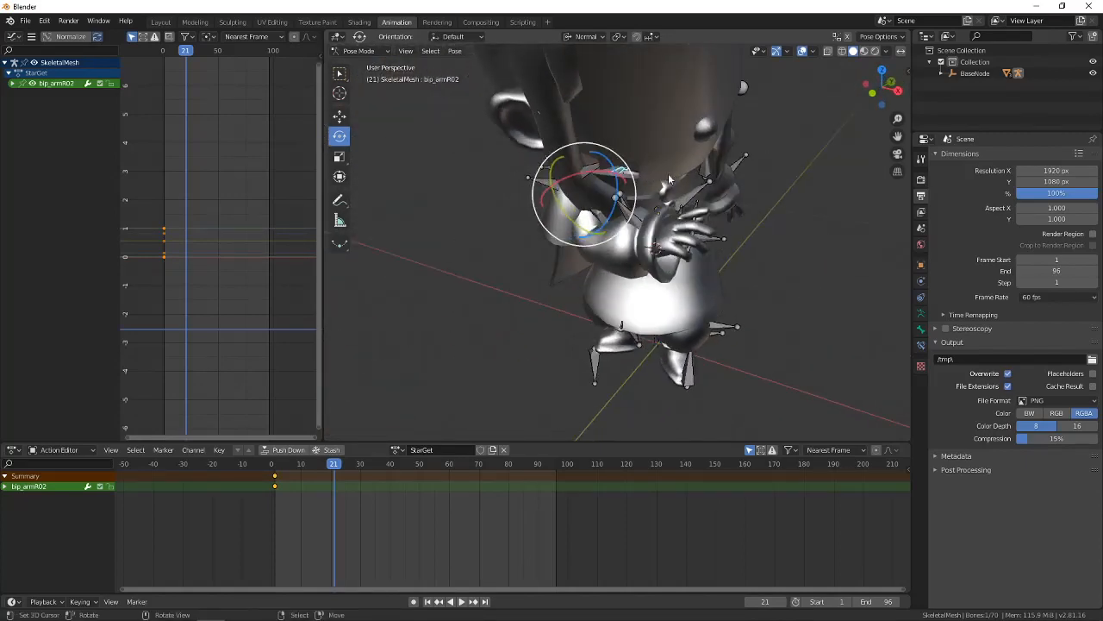
left_click(831, 50)
middle_click_drag(615, 213, 684, 126)
scroll(636, 206, "up", 4)
left_click(674, 277)
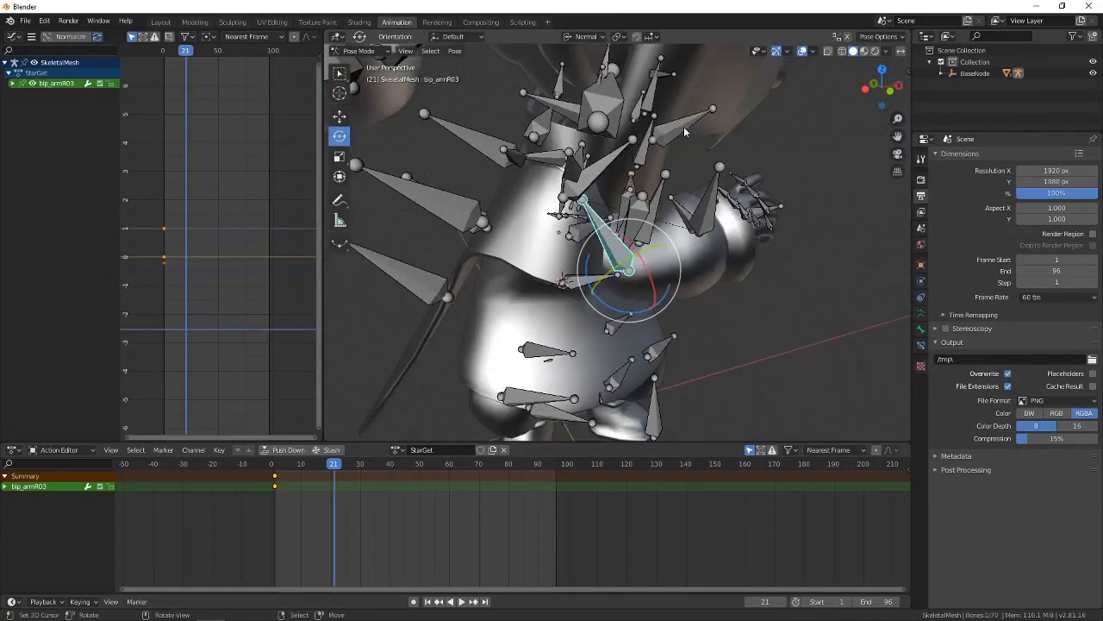
middle_click_drag(829, 53, 600, 243)
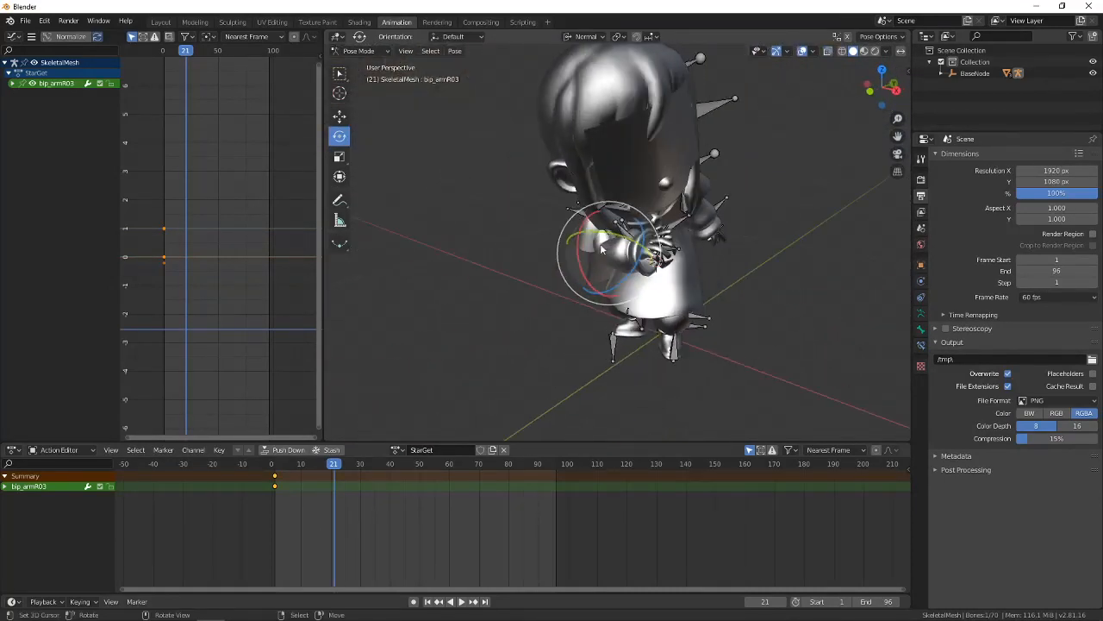
scroll(605, 240, "up", 6)
middle_click_drag(617, 199, 667, 250)
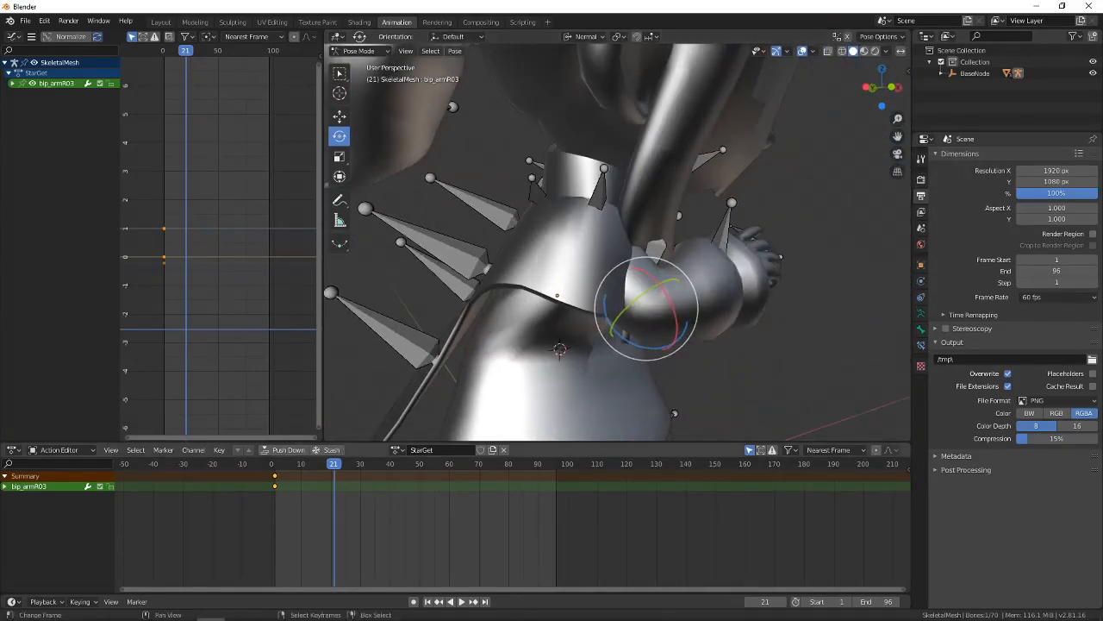
Check Mario's arm and hand pose in the herewego1 reference video frame.
mouse_move(270, 611)
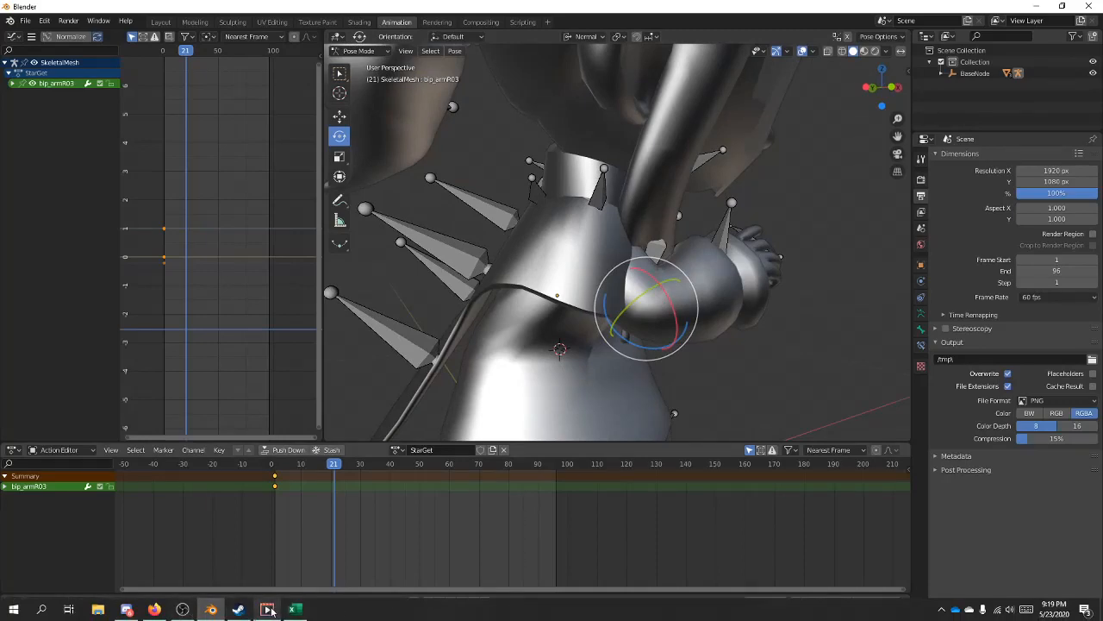
left_click(269, 610)
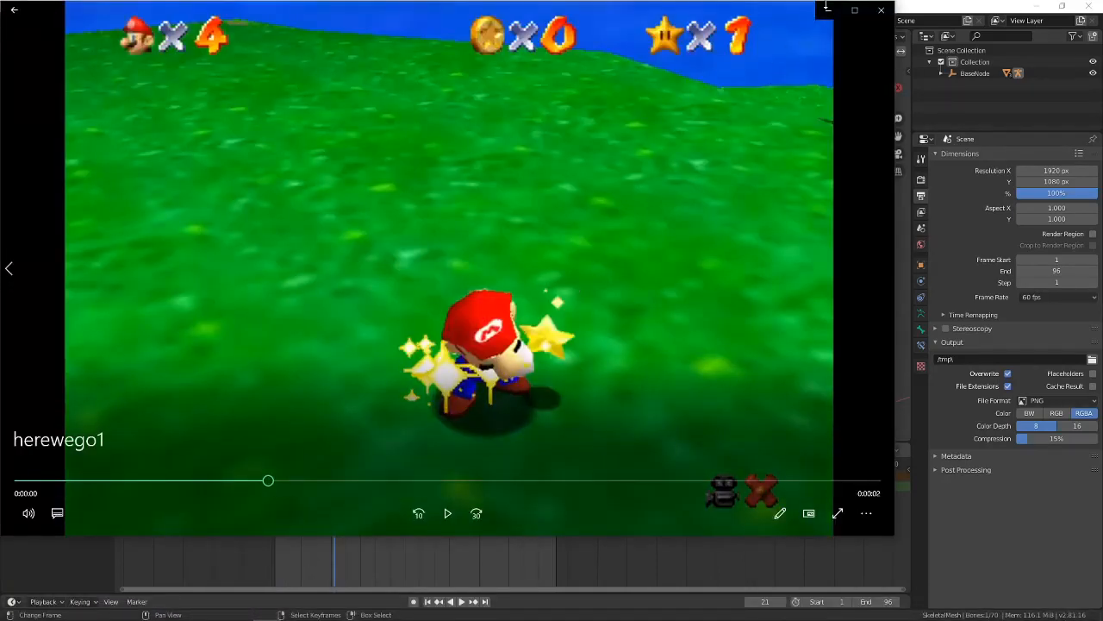
left_click(826, 11)
Curl the right hand's bip_handR_index02 and bip_handR_ring02 bones around their Y axes.
middle_click_drag(756, 168, 680, 173)
scroll(749, 186, "up", 3)
left_click(613, 143)
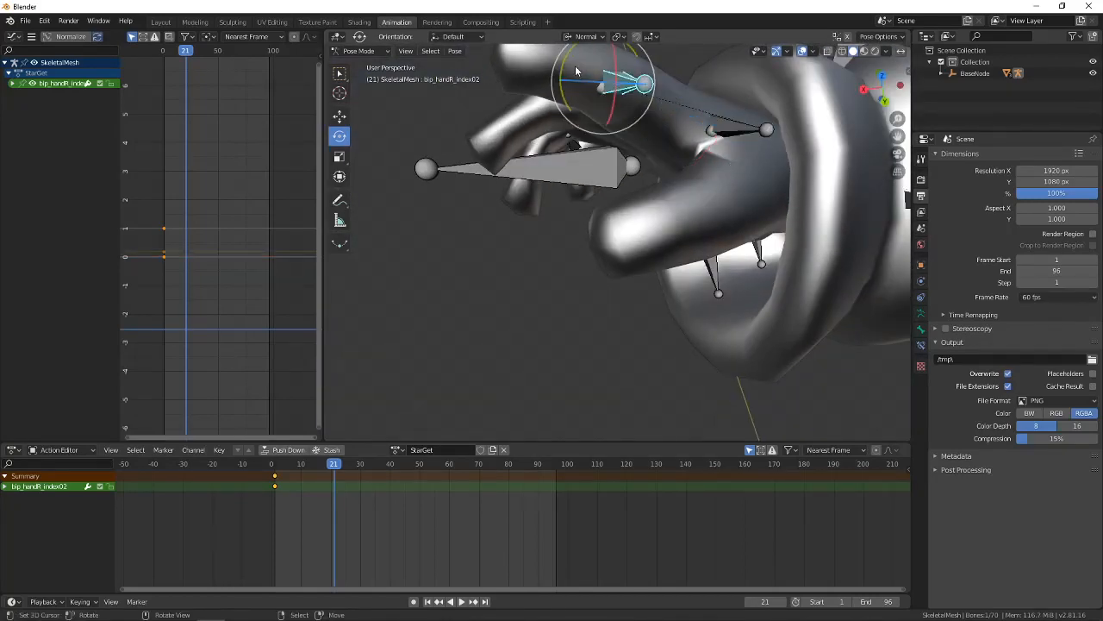
left_click_drag(562, 76, 554, 127)
middle_click_drag(554, 126, 633, 176)
scroll(641, 164, "down", 3)
right_click(645, 176)
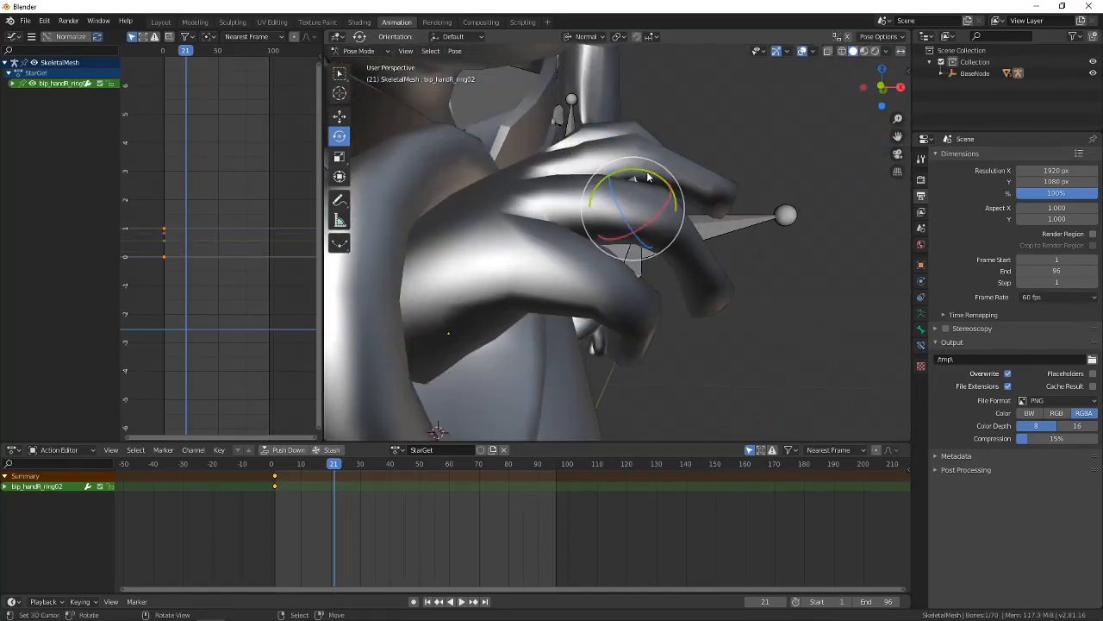
left_click_drag(650, 175, 646, 199)
mouse_move(646, 199)
middle_mouse_down()
mouse_move(630, 226)
mouse_move(639, 212)
middle_mouse_up()
Rotate the neighbouring finger joints of the right hand to curl the fingers toward the palm.
right_click(630, 226)
left_click_drag(639, 212, 642, 231)
middle_click_drag(641, 231, 662, 220)
left_click(617, 208)
left_click_drag(659, 223, 648, 258)
middle_click_drag(648, 258, 626, 243)
scroll(620, 263, "up", 2)
right_click(619, 264)
left_click_drag(630, 231, 664, 225)
middle_click_drag(664, 226, 652, 262)
Curl the right ring finger by rotating bip_handR_ring02 16.8° and bip_handR_ring01 71.7° around Y.
left_click(651, 203)
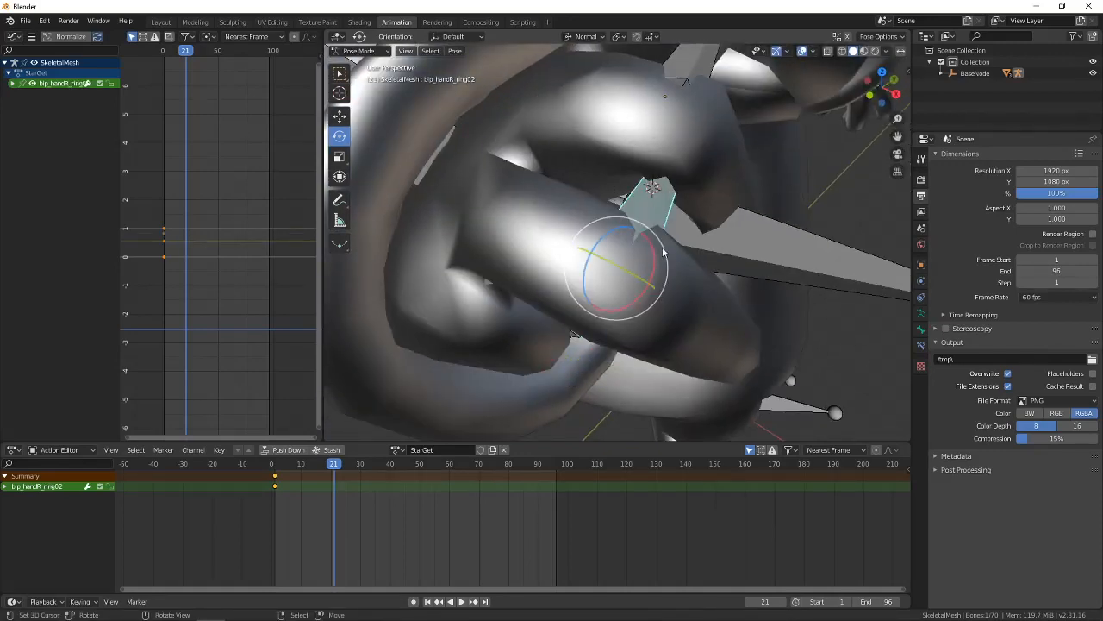
middle_click_drag(651, 204, 709, 136)
left_click_drag(716, 89, 726, 105)
middle_click_drag(726, 105, 639, 197)
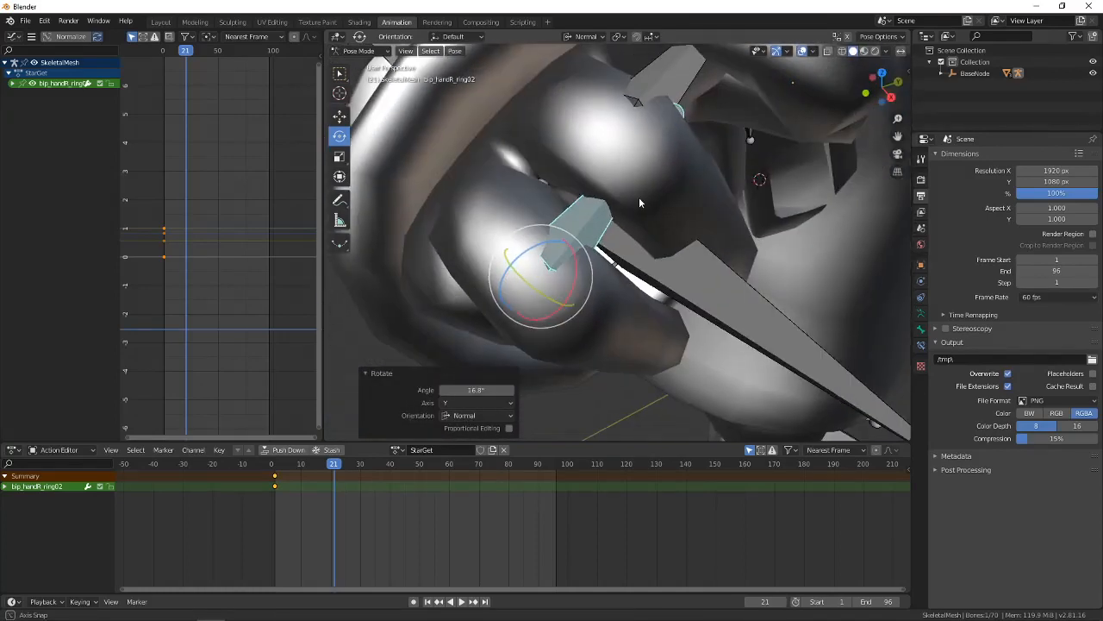
left_click(536, 192)
middle_click_drag(536, 191, 576, 110)
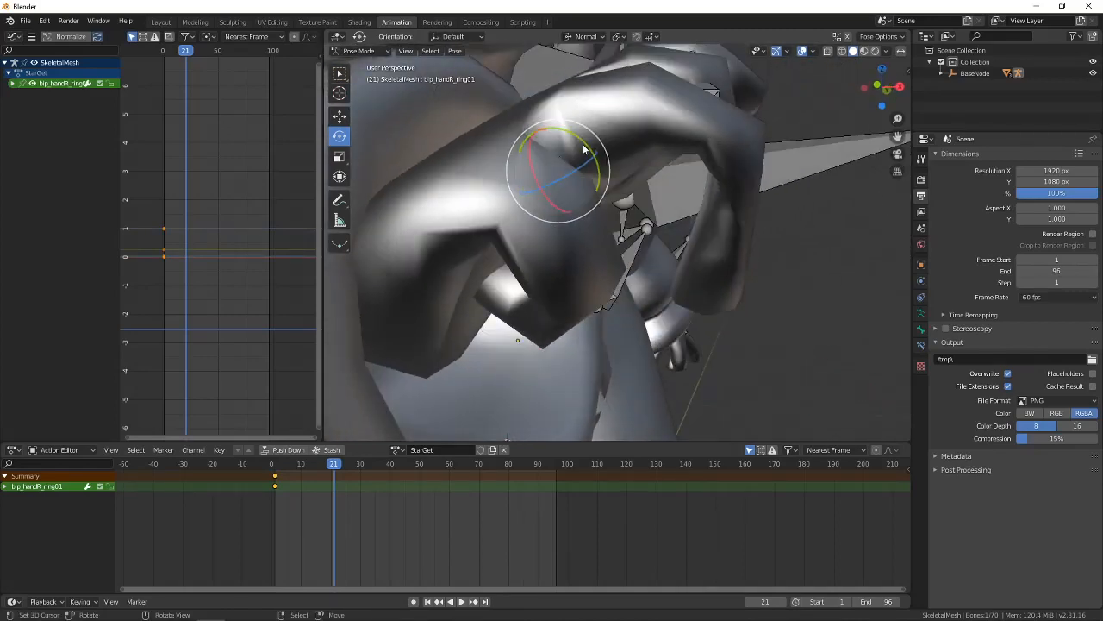
left_click_drag(584, 150, 589, 185)
middle_click_drag(589, 185, 545, 276)
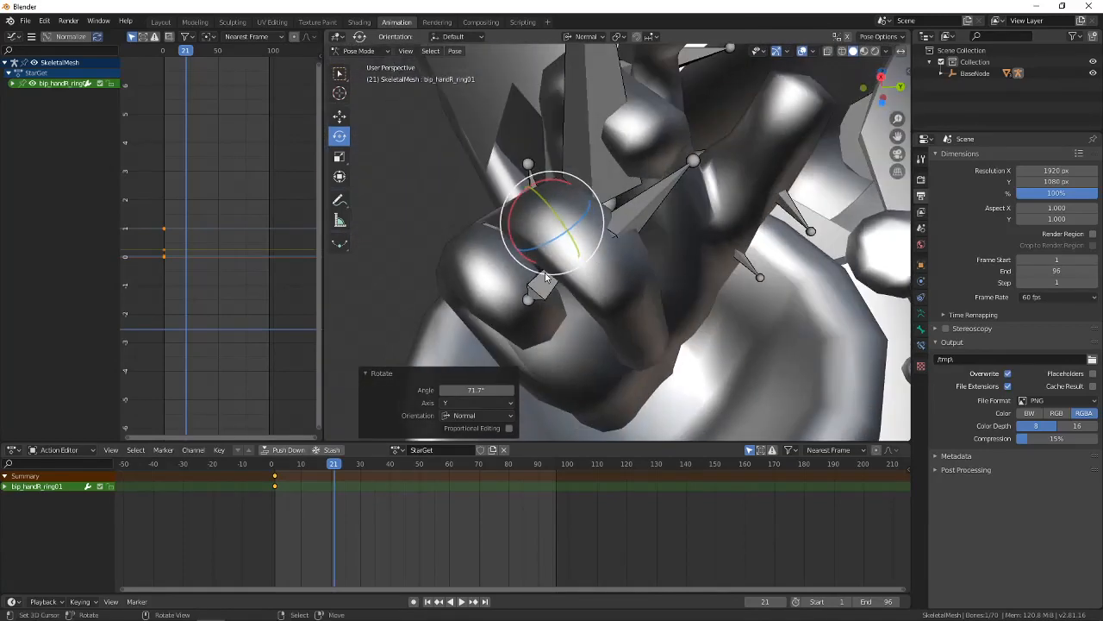
Bend the ring fingertip further by rotating bip_handR_ring02 another 24.5° around Y.
left_click(629, 226)
middle_click_drag(630, 226, 703, 214)
left_click_drag(690, 229, 660, 258)
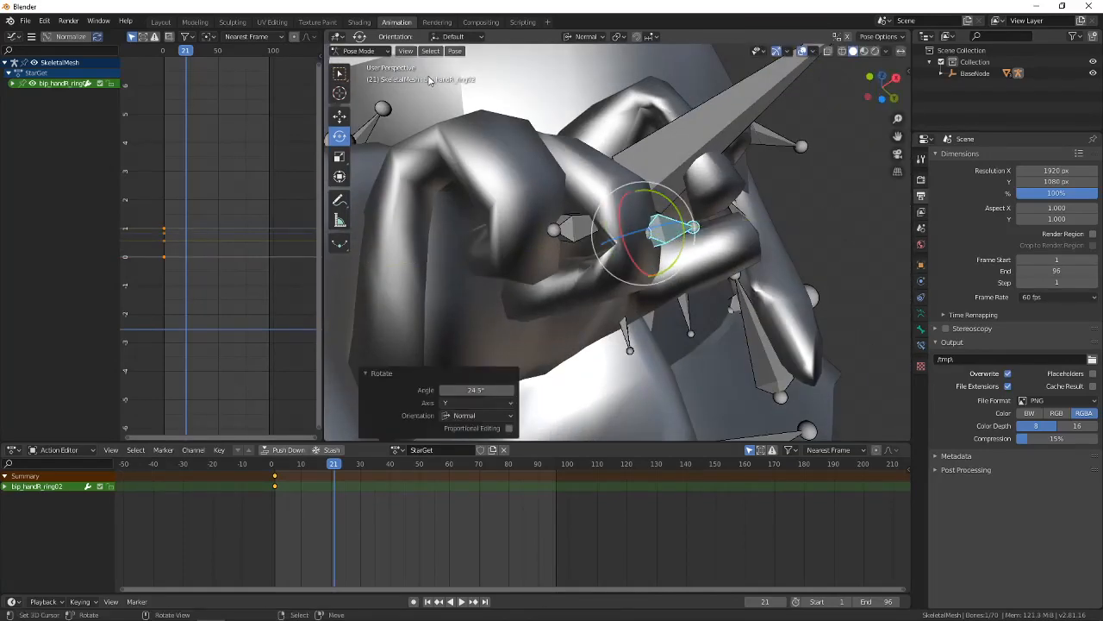
left_click(464, 51)
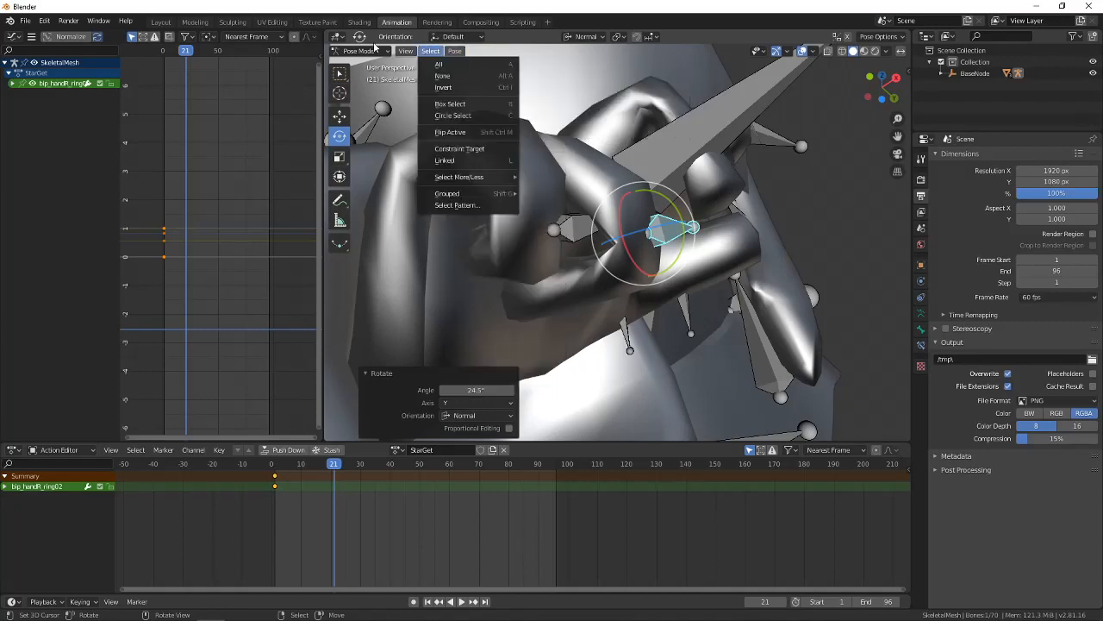
middle_click_drag(748, 248, 668, 131)
Curl the base of the right middle finger by rotating bip_handR_middle01 65.4° around Y.
left_click(576, 167)
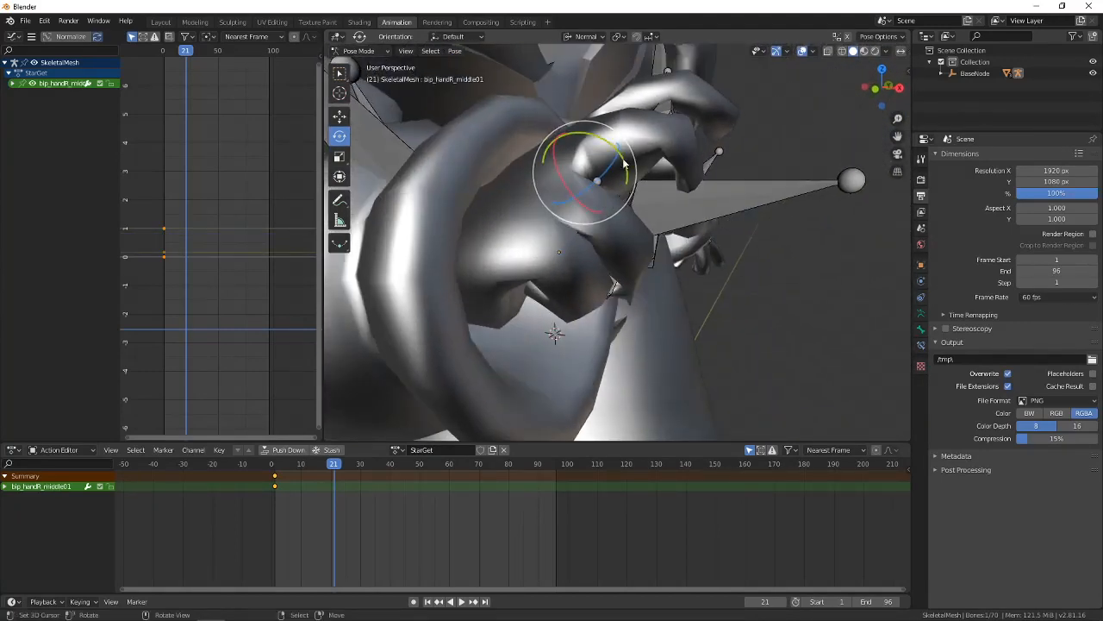
left_click_drag(625, 164, 620, 162)
left_click_drag(621, 210, 622, 209)
middle_click_drag(621, 209, 604, 235)
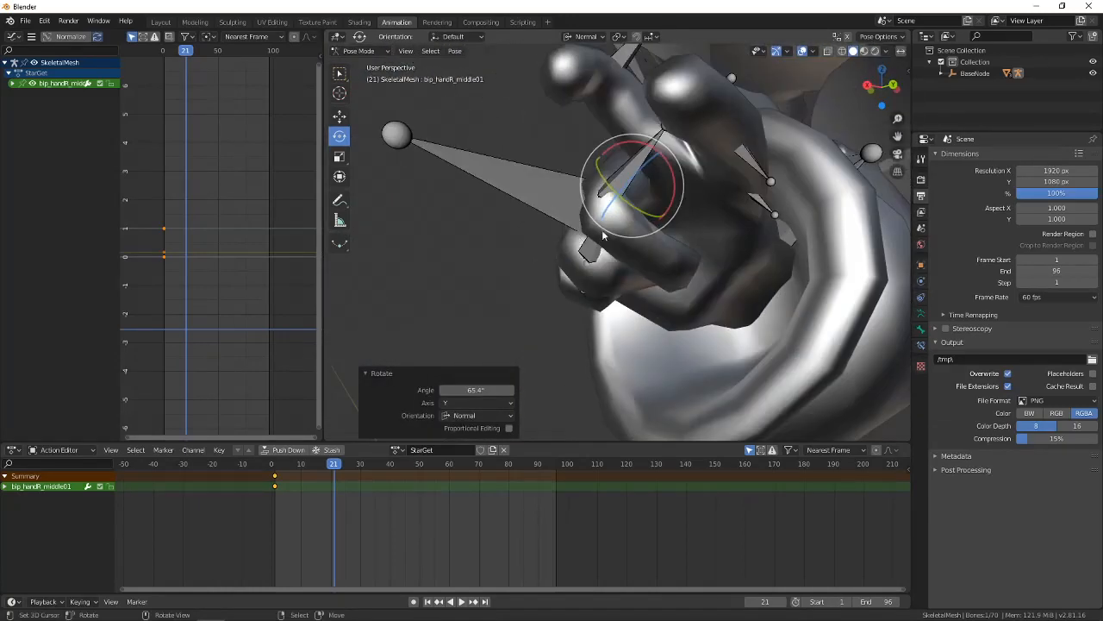
Rotate bip_handR_middle02 32.6° around Y and correct it by -12° around the same axis.
right_click(624, 189)
middle_click_drag(624, 188, 605, 246)
left_click_drag(603, 270, 587, 276)
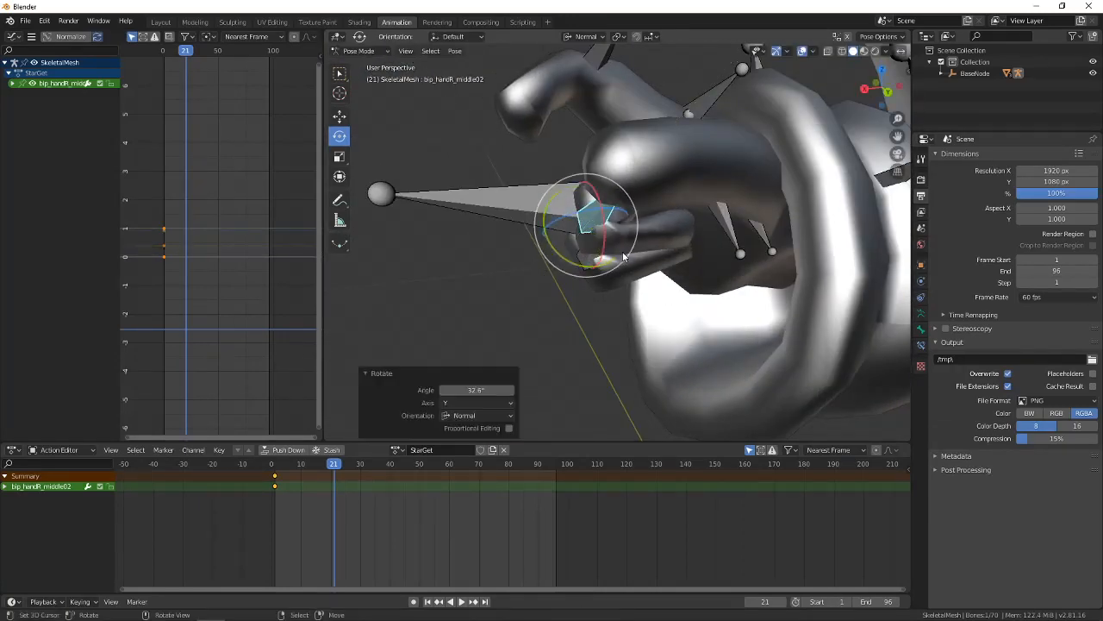
middle_click_drag(588, 276, 712, 243)
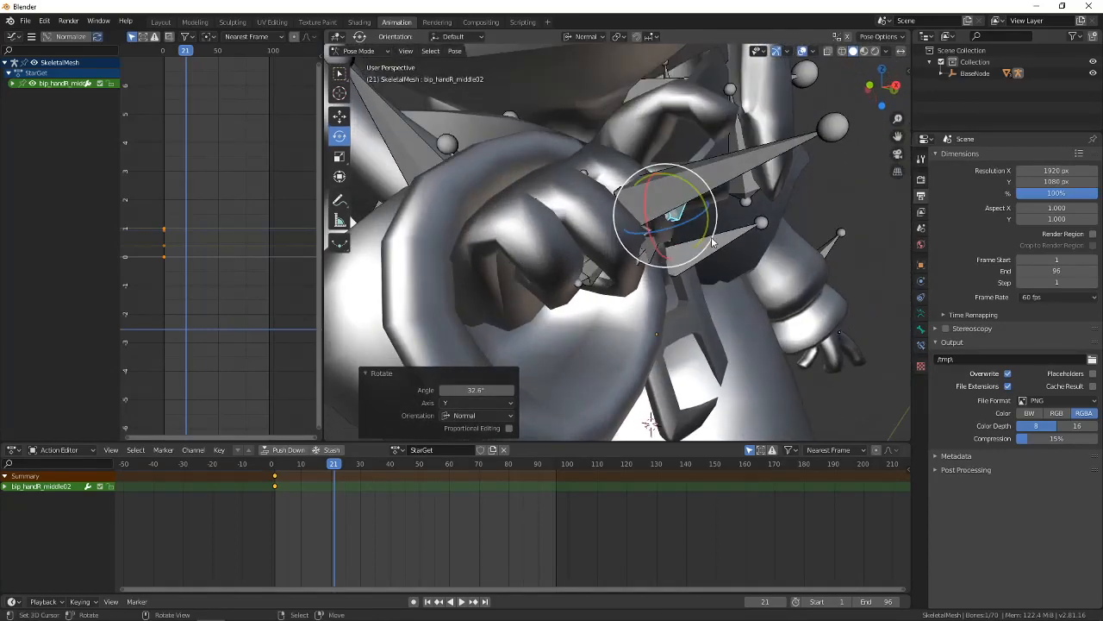
left_click(562, 143)
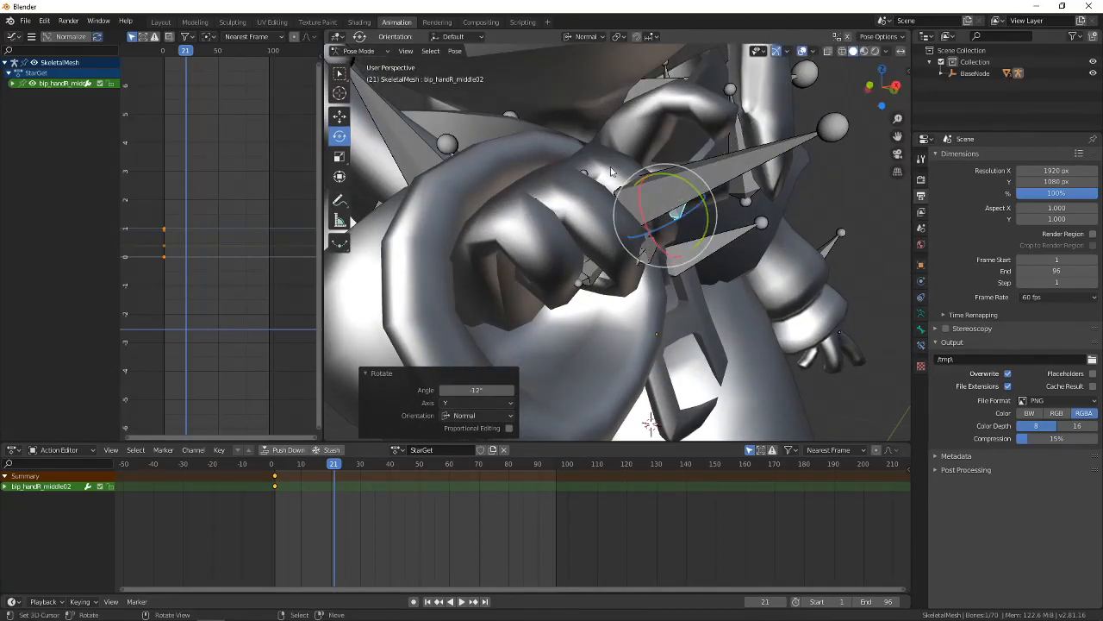
Curl the base of the right index finger by rotating bip_handR_index01 around its Y axis.
mouse_move(611, 171)
middle_mouse_down()
mouse_move(620, 153)
mouse_move(616, 189)
middle_mouse_up()
left_click(616, 189)
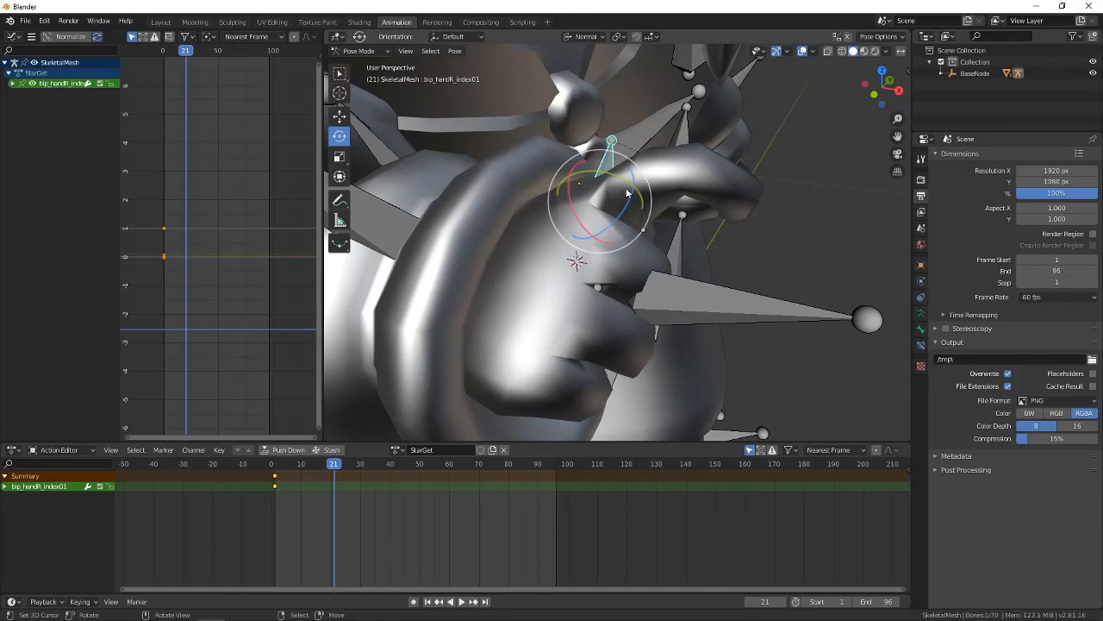
left_click_drag(628, 194, 642, 204)
middle_click_drag(675, 231, 503, 238)
Curl the index fingertip by rotating bip_handR_index02 43.9° around Y.
left_click(618, 259)
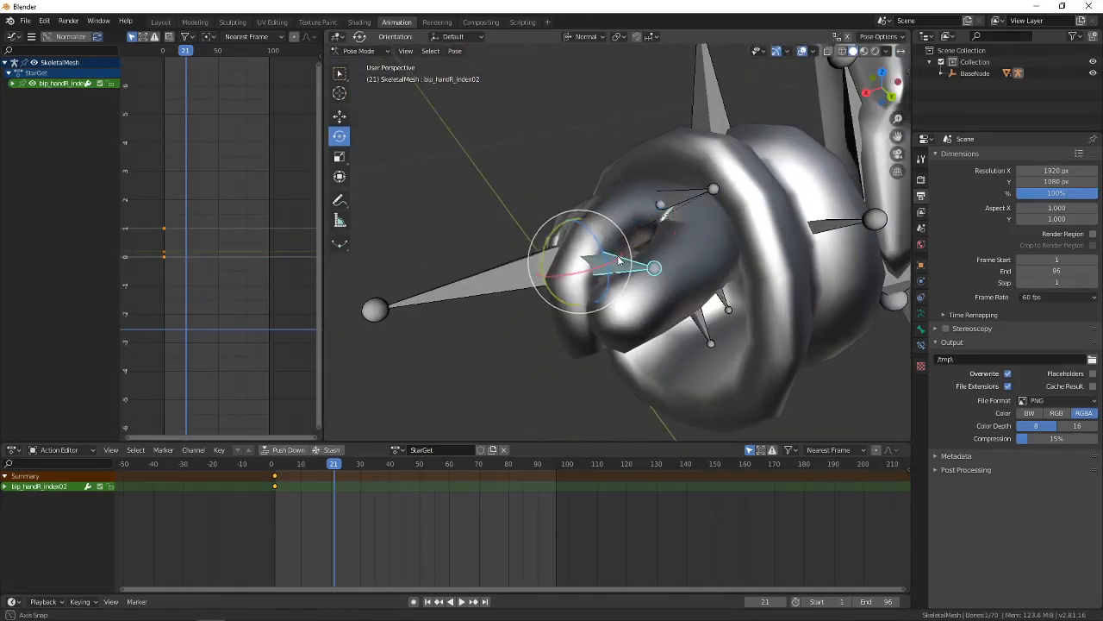
middle_click_drag(618, 259, 724, 194)
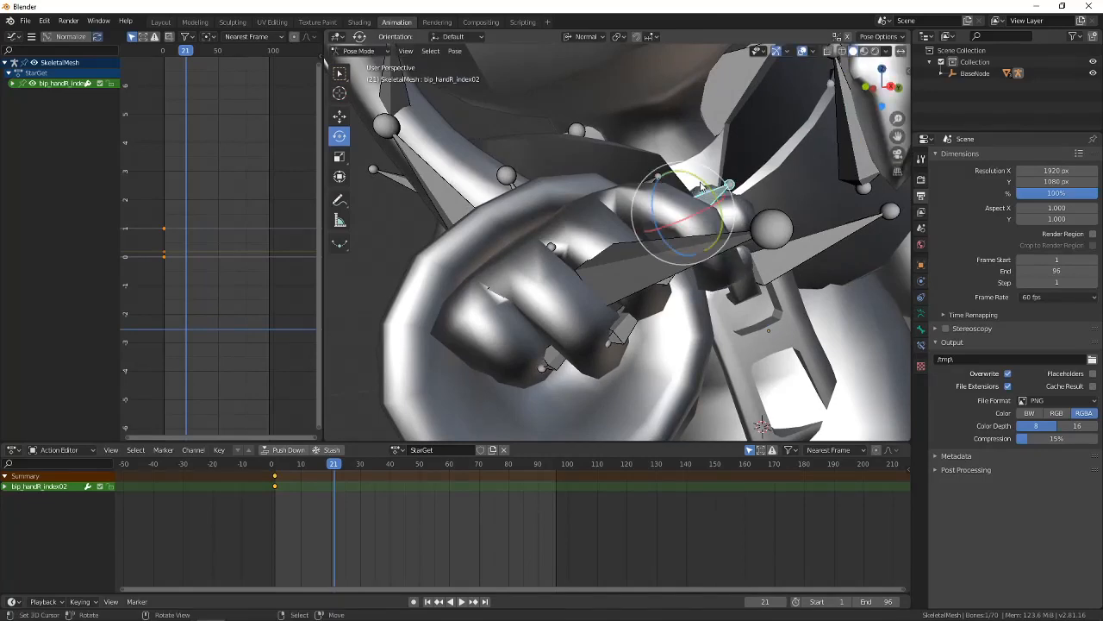
key("r")
key("y")
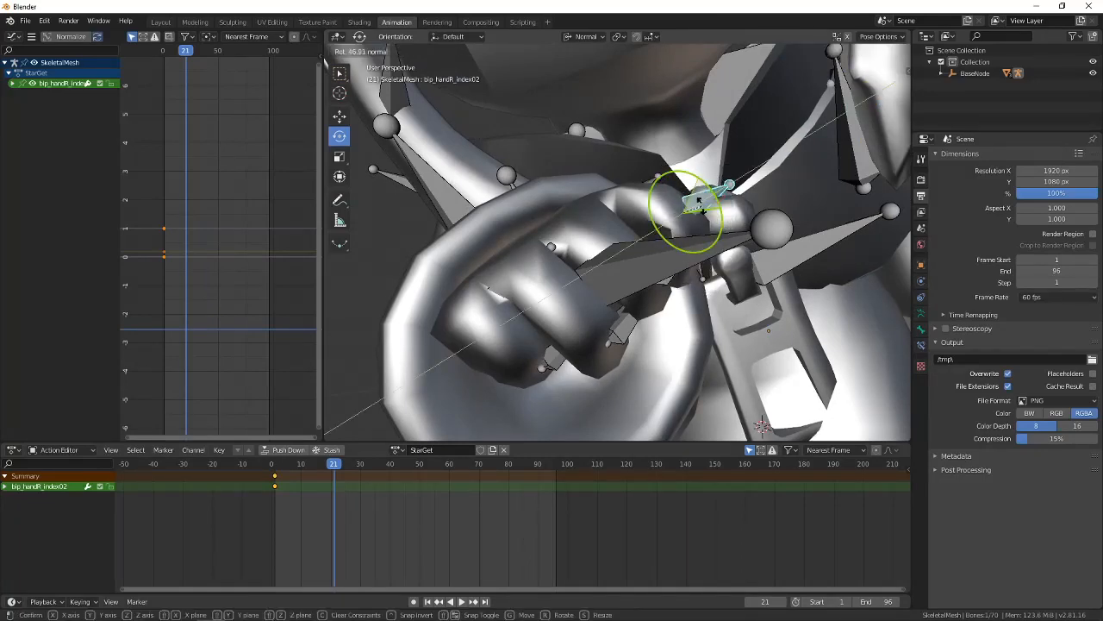
left_click(694, 201)
middle_click_drag(693, 201, 600, 316)
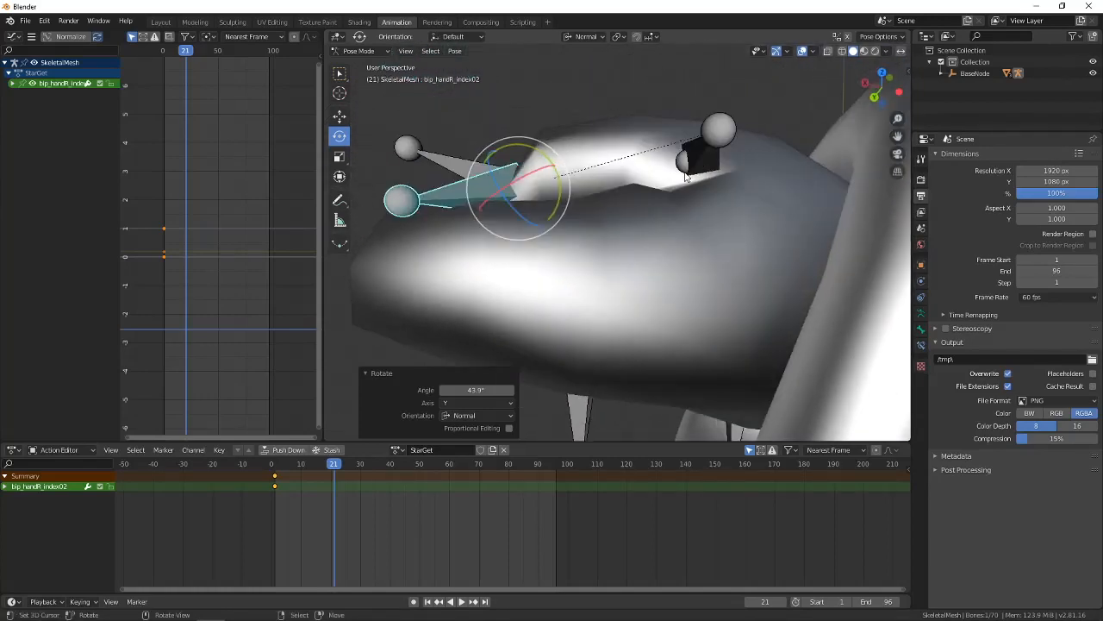
Refine the index finger's direction by adjusting bip_handR_index01, including a 5.13° rotation around Z.
right_click(708, 160)
middle_click_drag(708, 161, 682, 246)
left_click_drag(679, 230, 664, 246)
middle_click_drag(664, 246, 642, 193)
left_click_drag(640, 161, 639, 158)
middle_click_drag(639, 157, 631, 287)
middle_click_drag(603, 273, 692, 226)
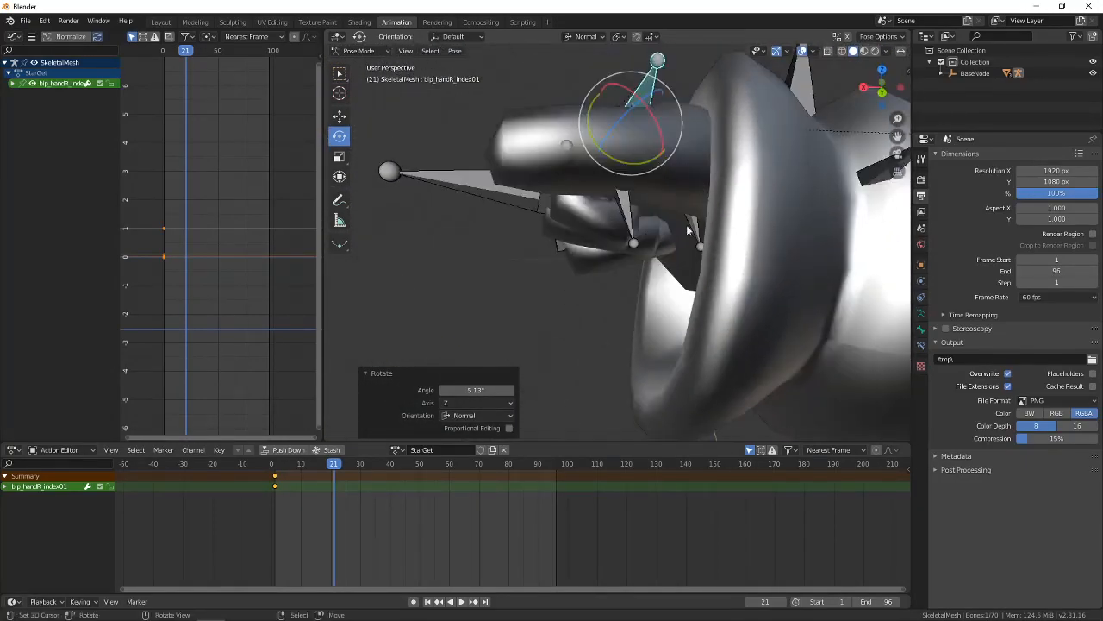
Fold the right thumb over the fist by adjusting bip_handR_thumb01 around Z and rotating it about 40° around Y.
left_click(699, 221)
left_click_drag(700, 219, 774, 180)
middle_click_drag(774, 180, 674, 240)
left_click_drag(662, 264, 670, 258)
middle_click_drag(671, 258, 712, 236)
left_click_drag(735, 185, 723, 208)
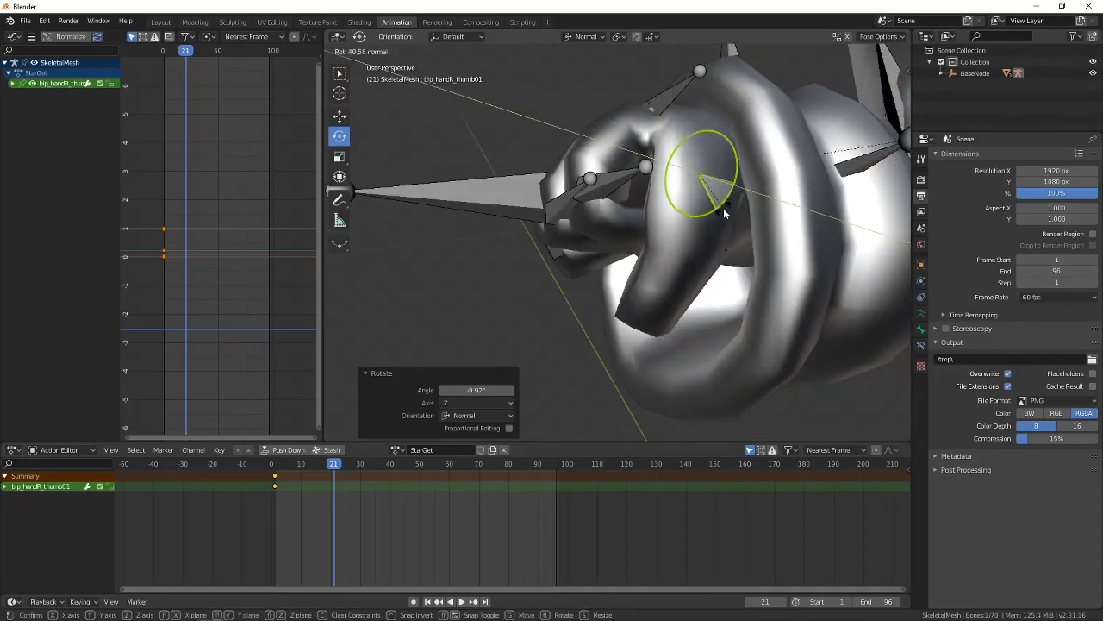
Bend the right thumb tip by rotating bip_handR_thumb02 28.7° around Y and adjusting it around Z.
middle_click_drag(723, 208, 729, 235)
right_click(696, 252)
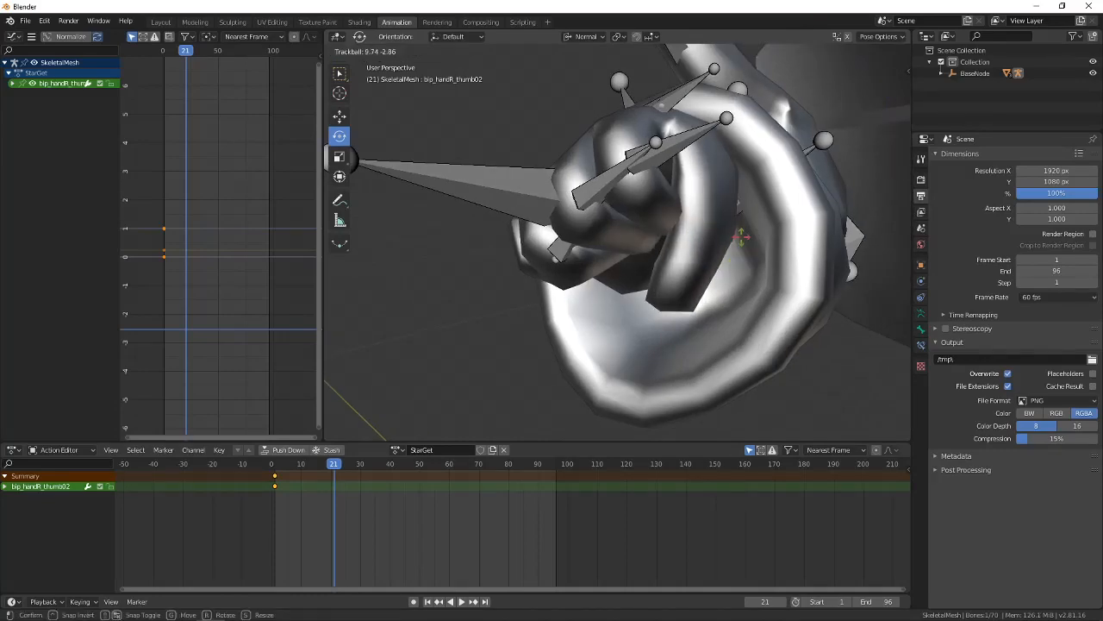
right_click(741, 236)
left_click_drag(748, 234, 734, 249)
middle_click_drag(734, 249, 652, 203)
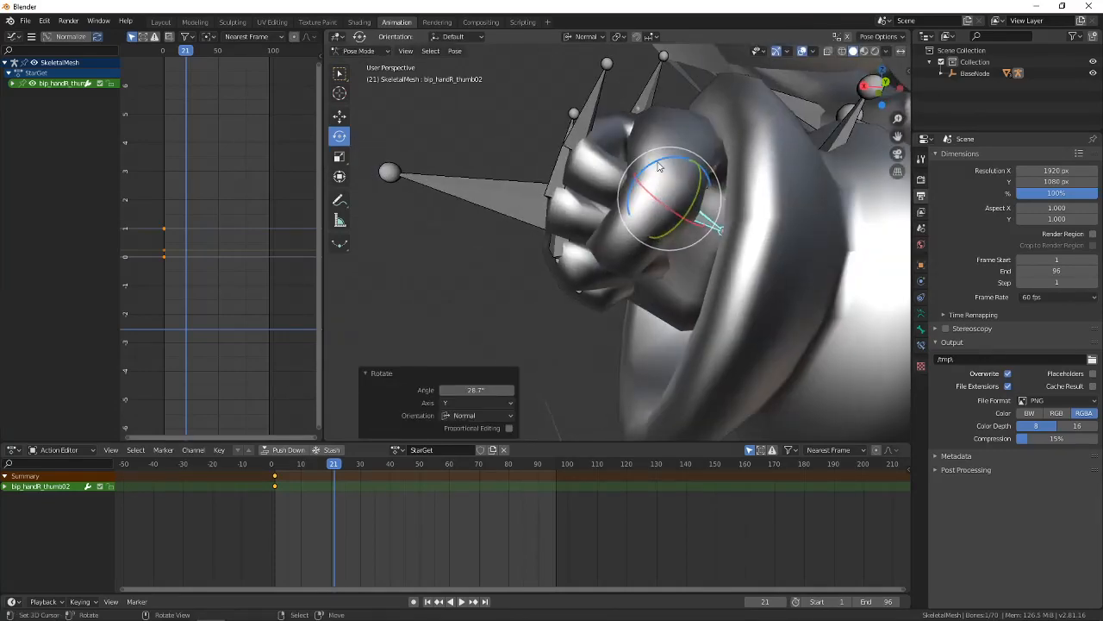
left_click_drag(659, 167, 677, 186)
middle_click_drag(677, 185, 661, 312)
Adjust the curl of the right index finger by rotating bip_handR_index01 around Y.
right_click(637, 124)
middle_click_drag(642, 129, 650, 164)
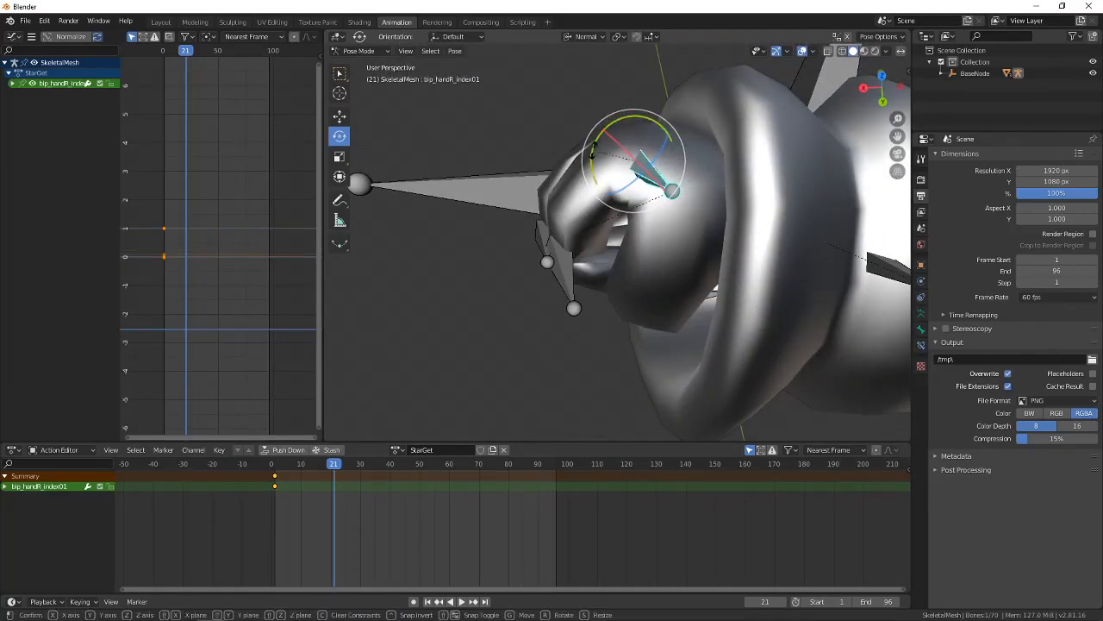
left_click_drag(593, 152, 628, 215)
middle_click_drag(628, 214, 640, 143)
Rotate the right middle finger's base bone, bip_handR_middle01, 9.28° around Y.
right_click(604, 145)
left_click_drag(639, 145, 641, 148)
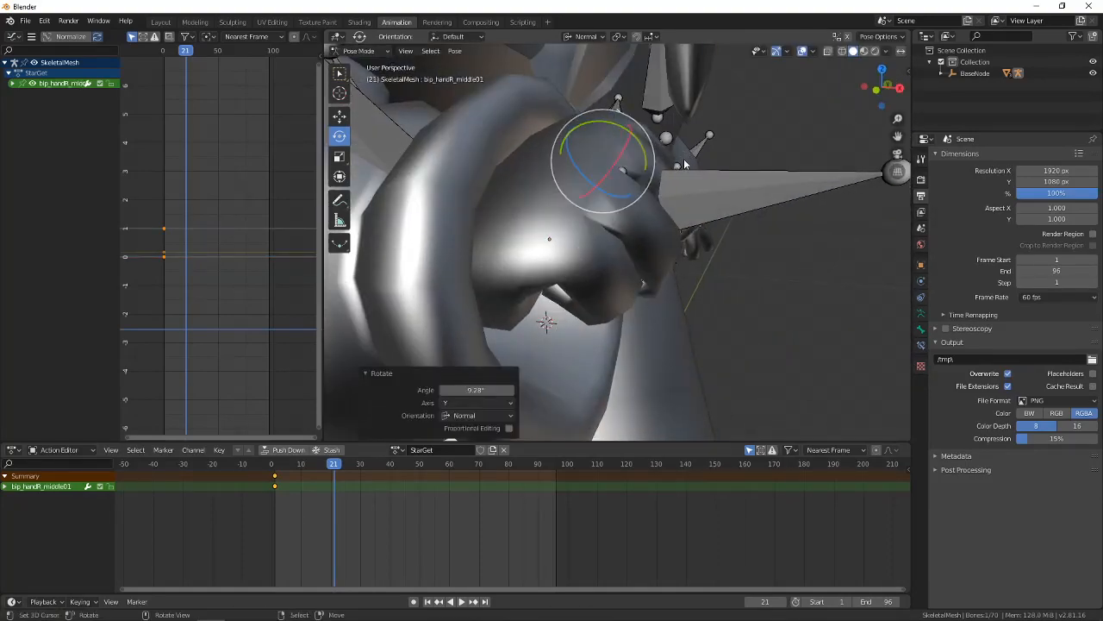
middle_click_drag(641, 149, 625, 305)
Hide the HatKidHead mesh to uncover the cloak and shoulder area.
scroll(616, 494, "down", 1)
scroll(616, 494, "down", 1)
scroll(736, 315, "up", 5)
scroll(680, 342, "up", 4)
scroll(603, 272, "down", 5)
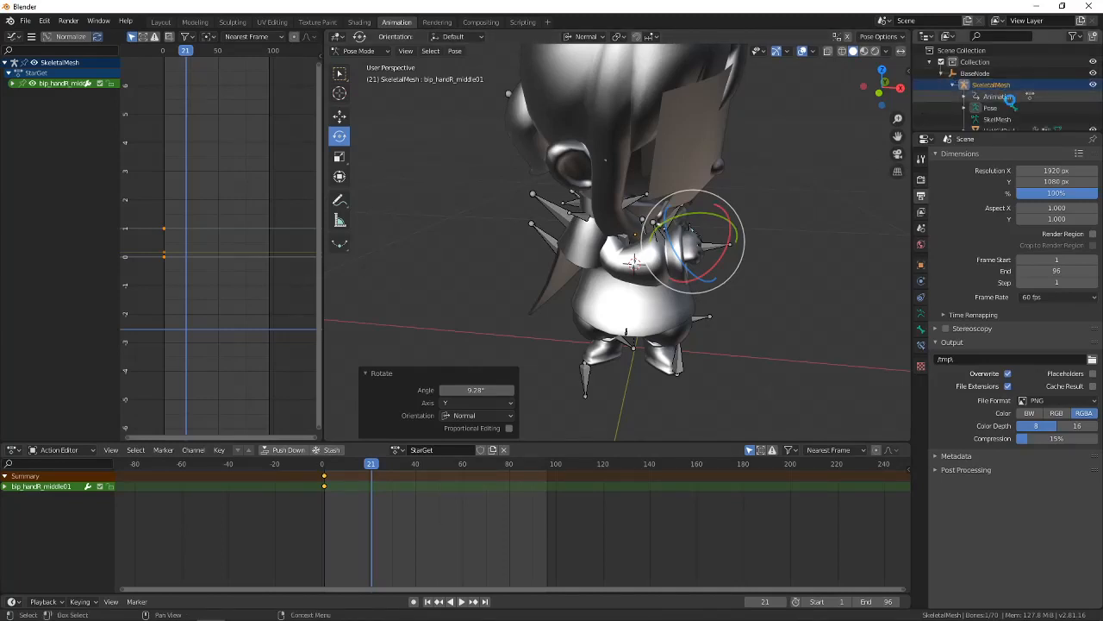
scroll(1010, 100, "down", 2)
middle_click_drag(667, 269, 657, 252)
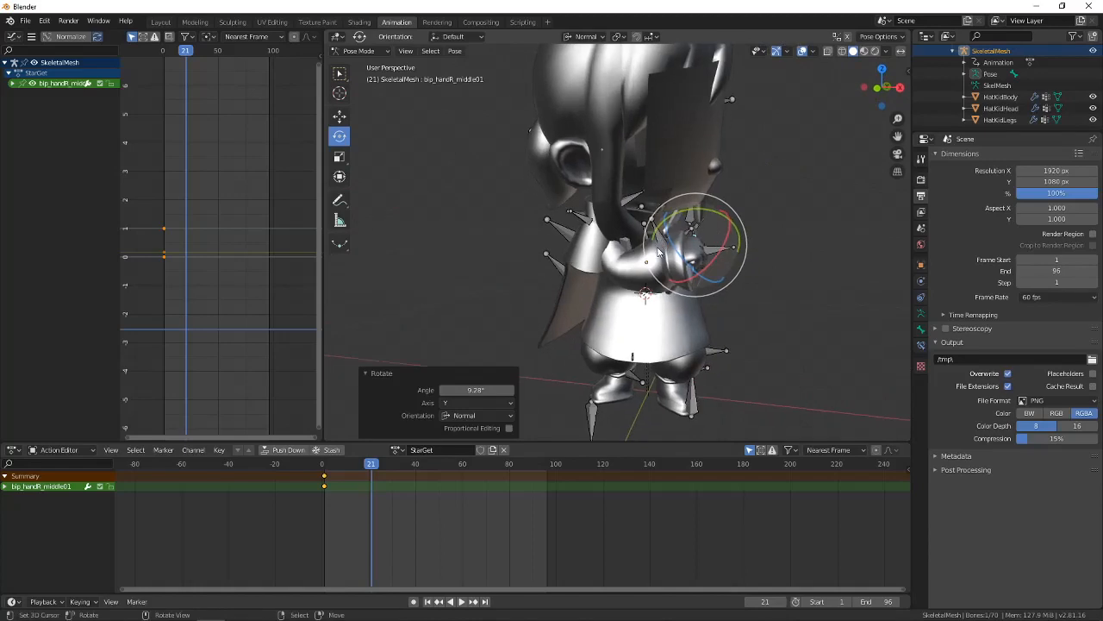
left_click(1093, 109)
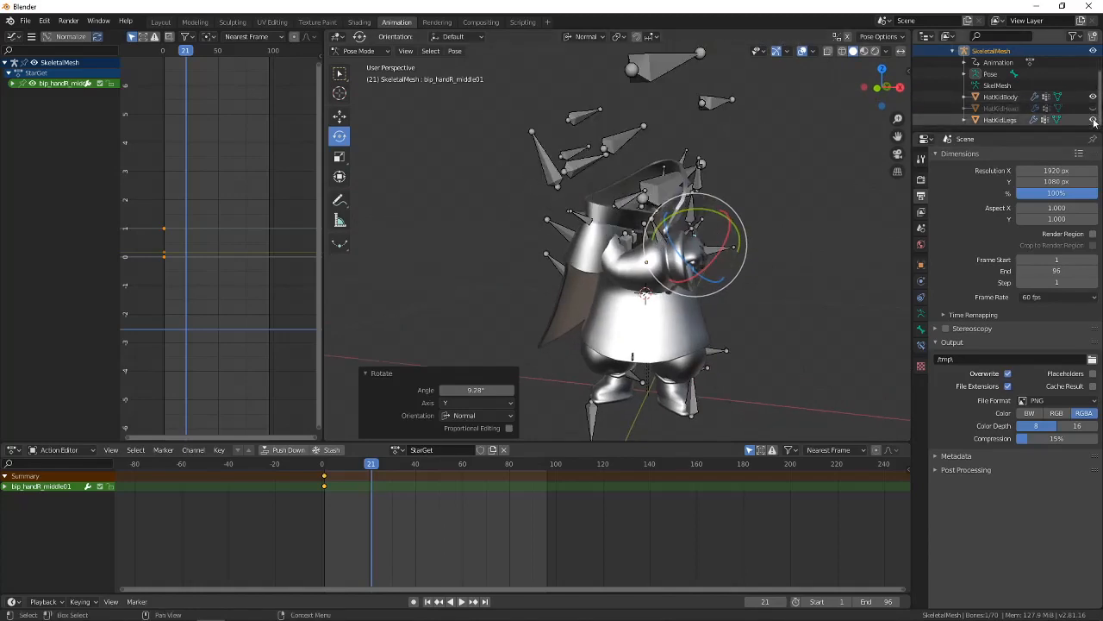
Rotate the right front cloak bone prp_cloakFrontR01 about -33° around X.
middle_click_drag(621, 284, 702, 251)
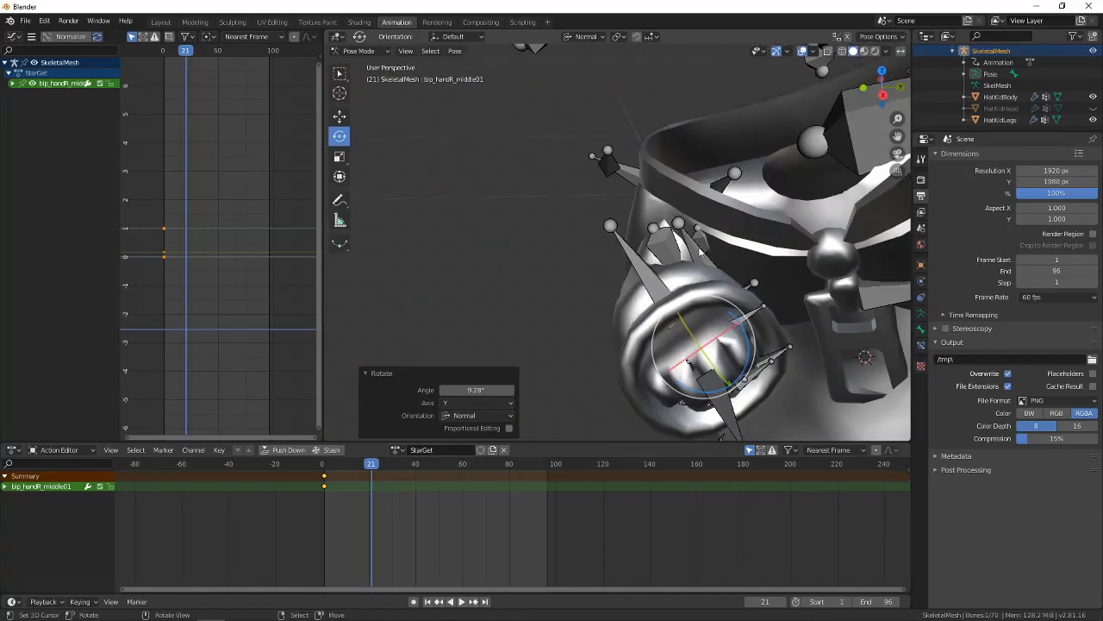
right_click(705, 245)
middle_click_drag(824, 263, 586, 185)
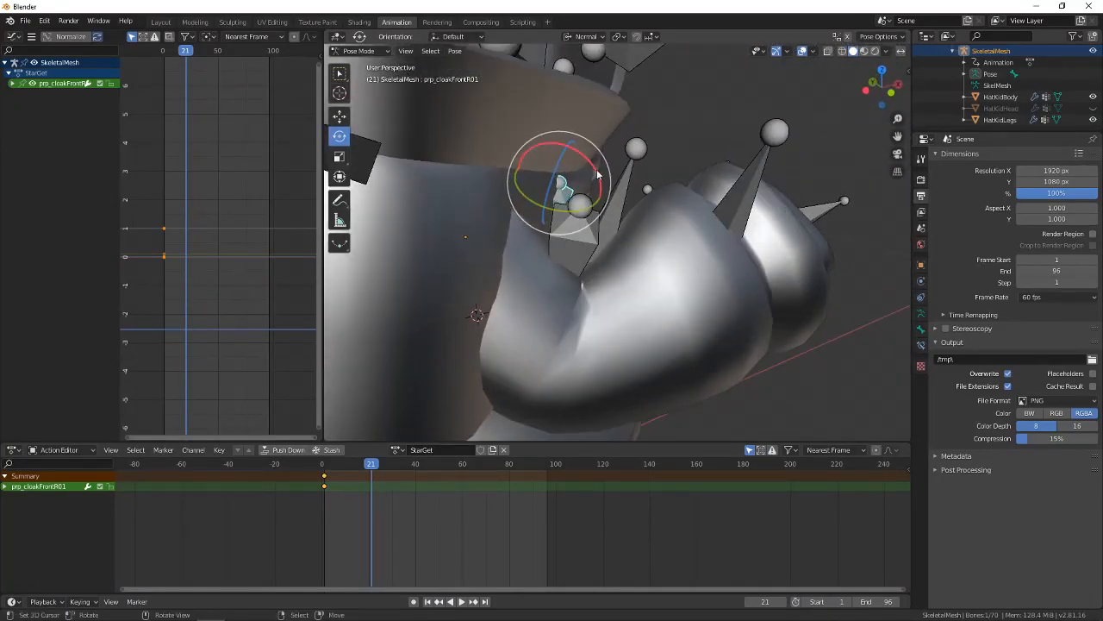
left_click_drag(598, 174, 593, 165)
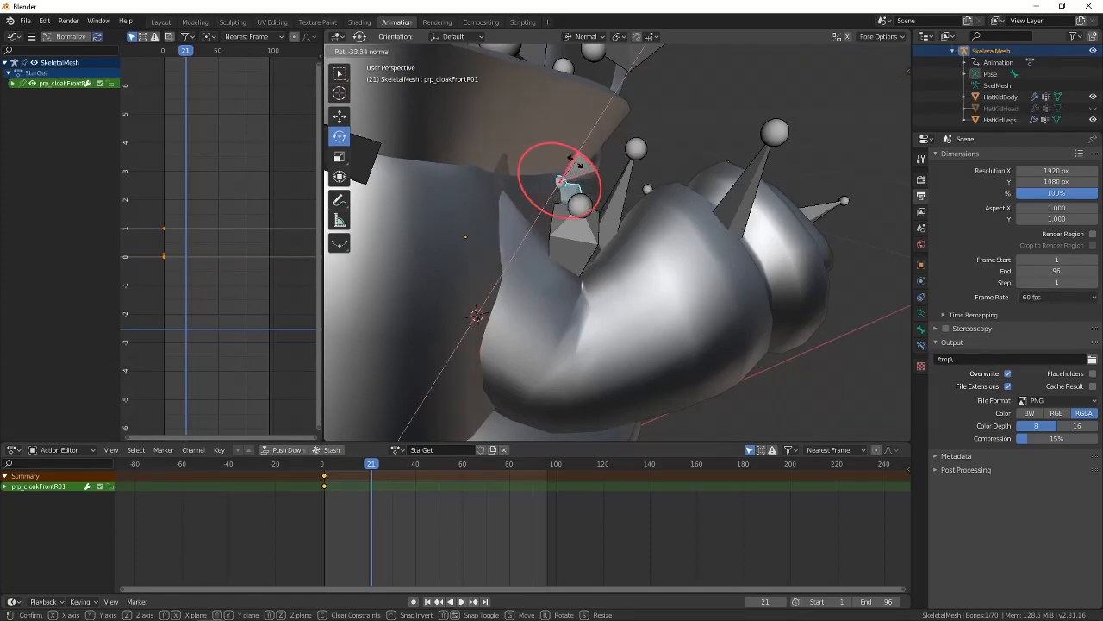
left_click_drag(576, 161, 573, 160)
middle_click_drag(560, 180, 576, 206)
scroll(475, 192, "down", 2)
Swing the cloak over the right shoulder by rotating prp_cloakTopR01 26.5° around Y.
right_click(533, 194)
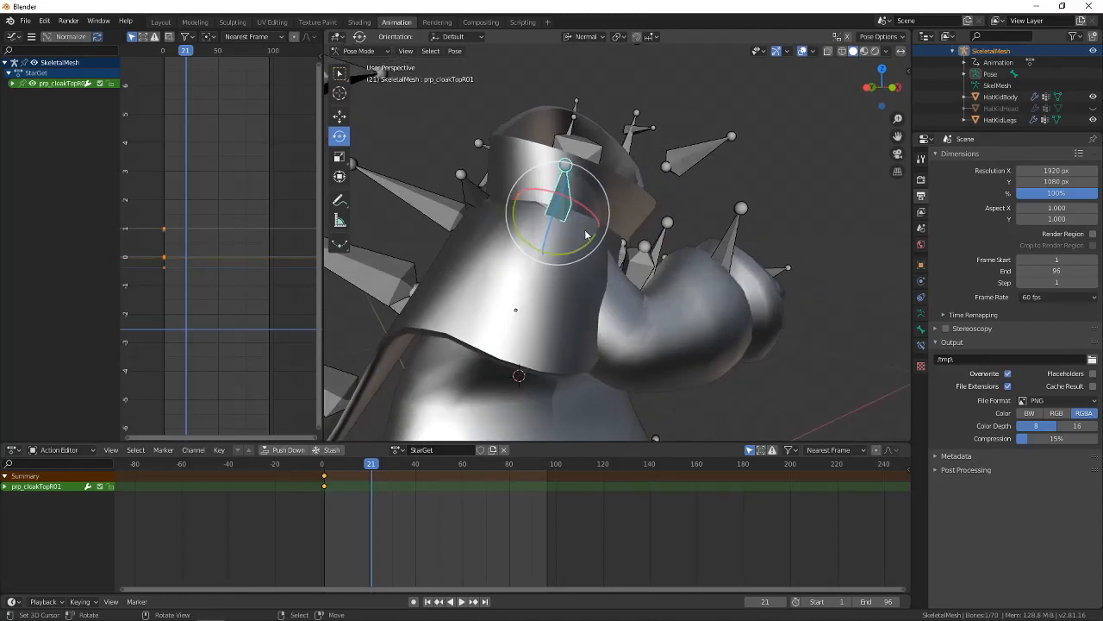
left_click_drag(590, 241, 610, 242)
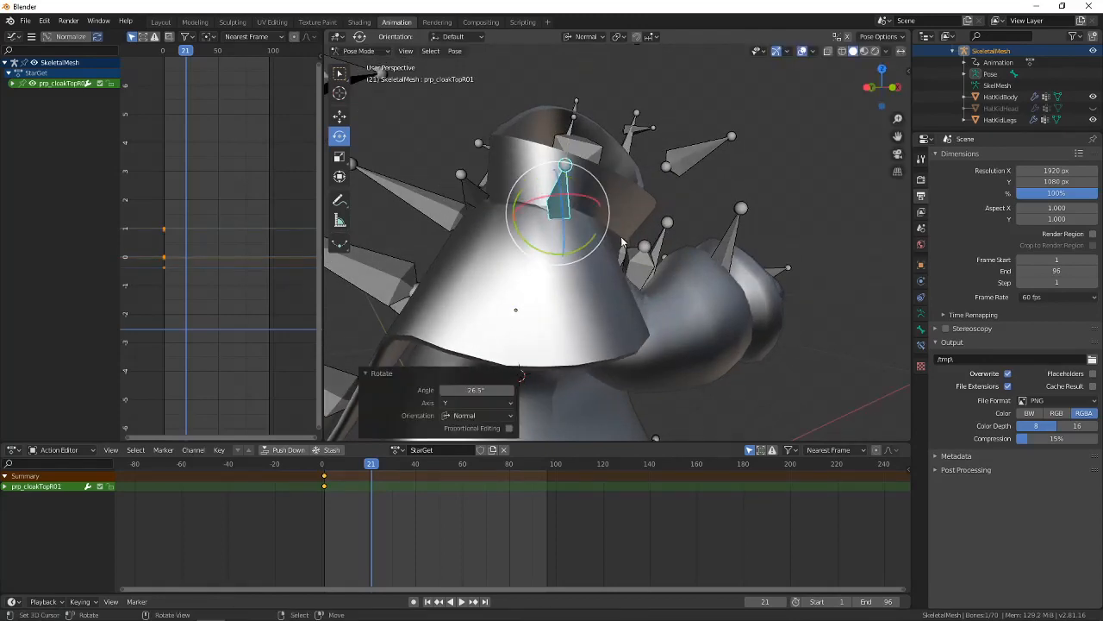
middle_click_drag(610, 242, 677, 231)
Reselect the right front cloak bone prp_cloakFrontR01 and rotate it about -20° around X.
right_click(642, 255)
left_click_drag(678, 228, 677, 230)
right_click(677, 229)
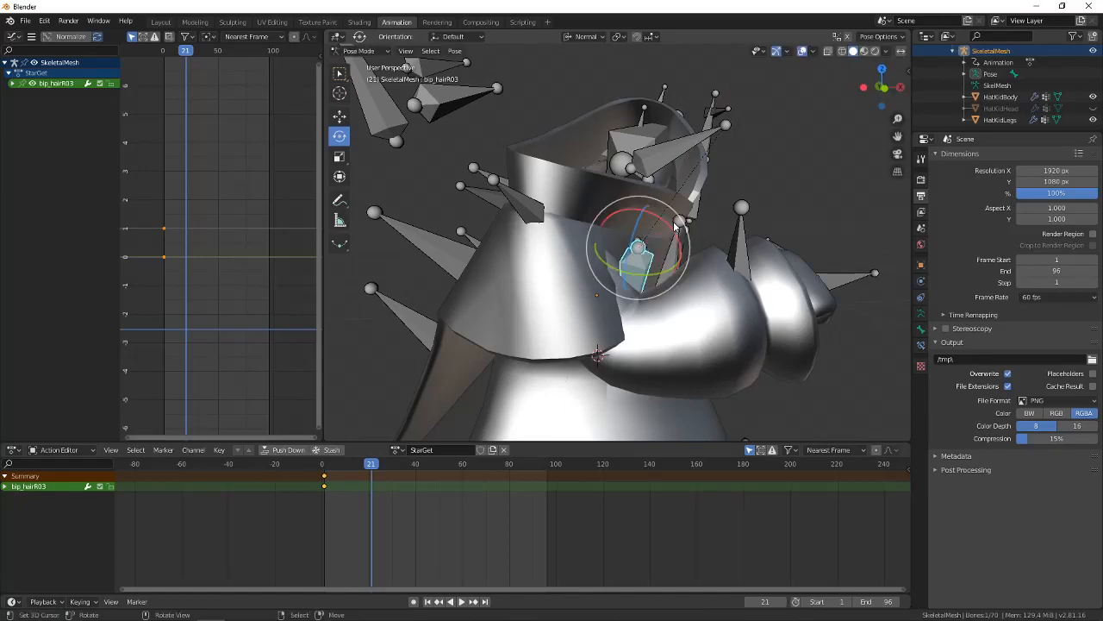
middle_click_drag(677, 231, 660, 250)
scroll(663, 254, "up", 3)
right_click(693, 264)
middle_click_drag(705, 280, 693, 226)
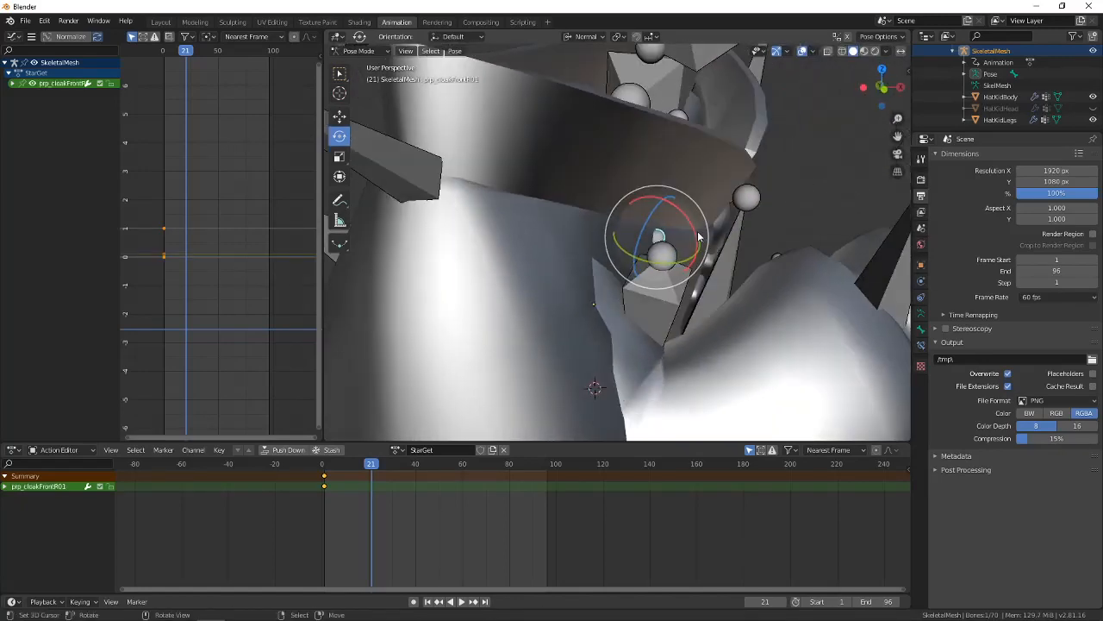
left_click_drag(694, 226, 692, 211)
right_click(693, 211)
middle_click_drag(693, 211, 665, 245)
scroll(622, 259, "down", 3)
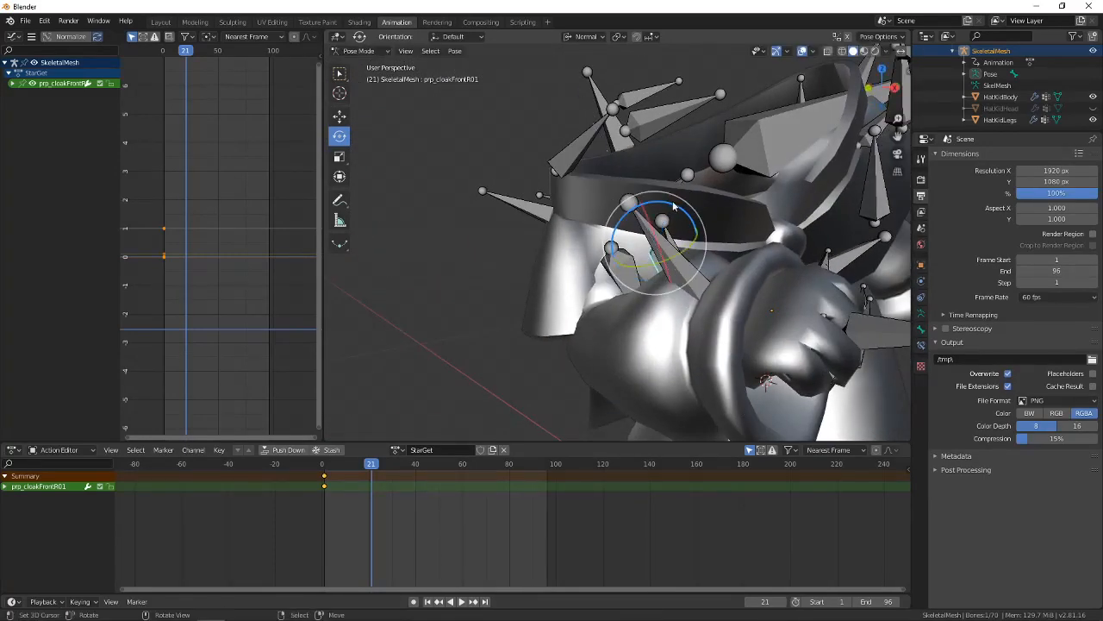
middle_click_drag(675, 205, 762, 267)
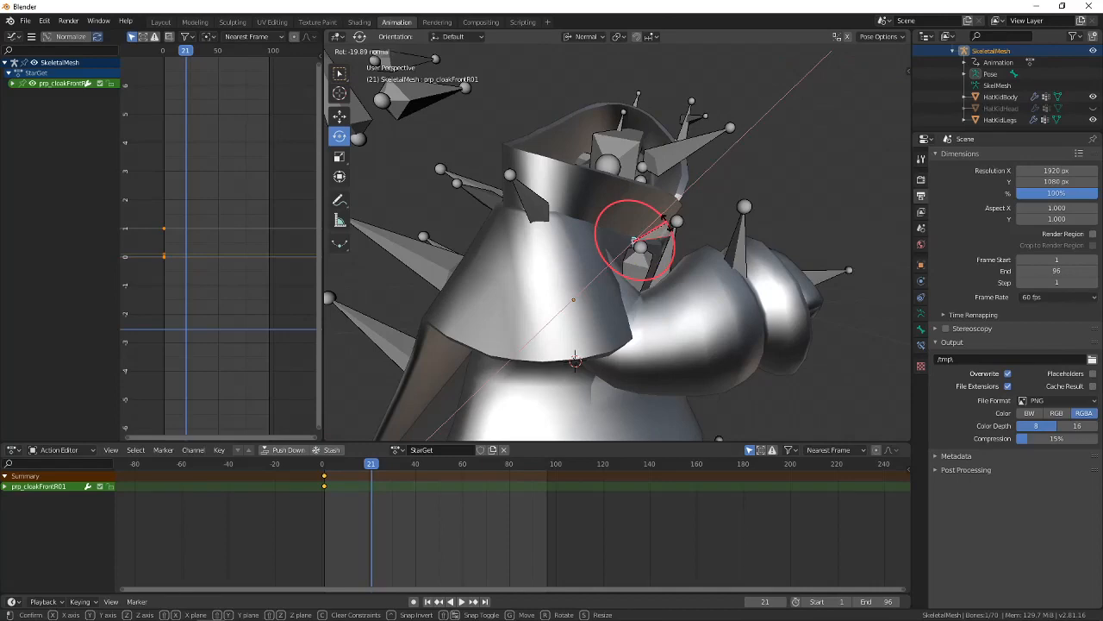
left_click_drag(667, 223, 668, 224)
middle_click_drag(667, 224, 688, 231)
Lift the cloak over the right shoulder by rotating prp_cloakTopR01 21.2° around X and about -5° around Z.
right_click(523, 196)
middle_click_drag(565, 213, 553, 209)
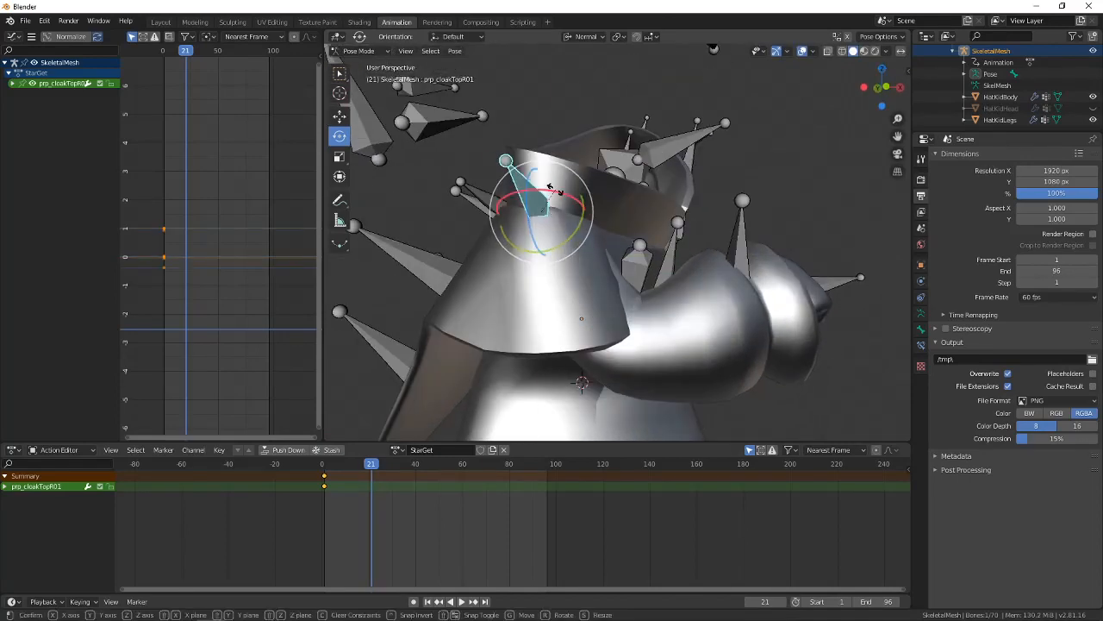
left_click_drag(550, 187, 544, 194)
middle_click_drag(544, 194, 572, 274)
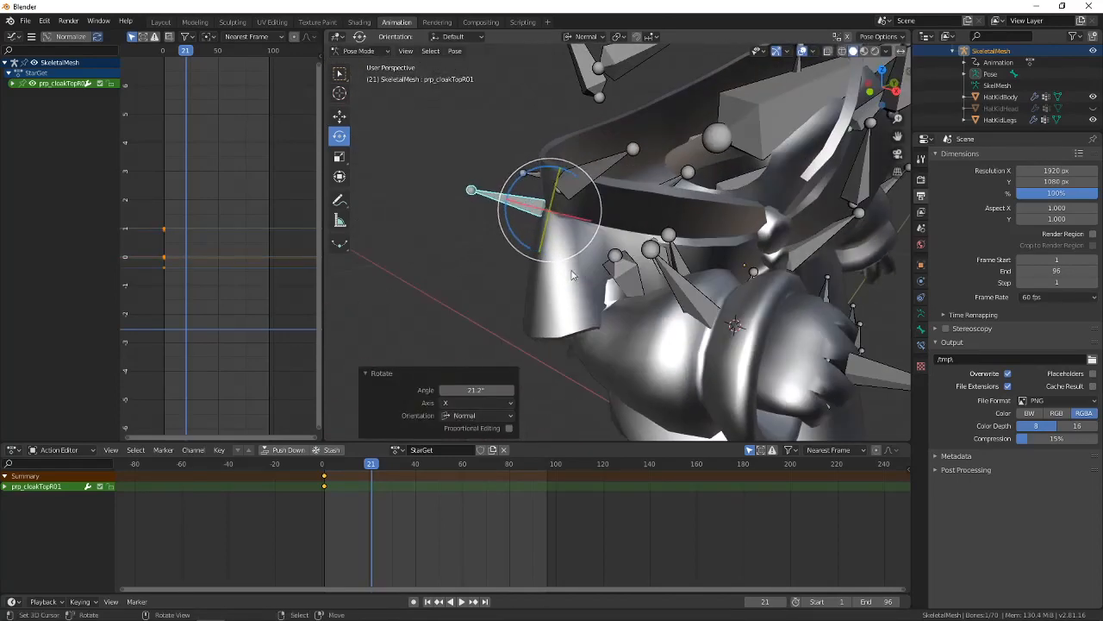
left_click_drag(528, 248, 463, 363)
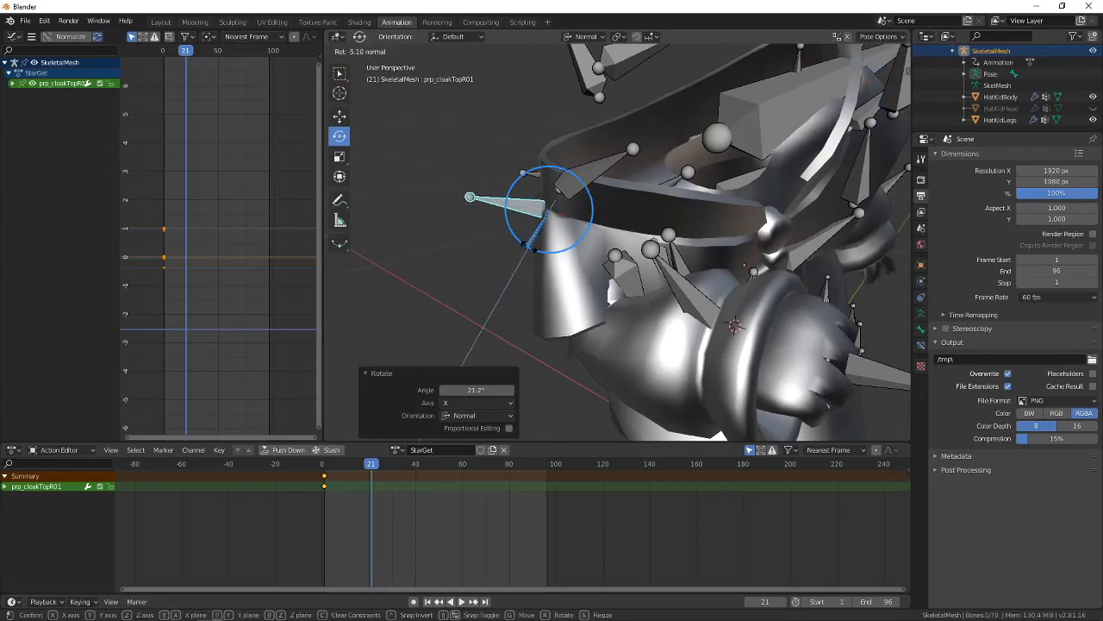
left_click_drag(529, 247, 529, 247)
Fine-tune prp_cloakFrontR01 with rotations of -28.6° and 29.2° around X and a slight rotation around Y.
middle_click_drag(530, 247, 695, 238)
right_click(653, 244)
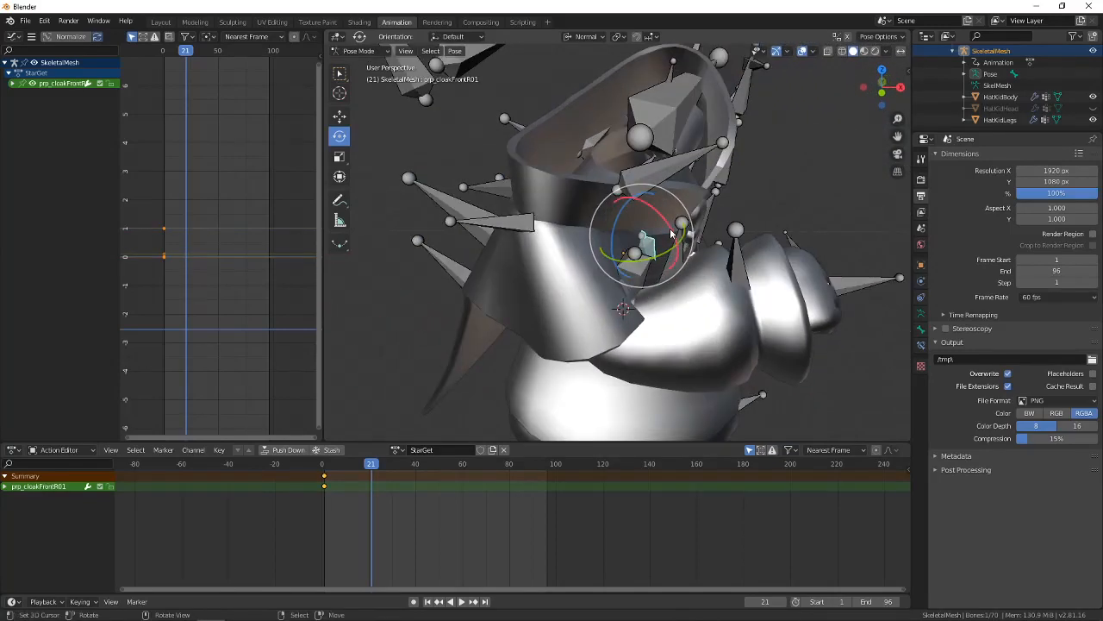
left_click_drag(667, 210, 668, 210)
middle_click_drag(665, 213, 693, 226)
scroll(595, 241, "up", 4)
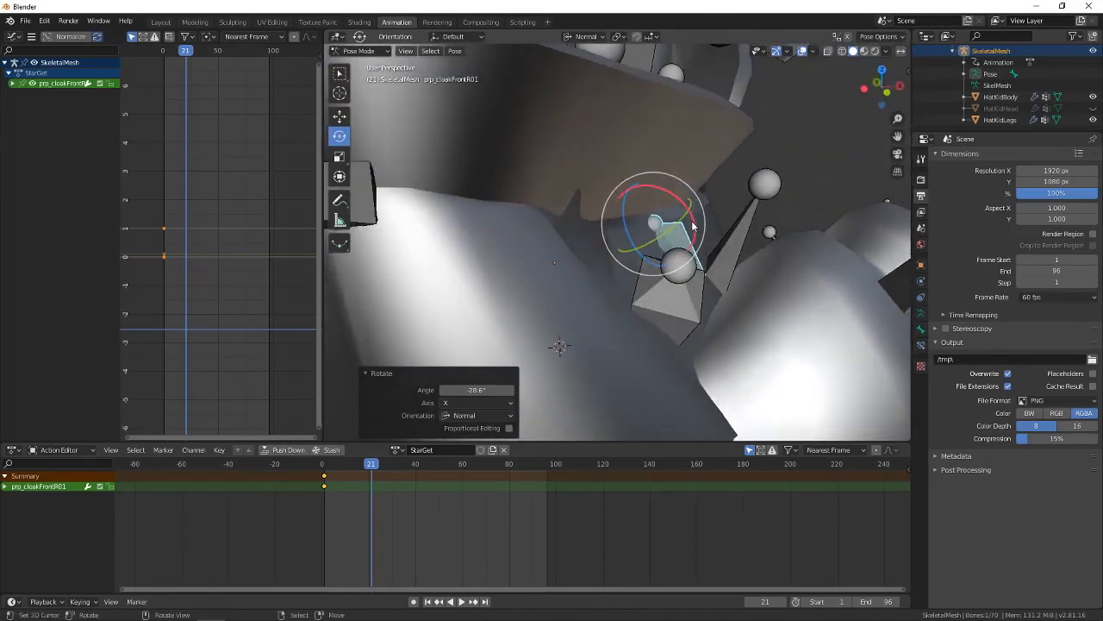
left_click_drag(694, 226, 695, 240)
mouse_move(695, 245)
middle_mouse_down()
mouse_move(567, 285)
mouse_move(607, 255)
mouse_move(686, 258)
middle_mouse_up()
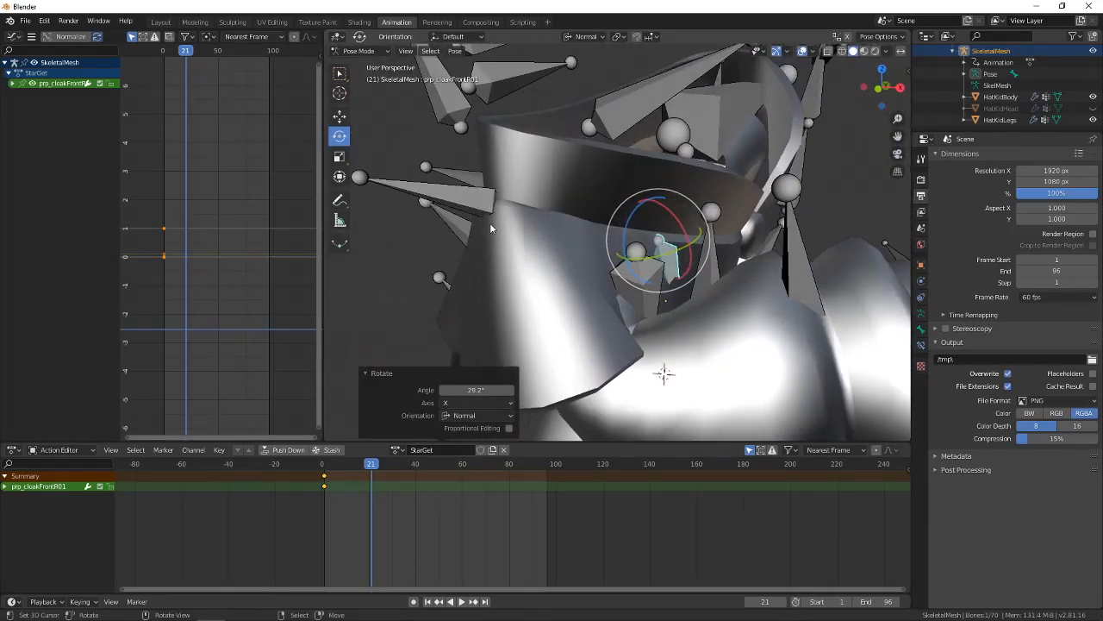
middle_click_drag(489, 227, 530, 165)
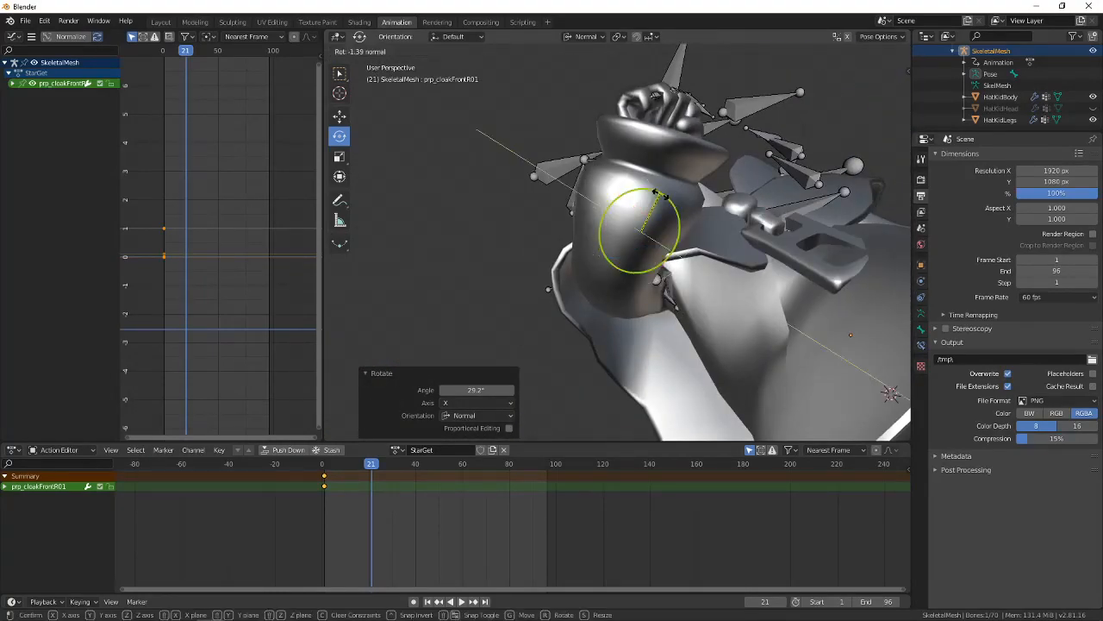
left_click_drag(667, 208, 668, 209)
middle_click_drag(668, 210, 607, 226)
Adjust the right back cloak bone prp_cloakBackR01, including an 18° rotation around X.
right_click(509, 200)
left_click_drag(599, 233, 618, 231)
middle_click_drag(618, 231, 614, 150)
left_click_drag(614, 148, 618, 153)
middle_click_drag(618, 153, 681, 154)
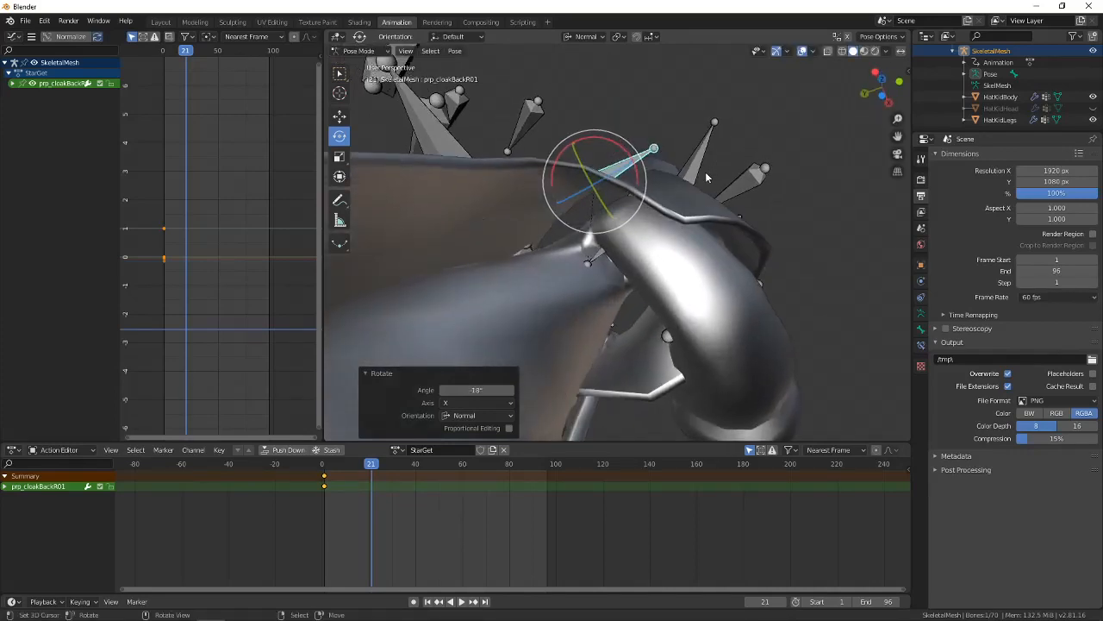
Rotate prp_cloakTopR01 about -11° around X to reshape the cloak behind the right shoulder.
right_click(701, 174)
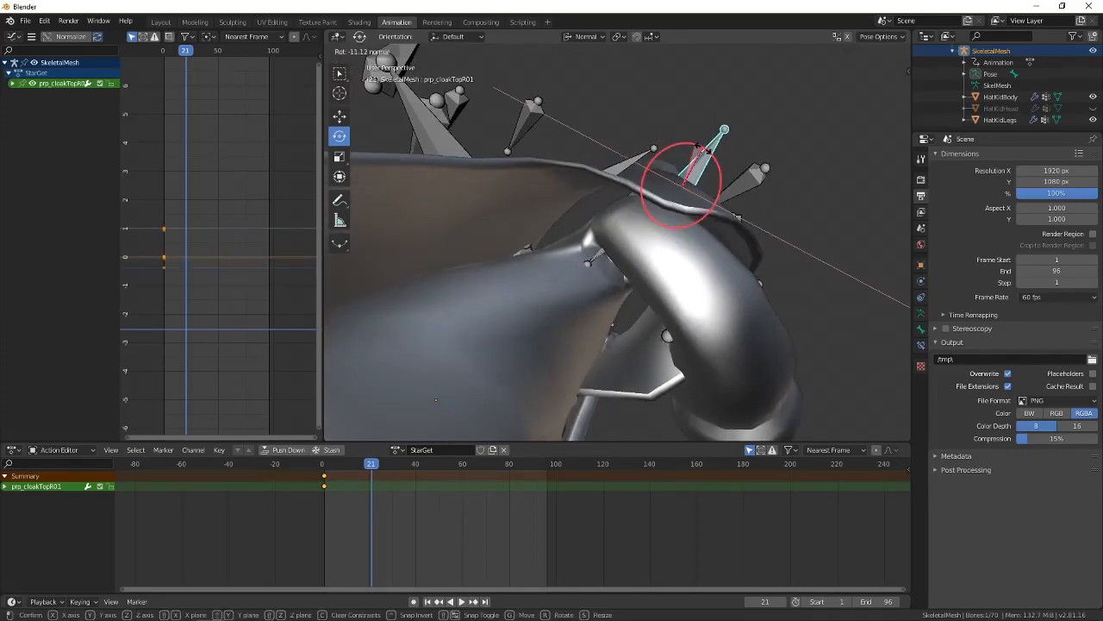
left_click_drag(706, 155, 707, 155)
middle_click_drag(707, 155, 657, 170)
middle_click_drag(612, 135, 640, 279)
Adjust the cloak's clearance over the right arm by rotating prp_cloakTopR01 around X.
right_click(599, 174)
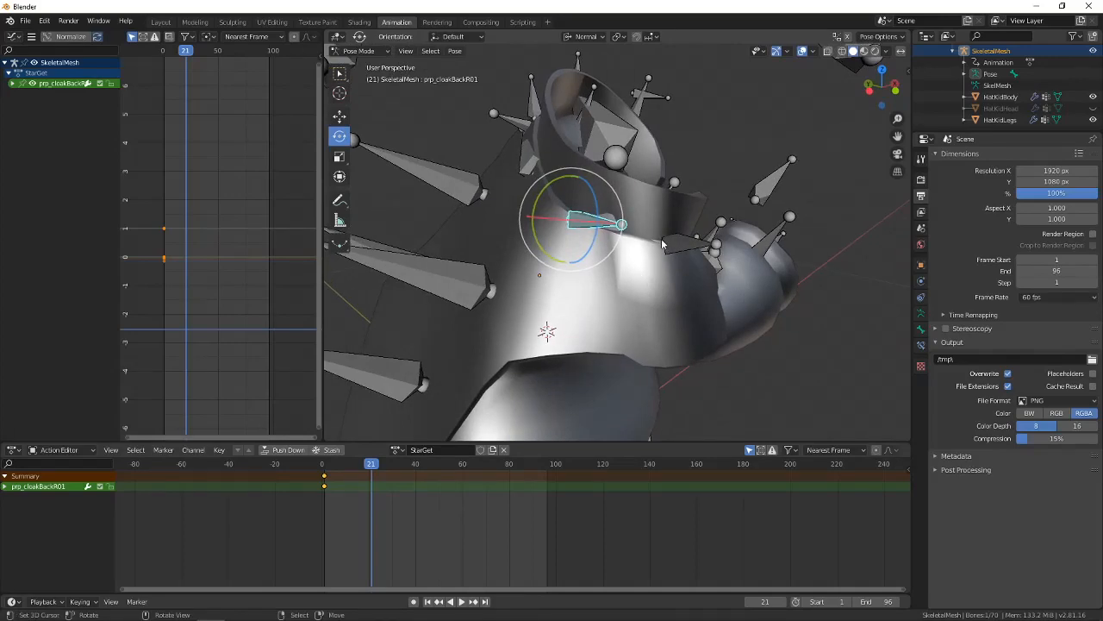
middle_click_drag(676, 243, 618, 270)
right_click(618, 270)
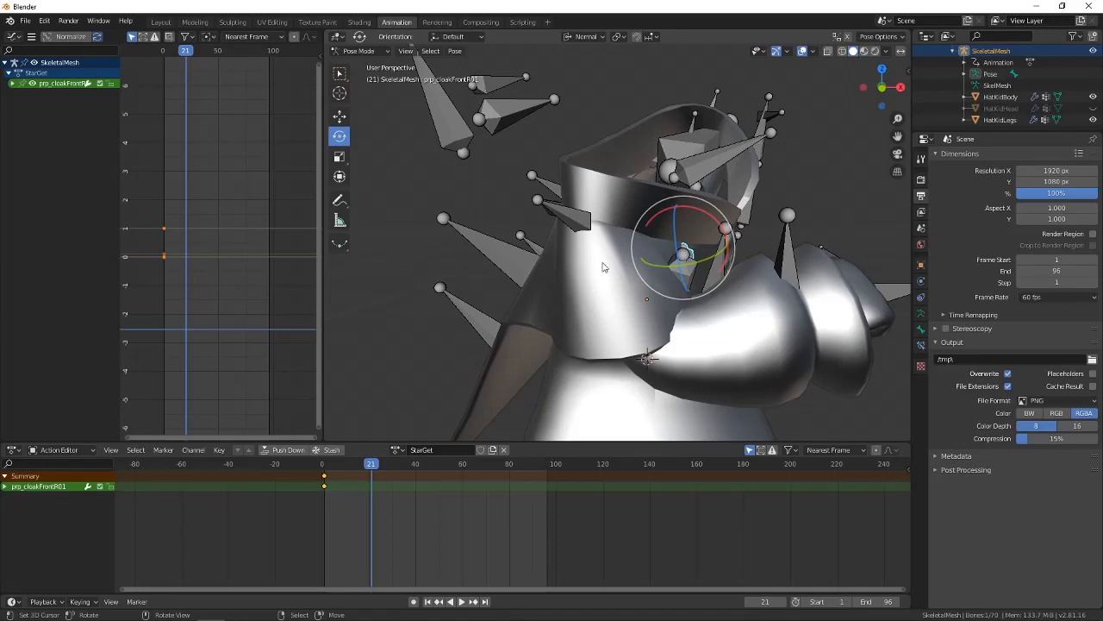
middle_click_drag(604, 267, 664, 168)
left_click(658, 162)
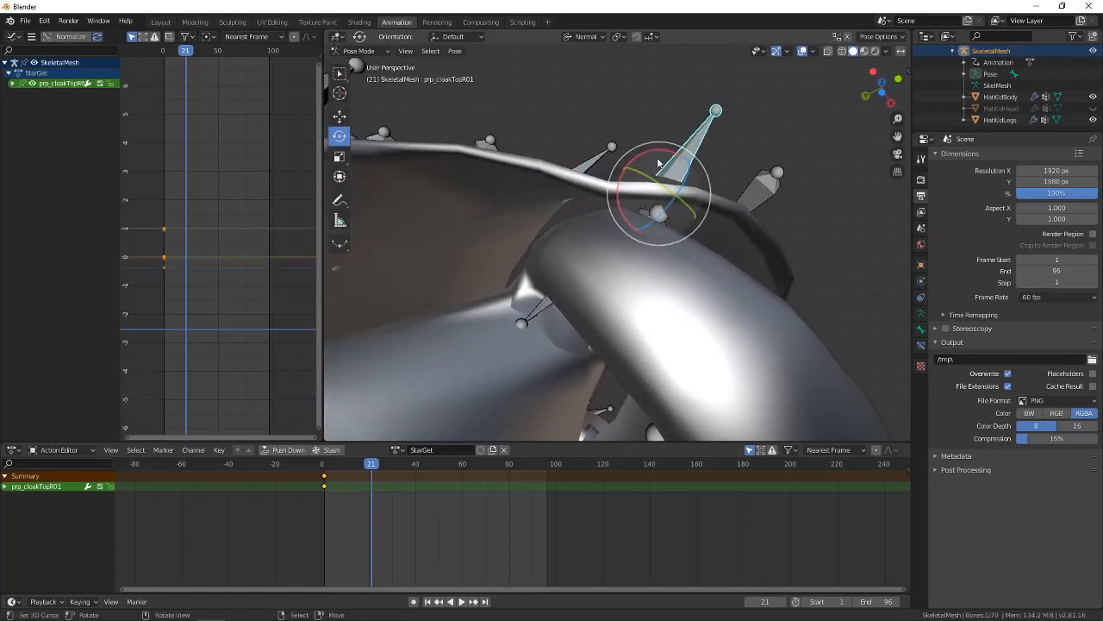
left_click_drag(656, 148, 644, 155)
middle_click_drag(644, 154, 643, 222)
middle_click_drag(691, 255, 691, 339)
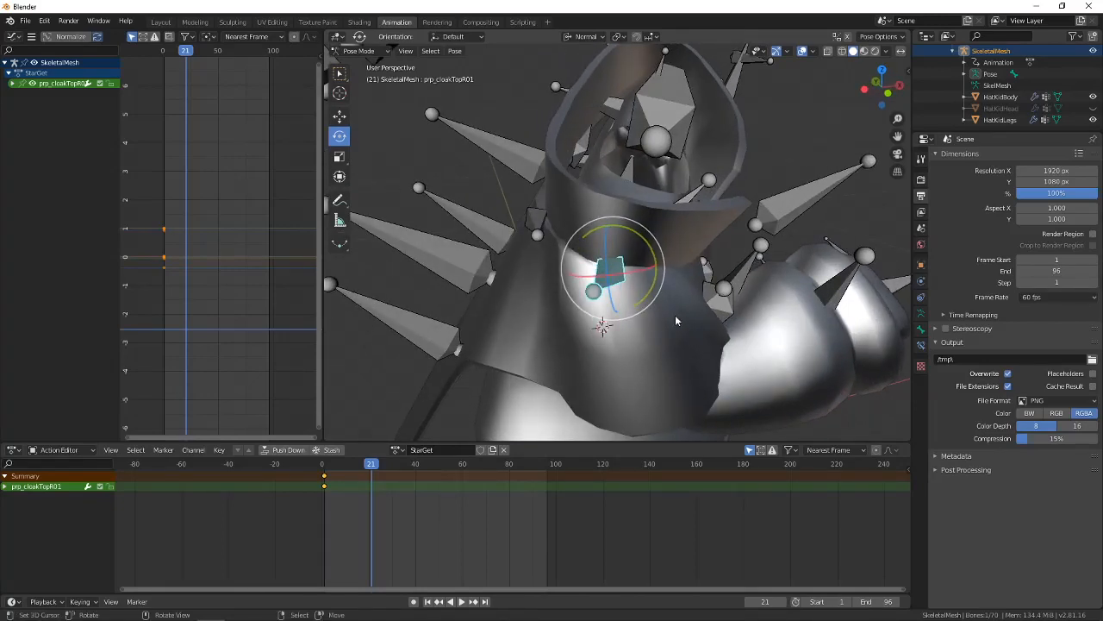
middle_click_drag(676, 324, 614, 220)
middle_click_drag(698, 156, 583, 300)
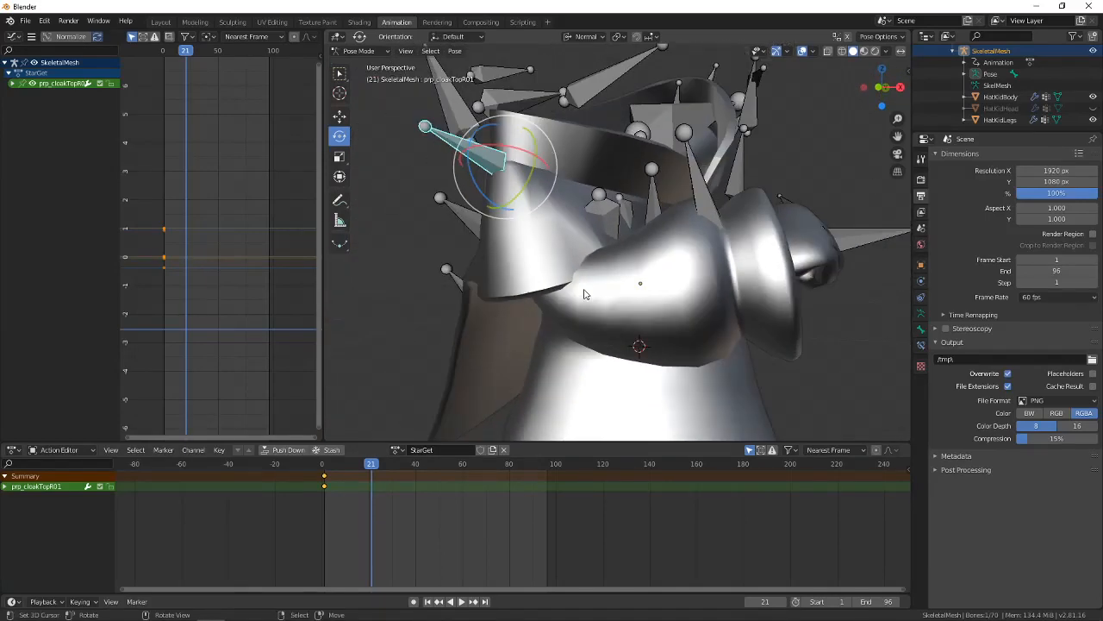
left_click(632, 221)
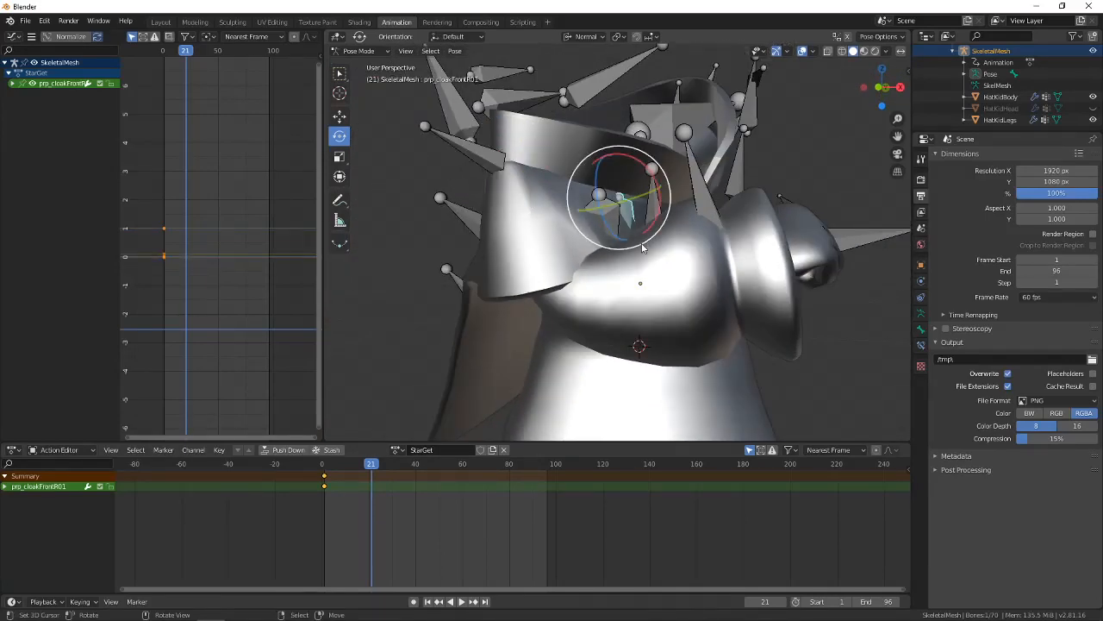
middle_click_drag(645, 257, 675, 286)
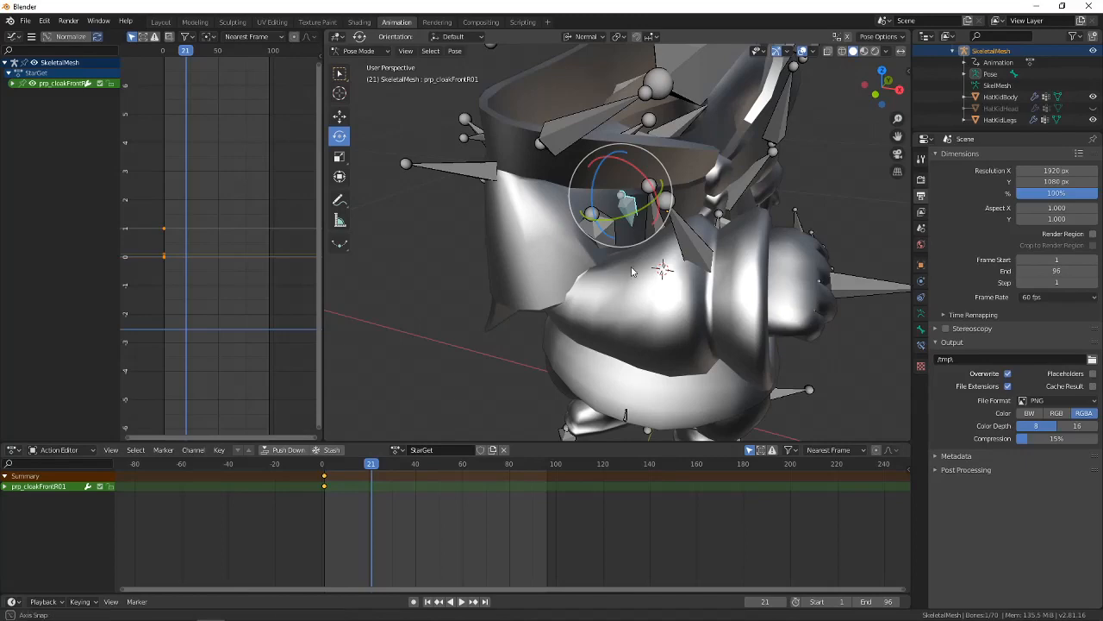
scroll(631, 272, "up", 5)
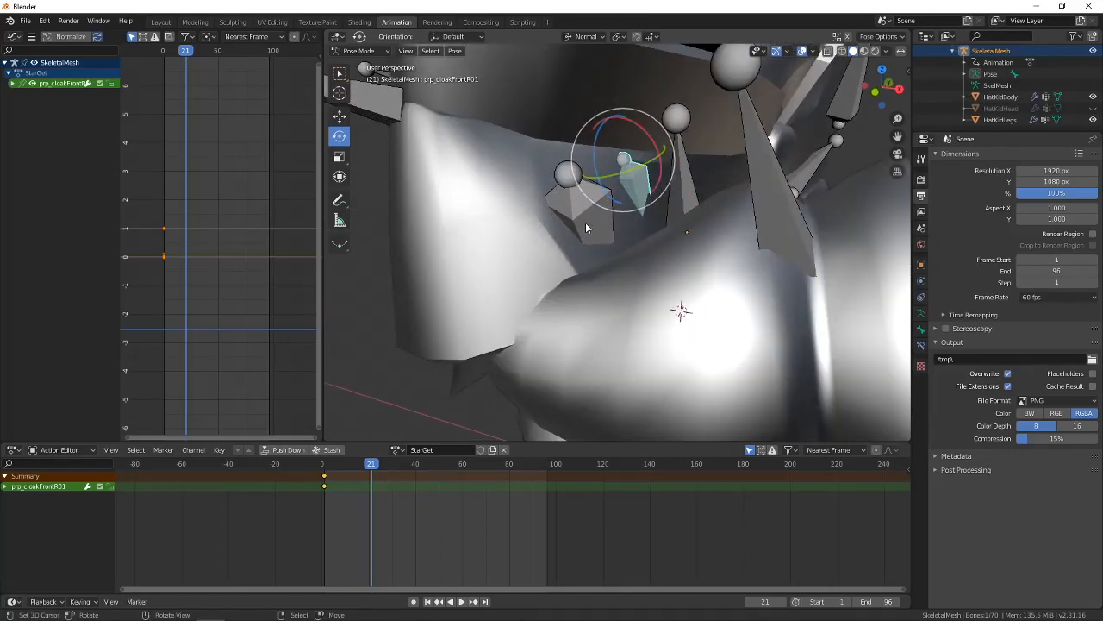
scroll(723, 244, "down", 5)
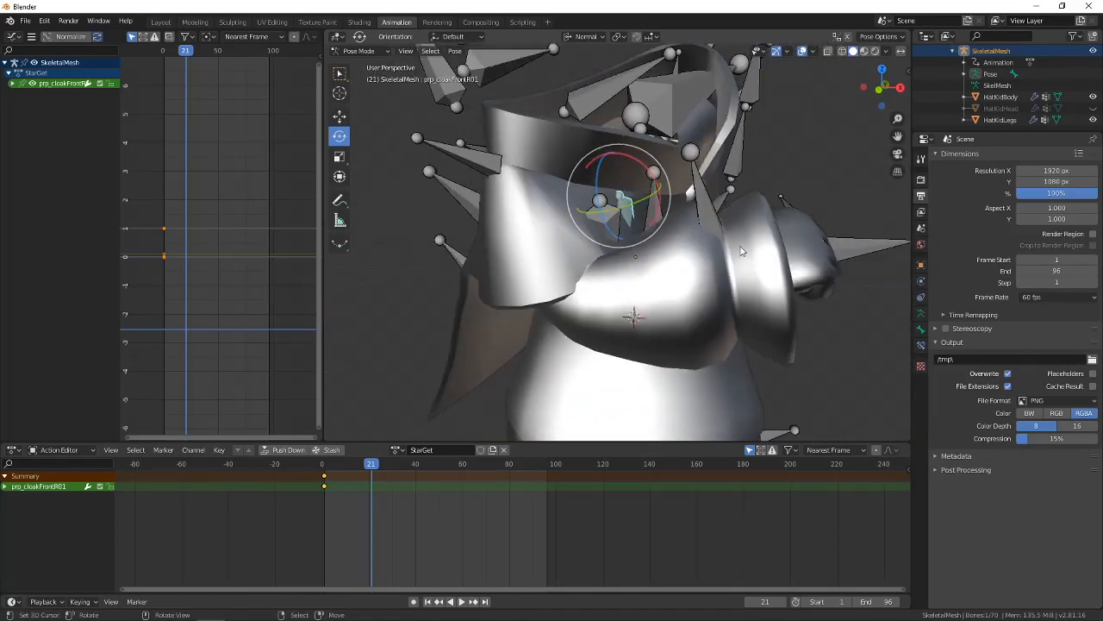
middle_click_drag(741, 251, 690, 259)
key("s")
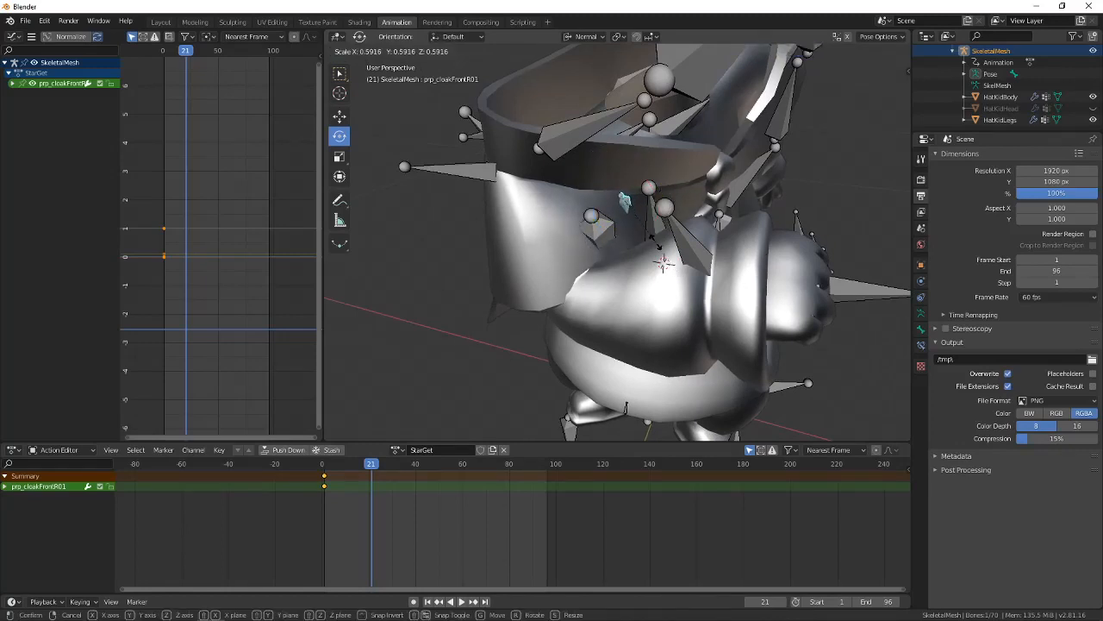
right_click(644, 228)
Scale prp_cloakTopR01 to 0.861 and rotate it slightly, including about 1° around Y.
middle_click_drag(450, 202, 615, 245)
right_click(493, 176)
key("s")
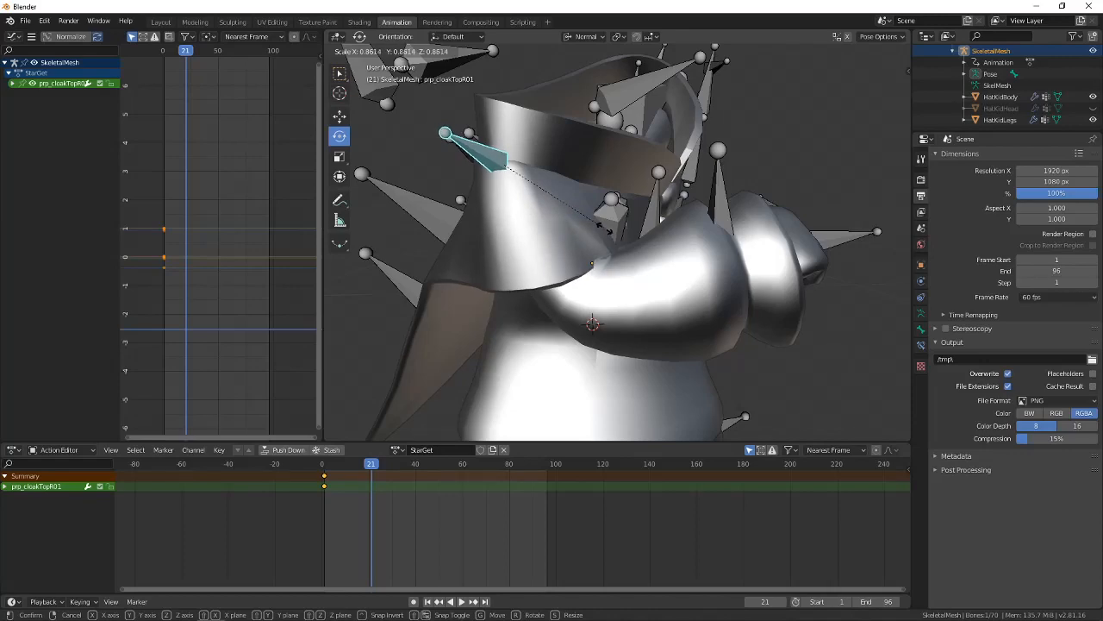
left_click(607, 231)
middle_click_drag(607, 231, 654, 225)
left_click_drag(609, 169, 603, 176)
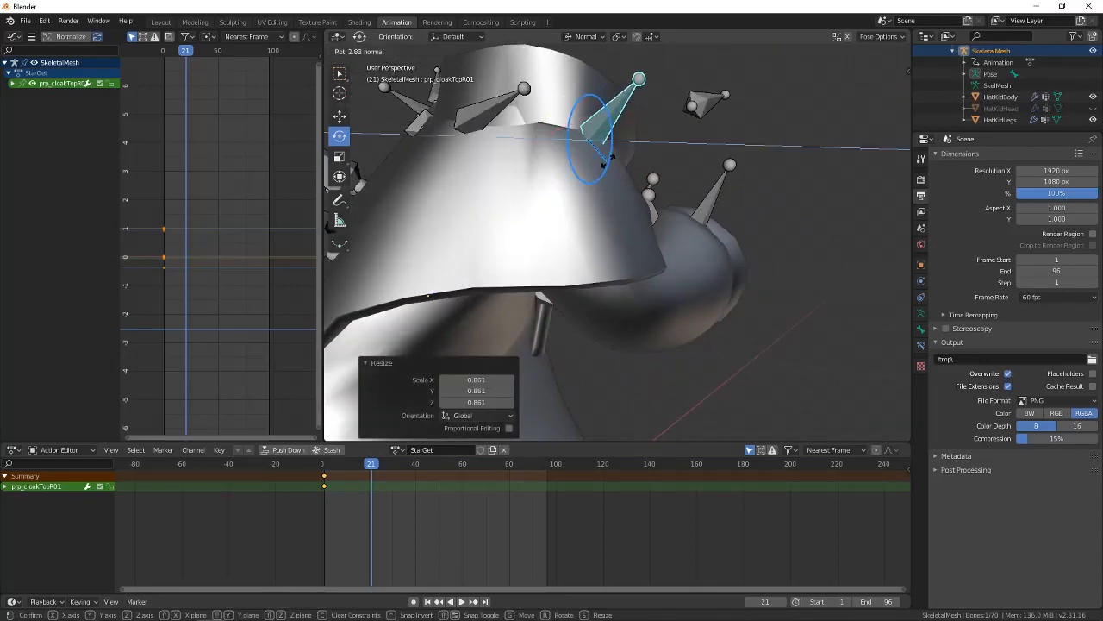
middle_click_drag(603, 176, 561, 191)
left_click_drag(531, 176, 531, 172)
Refine the rotation of prp_cloakTopR01 so the cloak's edge clears the raised right arm.
middle_click_drag(531, 172, 552, 89)
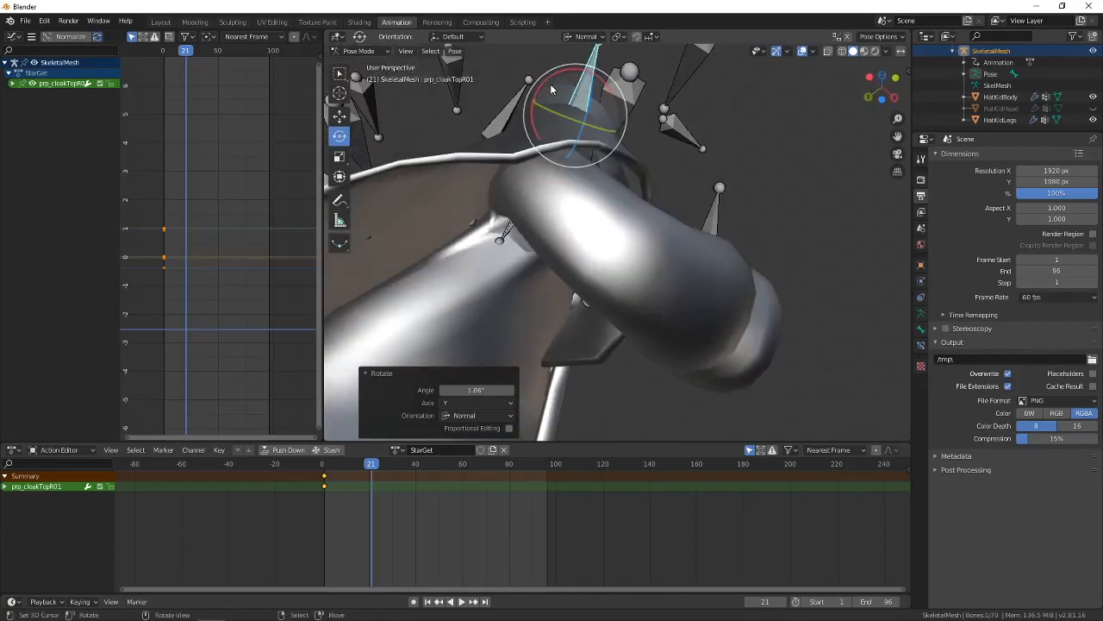
left_click_drag(545, 83, 536, 103)
middle_click_drag(536, 104, 507, 146)
left_click_drag(503, 146, 509, 140)
middle_click_drag(510, 140, 537, 154)
left_click_drag(553, 178, 614, 212)
Rotate prp_cloakFrontR01 by -12° around Z, -6.25° around Y and 2.22° around X.
middle_click_drag(614, 212, 497, 248)
scroll(603, 252, "up", 4)
middle_click_drag(620, 251, 636, 216)
middle_click_drag(698, 190, 698, 215)
right_click(701, 189)
left_click_drag(687, 171, 696, 171)
middle_click_drag(696, 171, 671, 121)
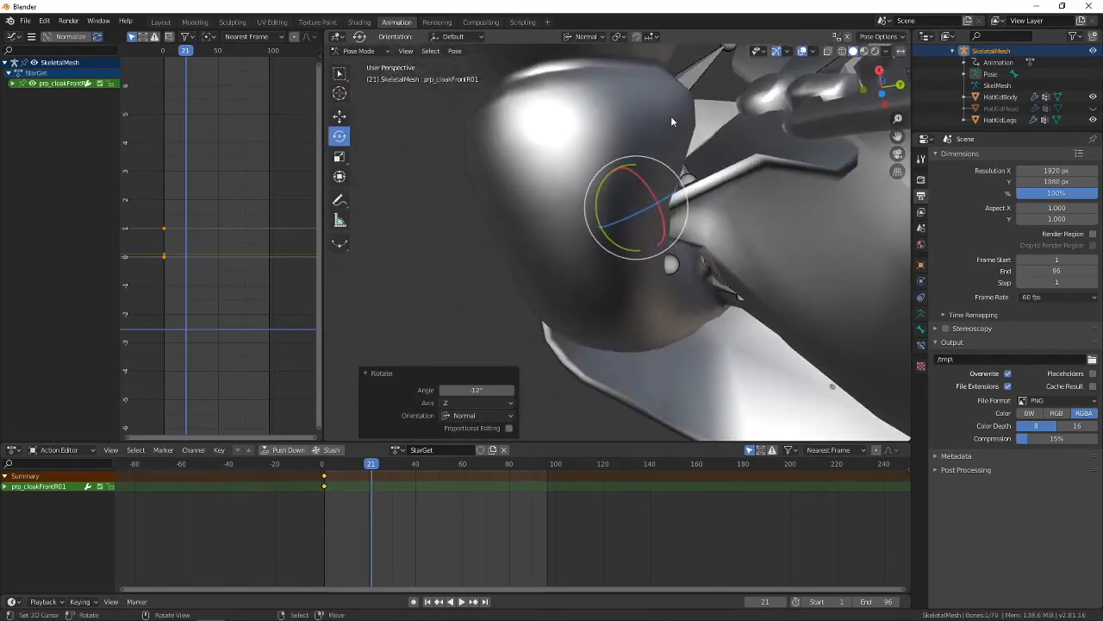
left_click_drag(608, 175, 612, 171)
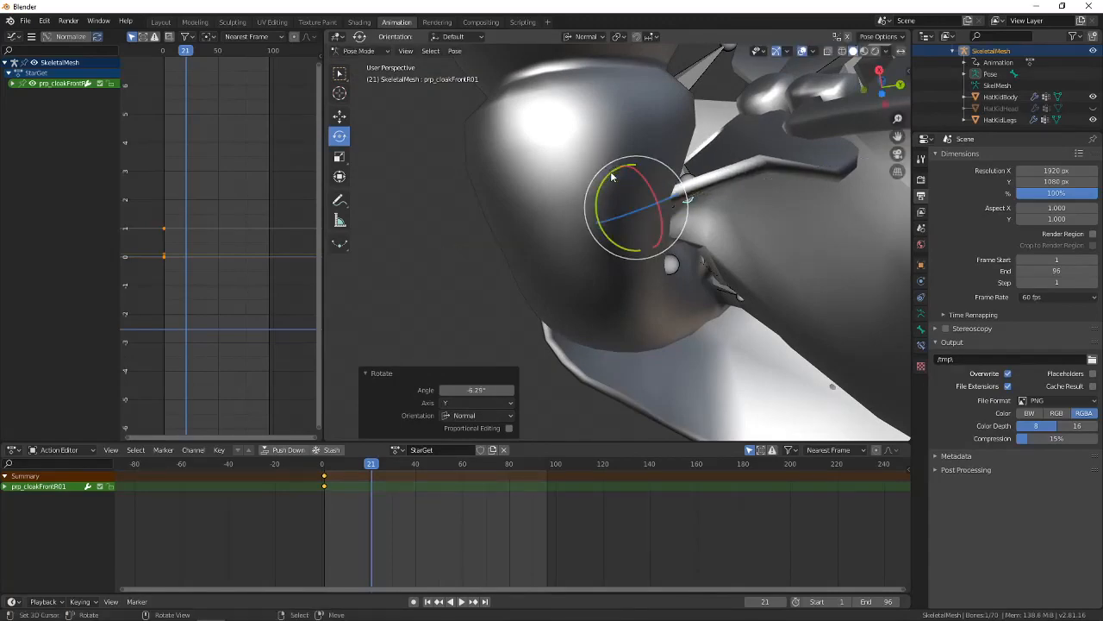
middle_click_drag(612, 172, 697, 145)
left_click_drag(685, 153, 686, 157)
Select the right front, top and back cloak bones together and inspect the cloak's fit around the right arm.
middle_click_drag(687, 157, 517, 248)
scroll(627, 298, "up", 3)
middle_click_drag(603, 267, 638, 293)
scroll(631, 285, "up", 5)
scroll(641, 257, "up", 1)
middle_click_drag(600, 202, 624, 235)
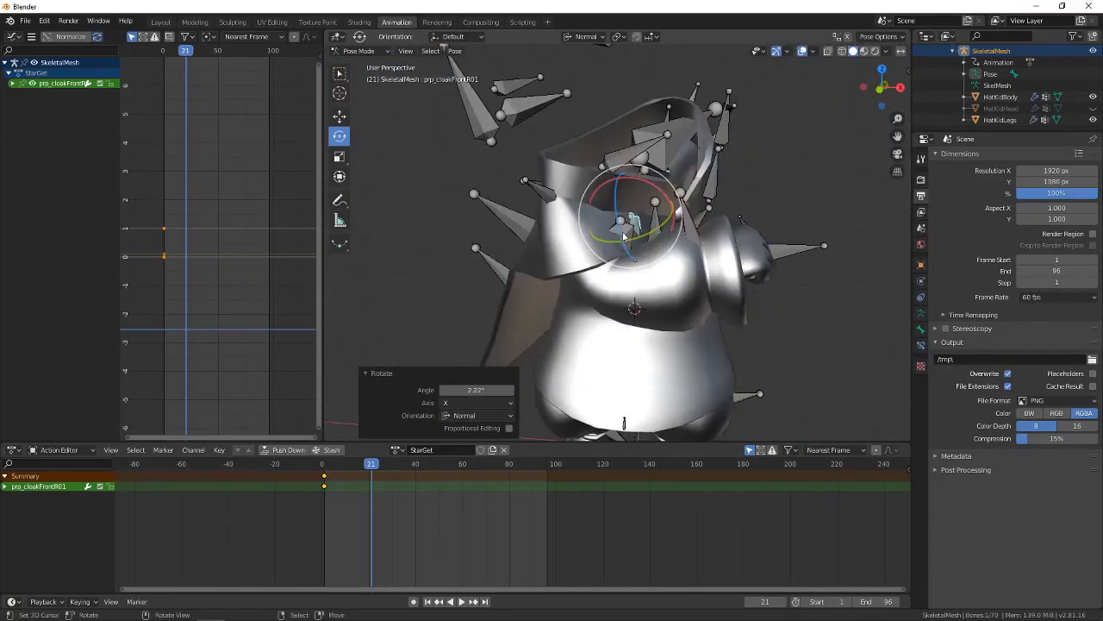
middle_click_drag(556, 215, 584, 239)
left_click(547, 201, "shift")
left_click(557, 200, "shift")
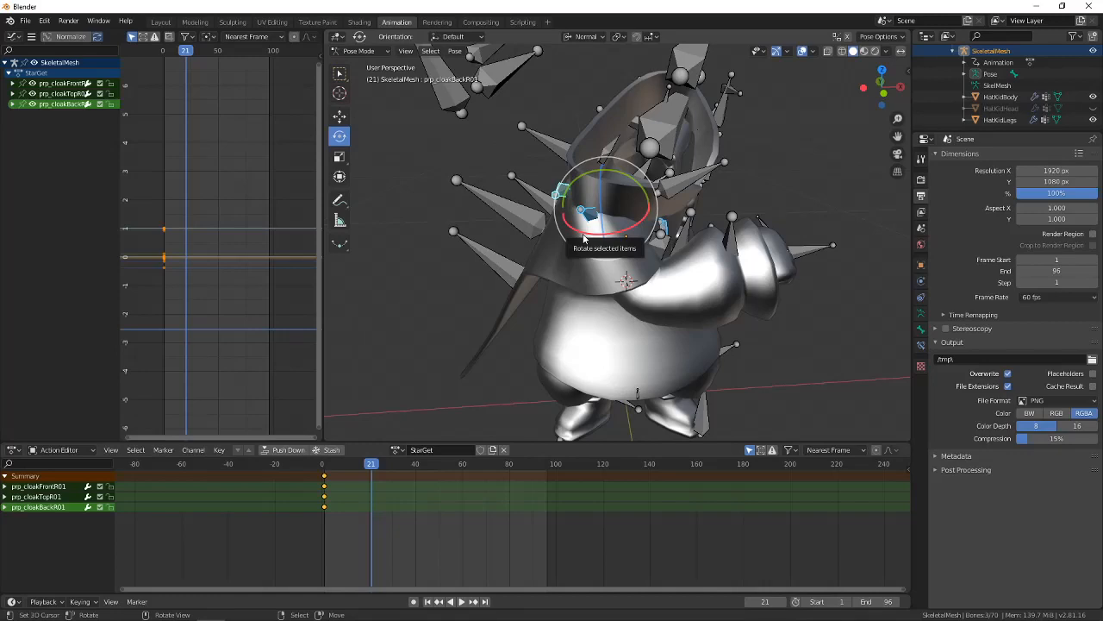
middle_click_drag(585, 239, 525, 218)
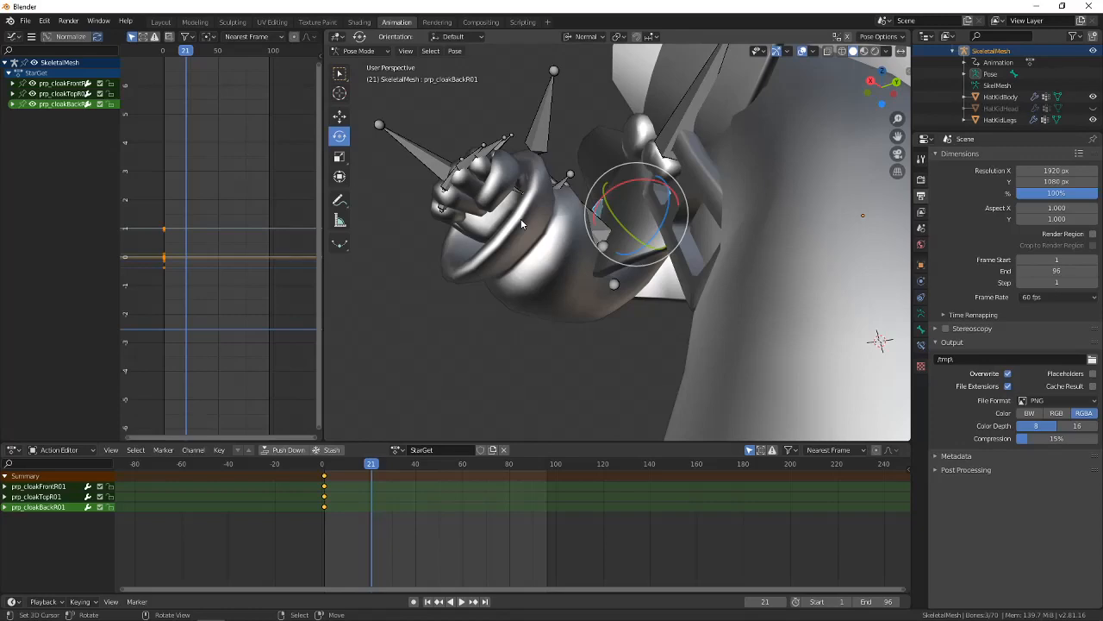
middle_click_drag(506, 268, 713, 352)
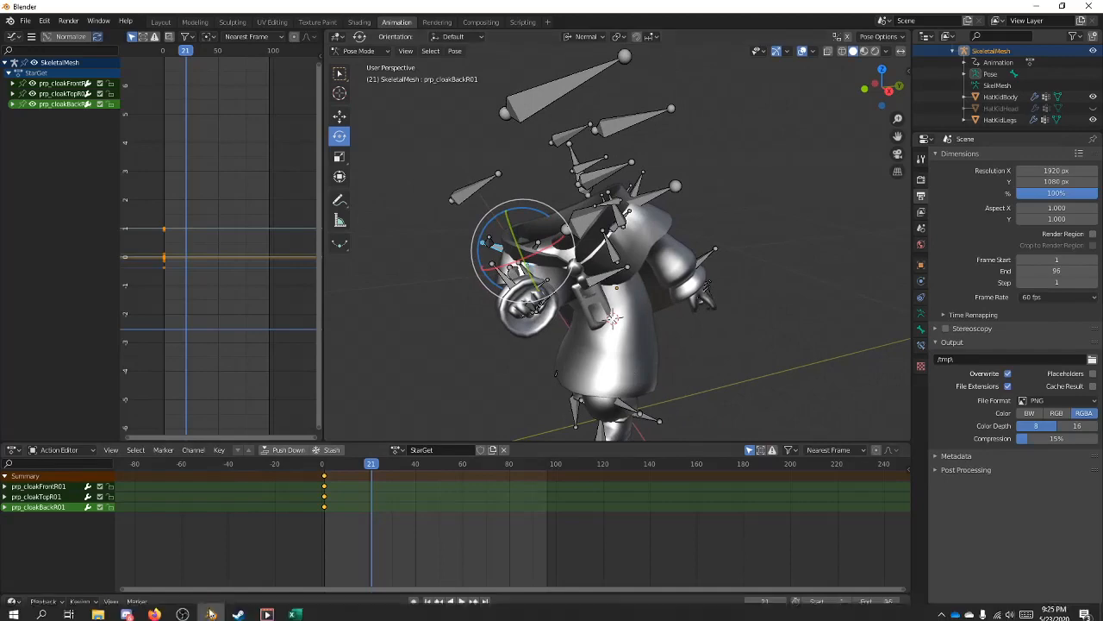
Check Mario's pose in the herewego1 reference video and return to Blender.
left_click(266, 609)
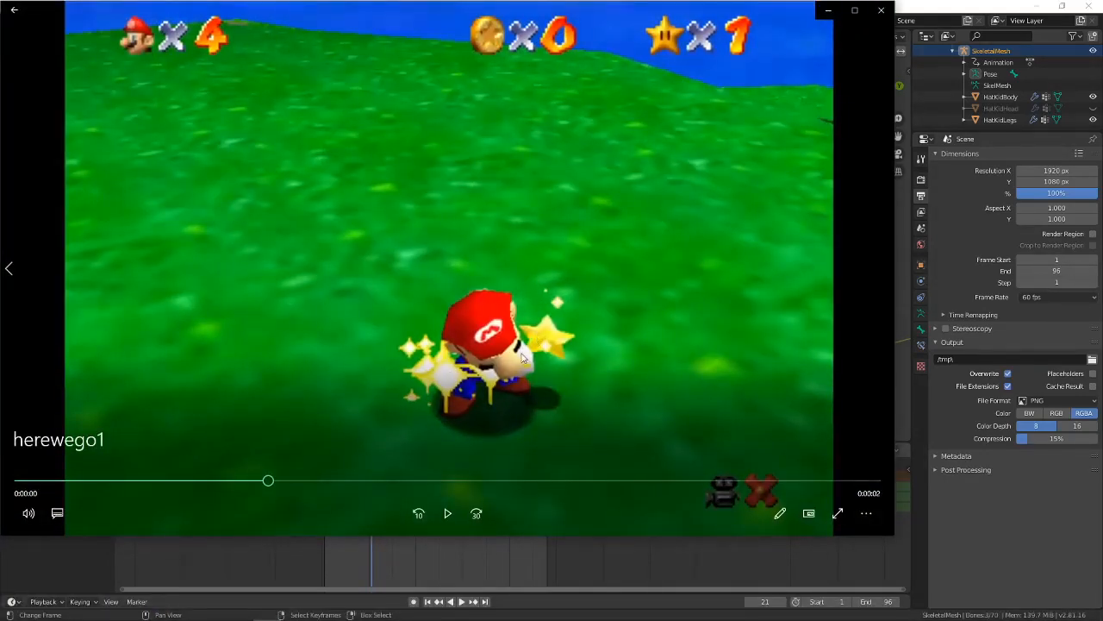
left_click(823, 15)
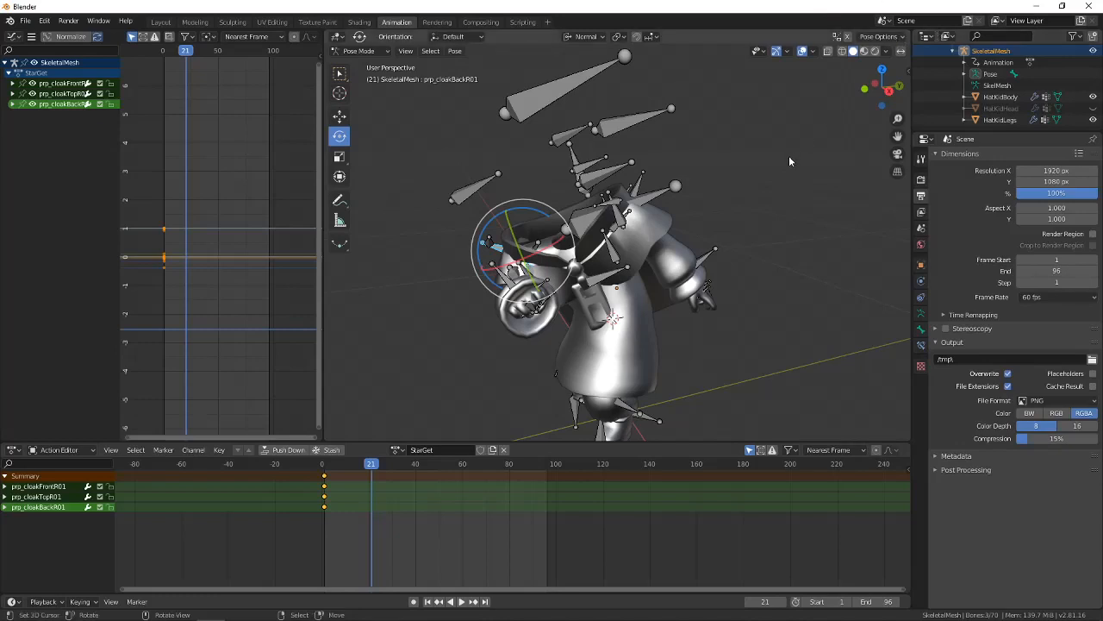
Swing the left arm away from the body by rotating bip_armL02, including 13.5° around X.
middle_click_drag(789, 156, 624, 209)
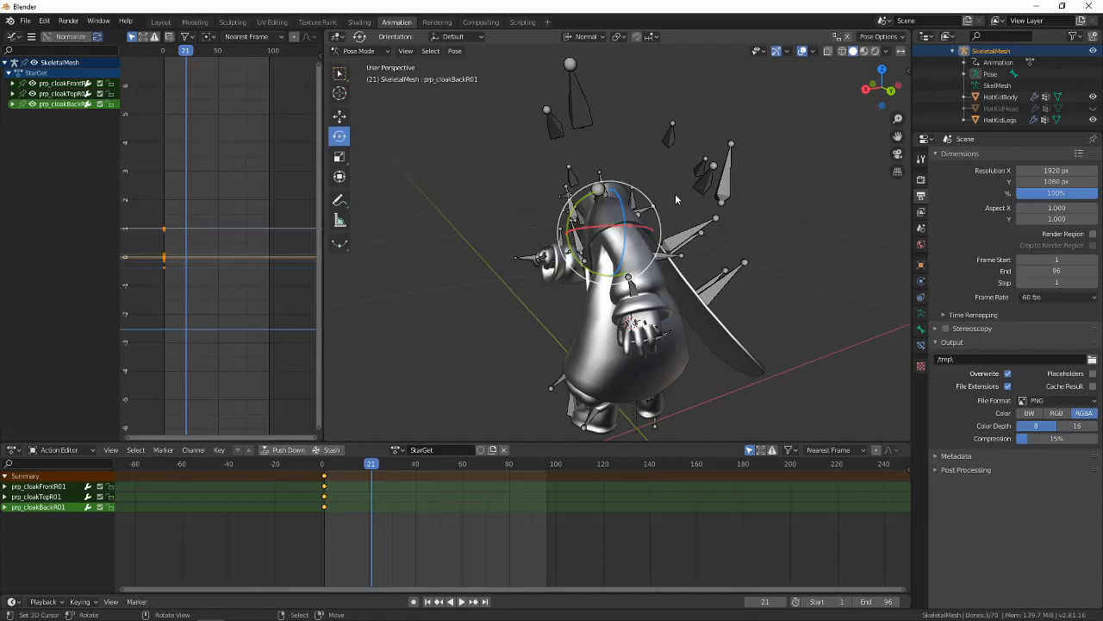
middle_click_drag(603, 274, 608, 249)
scroll(649, 271, "up", 4)
left_click(632, 205)
left_click_drag(637, 234, 648, 216)
middle_click_drag(648, 216, 614, 161)
left_click_drag(605, 155, 603, 158)
middle_click_drag(603, 158, 665, 257)
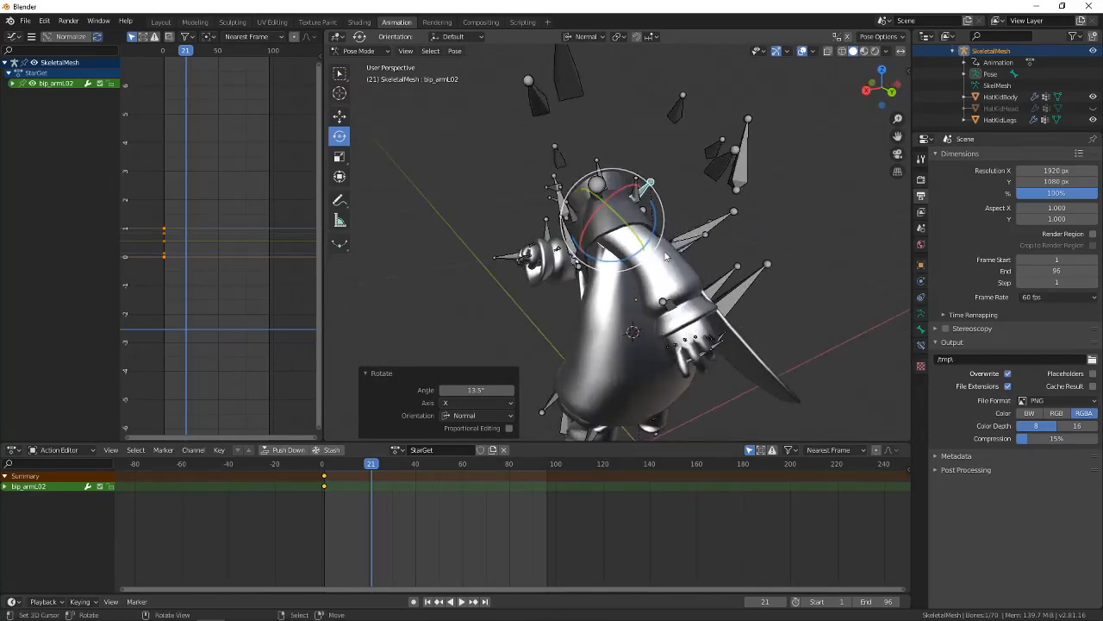
Rotate the left arm bone bip_armL03 to bend the left arm at the elbow.
scroll(668, 262, "up", 3)
left_click(761, 259)
middle_click_drag(761, 258, 769, 291)
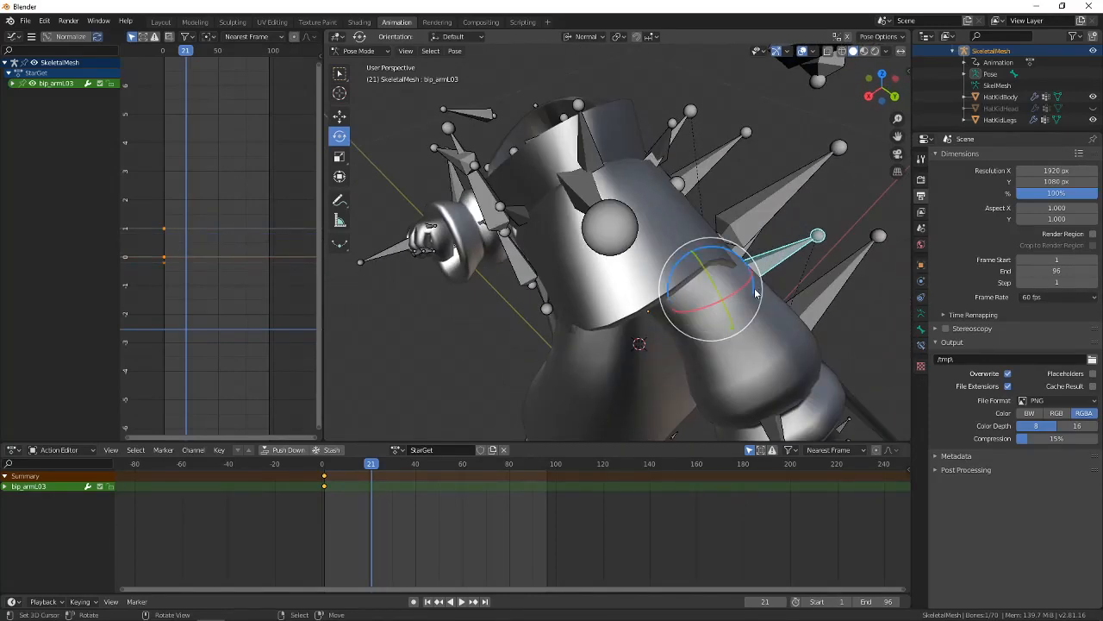
left_click_drag(755, 293, 764, 307)
Curl the left index finger by rotating bip_handL_index02 70.5° around Y.
middle_click_drag(763, 306, 750, 332)
scroll(590, 297, "up", 4)
scroll(677, 256, "up", 4)
scroll(593, 248, "up", 2)
right_click(586, 237)
scroll(736, 278, "up", 2)
middle_click_drag(750, 332, 681, 286, "shift")
right_click(590, 294)
left_click_drag(717, 286, 683, 335)
key("y")
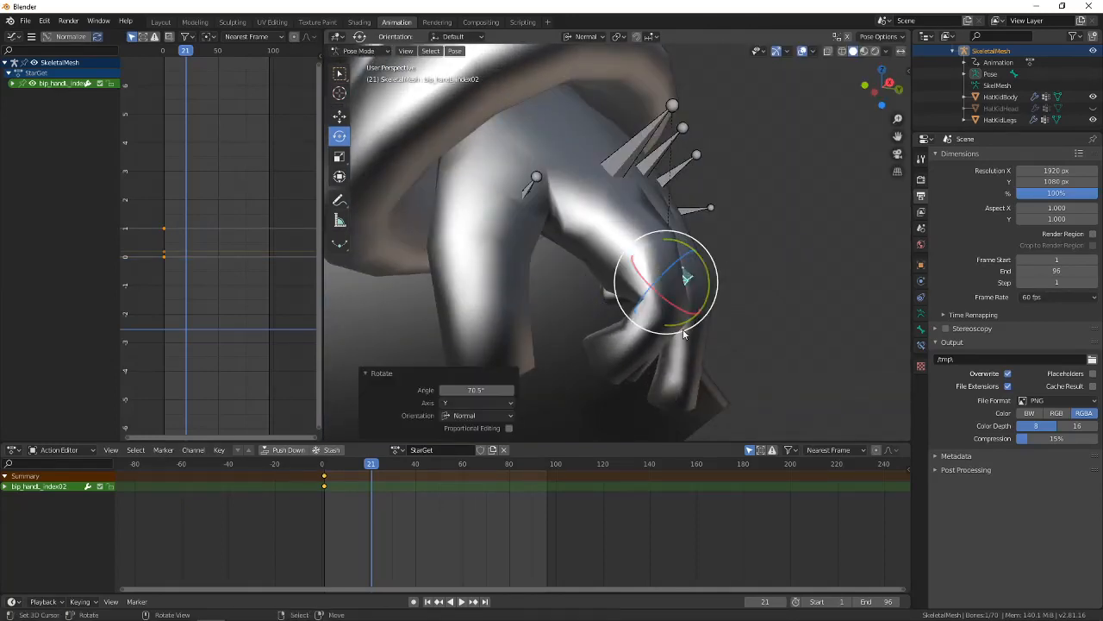
Curl the next finger's outer joint and rotate bip_handL_ring02 52° around Y.
middle_click_drag(684, 335, 691, 284)
right_click(719, 271)
left_click_drag(724, 285, 724, 322)
middle_click_drag(724, 323, 571, 272)
right_click(654, 268)
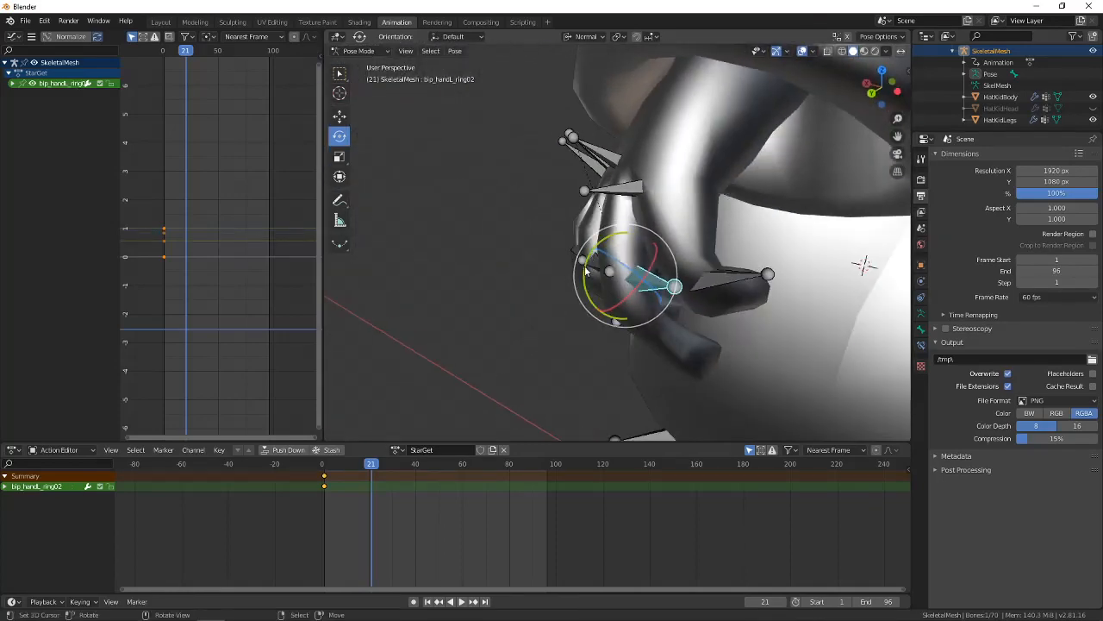
left_click_drag(586, 267, 576, 293)
middle_click_drag(576, 293, 567, 243)
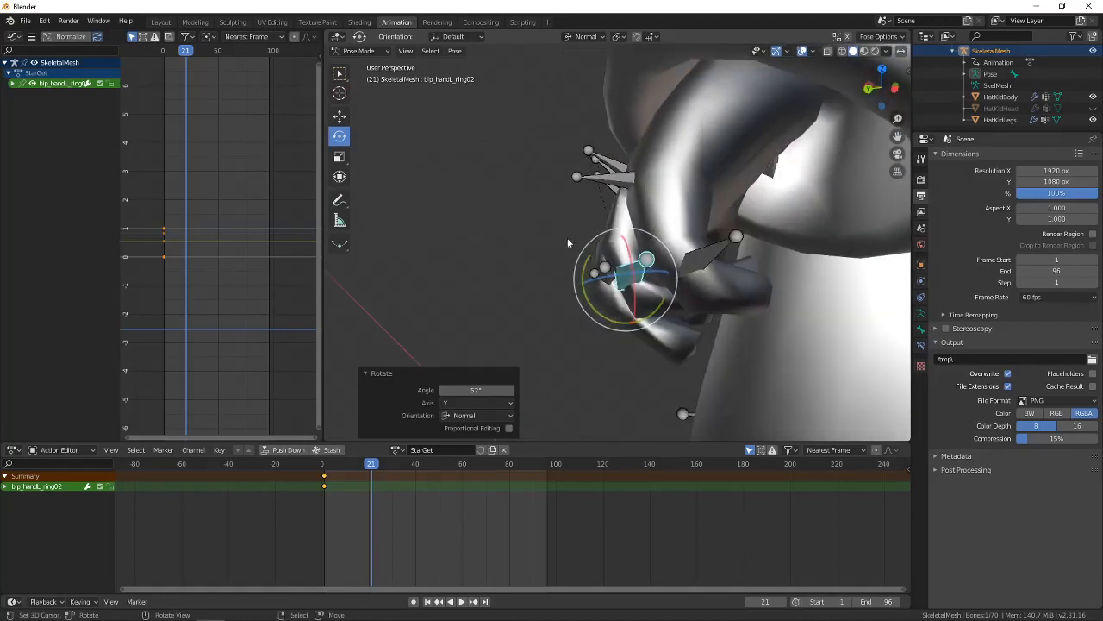
Curl the left pinky's outer joint by rotating bip_handL_pinky02.
middle_click_drag(767, 267, 657, 249)
left_click(657, 249)
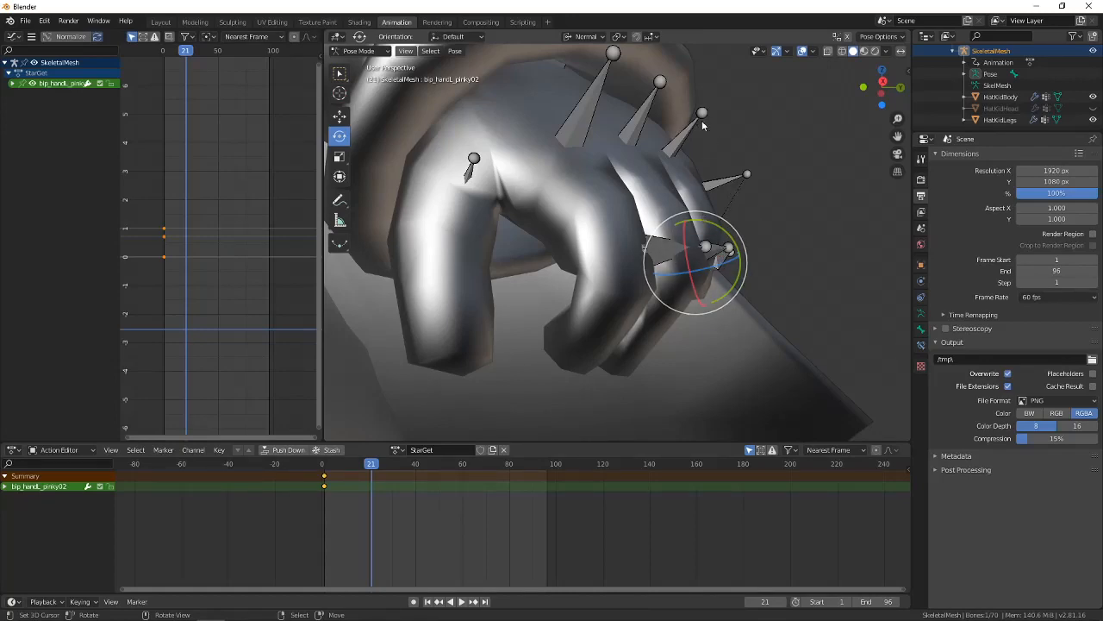
middle_click_drag(662, 138, 726, 263)
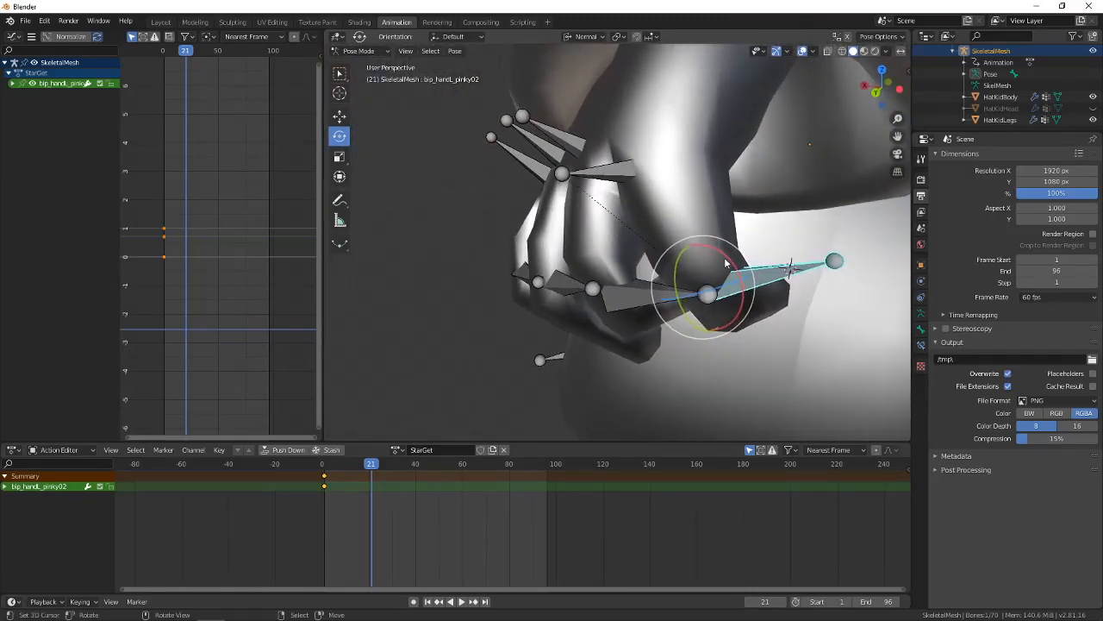
scroll(647, 219, "down", 10)
scroll(622, 216, "up", 5)
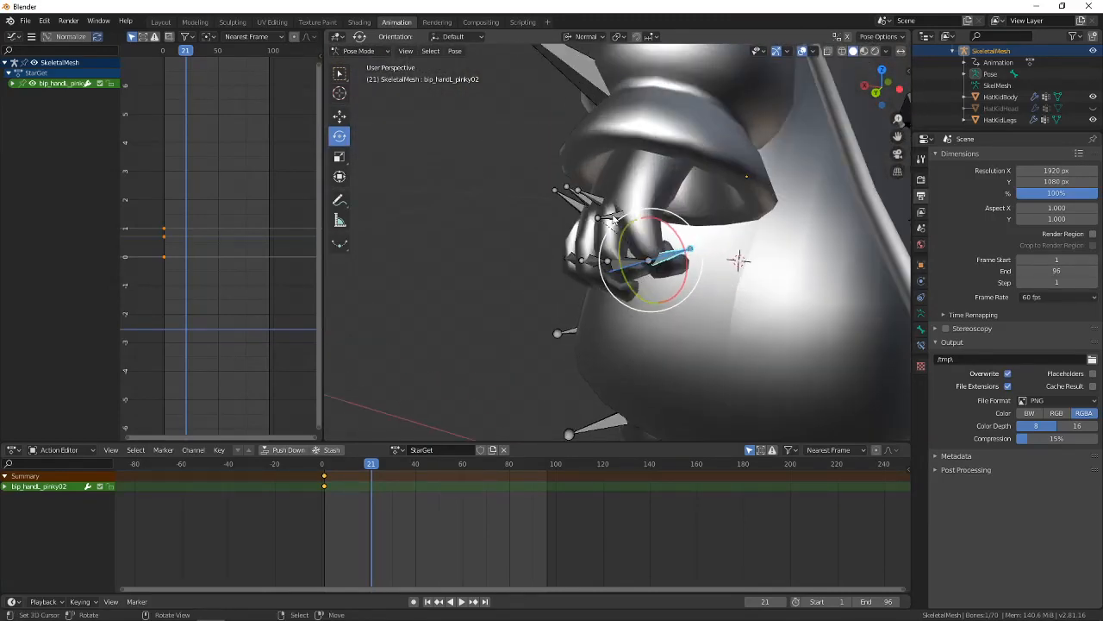
left_click_drag(613, 220, 495, 187)
right_click(495, 187)
middle_click_drag(494, 185, 608, 267)
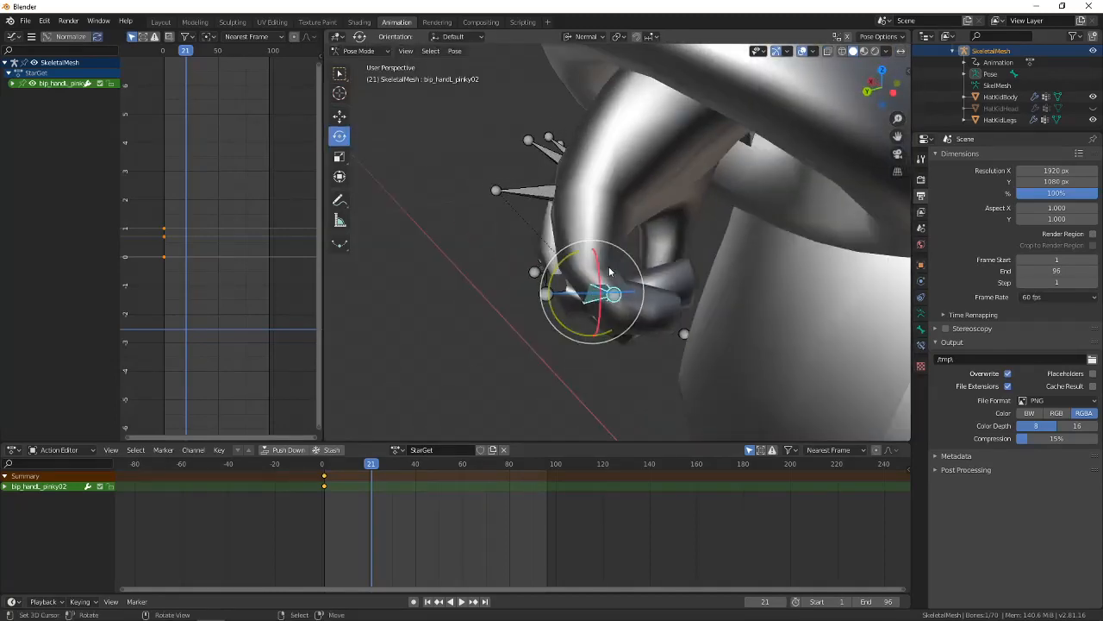
left_click_drag(575, 257, 583, 260)
Fold the base joints of the left pinky and ring fingers inward, rotating bip_handL_ring01 -64.5° around Z.
middle_click_drag(560, 231, 573, 213)
right_click(583, 203)
left_click_drag(570, 209, 558, 273)
middle_click_drag(560, 271, 600, 226)
right_click(590, 167)
middle_click_drag(591, 172, 577, 215)
left_click_drag(588, 212, 608, 311)
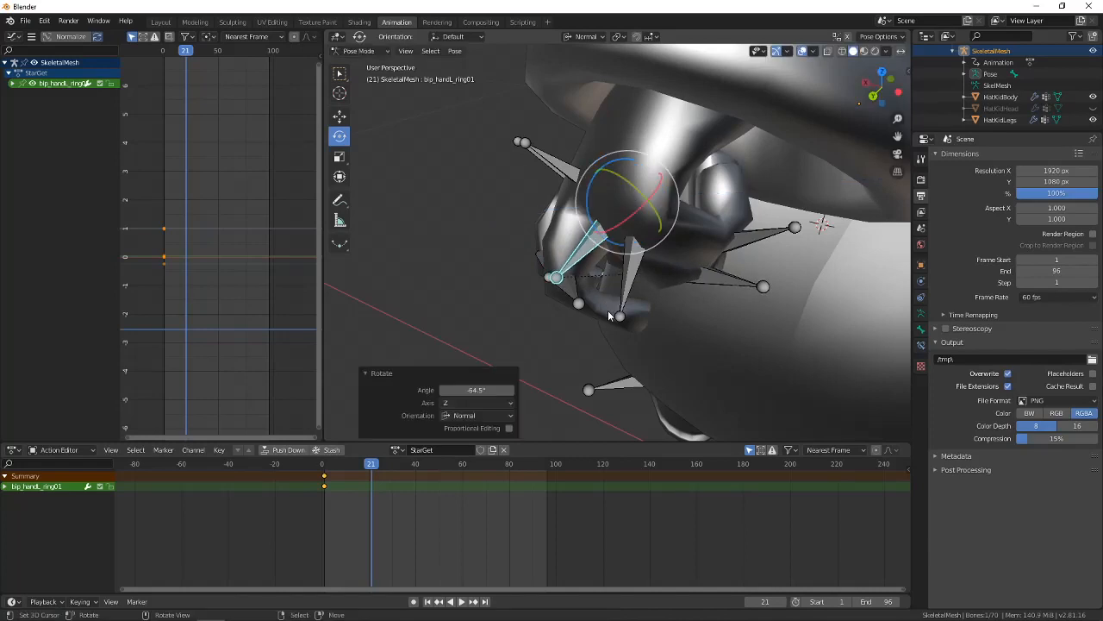
Refine the curl of bip_handL_ring02 and fold the left middle finger inward beside it.
middle_click_drag(607, 310, 625, 271)
right_click(666, 295)
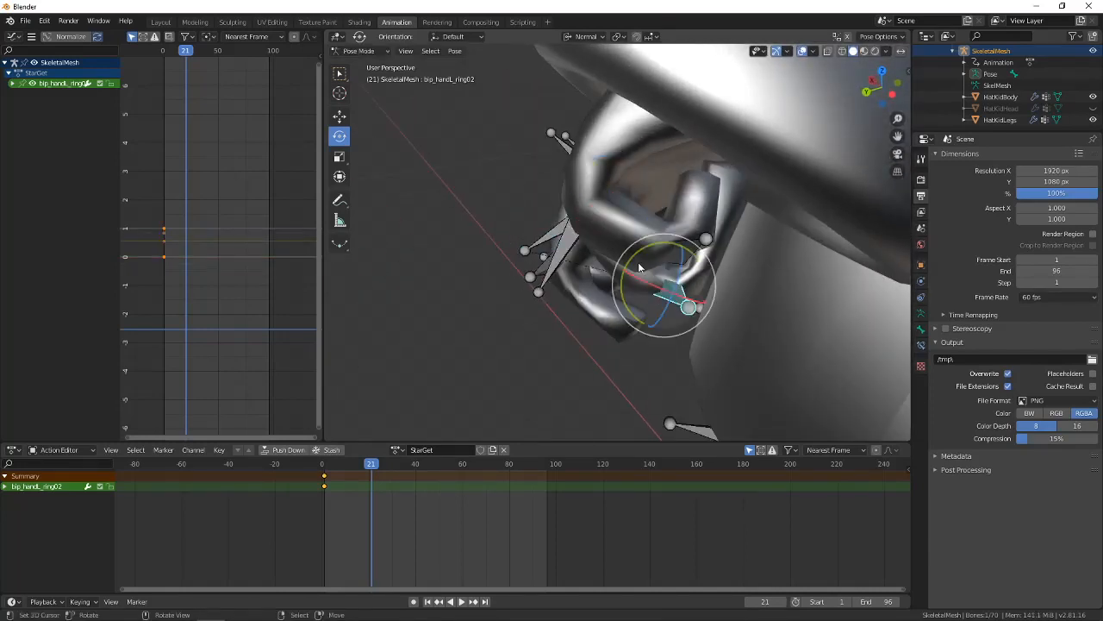
mouse_move(634, 254)
left_mouse_down()
mouse_move(630, 266)
mouse_move(648, 248)
left_mouse_up()
right_click(674, 244)
middle_click_drag(648, 248, 564, 268)
right_click(584, 292)
left_click_drag(546, 240, 561, 207)
Rotate the left index finger's base bone to fold the finger toward the palm.
right_click(559, 177)
middle_click_drag(561, 207, 528, 246)
right_click(526, 246)
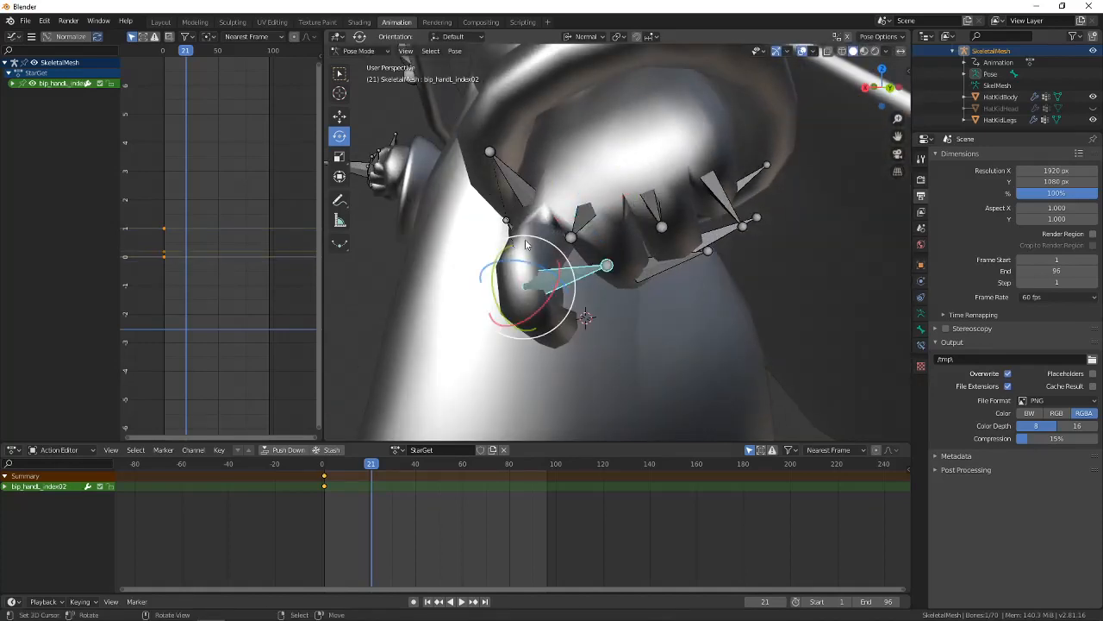
right_click(529, 190)
left_click_drag(518, 201, 516, 247)
Tighten the left fist by adjusting bip_handL_index02 and a neighbouring finger joint.
middle_click_drag(515, 246, 568, 218)
right_click(583, 173)
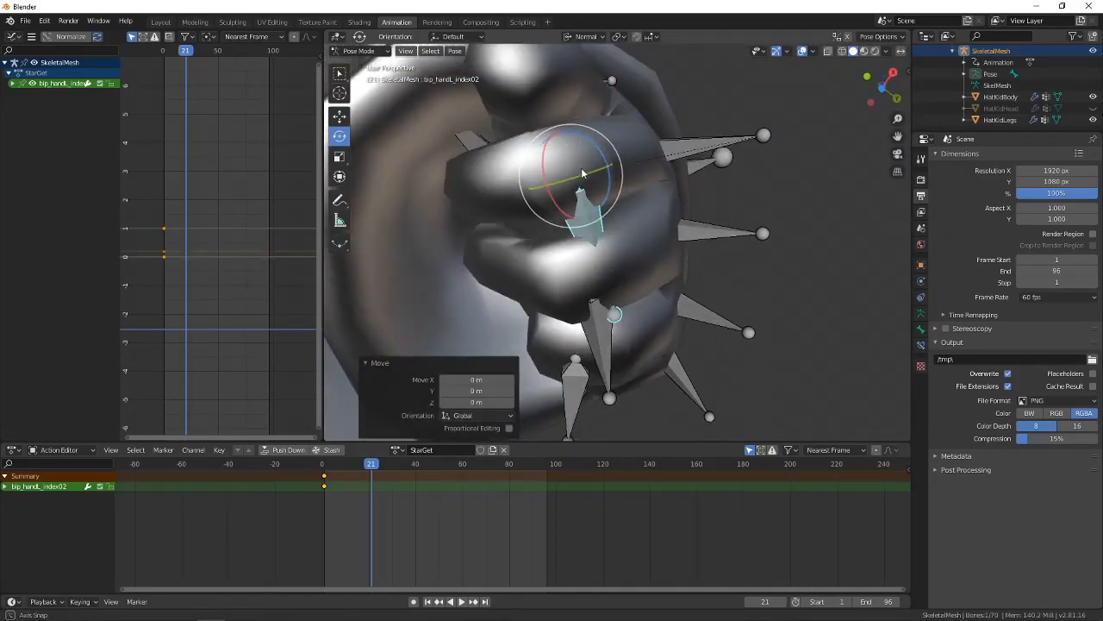
middle_click_drag(582, 173, 668, 259)
mouse_move(668, 258)
left_mouse_down()
mouse_move(674, 269)
mouse_move(655, 258)
left_mouse_up()
middle_click_drag(655, 258, 565, 286)
right_click(571, 248)
left_click_drag(564, 286, 576, 293)
Rotate the left thumb's base bone to bring the thumb across the curled fingers.
middle_click_drag(576, 293, 570, 239)
right_click(508, 177)
left_click_drag(578, 242, 560, 264)
middle_click_drag(562, 262, 550, 141)
left_click_drag(550, 140, 536, 166)
Bend bip_handL_thumb02 over the left fist, including a -14° rotation around Z.
middle_click_drag(545, 175, 651, 153)
right_click(655, 148)
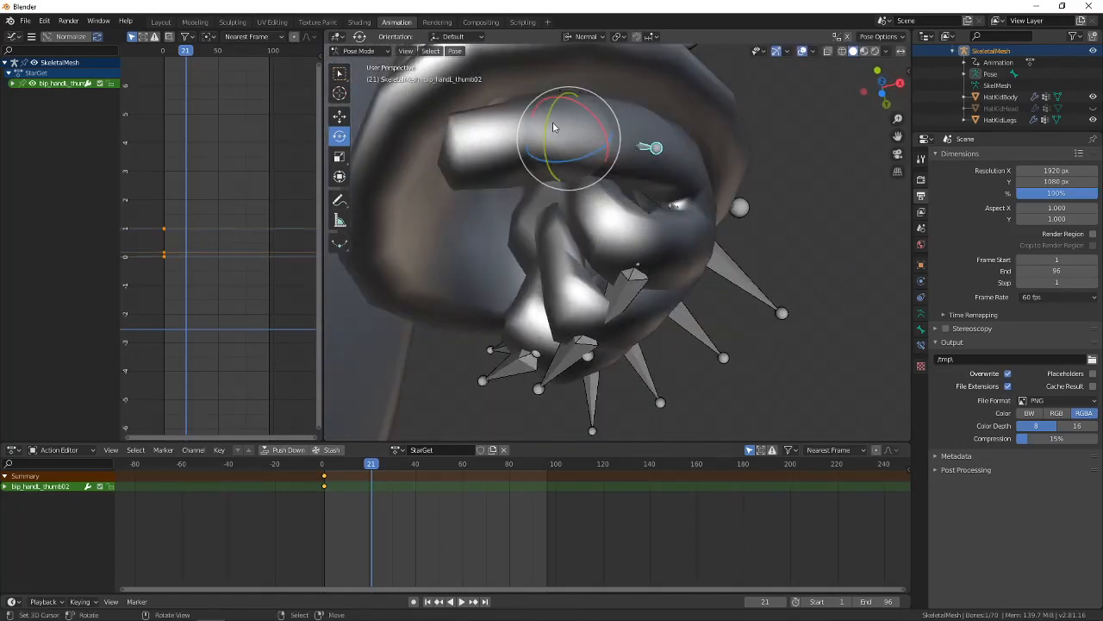
left_click_drag(553, 127, 564, 160)
middle_click_drag(565, 159, 587, 70)
left_click_drag(578, 86, 536, 112)
middle_click_drag(603, 164, 560, 214)
left_click_drag(651, 185, 642, 184)
Fine-tune bip_handL_thumb02 with rotations of -16.6° around its Z axis and -14.1° around the view axis.
middle_click_drag(645, 187, 710, 254)
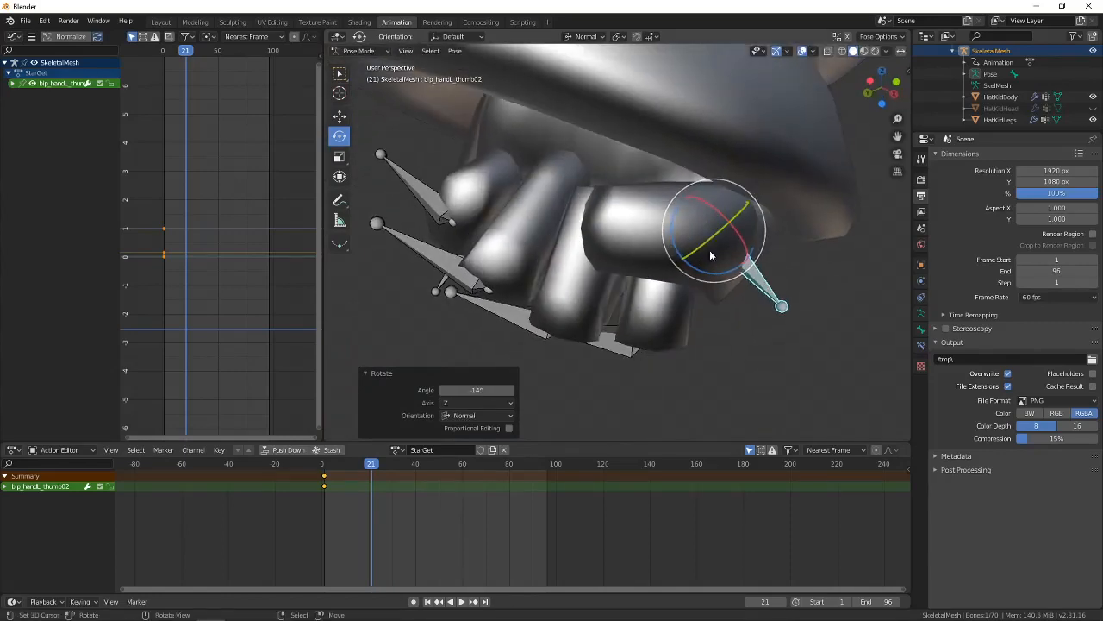
left_click_drag(710, 250, 717, 269)
middle_click_drag(717, 269, 751, 155)
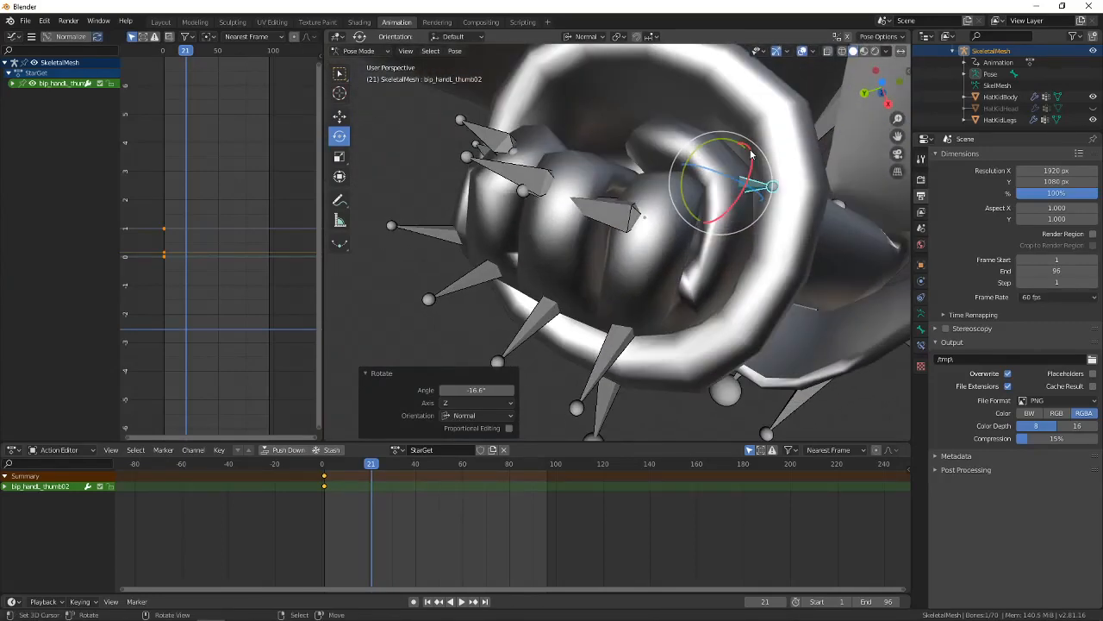
left_click_drag(739, 147, 738, 245)
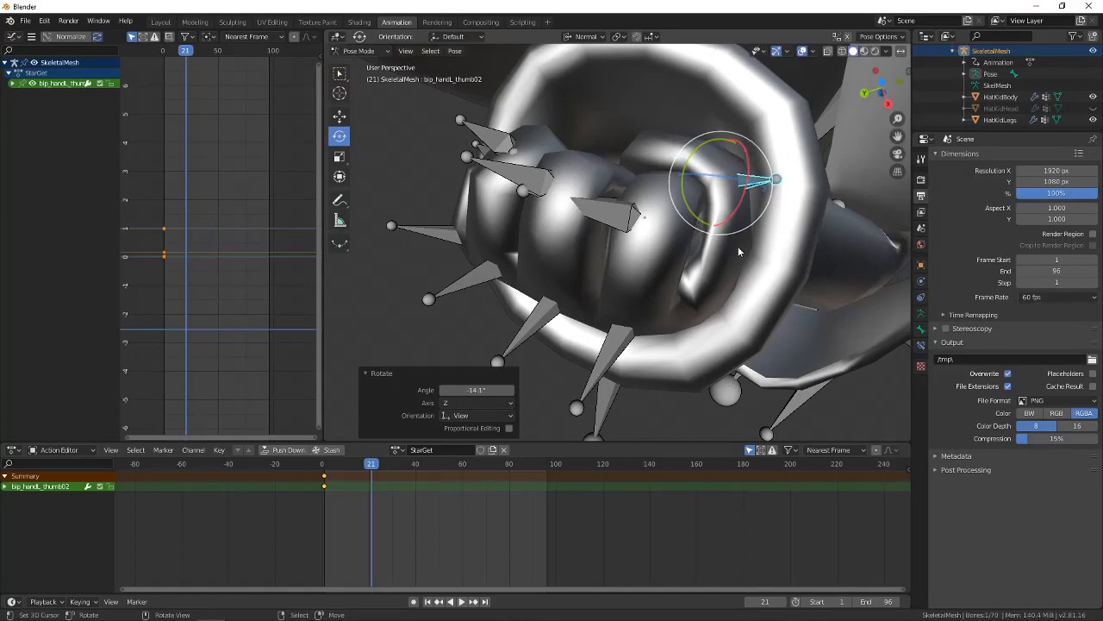
middle_click_drag(738, 246, 551, 312)
middle_click_drag(679, 186, 668, 308, "shift")
scroll(662, 216, "up", 3)
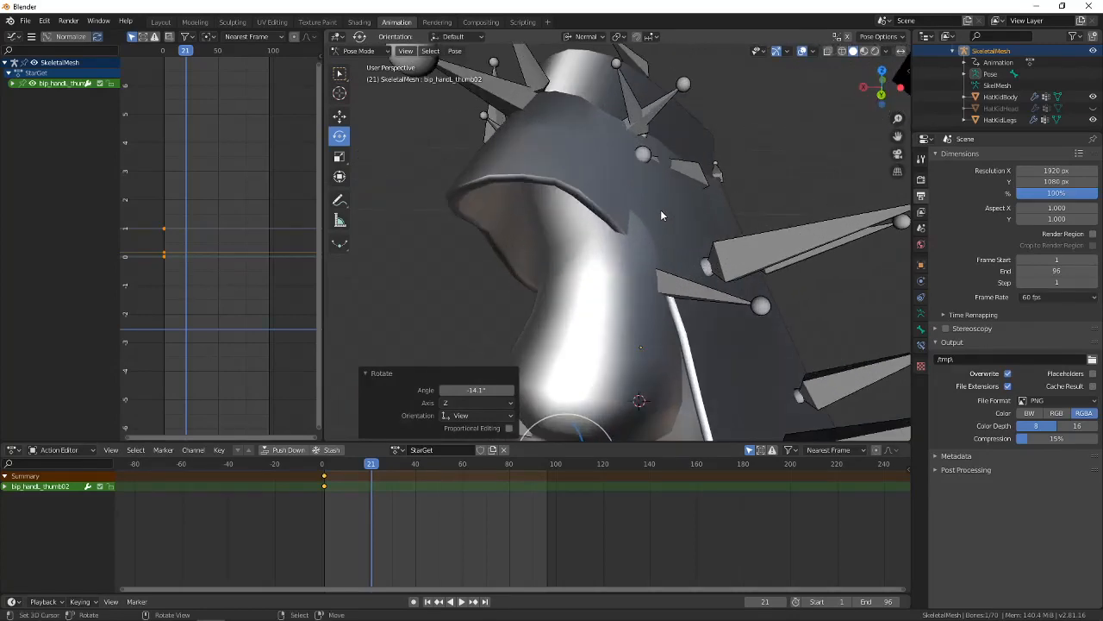
Rotate prp_cloakBackL01 by 7.65° around its Y axis to fit the cloak's back over the left shoulder.
middle_click_drag(660, 211, 690, 166)
right_click(685, 164)
middle_click_drag(700, 205, 719, 185)
left_click_drag(717, 200, 721, 194)
middle_click_drag(720, 194, 644, 256)
scroll(636, 309, "up", 3)
scroll(614, 240, "down", 4)
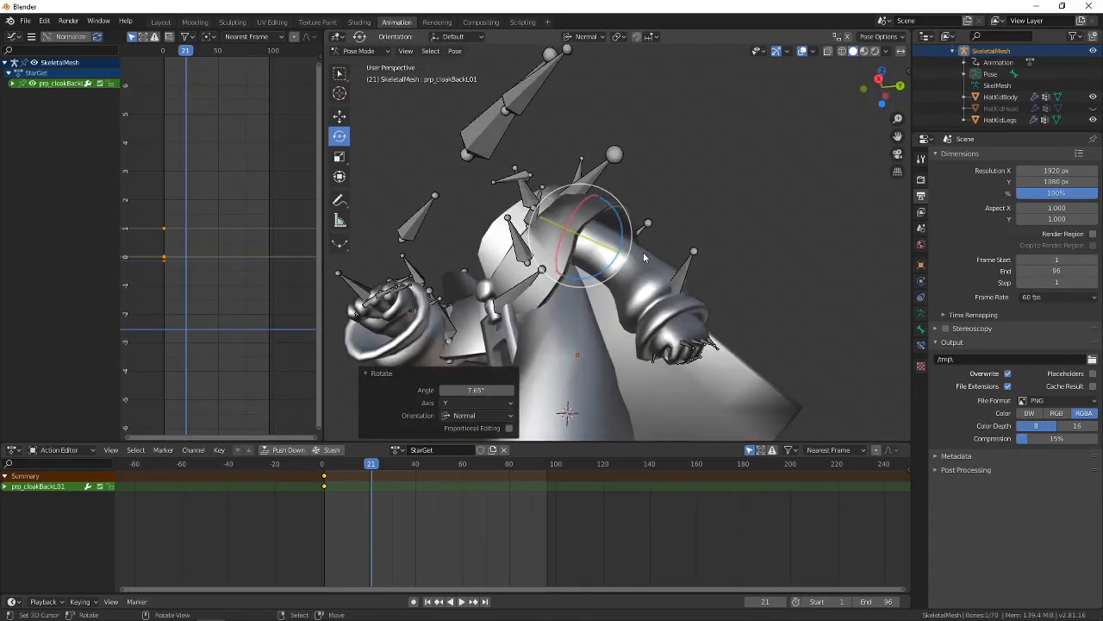
Rotate prp_cloakTopL01, including a turn around its Z axis, to fit the cloak's top edge over the left shoulder.
middle_click_drag(644, 257, 608, 286)
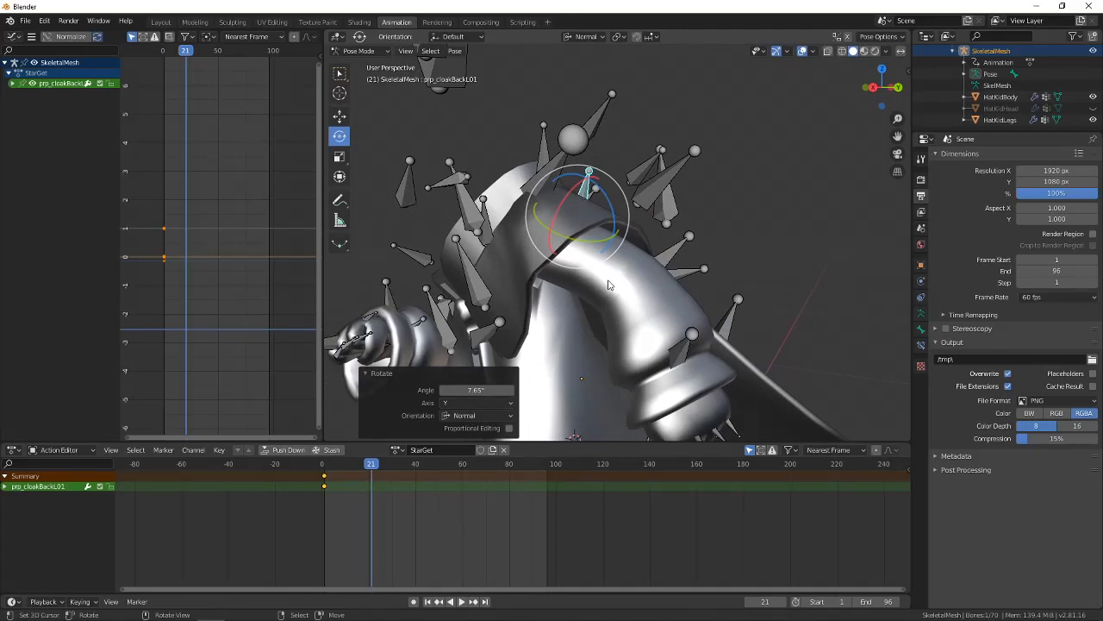
middle_click_drag(609, 286, 593, 215)
left_click(595, 185)
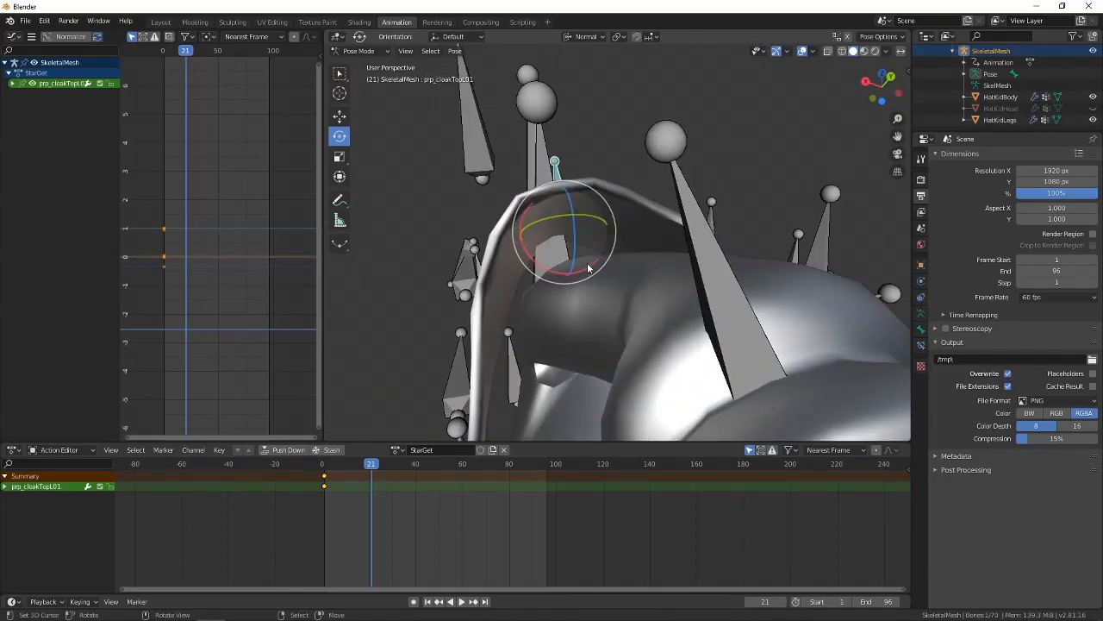
middle_click_drag(586, 310, 638, 204)
left_click_drag(615, 201, 601, 220)
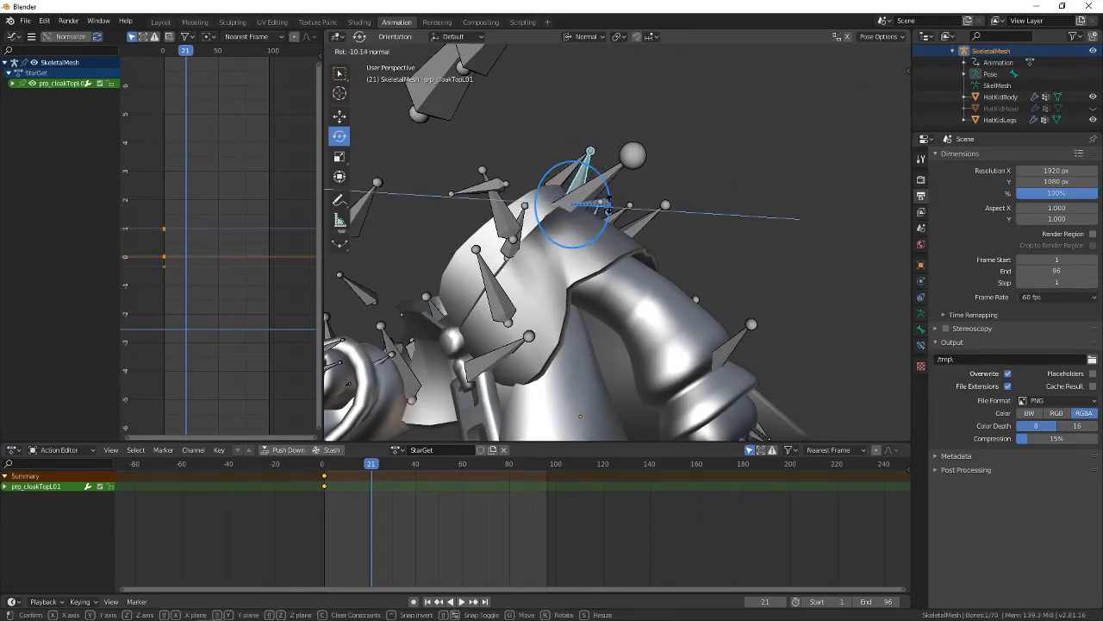
middle_click_drag(602, 220, 564, 188)
left_click_drag(561, 193, 552, 200)
Rotate prp_cloakFrontL01 by -6.65° around its Y axis and -12° around its X axis.
middle_click_drag(552, 200, 606, 283)
left_click(510, 246)
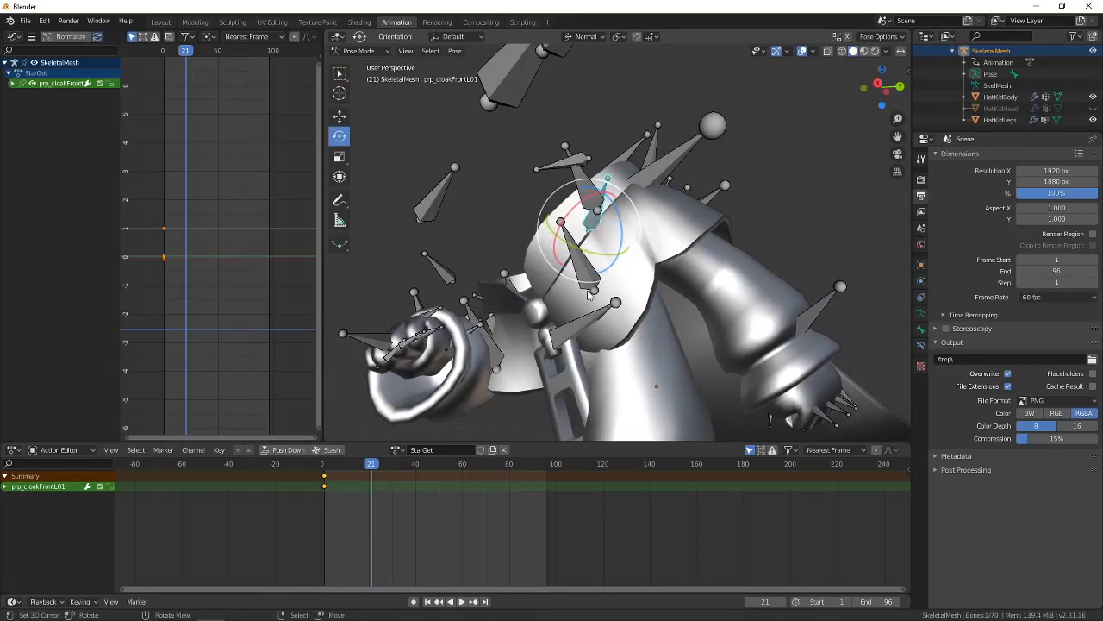
scroll(609, 310, "up", 5)
scroll(608, 310, "down", 5)
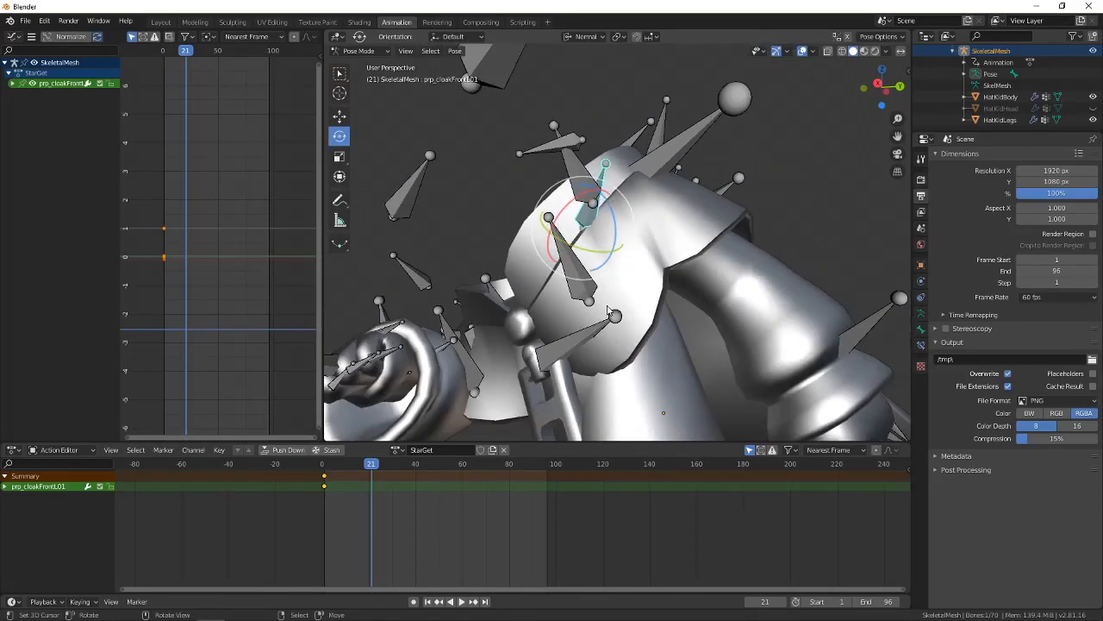
middle_click_drag(608, 306, 579, 329)
left_click_drag(596, 256, 594, 250)
middle_click_drag(595, 250, 588, 213)
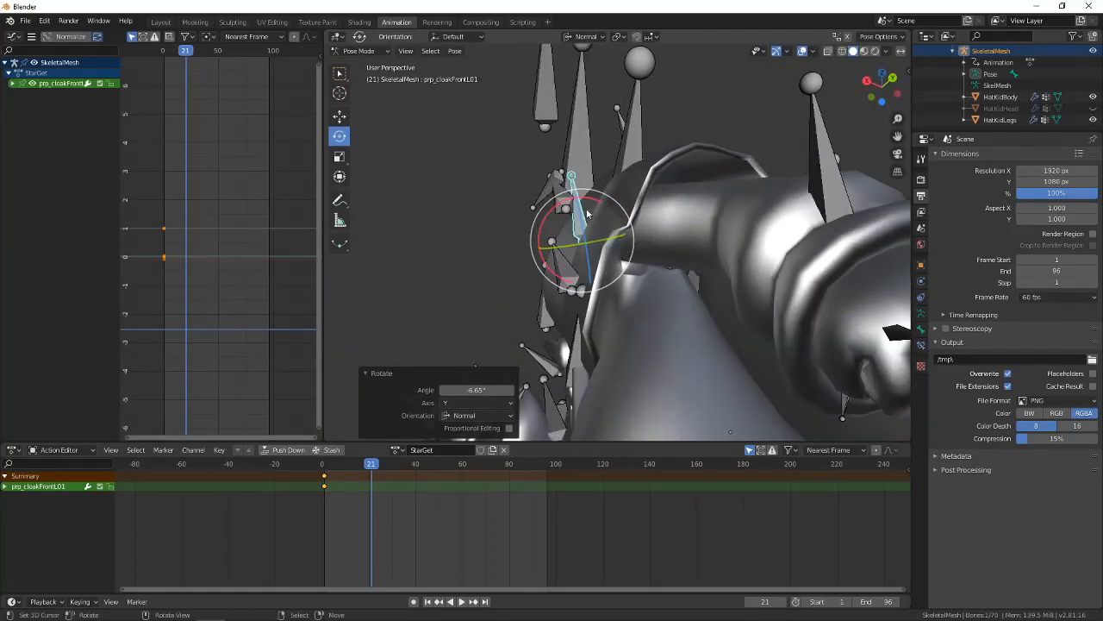
left_click_drag(564, 203, 569, 207)
Fine-tune prp_cloakFrontL01 with Y-axis rotations of 10.3° and 1.07° plus small X and Z adjustments.
middle_click_drag(569, 207, 602, 254)
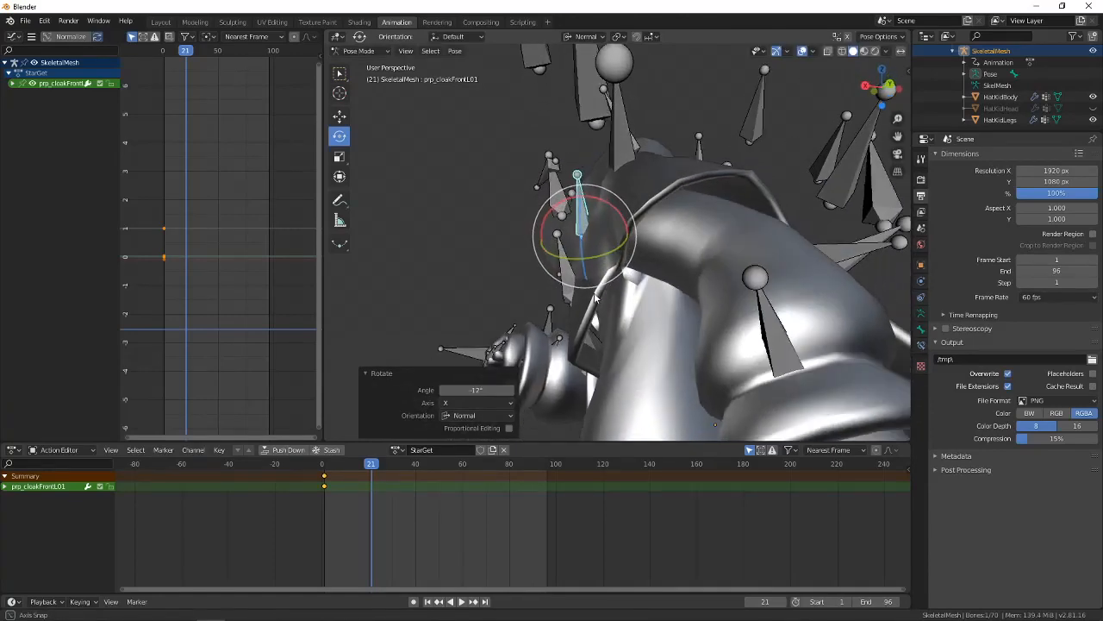
left_click_drag(606, 256, 609, 249)
middle_click_drag(610, 249, 622, 238)
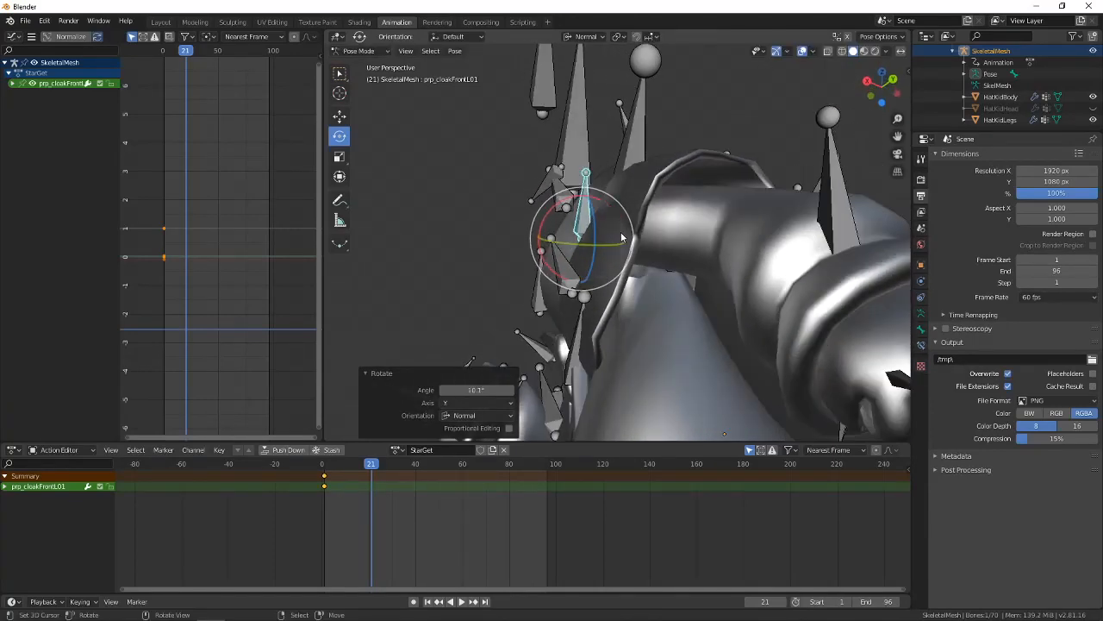
left_click_drag(562, 208, 557, 206)
middle_click_drag(559, 211, 593, 298)
left_click_drag(611, 255, 612, 251)
middle_click_drag(612, 252, 638, 234)
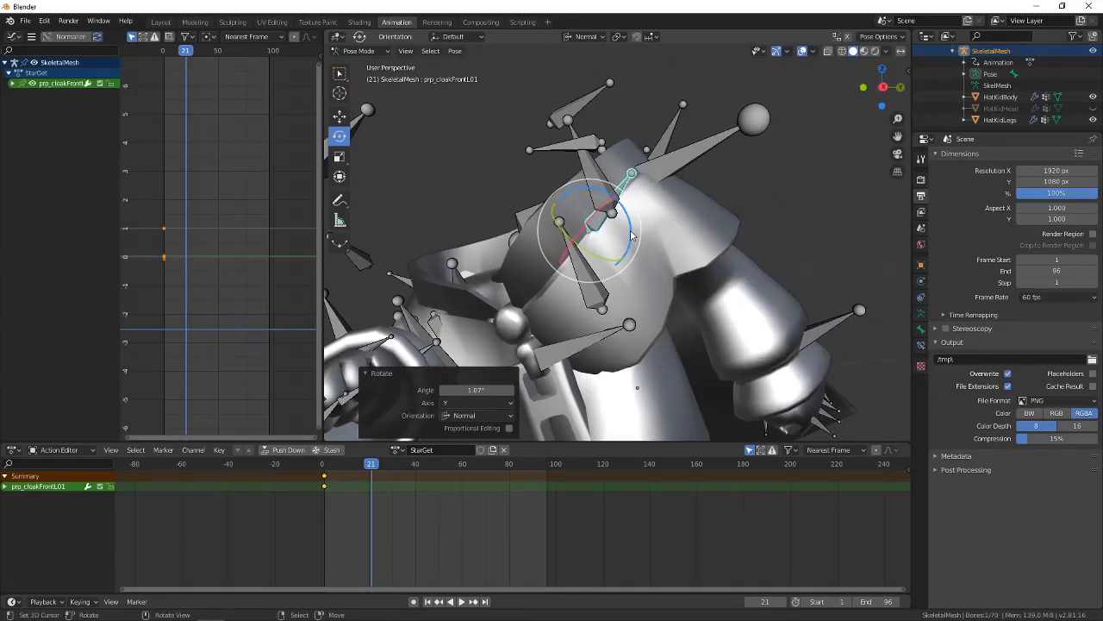
left_click_drag(632, 235, 649, 269)
Rotate prp_cloakTopL01 by -8.5° around its X axis.
middle_click_drag(649, 269, 636, 152)
right_click(635, 145)
left_click_drag(631, 115, 638, 113)
middle_click_drag(638, 114, 709, 182)
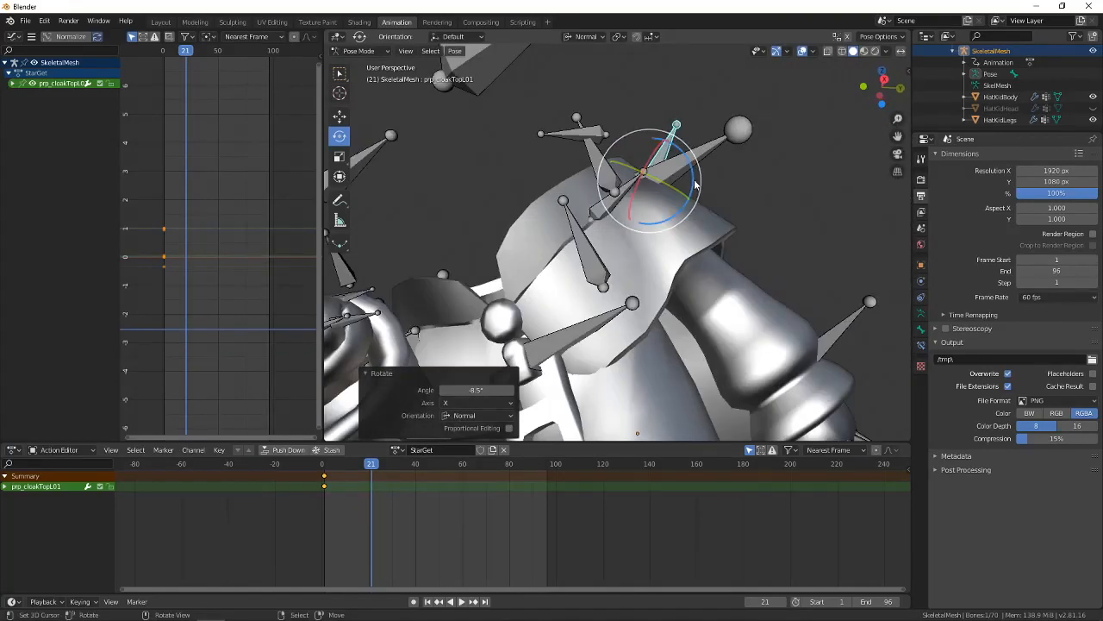
left_click_drag(696, 184, 693, 184)
right_click(693, 184)
Rotate prp_cloakBackL01 by 12.8° around its X axis.
scroll(664, 239, "down", 5)
middle_click_drag(665, 239, 708, 317)
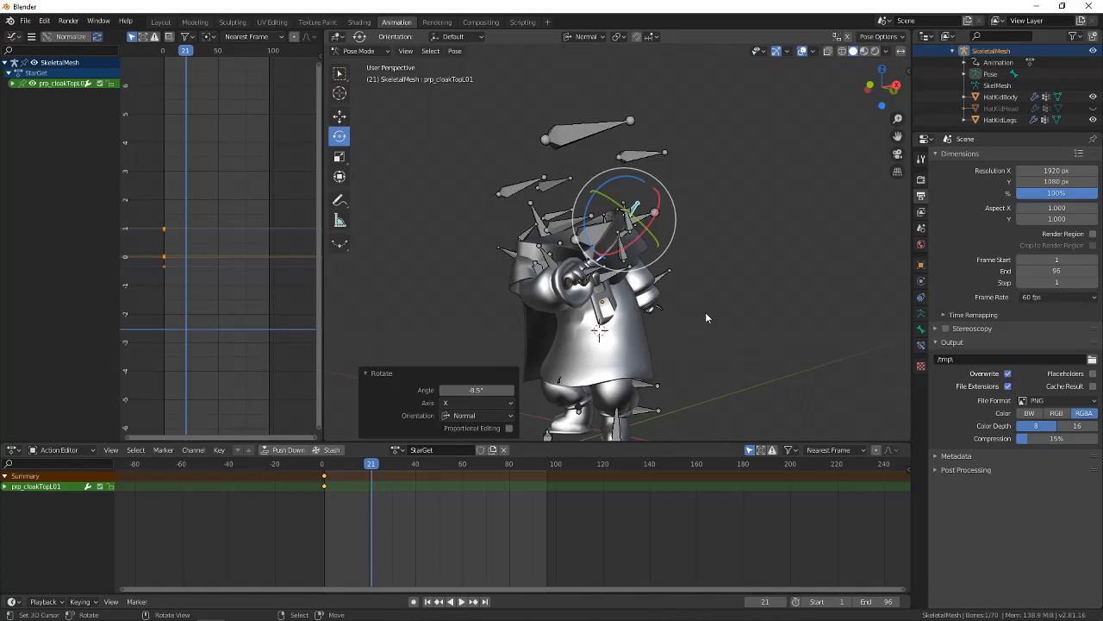
middle_click_drag(706, 317, 620, 264)
right_click(662, 124)
middle_click_drag(662, 124, 672, 100)
left_click_drag(671, 100, 668, 95)
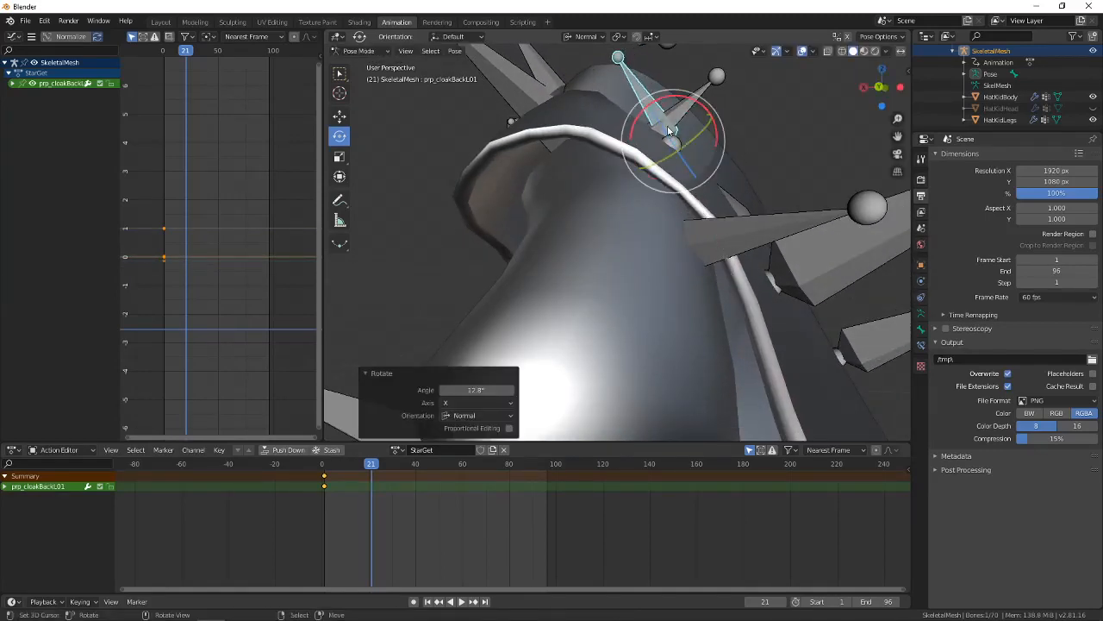
Adjust the bone rotation near the cloak's left front and select bip_hairL04.
middle_click_drag(668, 95, 649, 259)
scroll(636, 288, "up", 4)
middle_click_drag(689, 229, 650, 267)
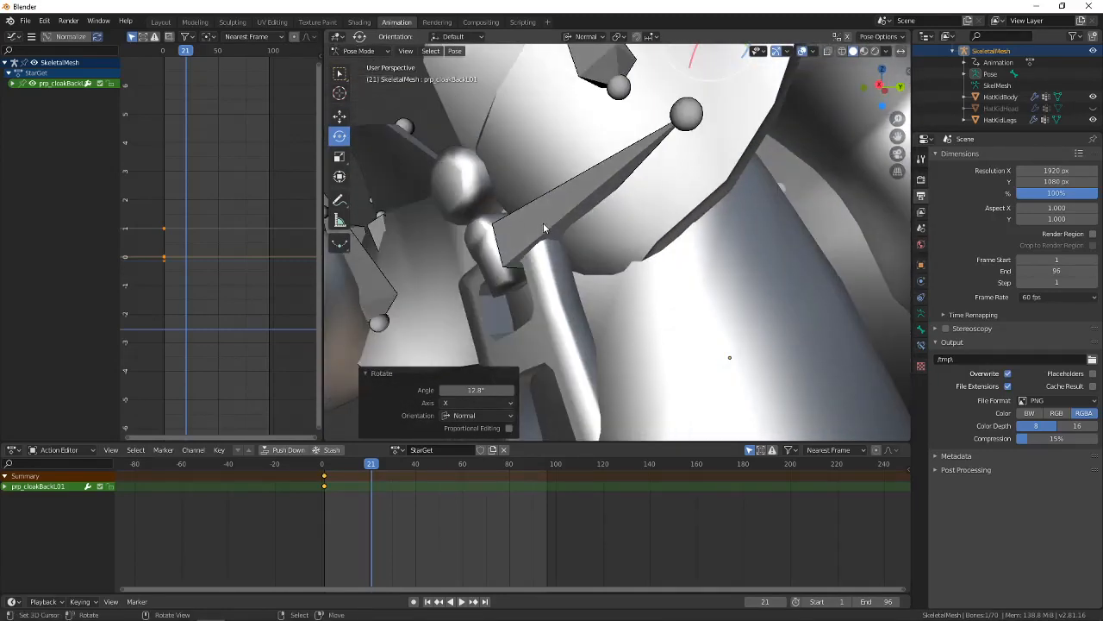
middle_click_drag(544, 228, 670, 268)
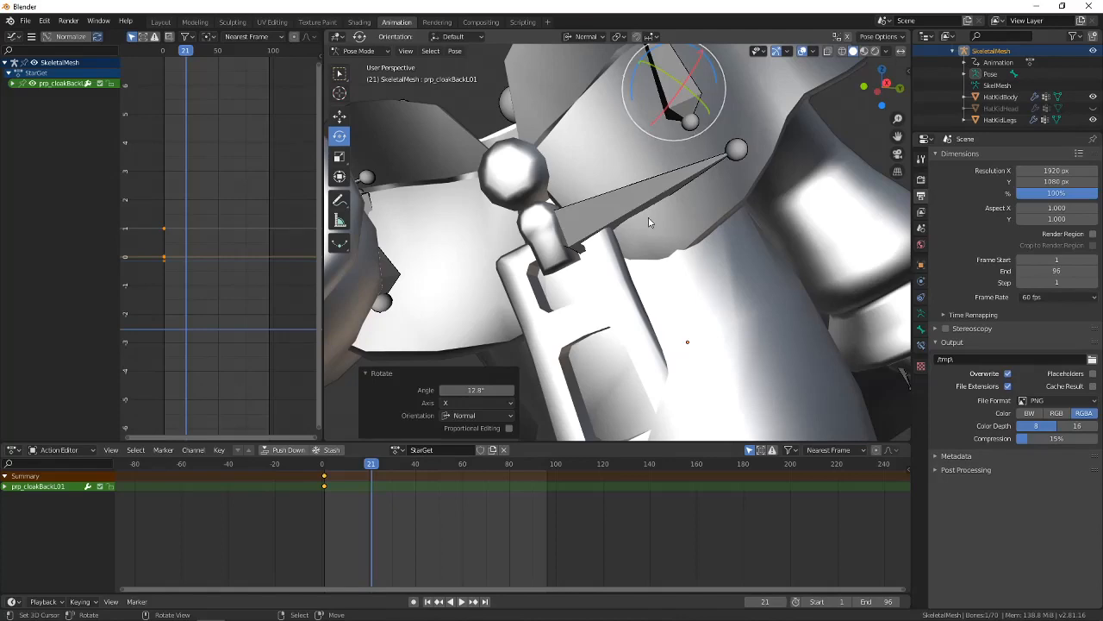
middle_click_drag(649, 223, 650, 217)
right_click(671, 125)
middle_click_drag(673, 131, 686, 113)
left_click_drag(692, 116, 666, 103)
left_click(694, 114)
scroll(668, 130, "down", 3)
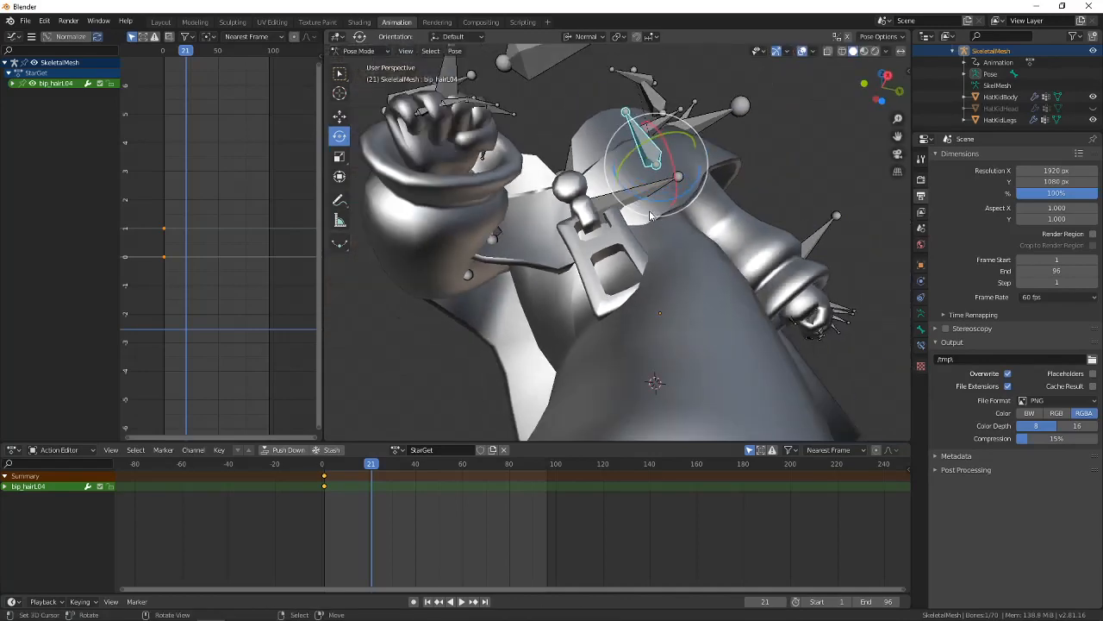
Make the hidden HatKidHead mesh visible again.
middle_click_drag(669, 197, 676, 224)
scroll(678, 225, "down", 4)
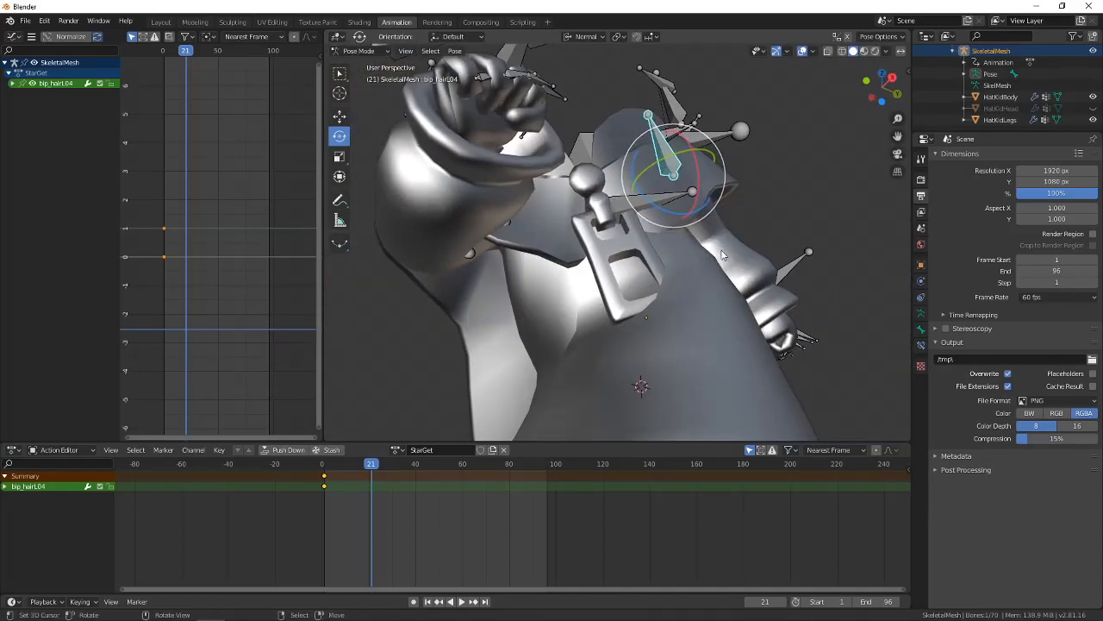
middle_click_drag(677, 316, 786, 302)
scroll(717, 302, "down", 5)
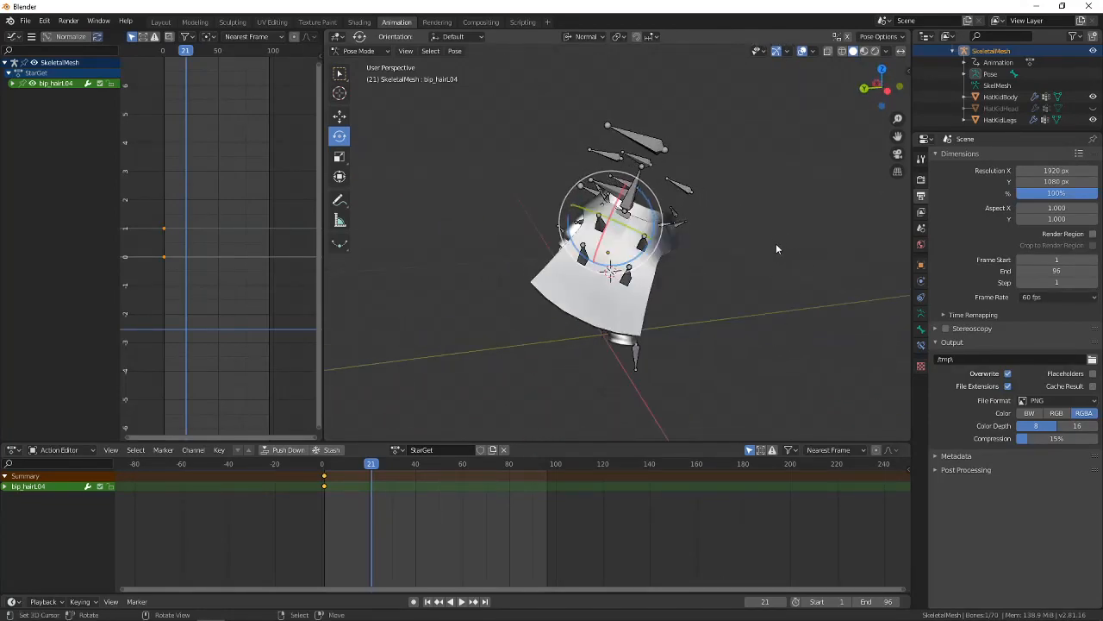
scroll(737, 227, "up", 3)
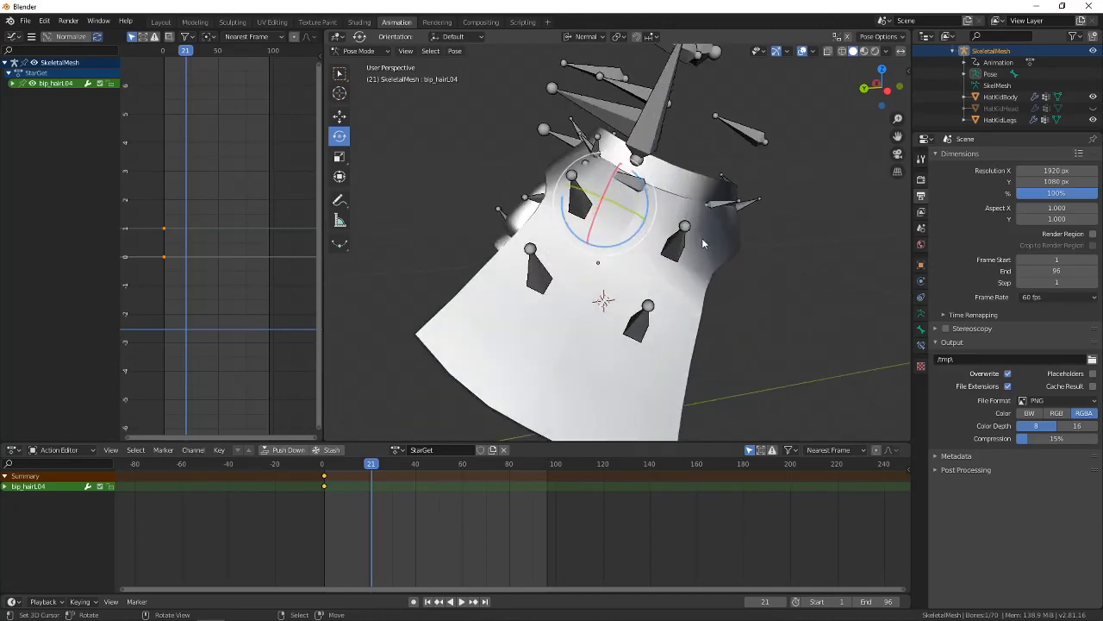
middle_click_drag(702, 238, 629, 247)
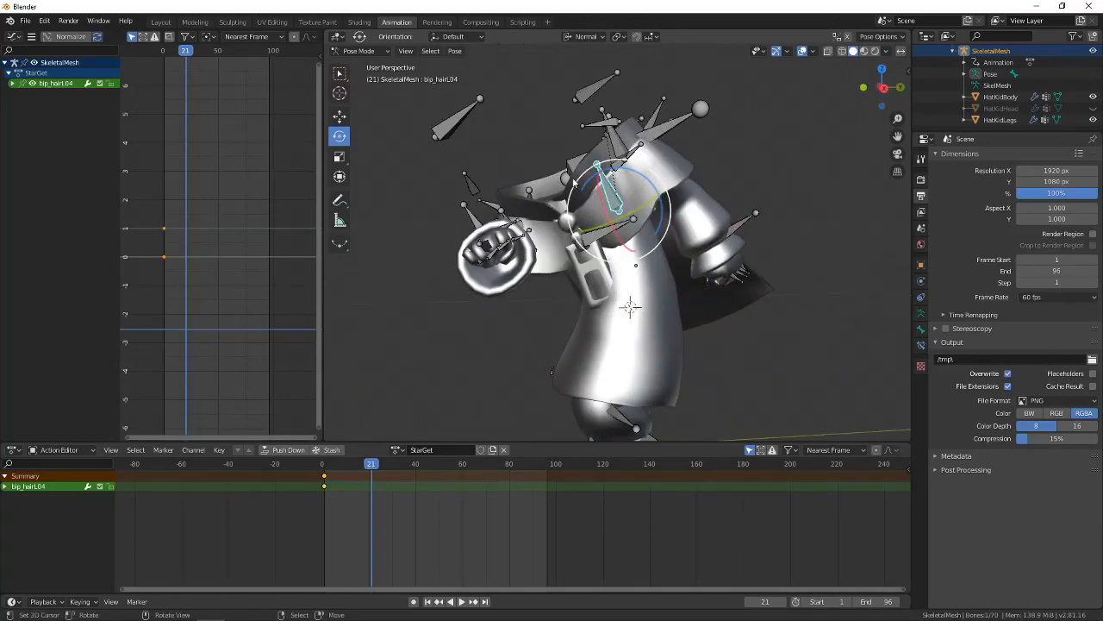
middle_click_drag(574, 181, 774, 241)
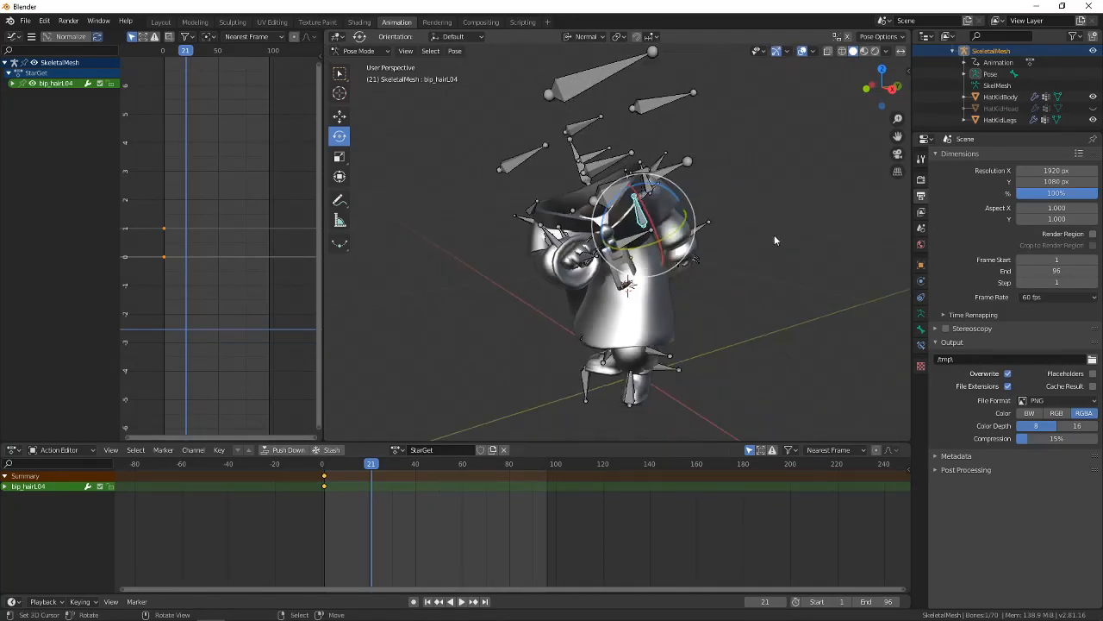
left_click(1093, 108)
Rotate prp_capeback01, including -17° around its Z axis, to swing the cape behind the body.
mouse_move(698, 216)
middle_mouse_down()
mouse_move(731, 213)
mouse_move(742, 190)
mouse_move(618, 212)
mouse_move(777, 233)
mouse_move(661, 239)
mouse_move(696, 227)
mouse_move(695, 193)
middle_mouse_up()
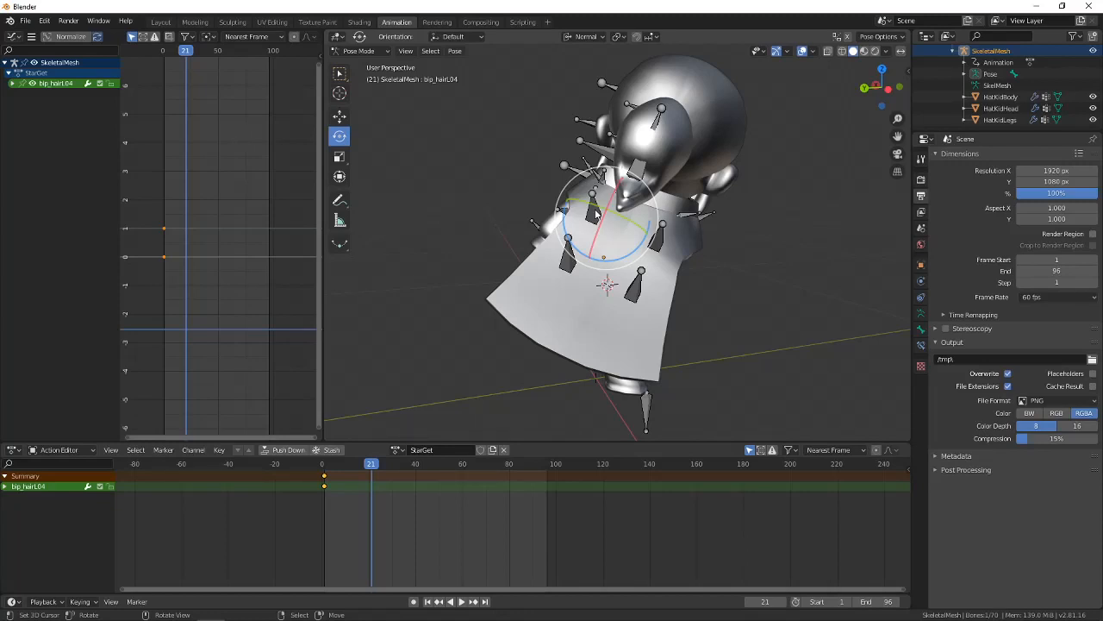
middle_click_drag(590, 211, 625, 181)
scroll(637, 211, "up", 4)
right_click(650, 183)
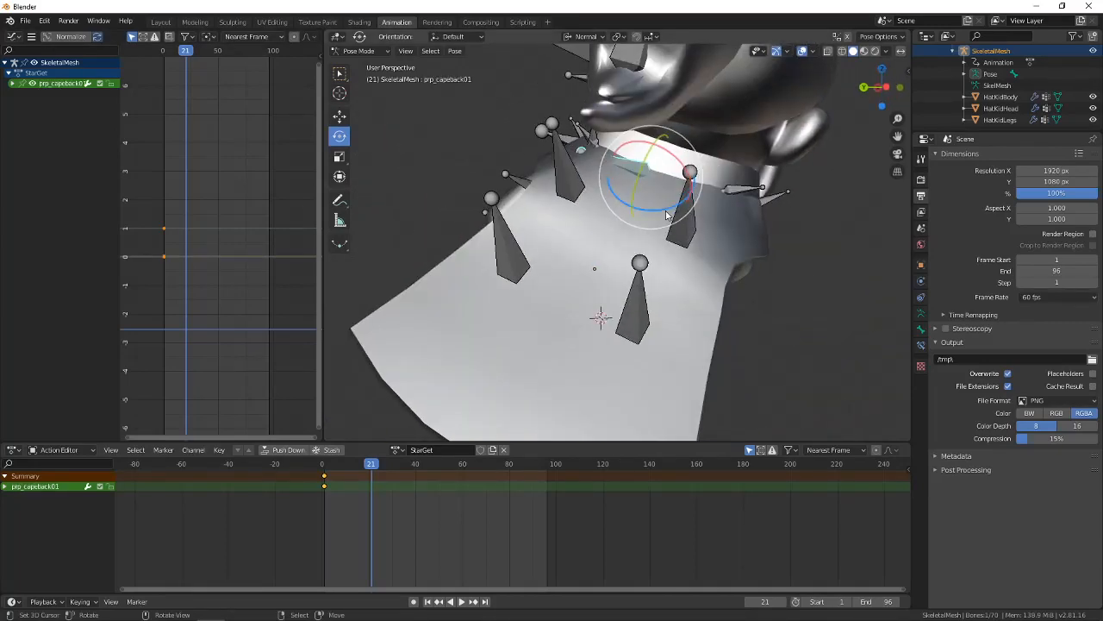
mouse_move(666, 214)
middle_mouse_down()
mouse_move(656, 207)
mouse_move(676, 229)
middle_mouse_up()
scroll(677, 229, "down", 4)
left_click_drag(662, 242, 637, 262)
middle_click_drag(636, 263, 681, 241)
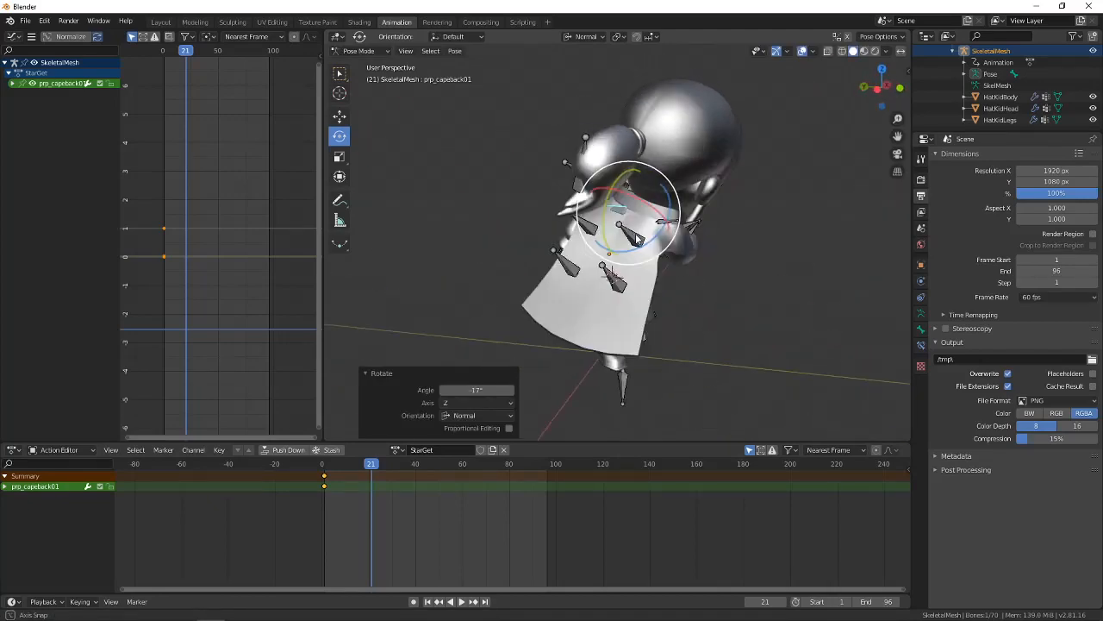
scroll(694, 244, "up", 3)
left_click_drag(648, 226, 638, 215)
Adjust the upper cape bones, including a -18.8° rotation of prp_capebackR01 around its X axis.
middle_click_drag(638, 215, 685, 243)
left_click(694, 250)
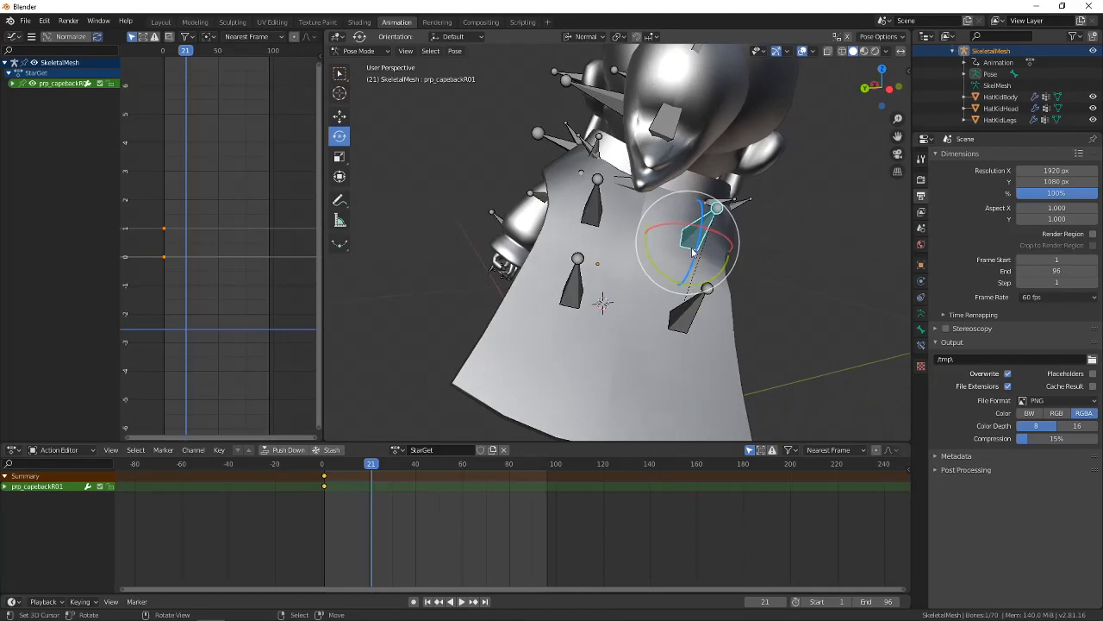
left_click(595, 225, "shift")
middle_click_drag(595, 225, 673, 236)
left_click_drag(684, 231, 681, 238)
middle_click_drag(681, 238, 667, 211)
left_click(614, 250)
left_click_drag(674, 178, 681, 195)
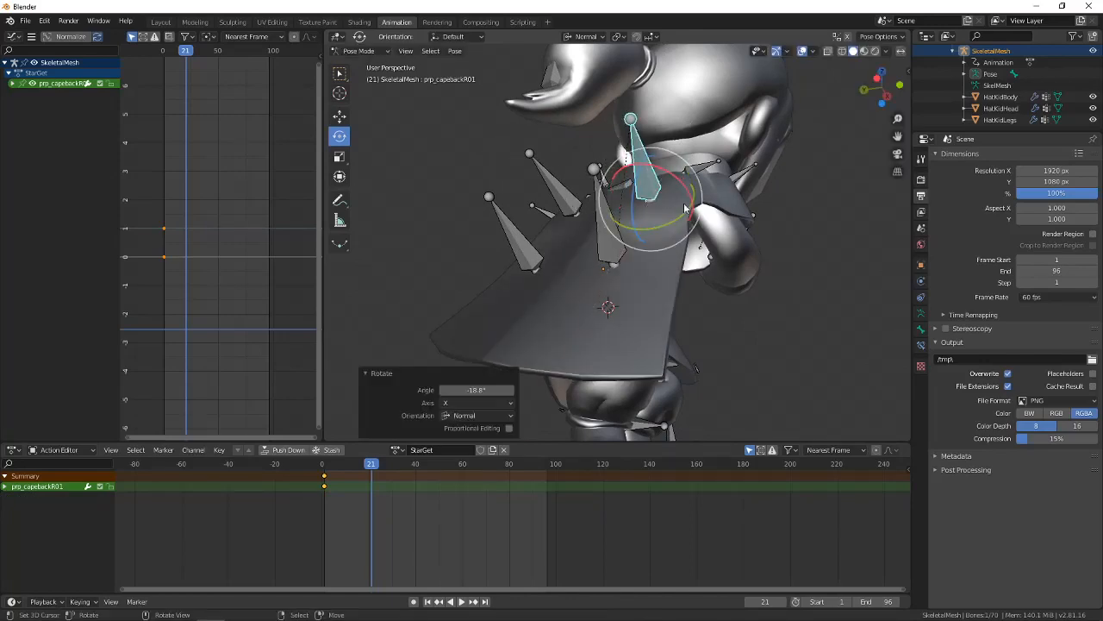
Rotate prp_capebackL02 by 18.2° around its Y axis and adjust it around its X axis.
middle_click_drag(679, 200, 573, 298)
left_click(645, 289)
left_click(664, 355)
left_click(569, 293)
left_click_drag(575, 332, 652, 335)
middle_click_drag(653, 335, 653, 183)
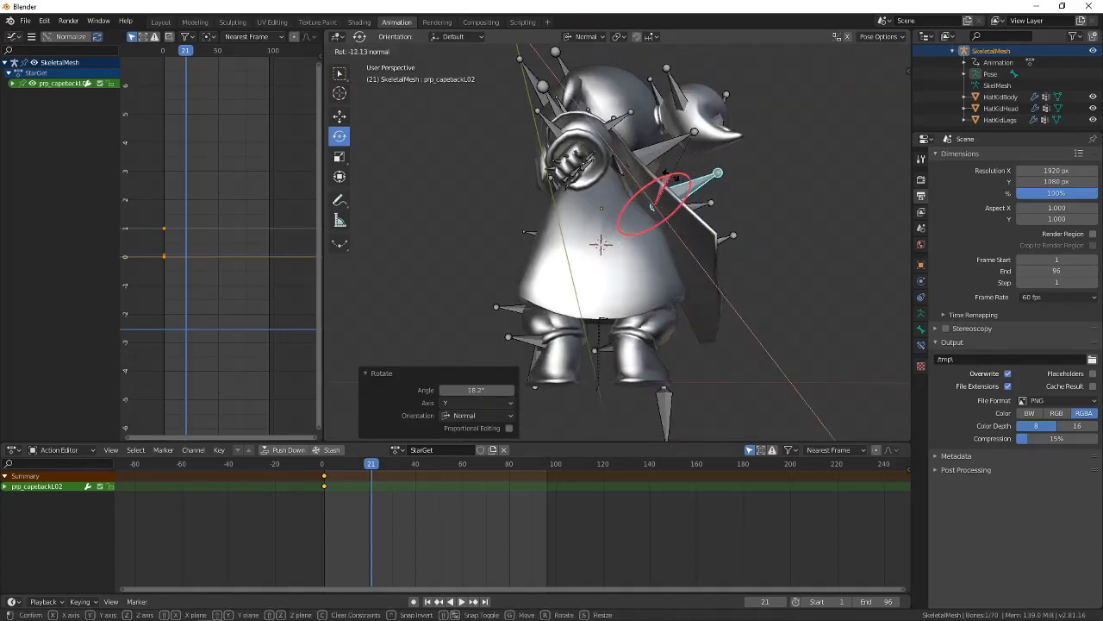
left_click_drag(670, 176, 675, 178)
Rotate prp_capebackL01 by -5.89° around its X axis.
middle_click_drag(675, 178, 641, 202)
left_click(645, 119)
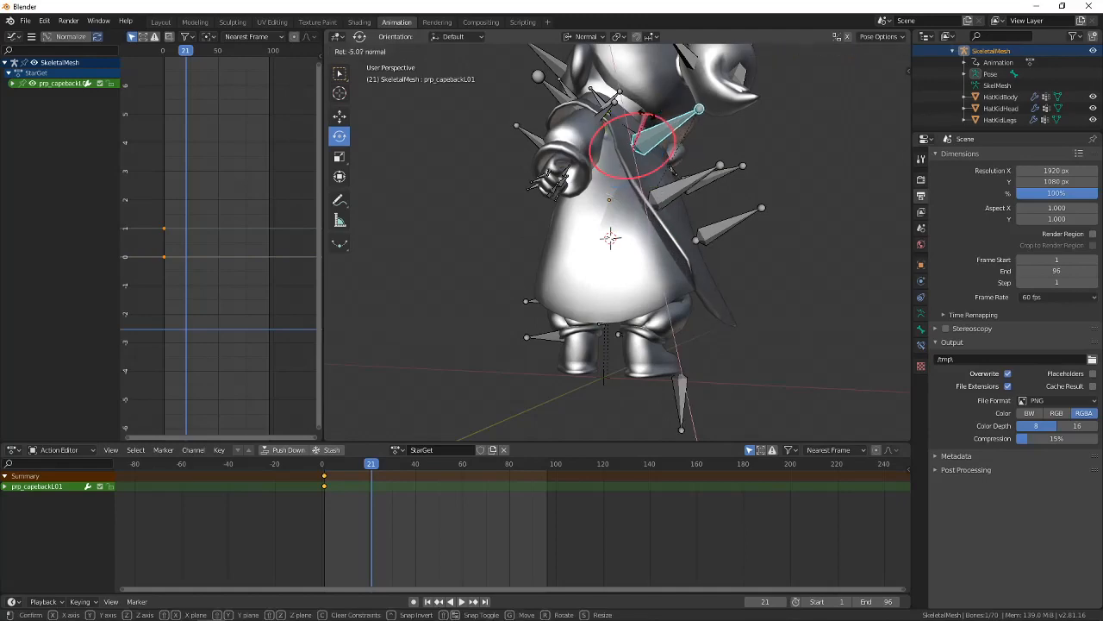
left_click_drag(646, 119, 648, 121)
Select prp_capebackR02 and prp_capebackL02 together and rotate both 6.66° around the Y axis.
middle_click_drag(648, 121, 705, 260)
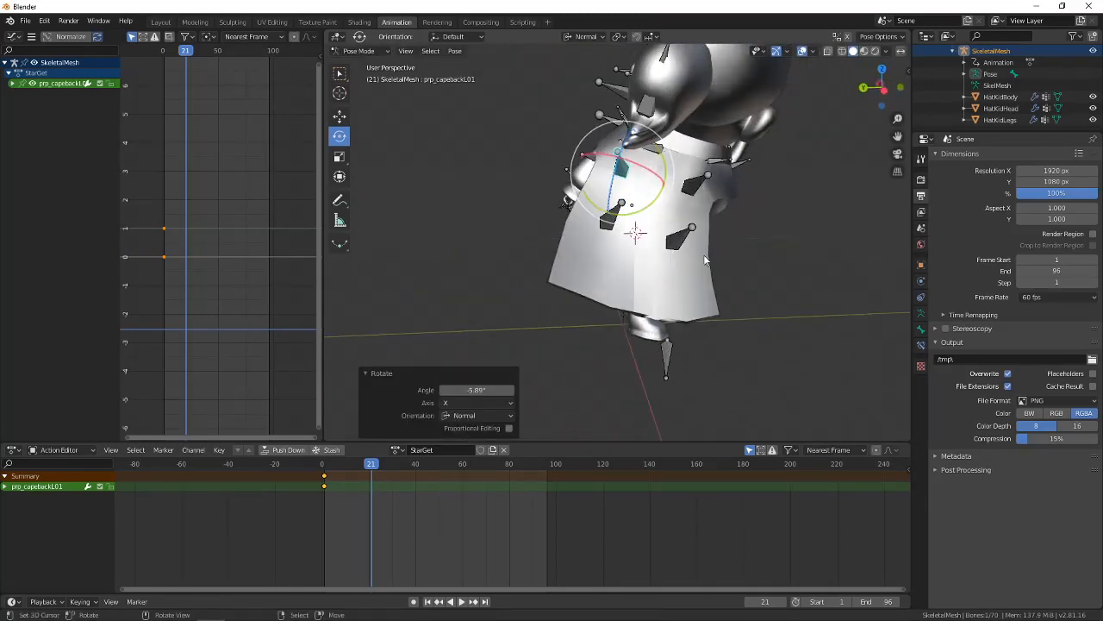
left_click(677, 243)
middle_click_drag(619, 223, 480, 245)
left_click(655, 271)
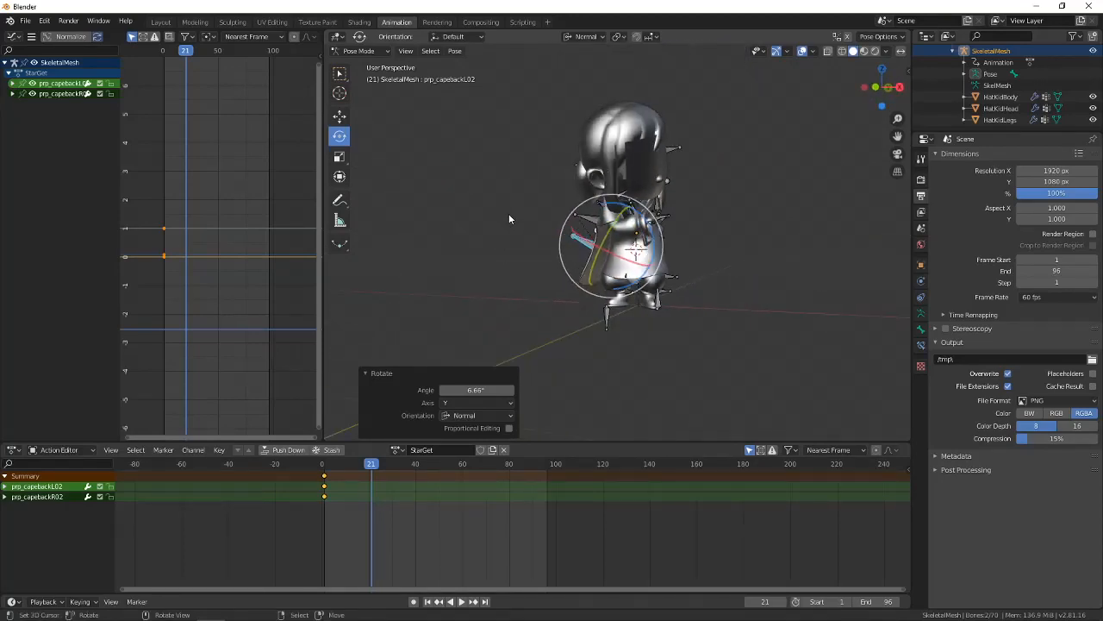
scroll(510, 215, "up", 3)
middle_click_drag(510, 215, 488, 271)
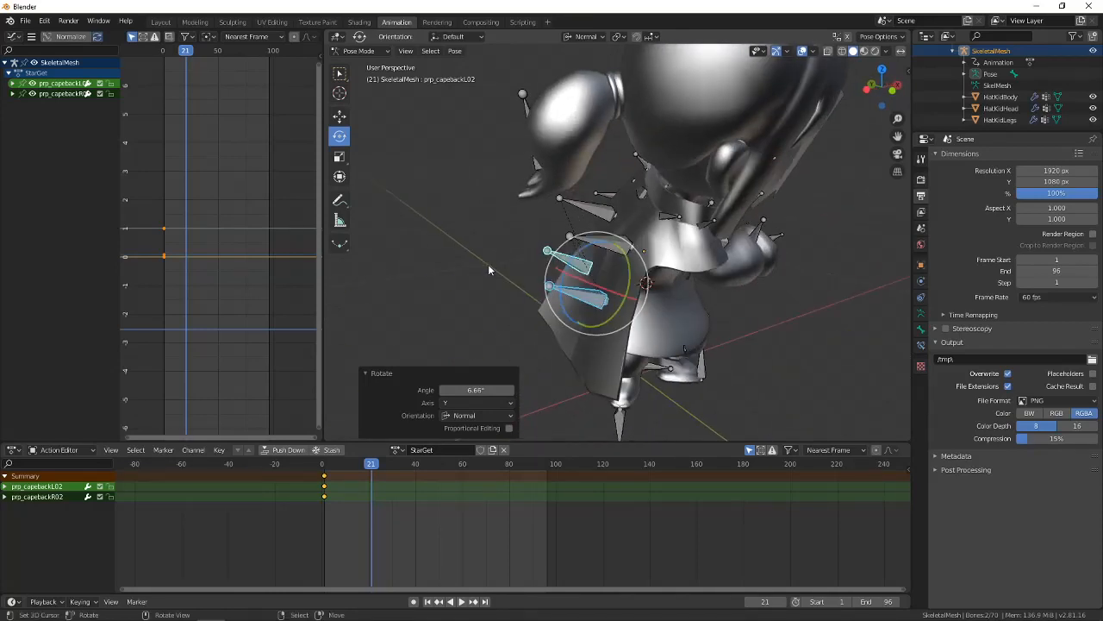
Rotate bip_ponytail01 by -22.6° around its Z axis and adjust it around its Y axis.
middle_click_drag(600, 250, 675, 198)
right_click(643, 190)
left_click_drag(675, 223, 716, 220)
middle_click_drag(715, 220, 593, 195)
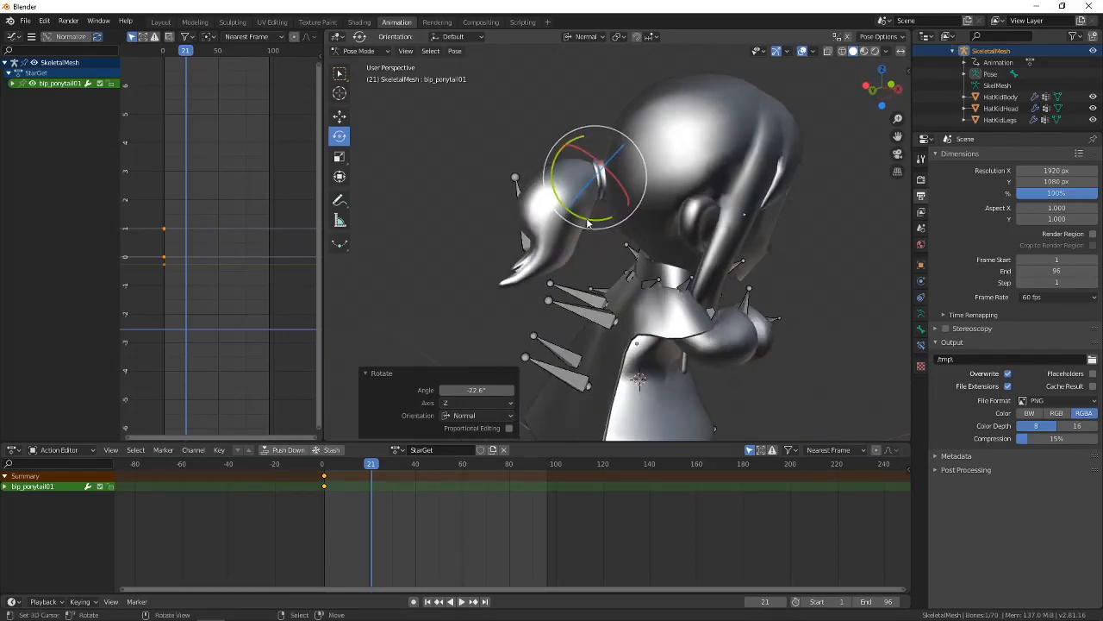
left_click_drag(582, 224, 602, 225)
Swing bip_ponytail01 by 60.3° around its Z axis and fine-tune it around the same axis.
middle_click_drag(603, 226, 693, 229)
left_click_drag(678, 226, 632, 233)
middle_click_drag(631, 233, 524, 256)
scroll(528, 258, "down", 4)
middle_click_drag(616, 280, 617, 255)
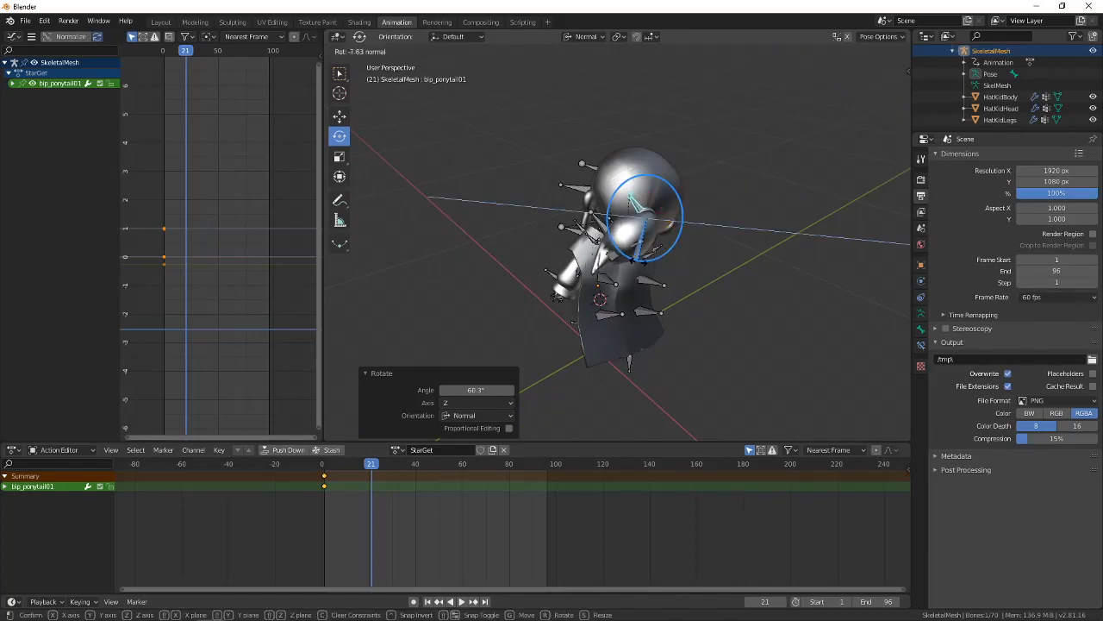
left_click_drag(646, 262, 645, 261)
Rotate prp_capebackL02 by -30.2° around its Y axis and adjust it around its X axis.
middle_click_drag(648, 259, 685, 394)
scroll(662, 248, "up", 2)
scroll(640, 293, "up", 4)
left_click(624, 333)
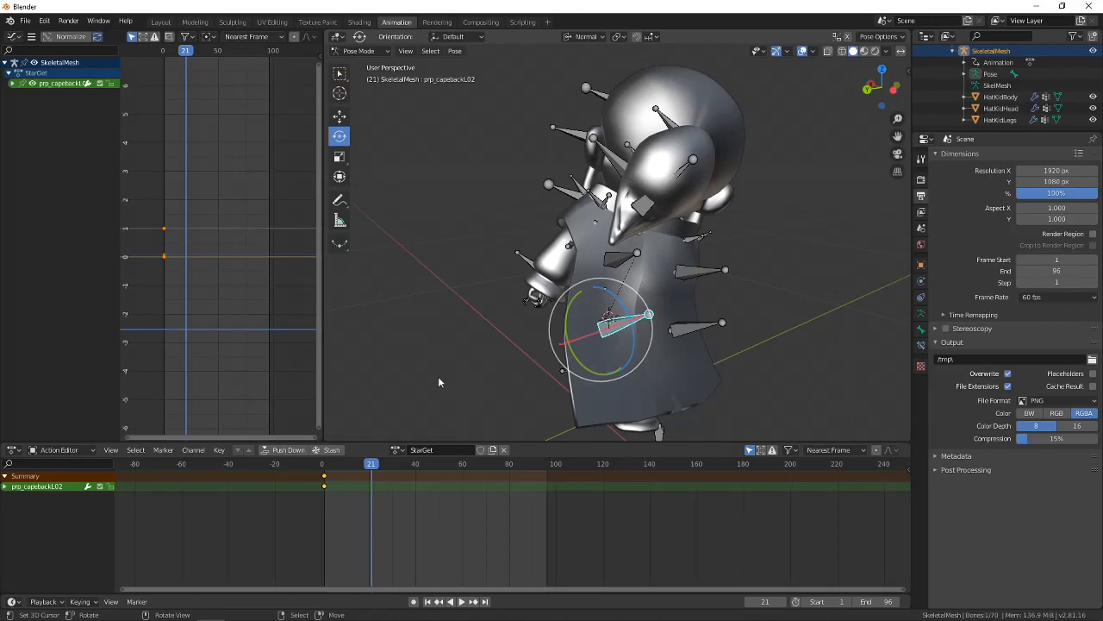
middle_click_drag(519, 366, 612, 257)
left_click_drag(612, 257, 616, 328)
middle_click_drag(615, 329, 632, 262)
left_click_drag(613, 225, 589, 231)
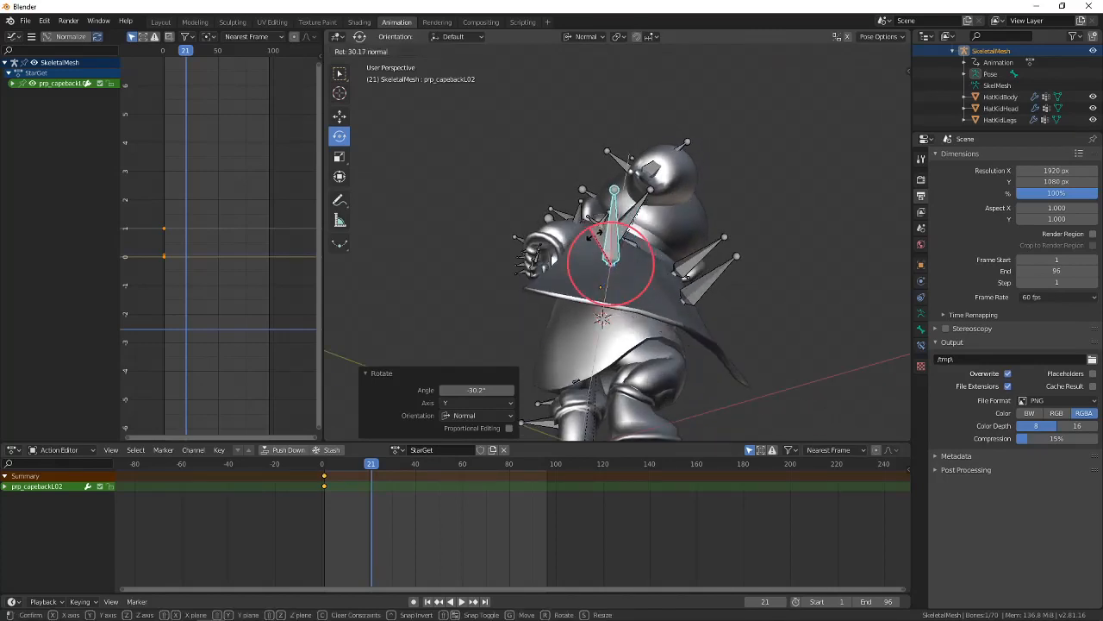
Rotate prp_capebackR02 by -23.3° around its Y axis and fine-tune it around its X axis.
middle_click_drag(591, 240, 628, 298)
left_click(693, 300)
middle_click_drag(686, 349, 710, 321)
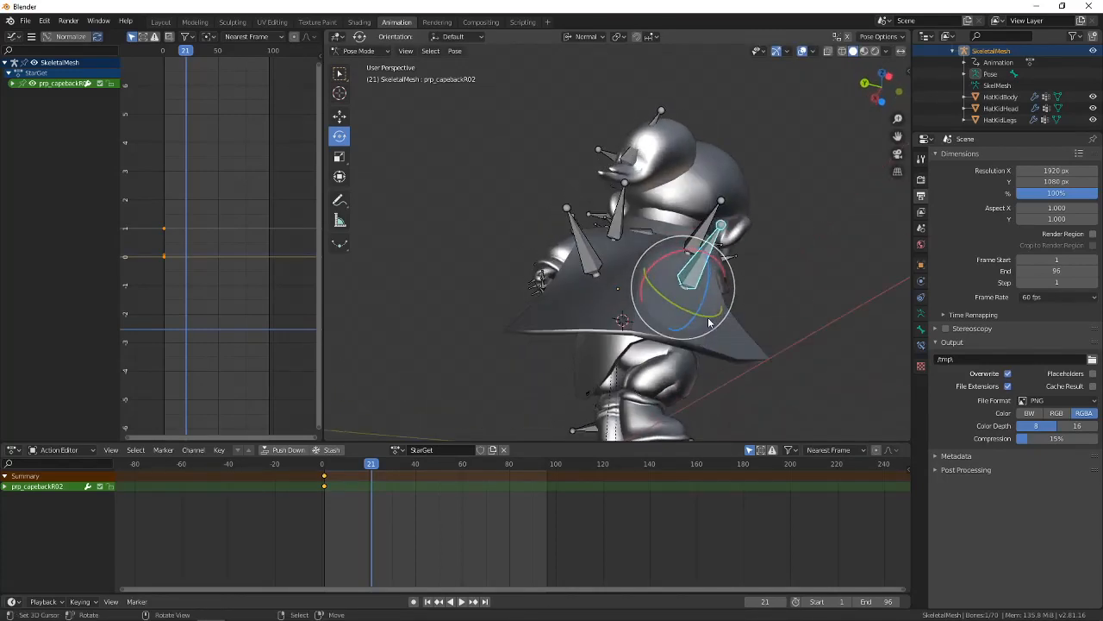
left_click_drag(703, 311, 692, 306)
middle_click_drag(692, 307, 690, 243)
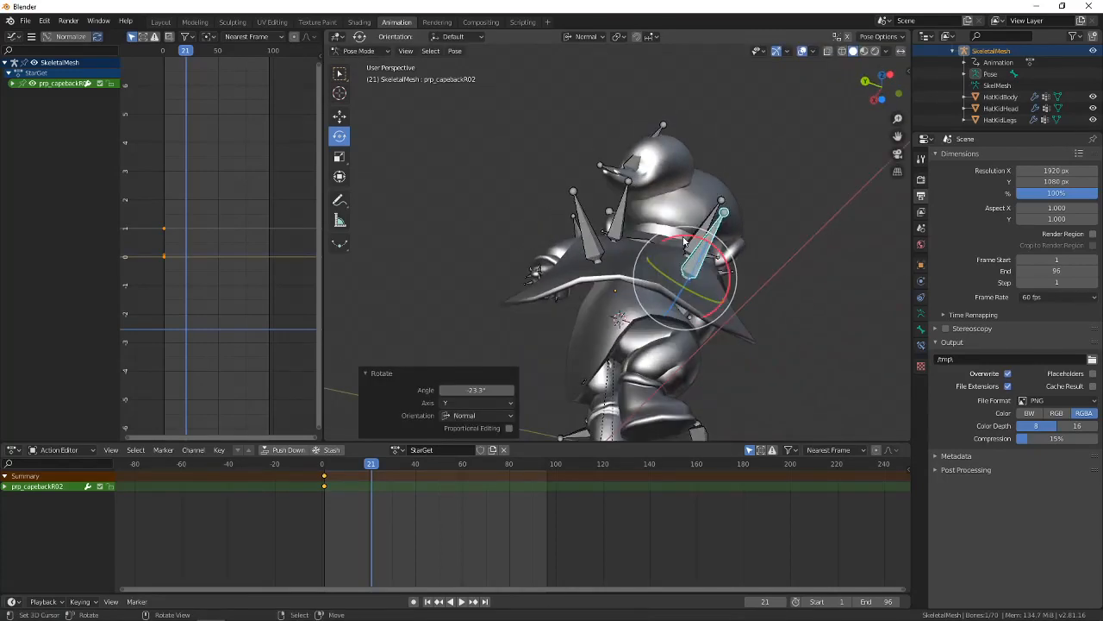
left_click_drag(662, 251, 664, 250)
middle_click_drag(665, 250, 662, 318)
Rotate prp_capebackL02 and prp_capebackR02 together around the Y axis, and rotate prp_capebackL01 by 14.3° around its X axis.
left_click(602, 291)
left_click(675, 300, "shift")
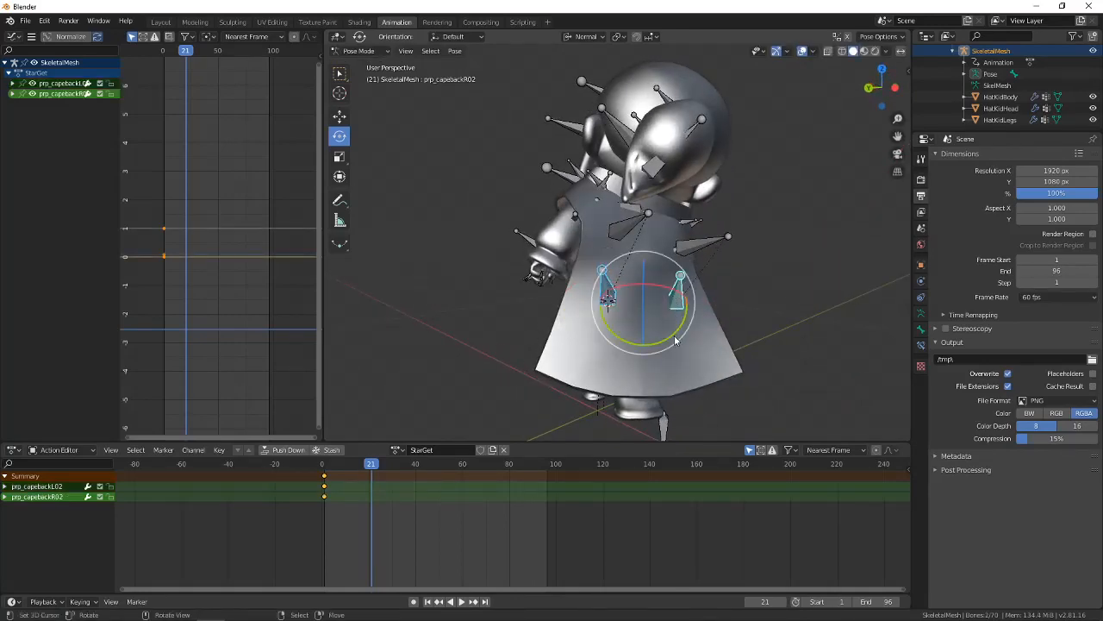
left_click_drag(664, 341, 671, 336)
middle_click_drag(671, 337, 606, 216)
left_click(617, 230)
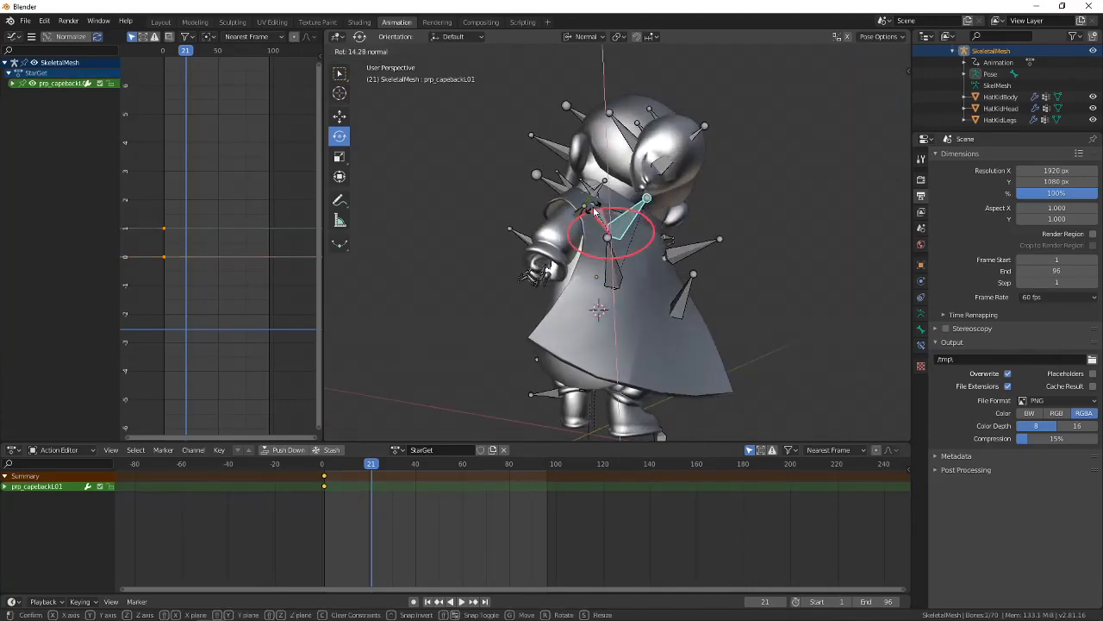
left_click(593, 209)
Select prp_capebackR01 and rotate it to reshape the upper part of the cape on that side.
left_click(675, 225)
left_click(664, 254)
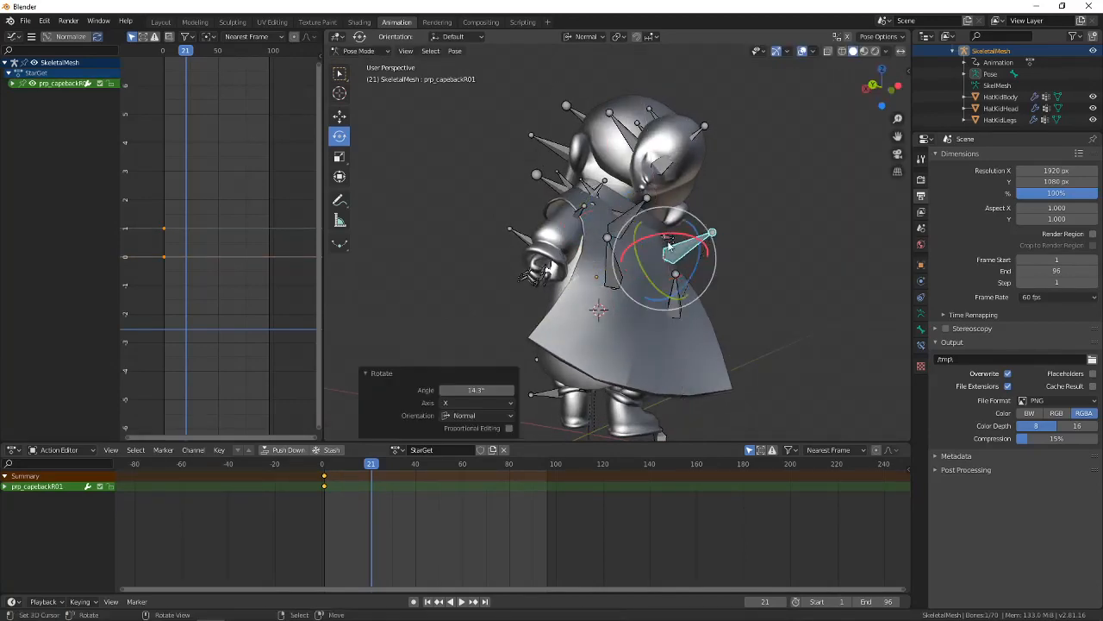
middle_click_drag(664, 254, 695, 280)
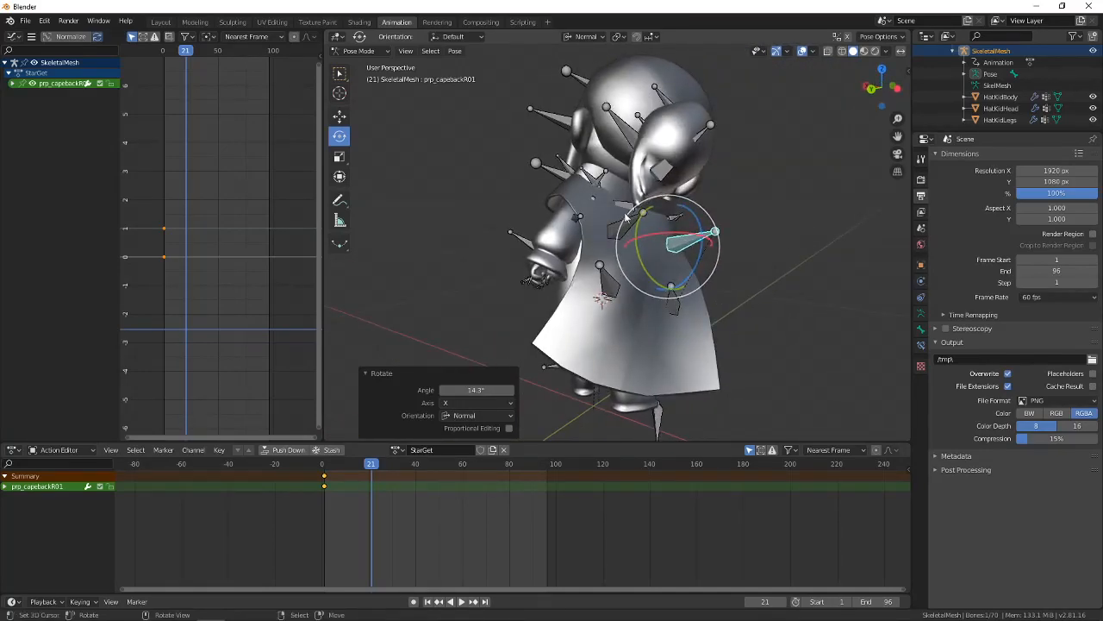
middle_click_drag(617, 202, 671, 225)
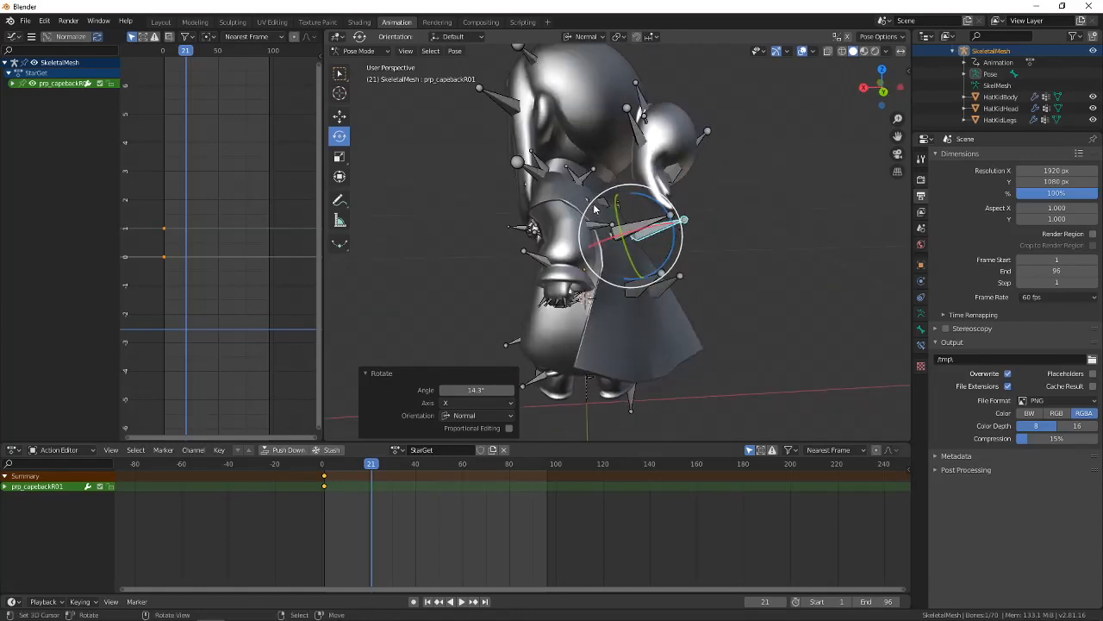
middle_click_drag(595, 208, 553, 183)
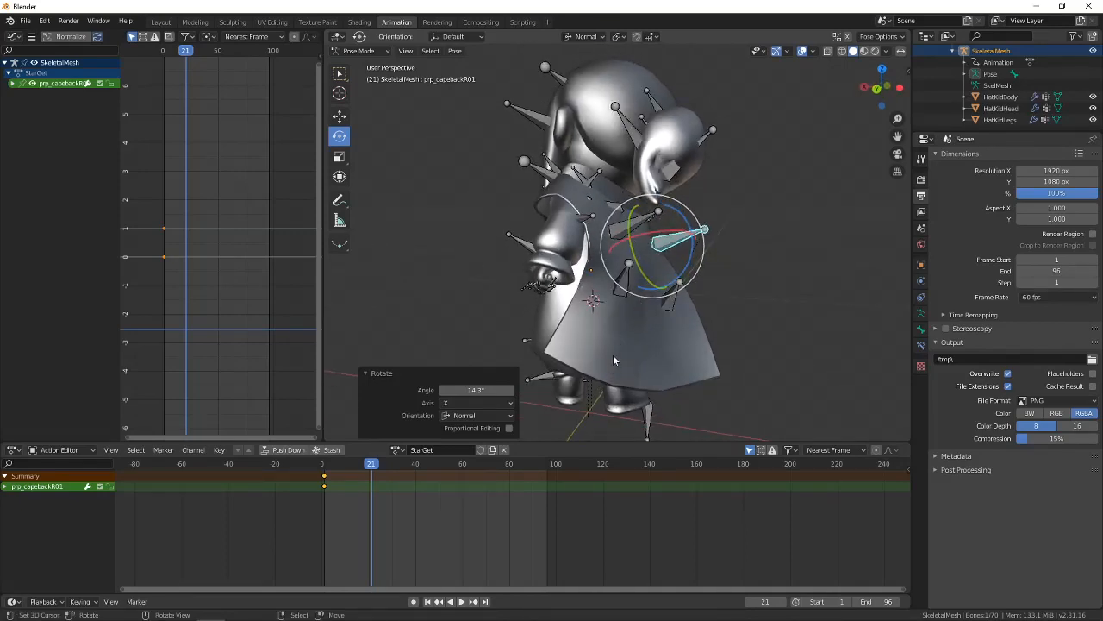
middle_click_drag(613, 360, 649, 280)
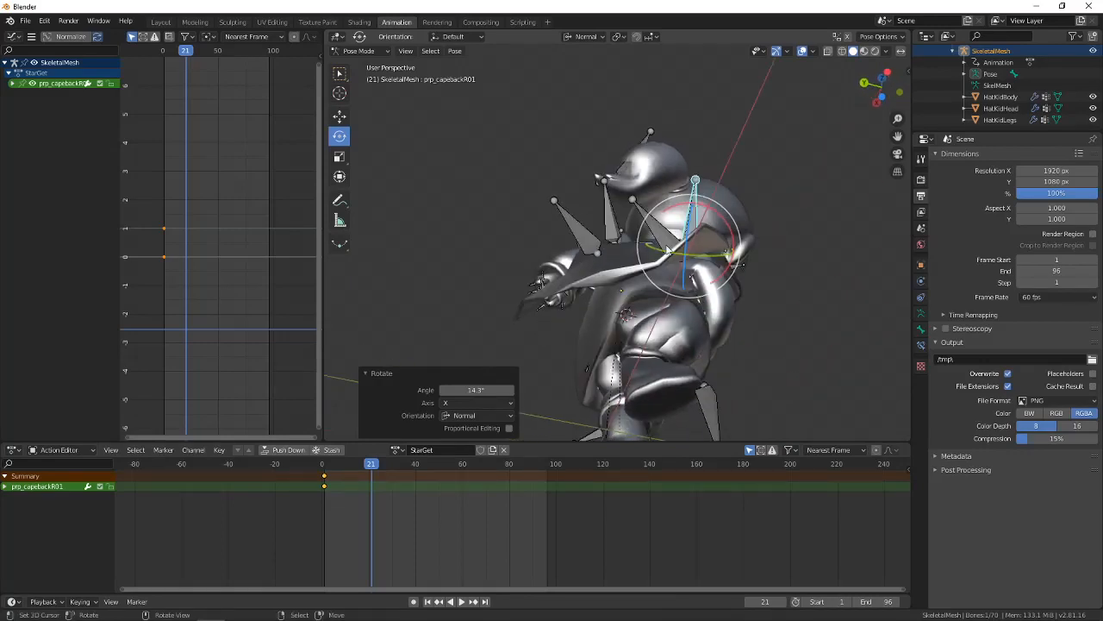
left_click(708, 231)
left_click_drag(689, 217, 708, 232)
middle_click_drag(709, 237, 702, 214)
Rotate prp_capebackL02 around its X axis and fine-tune its angle.
right_click(659, 216)
left_click(695, 191)
right_click(623, 262)
middle_click_drag(622, 261, 648, 239)
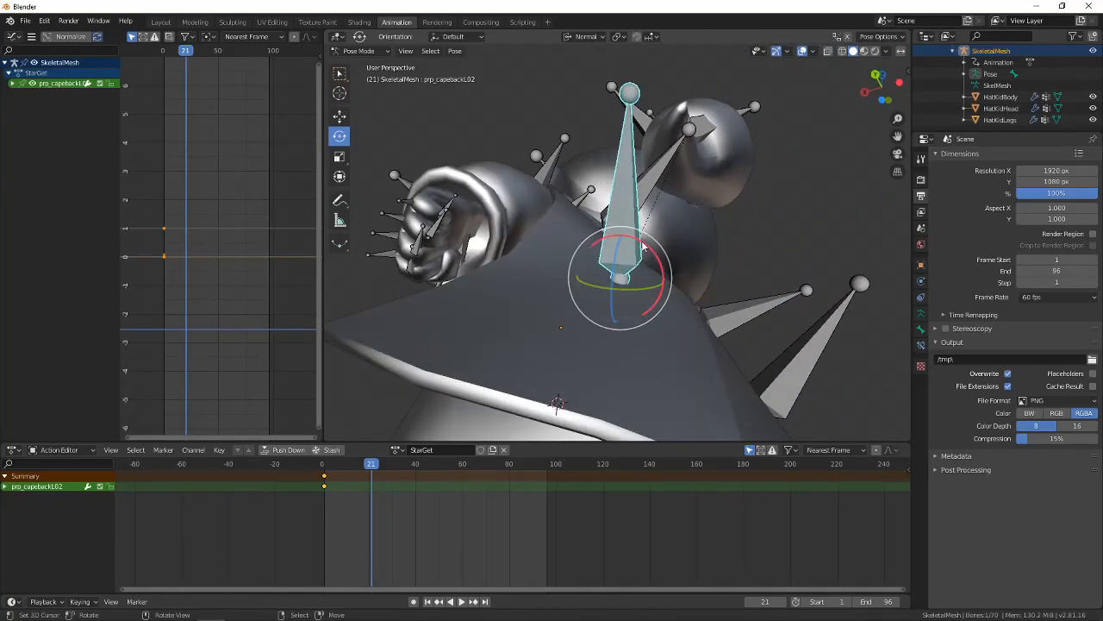
left_click_drag(642, 246, 668, 259)
middle_click_drag(668, 258, 694, 272)
left_click_drag(673, 300, 669, 295)
Make small rotations to the neighbouring cape-back bones to even out the cape's shape.
right_click(637, 217)
left_click_drag(636, 227, 632, 246)
middle_click_drag(636, 252, 712, 279)
scroll(664, 283, "down", 6)
right_click(676, 288)
left_click_drag(717, 284, 716, 295)
middle_click_drag(716, 296, 710, 215)
Rotate prp_capebackR01 by 7.12° around its X axis.
right_click(685, 266)
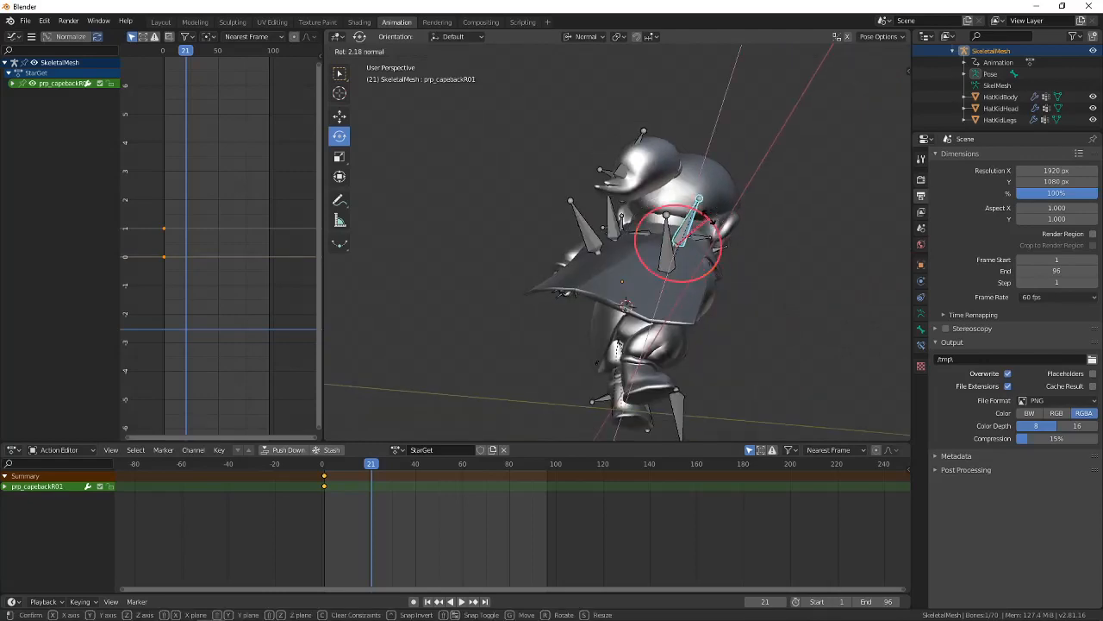
left_click_drag(701, 259, 700, 262)
middle_click_drag(701, 262, 682, 304)
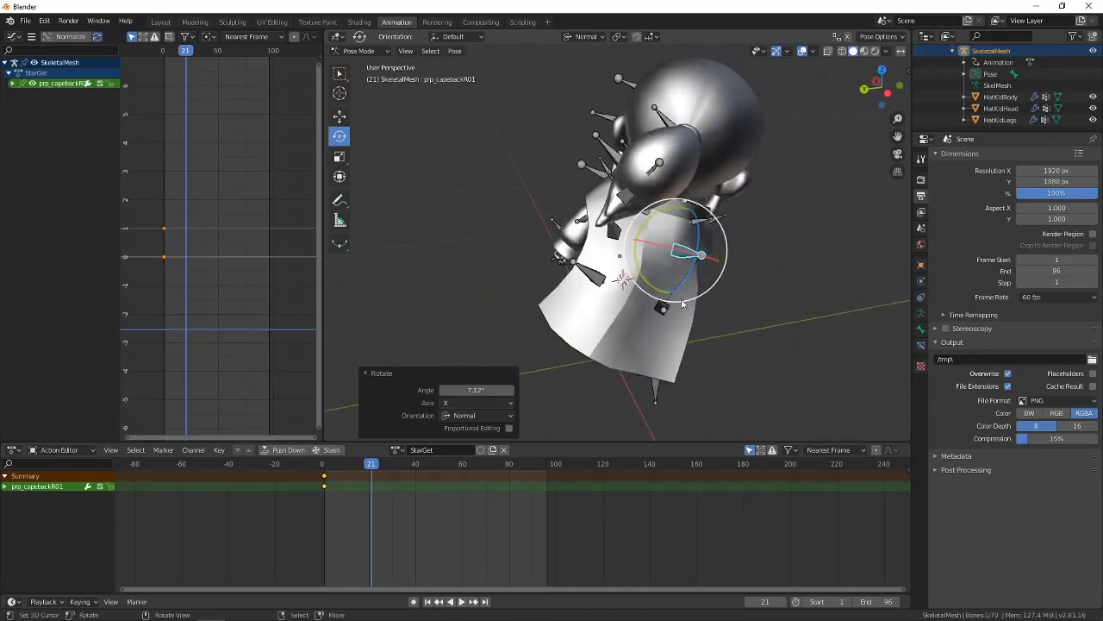
Add prp_capebackL01 to the selection with prp_capebackR01 and rotate both -4.77° around the Y axis.
left_click(614, 241, "shift")
left_click_drag(677, 284, 674, 280)
middle_click_drag(674, 280, 601, 324)
middle_click_drag(620, 301, 633, 245)
scroll(634, 241, "up", 5)
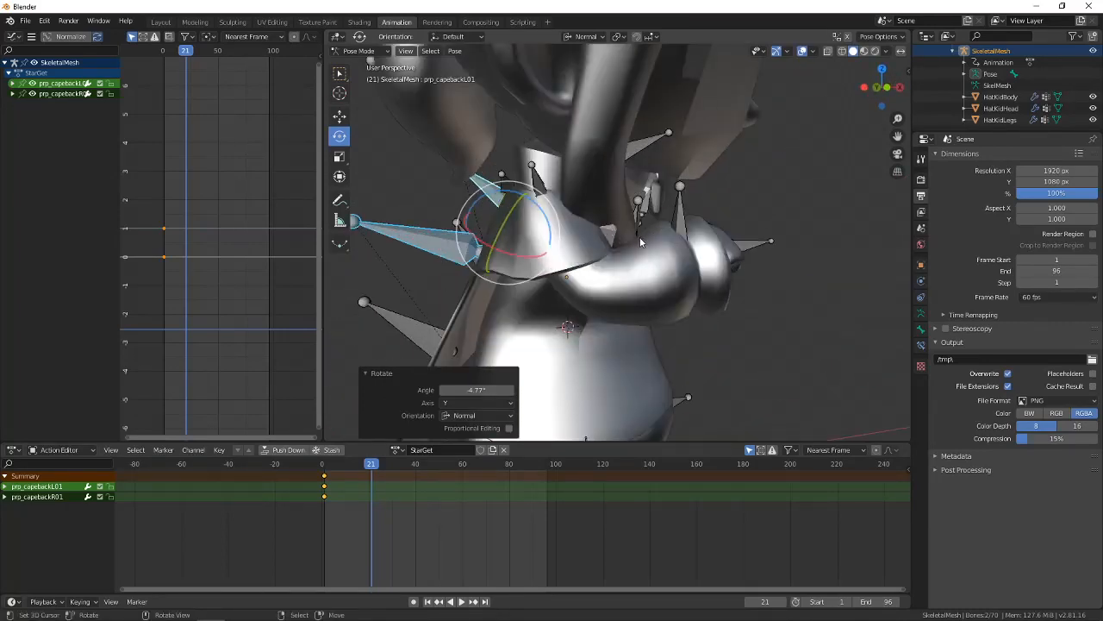
scroll(639, 237, "down", 6)
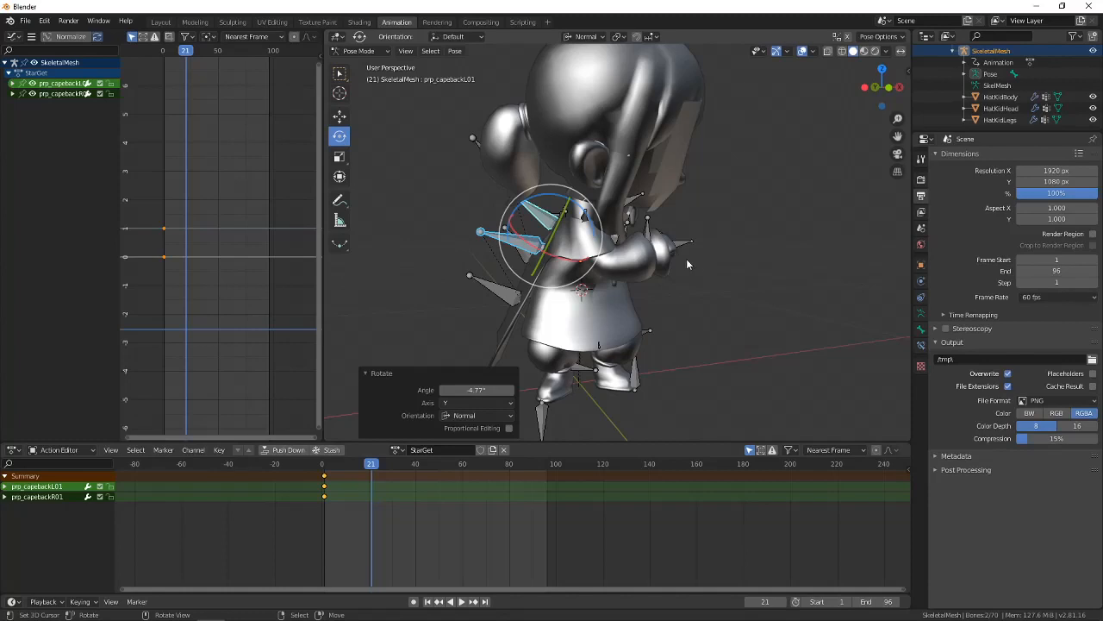
middle_click_drag(686, 259, 699, 295)
middle_click_drag(765, 255, 703, 257)
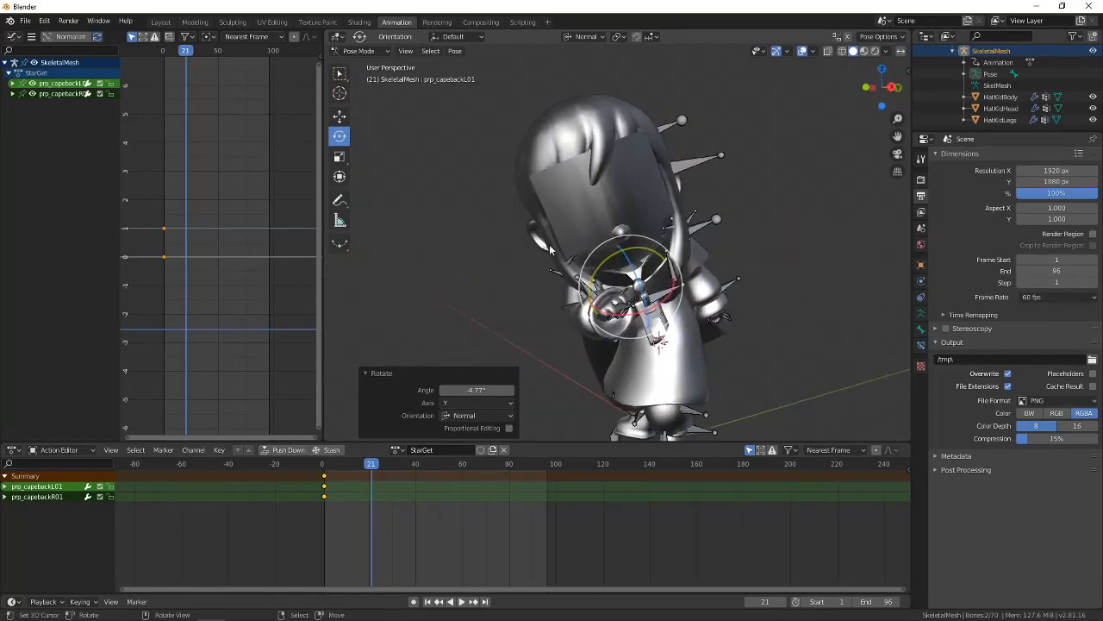
Rotate bip_hairR01 by -11.8° around its Y axis and by -13.6° around its Z axis.
middle_click_drag(549, 243, 559, 212)
right_click(544, 218)
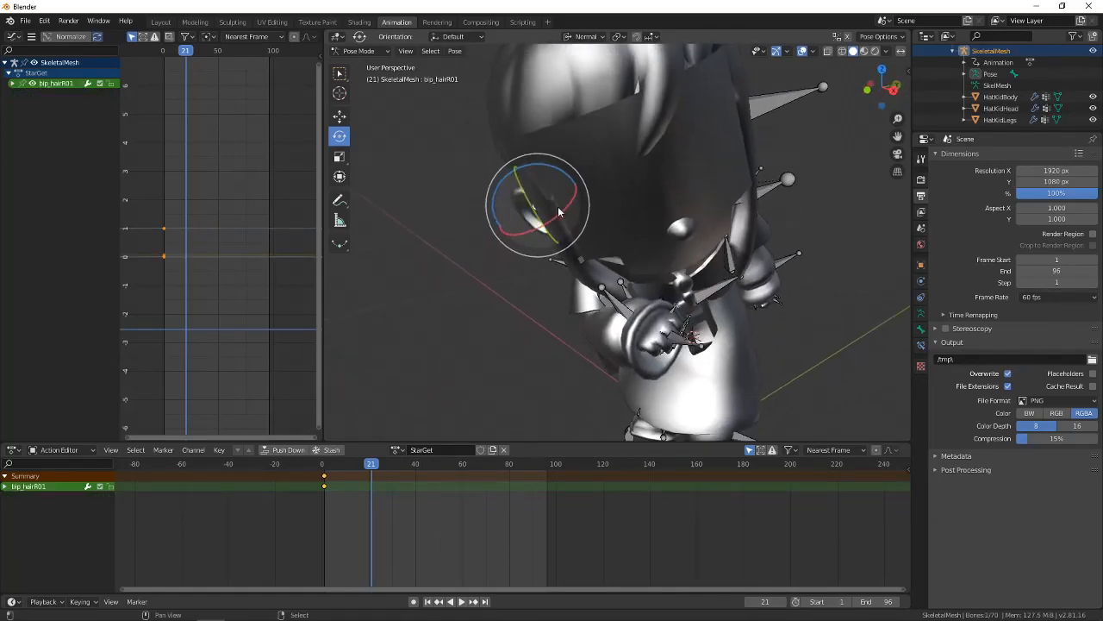
middle_click_drag(750, 207, 623, 207)
left_click_drag(662, 199, 669, 191)
middle_click_drag(669, 191, 591, 231)
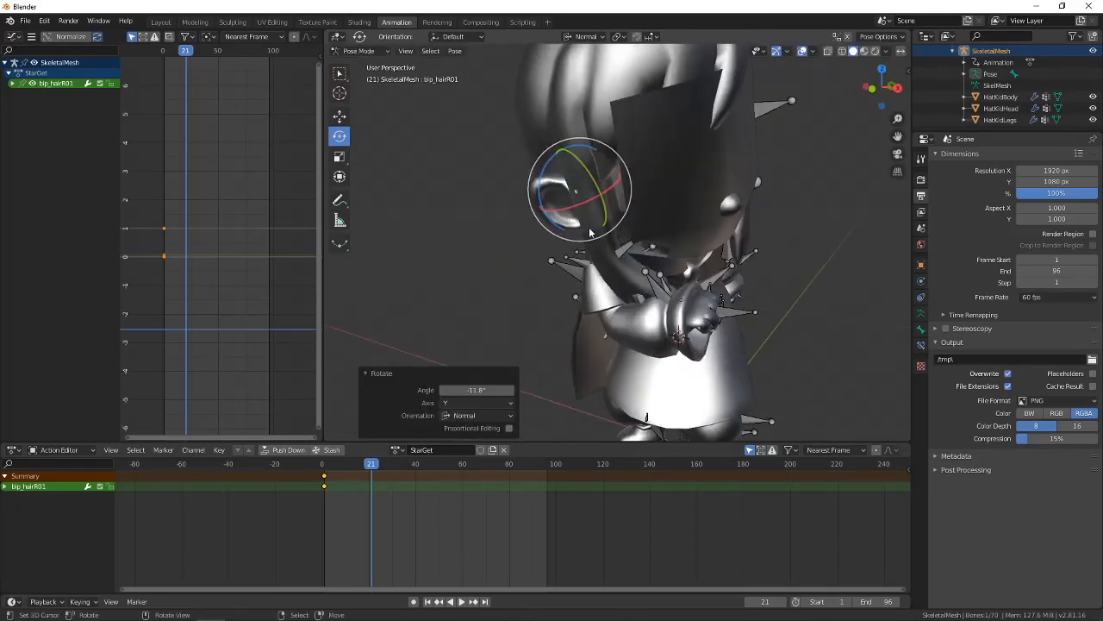
left_click_drag(575, 229, 566, 227)
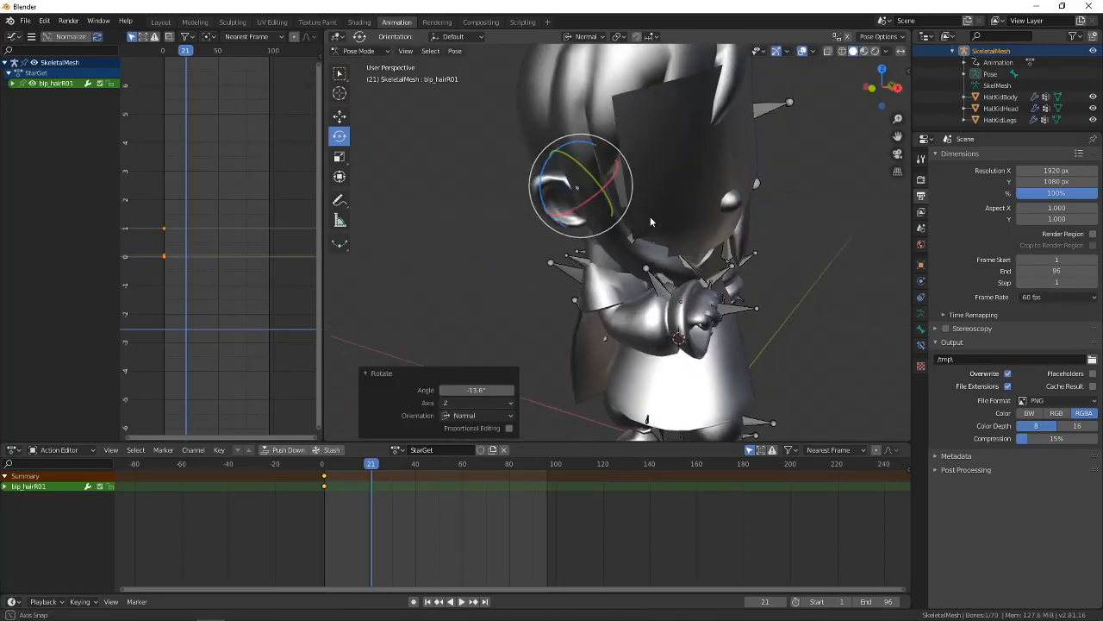
middle_click_drag(650, 216, 603, 142)
Swing bip_hairL01 away from the face with several rotations, including 14.5° around its Z axis.
middle_click_drag(668, 84, 658, 181, "shift")
right_click(634, 147)
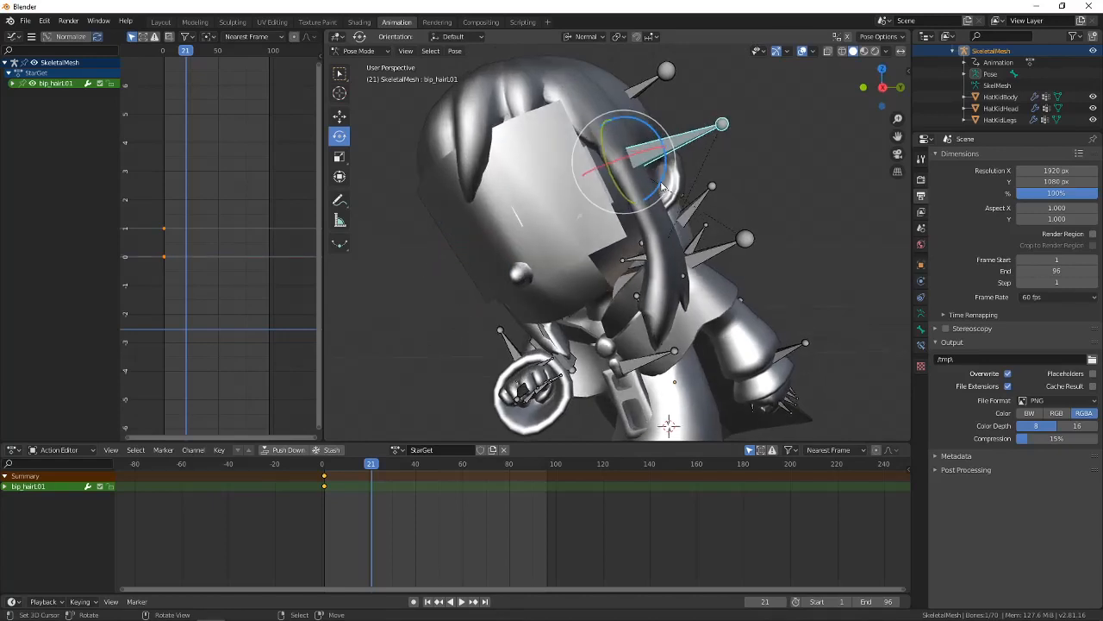
left_click_drag(659, 182, 673, 256)
right_click(676, 253)
middle_click_drag(676, 251, 694, 237)
left_click_drag(657, 205, 647, 220)
right_click(688, 140)
left_click_drag(680, 174, 691, 198)
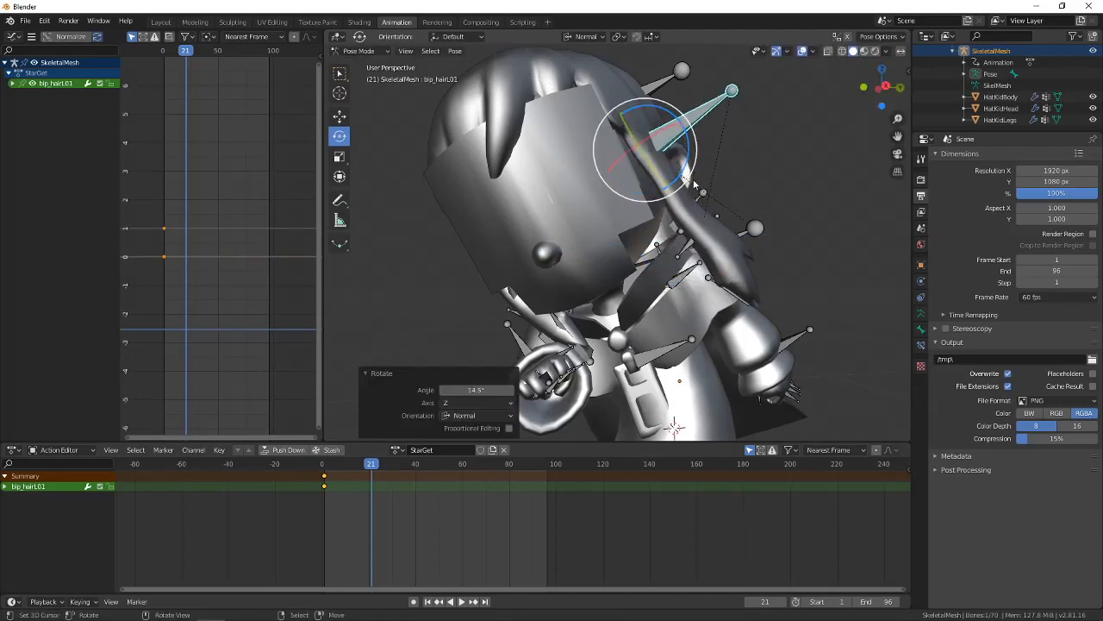
middle_click_drag(686, 214, 723, 217)
Adjust the rotation of bip_hairL03 and rotate bip_hairL02 by 10.6° around its Z axis.
right_click(722, 222)
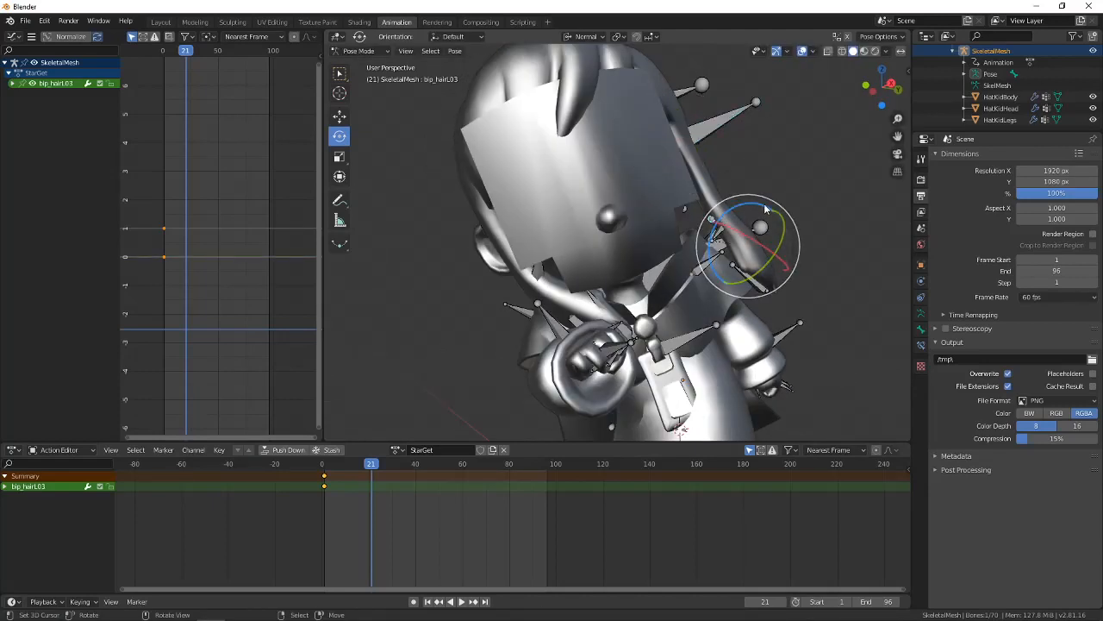
left_click_drag(765, 211, 763, 205)
right_click(748, 212)
middle_click_drag(746, 213, 717, 223)
right_click(667, 237)
right_click(707, 241)
right_click(719, 221)
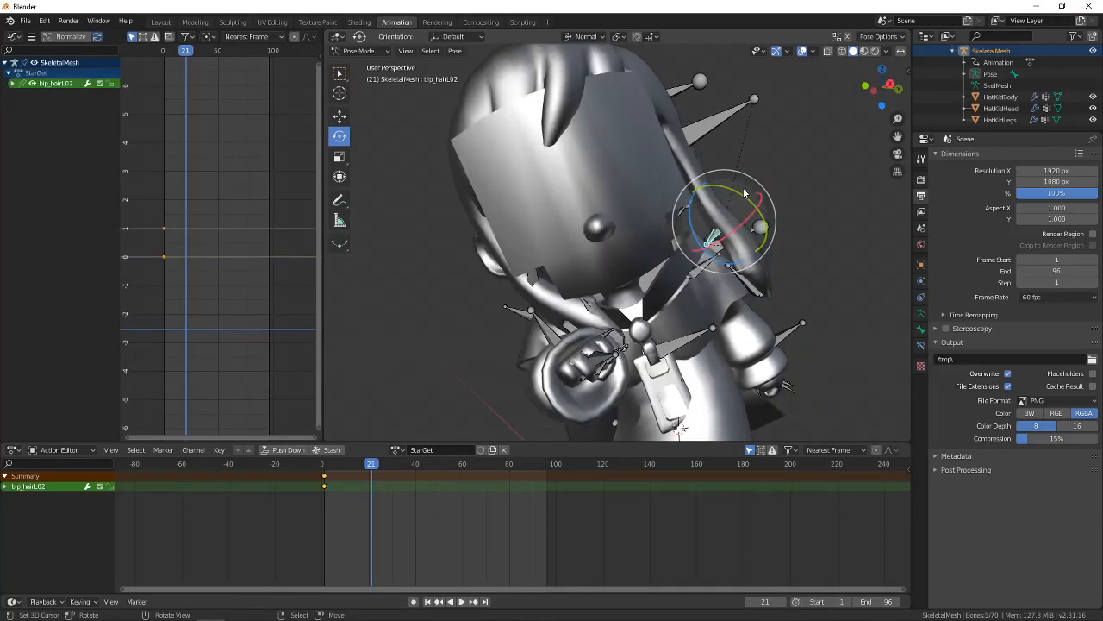
left_click_drag(687, 216, 707, 226)
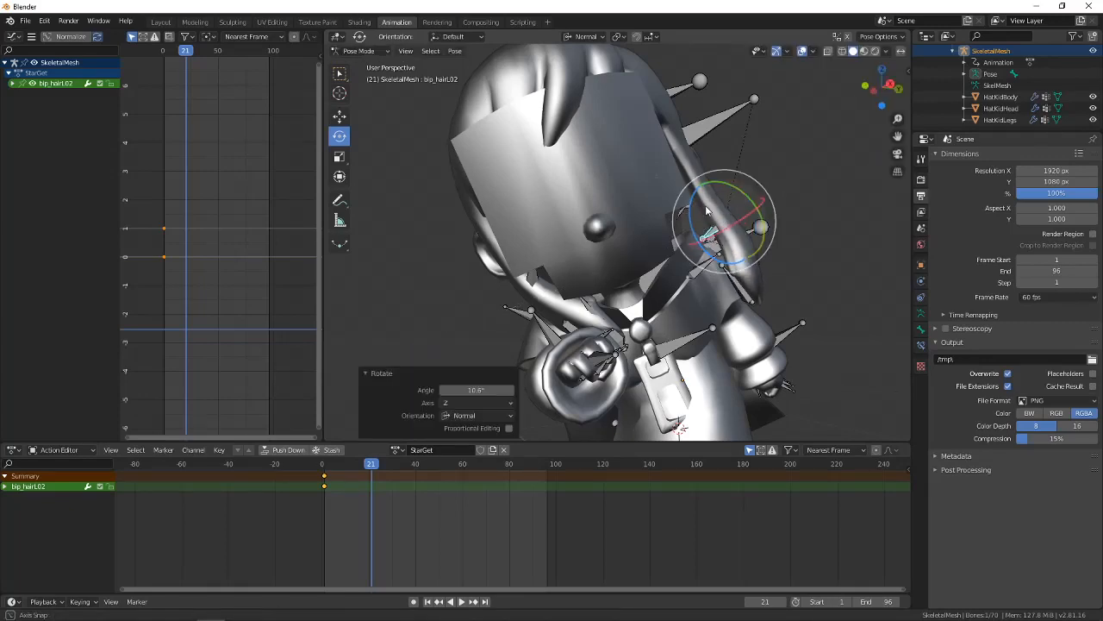
middle_click_drag(707, 226, 713, 206)
Rotate prp_zipper01 by -22.7° around its Z axis so the zipper pull hangs straighter.
scroll(713, 207, "down", 5)
middle_click_drag(731, 258, 657, 291)
scroll(720, 246, "up", 4)
left_click(655, 243)
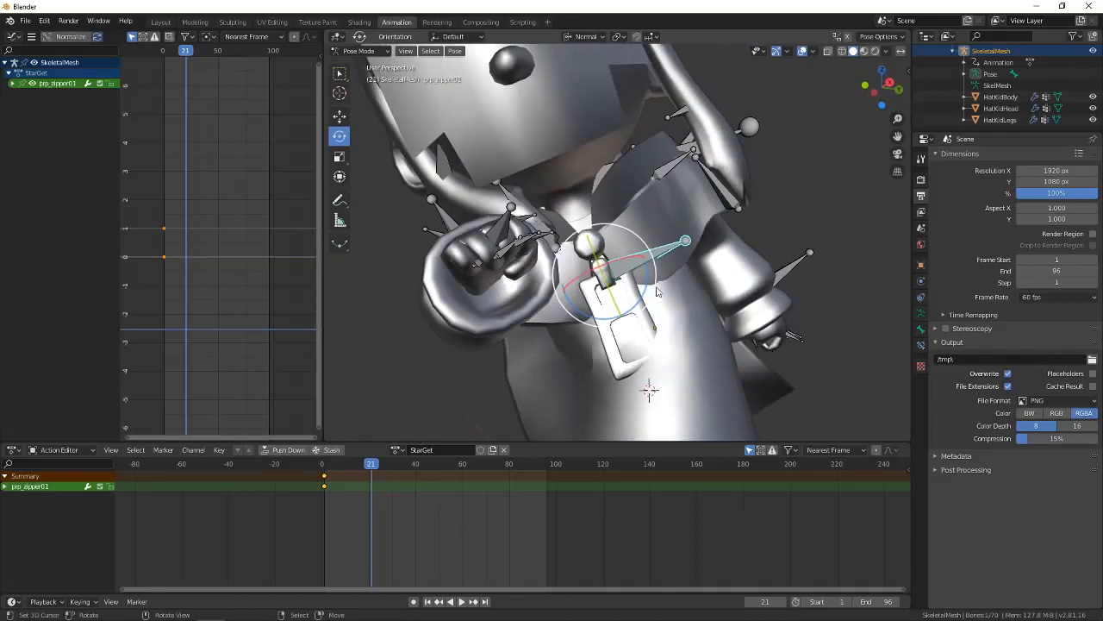
left_click_drag(647, 293, 635, 301)
scroll(650, 298, "down", 4)
middle_click_drag(649, 298, 655, 298)
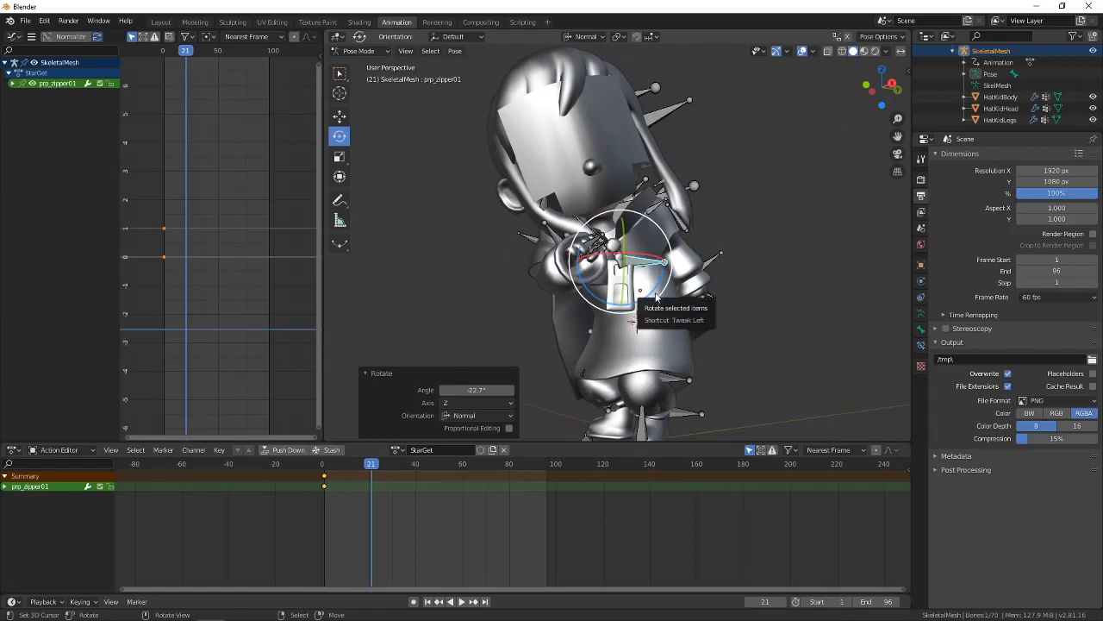
Rotate prp_zipper01 around its X axis and by -7.23° around its Z axis to lift the zipper pull off the body.
middle_click_drag(655, 296, 685, 222)
key("r")
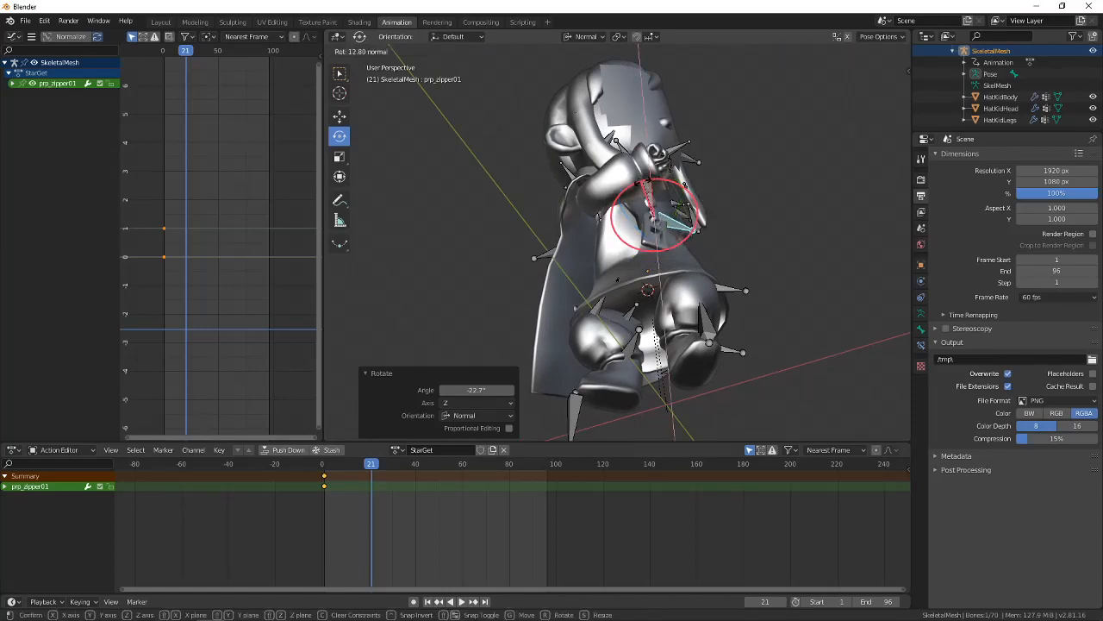
middle_click_drag(648, 182, 680, 211)
scroll(689, 226, "up", 2)
left_click_drag(722, 256, 723, 254)
middle_click_drag(723, 255, 671, 250)
left_click_drag(671, 255, 665, 271)
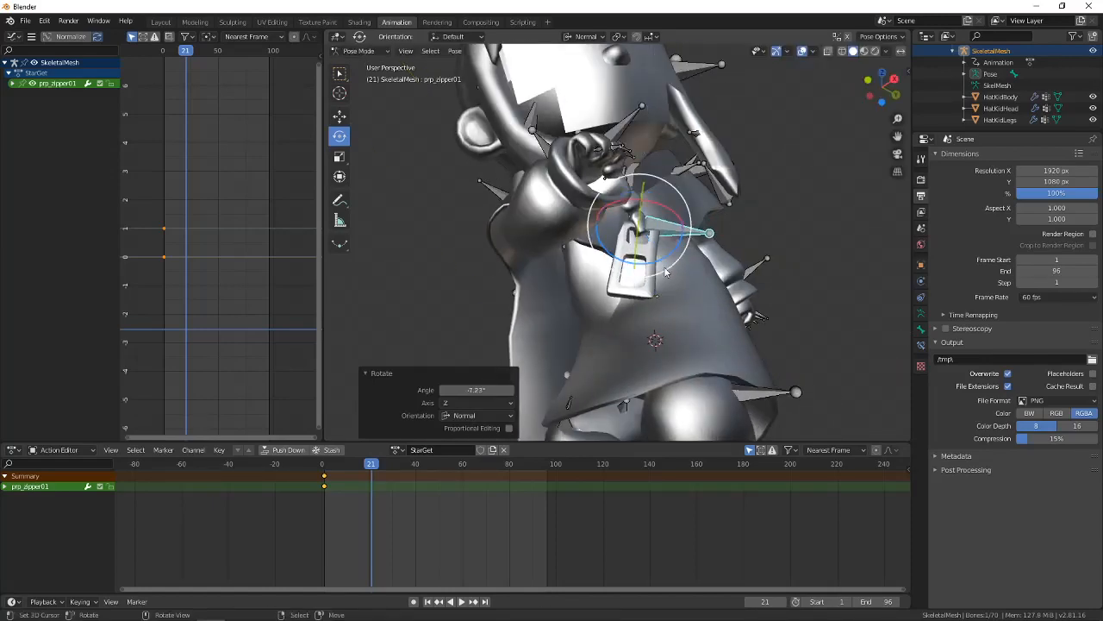
mouse_move(665, 271)
middle_mouse_down()
mouse_move(647, 362)
mouse_move(746, 295)
mouse_move(819, 278)
mouse_move(686, 300)
mouse_move(561, 402)
mouse_move(653, 299)
mouse_move(636, 321)
mouse_move(786, 272)
mouse_move(636, 316)
mouse_move(731, 335)
mouse_move(783, 314)
mouse_move(621, 243)
mouse_move(651, 259)
mouse_move(676, 254)
middle_mouse_up()
scroll(648, 362, "down", 4)
scroll(561, 402, "up", 8)
scroll(634, 317, "down", 8)
Rotate bip_neck to re-aim the head, including -14.5° around its X axis, and compare the pose with the herewego1 reference video.
right_click(618, 226)
left_click_drag(679, 260, 698, 259)
middle_click_drag(698, 258, 718, 235)
left_click_drag(717, 234, 705, 258)
middle_click_drag(705, 258, 698, 274)
left_click_drag(698, 275, 687, 283)
middle_click_drag(687, 282, 672, 229)
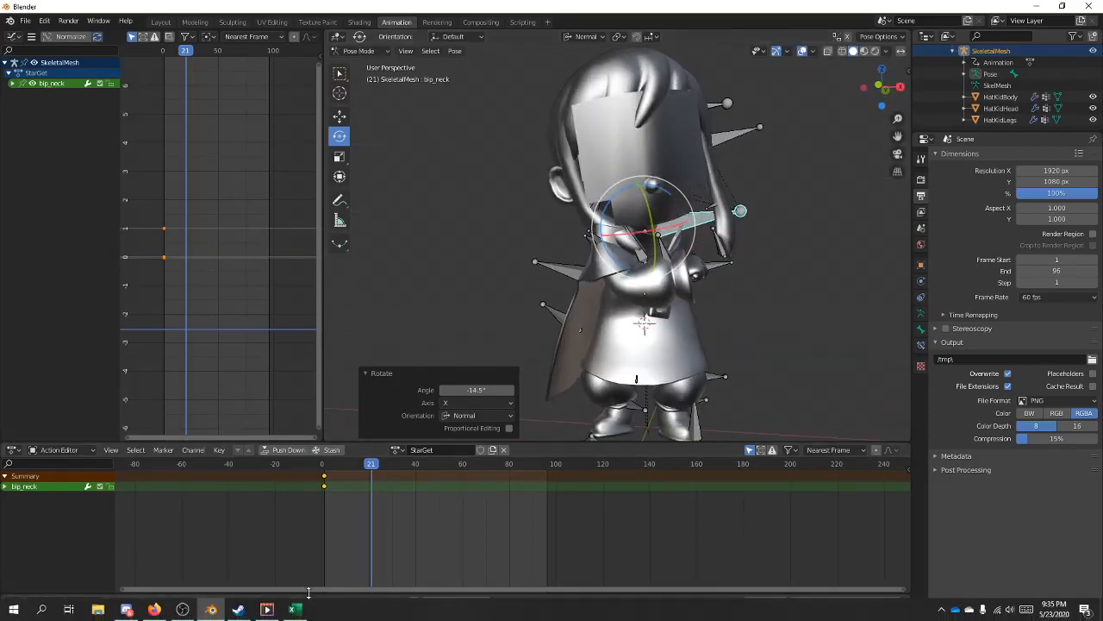
left_click(266, 612)
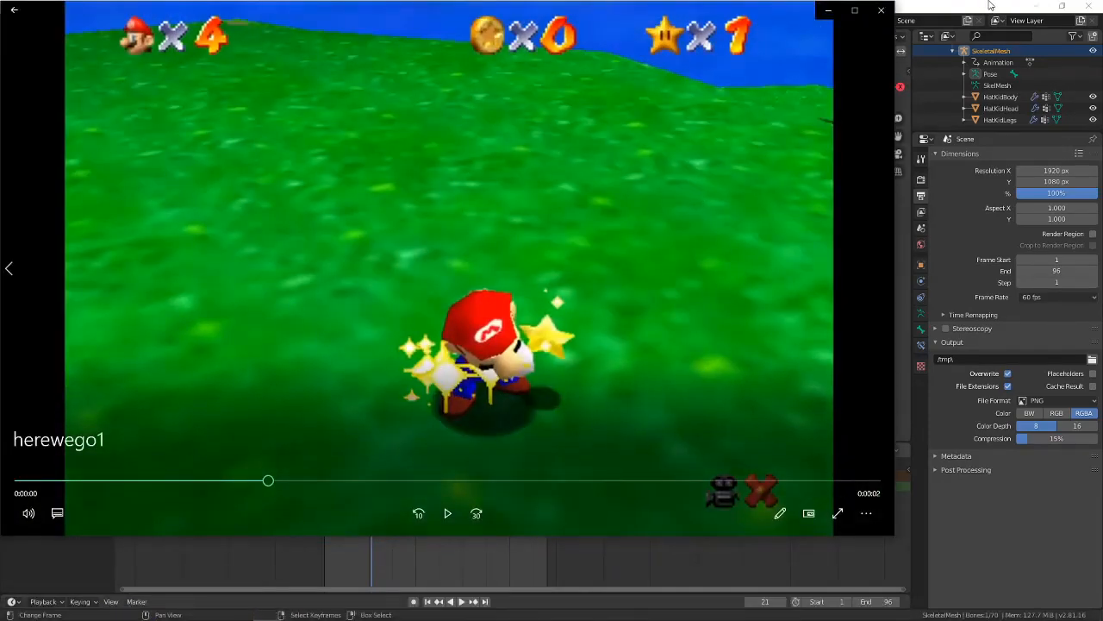
left_click(991, 5)
Rotate bip_hairL01 by -11.3° around its Z axis and adjust a lower bone of the same hair strand.
middle_click_drag(655, 236, 694, 119)
scroll(632, 267, "up", 3)
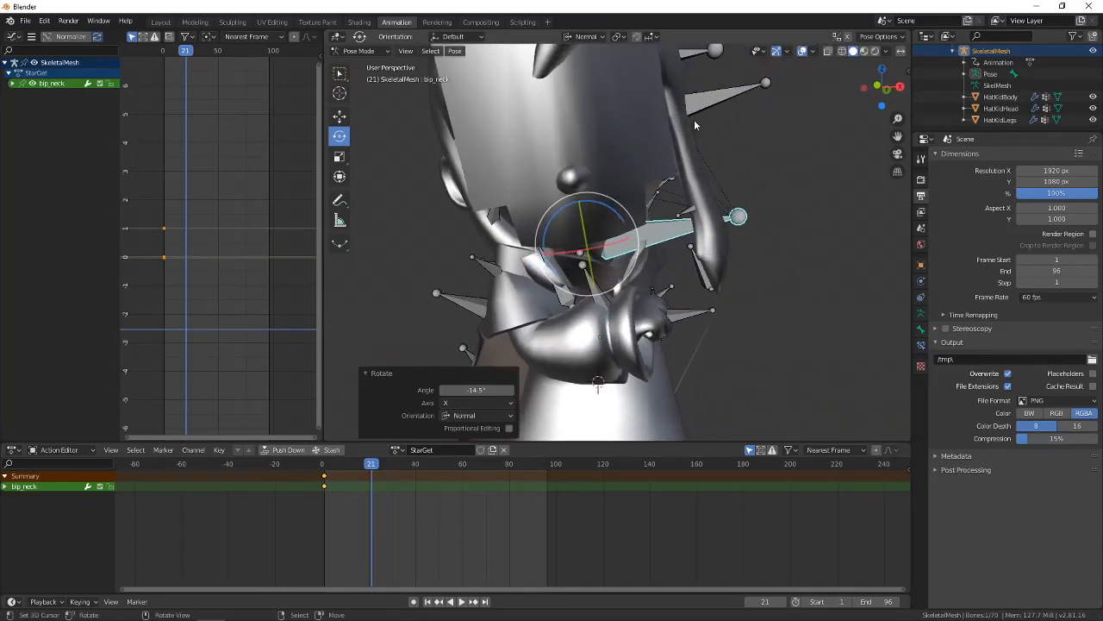
left_click(715, 91)
key("r")
left_click_drag(706, 83, 711, 92)
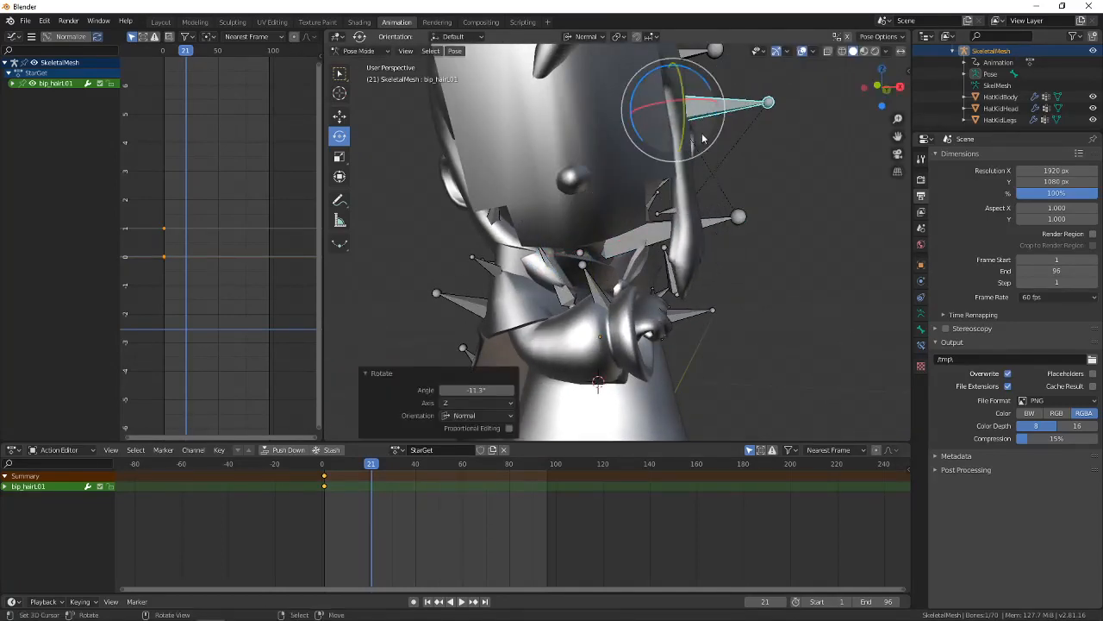
left_click(667, 211)
left_click_drag(664, 174, 652, 203)
Refine the rotation of bip_hairR01 from several angles, finishing with 9.66° around its Z axis.
middle_click_drag(488, 207, 728, 168)
left_click(782, 175)
left_click_drag(831, 144, 823, 126)
middle_click_drag(741, 207, 580, 194)
left_click_drag(580, 194, 573, 207)
middle_click_drag(570, 206, 610, 171)
left_click_drag(573, 174, 564, 171)
middle_click_drag(564, 171, 534, 218)
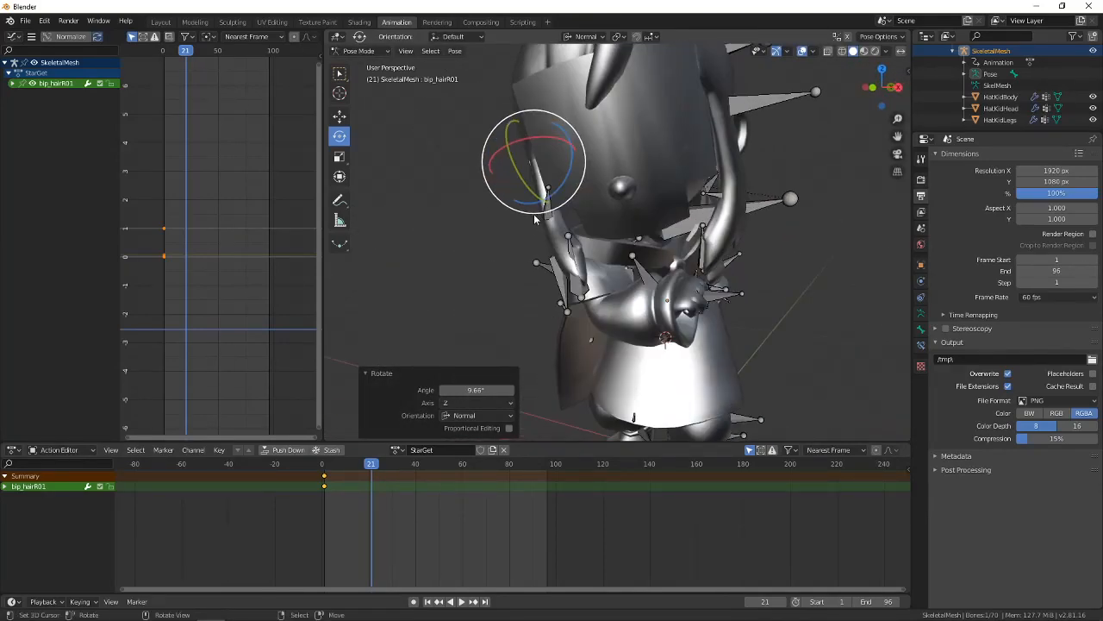
middle_click_drag(644, 267, 648, 293)
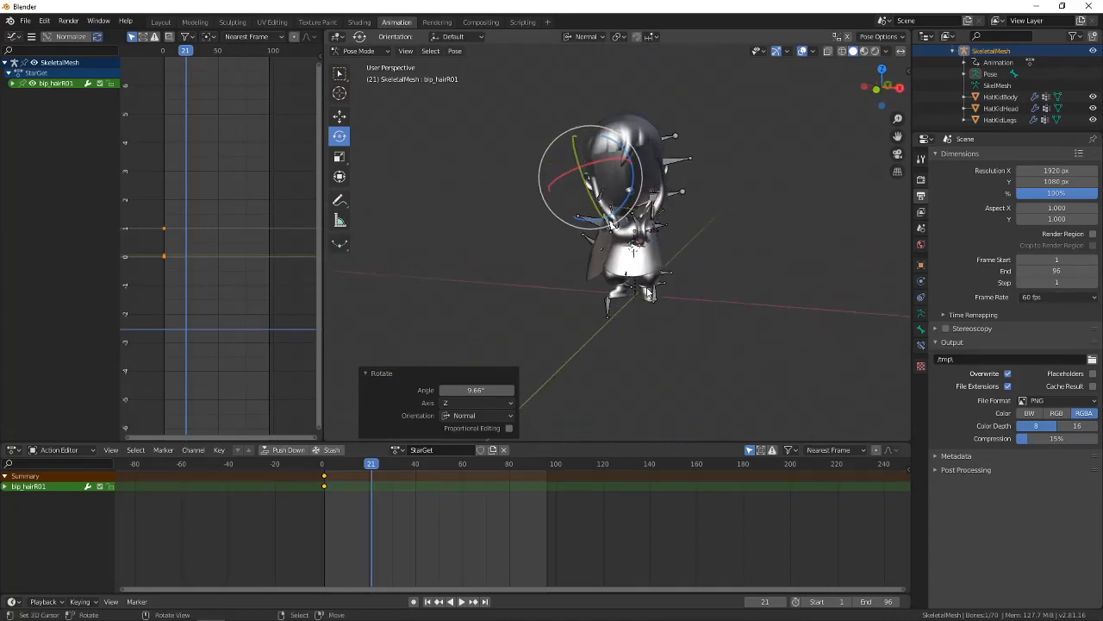
Select all bones and insert a Whole Character keyframe at frame 21 of StarGet.
key("a")
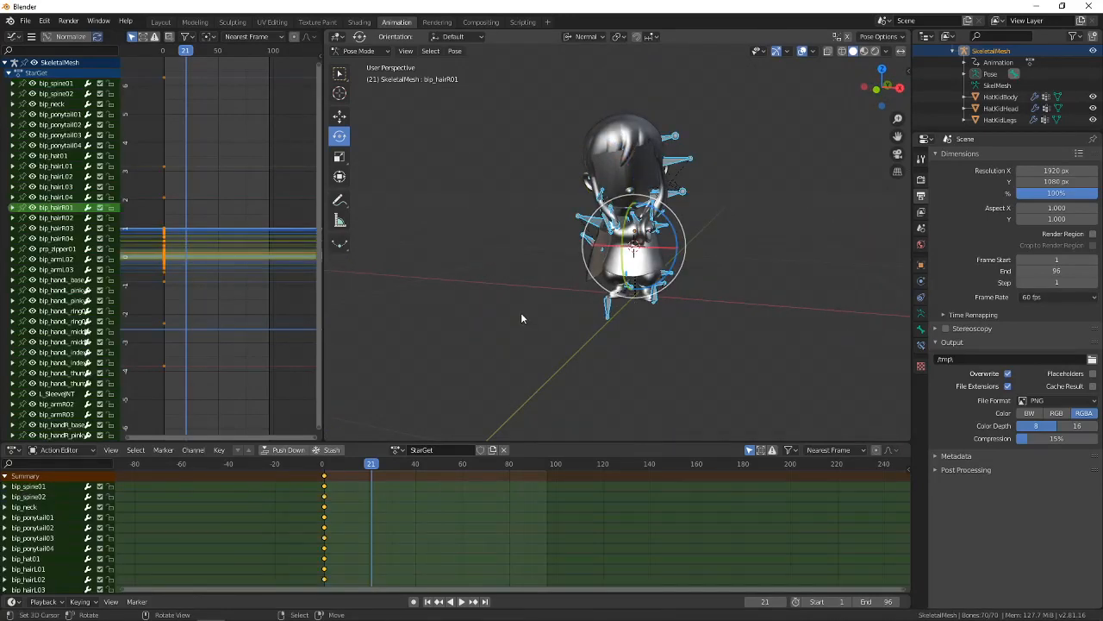
middle_click_drag(509, 332, 558, 319)
key("i")
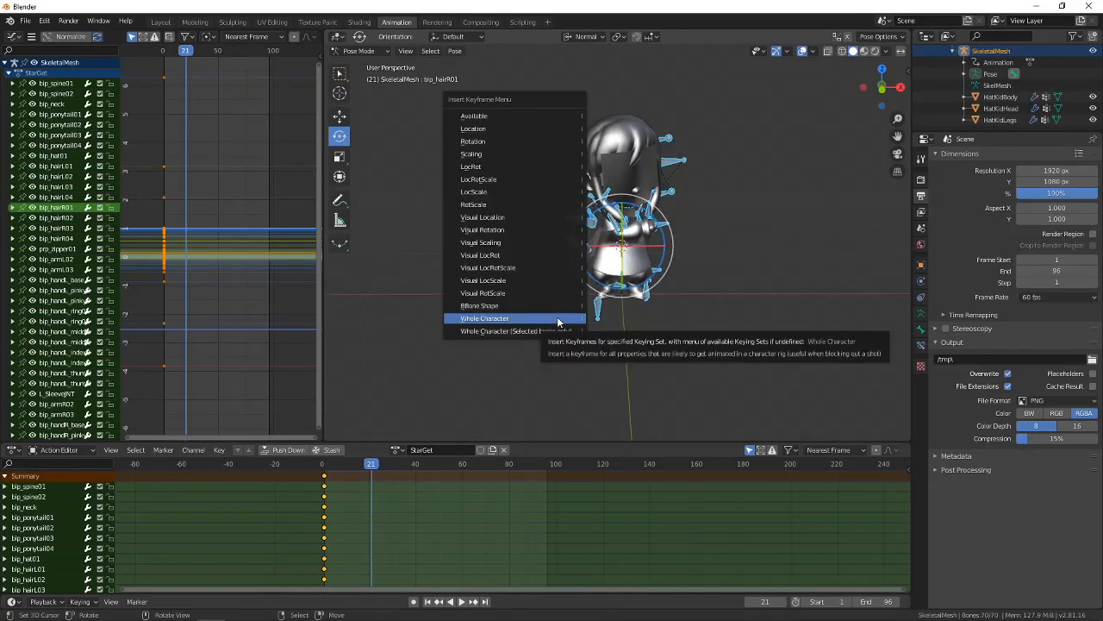
left_click(556, 316)
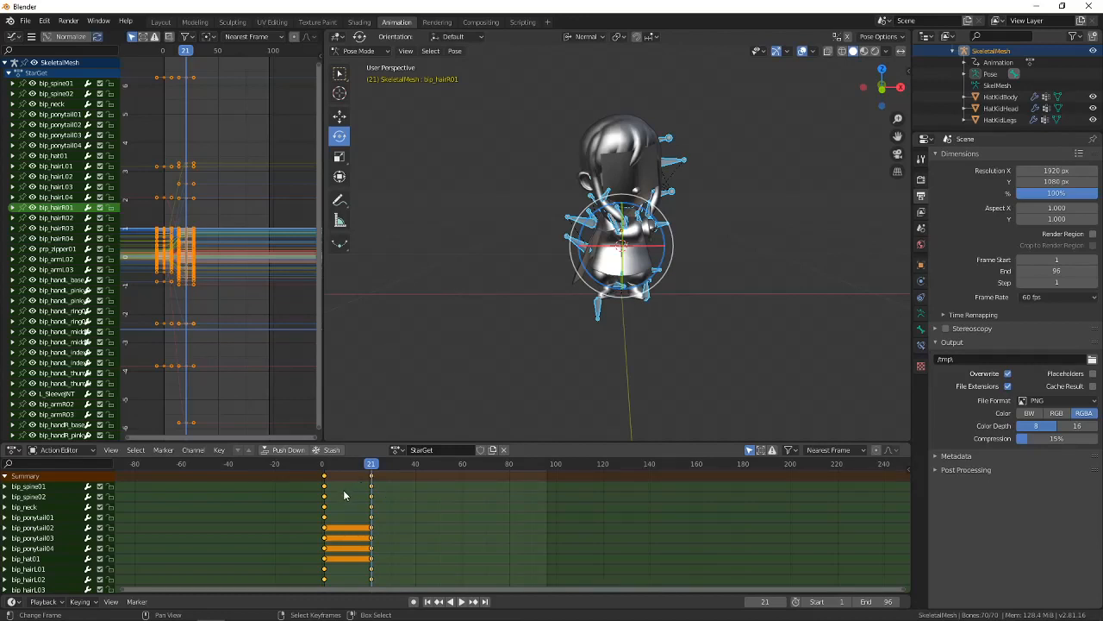
Scrub and play the animation between the keyframes at frames 1 and 21 to review the movement into the pose.
left_click_drag(338, 492, 171, 484)
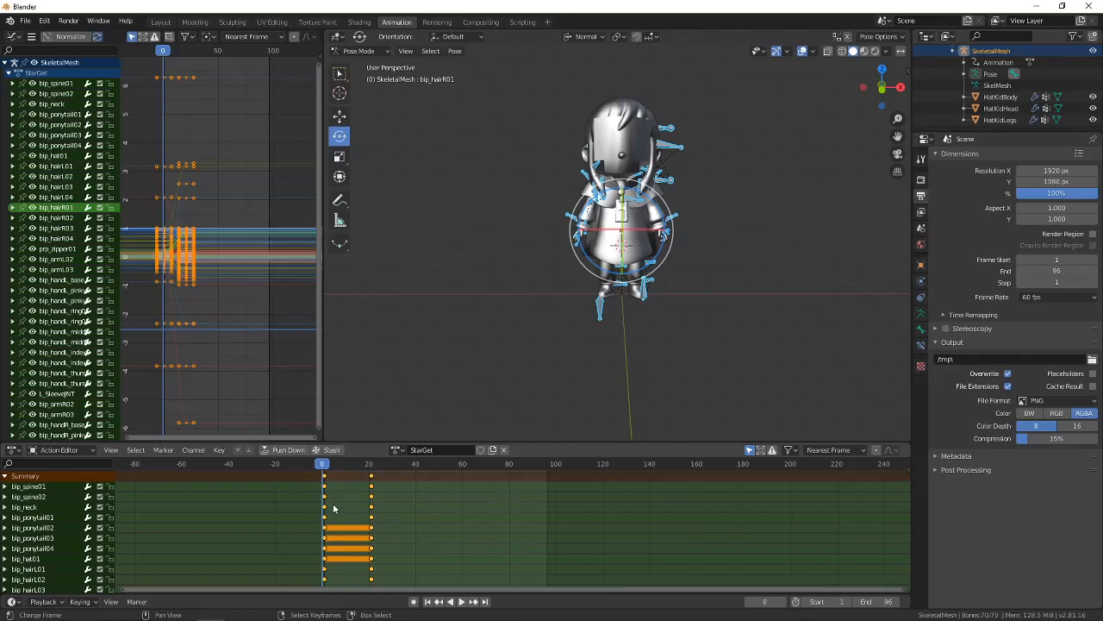
key("space")
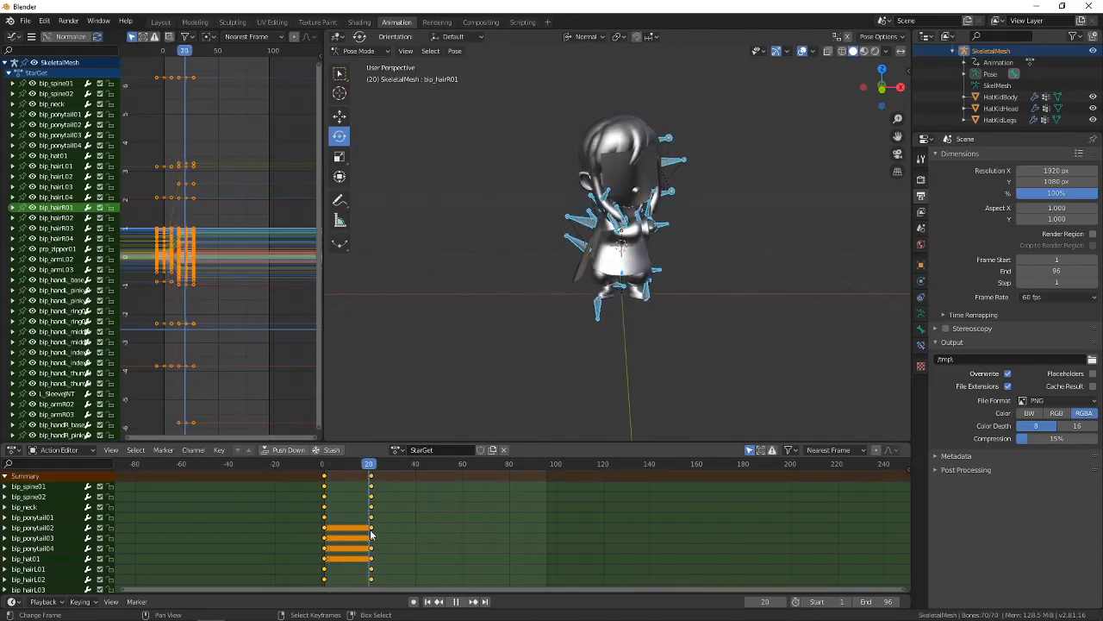
key("space")
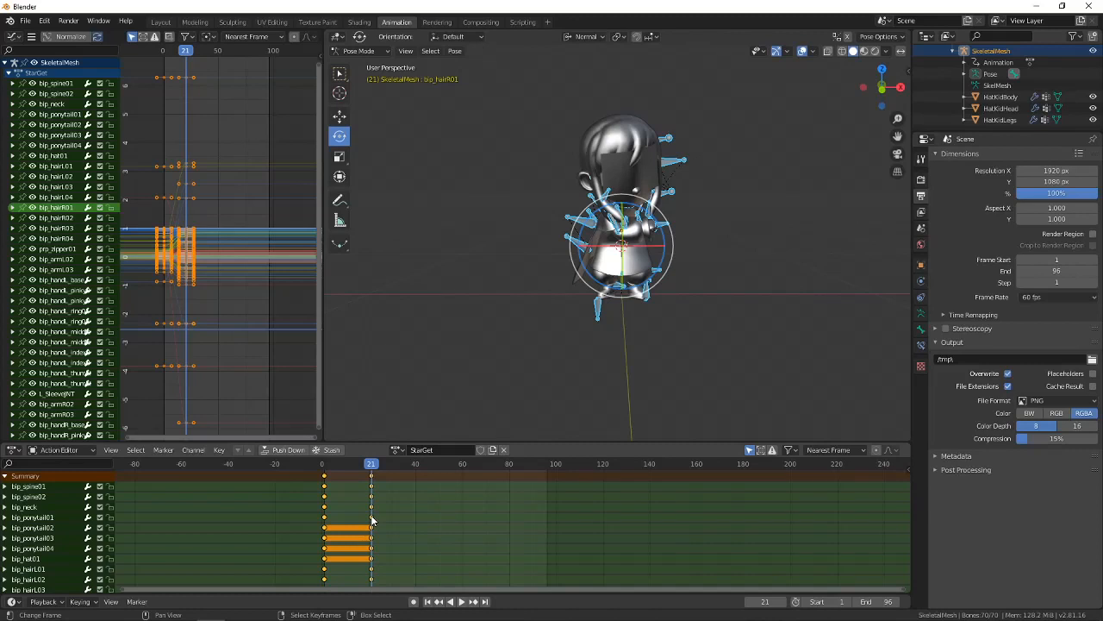
key("space")
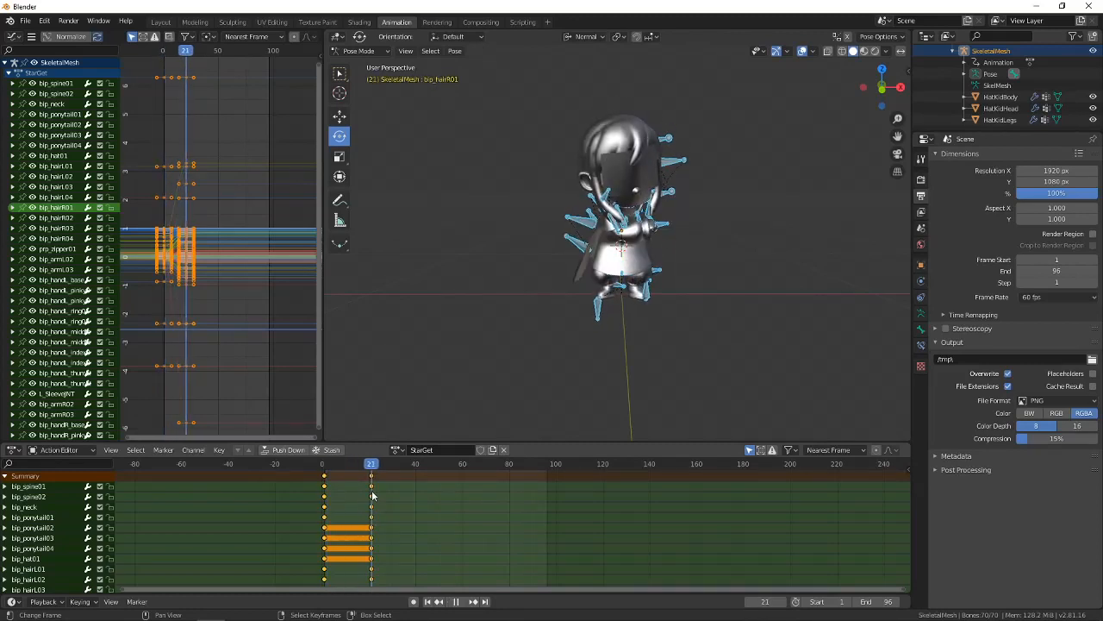
key("space")
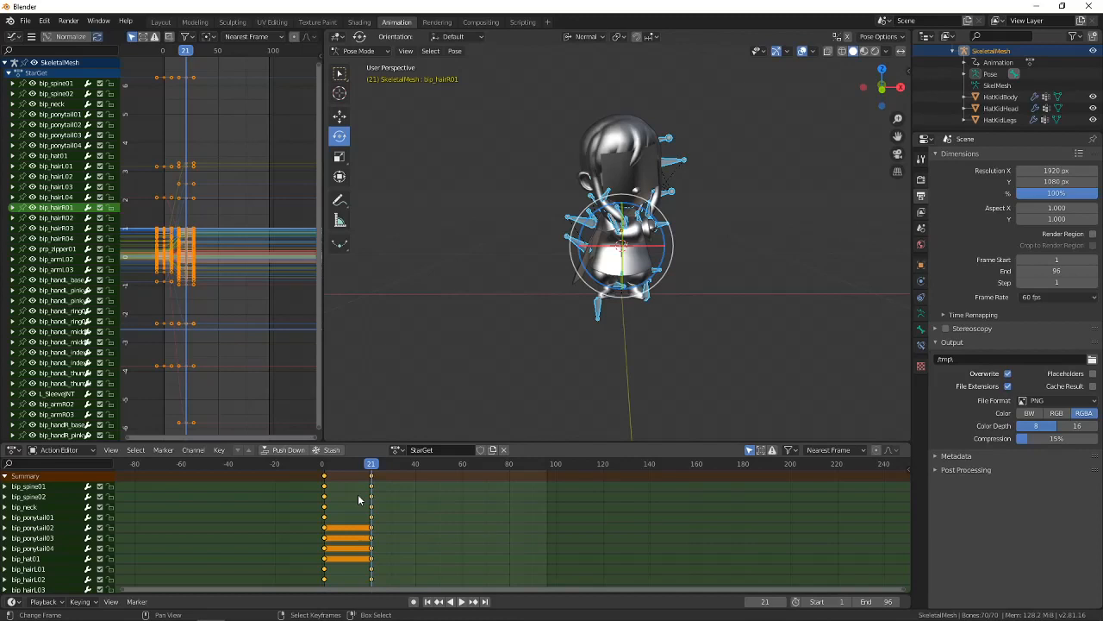
left_click_drag(362, 531, 326, 543)
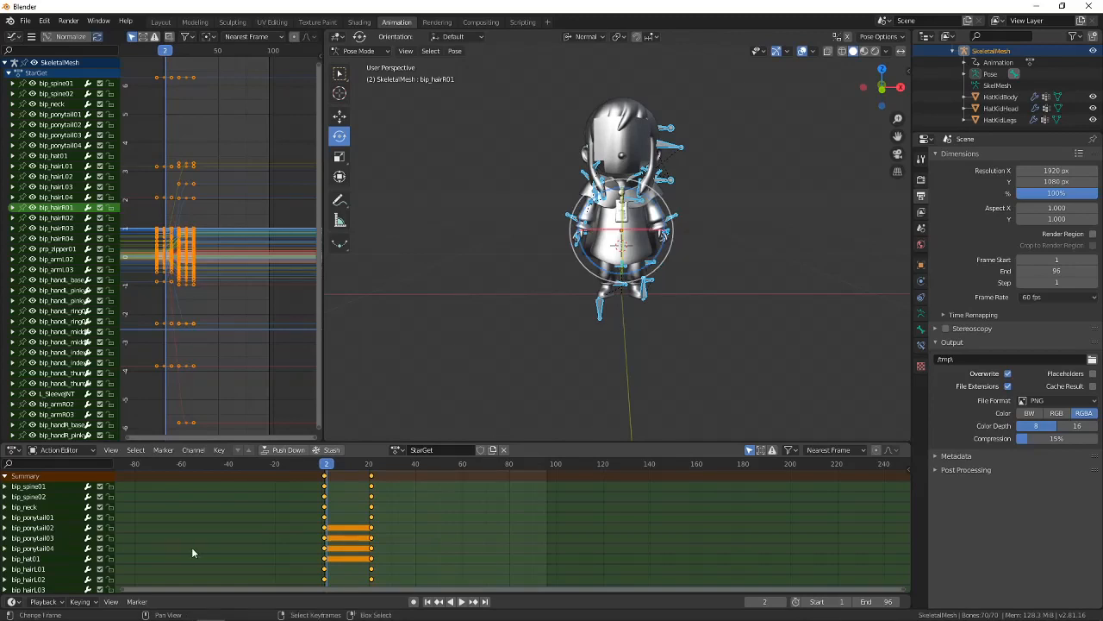
left_click(325, 543)
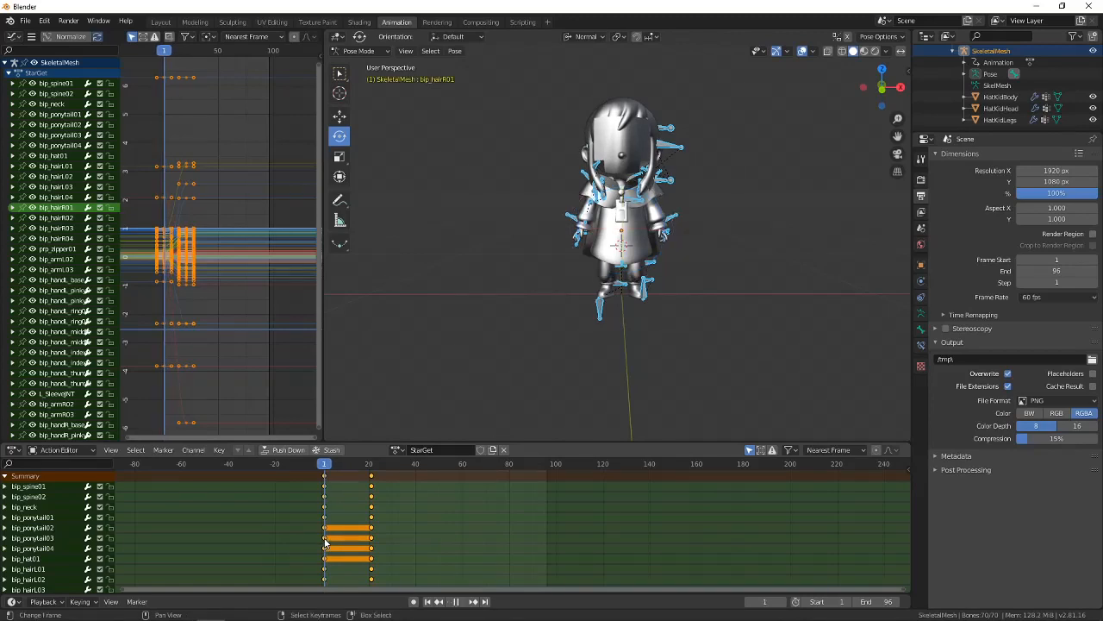
left_click_drag(325, 543, 371, 534)
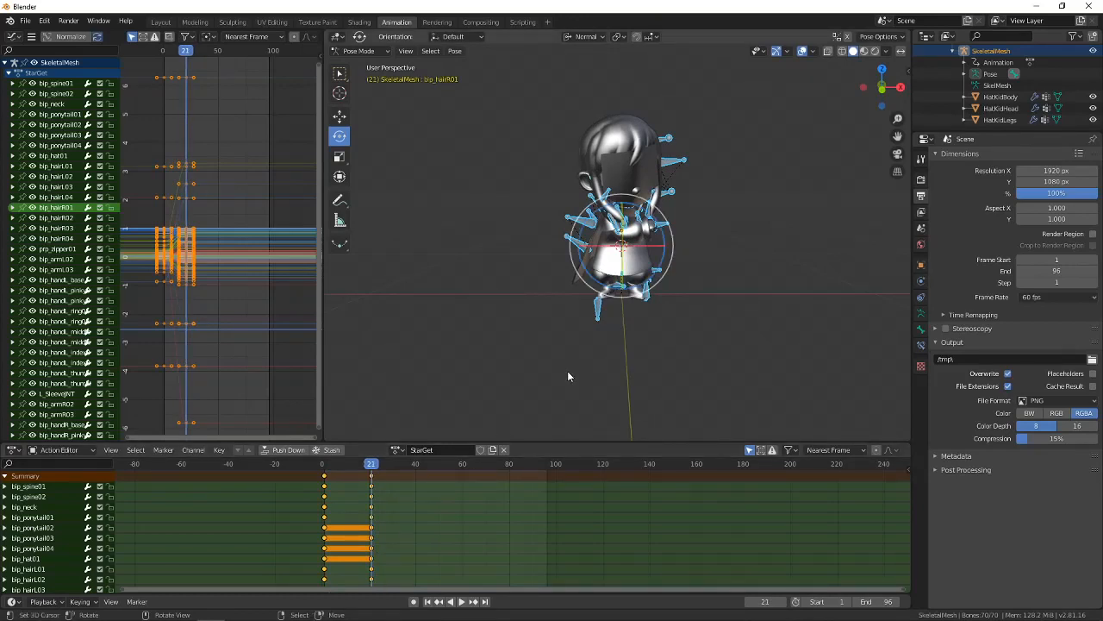
Examine the frame 21 pose from several angles and inspect the animation curves of all keyed bones.
scroll(567, 376, "up", 3)
middle_click_drag(567, 376, 786, 299)
middle_click_drag(667, 267, 700, 277)
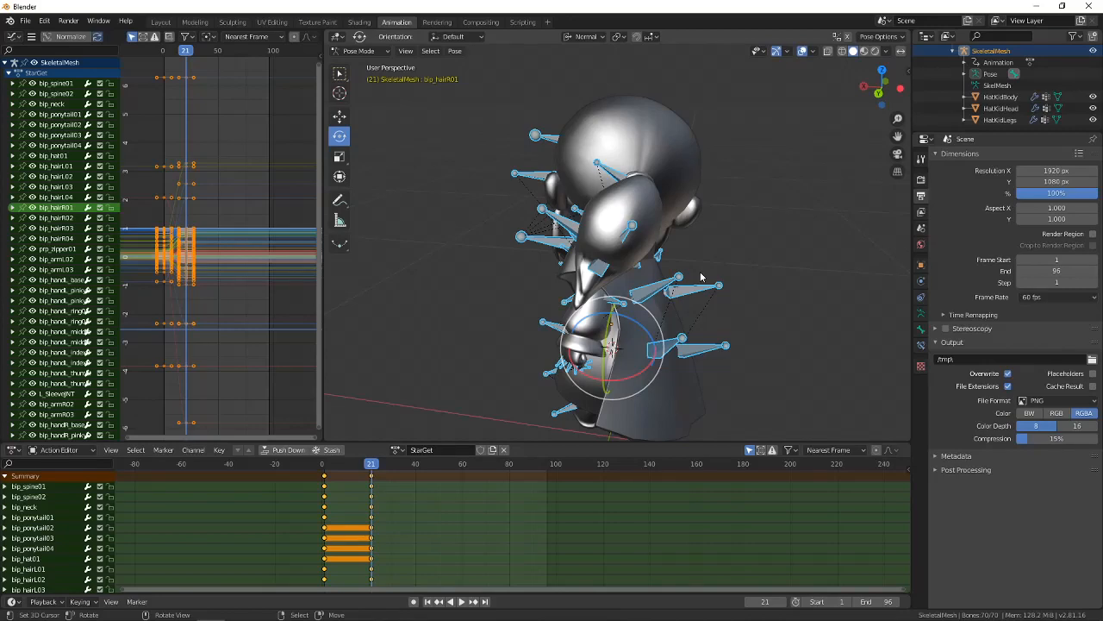
middle_click_drag(680, 274, 744, 260)
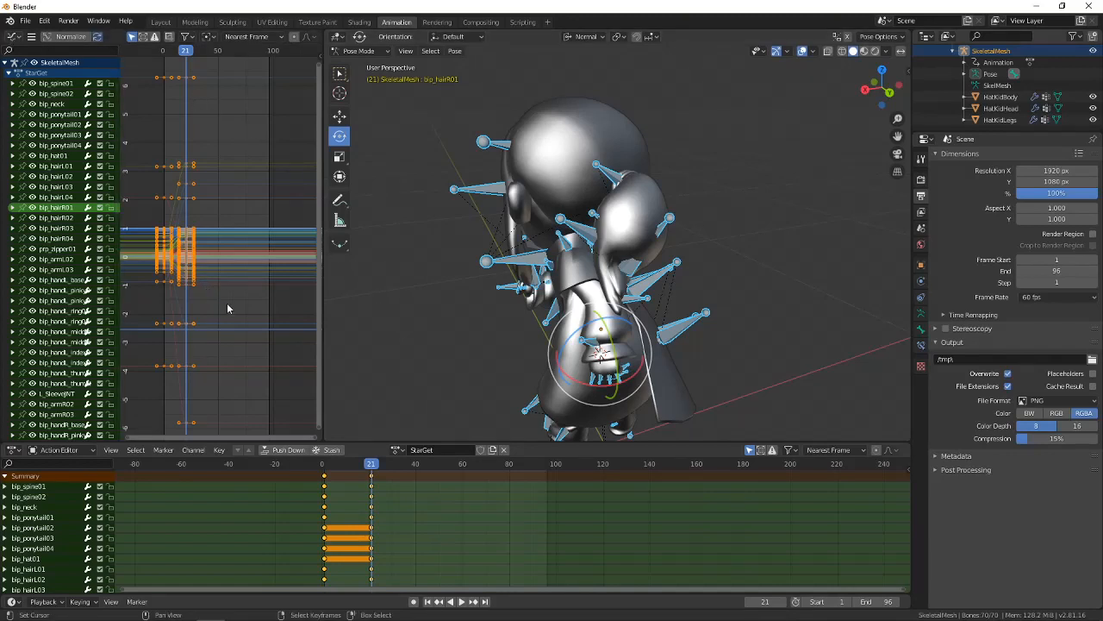
middle_click_drag(227, 303, 249, 320)
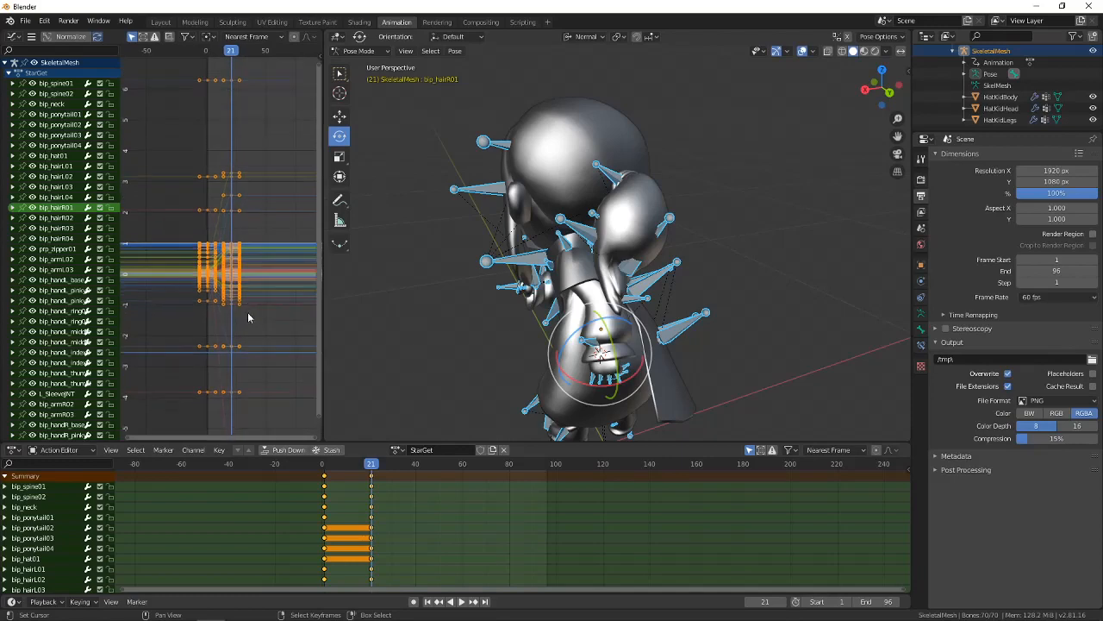
scroll(247, 317, "up", 11)
middle_click_drag(269, 368, 273, 301)
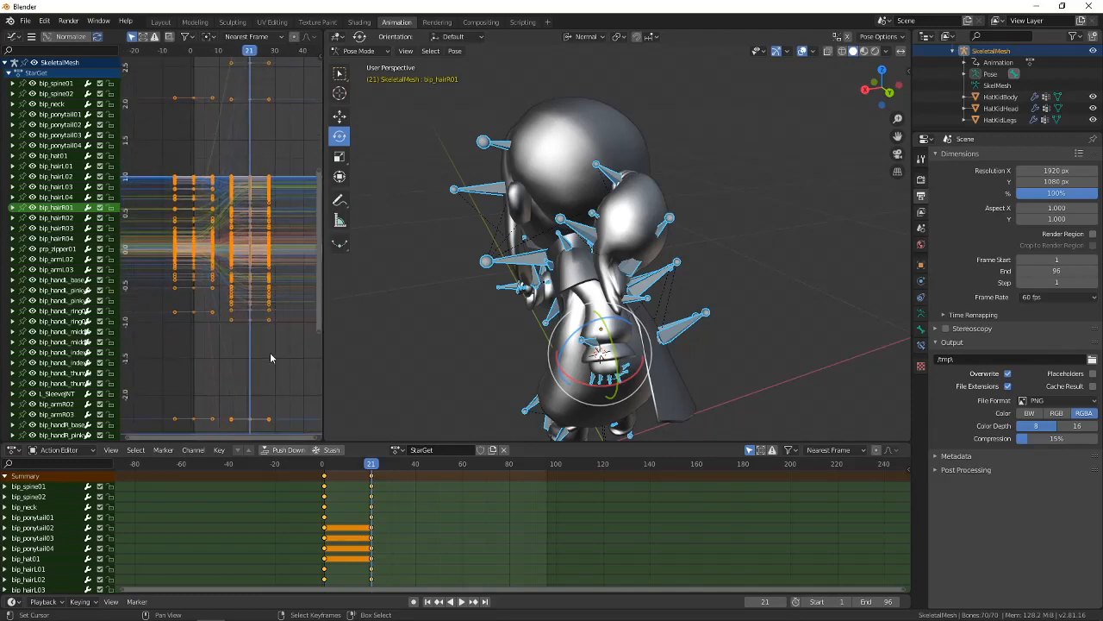
middle_click_drag(276, 370, 277, 372)
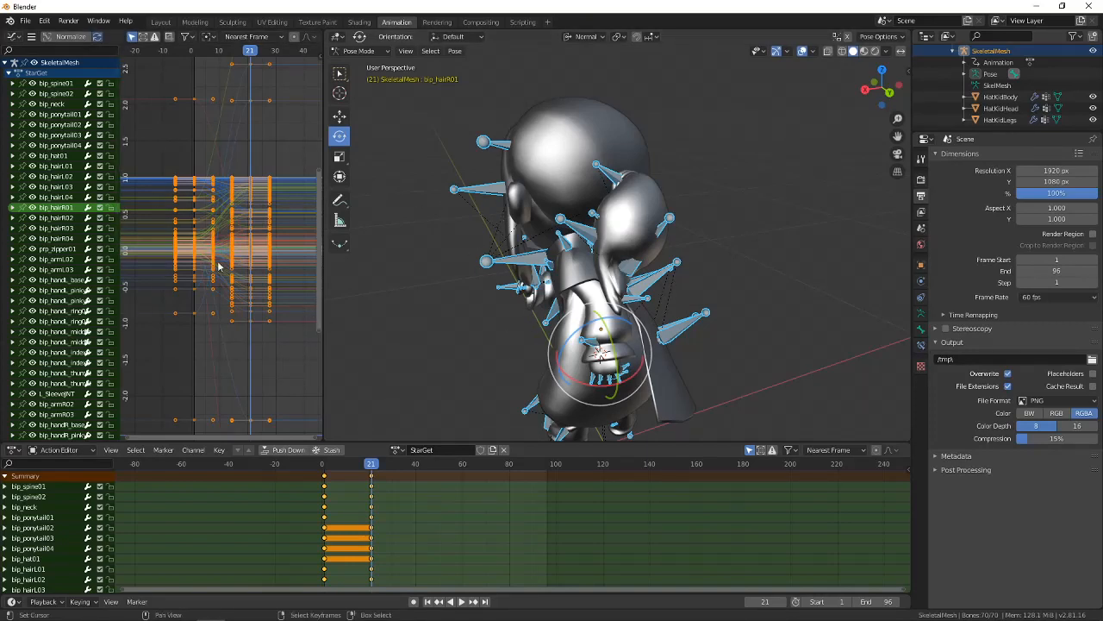
Select the Root bone and expand its location, rotation and scale channels in the Graph Editor.
middle_click_drag(460, 313, 572, 164)
scroll(579, 300, "up", 12)
middle_click_drag(613, 293, 612, 363)
right_click(612, 363)
scroll(571, 345, "down", 10)
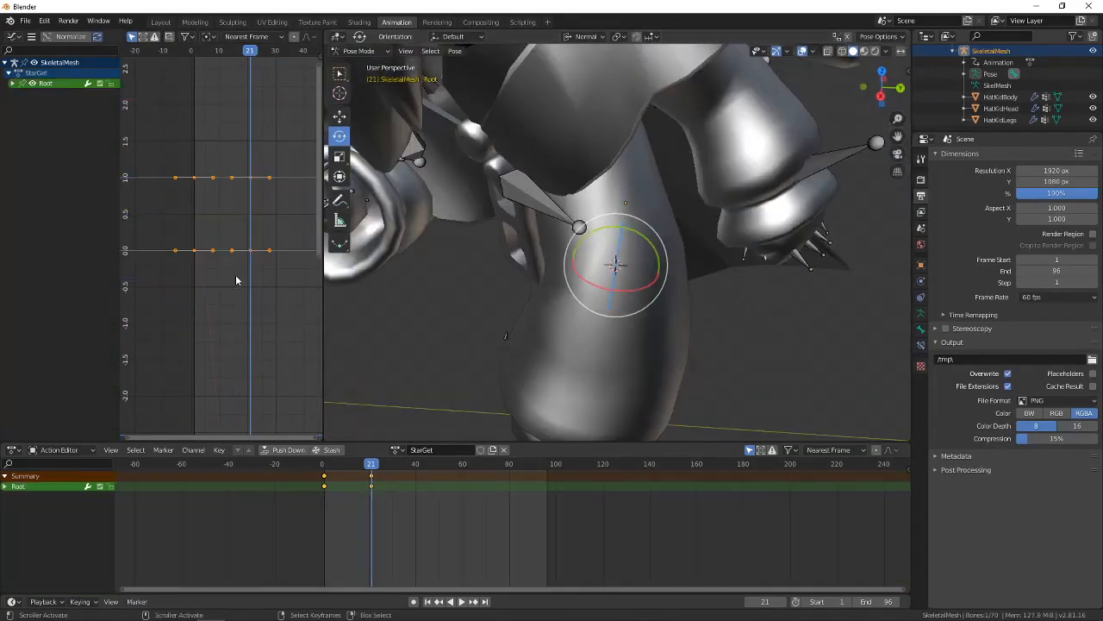
scroll(259, 287, "down", 5)
key("a")
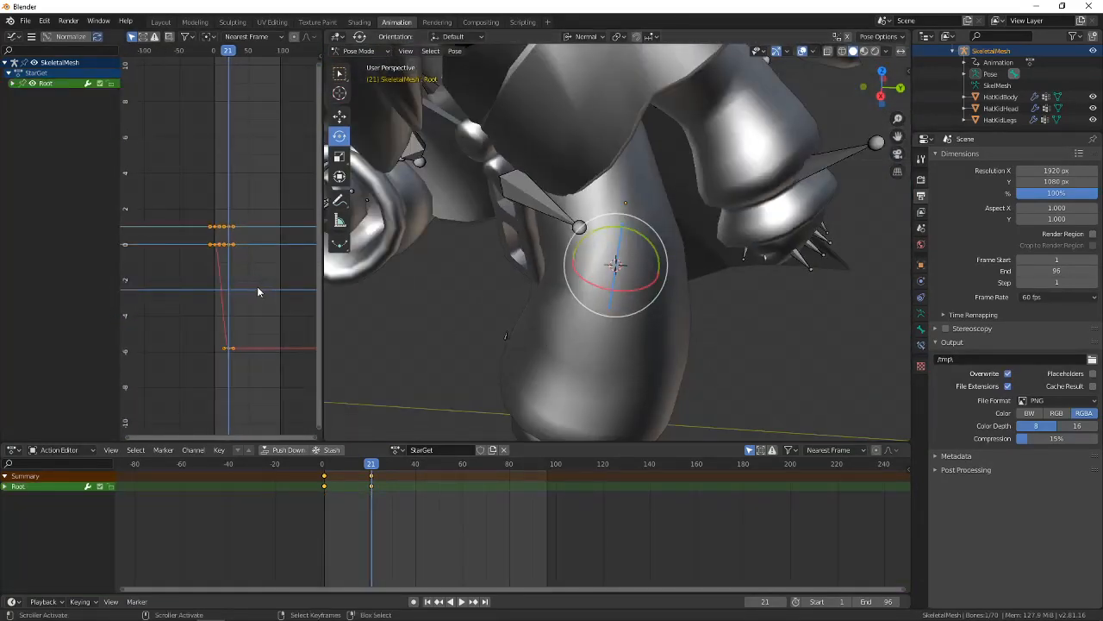
middle_click_drag(257, 291, 243, 252, "ctrl")
left_click(12, 84)
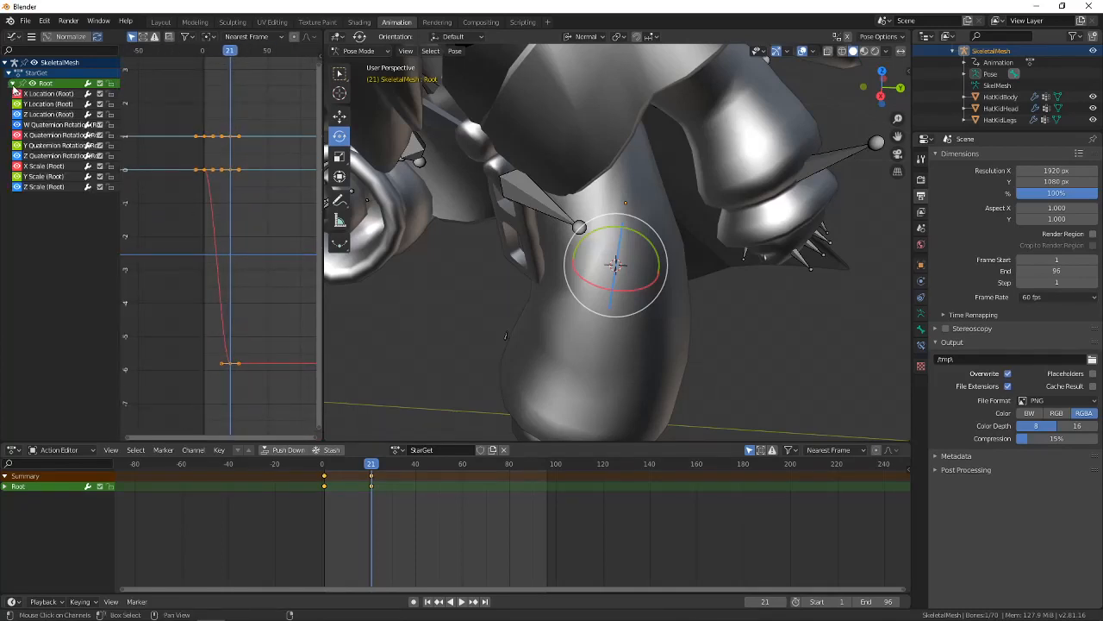
mouse_move(191, 242)
middle_mouse_down()
mouse_move(182, 245)
mouse_move(198, 228)
middle_mouse_up()
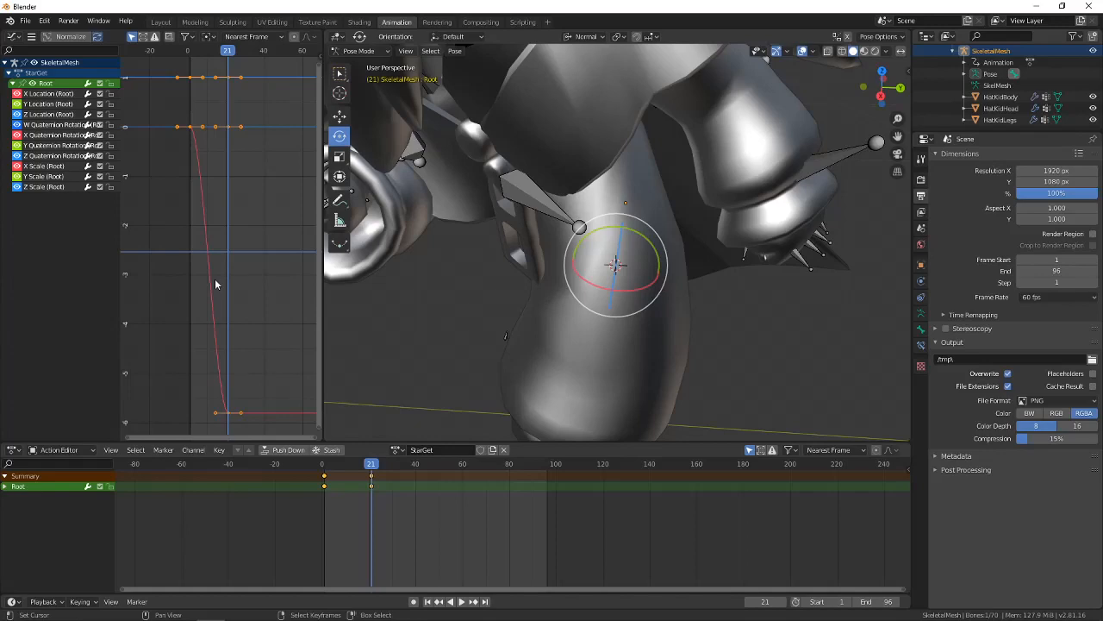
Examine the Root bone's animation curves at different scales while scrubbing and playing the frames around both keyframes.
scroll(204, 262, "down", 3)
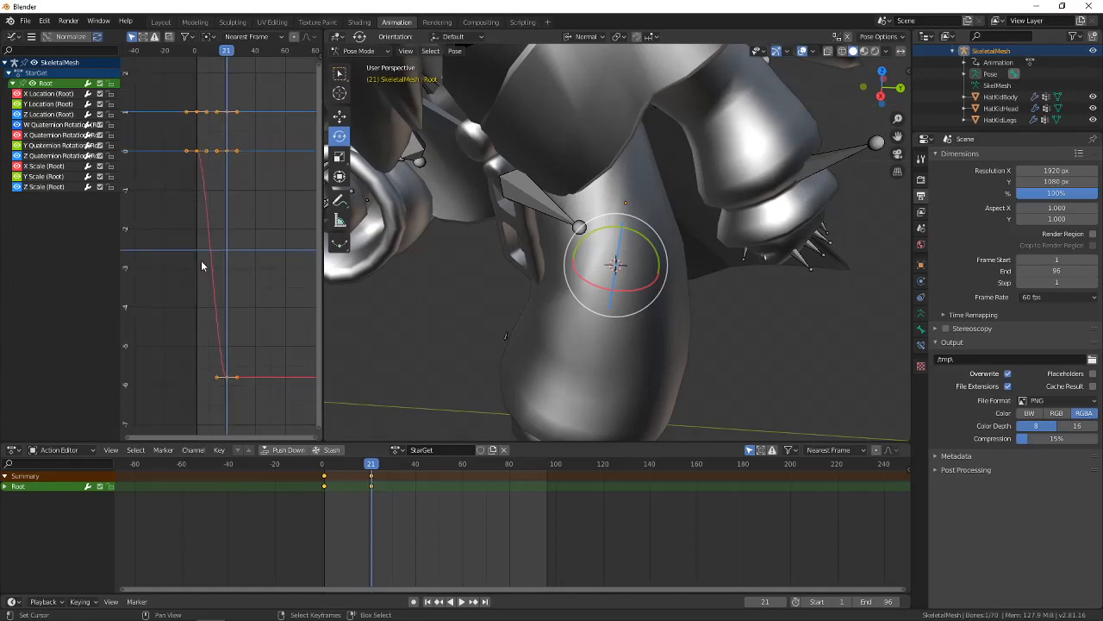
left_click_drag(201, 261, 212, 235)
middle_click_drag(212, 234, 228, 305)
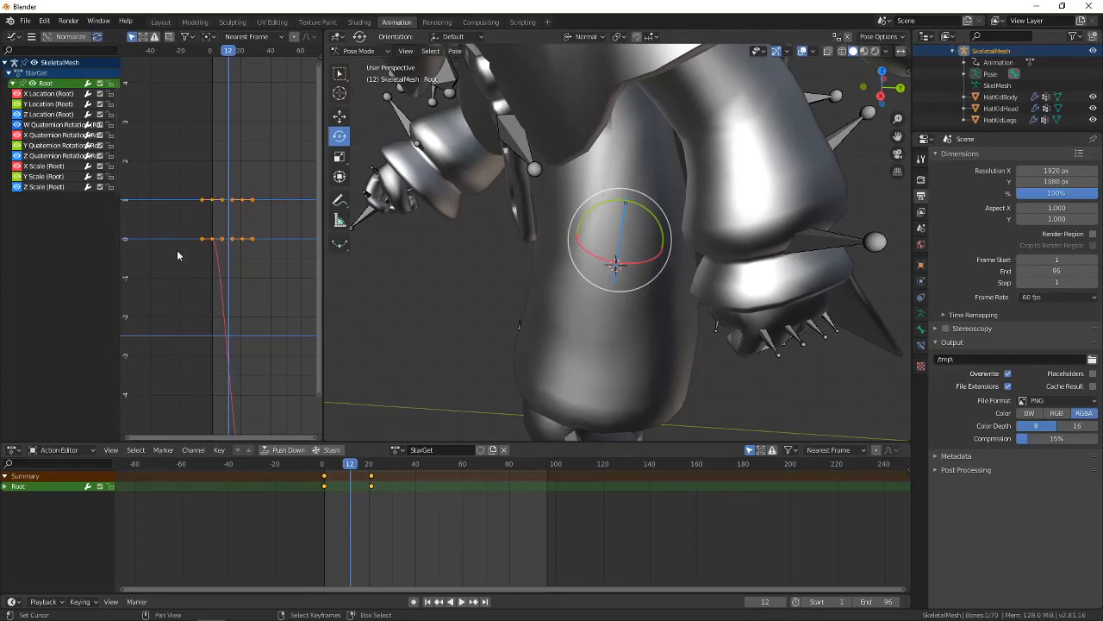
middle_click_drag(144, 254, 158, 244)
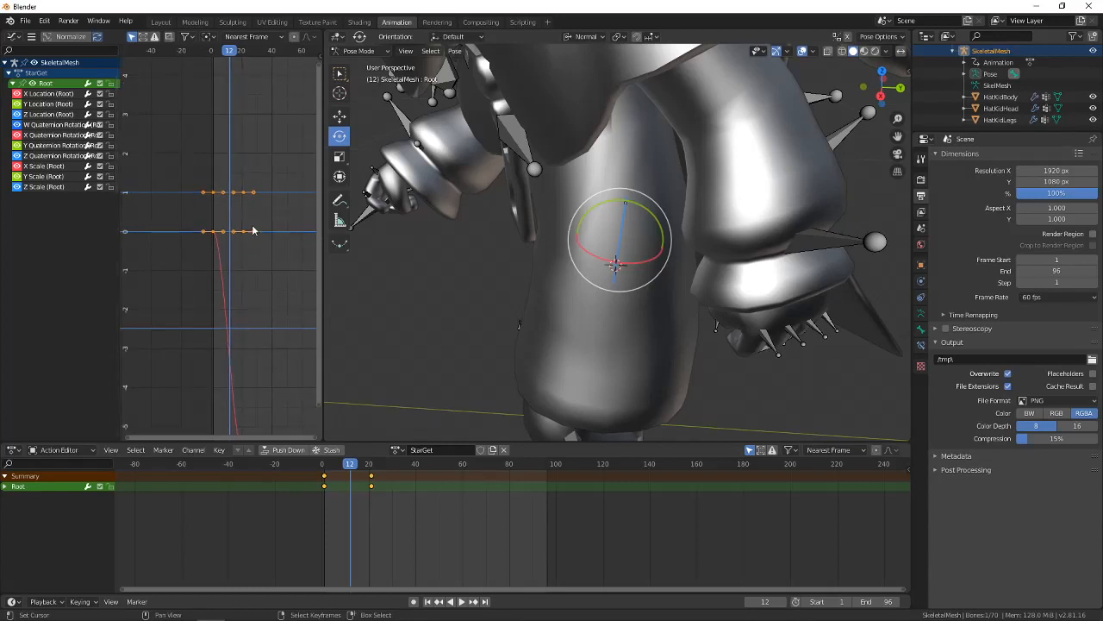
key("space")
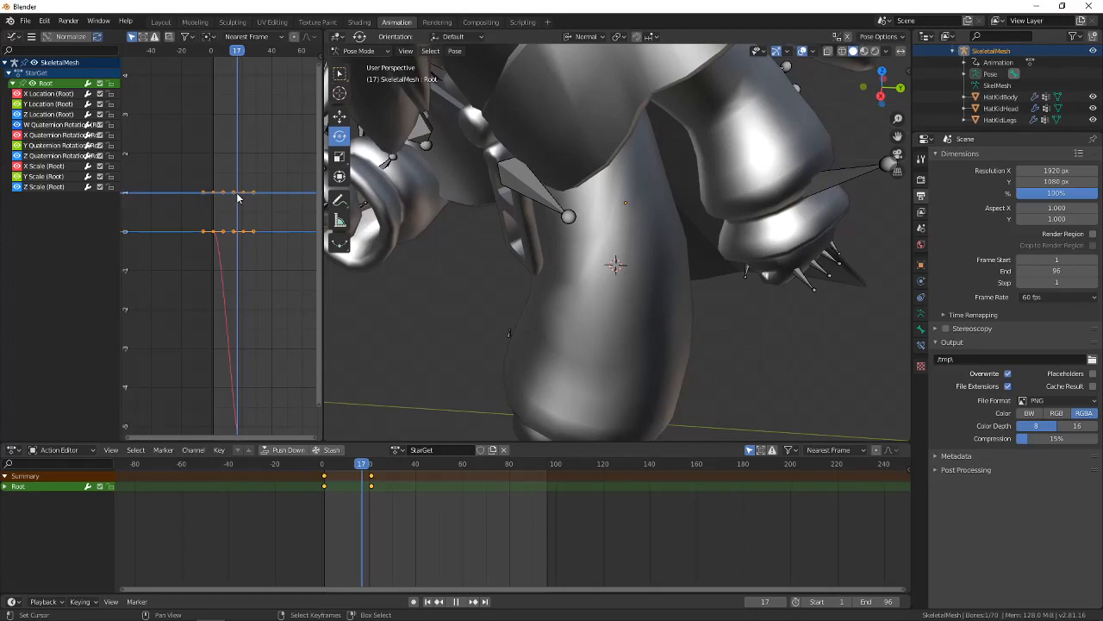
left_click_drag(237, 195, 252, 113)
scroll(250, 119, "down", 10)
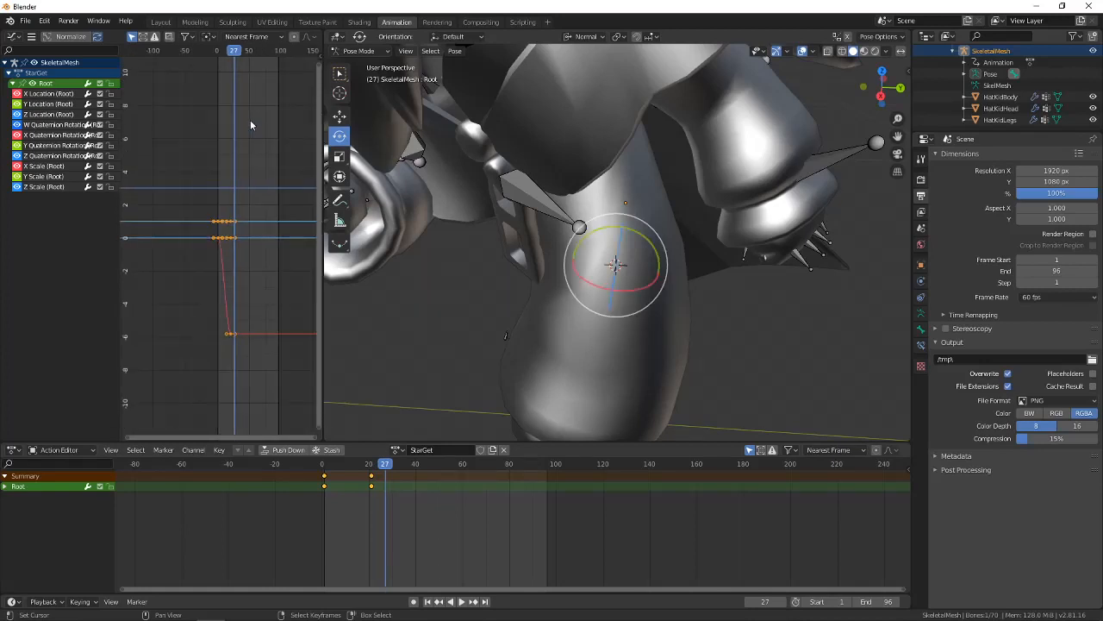
scroll(241, 124, "down", 4)
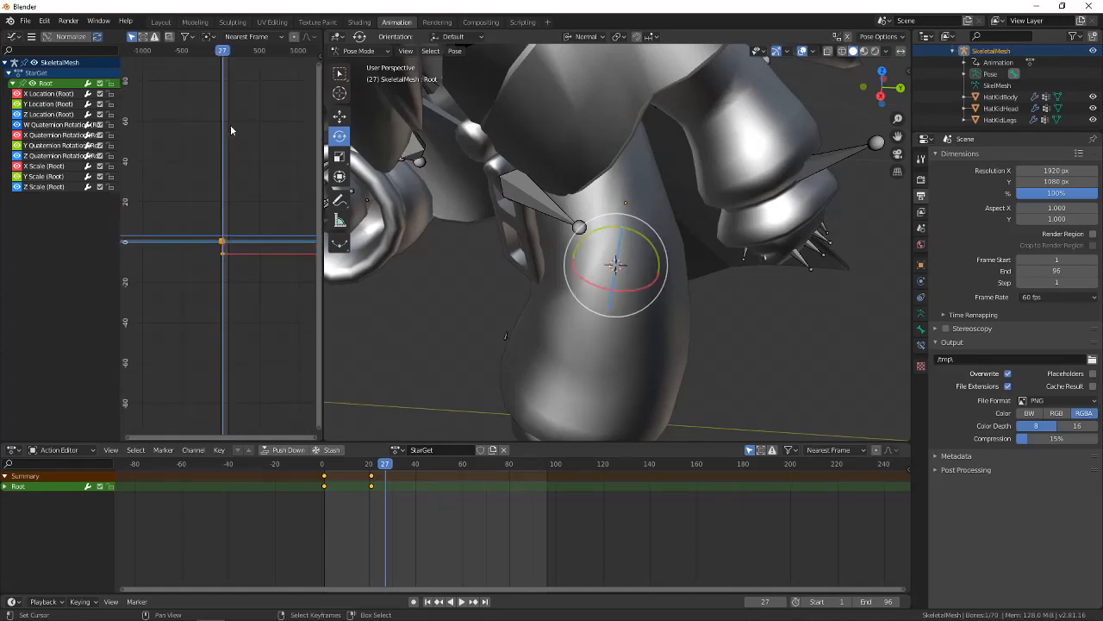
scroll(217, 173, "up", 14)
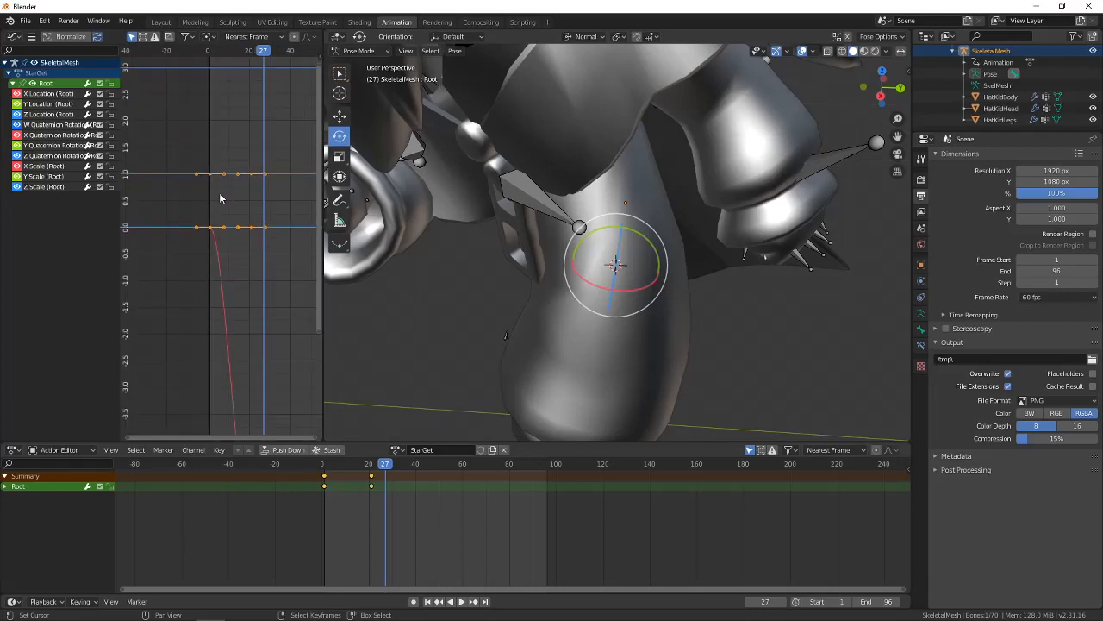
scroll(227, 220, "down", 3)
scroll(223, 245, "down", 15)
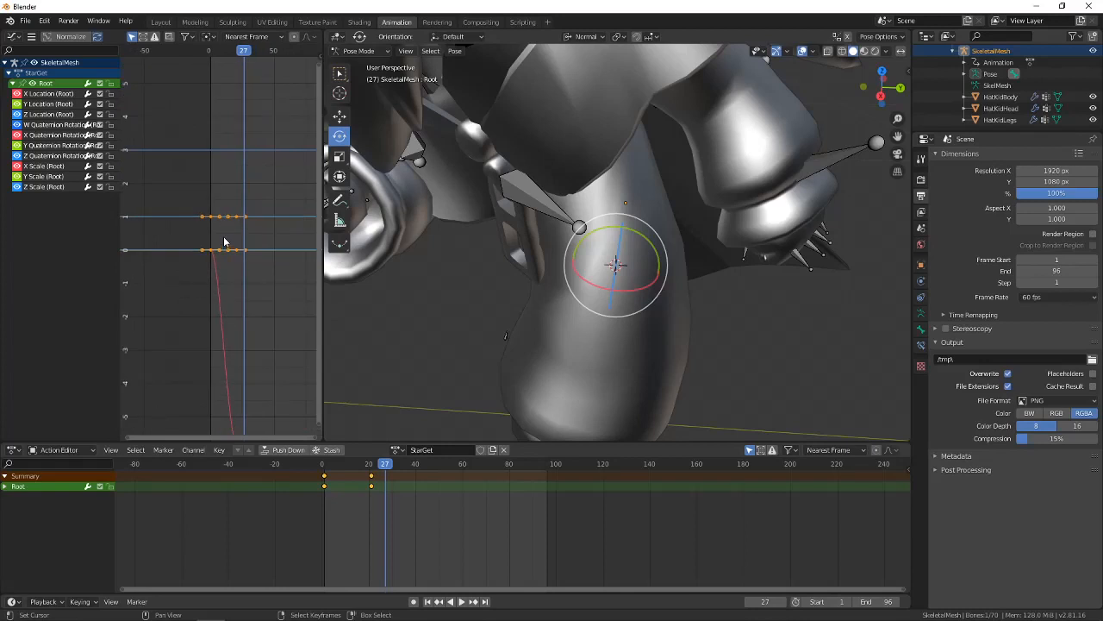
scroll(222, 191, "down", 5)
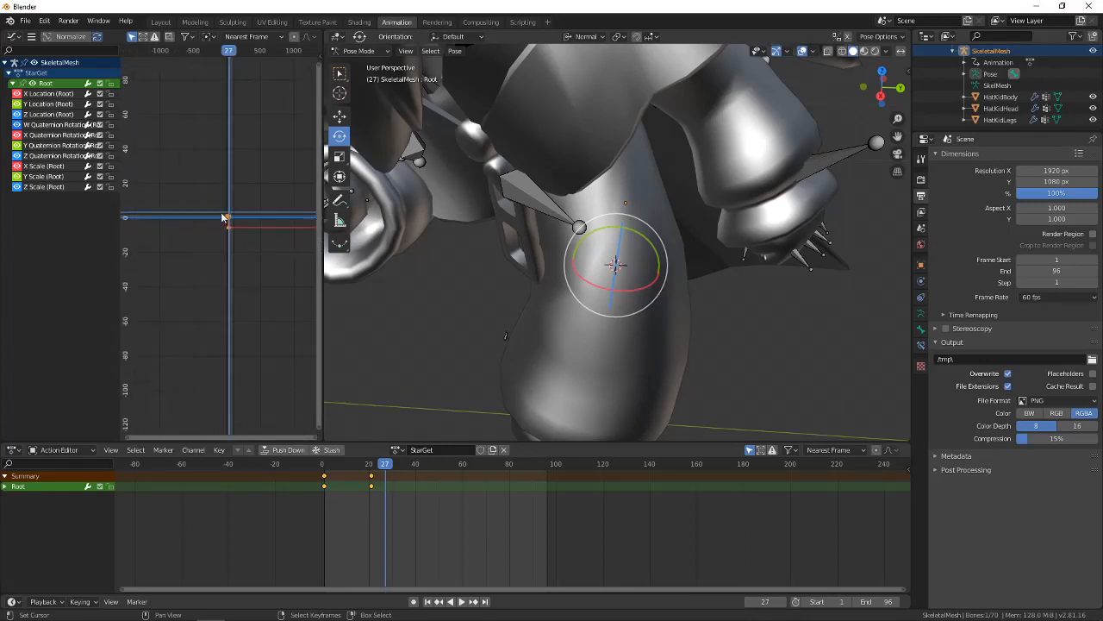
scroll(230, 217, "up", 8)
scroll(233, 206, "up", 8)
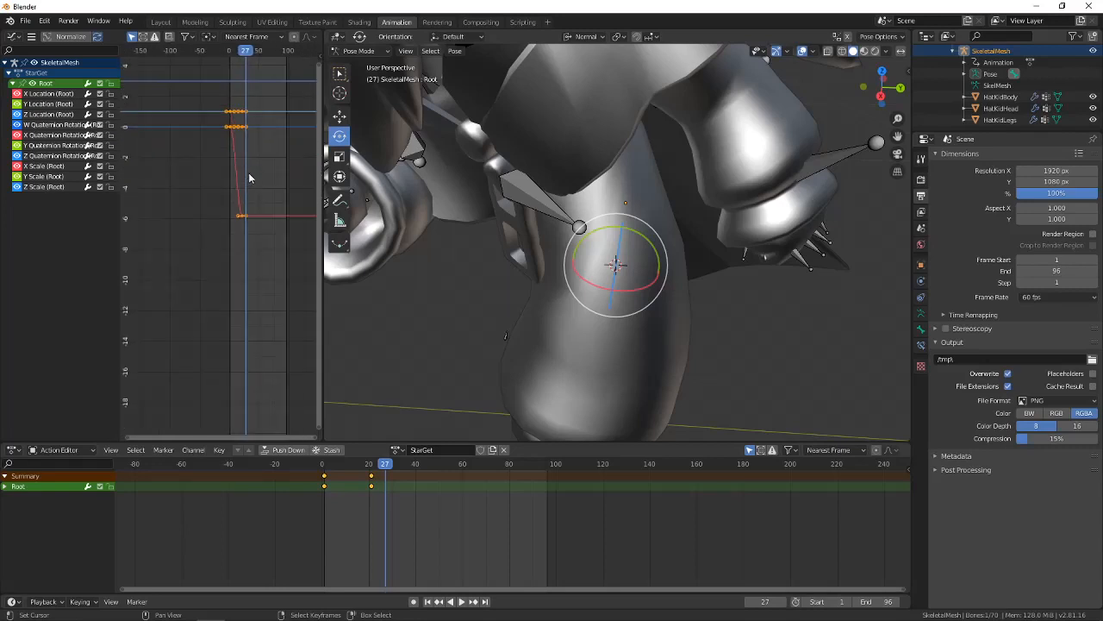
scroll(235, 224, "up", 5)
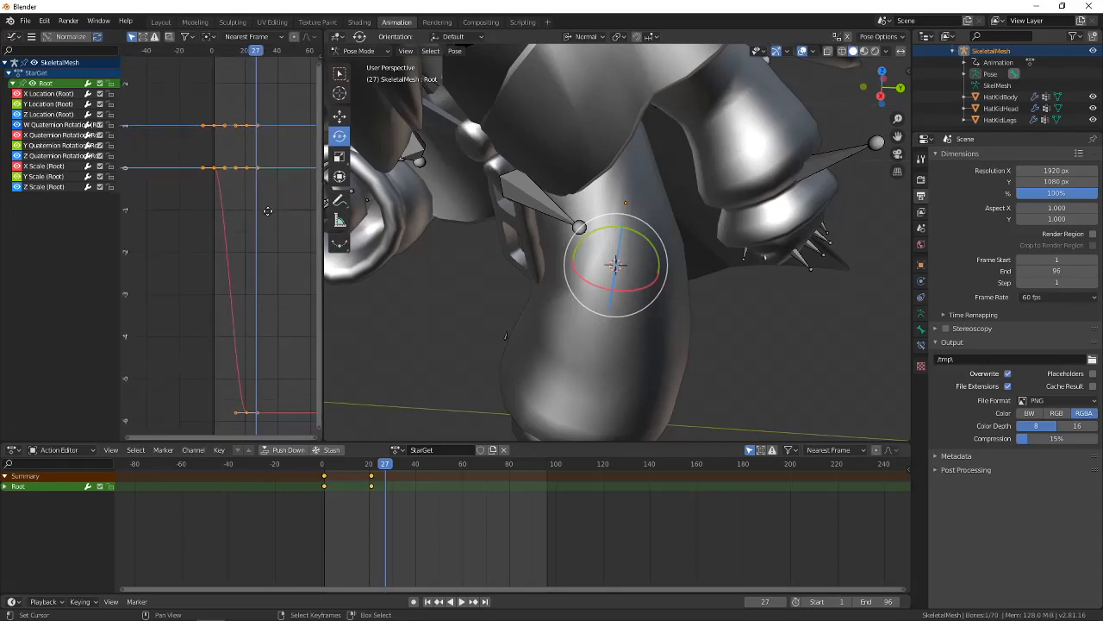
scroll(248, 200, "down", 2)
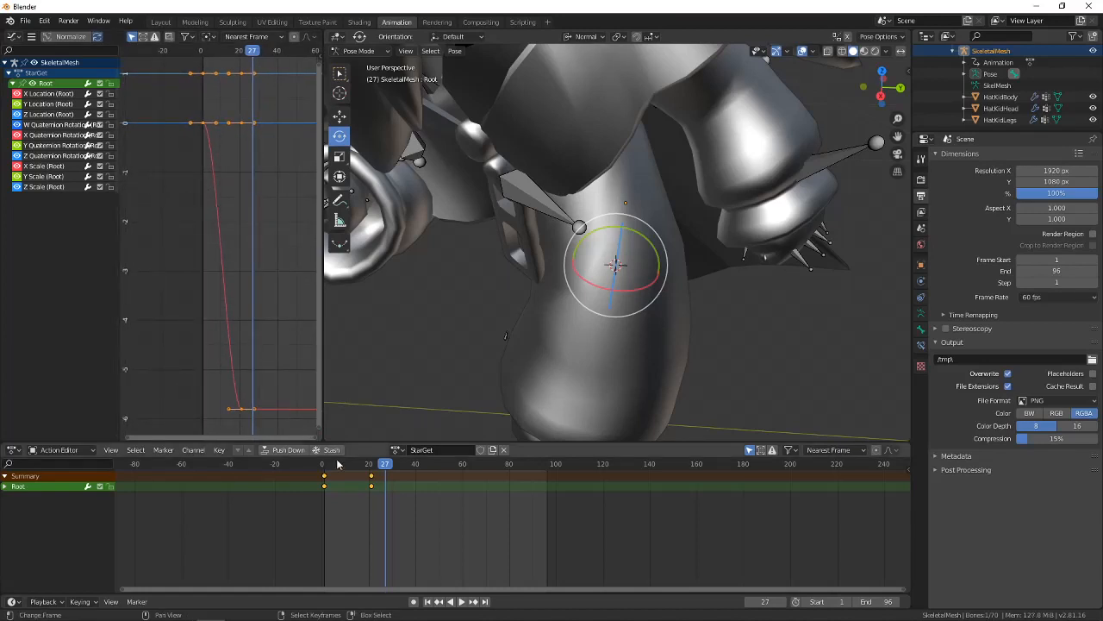
Return to frame 21 and hide the Root bone's X, Y and Z Scale curves in the Graph Editor.
left_click(372, 494)
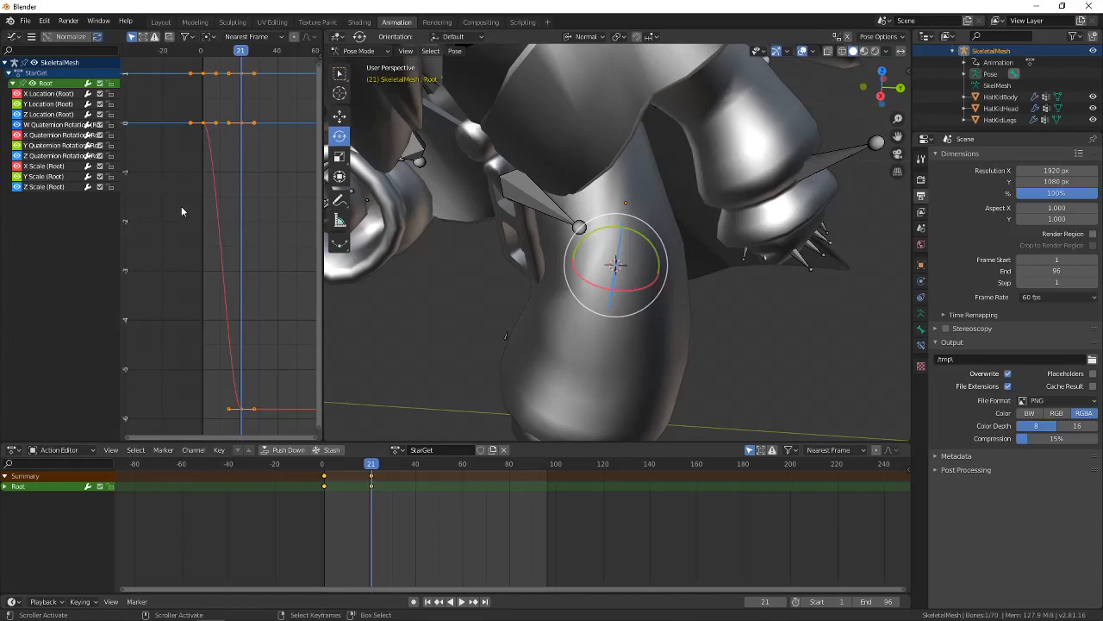
middle_click_drag(468, 254, 533, 295)
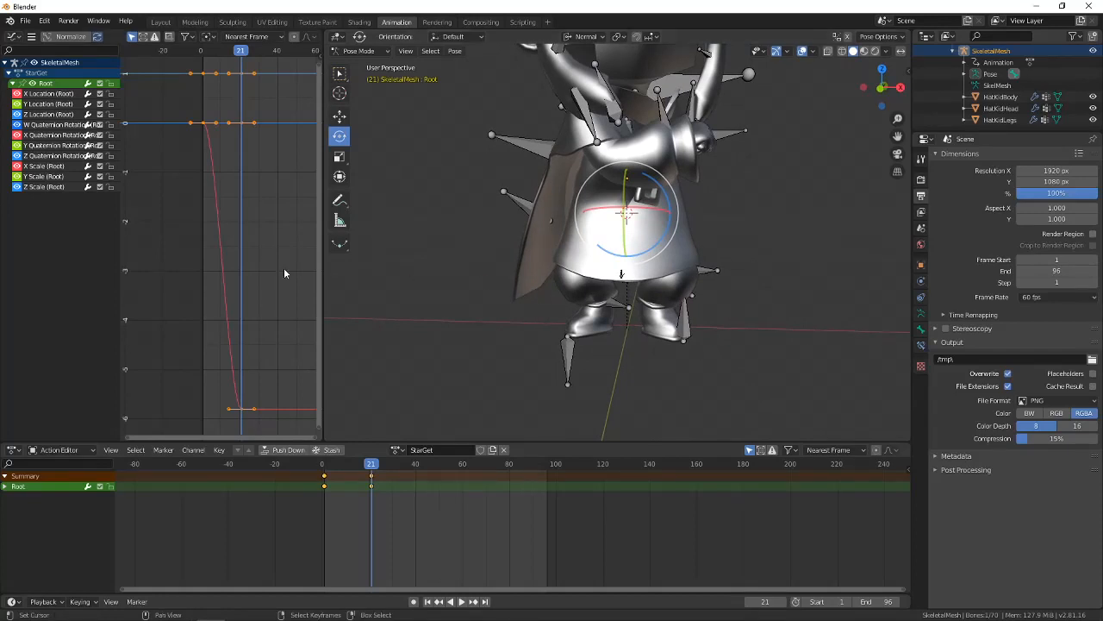
left_click(17, 177)
left_click(18, 166)
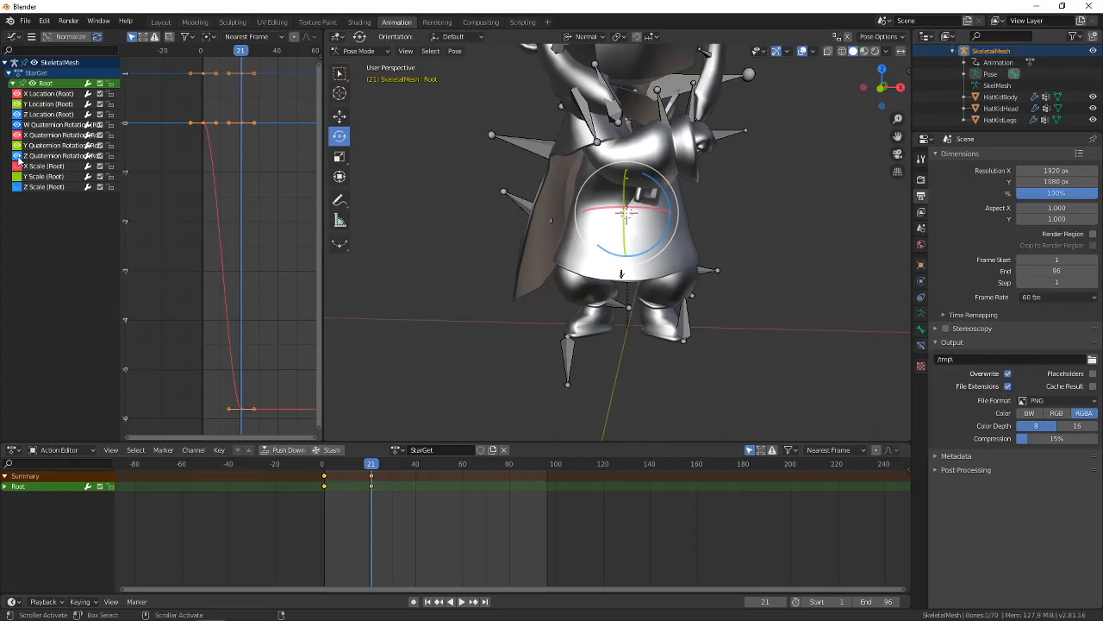
Hide the Root bone's quaternion rotation curves and its Y and Z Location curves, leaving only X Location visible.
left_click(17, 156)
left_click(18, 148)
left_click(18, 137)
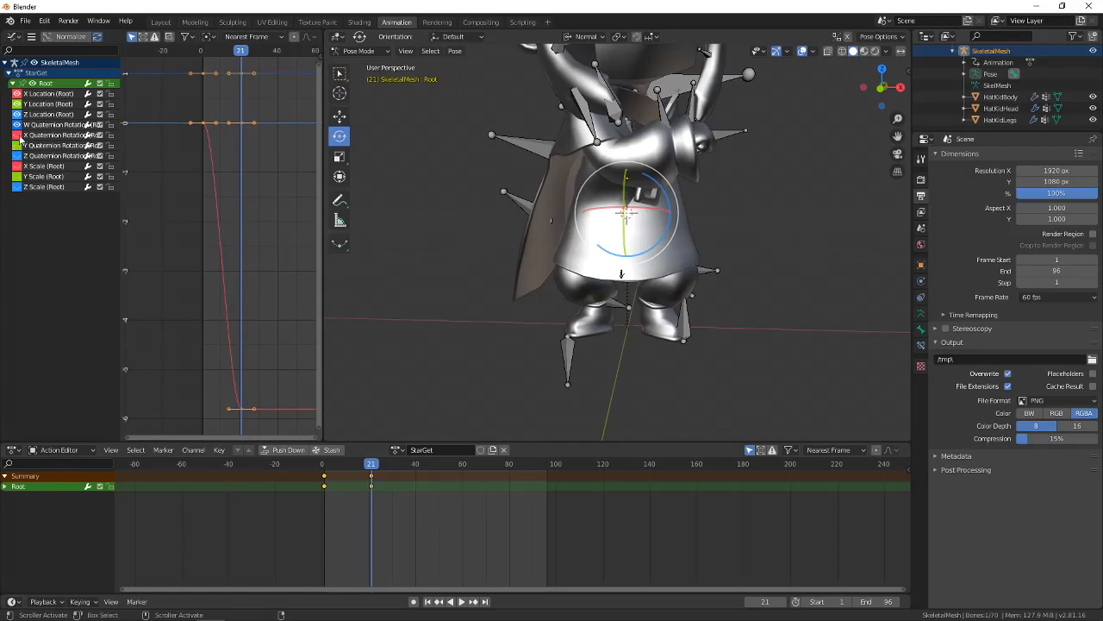
left_click(19, 126)
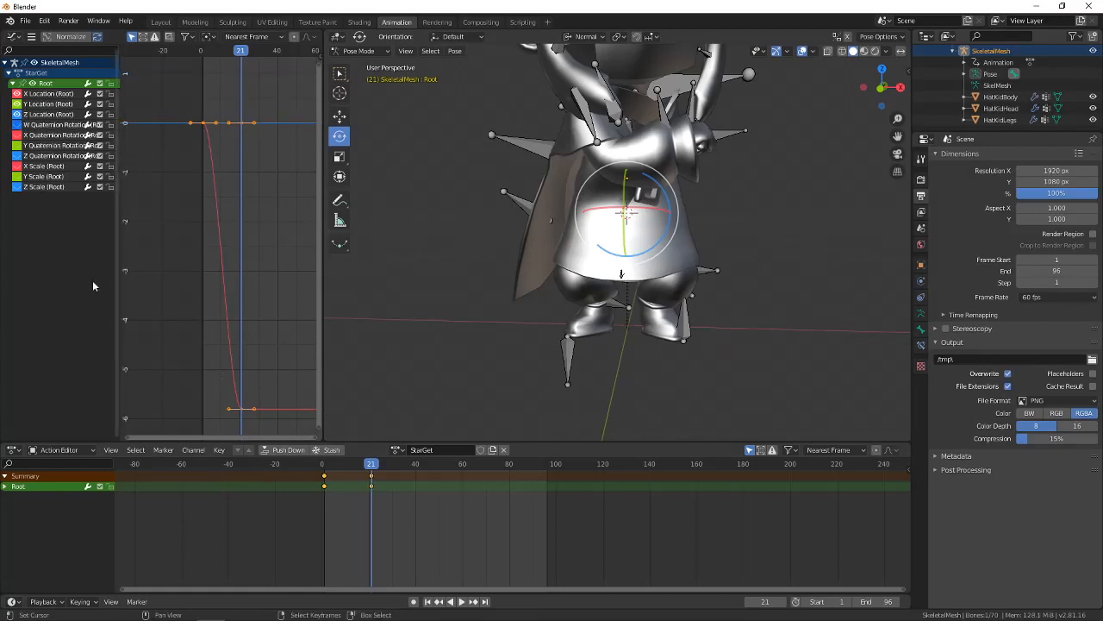
left_click(17, 113)
Examine the Root bone's X Location curve between the keyframes at frames 1 and 21 while playing the animation.
scroll(212, 256, "down", 2)
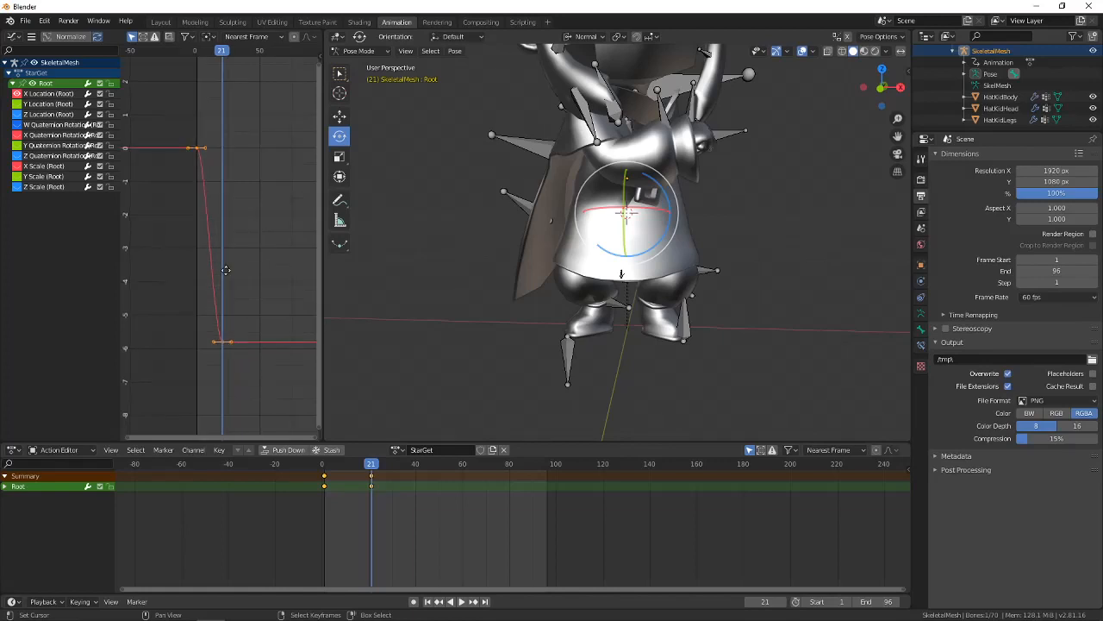
middle_click_drag(211, 256, 224, 263)
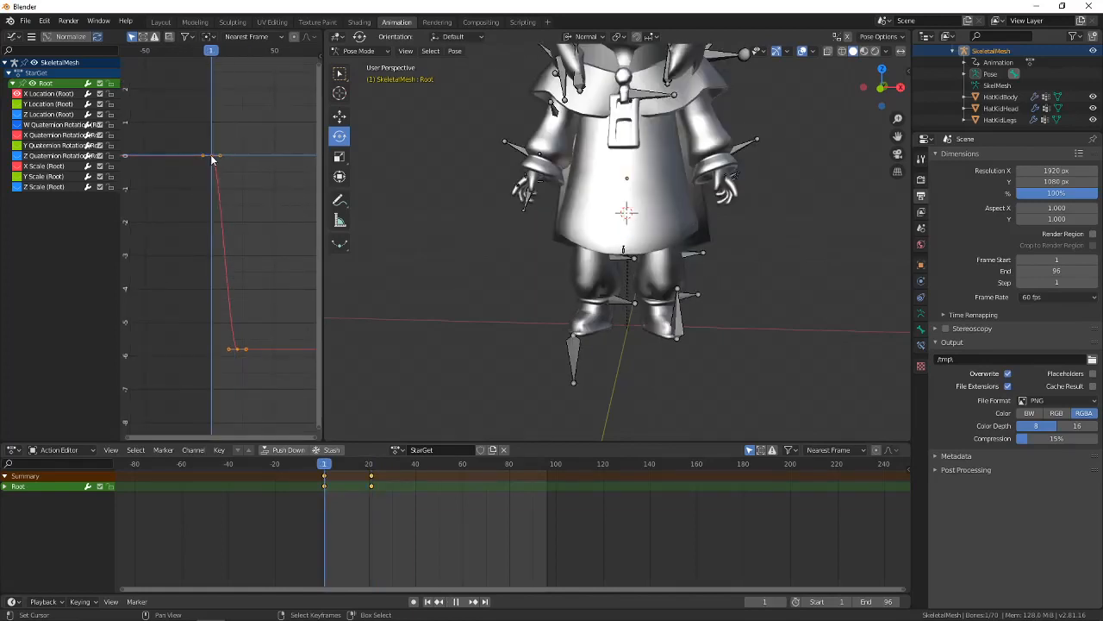
key("space")
key("space")
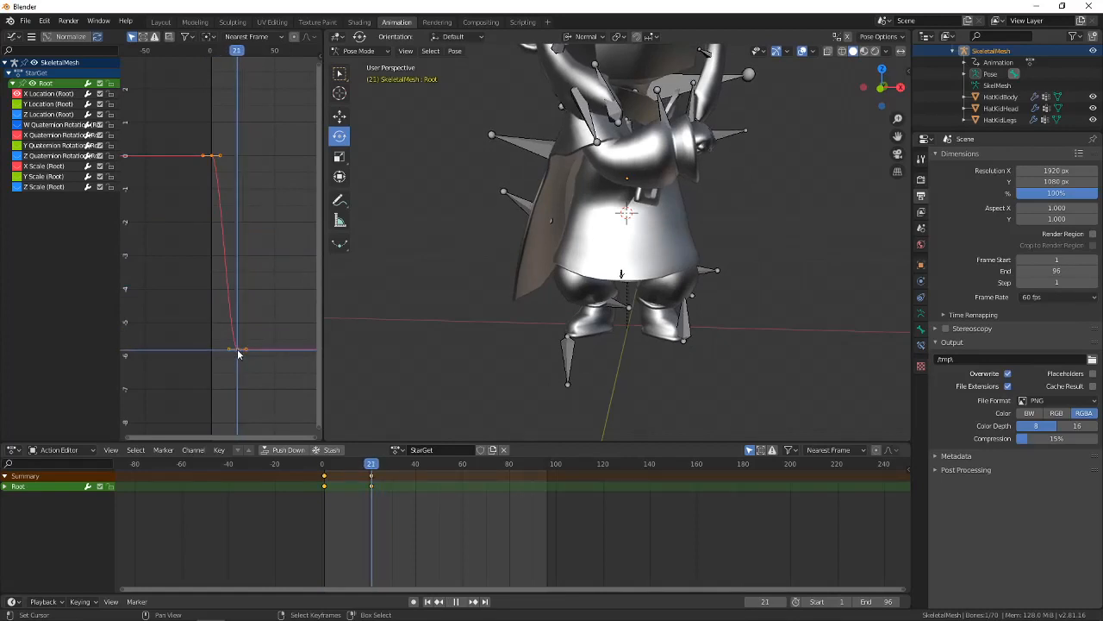
key("space")
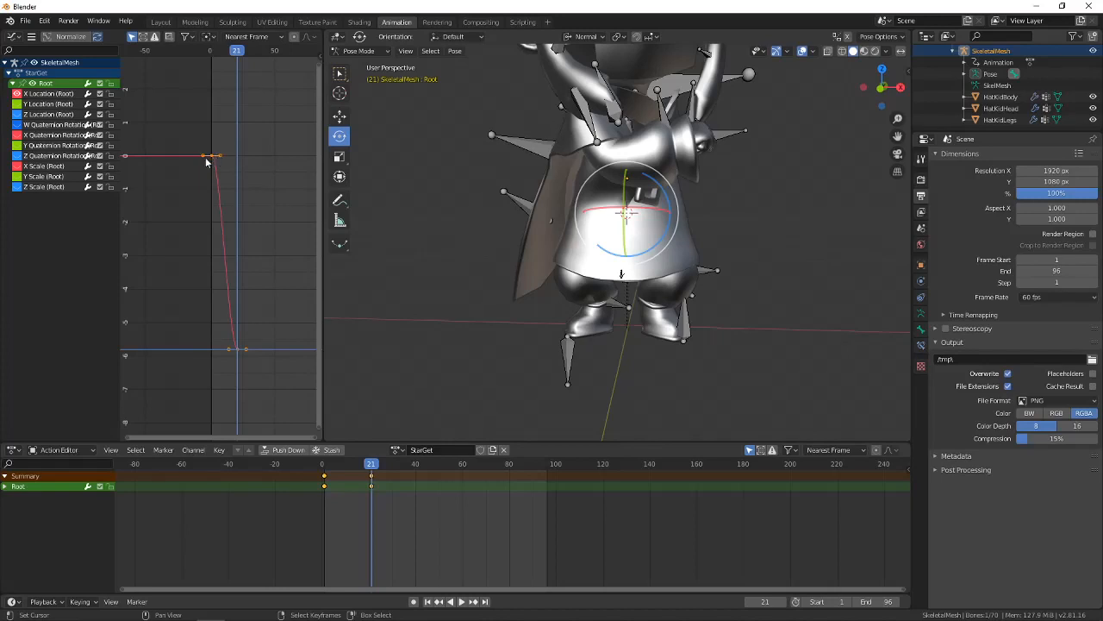
left_click(31, 36)
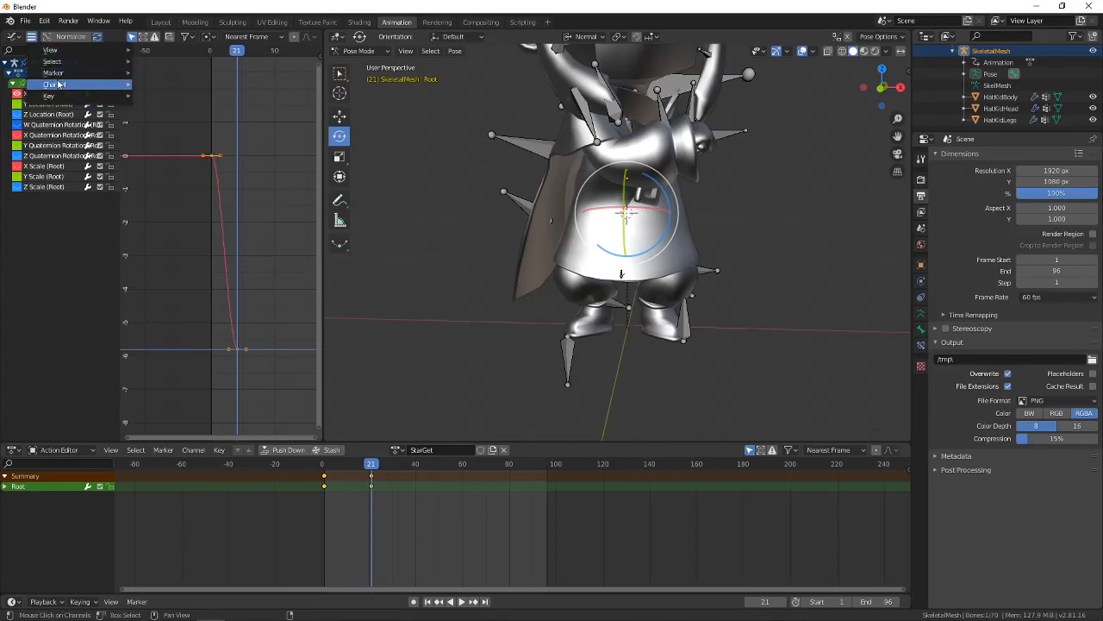
mouse_move(63, 95)
mouse_move(198, 268)
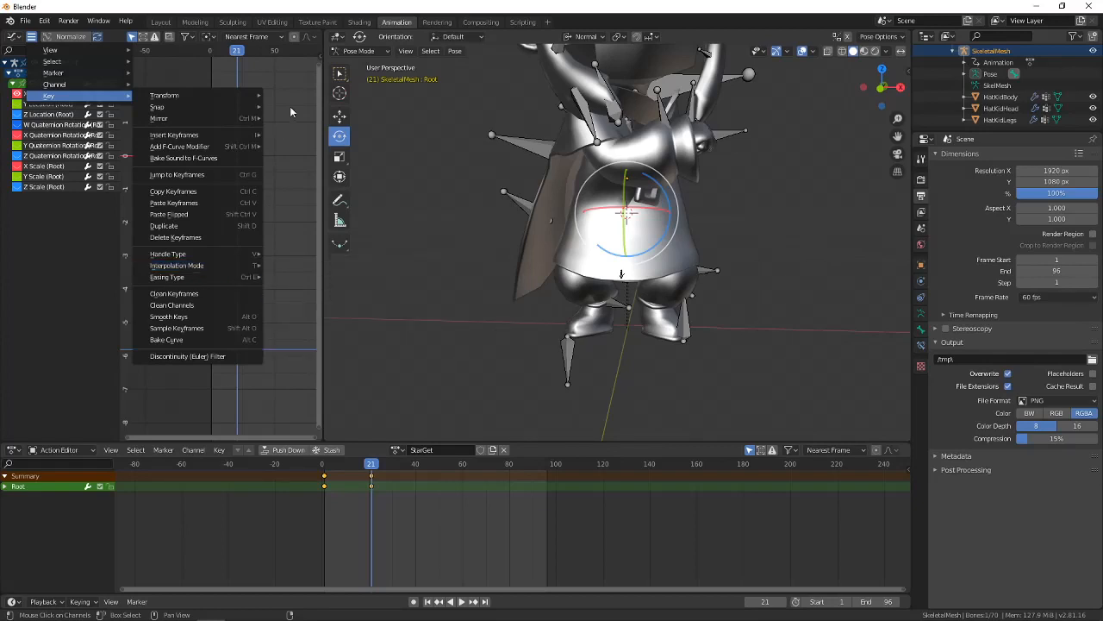
Try extending the left handle of the frame 21 X Location keyframe outward and downward, and undo the change.
scroll(225, 233, "up", 4)
scroll(232, 325, "up", 2)
middle_click_drag(243, 410, 214, 290)
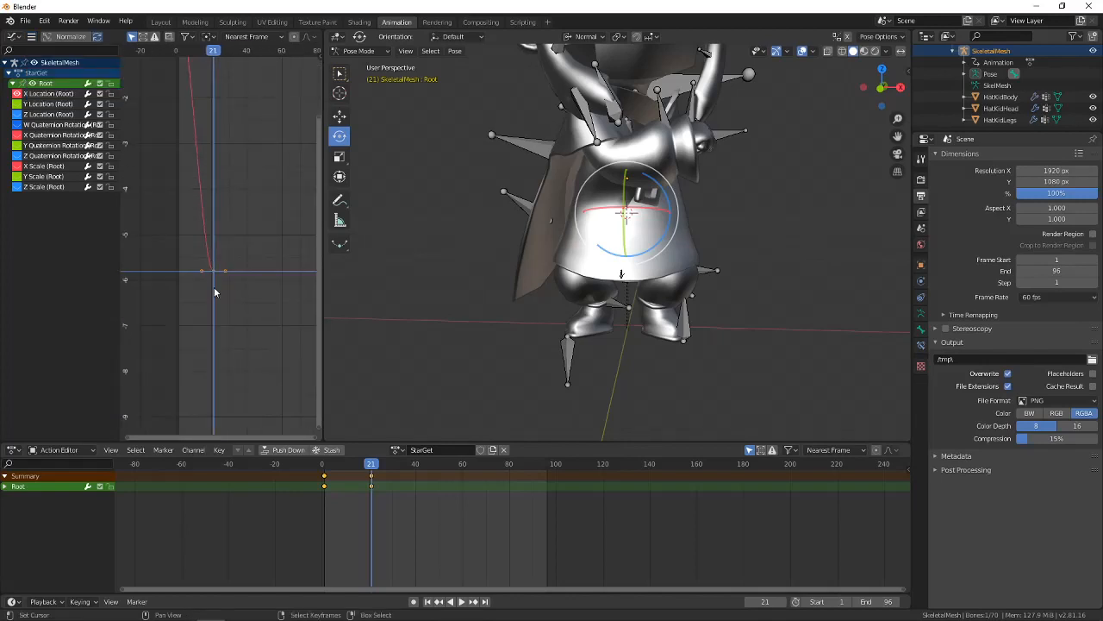
scroll(214, 291, "down", 3)
middle_click_drag(219, 233, 228, 288)
left_click(209, 332)
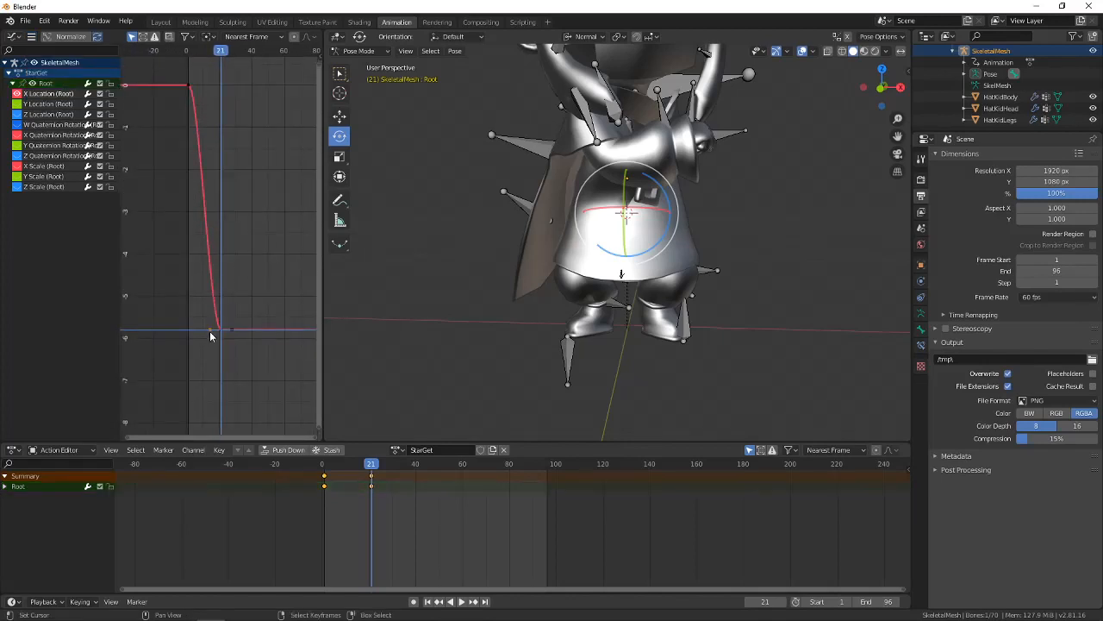
left_click_drag(211, 333, 191, 350)
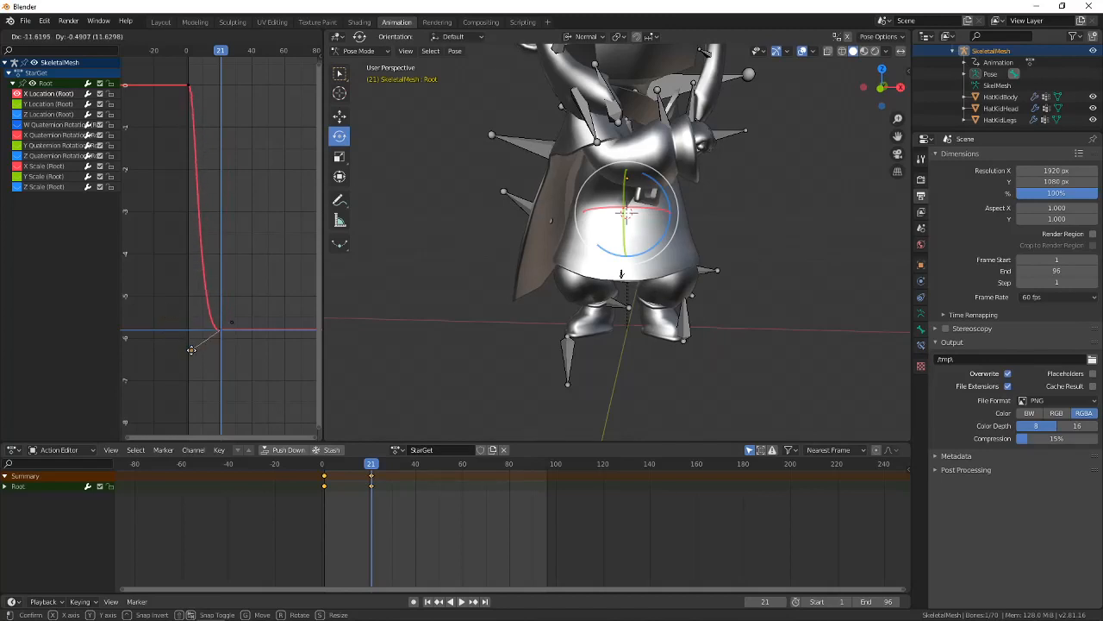
key("ctrl+z")
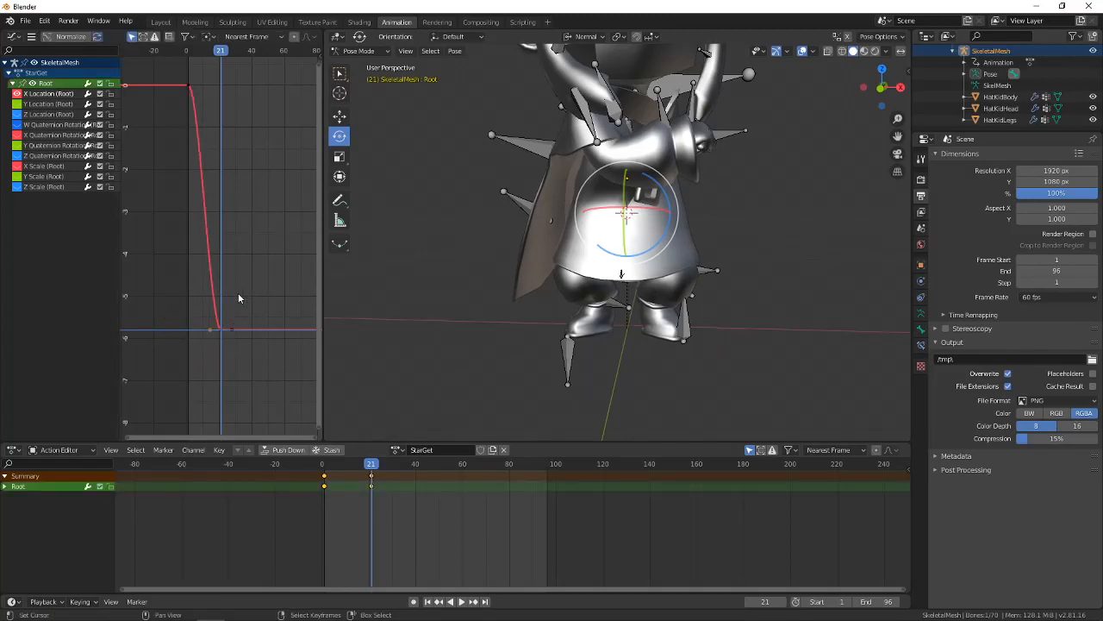
left_click(31, 36)
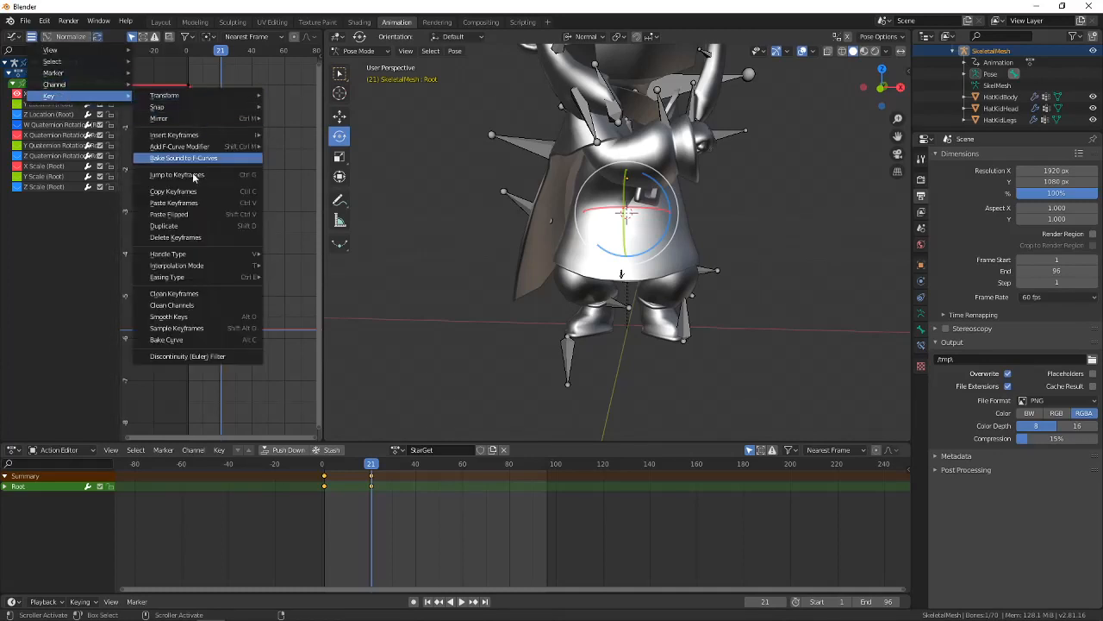
mouse_move(226, 255)
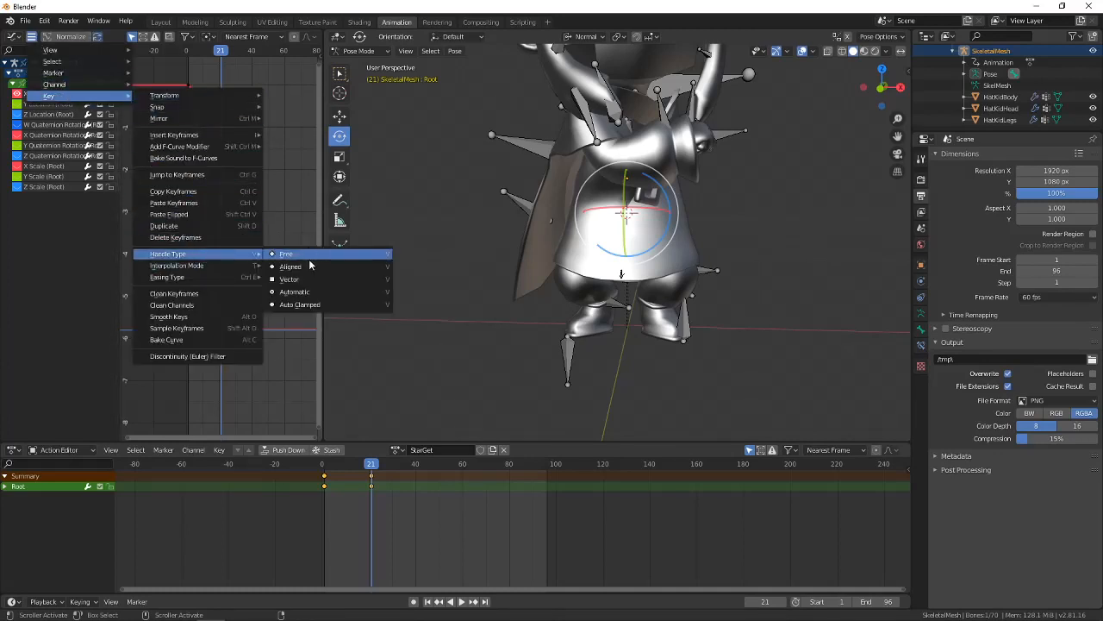
key("Escape")
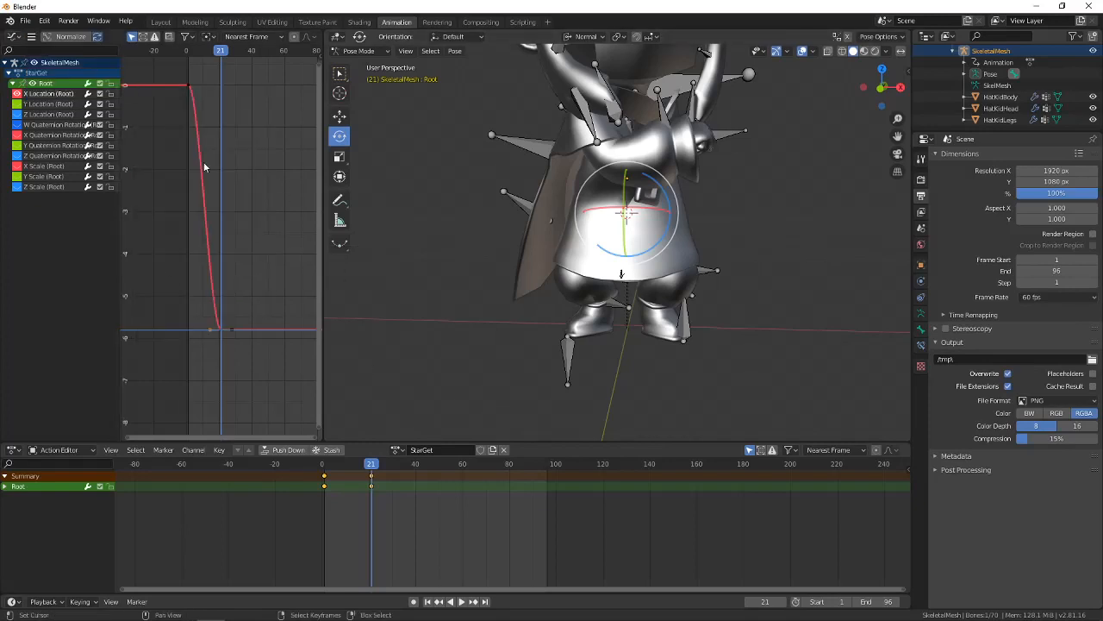
Extend the left handle of the frame 21 X Location keyframe outward and upward, and set the handle type to Free.
middle_click_drag(258, 220, 234, 246)
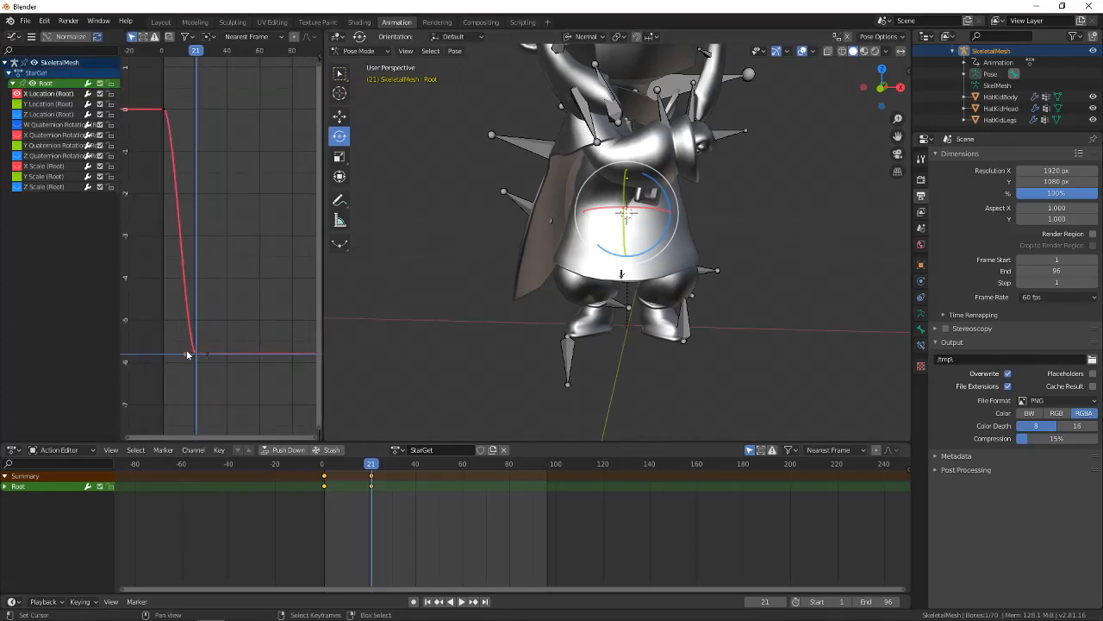
left_click_drag(186, 360, 155, 338)
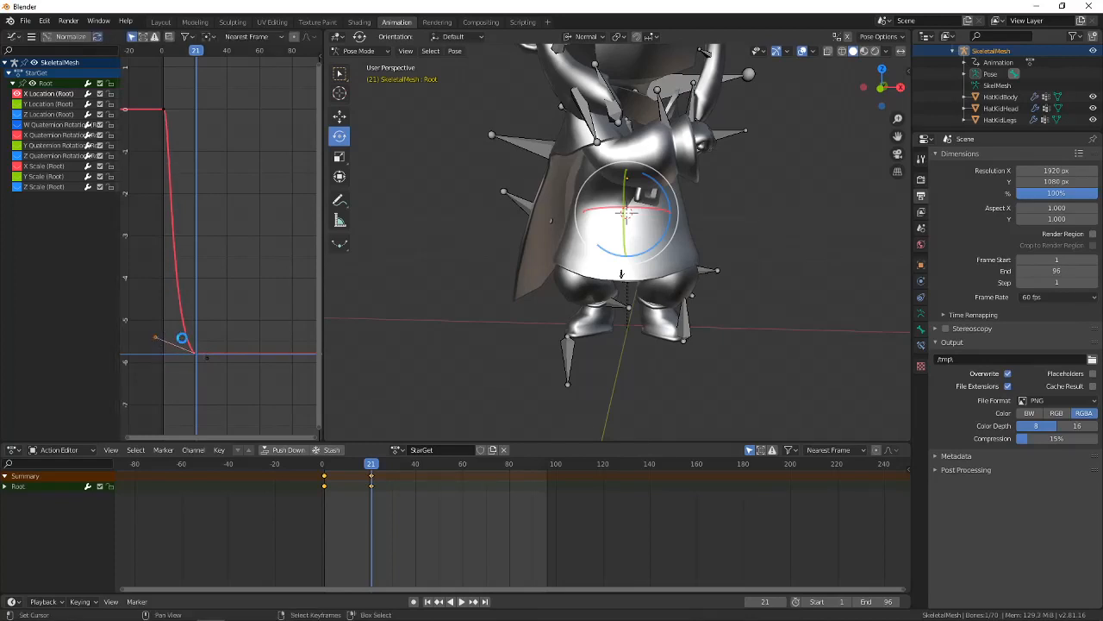
left_click(35, 37)
mouse_move(48, 96)
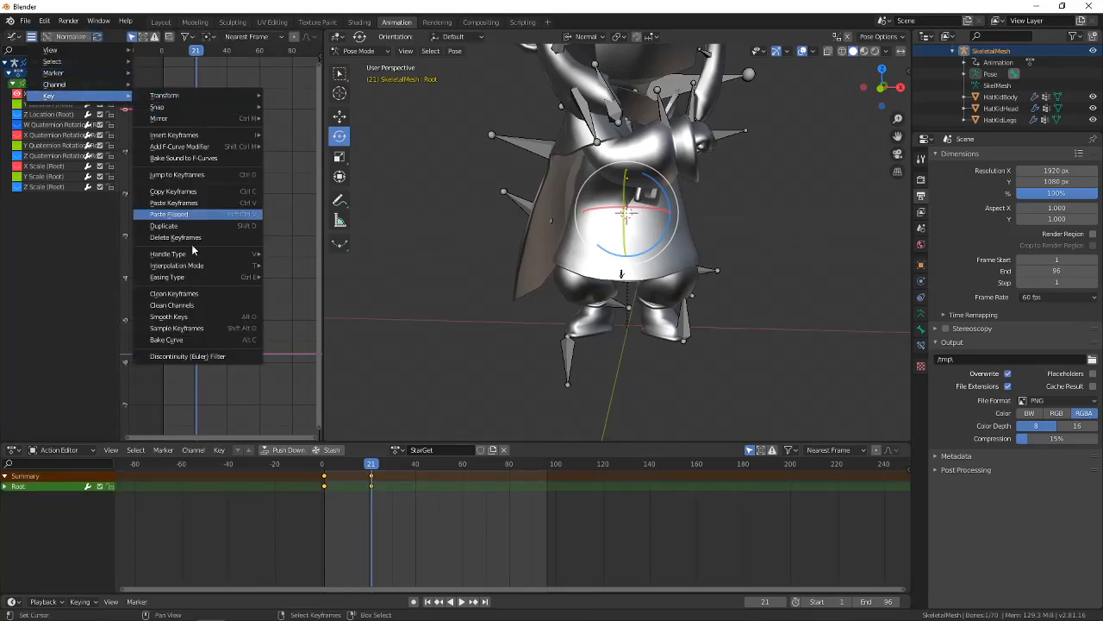
mouse_move(201, 267)
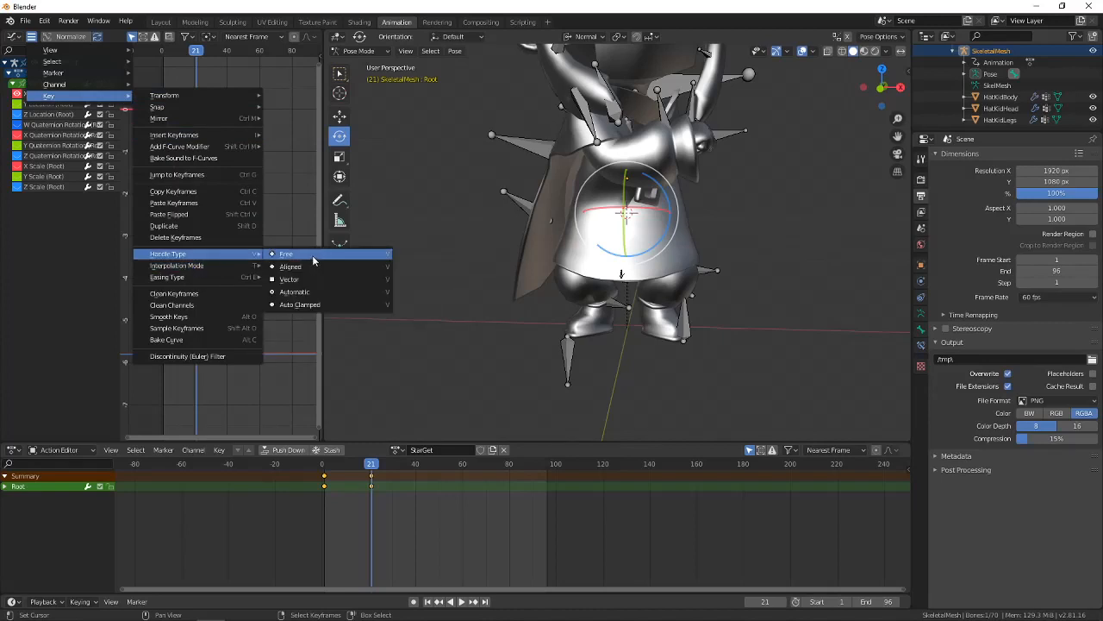
left_click(312, 255)
Try stretching the left handle of the frame 21 X Location keyframe independently of its right handle, and cancel the move.
scroll(238, 371, "down", 3)
middle_click_drag(238, 366, 246, 328)
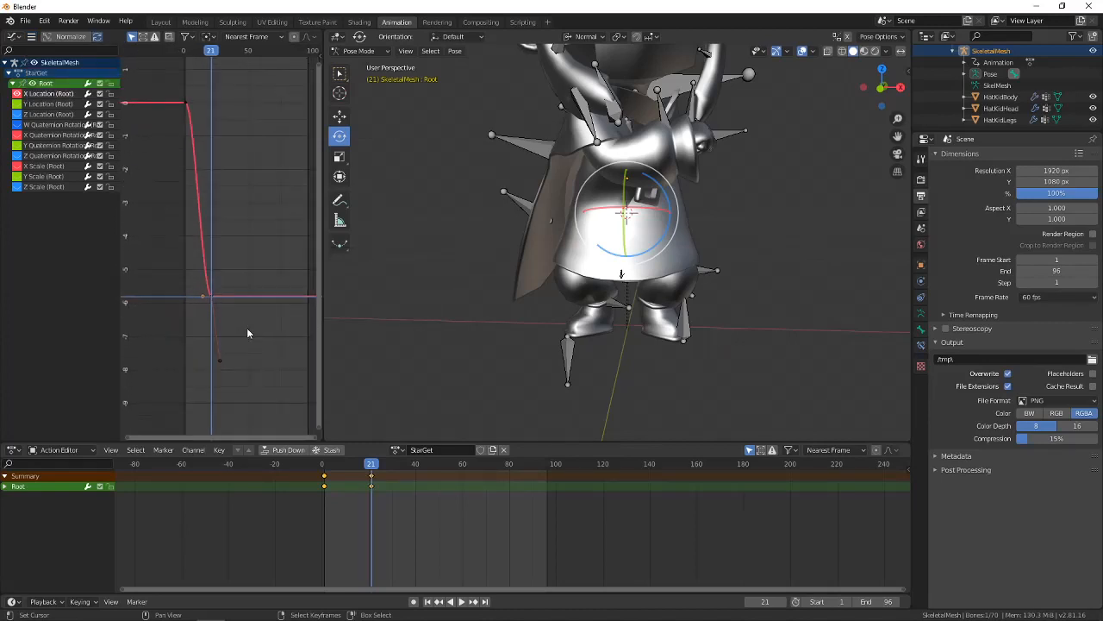
scroll(234, 362, "up", 4)
middle_click_drag(232, 366, 237, 323)
scroll(237, 324, "up", 1)
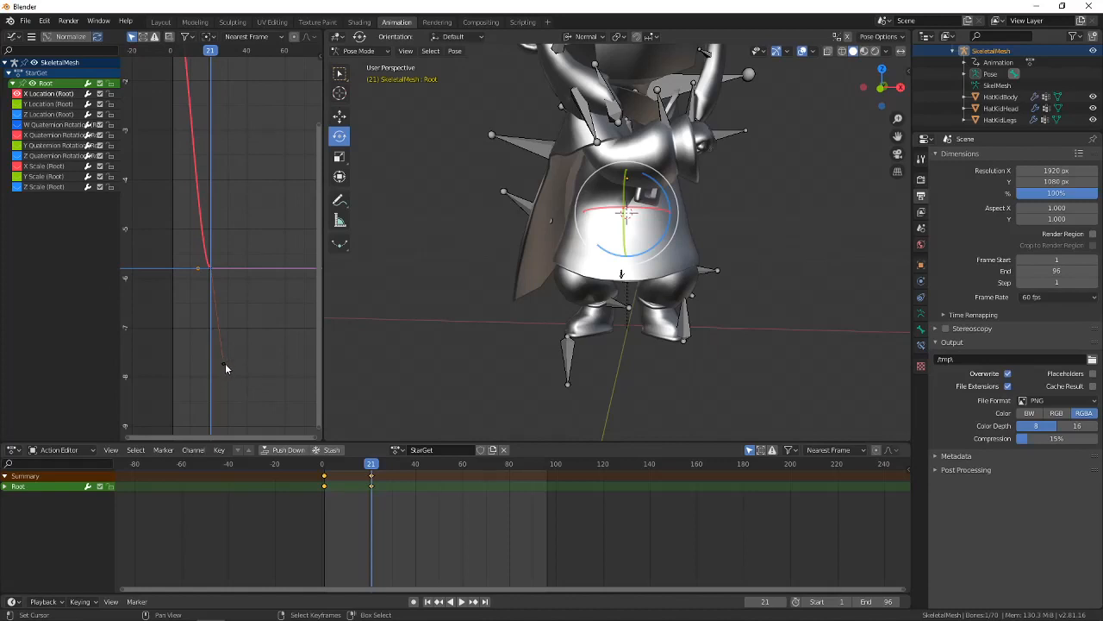
middle_click_drag(200, 288, 197, 312)
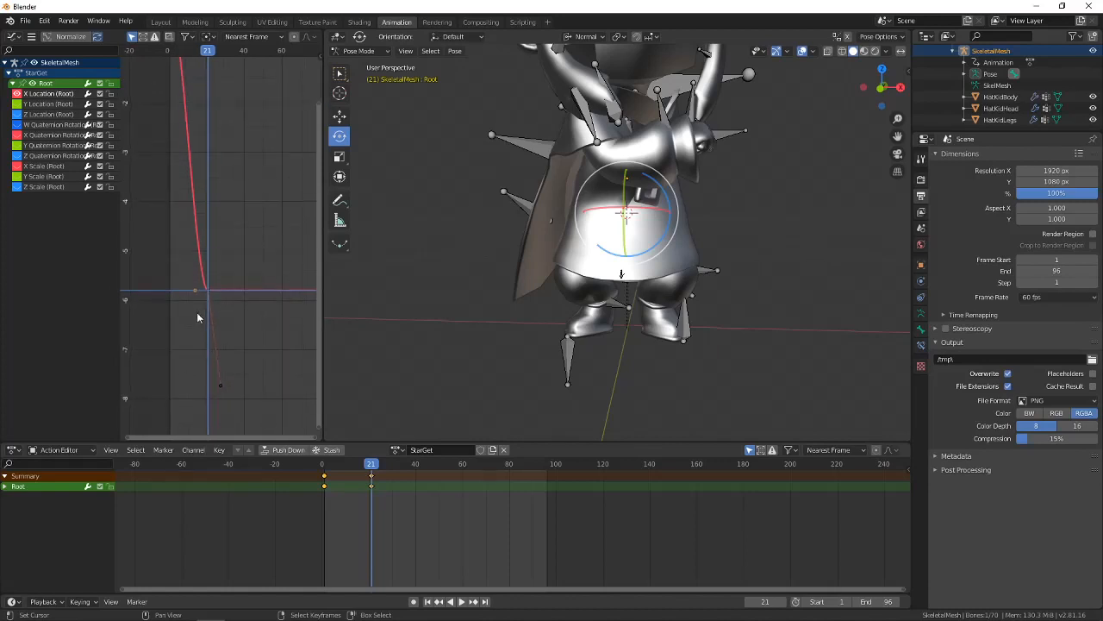
key("g")
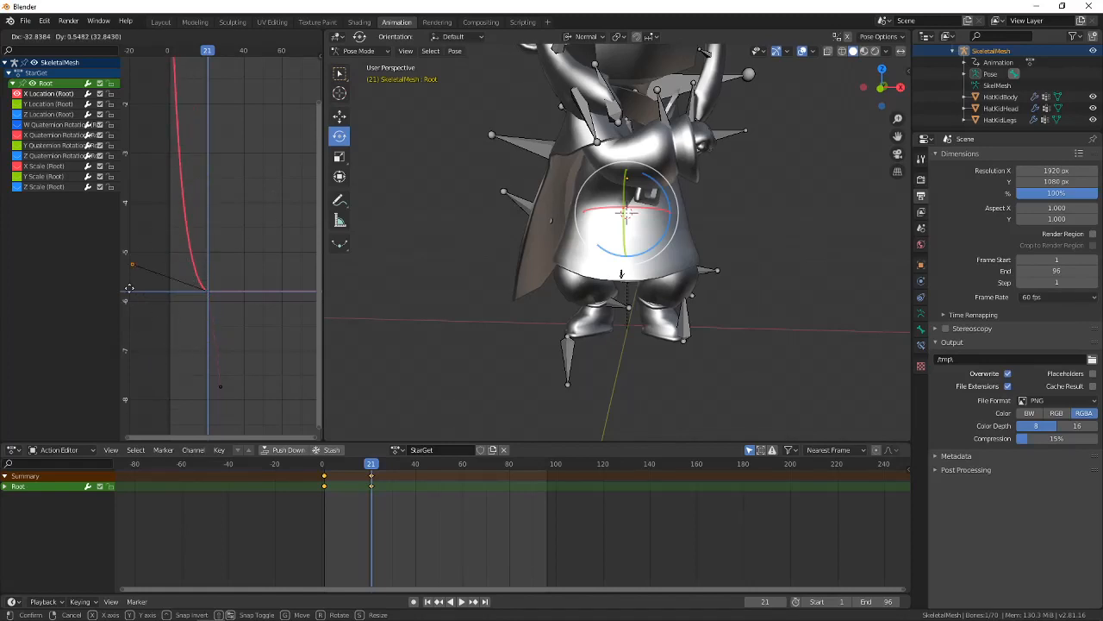
right_click(178, 313)
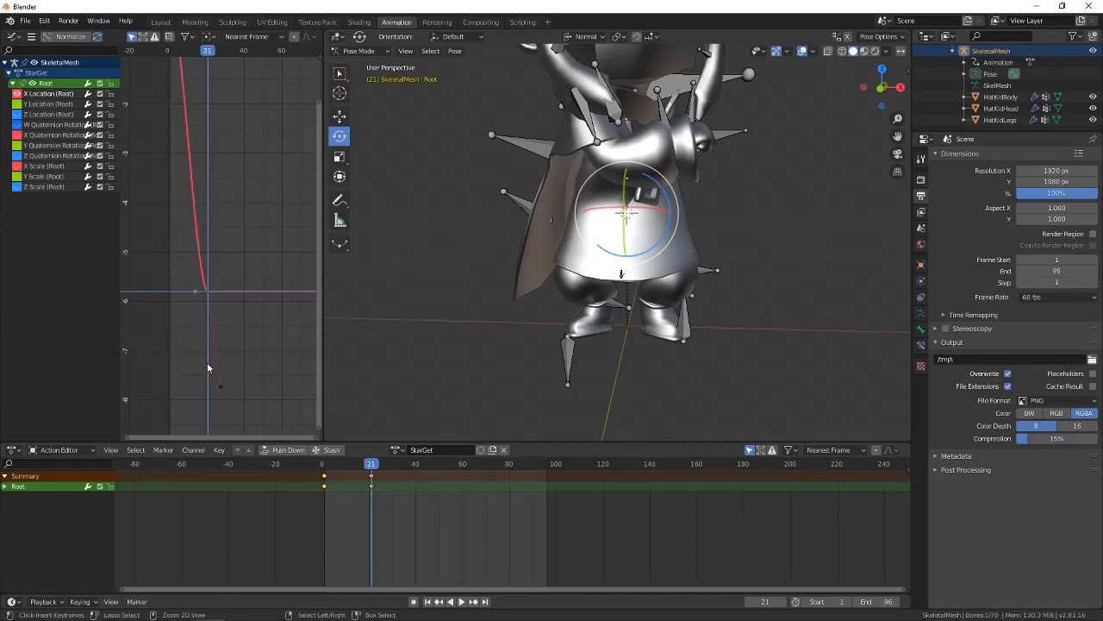
left_click(31, 36)
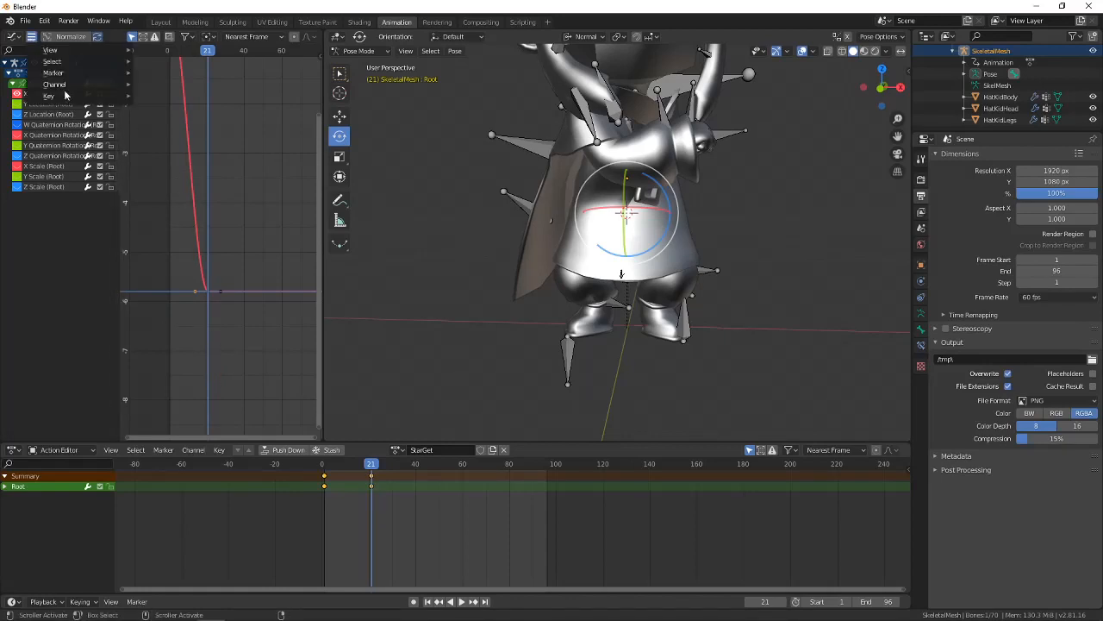
mouse_move(78, 100)
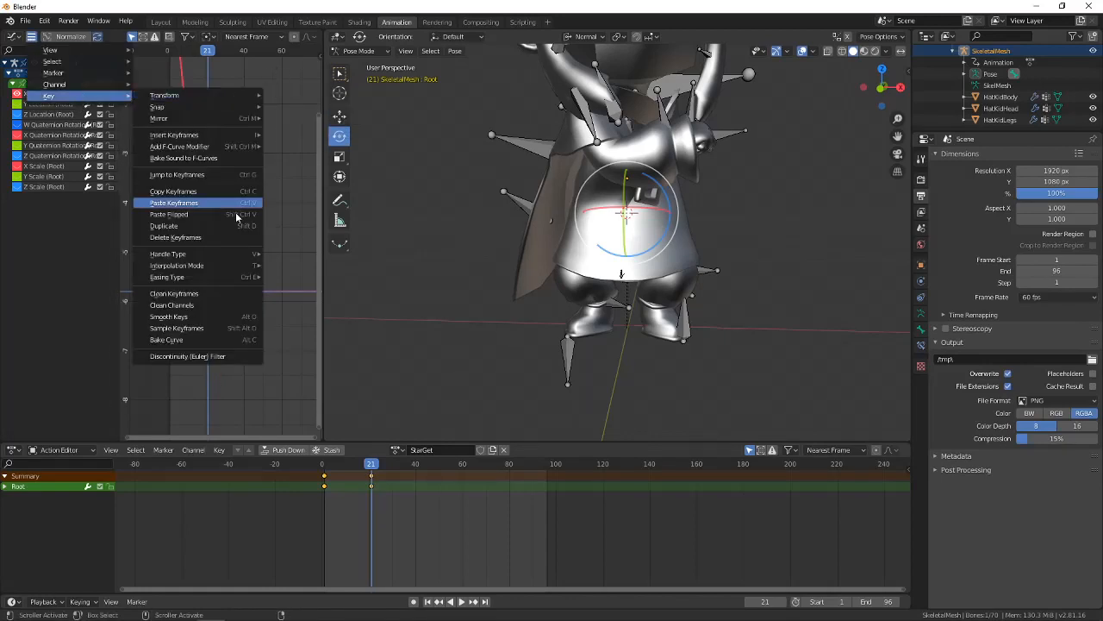
left_click(207, 292)
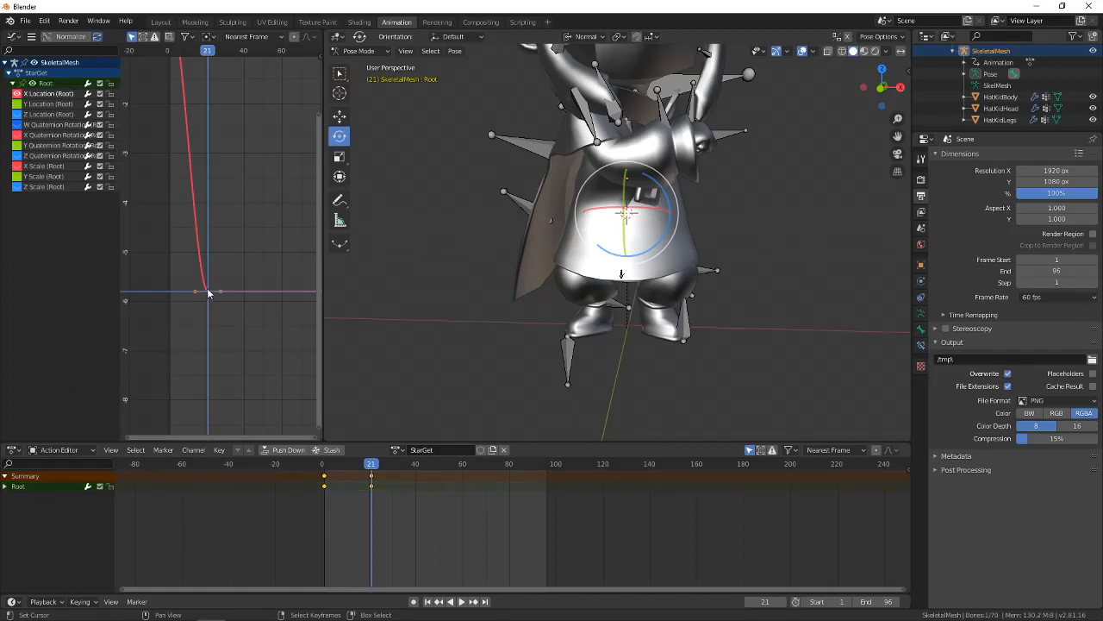
left_click(31, 36)
mouse_move(88, 96)
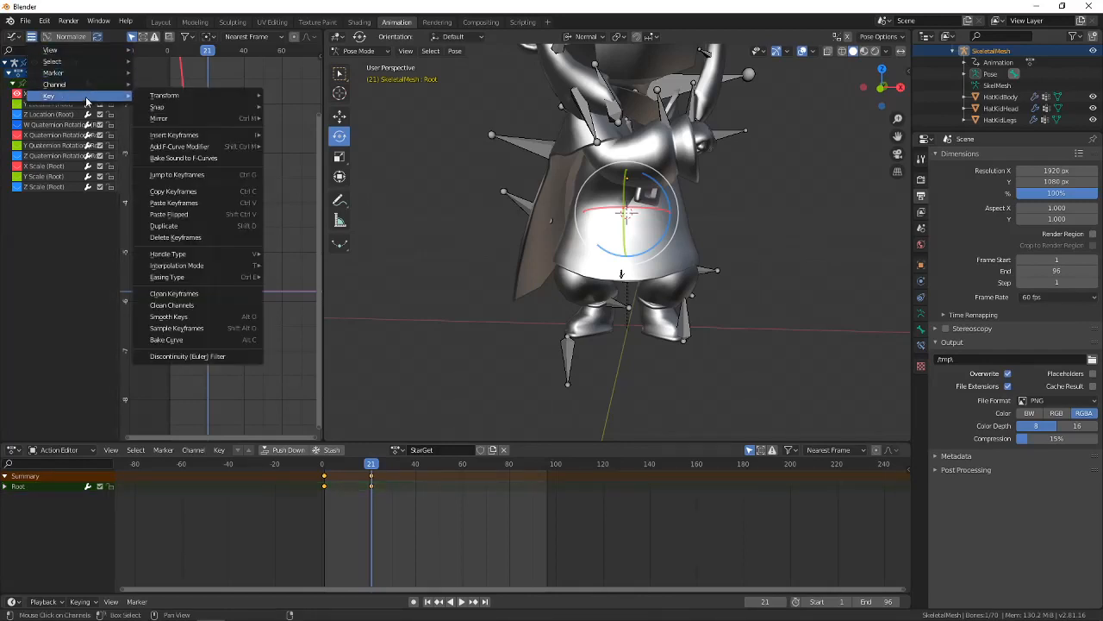
Select the X Location keyframes at frames 1 and 21, try a different easing type on them, and undo it.
mouse_move(209, 279)
middle_click_drag(245, 170, 265, 276)
left_click(186, 118)
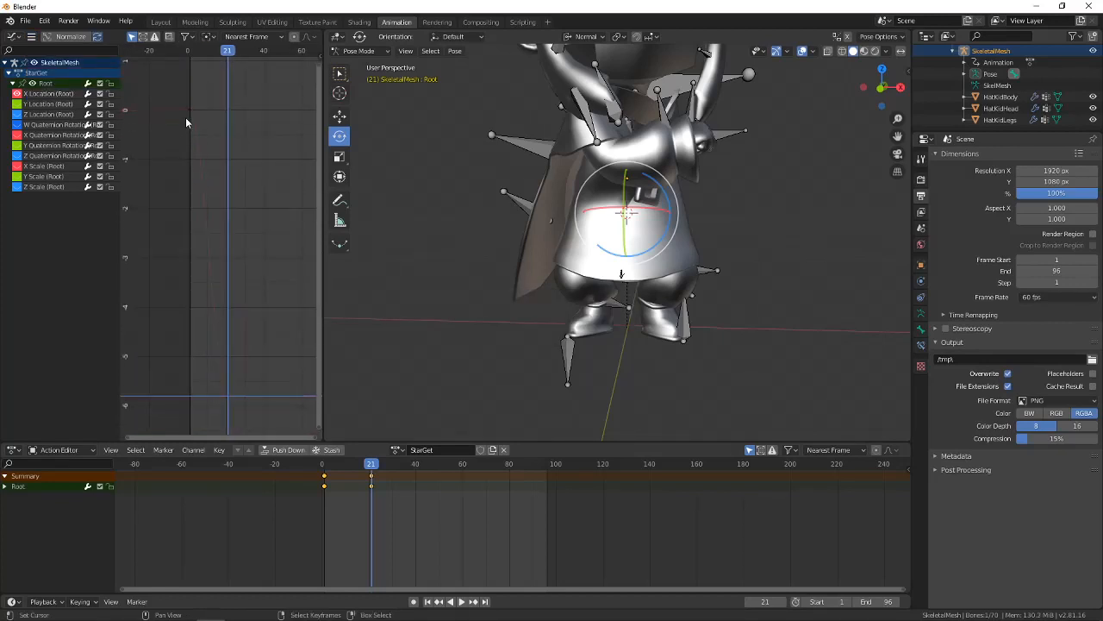
left_click(191, 113)
left_click(227, 395)
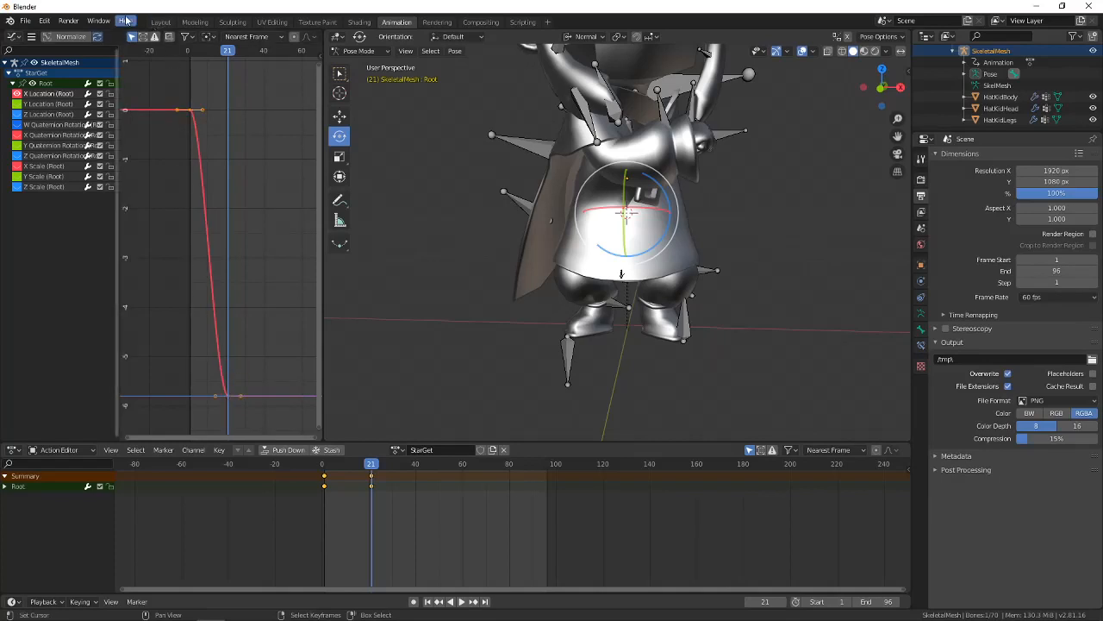
left_click(31, 36)
mouse_move(52, 96)
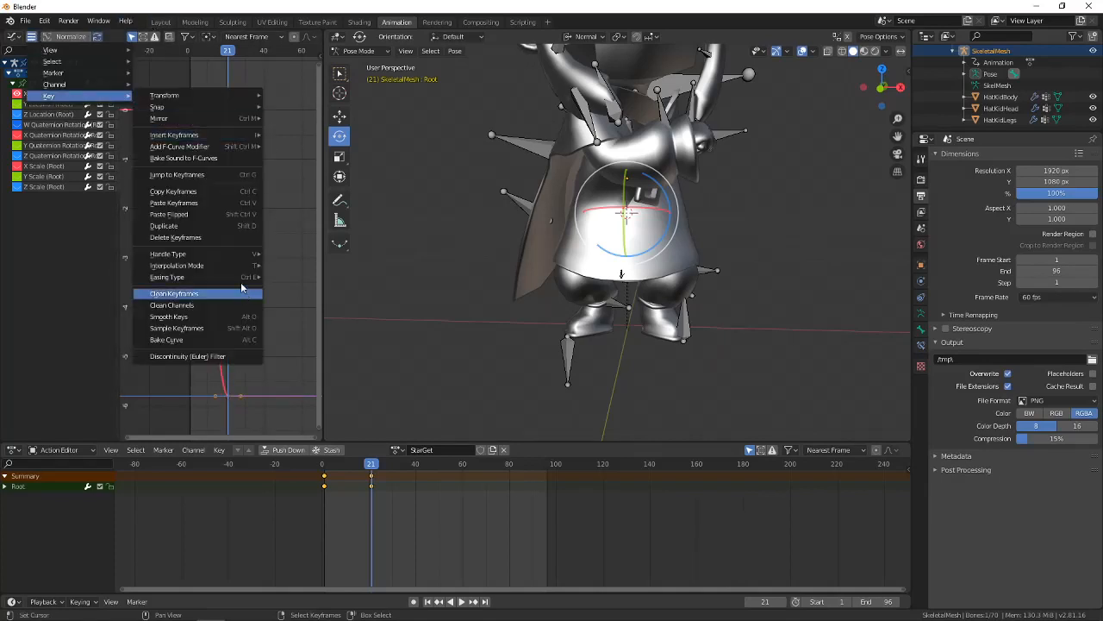
mouse_move(246, 277)
left_click(300, 291)
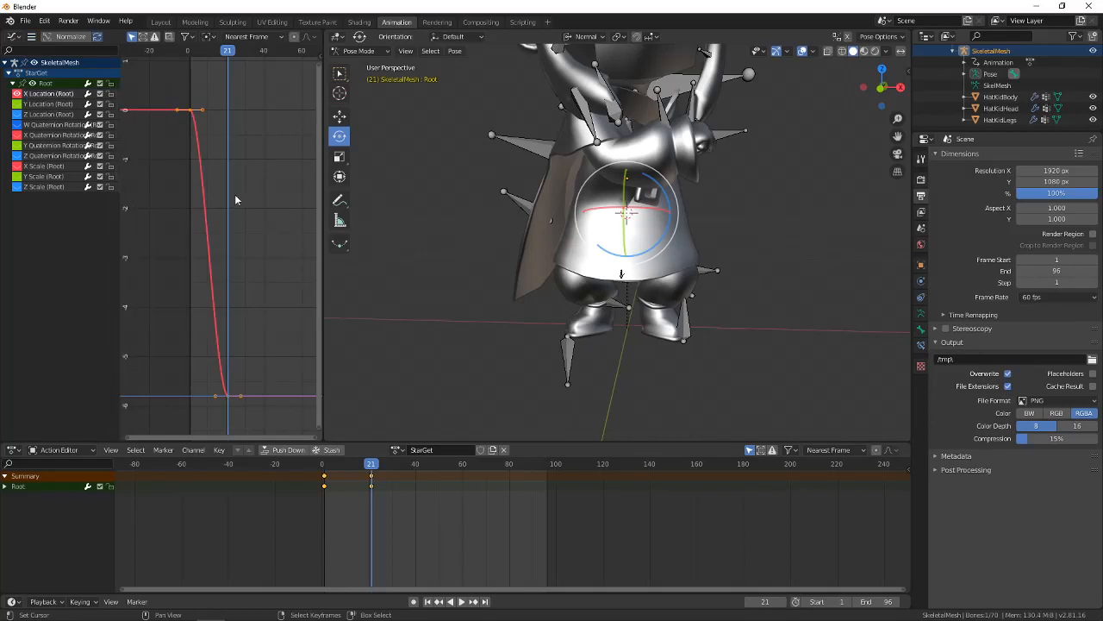
key("ctrl+z")
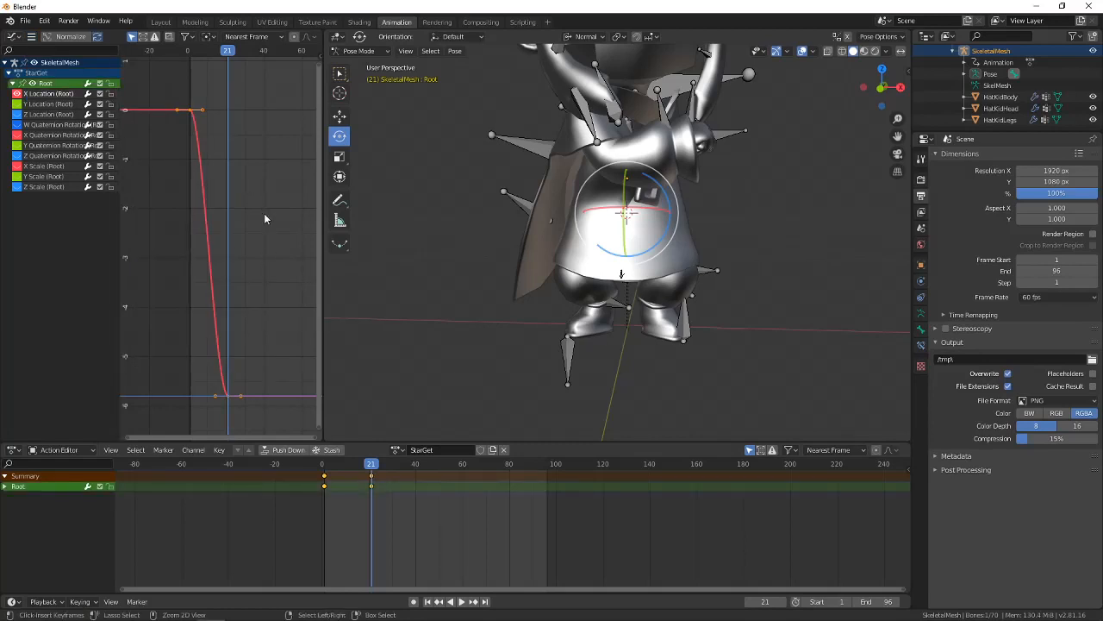
Try Constant interpolation on the X Location keyframes at frames 1 and 21, preview the motion, and undo it.
left_click(32, 37)
mouse_move(50, 96)
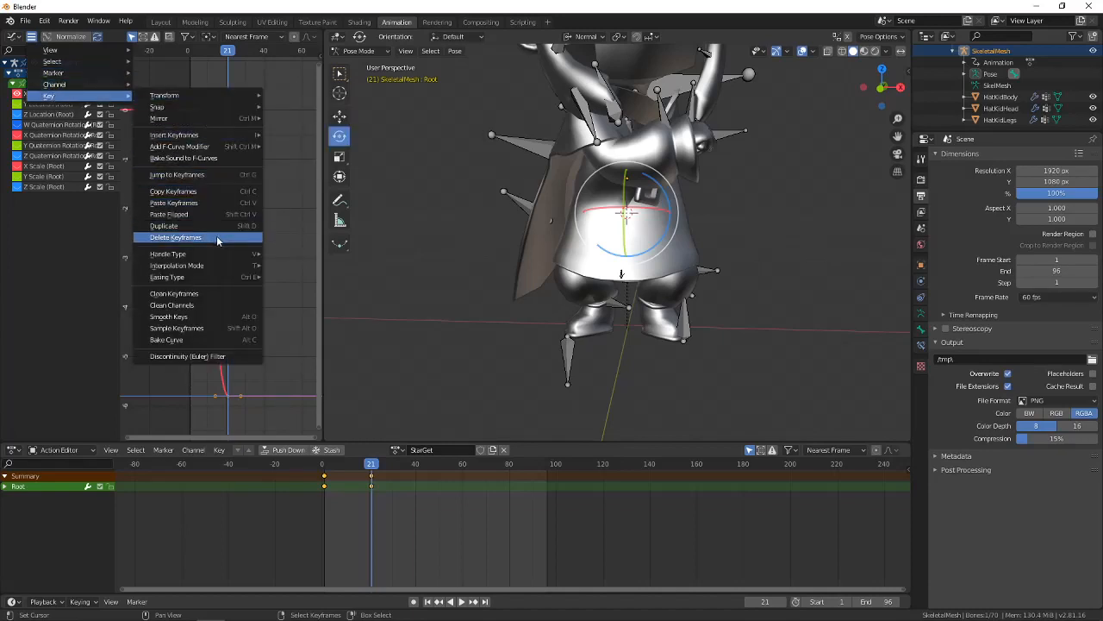
mouse_move(218, 268)
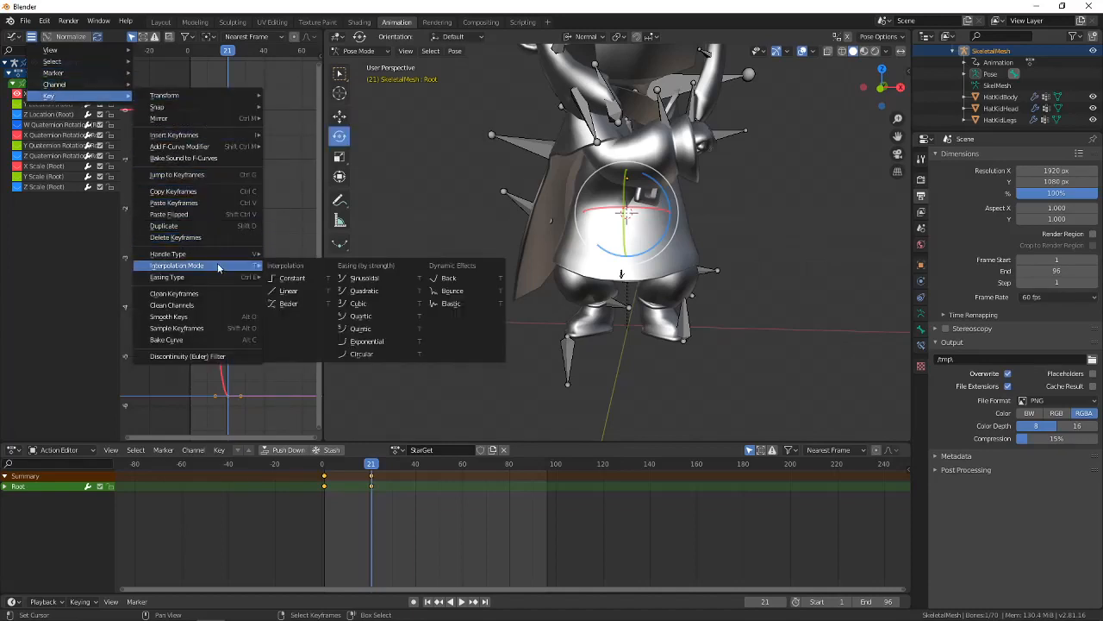
left_click(310, 276)
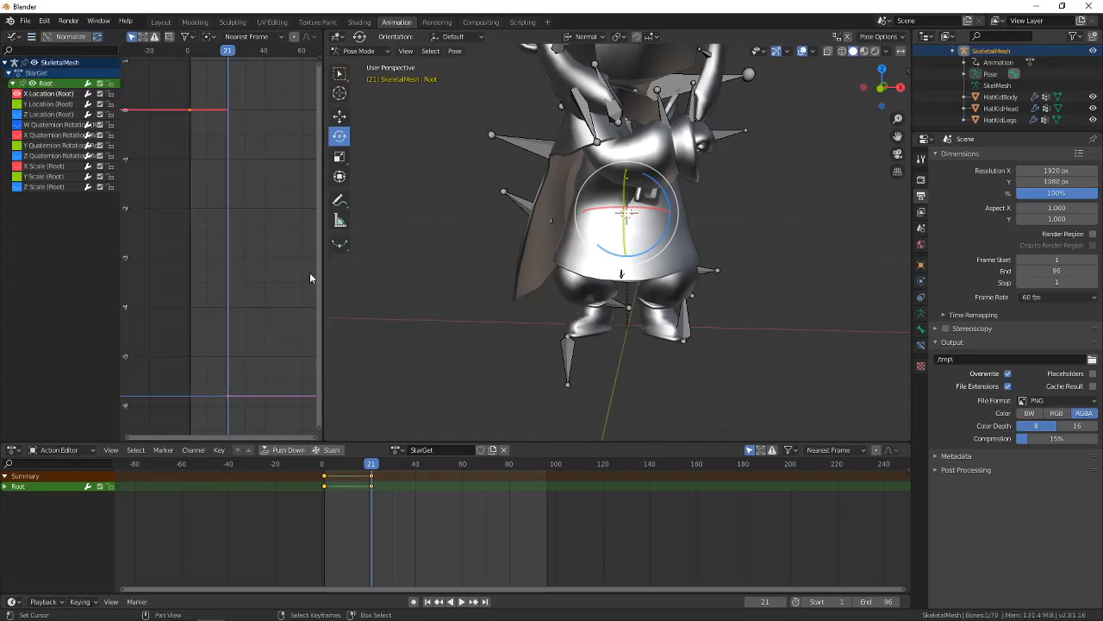
key("shift+ctrl+space")
left_click_drag(190, 176, 193, 115)
key("ctrl+z")
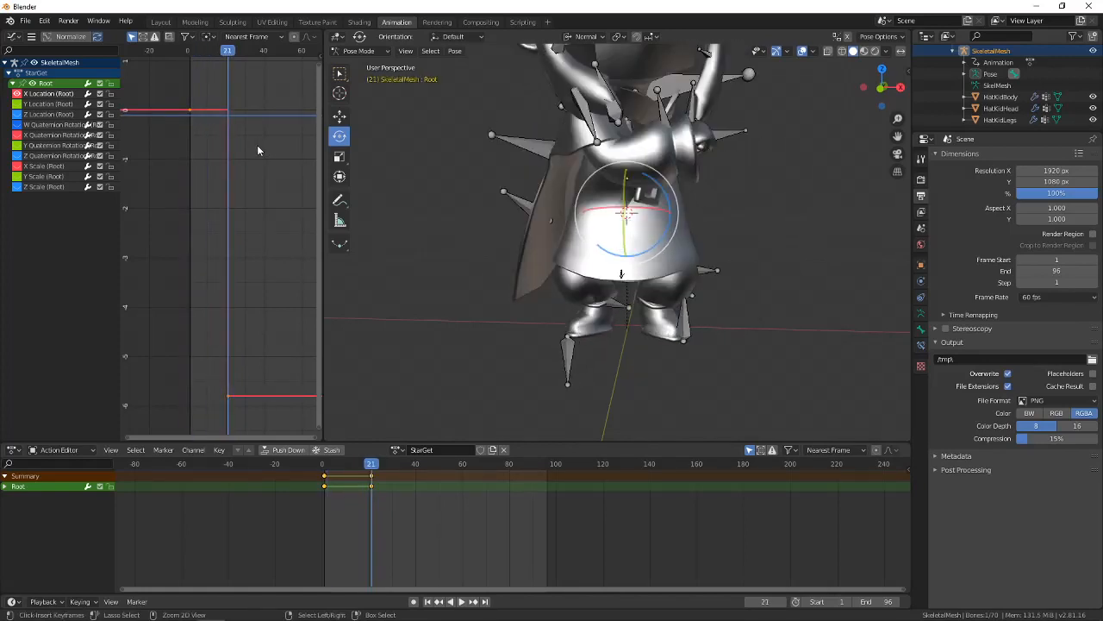
key("ctrl+z")
Move to frame 1, try Linear interpolation on the X Location keyframes, preview the playback, and undo it.
left_click_drag(212, 152, 191, 159)
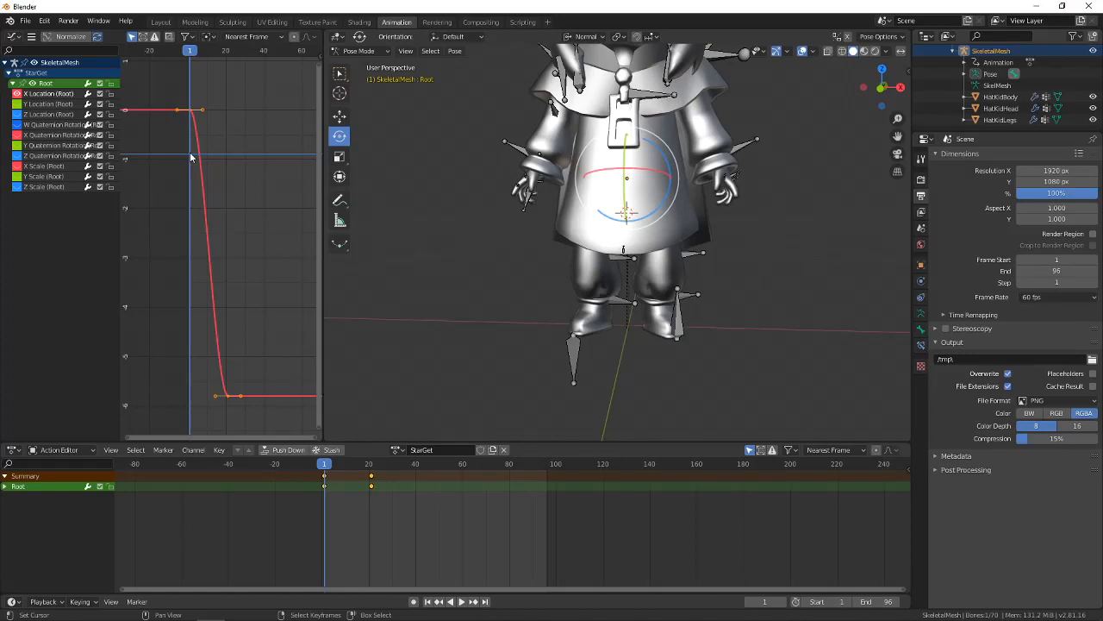
left_click(31, 36)
mouse_move(95, 95)
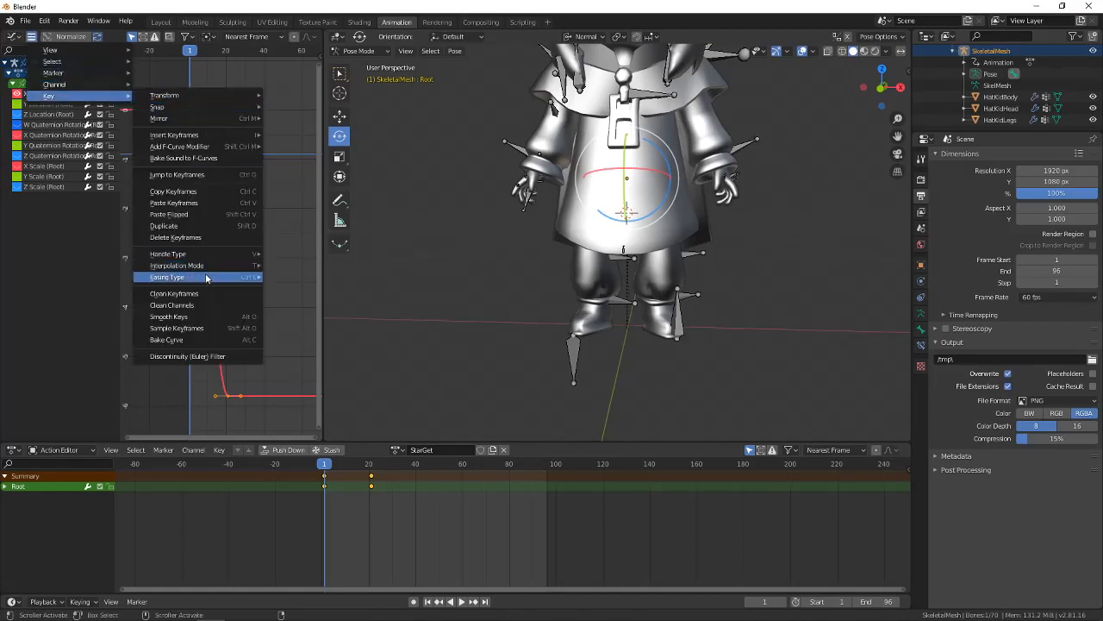
left_click(298, 294)
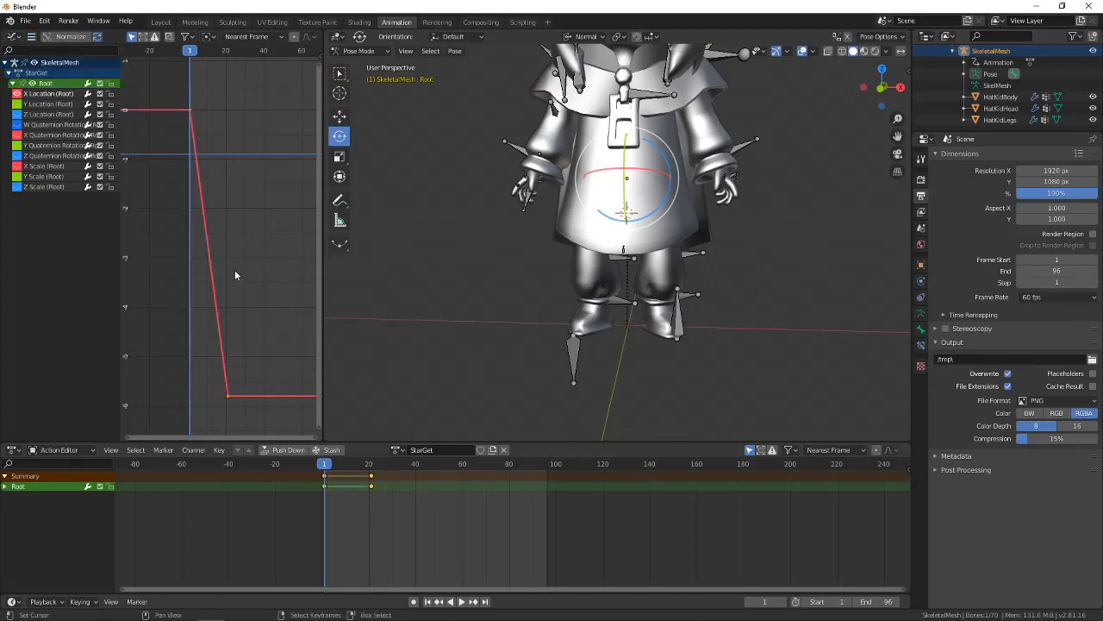
key("space")
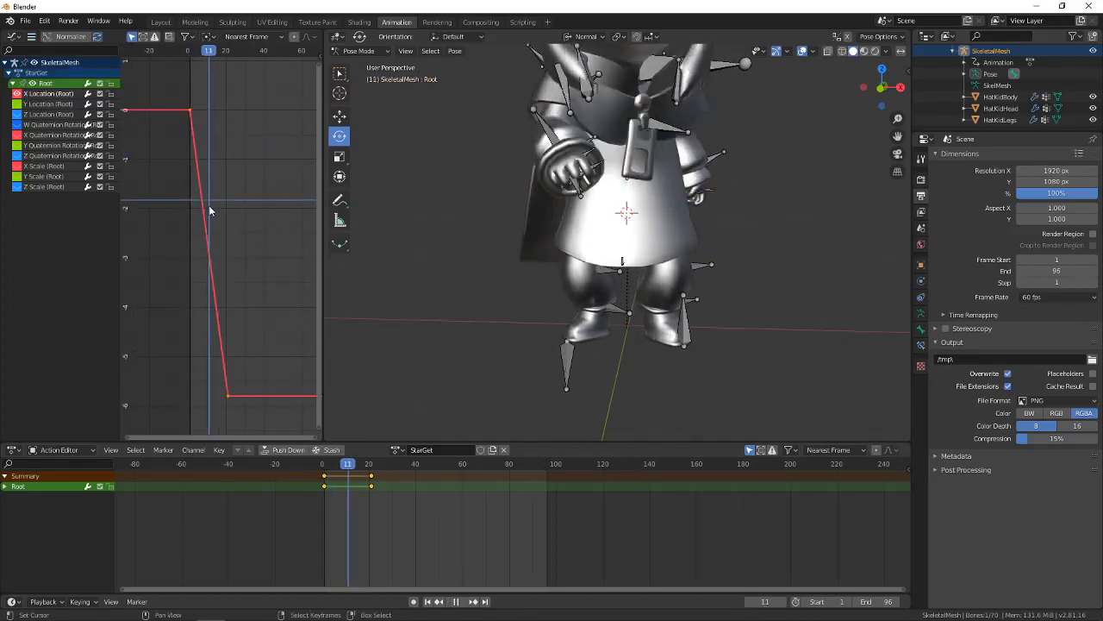
key("Escape")
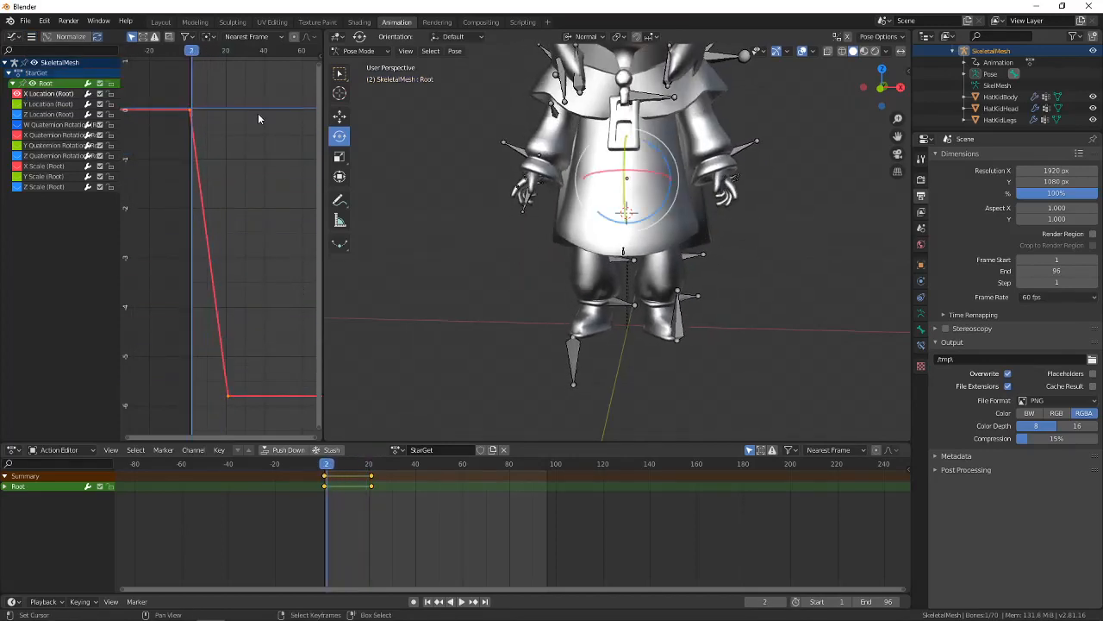
key("ctrl+z")
key("ctrl+z")
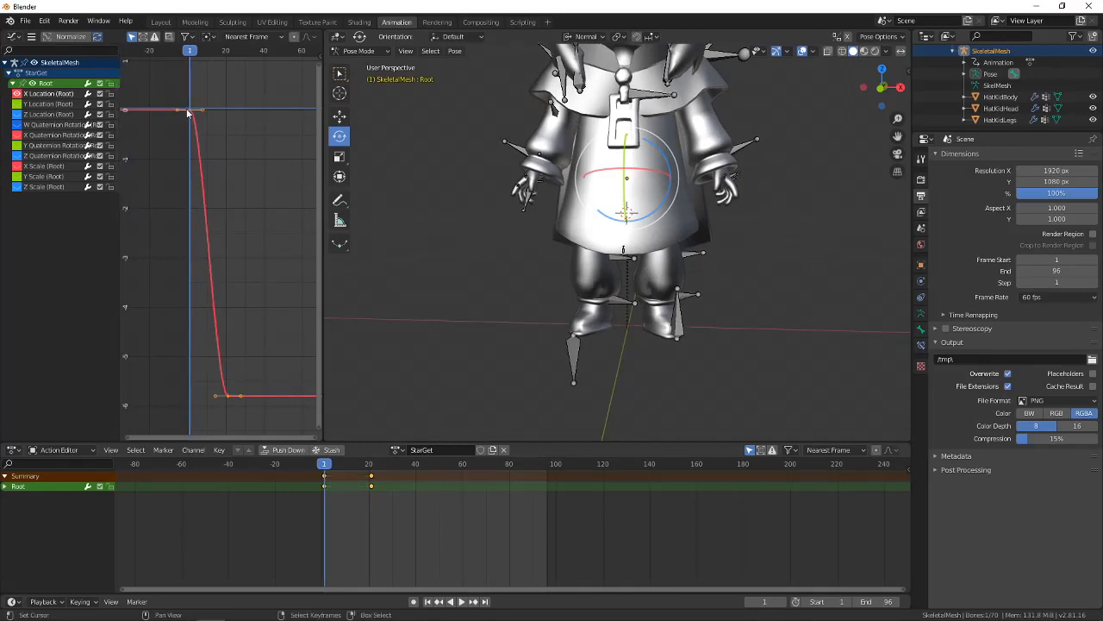
Set the interpolation mode of the X Location keyframes at frames 1 and 21 to Sinusoidal.
left_click(31, 36)
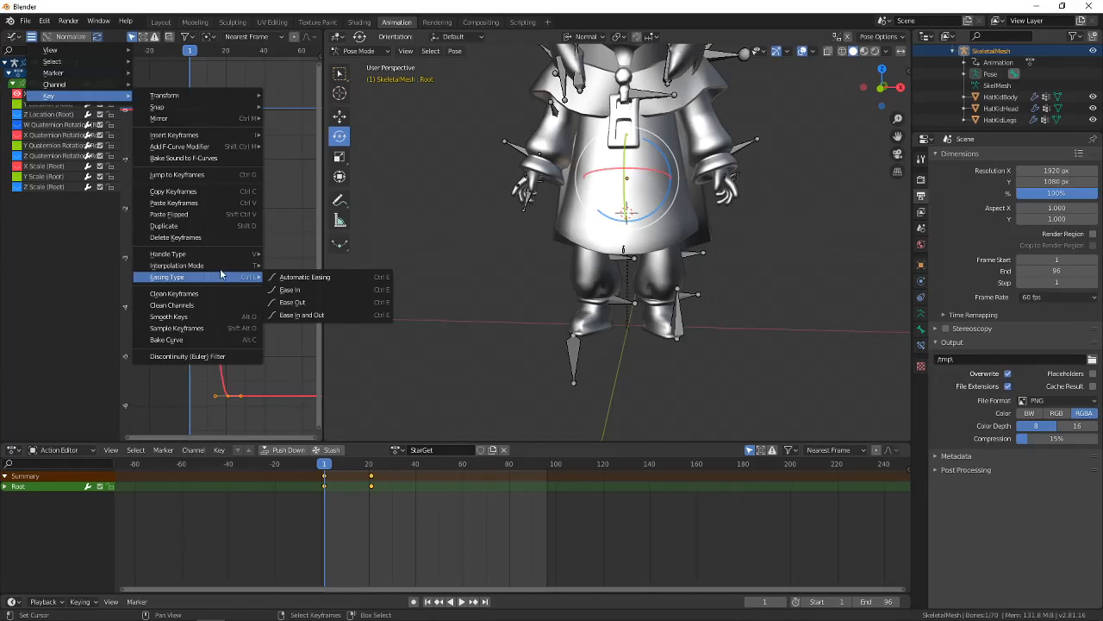
mouse_move(231, 267)
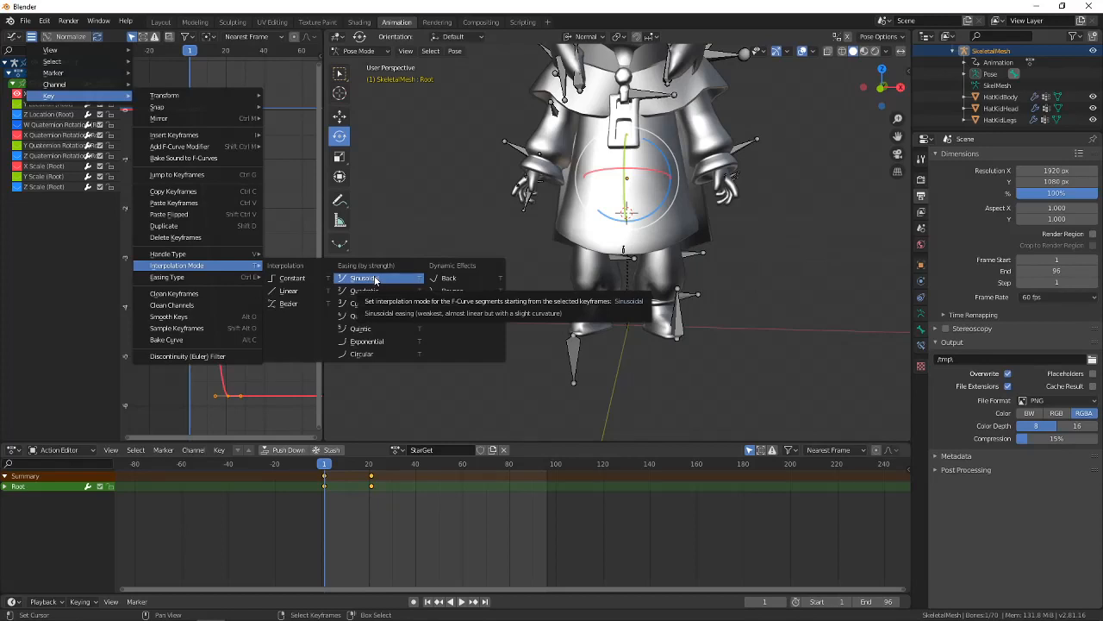
left_click(375, 280)
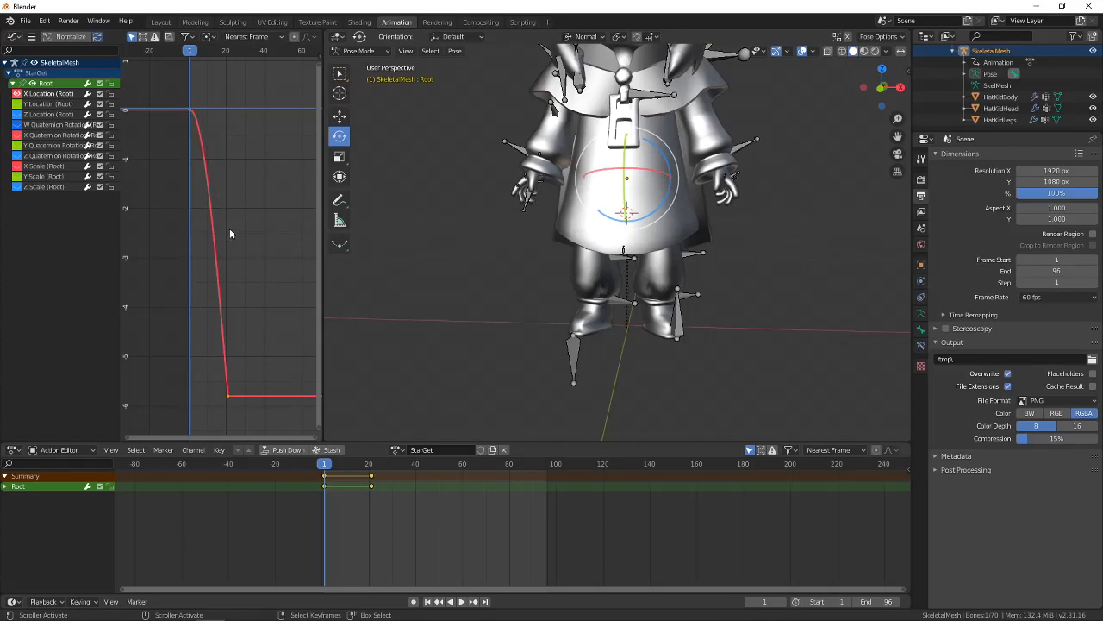
left_click(32, 36)
mouse_move(73, 96)
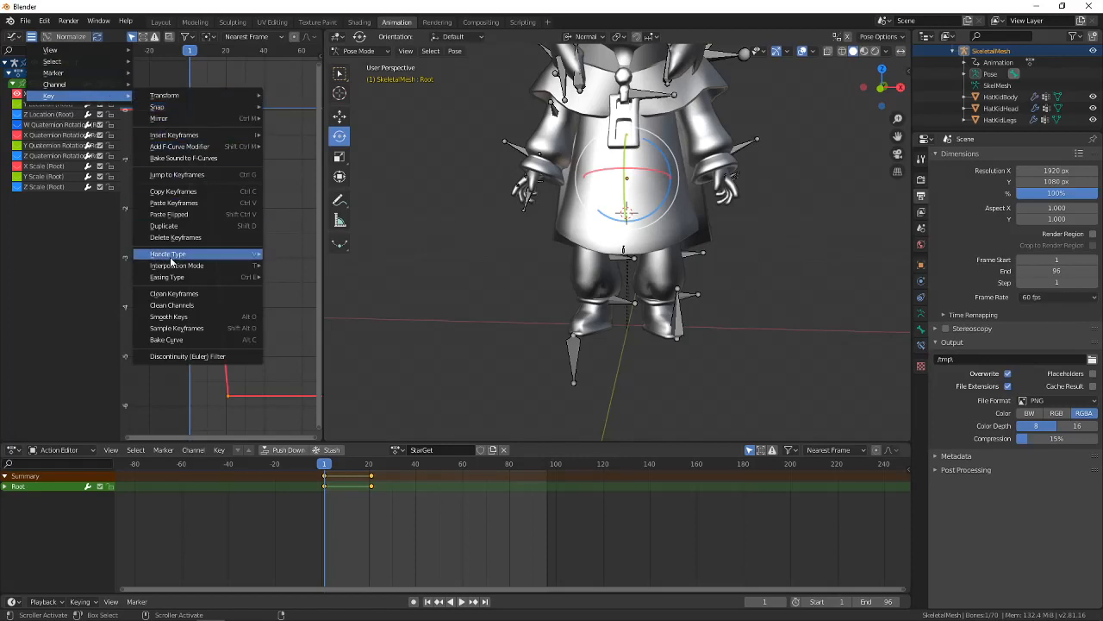
mouse_move(173, 276)
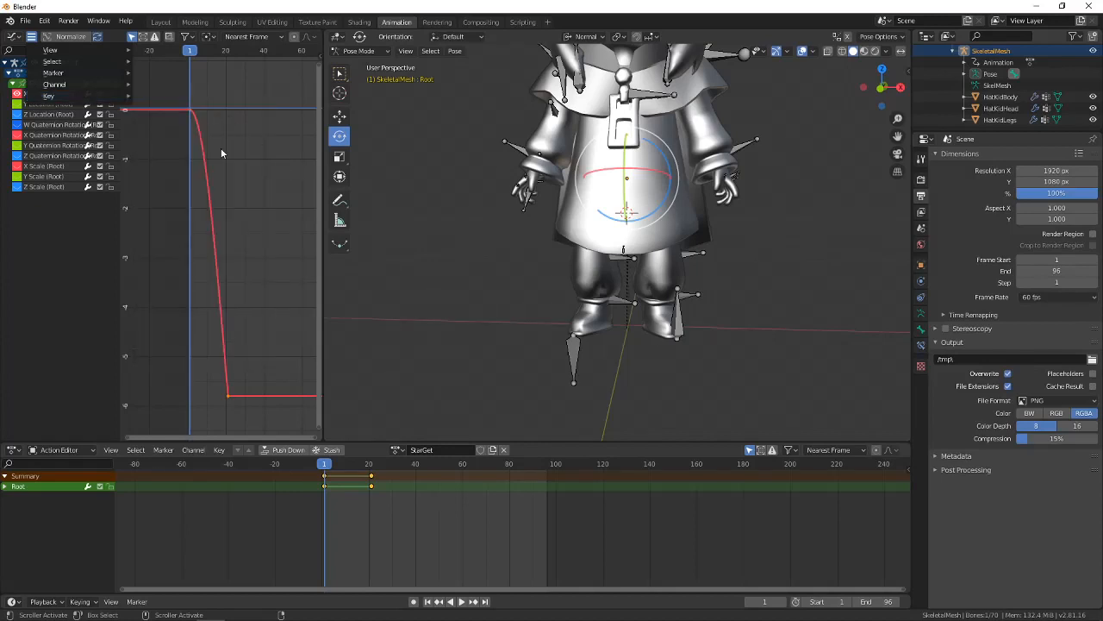
scroll(237, 393, "down", 3)
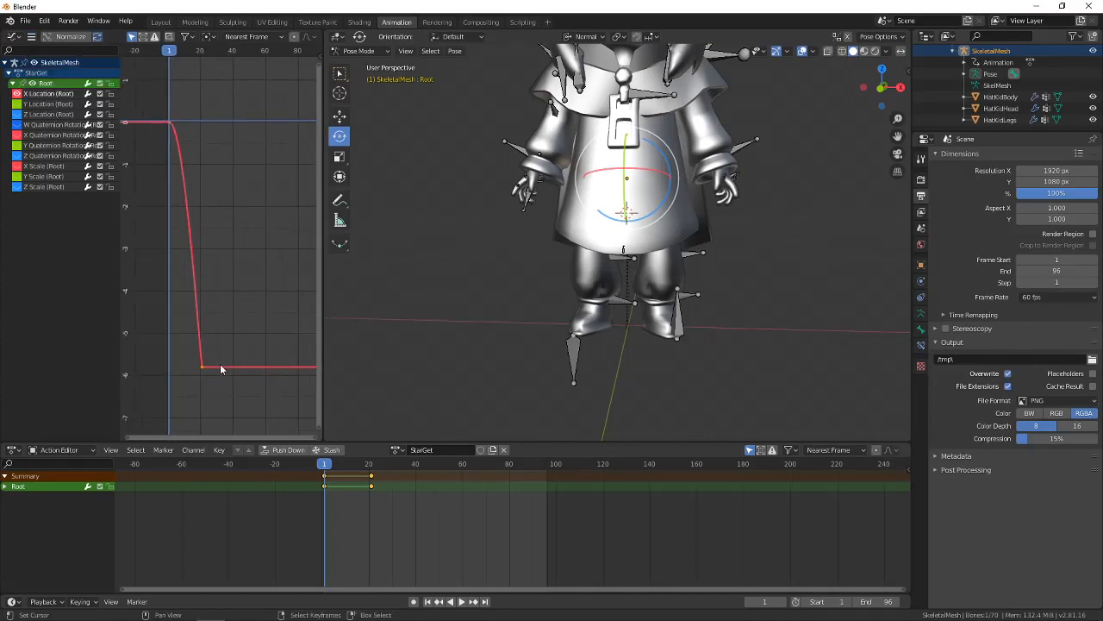
Select the frame 1 X Location keyframe, play the animation, and scrub along the curve between frames 1 and 21.
left_click(170, 123)
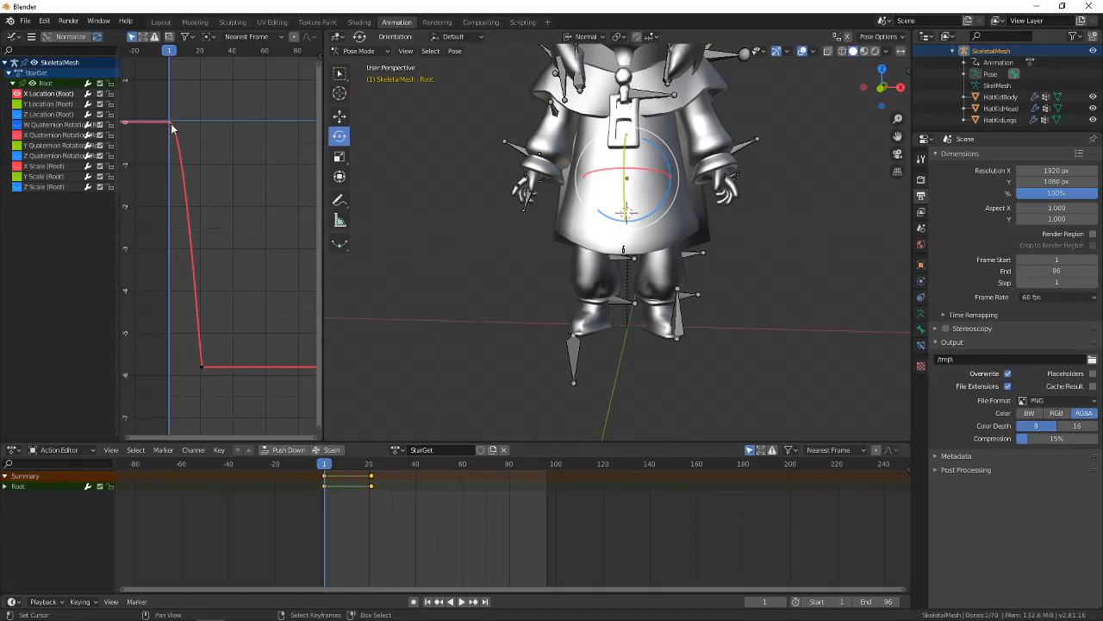
key("space")
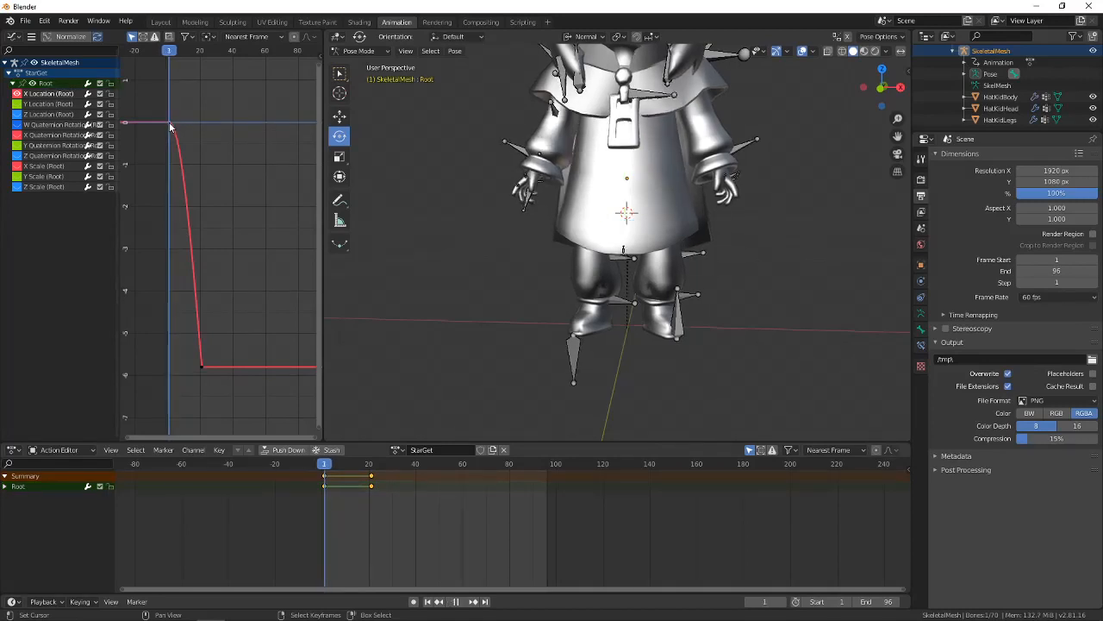
left_click_drag(176, 131, 201, 367)
mouse_move(174, 139)
left_mouse_down()
mouse_move(167, 124)
mouse_move(199, 374)
mouse_move(204, 351)
mouse_move(200, 372)
mouse_move(256, 372)
mouse_move(252, 345)
mouse_move(295, 368)
mouse_move(242, 220)
mouse_move(185, 118)
mouse_move(170, 121)
left_mouse_up()
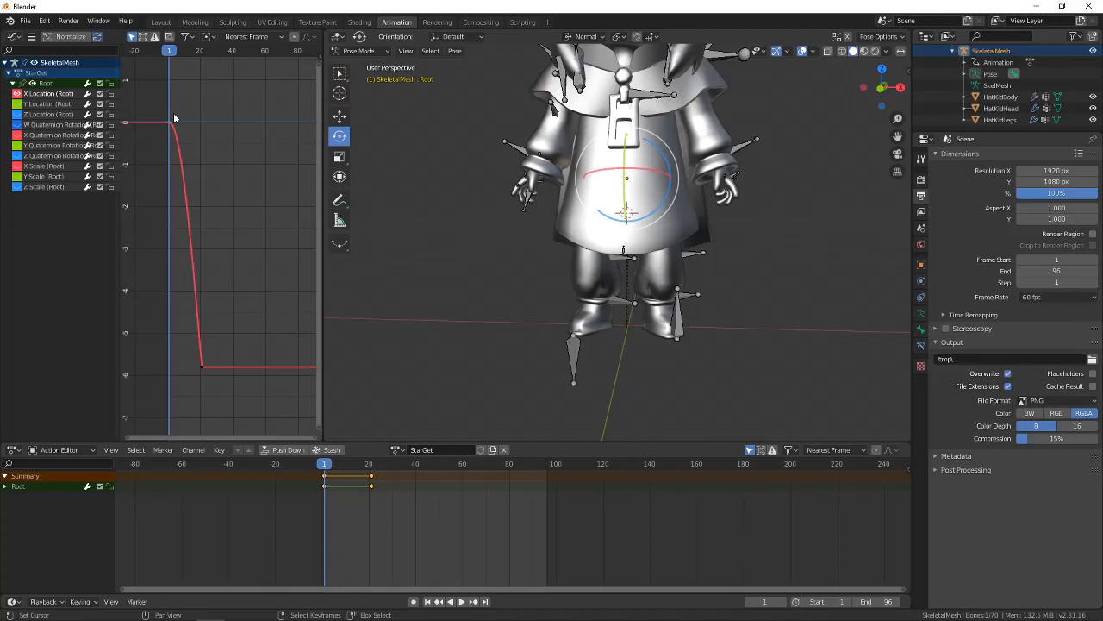
Apply Automatic Easing to the frame 1 X Location keyframe and to the frame 21 keyframe.
left_click(31, 37)
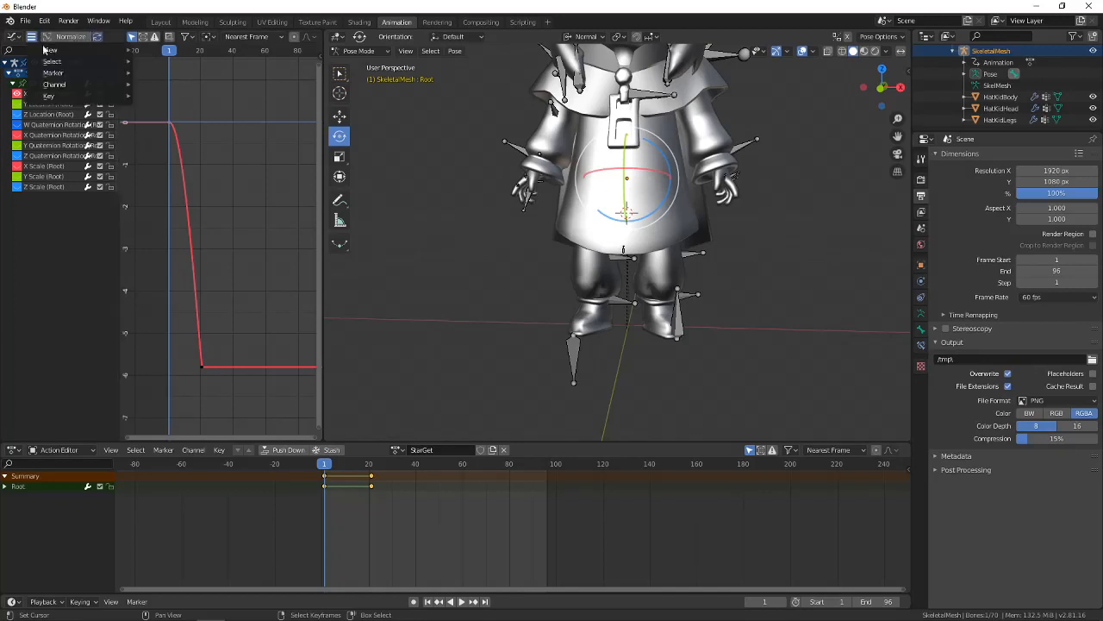
mouse_move(215, 267)
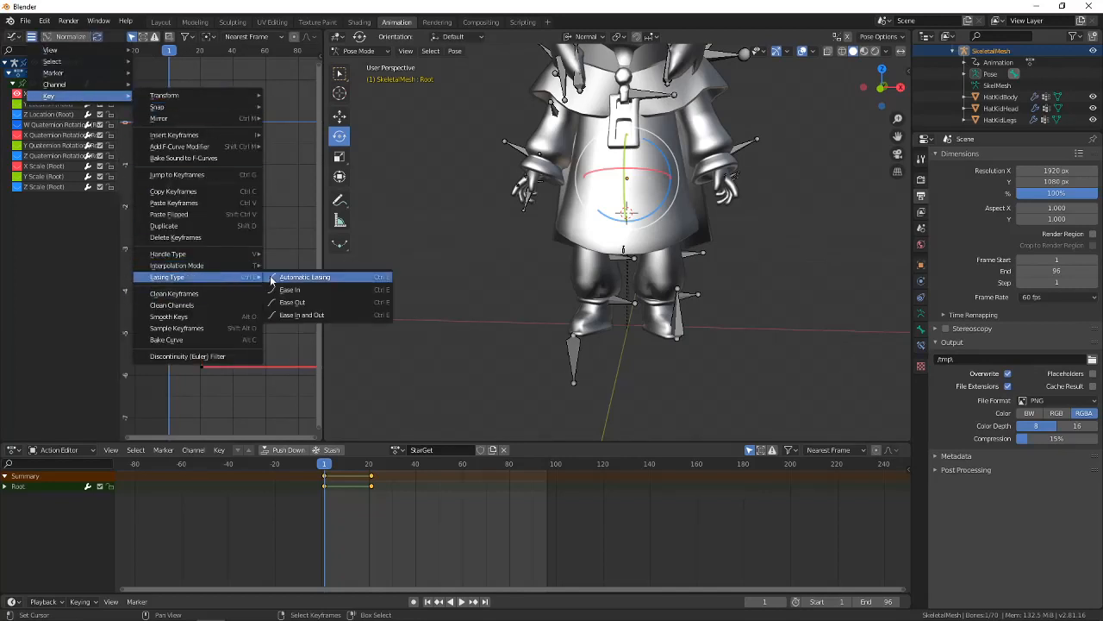
left_click(290, 278)
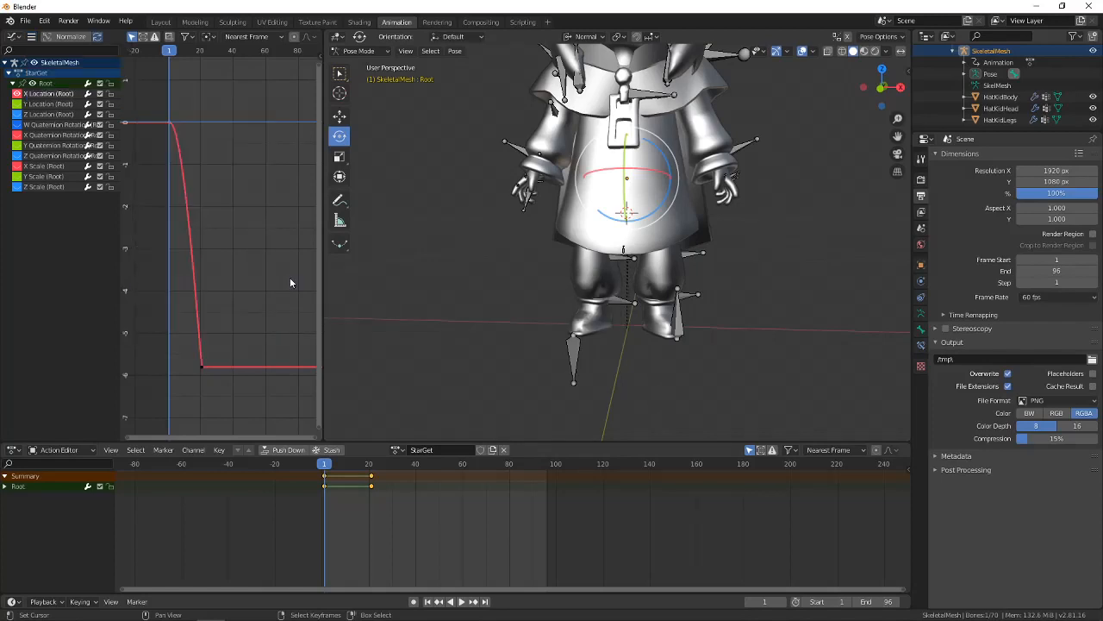
middle_click_drag(249, 324, 258, 323)
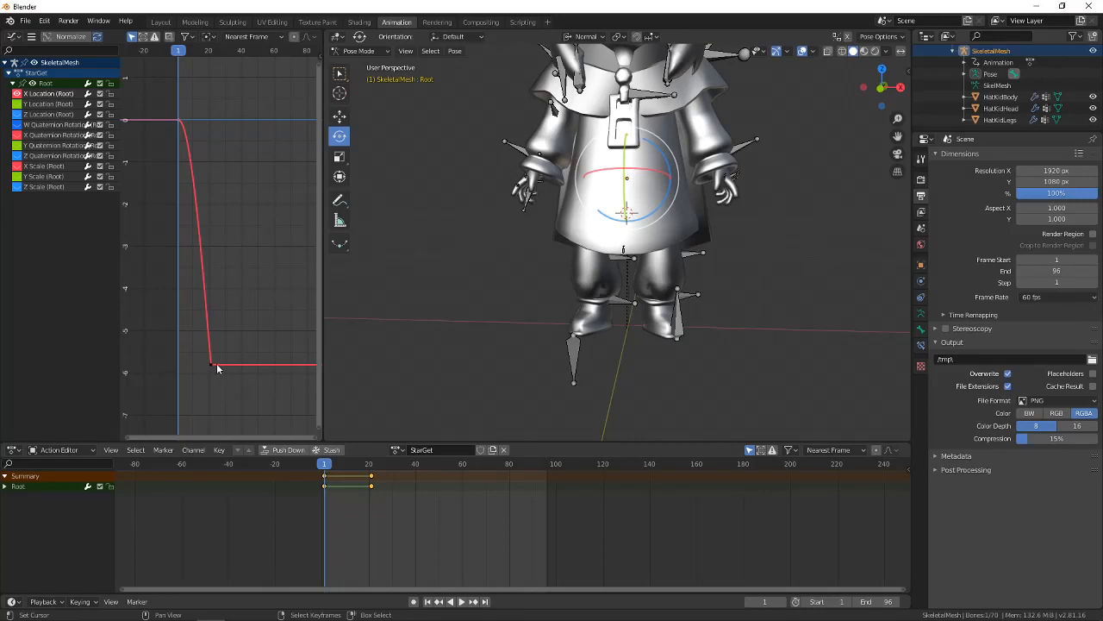
left_click(211, 363)
left_click(31, 36)
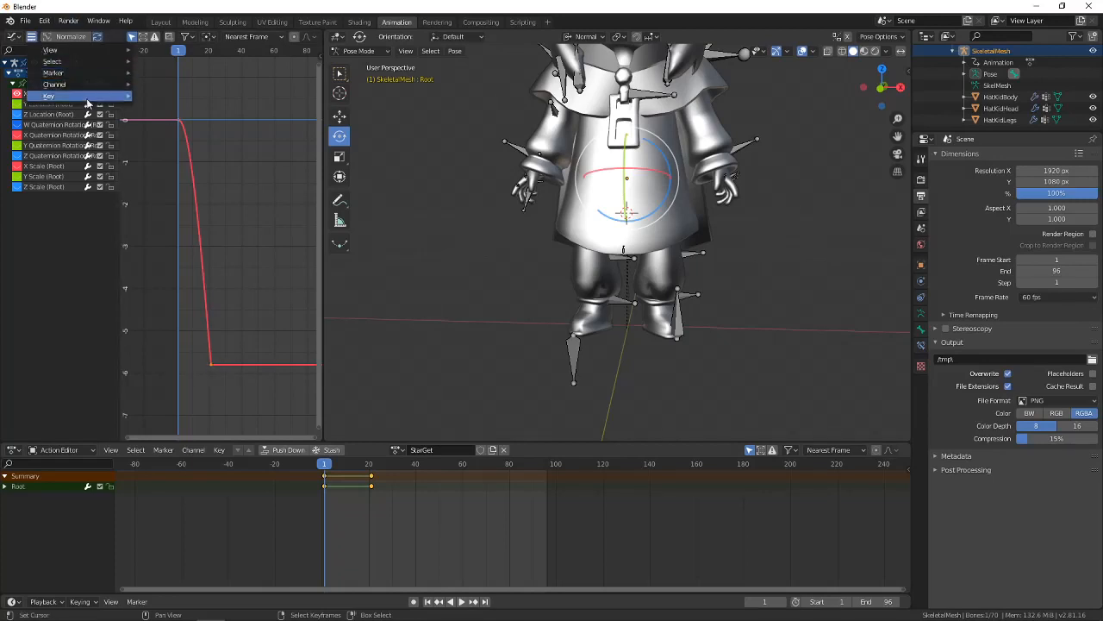
mouse_move(87, 102)
mouse_move(201, 280)
left_click(312, 276)
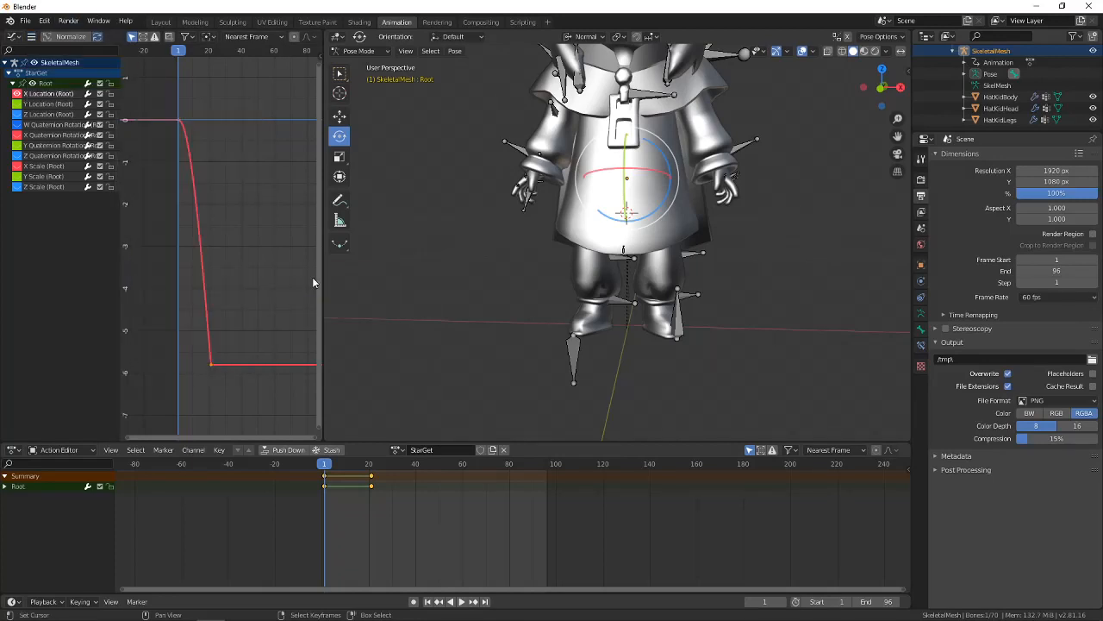
middle_click_drag(263, 302, 267, 296)
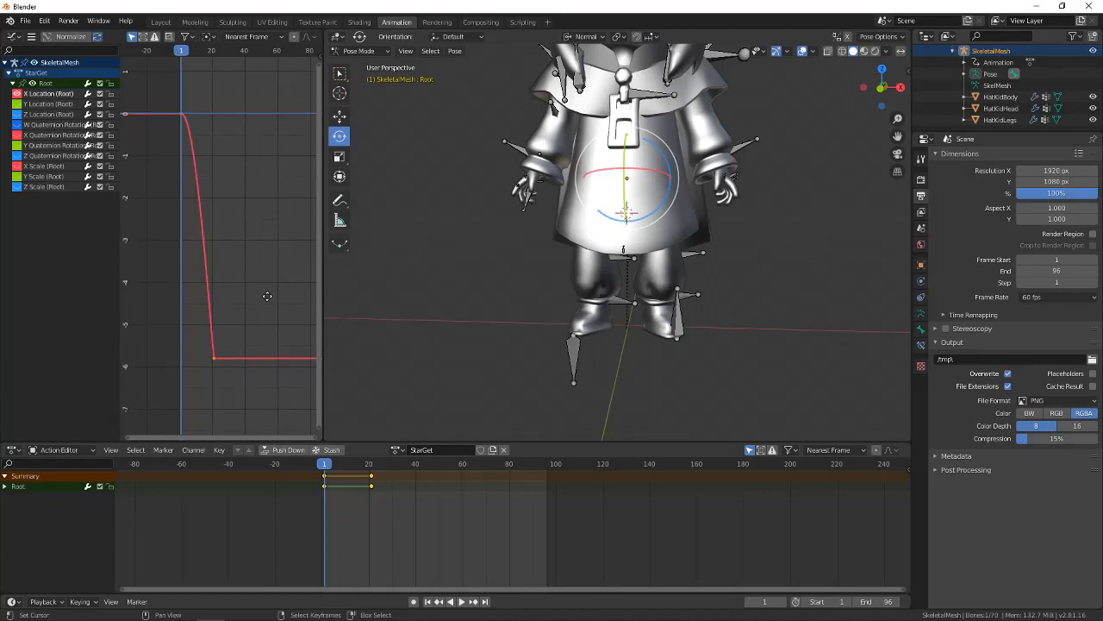
Set the easing type of the X Location curve between frames 1 and 21 to Ease Out.
left_click(31, 36)
mouse_move(52, 62)
scroll(243, 357, "up", 3)
scroll(232, 273, "up", 8)
middle_click_drag(244, 355, 283, 314)
scroll(255, 240, "down", 9)
middle_click_drag(204, 69, 176, 180)
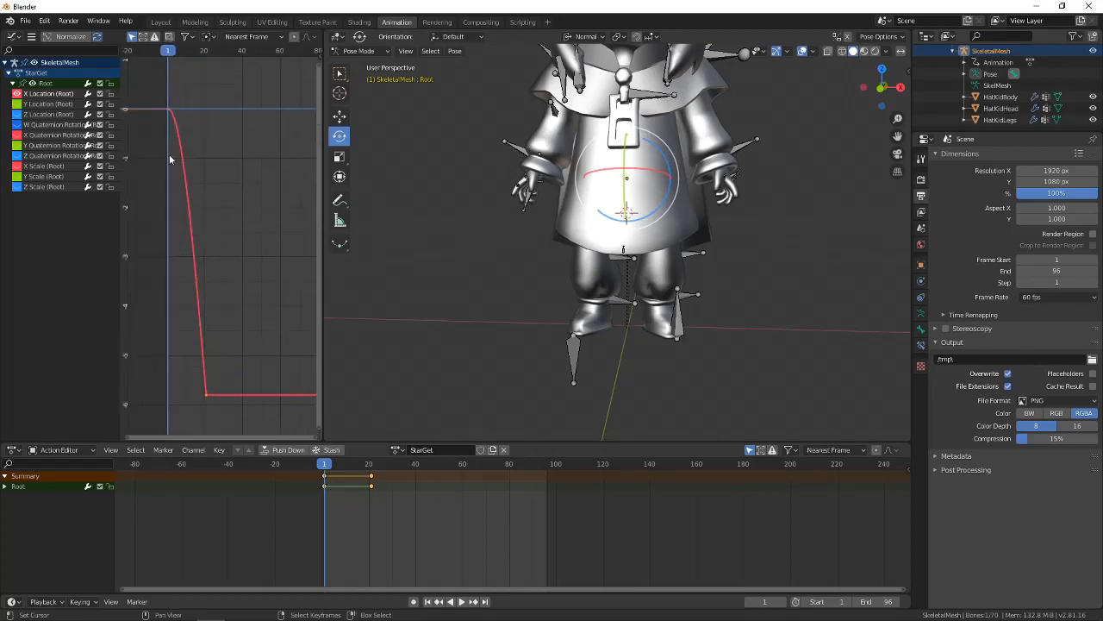
left_click(31, 36)
mouse_move(48, 96)
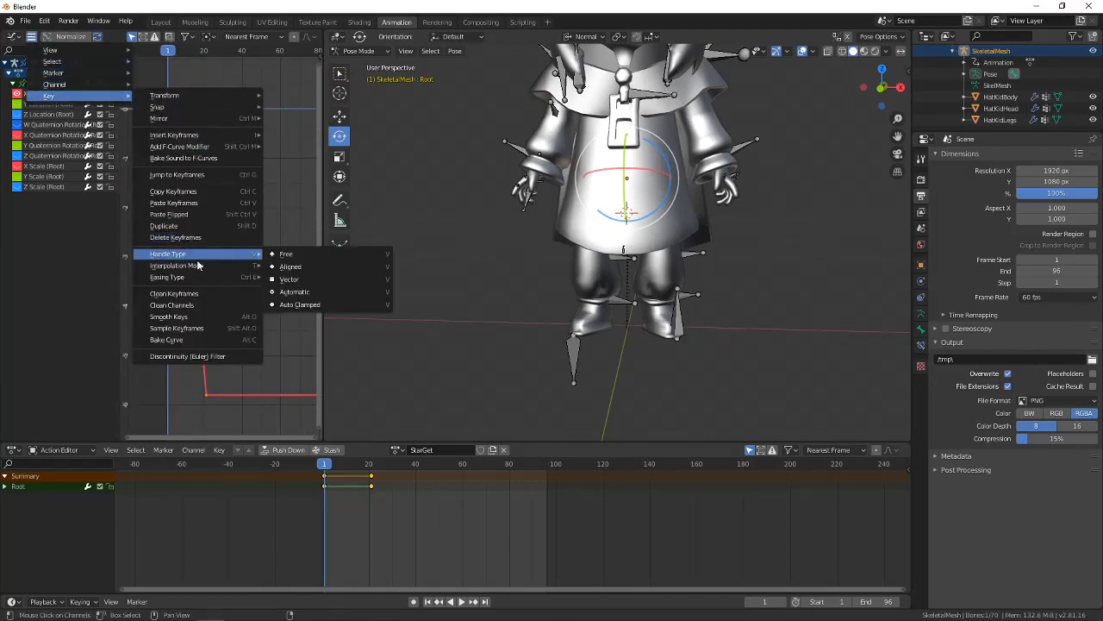
mouse_move(203, 277)
left_click(295, 302)
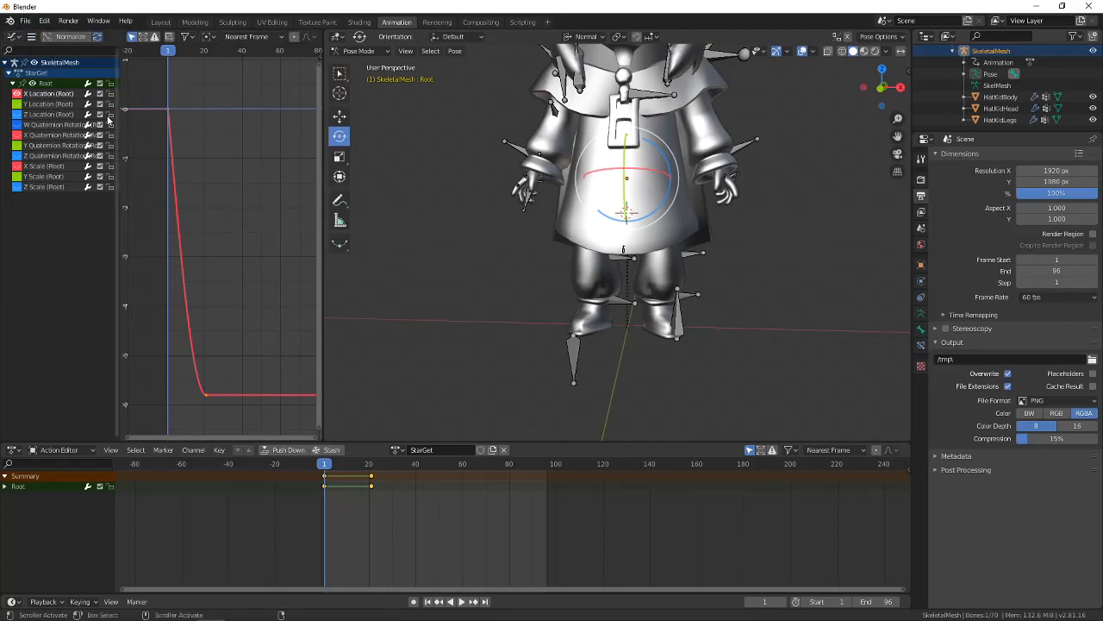
Play and scrub through the Ease Out motion, returning the playhead to frame 0.
key("space")
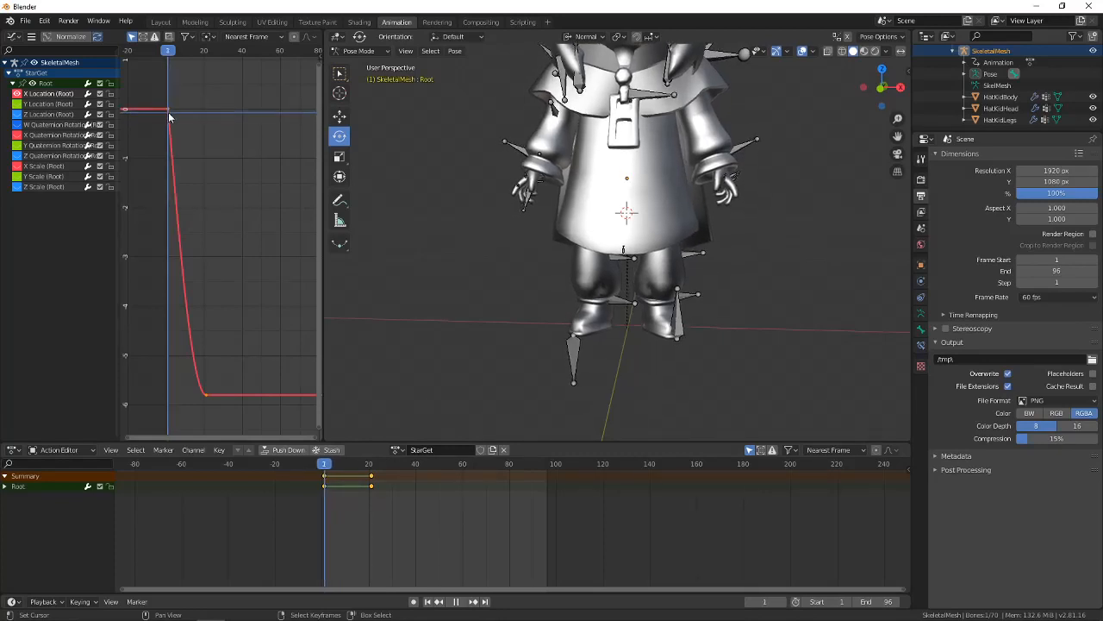
left_click_drag(168, 115, 168, 210)
left_click_drag(376, 488, 372, 486)
left_click(166, 297)
Switch the viewport to the front view, play the animation past frame 21, and return to frame 1.
middle_click_drag(479, 276, 505, 286)
key("KP_1")
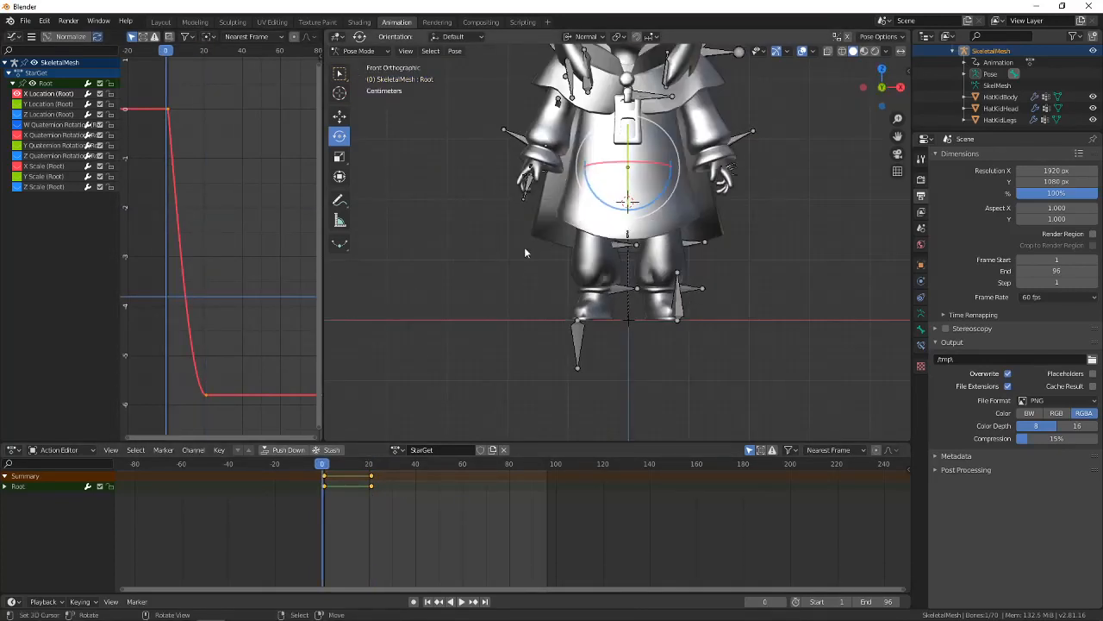
left_click(462, 601)
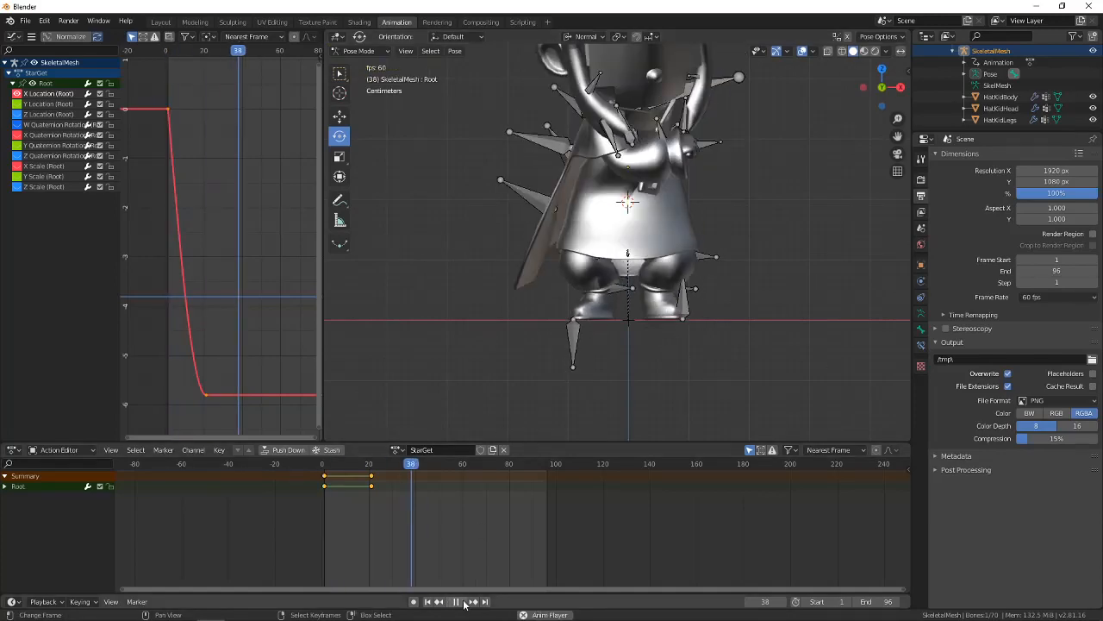
left_click(457, 601)
left_click_drag(275, 293, 169, 284)
key("space")
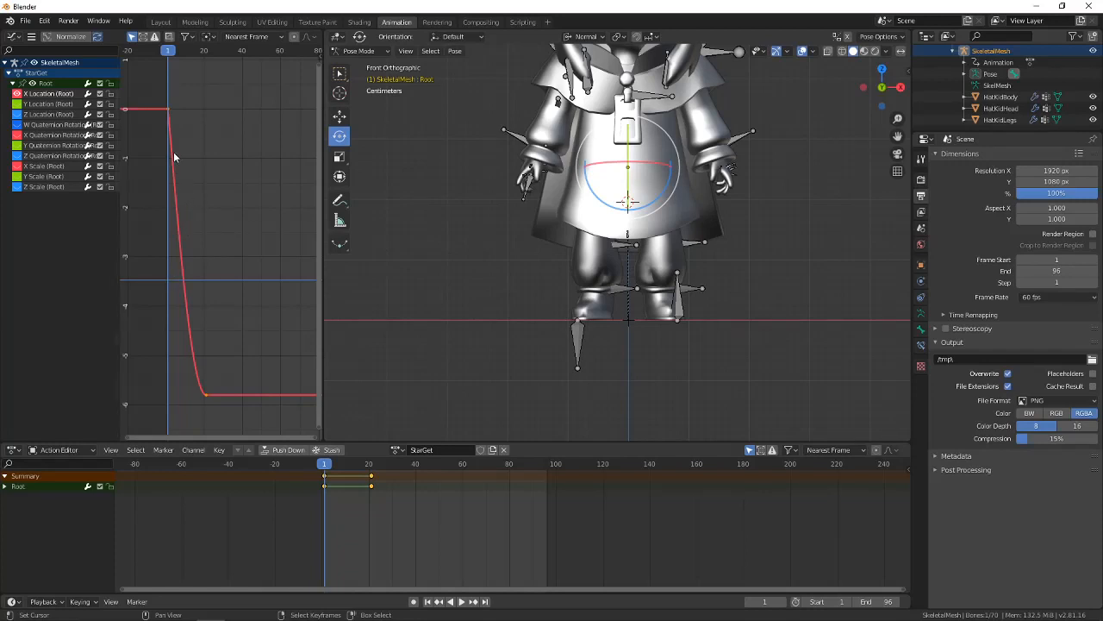
Replay the animation from frame 1 in the front view and stop it.
left_click(31, 36)
mouse_move(73, 95)
left_click(169, 204)
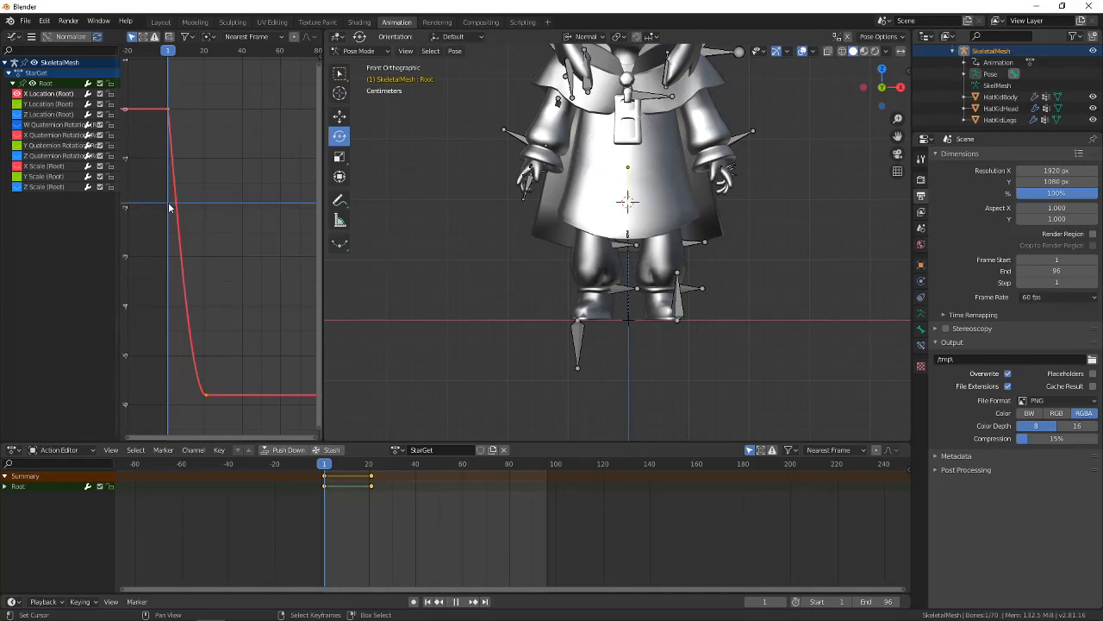
key("space")
key("space")
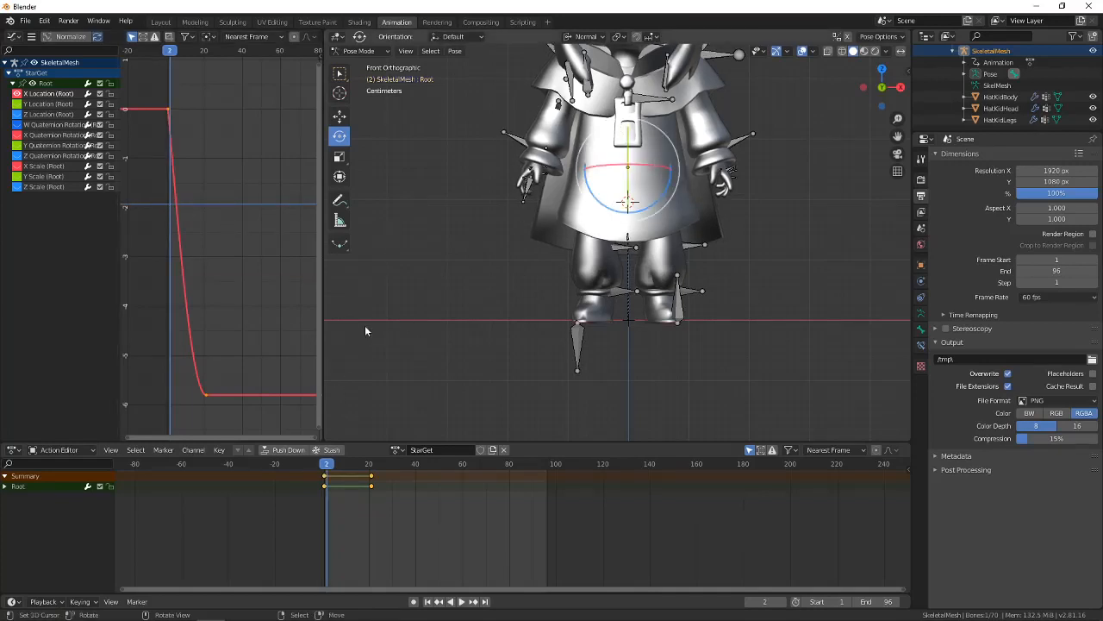
Activate the Move tool, set the transform orientation to Global, and nudge the Root bone about 0.0038 m along Z at frame 2.
left_click(339, 115)
left_click(586, 36)
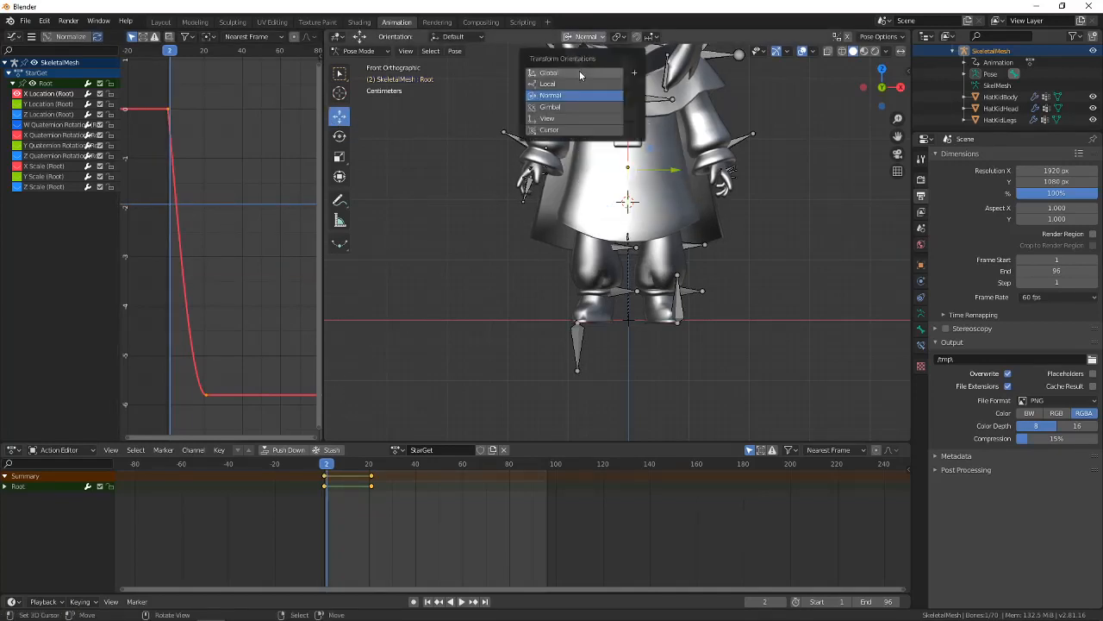
left_click(579, 72)
left_click_drag(627, 126, 625, 125)
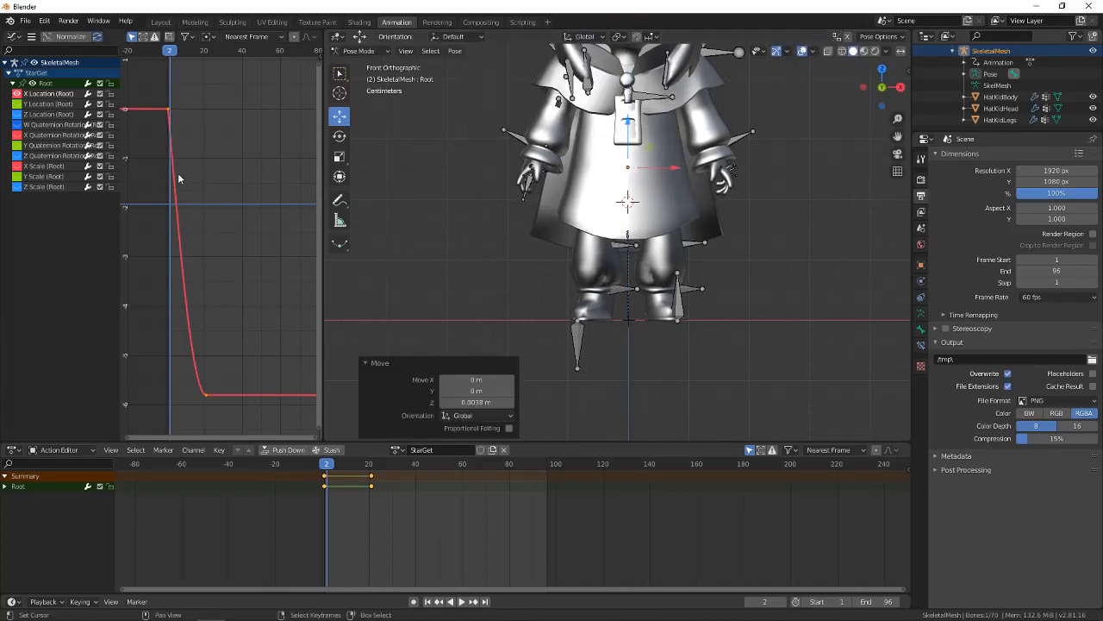
Step frame by frame up to frame 6 to inspect the start of the motion, then return the playhead to frame 1.
key("Right")
left_click_drag(630, 129, 626, 127)
key("Right")
key("Right")
key("Right")
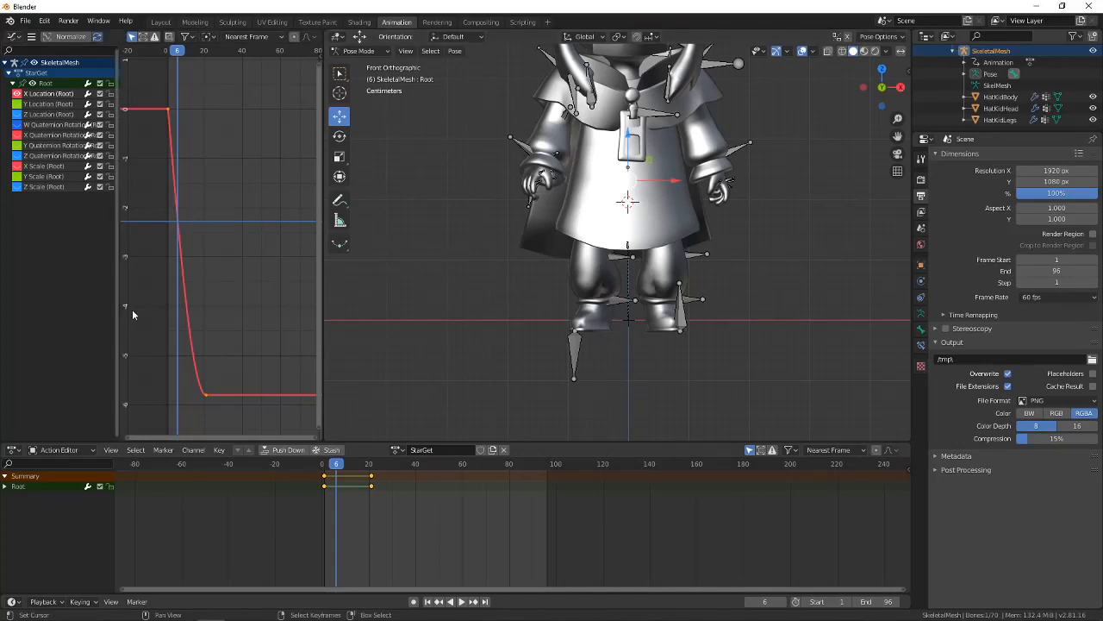
left_click_drag(161, 308, 168, 290)
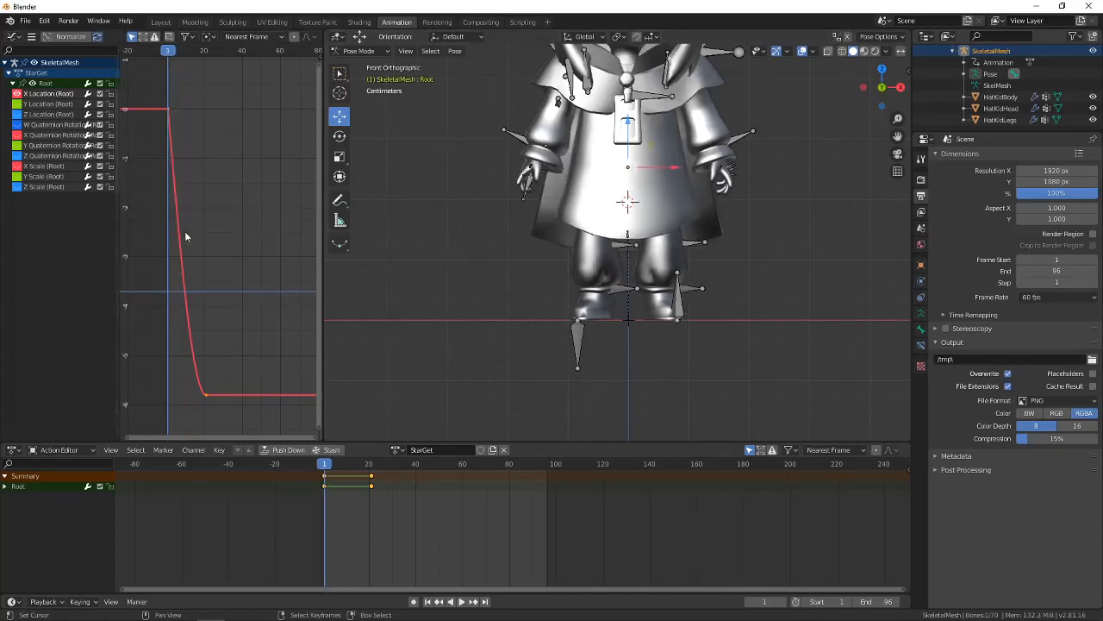
Try Quadratic and then Cubic interpolation on the Root bone's X Location curve between frames 1 and 21.
left_click(31, 36)
mouse_move(65, 95)
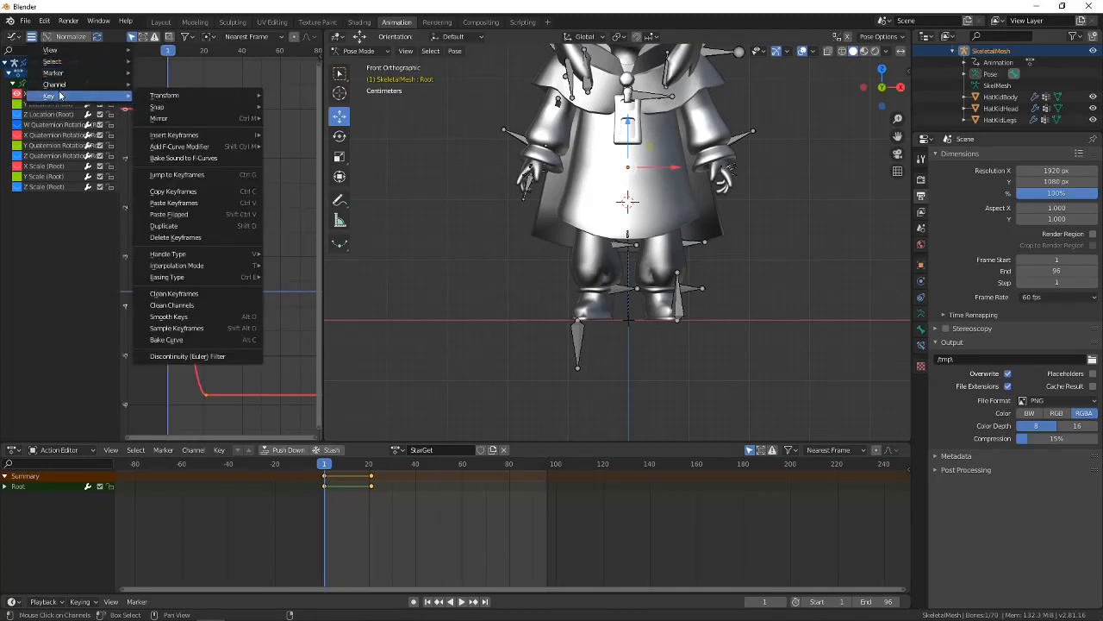
mouse_move(198, 267)
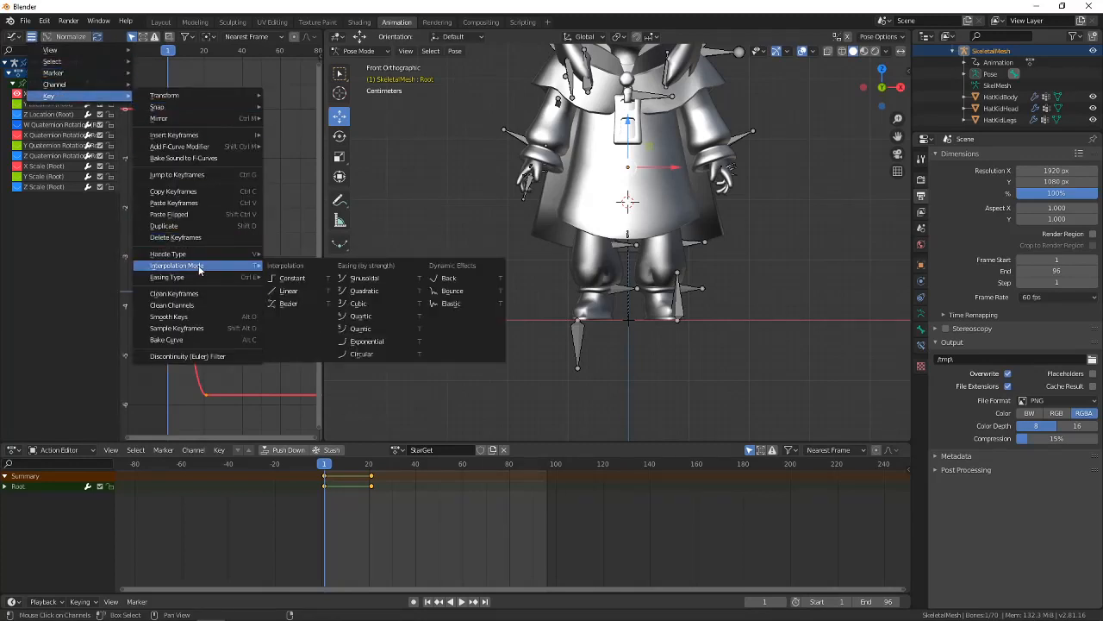
left_click(381, 293)
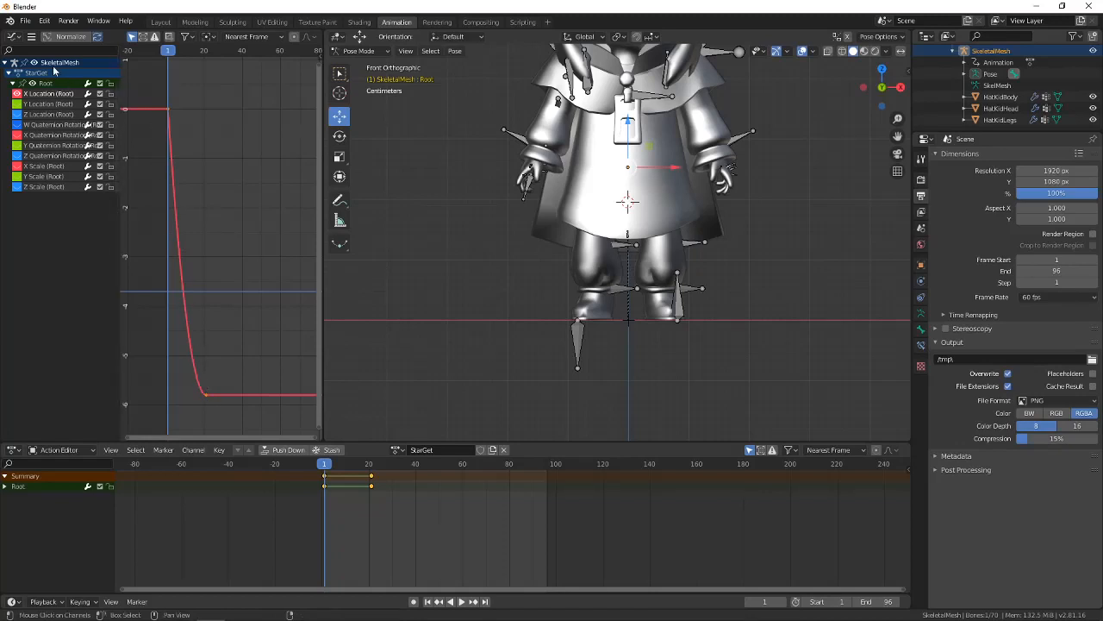
left_click(32, 38)
mouse_move(66, 97)
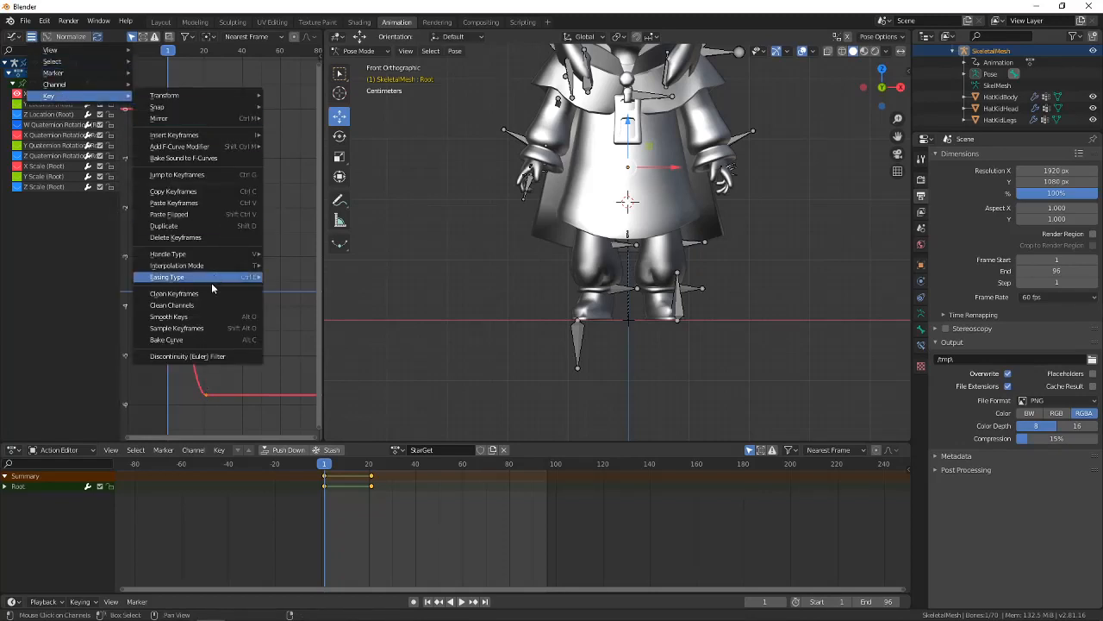
mouse_move(218, 273)
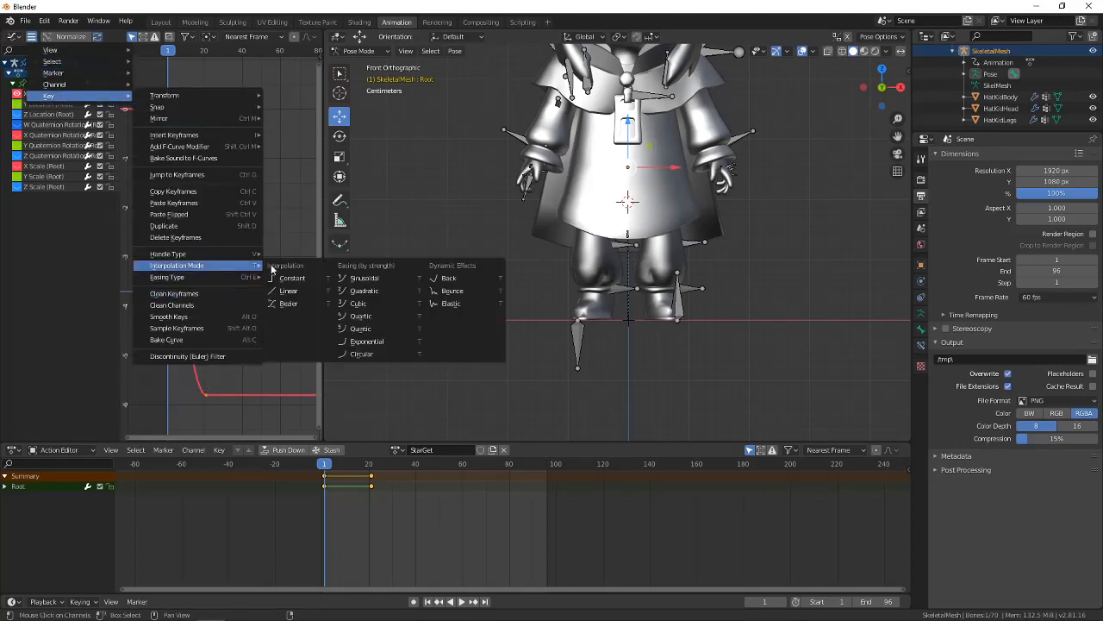
left_click(377, 306)
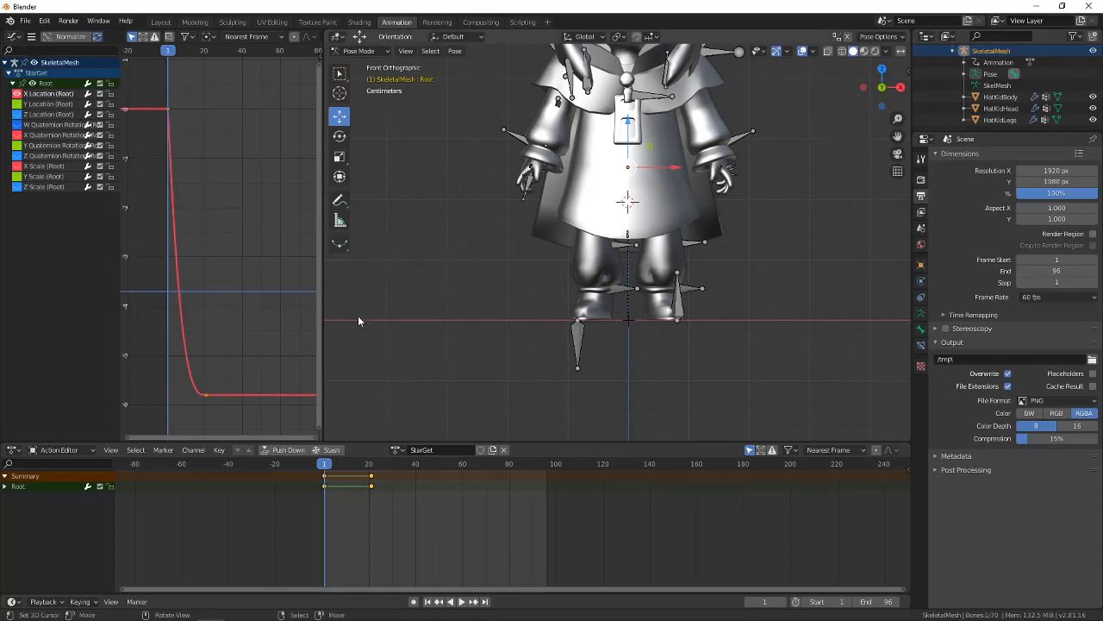
Try Quartic and then Quintic interpolation on the Root bone's X Location curve.
left_click(32, 37)
mouse_move(65, 97)
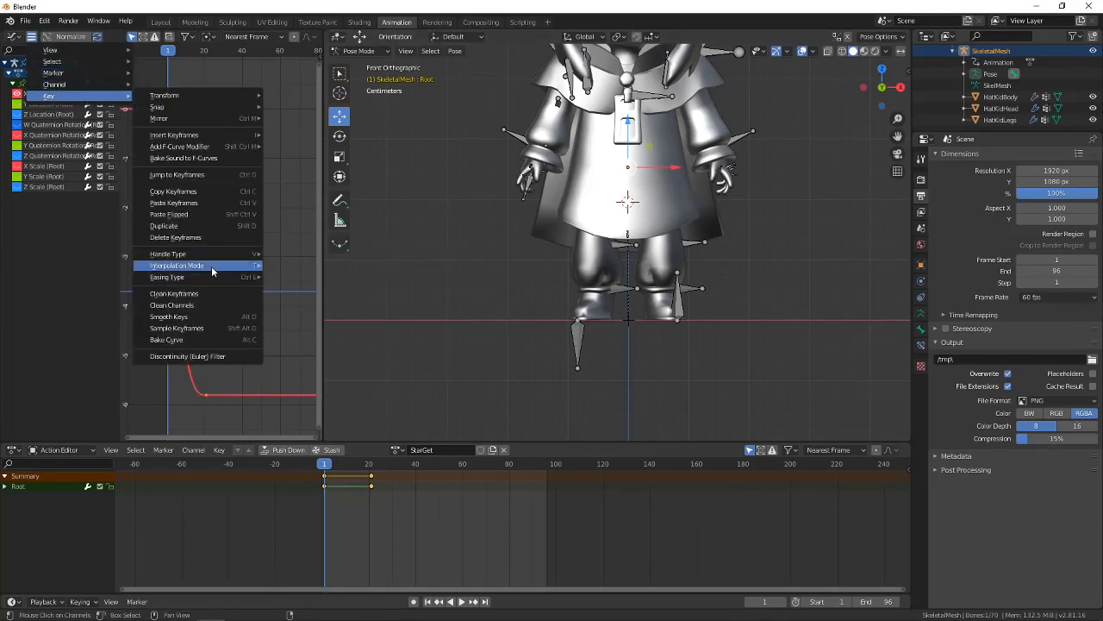
mouse_move(213, 272)
left_click(369, 319)
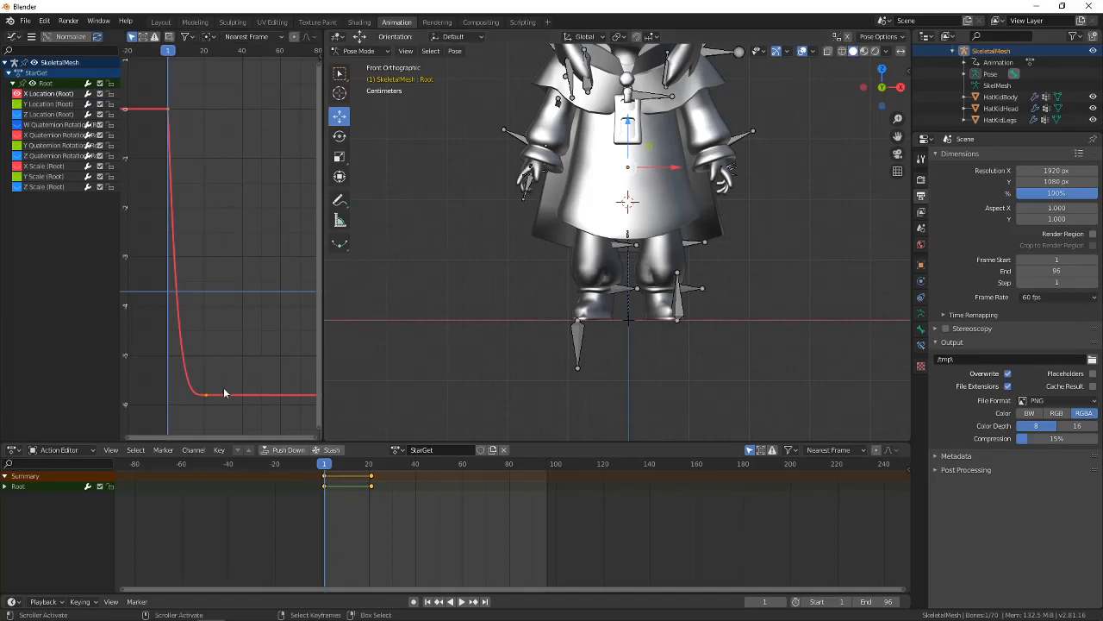
left_click(32, 37)
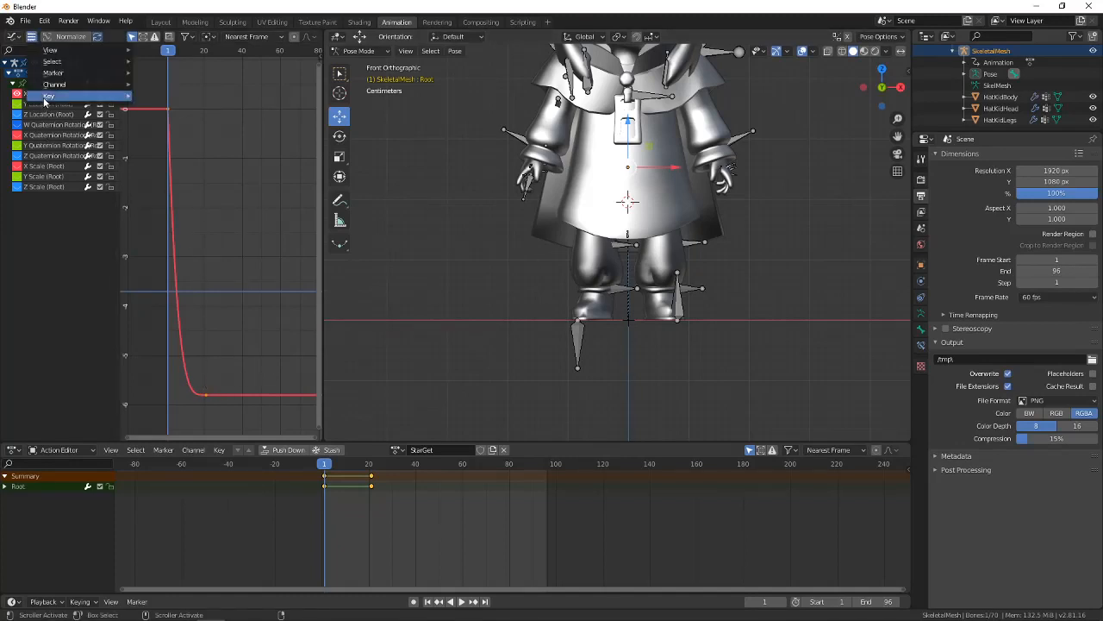
mouse_move(47, 96)
mouse_move(206, 266)
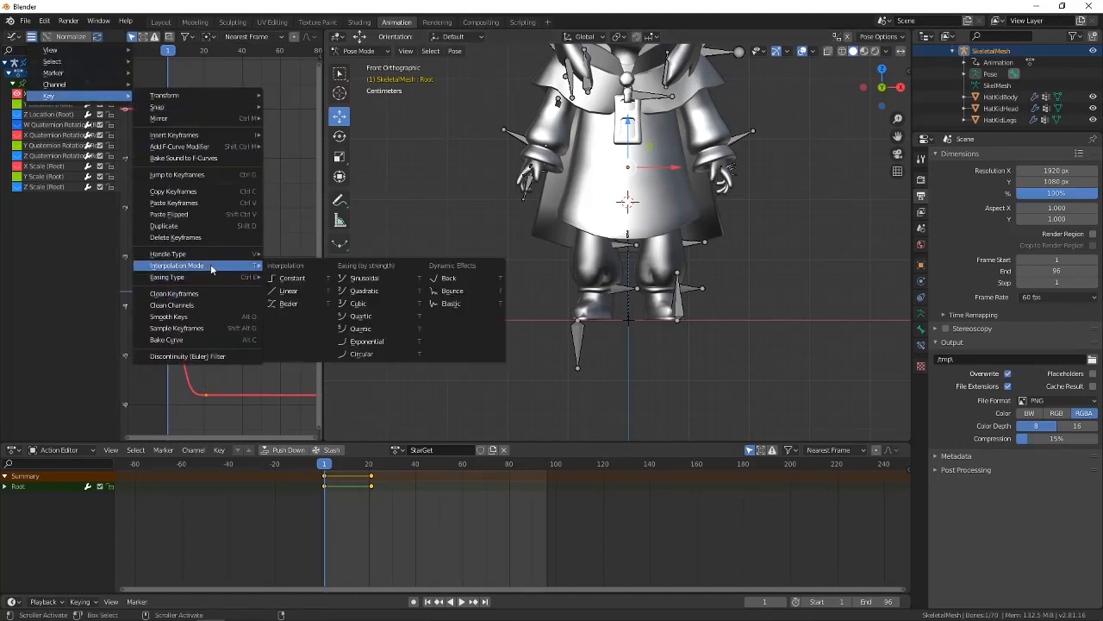
left_click(361, 329)
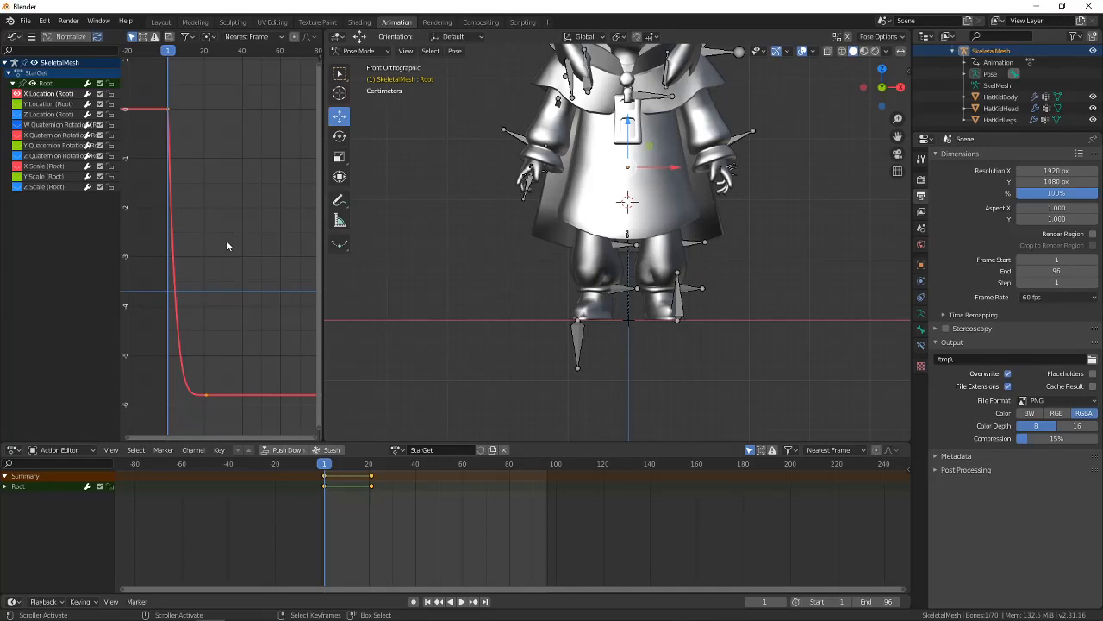
Try Exponential and then Circular interpolation on the Root bone's X Location curve.
left_click(31, 36)
mouse_move(70, 95)
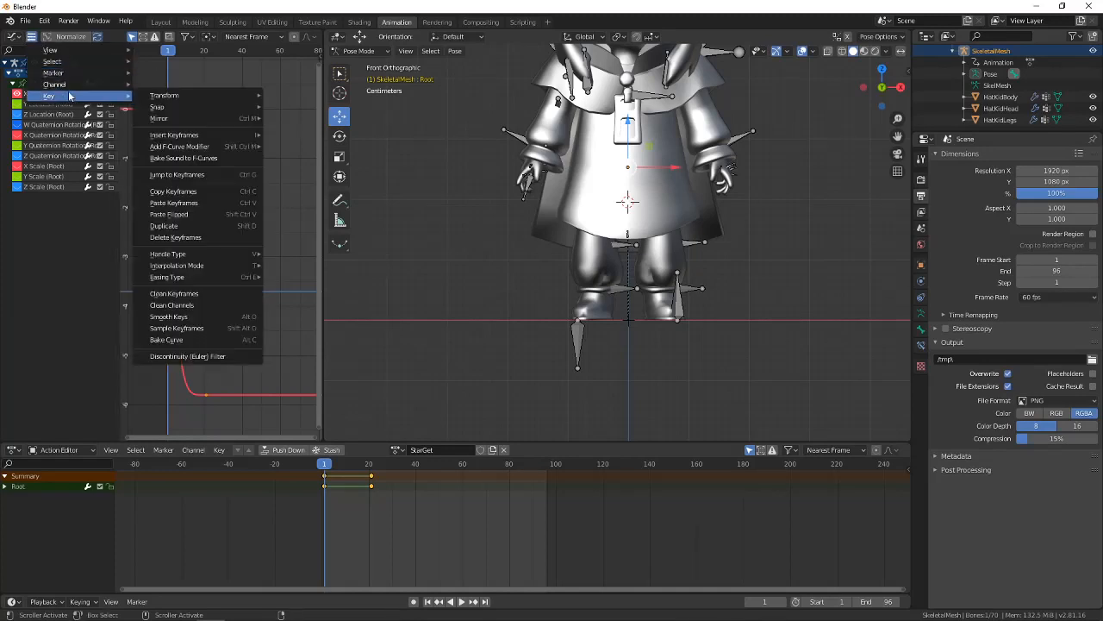
mouse_move(205, 267)
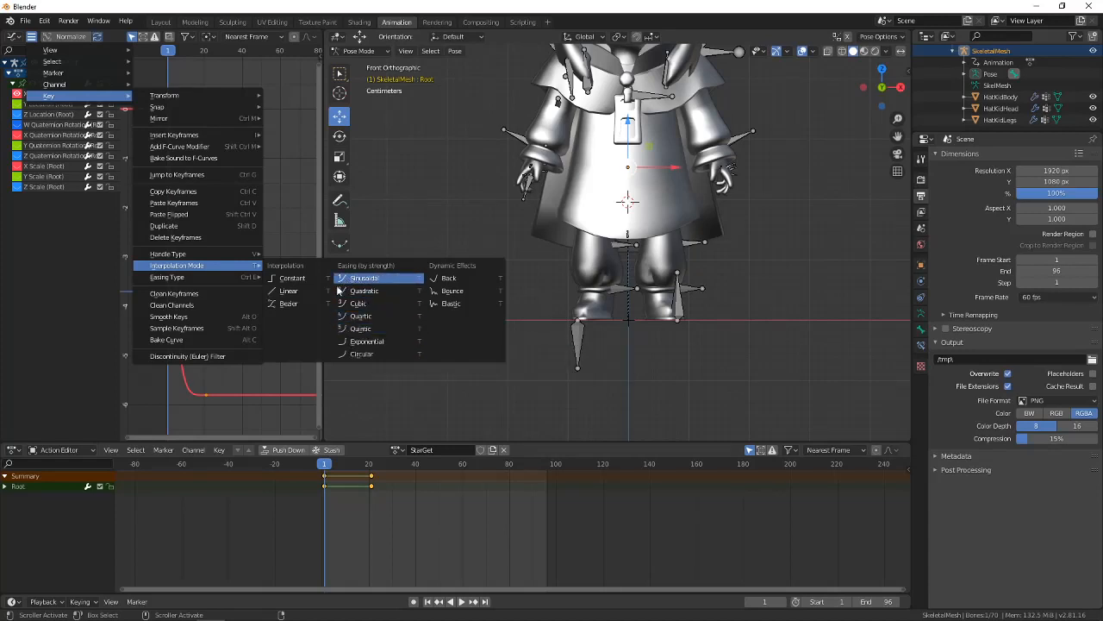
left_click(369, 341)
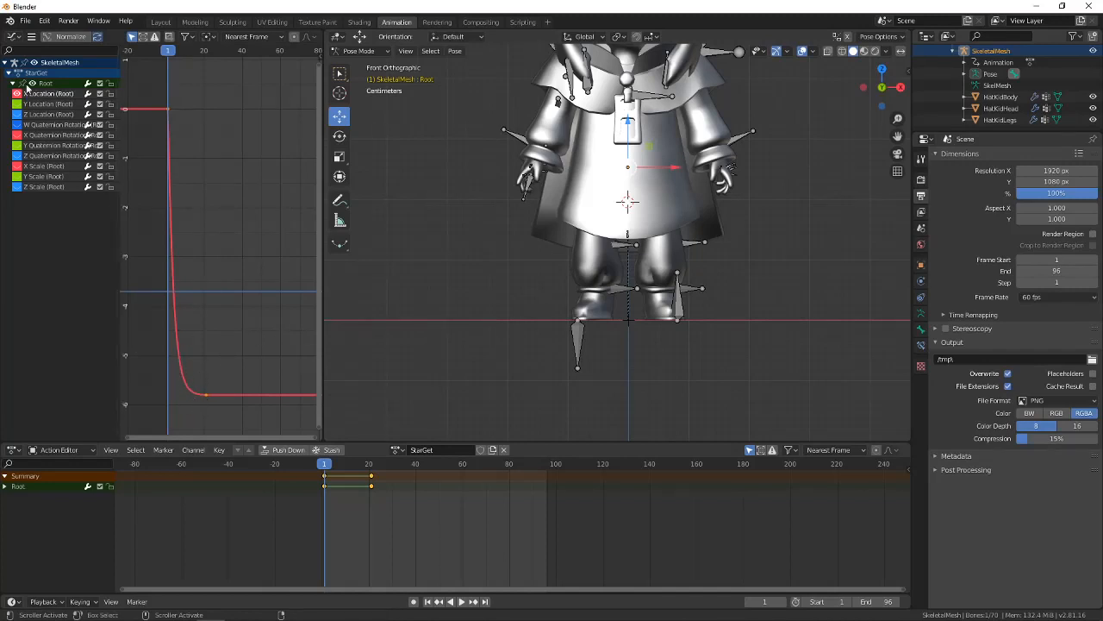
left_click(31, 36)
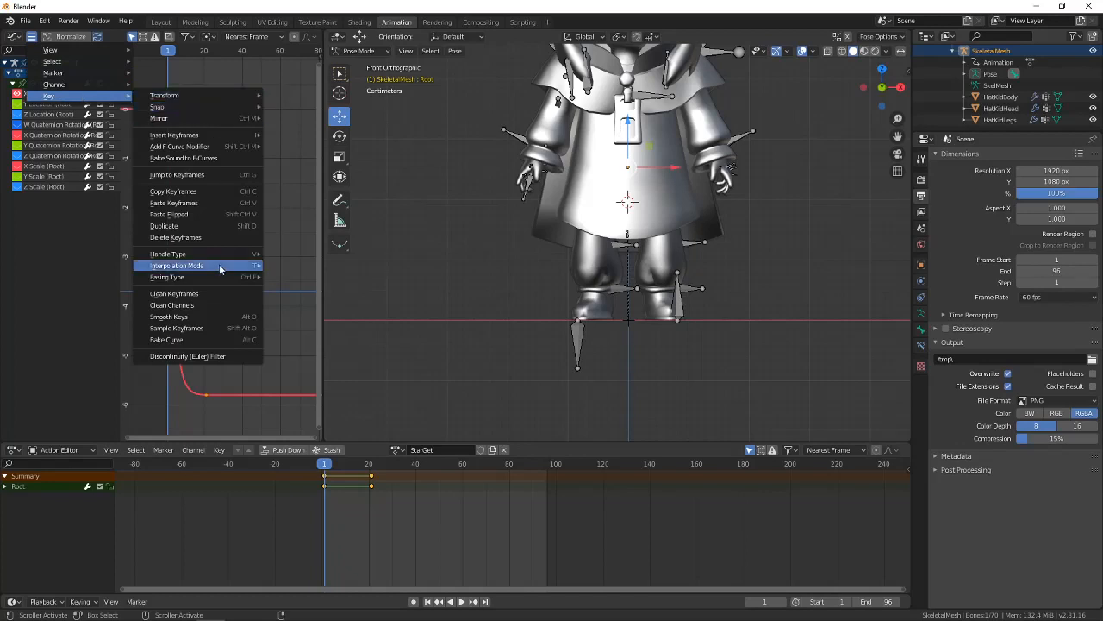
left_click(371, 352)
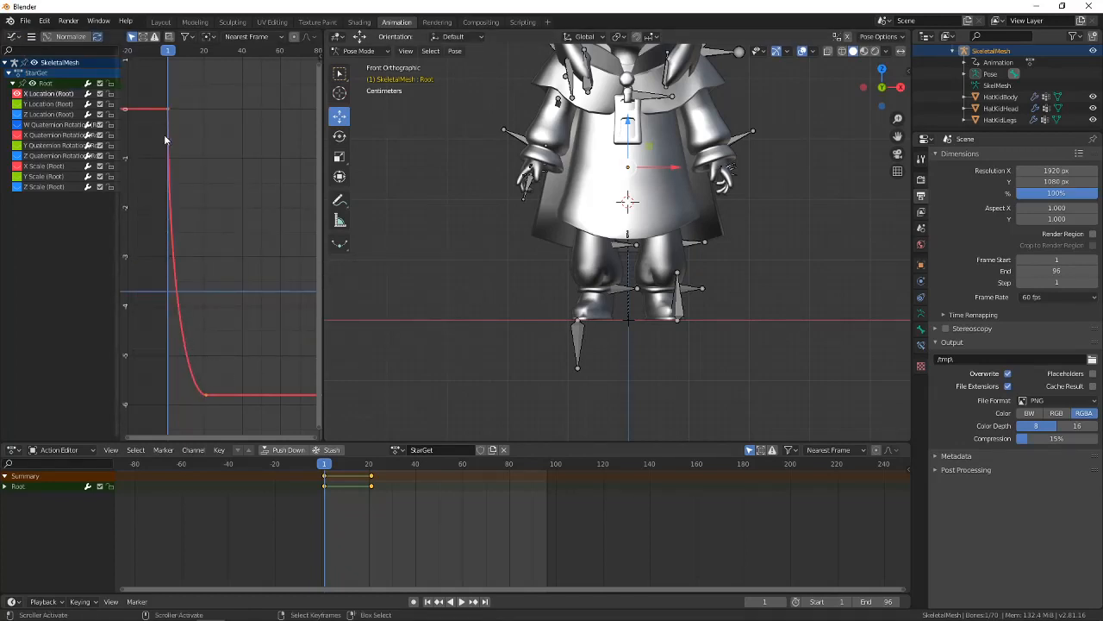
Play the Circular motion, scrub the playhead back to frame 1, and stop playback.
key("space")
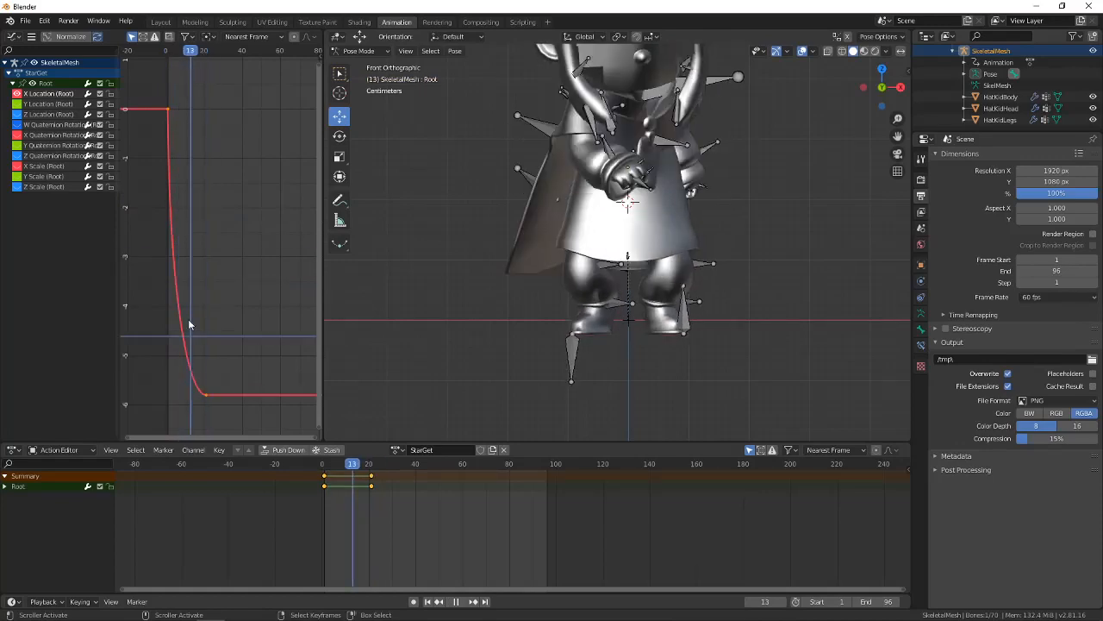
left_click_drag(188, 320, 168, 110)
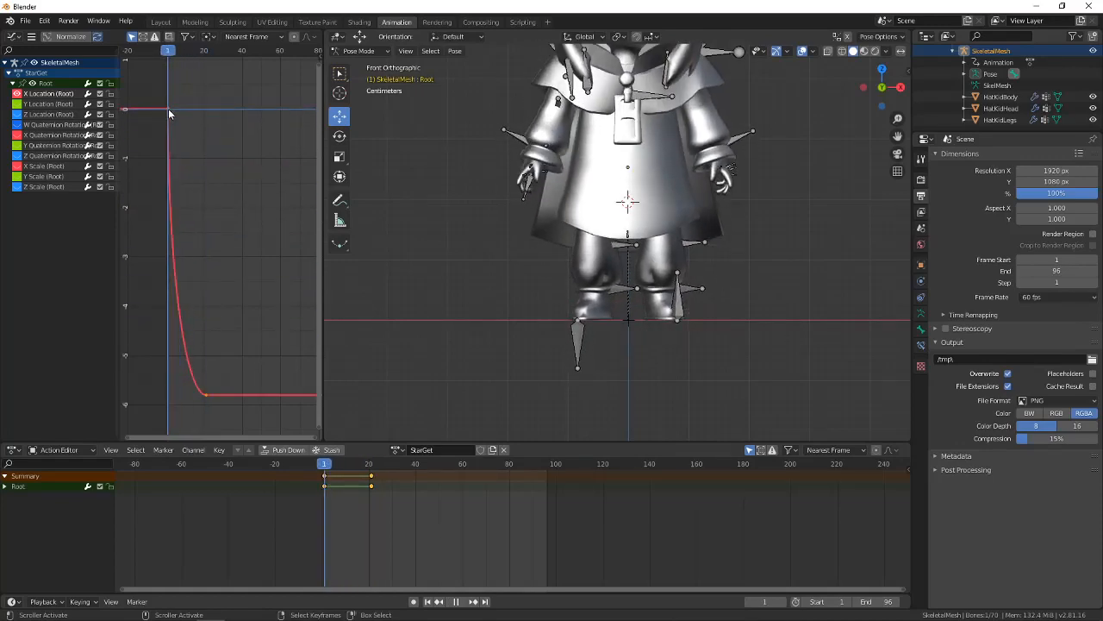
key("space")
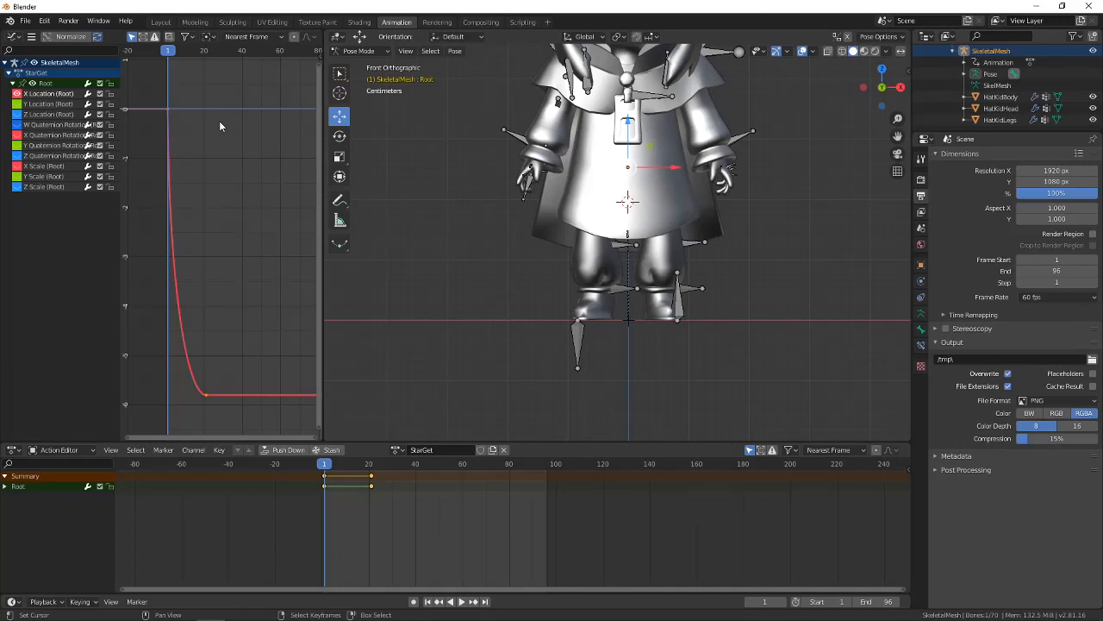
Set the interpolation mode of the Root bone's X Location keyframes back to Bezier.
left_click(16, 37)
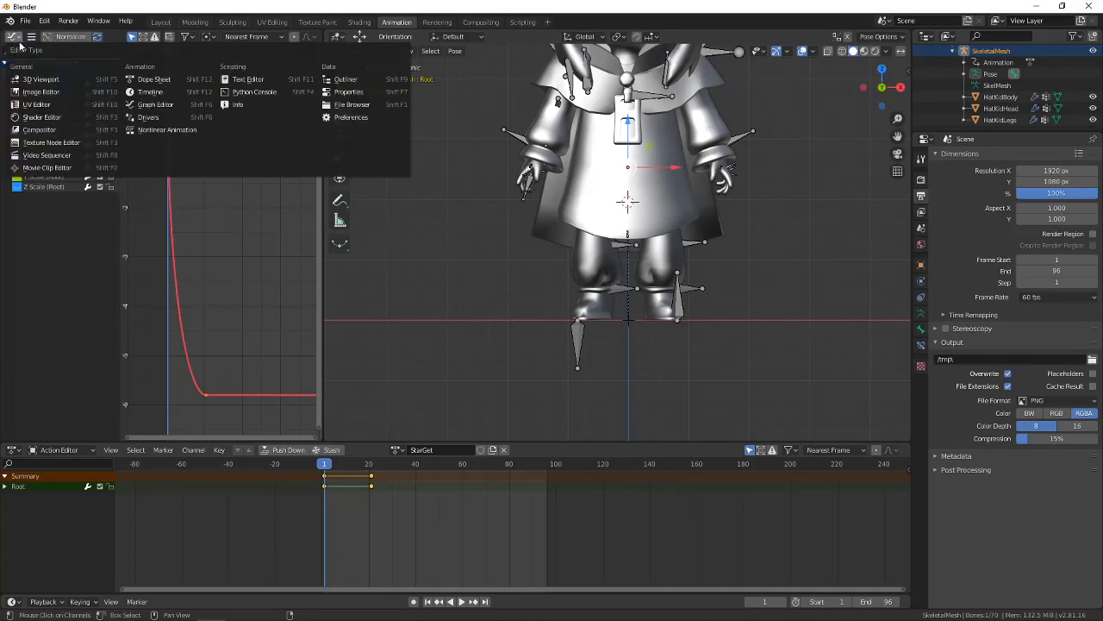
left_click(31, 37)
mouse_move(51, 96)
mouse_move(218, 266)
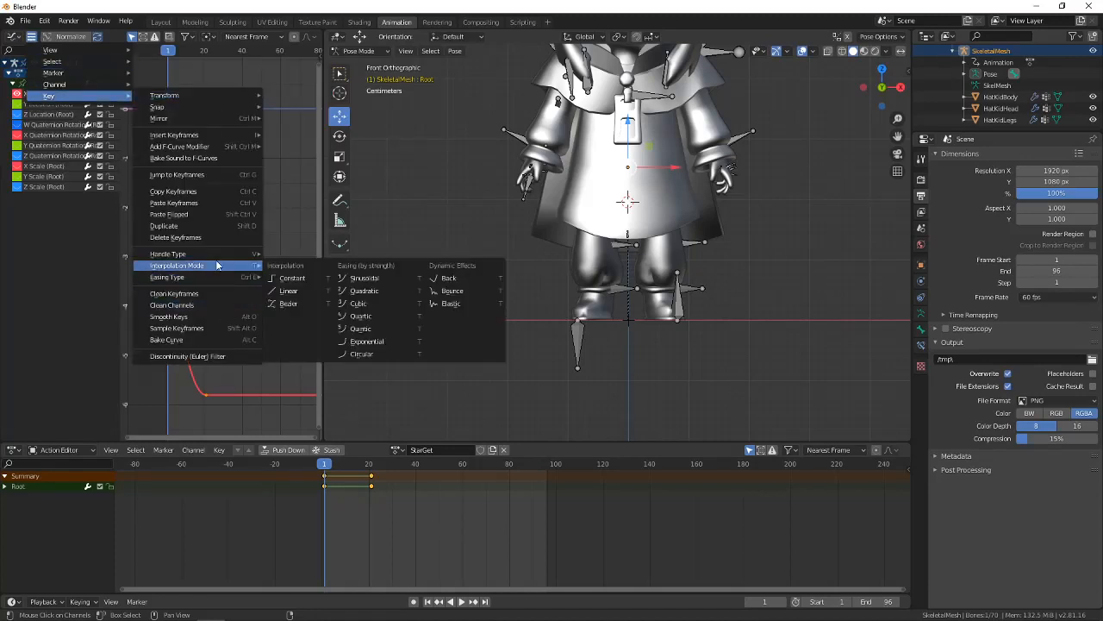
left_click(281, 305)
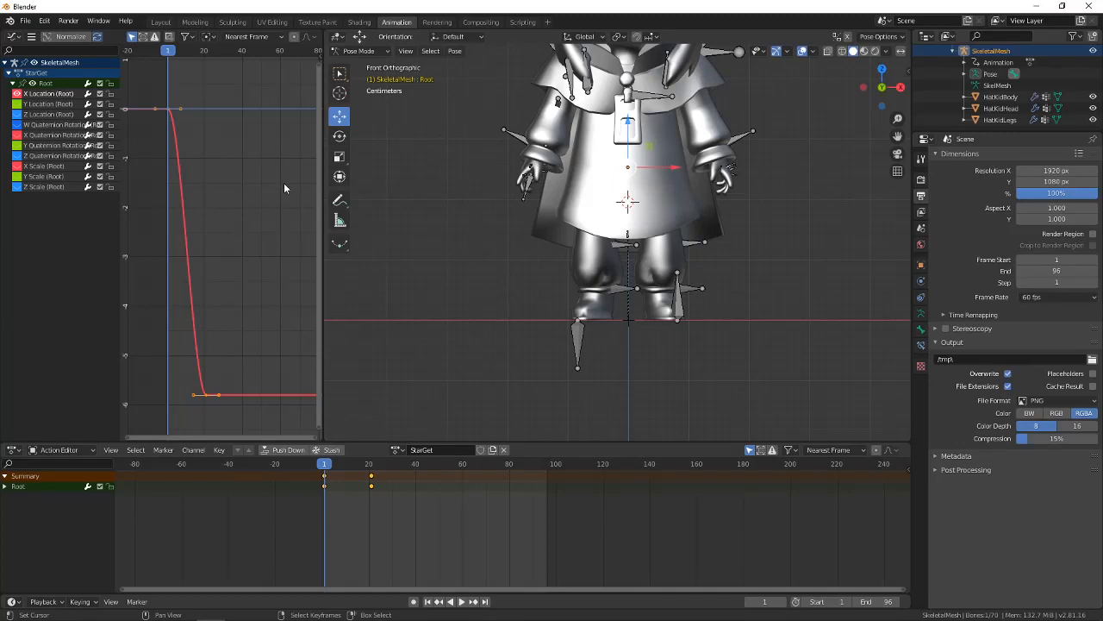
scroll(253, 208, "down", 2)
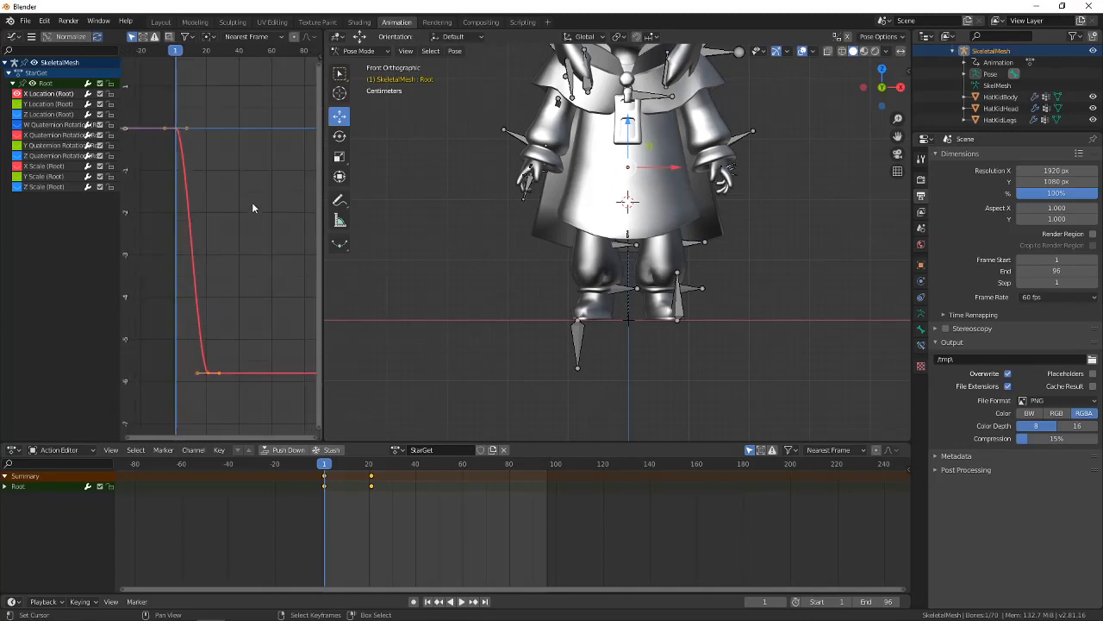
Move the playhead from frame 1 to frame 21 and examine the character's pose from the side, the front and an angled view.
middle_click_drag(465, 226, 520, 257)
middle_click_drag(689, 340, 665, 292)
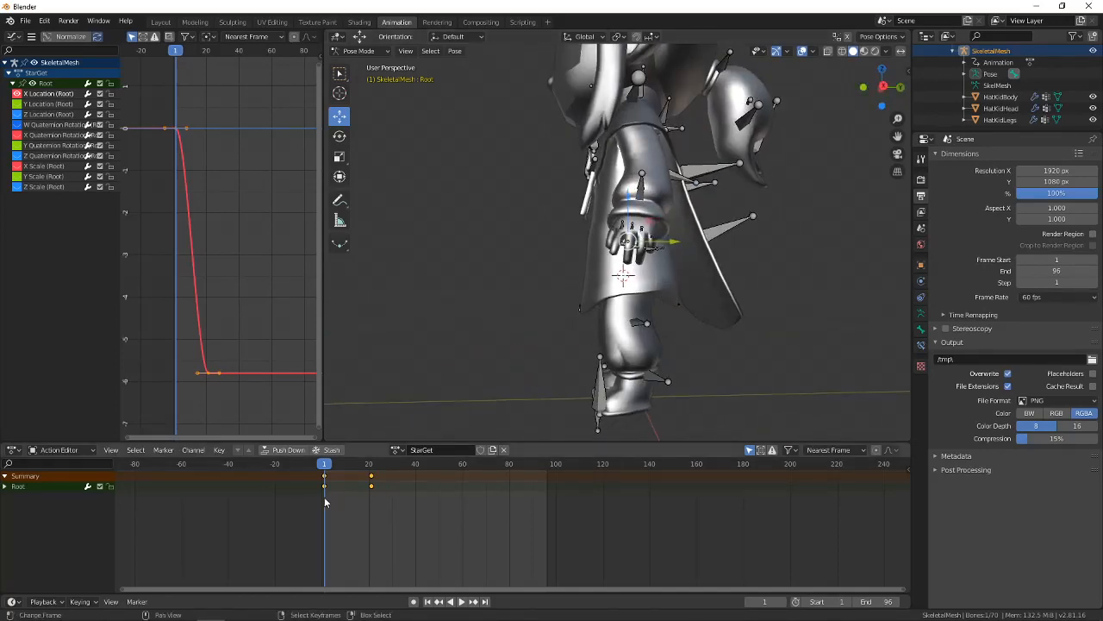
left_click_drag(325, 502, 370, 495)
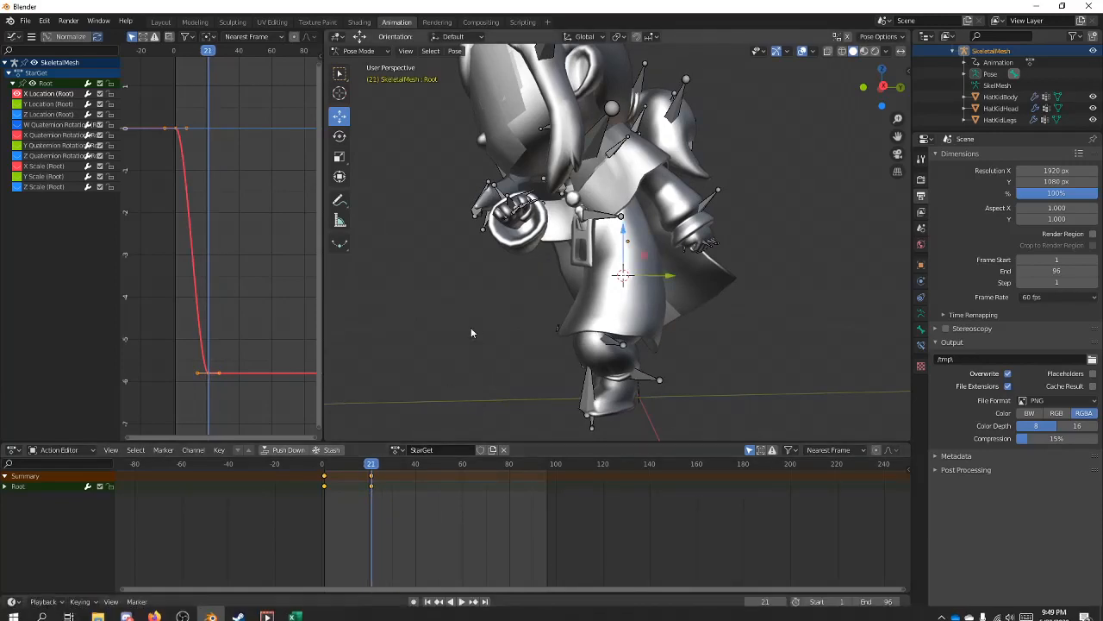
middle_click_drag(471, 333, 537, 333)
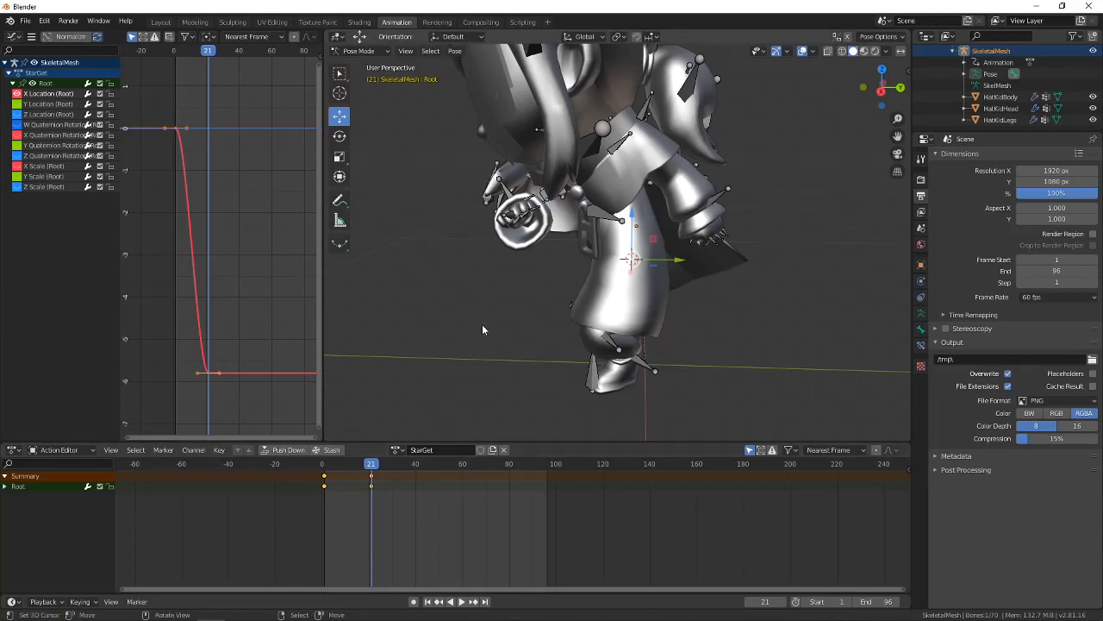
middle_click_drag(482, 327, 618, 315)
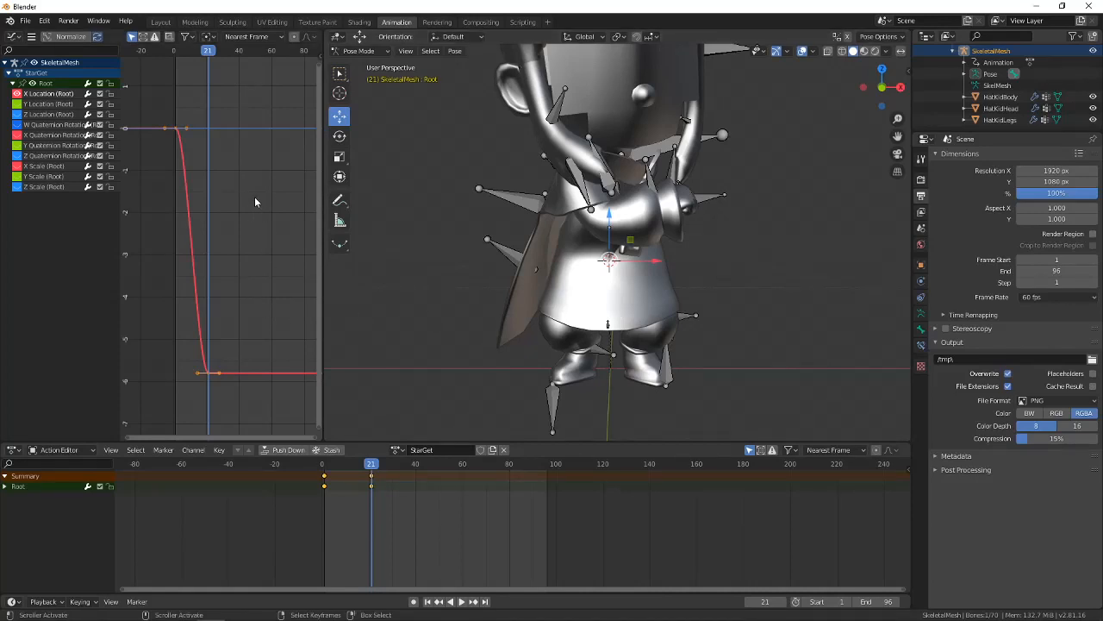
scroll(686, 275, "down", 3)
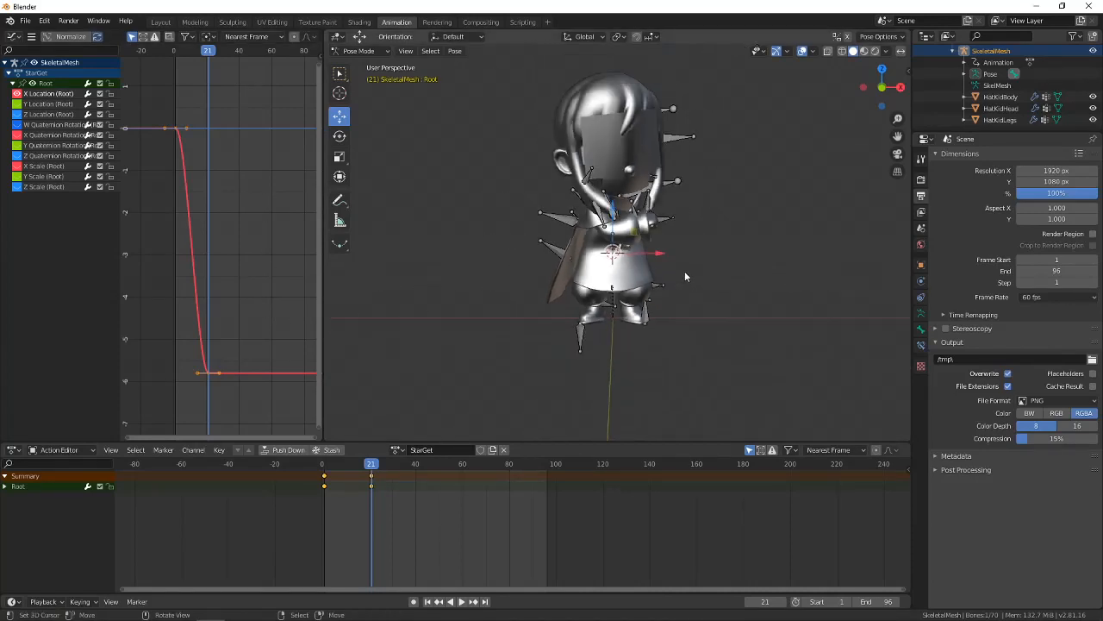
middle_click_drag(684, 271, 703, 312)
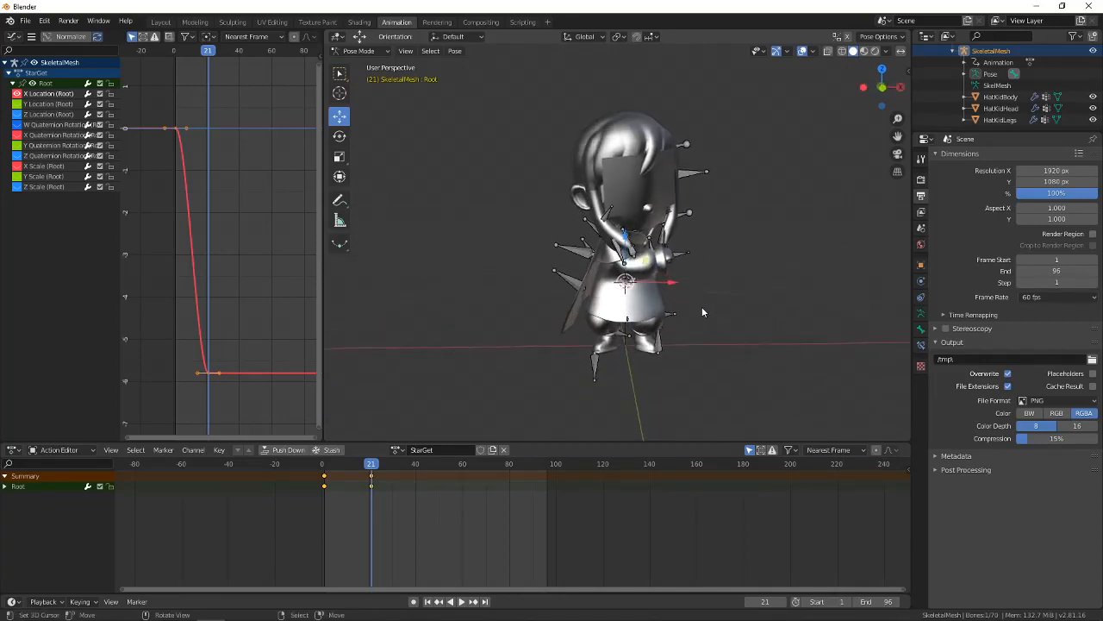
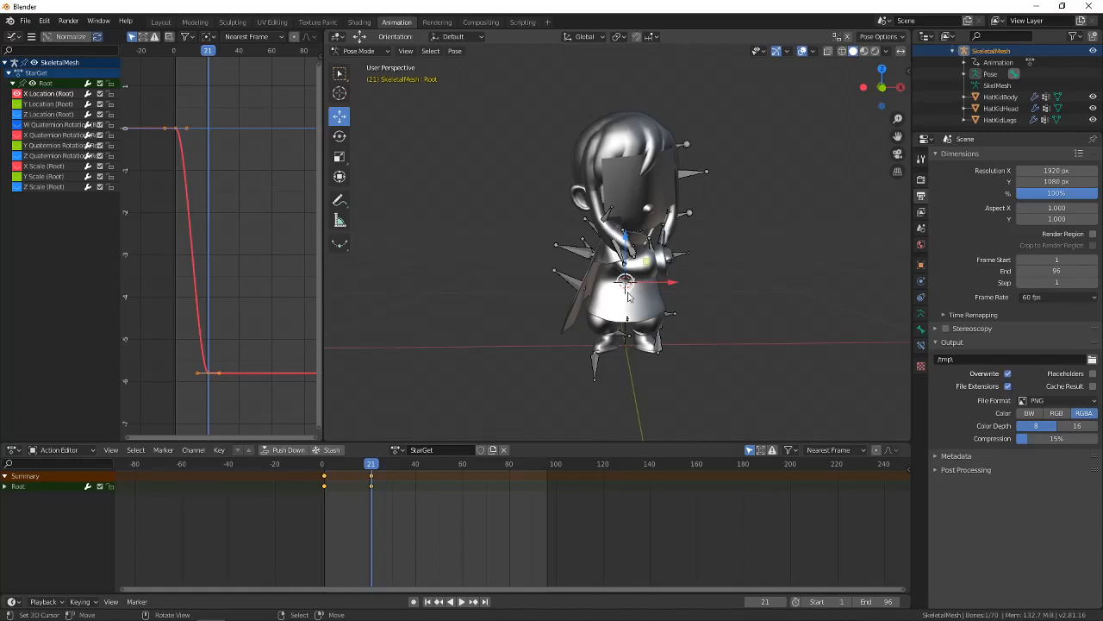
middle_click_drag(635, 297, 658, 280)
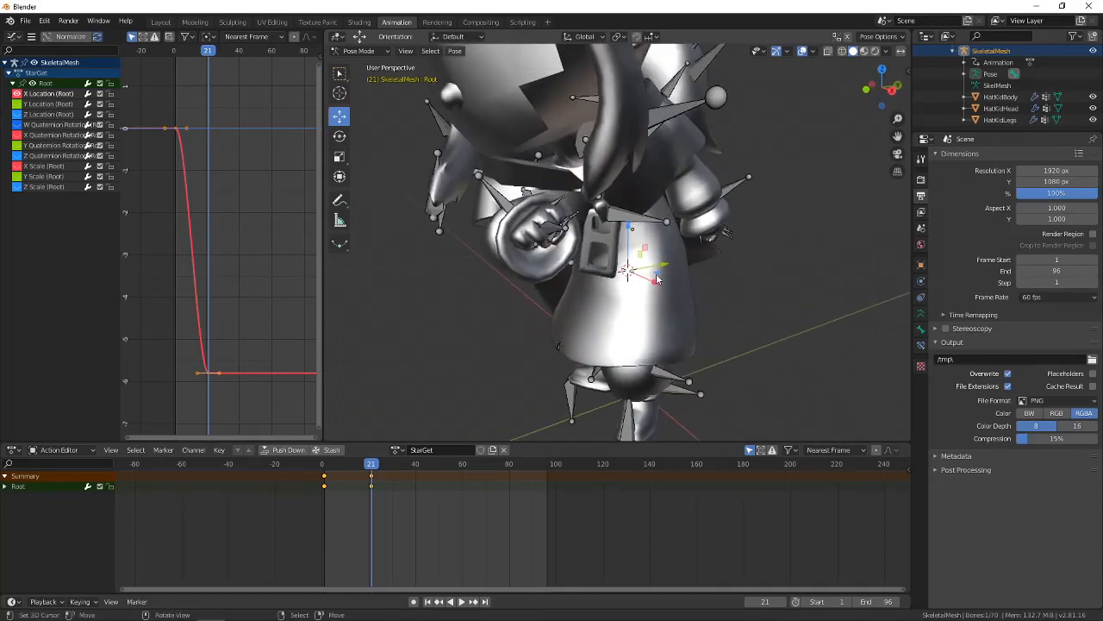
middle_click_drag(380, 155, 608, 173)
scroll(608, 173, "up", 1)
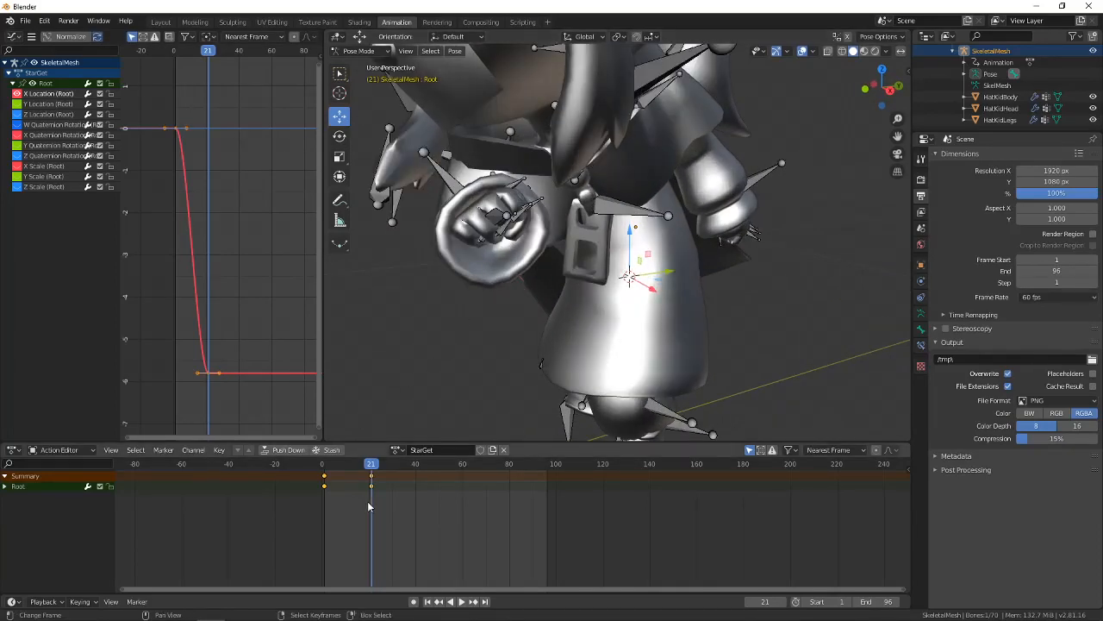
scroll(482, 335, "down", 4)
mouse_move(280, 617)
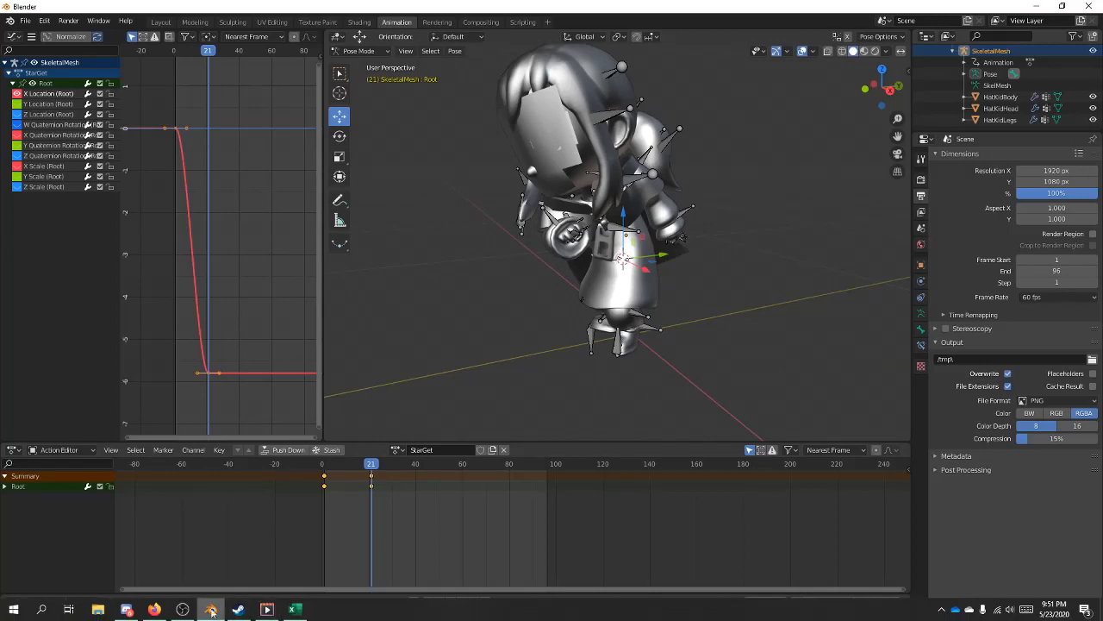
Advance the herewego1 reference video to the arms-out landing pose and move the animation playhead to frame 41.
left_click(267, 610)
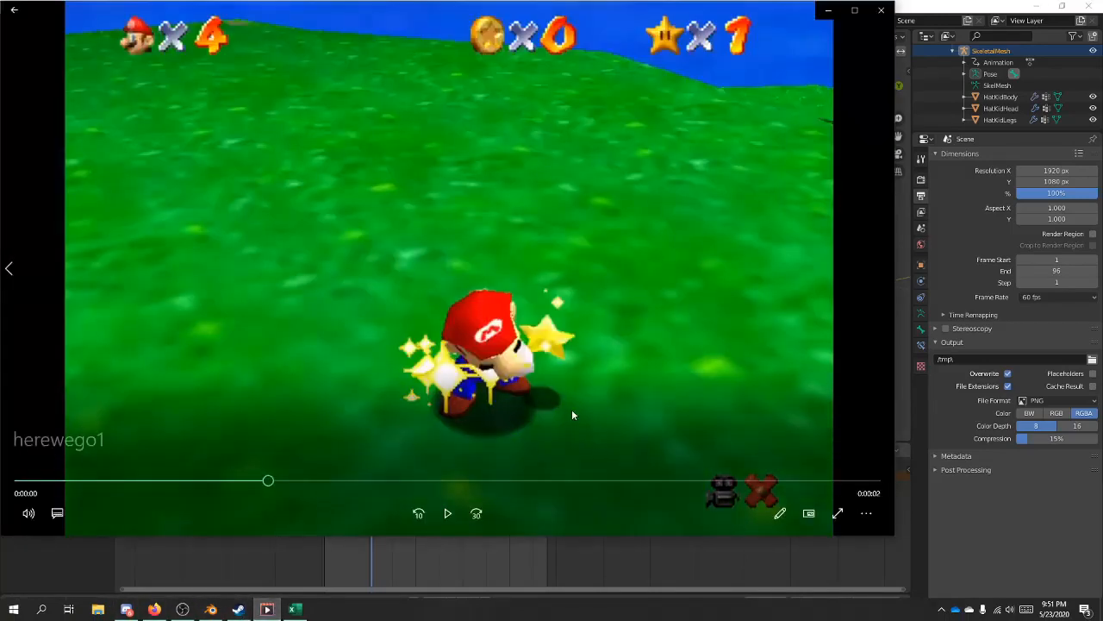
left_click_drag(268, 485, 301, 486)
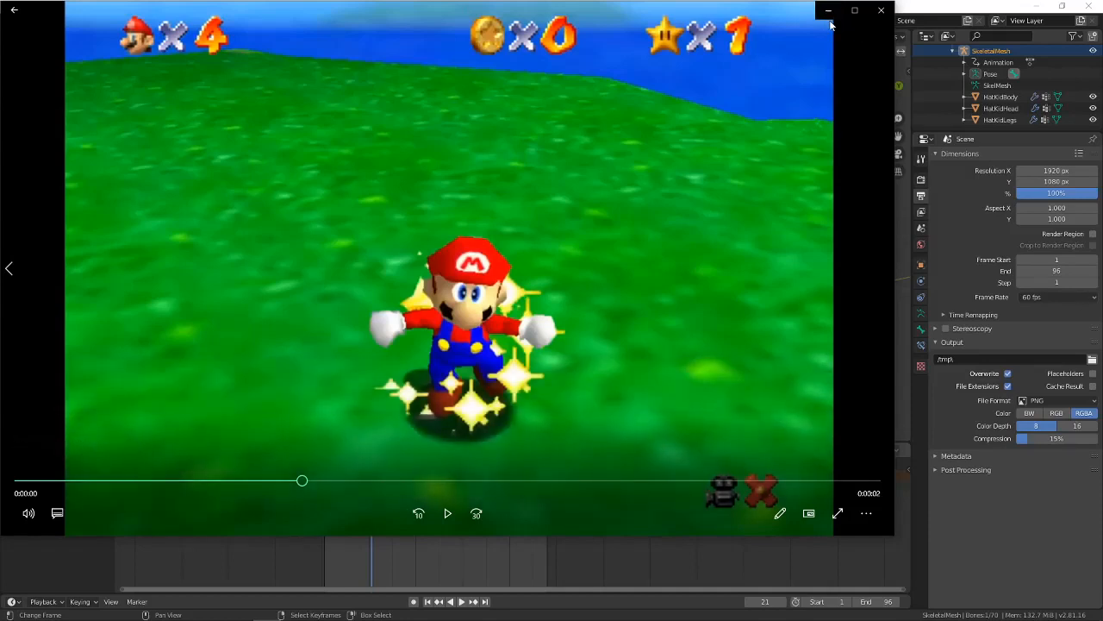
left_click(825, 11)
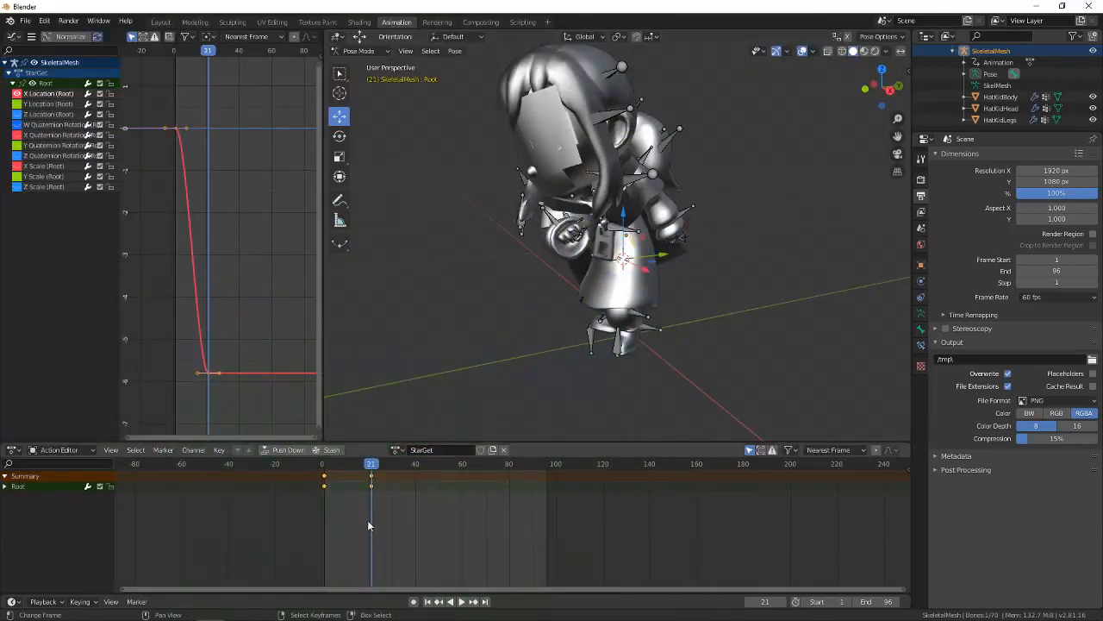
left_click_drag(372, 516, 418, 513)
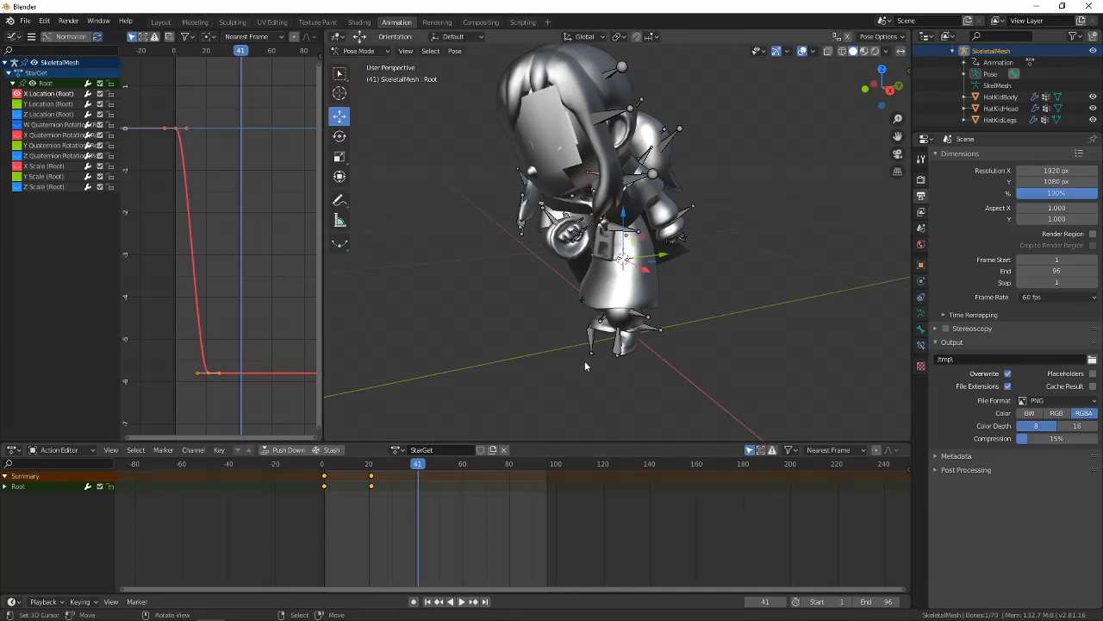
Compare the character's pose at frame 41 with the arms-out pose in the reference video.
middle_click_drag(577, 354, 413, 618)
left_click(267, 609)
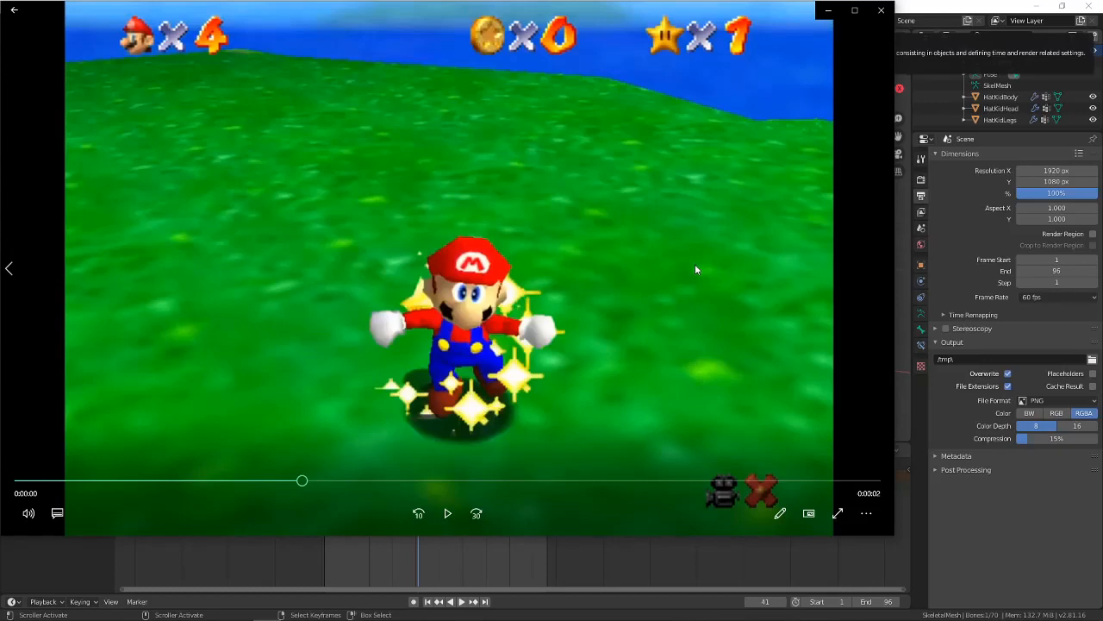
left_click(915, 5)
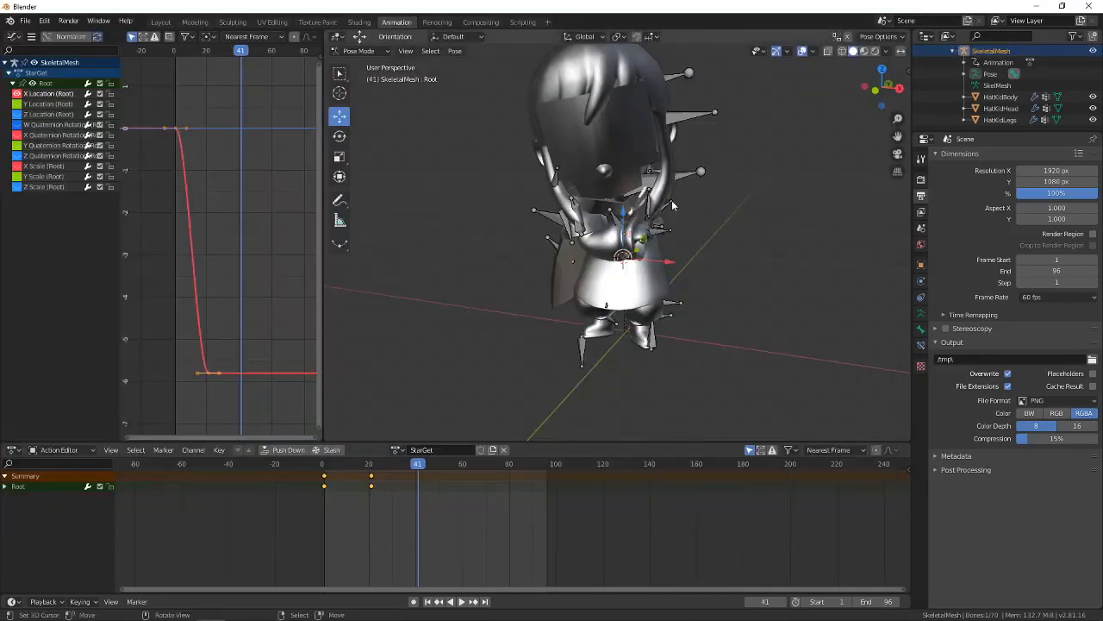
middle_click_drag(635, 248, 584, 241)
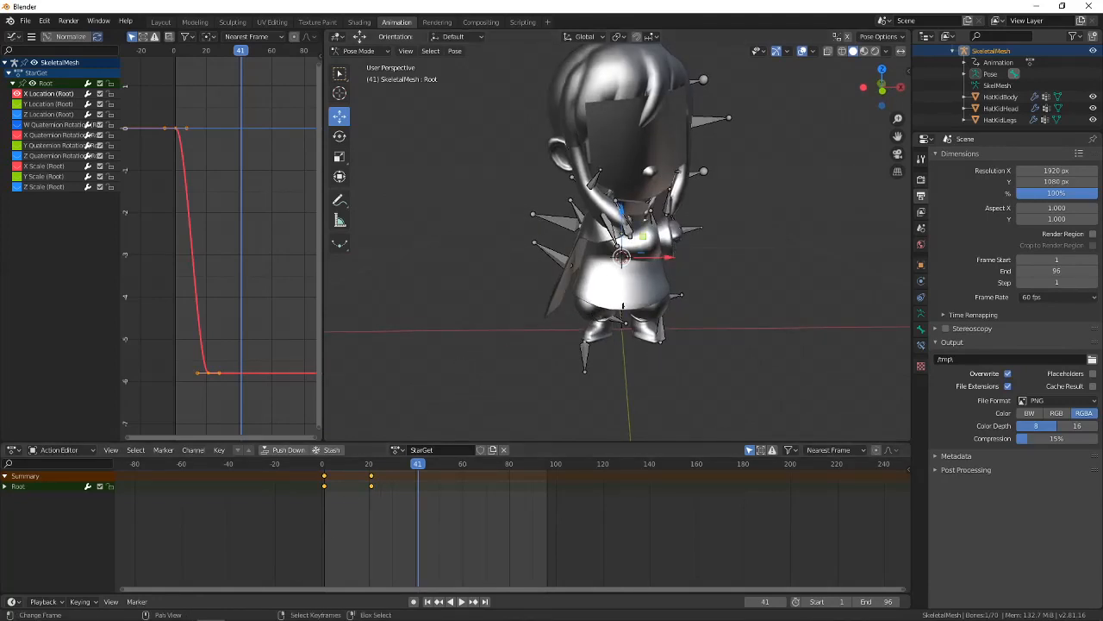
left_click(266, 609)
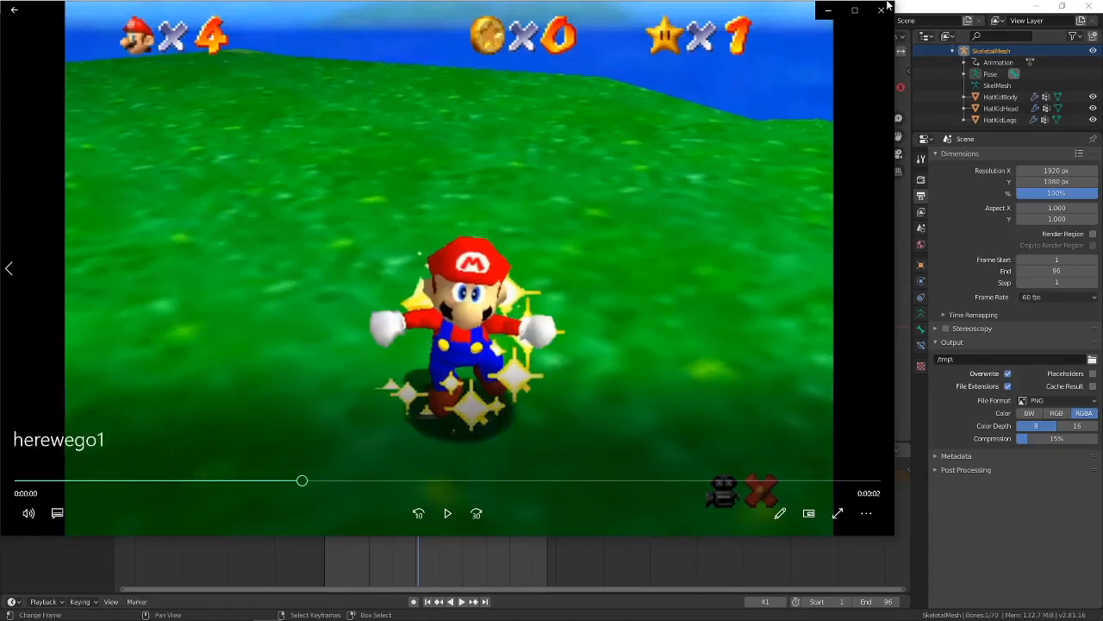
left_click(991, 5)
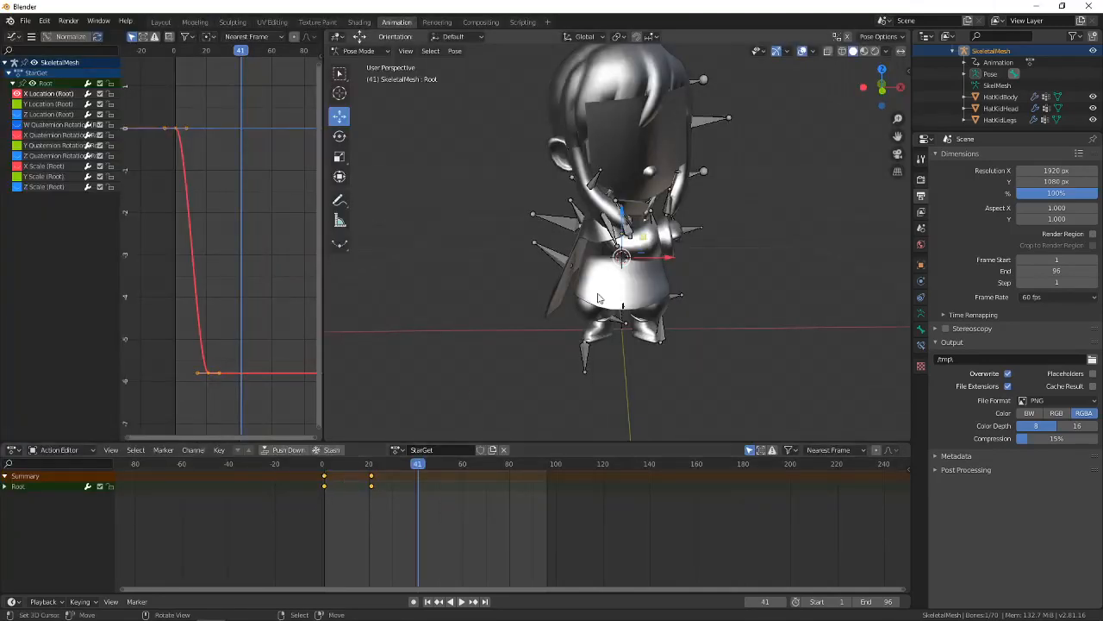
Copy the pose of all bones from frame 1 and paste it at frame 41, keeping every bone selected.
left_click(326, 507)
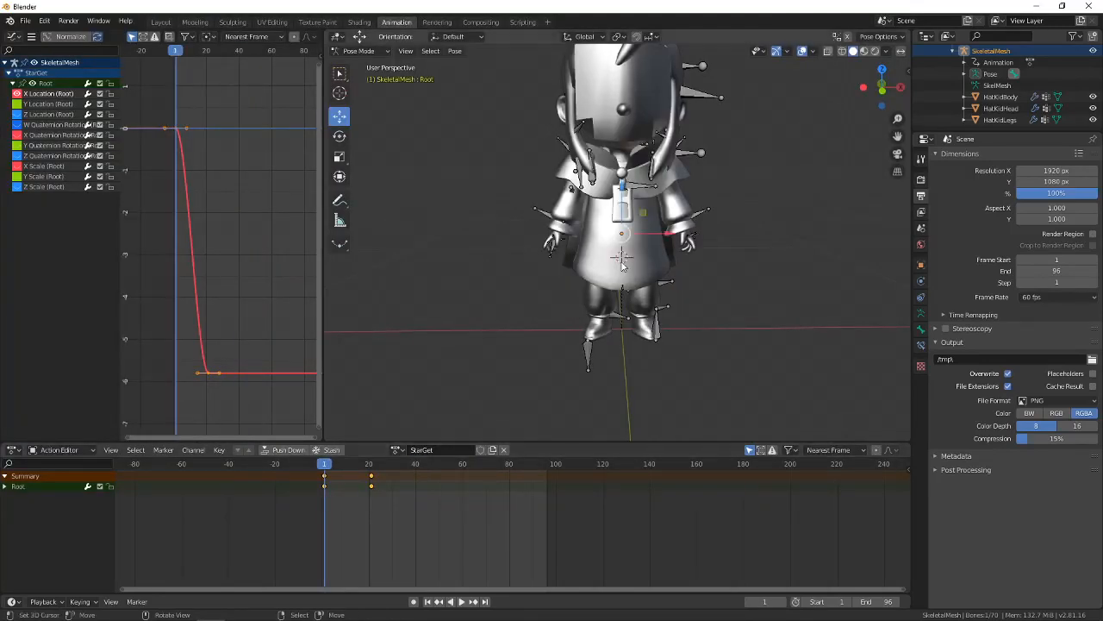
middle_click_drag(722, 305, 717, 307)
middle_click_drag(728, 255, 720, 294, "shift")
key("a")
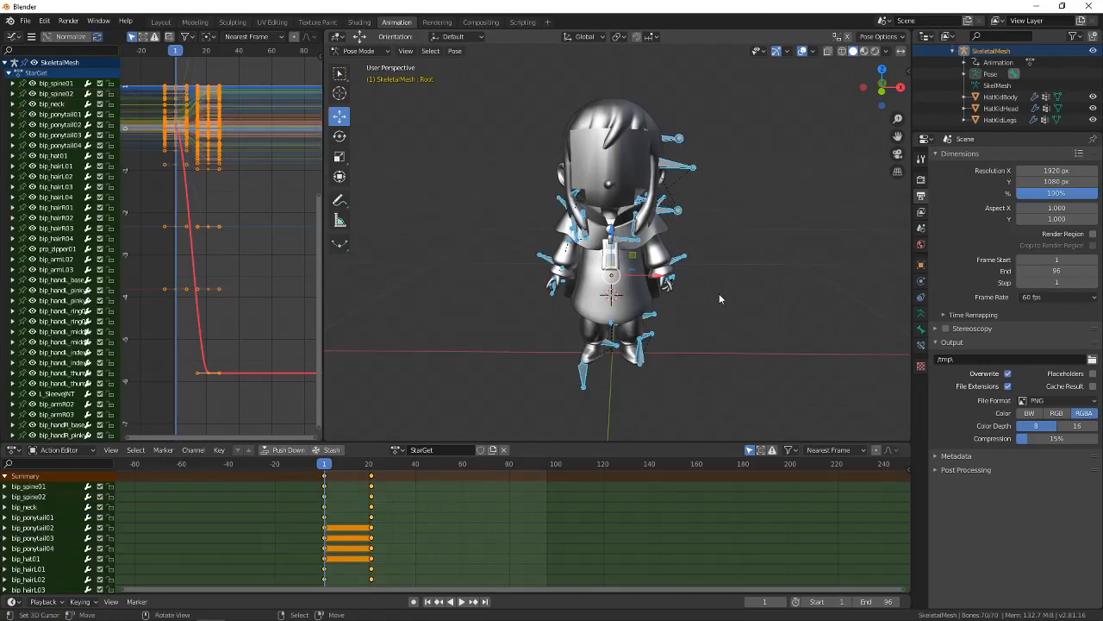
key("ctrl+c")
left_click_drag(417, 514, 419, 516)
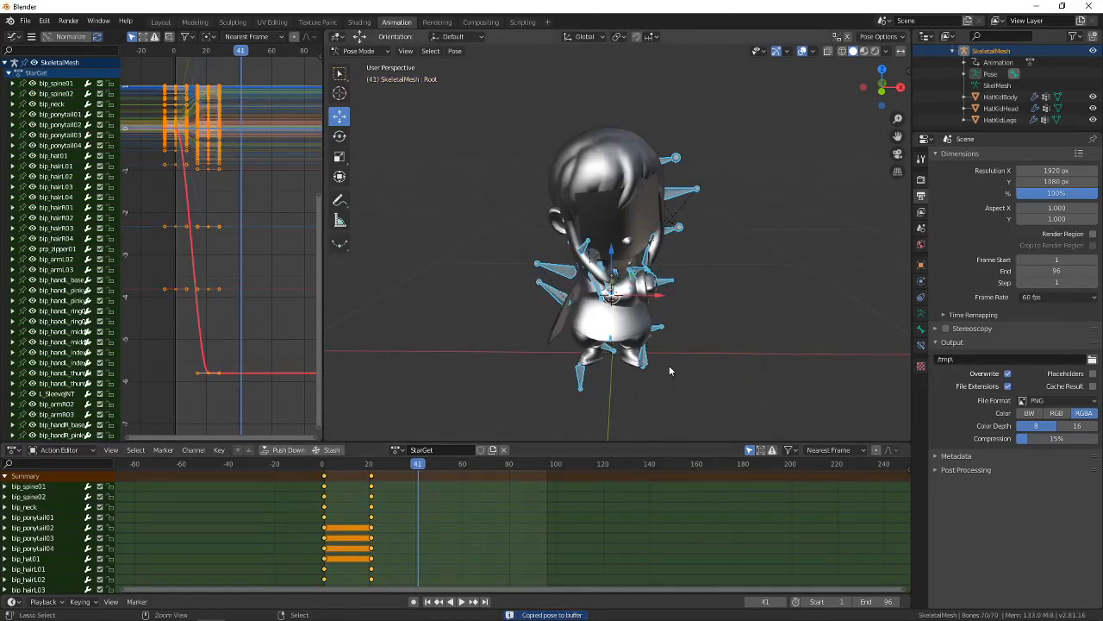
key("ctrl+v")
middle_click_drag(673, 351, 669, 321)
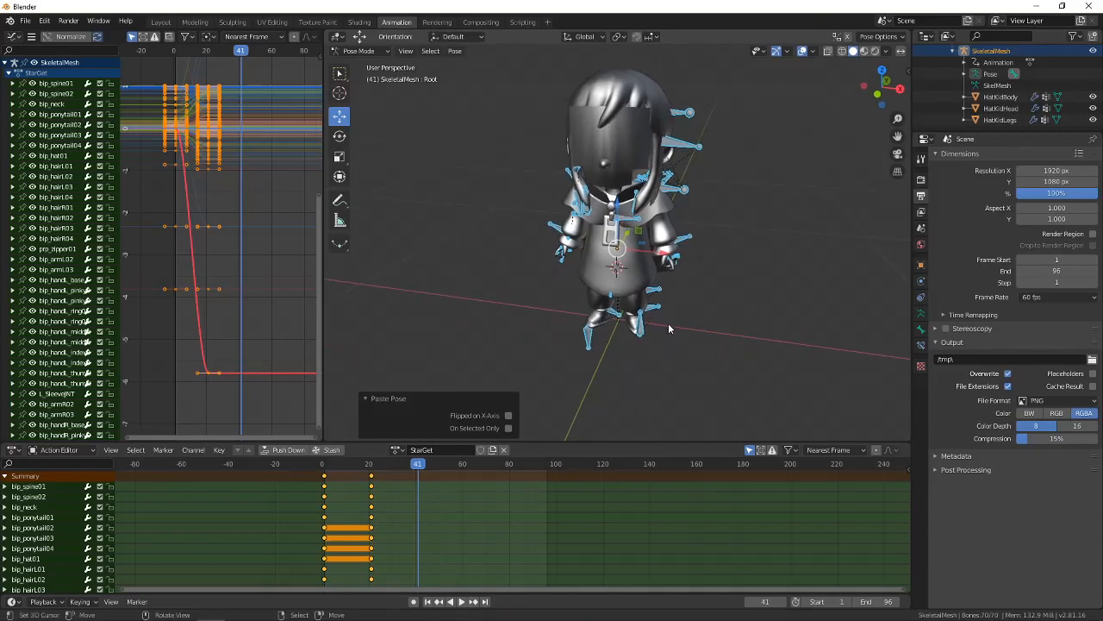
left_click(706, 317)
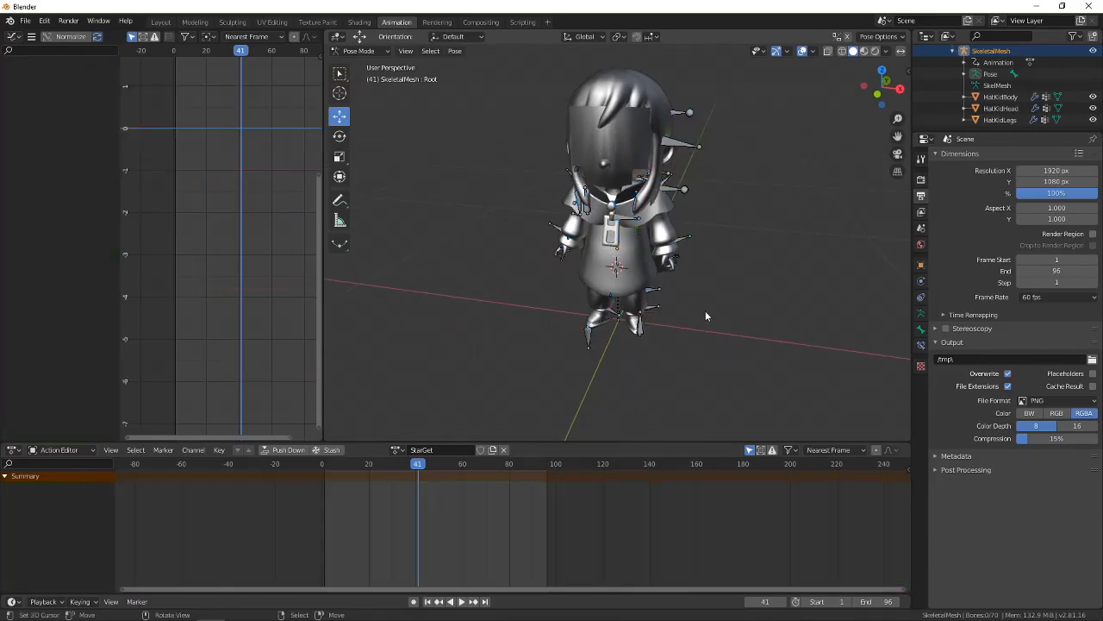
key("a")
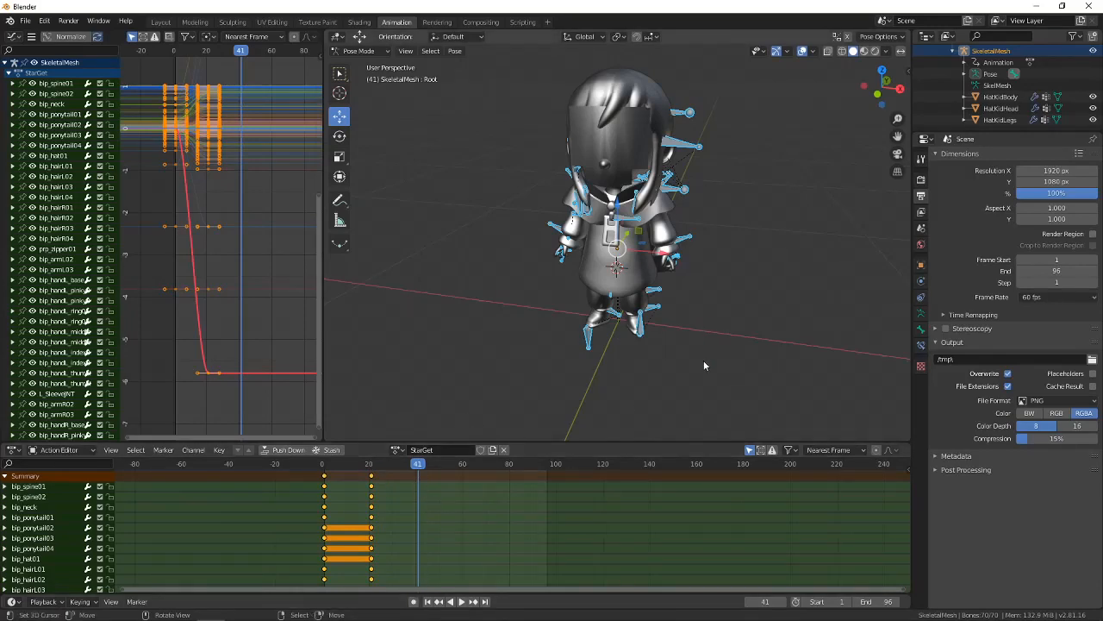
middle_click_drag(703, 359, 681, 285)
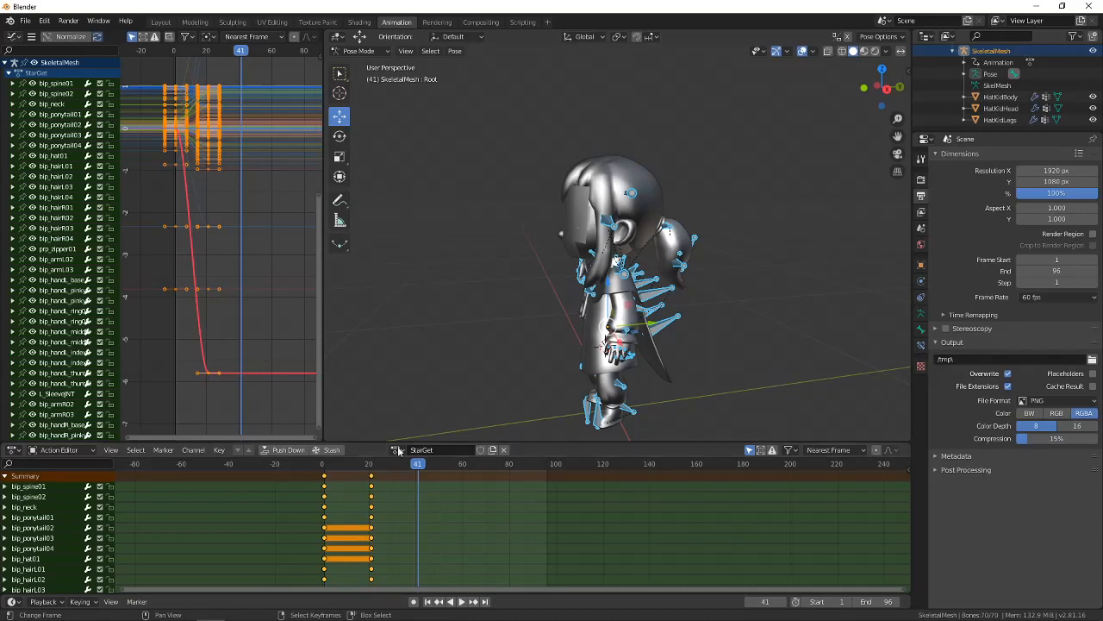
middle_click_drag(648, 297, 662, 316)
scroll(688, 271, "up", 5)
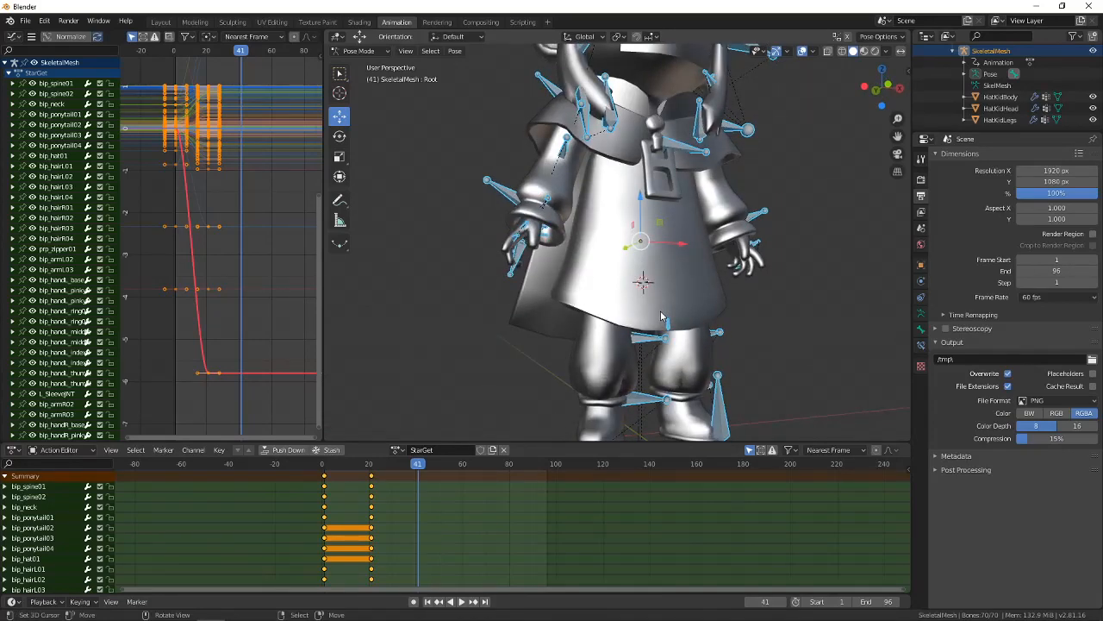
middle_click_drag(661, 317, 594, 314)
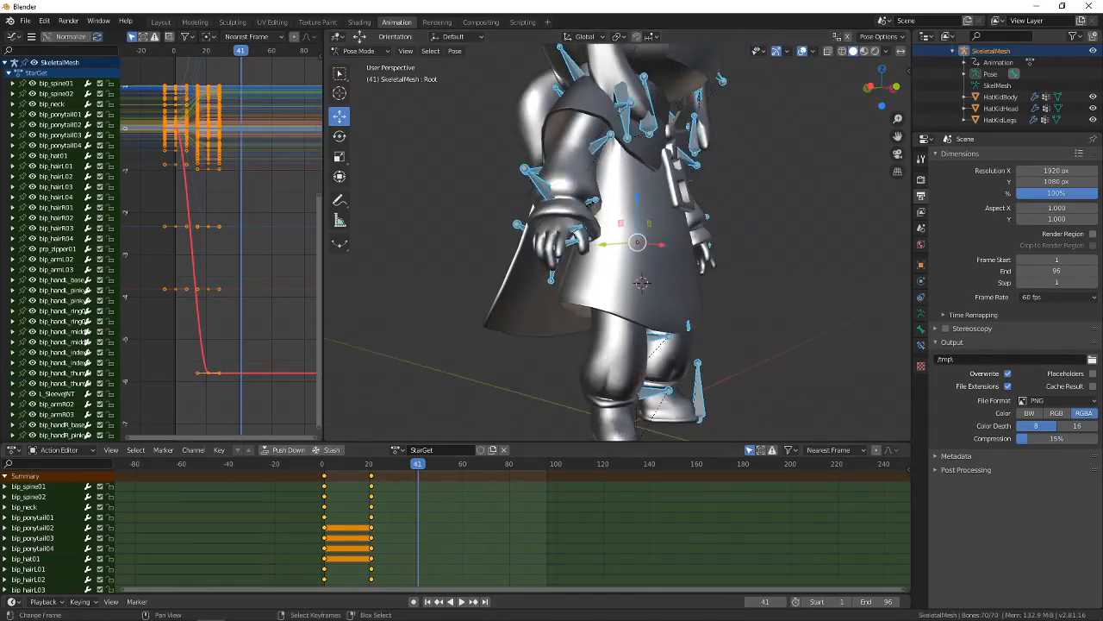
mouse_move(233, 614)
left_click(127, 610)
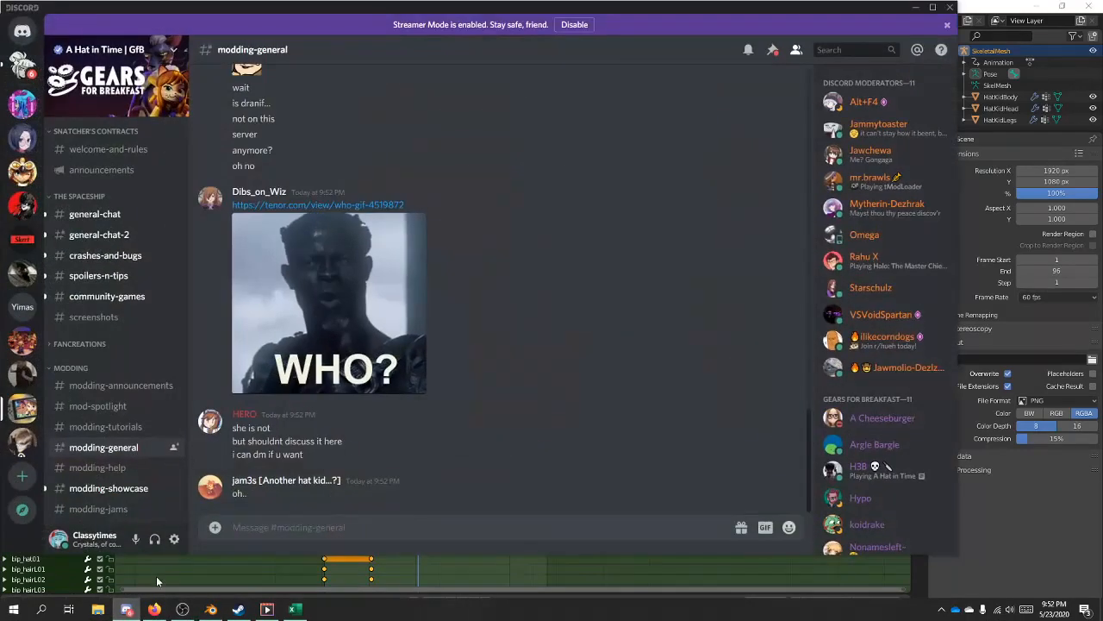
left_click(915, 7)
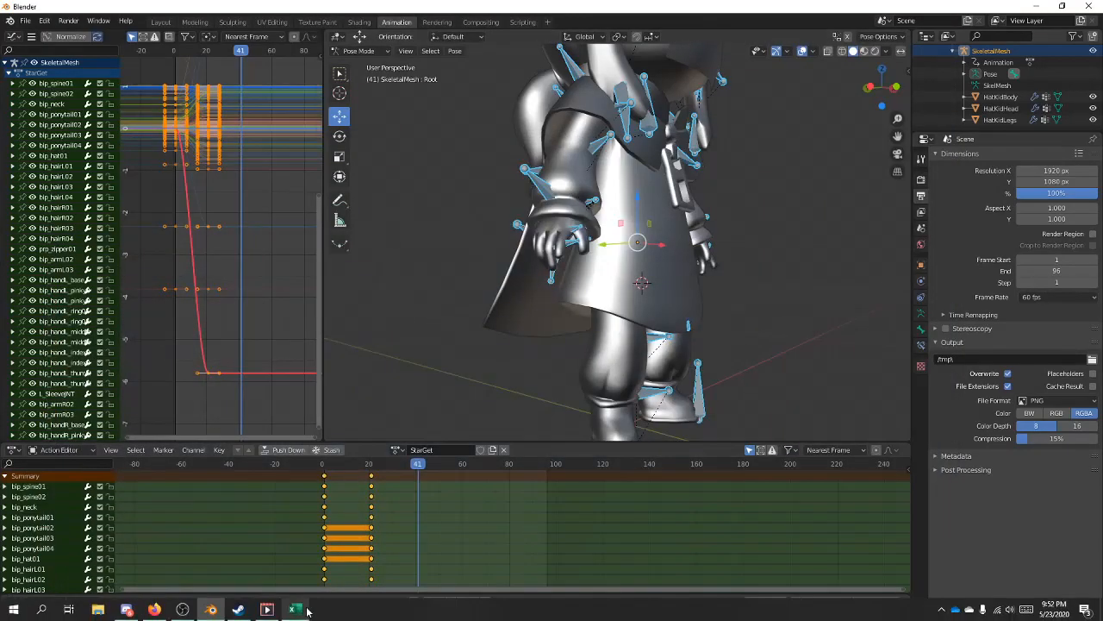
Check the reference pose, then select the right upper leg bone bip_legR01 for rotation in Normal orientation.
left_click(266, 610)
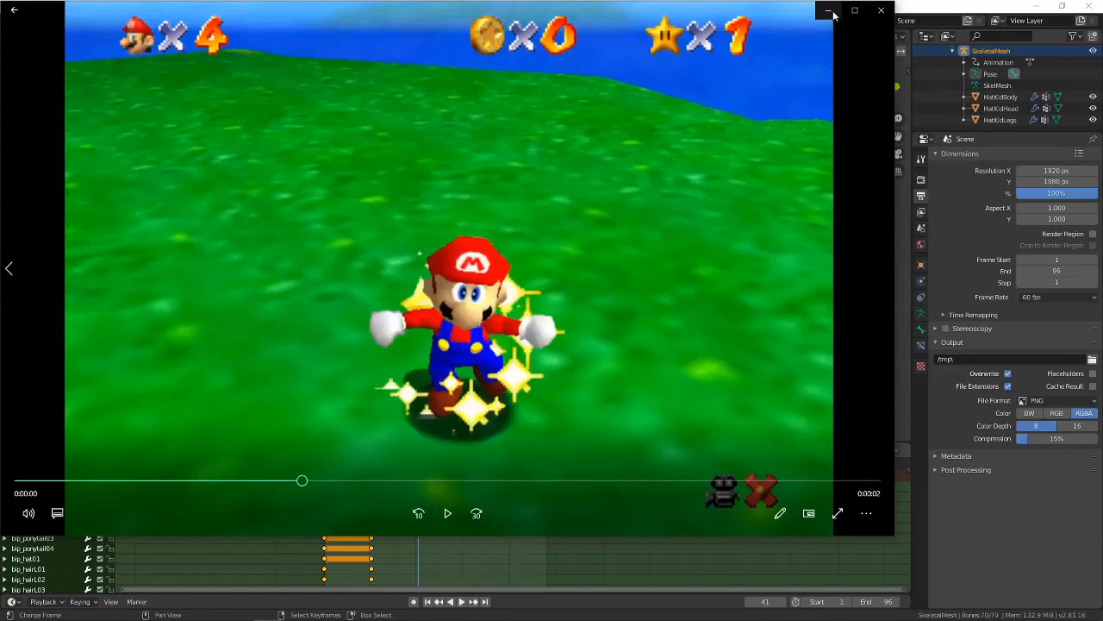
left_click(832, 14)
middle_click_drag(780, 275, 641, 231)
left_click(627, 226)
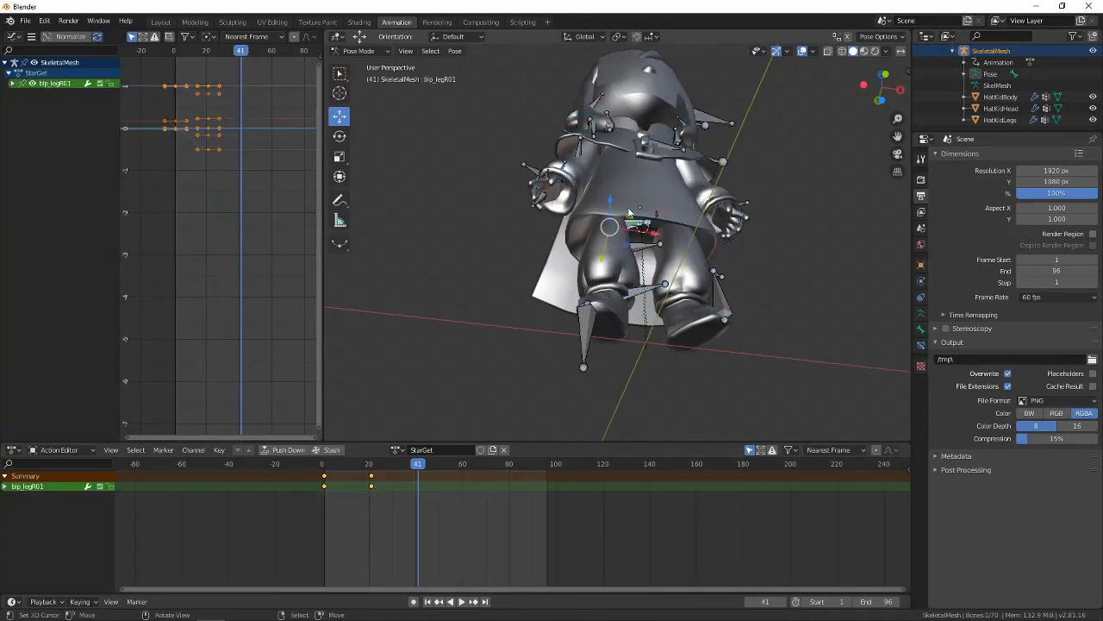
left_click(574, 37)
left_click(571, 95)
middle_click_drag(619, 192, 631, 258)
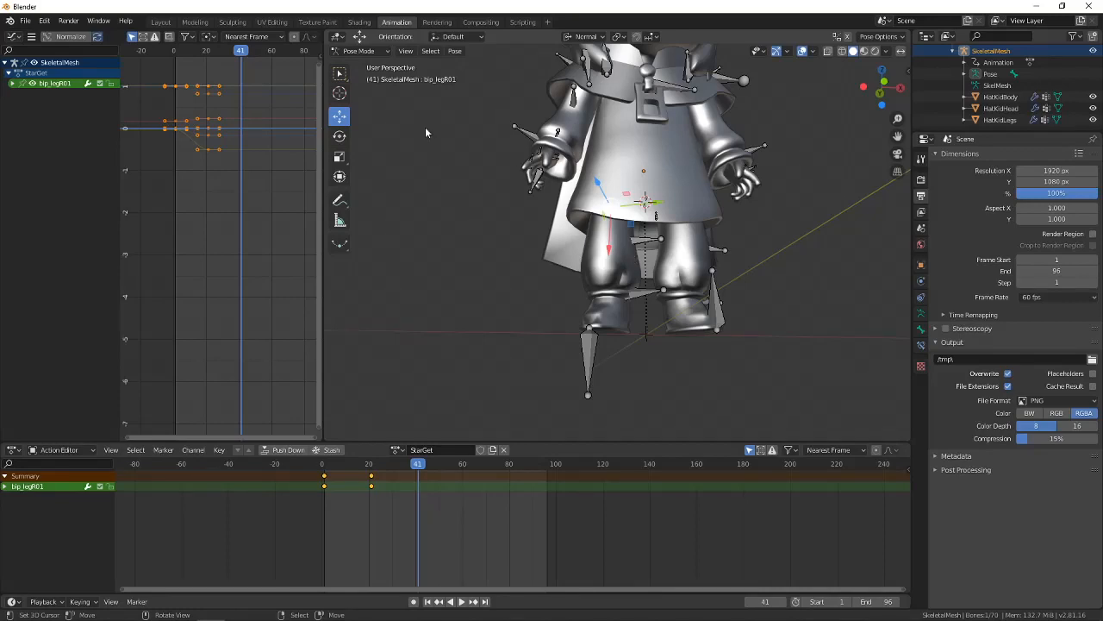
left_click(338, 135)
middle_click_drag(483, 168, 457, 274)
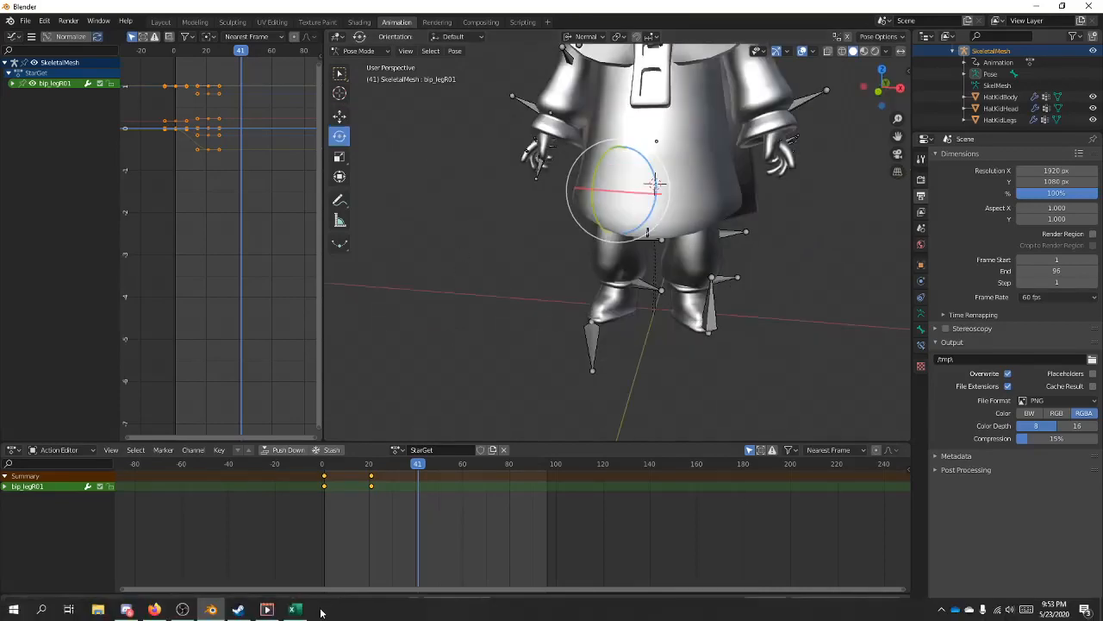
Following the reference video, rotate the right upper leg bone by about -16.6° around its Y axis.
left_click(267, 608)
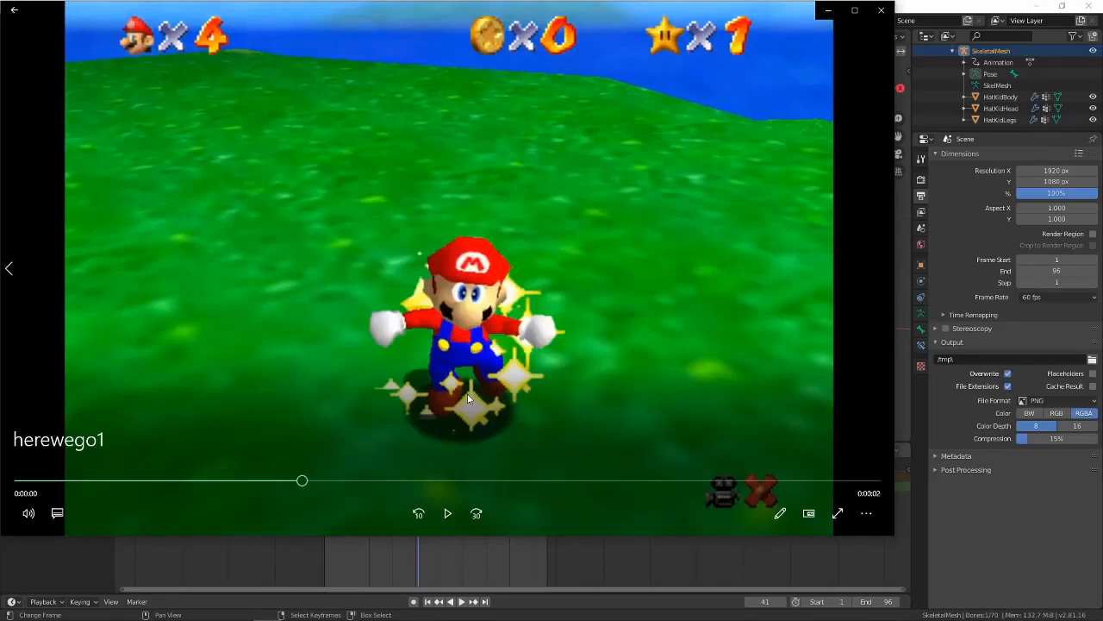
left_click(923, 5)
middle_click_drag(678, 164, 600, 169)
left_click_drag(600, 169, 607, 194)
scroll(607, 195, "up", 2)
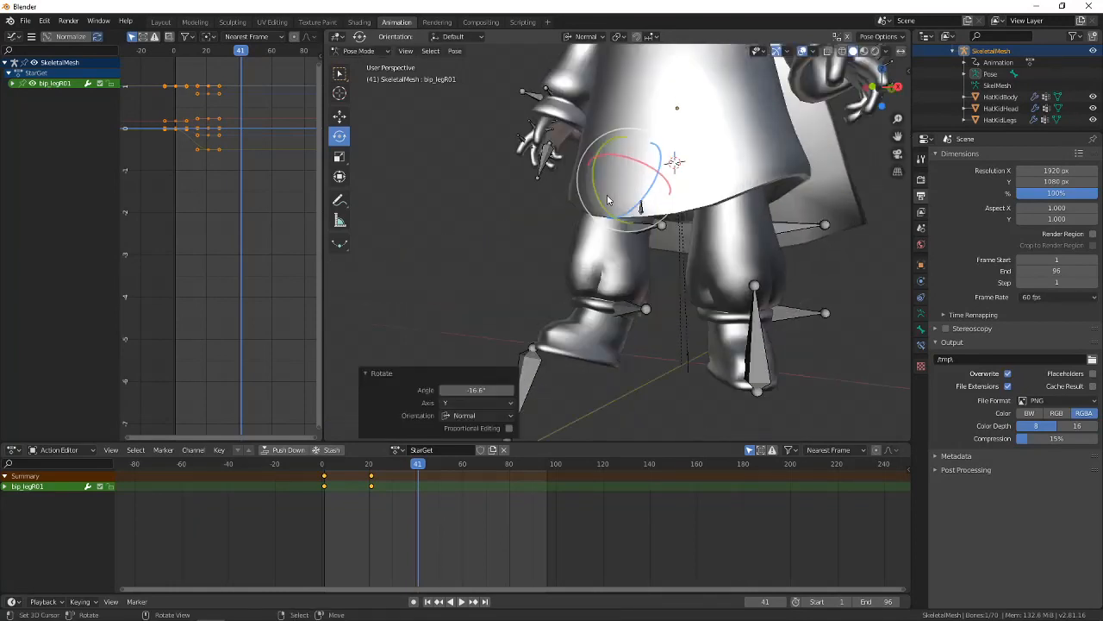
Rotate the right lower leg bone bip_legR02 to bend the knee.
right_click(638, 225)
middle_click_drag(638, 226, 588, 212)
left_click_drag(580, 210, 577, 239)
Rotate the right foot bone bip_footR01 by about 19° around its Y axis.
right_click(671, 294)
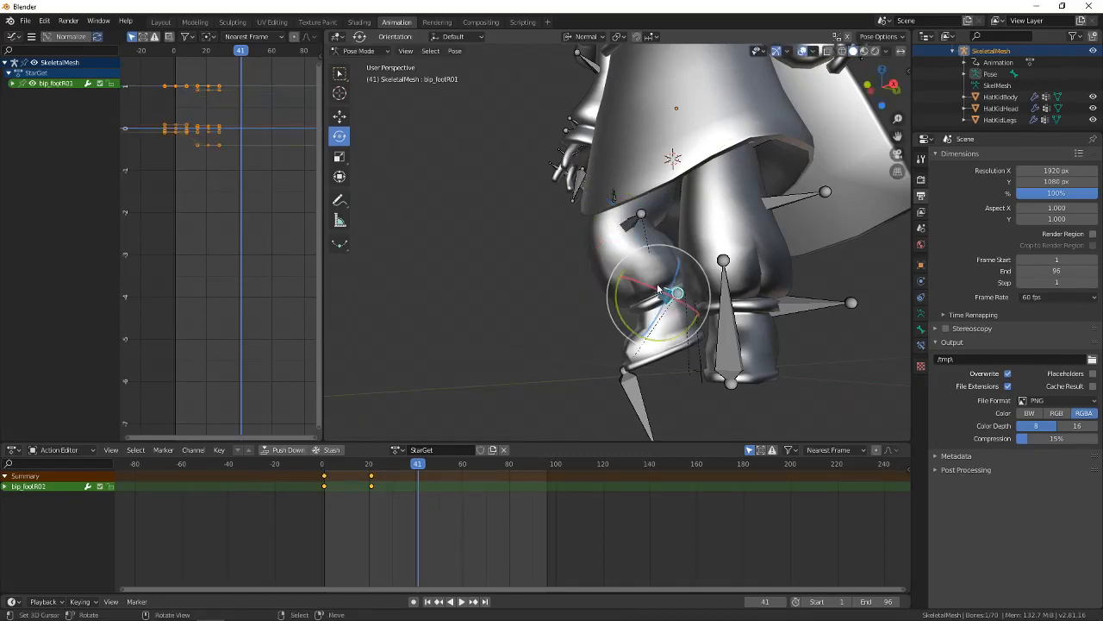
left_click_drag(624, 277, 595, 307)
right_click(629, 250)
right_click(651, 309)
middle_click_drag(593, 321, 636, 198)
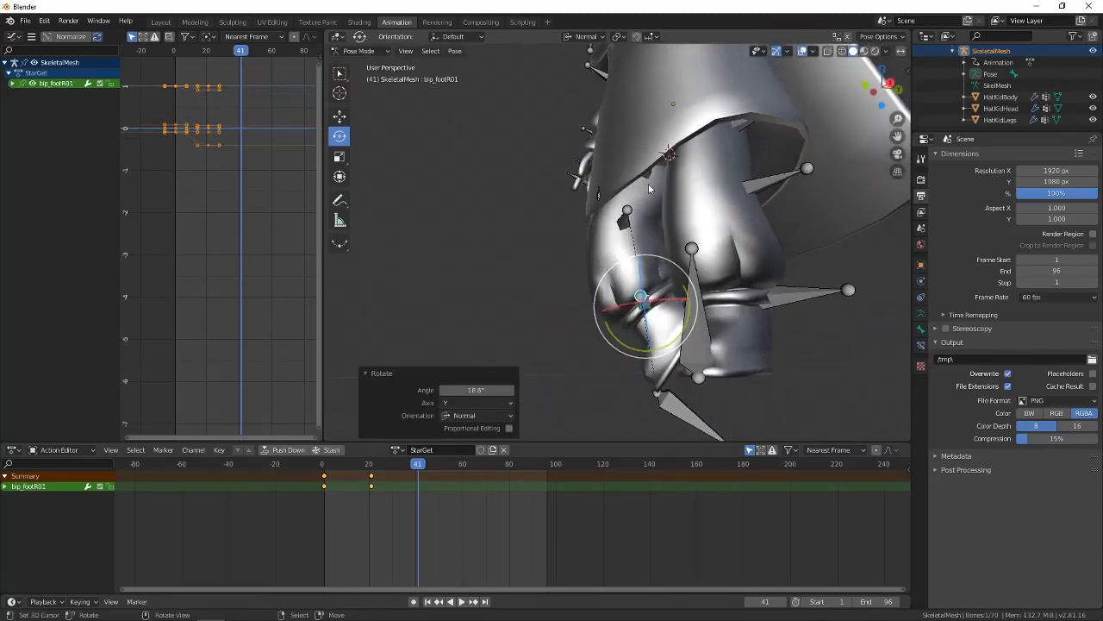
Rotate the right upper leg bone by about -6.6° around Y and readjust the right foot bone's rotation.
right_click(648, 183)
left_click_drag(650, 220, 643, 227)
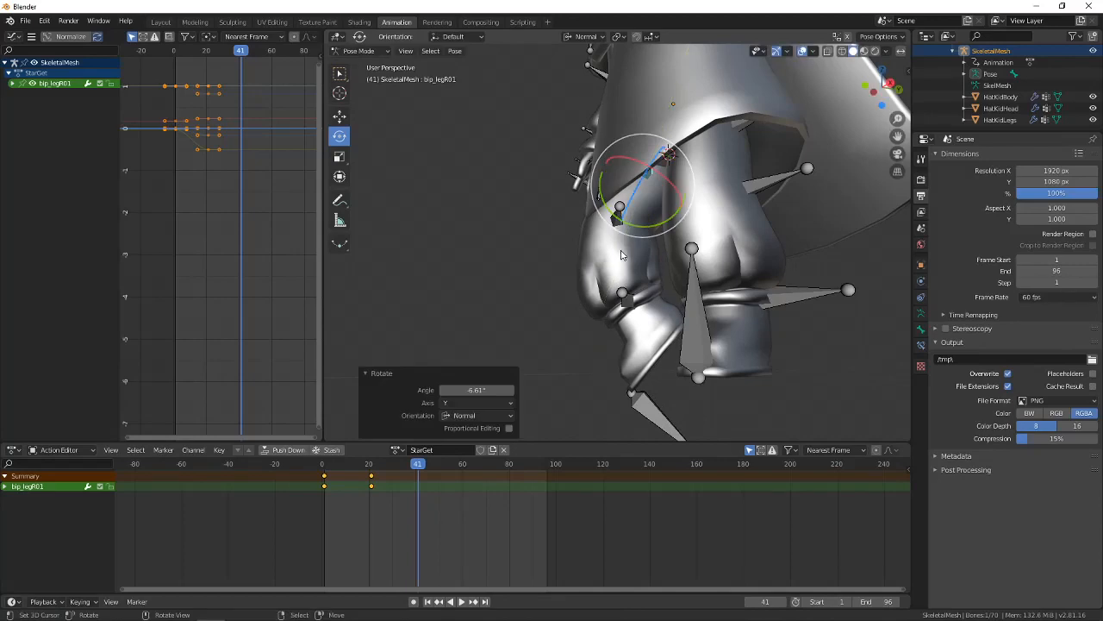
right_click(628, 305)
left_click_drag(664, 324, 657, 331)
middle_click_drag(659, 333, 640, 265)
Rotate the right lower leg bone bip_legR02 by about 8.8° around its Y axis.
right_click(642, 269)
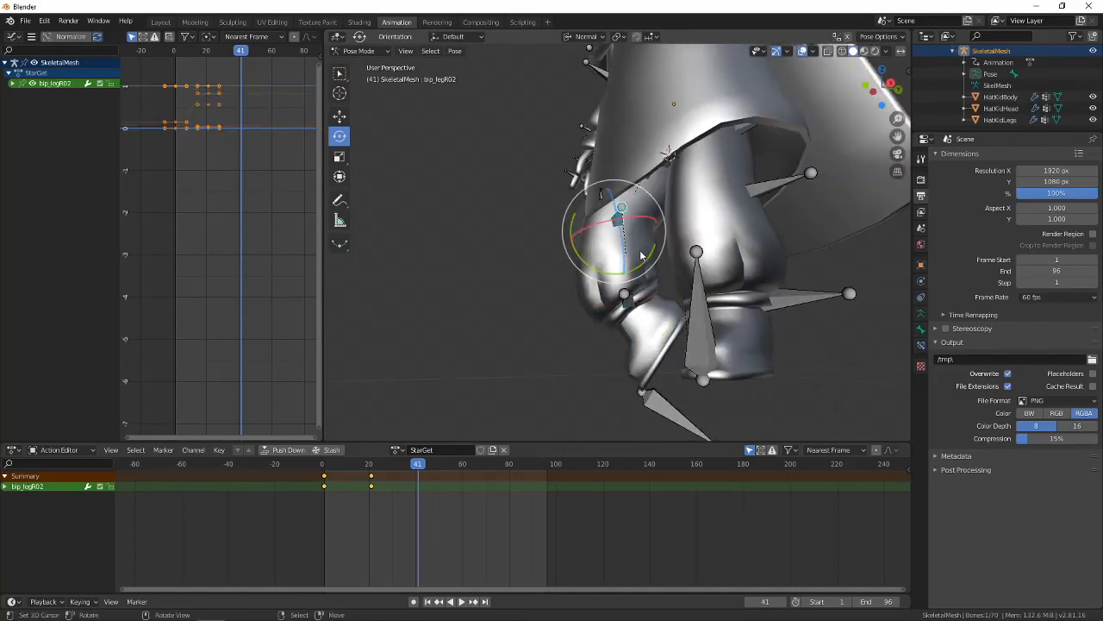
left_click_drag(642, 269, 646, 259)
left_click(653, 255)
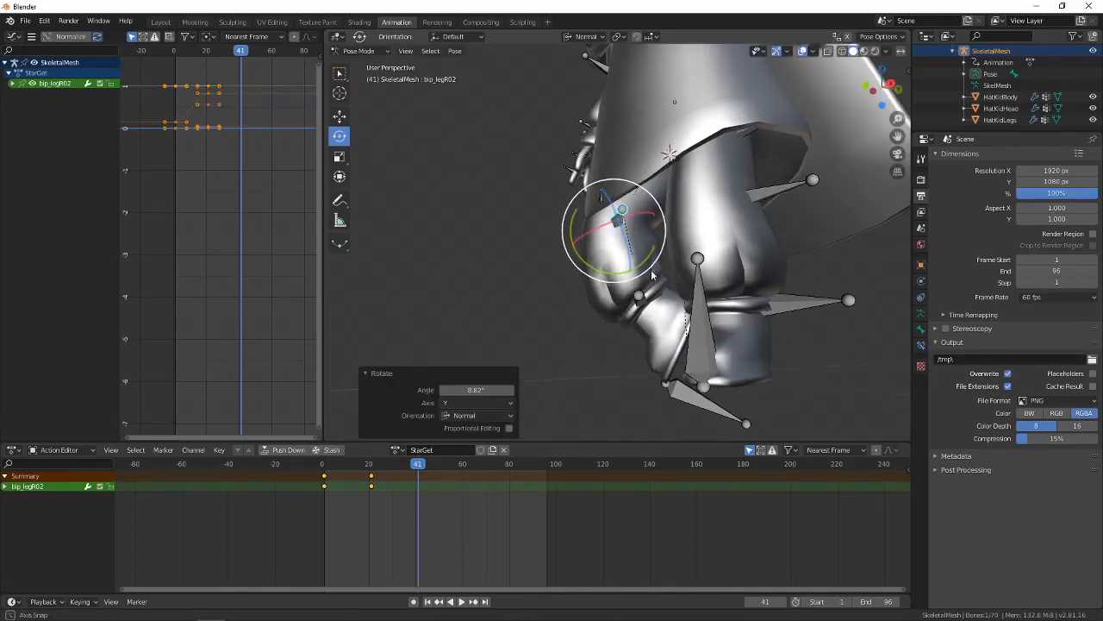
middle_click_drag(652, 255, 629, 267)
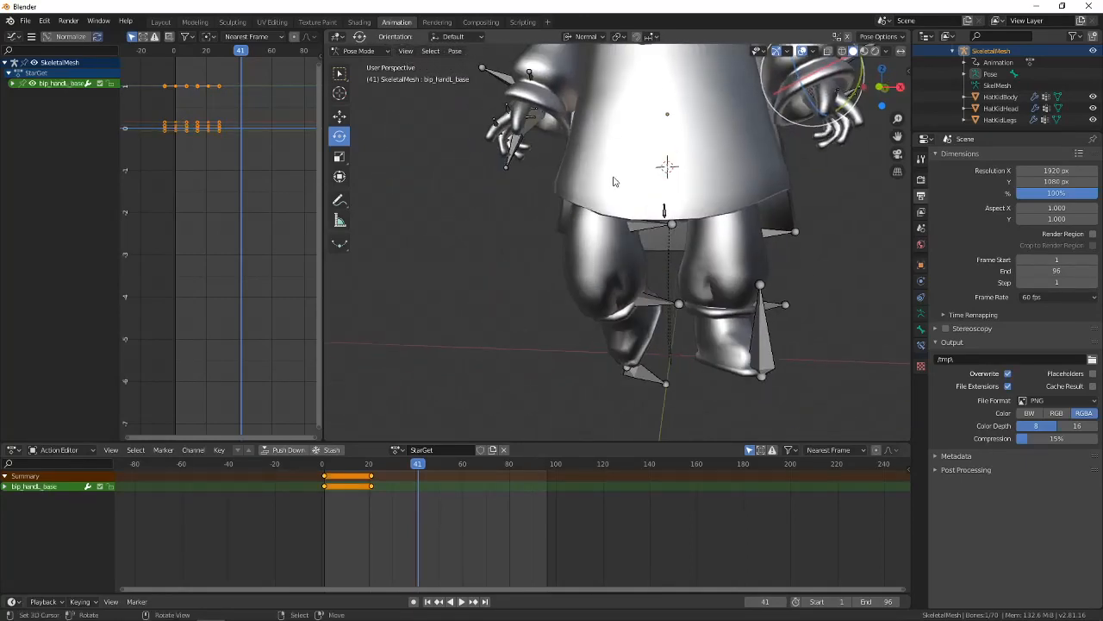
Rotate the right upper leg bone by about -2.8° around its Y axis and check the leg against the reference video.
middle_click_drag(610, 209, 572, 210)
left_click_drag(627, 217, 625, 226)
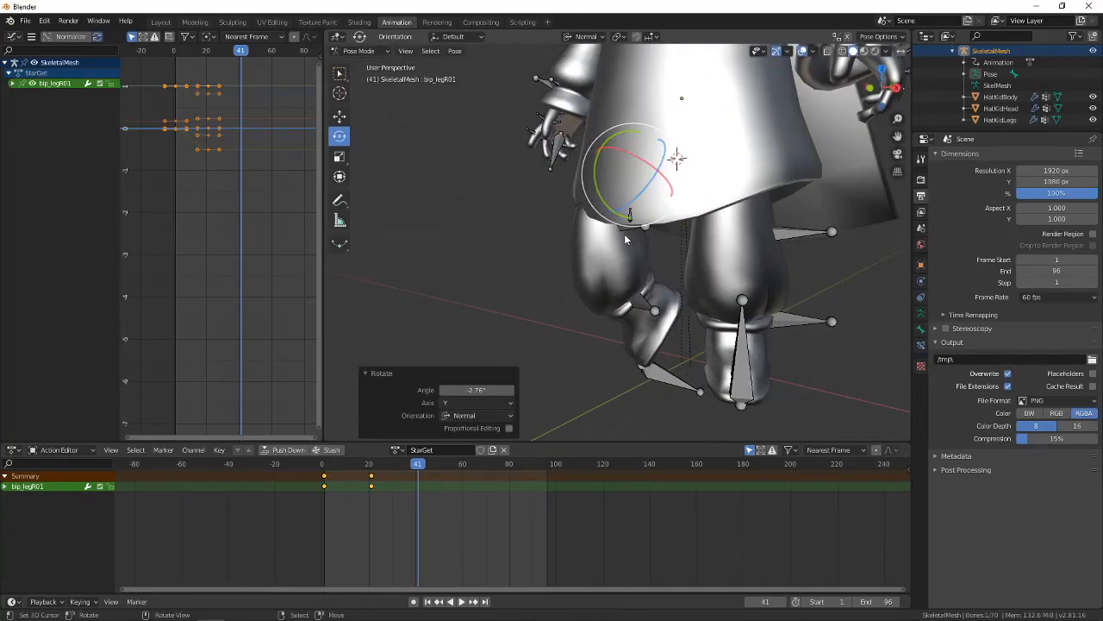
scroll(675, 259, "down", 4)
middle_click_drag(626, 231, 638, 284)
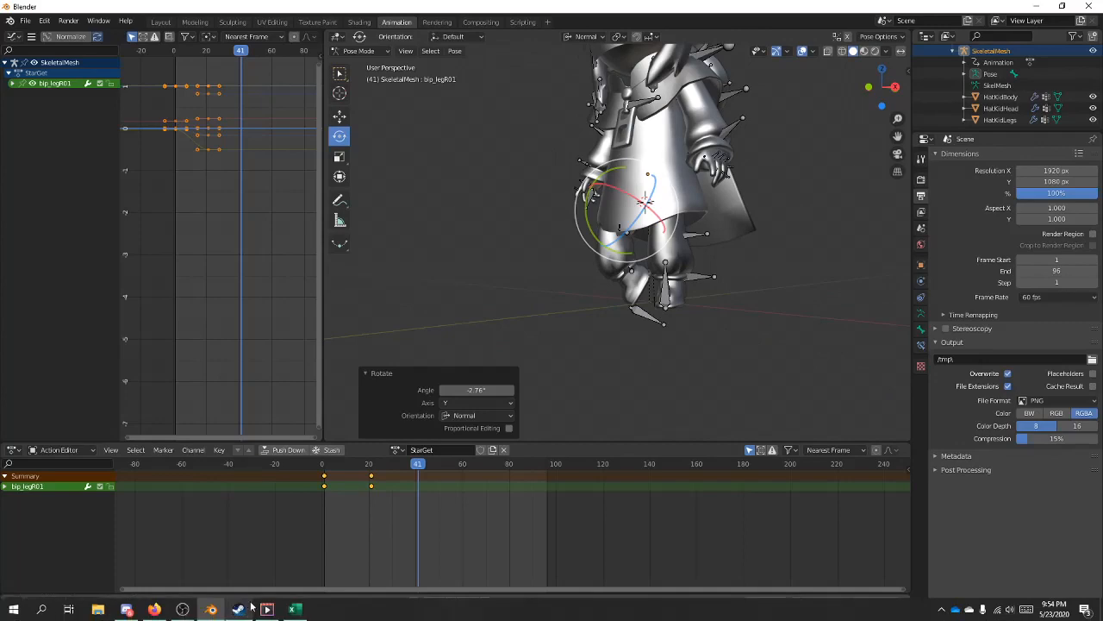
left_click(267, 609)
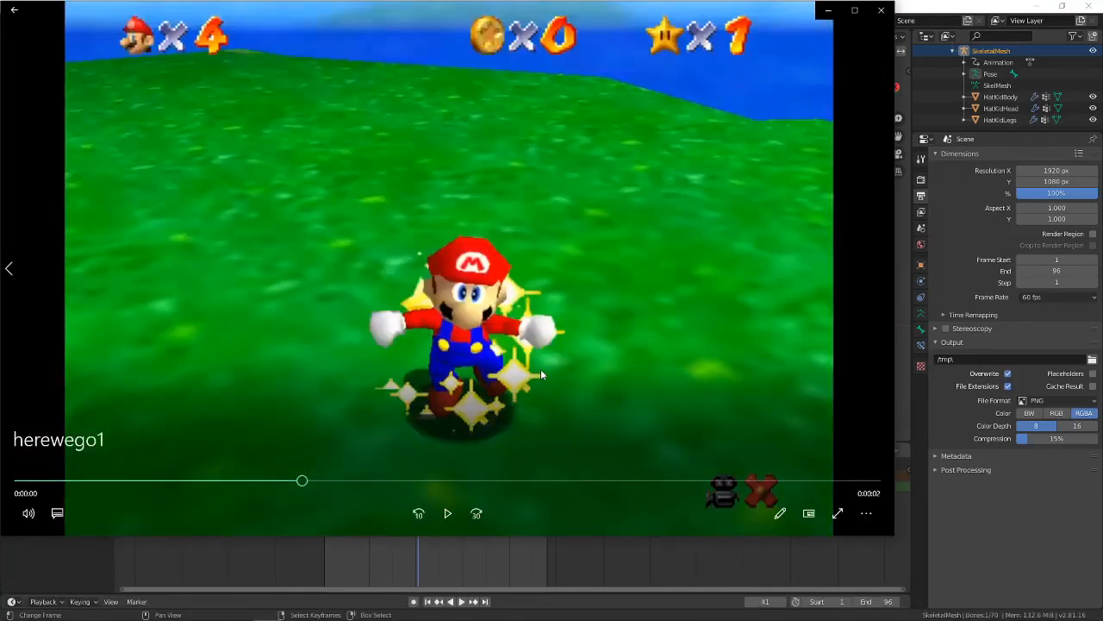
Return to Blender and rotate the left upper leg bone bip_legL01 around its Y axis.
left_click(916, 4)
middle_click_drag(719, 306, 752, 289)
right_click(676, 221)
middle_click_drag(678, 224, 687, 247)
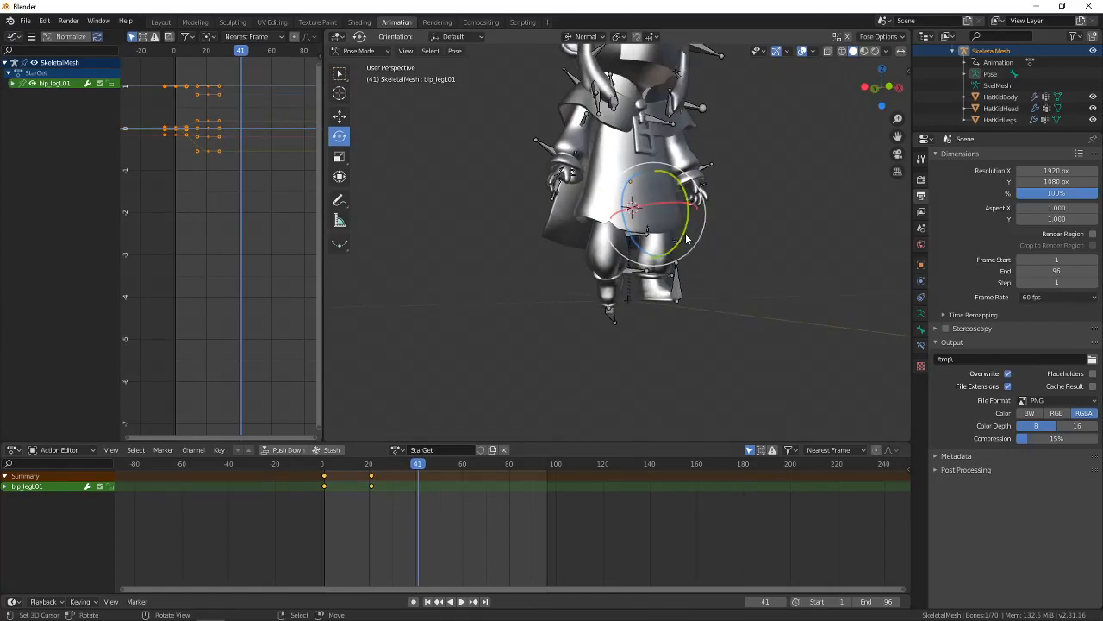
left_click_drag(687, 239, 690, 226)
Rotate the left lower leg bone bip_legL02 around its Y axis to bend the knee.
middle_click_drag(690, 222, 627, 246)
left_click(622, 226)
left_click_drag(604, 216, 586, 227)
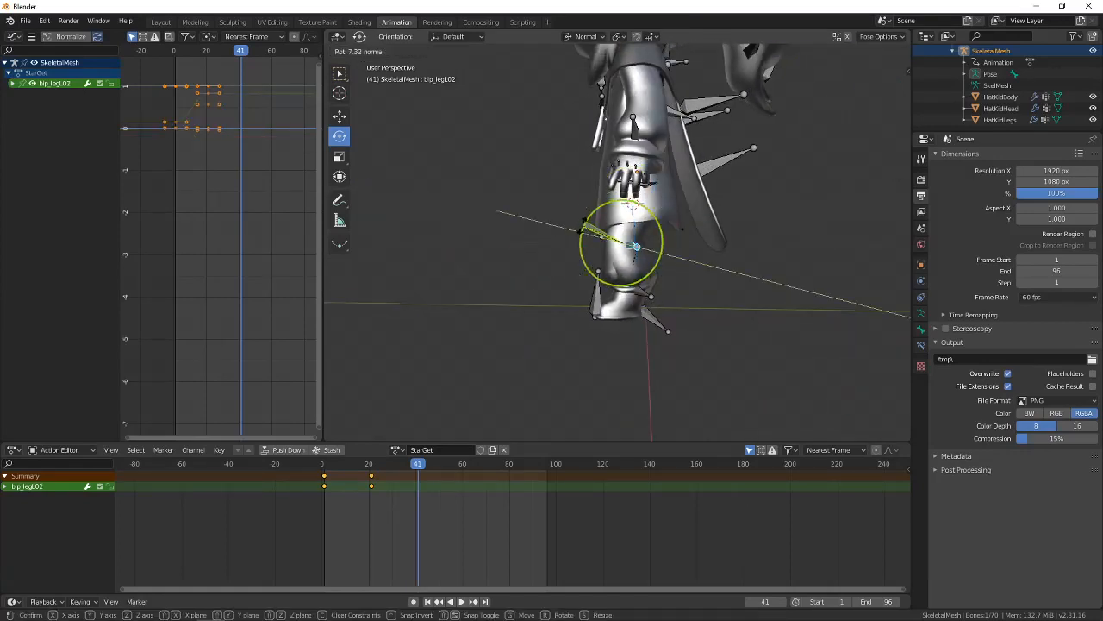
left_click_drag(572, 264, 571, 267)
Rotate the left foot bone bip_footL01 by about 58.5° around its Y axis and check the pose against the reference video.
left_click(680, 269)
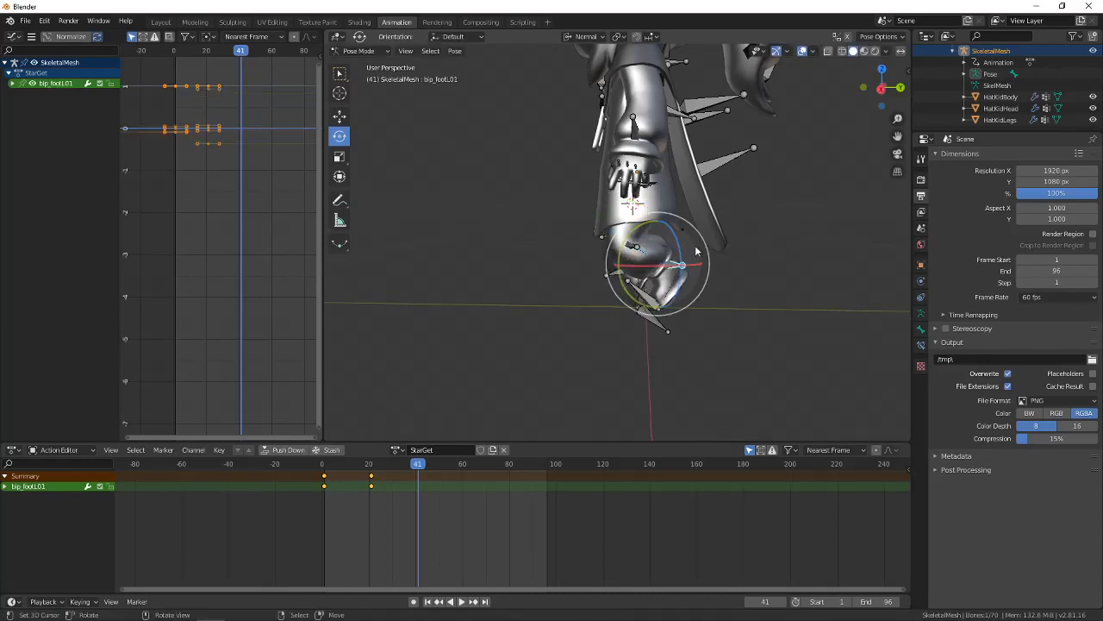
middle_click_drag(698, 255, 637, 247)
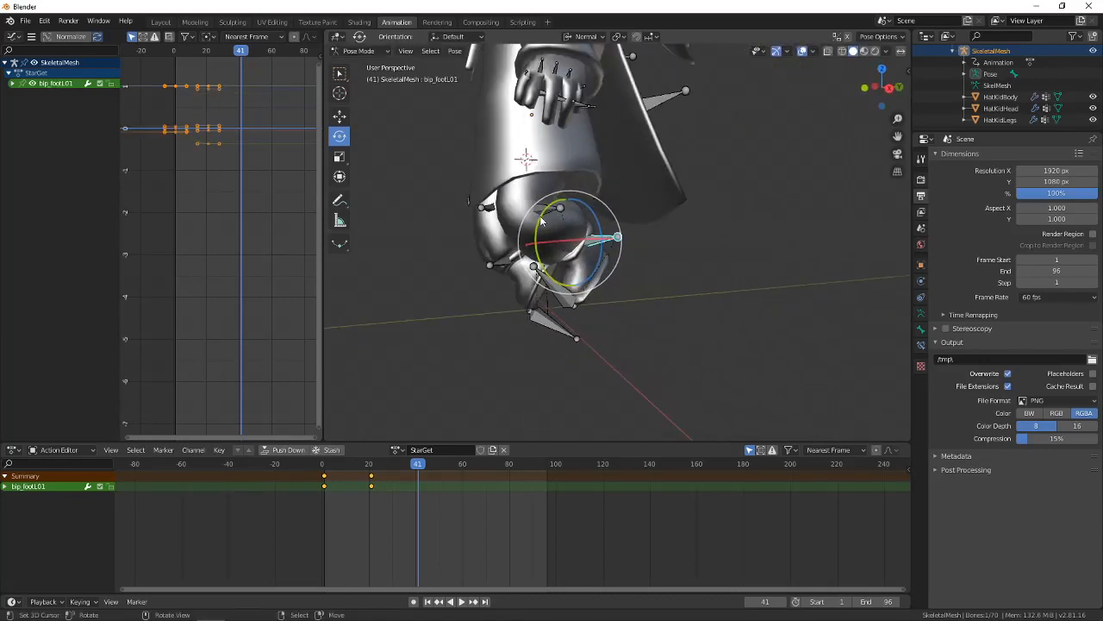
left_click_drag(541, 221, 517, 238)
middle_click_drag(517, 238, 463, 270)
left_click(266, 613)
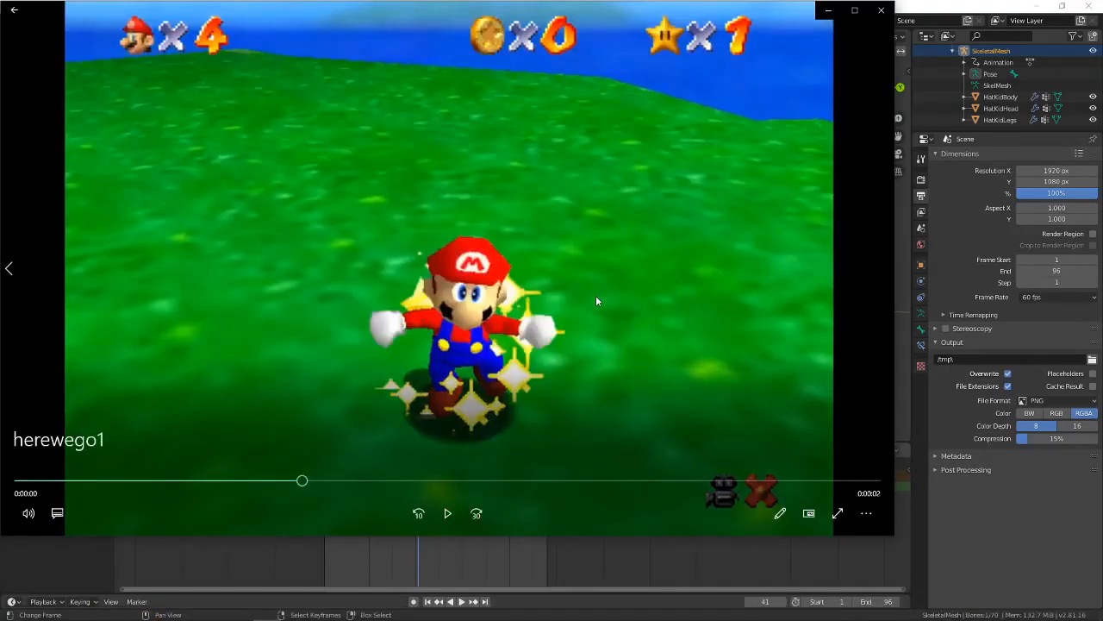
left_click(928, 5)
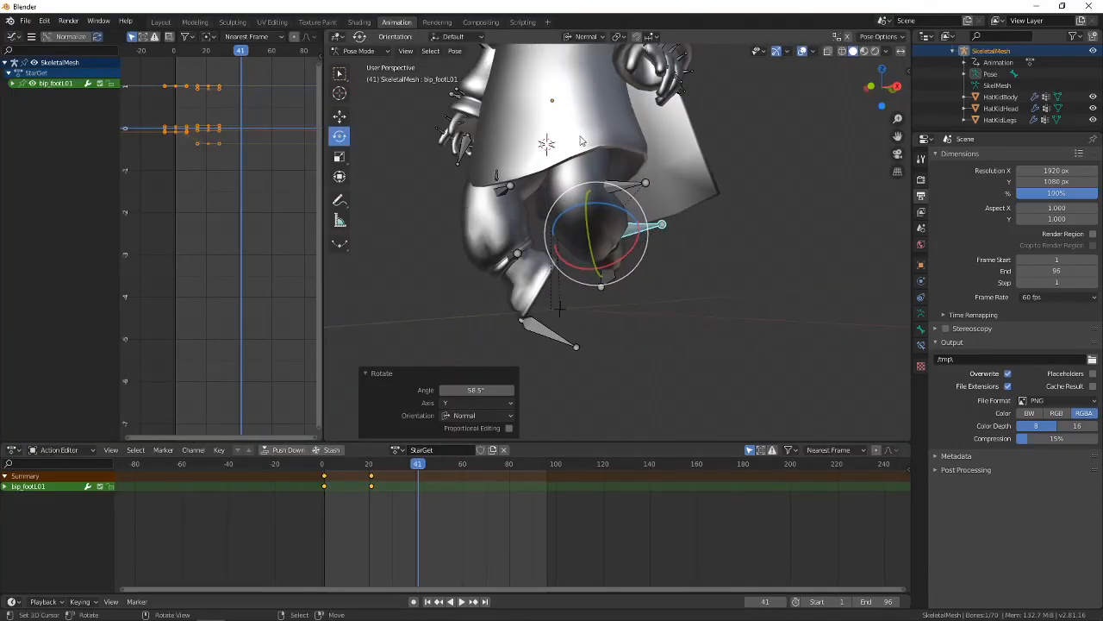
Set the transform orientation to Global and rotate the left upper leg bone bip_legL01 by about 12.8° around Z.
middle_click_drag(580, 140, 609, 165)
left_click(590, 36)
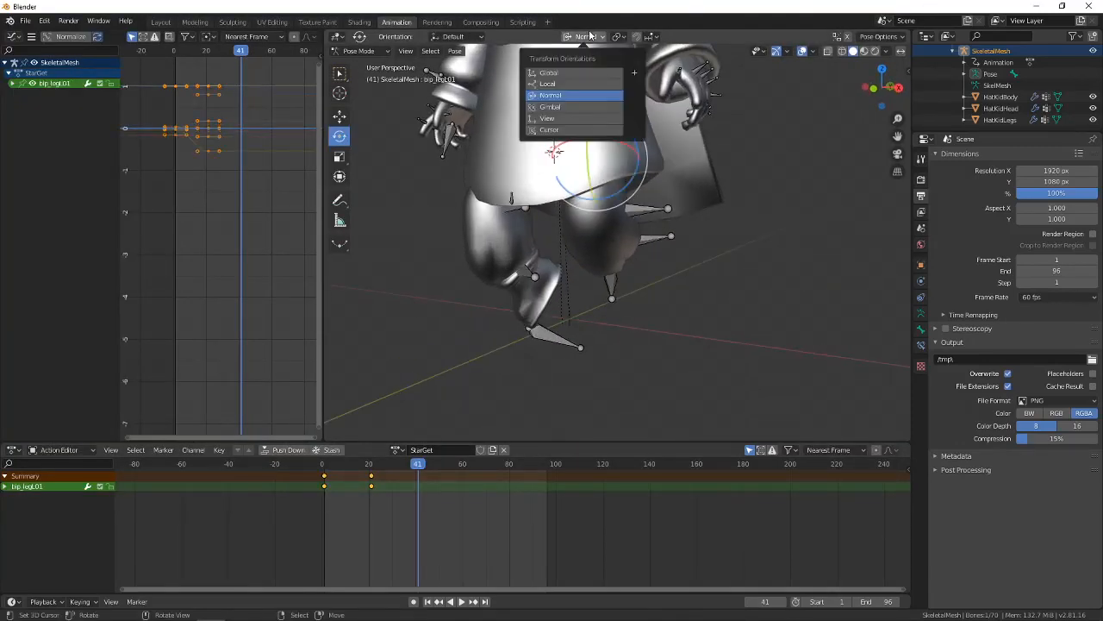
left_click(552, 73)
middle_click_drag(594, 215, 609, 254)
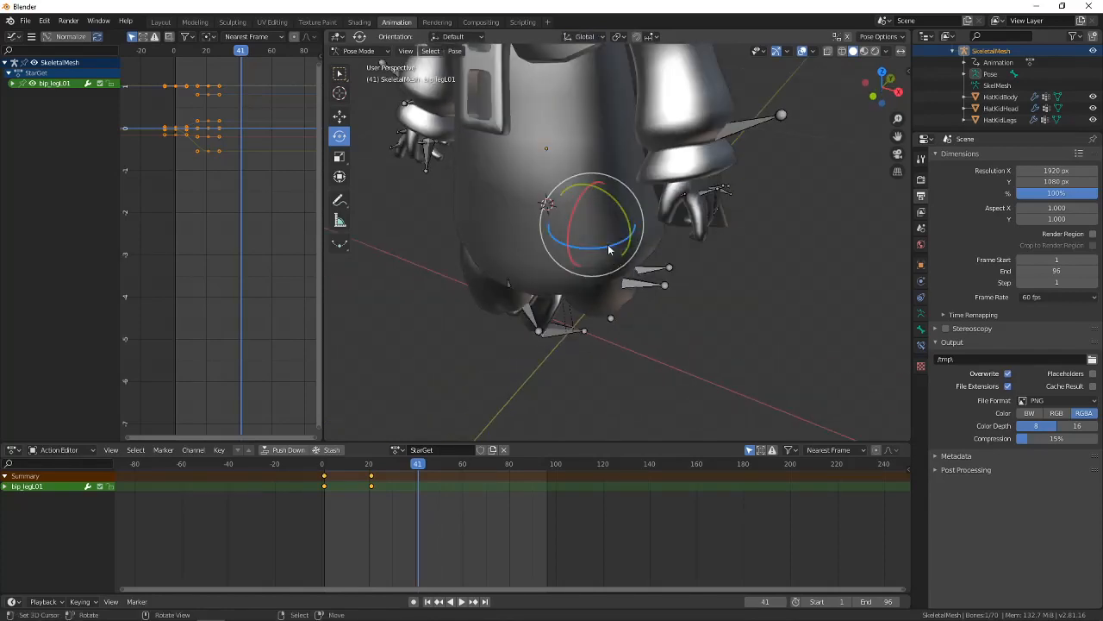
left_click_drag(610, 250, 649, 272)
middle_click_drag(648, 272, 649, 230)
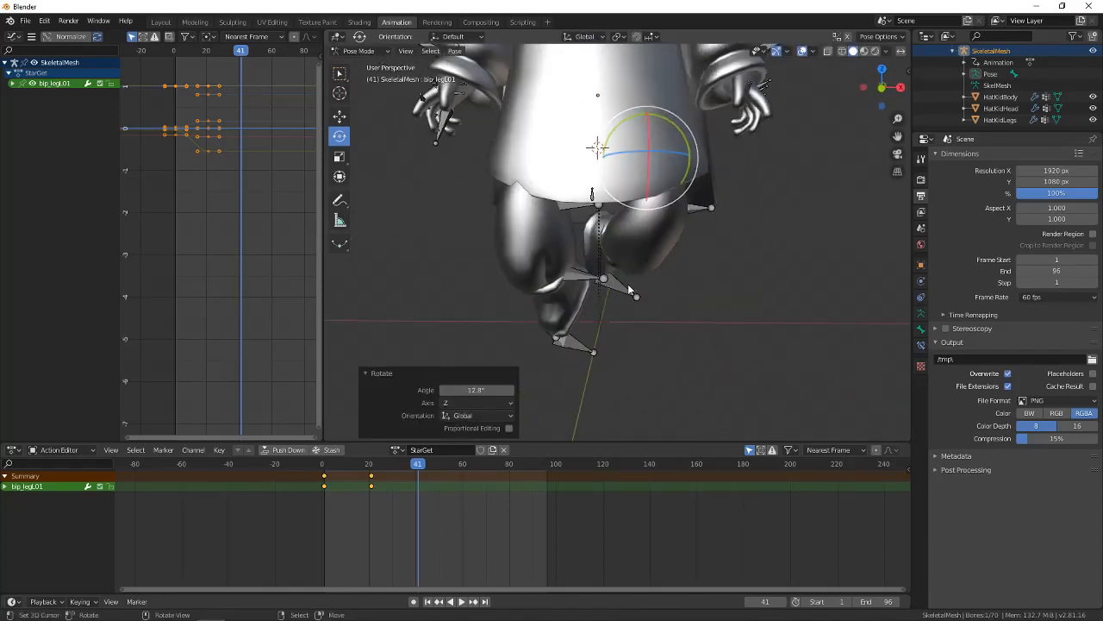
middle_click_drag(660, 271, 649, 294)
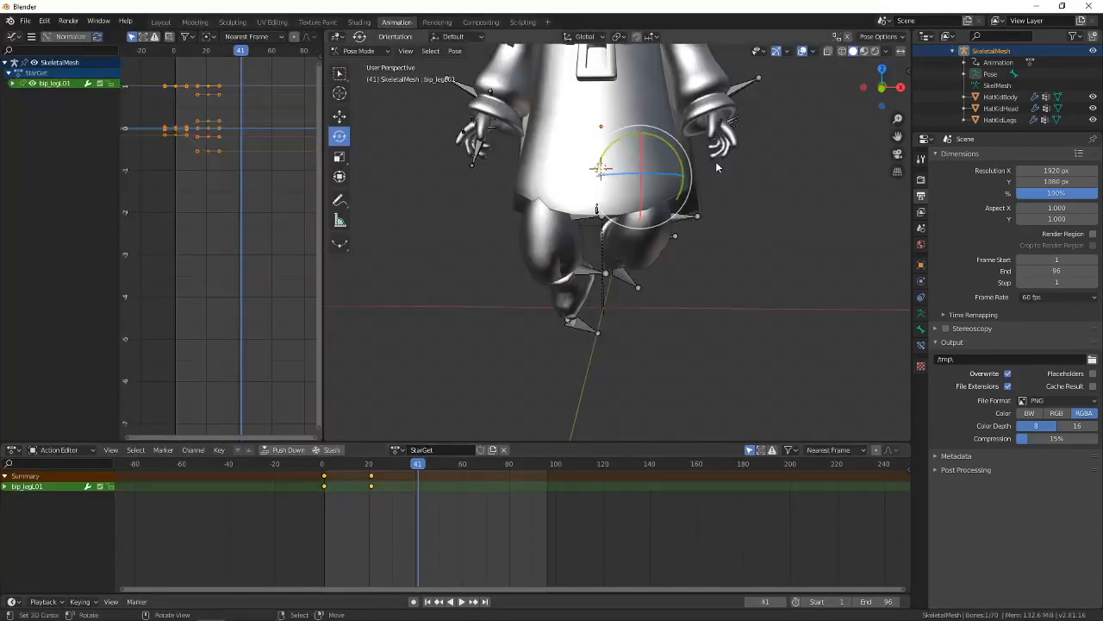
Rotate the left upper leg bone bip_legL01 by about -13.7° around the global Z axis.
middle_click_drag(716, 165, 700, 211)
left_click_drag(670, 205, 658, 200)
middle_click_drag(659, 200, 640, 238)
scroll(639, 238, "up", 3)
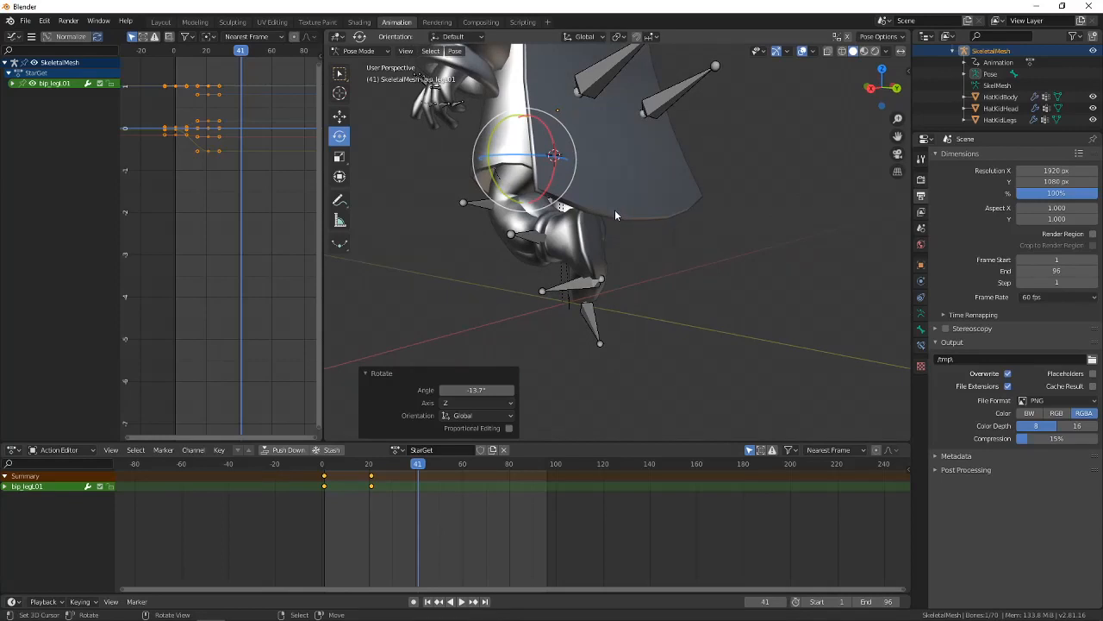
Switch the transform orientation to Normal and rotate the left lower leg bone bip_legL02 slightly around its Y axis.
scroll(615, 209, "up", 3)
left_click(411, 191)
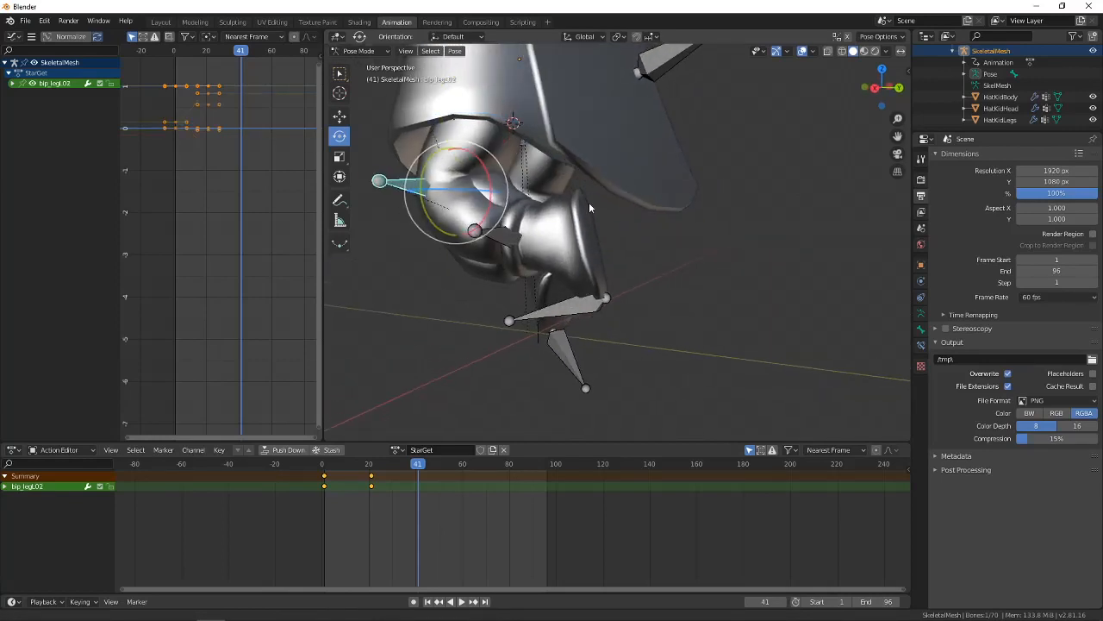
middle_click_drag(589, 202, 601, 103)
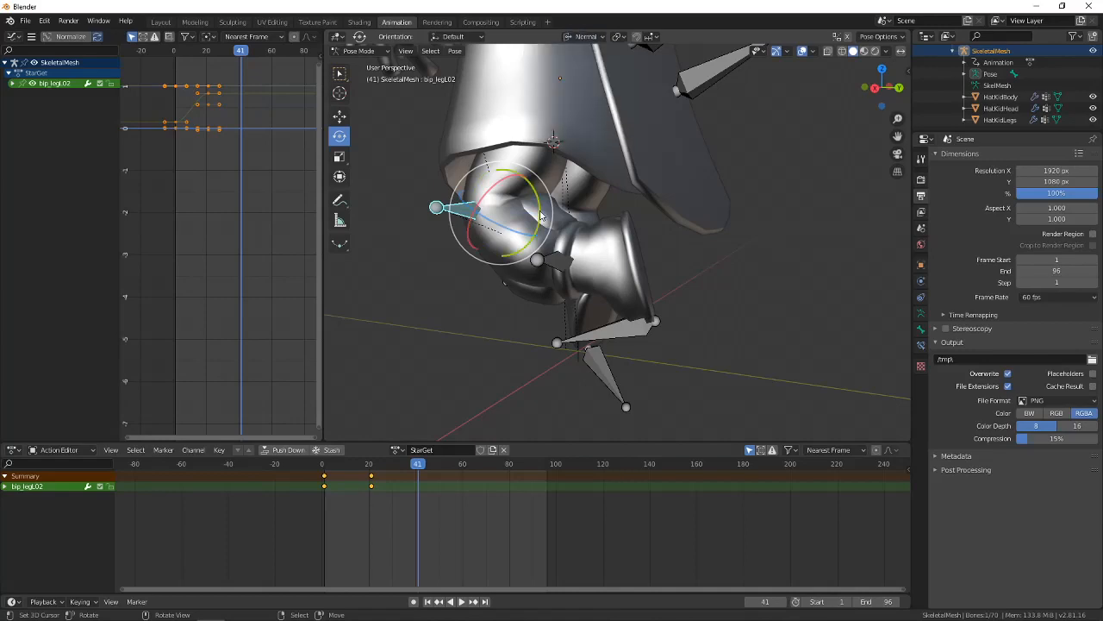
left_click_drag(539, 210, 536, 212)
Rotate the left upper leg bone bip_legL01 by about -8.4° around its Y axis.
middle_click_drag(494, 153, 517, 131)
left_click(517, 131)
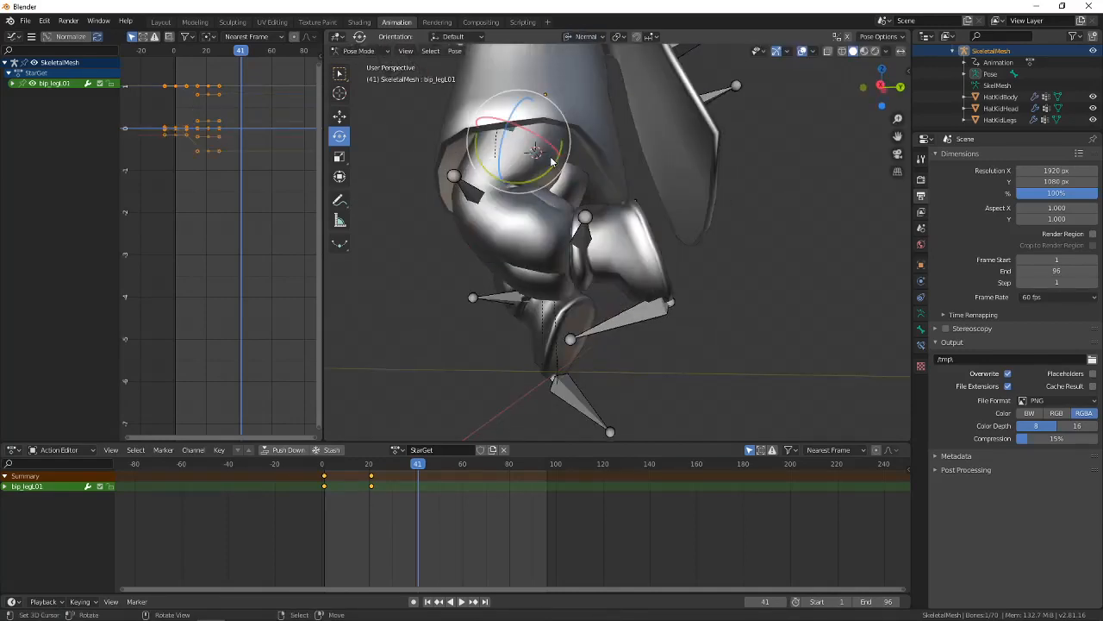
left_click_drag(552, 172, 544, 177)
middle_click_drag(545, 177, 607, 205)
scroll(611, 216, "down", 6)
scroll(667, 221, "up", 5)
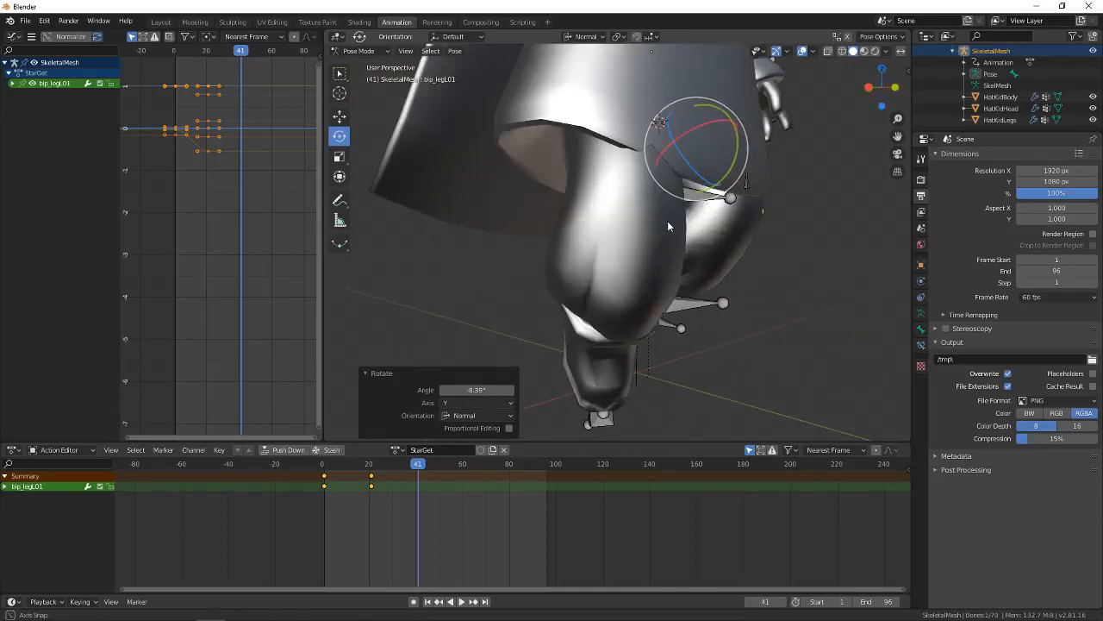
Snap the 3D cursor to the Root bone inside the body.
middle_click_drag(667, 221, 616, 226)
middle_click_drag(616, 226, 637, 237, "shift")
scroll(632, 285, "up", 5)
scroll(667, 152, "up", 2)
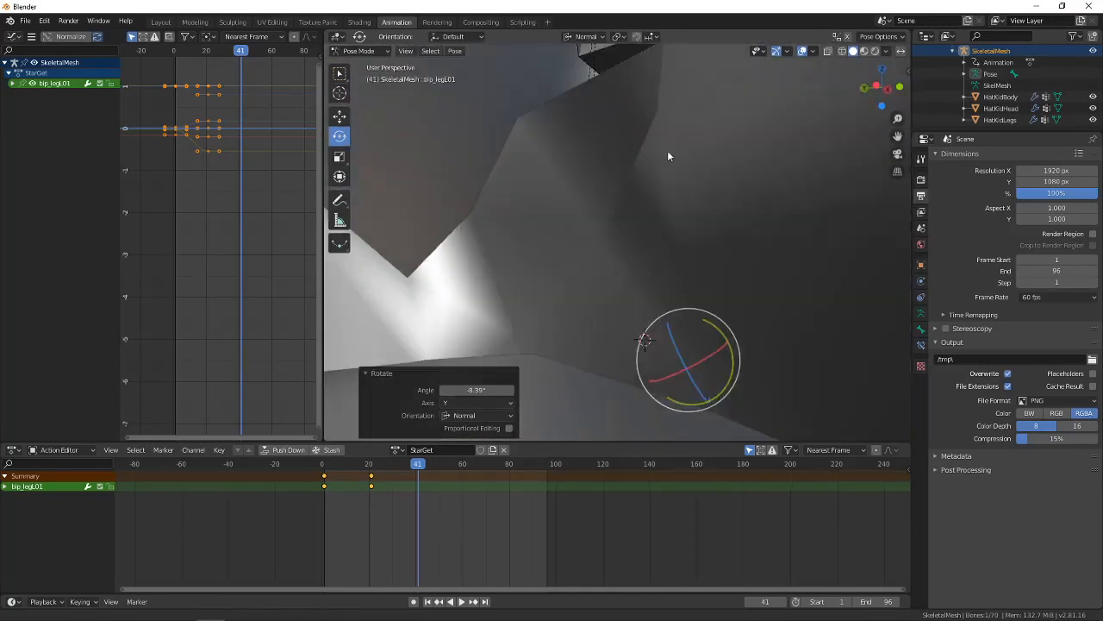
middle_click_drag(668, 151, 623, 227)
left_click(608, 214)
key("grave")
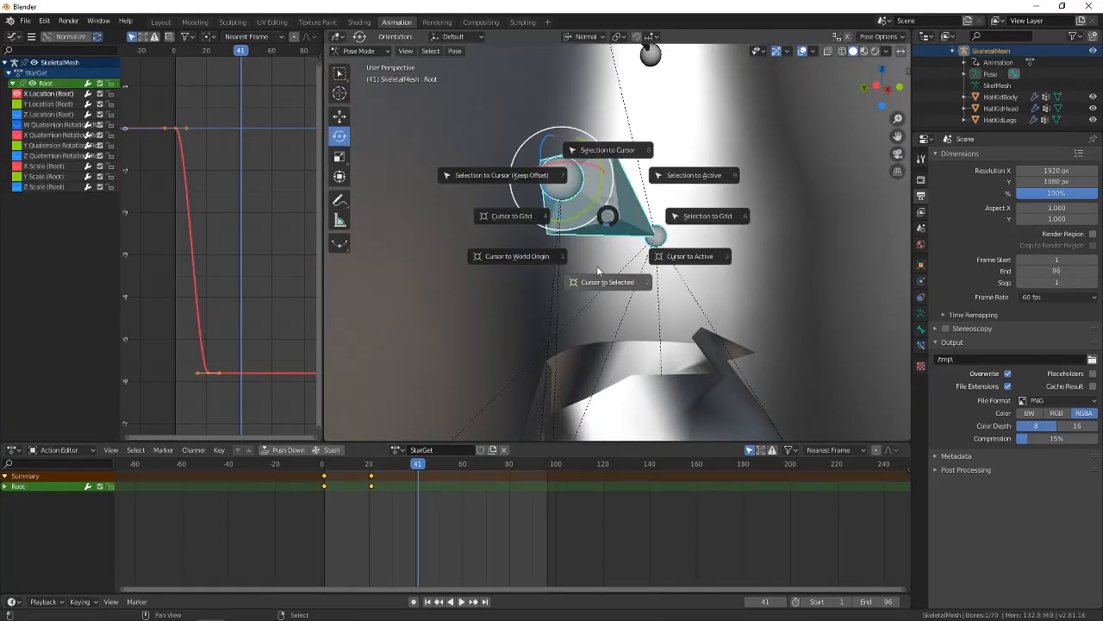
left_click(616, 283)
Set the pivot point to 3D Cursor and rotate the front skirt bone bip_skirtFront01 by about 4.5° around X.
scroll(607, 328, "down", 3)
left_click(643, 376)
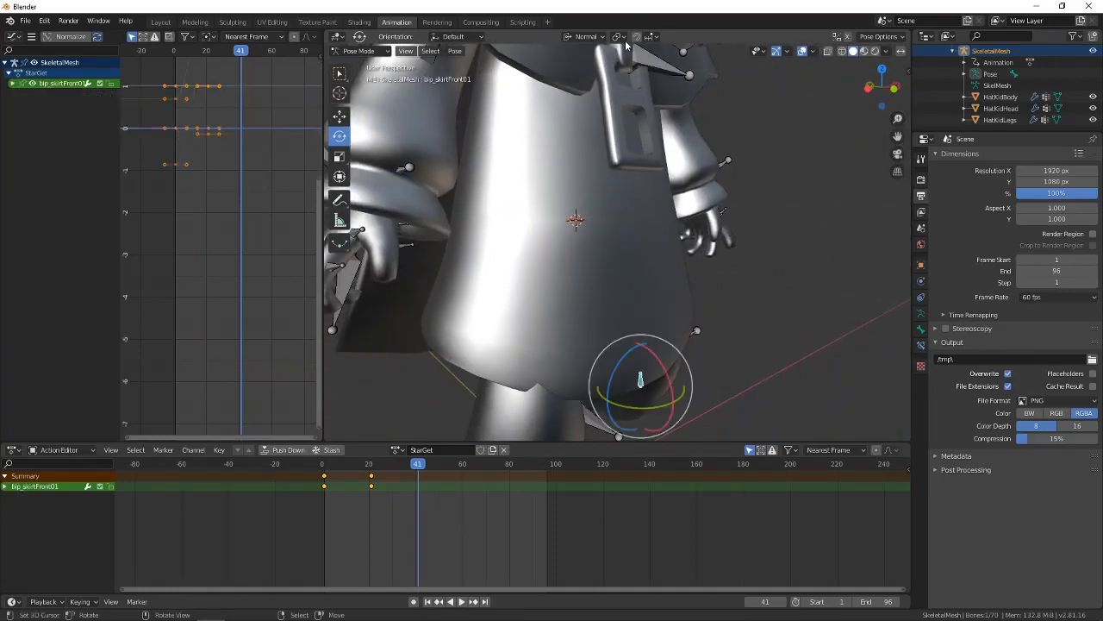
left_click(619, 36)
left_click(638, 63)
scroll(626, 222, "down", 4)
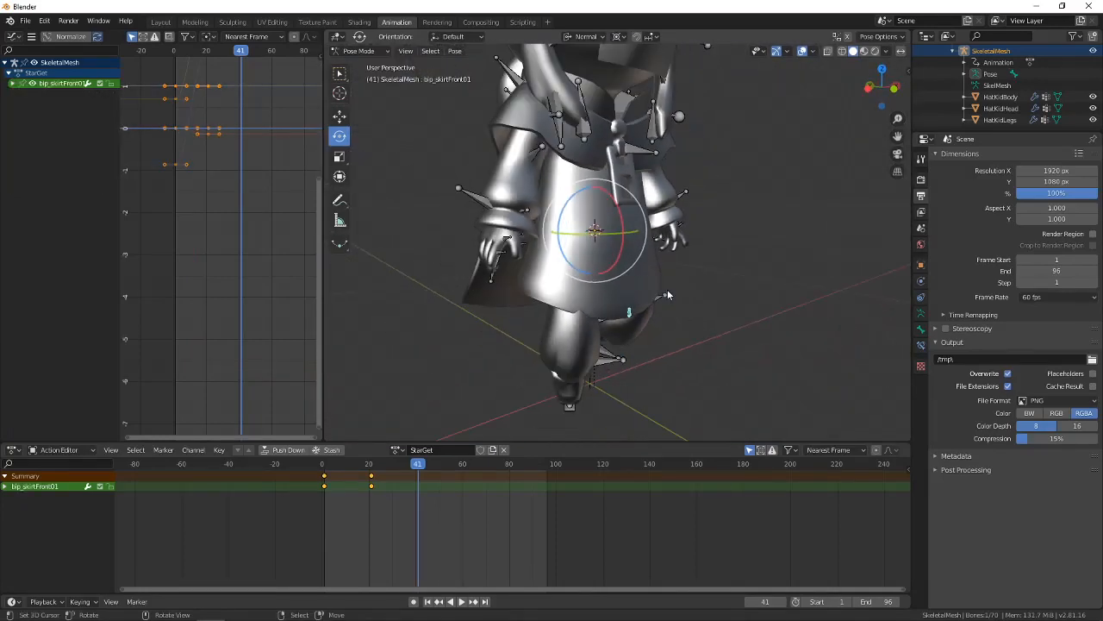
left_click(627, 214)
scroll(572, 298, "up", 6)
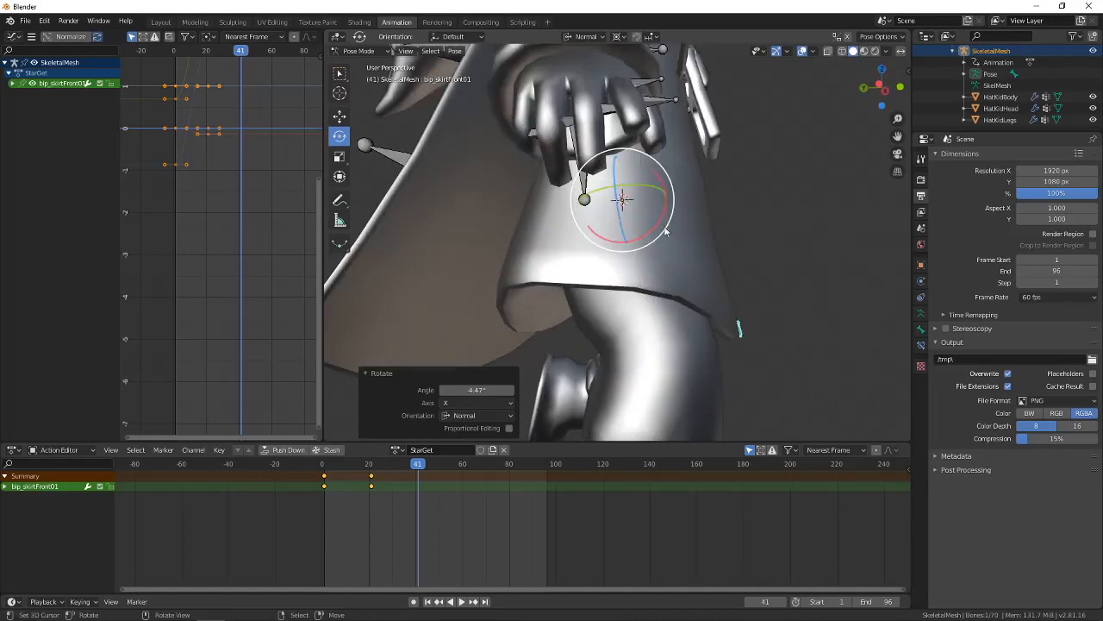
Rotate the back skirt bone bip_skirtBack01 by about 7.9° around its Y axis and check the reference video.
right_click_drag(527, 319, 537, 313)
left_click_drag(660, 227, 670, 218)
scroll(698, 240, "down", 6)
middle_click_drag(700, 243, 612, 272)
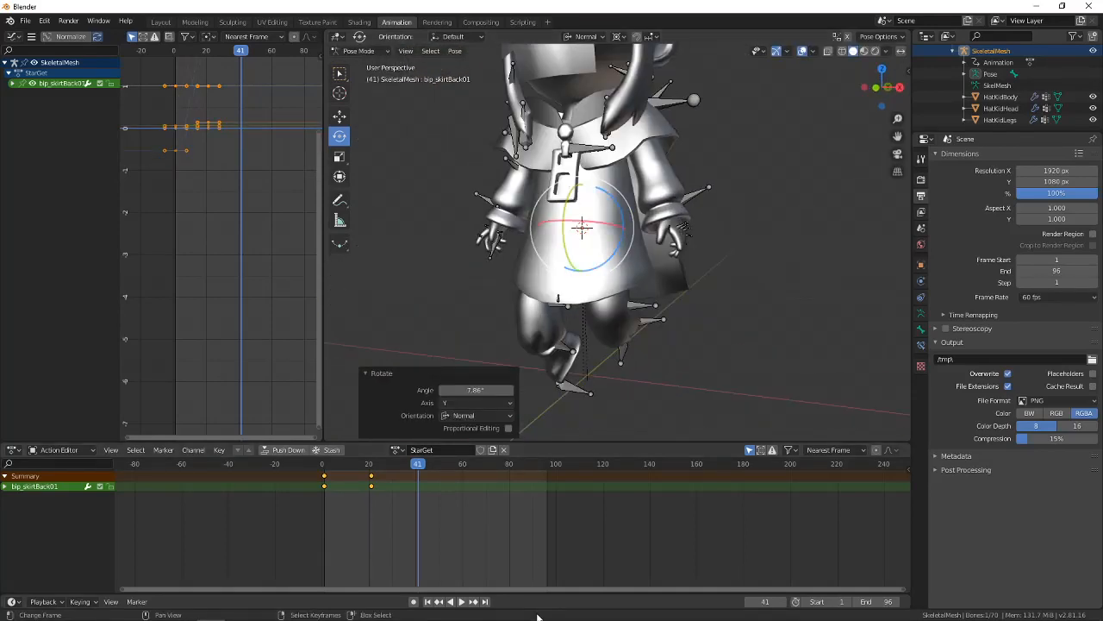
left_click(267, 609)
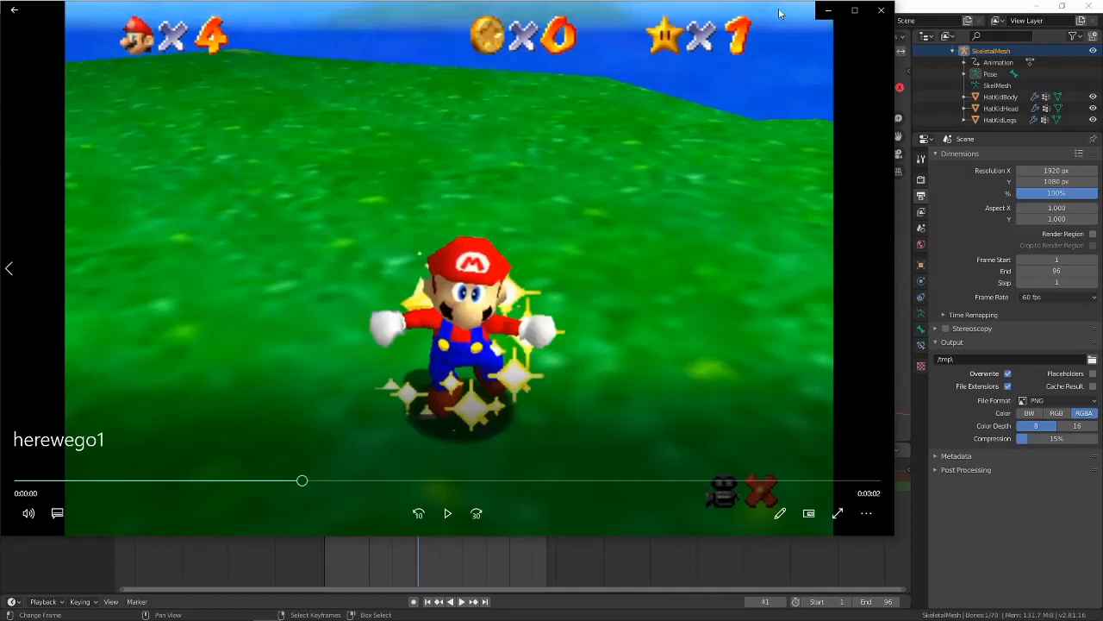
left_click(920, 3)
Set the transform pivot point to Median Point.
scroll(616, 202, "up", 4)
middle_click_drag(616, 201, 624, 258)
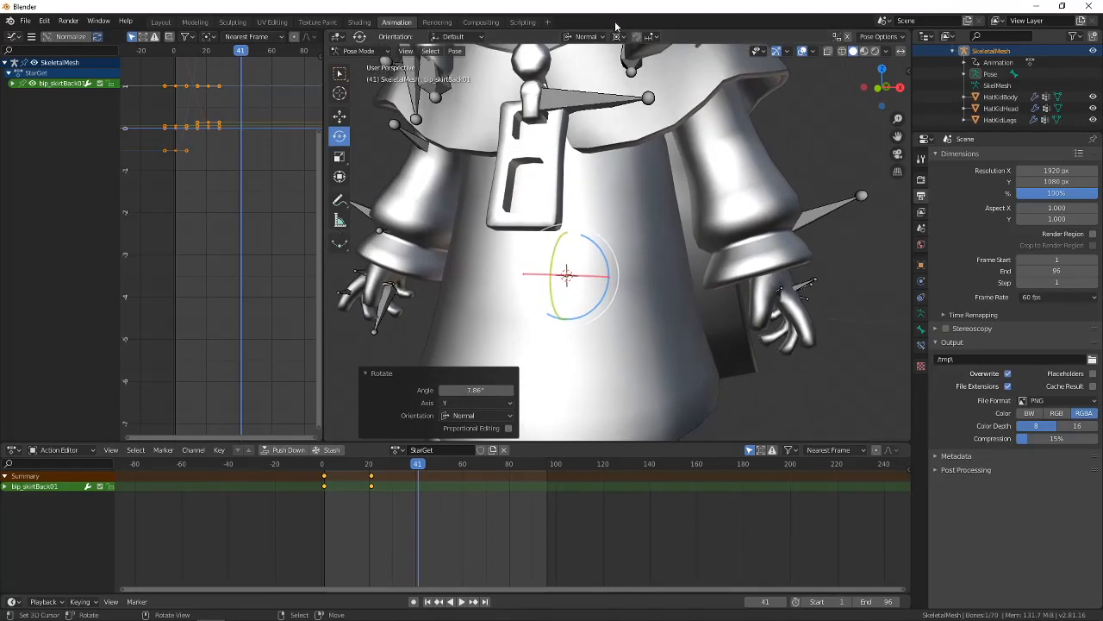
left_click(618, 36)
left_click(624, 90)
mouse_move(621, 197)
middle_mouse_down()
mouse_move(586, 175)
mouse_move(625, 195)
middle_mouse_up()
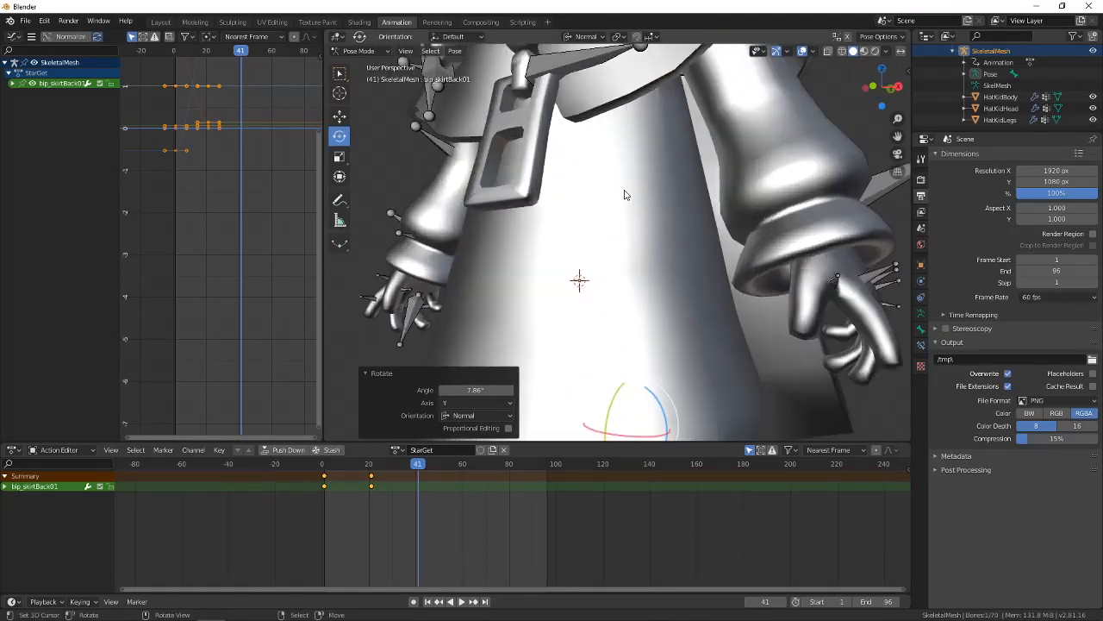
Rotate the spine bone bip_spine01 by about 3.6° around its Z axis, using the 3D Cursor as pivot point.
scroll(613, 176, "up", 6)
left_click(730, 100)
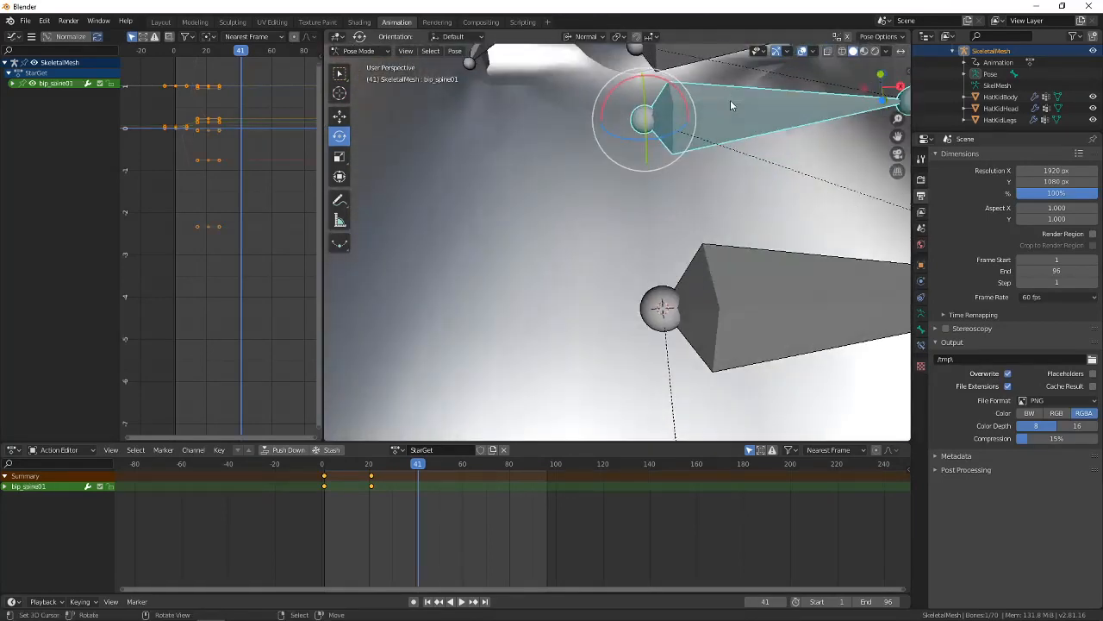
middle_click_drag(730, 100, 667, 253)
left_click(629, 34)
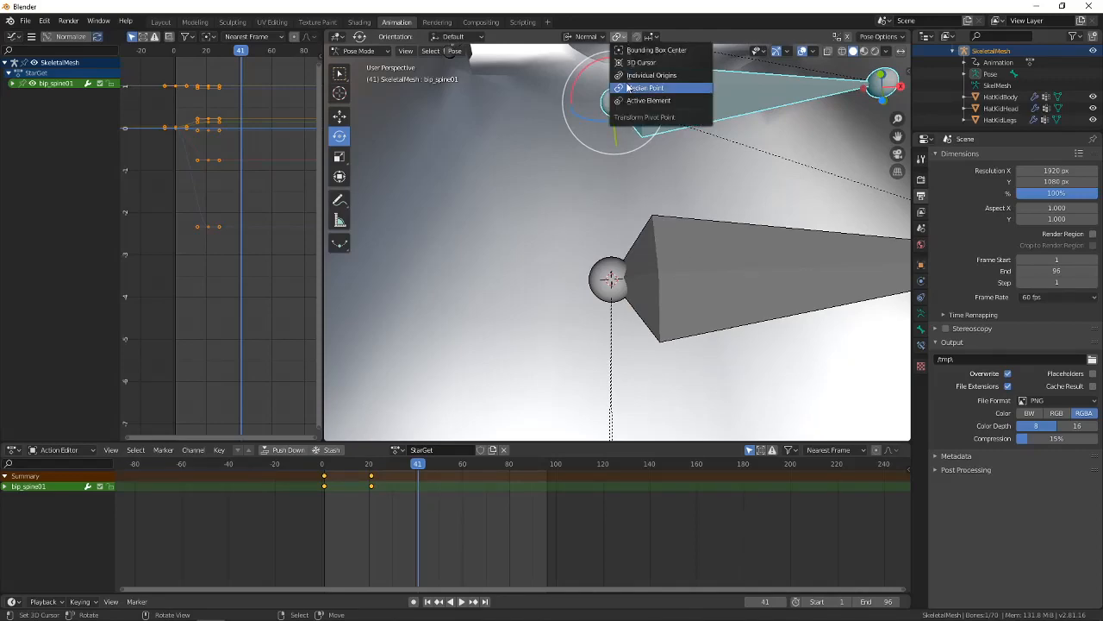
left_click(642, 63)
scroll(697, 216, "down", 8)
middle_click_drag(706, 222, 658, 303)
left_click_drag(660, 264, 656, 267)
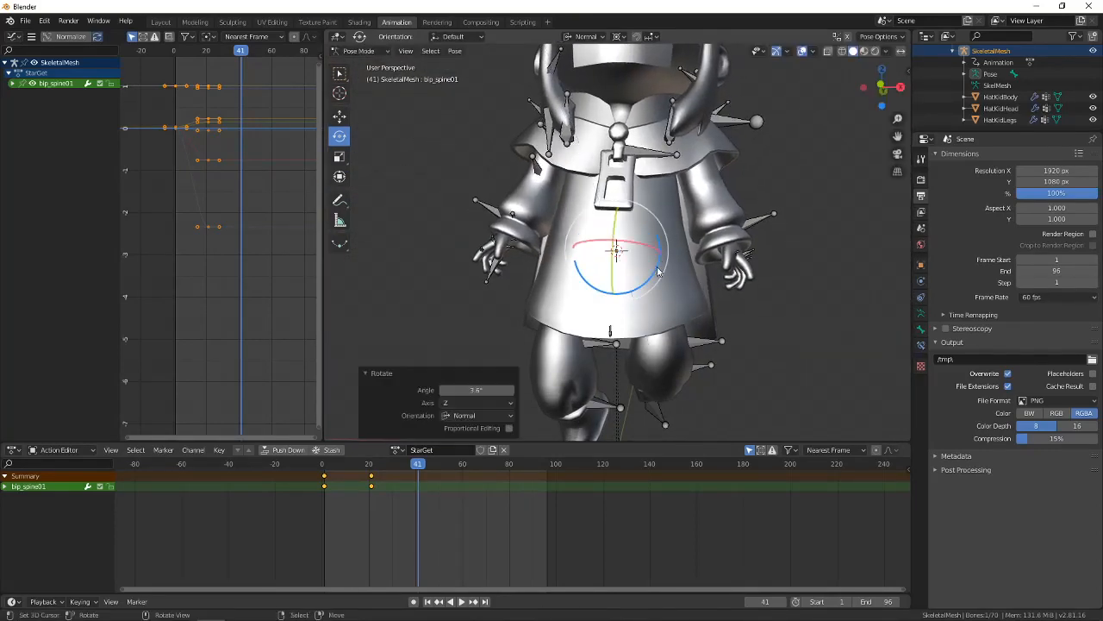
Select the bip_spine02 bone and snap the 3D cursor to it.
scroll(677, 203, "up", 10)
scroll(674, 219, "down", 4)
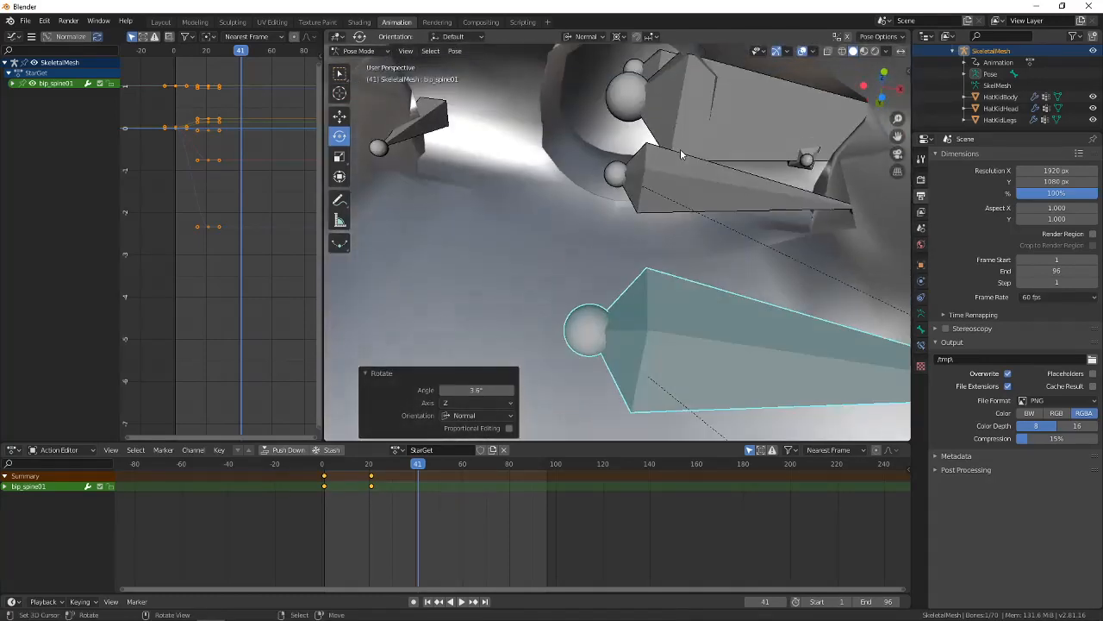
left_click(662, 180)
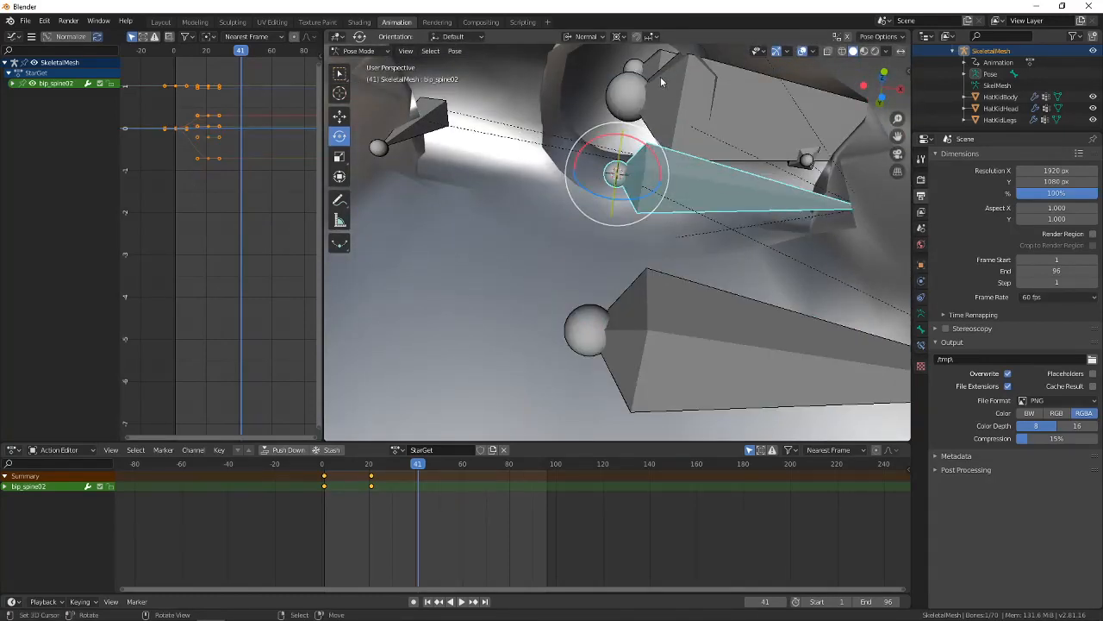
left_click(660, 65)
middle_click_drag(665, 76, 664, 102)
right_click(663, 142)
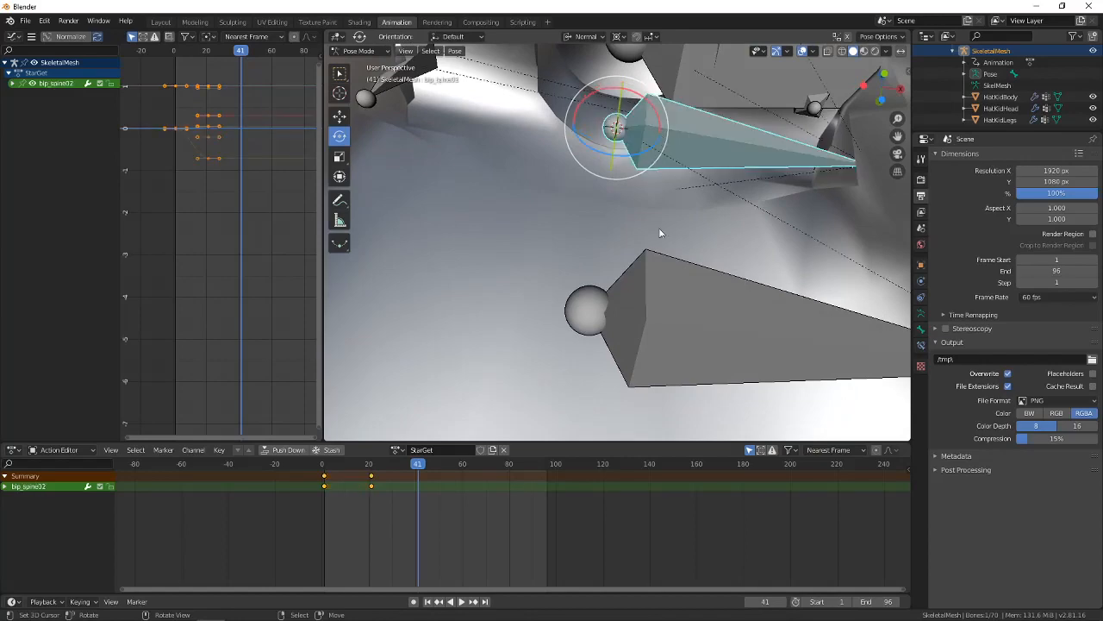
Snap the 3D cursor to the bip_spine01 bone and select that bone again.
right_click(653, 295)
key("shift+s")
left_click(647, 352)
middle_click_drag(647, 353, 652, 301)
key("ctrl+z")
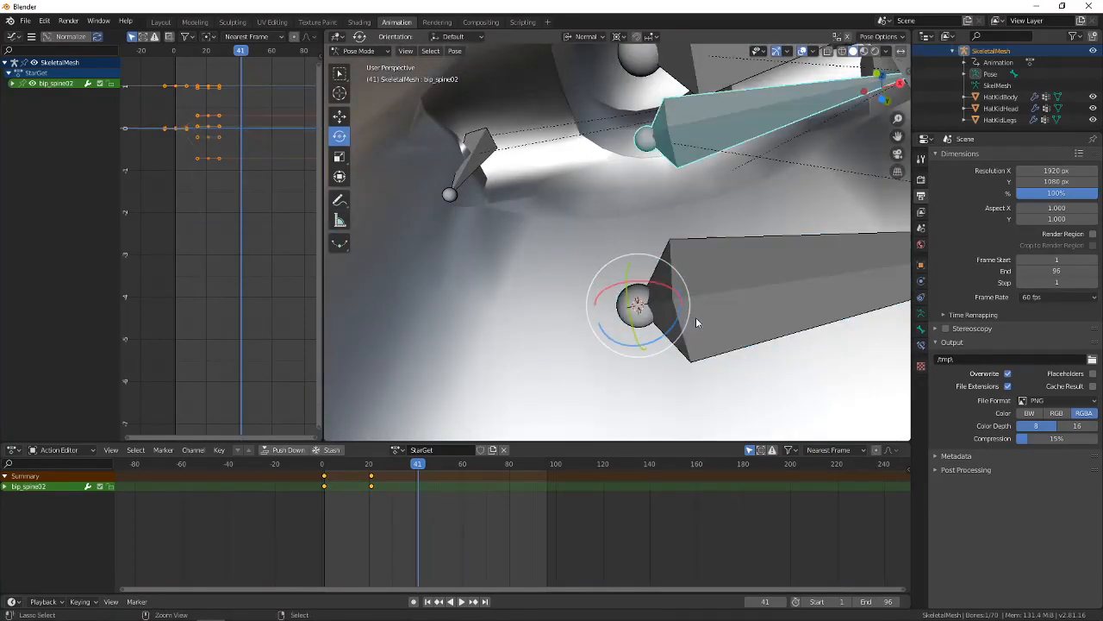
key("ctrl+z")
key("ctrl+shift+z")
middle_click_drag(698, 322, 676, 365)
right_click(786, 230)
middle_click_drag(786, 230, 678, 291)
right_click(686, 343)
right_click(698, 160)
Examine the torso and whole-body pose and compare it with Mario's stance in the reference video.
scroll(697, 160, "down", 5)
middle_click_drag(698, 161, 682, 233)
scroll(702, 269, "down", 5)
scroll(684, 255, "down", 2)
scroll(683, 234, "up", 11)
scroll(660, 245, "down", 8)
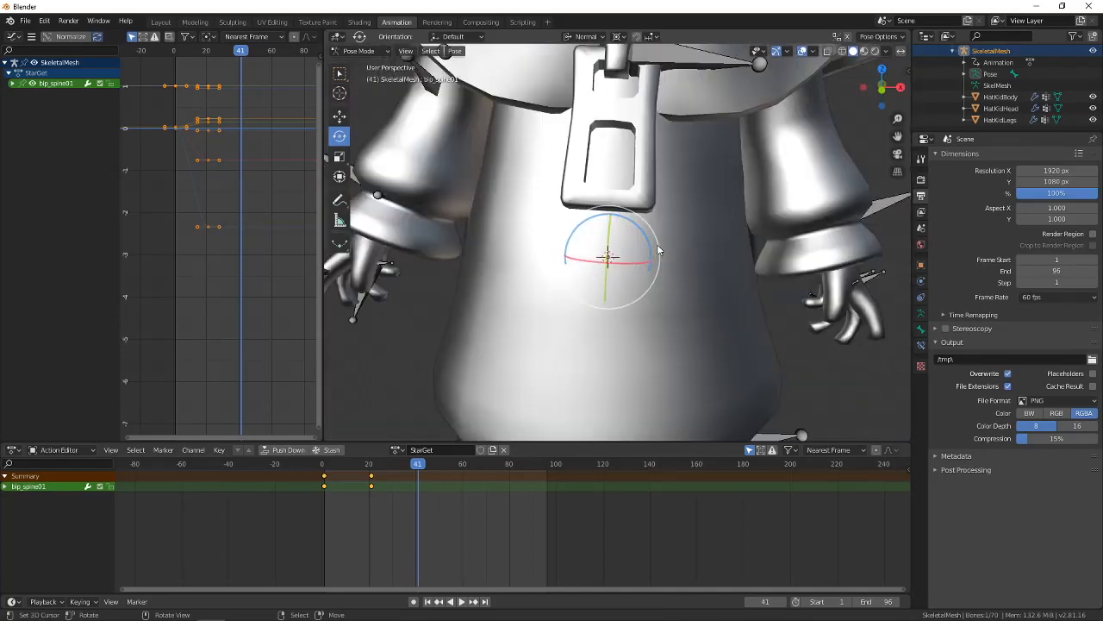
middle_click_drag(689, 205, 666, 238)
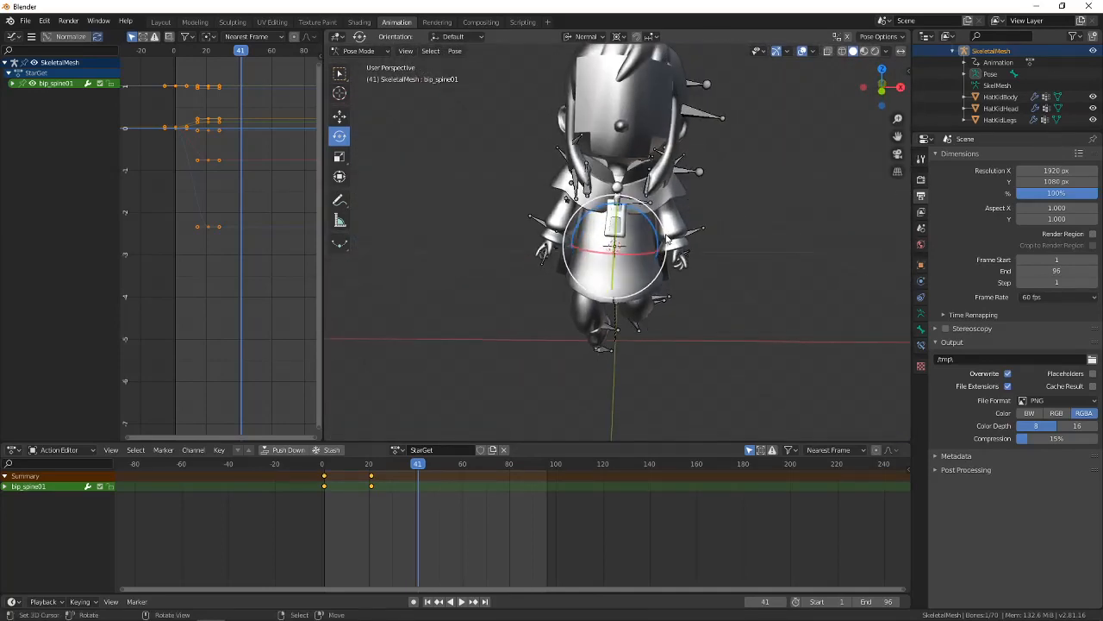
left_click(267, 617)
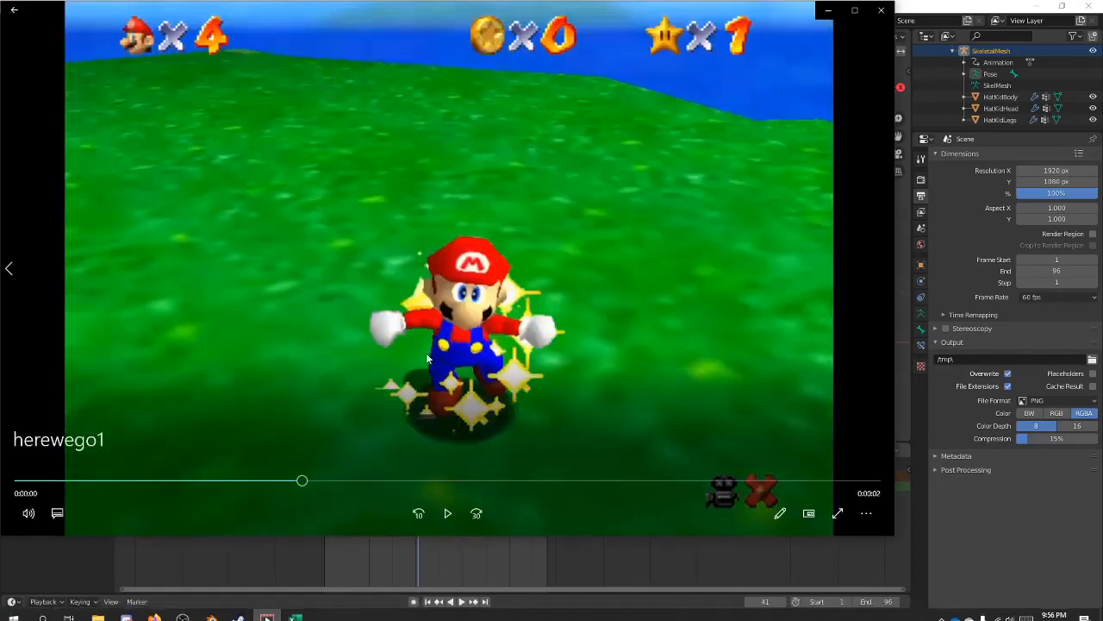
left_click(918, 6)
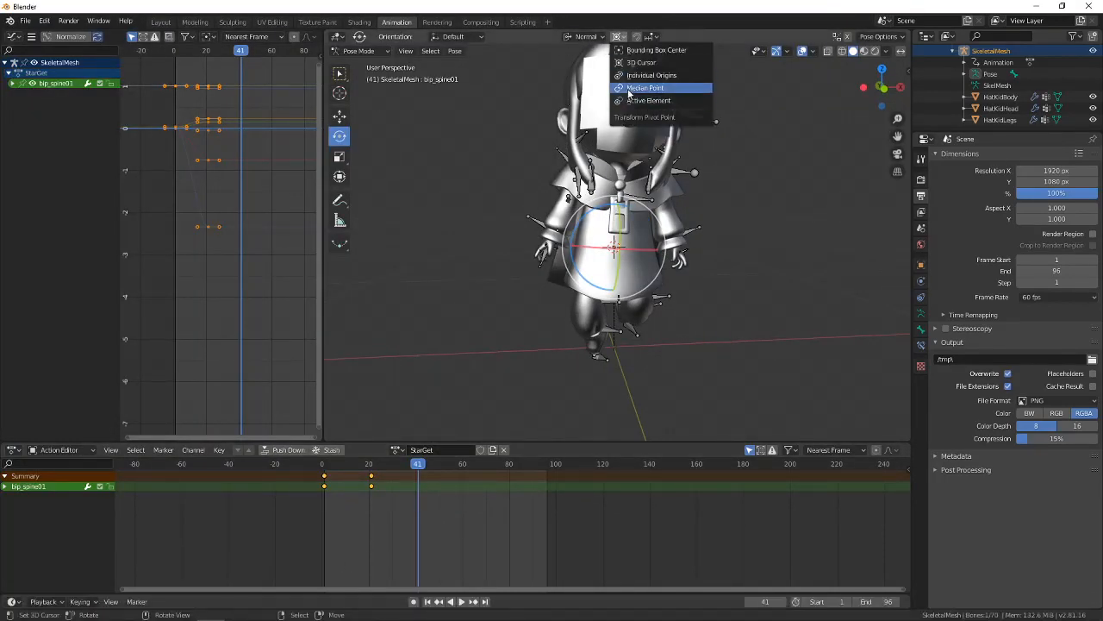
With Median Point as pivot, rotate the right upper-arm bone bip_armR02, including about -8.83° around its Z axis.
middle_click_drag(613, 252, 624, 274)
middle_click_drag(624, 274, 660, 344, "shift")
scroll(638, 319, "up", 5)
middle_click_drag(552, 288, 570, 344)
right_click(592, 316)
scroll(591, 319, "down", 5)
scroll(609, 303, "up", 4)
left_click_drag(569, 301, 538, 354)
middle_click_drag(539, 354, 738, 341)
left_click_drag(649, 238, 646, 204)
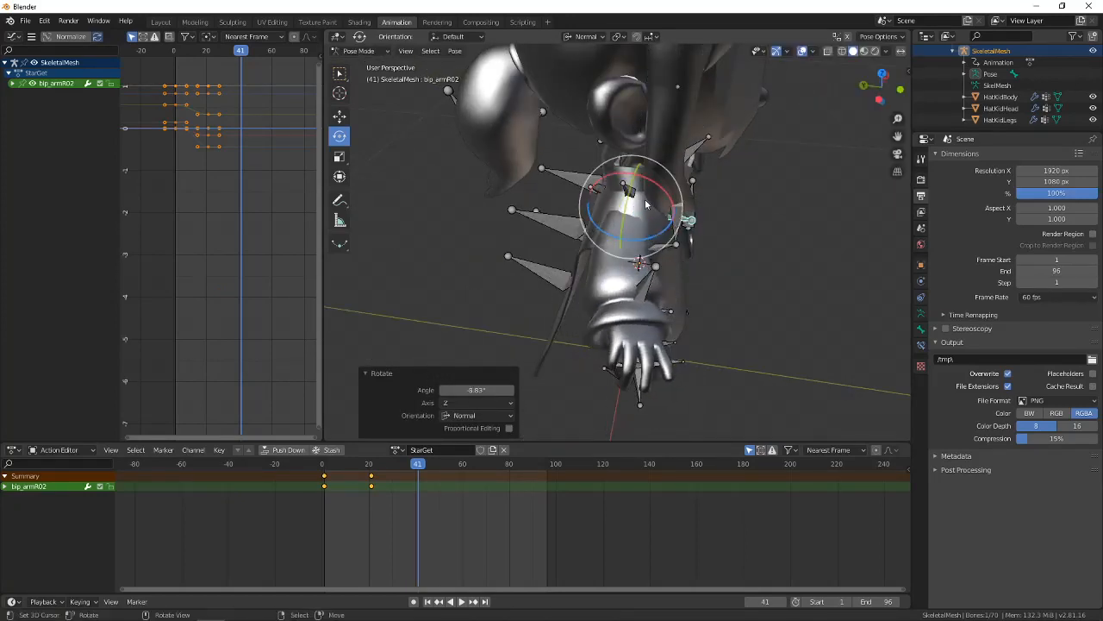
Rotate the right top cloak bone prp_cloakTopR01 by 33.8° around its Z axis.
right_click(631, 196)
middle_click_drag(630, 197, 717, 224)
scroll(717, 224, "up", 4)
left_click_drag(506, 217, 504, 189)
middle_click_drag(504, 190, 678, 301)
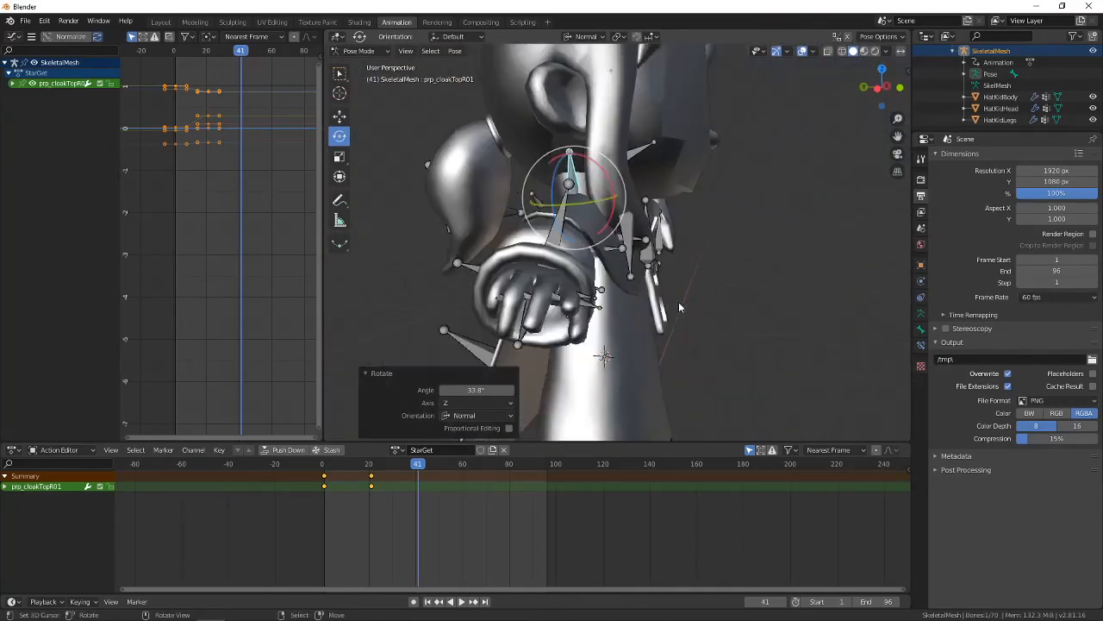
Compare the right arm and cloak pose with Mario's outstretched arms in the reference video.
scroll(679, 301, "down", 3)
mouse_move(360, 609)
left_click(272, 610)
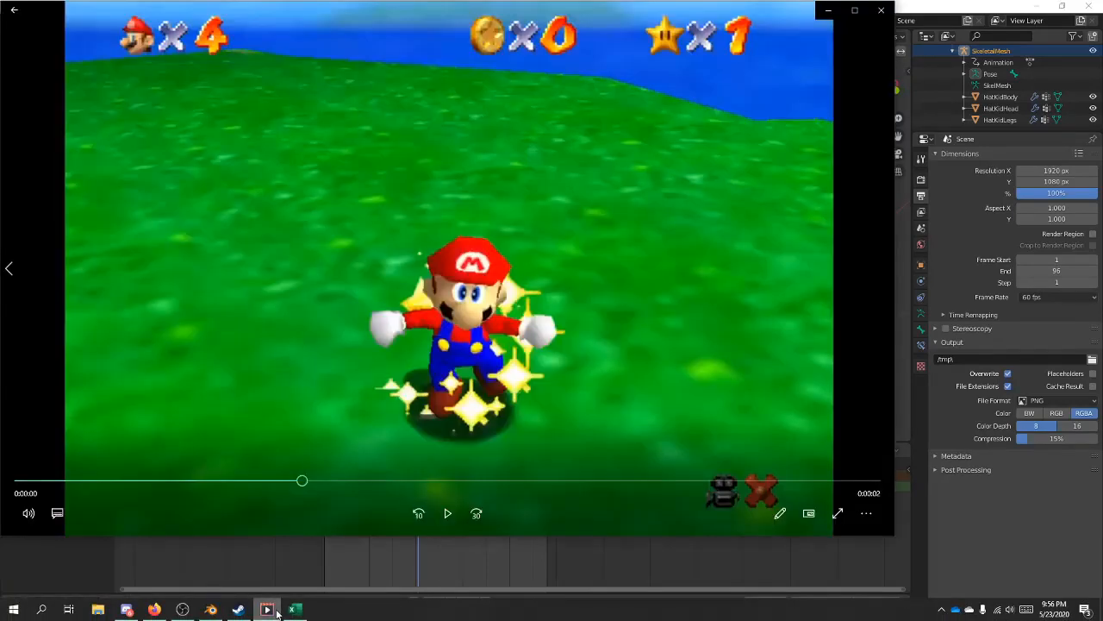
left_click(962, 26)
middle_click_drag(827, 129, 651, 237)
scroll(650, 237, "up", 3)
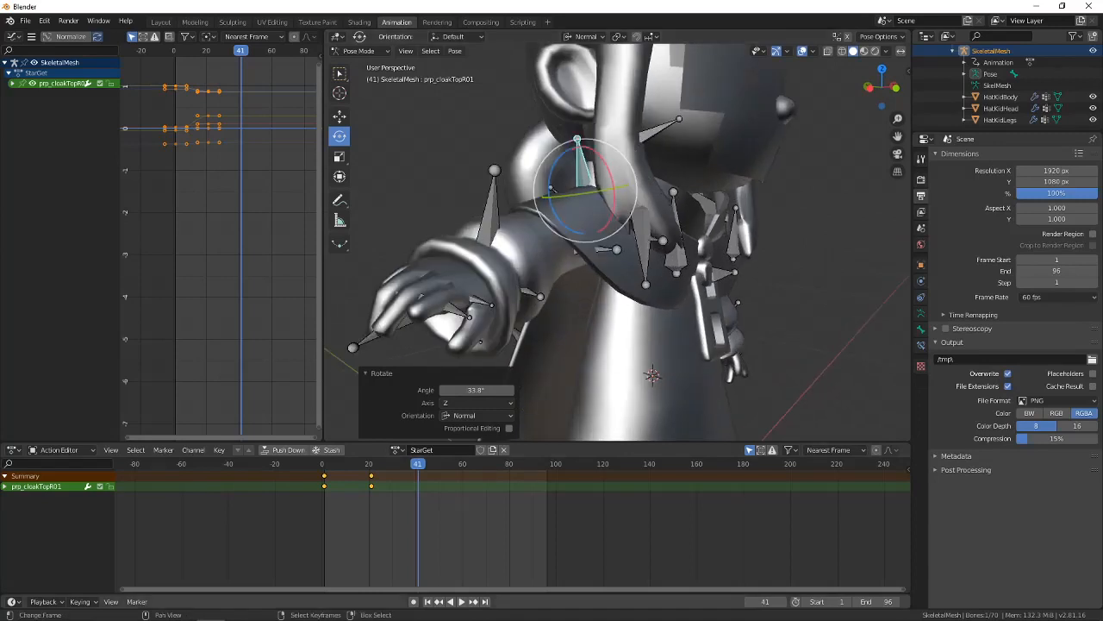
left_click(268, 611)
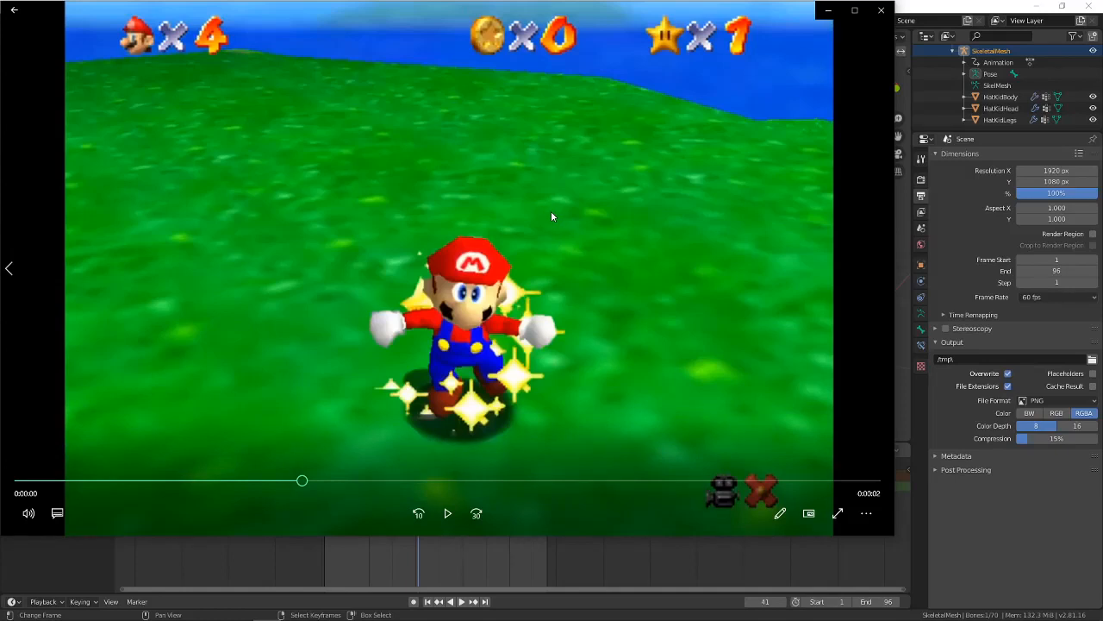
left_click(908, 5)
Straighten the right pinky's outer bone bip_handR_pinky02 by rotating it about -60° around its Y axis.
middle_click_drag(494, 170, 623, 222)
scroll(623, 222, "up", 2)
middle_click_drag(552, 220, 690, 213)
middle_click_drag(500, 196, 681, 243)
right_click(632, 238)
right_click(646, 241)
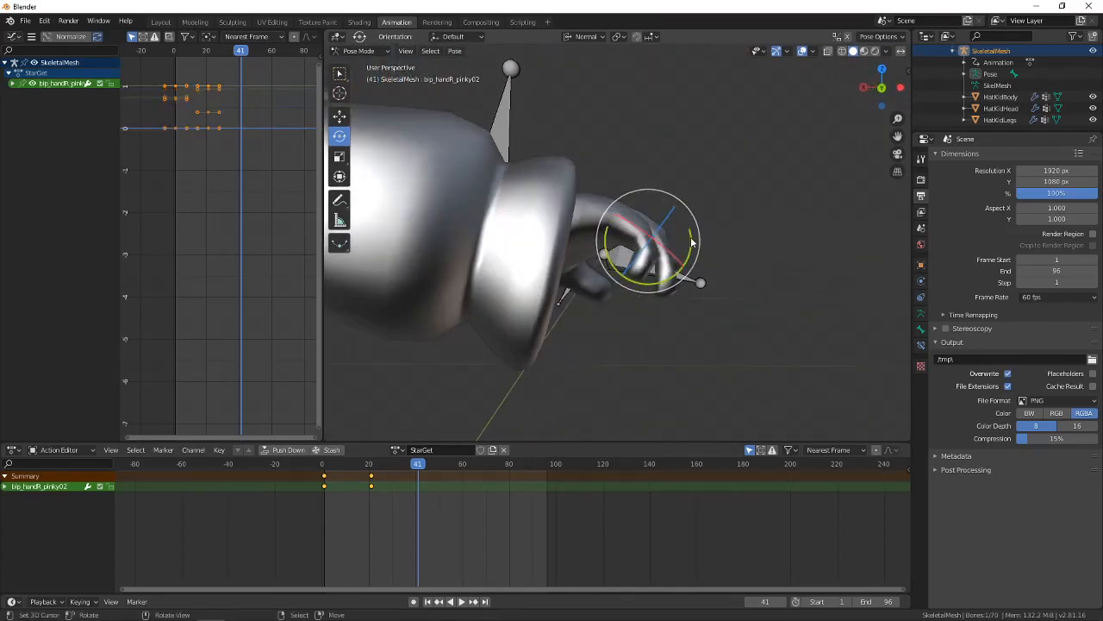
left_click_drag(691, 245, 700, 212)
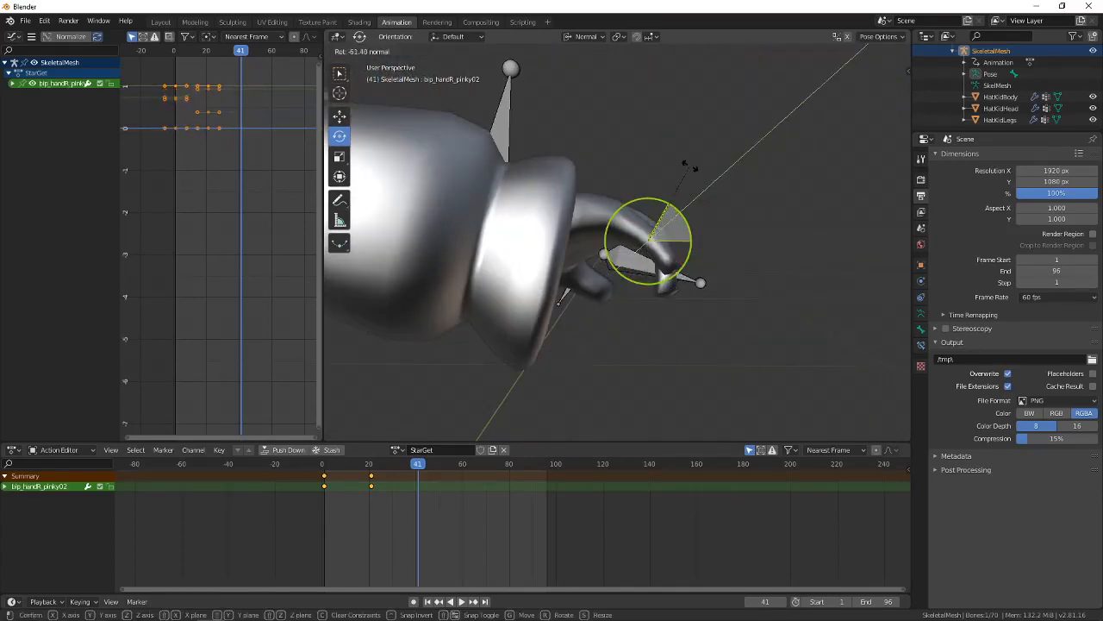
left_click_drag(689, 165, 676, 192)
Rotate the right pinky's base bone bip_handR_pinky01 to extend the finger away from the palm.
right_click(619, 234)
middle_click_drag(620, 234, 626, 260)
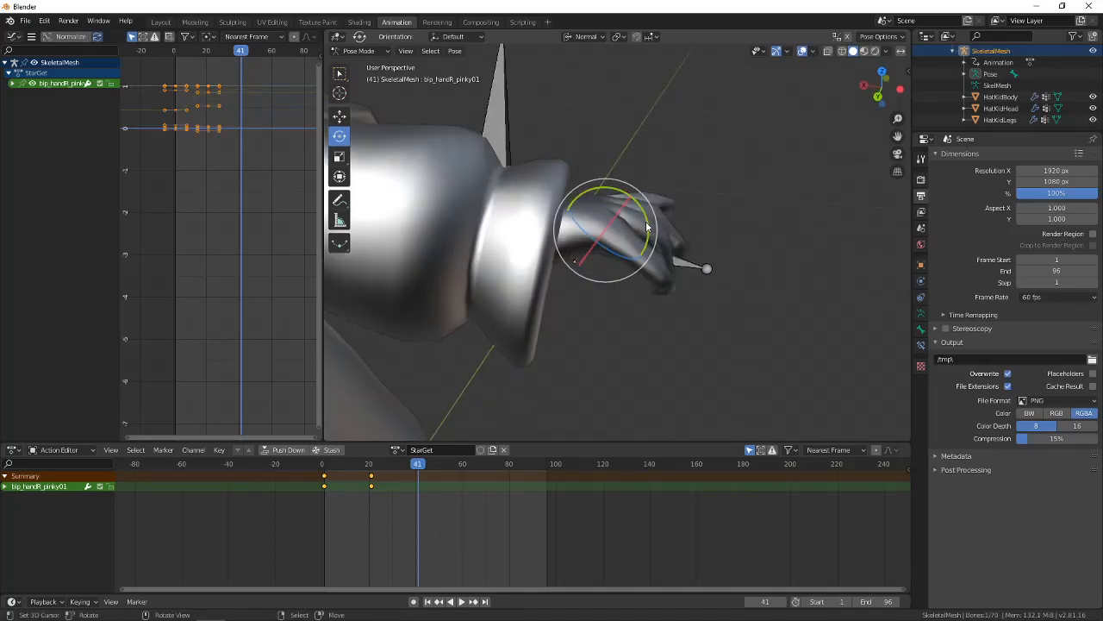
left_click_drag(648, 227, 655, 172)
right_click(648, 210)
right_click(655, 177)
middle_click_drag(656, 172, 630, 243)
right_click(593, 227)
left_click_drag(630, 246, 612, 247)
middle_click_drag(612, 237, 618, 263)
left_click_drag(619, 263, 627, 285)
Straighten the right ring finger's outer bone bip_handR_ring02 by rotating it around its Y axis.
right_click(625, 282)
middle_click_drag(627, 285, 703, 252)
right_click(671, 268)
key("r")
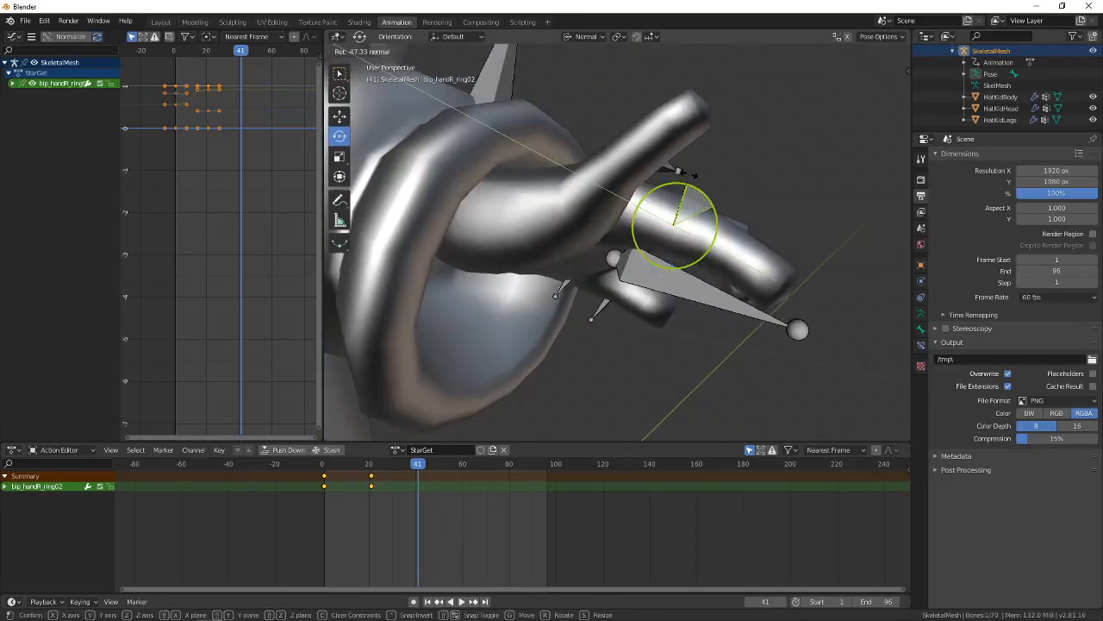
left_click_drag(671, 183, 666, 184)
Rotate the right ring finger's base bone bip_handR_ring01 to open the finger outward.
middle_click_drag(666, 184, 583, 247)
right_click(635, 202)
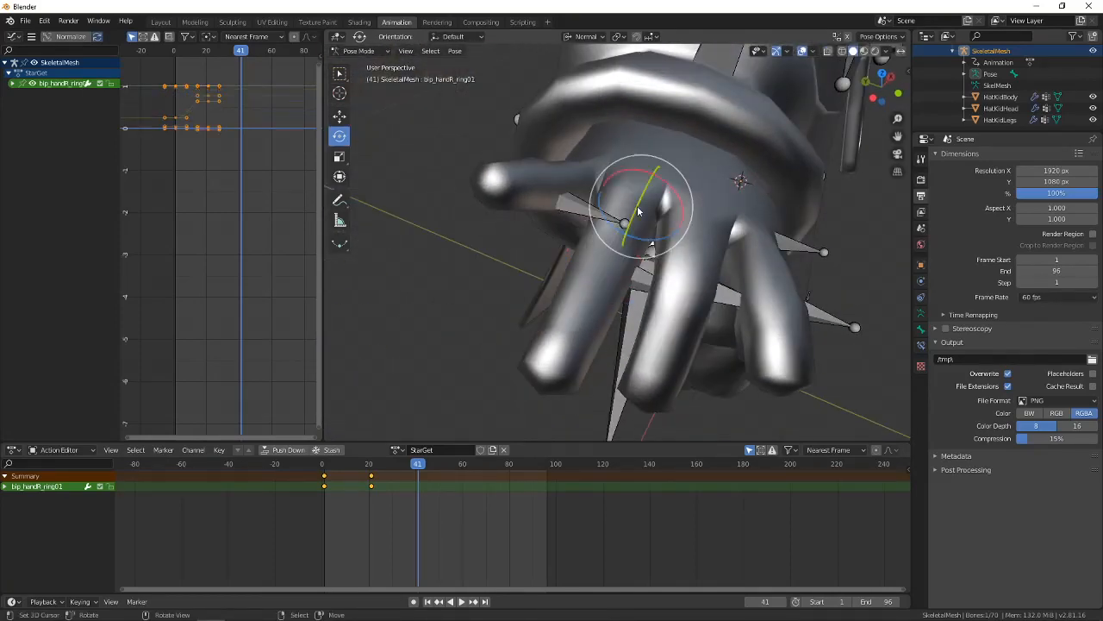
middle_click_drag(638, 205, 643, 194)
left_click_drag(635, 198, 646, 204)
mouse_move(646, 203)
middle_mouse_down()
mouse_move(674, 222)
mouse_move(665, 207)
middle_mouse_up()
left_click_drag(646, 187, 657, 191)
Straighten the right middle finger by rotating its bones bip_handR_middle02 and bip_handR_middle01.
middle_click_drag(657, 191, 705, 200)
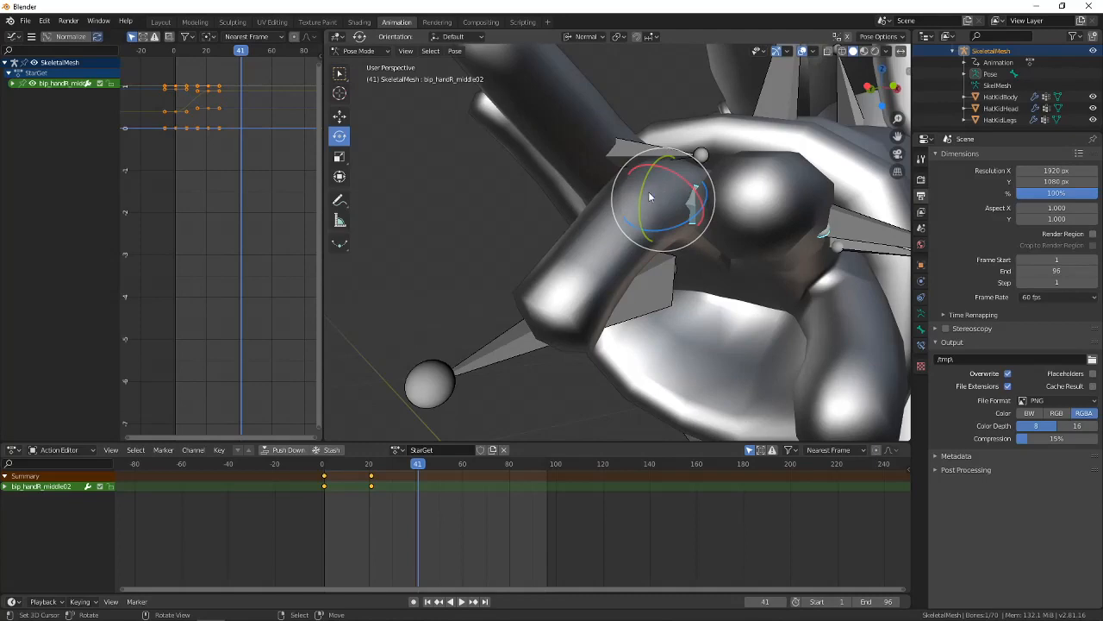
left_click_drag(643, 198, 653, 169)
middle_click_drag(660, 172, 724, 222)
left_click(730, 239)
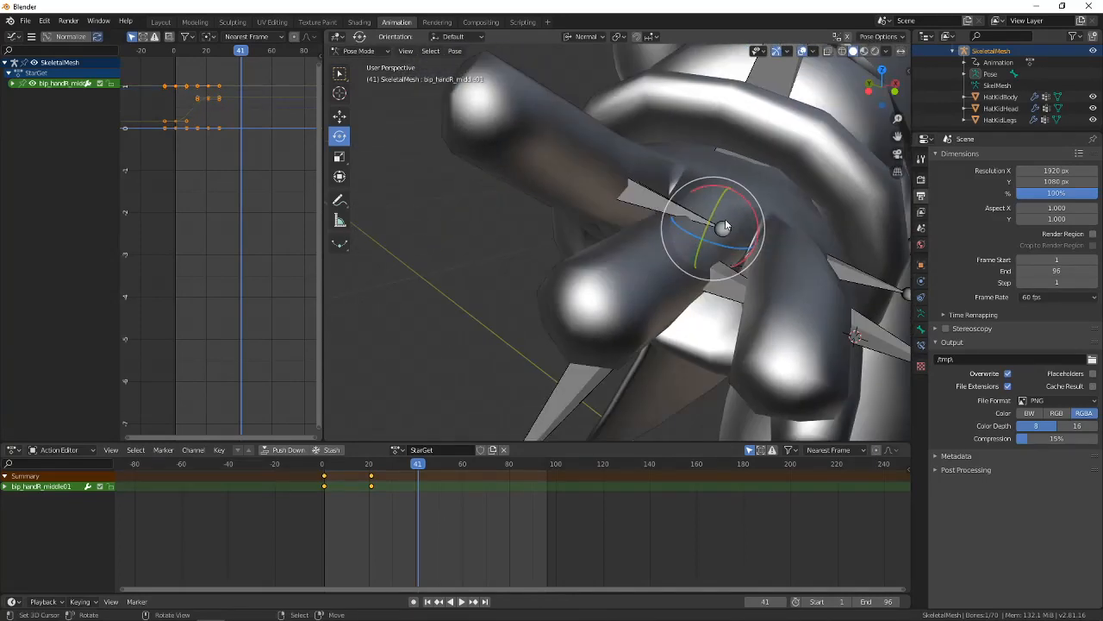
left_click_drag(717, 208, 721, 223)
Straighten the right index finger by rotating bip_handR_index02, and rotate bip_handR_index01 by -9.06° around Y.
middle_click_drag(721, 223, 599, 193)
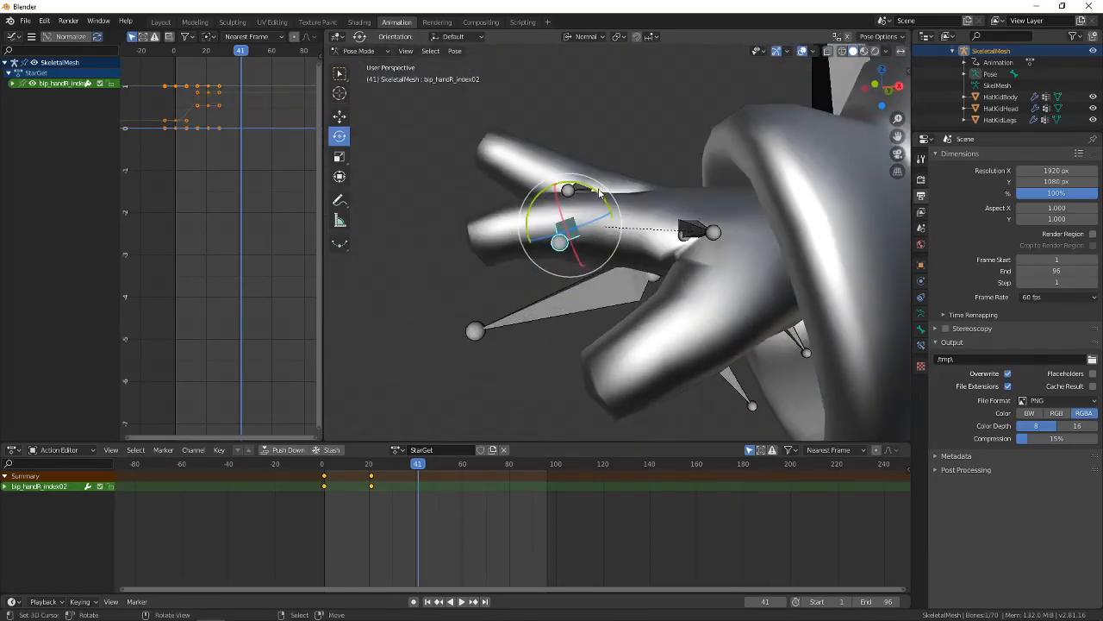
left_click(678, 220)
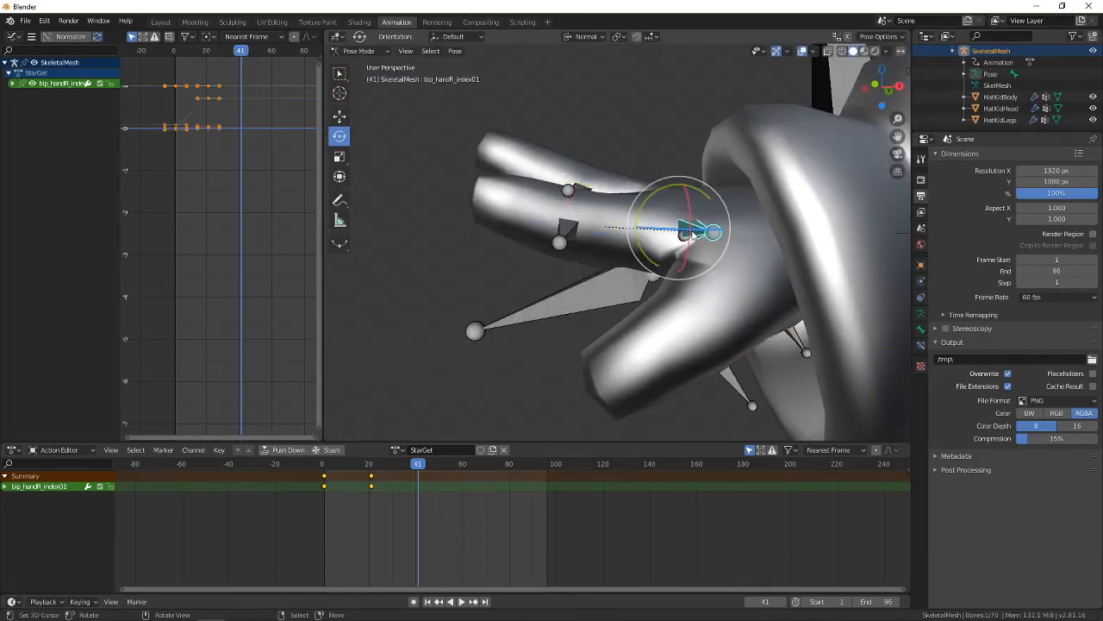
mouse_move(692, 235)
middle_mouse_down()
mouse_move(703, 199)
mouse_move(686, 195)
mouse_move(705, 219)
middle_mouse_up()
left_click(678, 186)
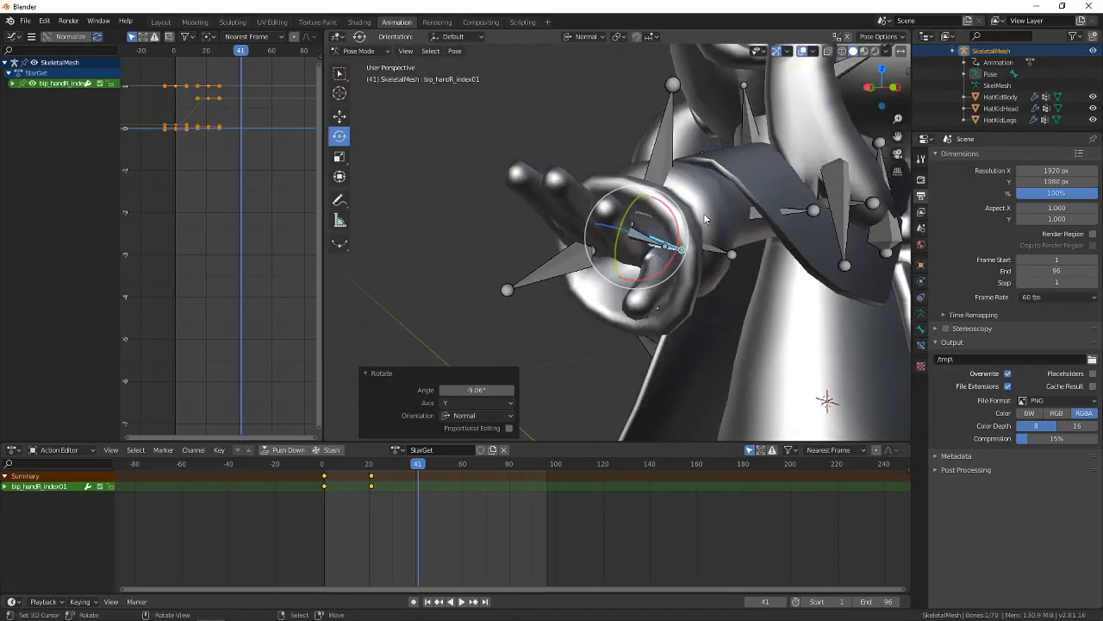
Open the right thumb by rotating bip_handR_thumb01 around its local axes, including -25.8° around Z and about -7.5° around Y.
scroll(708, 258, "up", 5)
right_click(710, 284)
middle_click_drag(710, 284, 813, 338)
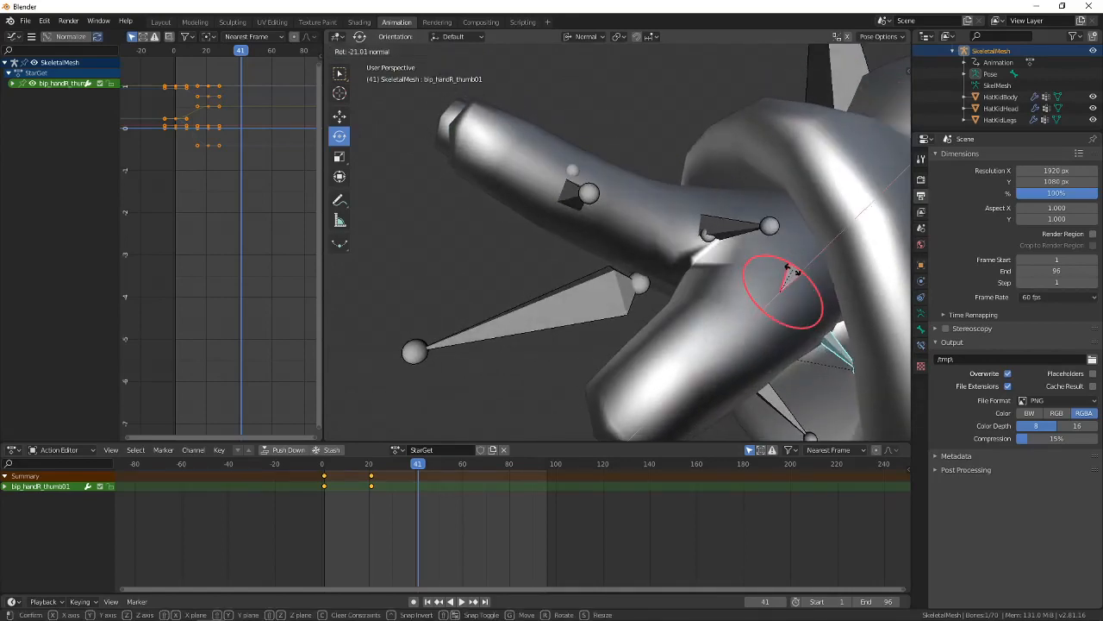
left_click(792, 271)
middle_click_drag(780, 293, 800, 342)
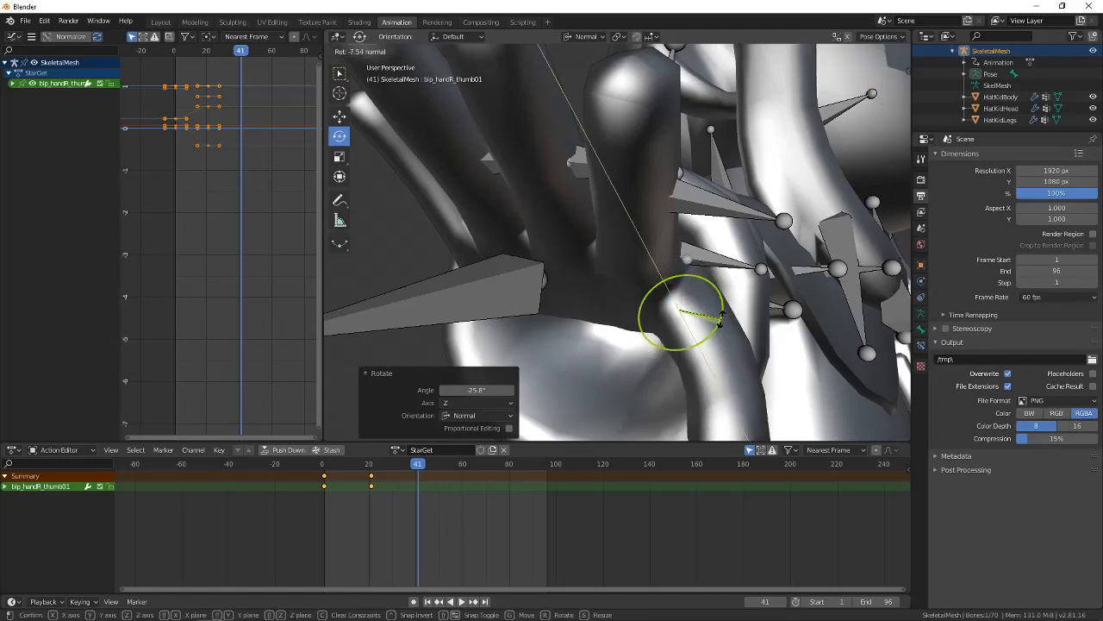
left_click(720, 320)
Refine the angle of the right thumb's base bone bip_handR_thumb01 with further small rotations.
middle_click_drag(719, 320, 710, 242)
right_click(717, 314)
left_click(710, 270)
right_click(724, 240)
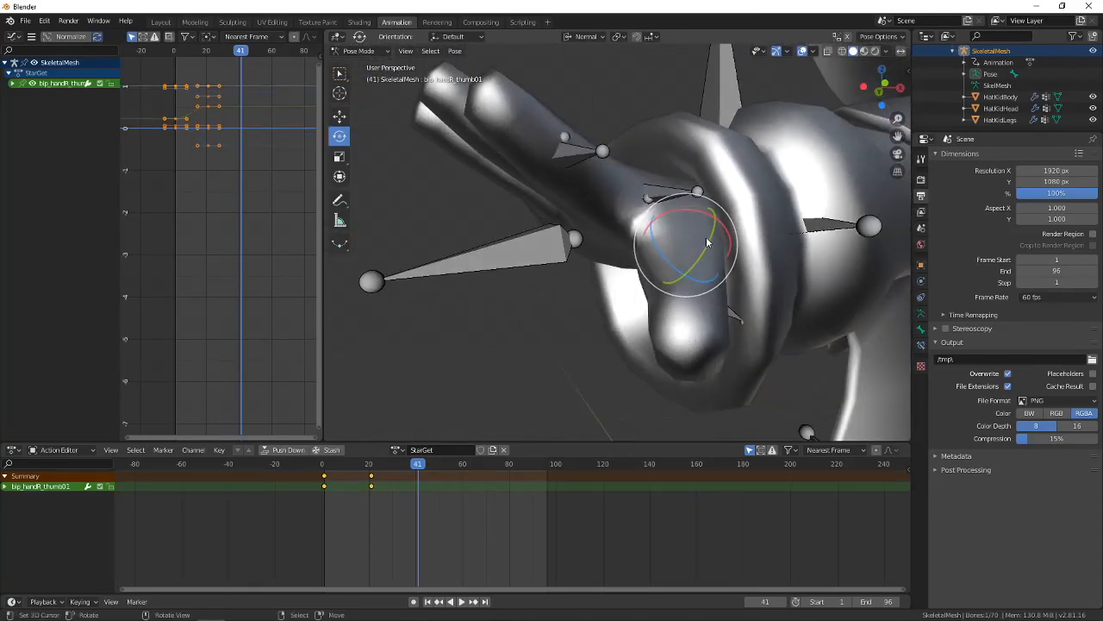
left_click_drag(711, 238, 716, 233)
middle_click_drag(716, 233, 556, 280)
Spread the right-hand fingers apart, rotating bip_handR_ring01 by 6.59° around its Z axis.
right_click(722, 242)
left_click(730, 222)
right_click(655, 266)
left_click(671, 285)
left_click_drag(558, 284, 565, 288)
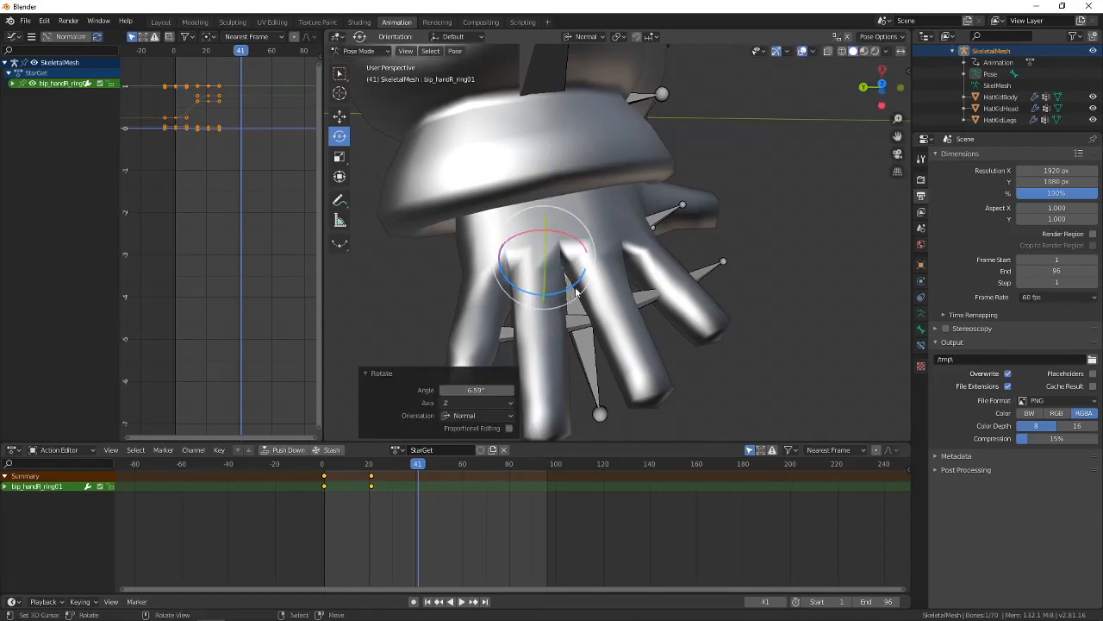
middle_click_drag(565, 288, 659, 398)
Check the reference video and rotate the right front cloak bone prp_cloakFrontR01 by 3.79° around its X axis.
left_click(267, 609)
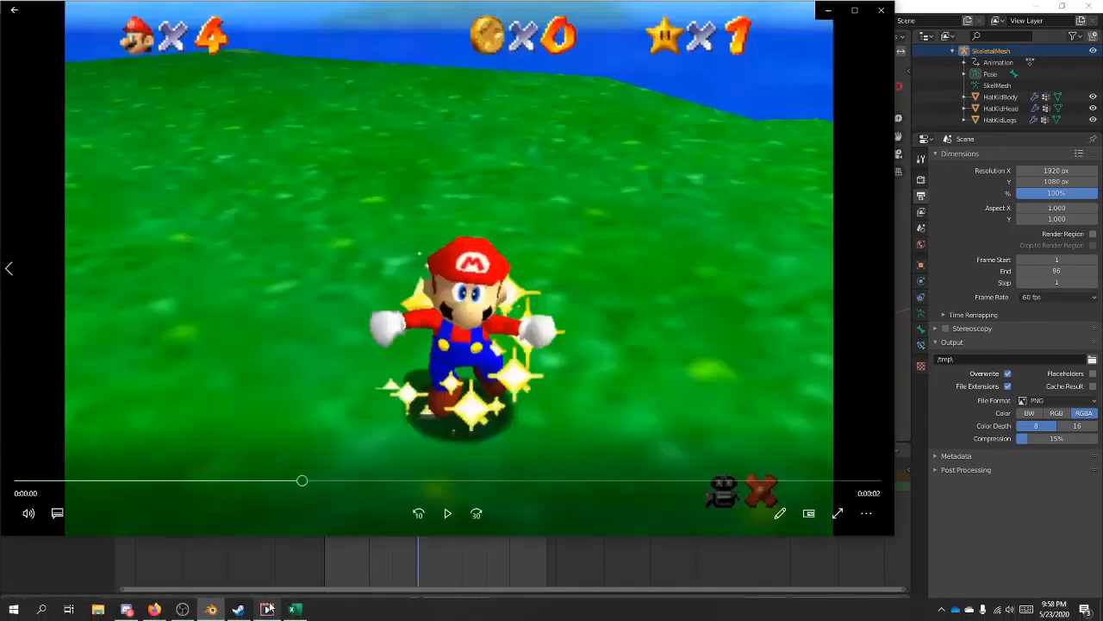
left_click(919, 1)
scroll(684, 188, "up", 5)
middle_click_drag(689, 130, 682, 282)
left_click(493, 226)
left_click(514, 172)
right_click(676, 239)
left_click(731, 229)
left_click(714, 255)
scroll(682, 282, "up", 4)
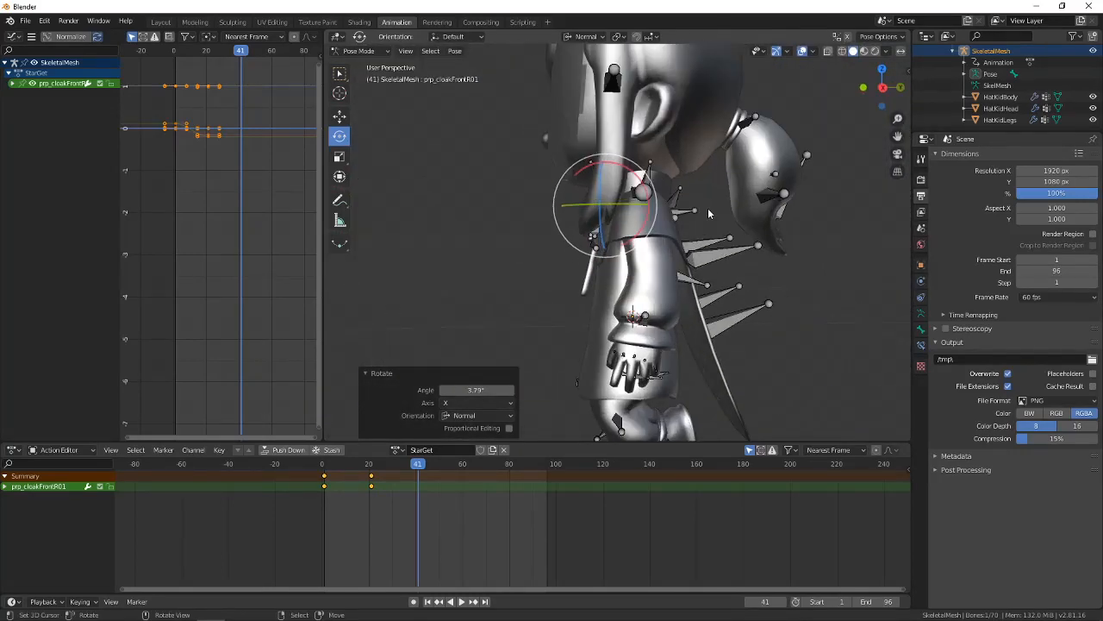
middle_click_drag(640, 188, 700, 211)
Raise the left arm to match Mario's by rotating bip_armL02, including -55.3° around its Y axis.
left_click(265, 608)
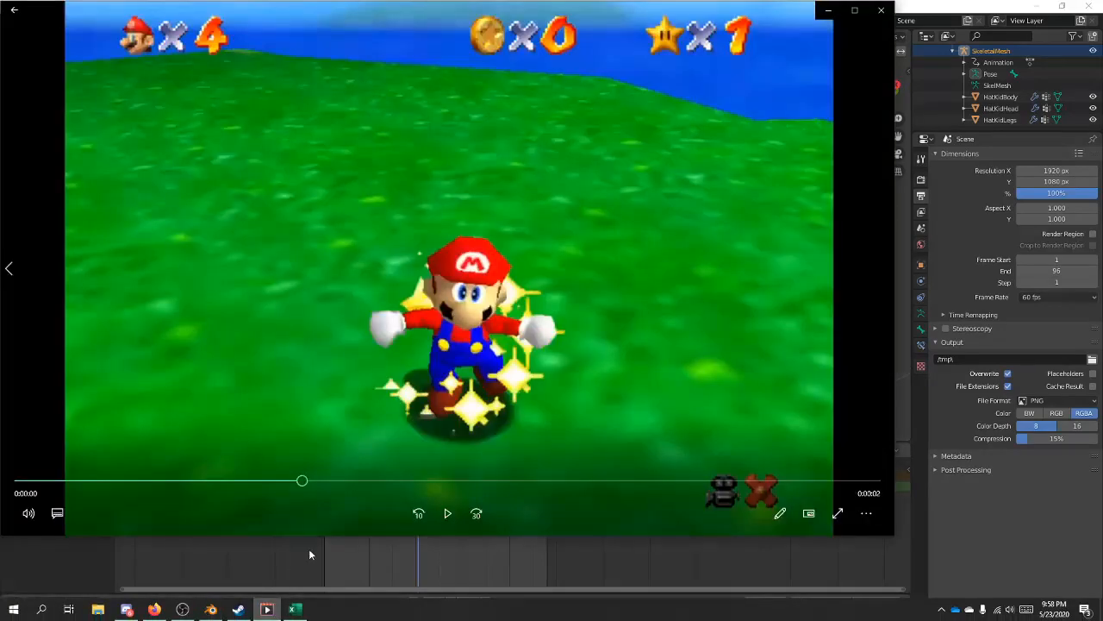
left_click(910, 10)
middle_click_drag(580, 302, 645, 315)
scroll(621, 315, "up", 2)
left_click(607, 306)
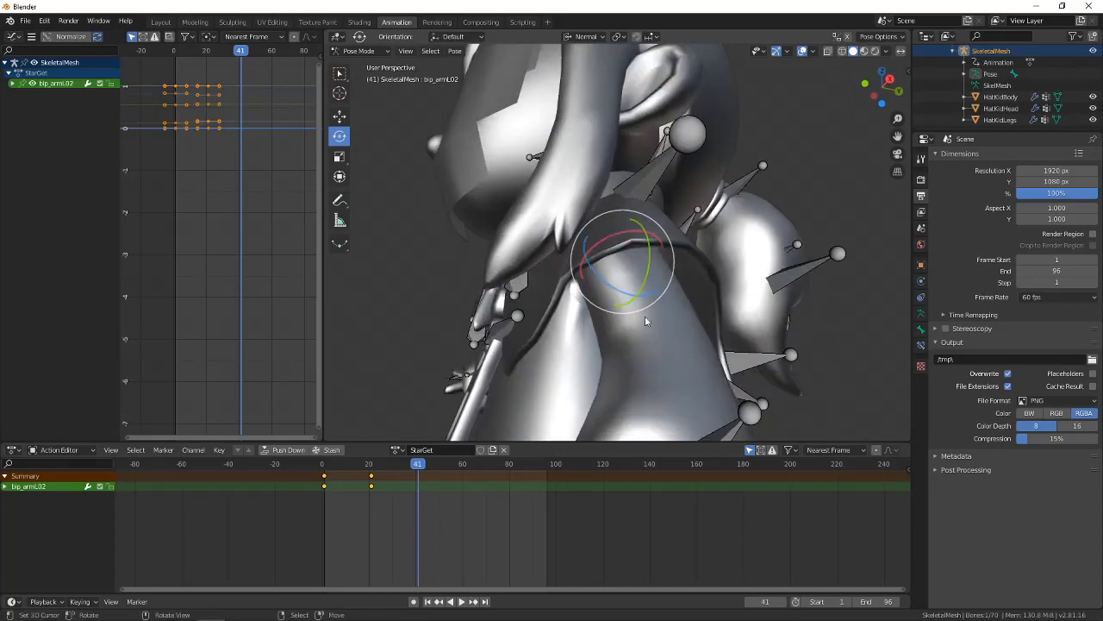
key("r")
left_click_drag(659, 225, 671, 245)
middle_click_drag(680, 259, 786, 322)
Compare the raised left arm and overall stance with Mario's pose in the reference video.
scroll(784, 305, "down", 5)
scroll(783, 306, "down", 2)
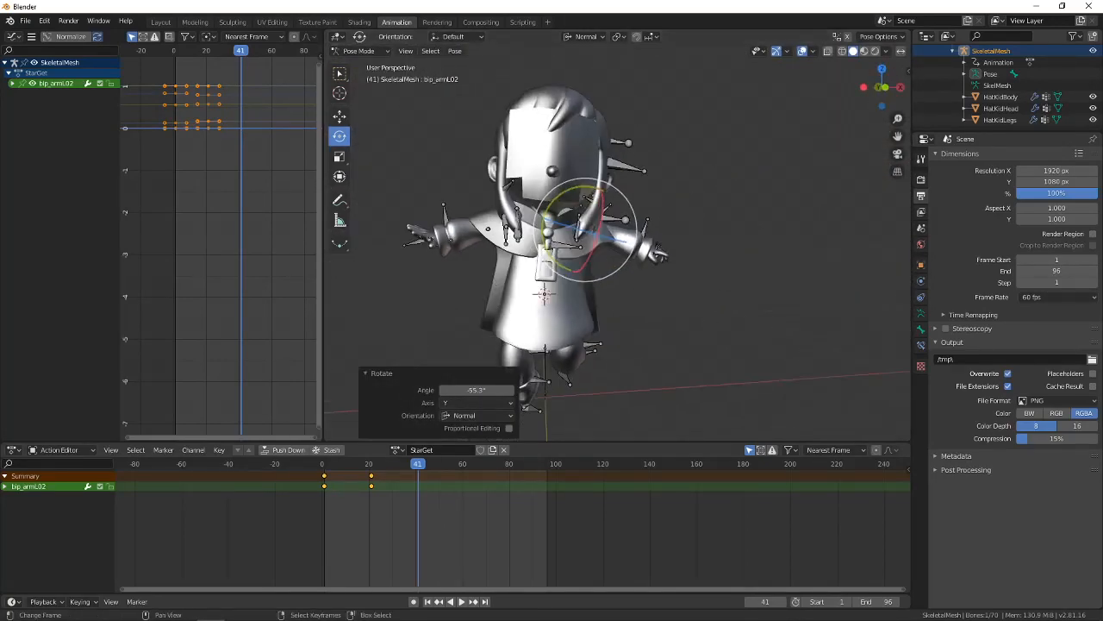
left_click(268, 614)
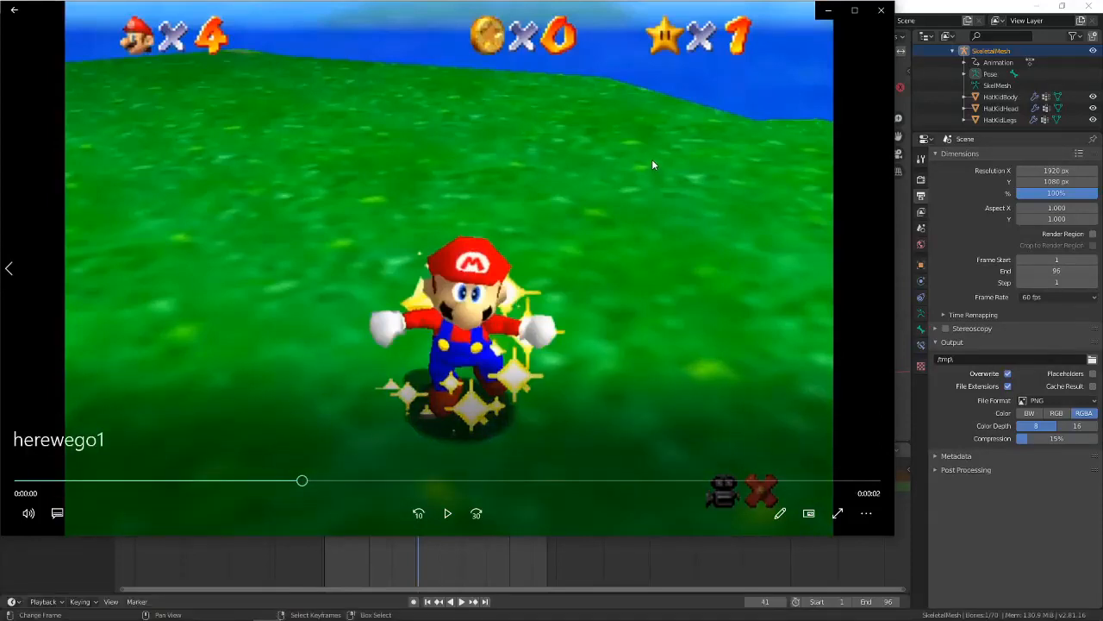
left_click(917, 5)
middle_click_drag(748, 191, 439, 241)
Rotate the left forearm bone bip_armL03 slightly around its Y axis.
scroll(517, 237, "up", 1)
left_click(677, 247)
middle_click_drag(603, 250, 714, 267)
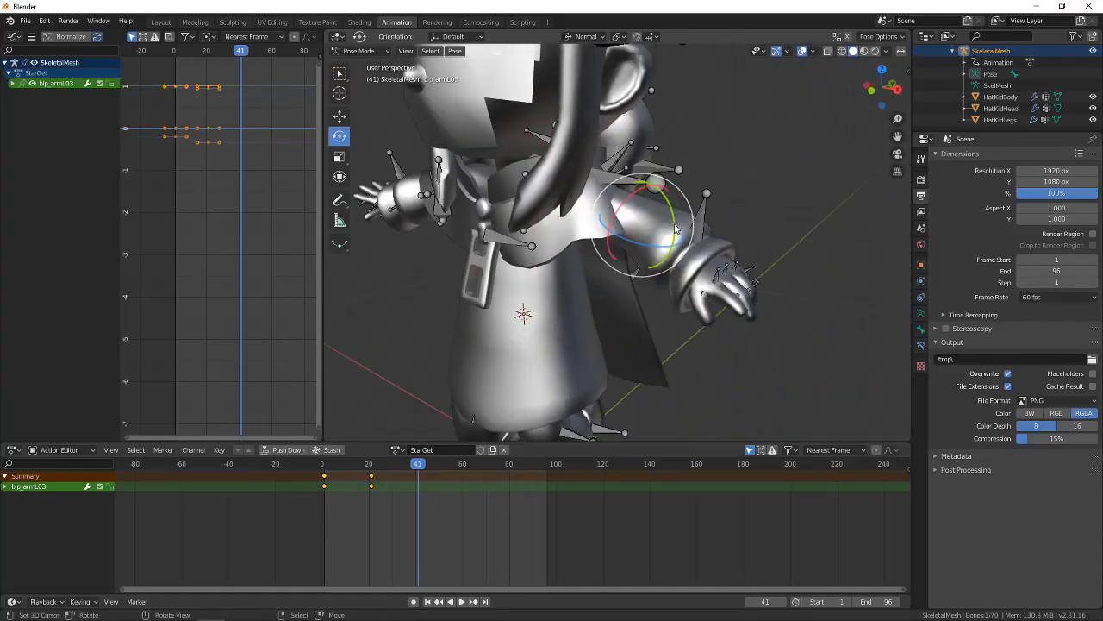
left_click_drag(673, 215, 674, 221)
middle_click_drag(675, 221, 586, 145)
Rotate the left back cloak bone prp_cloakBackL01 by -17.6° around X and 5.75° around Y.
scroll(731, 187, "down", 3)
scroll(688, 255, "down", 3)
scroll(650, 245, "up", 5)
right_click(621, 152)
left_click(655, 145)
left_click(725, 211)
left_click(776, 183)
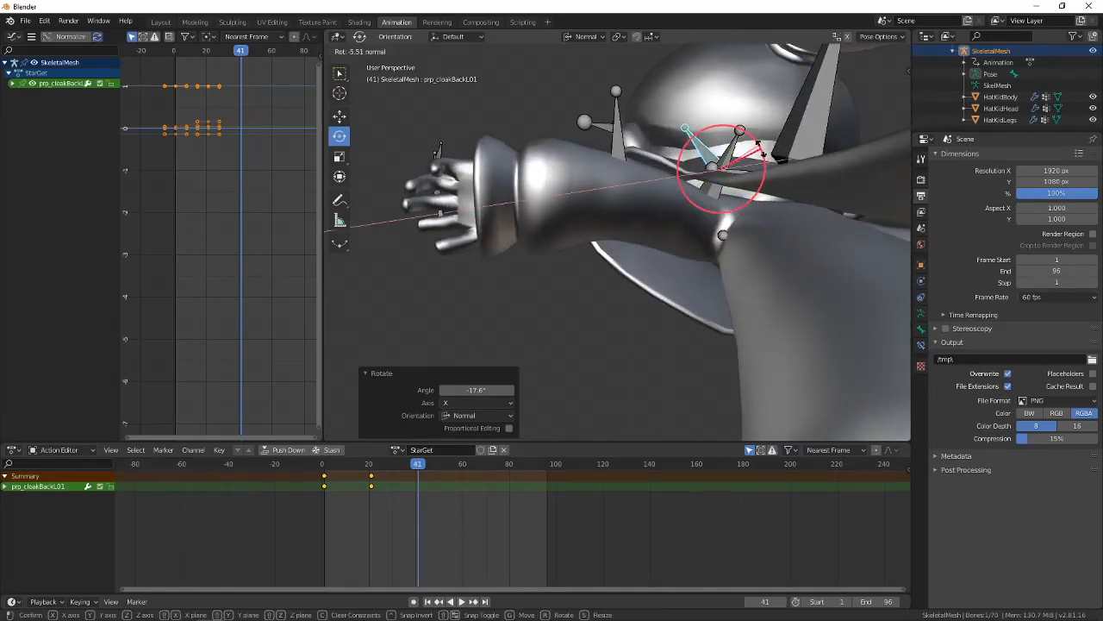
middle_click_drag(761, 151, 773, 228)
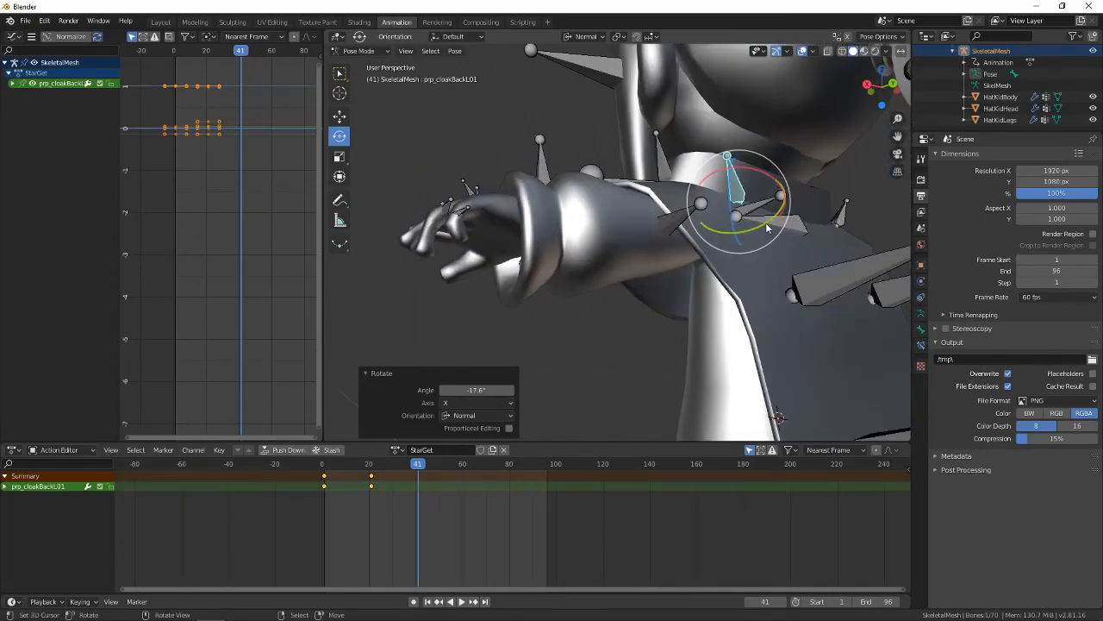
left_click_drag(767, 222, 767, 224)
Examine the whole-body pose from the front and compare it with Mario in the reference video.
middle_click_drag(765, 224, 833, 256)
middle_click_drag(590, 274, 565, 303)
scroll(528, 345, "down", 4)
middle_click_drag(528, 345, 551, 335)
scroll(551, 335, "down", 4)
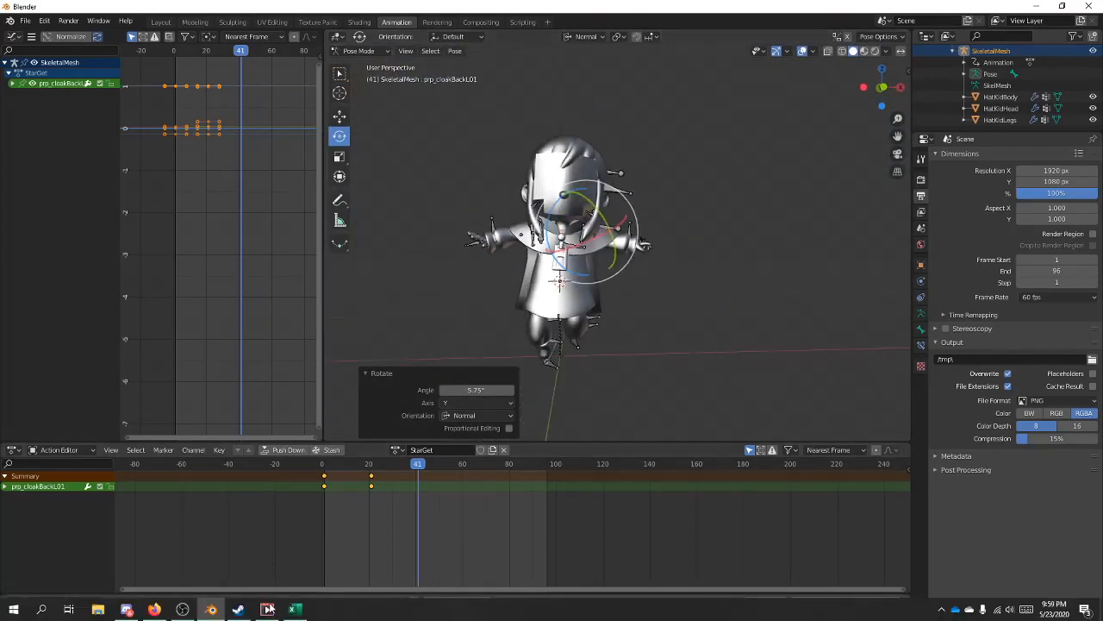
left_click(266, 613)
left_click(987, 5)
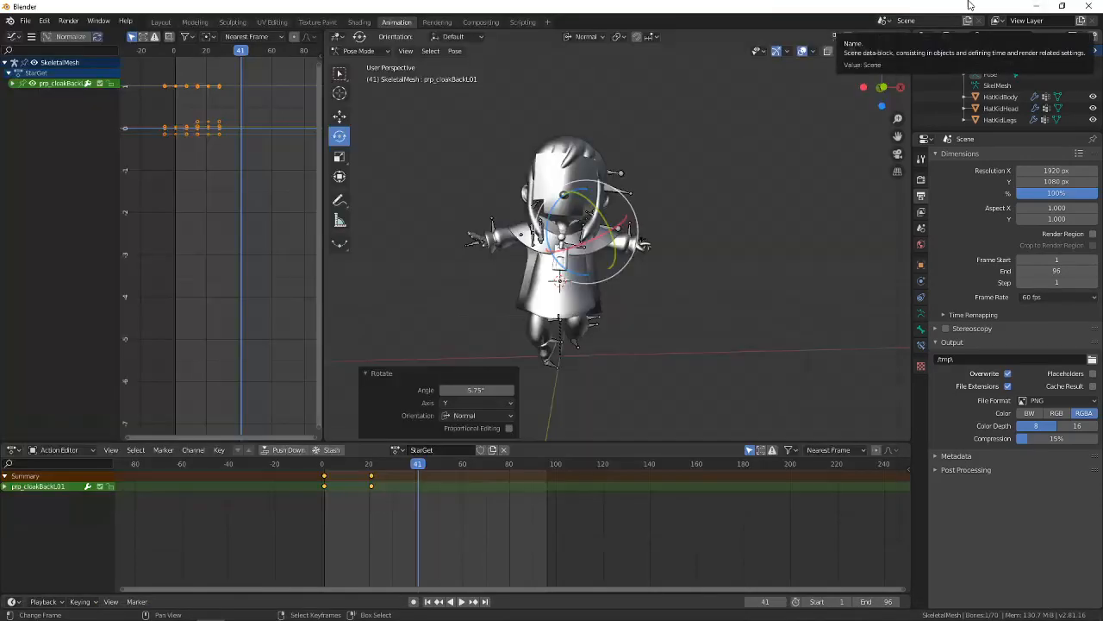
Rotate the left forearm bone bip_armL03 by about 17° around its Z axis.
middle_click_drag(546, 102, 606, 186)
scroll(597, 170, "up", 8)
left_click(597, 170)
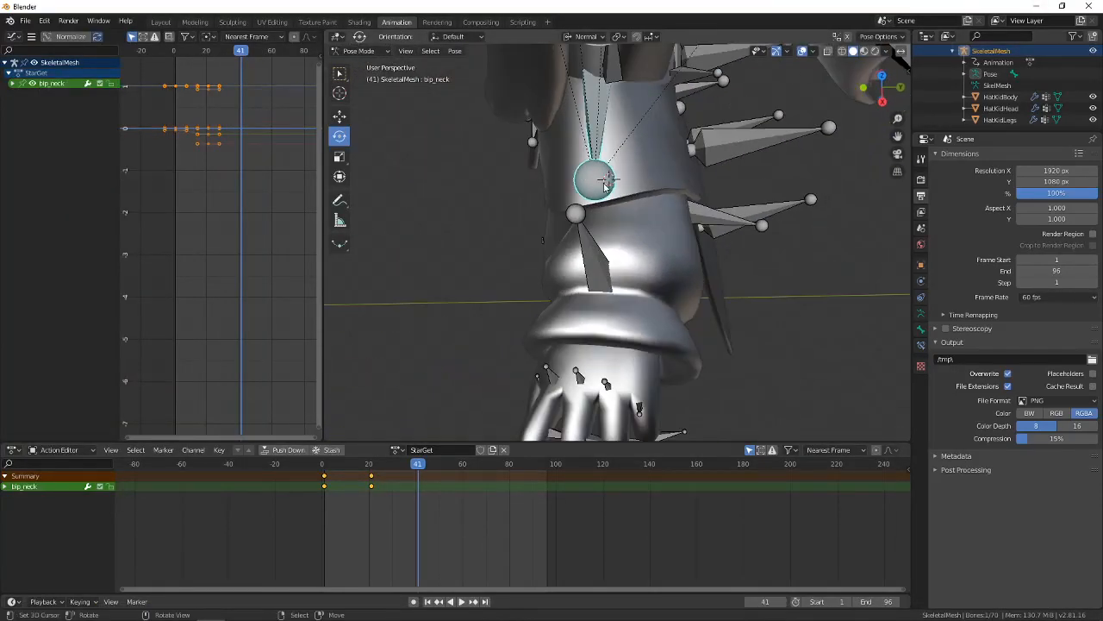
left_click_drag(680, 228, 667, 233)
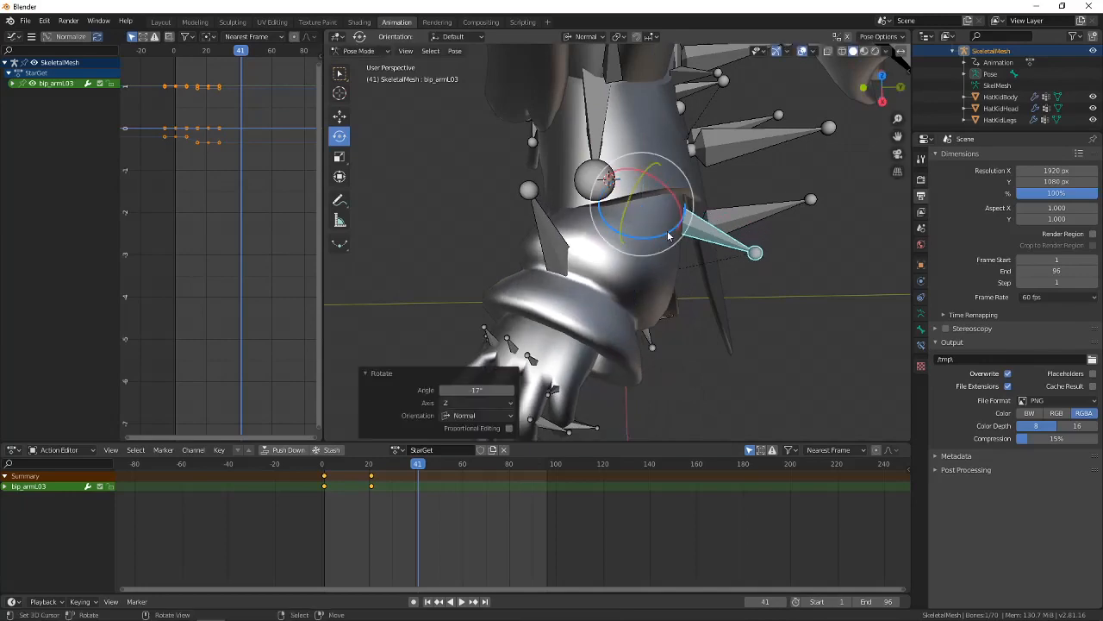
middle_click_drag(590, 176, 617, 166)
Rotate the left top cloak bone prp_cloakTopL01 slightly around its Y axis.
left_click(580, 89)
middle_click_drag(581, 90, 610, 101)
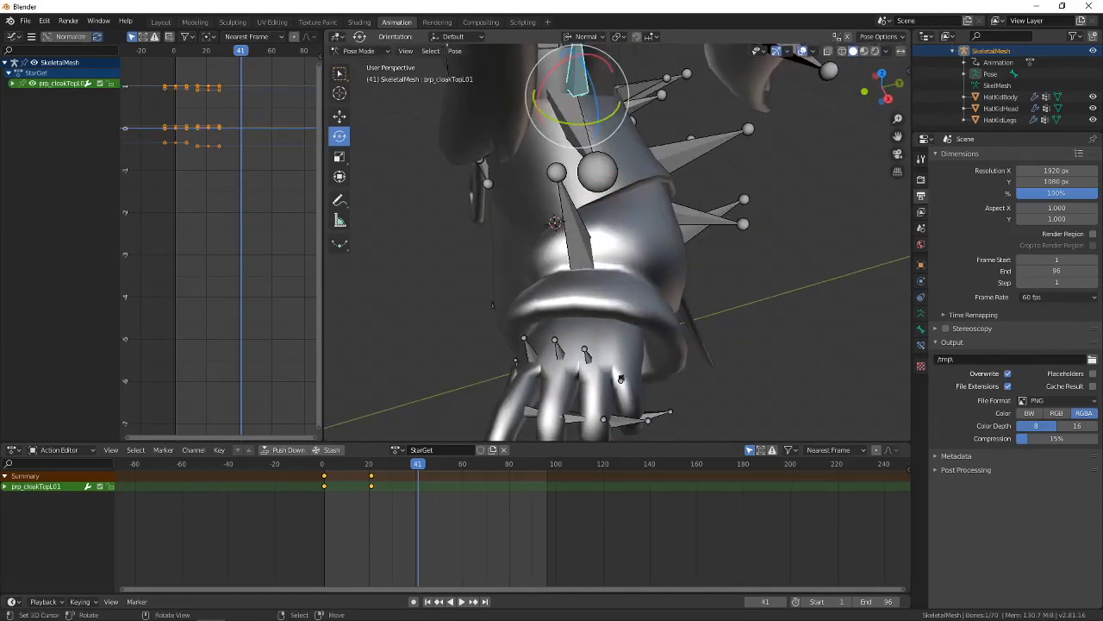
left_click_drag(609, 113, 609, 114)
middle_click_drag(610, 114, 527, 200)
Straighten the left pinky's outer bone bip_handL_pinky02 by rotating it around its Y axis.
right_click(638, 239)
scroll(600, 238, "up", 5)
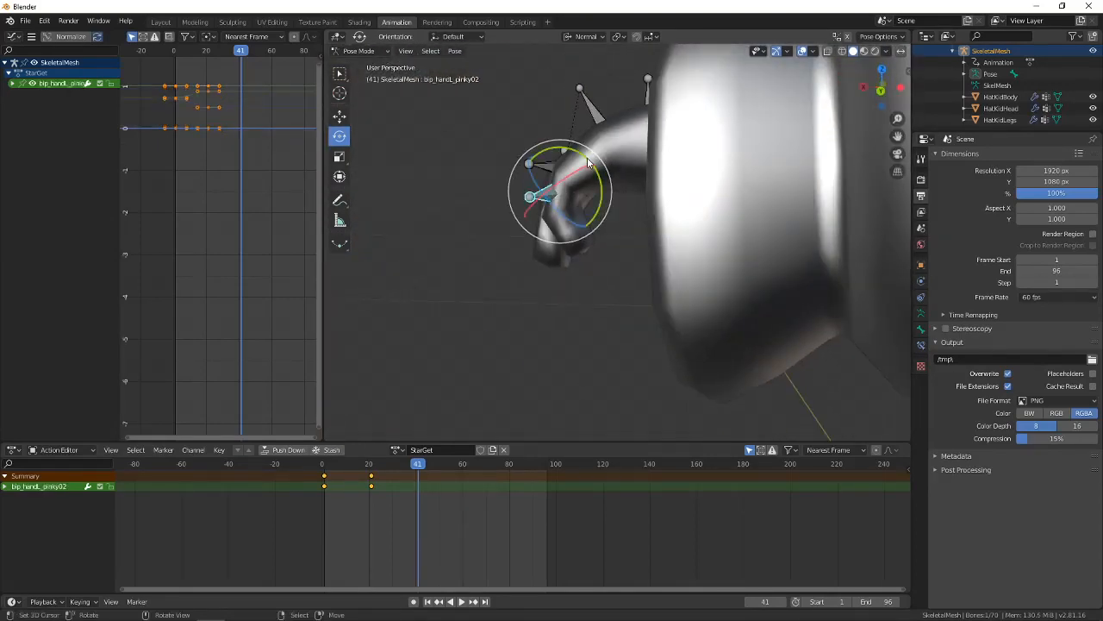
left_click(614, 222)
Rotate the left pinky's base bone bip_handL_pinky01 by 47.6° around its Z axis and adjust it around its Y axis.
middle_click_drag(626, 175, 717, 223)
right_click(716, 223)
key("r")
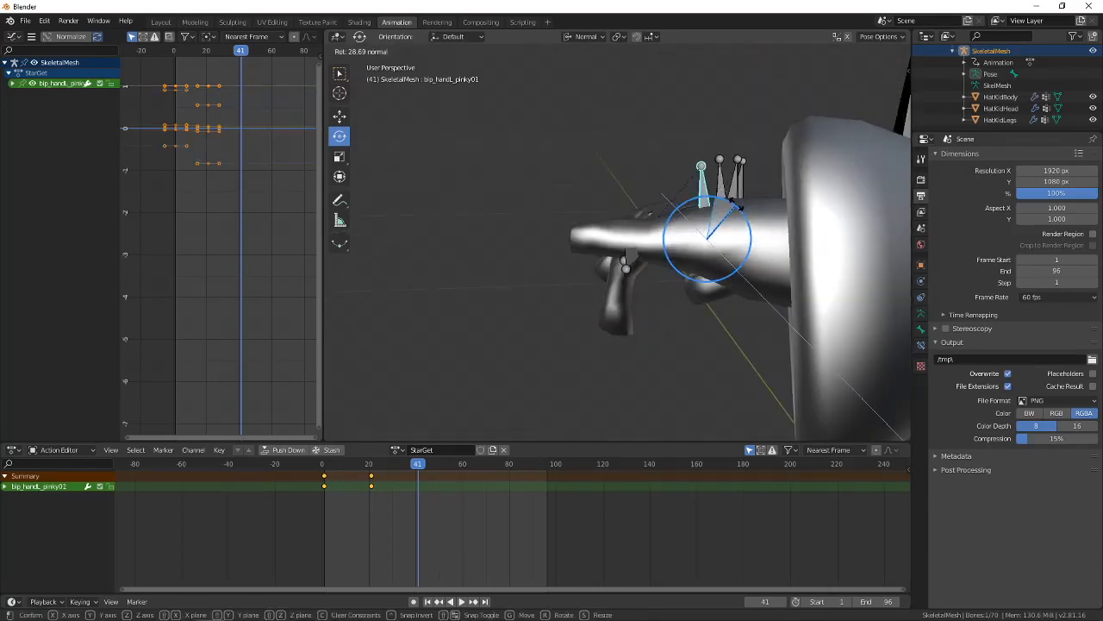
left_click(751, 212)
middle_click_drag(751, 212, 650, 316)
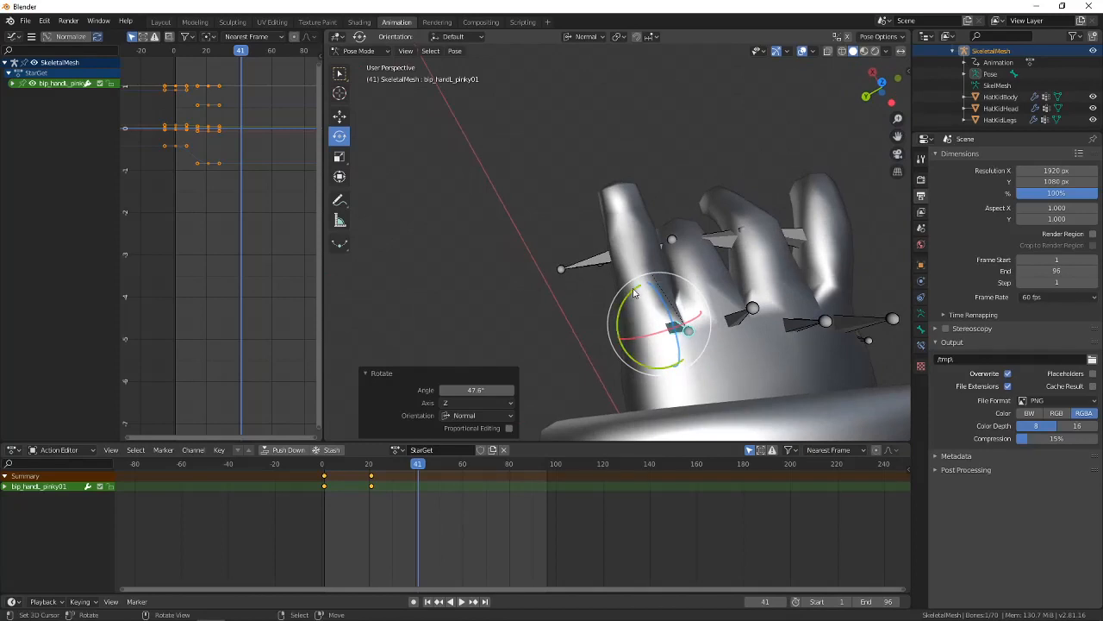
left_click_drag(626, 298, 619, 312)
middle_click_drag(619, 312, 707, 229)
Straighten the left ring finger's outer bone bip_handL_ring02 by rotating it about -42° around its Y axis.
right_click(631, 254)
middle_click_drag(631, 255, 582, 219)
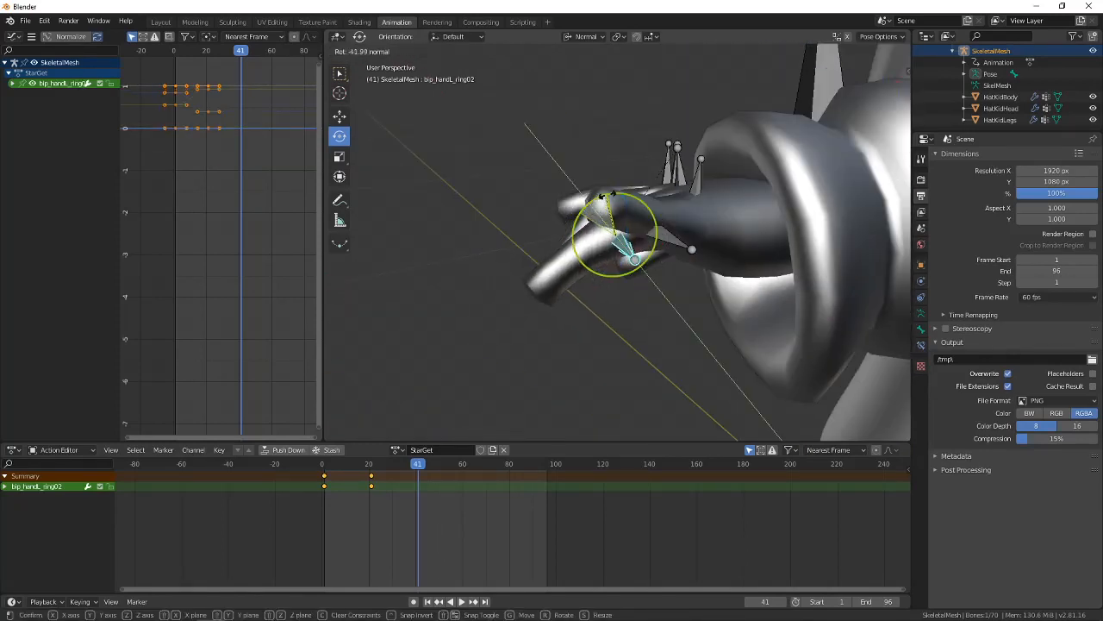
left_click_drag(632, 186, 634, 188)
middle_click_drag(634, 188, 699, 183)
Raise the left ring finger by rotating bip_handL_ring01 26.6° around Z, and rotate bip_handL_ring02 by 9.54° around Y.
right_click(702, 173)
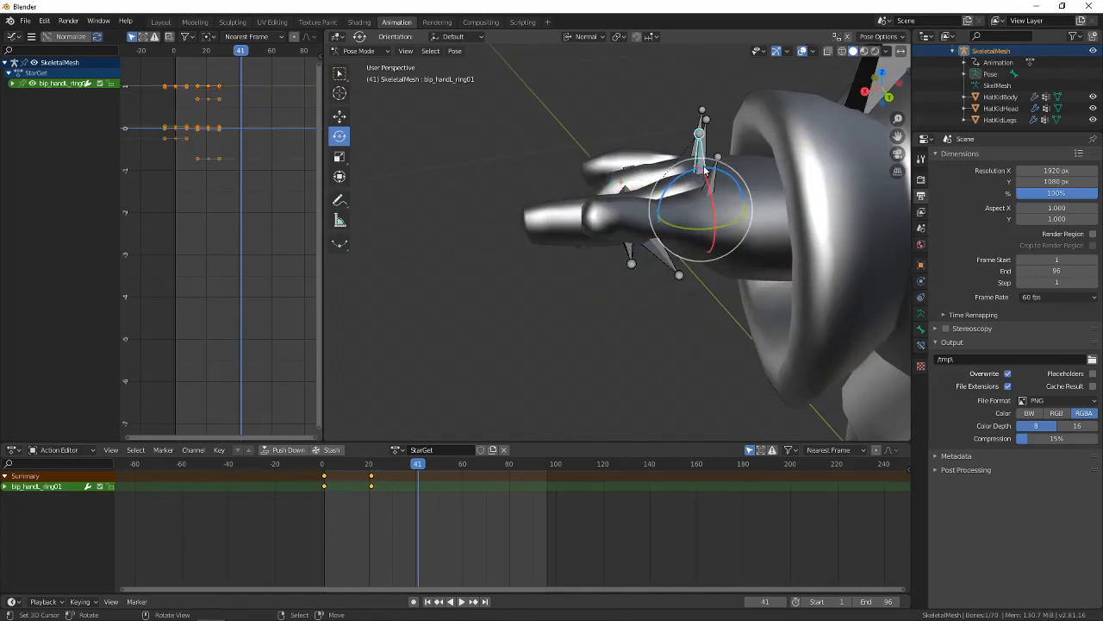
left_click_drag(693, 173, 688, 188)
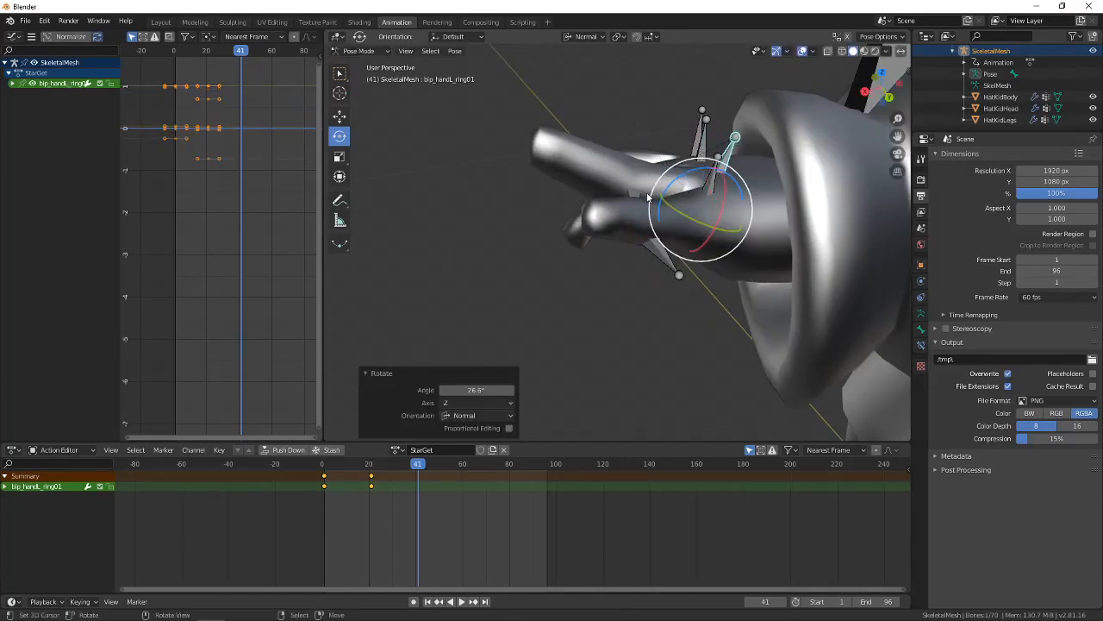
left_click_drag(634, 147, 642, 158)
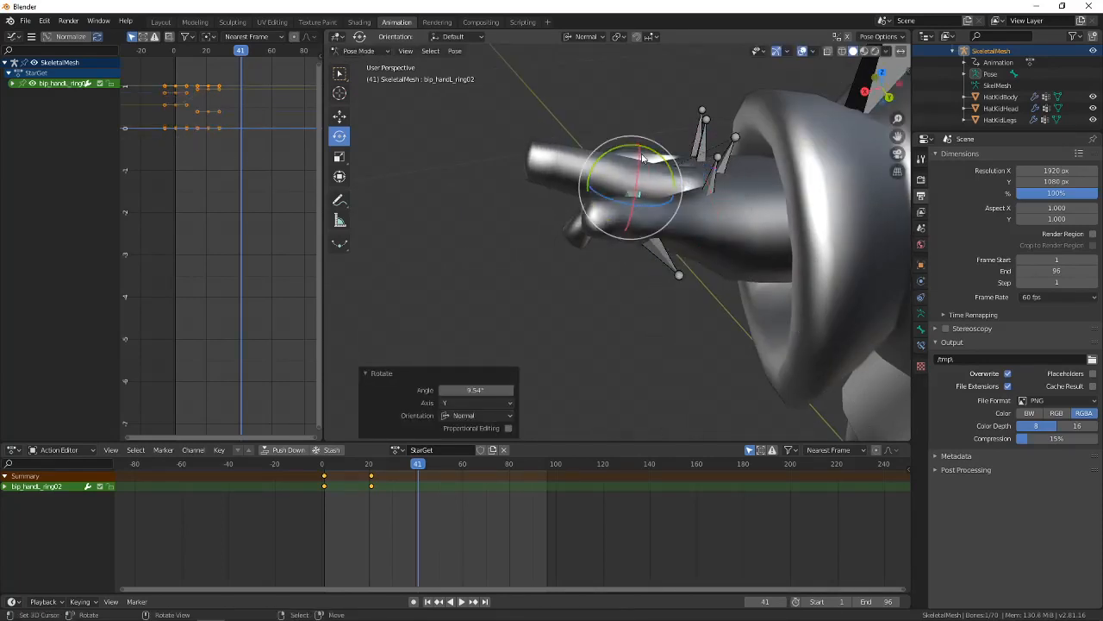
Rotate the left ring finger's base bone bip_handL_ring01 by 4.7° around its Y axis.
right_click(723, 173)
middle_click_drag(717, 177, 625, 237)
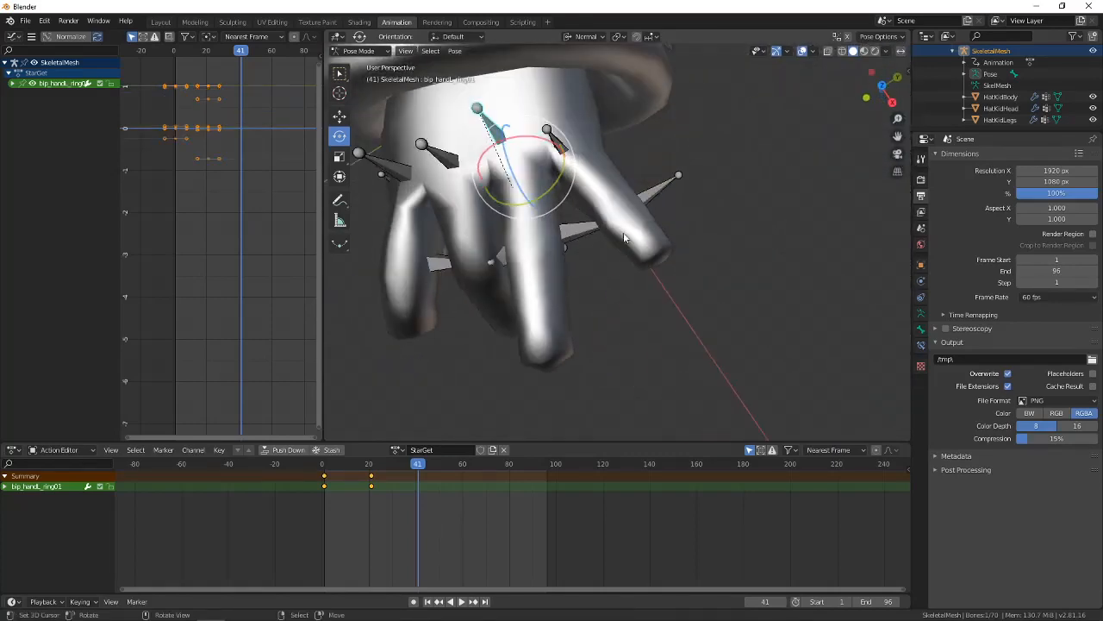
right_click(557, 188)
left_click_drag(560, 189, 555, 195)
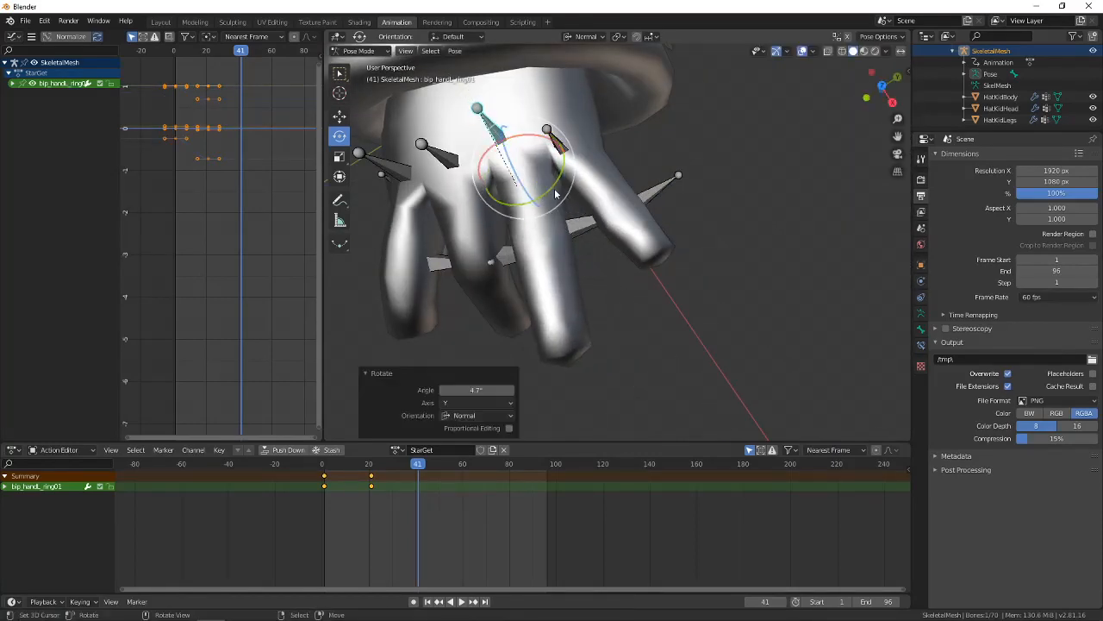
Straighten the left middle finger by rotating bip_handL_middle02 around Y and bip_handL_middle01 about 16° around Z.
middle_click_drag(493, 218, 564, 205)
right_click(568, 207)
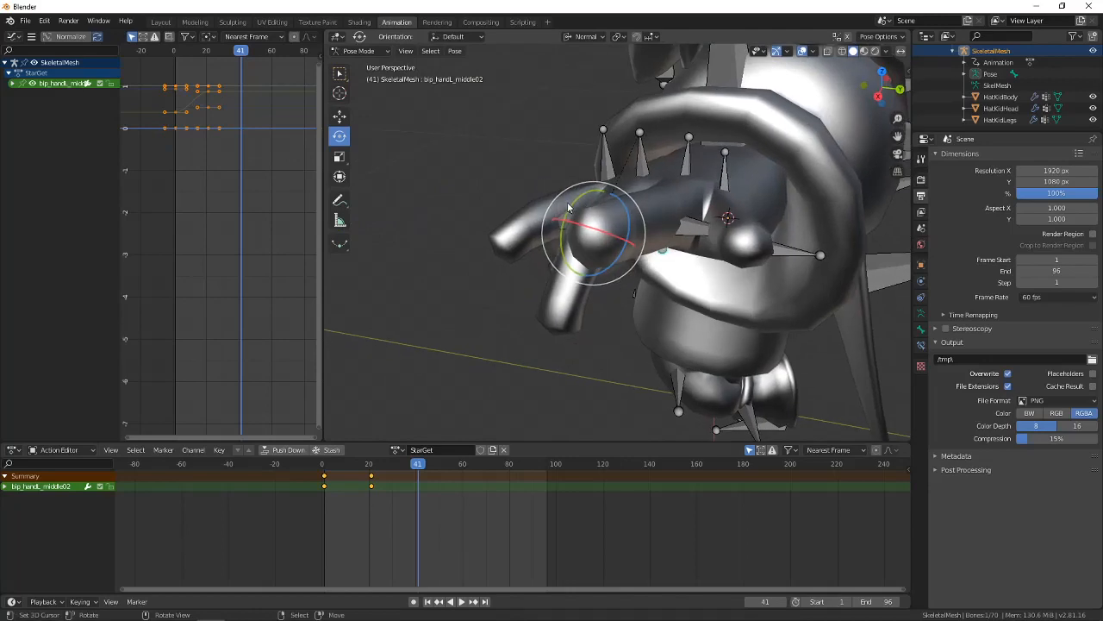
left_click_drag(595, 169, 596, 170)
middle_click_drag(598, 174, 714, 197)
right_click(512, 200)
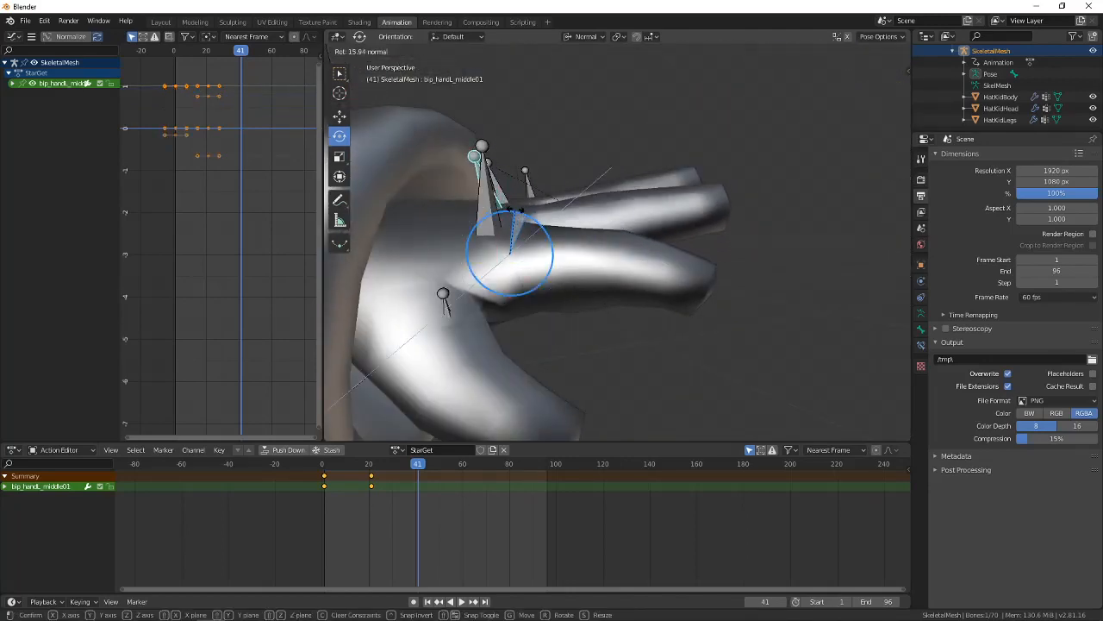
left_click_drag(515, 210, 515, 211)
Straighten the left index finger's outer bone bip_handL_index02 by rotating it about -13° around its Y axis.
right_click(490, 212)
middle_click_drag(490, 215, 545, 241)
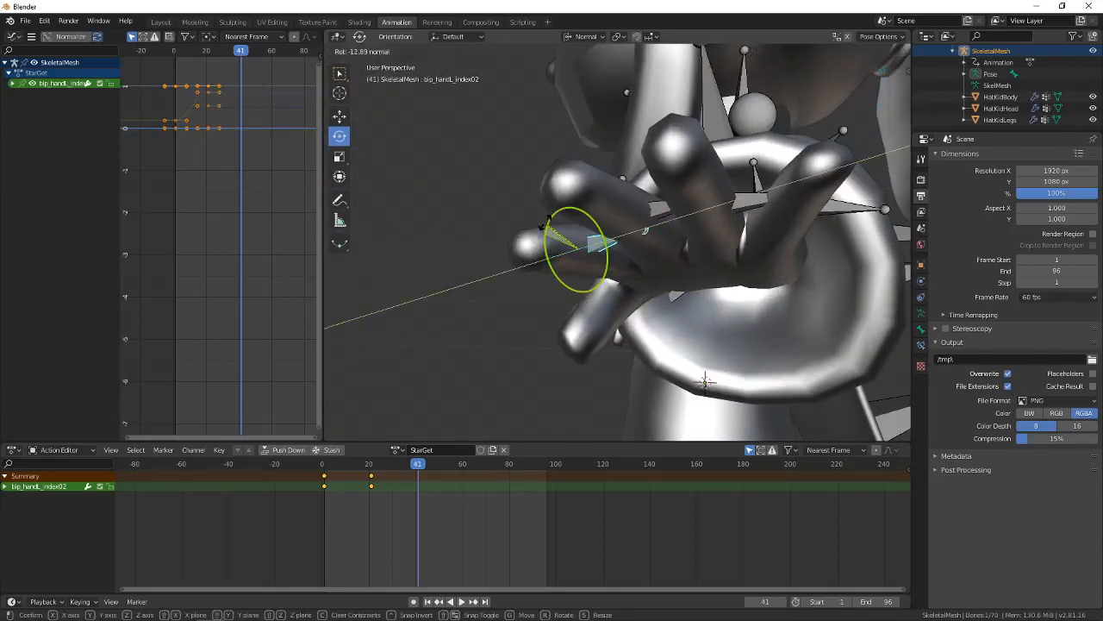
left_click_drag(545, 220, 546, 221)
Rotate the left index finger's base bone bip_handL_index01 by 10.3° around Z and -7.82° around Y.
middle_click_drag(546, 220, 615, 226)
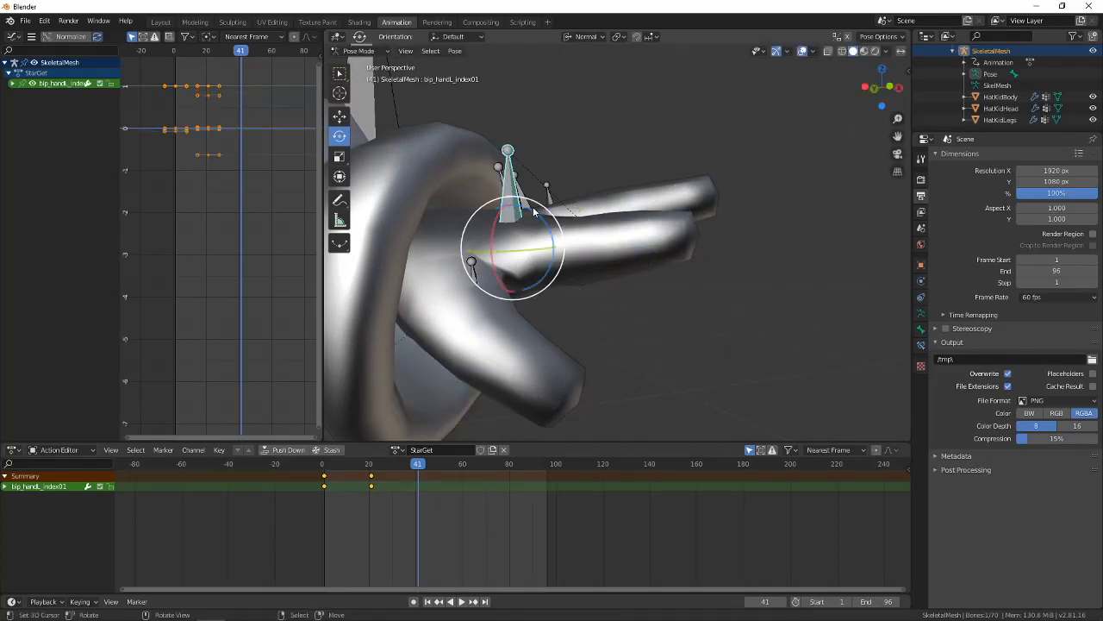
left_click_drag(534, 214, 527, 200)
middle_click_drag(526, 200, 650, 204)
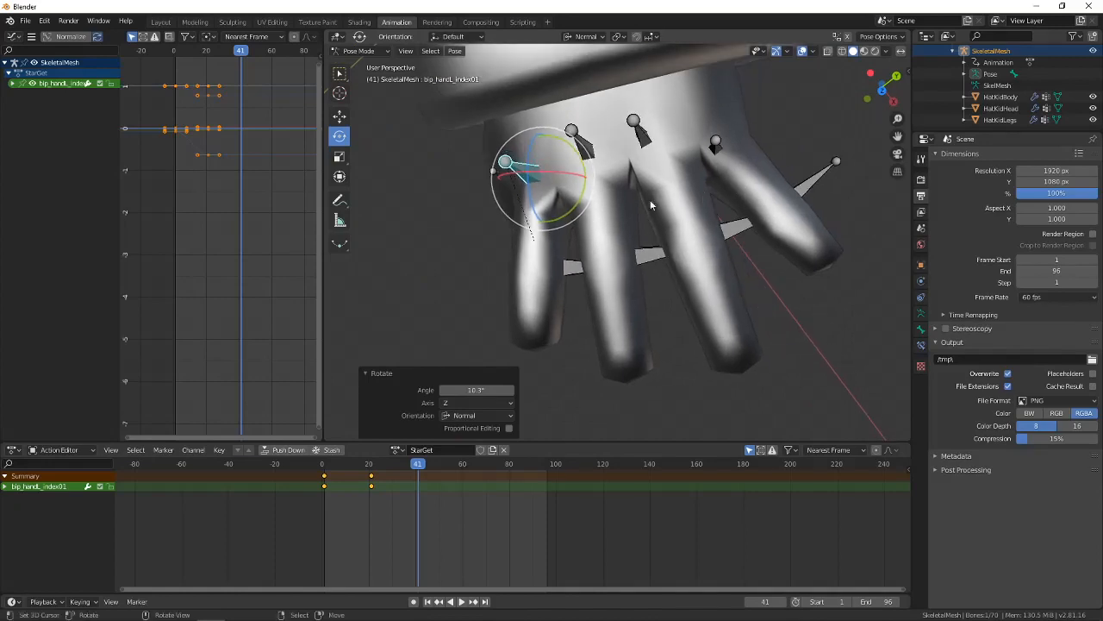
left_click_drag(577, 201, 574, 205)
middle_click_drag(574, 205, 543, 171)
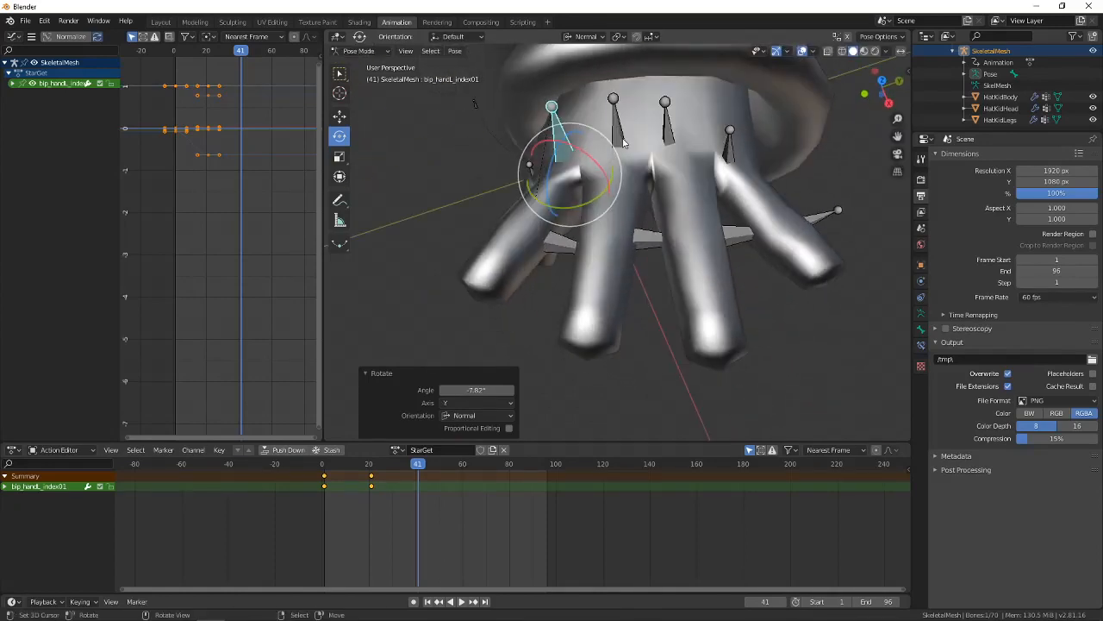
Adjust the left middle finger's base bone bip_handL_middle01 around its Y axis and bip_handL_ring01 around its Z axis.
right_click(617, 134)
left_click_drag(647, 202, 638, 207)
middle_click_drag(637, 207, 605, 214)
left_click(571, 211)
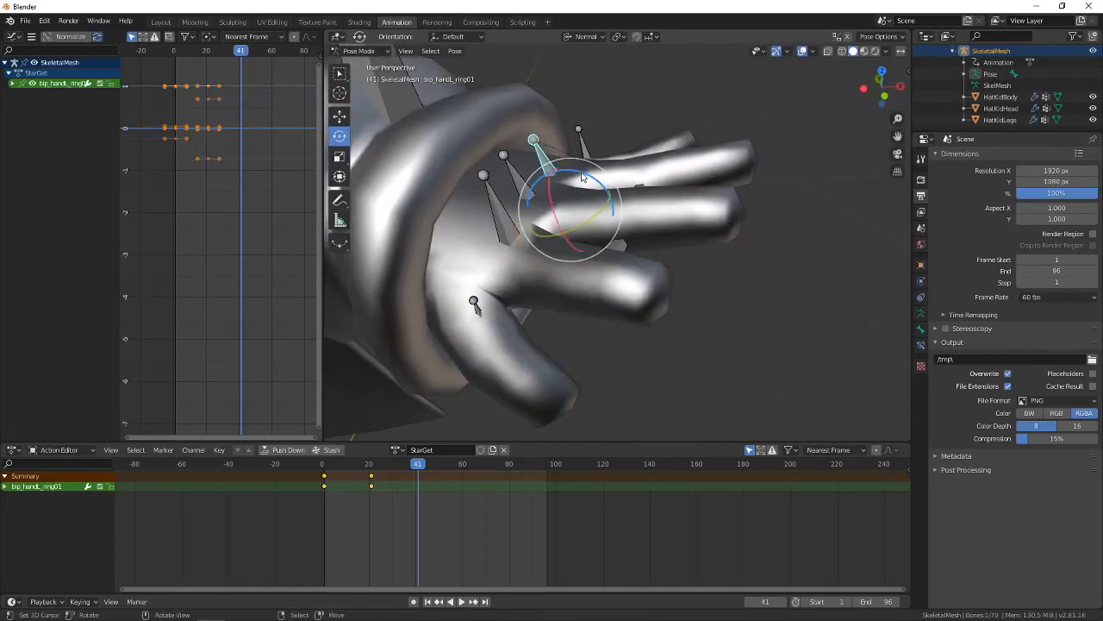
left_click(579, 172)
Adjust the left thumb's outer bone bip_handL_thumb02 by rotating it freely in the view plane.
middle_click_drag(580, 172, 544, 223)
left_click_drag(575, 255, 560, 268)
middle_click_drag(560, 267, 532, 263)
left_click_drag(559, 250, 542, 250)
middle_click_drag(541, 250, 663, 271)
left_click(561, 268)
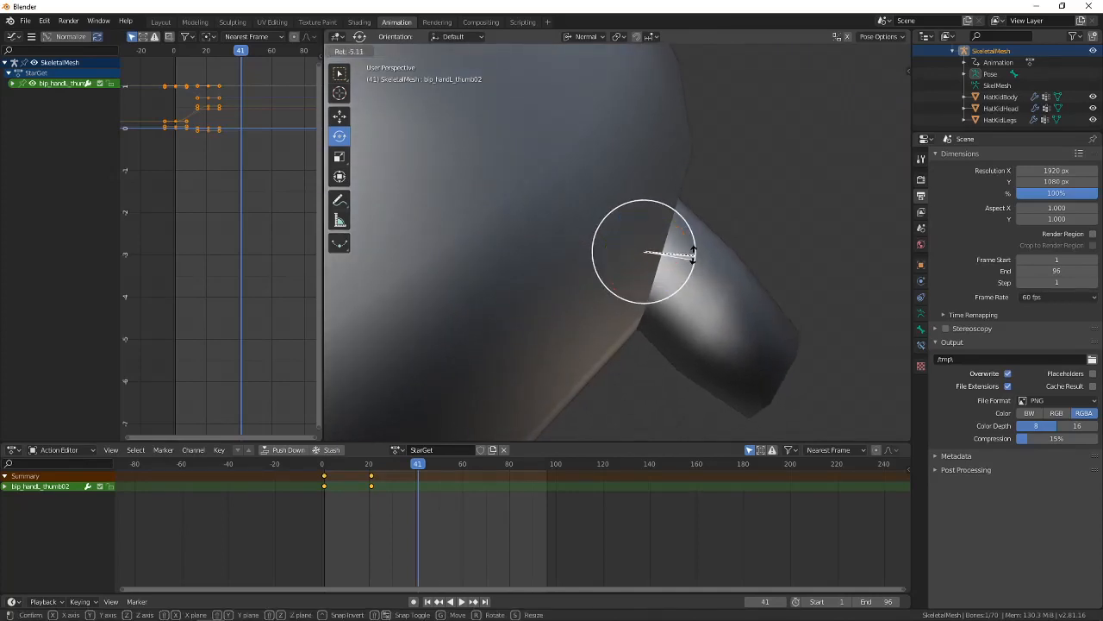
left_click(541, 276)
Rotate the left thumb's base bone bip_handL_thumb01 by -9.12° around Z and about -14° around Y.
left_click(503, 241)
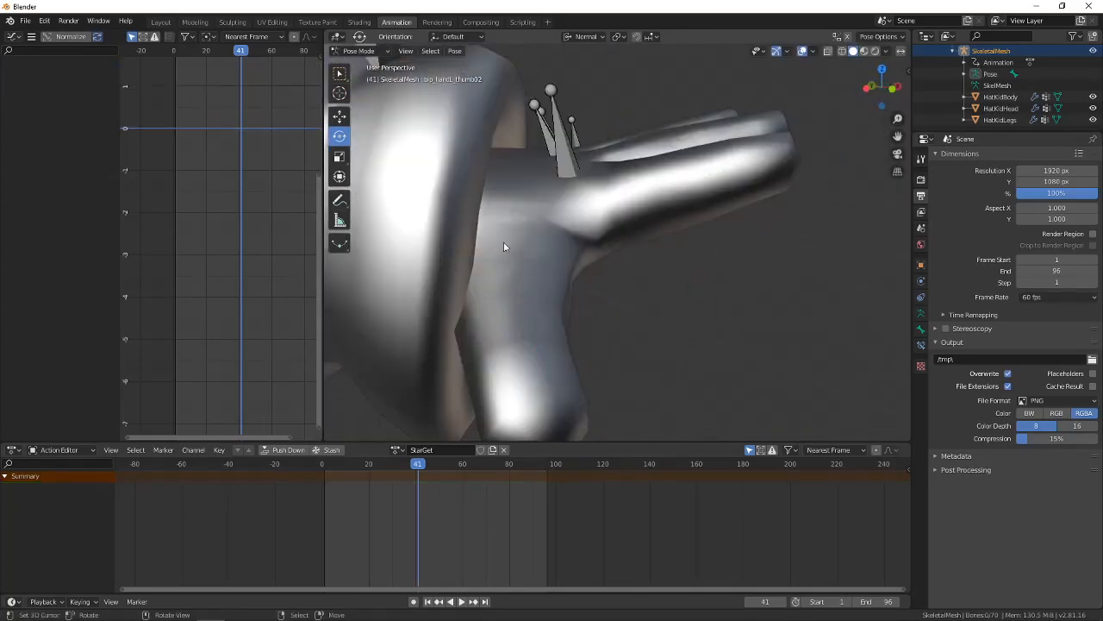
middle_click_drag(498, 248, 535, 268)
left_click_drag(483, 295, 493, 288)
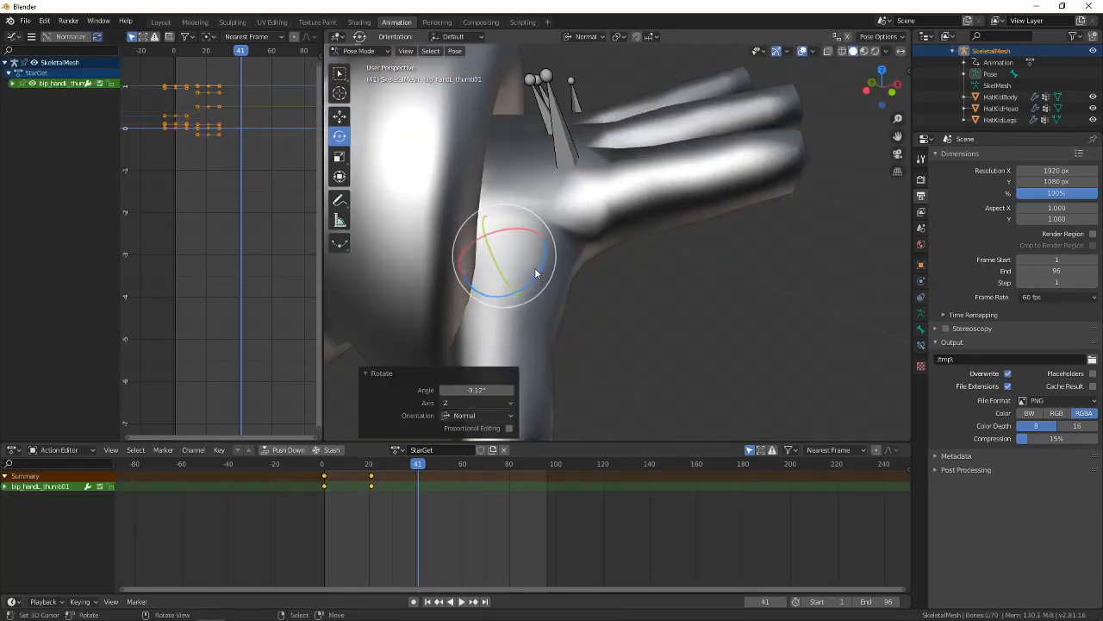
middle_click_drag(493, 287, 532, 238)
left_click_drag(532, 231, 533, 221)
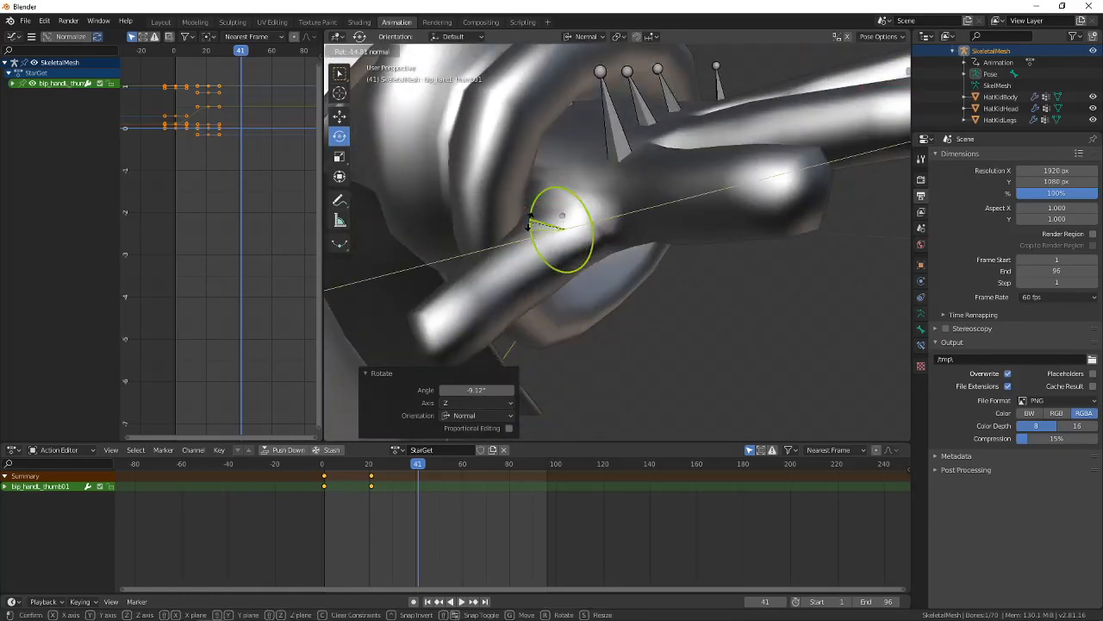
Rotate the left pinky's base bone bip_handL_pinky01 by about -7° around its Y axis.
middle_click_drag(534, 222, 469, 229)
scroll(483, 232, "down", 8)
middle_click_drag(580, 250, 603, 198)
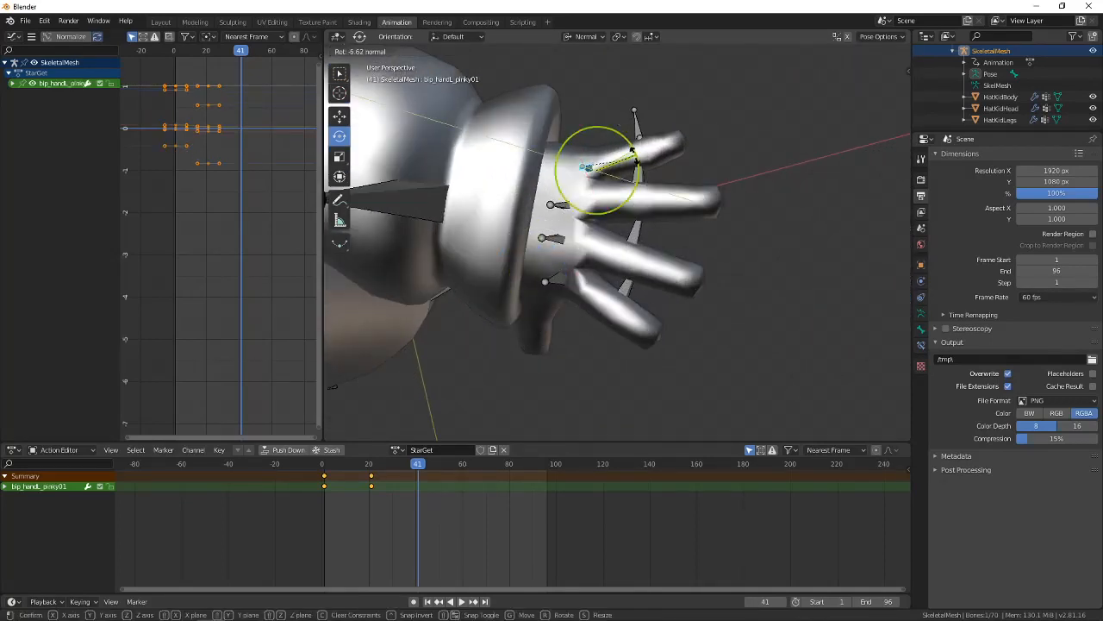
left_click(634, 156)
Adjust the left finger spread around Y, rotating bip_handL_index01 by 7.7°, bip_handL_middle01 by 3.76° and bip_handL_ring01 by -1.83°.
middle_click_drag(634, 155, 584, 256)
left_click(609, 321)
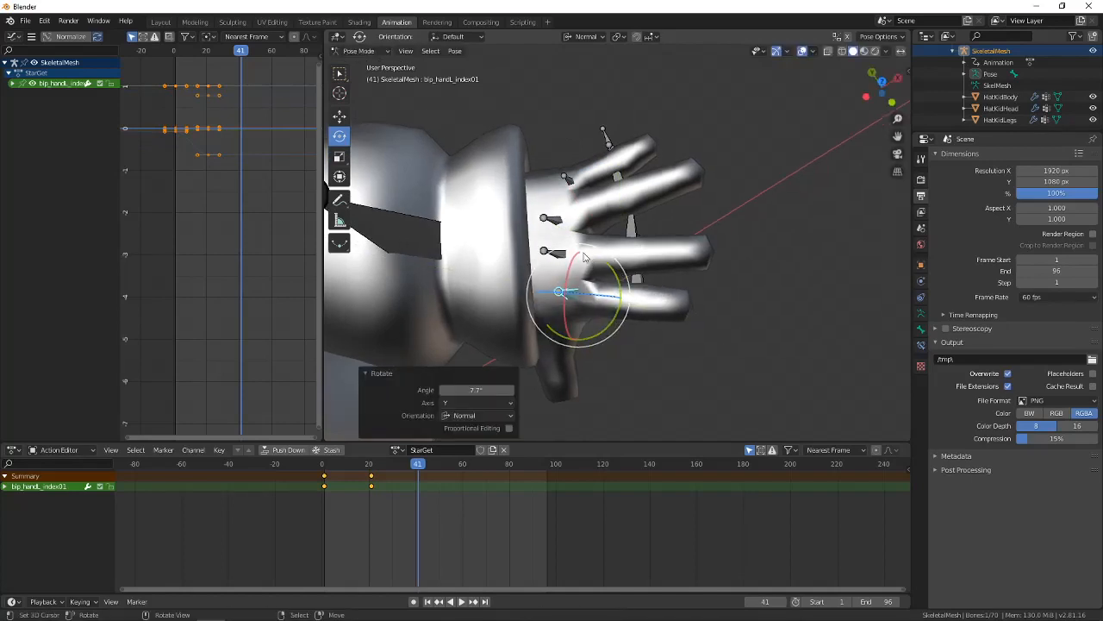
left_click_drag(610, 285, 606, 290)
middle_click_drag(607, 290, 577, 220)
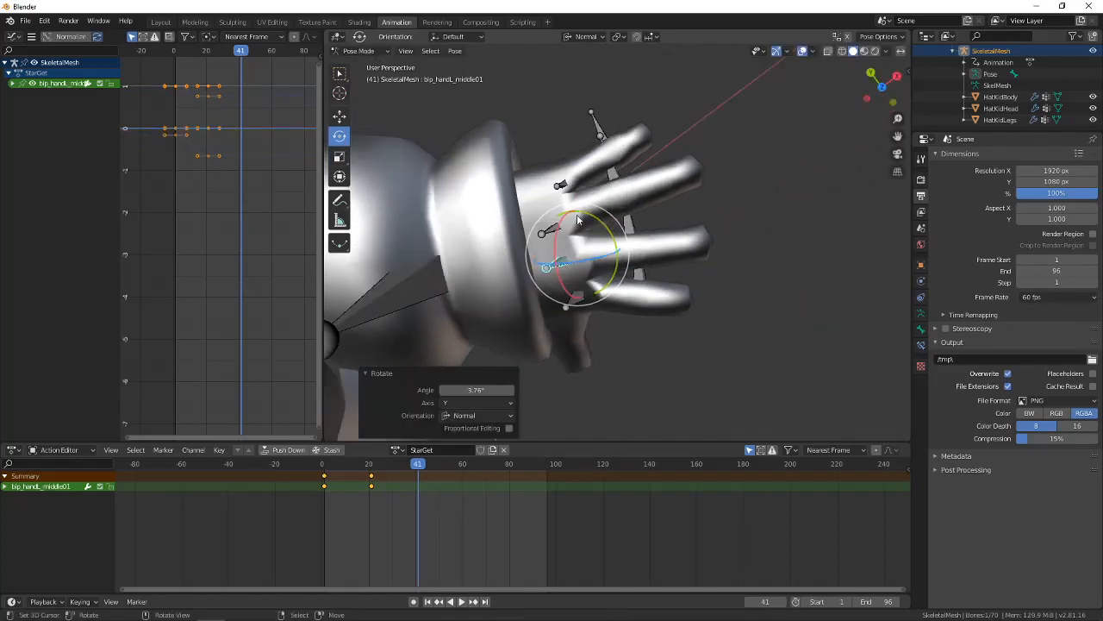
left_click_drag(610, 218, 603, 212)
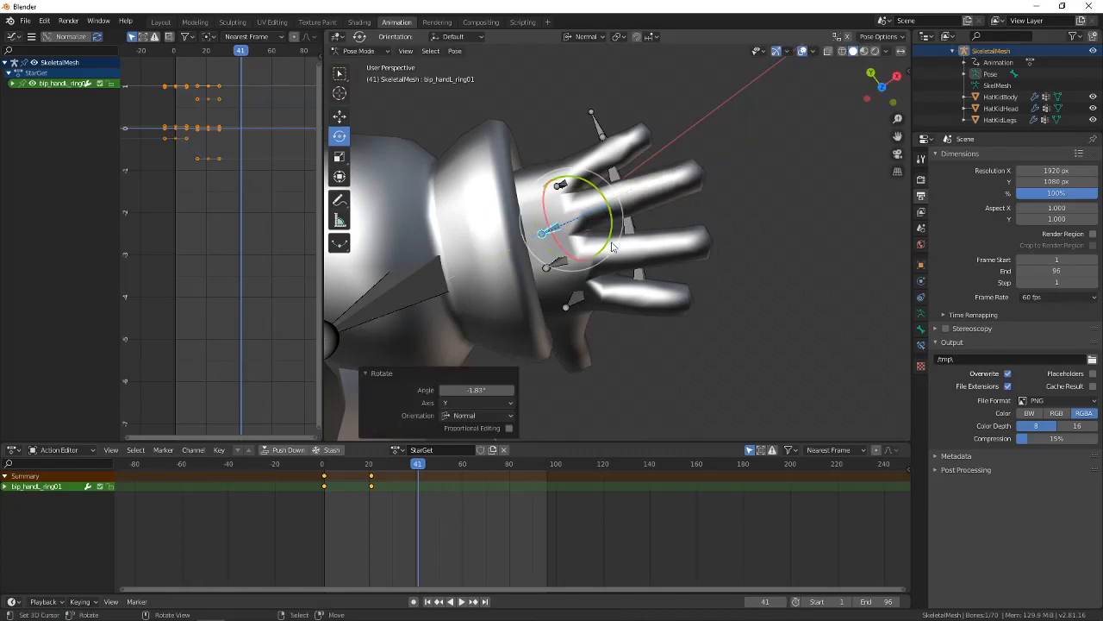
Move the right sleeve bone R_SleeveJNT by 0.00776 m along its X axis.
middle_click_drag(604, 212, 622, 226)
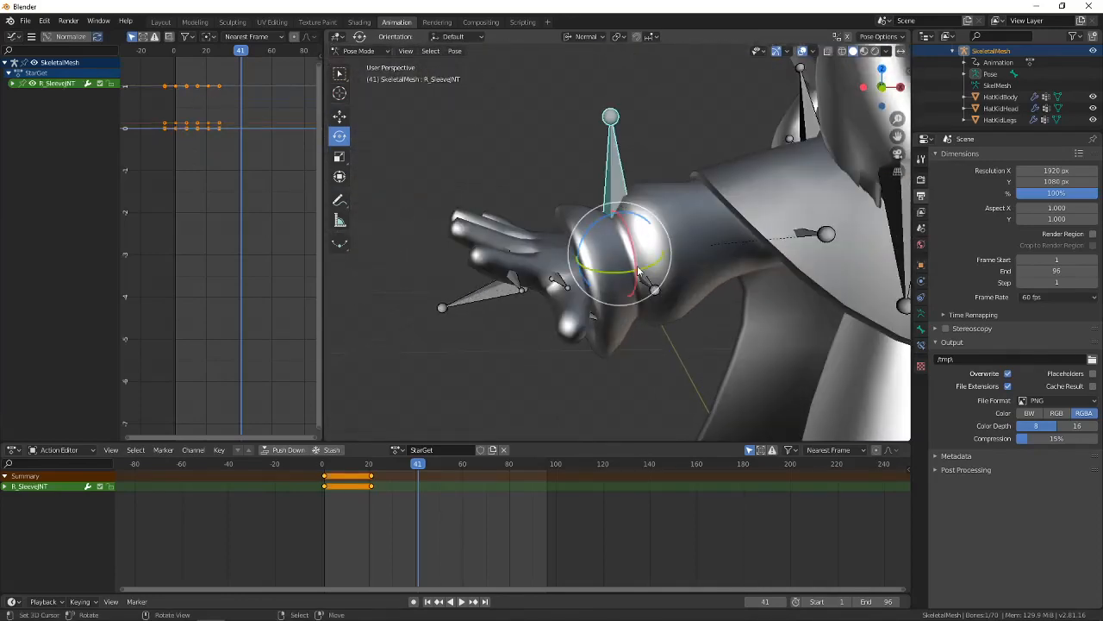
middle_click_drag(639, 271, 452, 197)
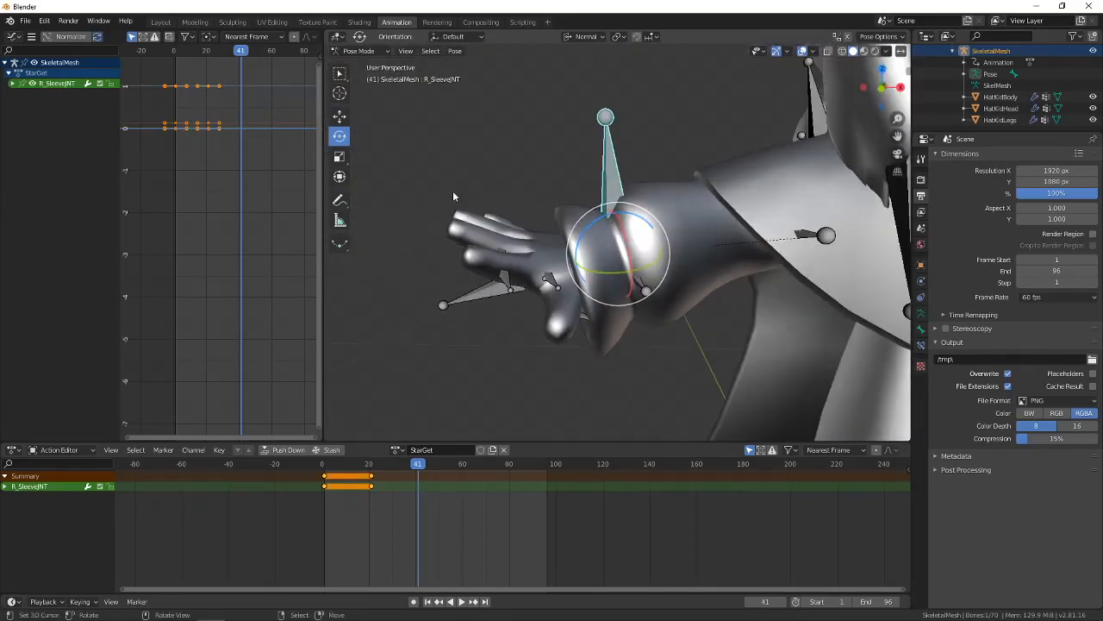
left_click(340, 115)
middle_click_drag(551, 173, 506, 236)
left_click(670, 244)
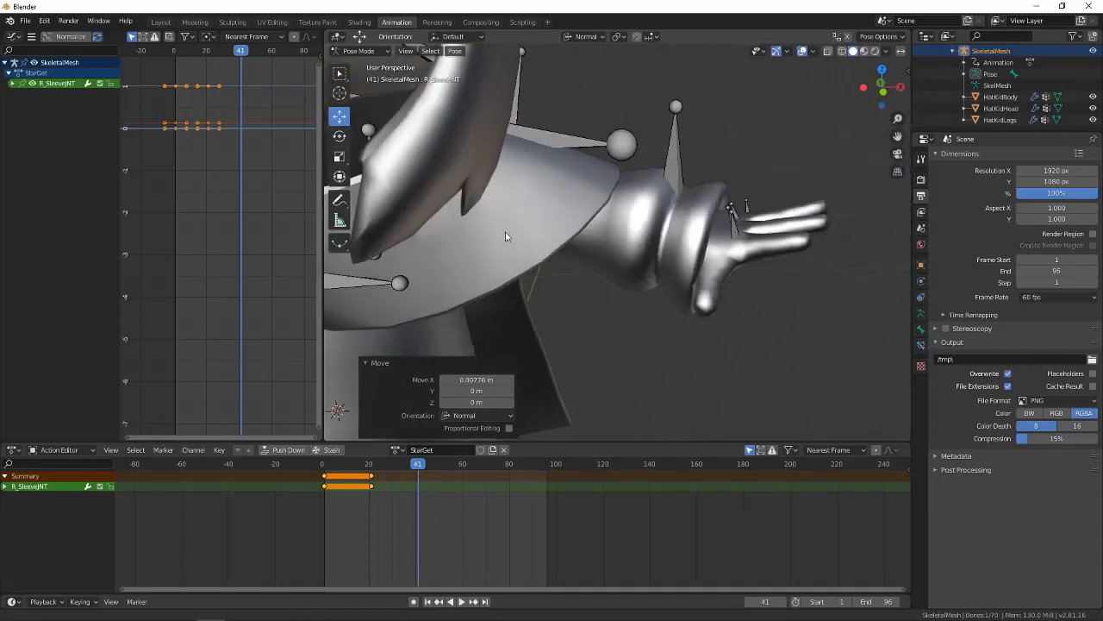
Move the left sleeve bone L_SleeveJNT by -0.00466 m and the right sleeve bone R_SleeveJNT by -0.00283 m along X.
left_click(685, 182)
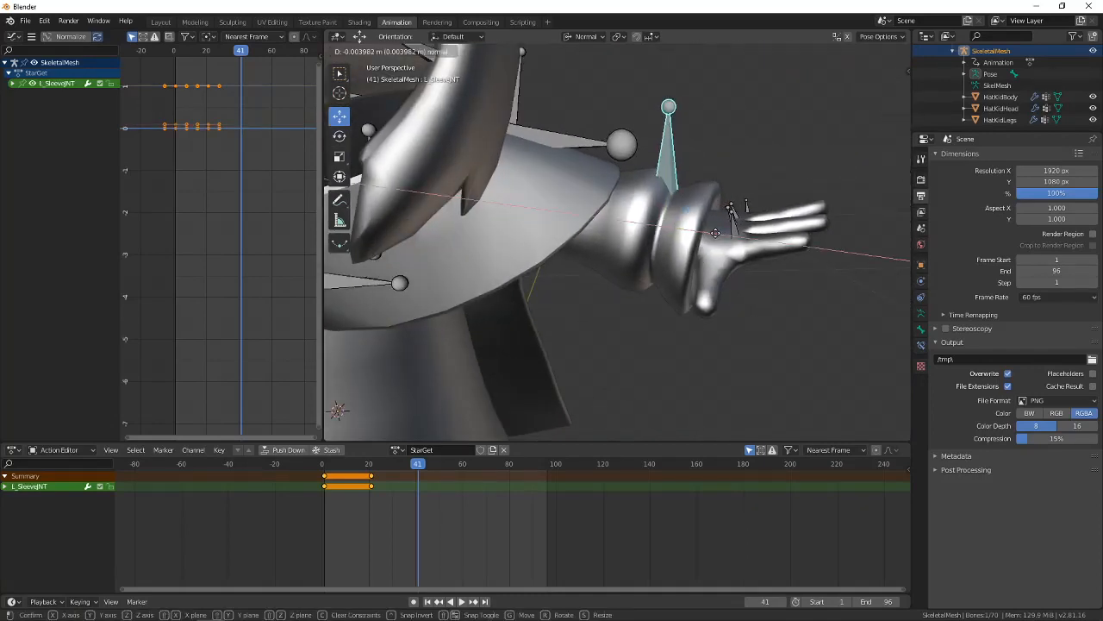
left_click(715, 233)
mouse_move(715, 232)
middle_mouse_down()
mouse_move(607, 282)
mouse_move(648, 114)
mouse_move(705, 81)
mouse_move(737, 203)
mouse_move(667, 261)
mouse_move(719, 238)
middle_mouse_up()
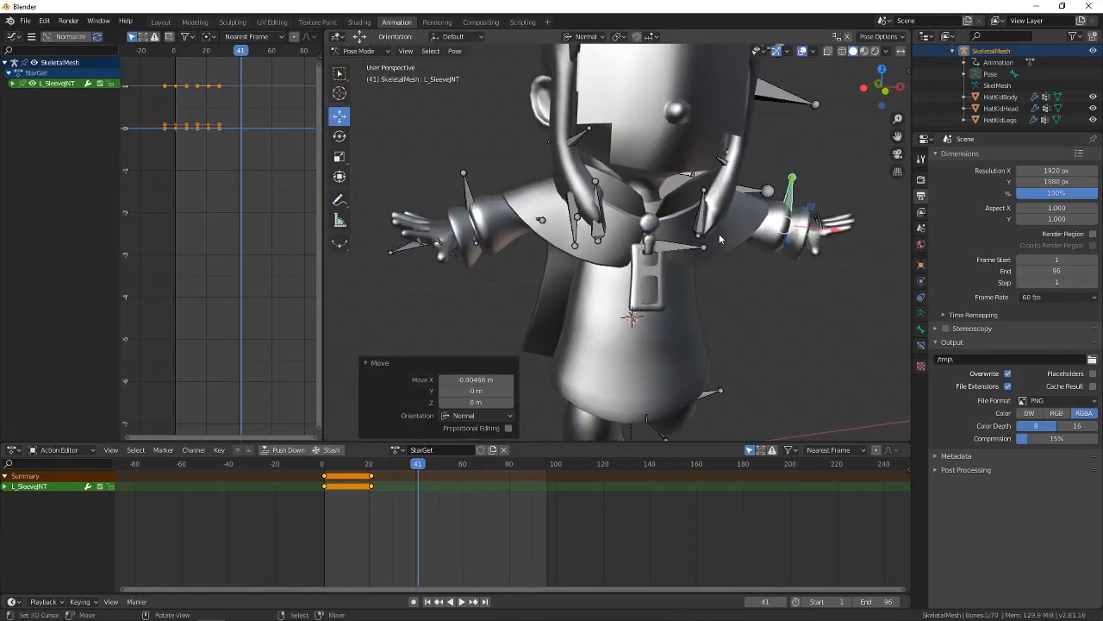
left_click(541, 219)
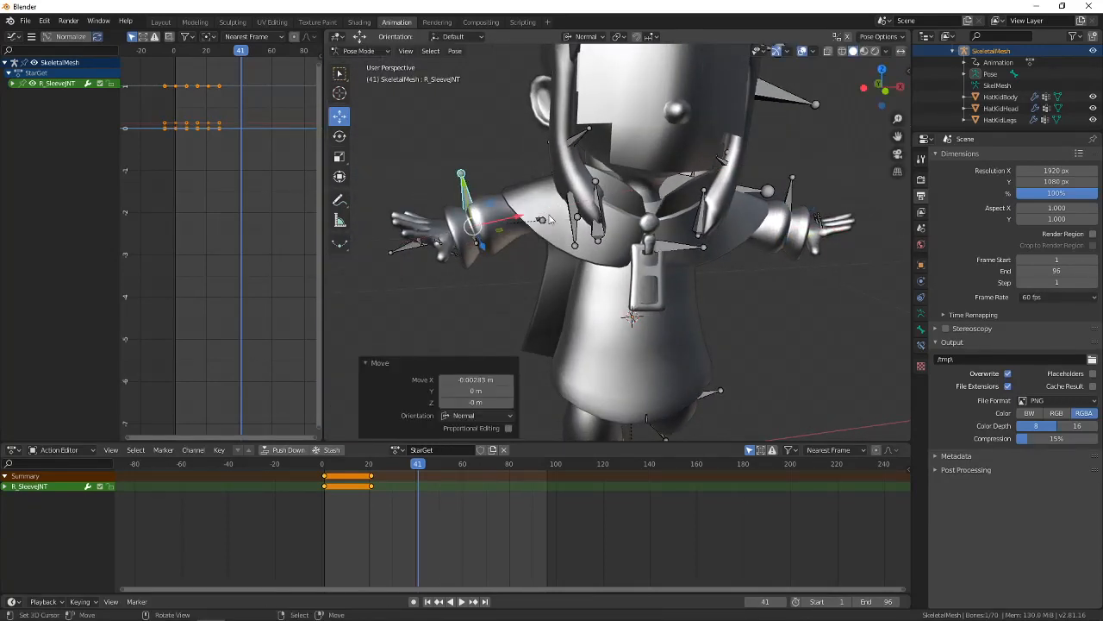
Examine the full-body pose and compare it with Mario in the herewego1 reference video.
middle_click_drag(549, 219, 605, 259)
scroll(629, 255, "down", 6)
scroll(783, 219, "up", 5)
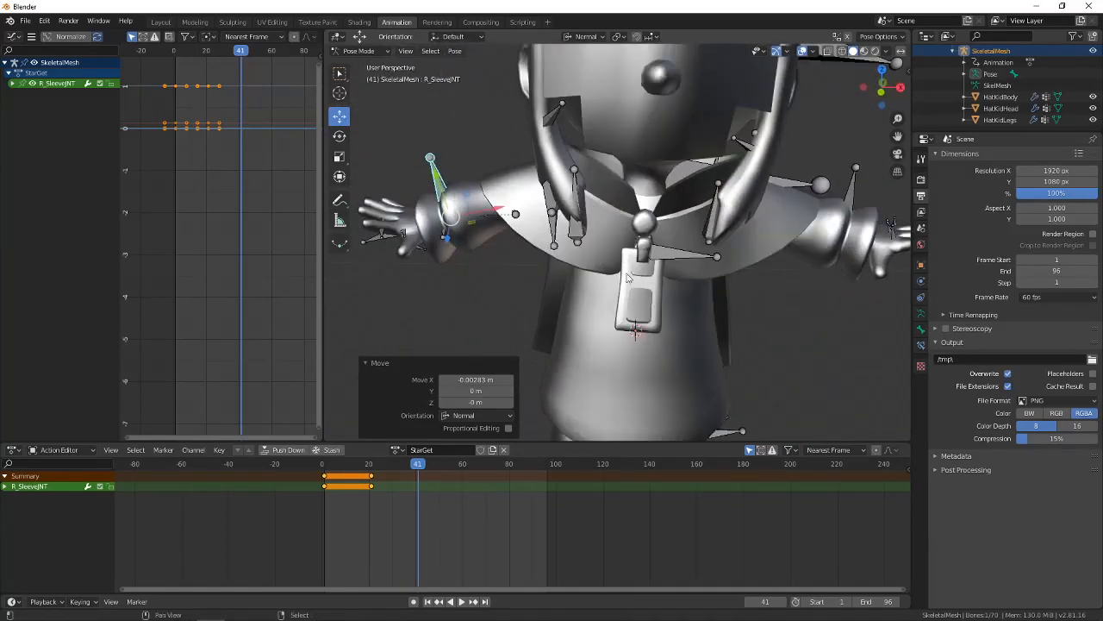
middle_click_drag(673, 226, 512, 410)
scroll(665, 296, "down", 5)
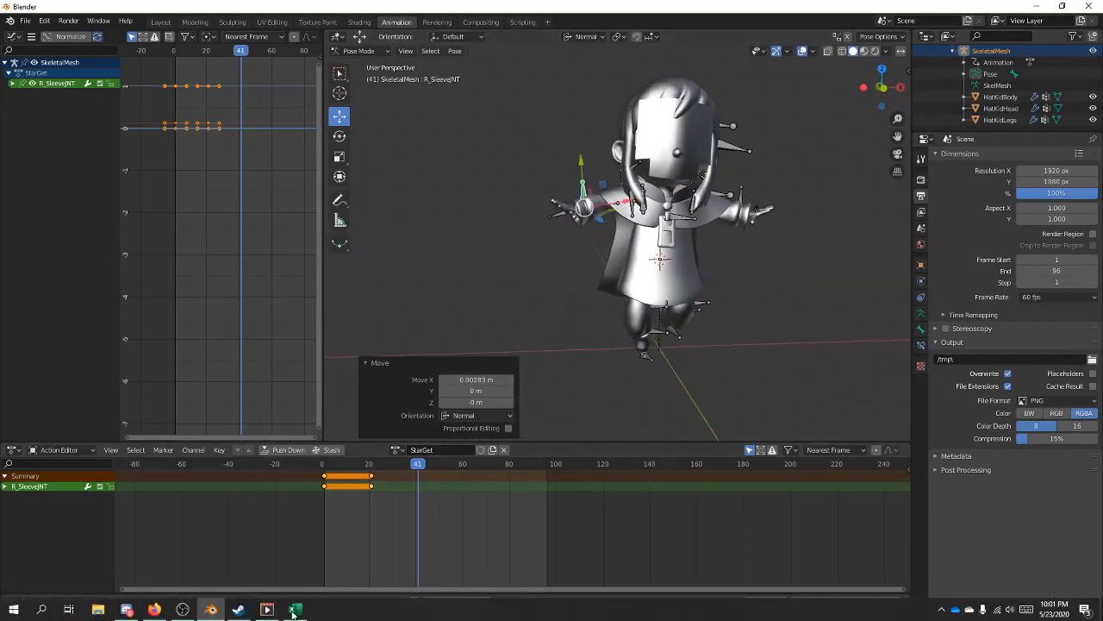
left_click(267, 610)
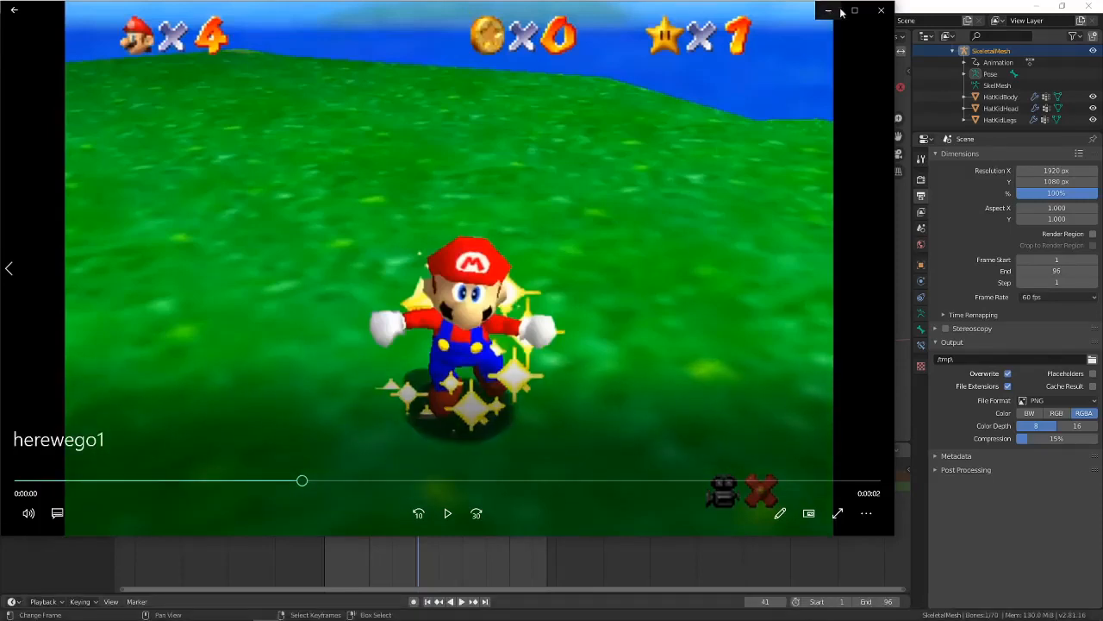
left_click(905, 5)
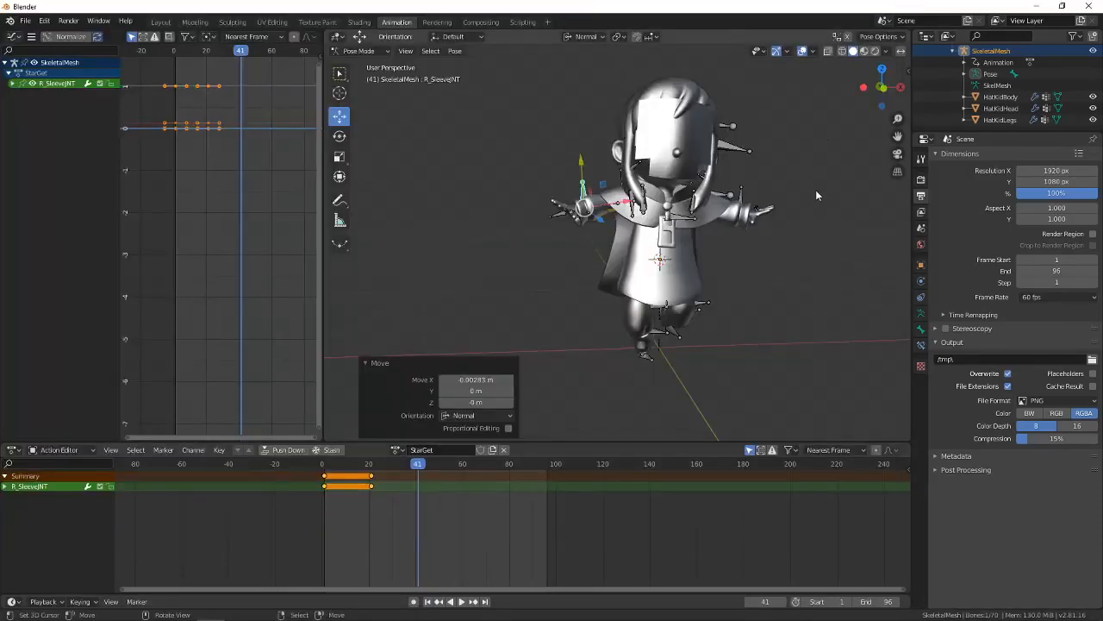
Rotate the zipper bone prp_zipper01 on the chest by -3.11° around its Y axis.
scroll(815, 192, "up", 4)
right_click(747, 191)
middle_click_drag(746, 192, 733, 261)
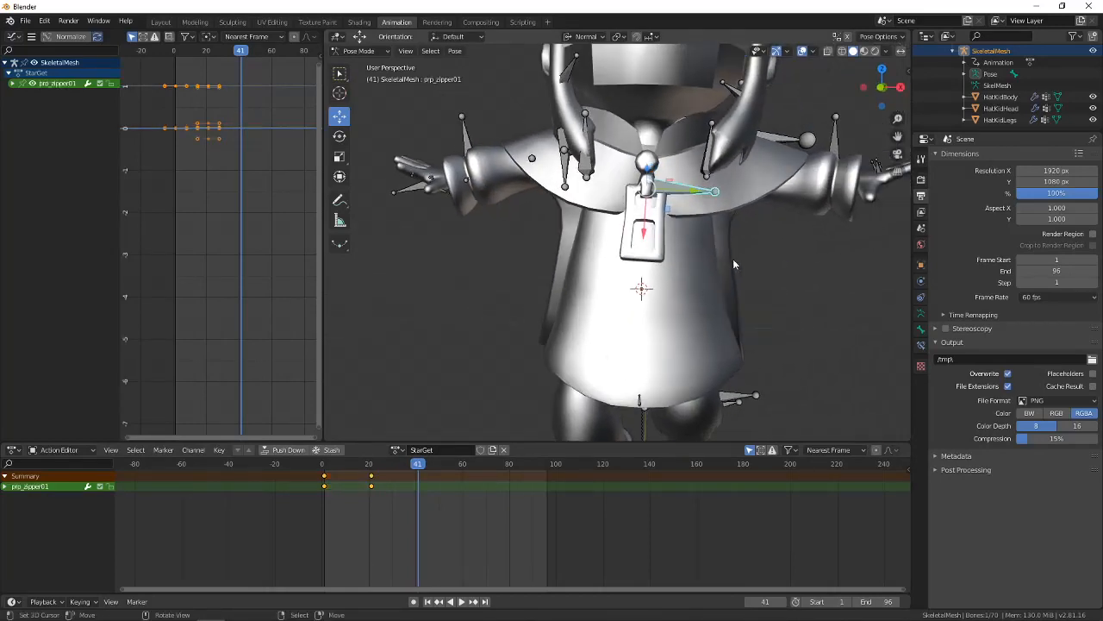
middle_click_drag(680, 206, 595, 217, "shift")
left_click(670, 222)
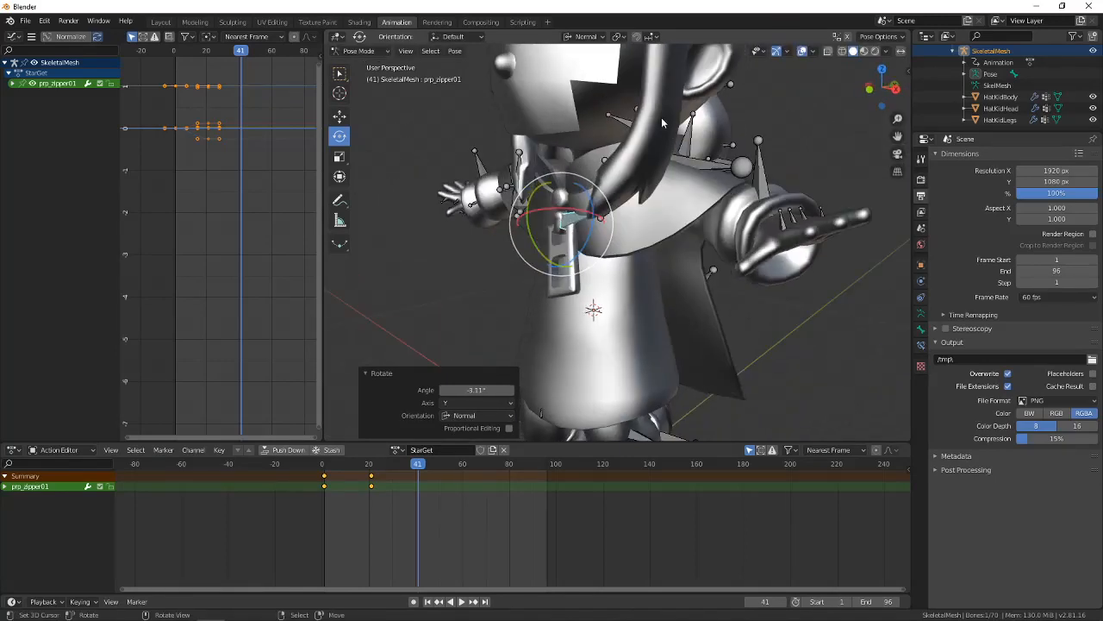
Rotate the right hair bone bip_hairR01 by about -9° around its Y axis.
middle_click_drag(534, 123, 570, 148)
middle_click_drag(570, 148, 679, 213, "shift")
left_click(652, 136)
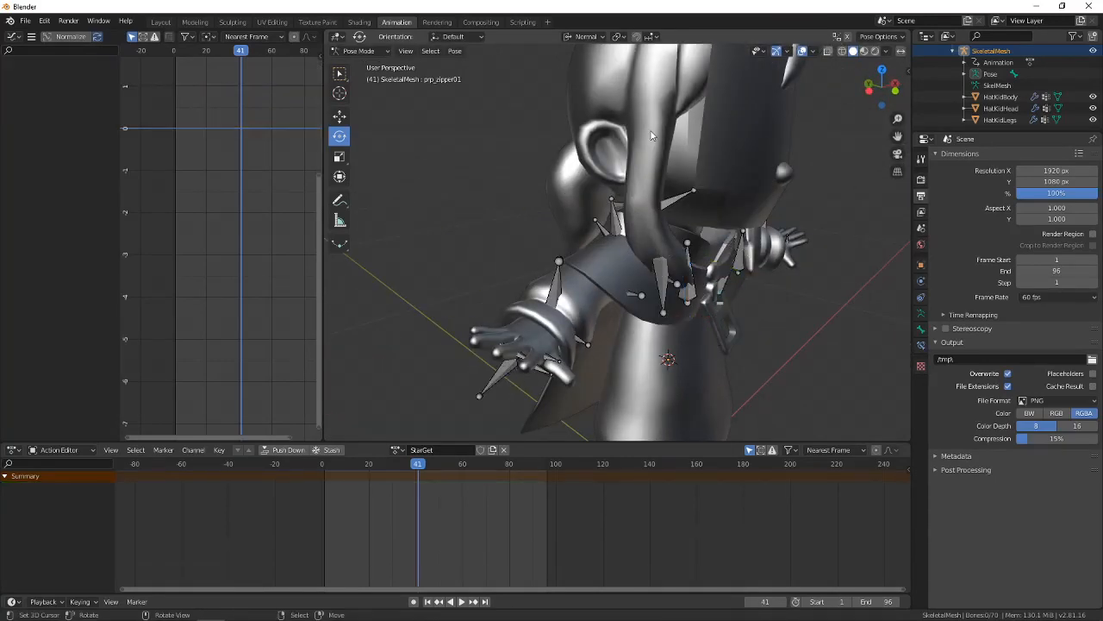
middle_click_drag(653, 155, 682, 160)
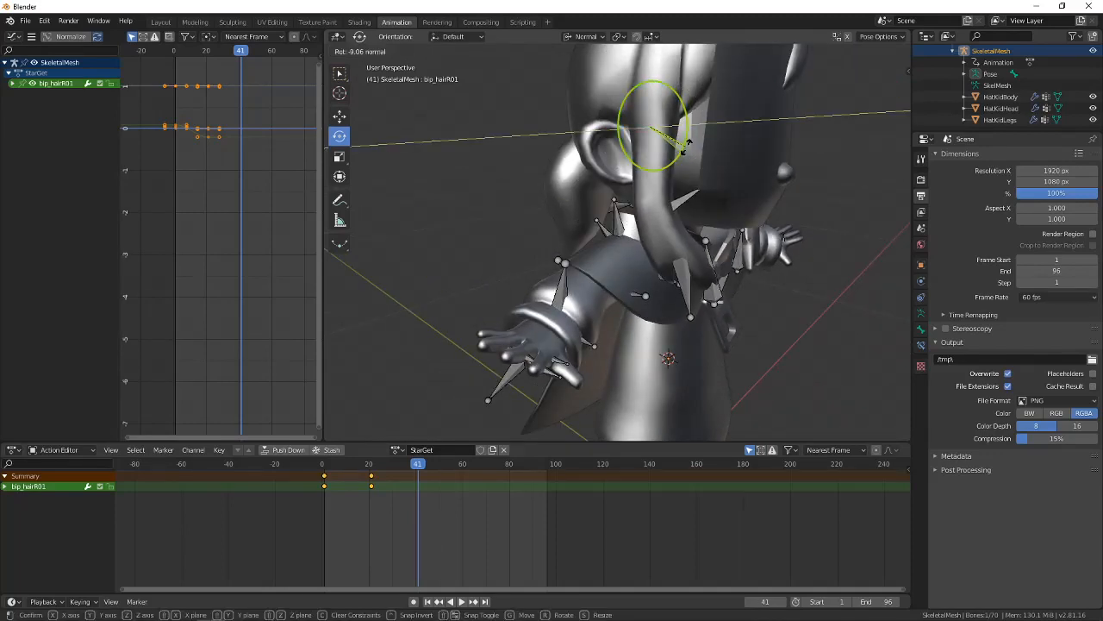
left_click_drag(687, 146, 687, 147)
middle_click_drag(687, 147, 648, 157)
Rotate the left hair bone bip_hairL02 by about -4.7° around its Z axis.
scroll(659, 207, "down", 4)
middle_click_drag(670, 244, 575, 406)
middle_click_drag(677, 270, 689, 211)
scroll(594, 217, "up", 2)
left_click(607, 190)
left_click(710, 181)
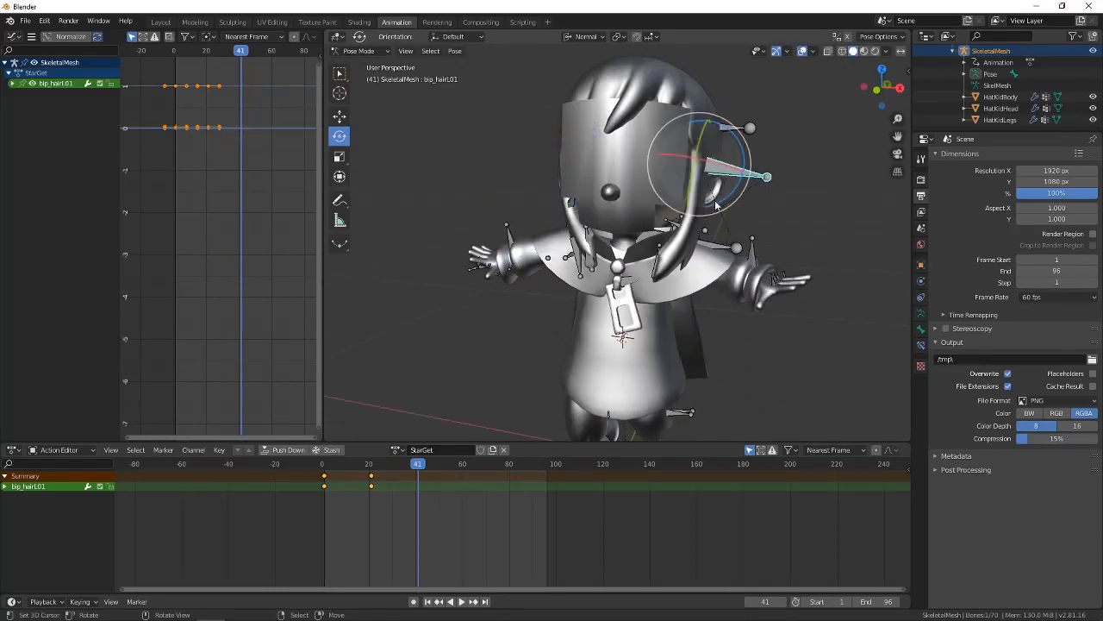
left_click(701, 235)
left_click(701, 233)
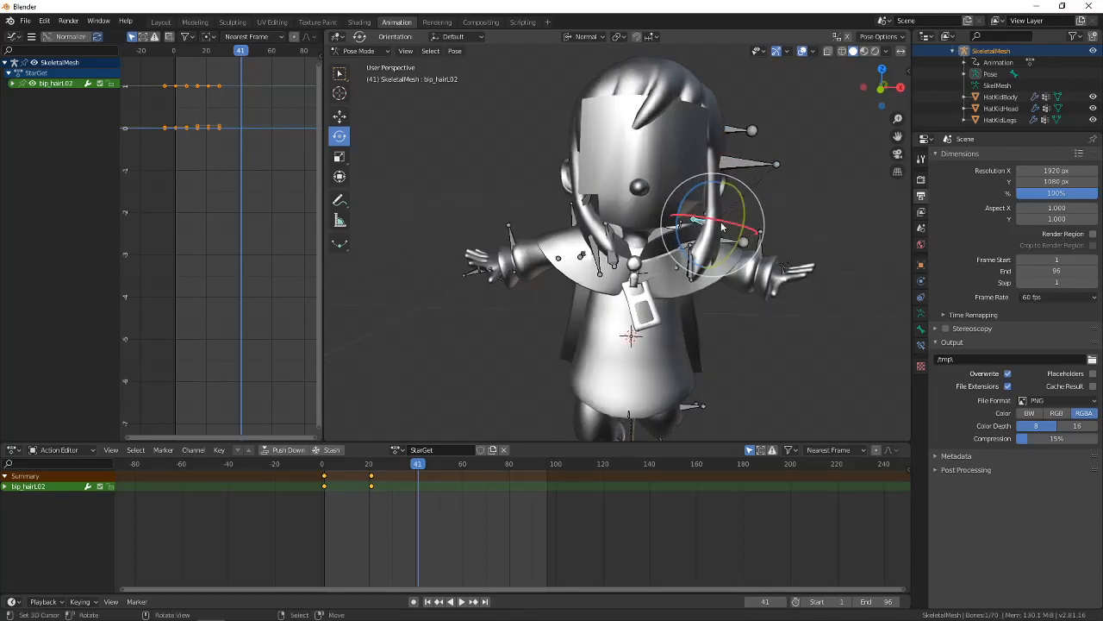
scroll(815, 259, "up", 4)
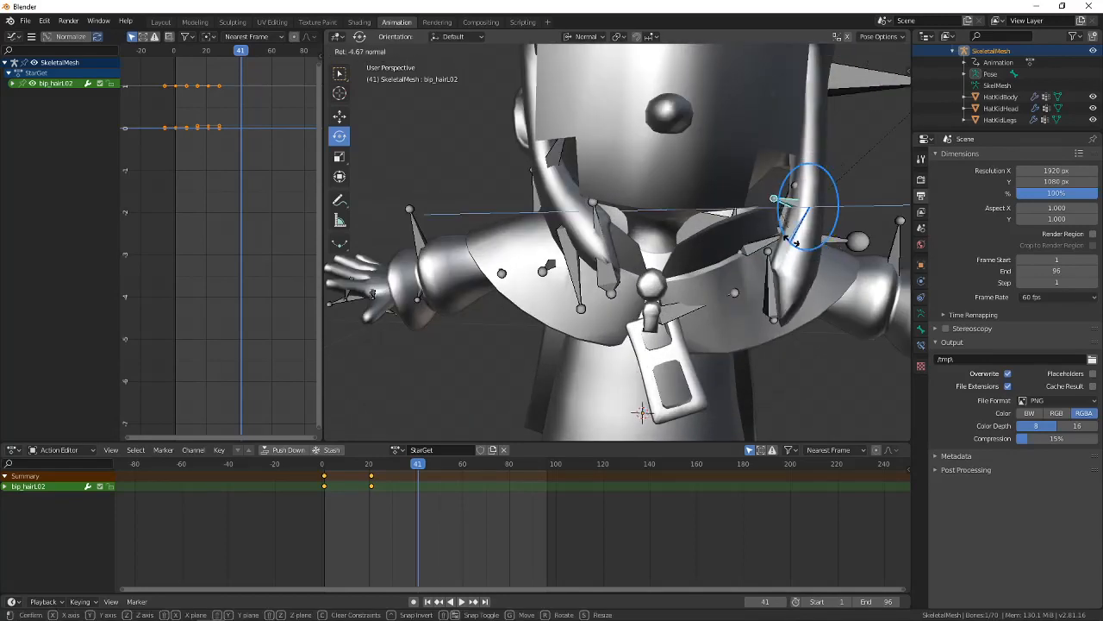
left_click(800, 250)
Rotate the upper left hair bone bip_hairL01 by about 4.5° around its Z axis.
middle_click_drag(800, 250, 780, 177)
left_click(795, 114)
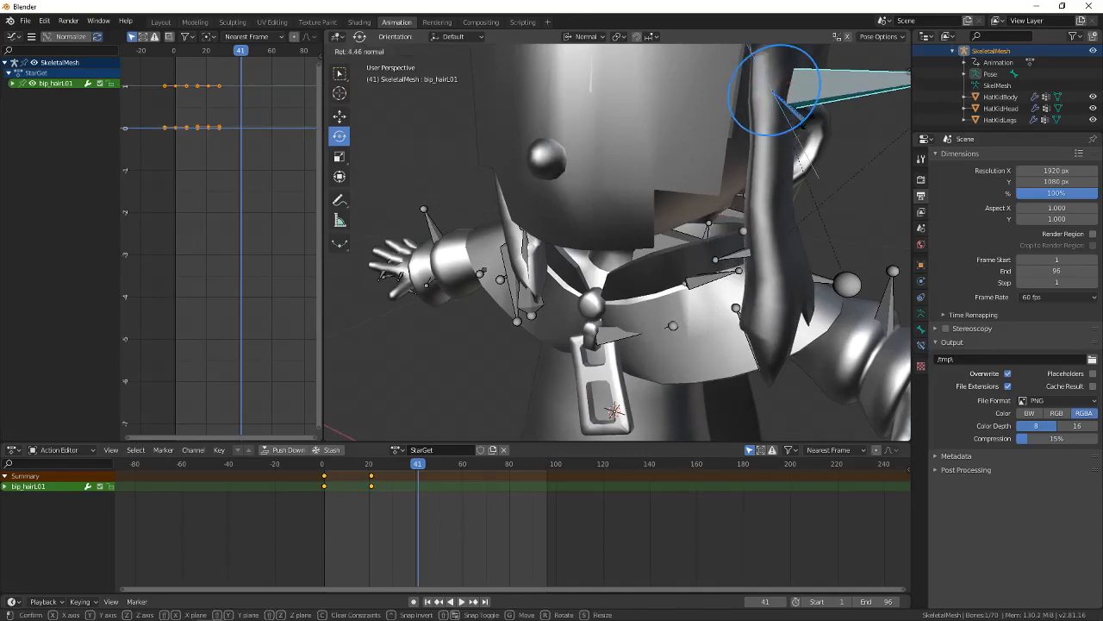
left_click_drag(803, 125, 802, 129)
Rotate the ponytail's base bone bip_ponytail01 by 21.7° around its Z axis.
middle_click_drag(801, 131, 851, 158)
scroll(849, 164, "down", 4)
middle_click_drag(806, 216, 608, 198)
left_click(614, 216)
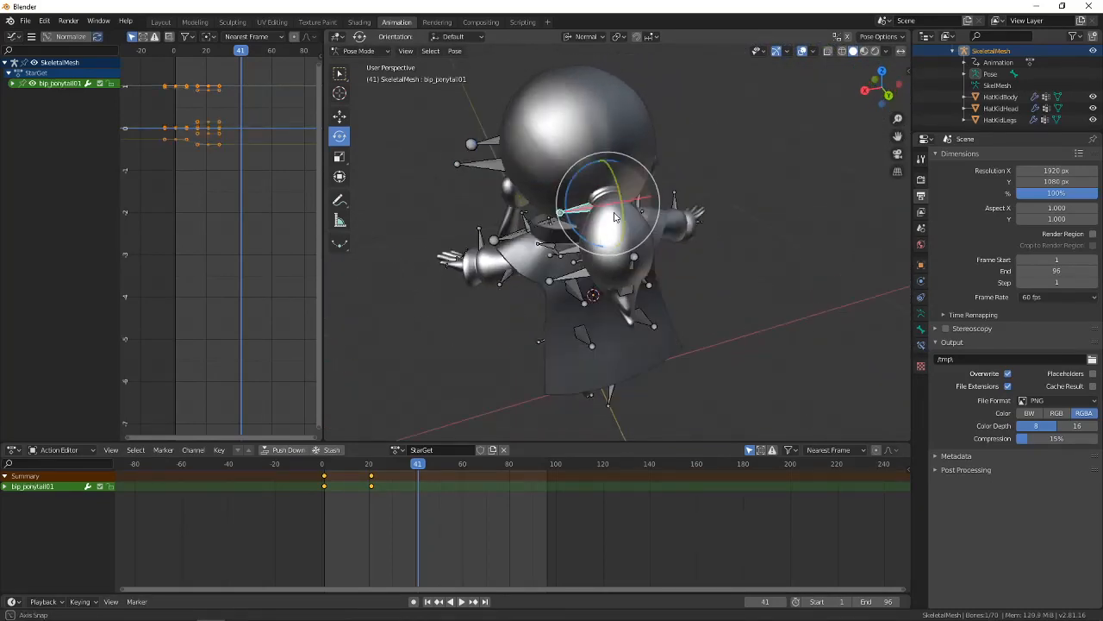
mouse_move(615, 245)
middle_mouse_down()
mouse_move(631, 222)
mouse_move(750, 215)
mouse_move(564, 254)
mouse_move(616, 250)
middle_mouse_up()
left_click(609, 223)
Swing the upper cape bone prp_capebackL01 outward around Y and rotate prp_capebackR01 by about -9° around Y.
middle_click_drag(612, 326, 654, 251, "shift")
scroll(655, 251, "up", 3)
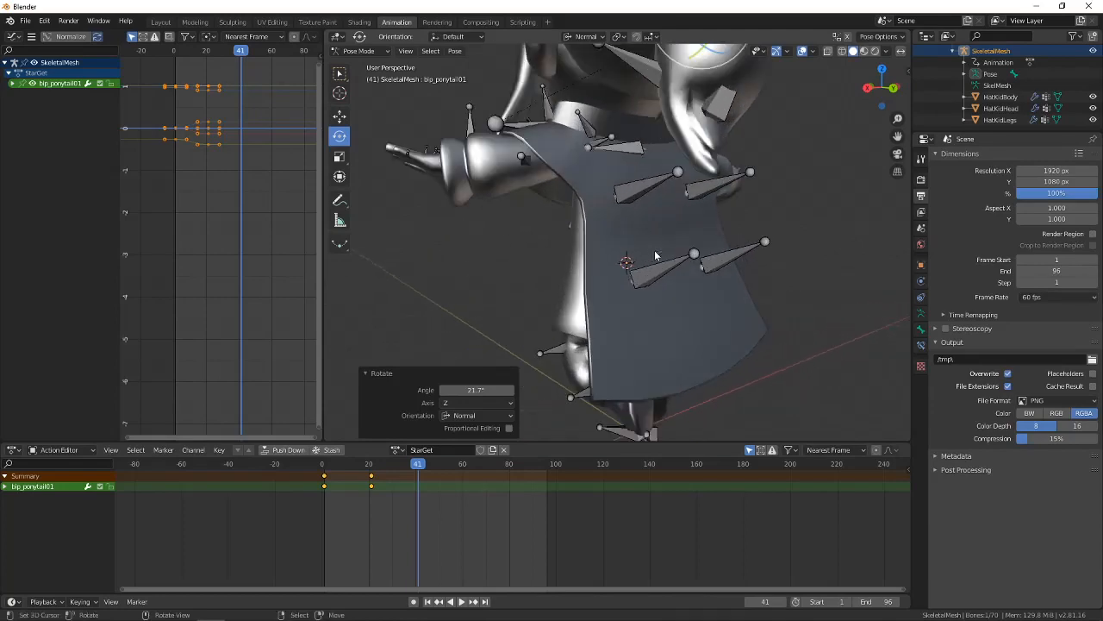
right_click(630, 197)
scroll(628, 208, "down", 5)
middle_click_drag(668, 200, 728, 226)
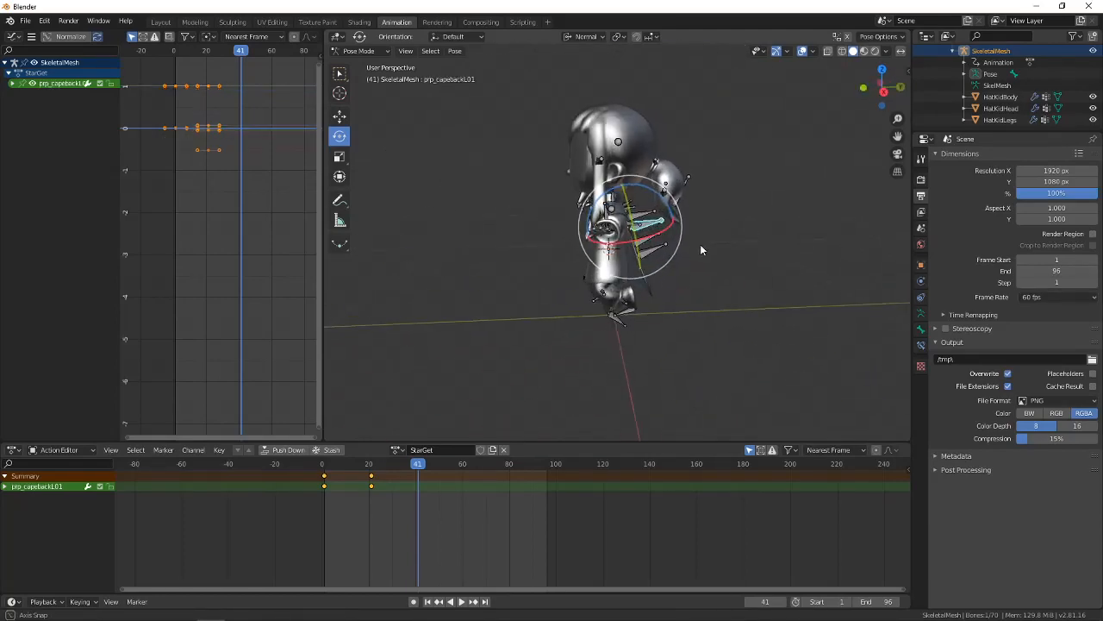
scroll(615, 257, "up", 6)
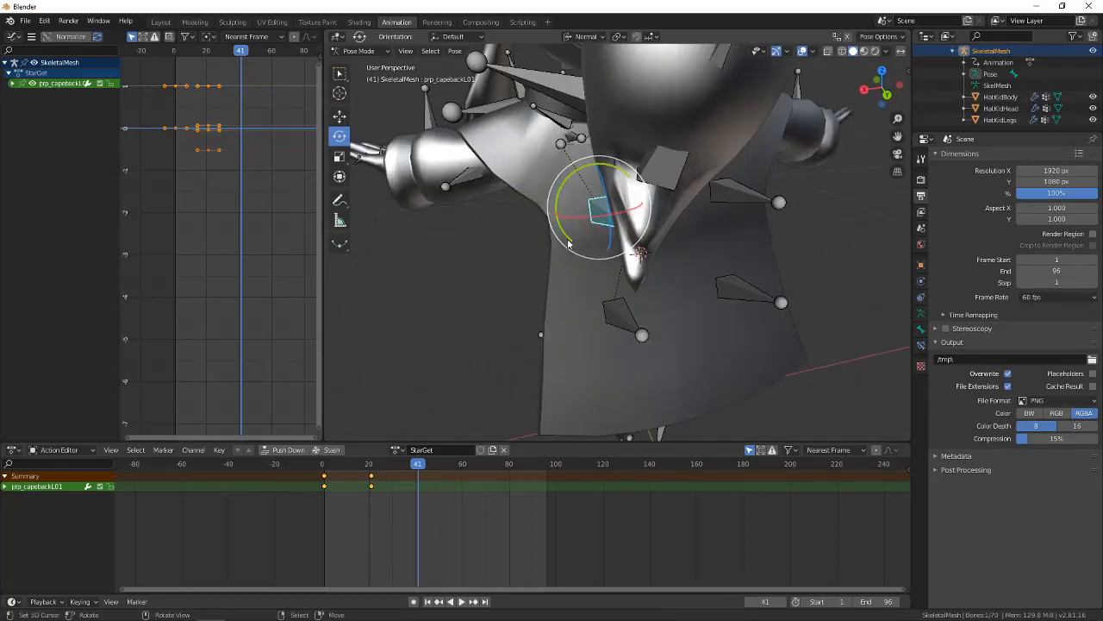
left_click(561, 231)
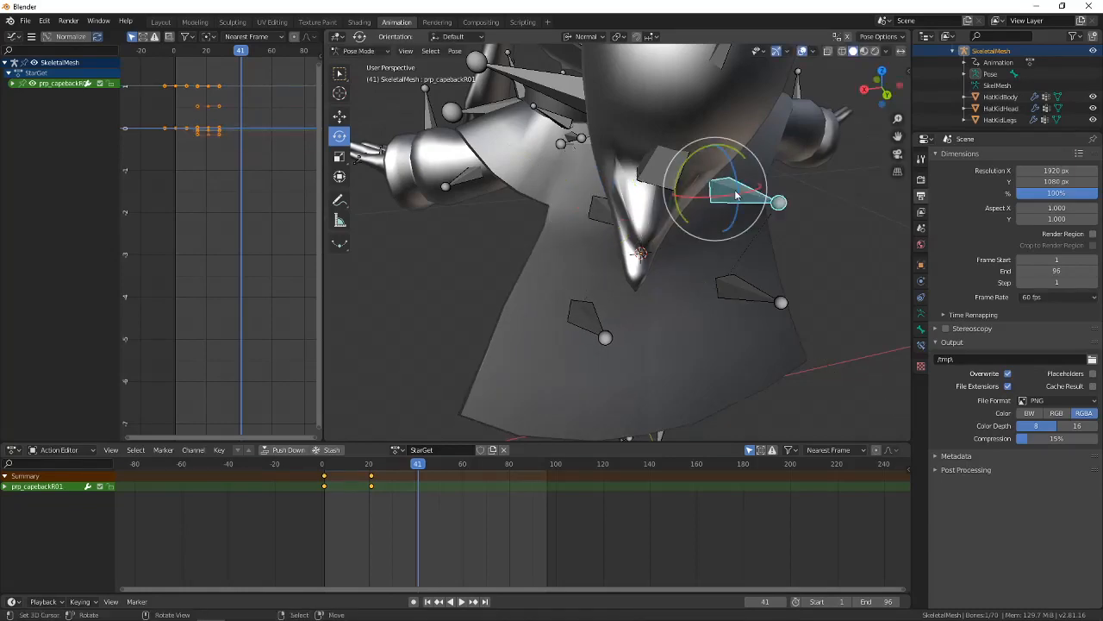
middle_click_drag(735, 196, 688, 218)
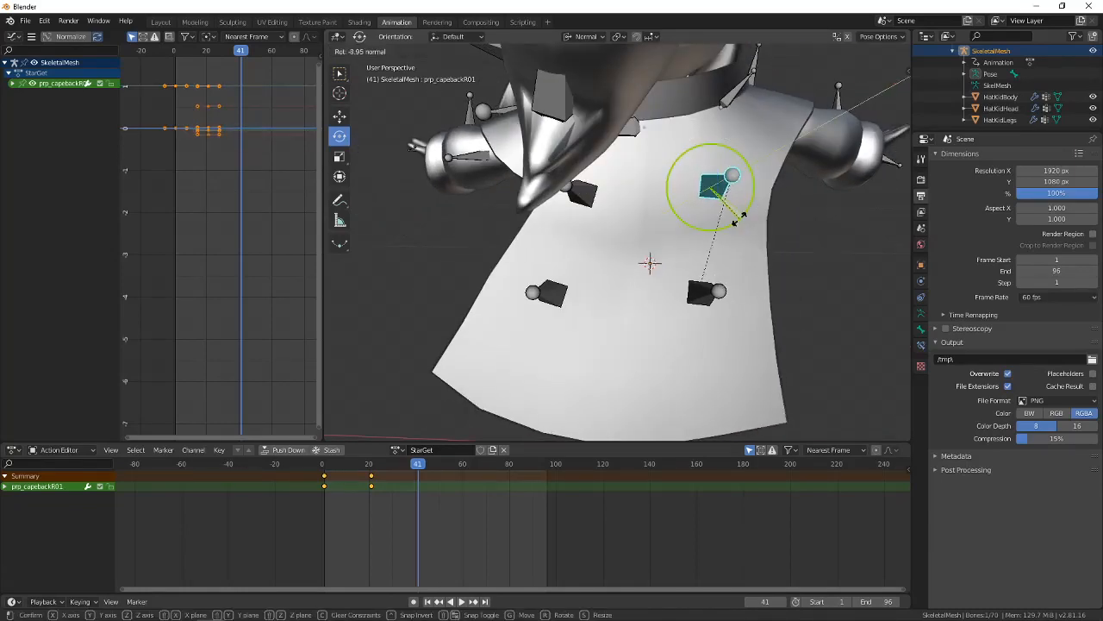
left_click(735, 222)
Rotate the upper cape bone prp_capebackL01 by about 10° around X and adjust prp_capebackR01 around its X axis.
left_click(583, 276)
middle_click_drag(584, 276, 630, 239)
left_click_drag(616, 202, 603, 209)
left_click(642, 162)
middle_click_drag(642, 162, 661, 179)
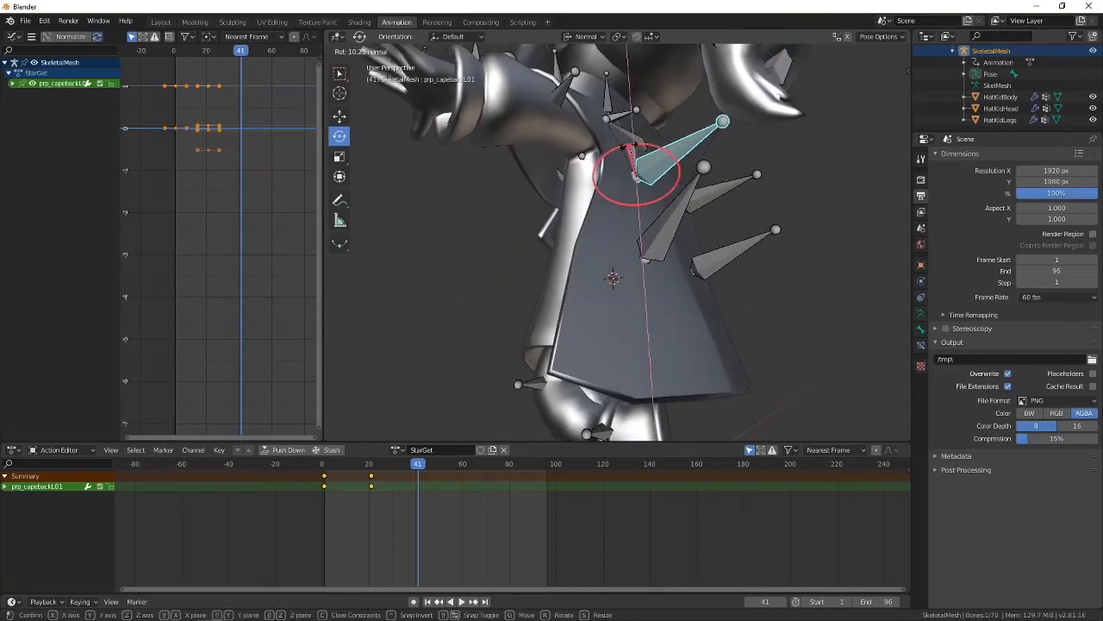
left_click_drag(631, 147, 621, 150)
middle_click_drag(614, 157, 723, 196)
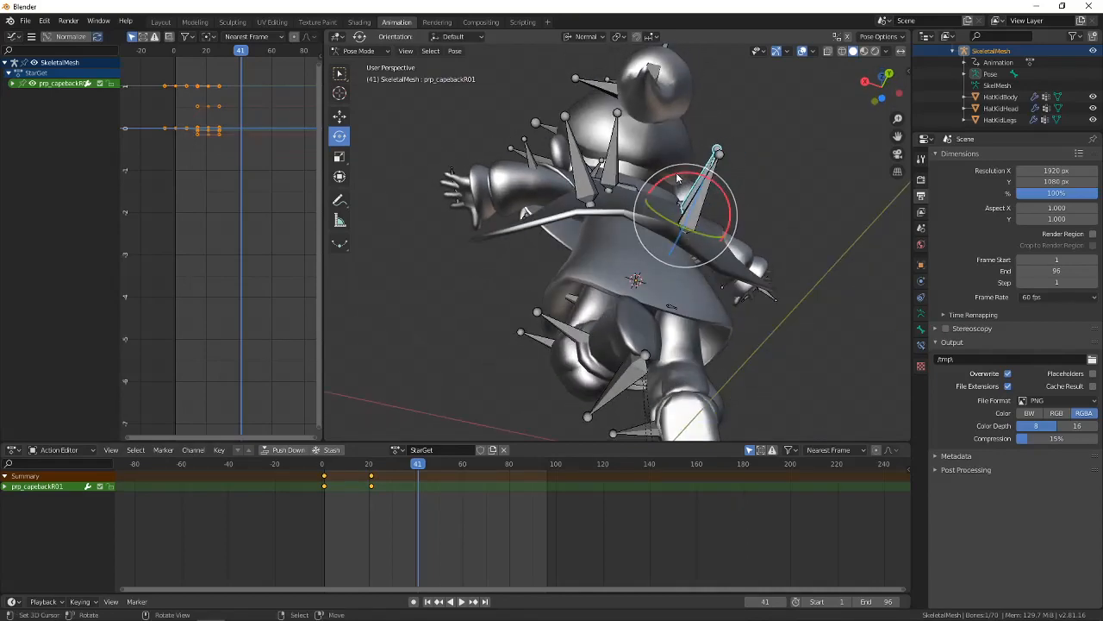
left_click_drag(664, 181, 663, 182)
Rotate the lower cape bones prp_capebackL02 and prp_capebackR02 together by about -12.7° around the Y axis.
middle_click_drag(663, 184, 674, 287)
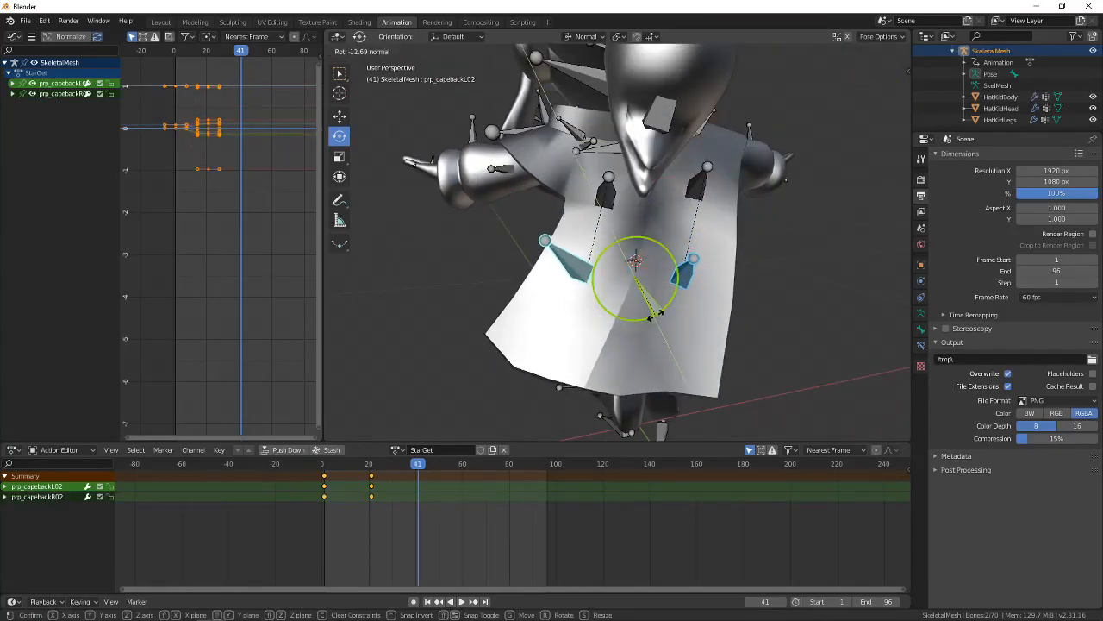
left_click(655, 313)
middle_click_drag(657, 310, 626, 222)
left_click(634, 216)
scroll(636, 224, "down", 4)
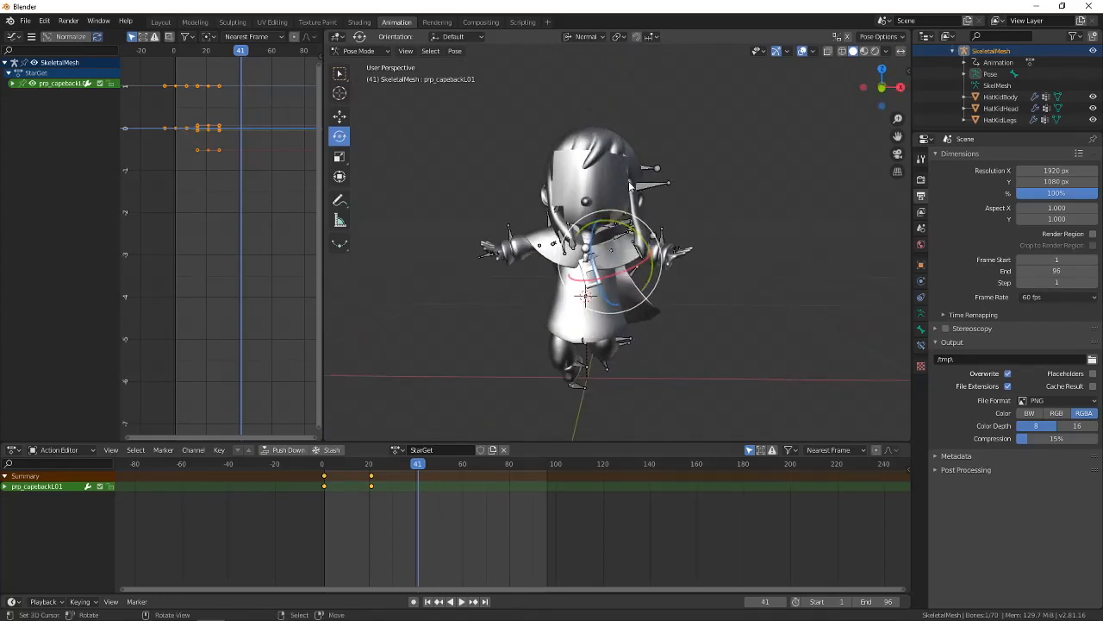
Rotate bip_spine02 by about -3.2° around Y, pivoting on the 3D cursor placed at the base of bip_spine01.
middle_click_drag(632, 183, 685, 146)
scroll(472, 177, "up", 5)
scroll(704, 183, "down", 5)
middle_click_drag(704, 182, 712, 217)
scroll(712, 218, "up", 5)
middle_click_drag(632, 222, 574, 218)
scroll(592, 288, "up", 3)
left_click(759, 229)
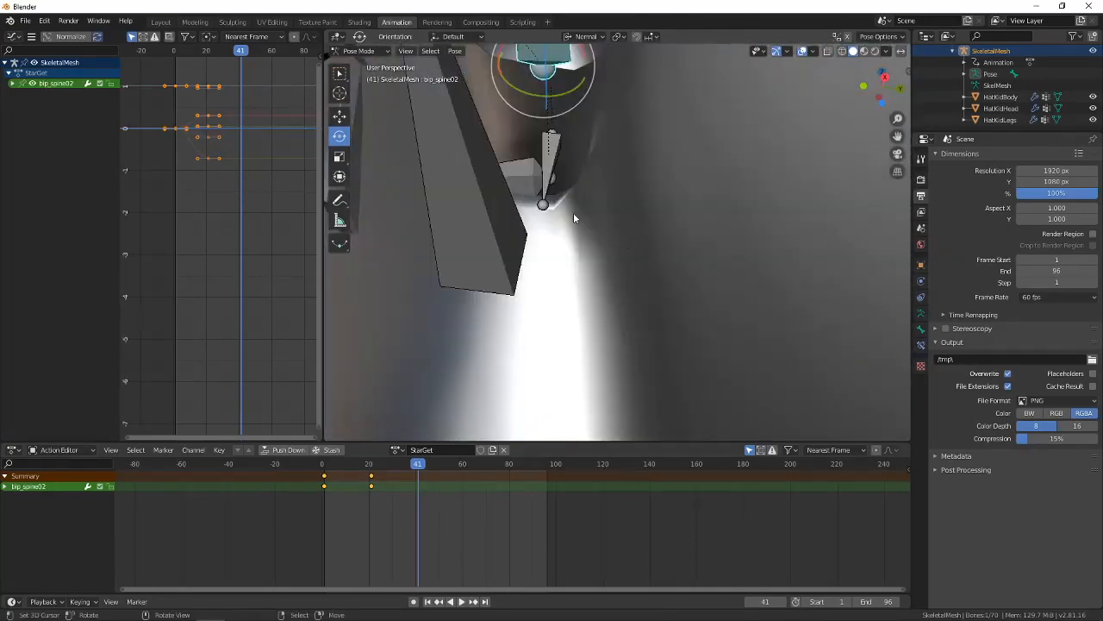
left_click(462, 231)
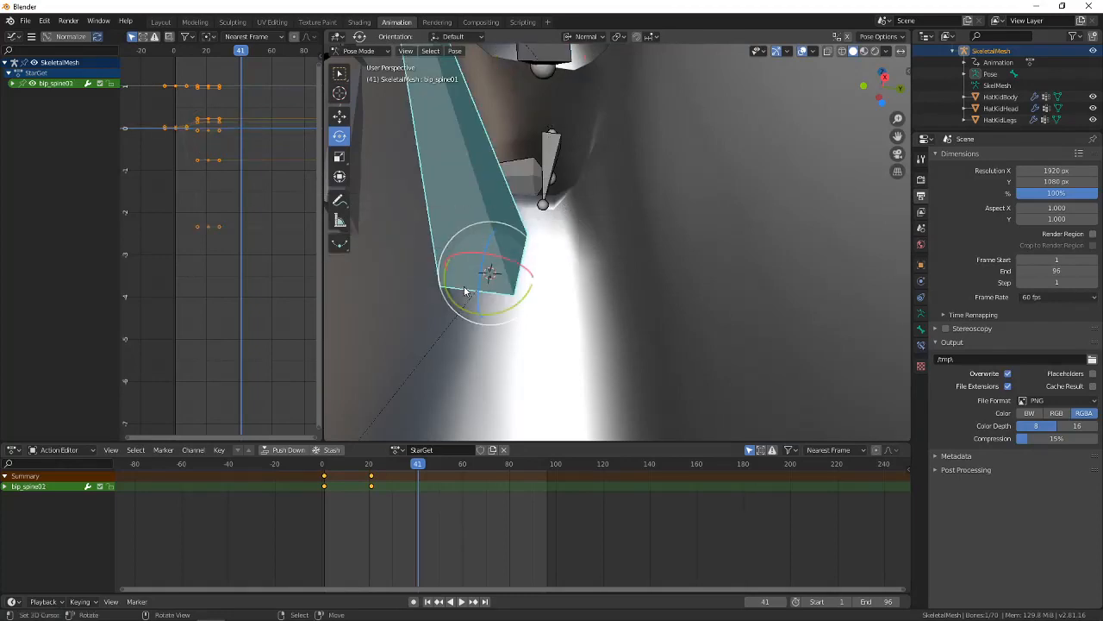
left_click(549, 65)
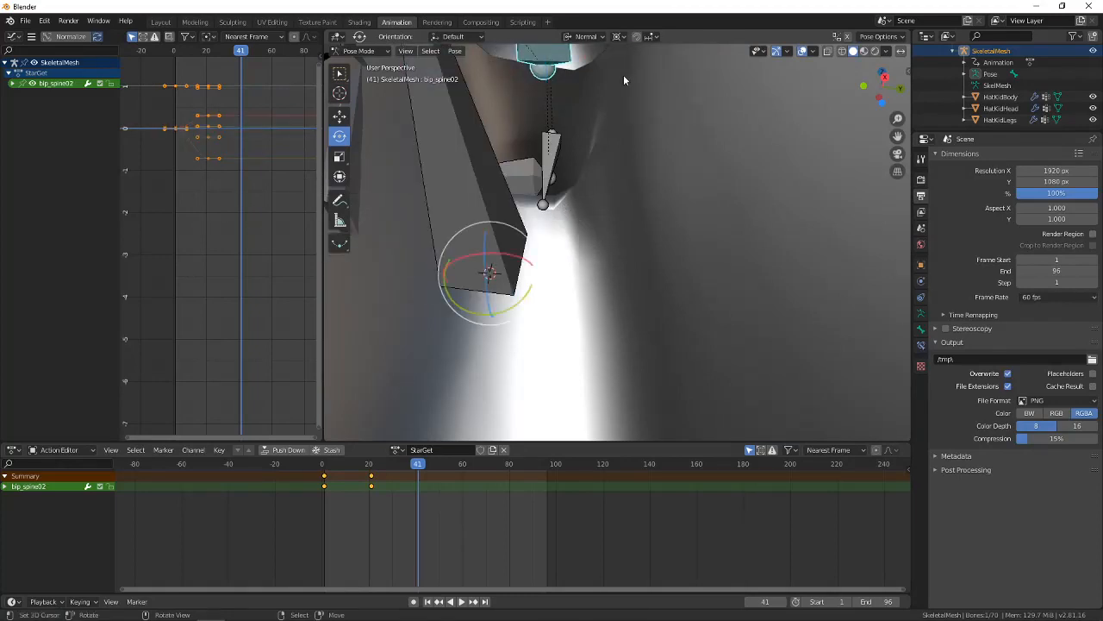
scroll(624, 80, "down", 10)
middle_click_drag(606, 239, 627, 278)
left_click_drag(637, 287, 635, 284)
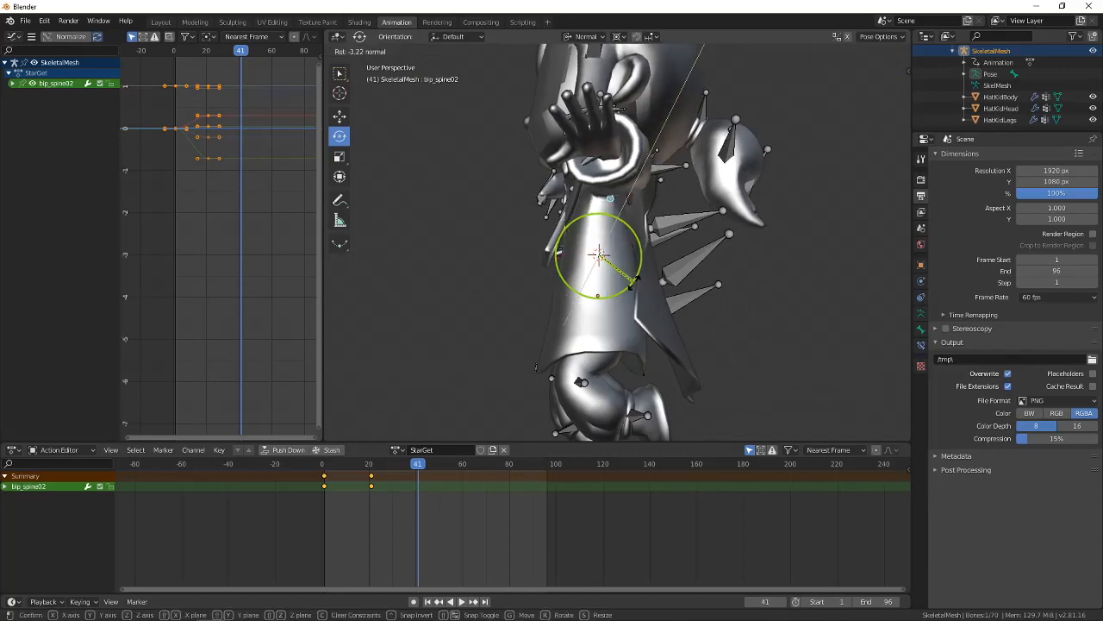
Insert a Whole Character keyframe at frame 41 with all bones selected.
middle_click_drag(635, 284, 690, 267)
middle_click_drag(748, 205, 783, 242)
key("a")
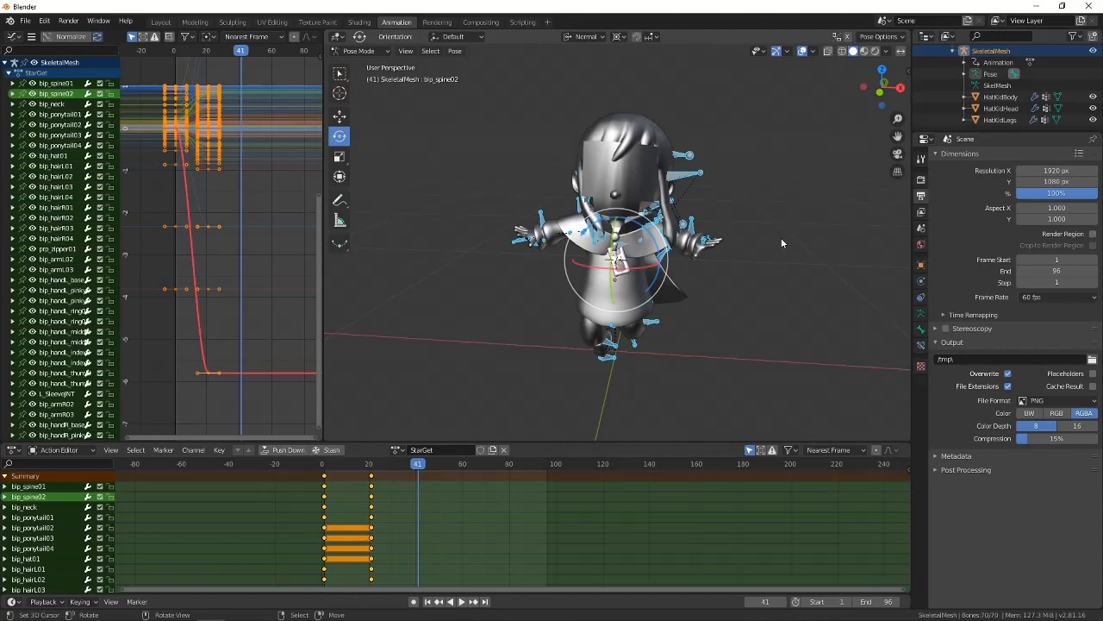
key("i")
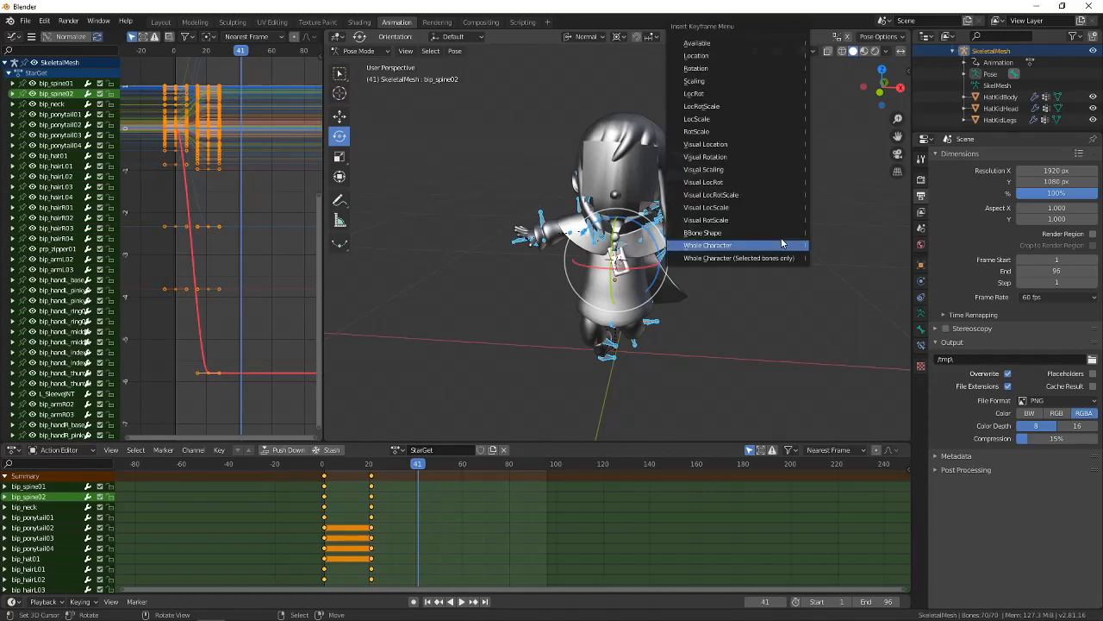
left_click(775, 247)
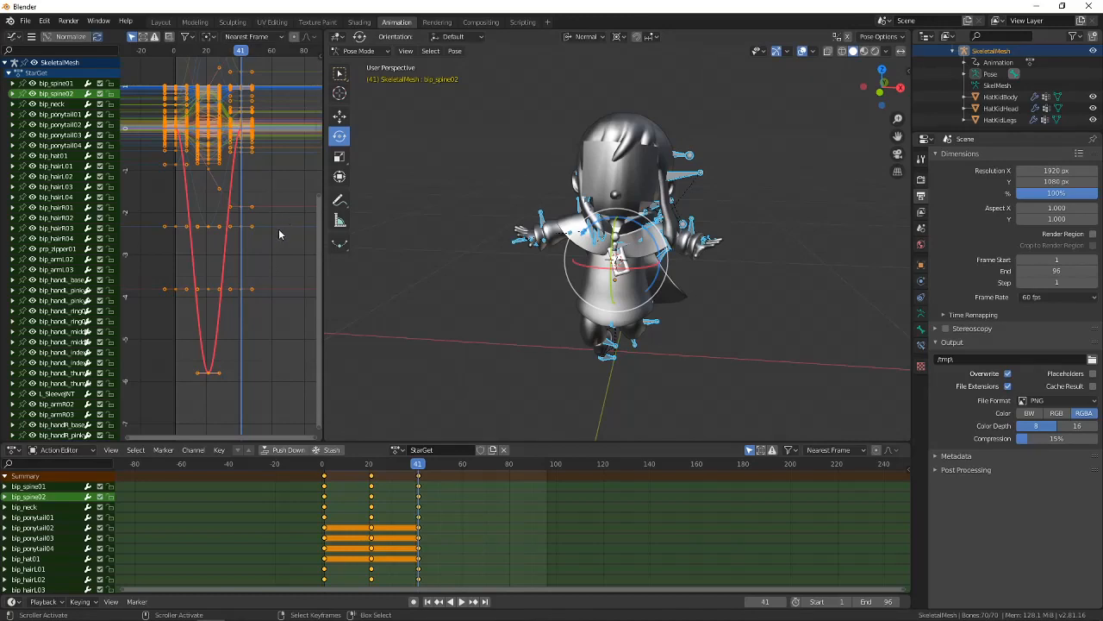
Examine the bones' animation curves and play the StarGet action from its start to check the transitions between poses.
mouse_move(278, 229)
middle_mouse_down("ctrl")
mouse_move(272, 212)
mouse_move(282, 225)
middle_mouse_up("ctrl")
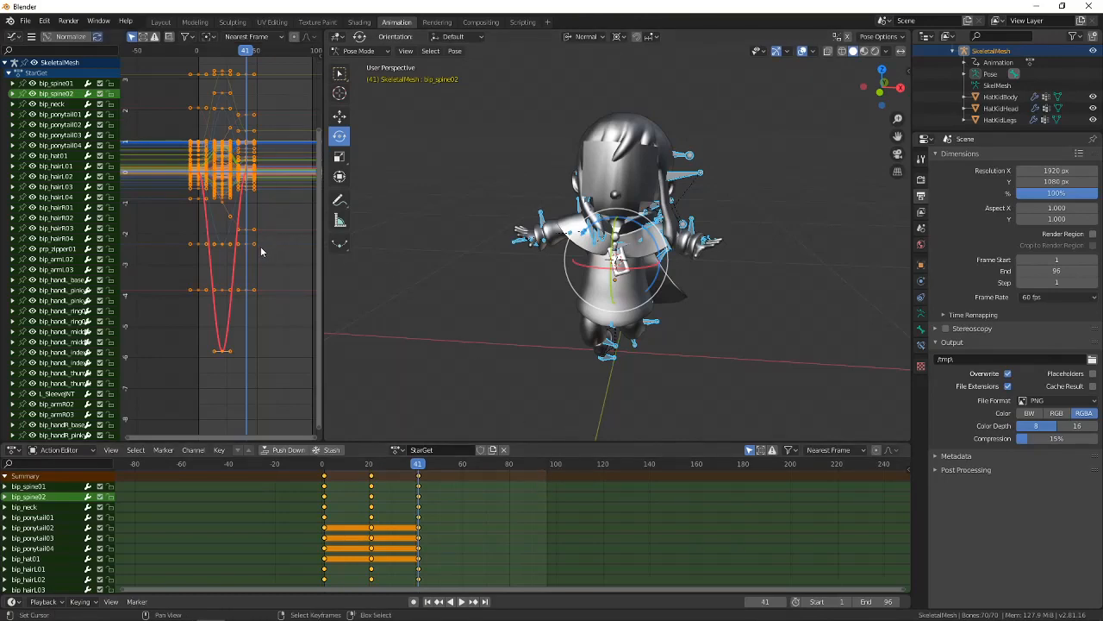
scroll(212, 265, "up", 3)
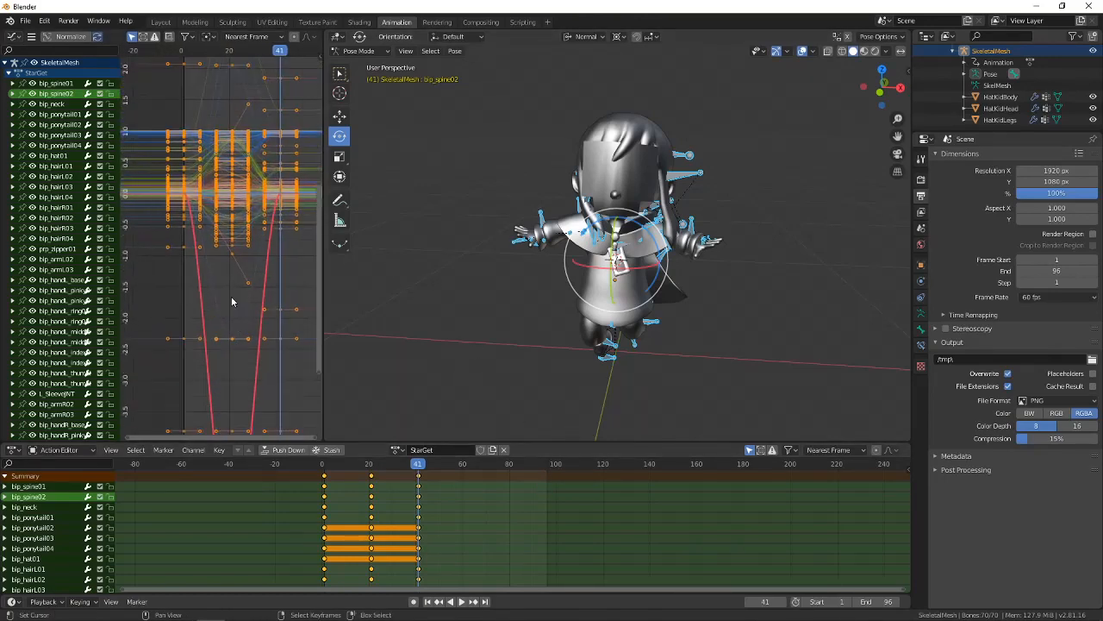
middle_click_drag(225, 272, 227, 310)
scroll(214, 343, "up", 5)
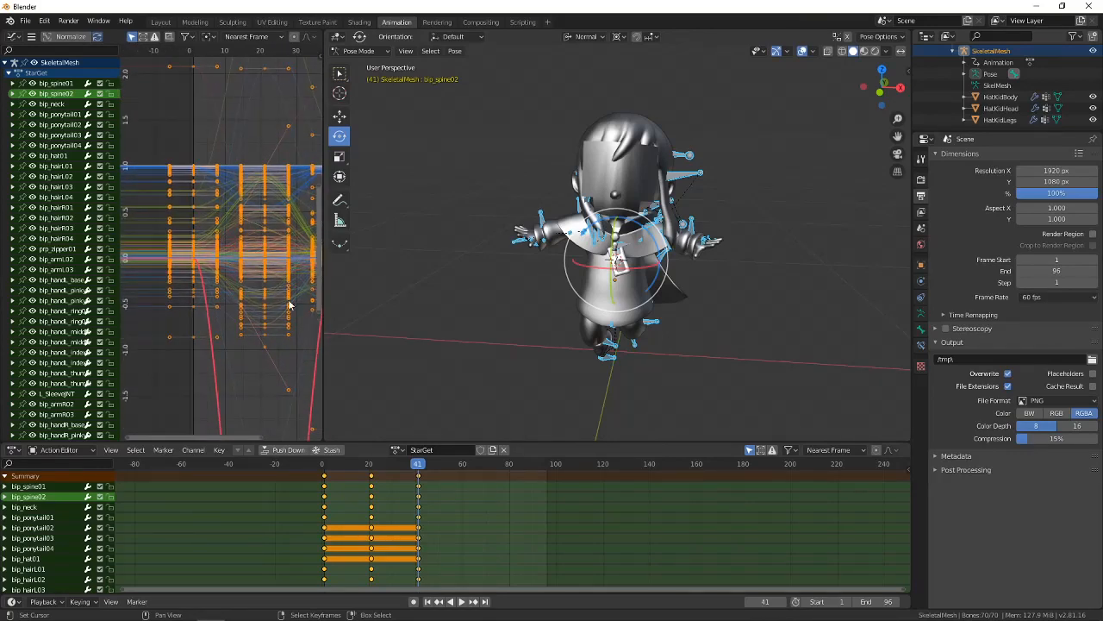
key("space")
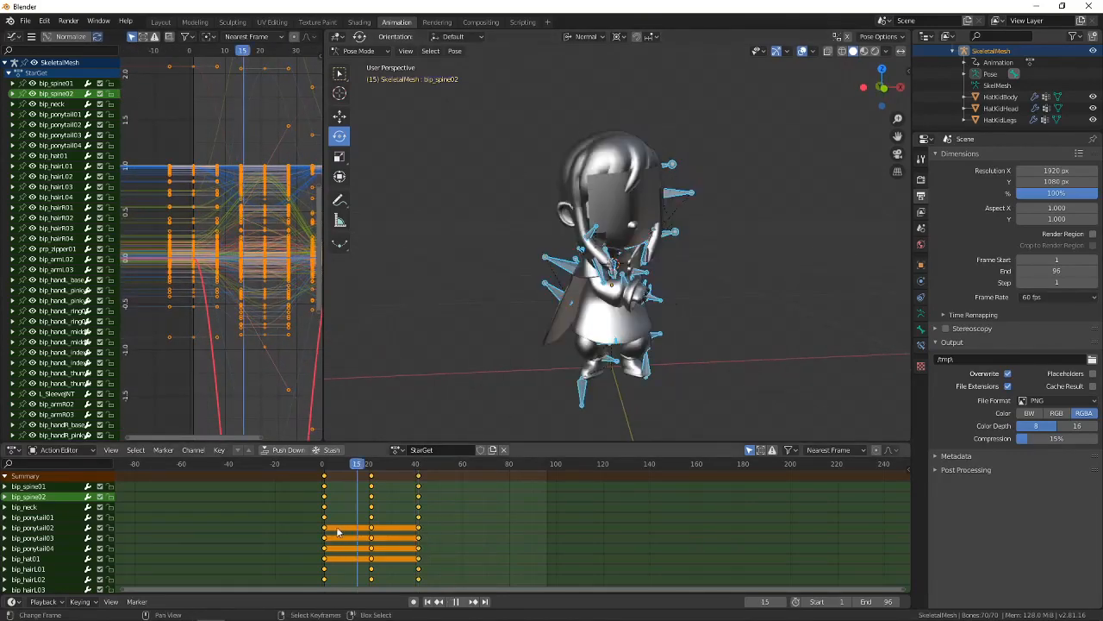
key("space")
left_click(324, 532)
middle_click_drag(758, 343, 738, 359)
key("alt+a")
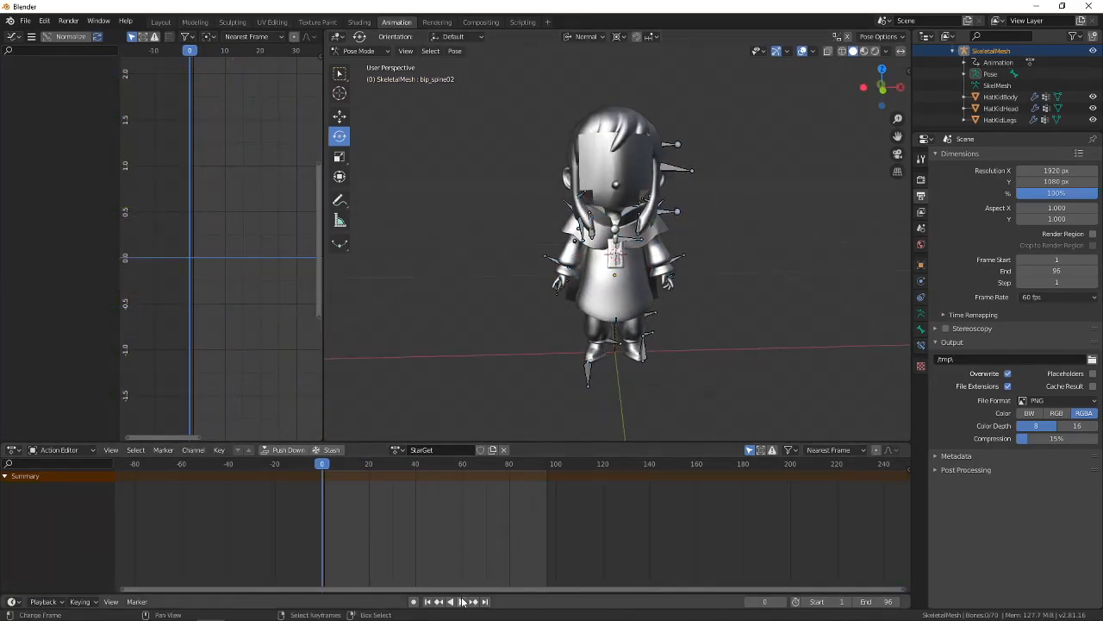
left_click(460, 602)
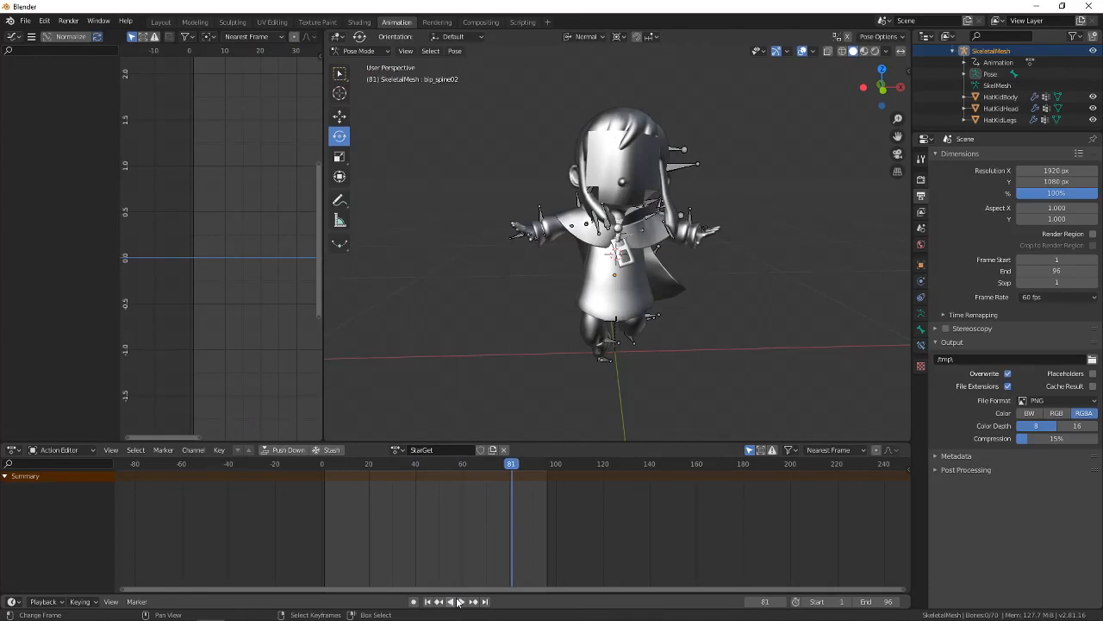
left_click(451, 601)
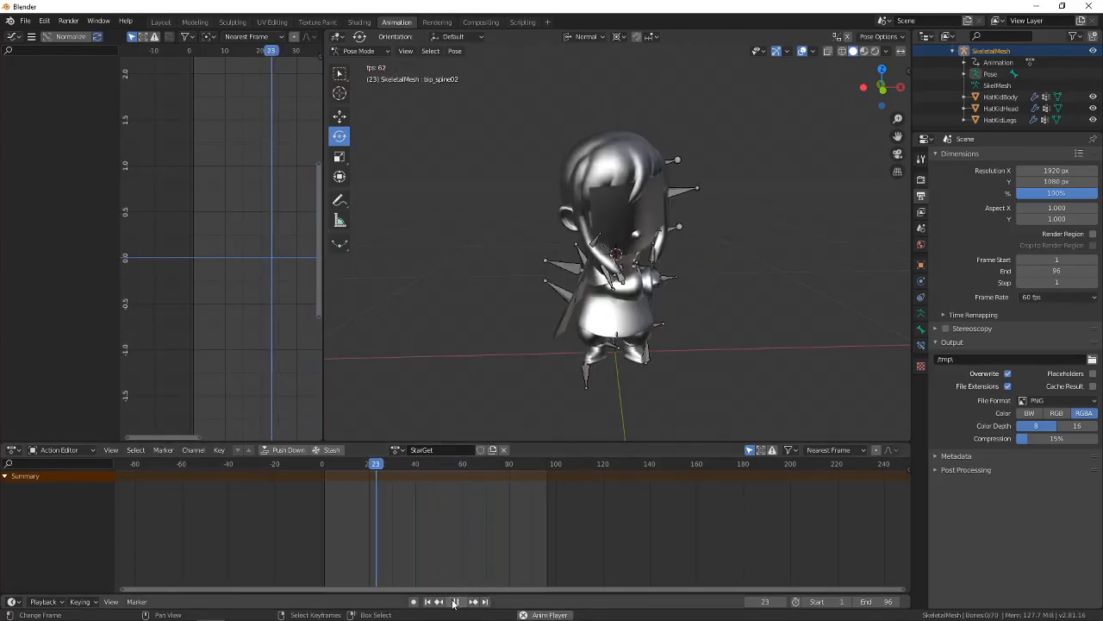
left_click_drag(522, 551, 323, 542)
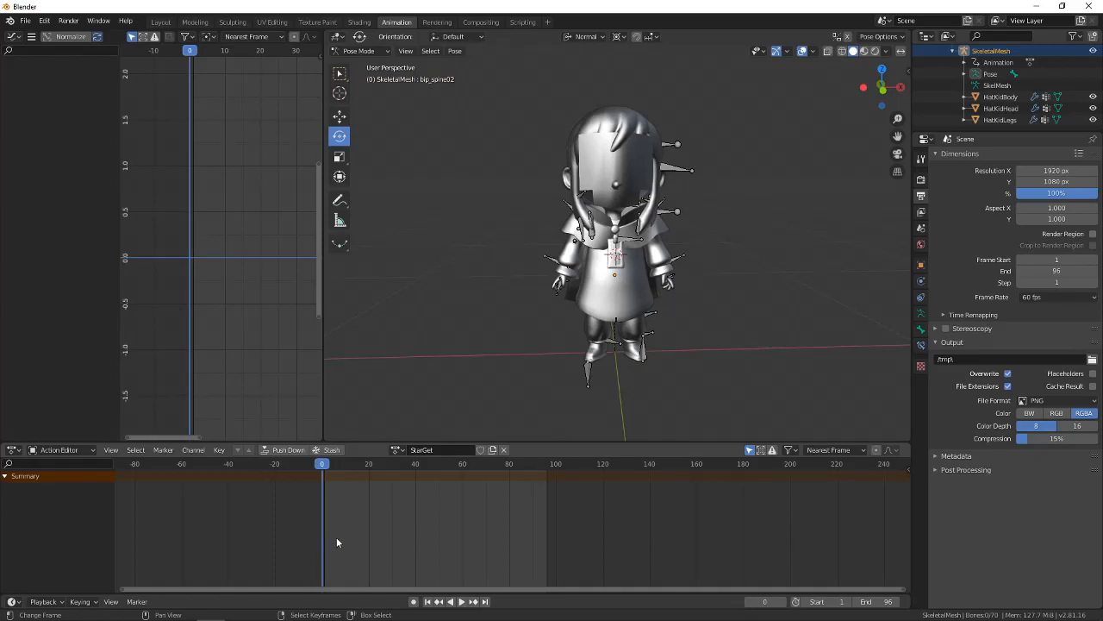
left_click(462, 601)
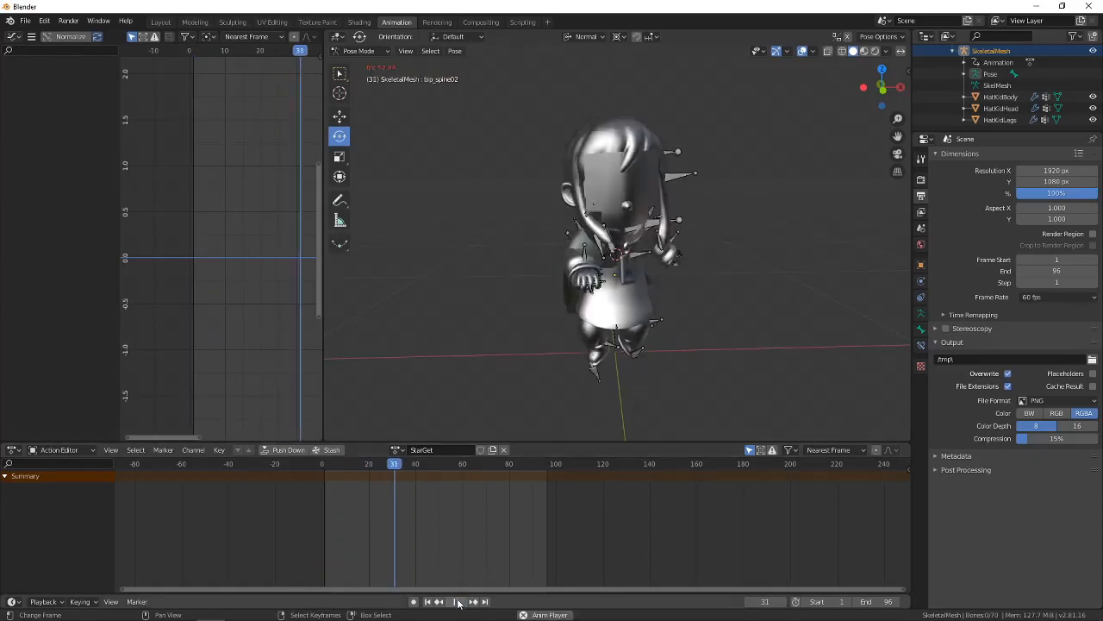
Go to frame 22 of the StarGet action and snap the 3D cursor to the Root bone.
left_click_drag(338, 522, 374, 543)
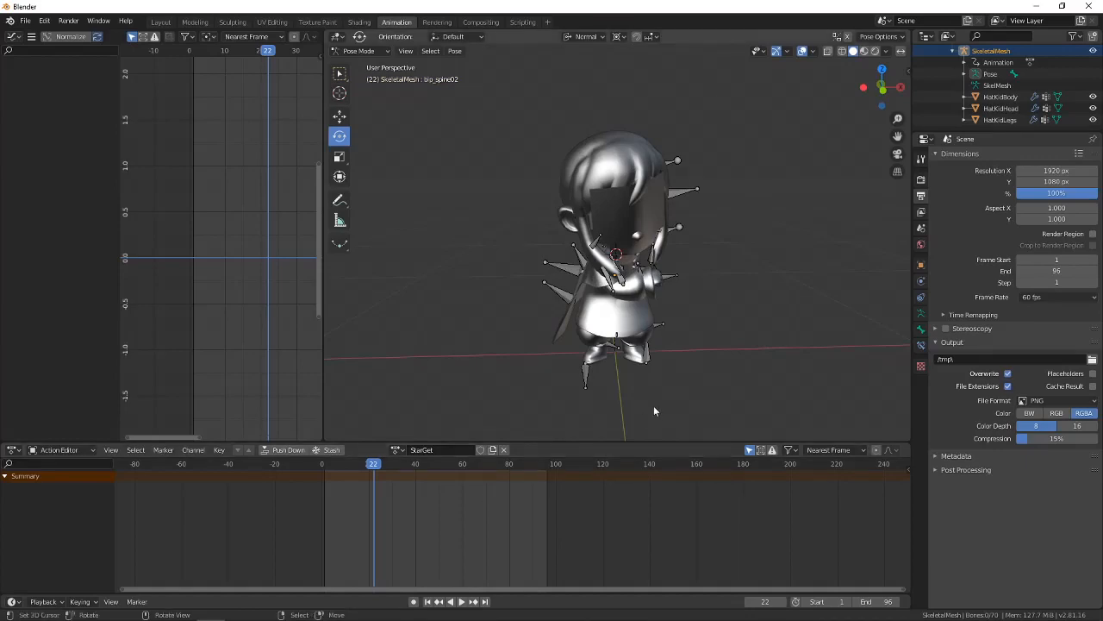
key("a")
scroll(685, 336, "up", 6)
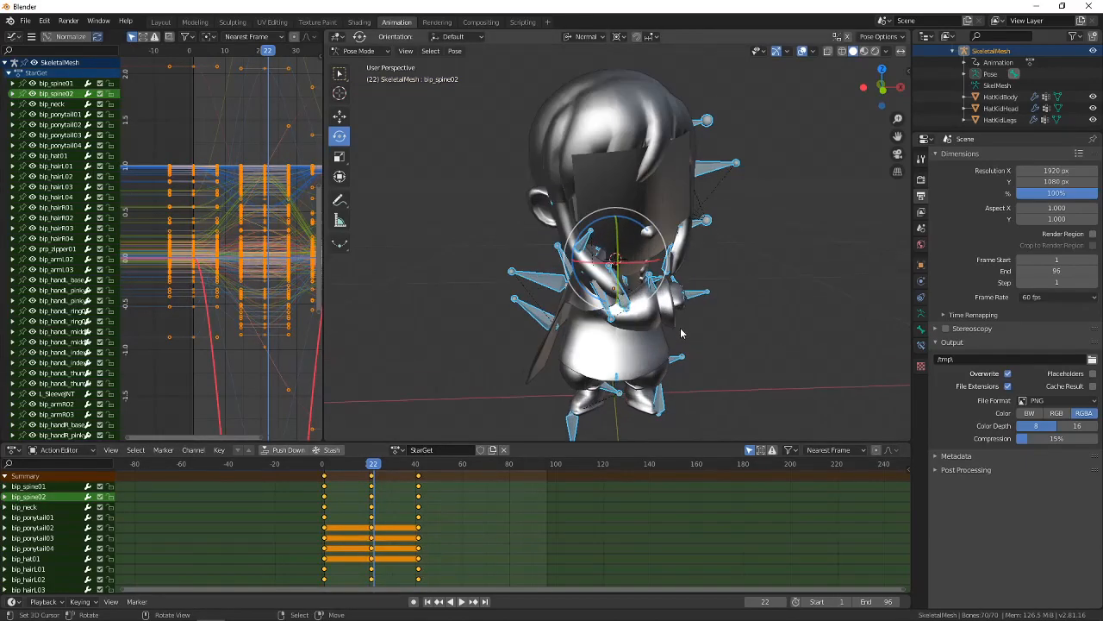
middle_click_drag(680, 329, 685, 302)
scroll(680, 336, "up", 10)
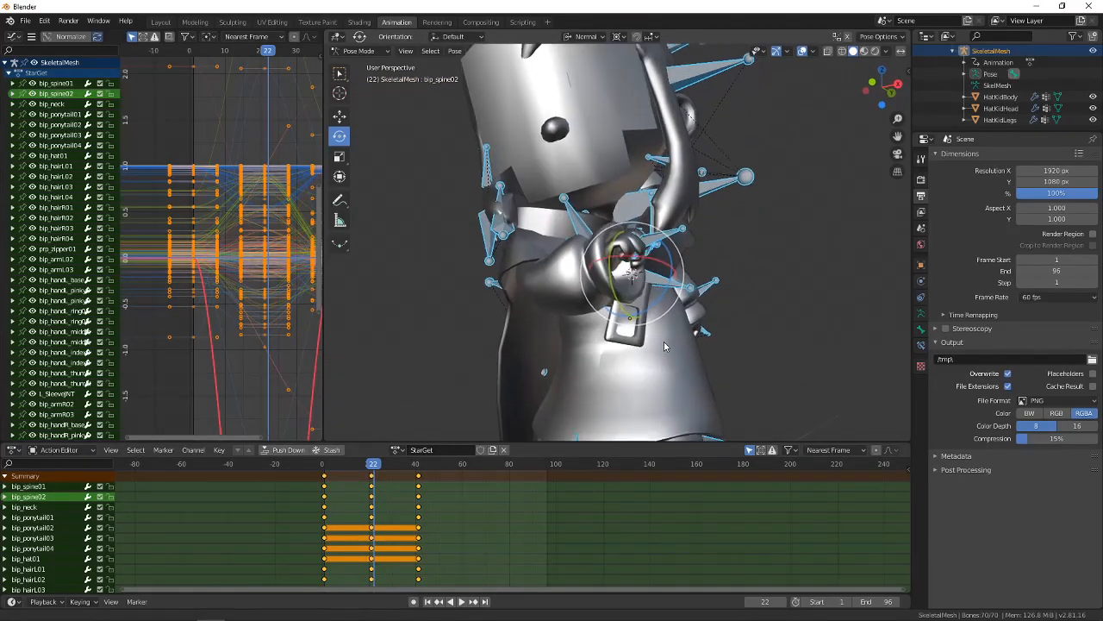
middle_click_drag(682, 351, 626, 310)
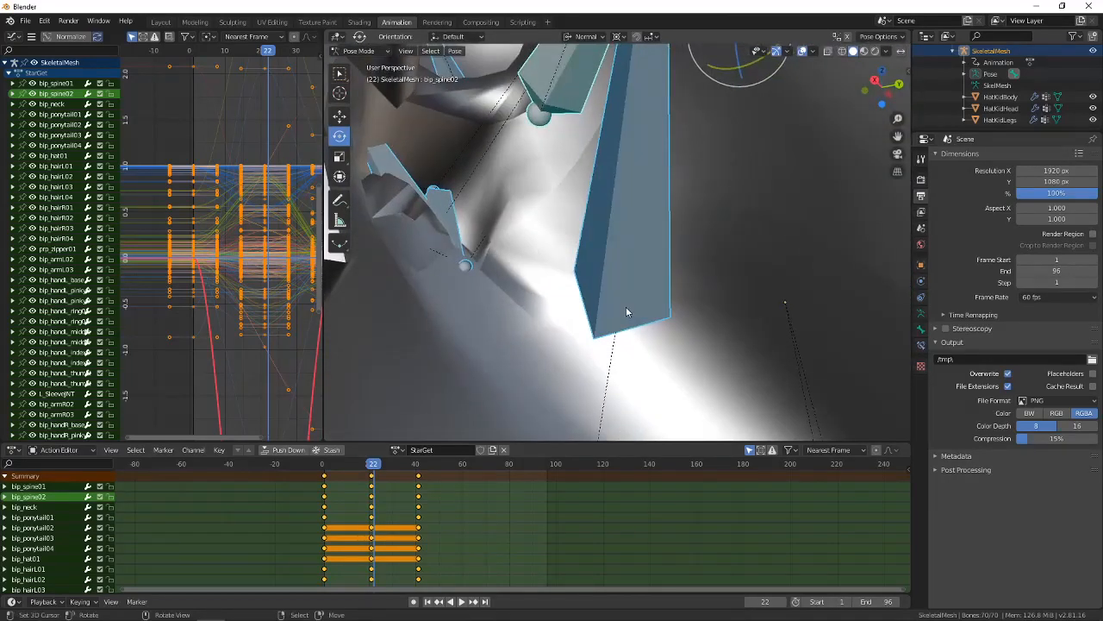
right_click(626, 308)
middle_click_drag(621, 256, 600, 209)
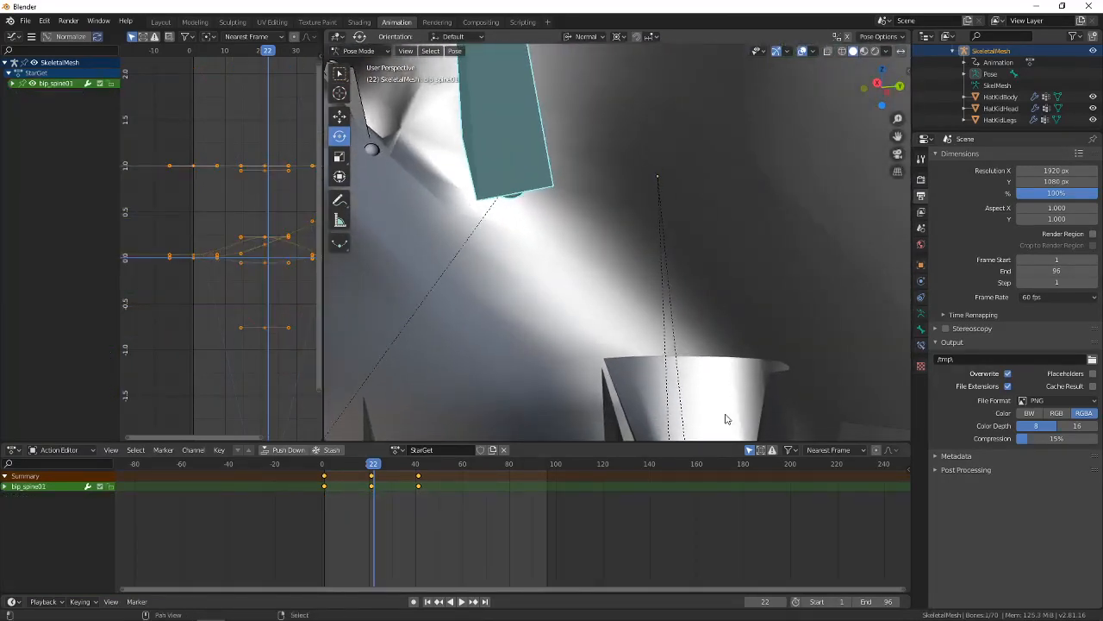
middle_click_drag(727, 419, 702, 296)
right_click(557, 295)
key("shift+s")
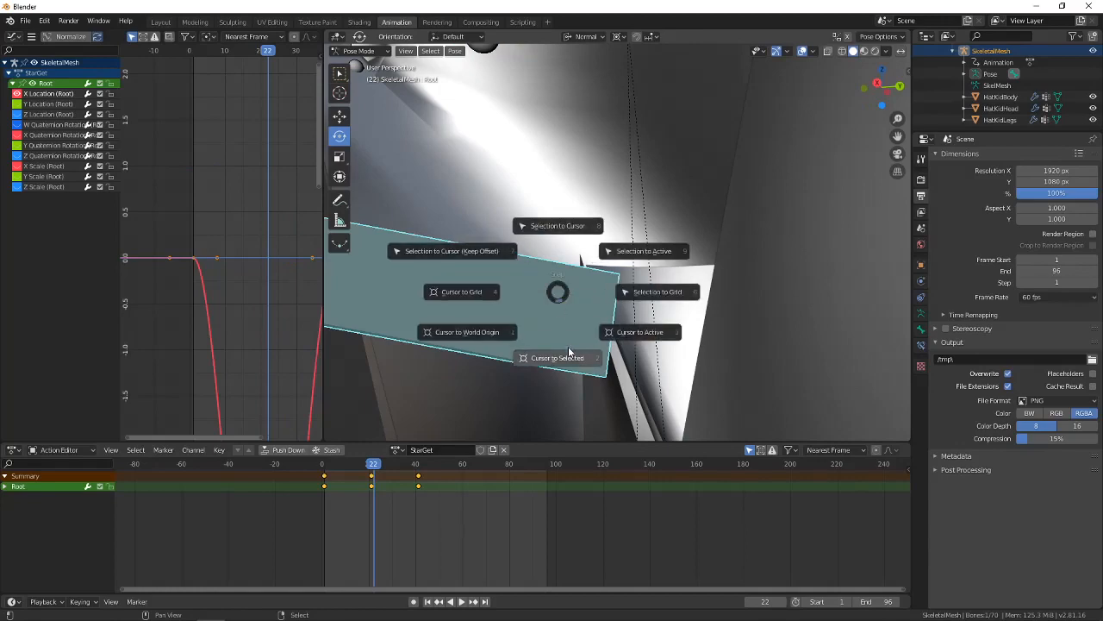
left_click(569, 351)
Rotate bip_spine01 around the 3D cursor by about 8.73° on the Y axis and 10.4° on the X axis.
middle_click_drag(571, 347, 655, 250)
right_click(554, 149)
scroll(599, 205, "down", 5)
left_click_drag(635, 245, 643, 285)
middle_click_drag(642, 287, 664, 298)
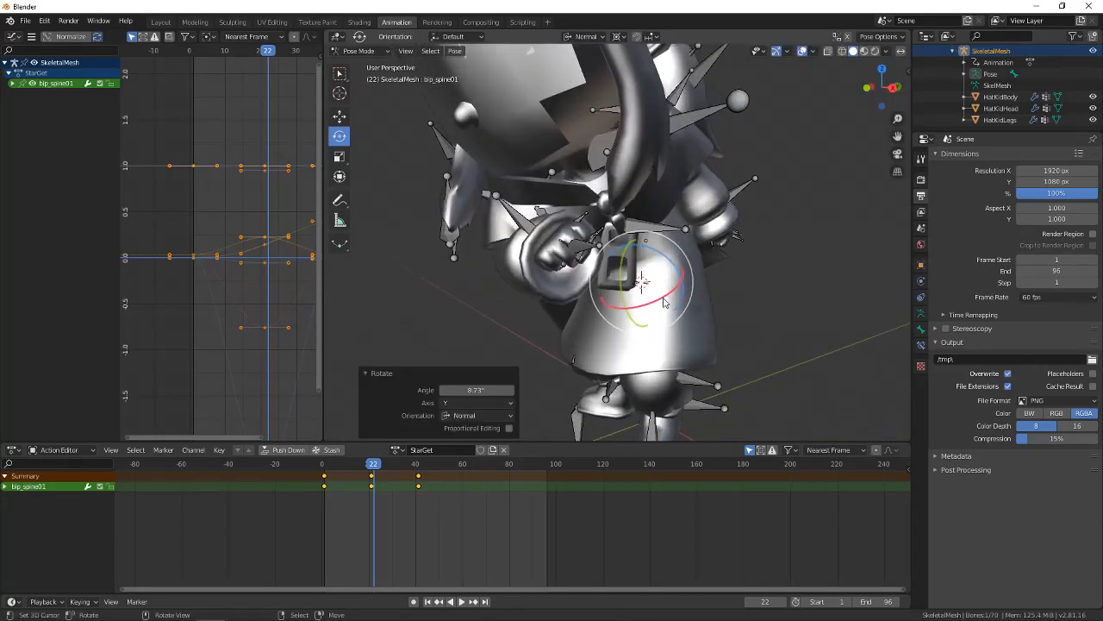
left_click_drag(665, 301, 664, 294)
middle_click_drag(664, 294, 742, 312)
scroll(743, 312, "down", 3)
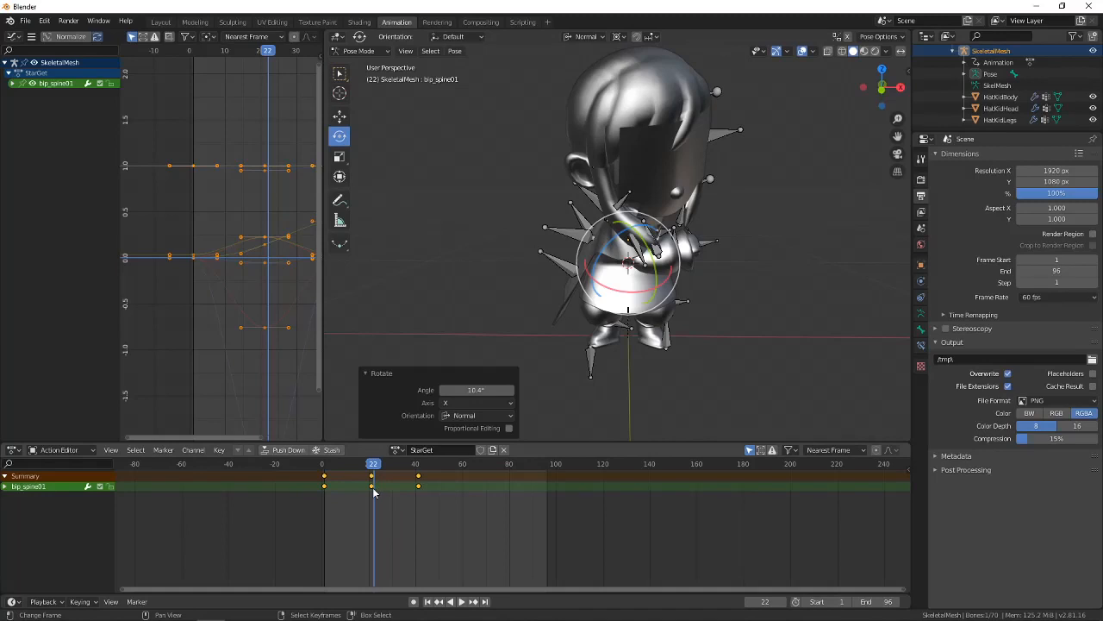
Copy the bip_spine01 pose to frame 21 and insert a Whole Character (Selected bones only) keyframe there.
key("ctrl+c")
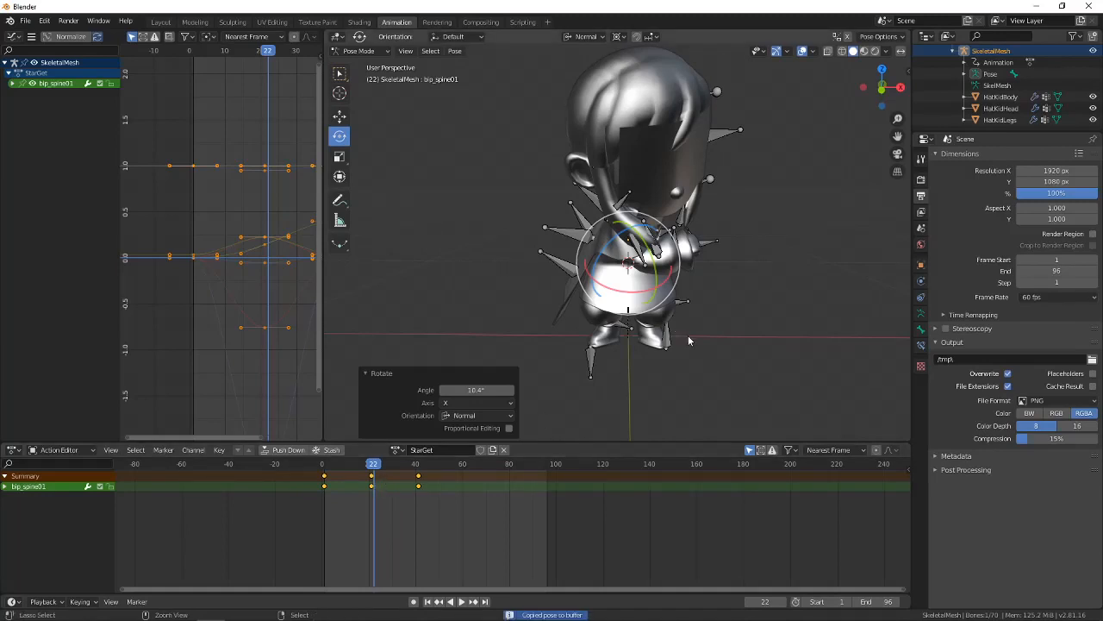
left_click(372, 483)
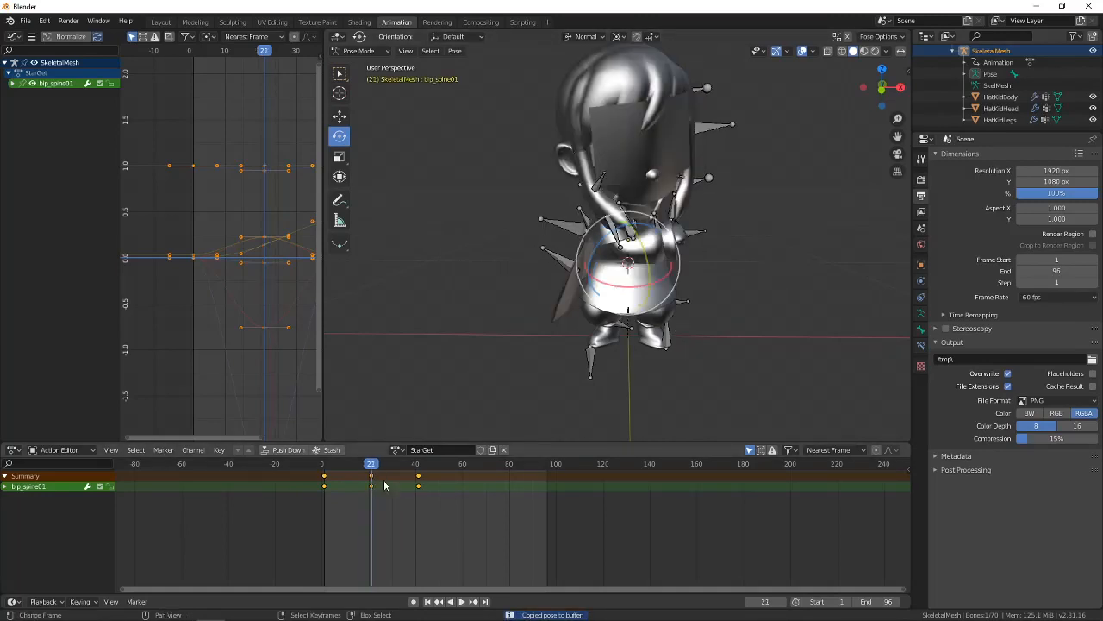
key("ctrl+v")
middle_click_drag(755, 280, 741, 287)
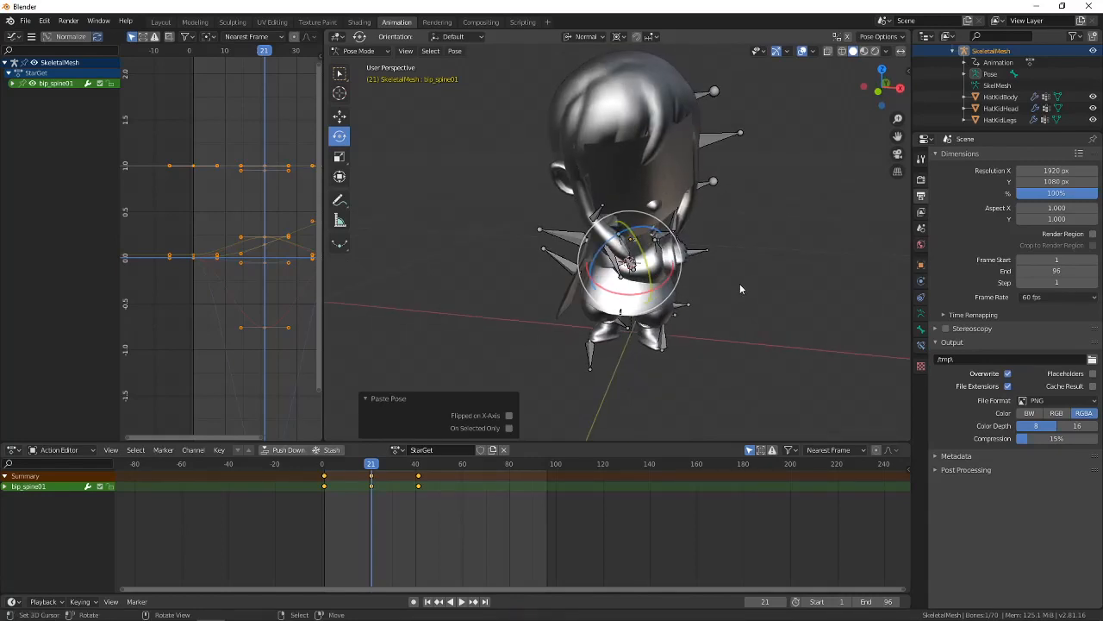
key("i")
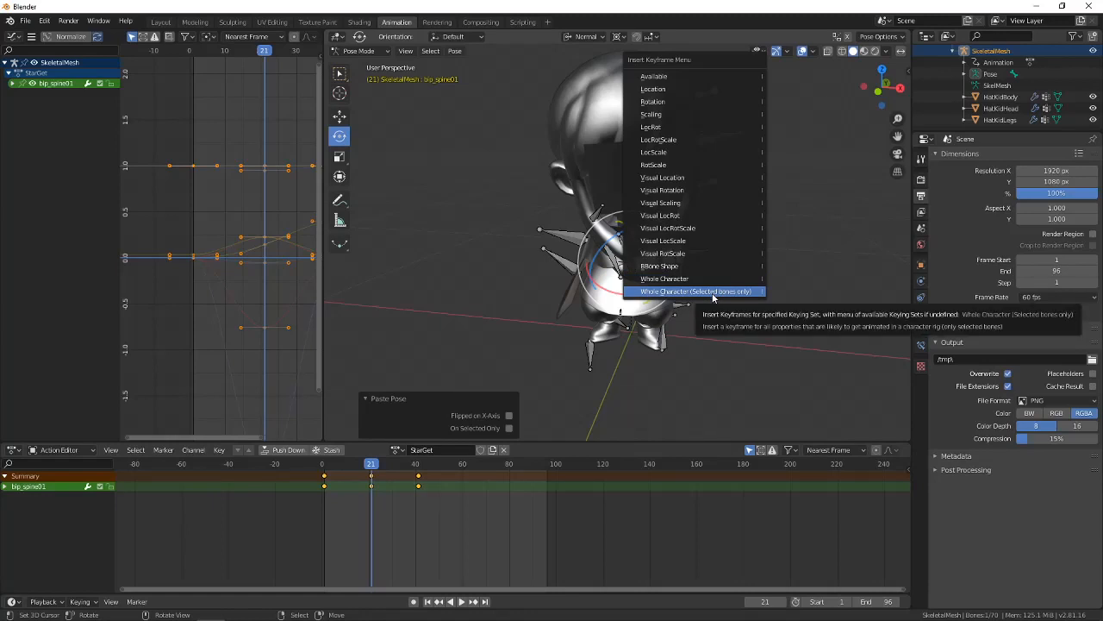
left_click(712, 291)
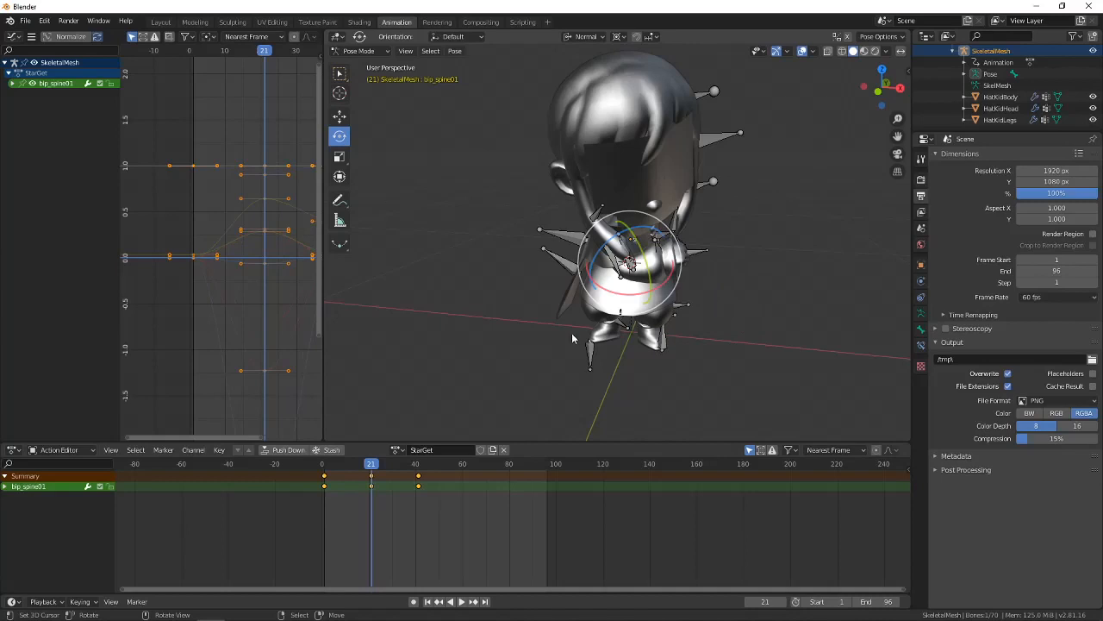
Deselect all bones and play the StarGet action from frame 1 repeatedly to check the adjusted crouch and the leap out of it.
left_click(325, 485)
middle_click_drag(577, 405, 610, 384)
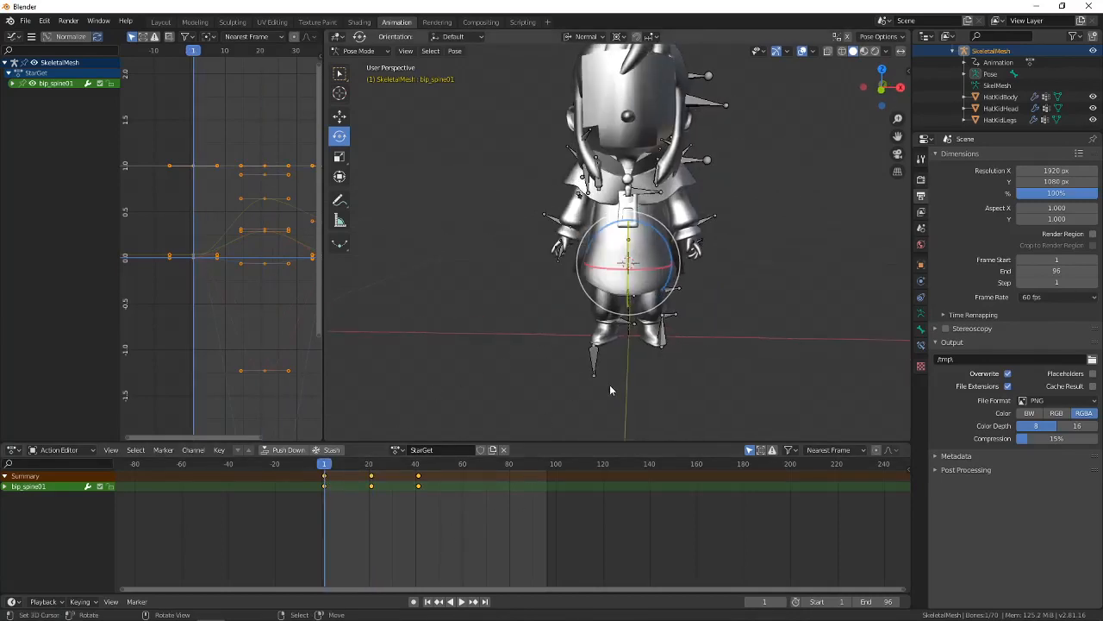
key("alt+a")
middle_click_drag(769, 310, 703, 349, "shift")
scroll(773, 348, "down", 1)
scroll(775, 346, "down", 1)
left_click(461, 602)
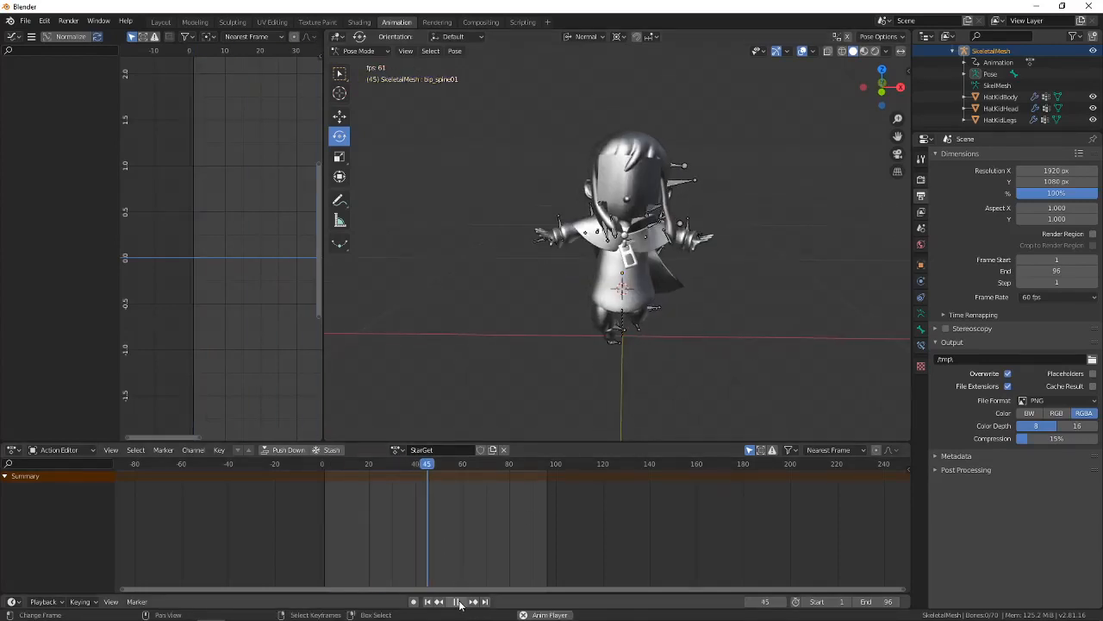
left_click_drag(409, 552, 325, 533)
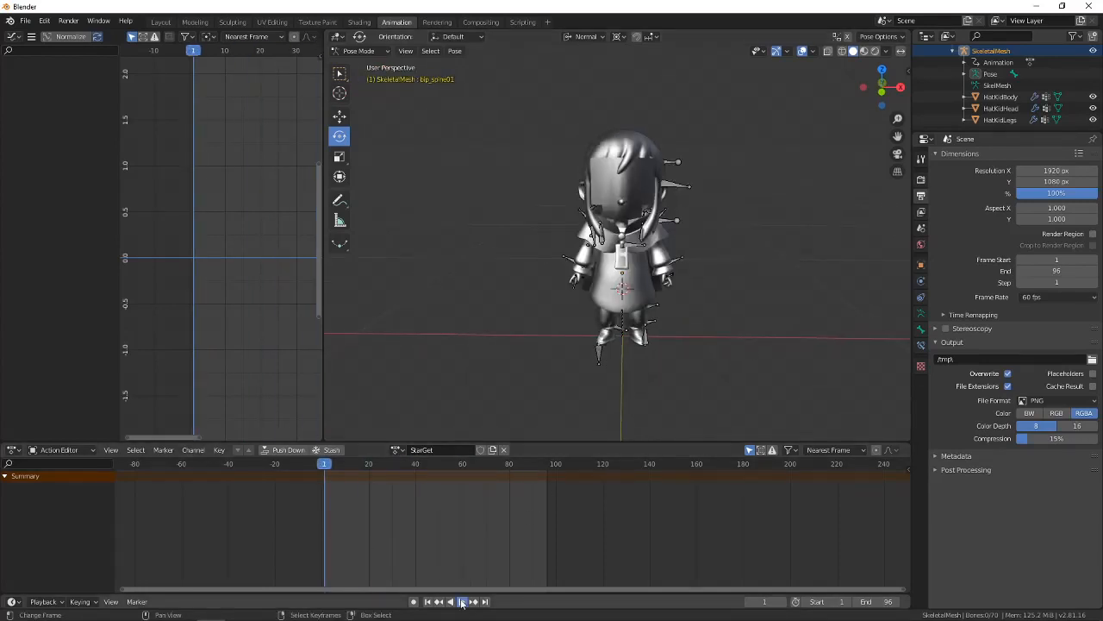
left_click(460, 602)
left_click(442, 602)
left_click(456, 602)
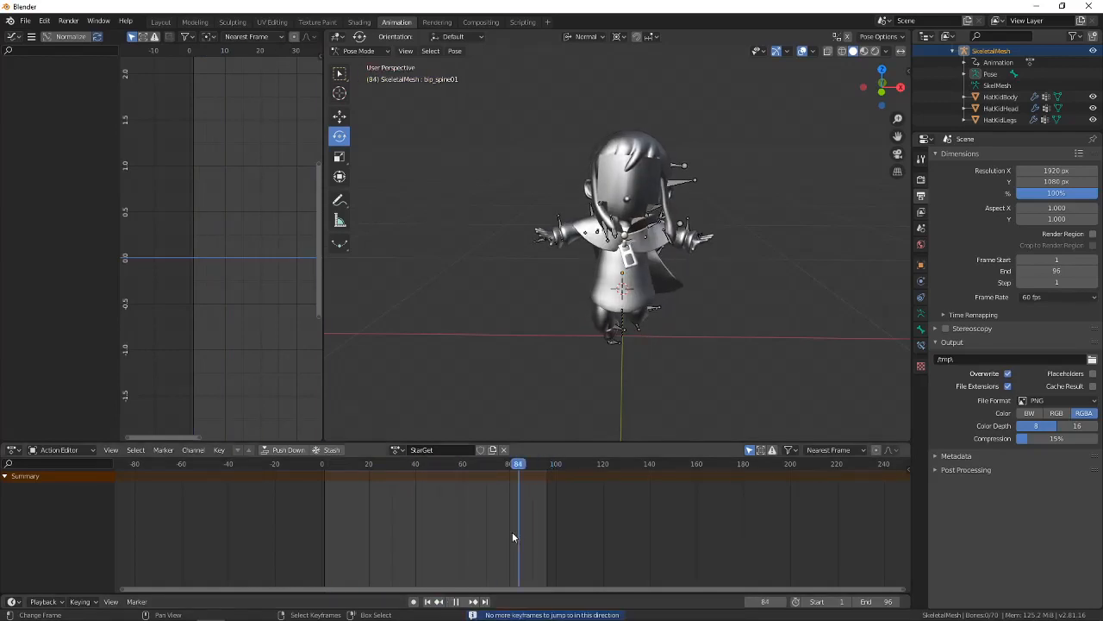
left_click_drag(512, 531, 329, 526)
left_click(454, 602)
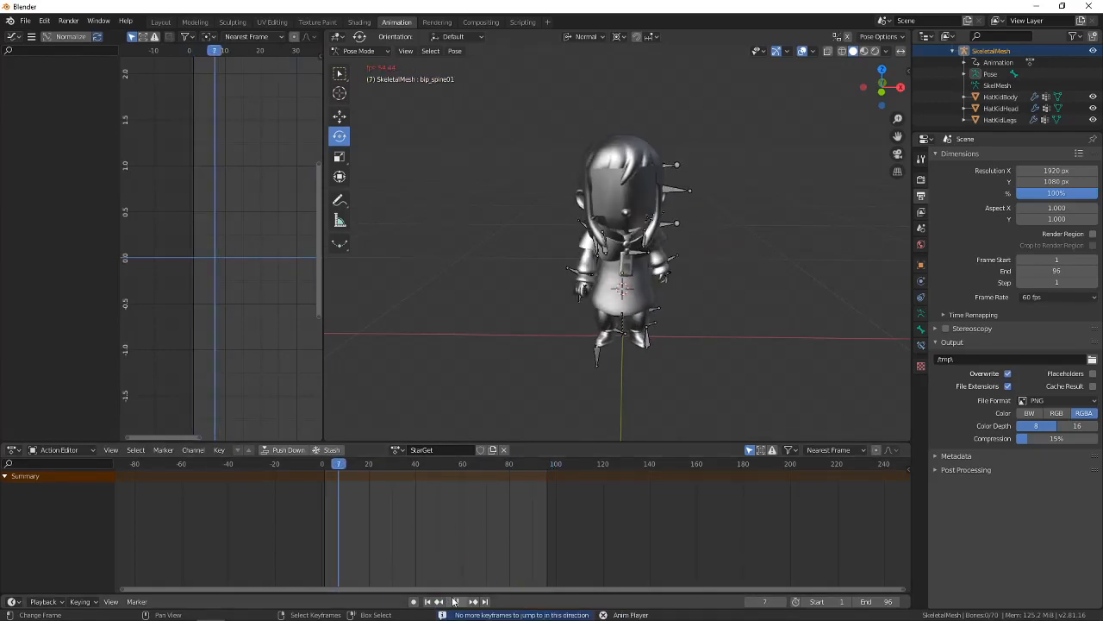
left_click(452, 601)
Examine the character from several angles with all bones selected while scrubbing between the start, crouch and leap poses.
middle_click_drag(607, 431, 659, 427)
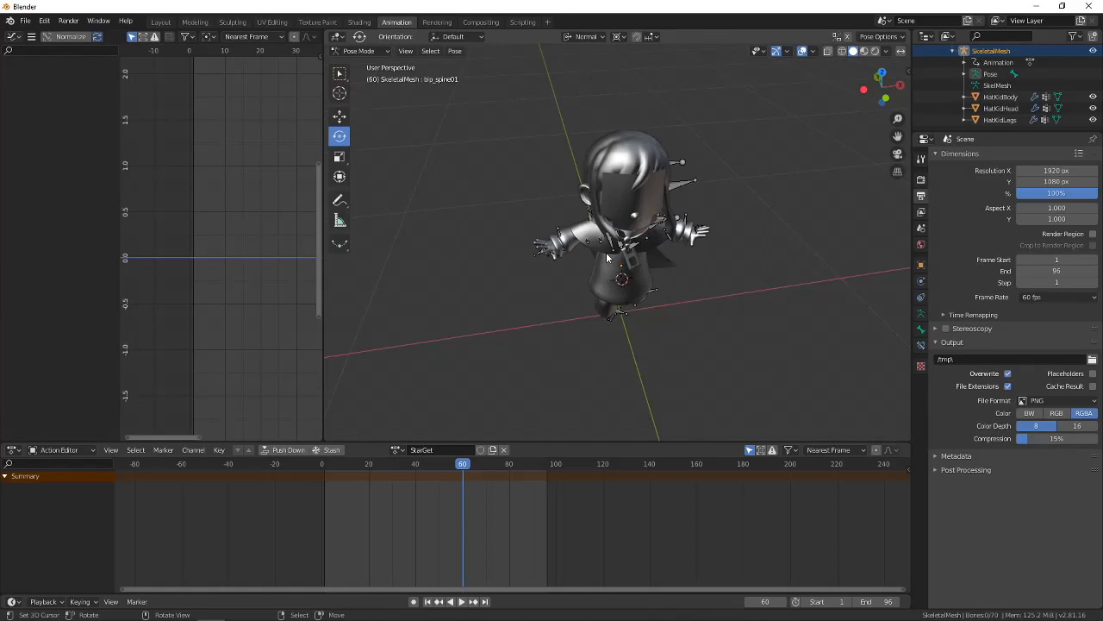
middle_click_drag(756, 197, 718, 177)
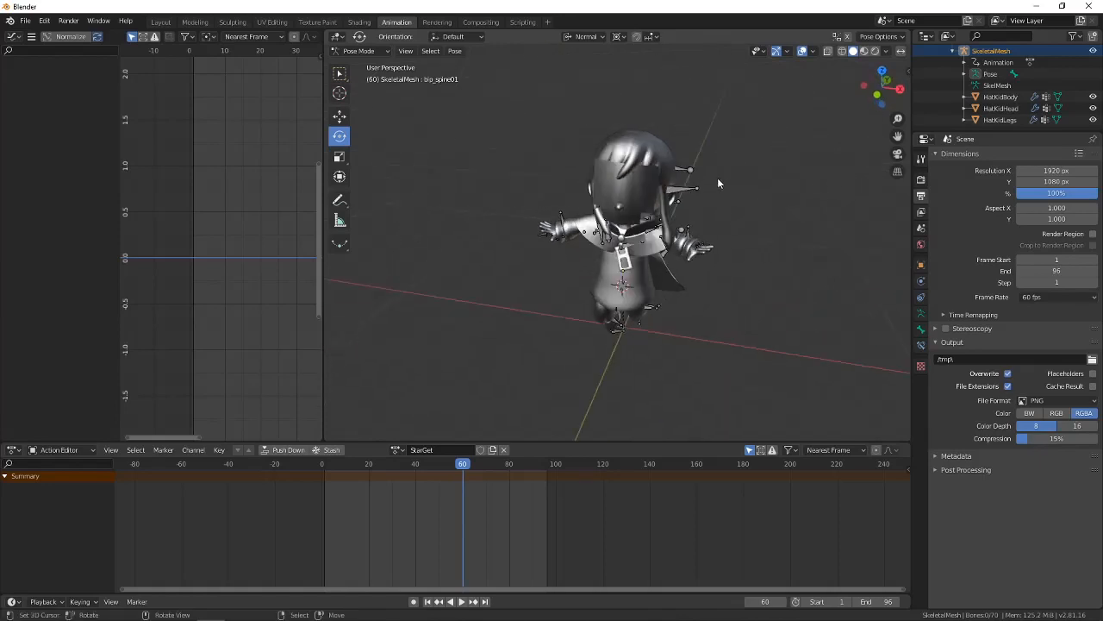
key("a")
middle_click_drag(628, 290, 697, 252)
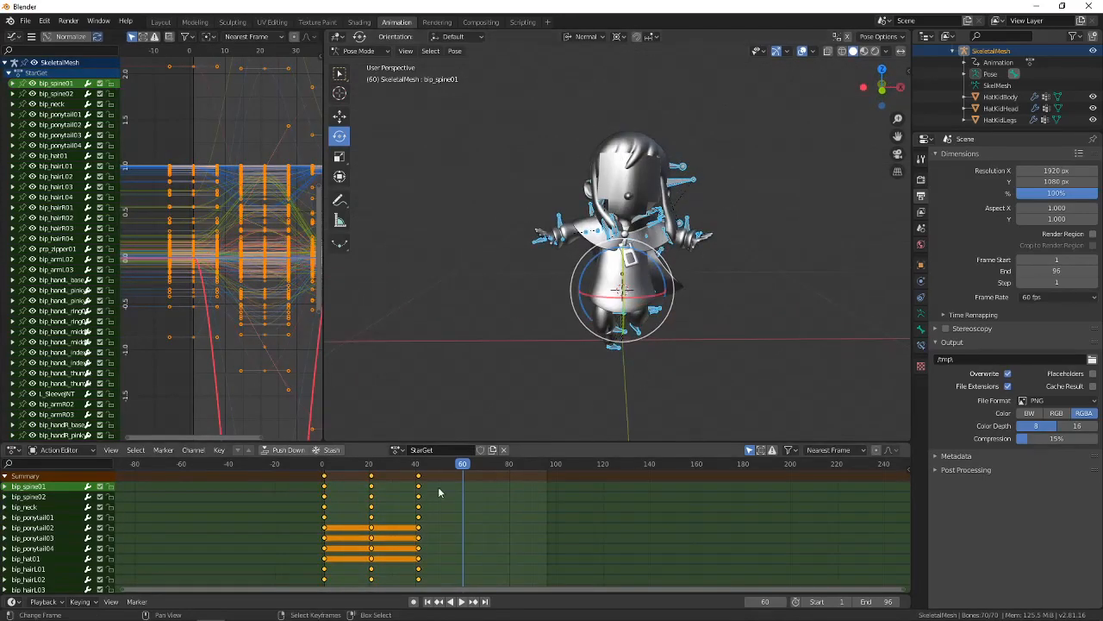
key("space")
left_click_drag(371, 519, 419, 513)
middle_click_drag(569, 332, 532, 389)
scroll(622, 341, "up", 2)
mouse_move(341, 514)
left_mouse_down()
mouse_move(375, 512)
mouse_move(322, 513)
left_mouse_up()
middle_click_drag(698, 368, 680, 324)
scroll(692, 371, "up", 4)
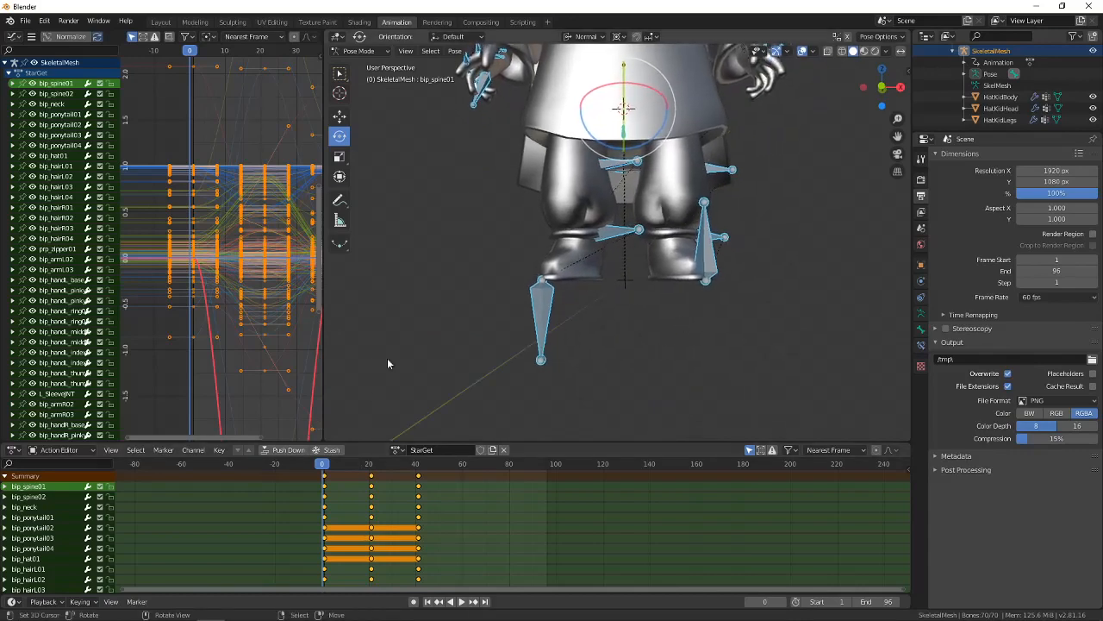
Select the Root bone between the legs and bring its full X Location curve into view in the graph.
scroll(697, 146, "up", 8)
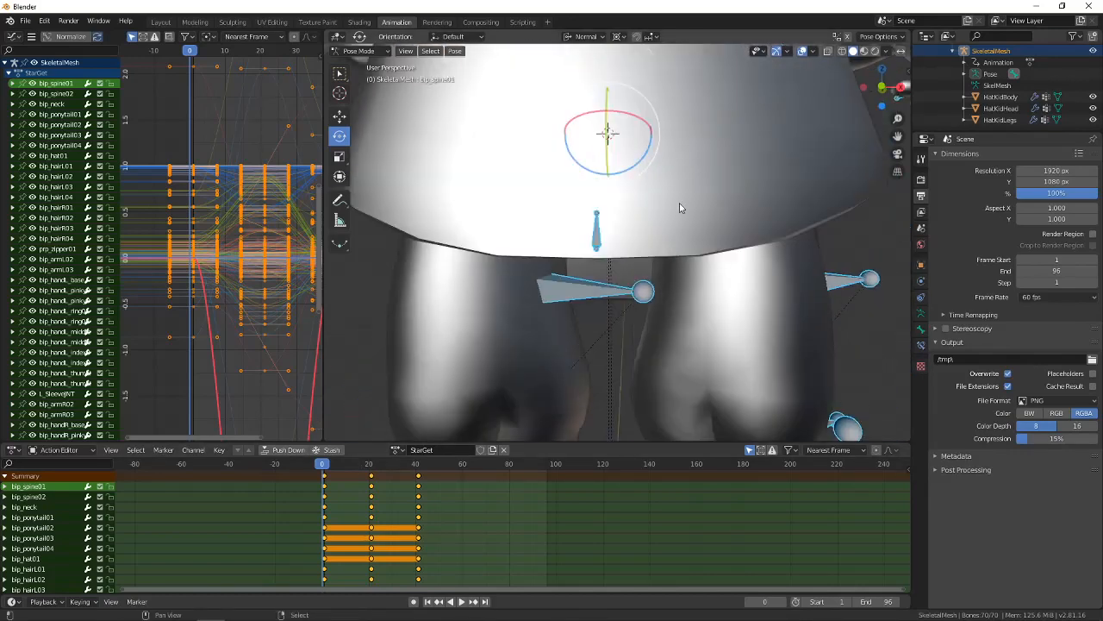
middle_click_drag(697, 267, 678, 172)
right_click(679, 172)
scroll(688, 225, "down", 10)
middle_click_drag(731, 349, 739, 217, "shift")
scroll(262, 328, "down", 7)
middle_click_drag(256, 411, 221, 244)
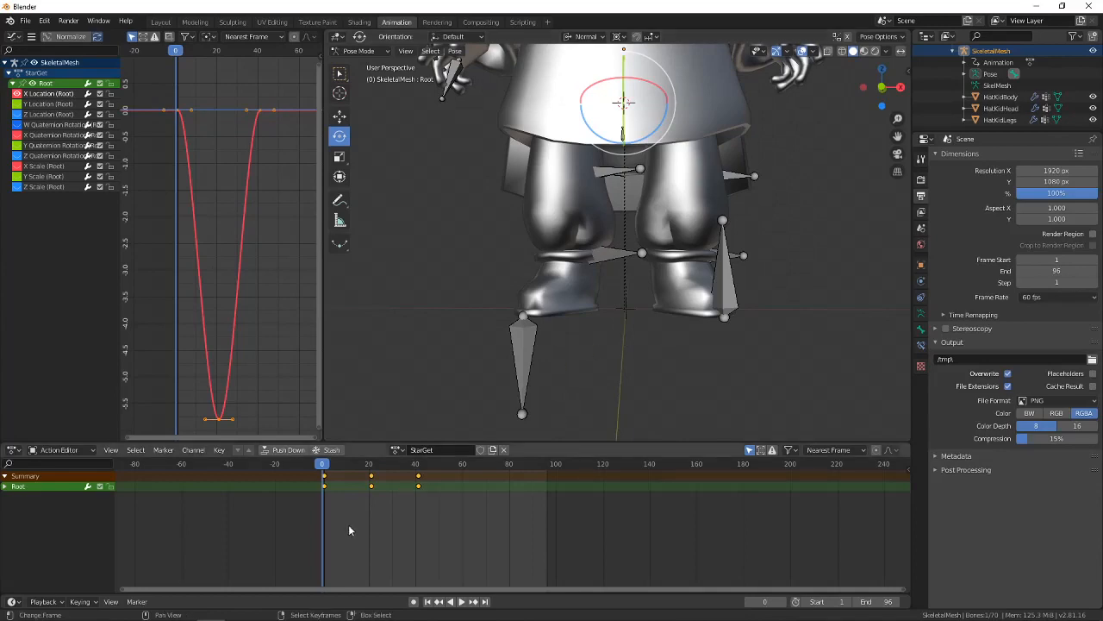
Raise the Root bone by about 0.0124 m along the global Z axis at frame 41.
key("space")
left_click_drag(323, 498, 419, 500)
middle_click_drag(637, 362, 586, 350)
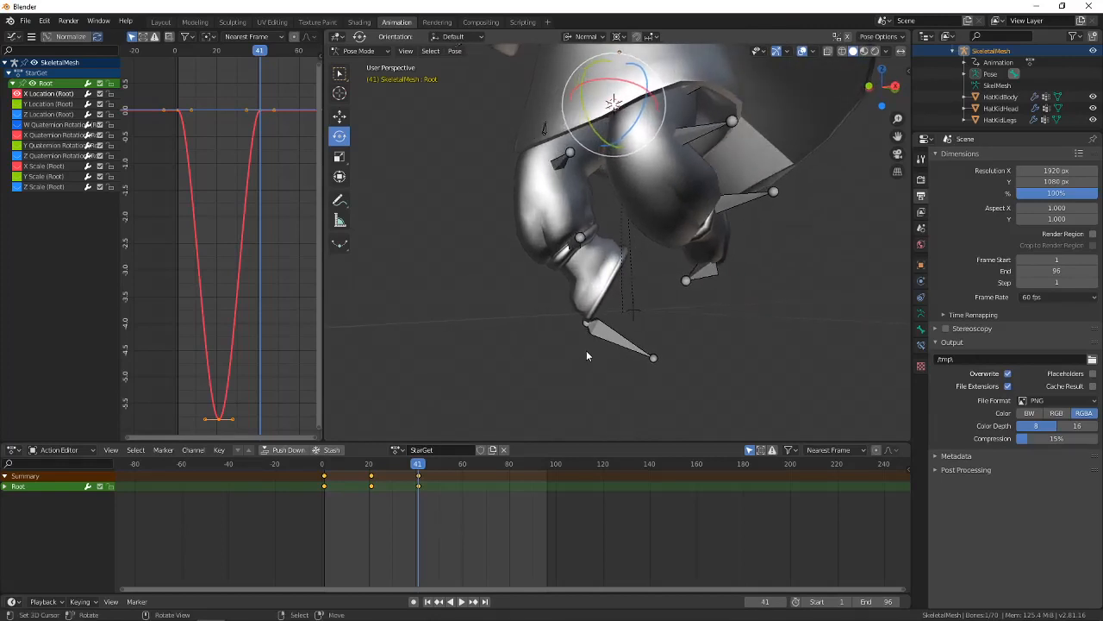
key("KP_1")
scroll(587, 350, "down", 3)
middle_click_drag(580, 228, 599, 319, "shift")
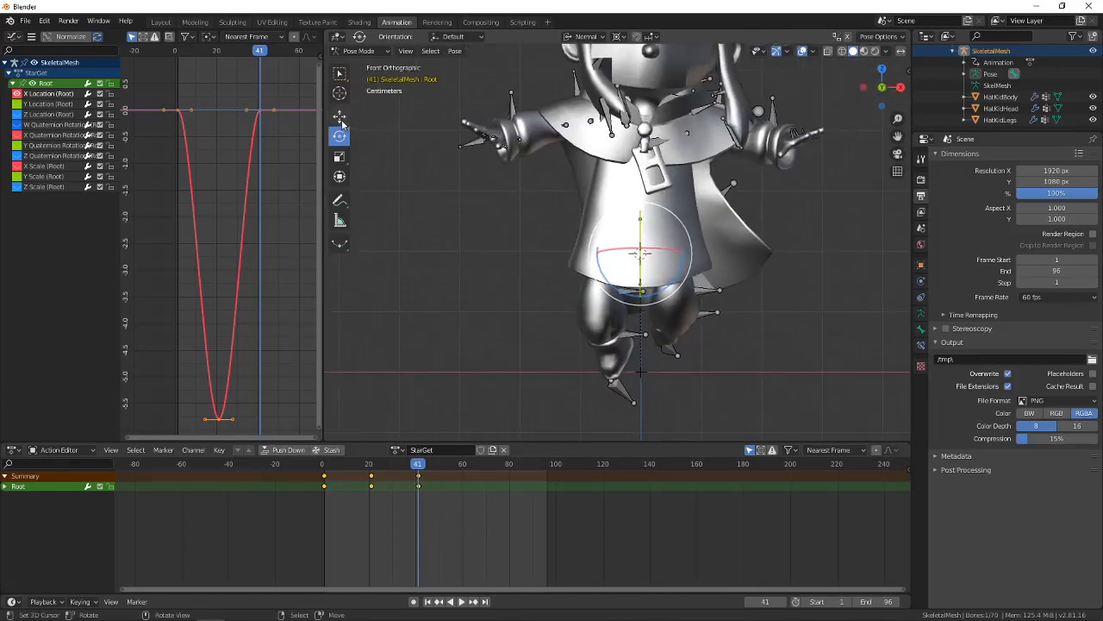
left_click(343, 119)
left_click(582, 36)
left_click(566, 69)
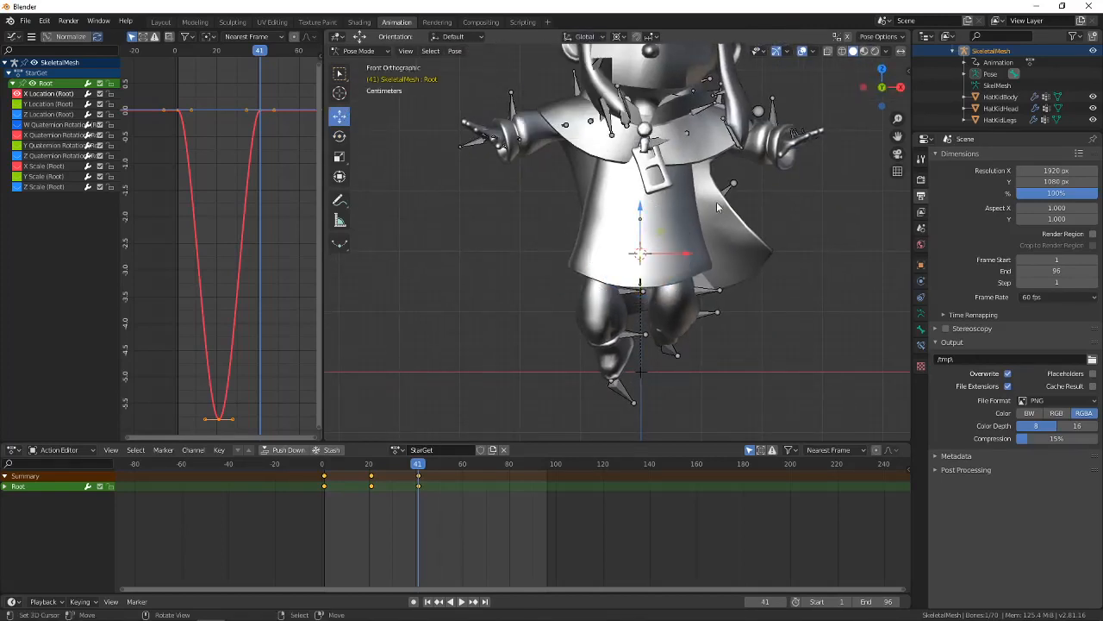
left_click_drag(642, 213, 644, 199)
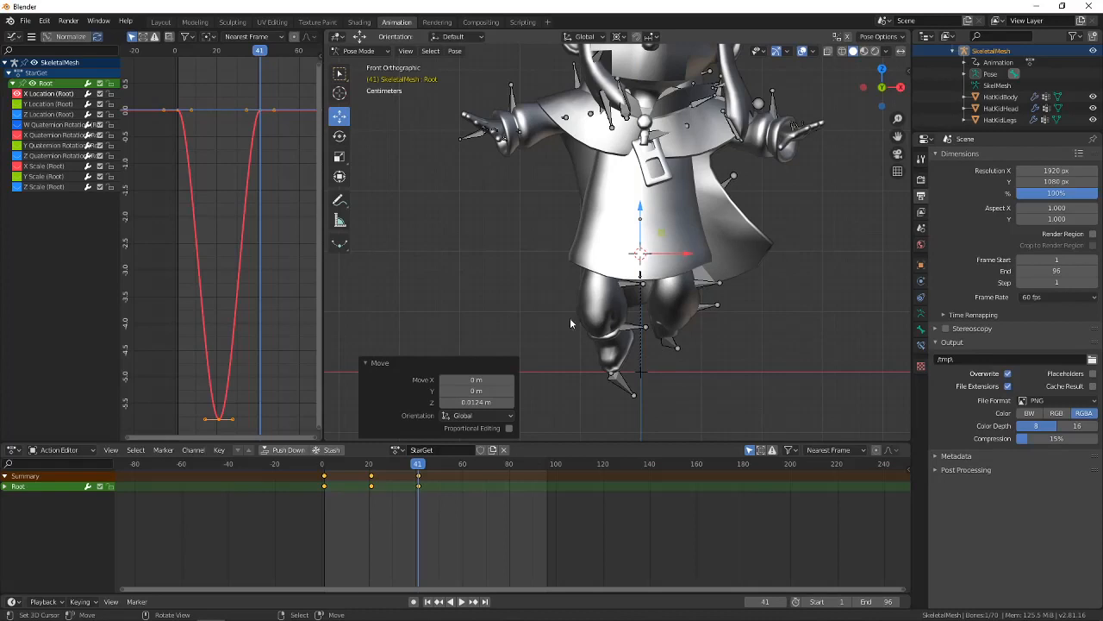
Insert a Whole Character (Selected bones only) keyframe for the Root bone at frame 41.
key("i")
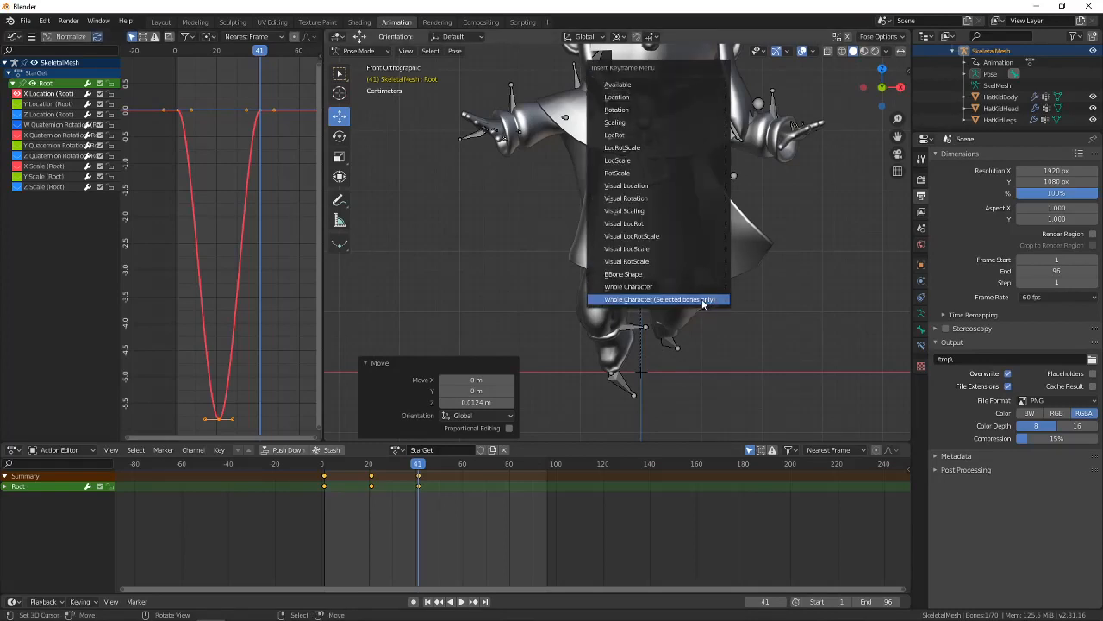
left_click(701, 299)
scroll(206, 192, "down", 1)
middle_click_drag(239, 82, 261, 87)
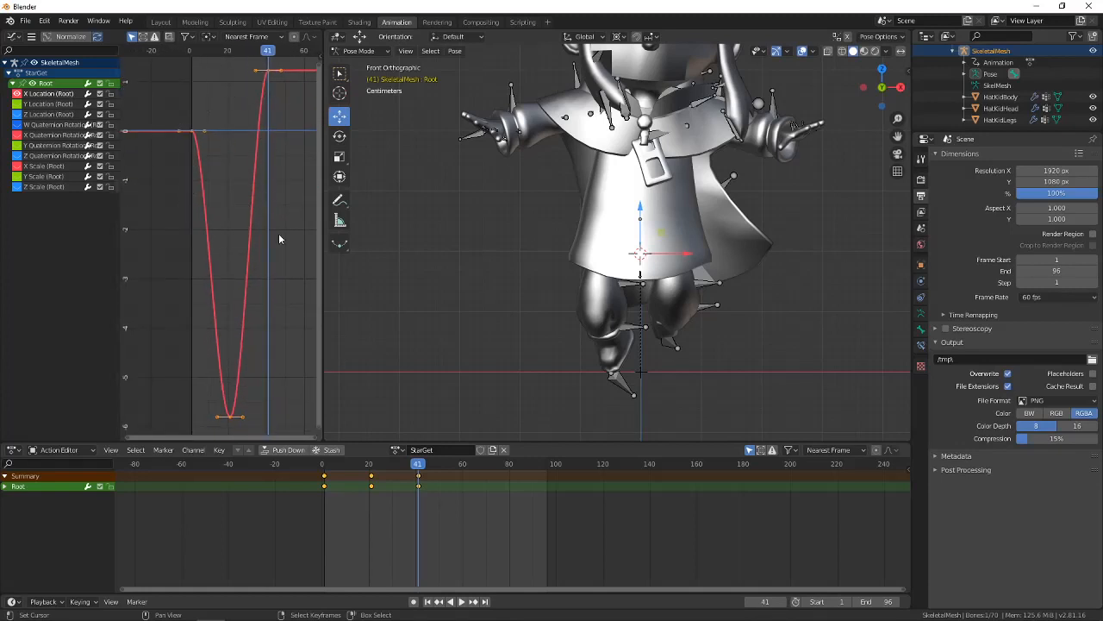
Set the interpolation of Root's X Location keyframe at frame 1 to Quadratic and play the action to check it.
key("space")
left_click_drag(191, 162, 193, 135)
right_click(193, 133)
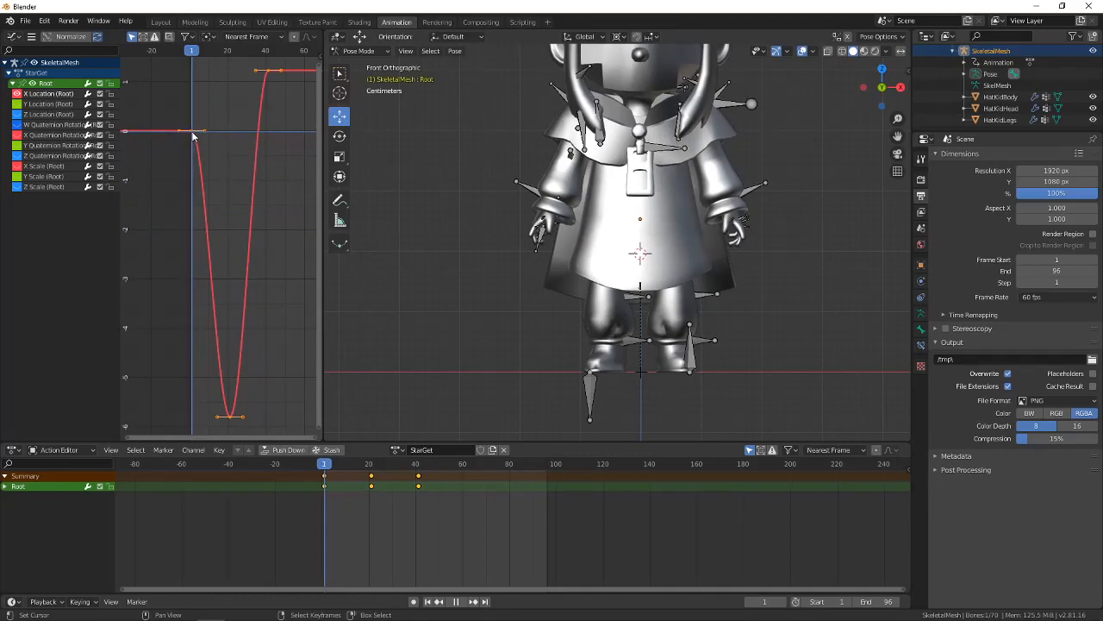
mouse_move(207, 294)
left_mouse_down()
mouse_move(227, 295)
mouse_move(192, 281)
left_mouse_up()
left_click(31, 36)
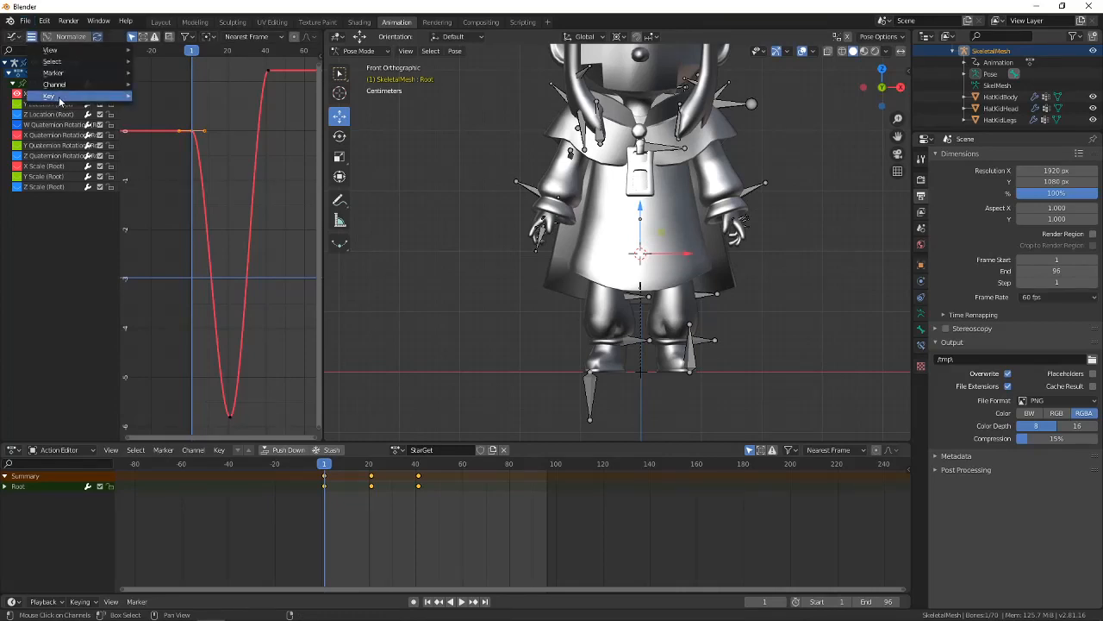
mouse_move(52, 96)
mouse_move(209, 267)
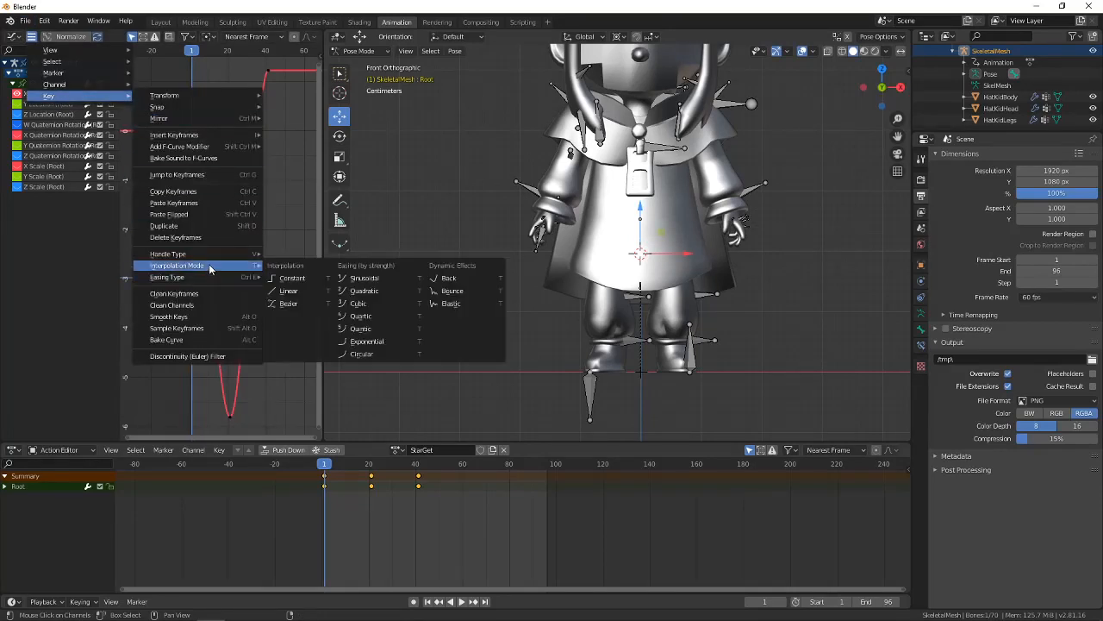
left_click(368, 291)
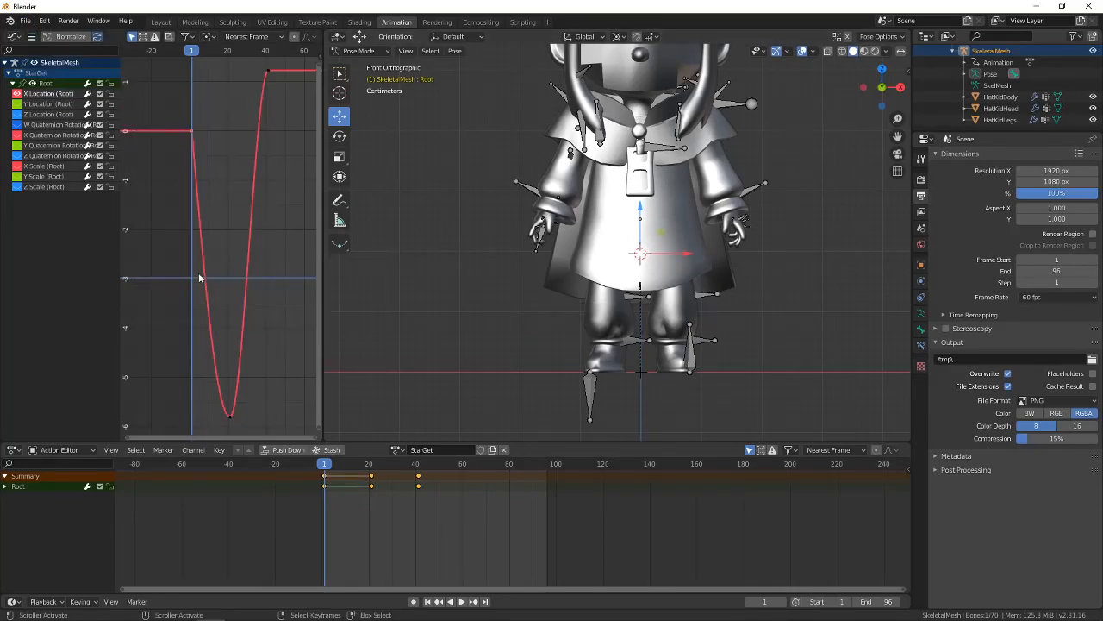
key("space")
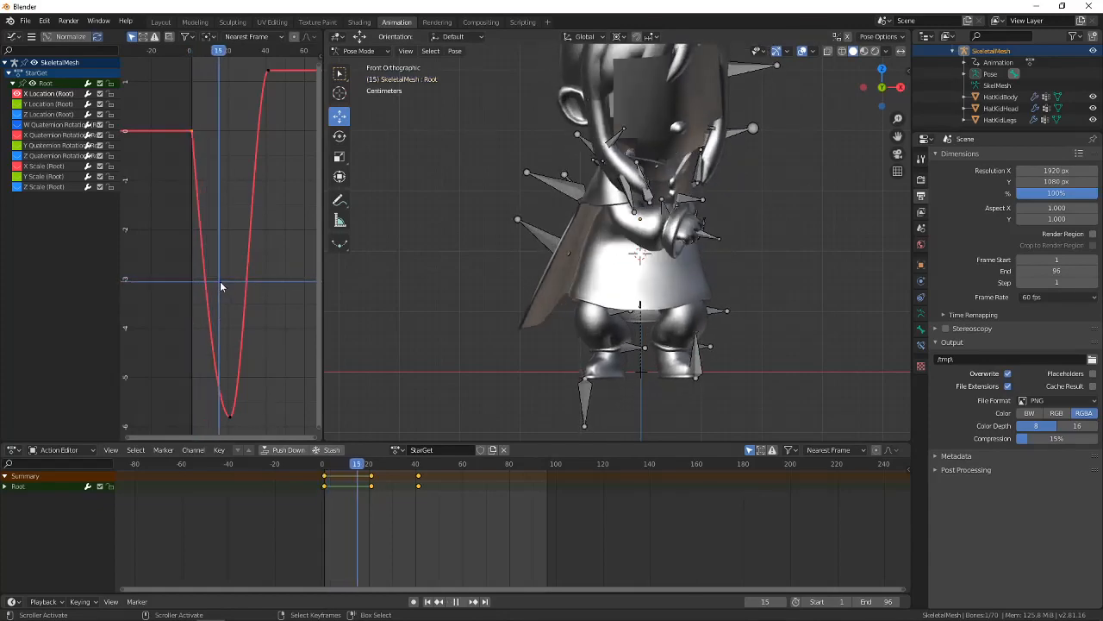
Set the interpolation of Root's X Location keyframe at frame 1 to Cubic and play the action to check it.
key("space")
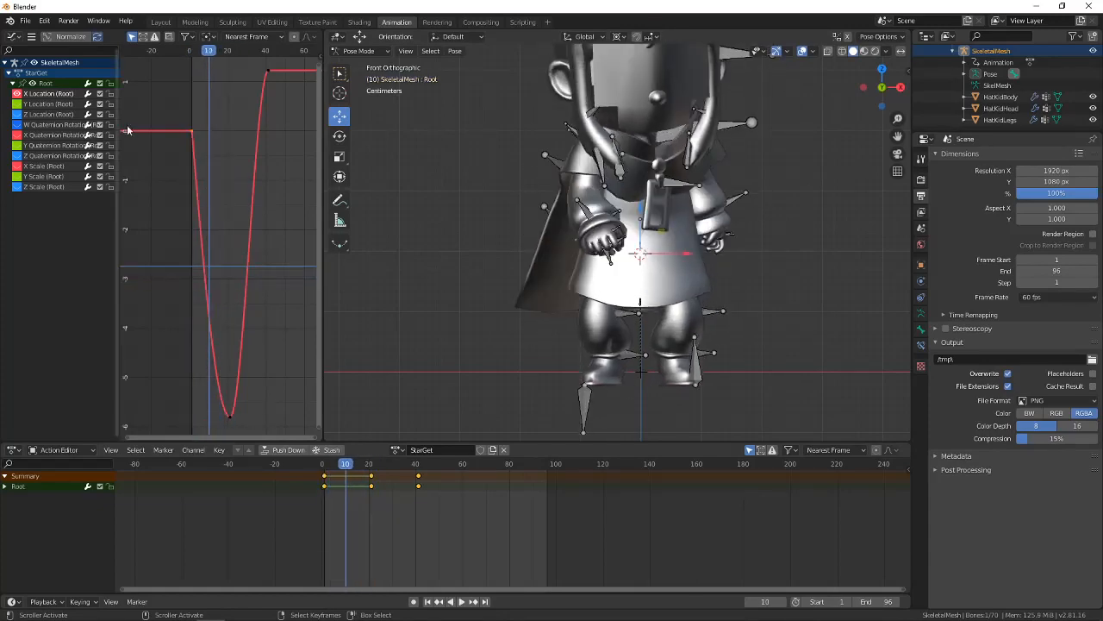
left_click(32, 36)
mouse_move(121, 95)
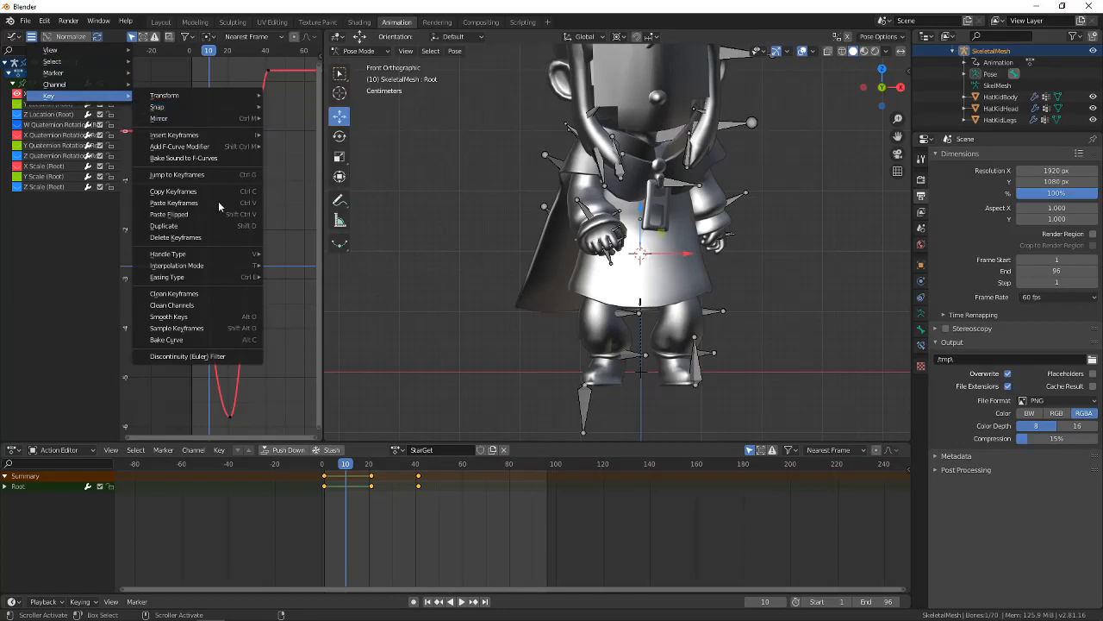
mouse_move(214, 265)
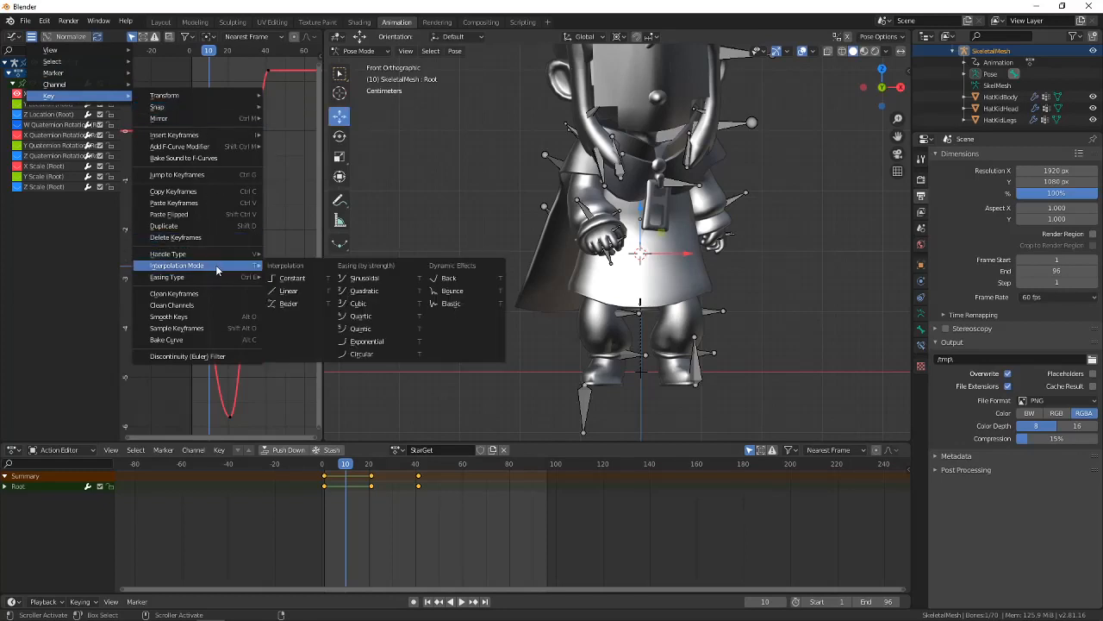
left_click(371, 296)
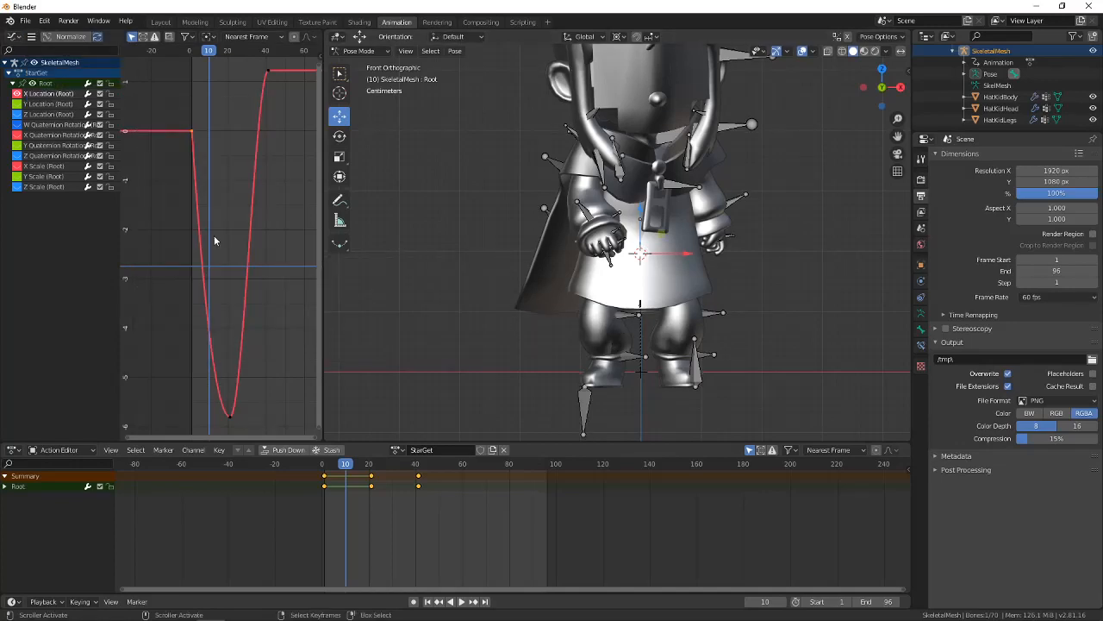
key("space")
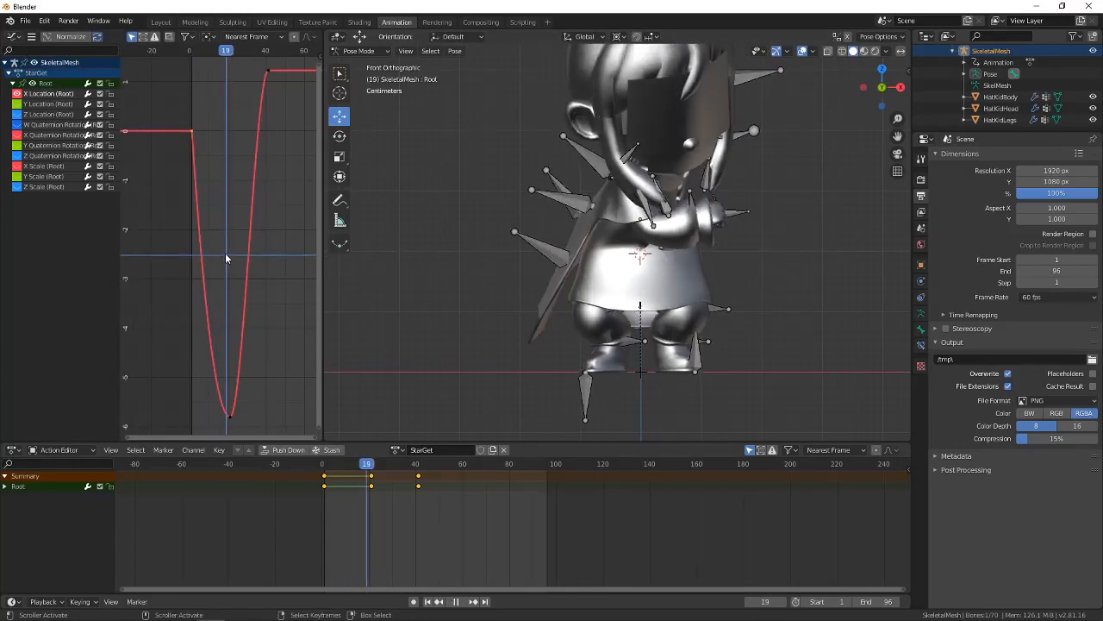
key("space")
Try Exponential interpolation on Root's X Location keyframe at frame 1.
left_click(31, 36)
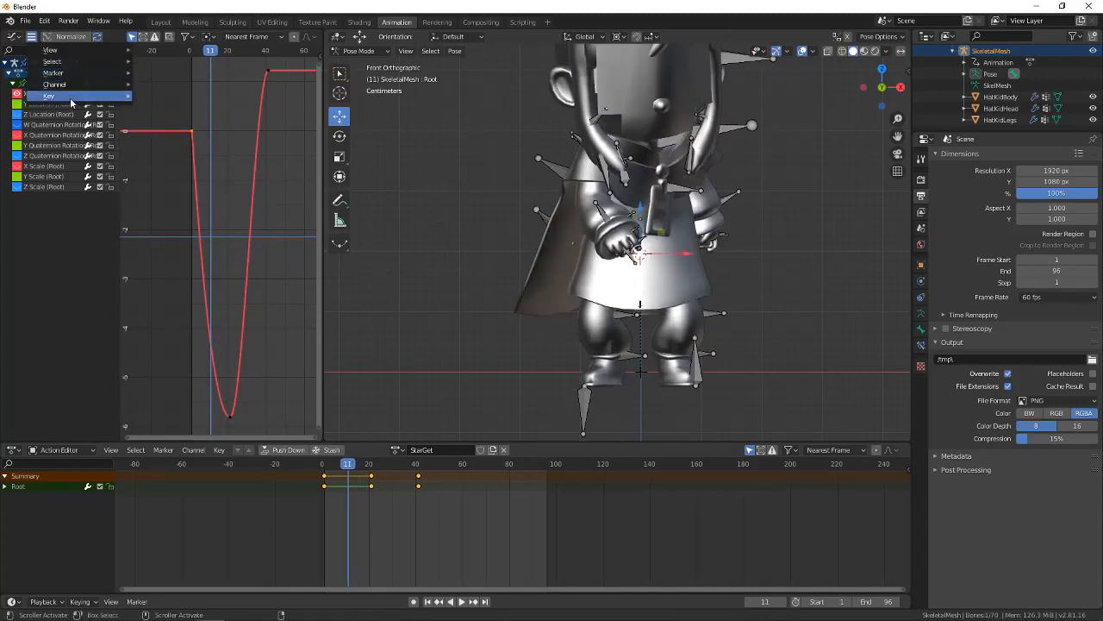
mouse_move(70, 97)
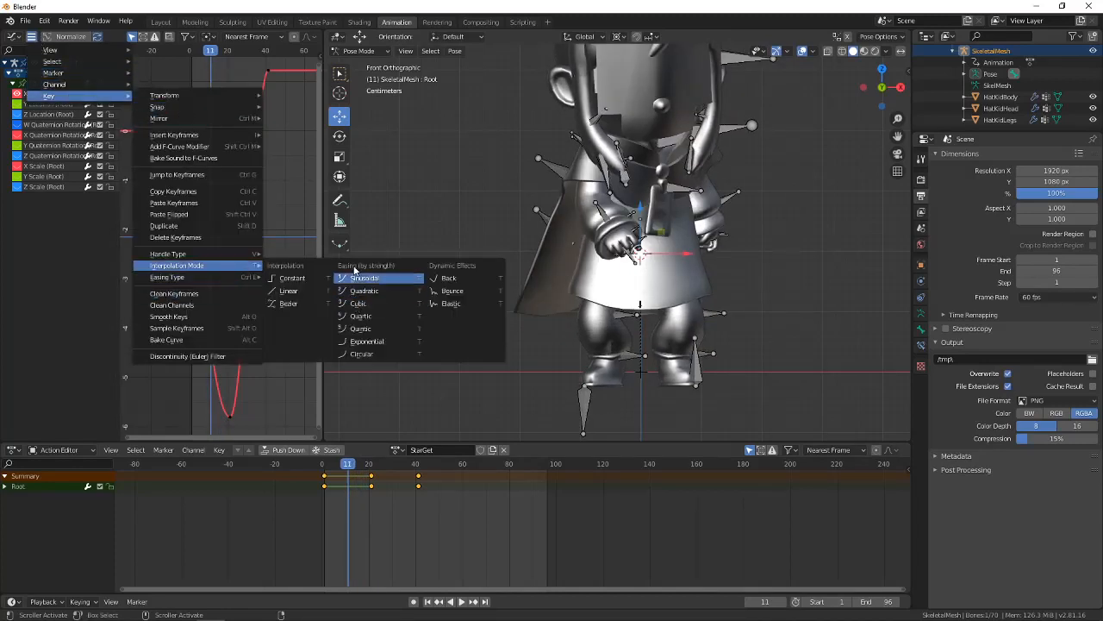
left_click(367, 340)
Set the interpolation of Root's X Location keyframe at frame 1 to Bezier and play the motion to check it.
left_click(31, 36)
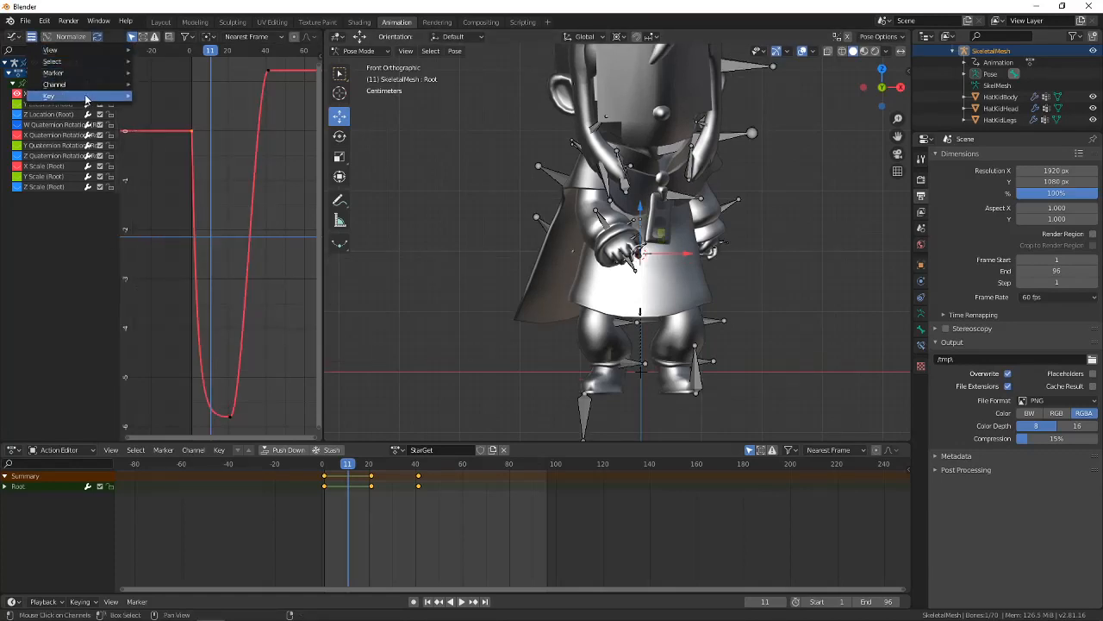
mouse_move(88, 97)
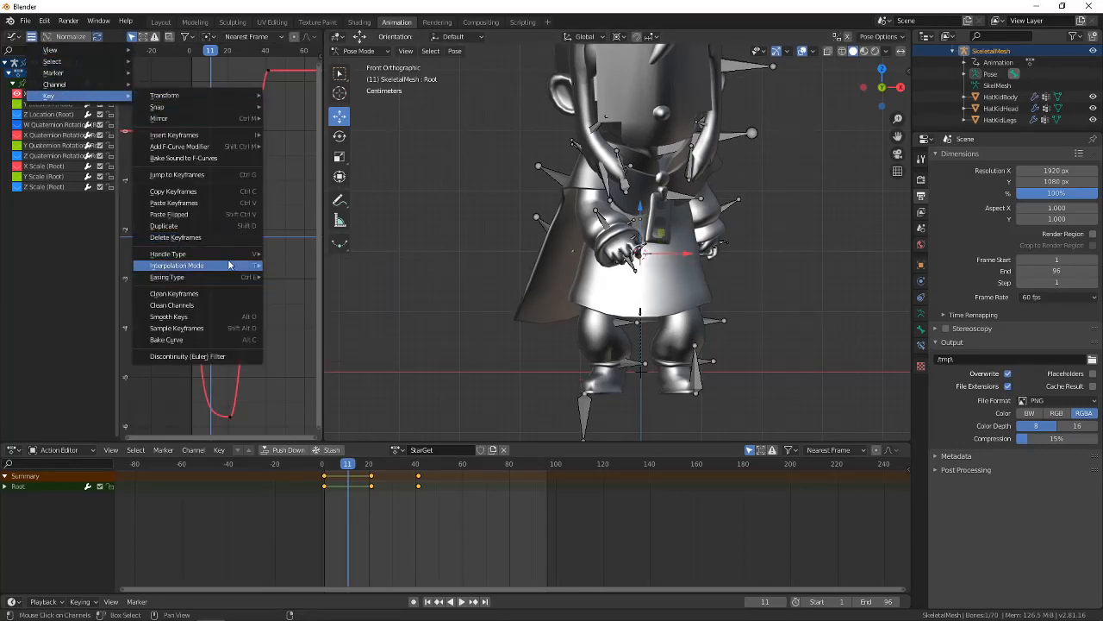
mouse_move(244, 266)
left_click(293, 304)
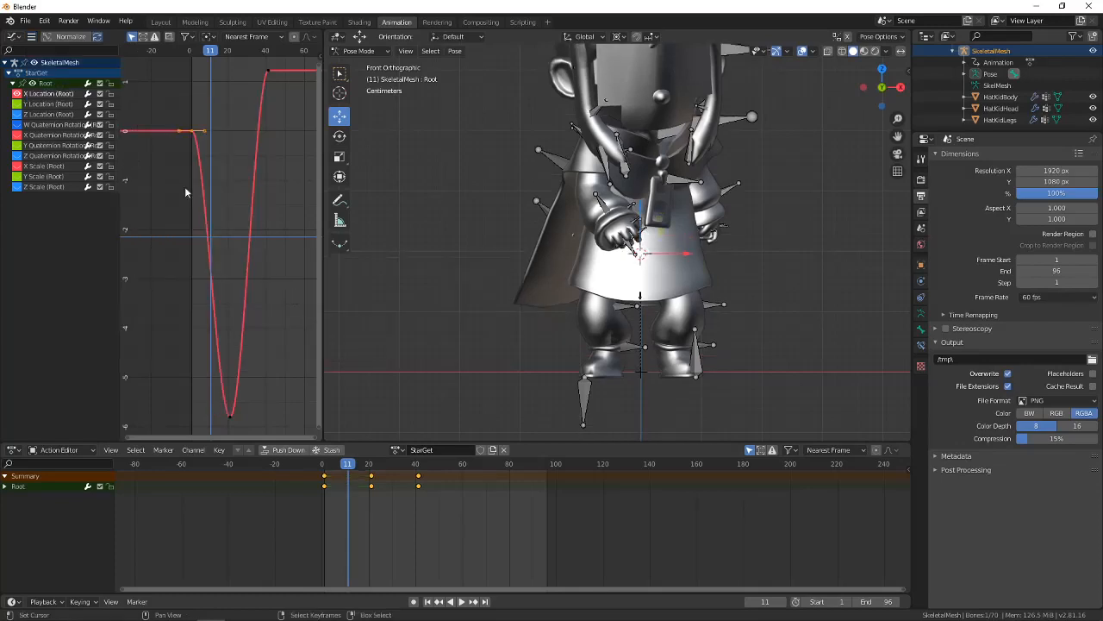
key("space")
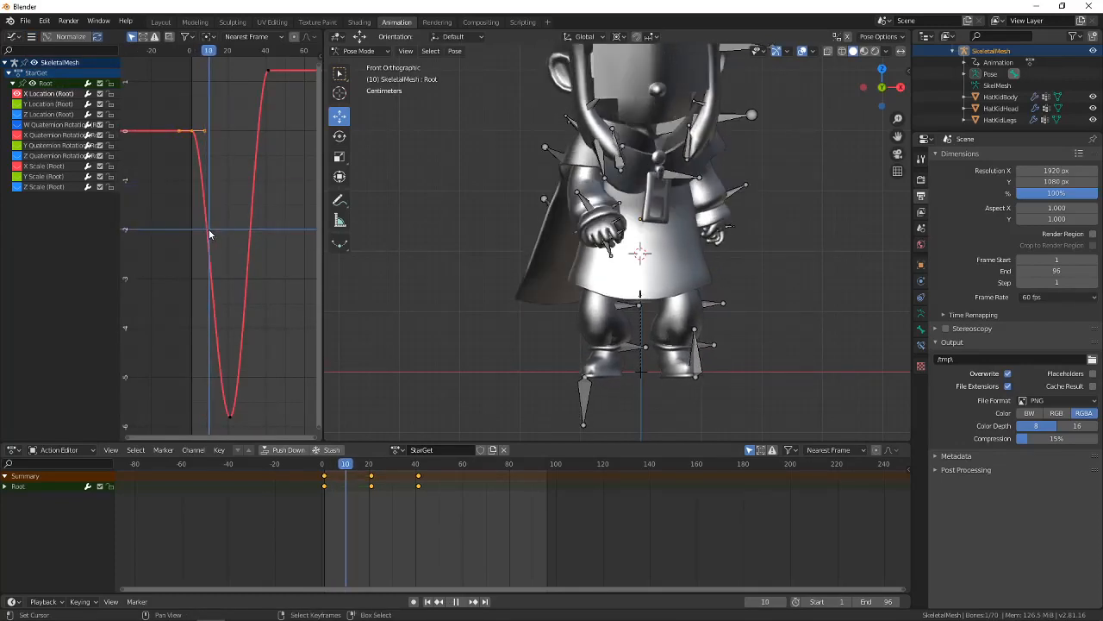
key("space")
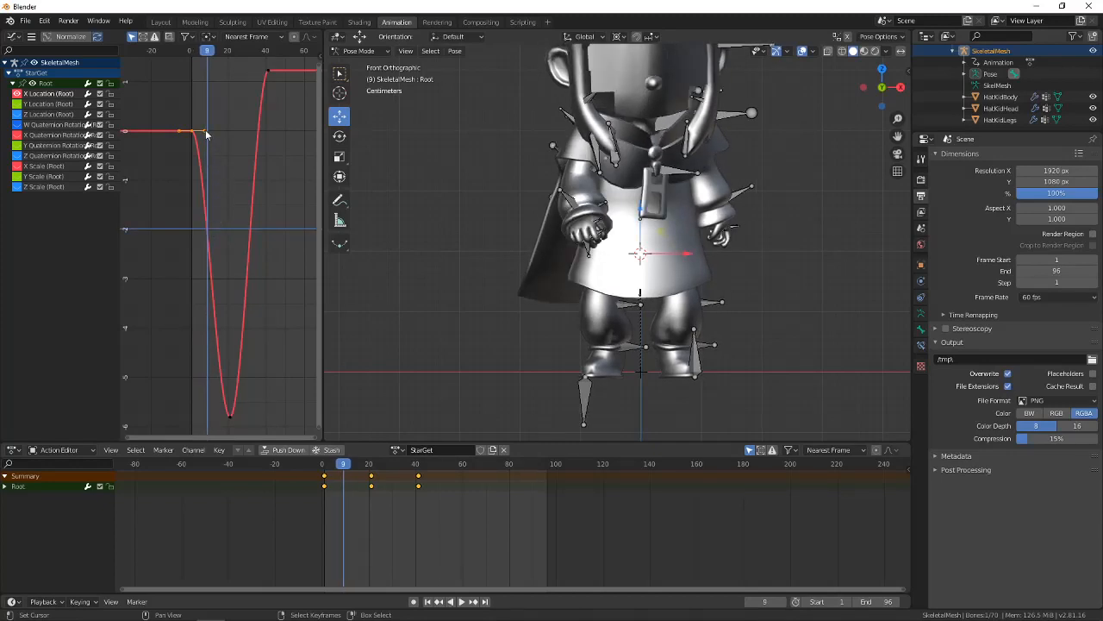
Lengthen the outgoing handle of Root's X Location keyframe at frame 1 and inspect the feet against the floor at frame 14.
right_click_drag(205, 132, 215, 131)
mouse_move(207, 230)
left_mouse_down()
mouse_move(192, 215)
mouse_move(241, 222)
mouse_move(194, 229)
mouse_move(224, 229)
mouse_move(202, 234)
mouse_move(216, 234)
left_mouse_up()
scroll(718, 375, "up", 3)
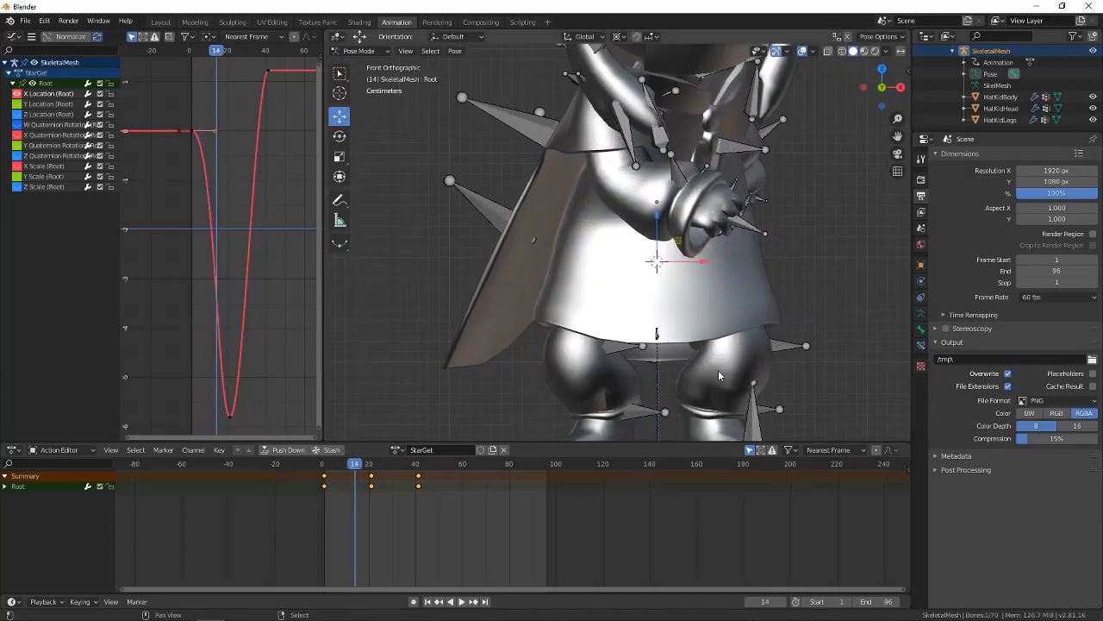
middle_click_drag(718, 370, 707, 215, "shift")
scroll(690, 250, "up", 5)
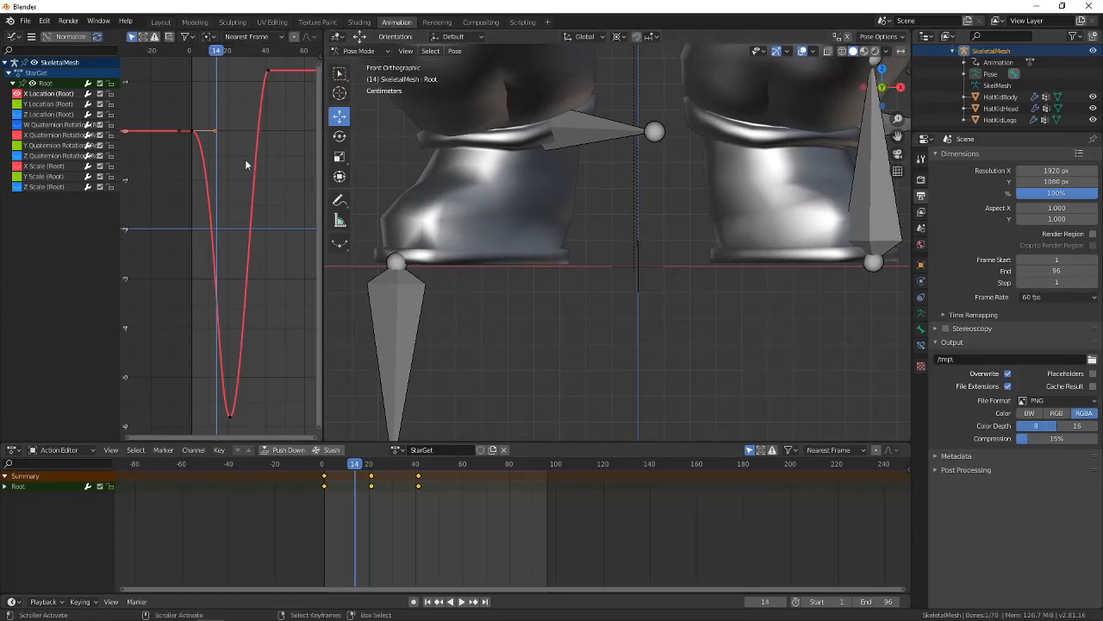
scroll(387, 235, "down", 1)
Extend the incoming handle of the X Location keyframe at frame 21 by about 0.9 frames and check the feet down to frame 16.
mouse_move(217, 194)
left_mouse_down()
mouse_move(190, 209)
mouse_move(229, 211)
left_mouse_up()
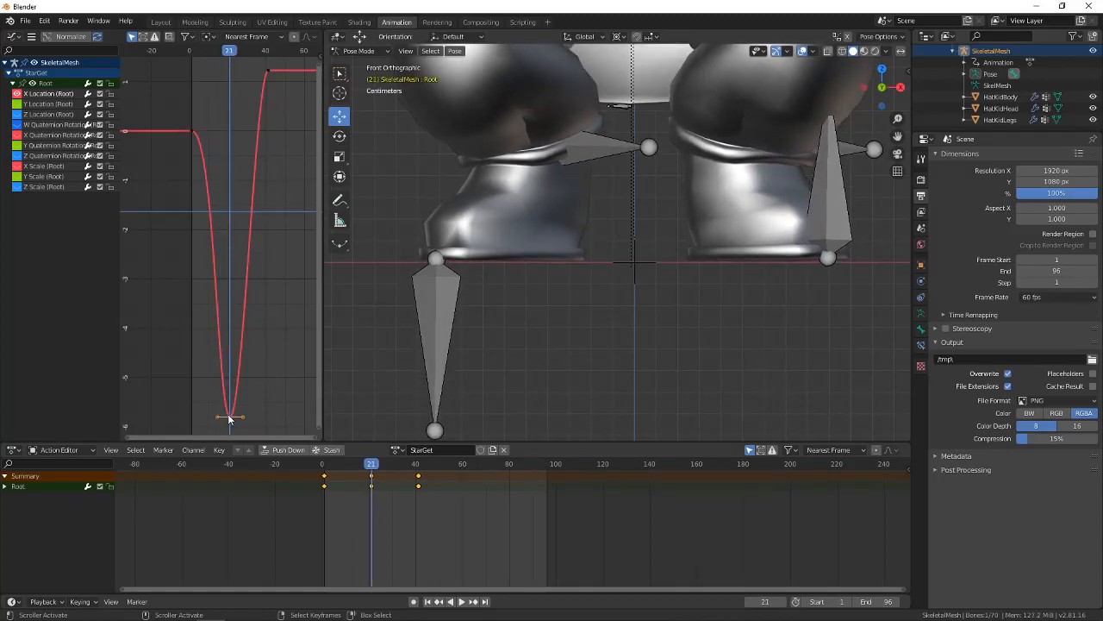
left_click_drag(229, 418, 220, 423)
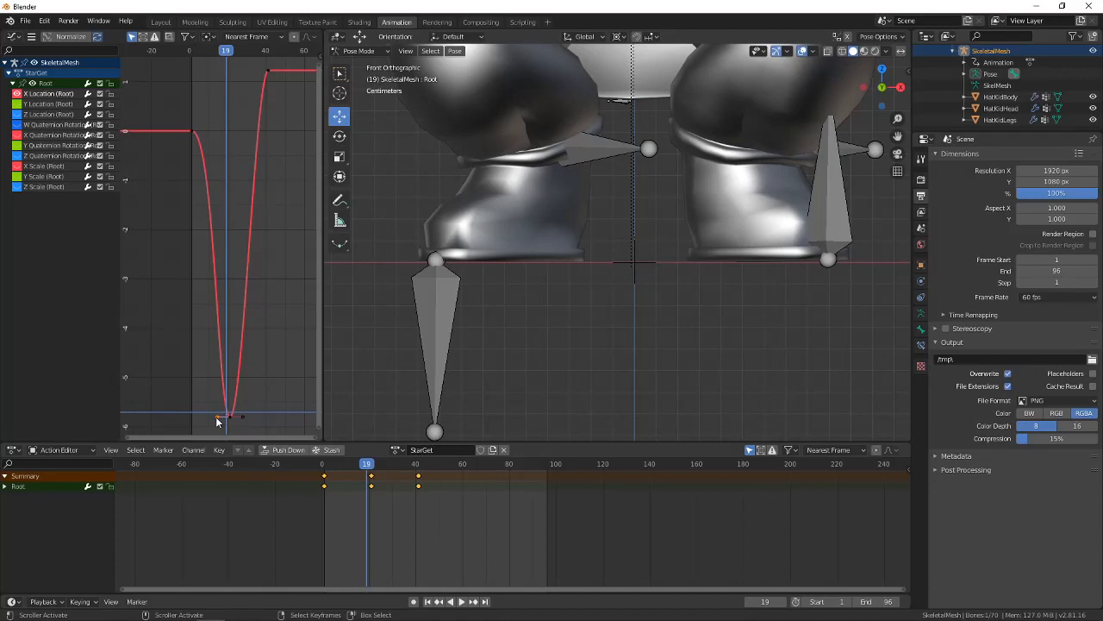
key("g")
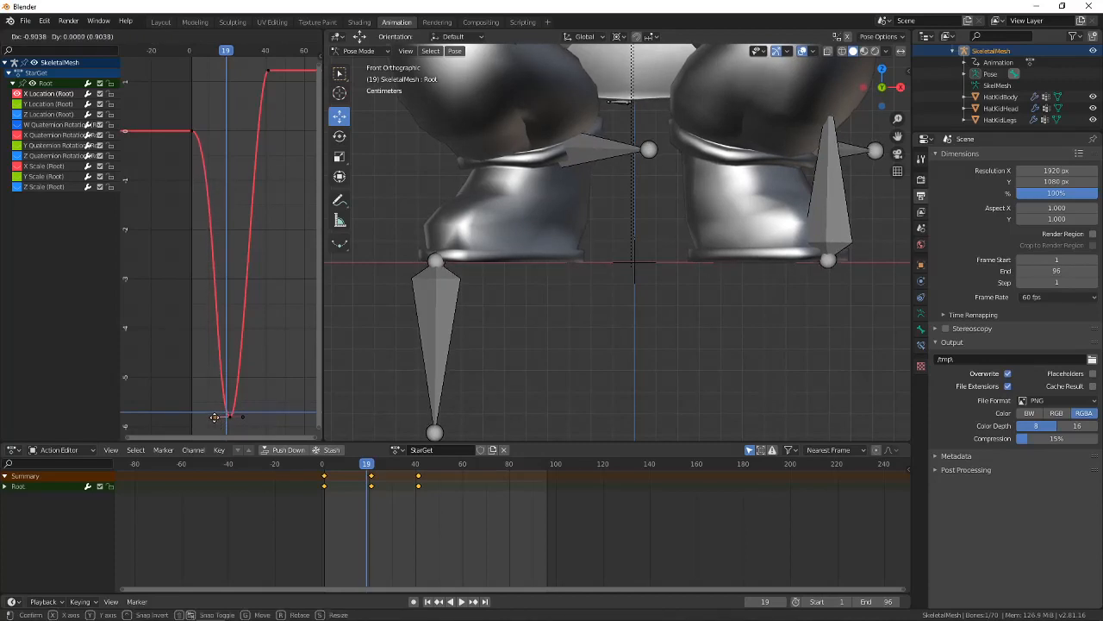
left_click(216, 421)
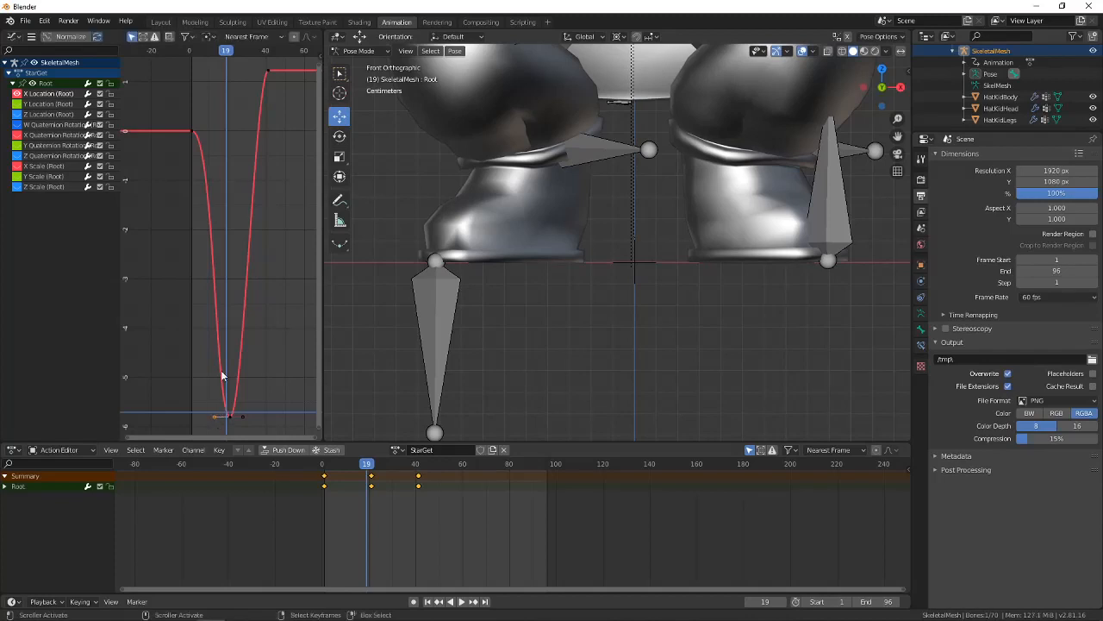
left_click_drag(221, 376, 219, 167)
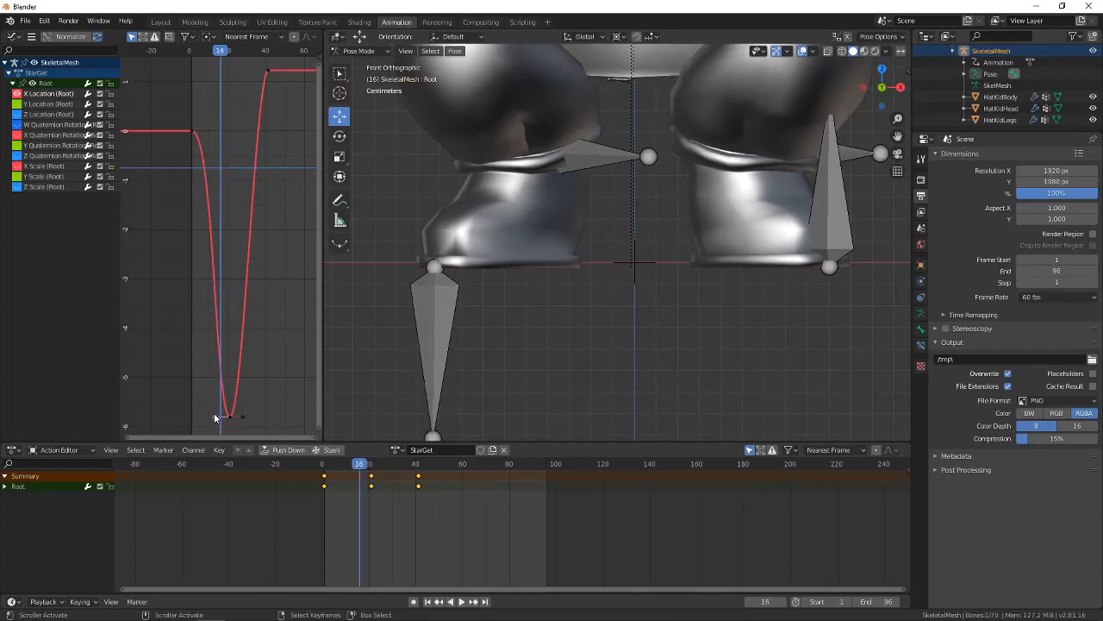
Try raising the incoming handle of the frame 21 keyframe, and scrub on to frame 26 to check the feet.
key("g")
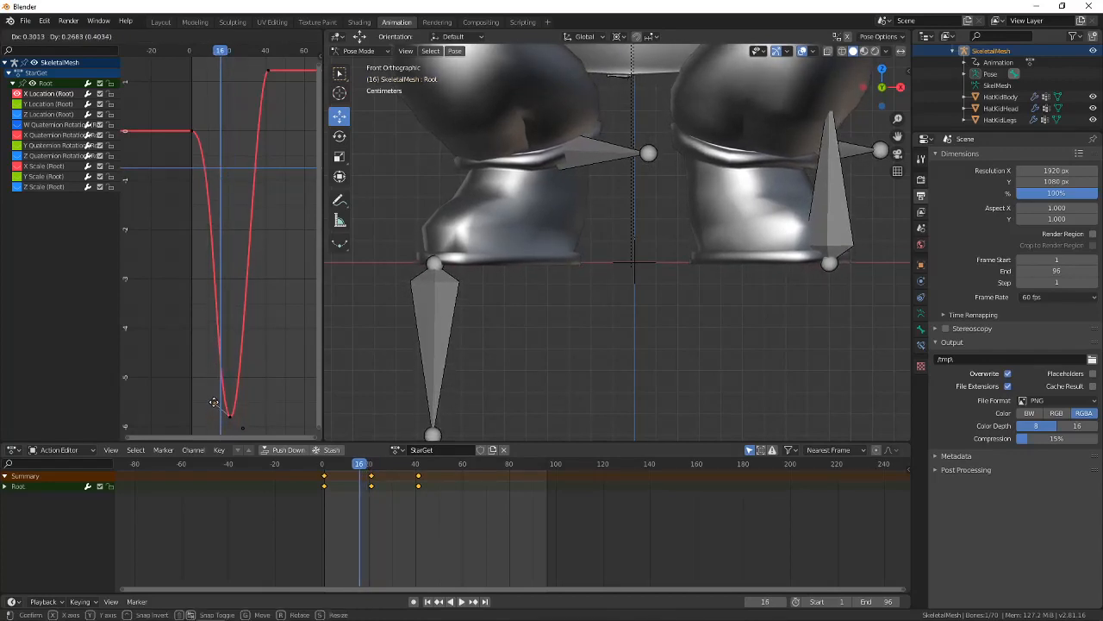
left_click(223, 393)
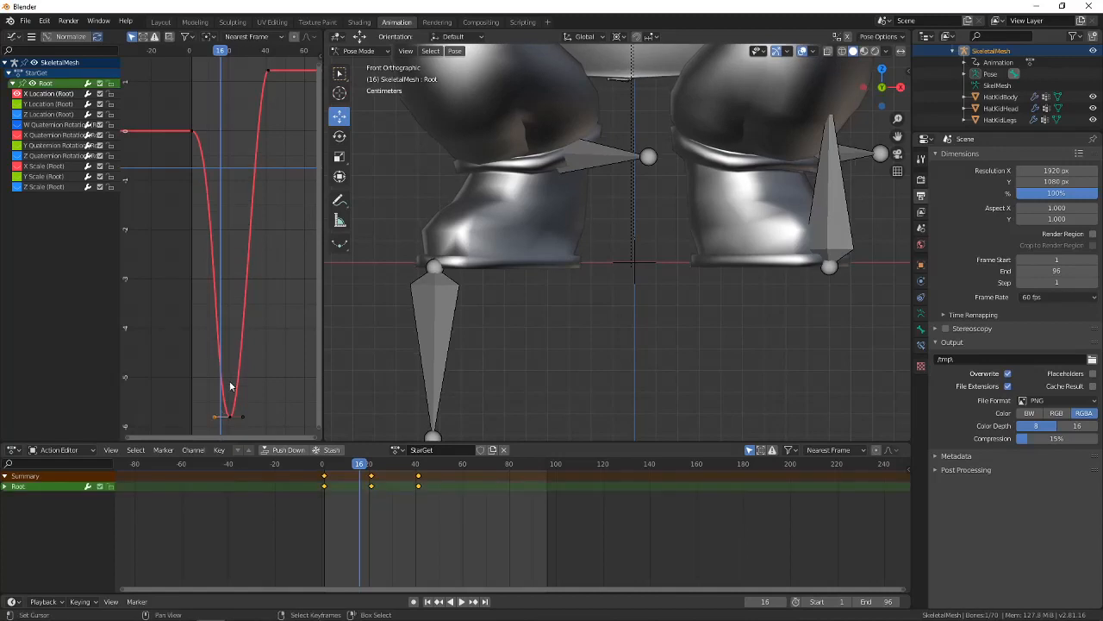
scroll(217, 417, "down", 3, "alt")
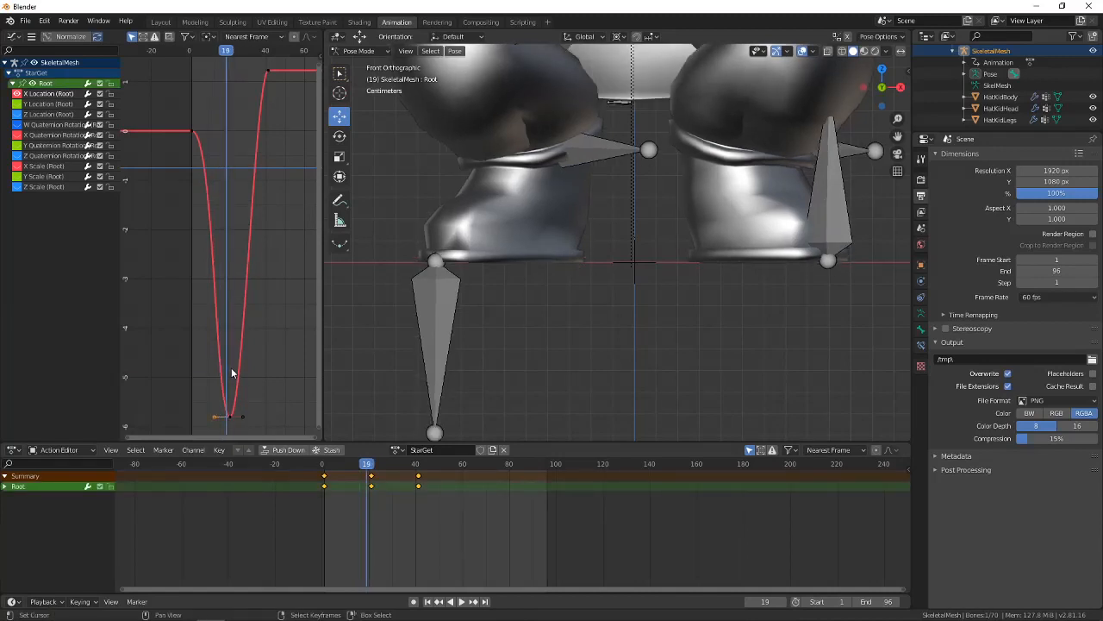
left_click_drag(230, 368, 239, 398)
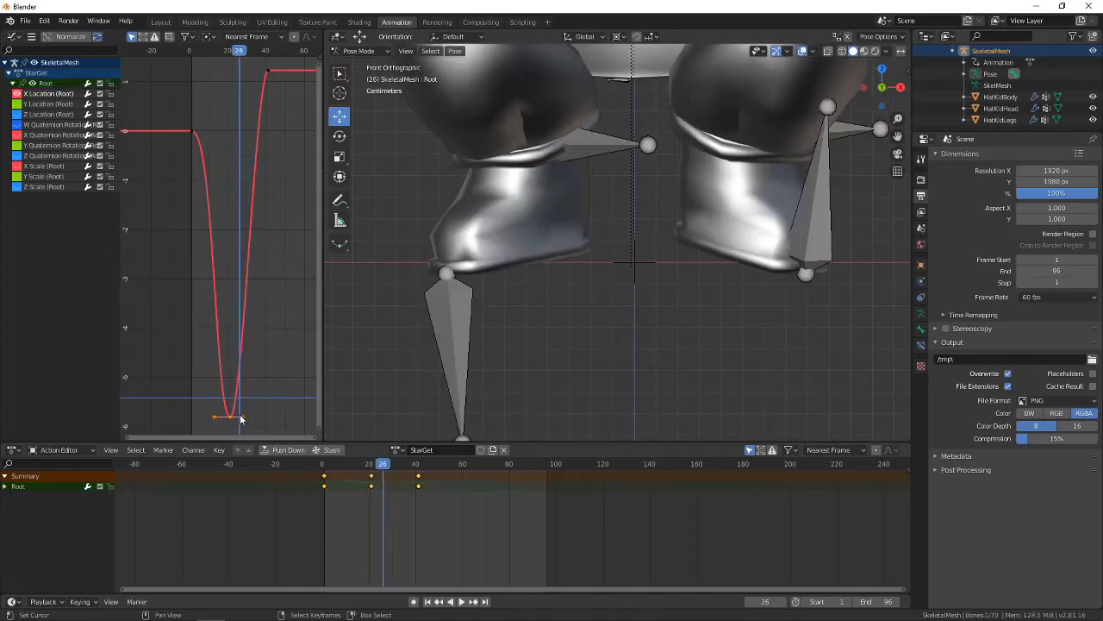
Extend the incoming handle of the X Location keyframe at frame 41 about 6 frames earlier and check the feet at frame 29.
left_click(245, 216)
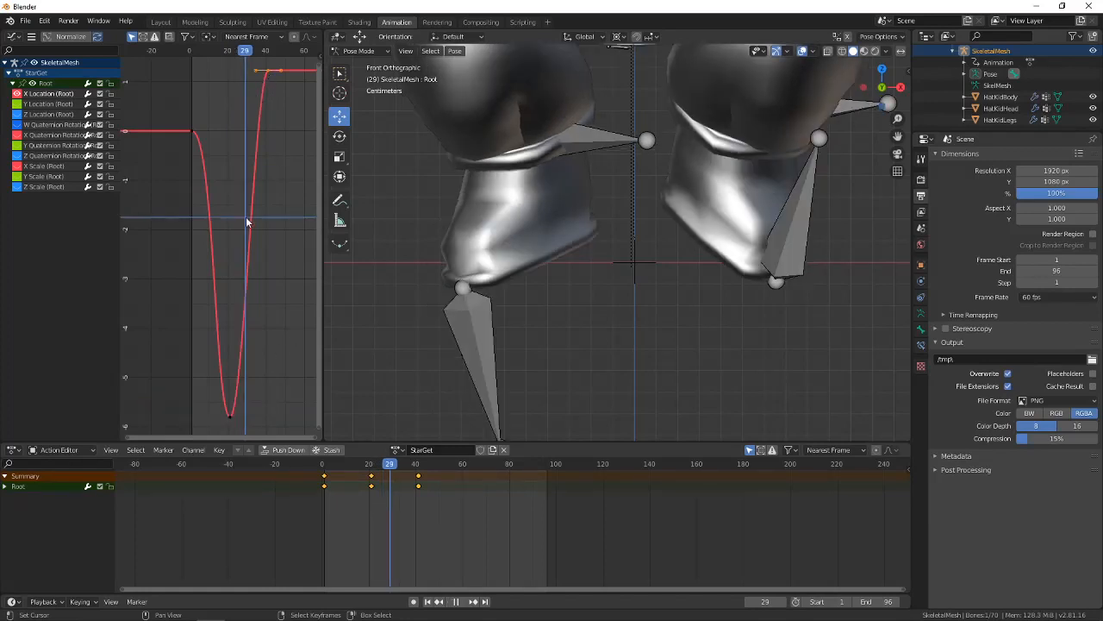
left_click(256, 76)
key("space")
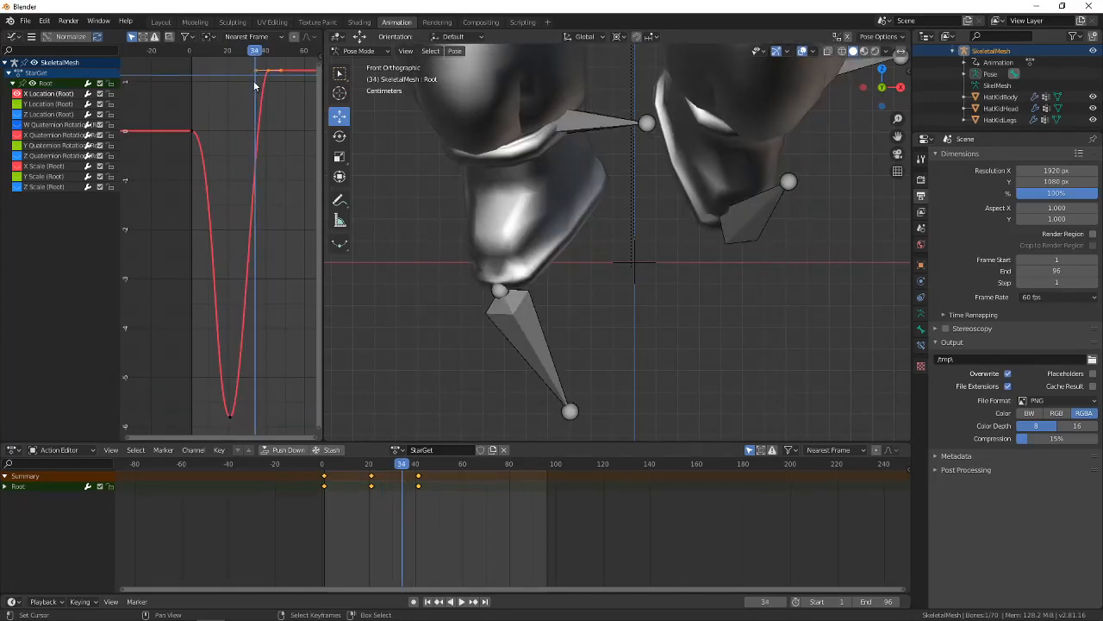
left_click_drag(248, 207, 251, 254)
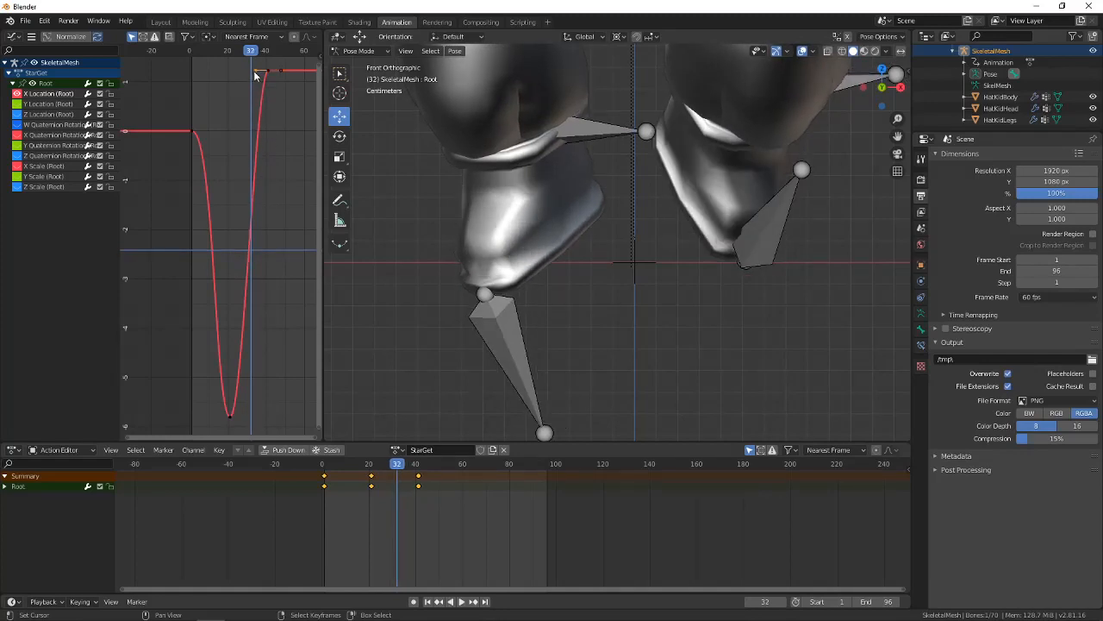
key("g")
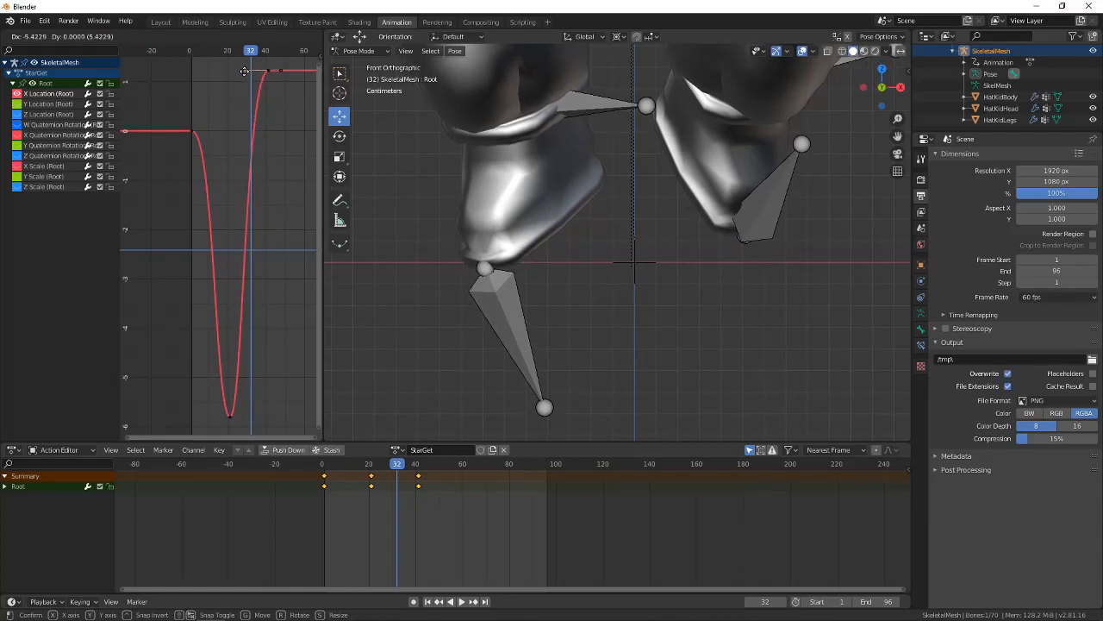
left_click(242, 72)
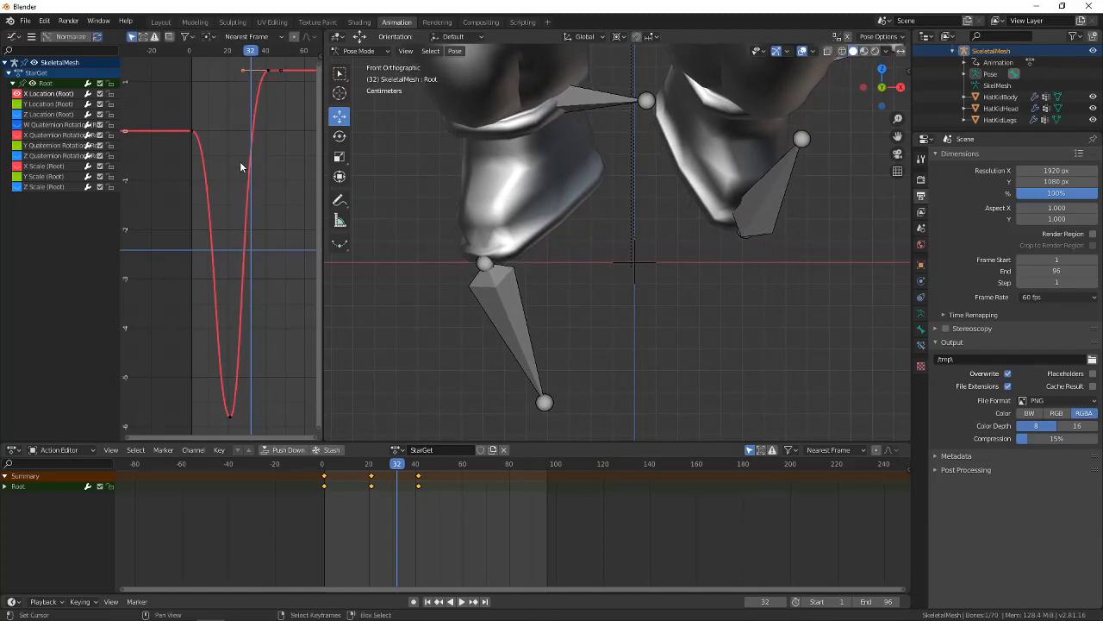
left_click_drag(252, 221, 240, 254)
scroll(243, 256, "down", 2)
scroll(243, 262, "down", 1)
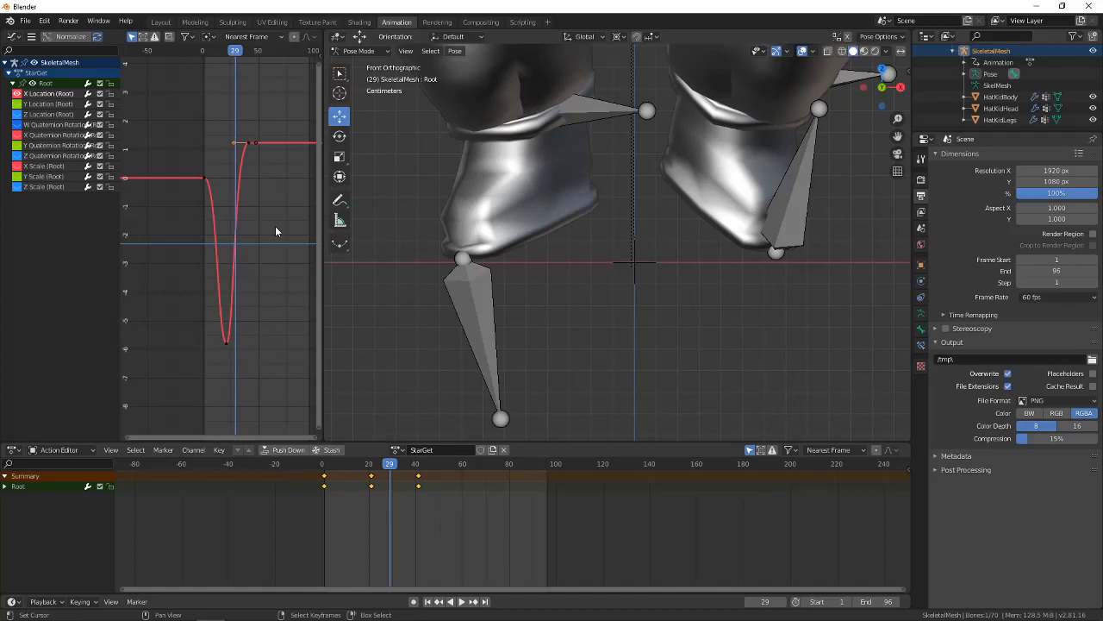
Set the easing type of the selected X Location keyframe at frame 41 to Automatic Easing.
left_click(31, 36)
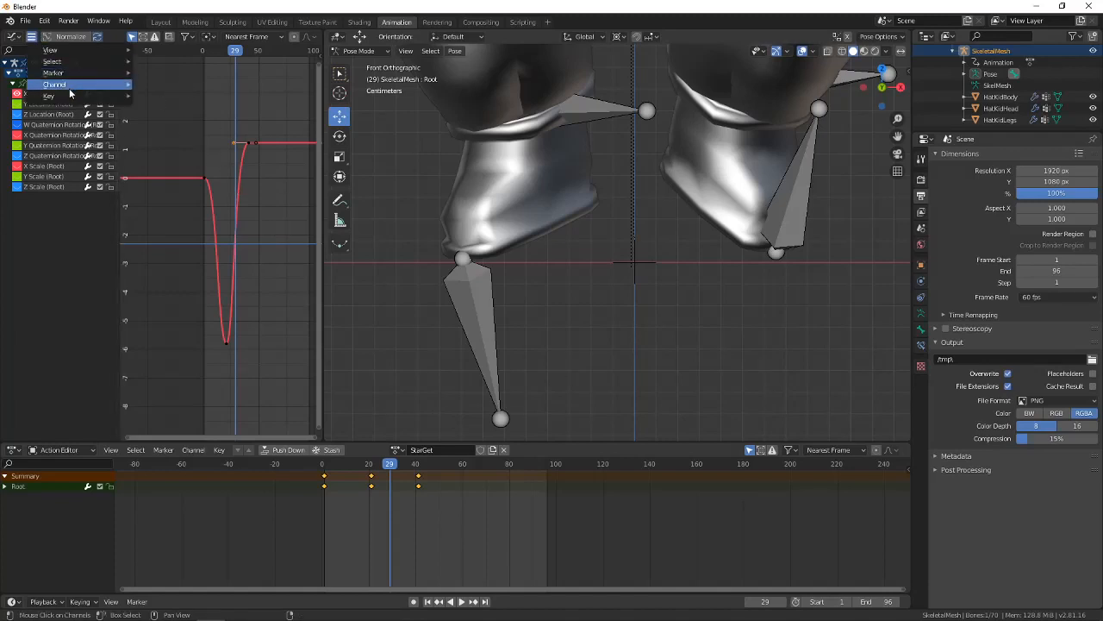
mouse_move(70, 96)
mouse_move(212, 265)
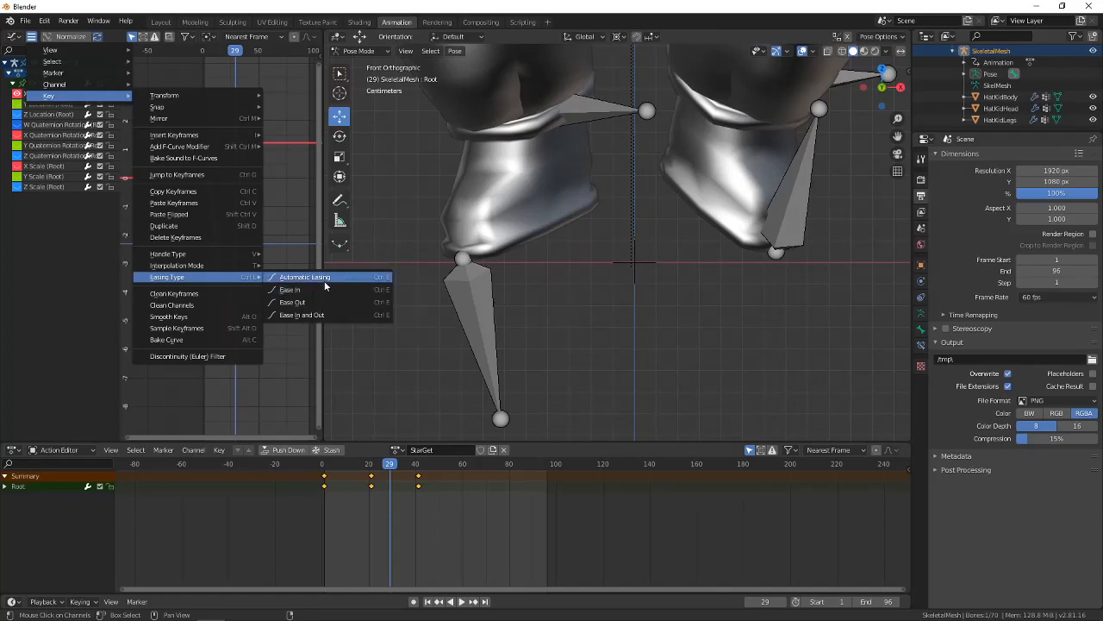
left_click(291, 277)
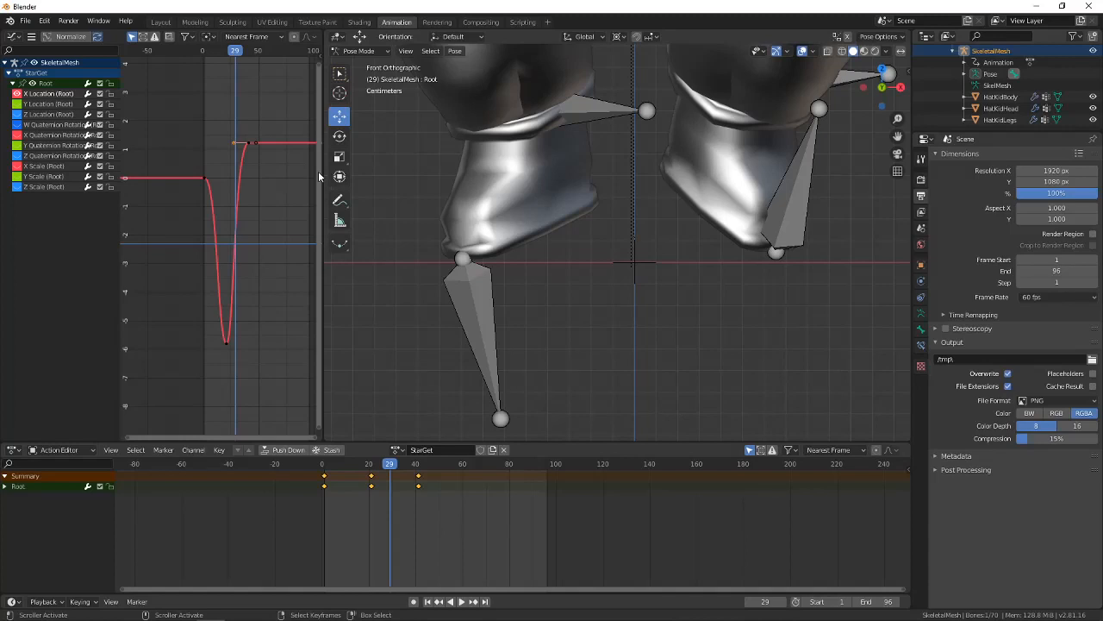
Show the whole character from a raised perspective angle at frame 29.
scroll(455, 163, "down", 6)
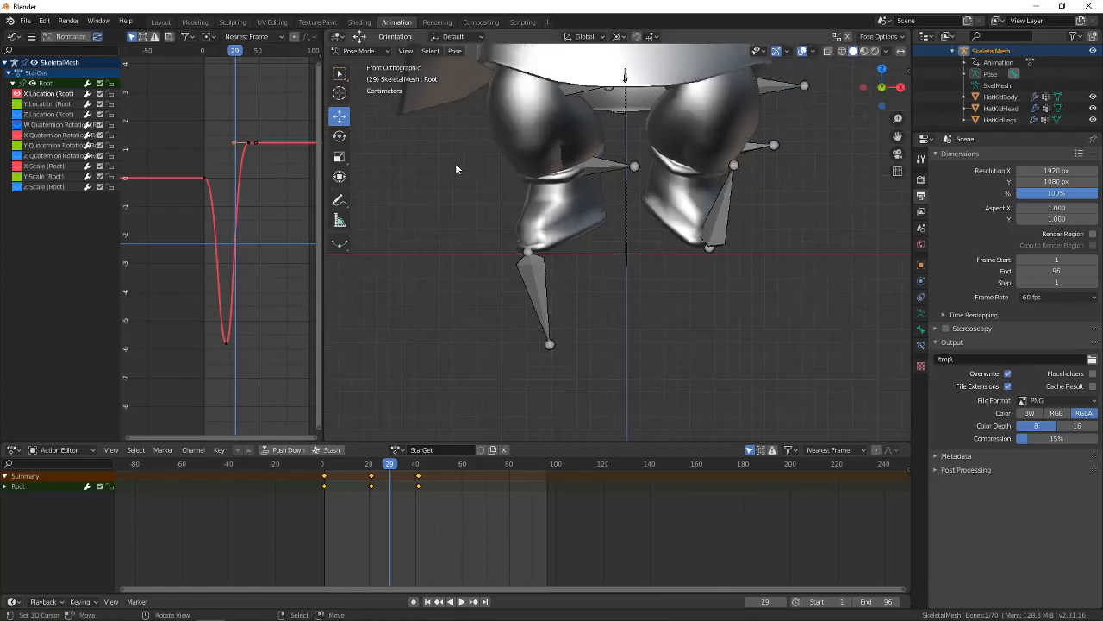
middle_click_drag(612, 146, 614, 235, "shift")
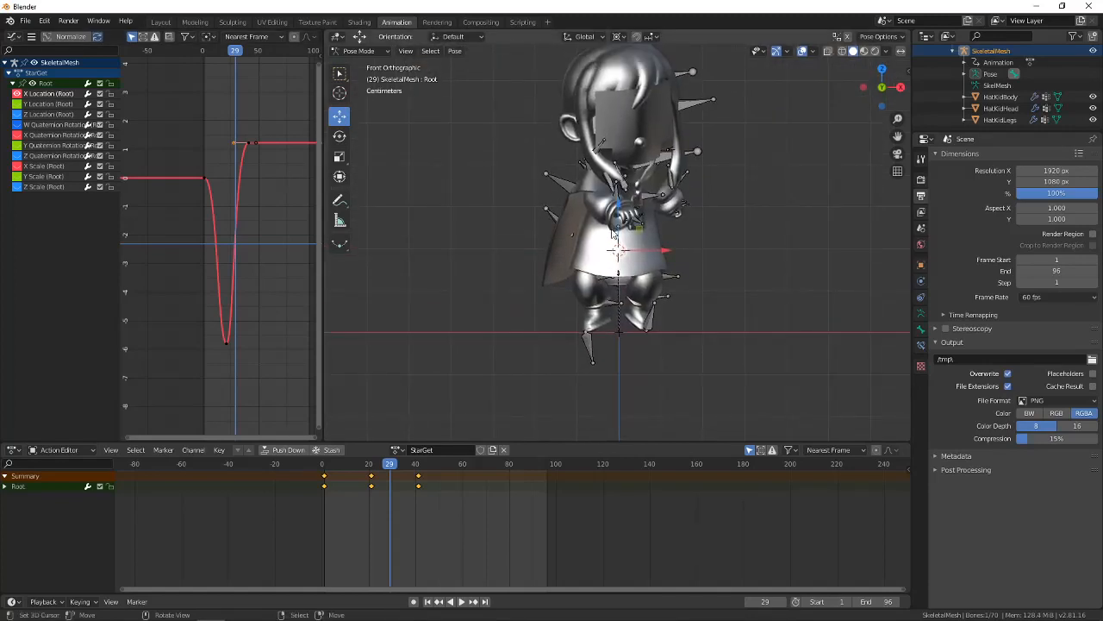
middle_click_drag(699, 202, 662, 270)
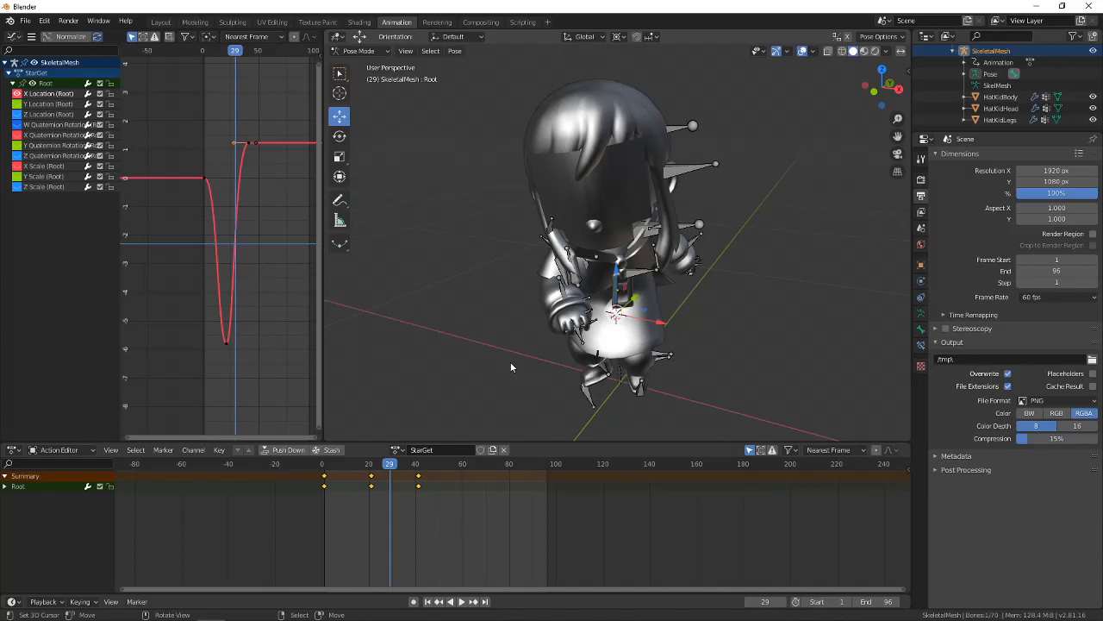
Start an FBX export of the animated character with the Desktop folder as the destination.
left_click(25, 21)
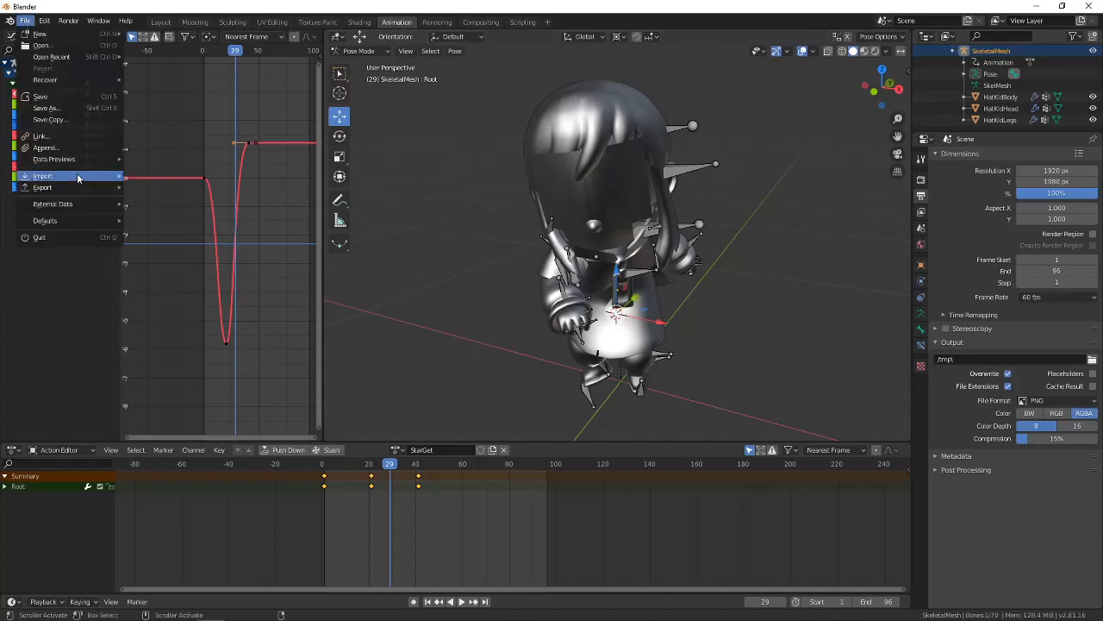
mouse_move(74, 186)
left_click(160, 244)
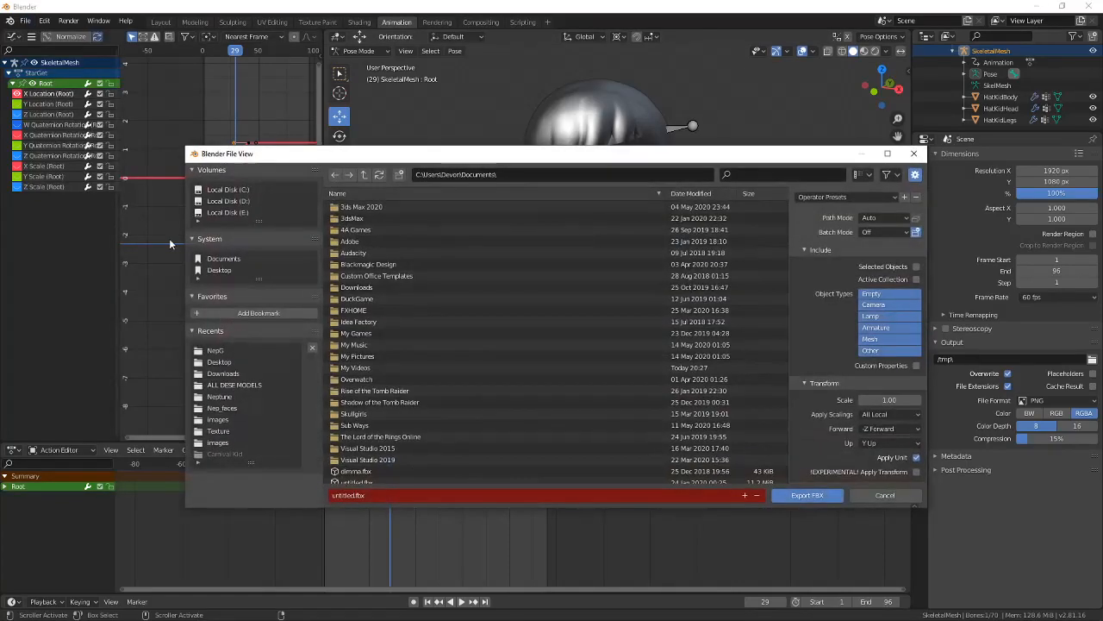
left_click_drag(502, 155, 449, 124)
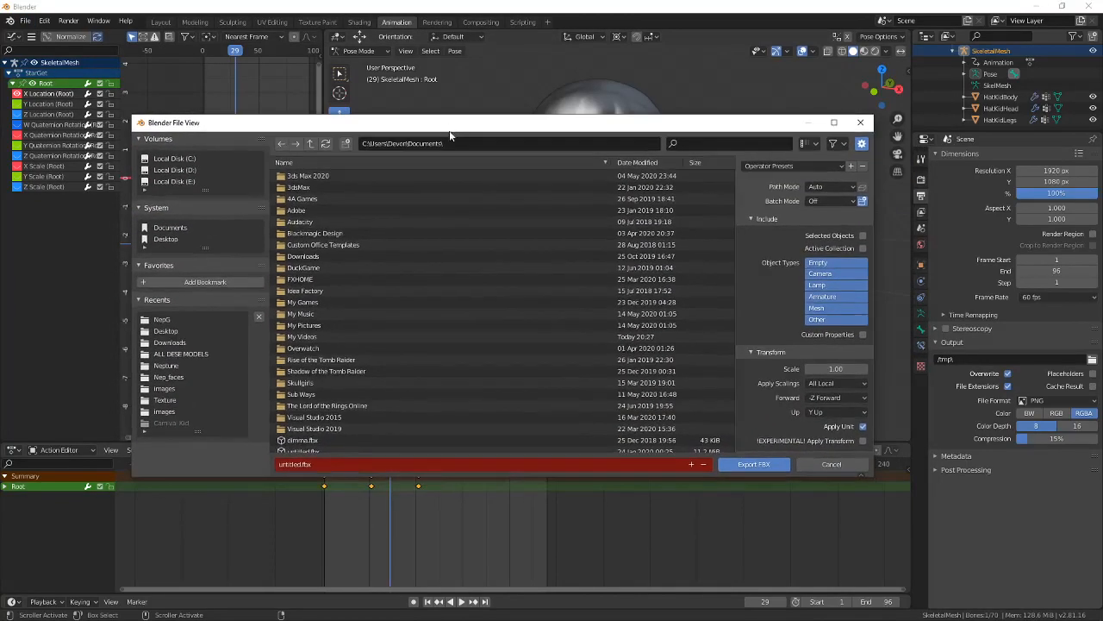
left_click(172, 240)
left_click_drag(269, 131, 285, 495)
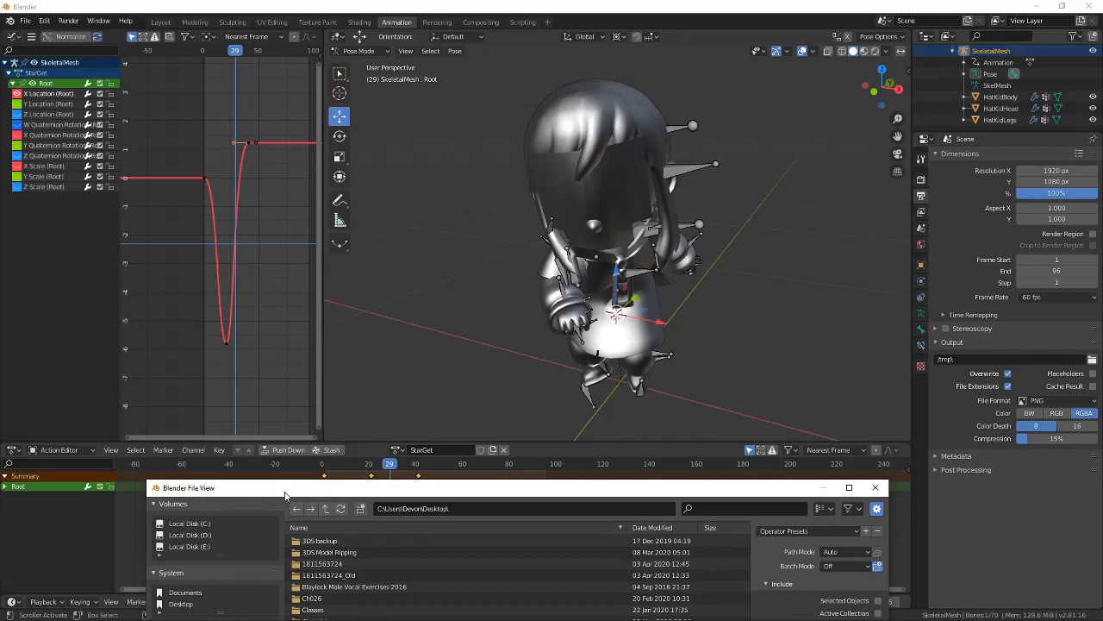
left_click_drag(285, 495, 278, 474)
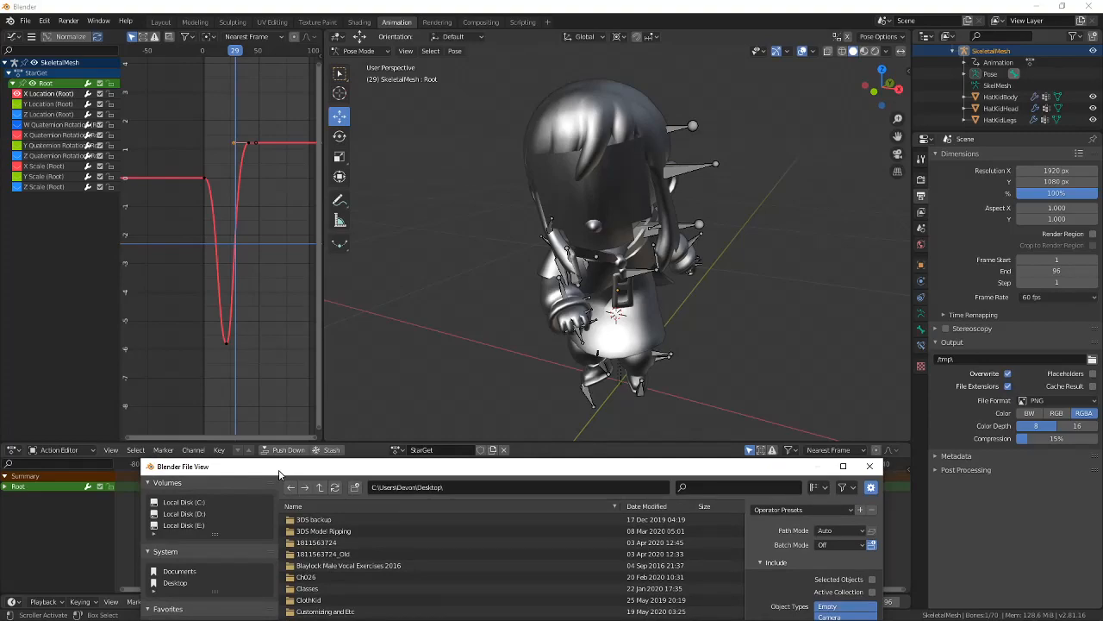
left_click_drag(279, 474, 211, 106)
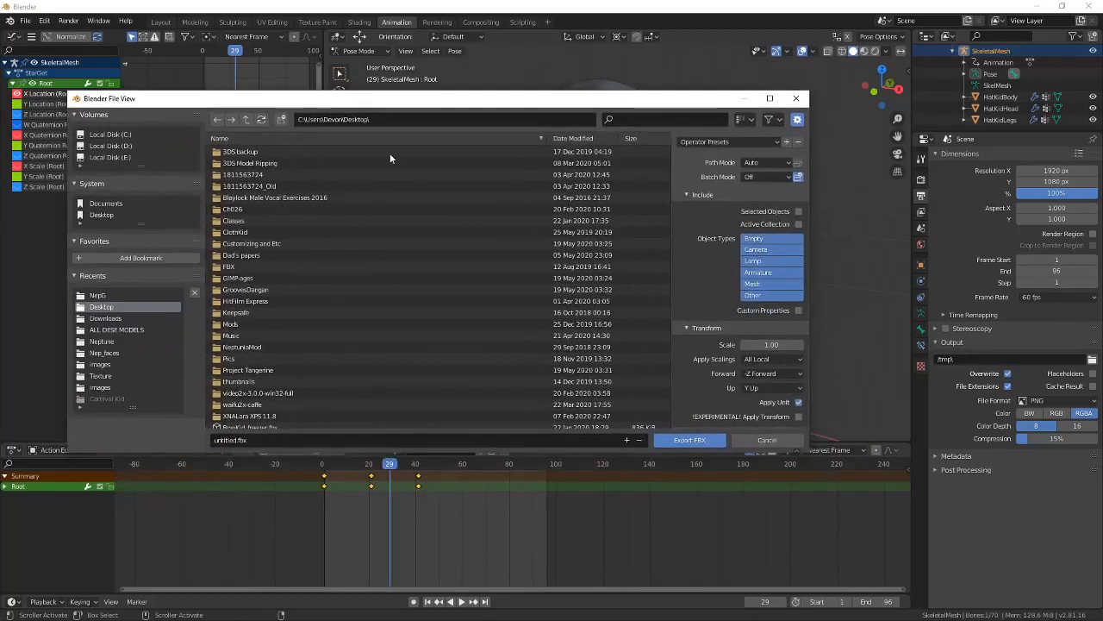
Review the FBX export's Armature and Bake Animation options.
scroll(698, 310, "down", 1)
scroll(700, 328, "down", 1)
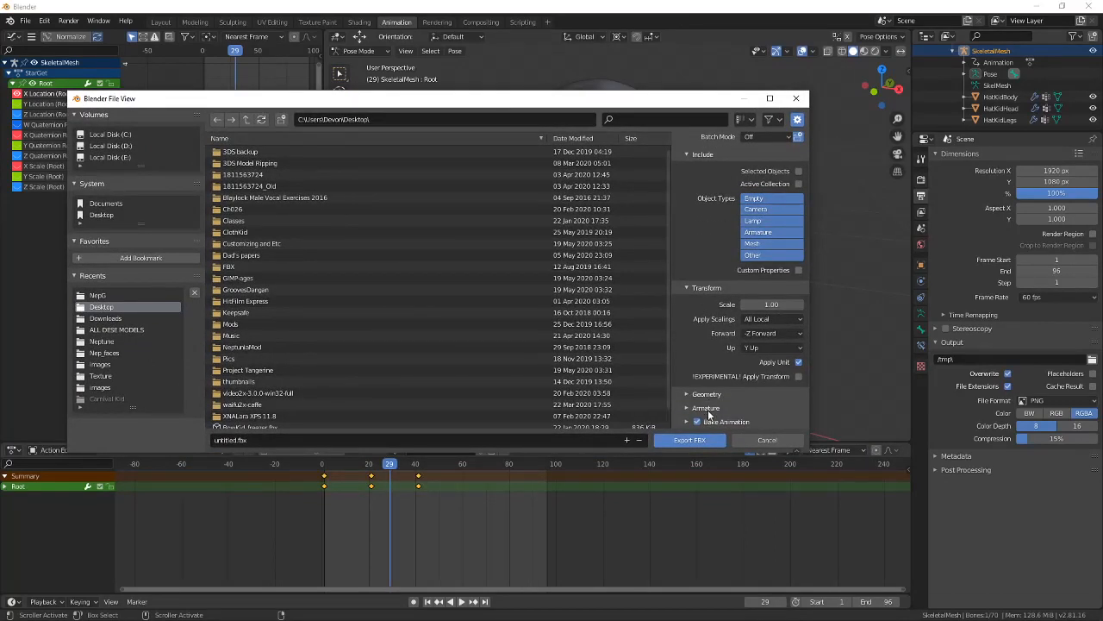
left_click(706, 408)
scroll(706, 414, "down", 4)
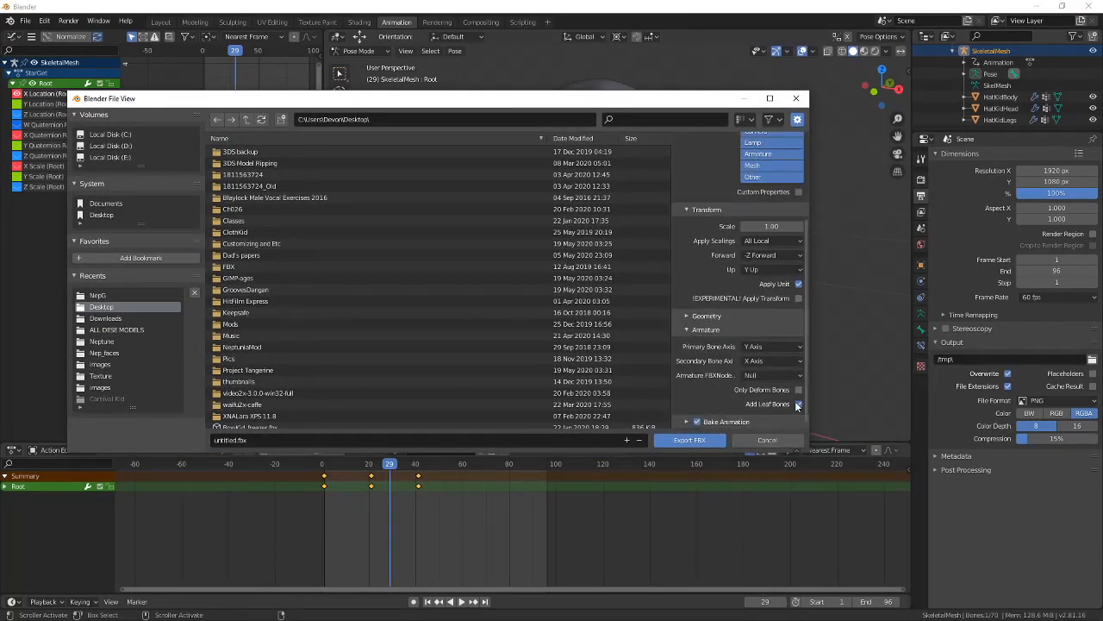
left_click(706, 329)
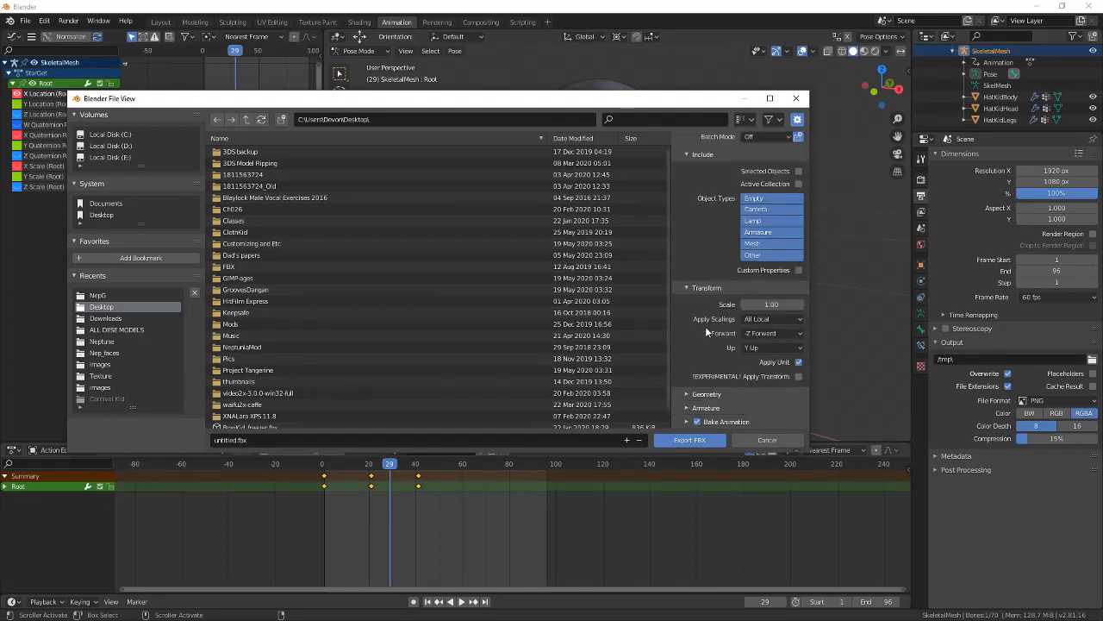
left_click(689, 421)
scroll(689, 422, "down", 5)
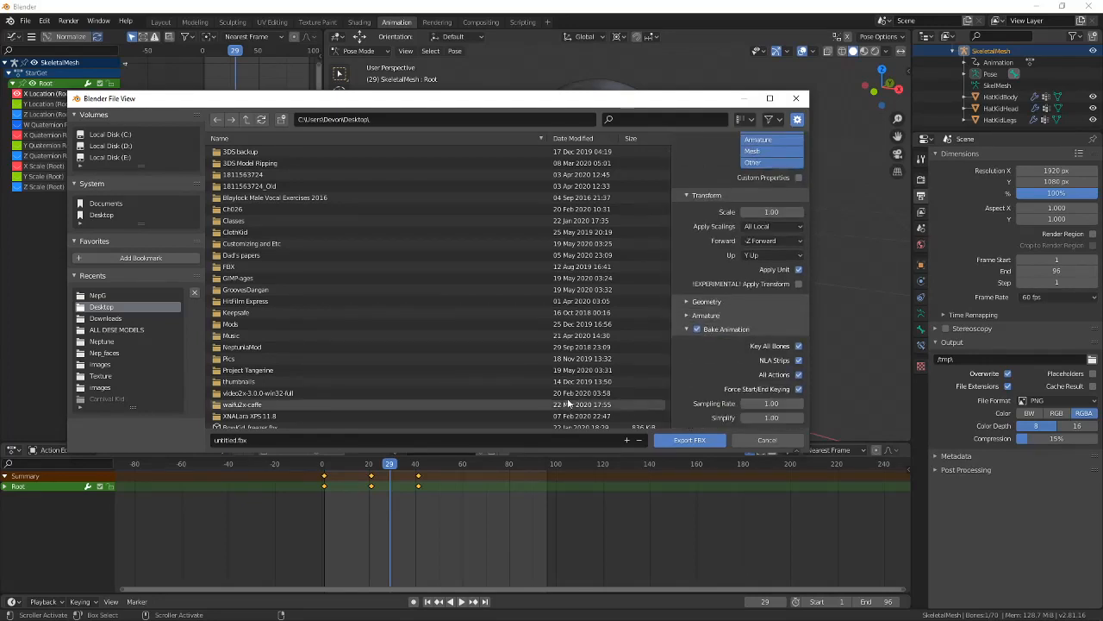
Name the export file SM64Star.fbx and export it to the Desktop.
left_click(257, 440)
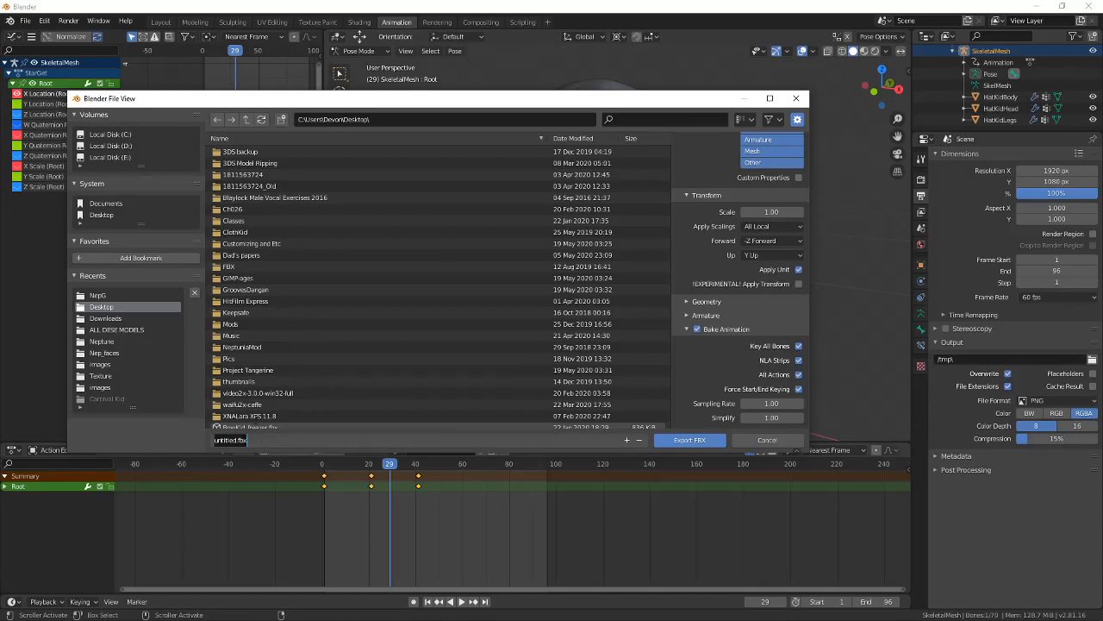
type("SM64Star")
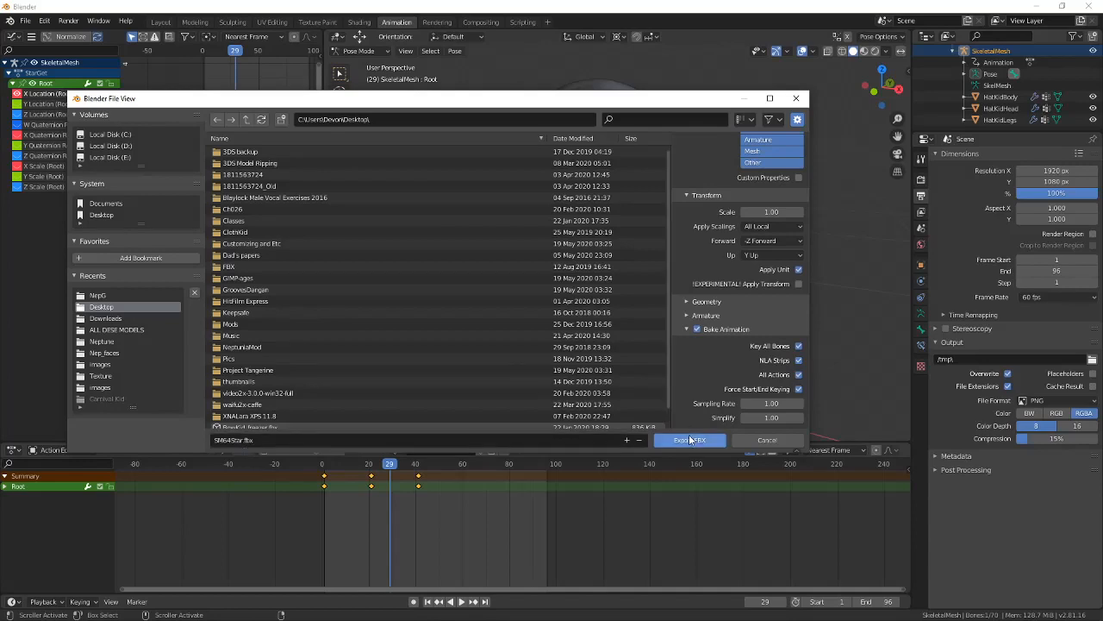
left_click(690, 439)
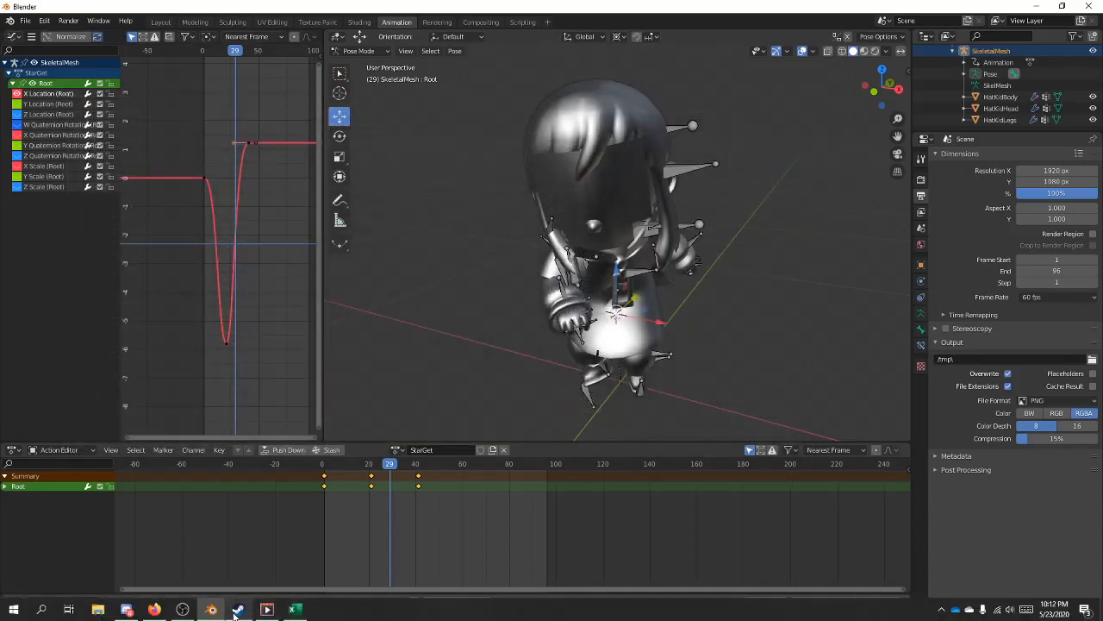
Switch to Steam, launch the editor from the A Hat in Time Mod Manager, and minimize Steam while it loads.
left_click(239, 610)
left_click(244, 407)
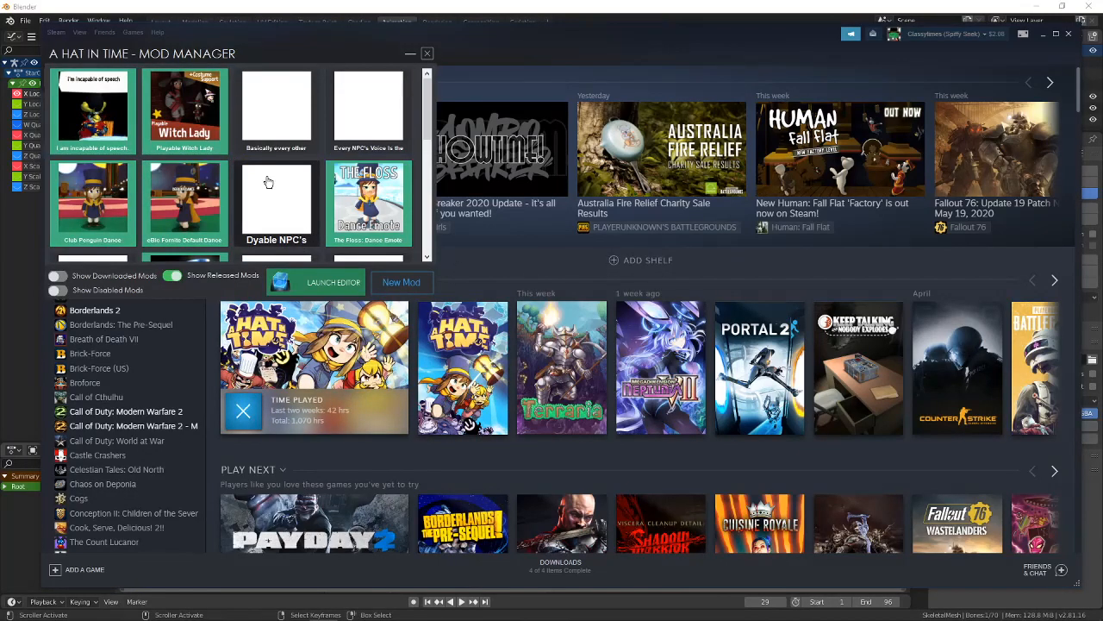
left_click(331, 281)
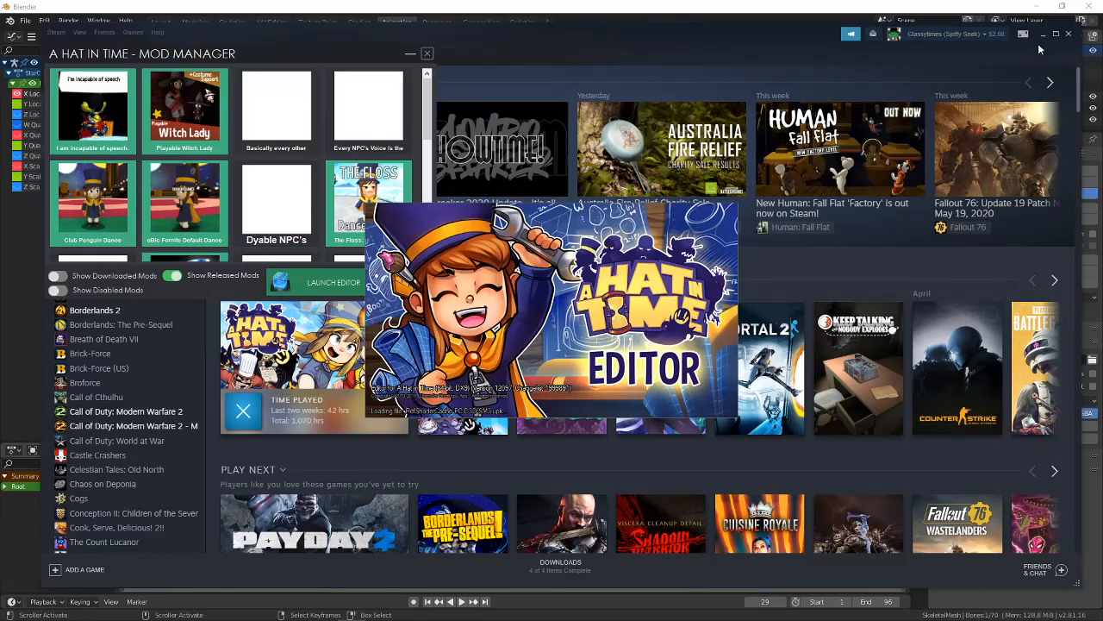
left_click(410, 51)
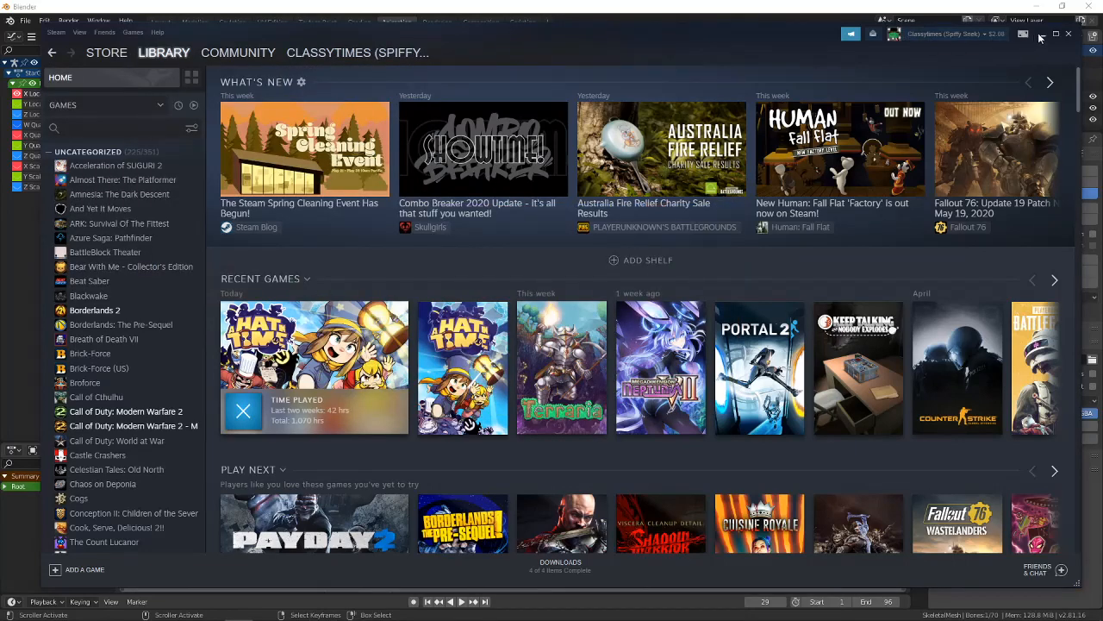
left_click(1041, 37)
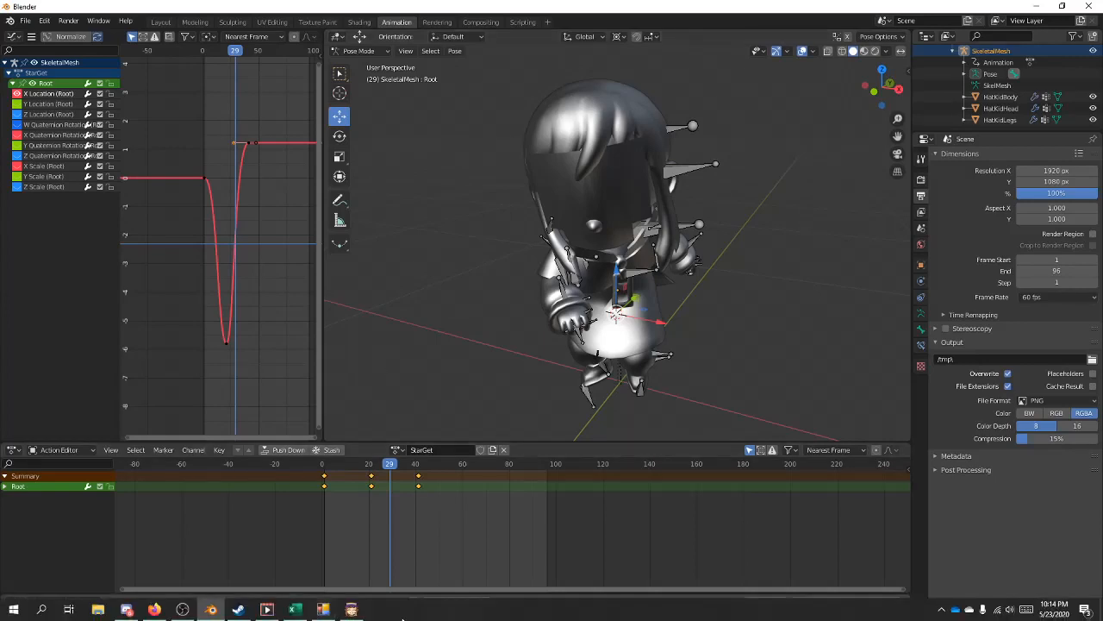
mouse_move(351, 609)
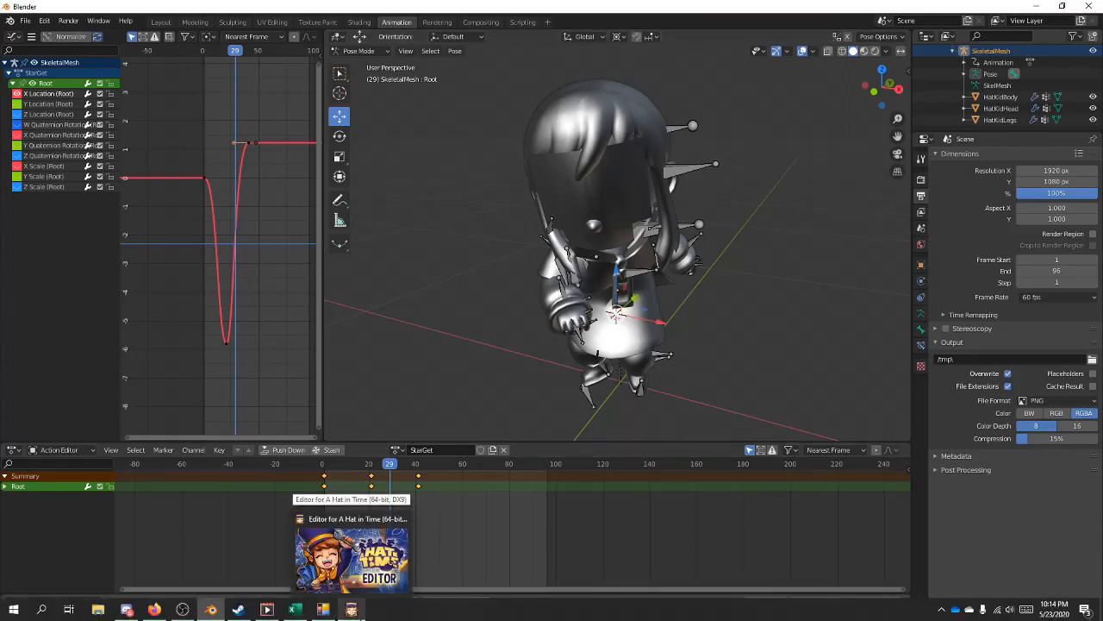
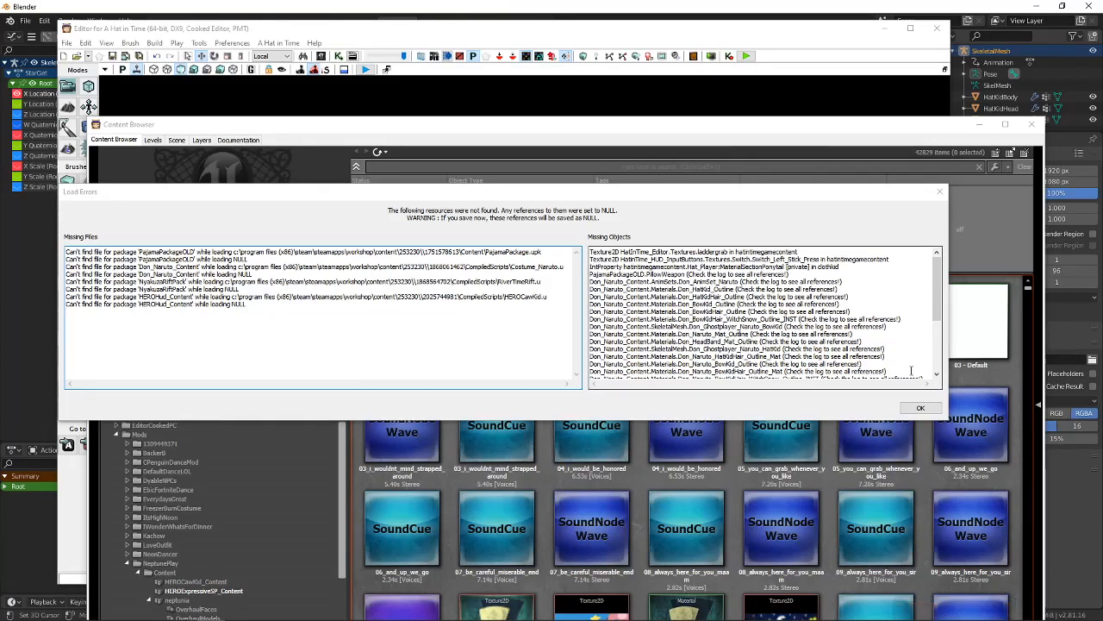
Dismiss the Load Errors report and reposition the editor and Content Browser windows so both are fully in view.
left_click(921, 409)
left_click_drag(543, 126, 560, 80)
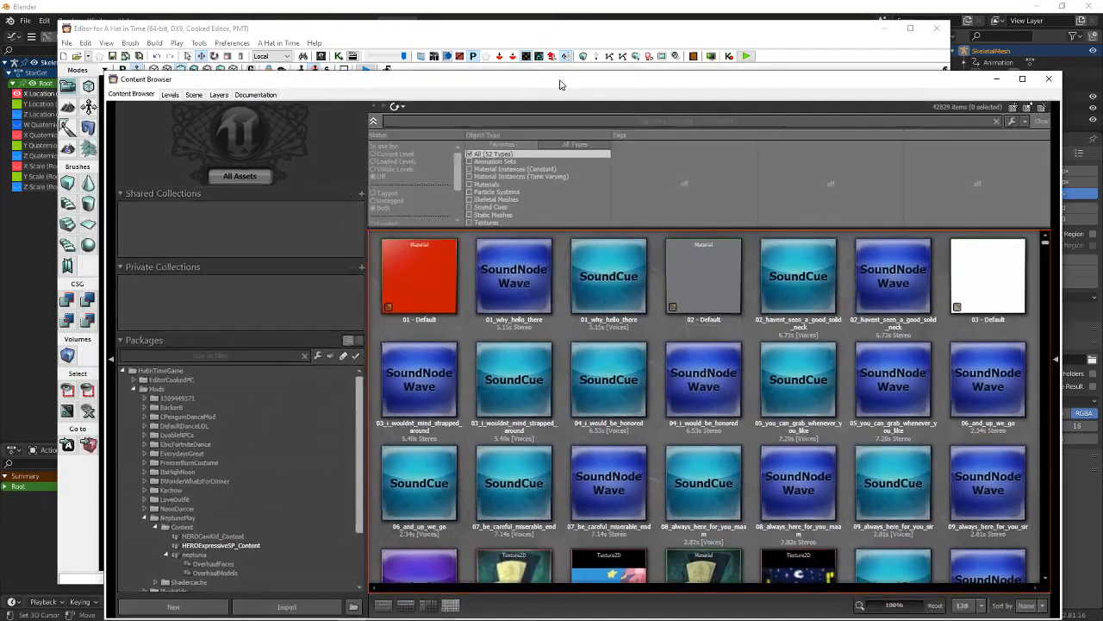
left_click_drag(397, 30, 341, 12)
left_click_drag(492, 81, 407, 32)
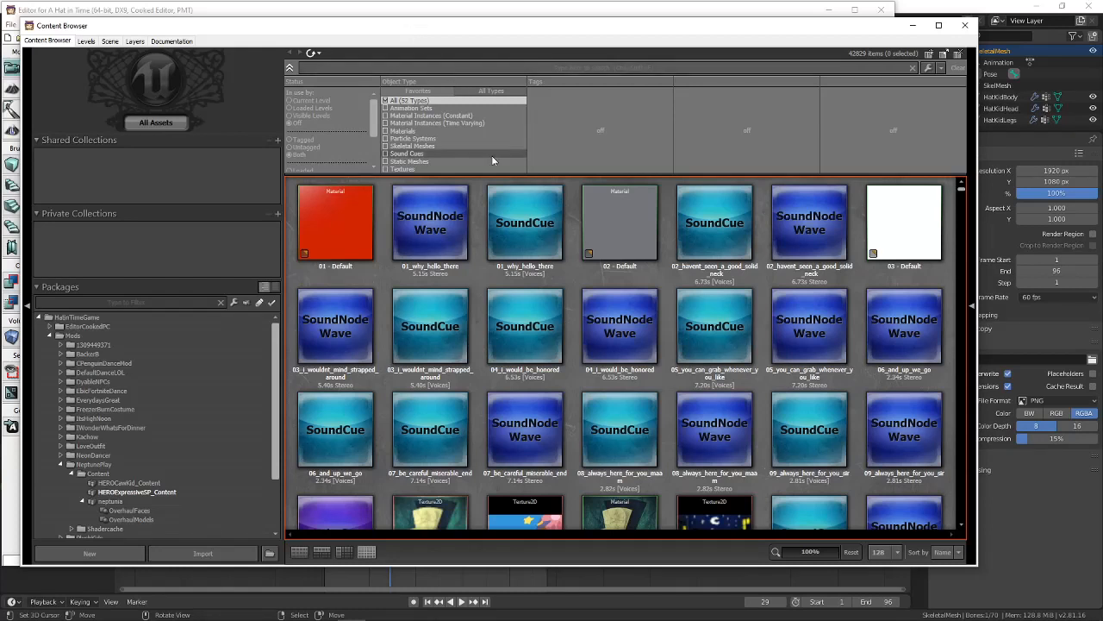
Try to import SM64Star.fbx from the Desktop through the Content Browser.
scroll(223, 412, "down", 3)
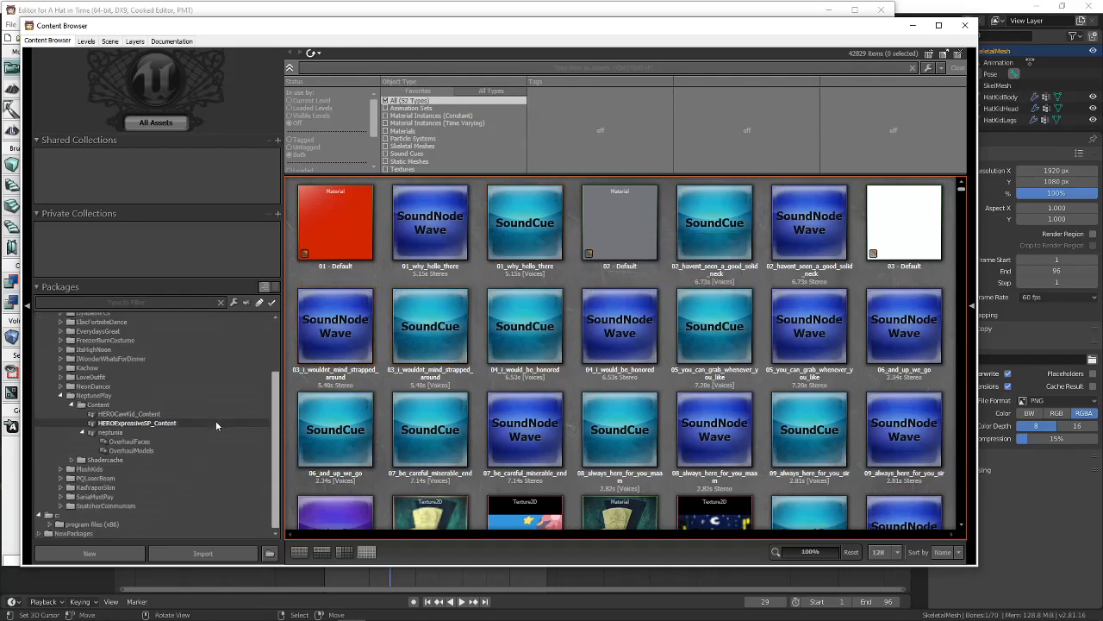
left_click(213, 554)
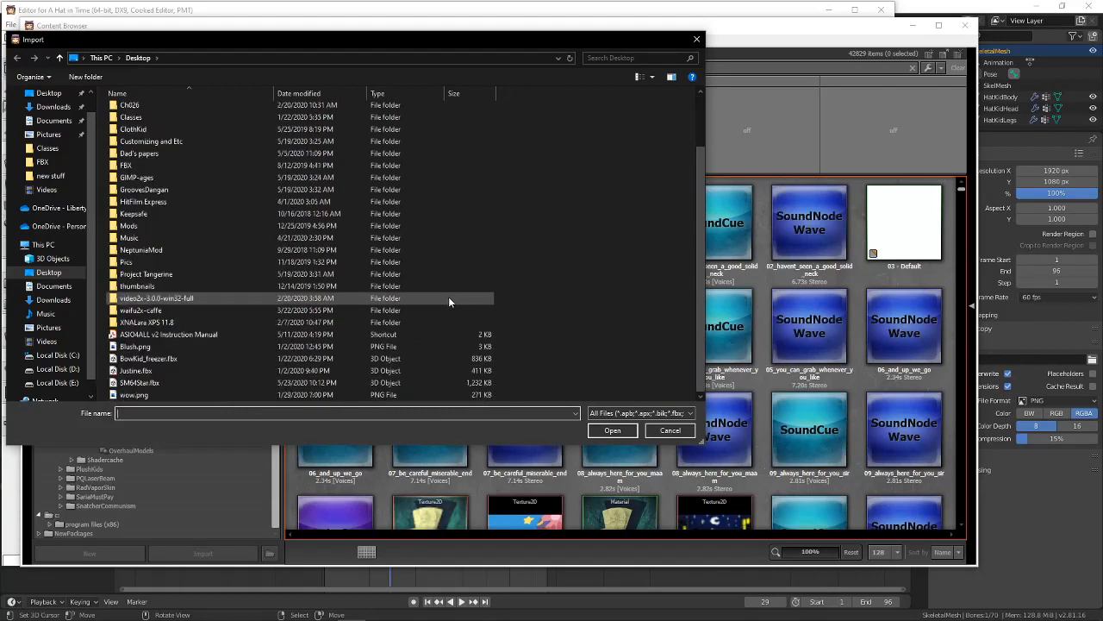
scroll(376, 327, "down", 2)
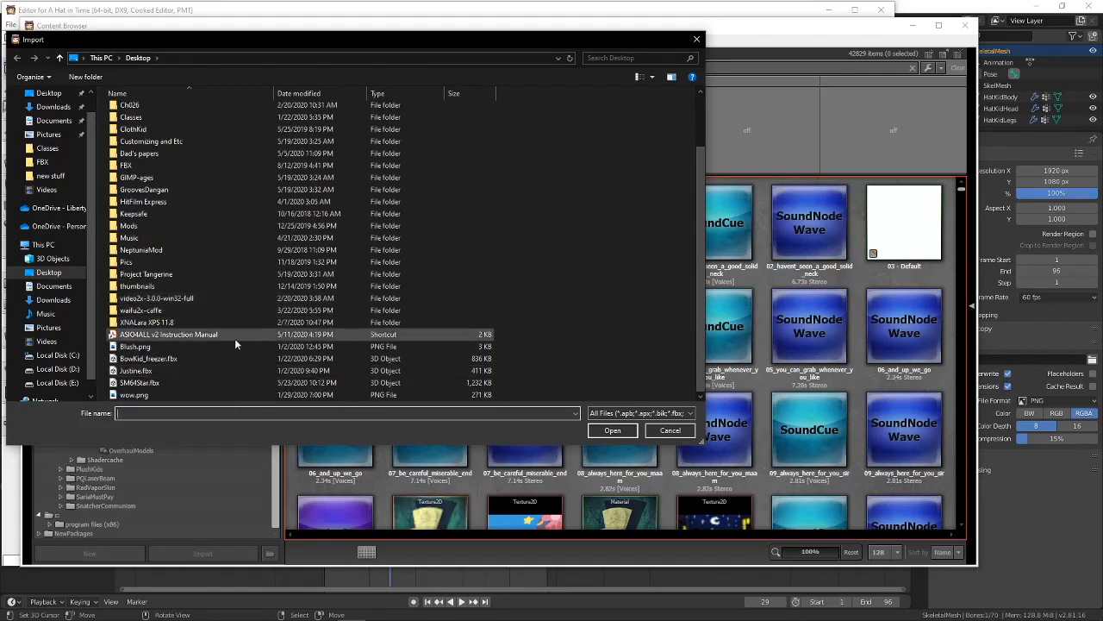
scroll(215, 323, "up", 2)
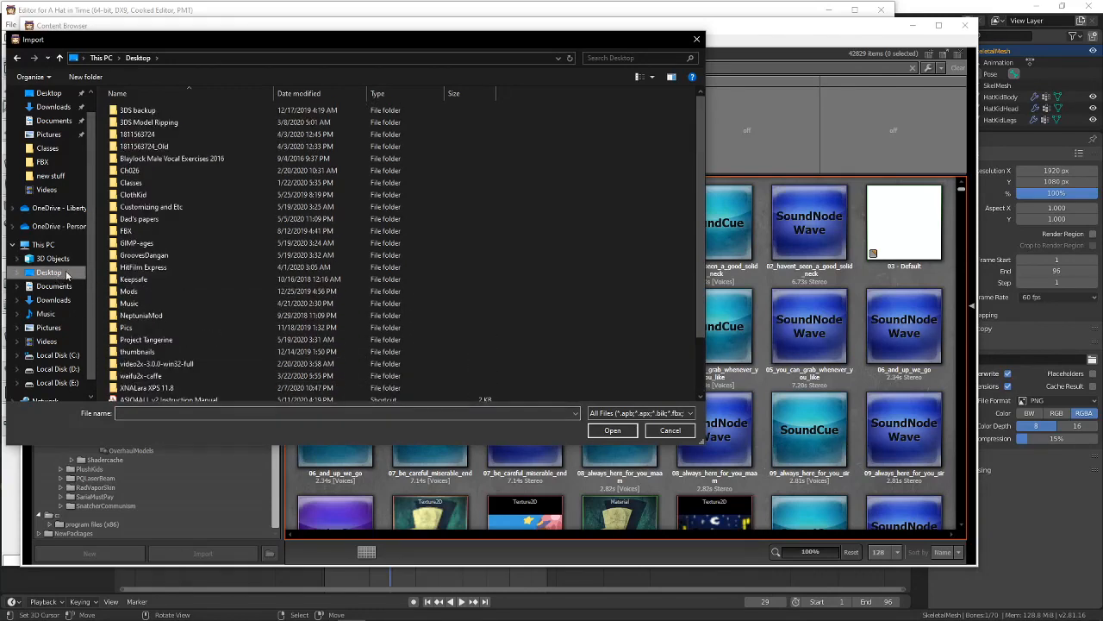
scroll(260, 325, "down", 2)
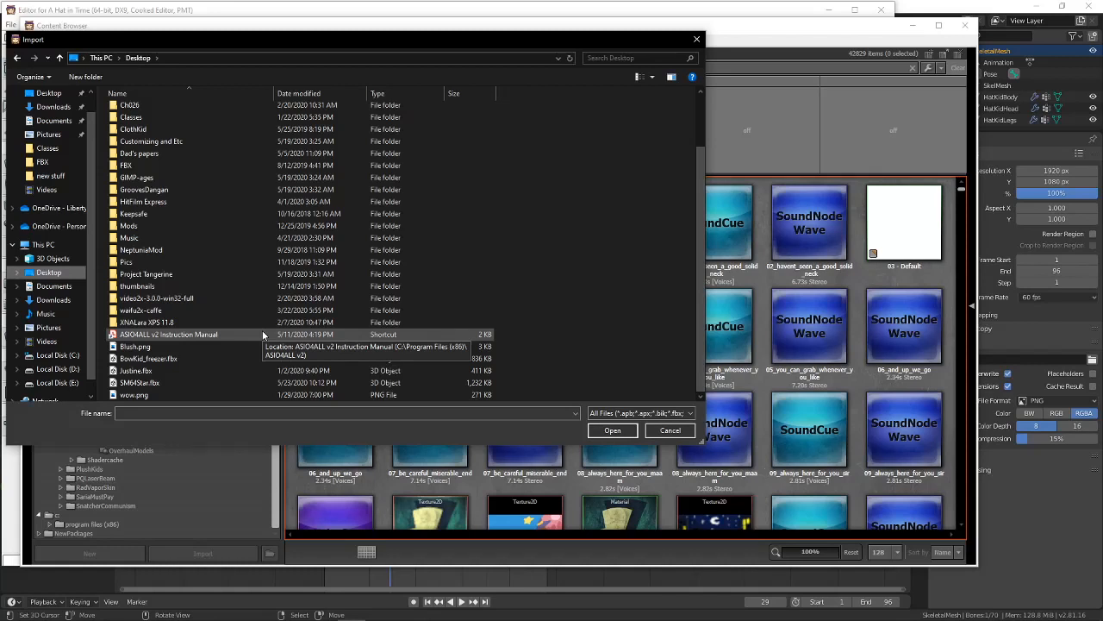
left_click_drag(234, 38, 267, 39)
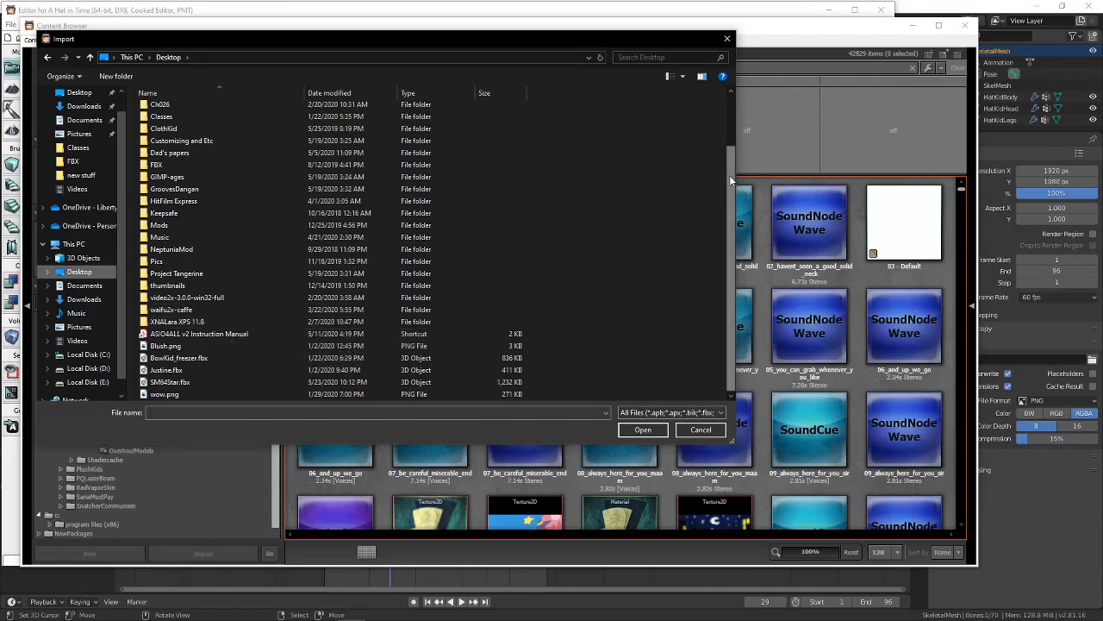
left_click(202, 385)
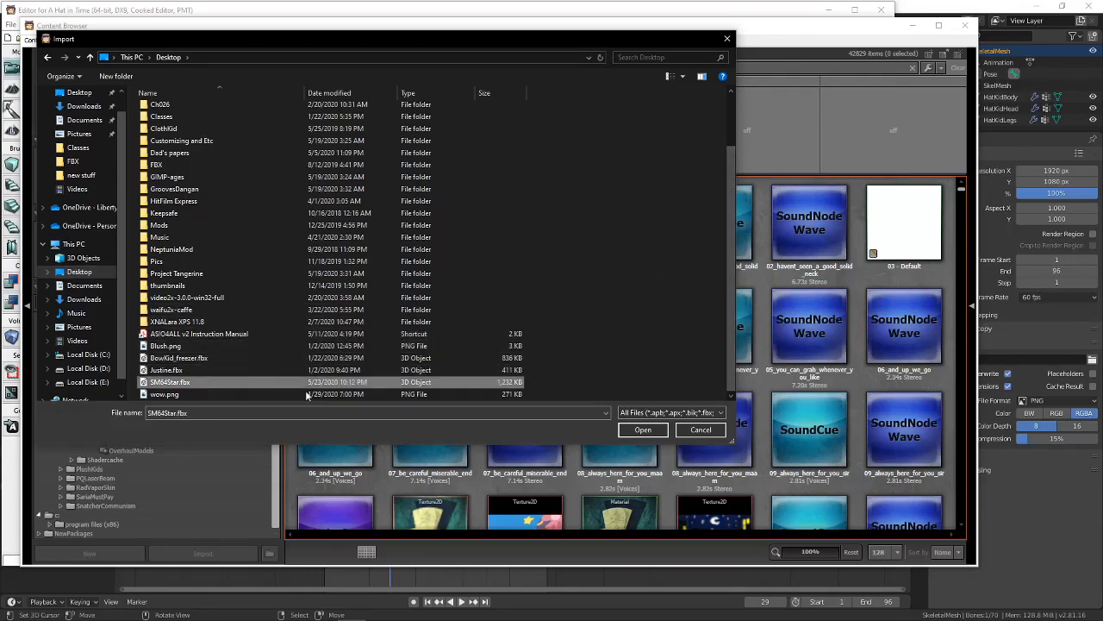
left_click(638, 429)
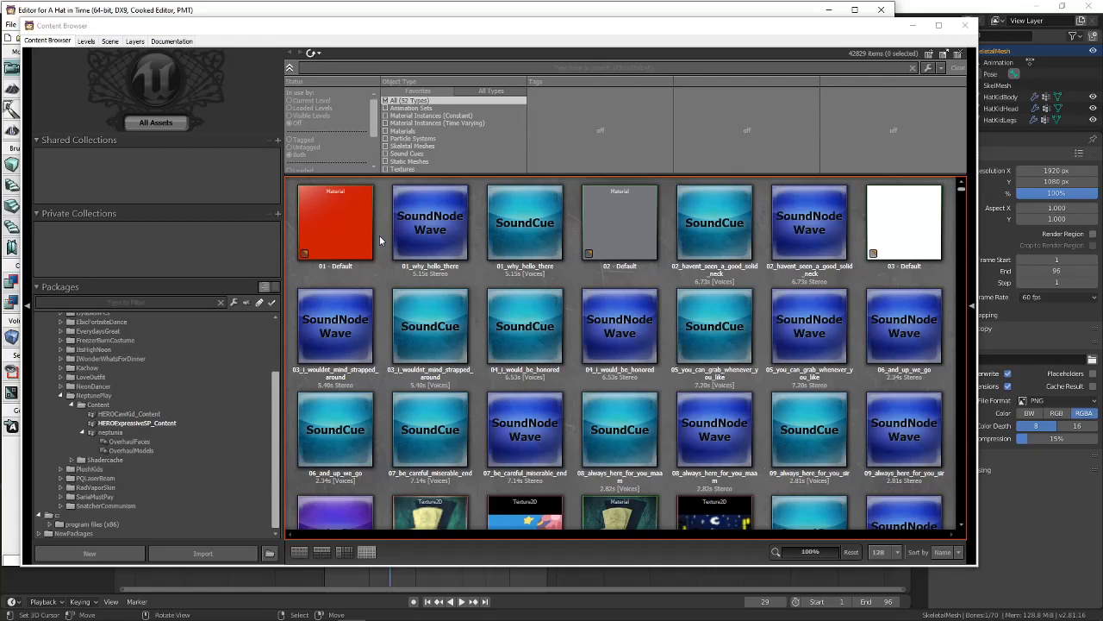
Start a new asset in MyPackage with the AnimSet factory selected.
left_click(90, 555)
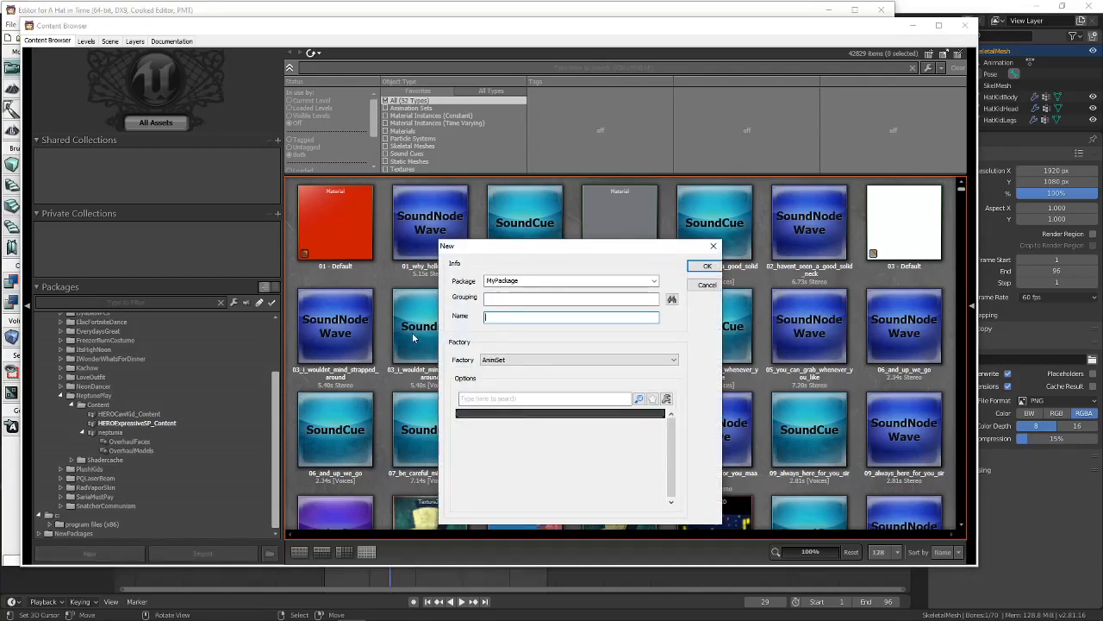
double_click(534, 281)
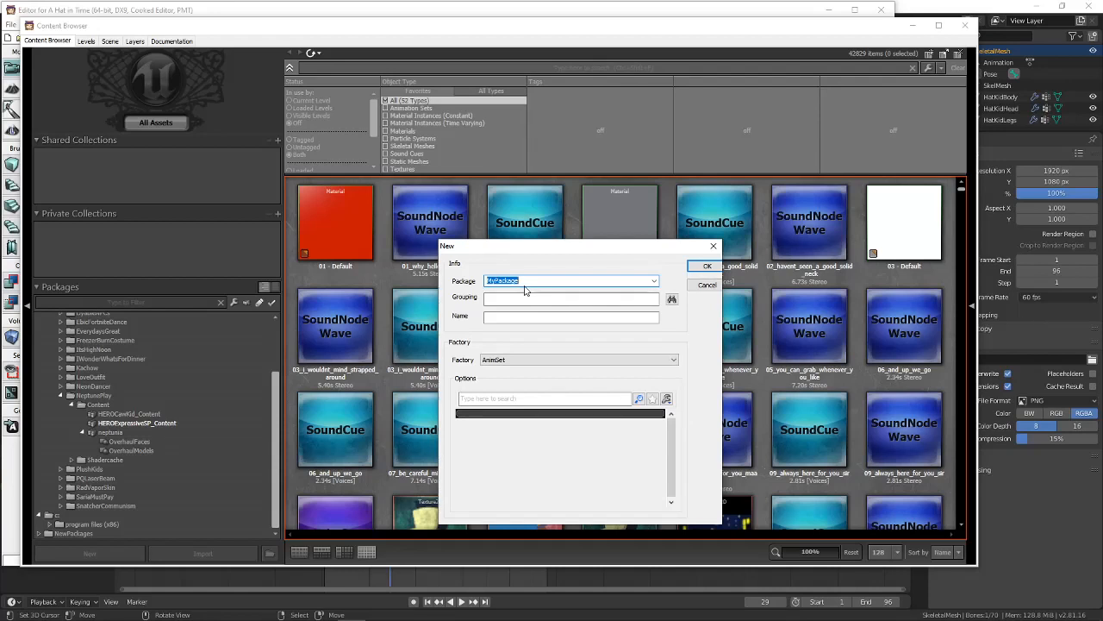
left_click(520, 317)
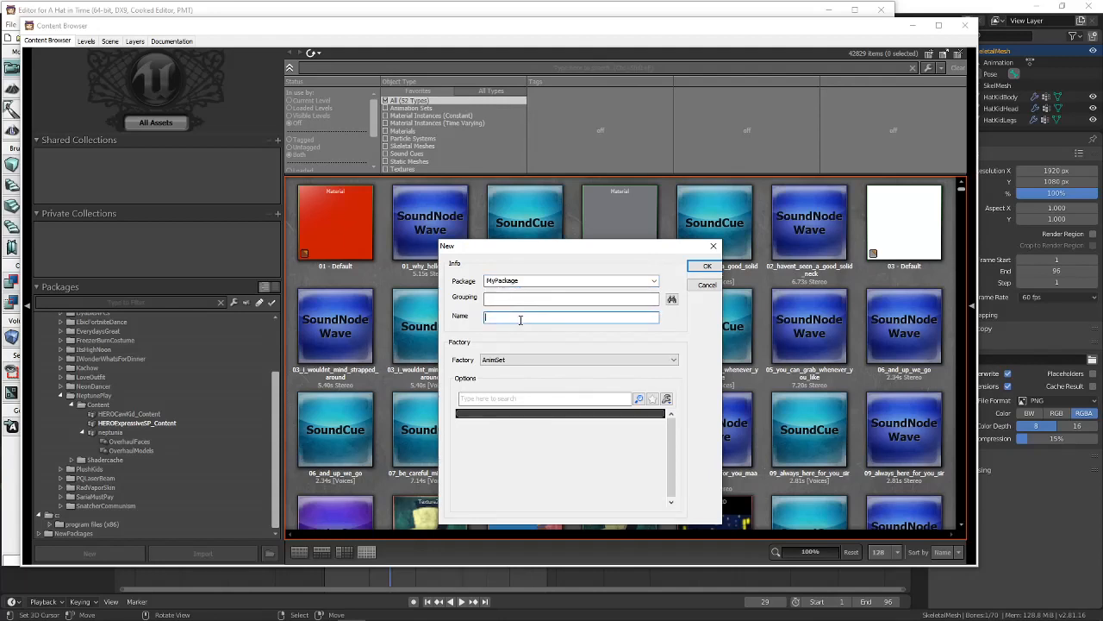
left_click(500, 360)
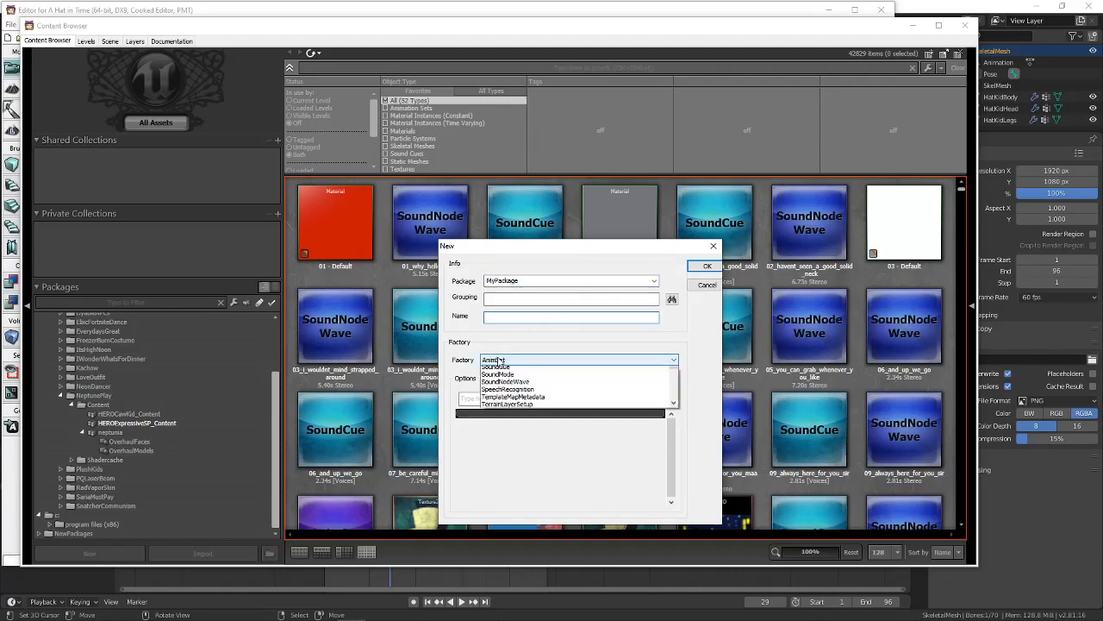
left_click(495, 369)
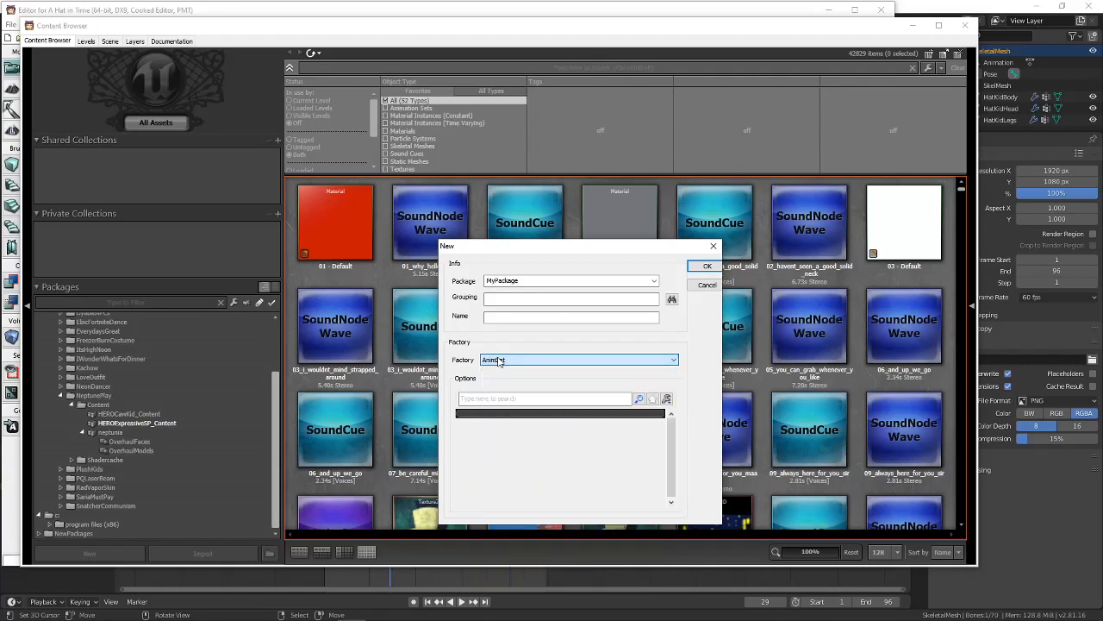
Name the new AnimSet funnytwitchanimation and create it.
left_click(509, 319)
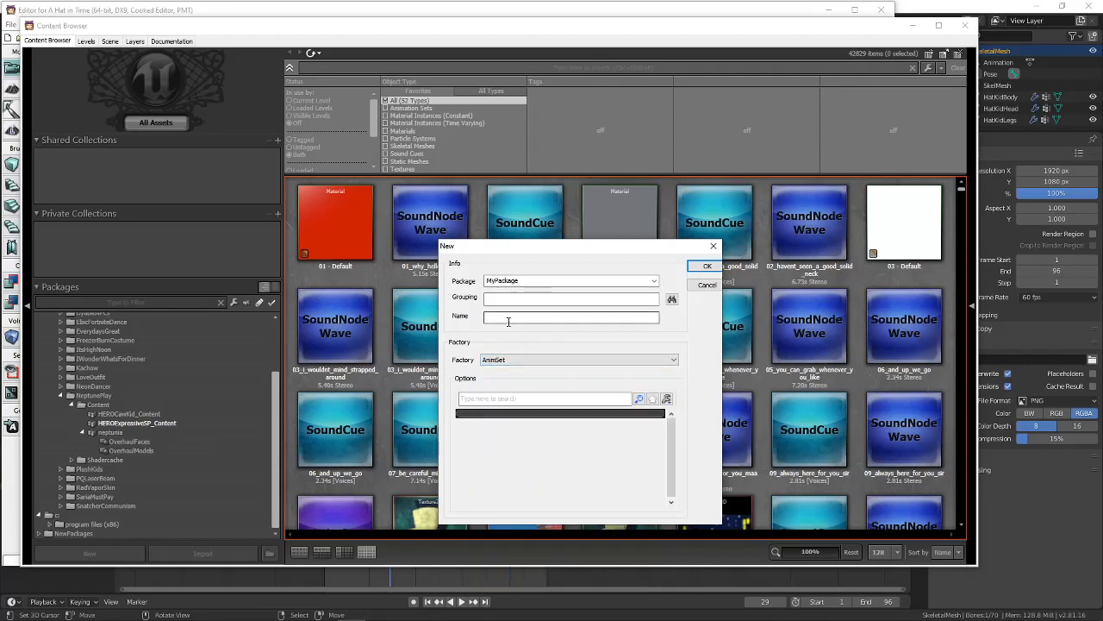
left_click(508, 318)
type("Iunnytwitch an")
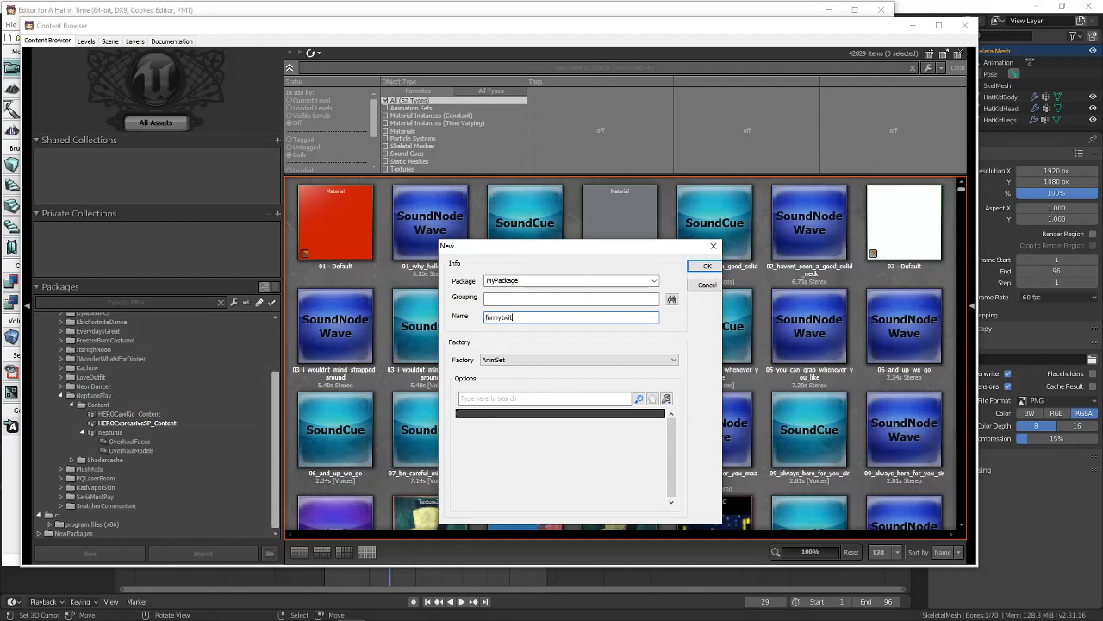
key("BackSpace")
key("BackSpace")
key("BackSpace")
type("animation")
key("Return")
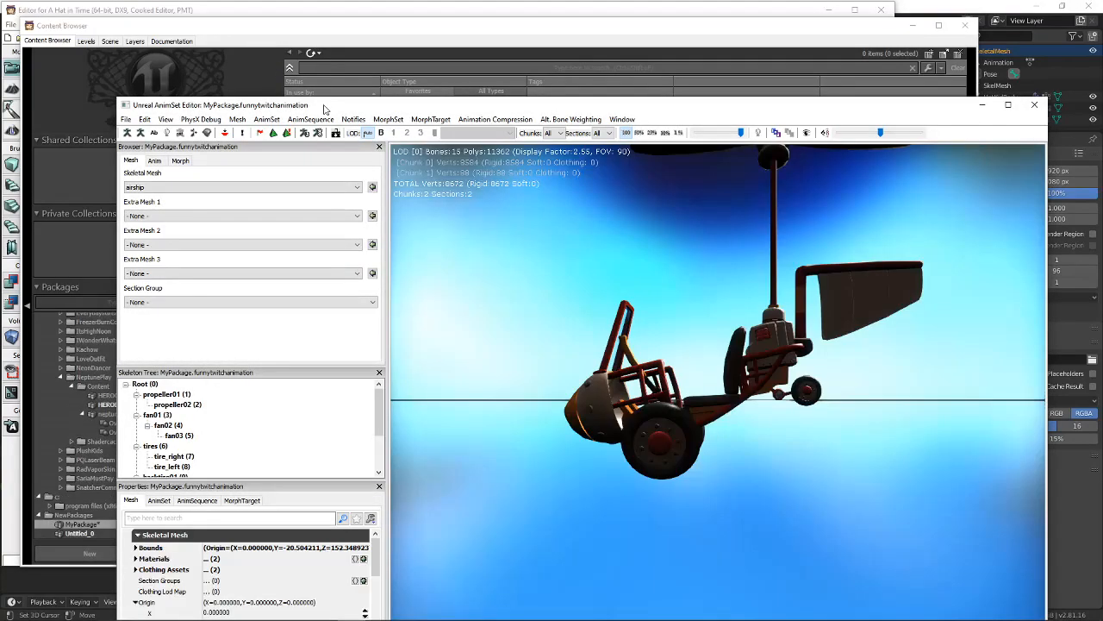
Reposition the AnimSet Editor window and set the skeletal mesh to HatKidHead.
left_click_drag(324, 106, 289, 57)
left_click_drag(457, 185, 609, 201)
left_click(153, 138)
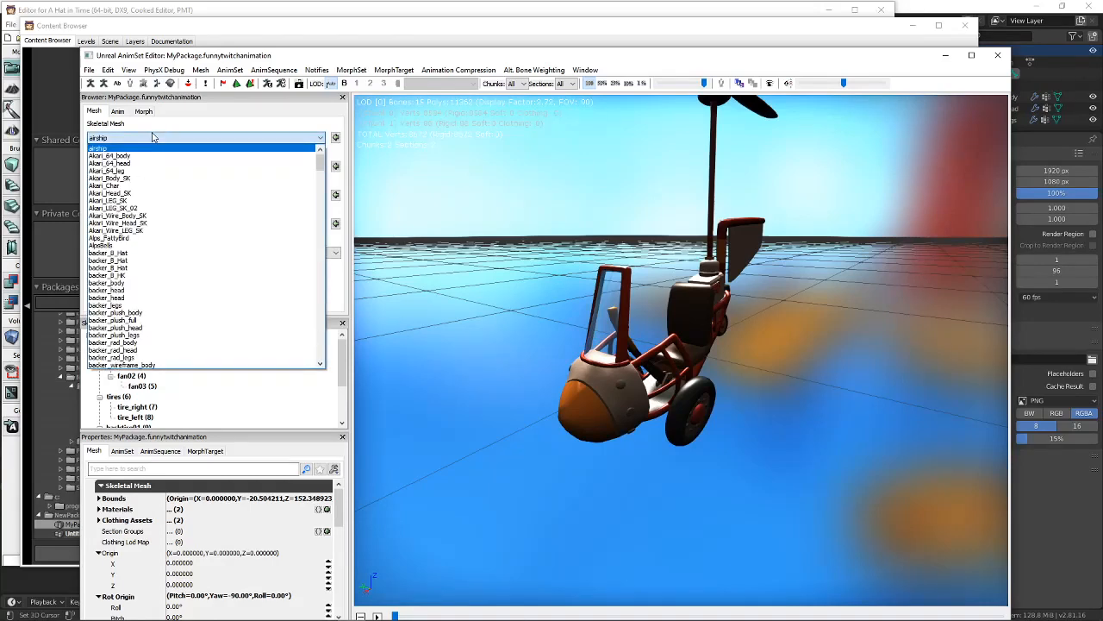
type("hatkidhead")
key("Return")
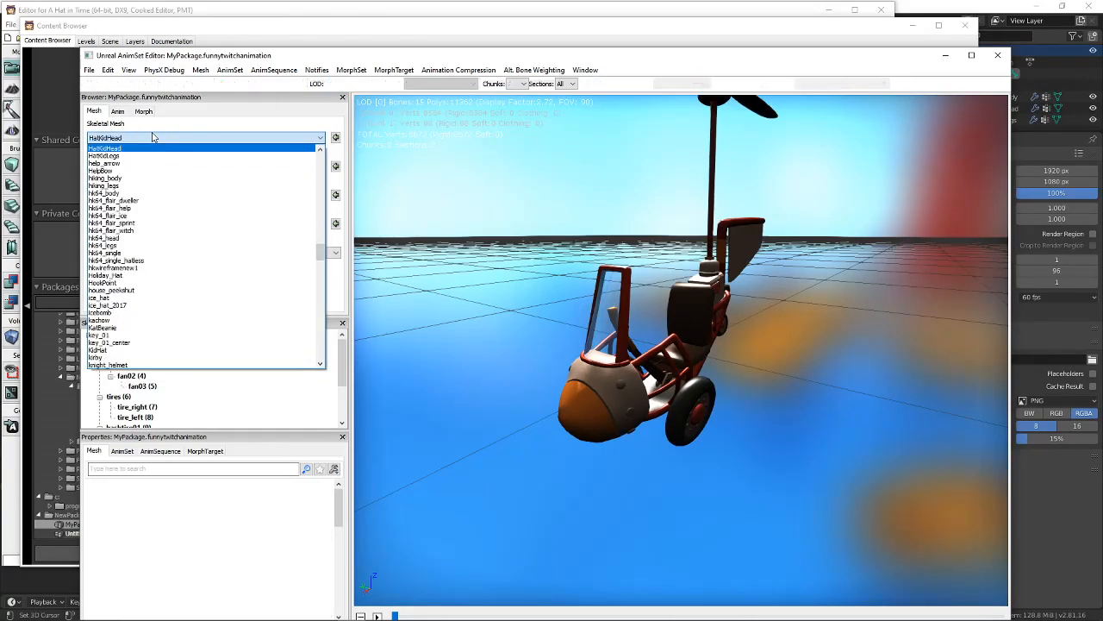
Set Extra Mesh 1 to HatKidBody and Extra Mesh 2 to HatKidLegs to preview the complete character.
left_click(142, 167)
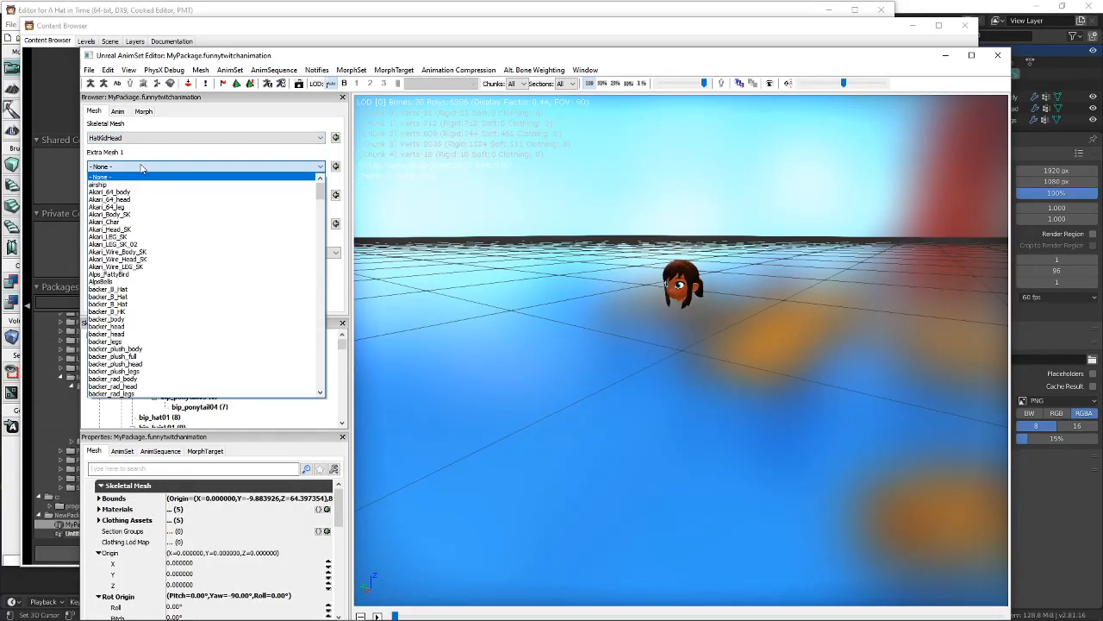
type("hatkidbody")
key("Return")
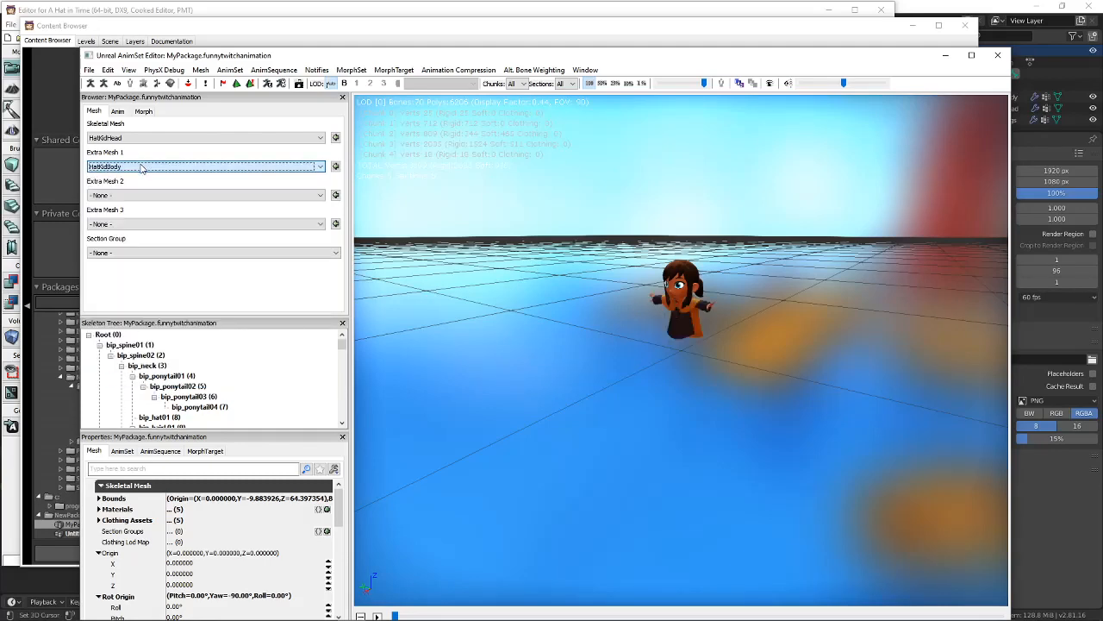
left_click(126, 197)
type("hatkidlegs")
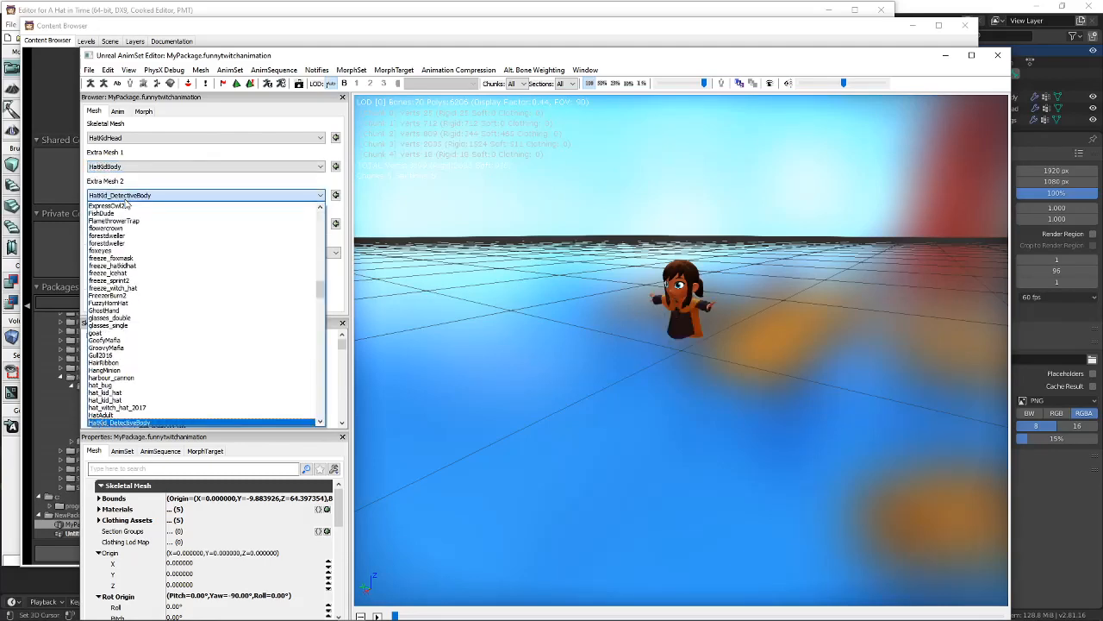
key("Return")
left_click_drag(644, 249, 751, 194)
scroll(644, 249, "up", 5)
left_click_drag(653, 277, 304, 199)
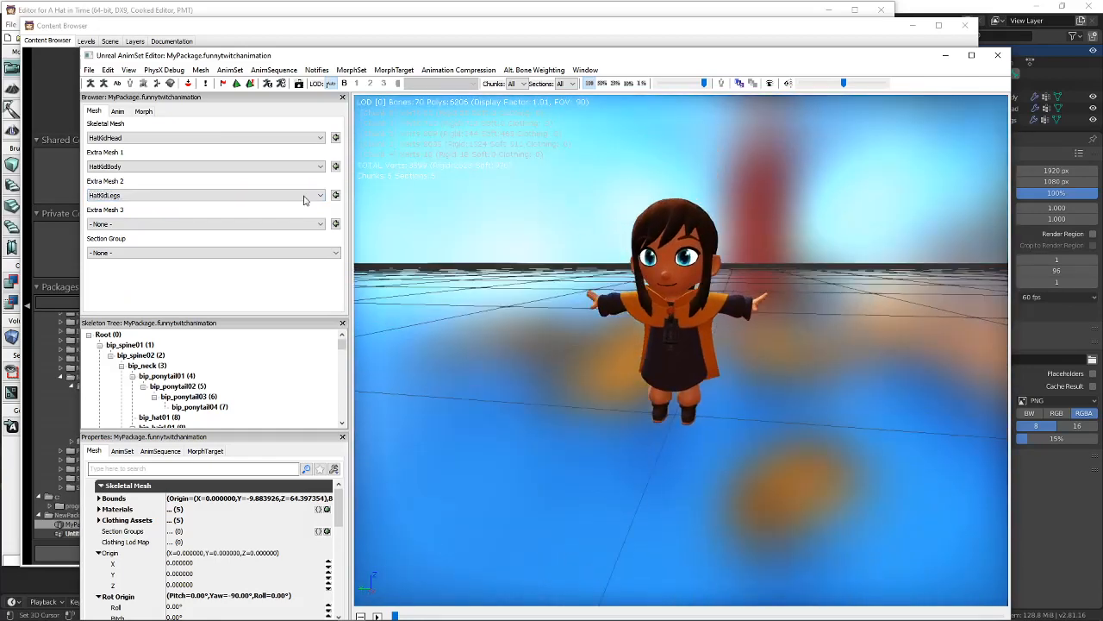
Import SM64Star.fbx from the Desktop as an FBX animation into the funnytwitchanimation AnimSet.
left_click(123, 113)
left_click(88, 70)
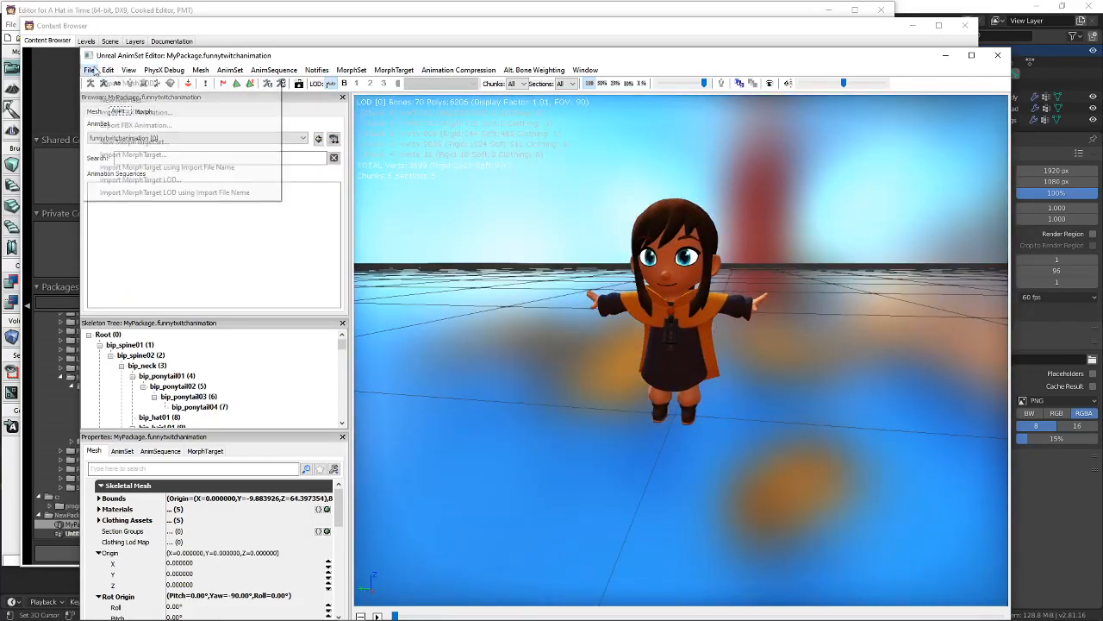
left_click(112, 112)
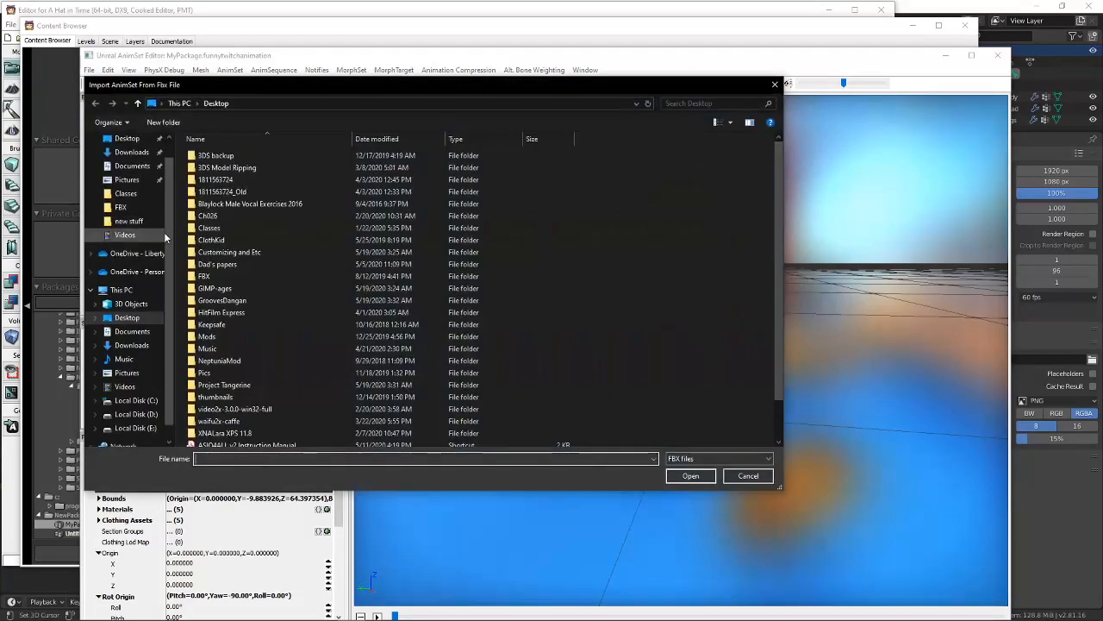
scroll(258, 362, "down", 1)
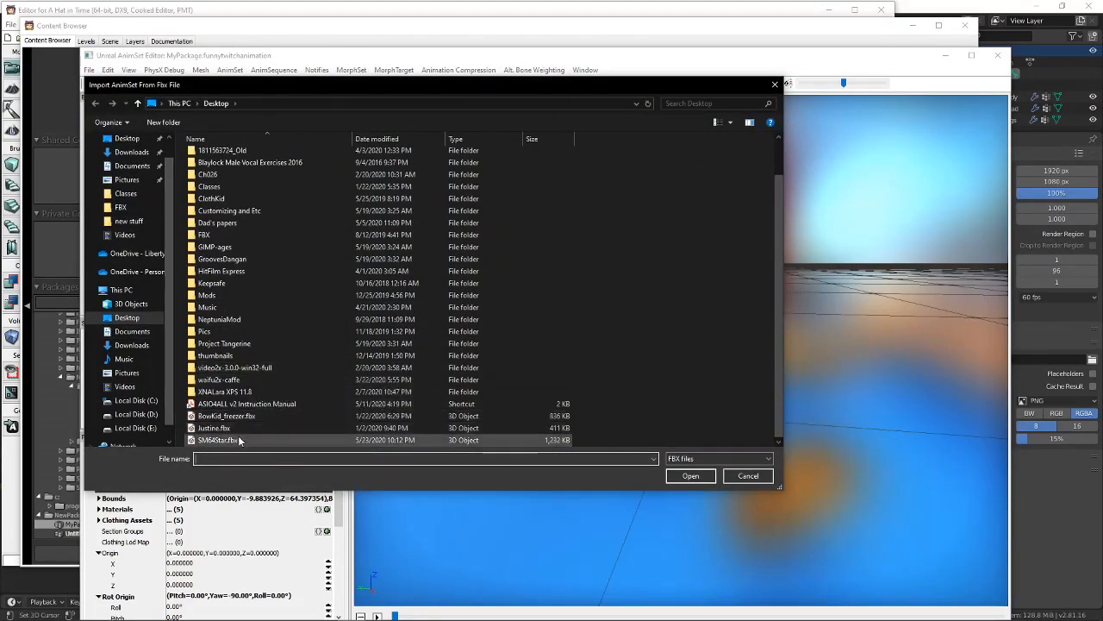
left_click(266, 439)
left_click(691, 475)
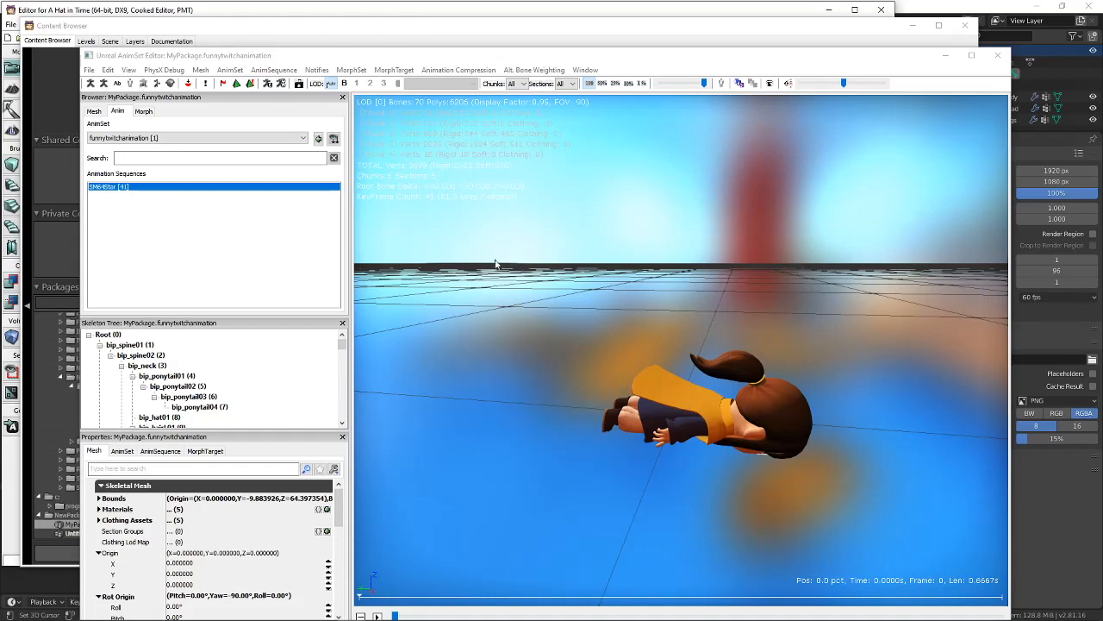
Apply a 90-degree rotation about the Z axis to the SM64Star sequence and scrub the timeline to check it.
right_click(157, 188)
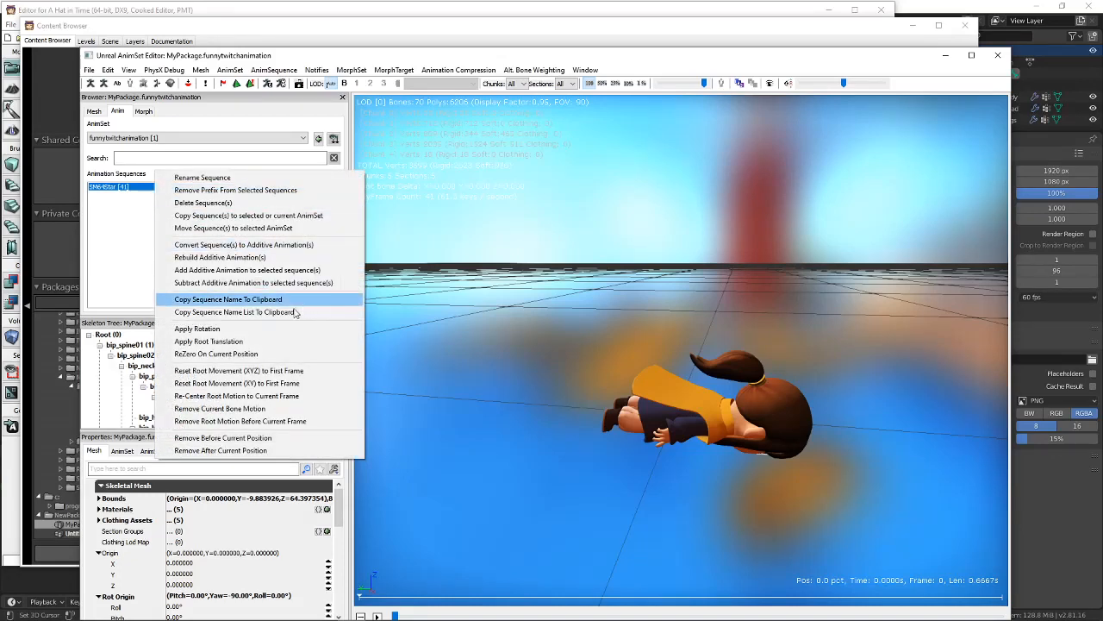
left_click(277, 330)
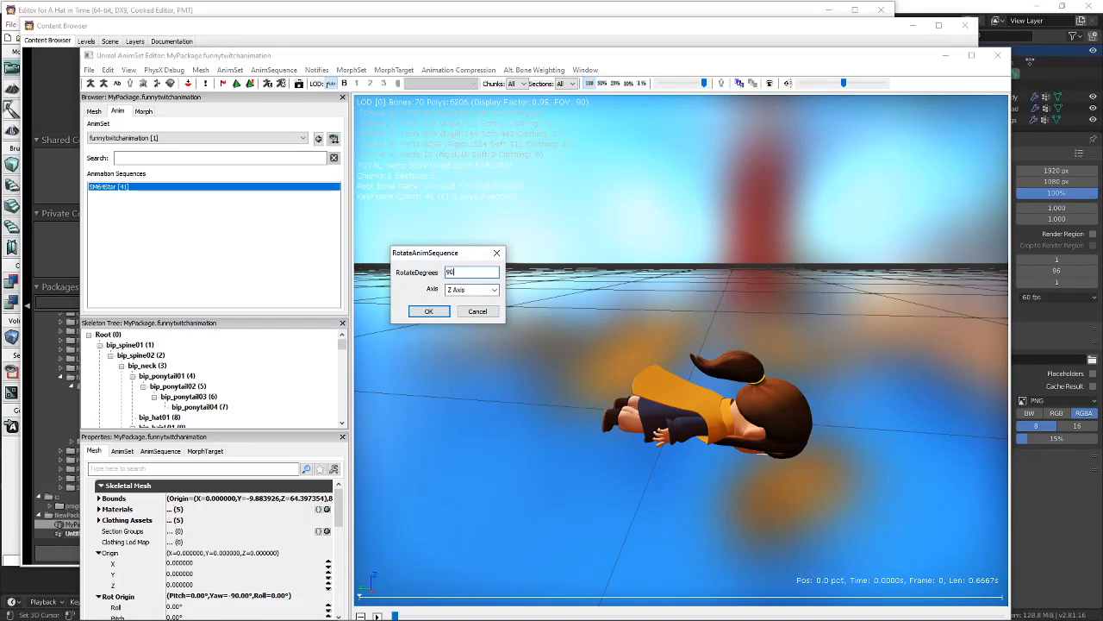
left_click(428, 311)
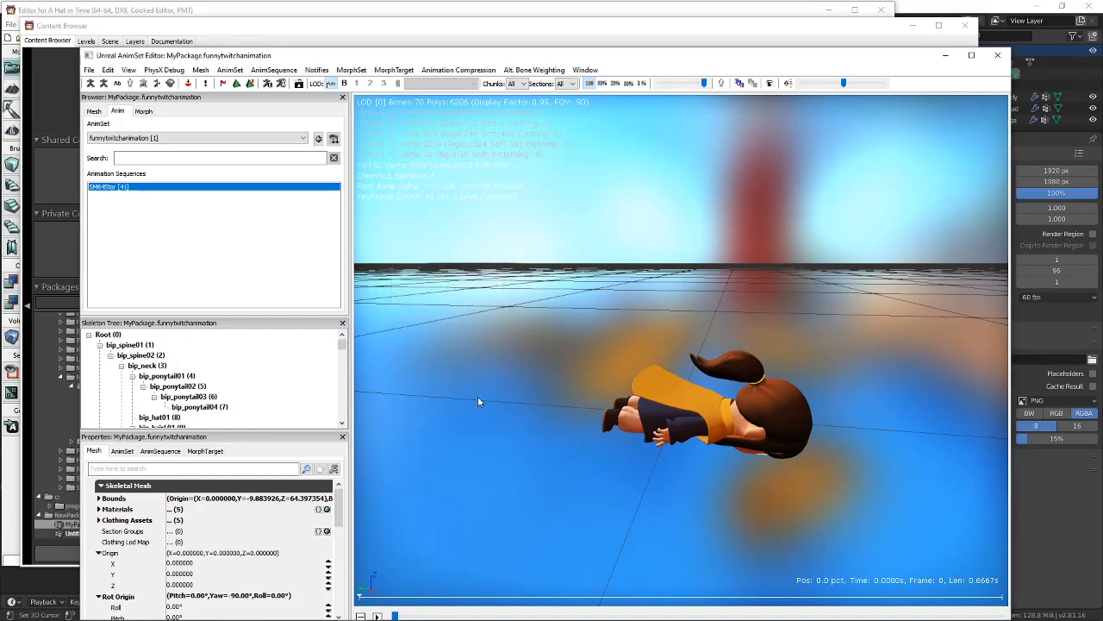
left_click(399, 615)
left_click_drag(455, 616, 383, 609)
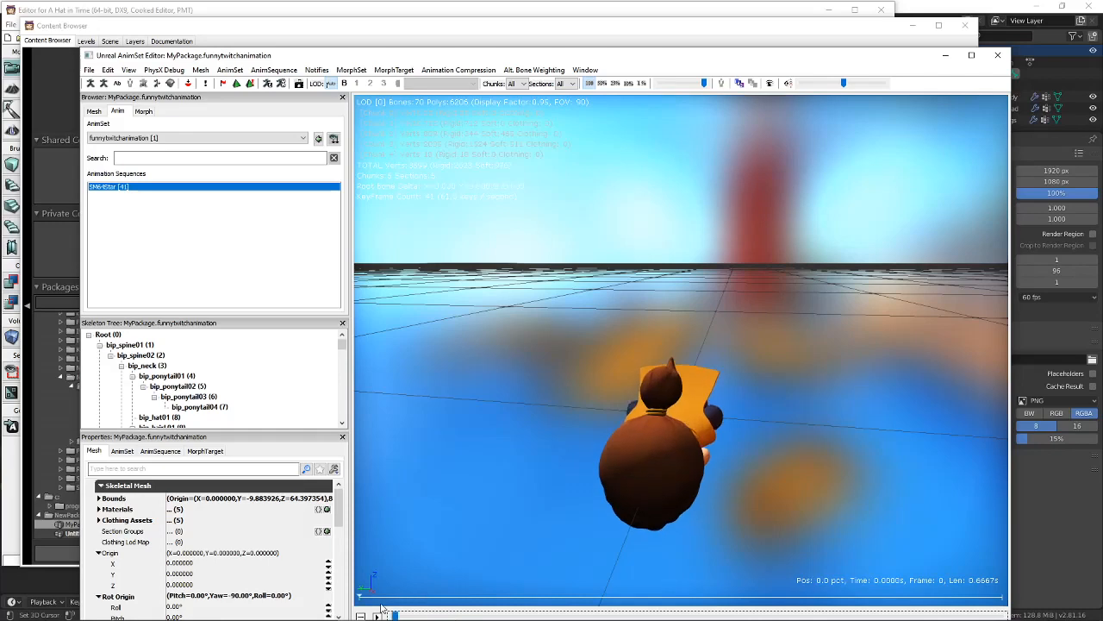
Move the editor window fully into view and rotate the SM64Star sequence 90 degrees about the axis that stands Hat Kid upright.
left_click_drag(400, 56, 388, 19)
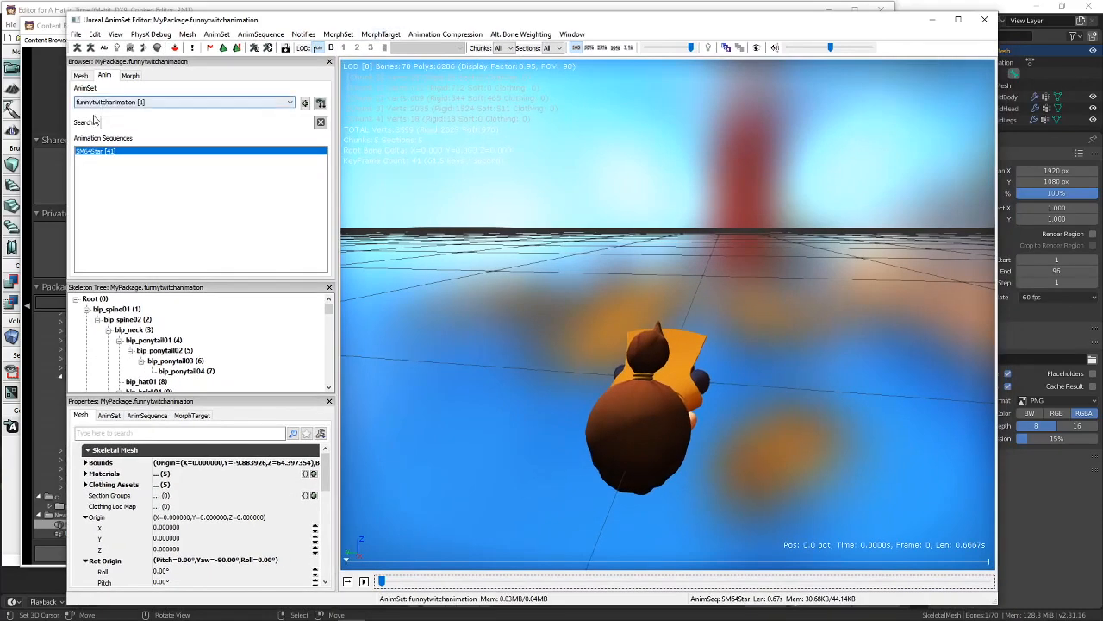
right_click(101, 152)
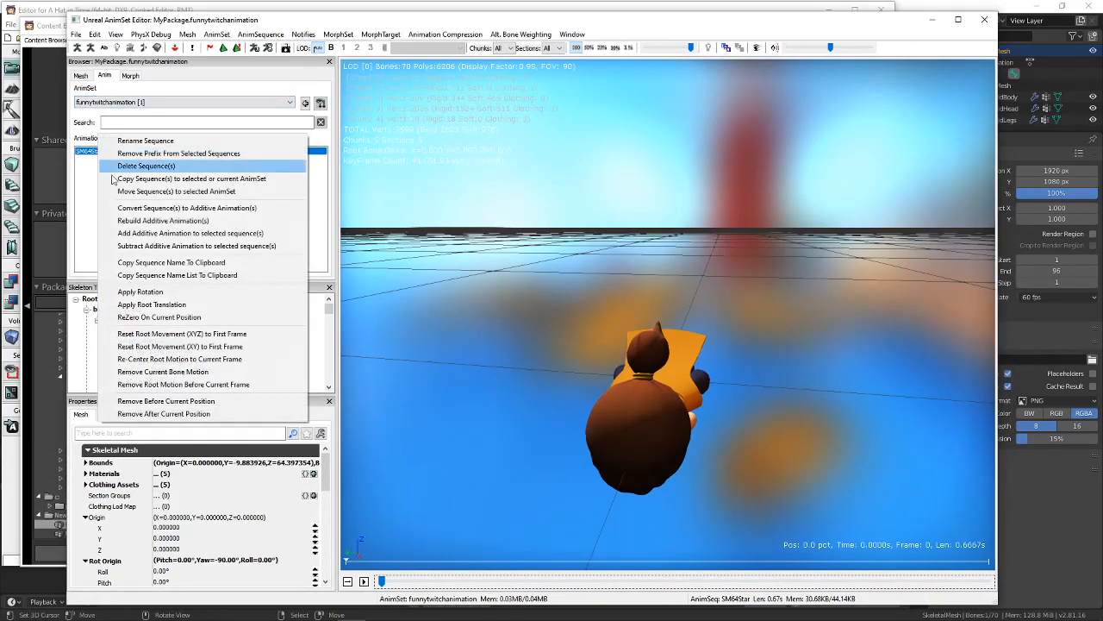
left_click(155, 290)
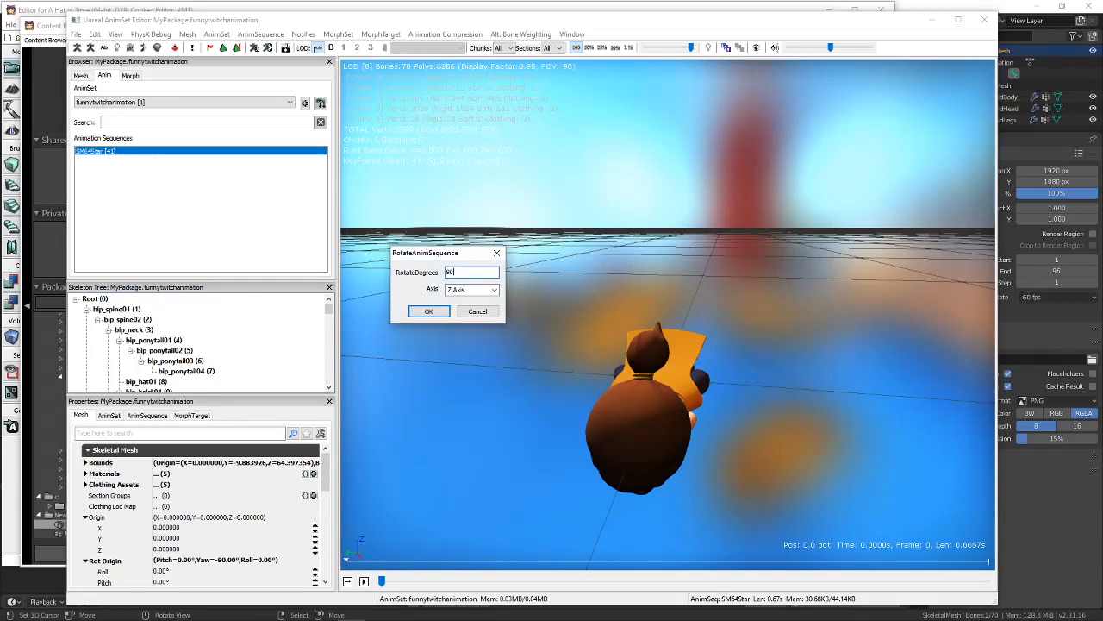
left_click(493, 289)
left_click(465, 299)
left_click(429, 312)
left_click_drag(384, 582, 336, 580)
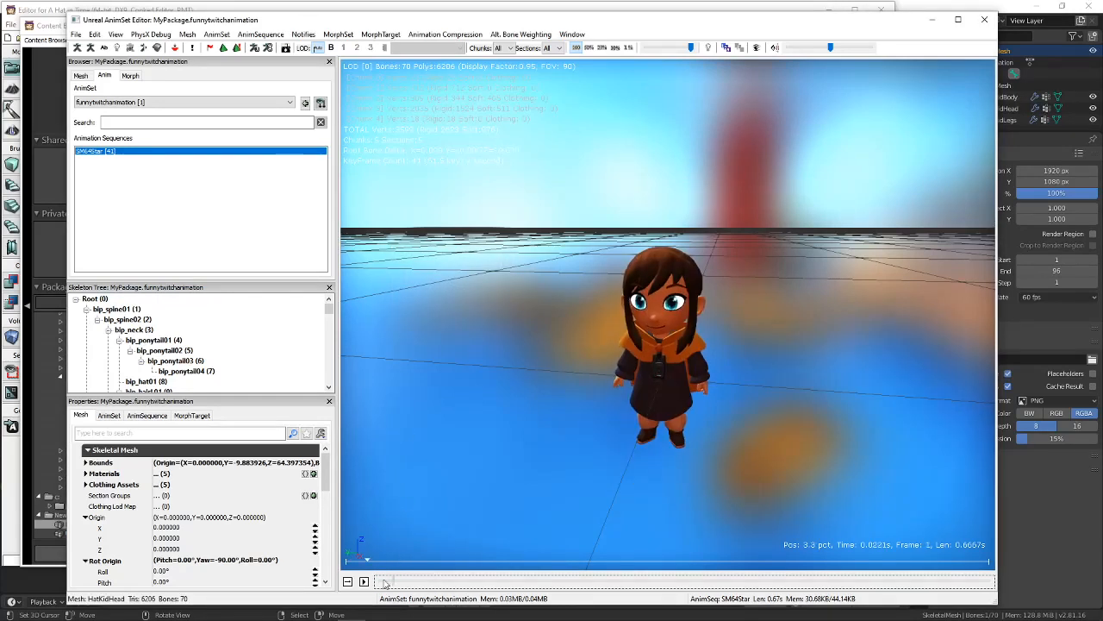
Apply a root translation along the Z axis to the SM64Star sequence to raise Hat Kid to the ground line.
left_click_drag(620, 404, 572, 380)
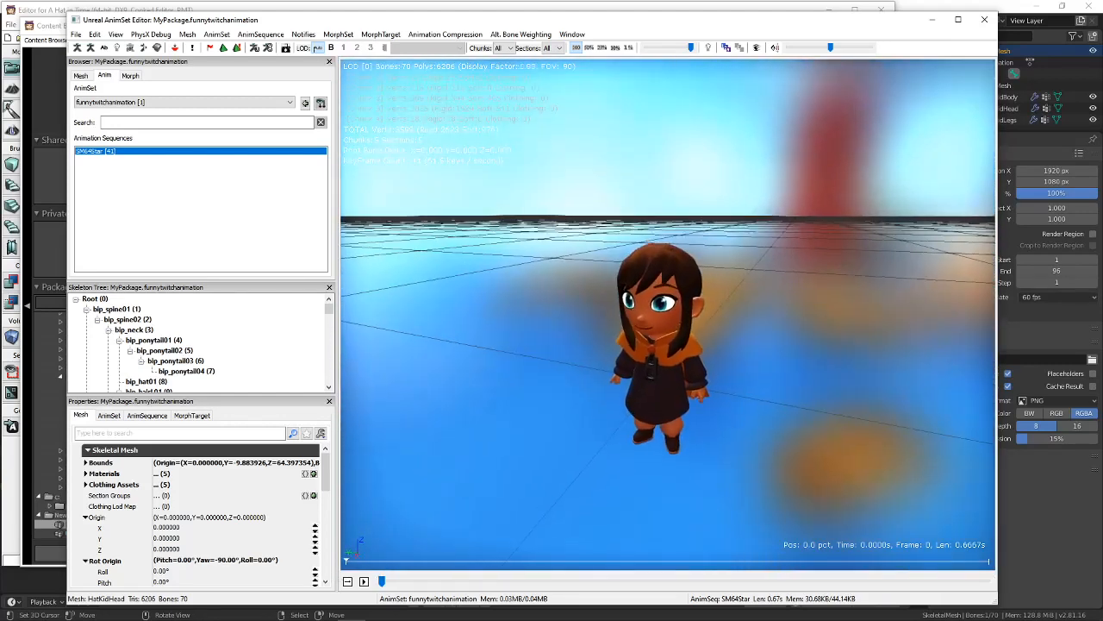
right_click_drag(618, 406, 618, 340)
left_click_drag(618, 406, 642, 366)
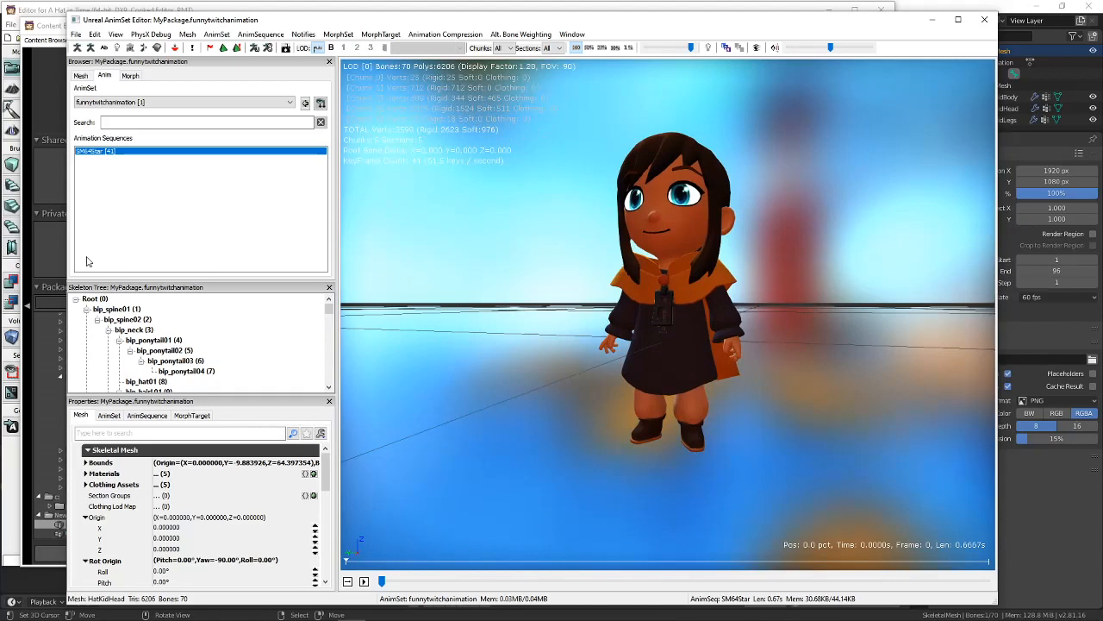
right_click(91, 164)
left_click(158, 310)
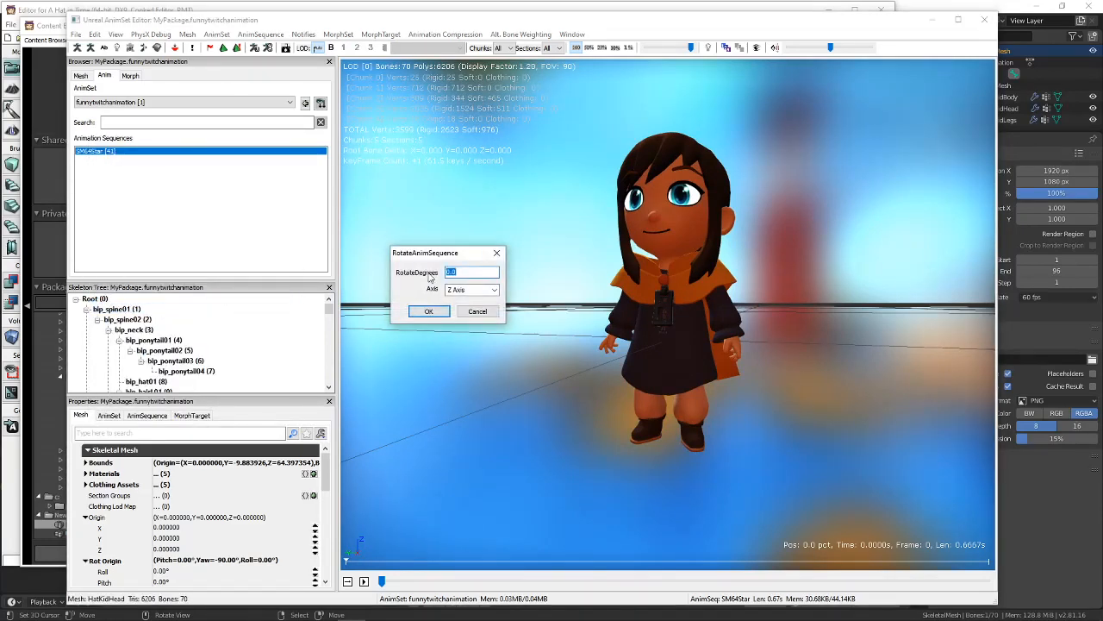
key("Return")
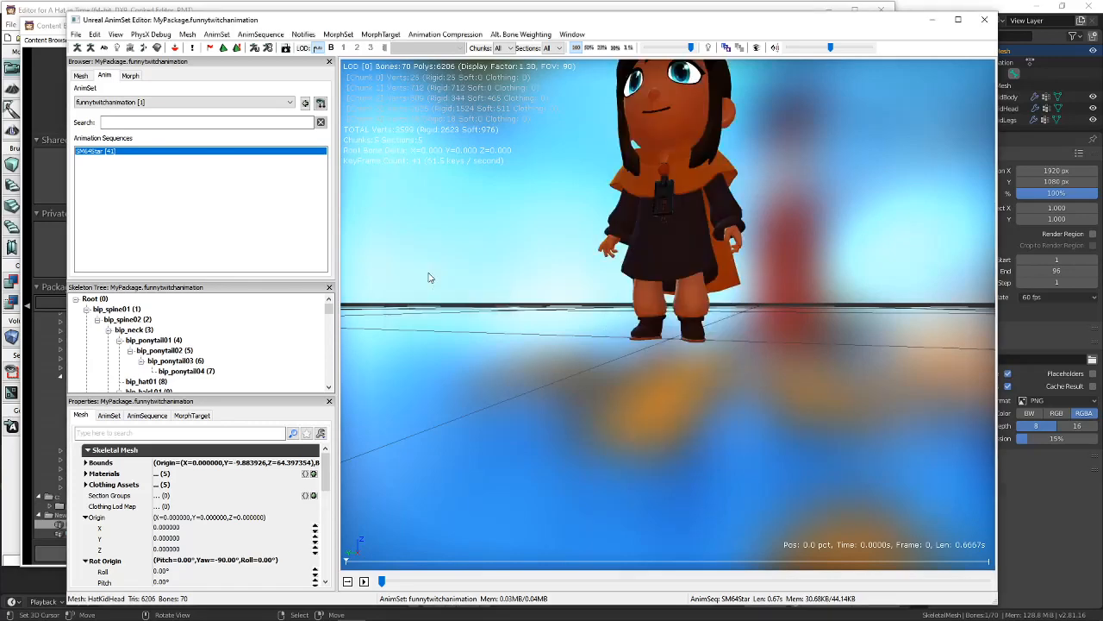
Check Hat Kid's feet against the ground line up close and apply a root translation of -.05 along the Z axis.
right_click_drag(815, 250, 818, 209)
left_click_drag(818, 209, 802, 246)
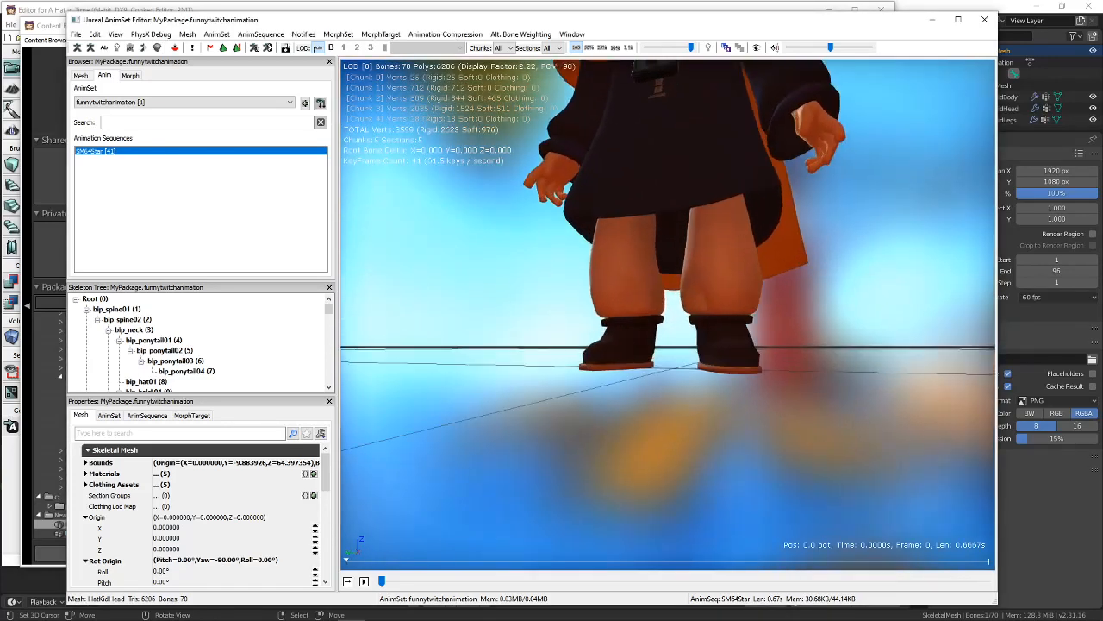
right_click_drag(803, 248, 803, 226)
left_click_drag(796, 267, 796, 181)
right_click_drag(795, 181, 800, 205)
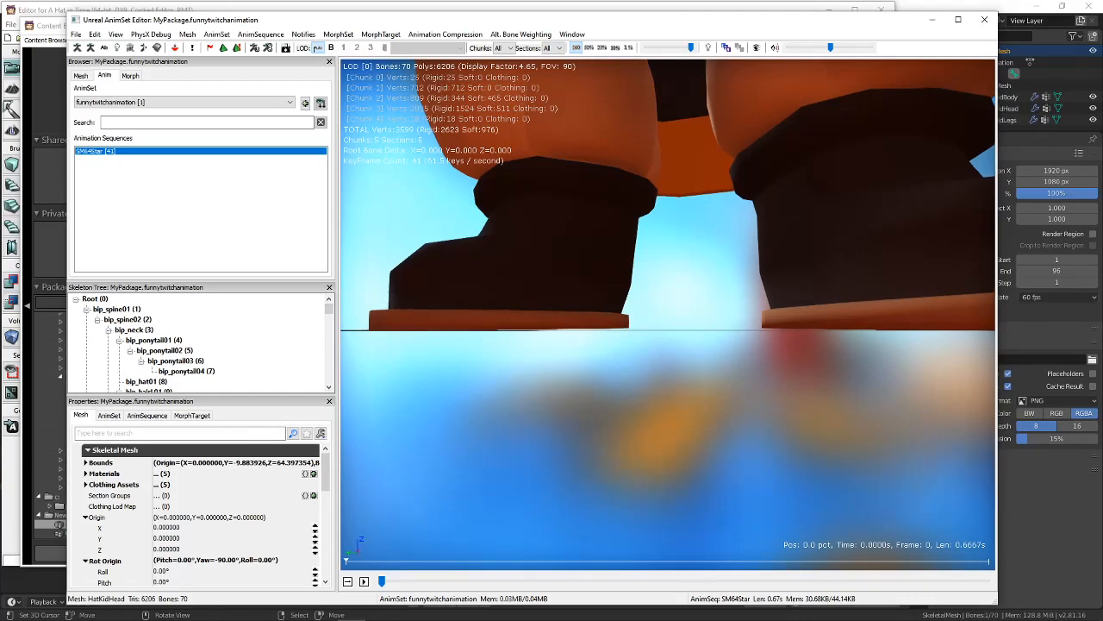
right_click(213, 152)
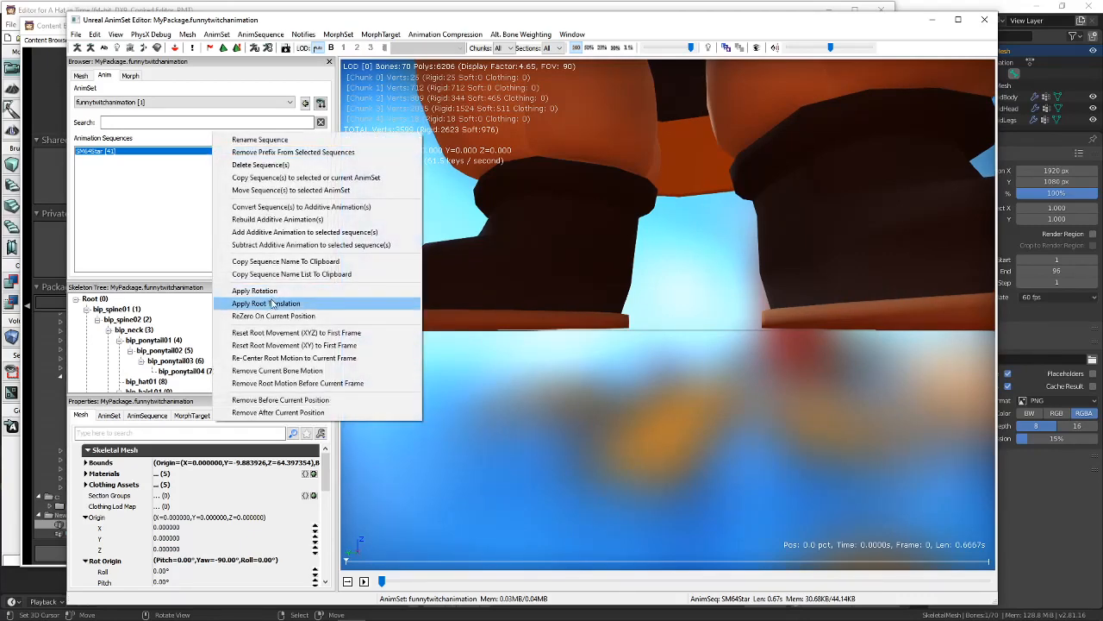
left_click(275, 293)
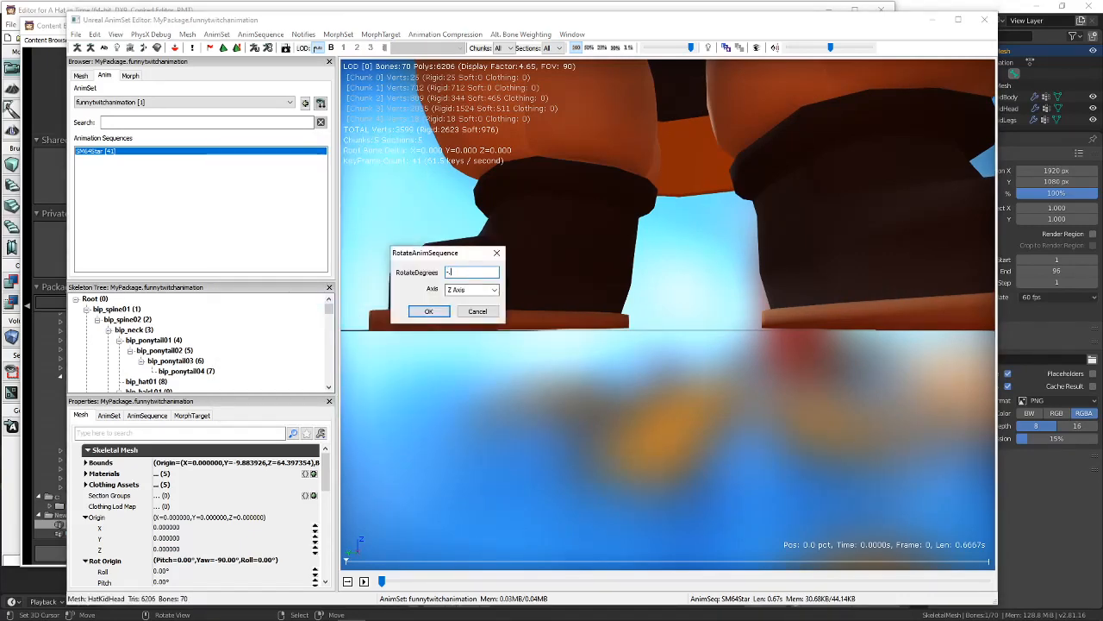
type("-.05")
key("Return")
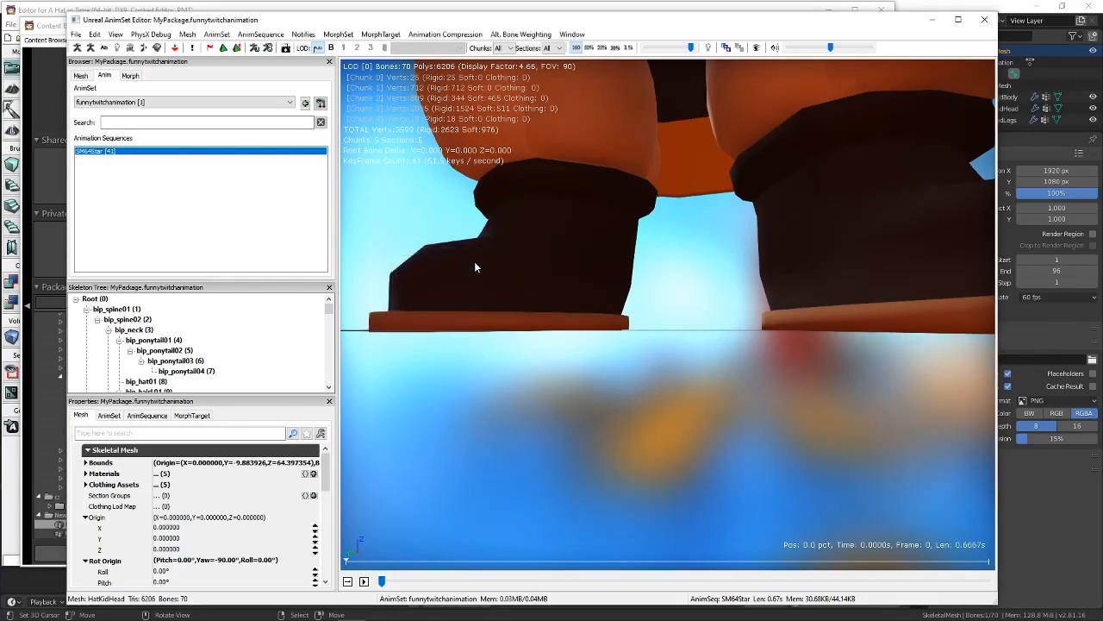
Play and scrub the SM64Star animation while examining Hat Kid's pose and ground contact from several angles.
left_click_drag(696, 270, 696, 191)
left_click_drag(697, 293, 696, 286)
right_click_drag(697, 293, 697, 324)
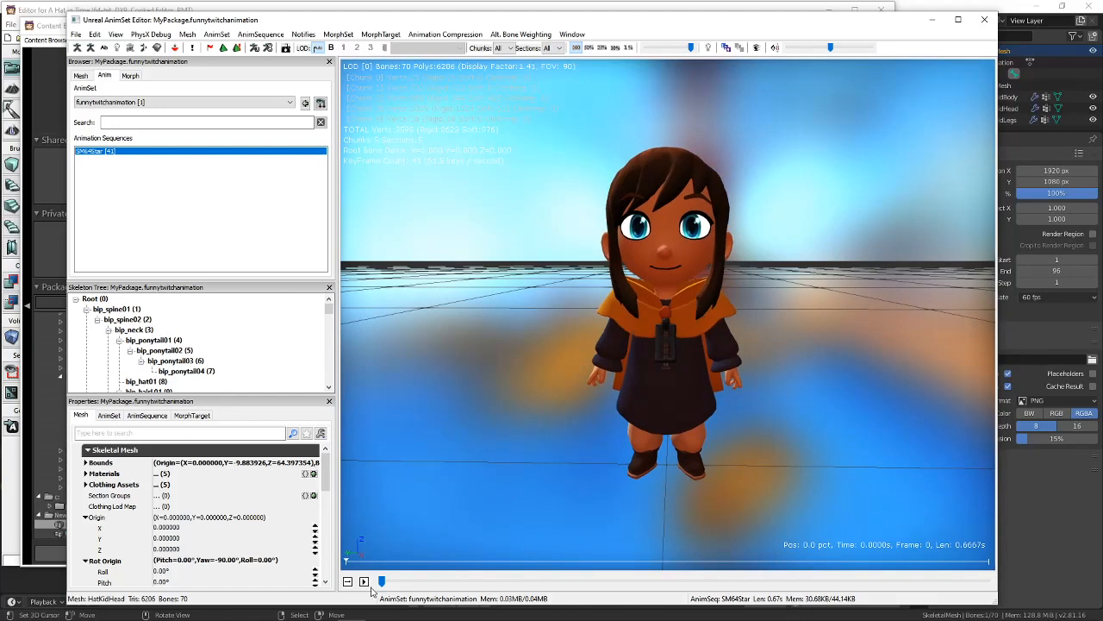
left_click_drag(703, 410, 655, 448)
right_click_drag(676, 442, 676, 388)
left_click_drag(675, 442, 672, 432)
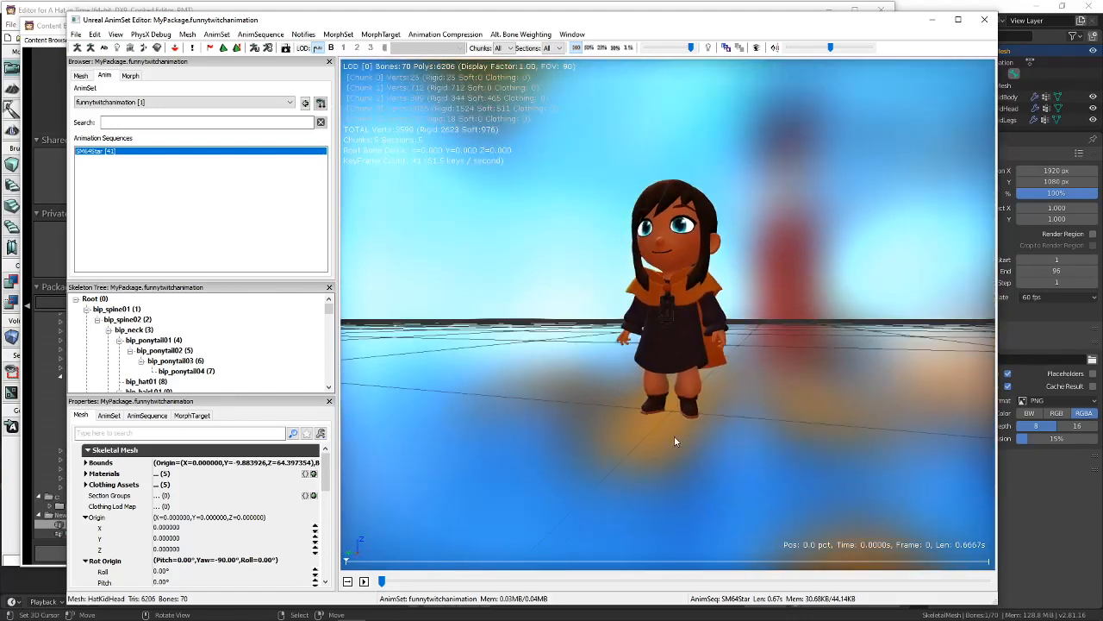
left_click(363, 583)
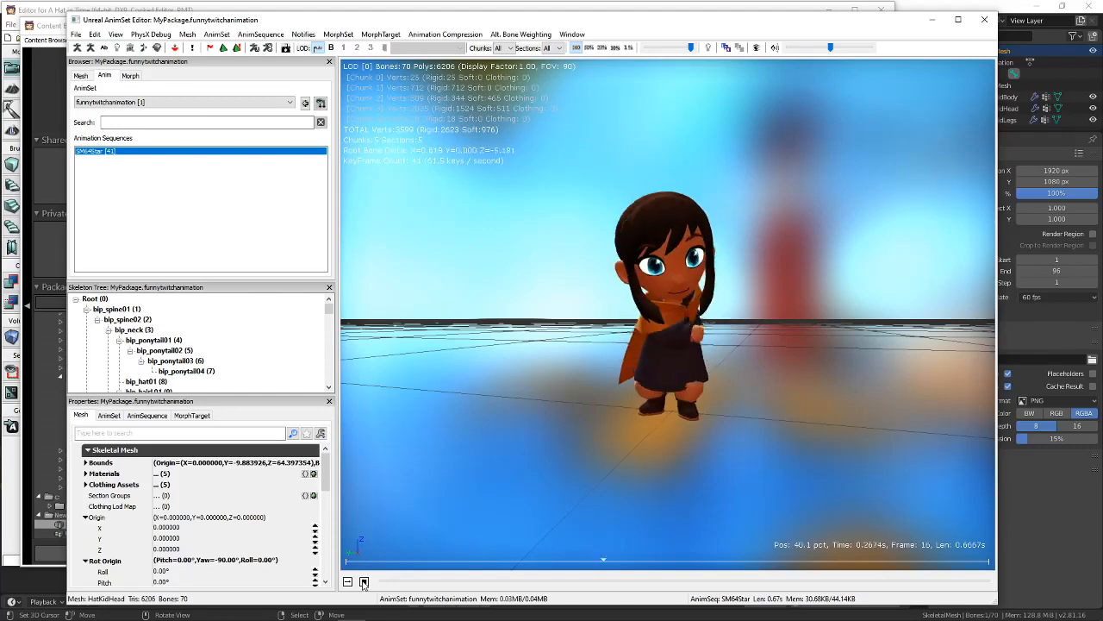
left_click_drag(638, 443, 598, 426)
left_click(988, 581)
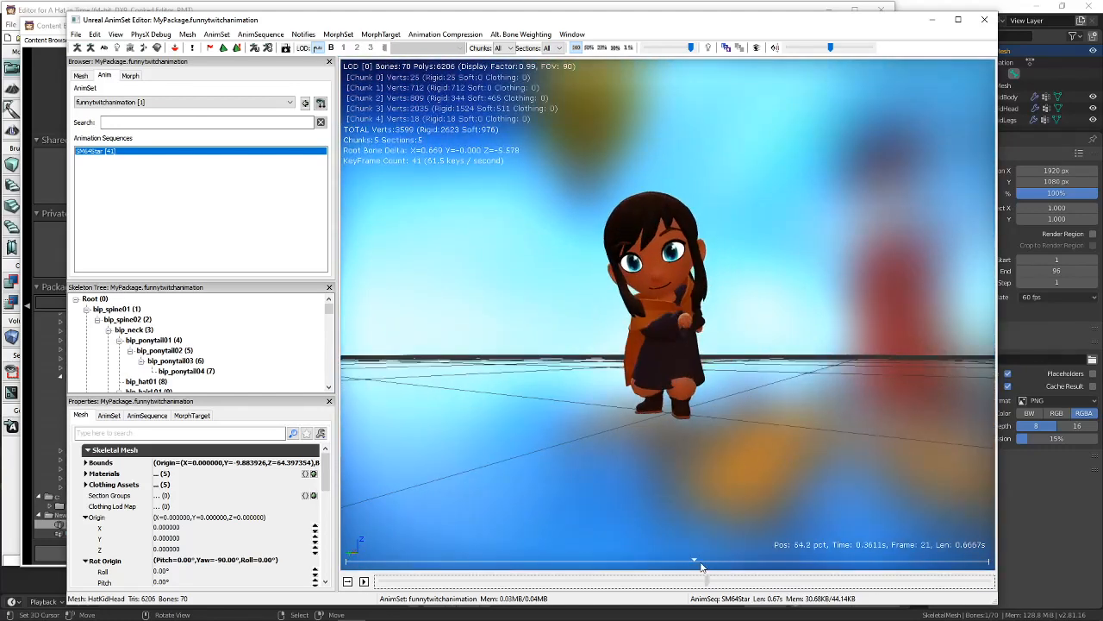
left_click_drag(603, 560, 725, 566)
left_click_drag(420, 524, 419, 524)
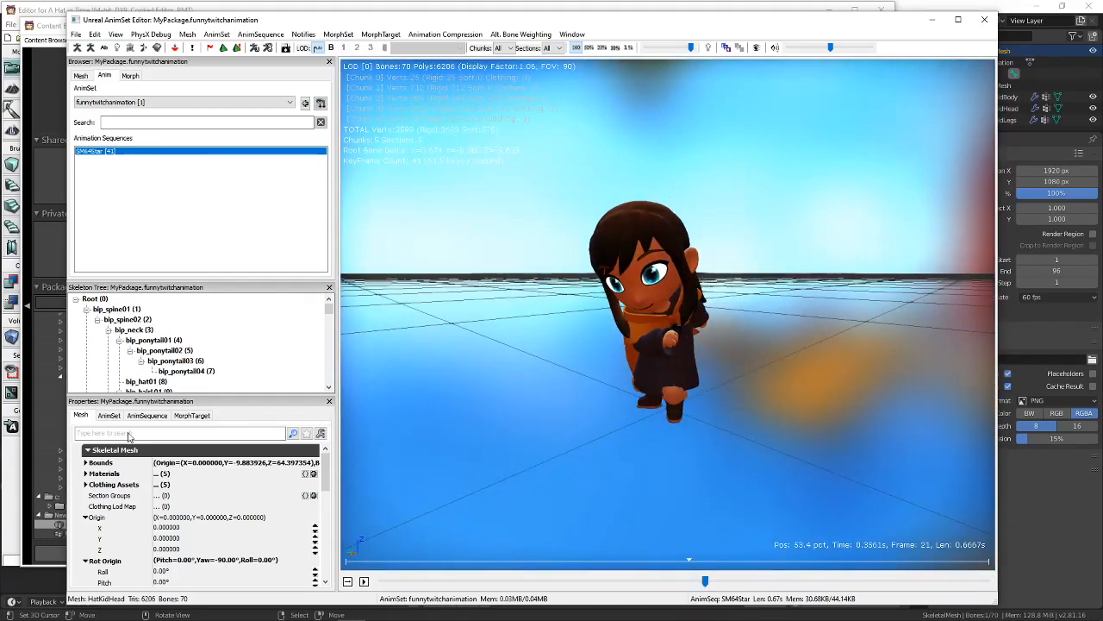
Toggle Anim Rotation Only in the AnimSet properties and compare its effect on Hat Kid's crouching pose from several sides.
left_click(109, 415)
left_click(166, 463)
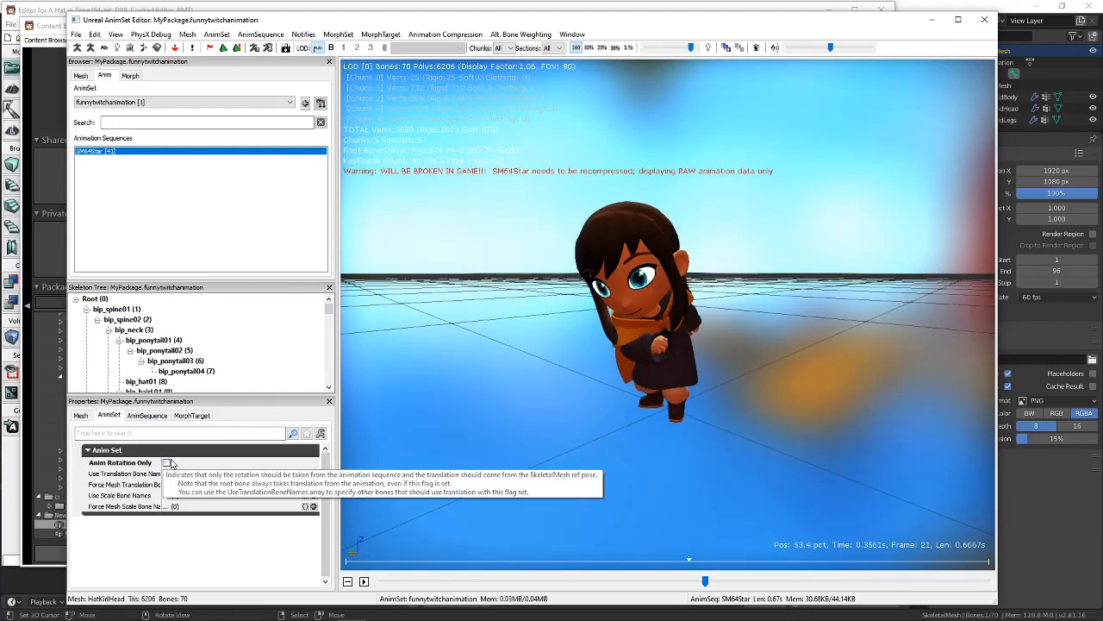
left_click_drag(650, 416, 650, 415)
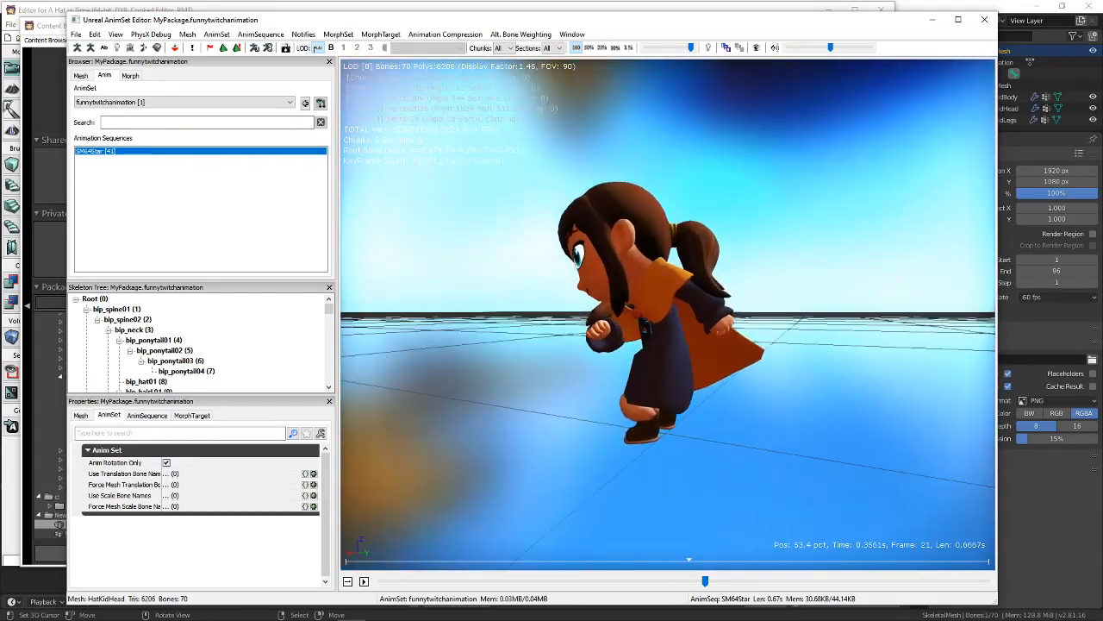
left_click_drag(660, 399, 660, 400)
right_click_drag(661, 400, 660, 400)
left_click_drag(661, 400, 658, 399)
left_click_drag(608, 435, 608, 435)
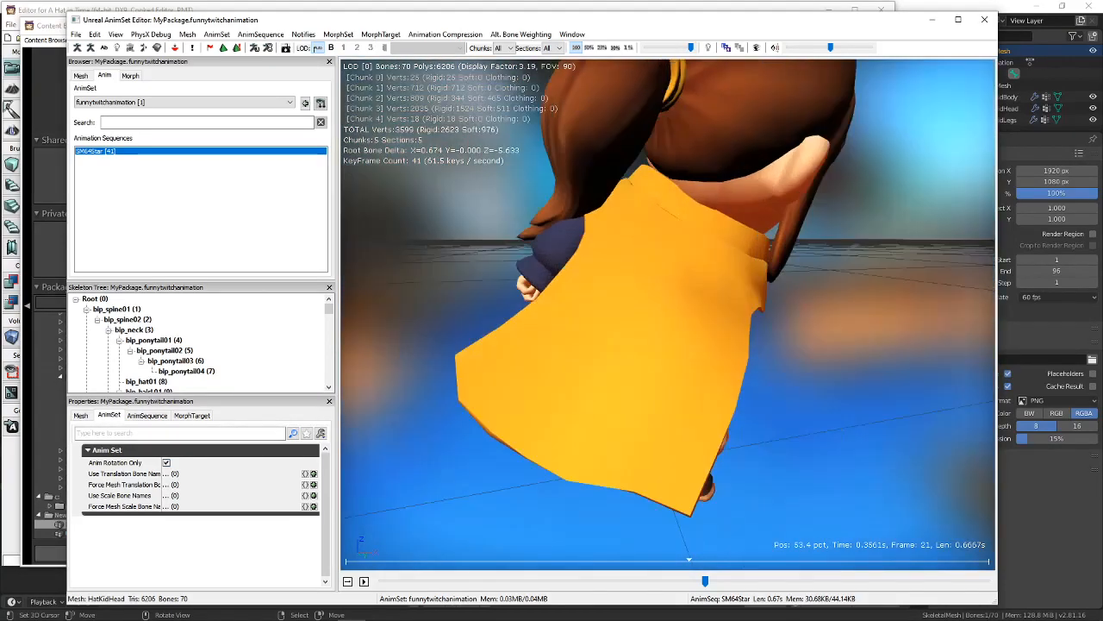
left_click_drag(717, 394, 717, 393)
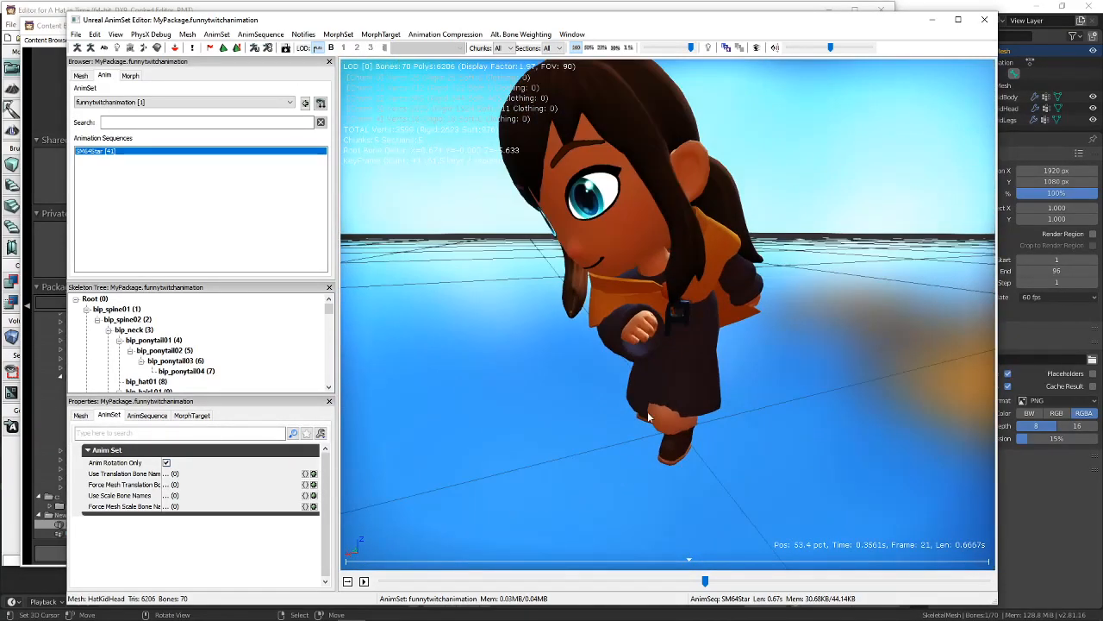
Turn off Anim Rotation Only for the AnimSet and re-zero the SM64Star sequence on the current position.
left_click(167, 464)
left_click_drag(408, 202, 409, 202)
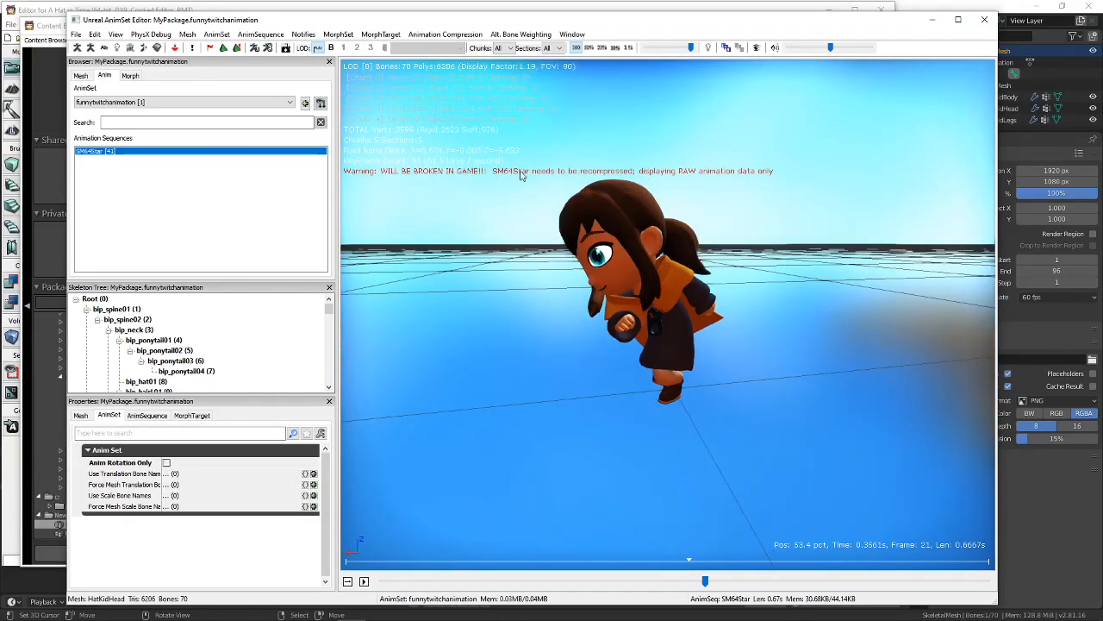
right_click(114, 154)
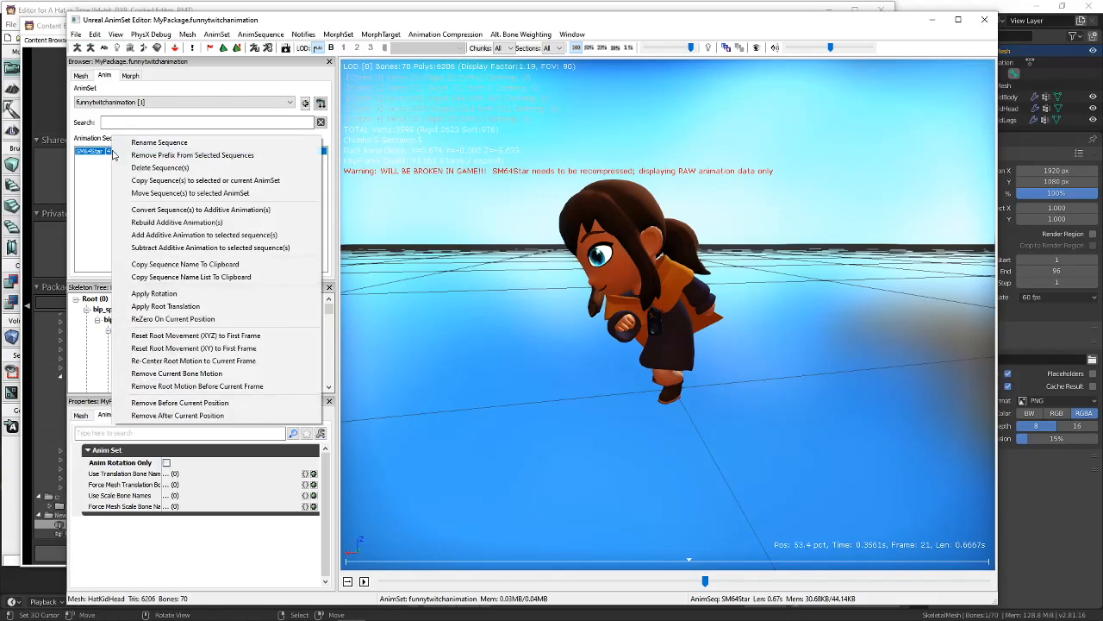
left_click(179, 319)
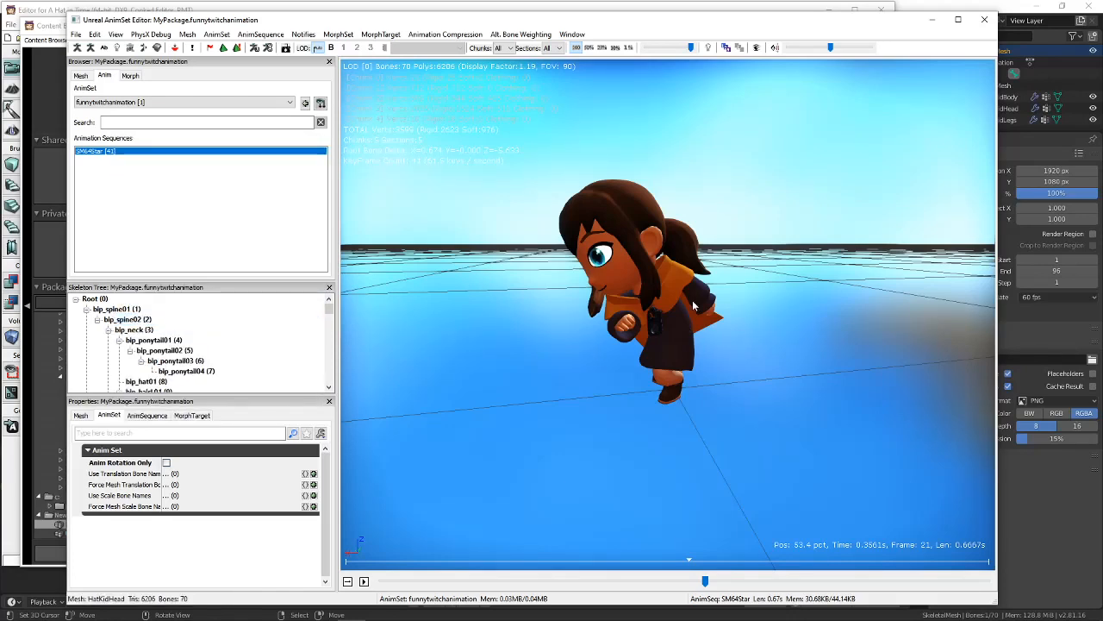
Scrub through the SM64Star timeline up to the last frame and examine Hat Kid's pose up close and from afar.
left_click_drag(690, 325, 614, 324)
right_click_drag(614, 324, 612, 308)
left_click_drag(613, 307, 652, 304)
left_click_drag(671, 404, 666, 421)
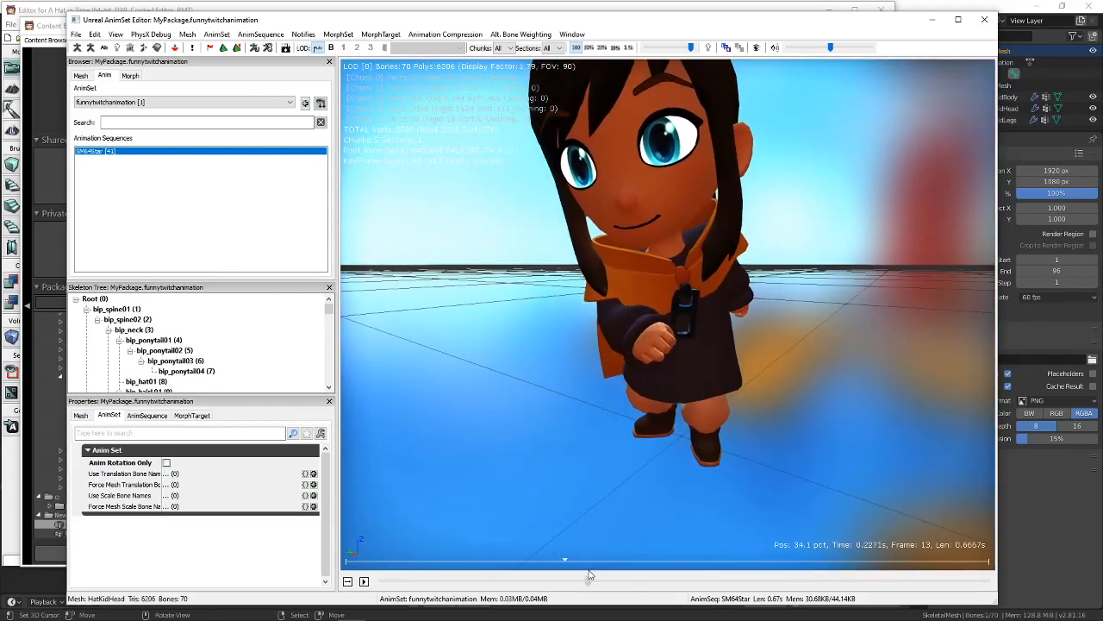
left_click_drag(590, 574, 660, 560)
left_click_drag(634, 529, 637, 528)
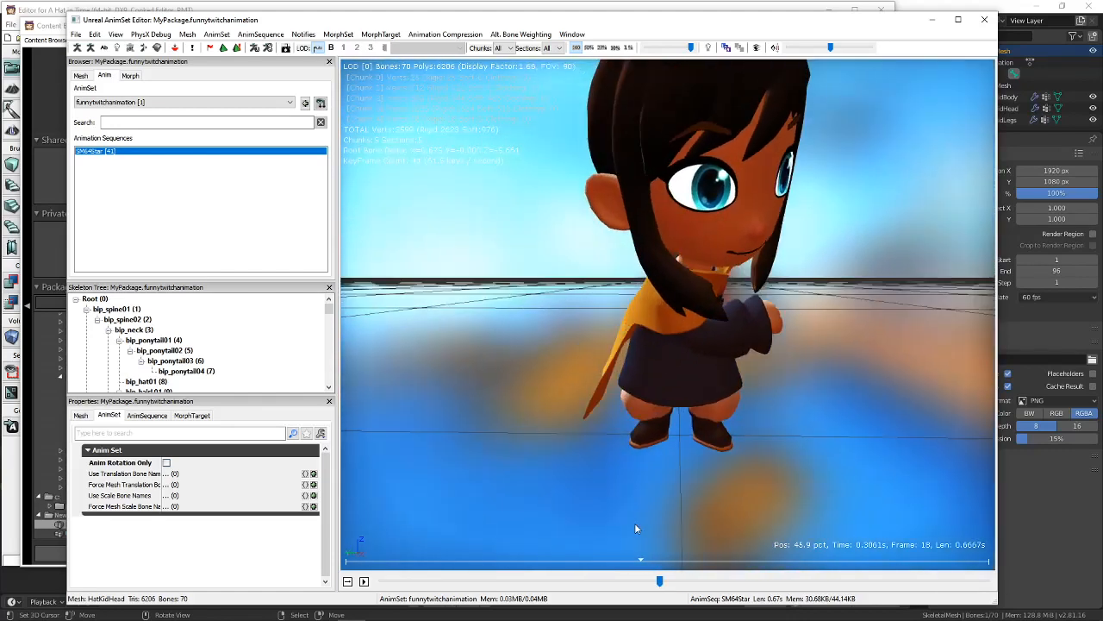
left_click_drag(661, 584, 383, 579)
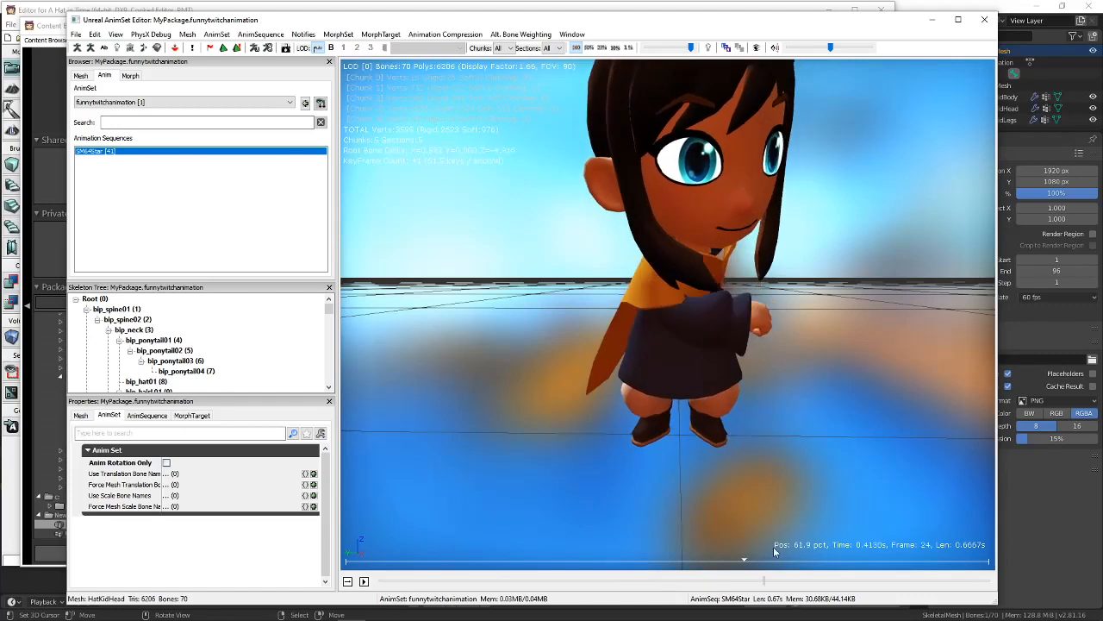
left_click_drag(909, 562, 992, 562)
right_click_drag(701, 407, 701, 457)
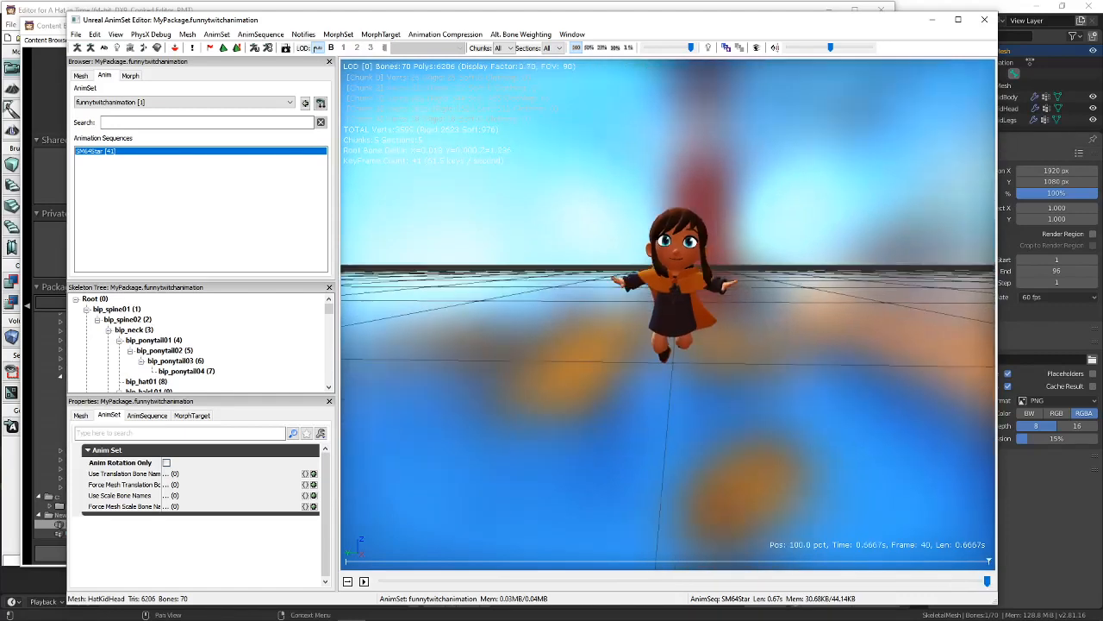
left_click_drag(700, 407, 703, 415)
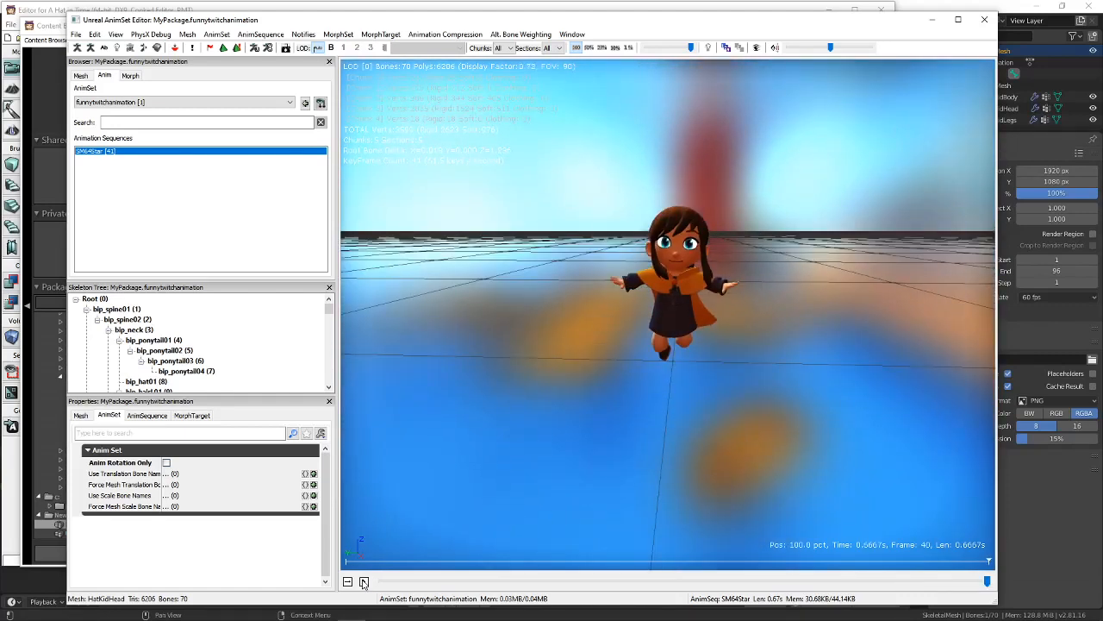
Play the SM64Star animation through and view Hat Kid's final pose from above and from the front.
left_click(364, 583)
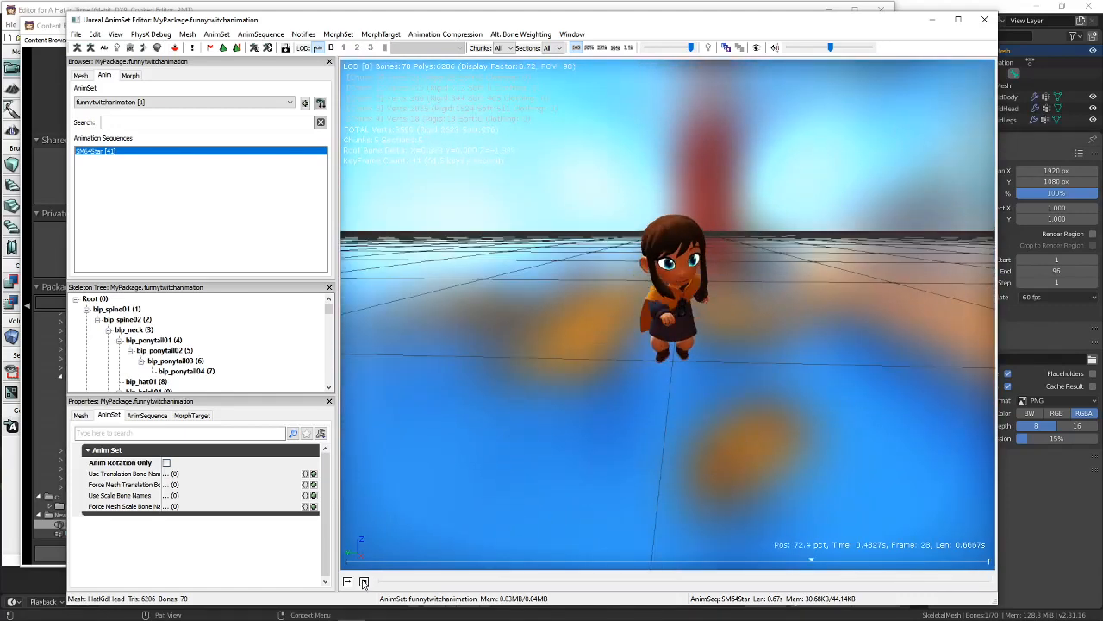
left_click(364, 583)
left_click(364, 582)
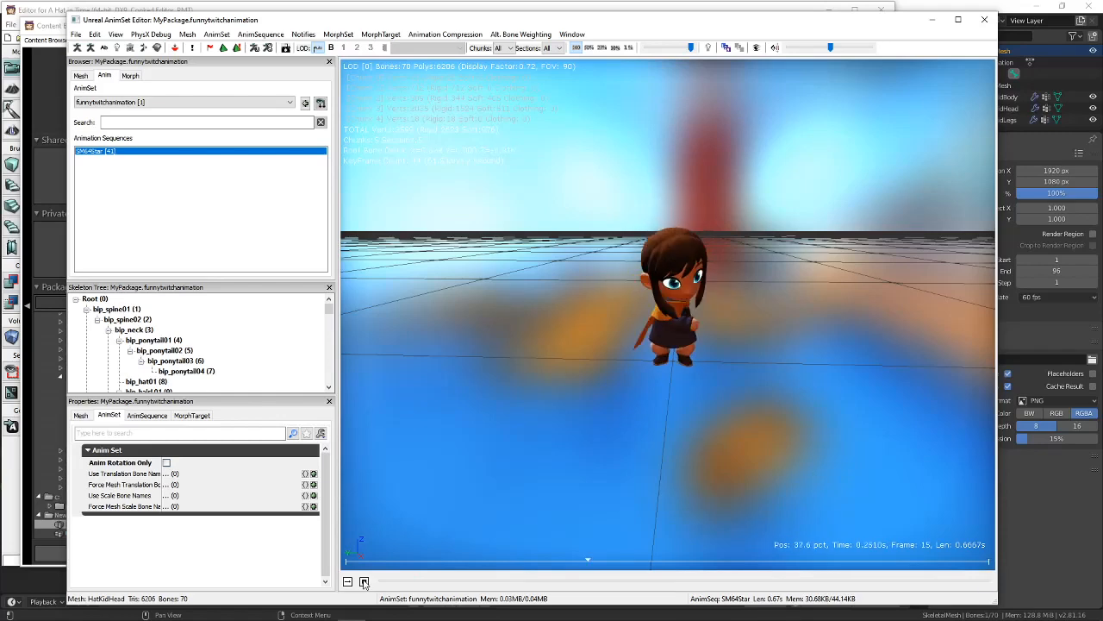
left_click_drag(563, 349, 562, 474)
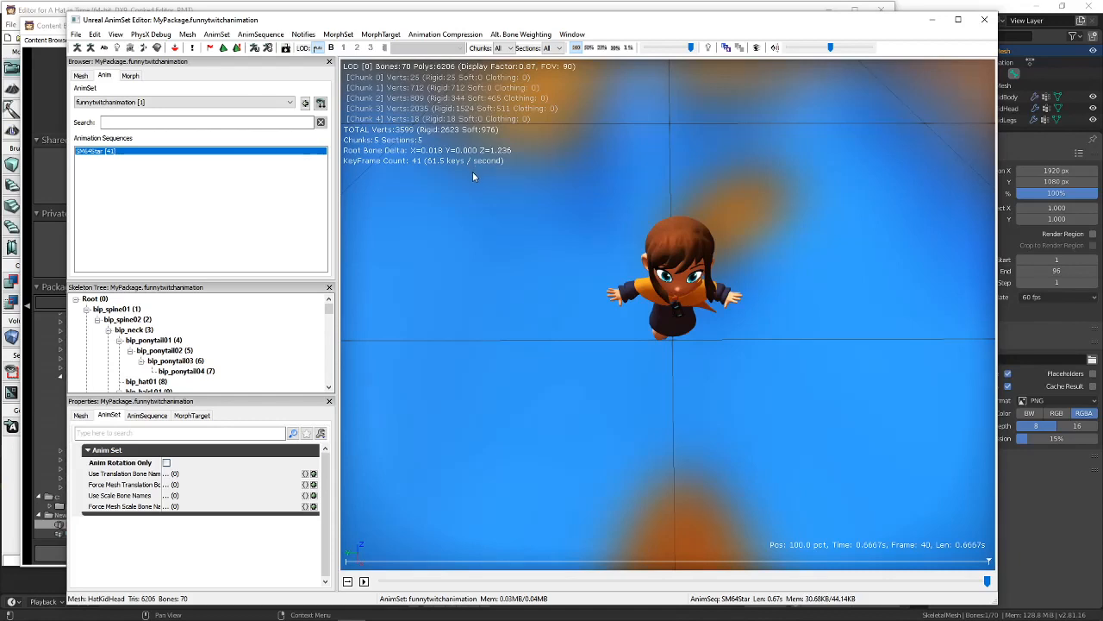
left_click_drag(470, 158, 587, 271)
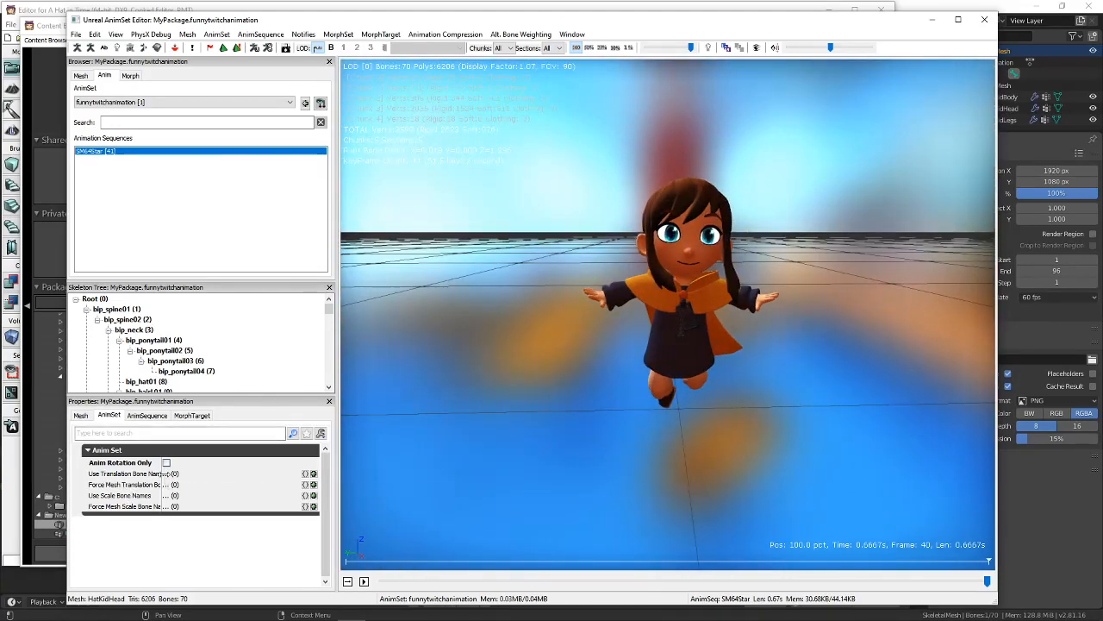
Widen the AnimSet property name column to read the full option names and inspect Hat Kid's final pose from the front, side and back.
left_click_drag(162, 473, 198, 473)
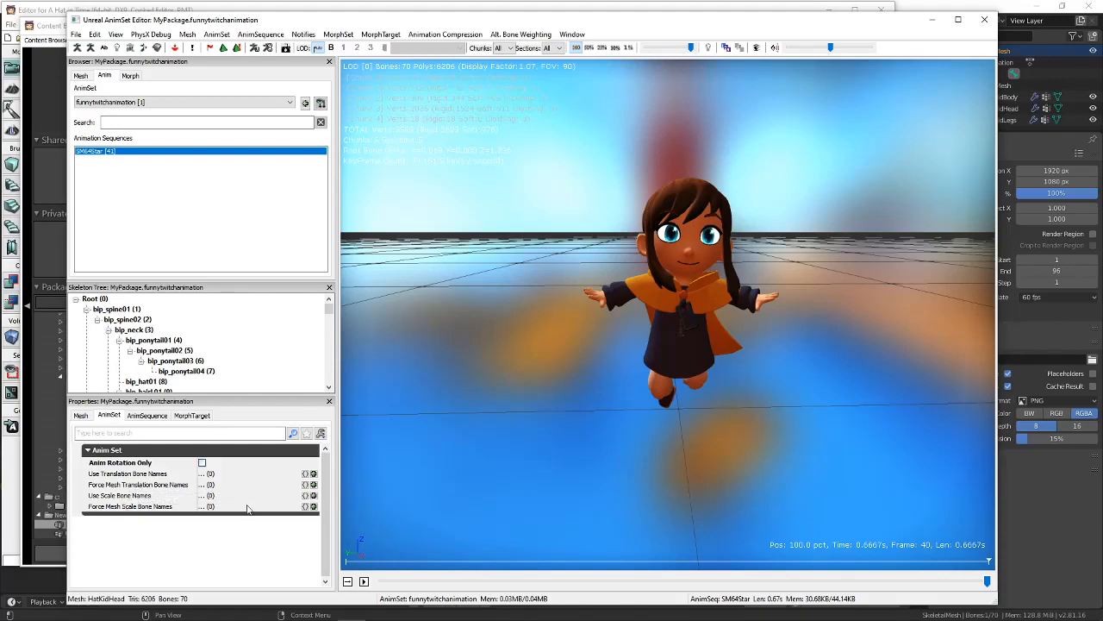
left_click_drag(611, 458, 660, 438)
right_click_drag(665, 443, 664, 387)
left_click_drag(665, 443, 694, 446)
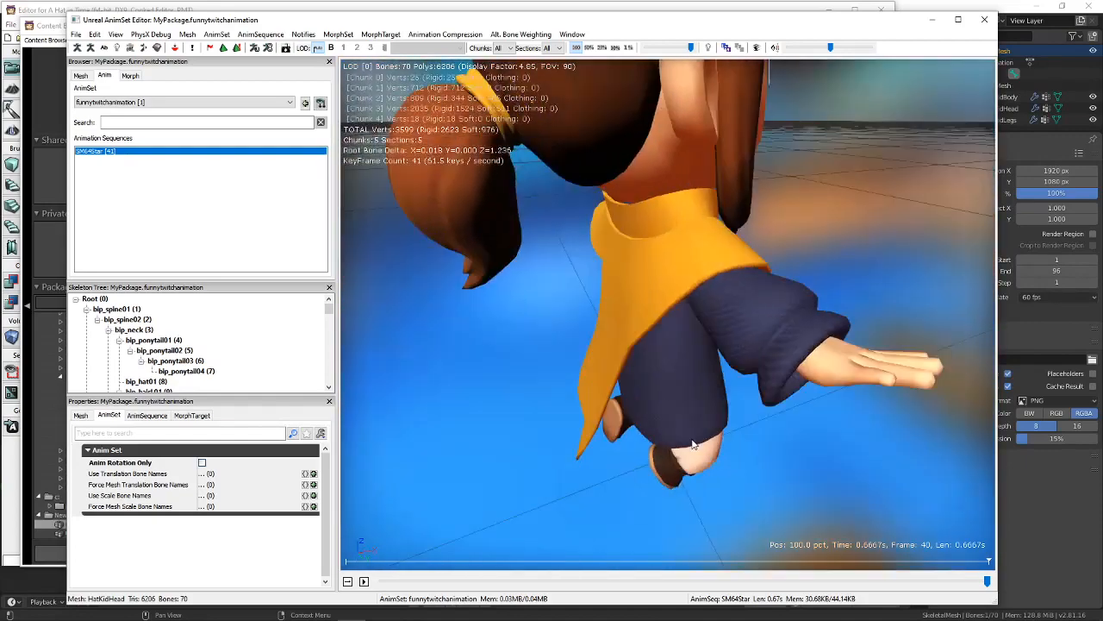
right_click_drag(695, 445, 695, 474)
left_click_drag(694, 474, 662, 430)
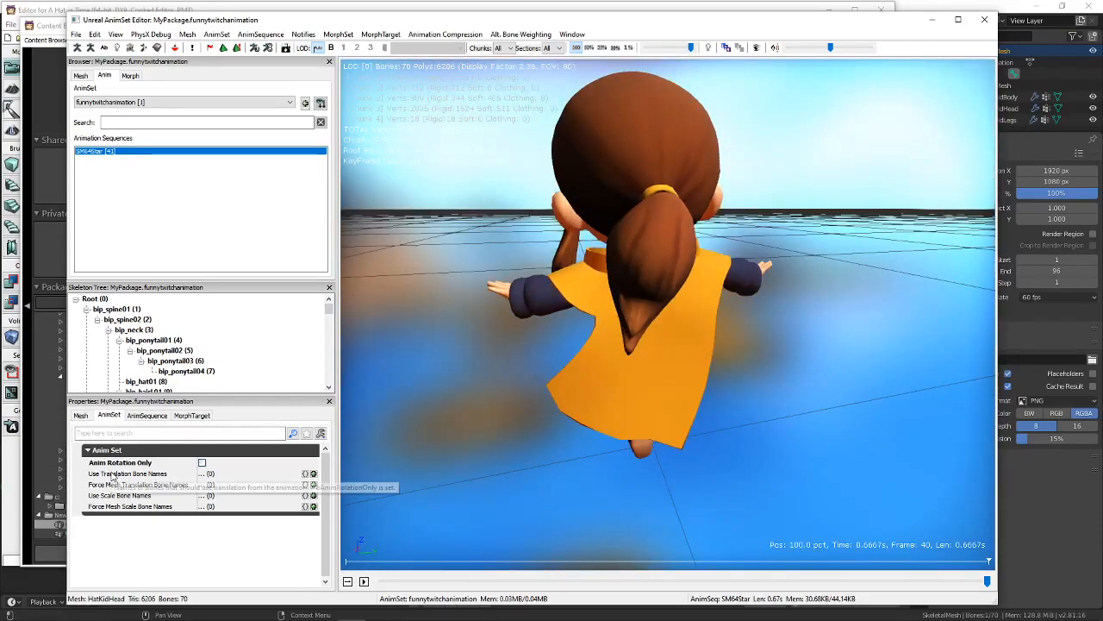
left_click_drag(396, 435, 655, 429)
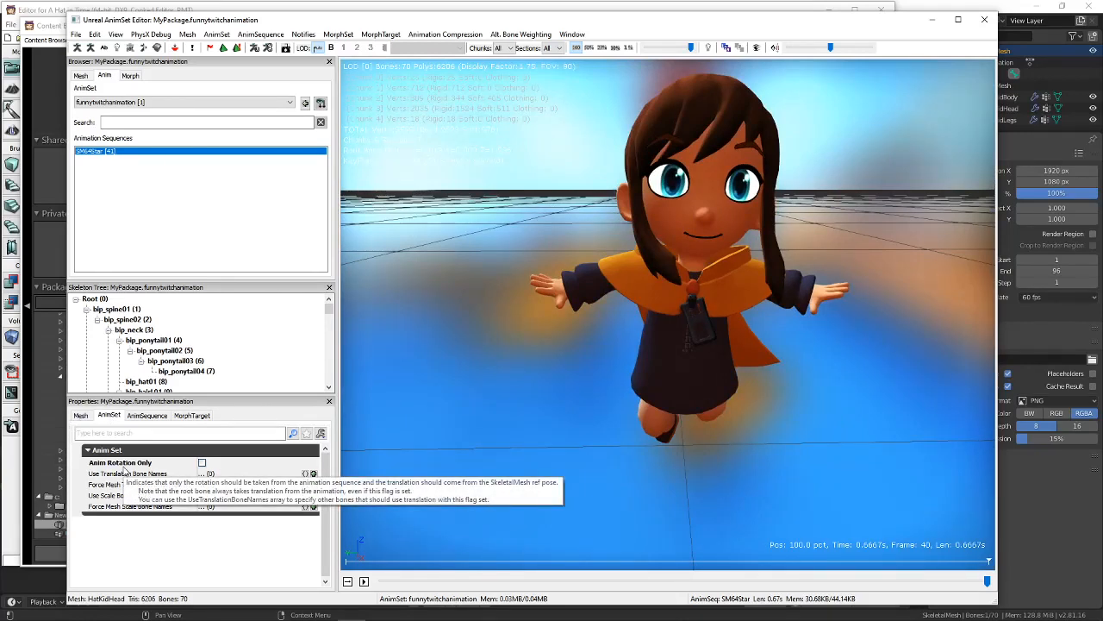
left_click_drag(353, 342, 519, 541)
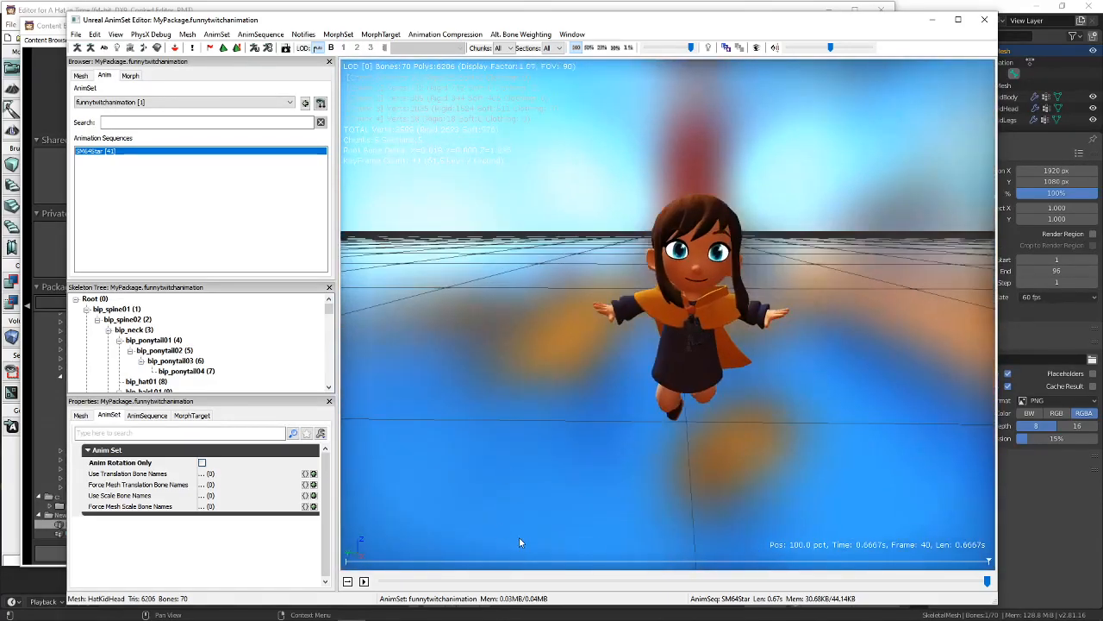
mouse_move(988, 582)
left_mouse_down()
mouse_move(409, 589)
mouse_move(989, 583)
left_mouse_up()
left_click(1005, 545)
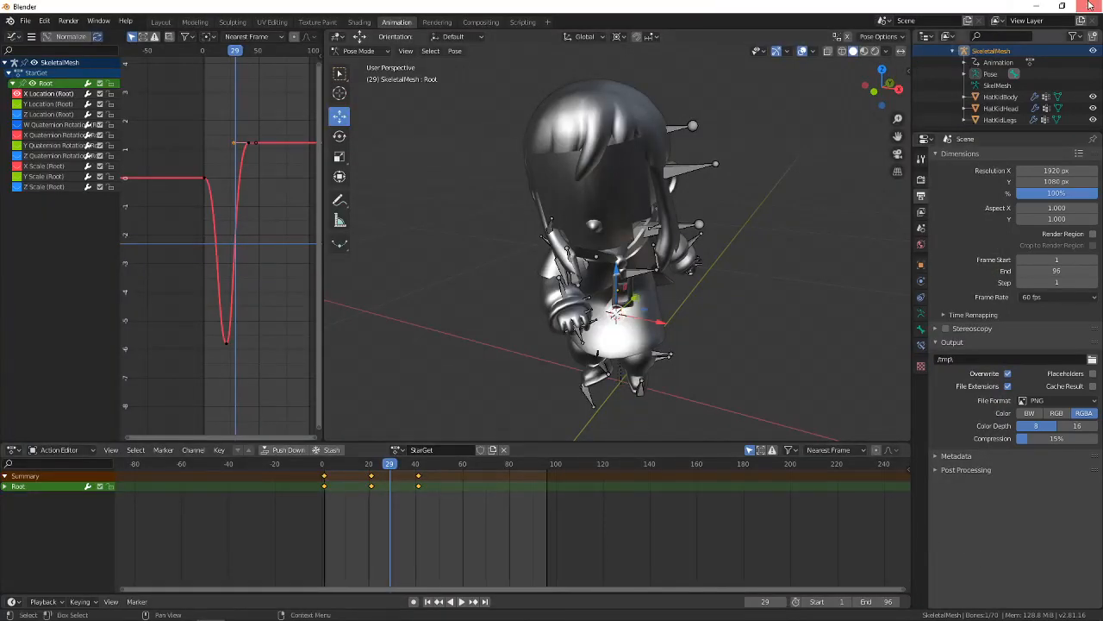
left_click(351, 610)
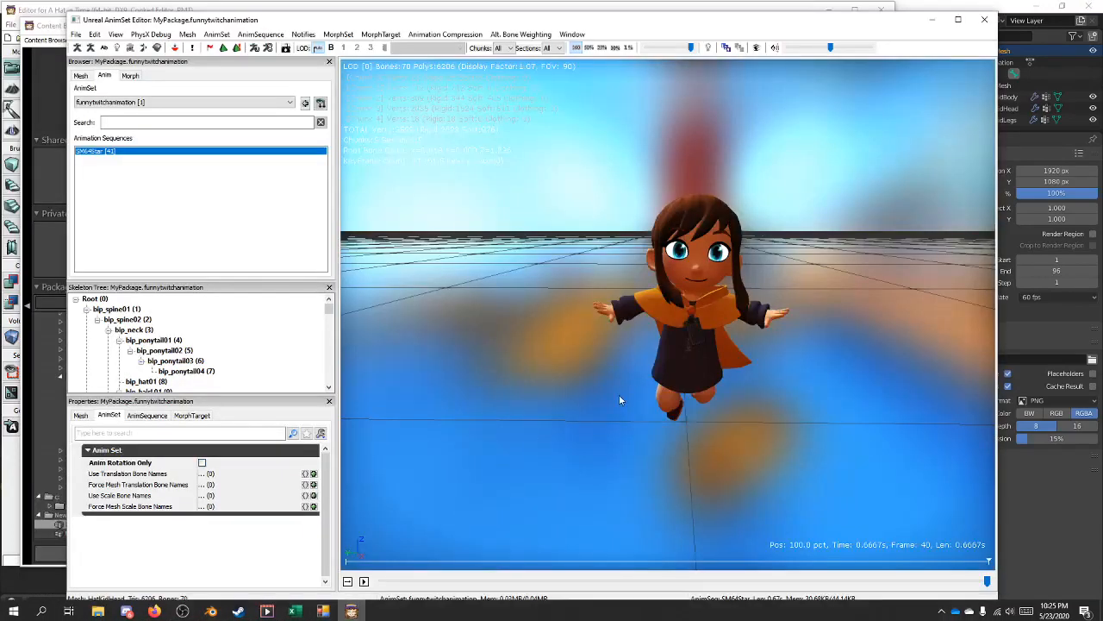
Look through the AnimSequence, AnimSet and Mesh properties and the commands available for the SM64Star sequence.
left_click_drag(618, 399, 595, 402)
left_click(146, 415)
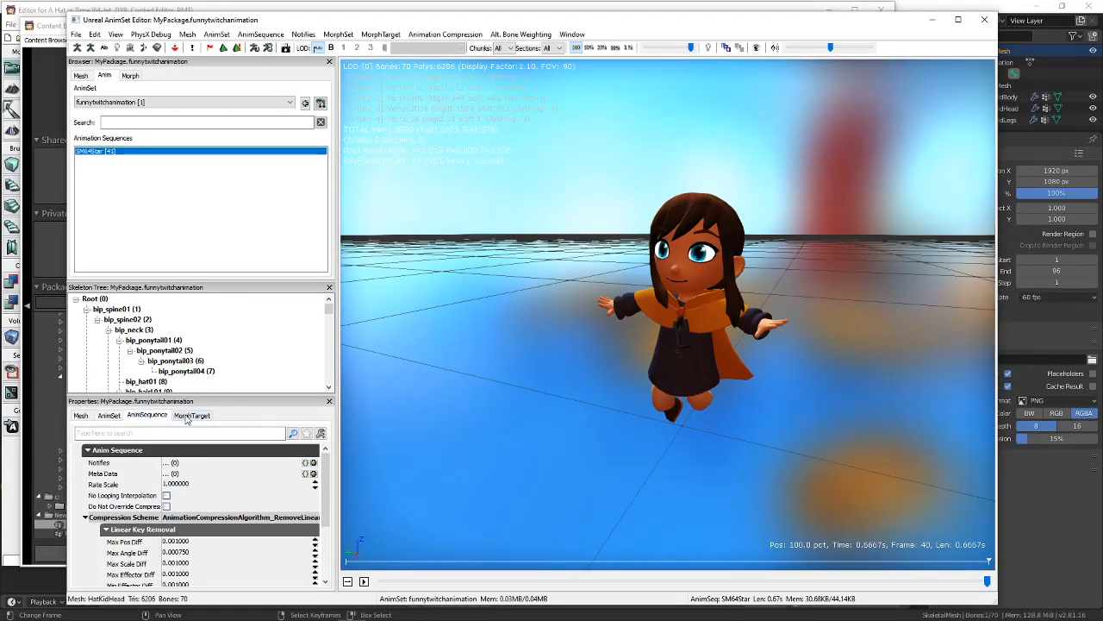
left_click(109, 414)
left_click(80, 415)
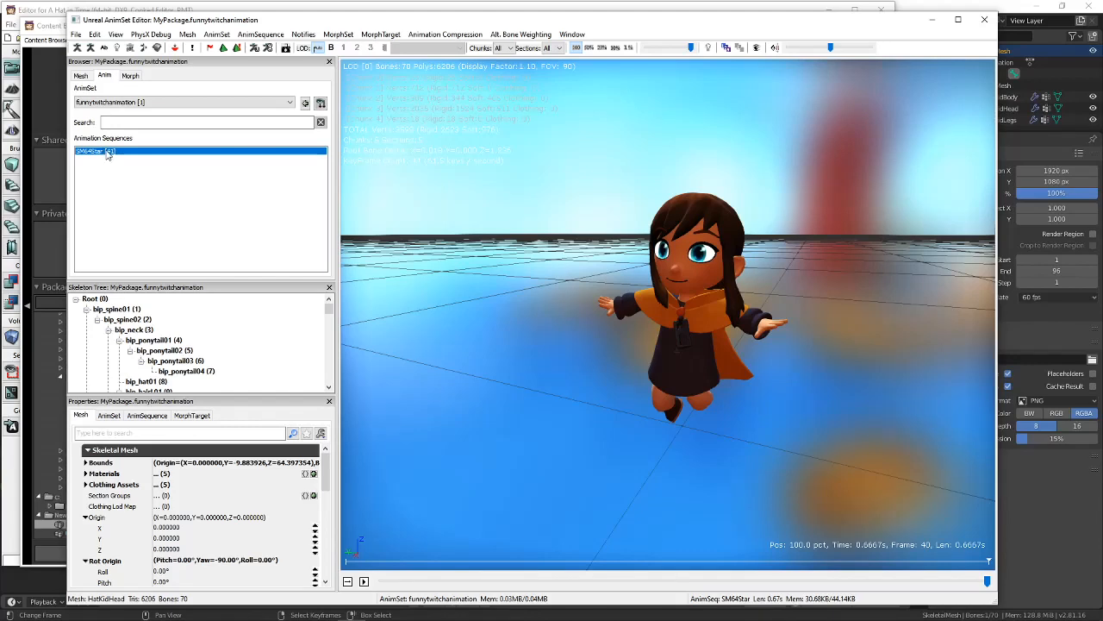
right_click(107, 156)
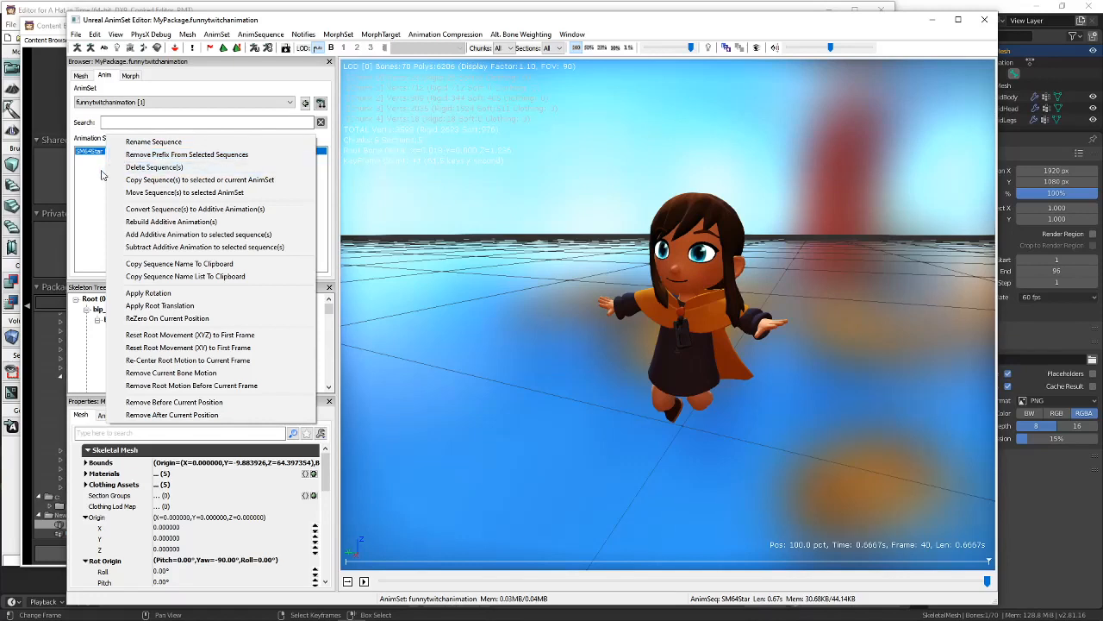
left_click(100, 168)
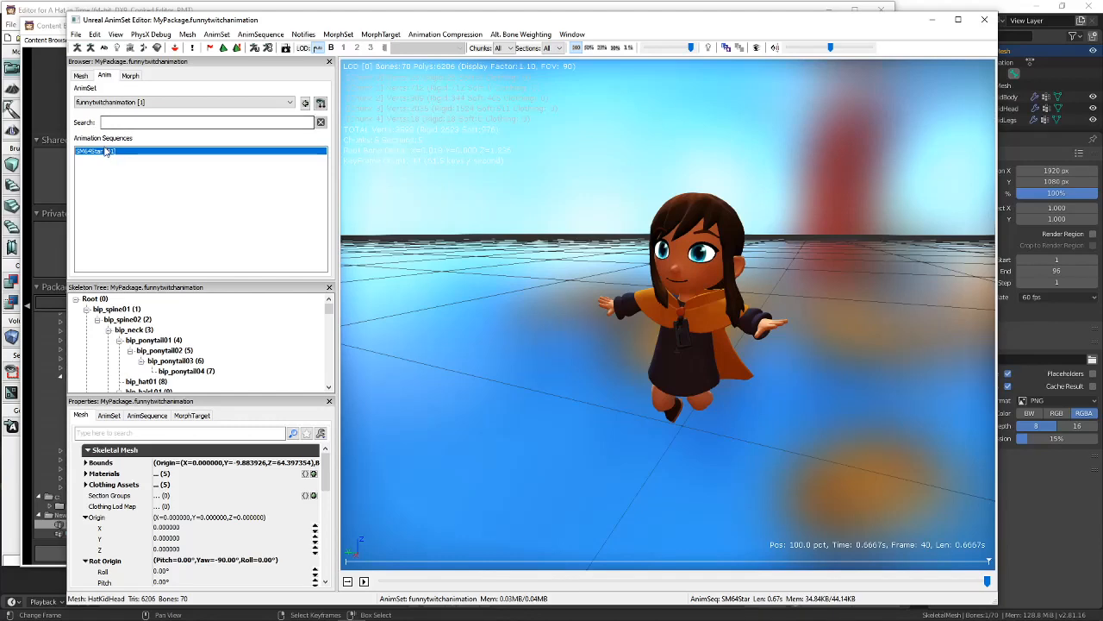
Remove the prefix SM from the name of the SM64Star sequence.
right_click(104, 132)
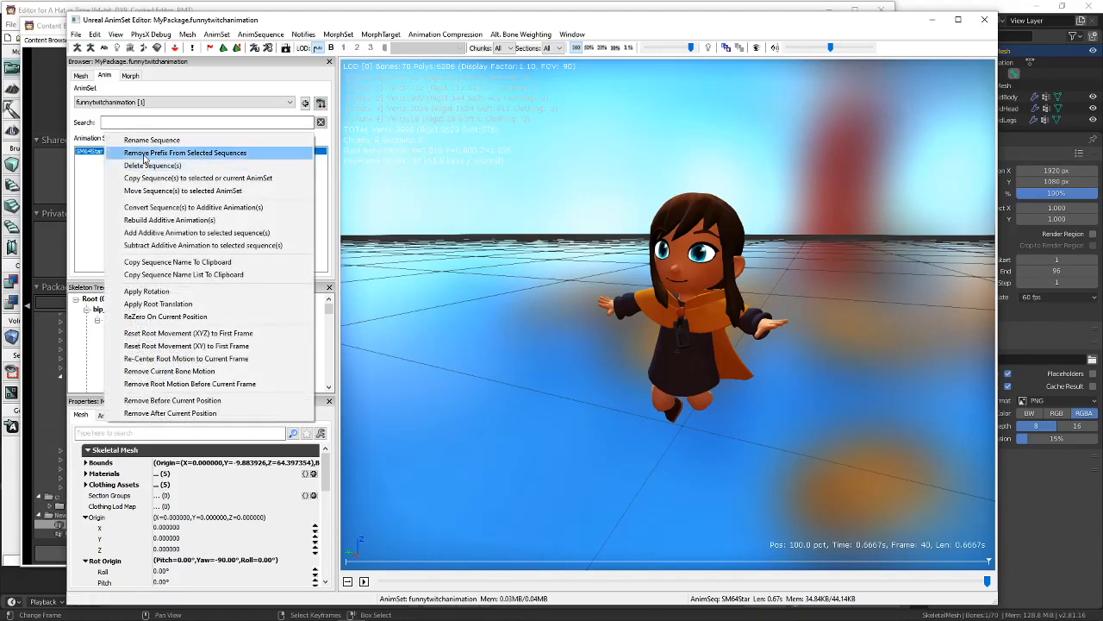
left_click(143, 152)
left_click(603, 334)
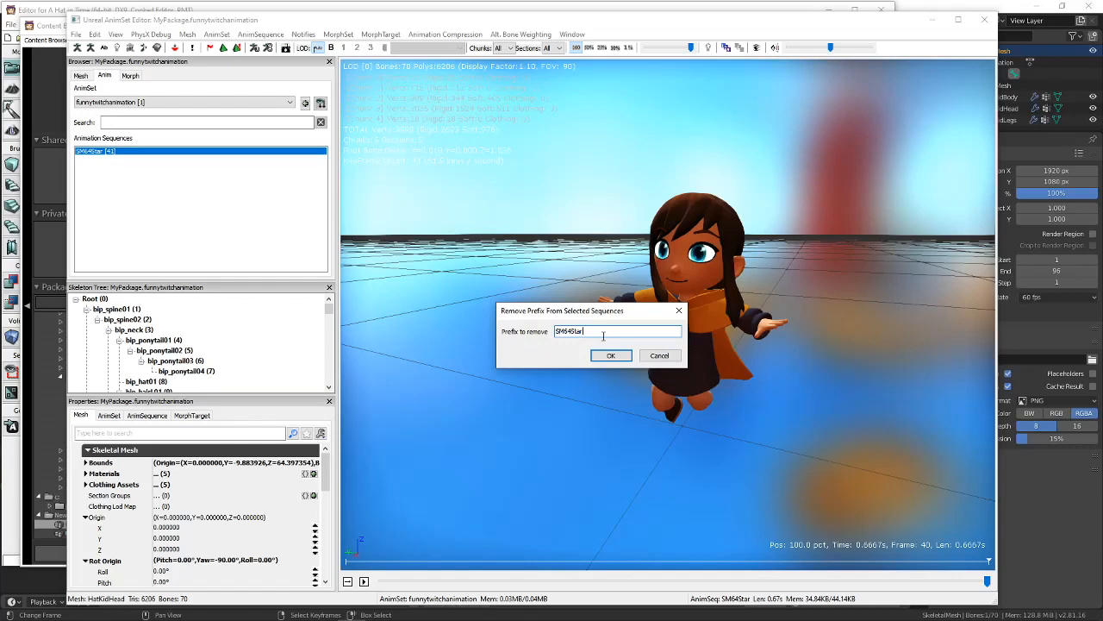
left_click_drag(586, 332, 563, 342)
key("BackSpace")
left_click(611, 356)
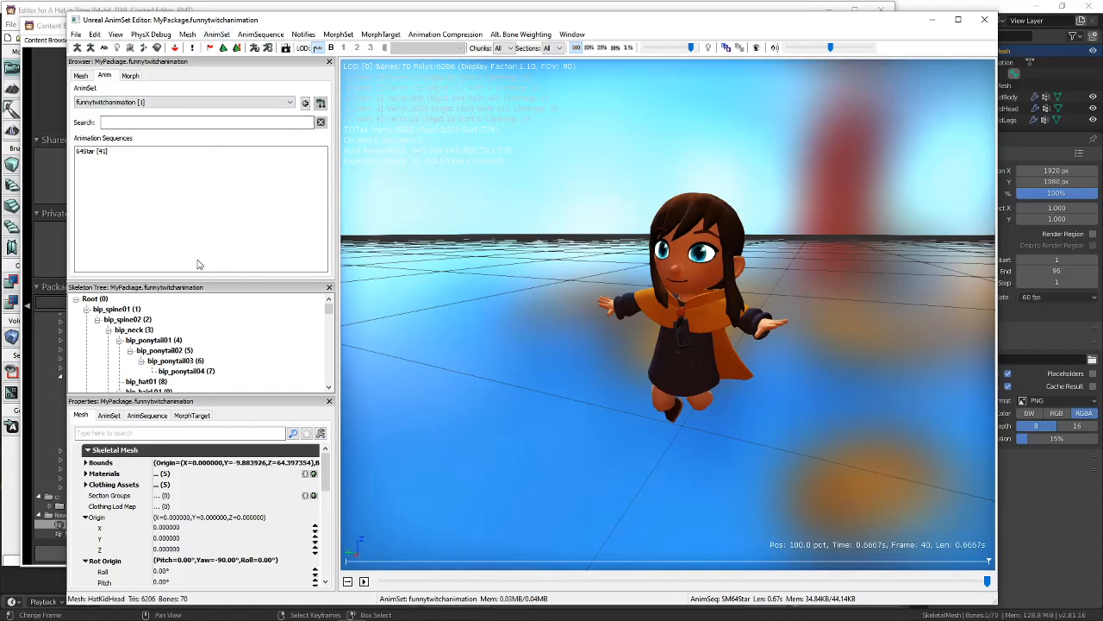
left_click_drag(516, 339, 552, 347)
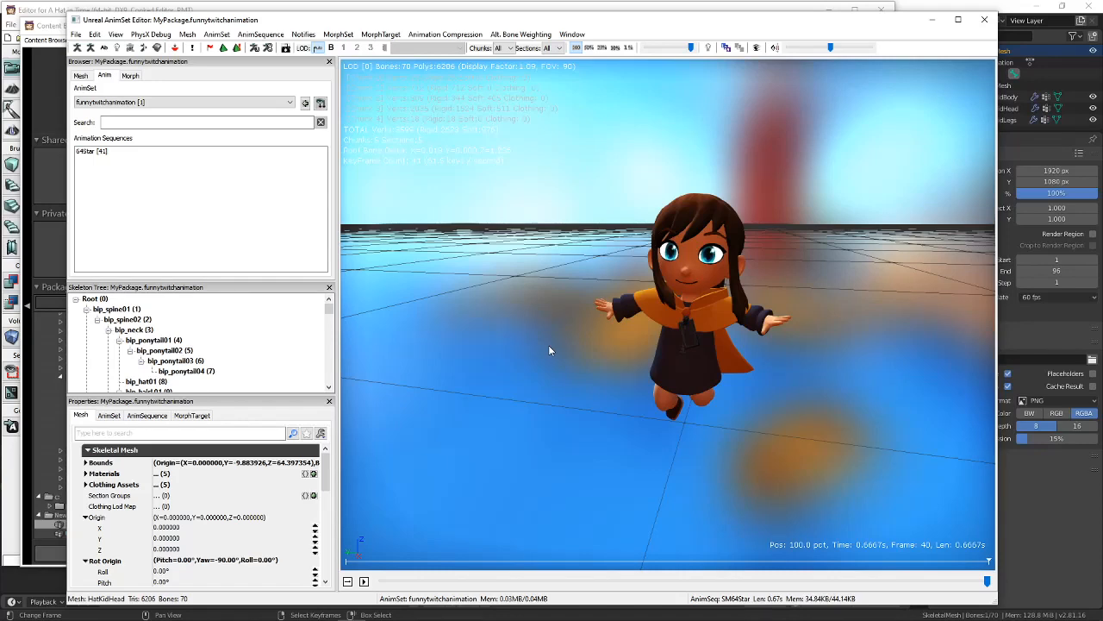
left_click_drag(472, 25, 426, 32)
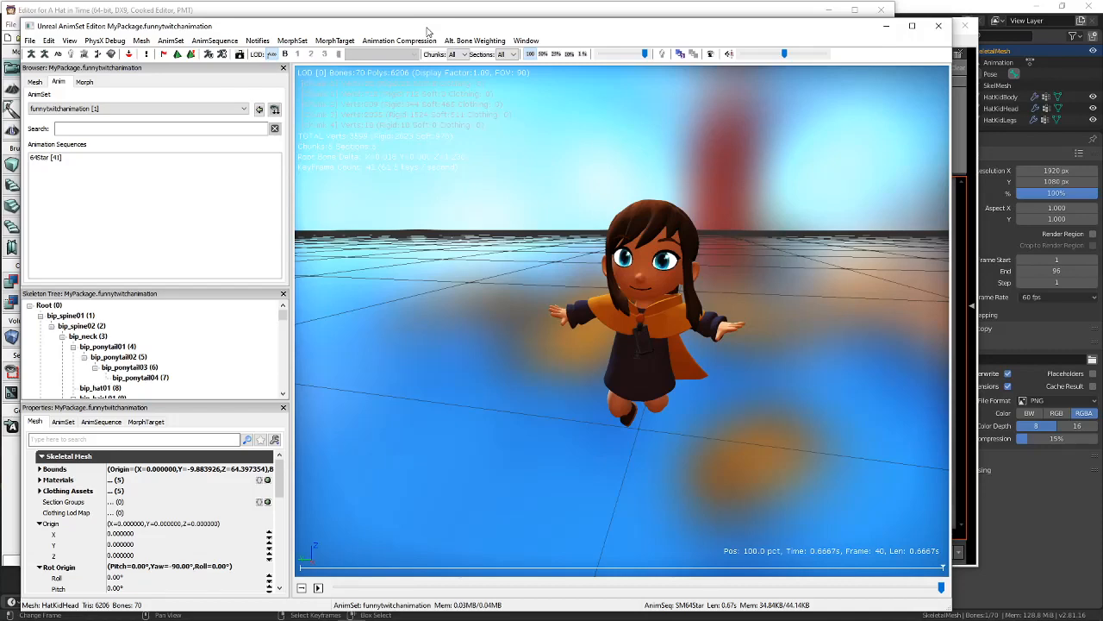
left_click_drag(427, 32, 442, 42)
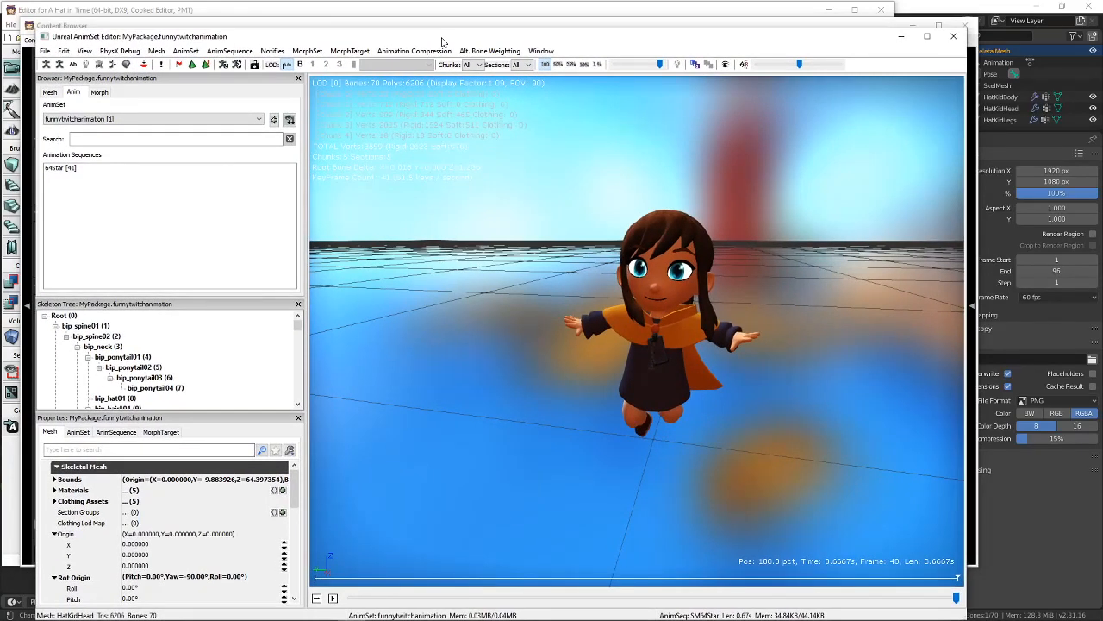